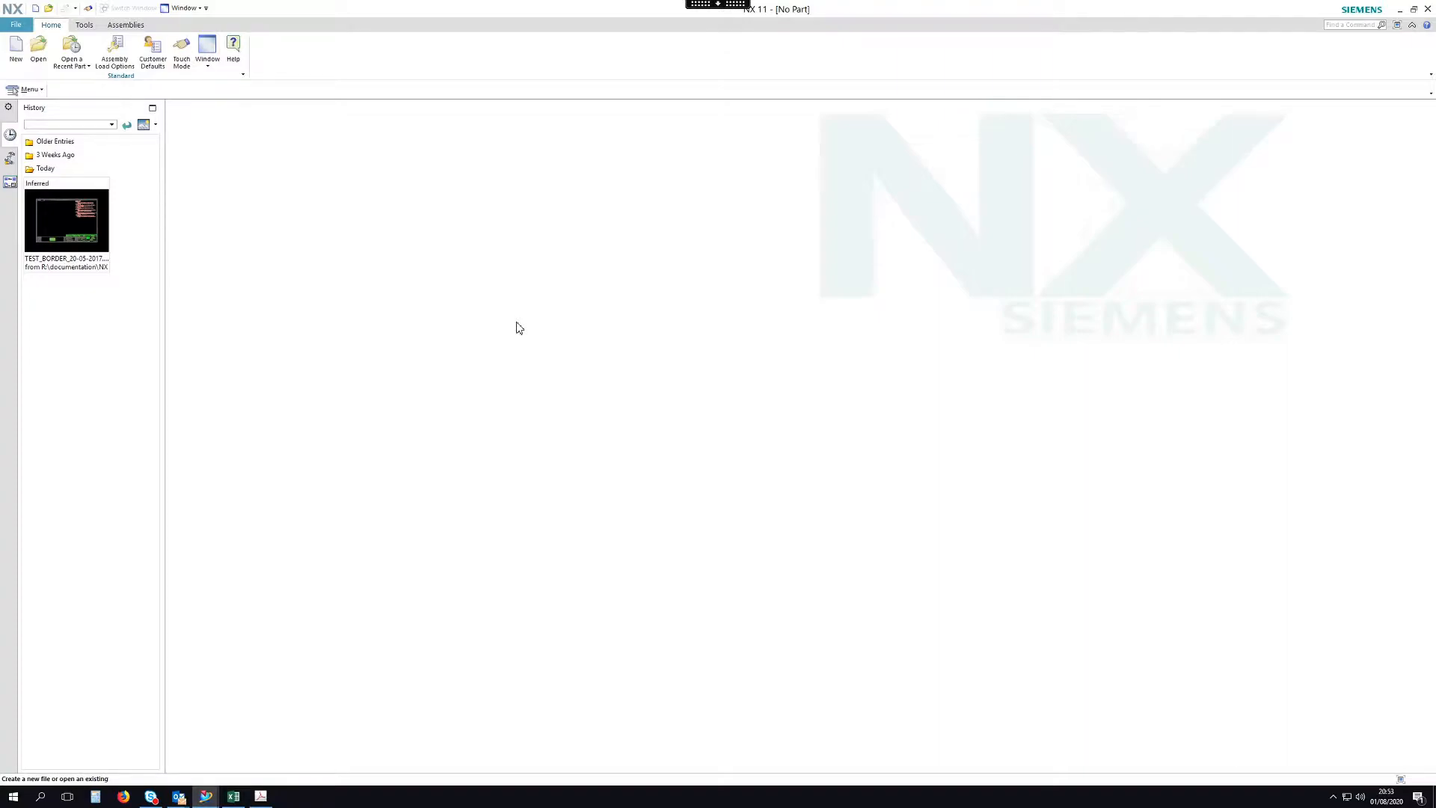
# Switch to Firefox and search Google for "v block".
pyautogui.moveTo(568, 11); pyautogui.dragTo(772, 81)
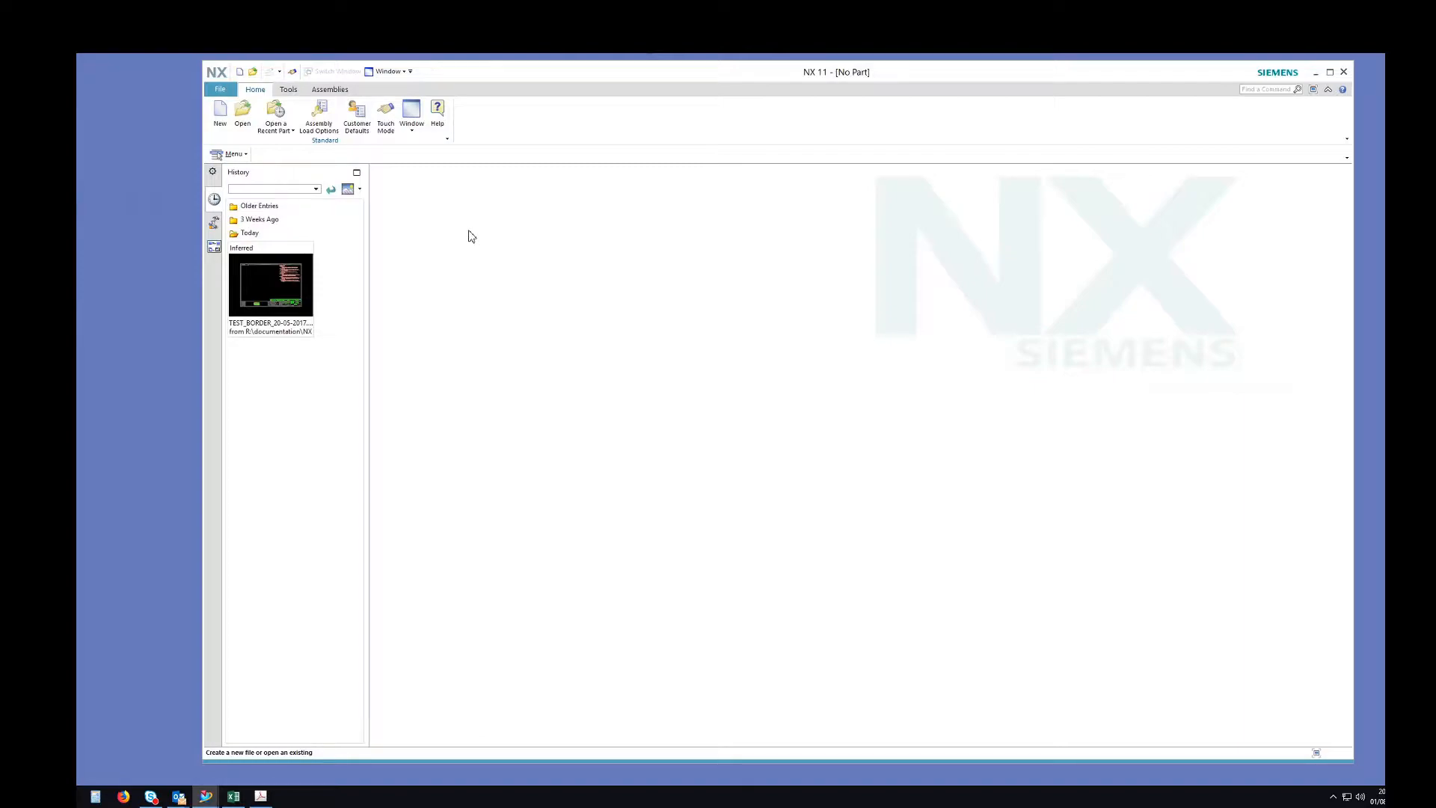
pyautogui.click(123, 796)
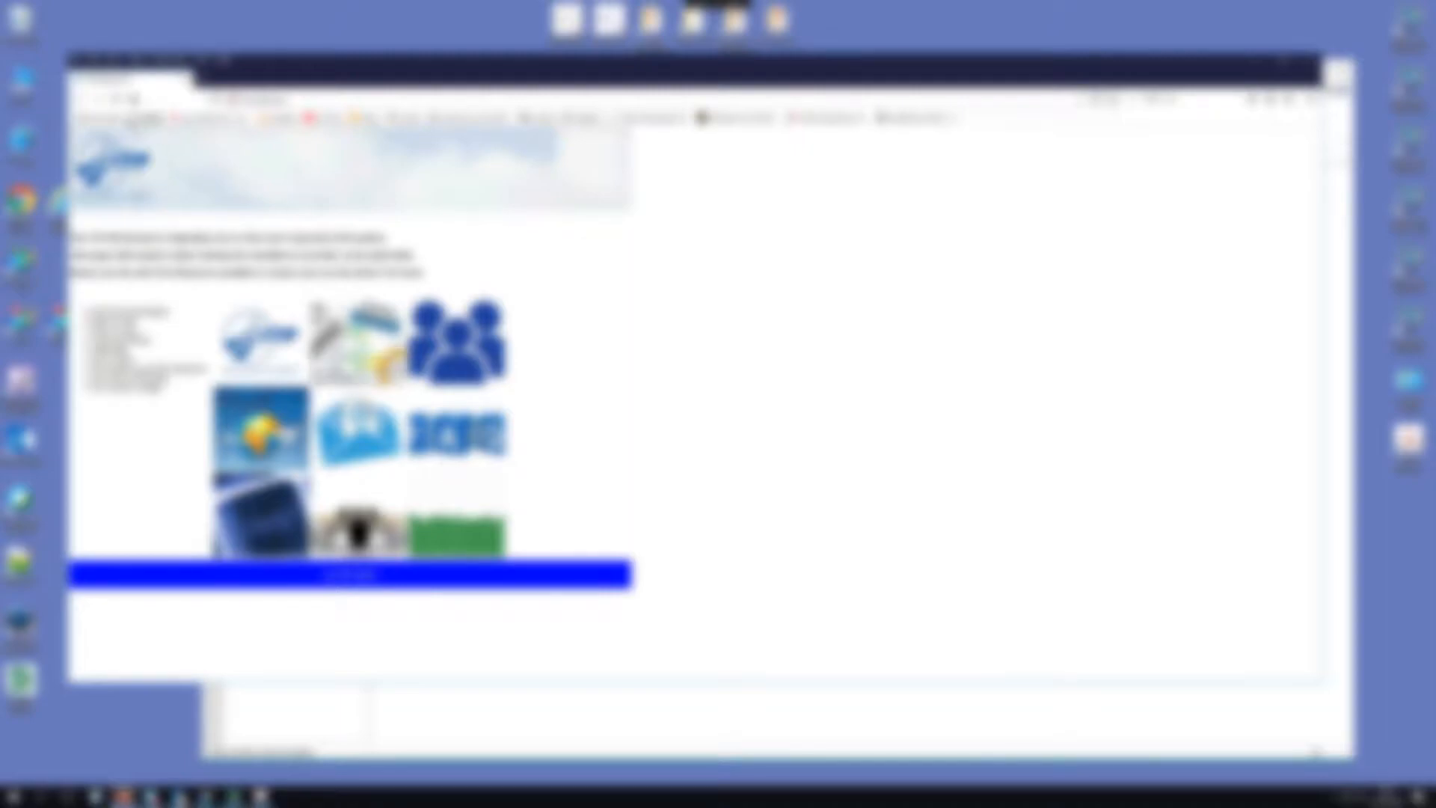
pyautogui.click(147, 118)
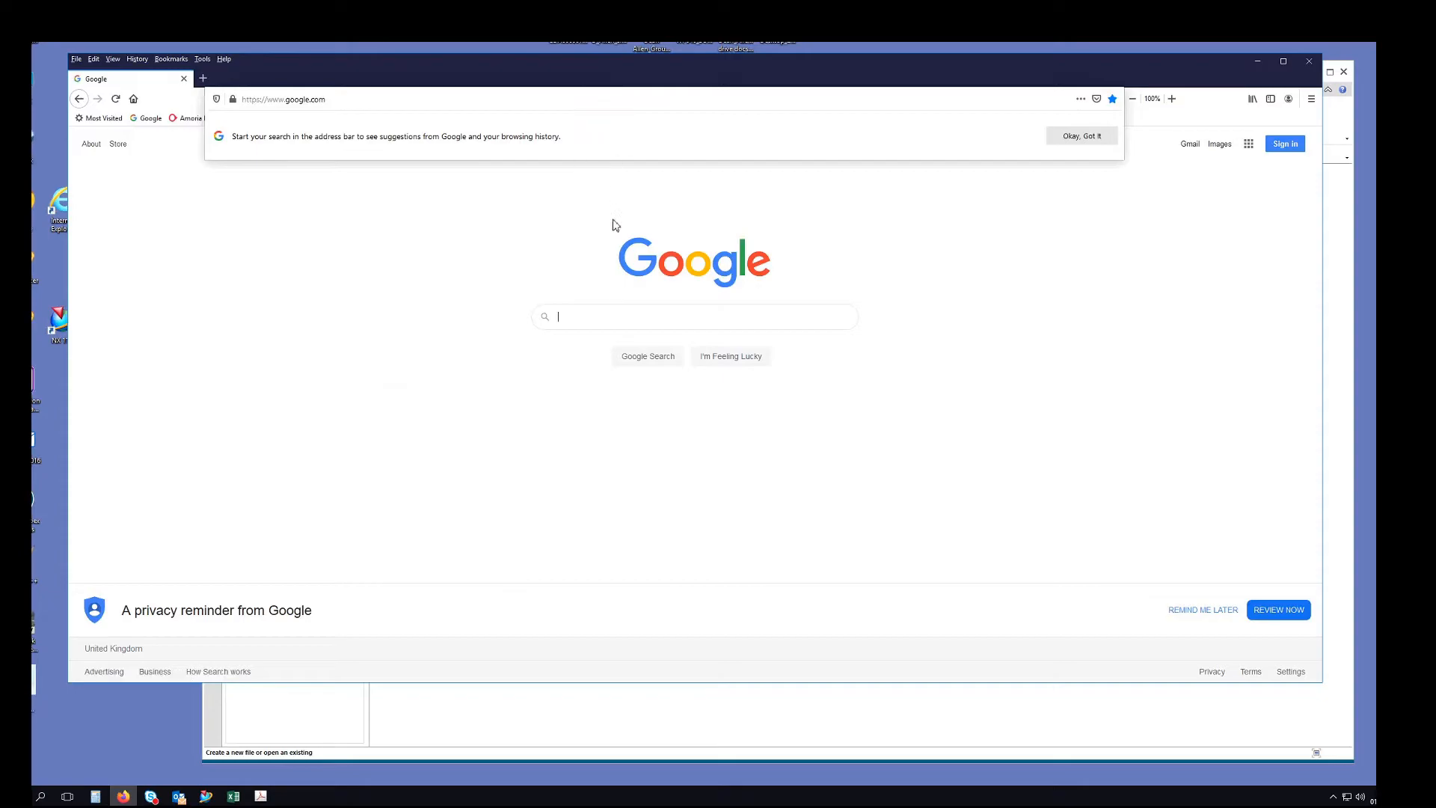
pyautogui.write('v bl')
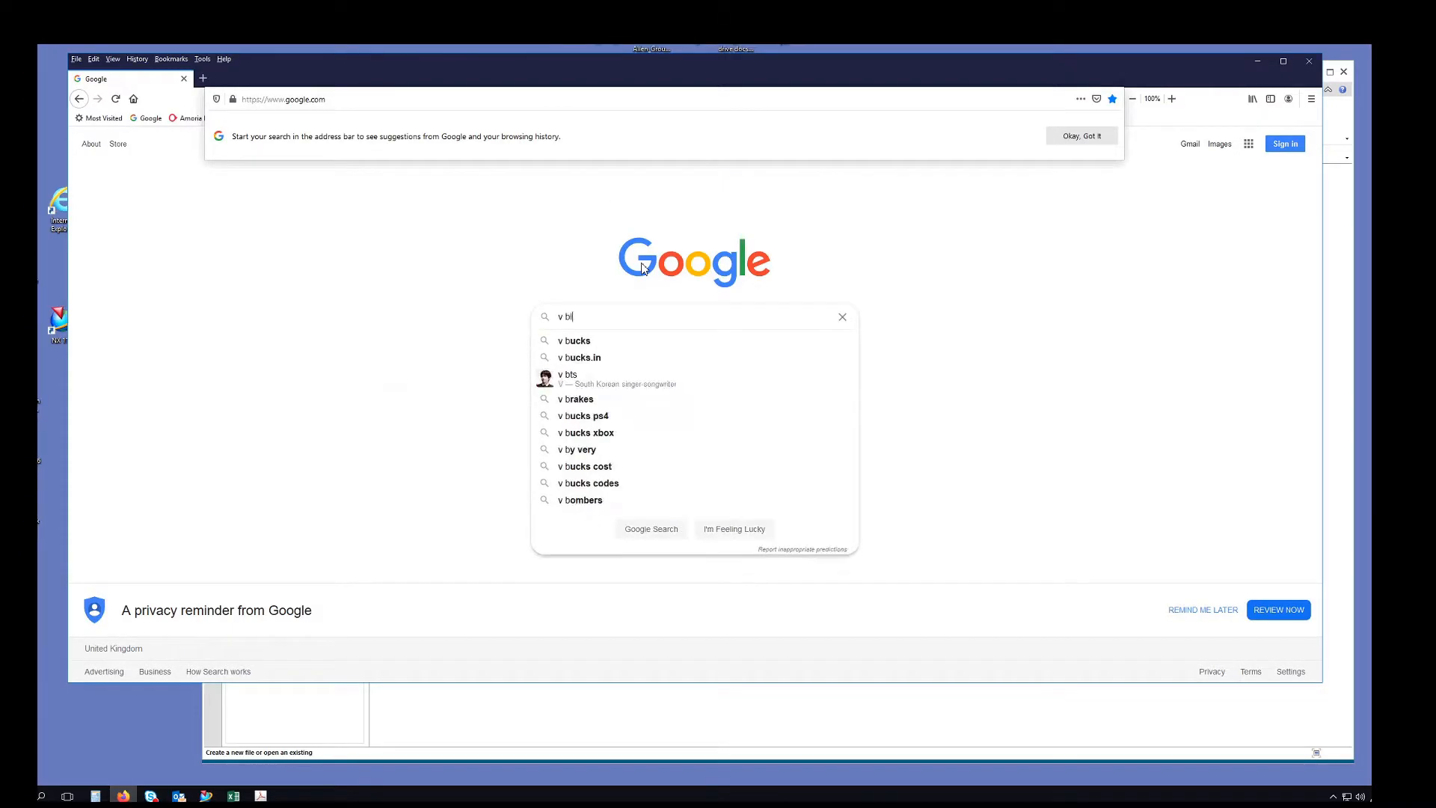
pyautogui.write('ock')
pyautogui.press('Return')
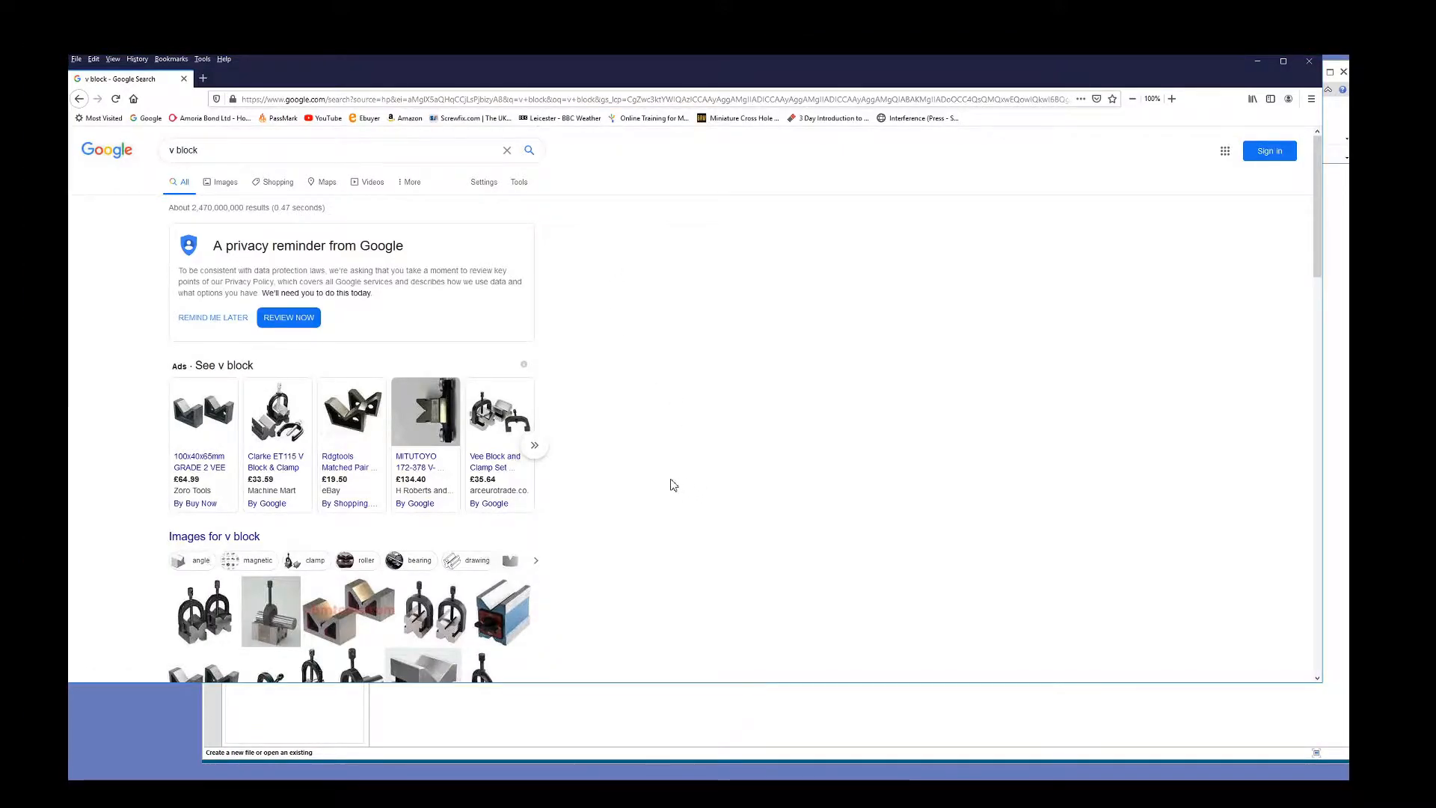
# Open the Vee Block and Clamp Set product listing, accept its cookie notice and view the enlarged product photo.
pyautogui.click(493, 458)
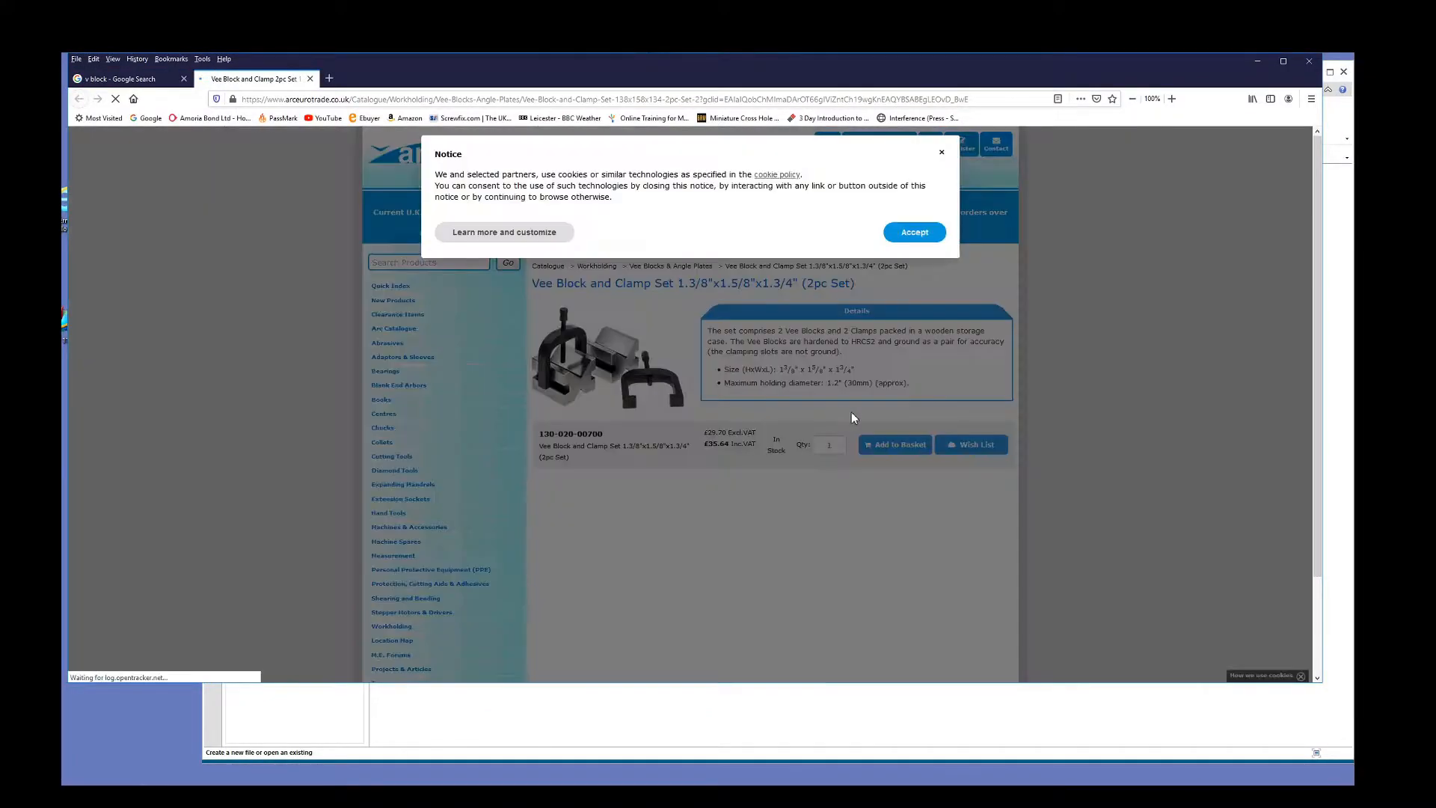
pyautogui.click(913, 233)
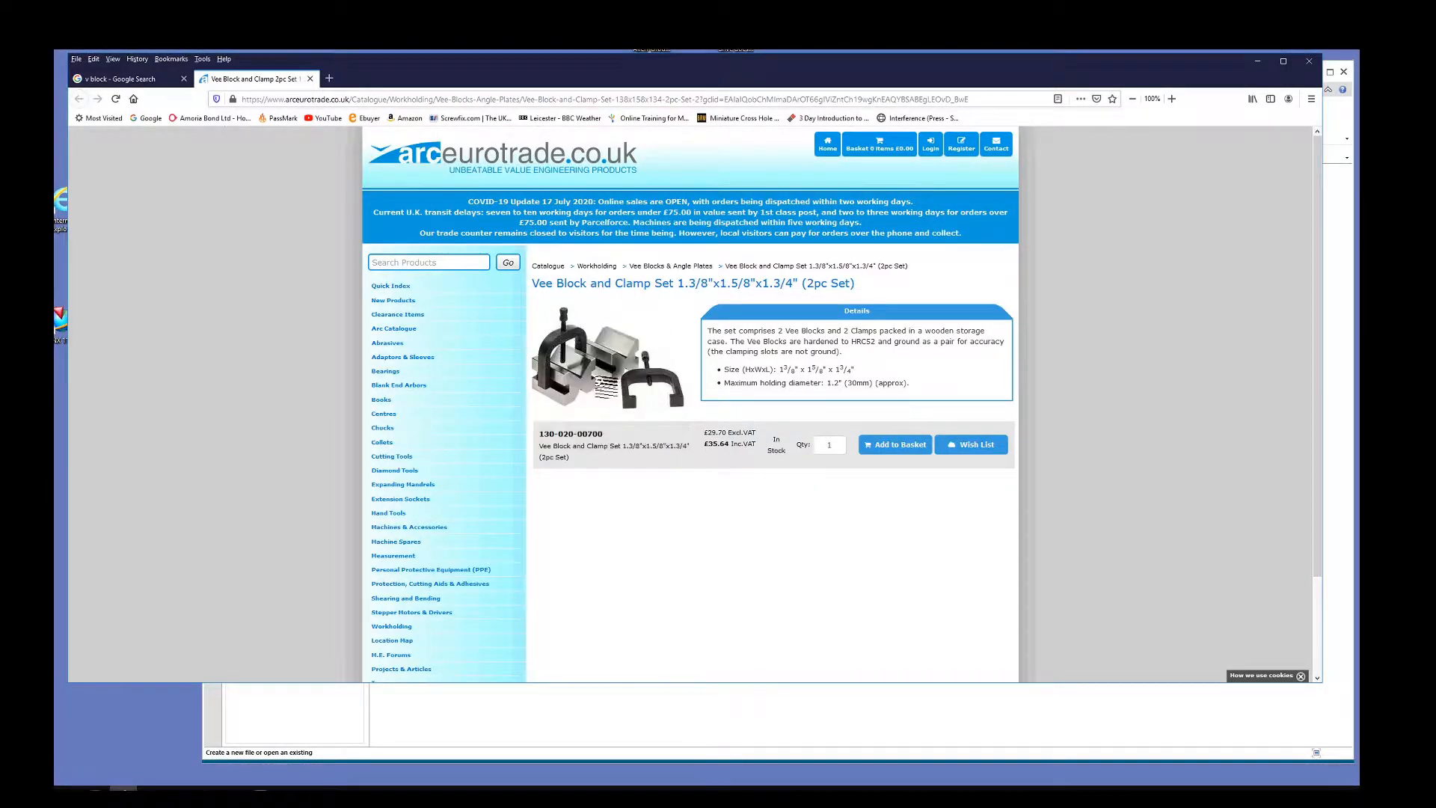
pyautogui.click(587, 379)
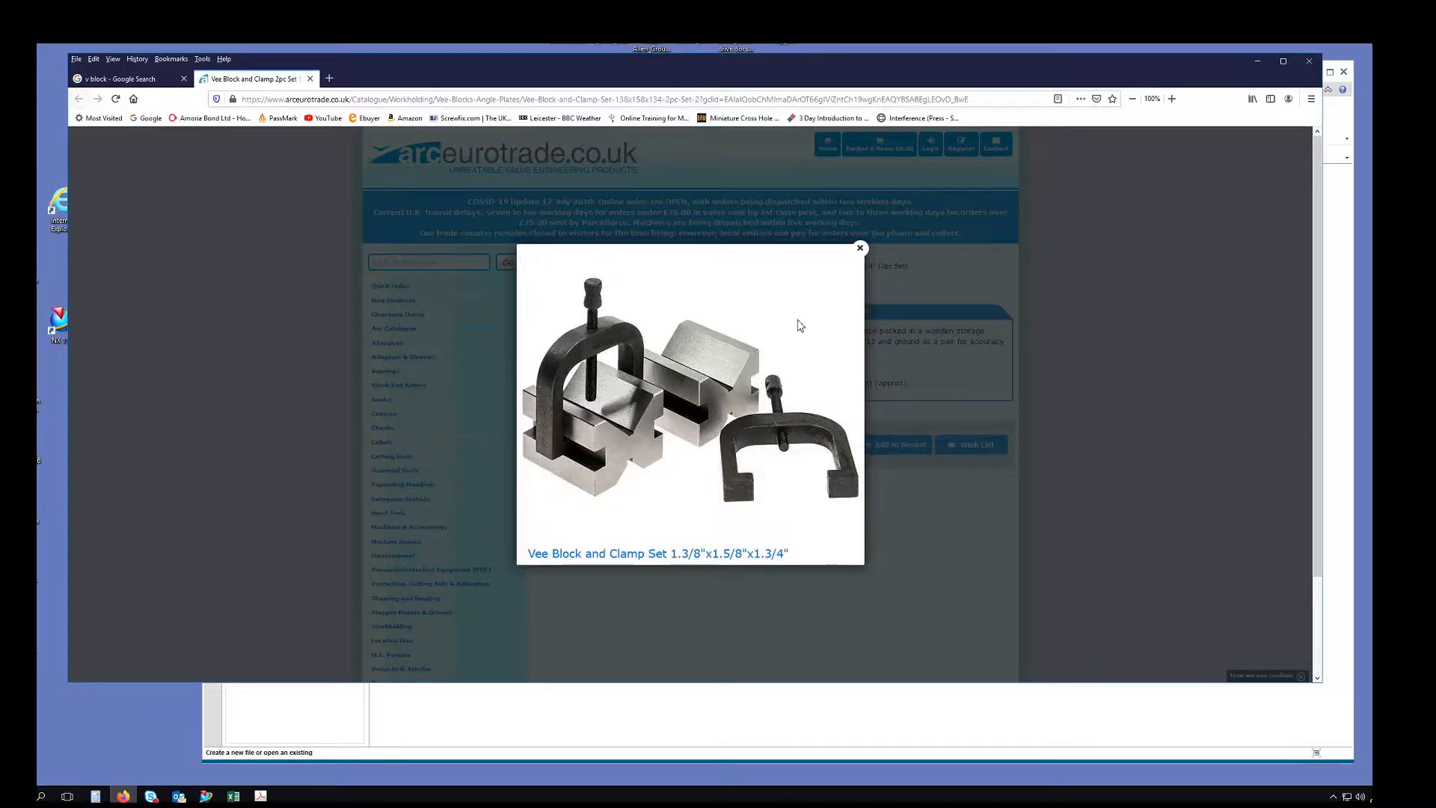
pyautogui.click(859, 248)
# Close the browser with all its tabs and return to NX in a maximized window.
pyautogui.click(1309, 60)
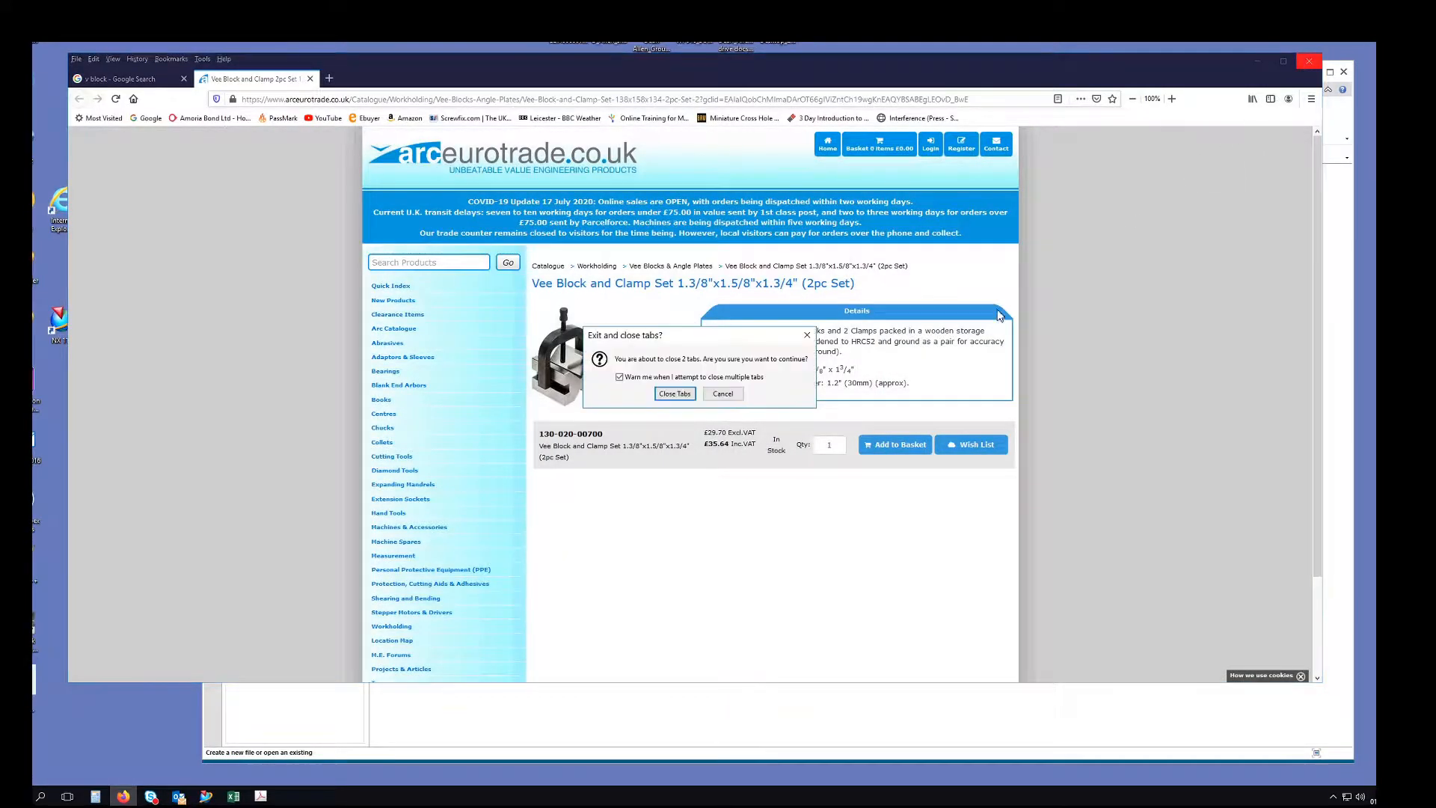
pyautogui.click(675, 394)
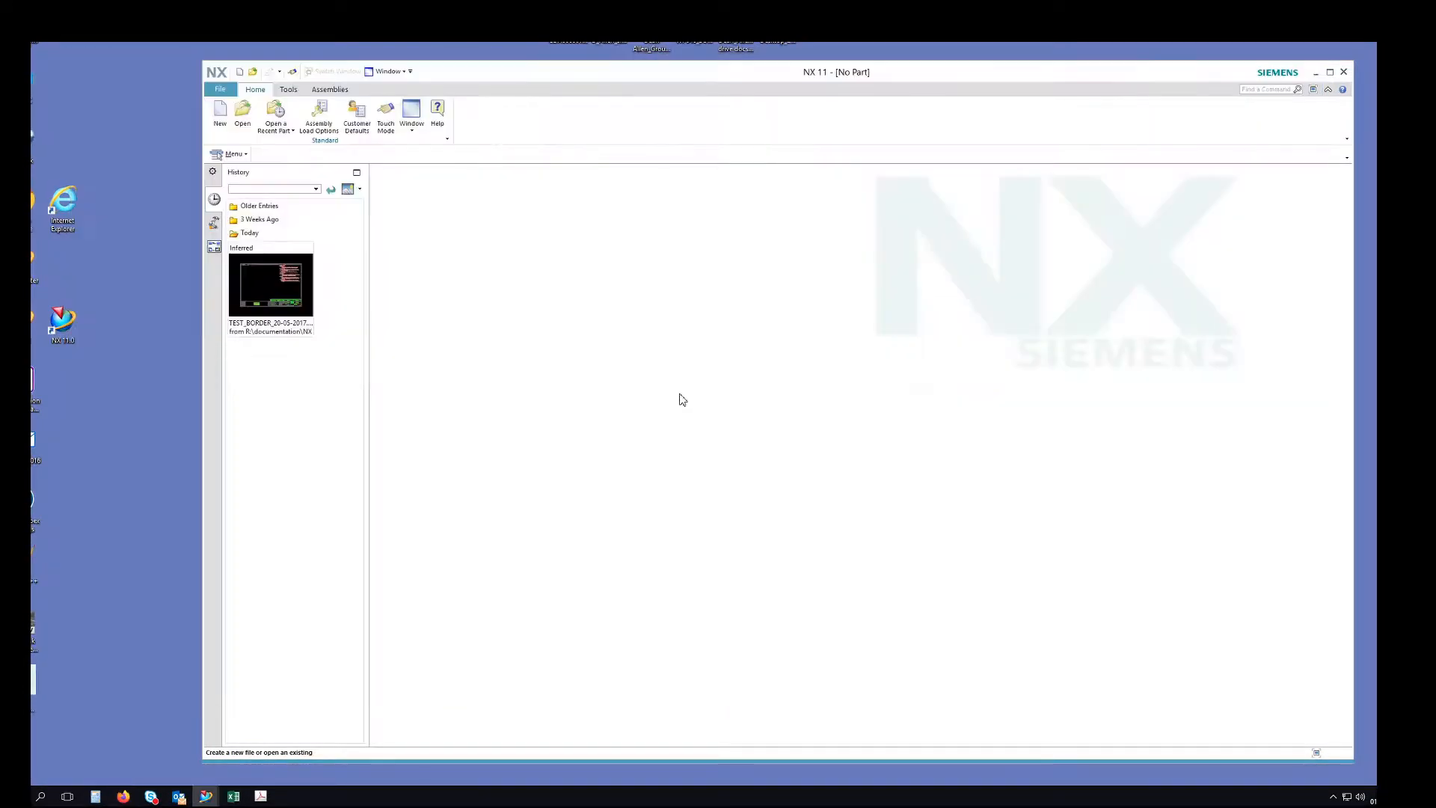
pyautogui.doubleClick(729, 75)
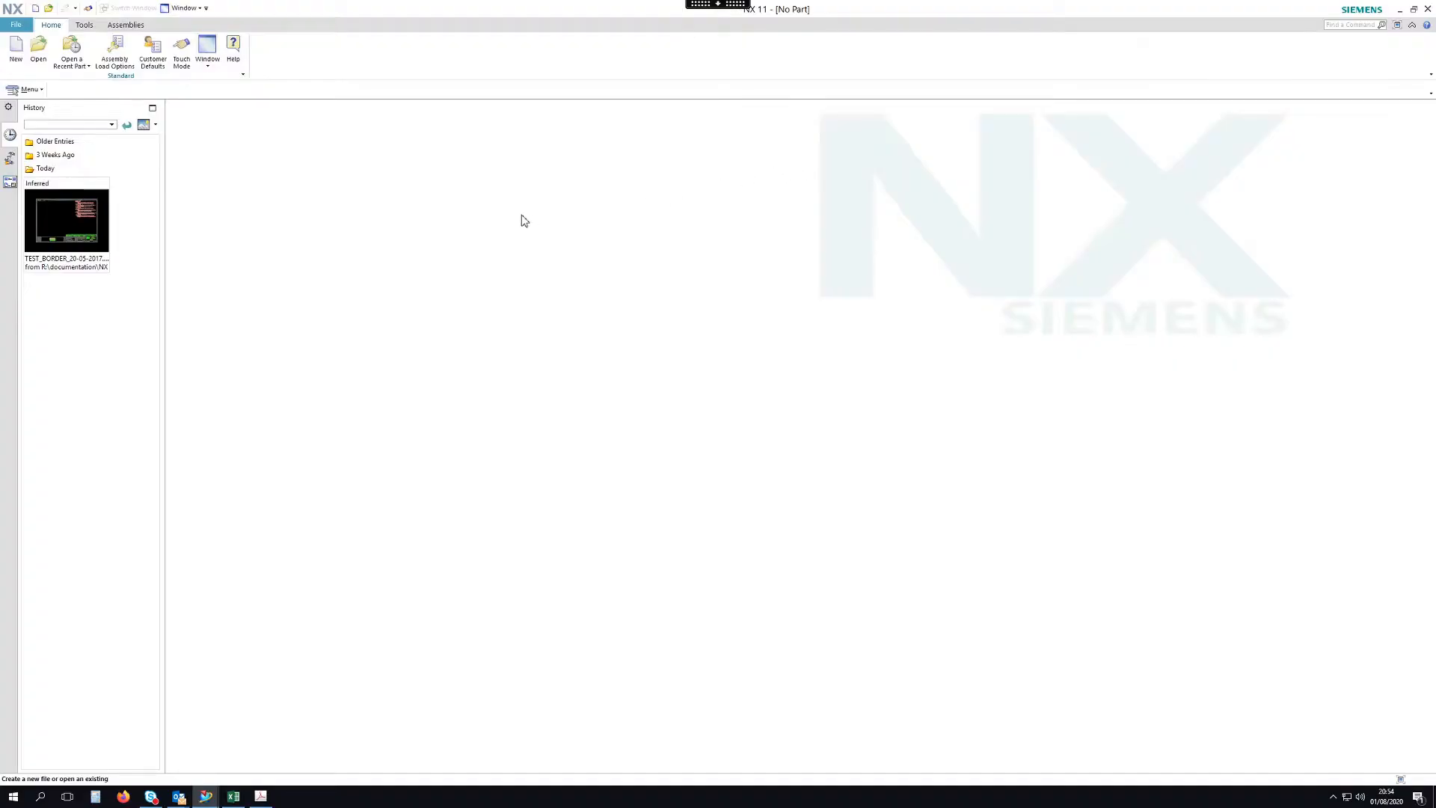
# Start a new file and create a folder named NX training on the desktop while choosing its location.
pyautogui.click(17, 50)
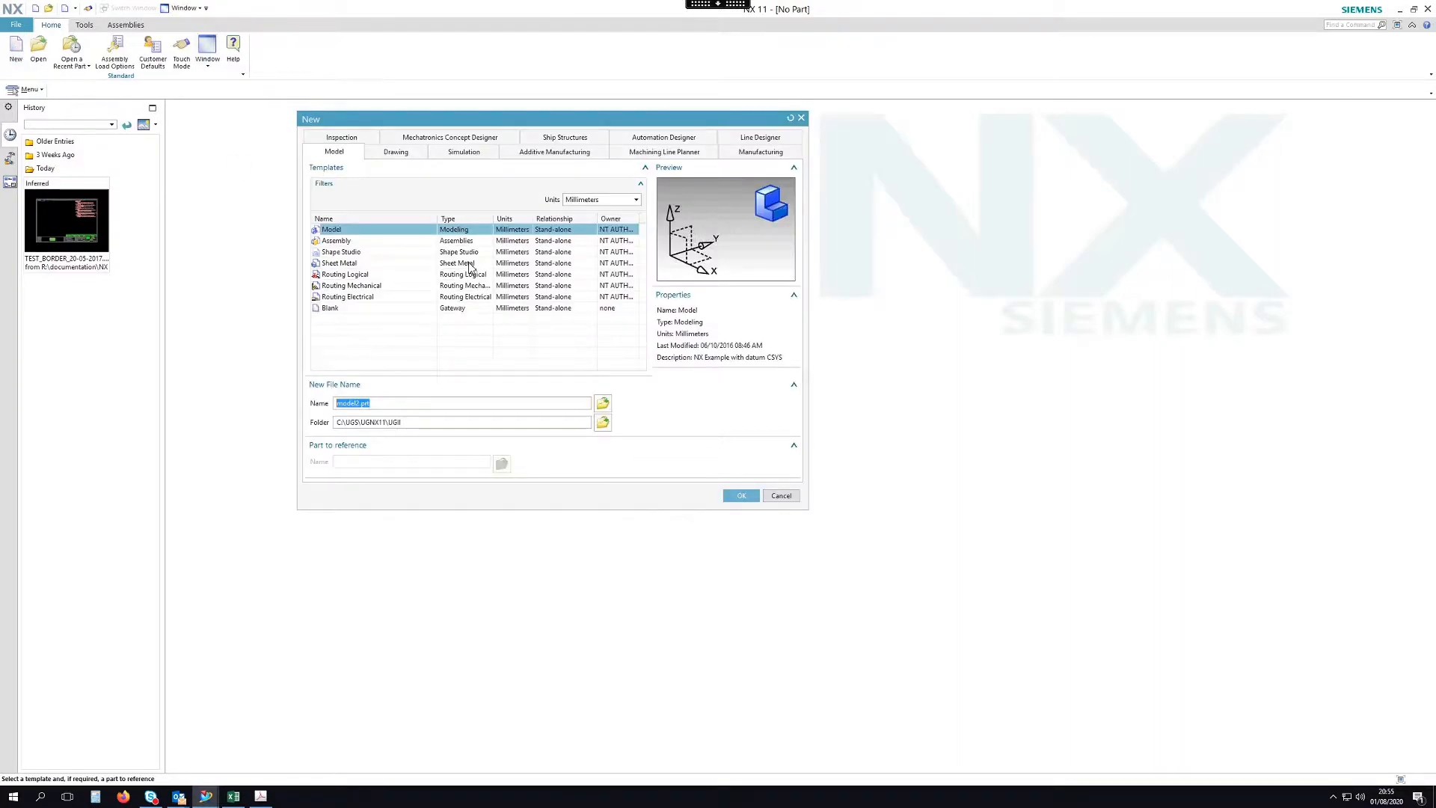
pyautogui.moveTo(500, 122); pyautogui.dragTo(660, 179)
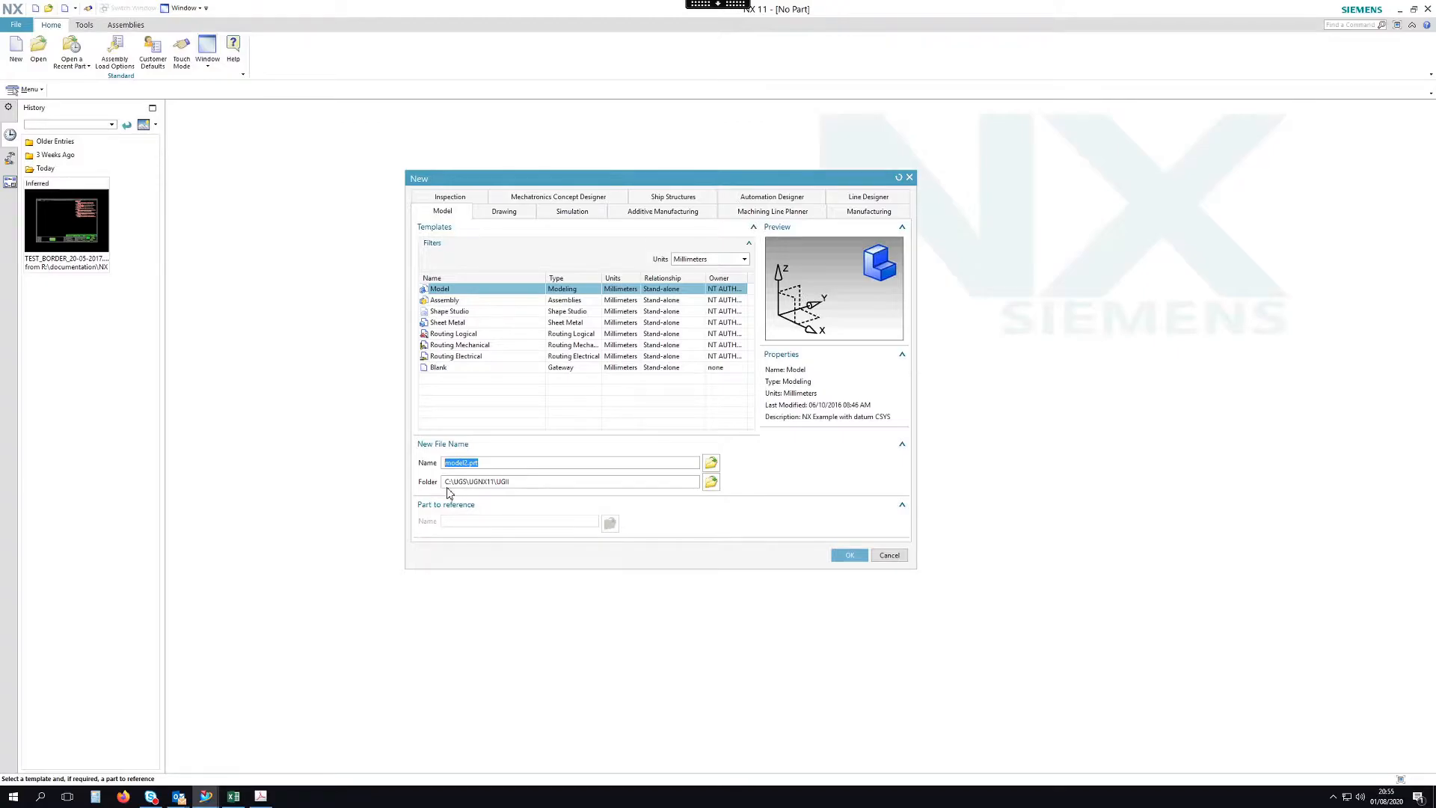
pyautogui.click(710, 481)
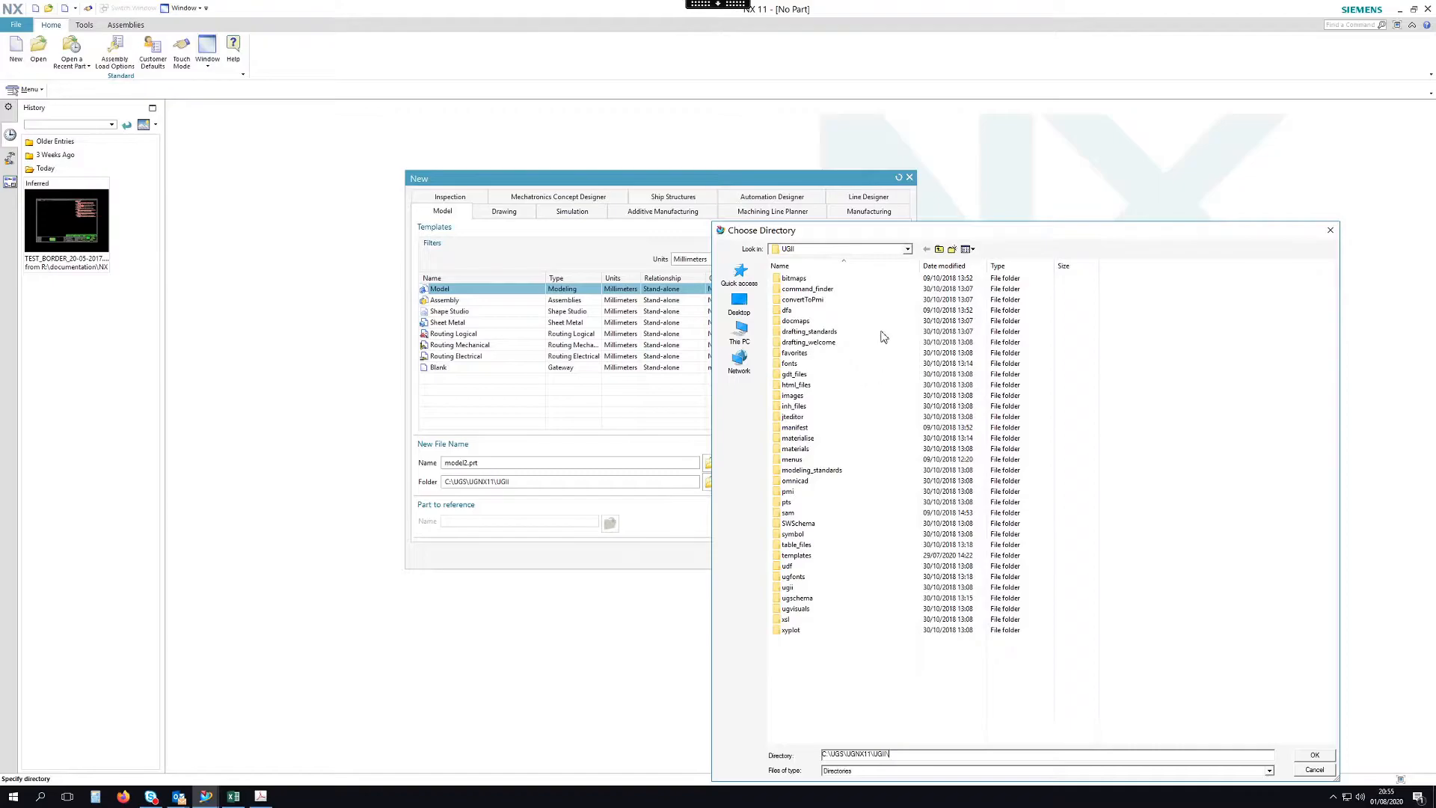
pyautogui.click(739, 303)
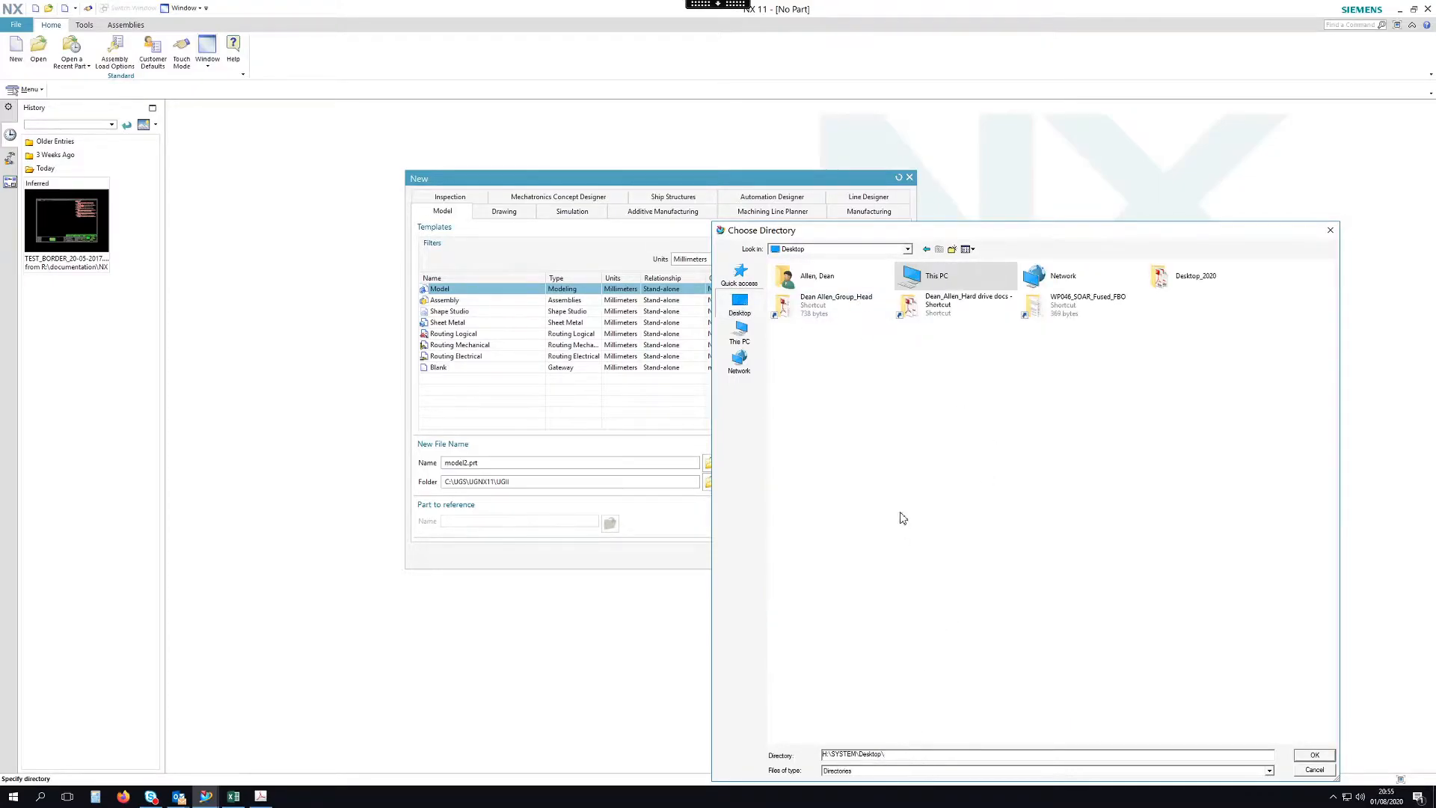
pyautogui.rightClick(893, 447)
pyautogui.moveTo(934, 560)
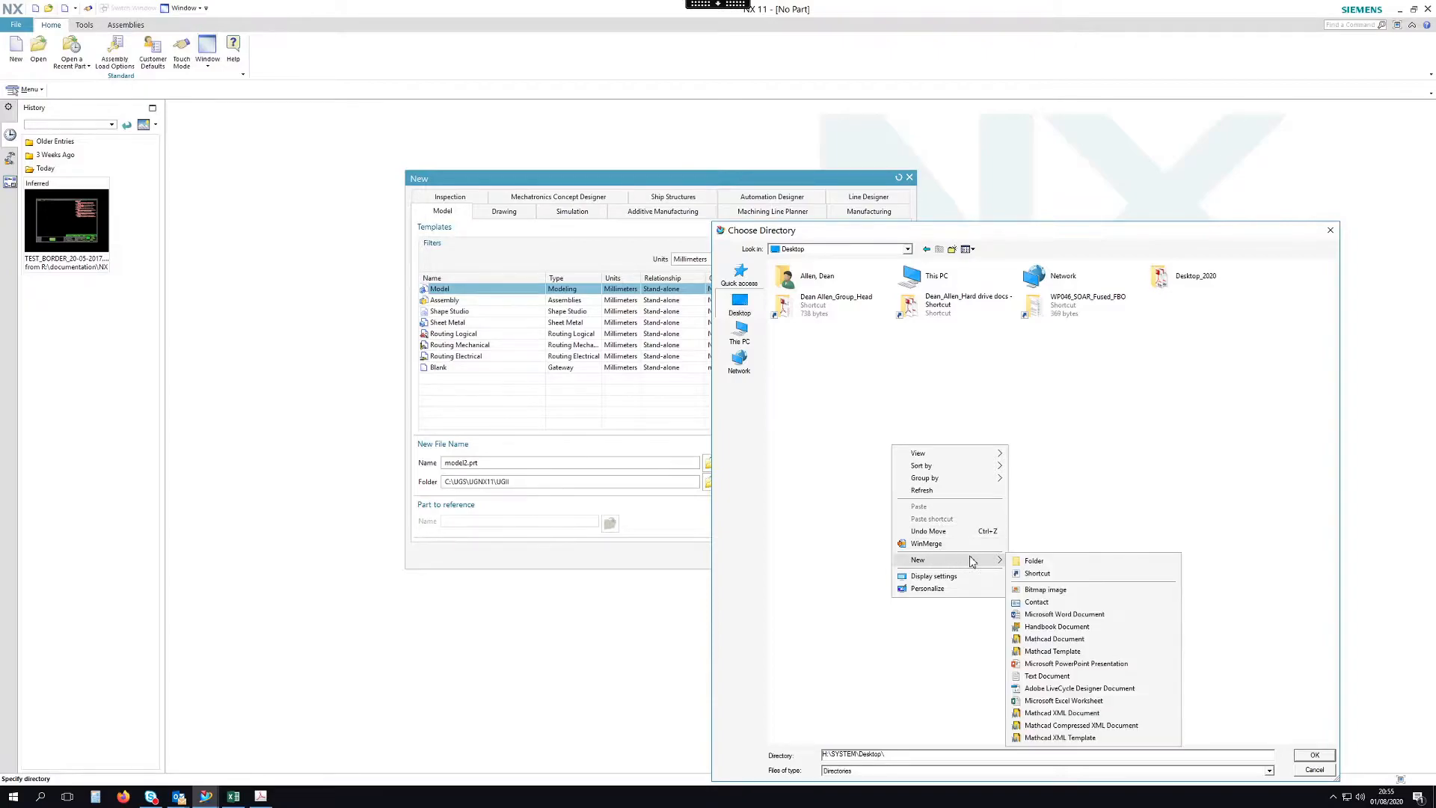
pyautogui.click(1038, 563)
pyautogui.write('NX 1')
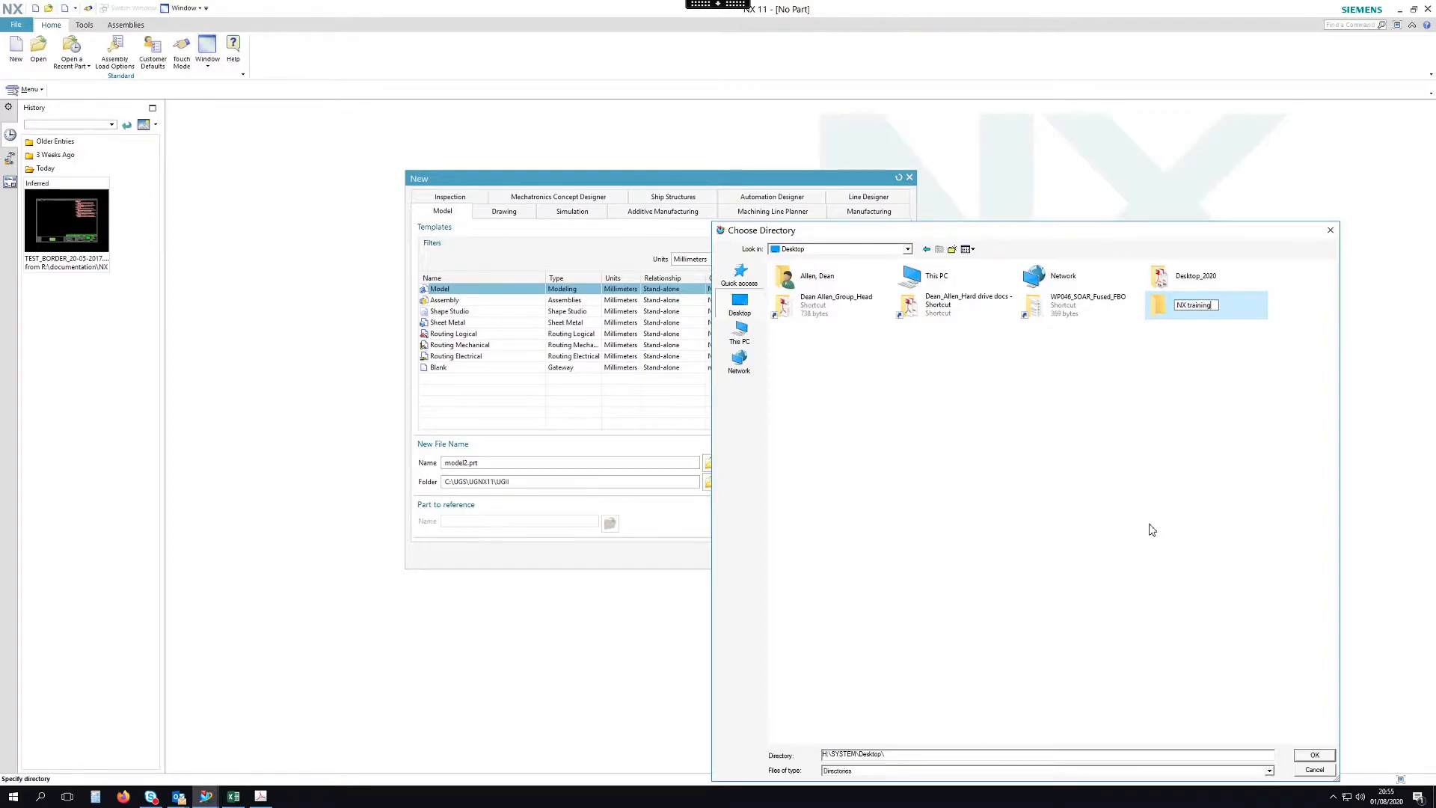
# Set the NX training folder as the file location and create the part from the millimetre Model template.
pyautogui.click(1176, 314)
pyautogui.doubleClick(1176, 315)
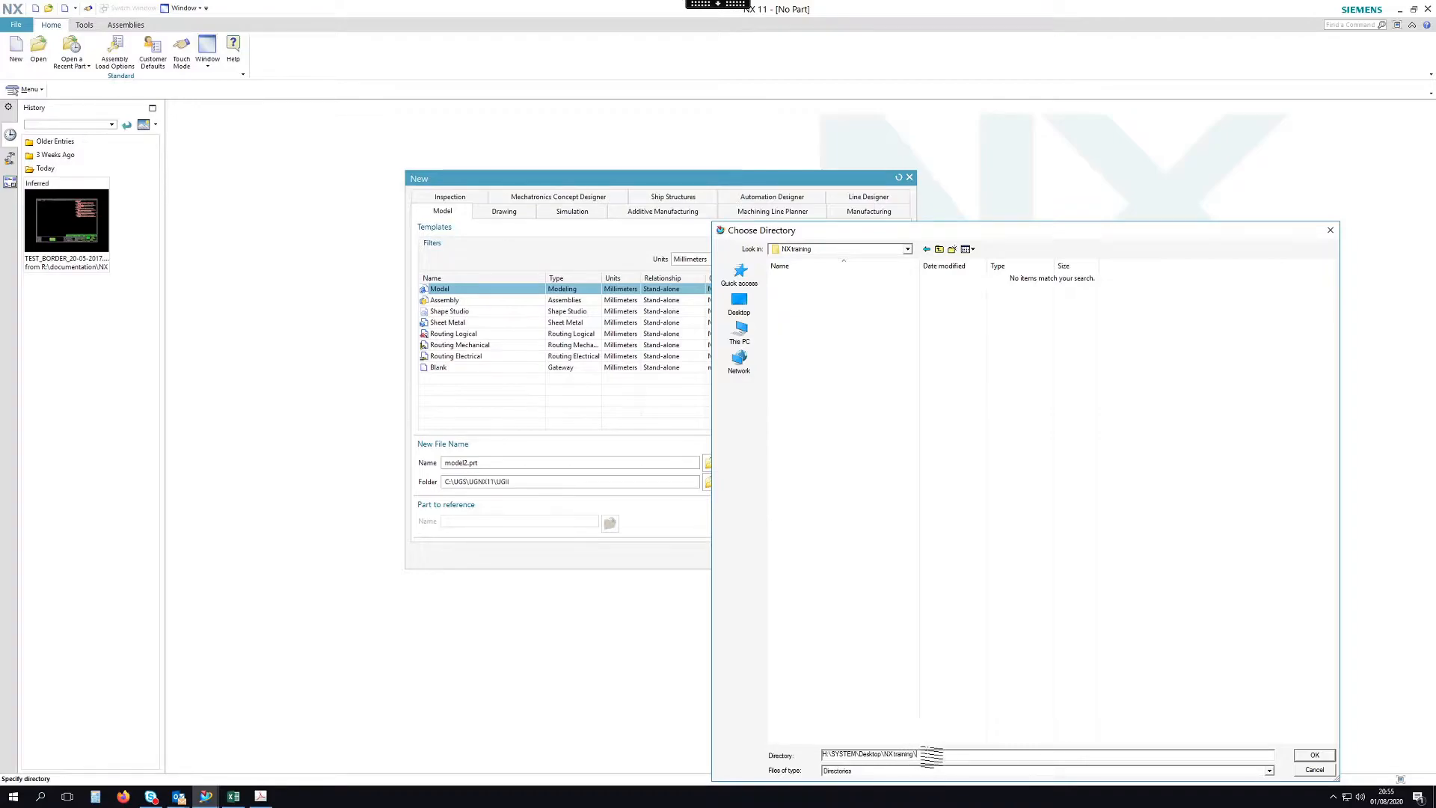
pyautogui.click(1315, 755)
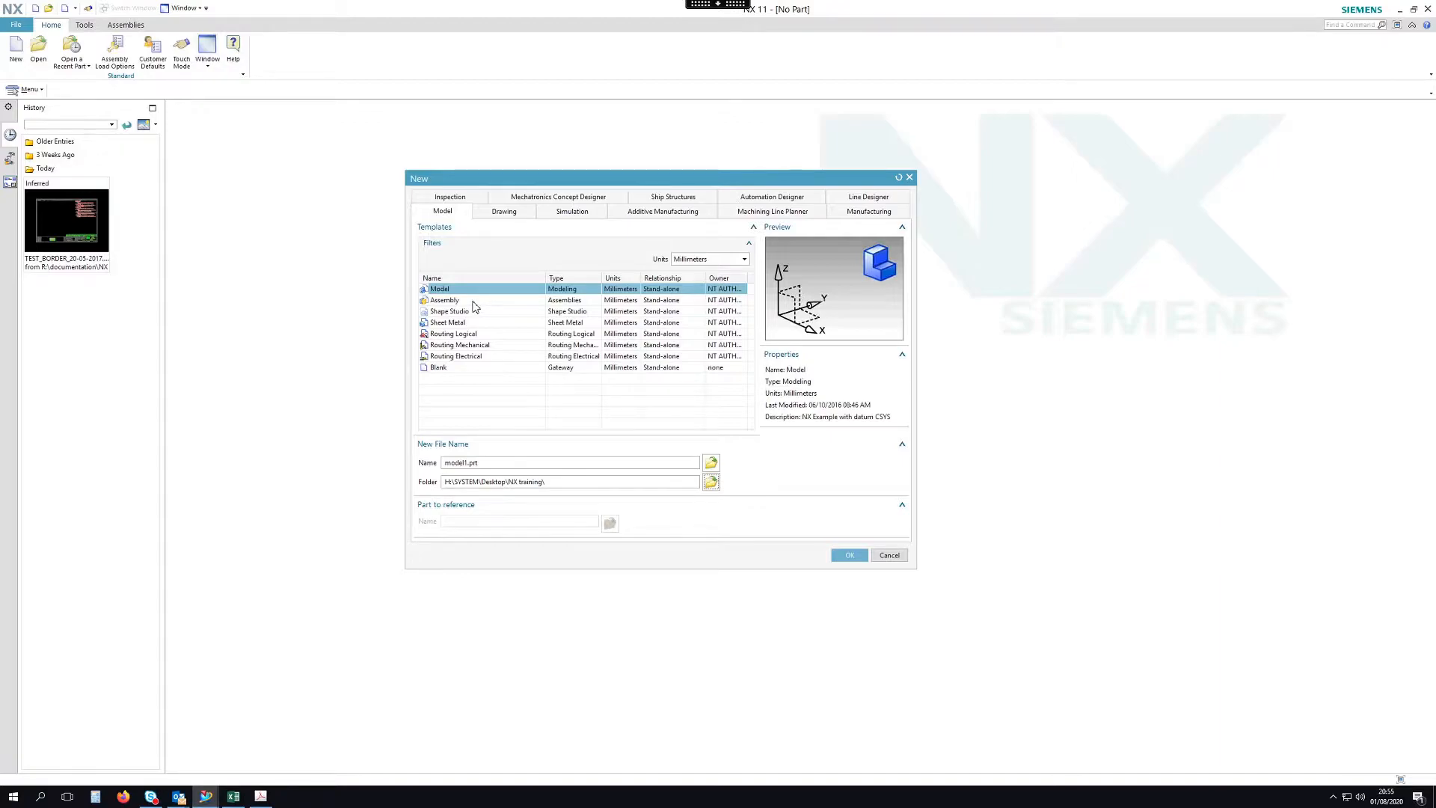
pyautogui.click(850, 555)
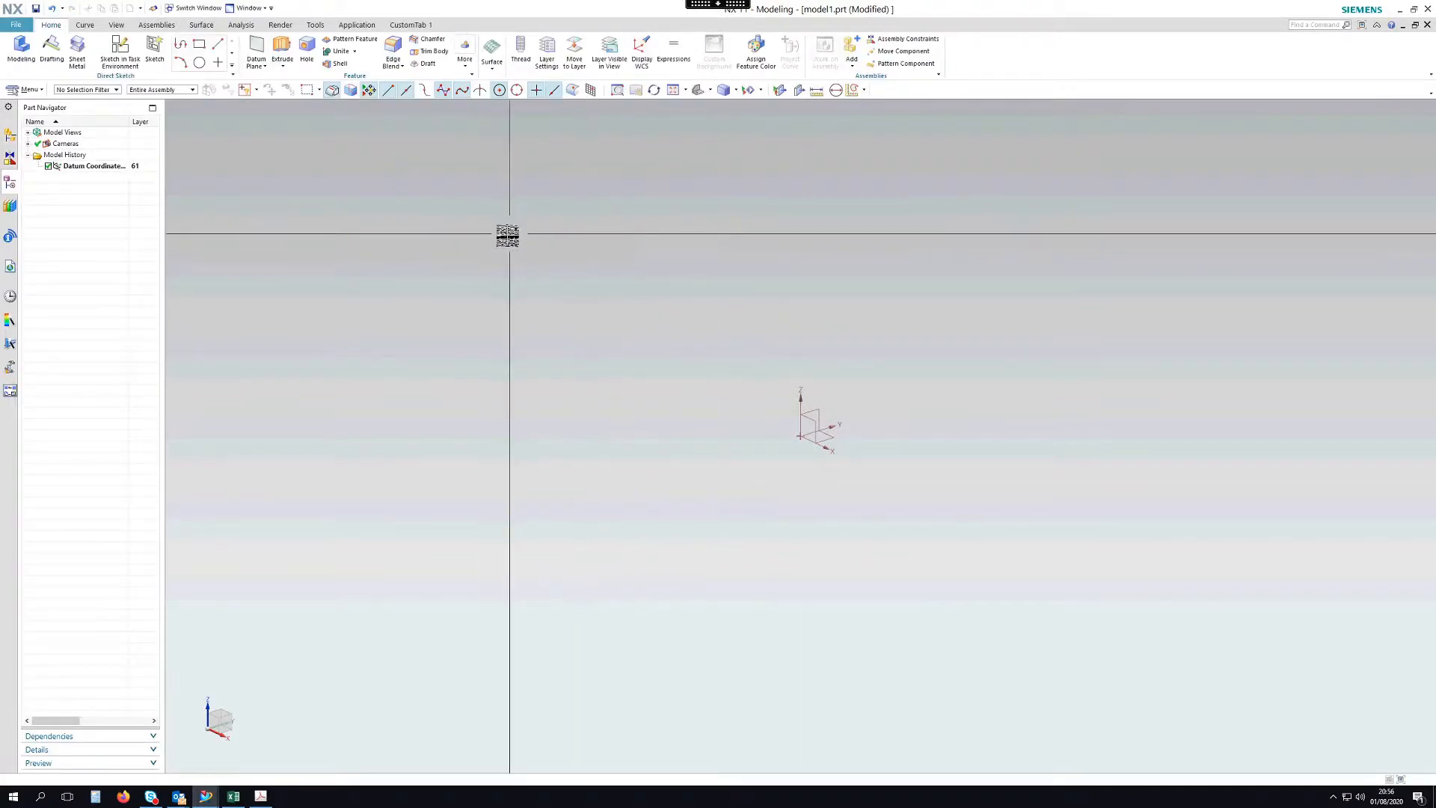
# Widen the Part Navigator and its Name column, and highlight the Datum Coordinate System to locate it in the model.
pyautogui.moveTo(166, 281); pyautogui.dragTo(369, 282)
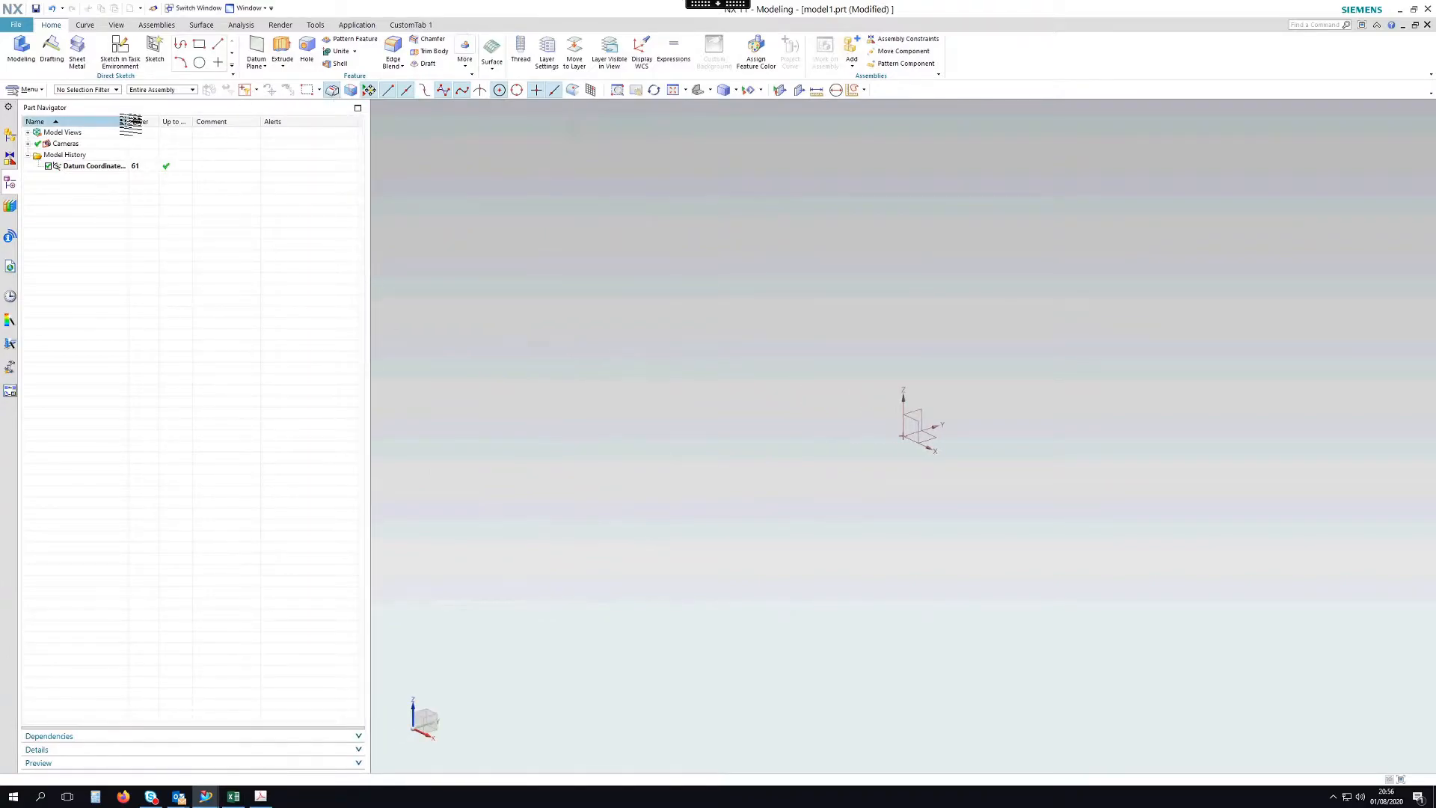
pyautogui.moveTo(130, 123); pyautogui.dragTo(186, 123)
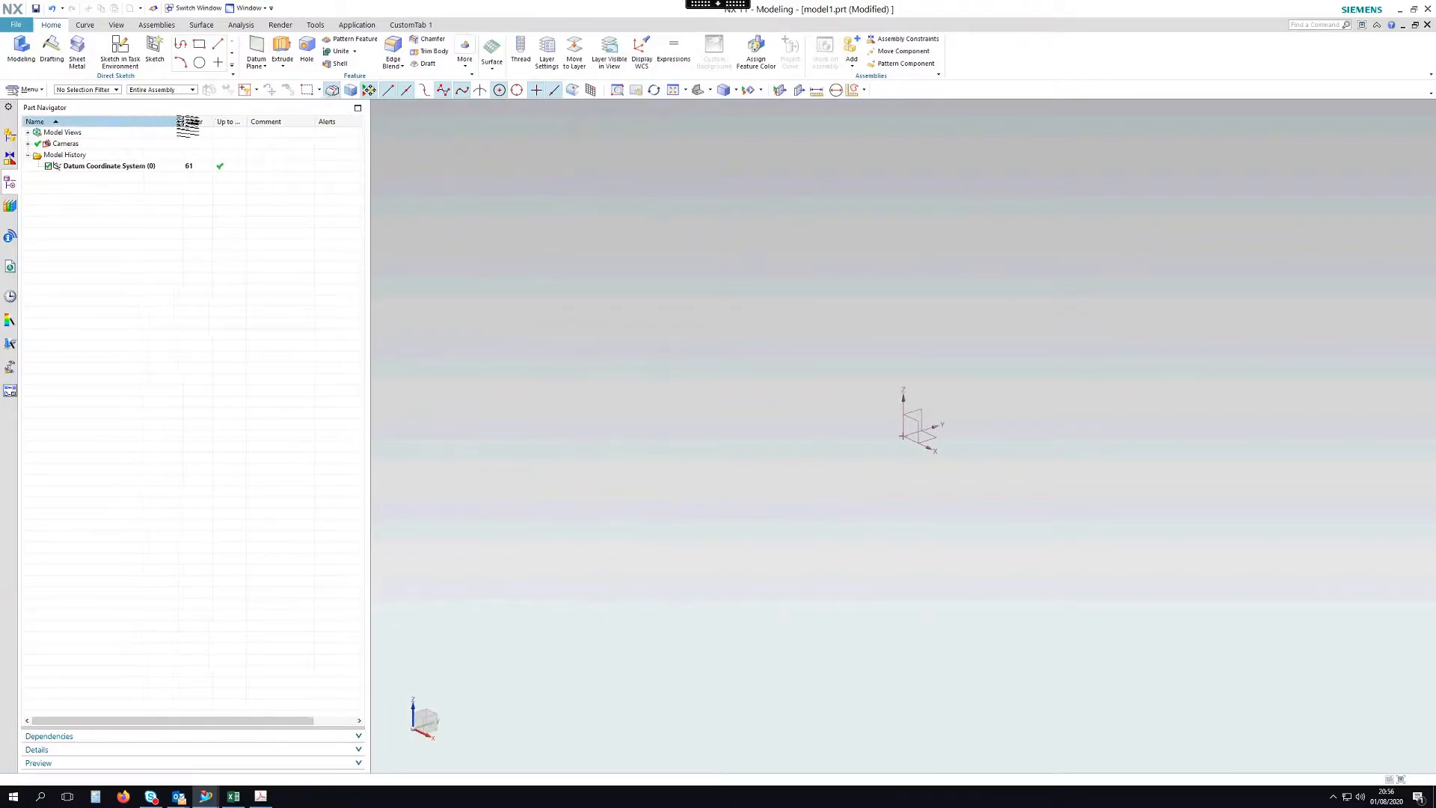
pyautogui.click(79, 169)
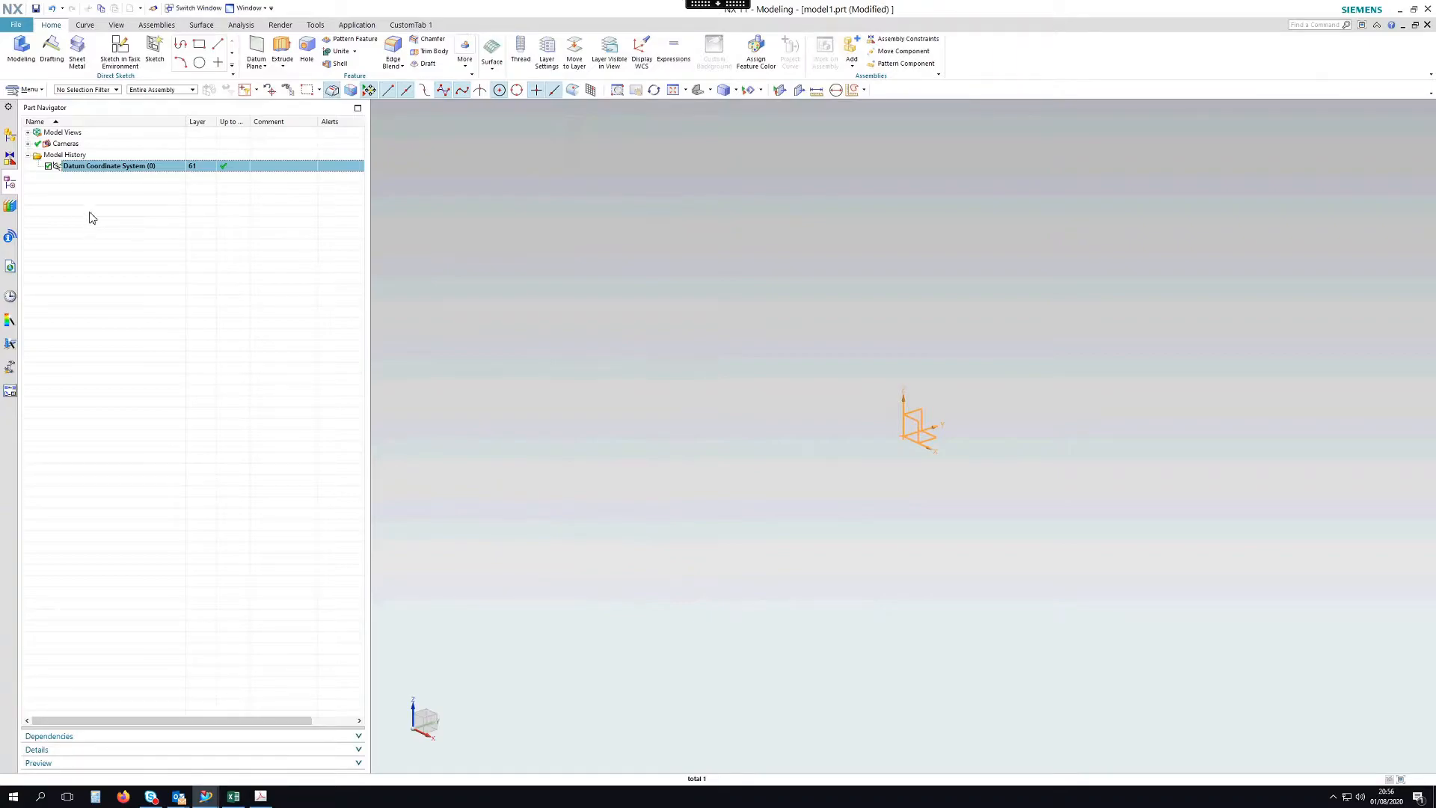
pyautogui.click(94, 215)
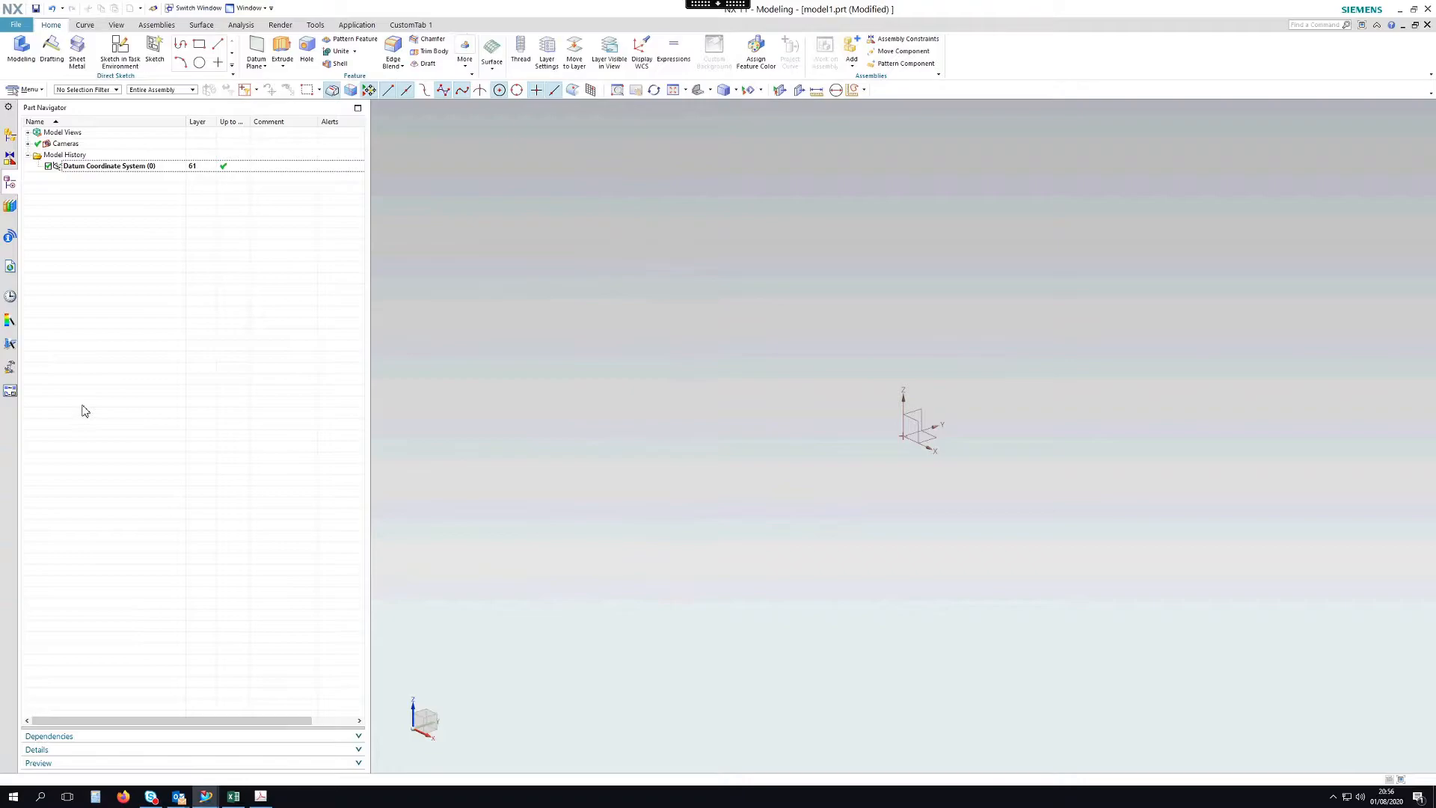
# Examine the Constraint and Assembly Navigators and the commands offered for curves, views, assemblies and inserting features.
pyautogui.click(10, 159)
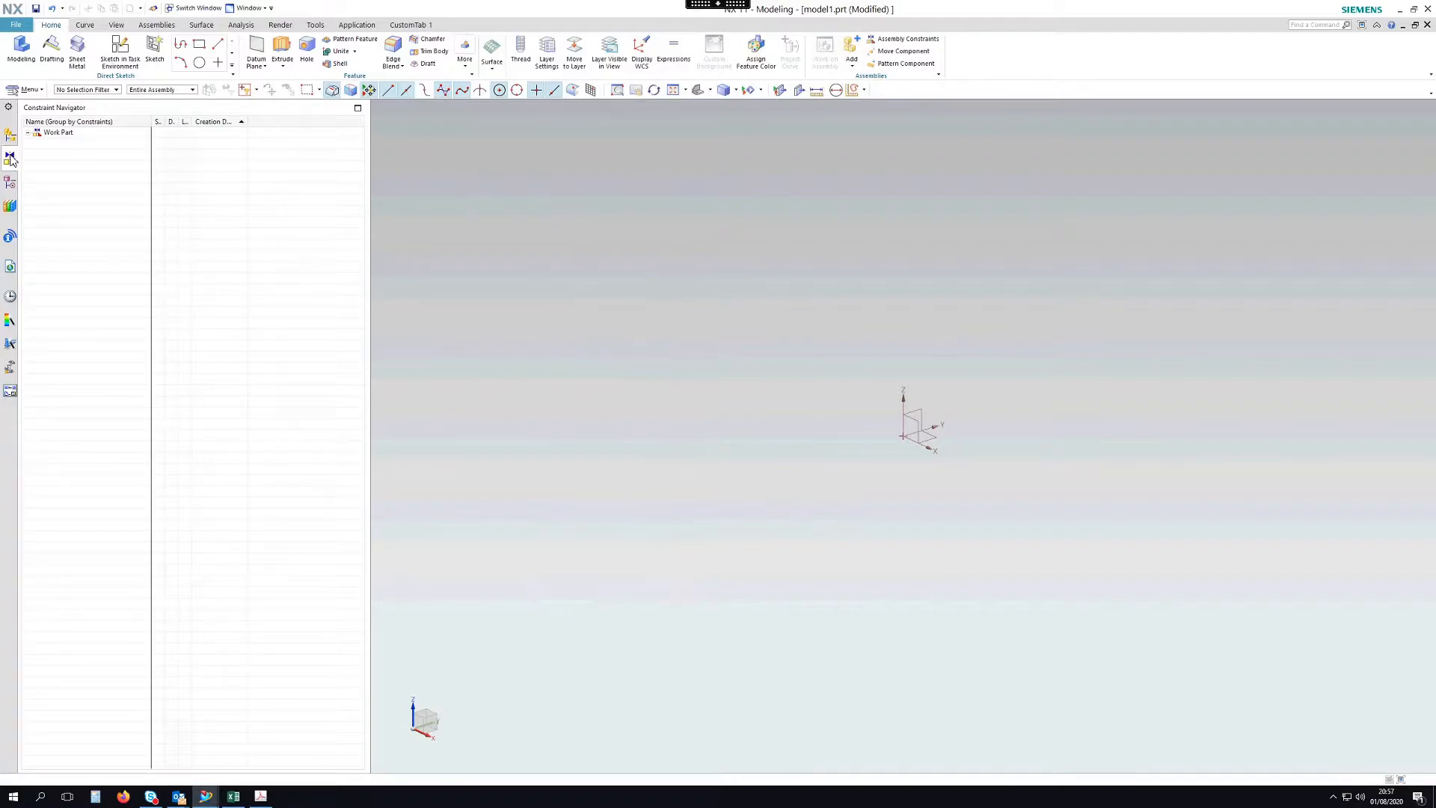
pyautogui.click(9, 135)
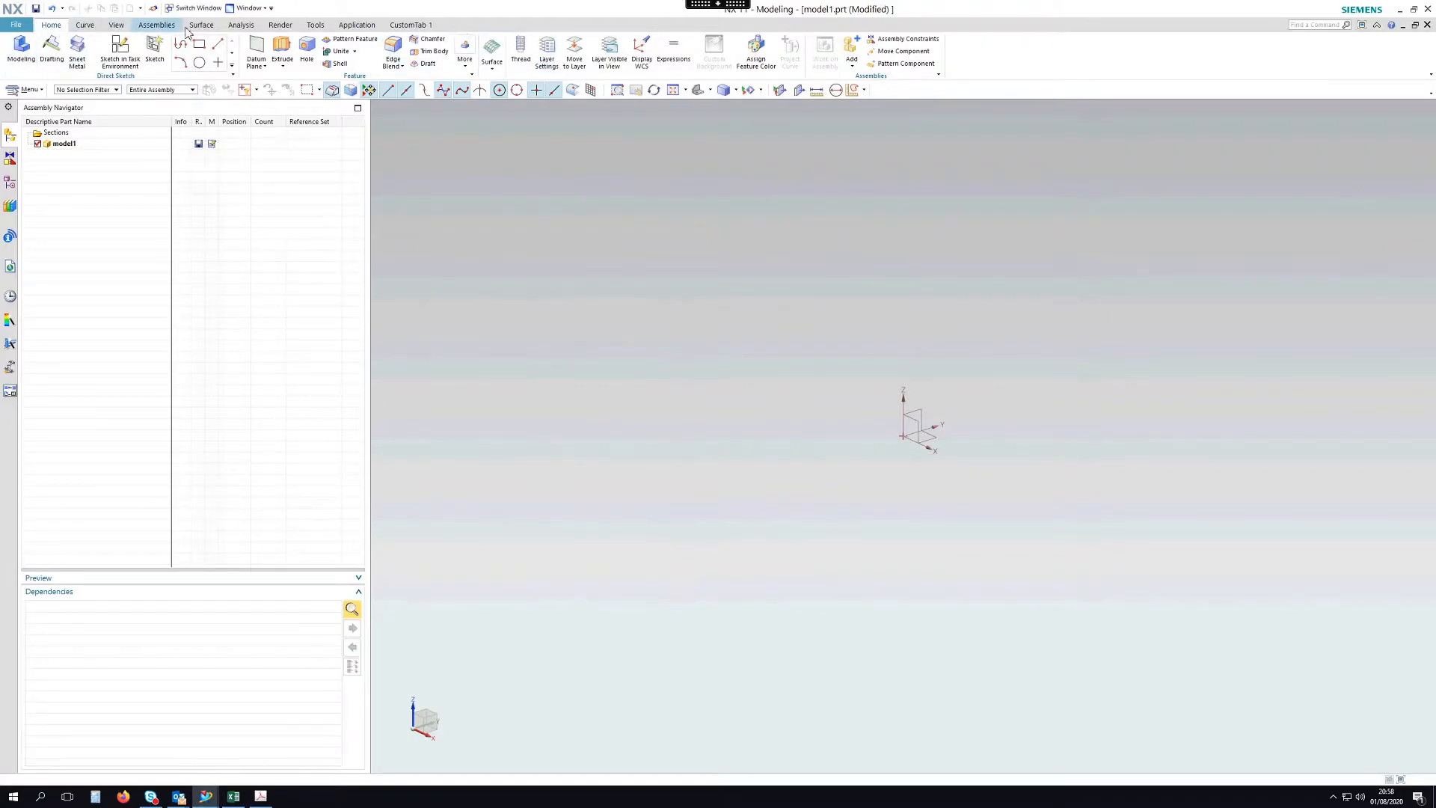
pyautogui.click(86, 28)
pyautogui.click(116, 25)
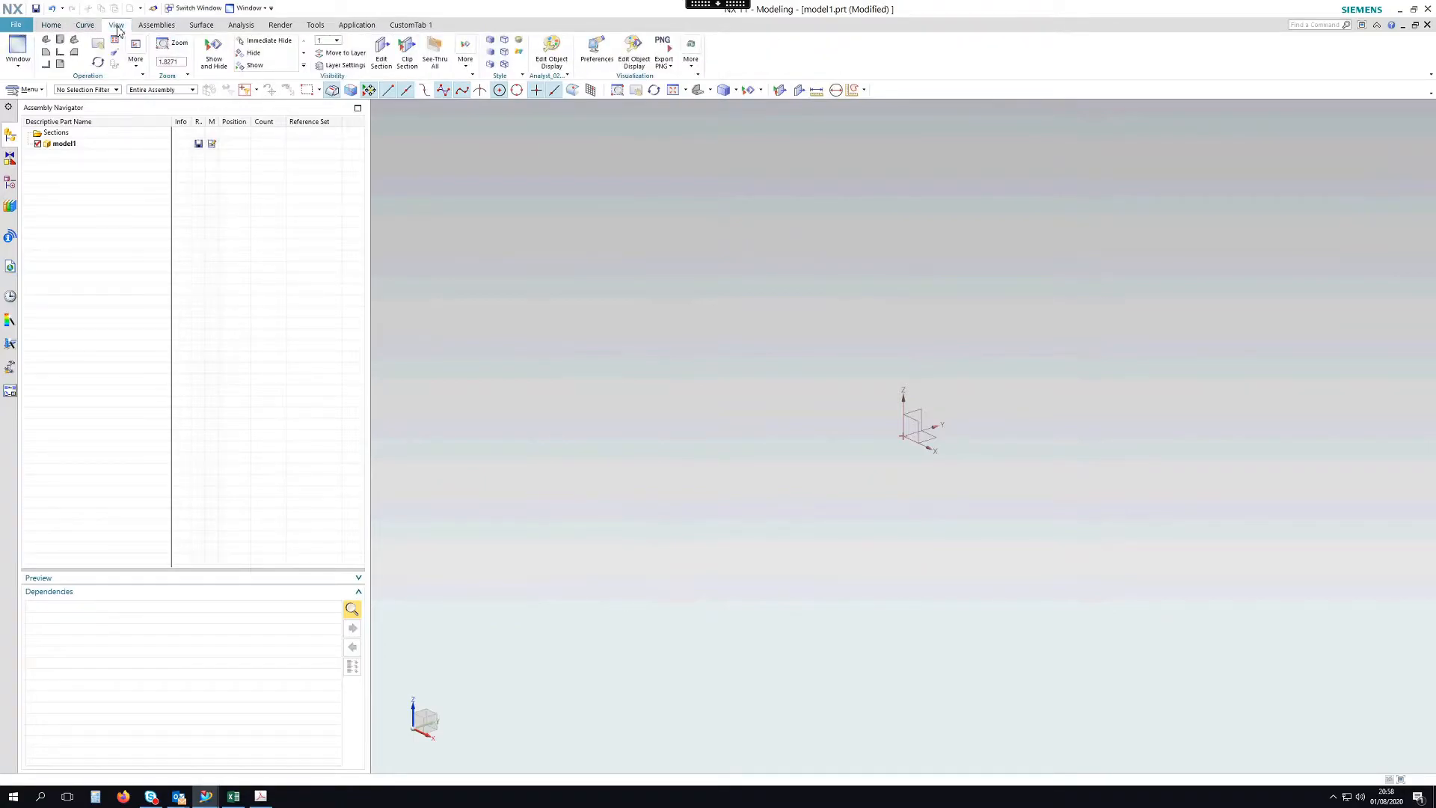
pyautogui.click(157, 27)
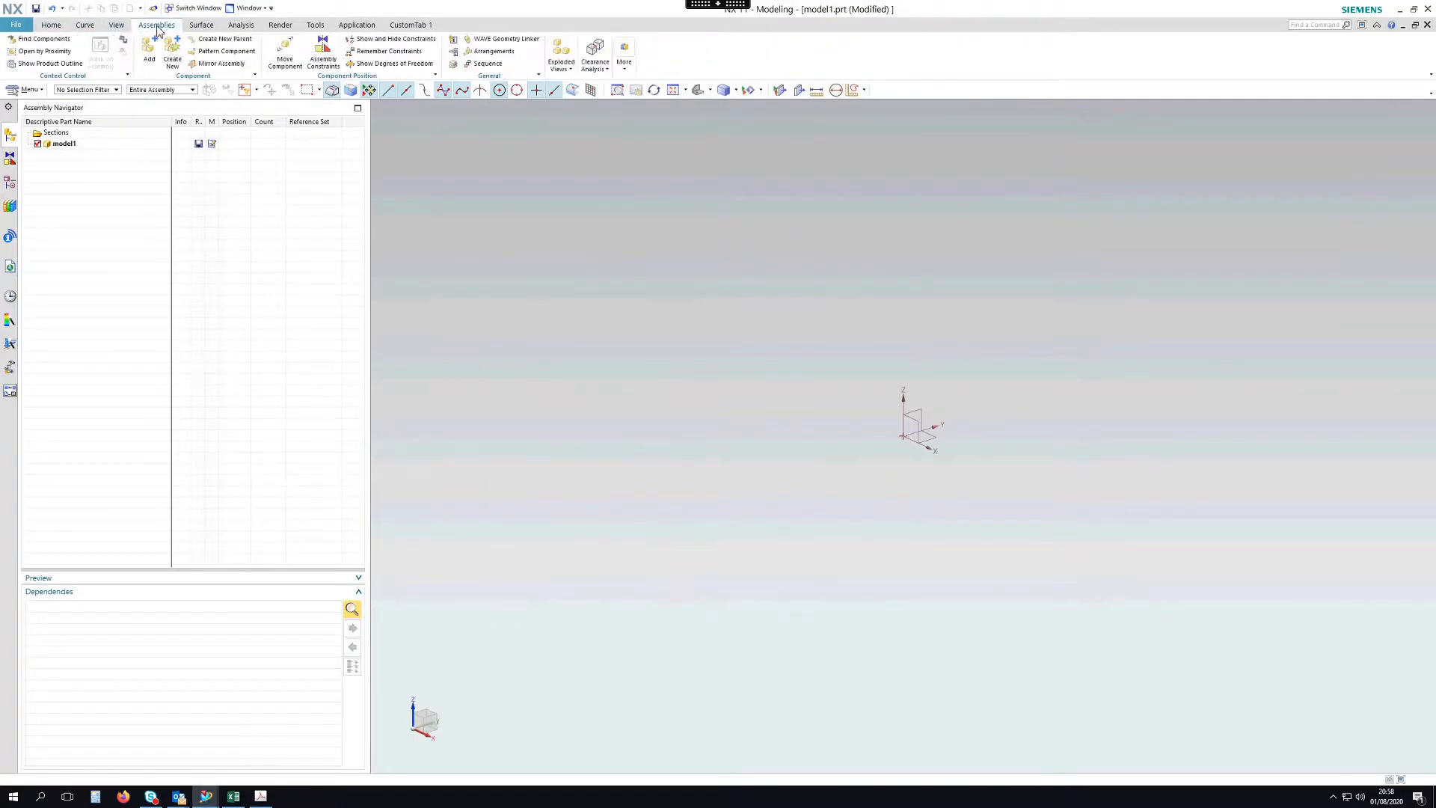
pyautogui.click(47, 26)
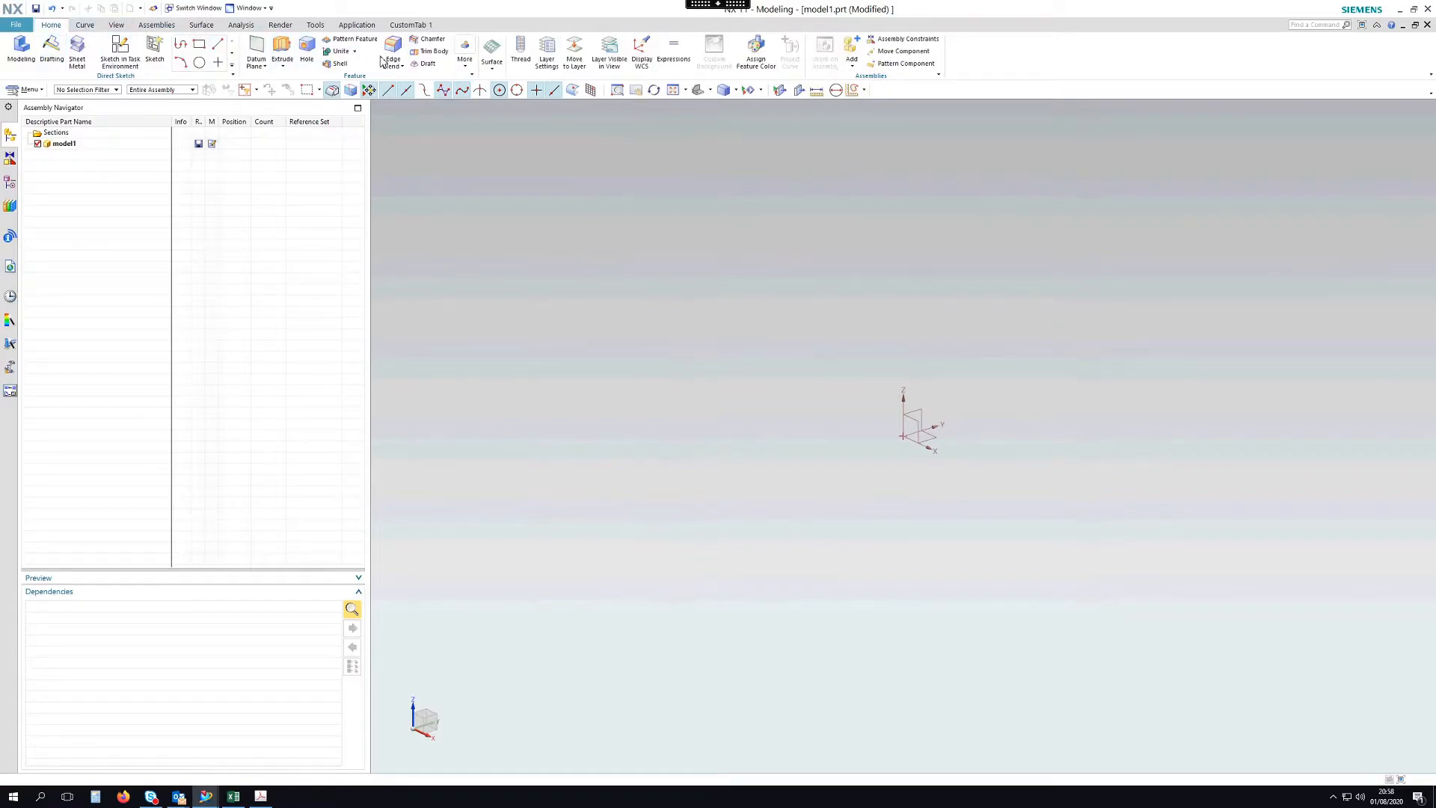
pyautogui.click(30, 91)
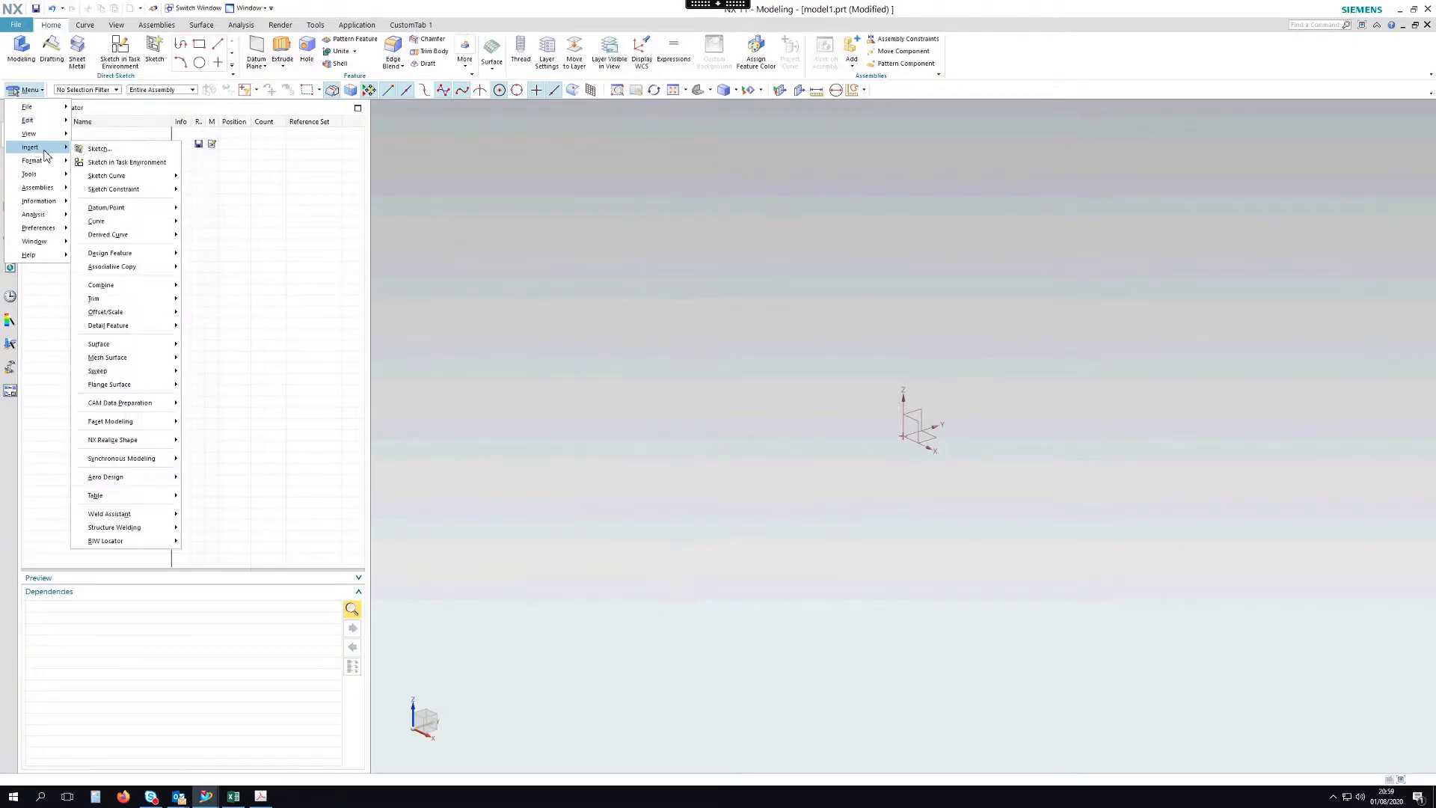
pyautogui.click(429, 210)
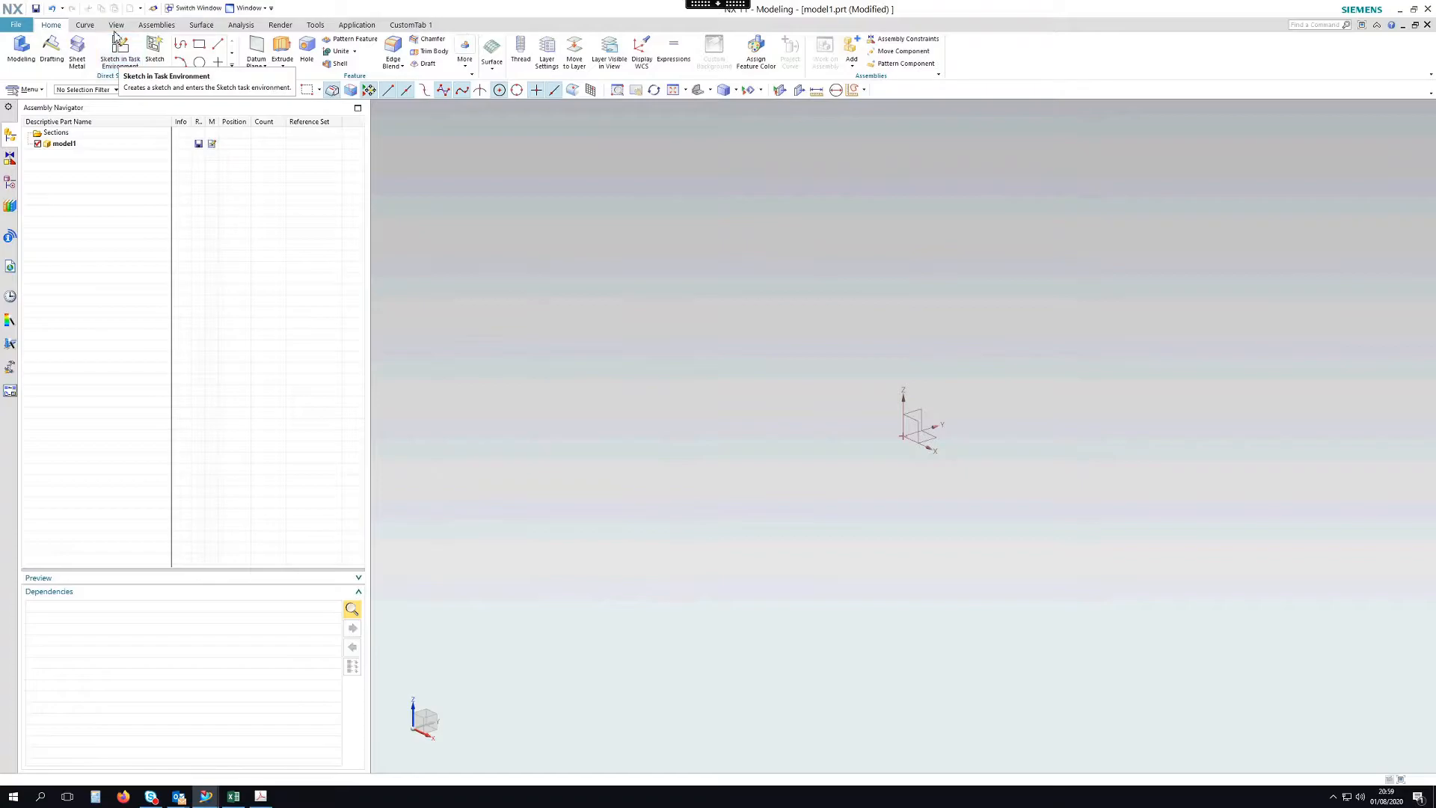
pyautogui.click(86, 26)
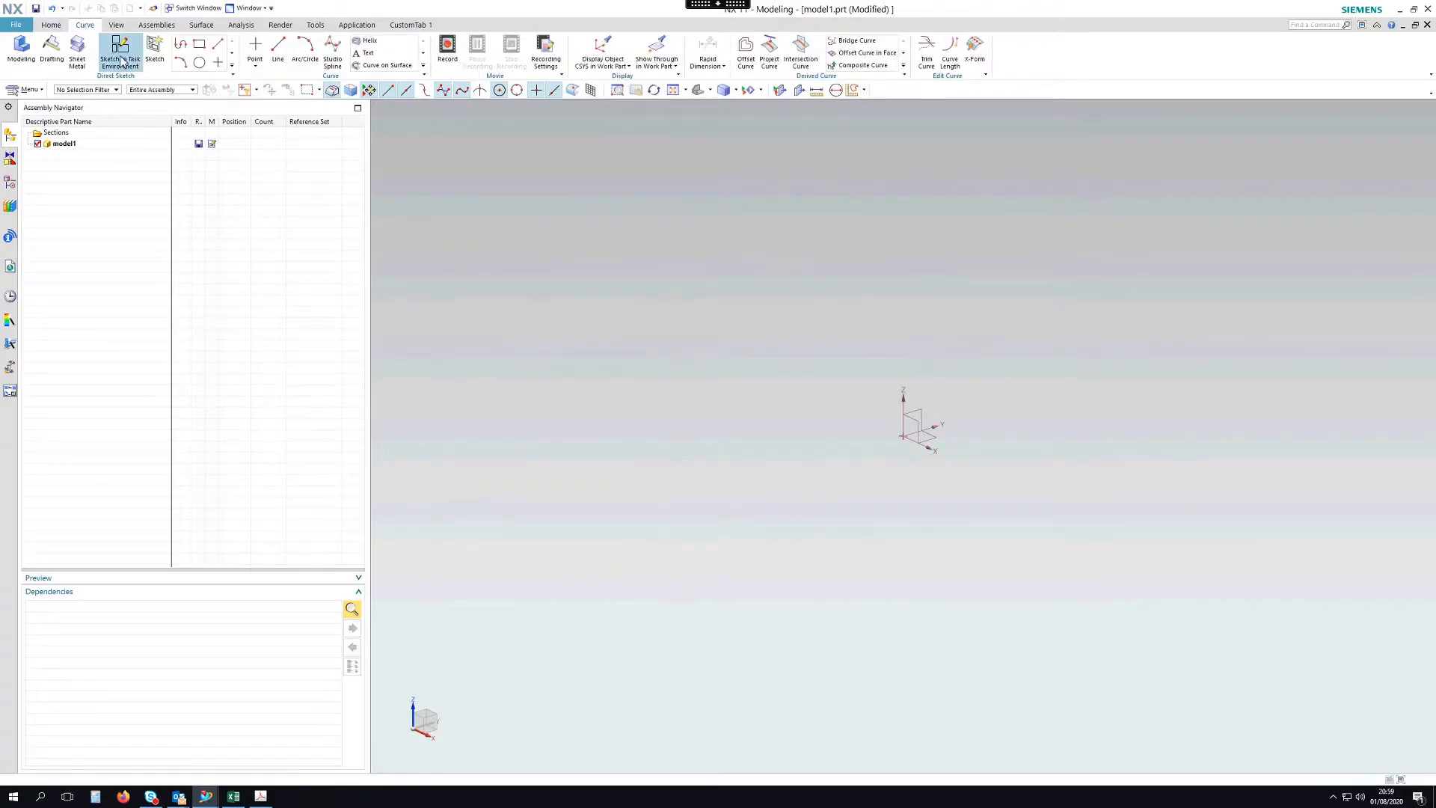
pyautogui.click(51, 26)
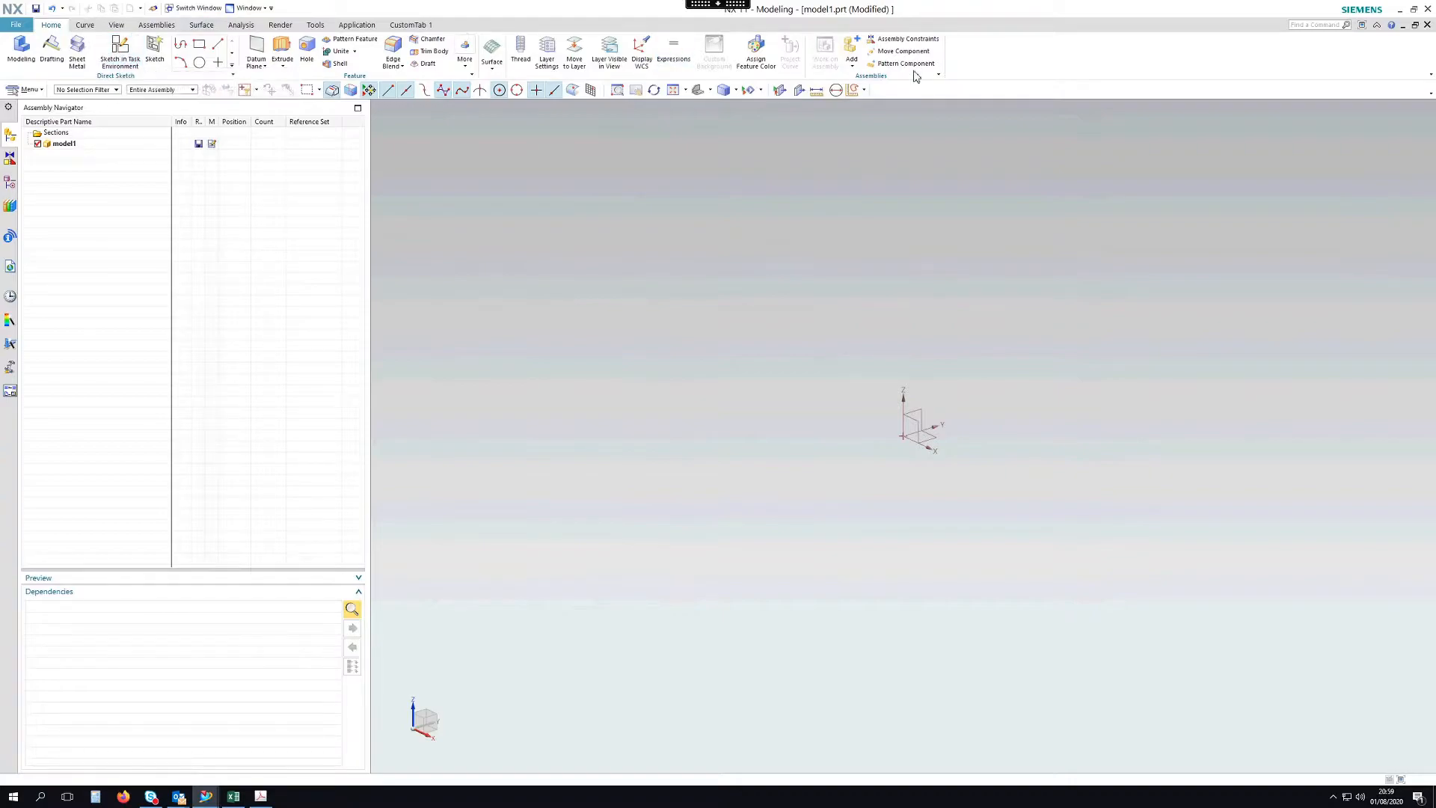
# Search the available commands for "sketch" and look through the matches.
pyautogui.click(1312, 25)
pyautogui.write('sketch')
pyautogui.press('Return')
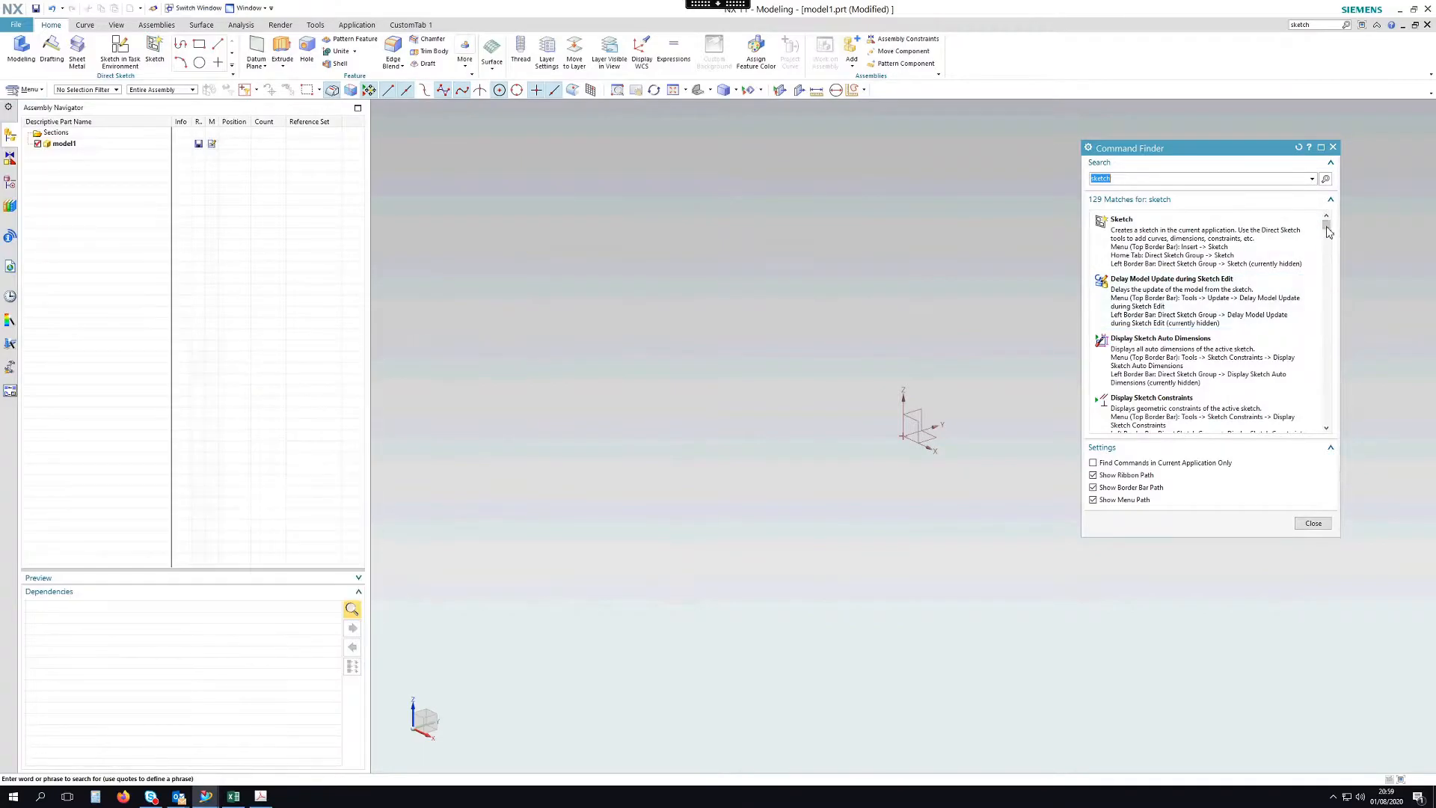
pyautogui.moveTo(1328, 228); pyautogui.dragTo(1331, 247)
pyautogui.scroll(1, 1331, 247)
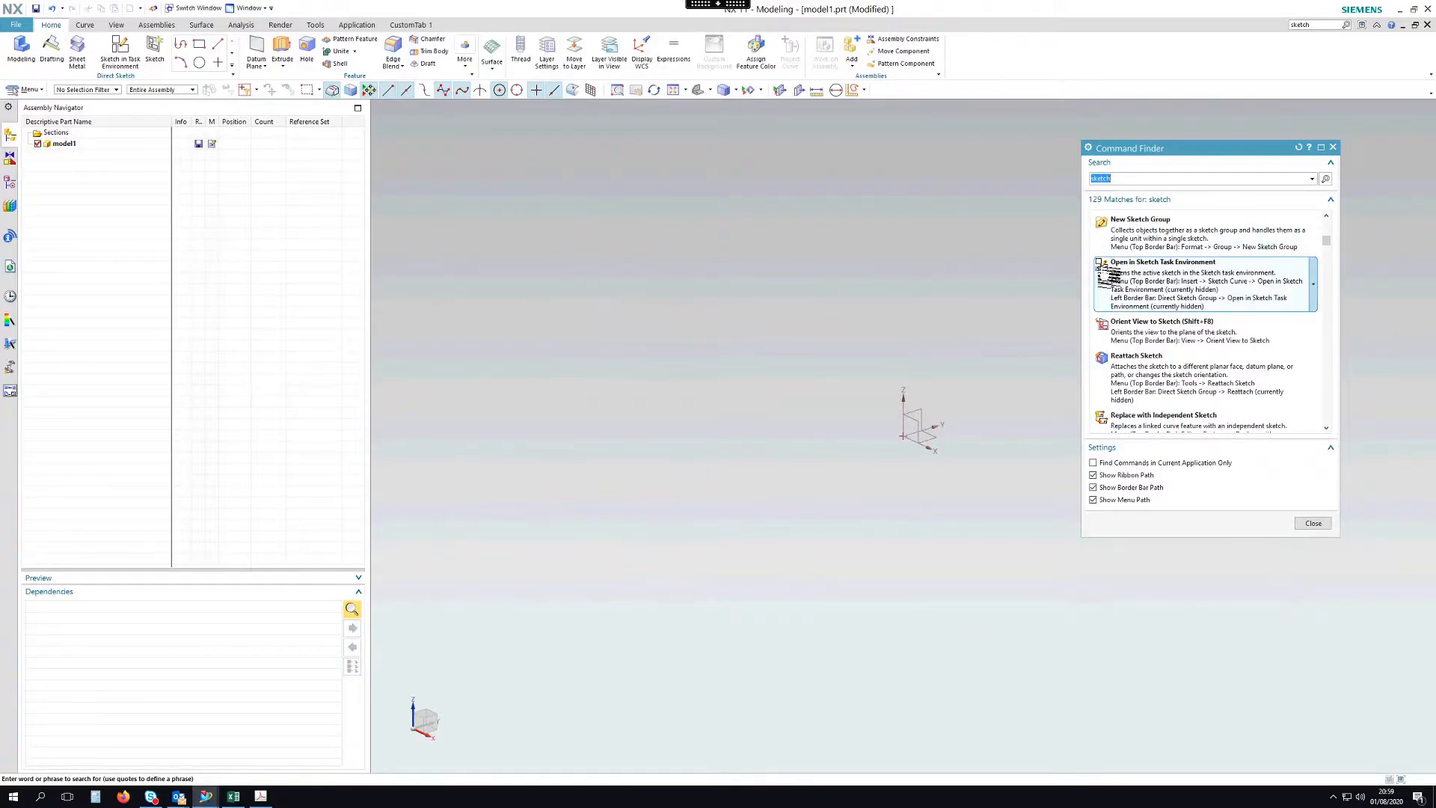
# Find Sketch in Task Environment among the search matches, review where it can be added in the interface, and close the Command Finder.
pyautogui.click(1326, 428)
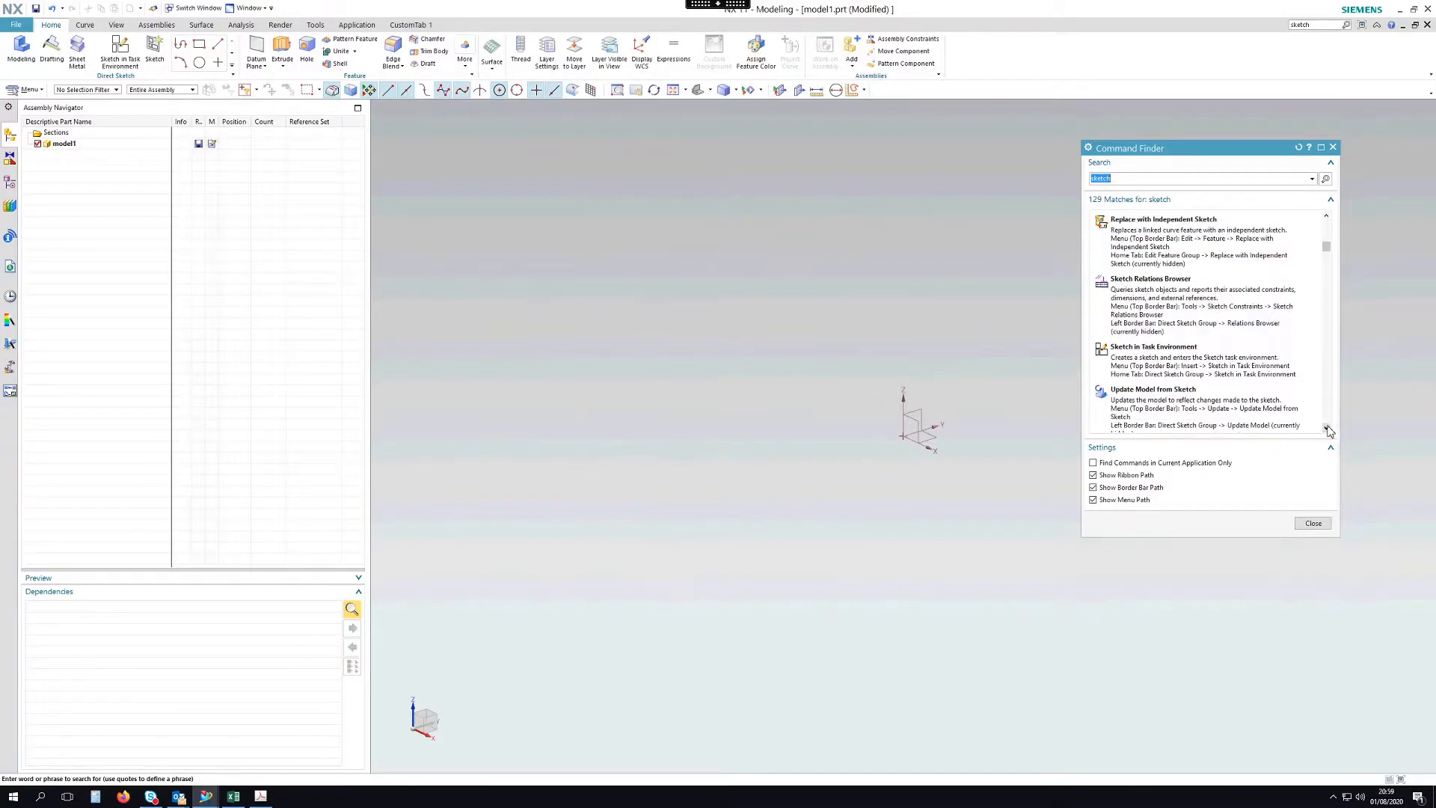
pyautogui.moveTo(1140, 235)
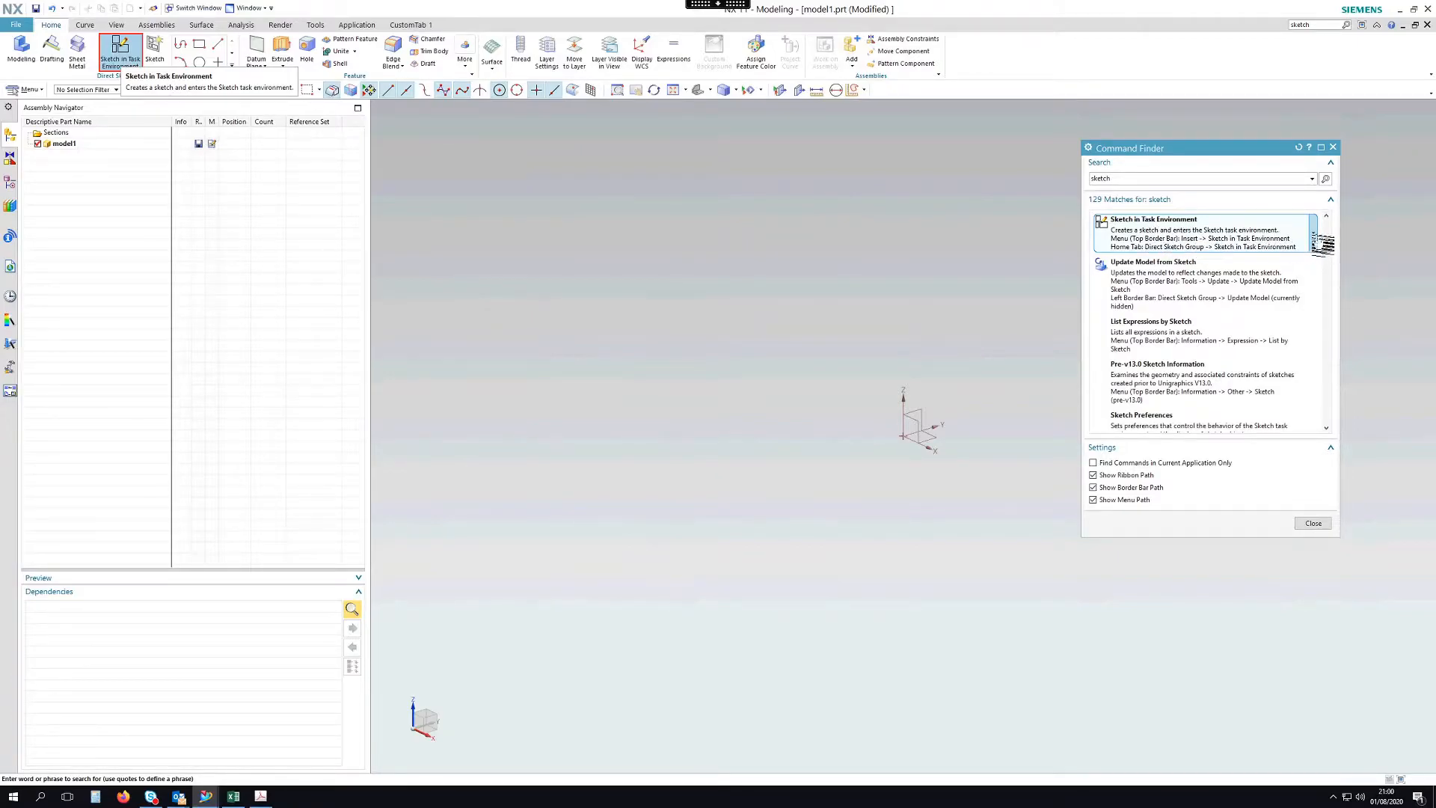
pyautogui.click(1314, 238)
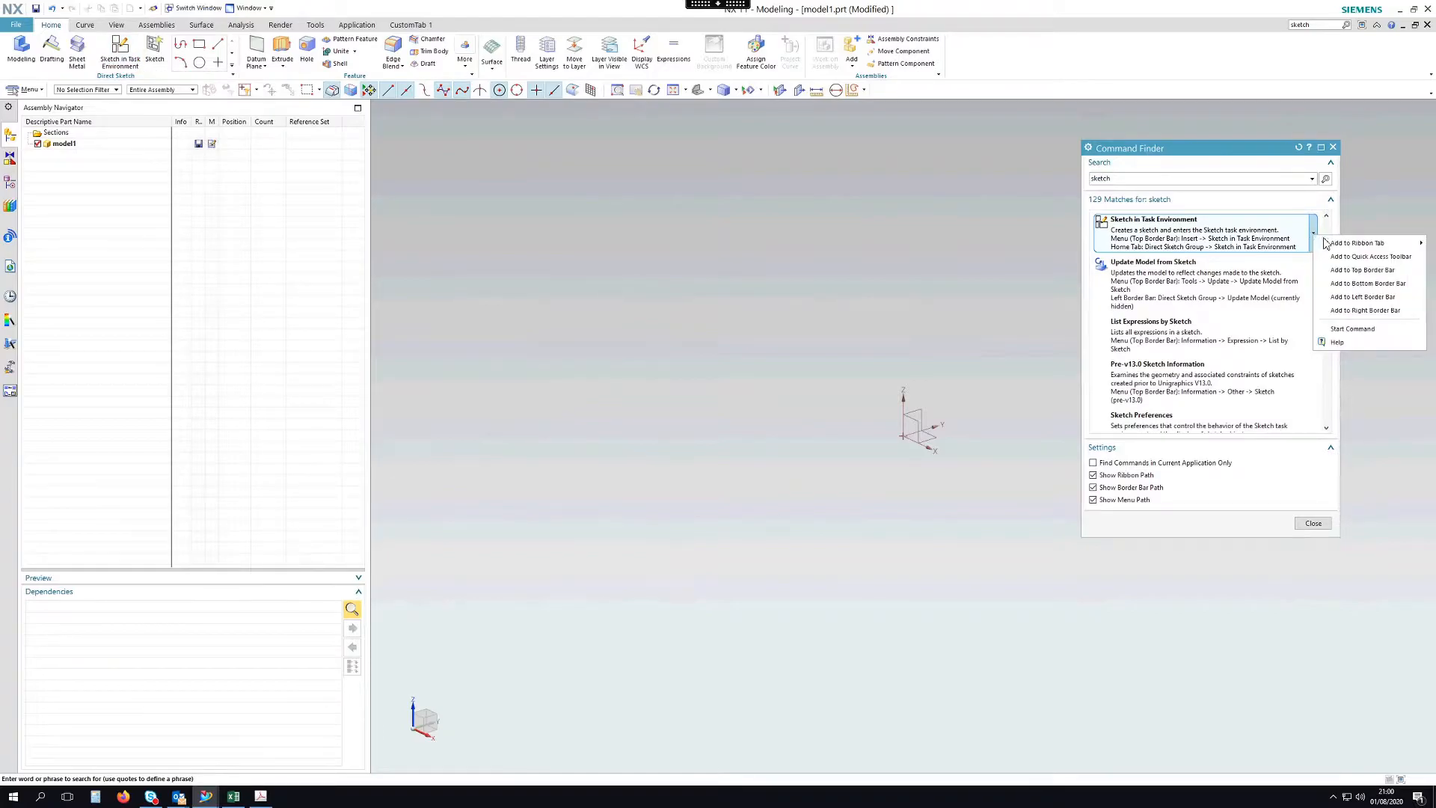
pyautogui.moveTo(1339, 247)
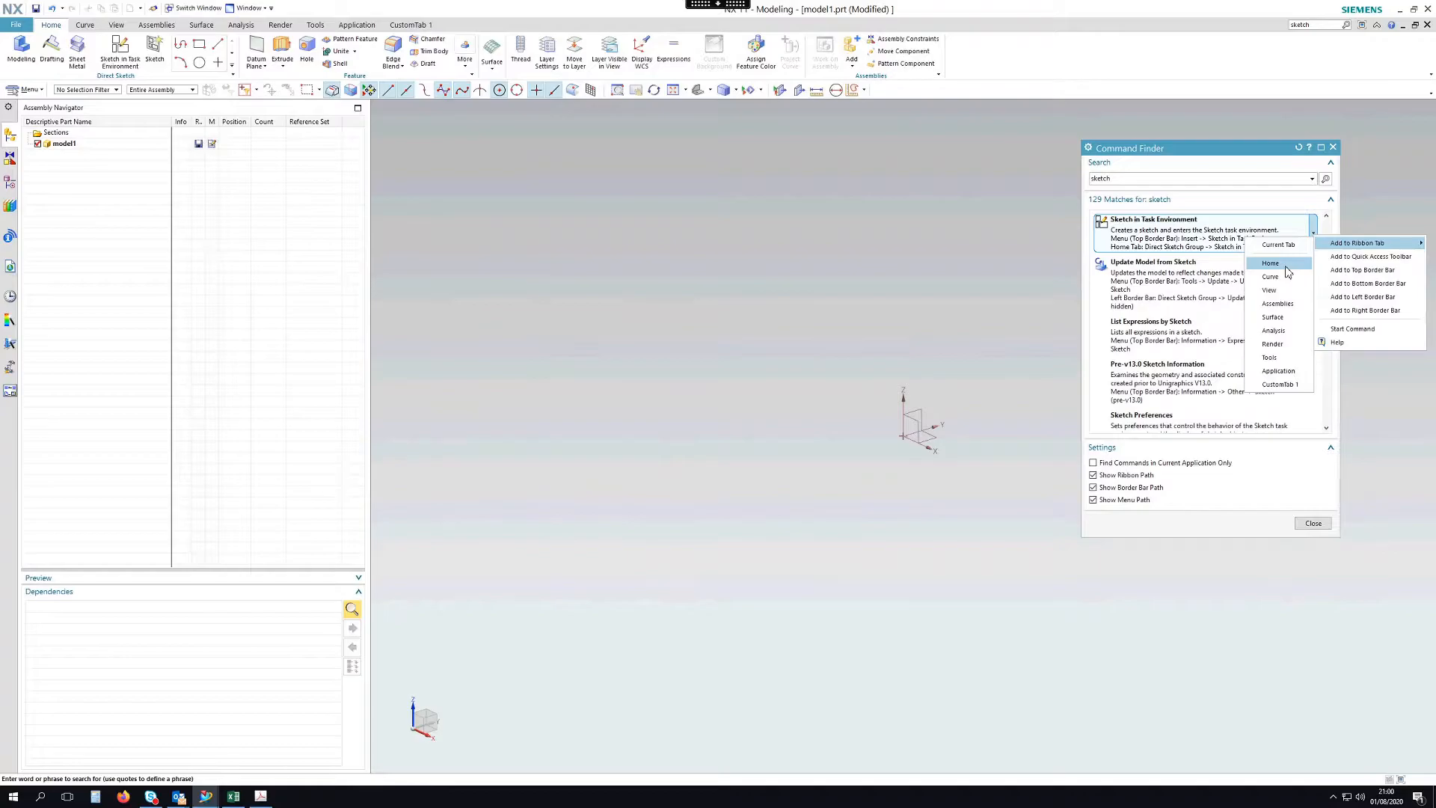
pyautogui.click(1253, 148)
pyautogui.click(1333, 148)
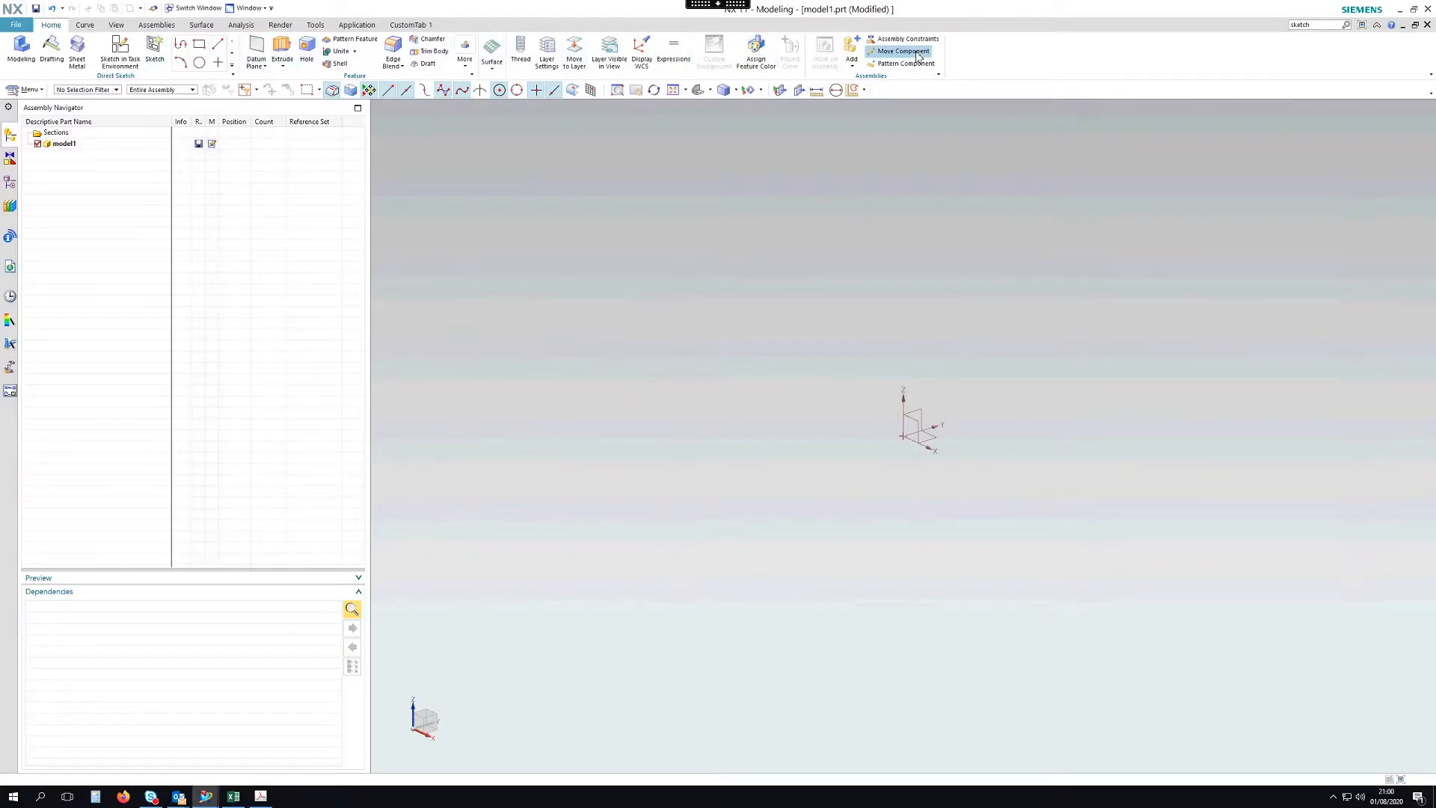
# Try repositioning the Sketch in Task Environment command on the ribbon in customization mode, and leave that mode.
pyautogui.rightClick(974, 56)
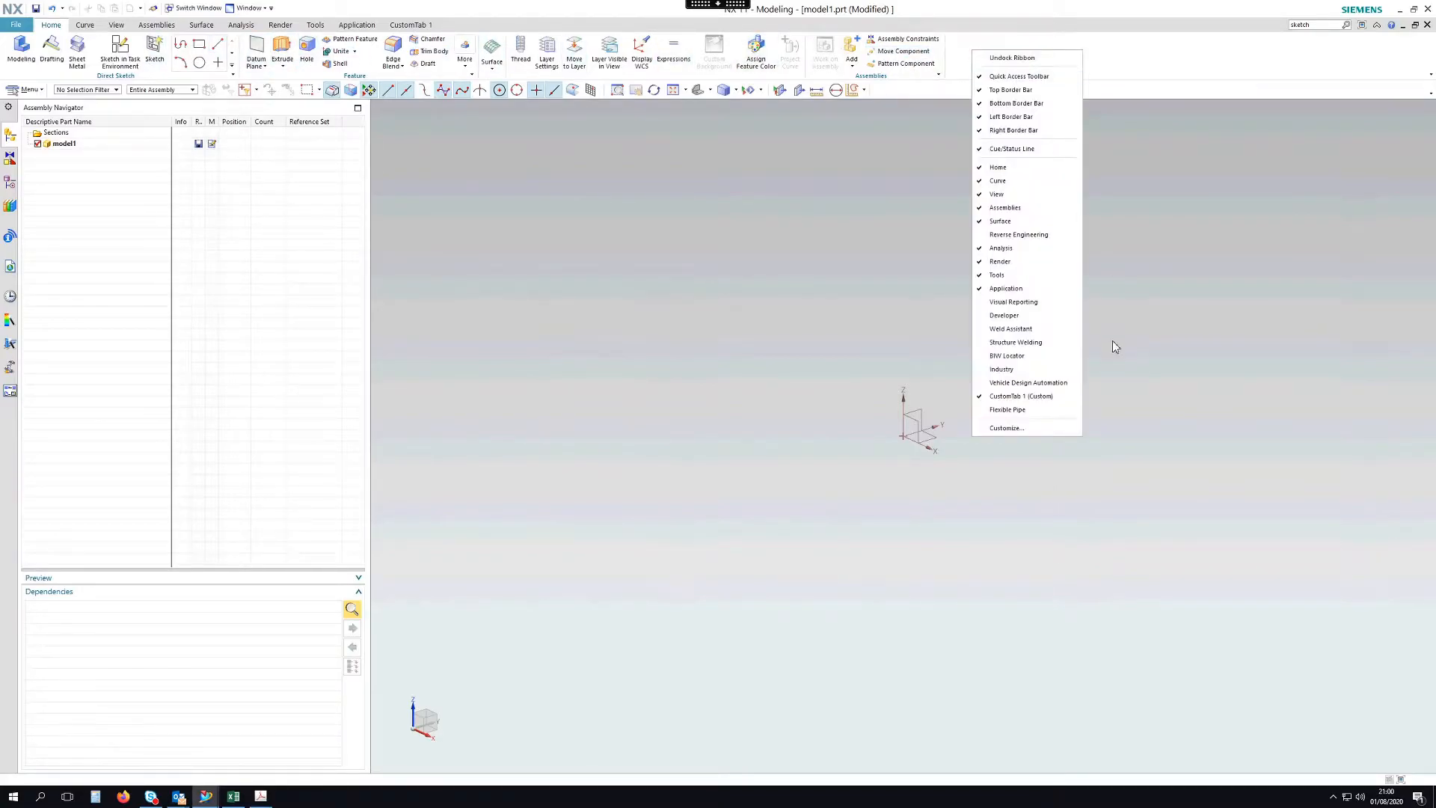
pyautogui.click(1007, 427)
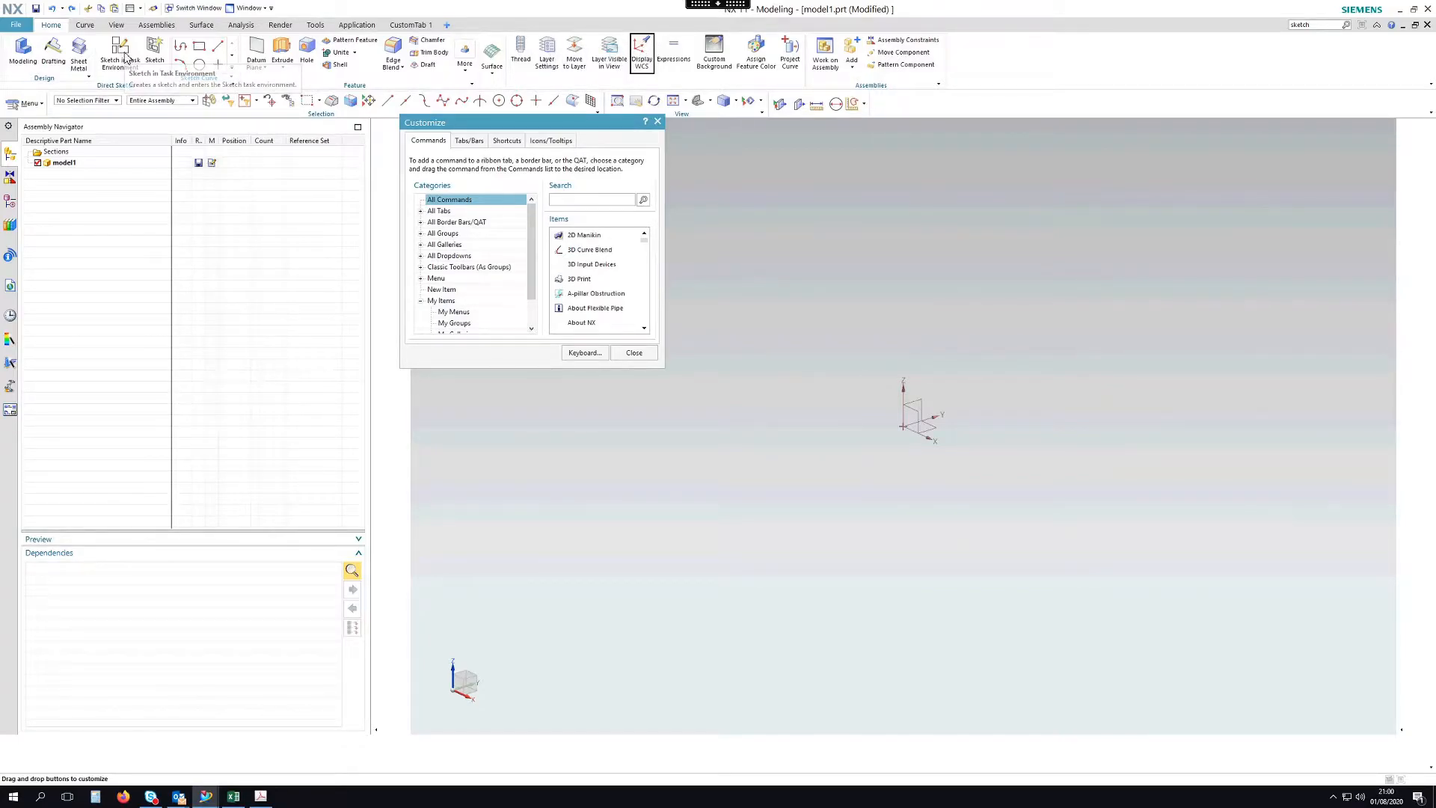
pyautogui.moveTo(118, 53); pyautogui.dragTo(938, 68)
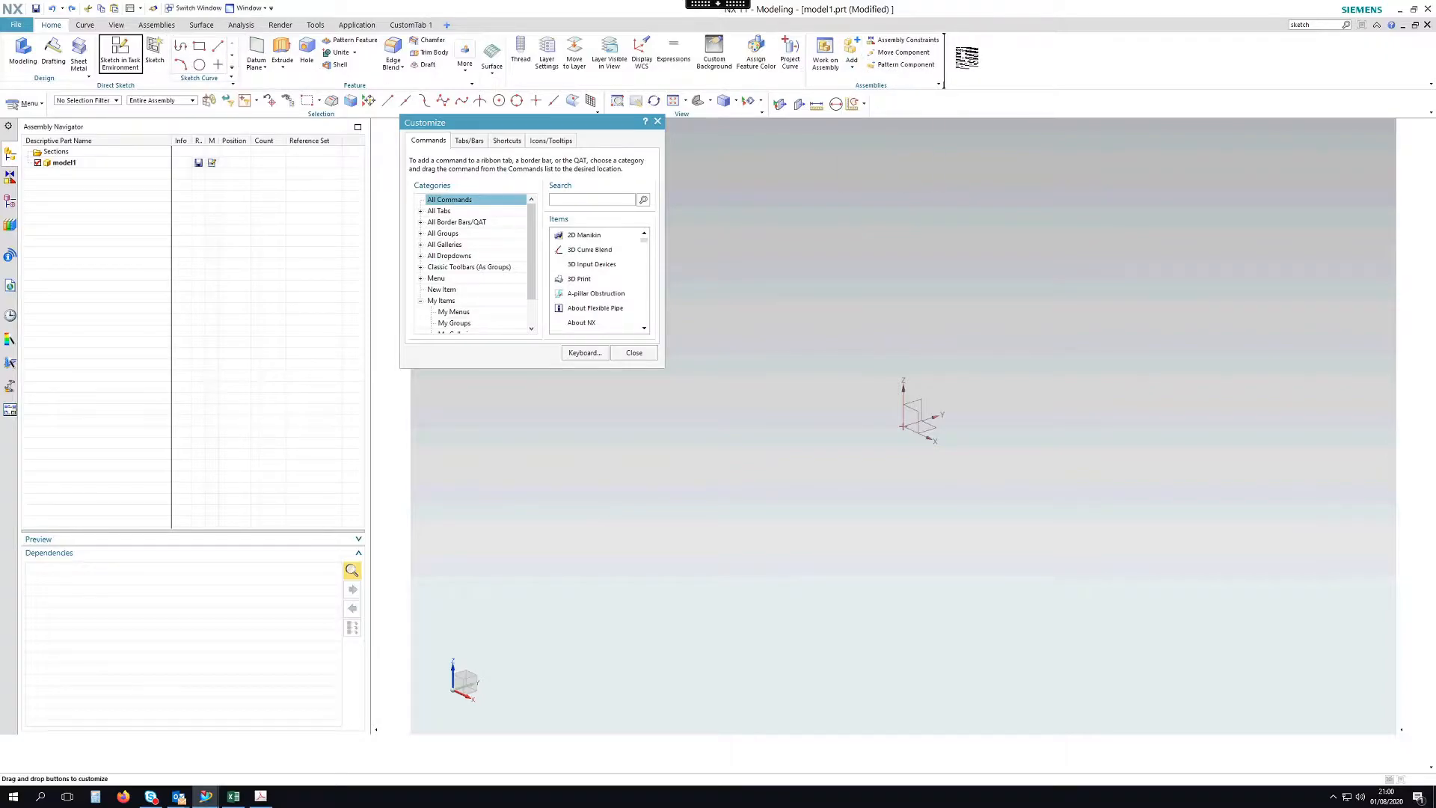
pyautogui.moveTo(331, 99); pyautogui.dragTo(171, 65)
pyautogui.click(634, 353)
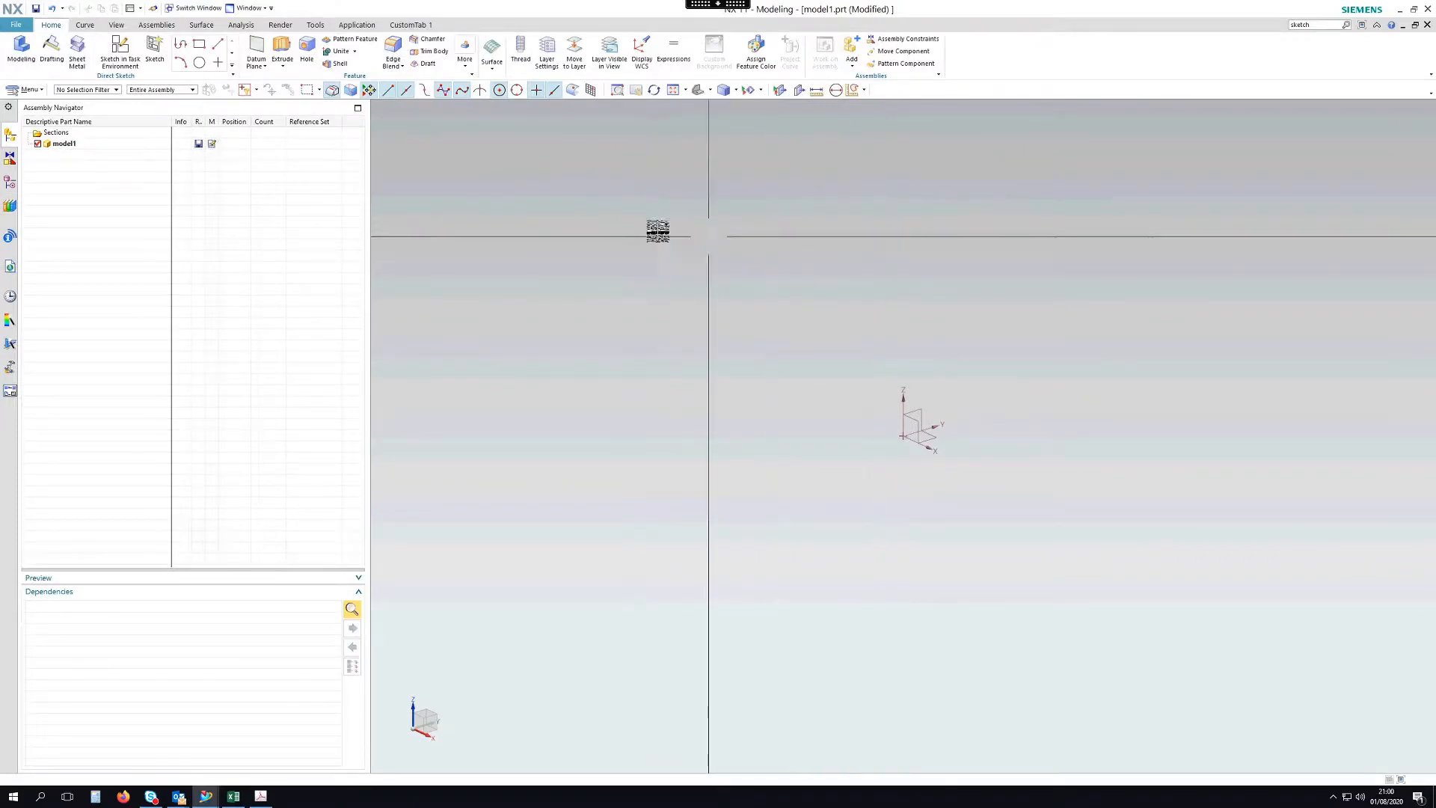
# Create a task-environment sketch on the default XY plane, keeping the On Plane type and the Inferred plane method.
pyautogui.click(124, 62)
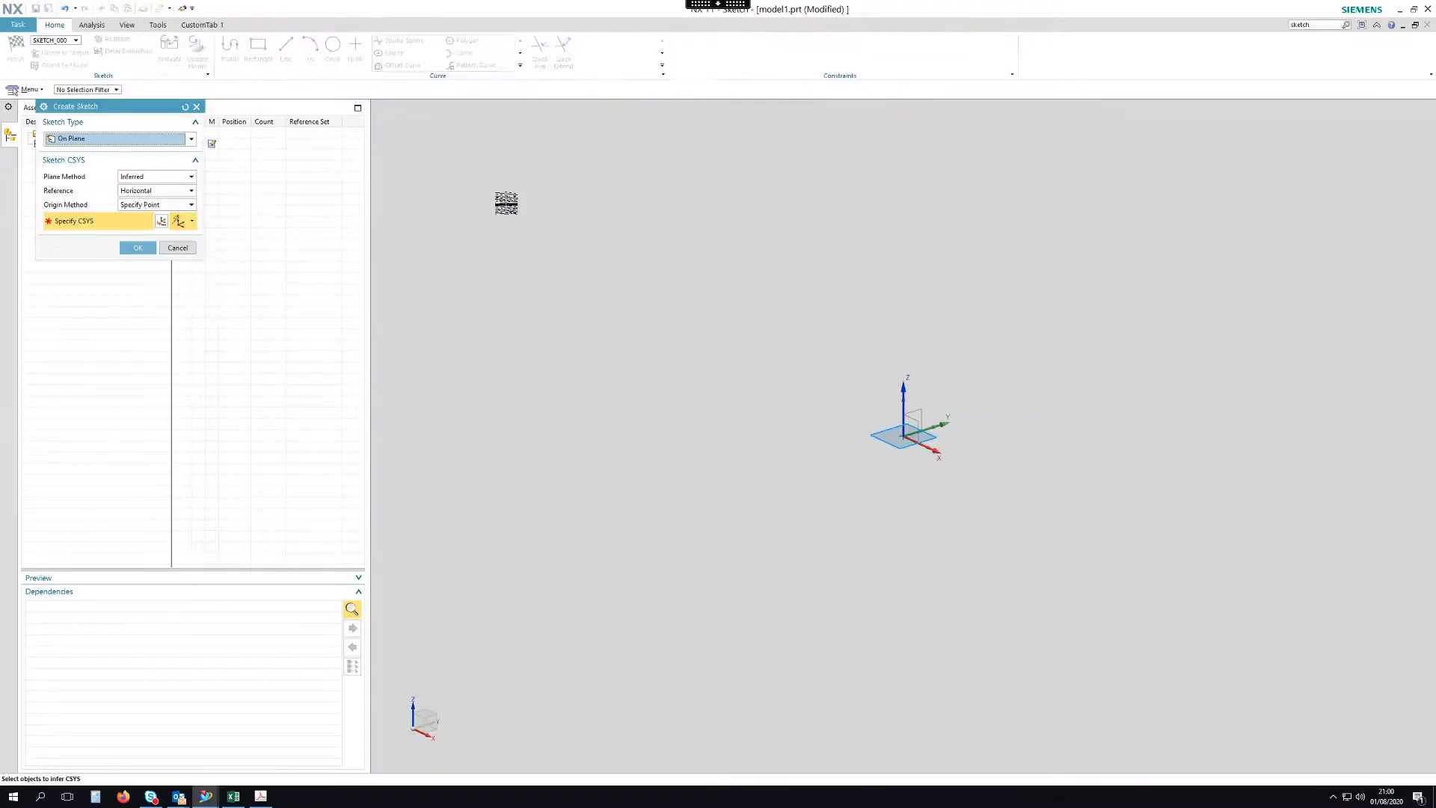
pyautogui.moveTo(129, 113); pyautogui.dragTo(516, 198)
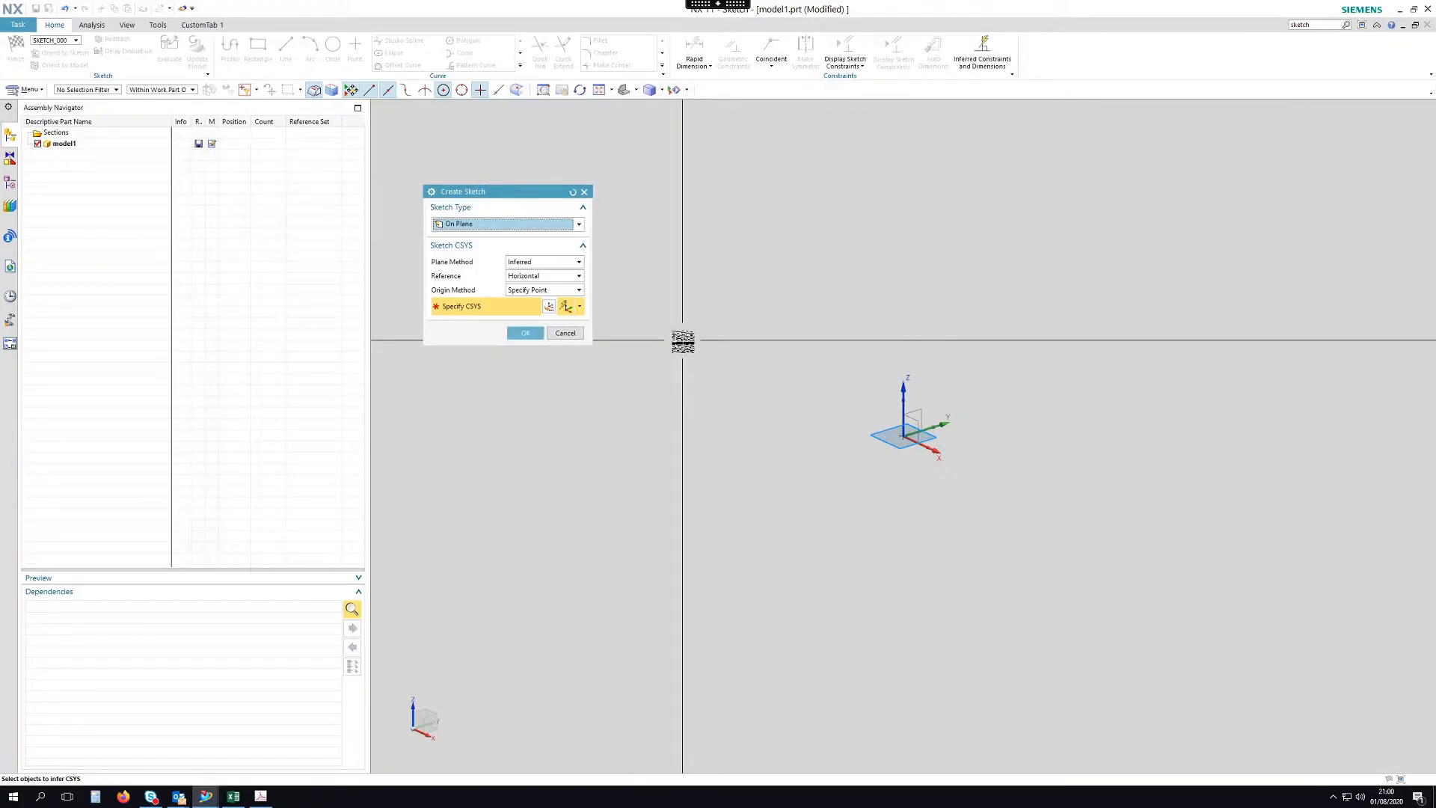
pyautogui.middleClick(711, 366)
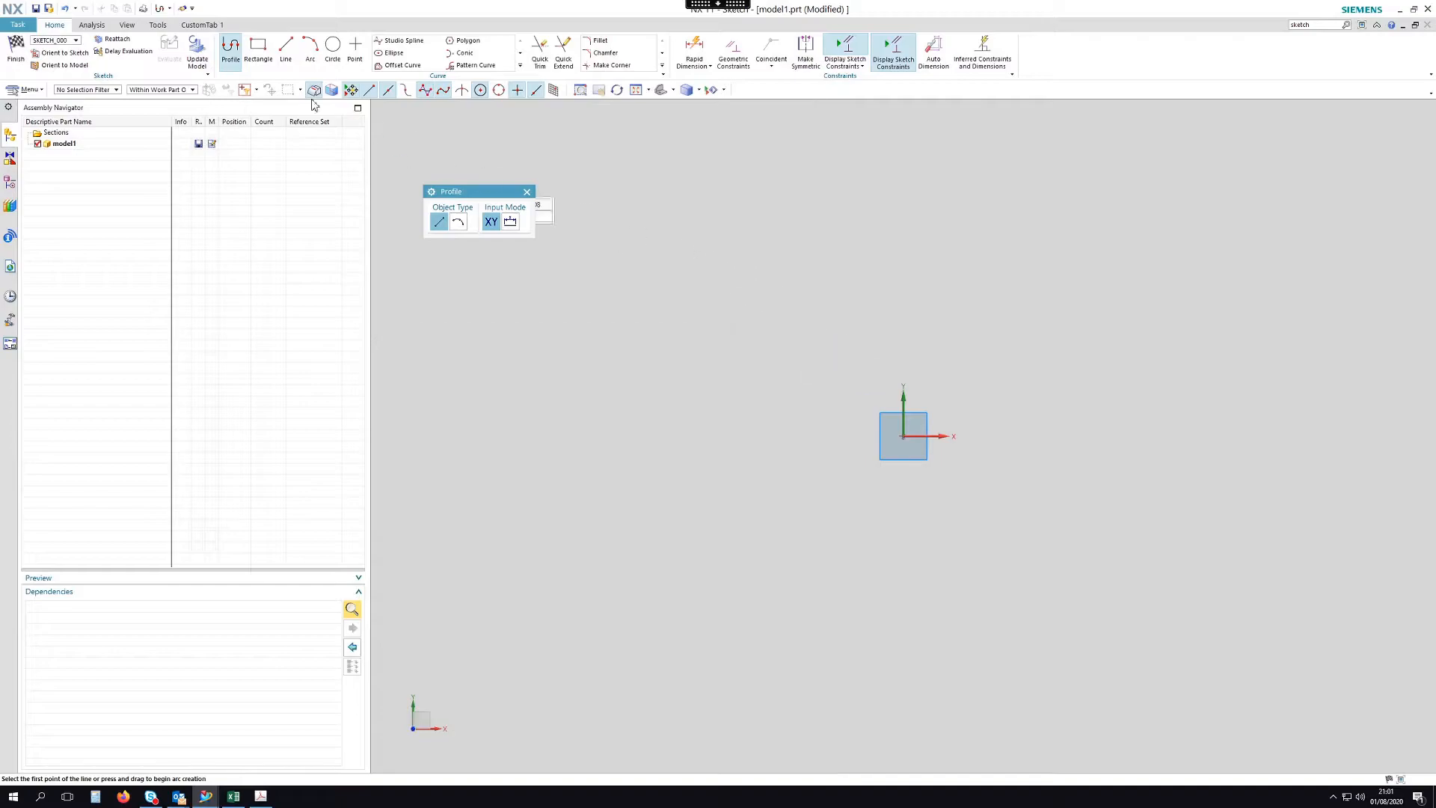
# Sketch a two-point rectangle, roughly square, enclosing the origin of the sketch coordinate system.
pyautogui.click(268, 51)
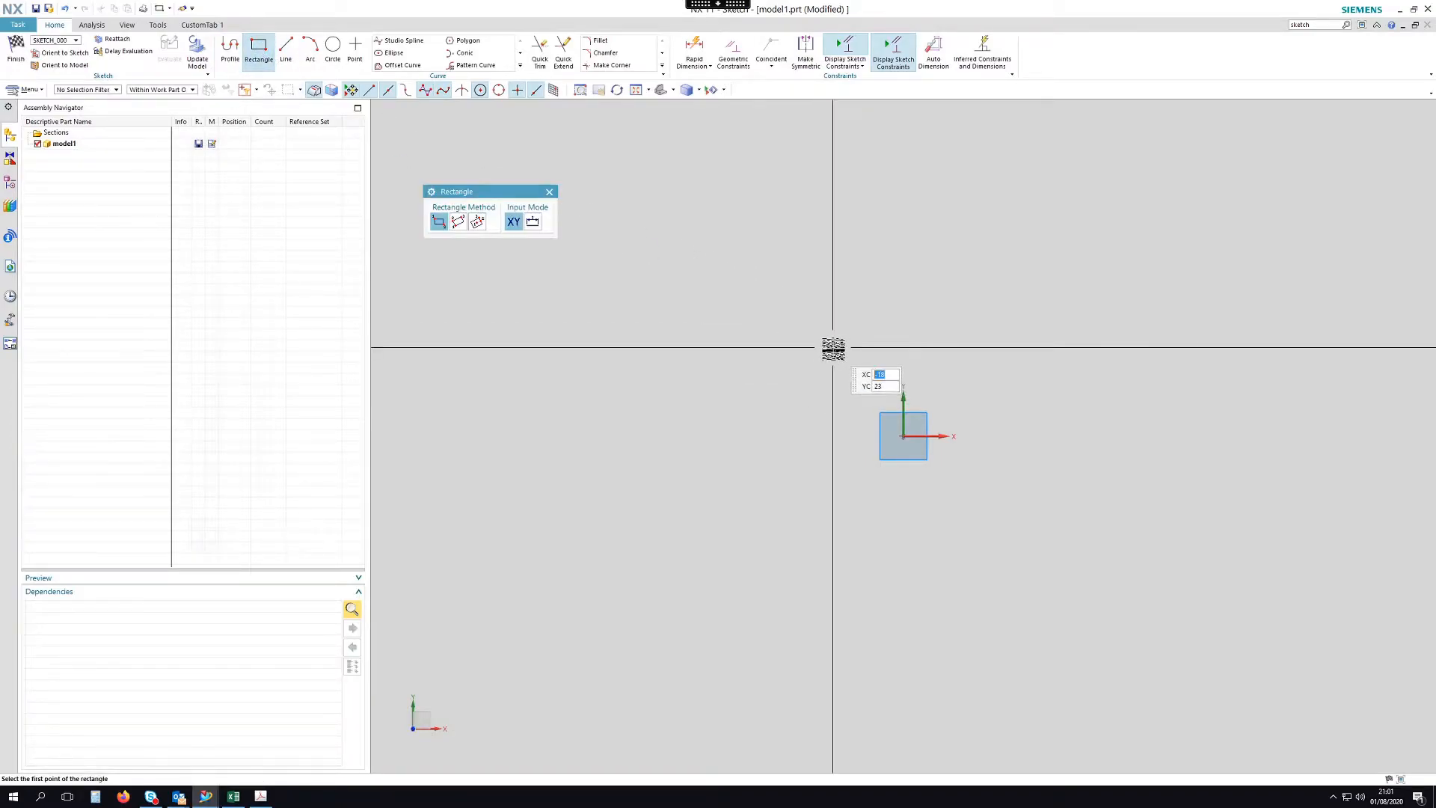
pyautogui.click(1000, 513)
pyautogui.press('Escape')
pyautogui.scroll(5, 1007, 407)
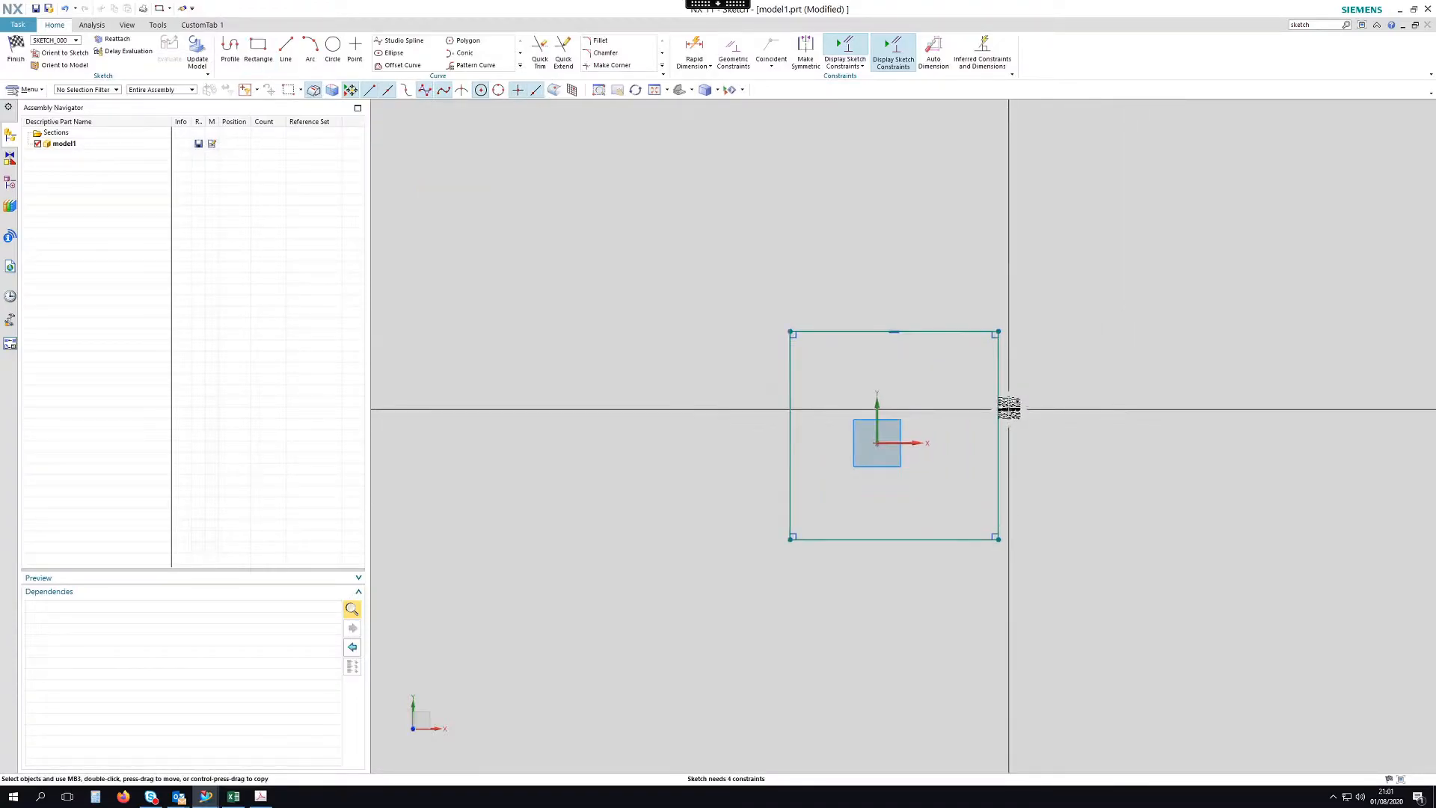
pyautogui.scroll(1, 1005, 402)
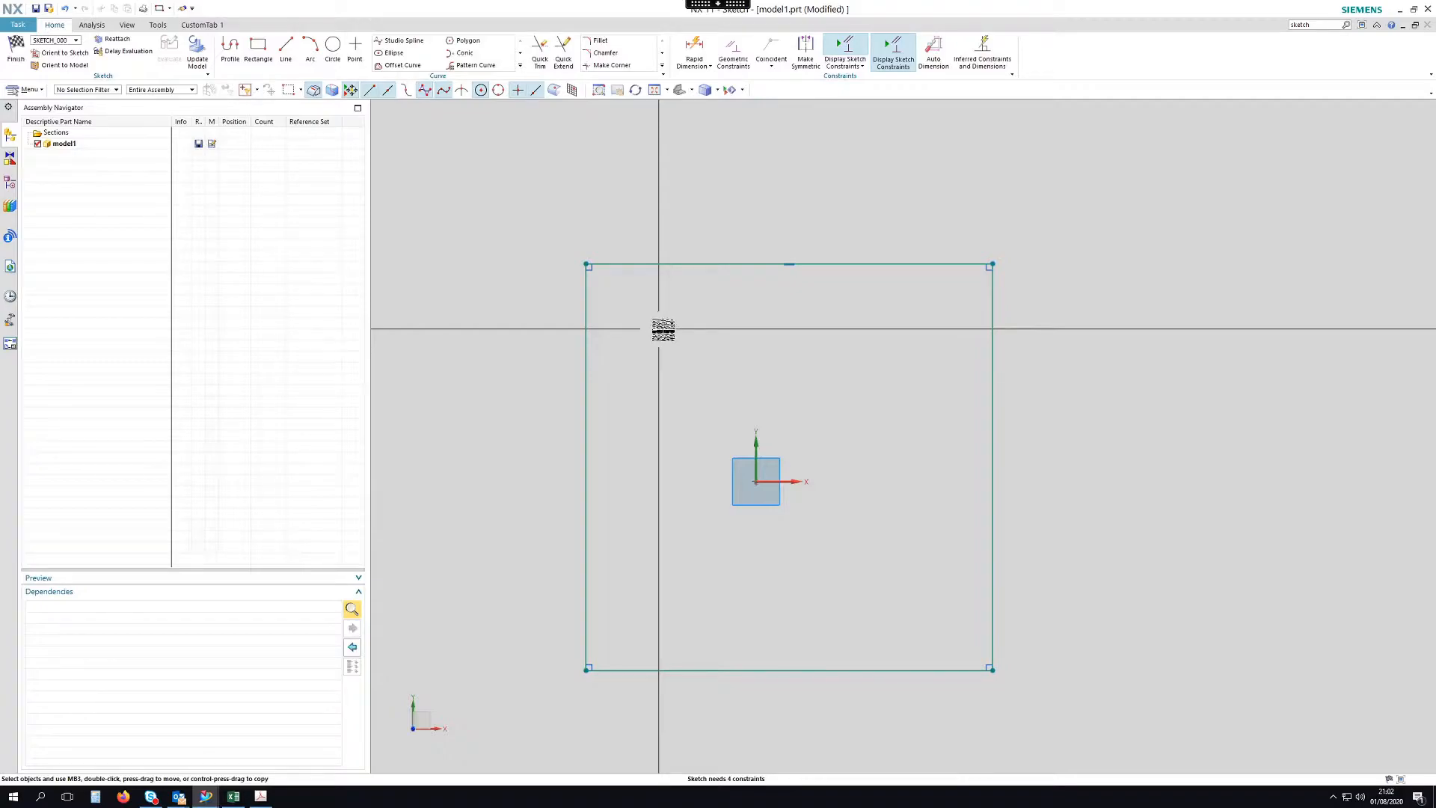
# Delete the perpendicular constraints at the rectangle's four corners and pull its lower-left corner upward and outward to skew the shape.
pyautogui.click(591, 271)
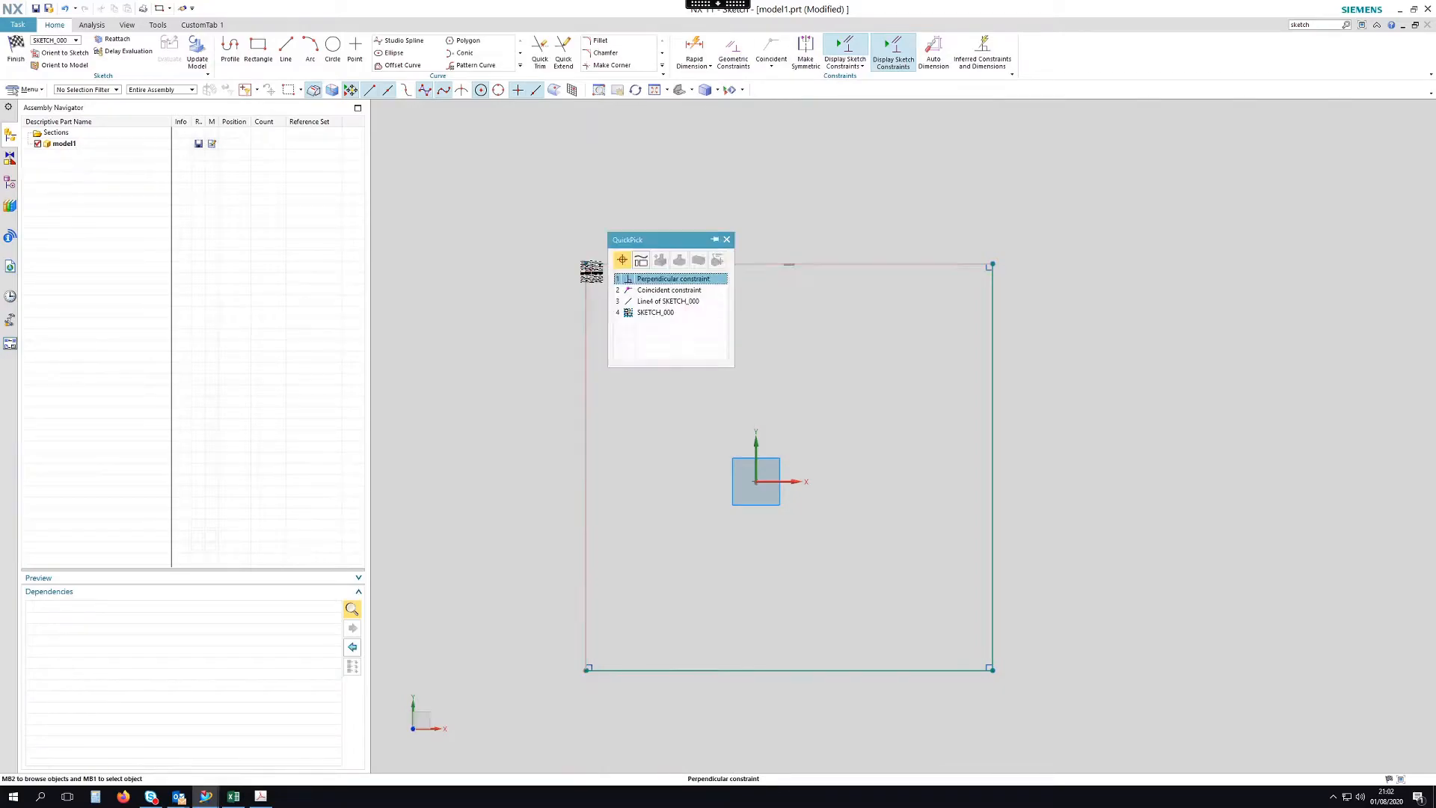
pyautogui.click(662, 278)
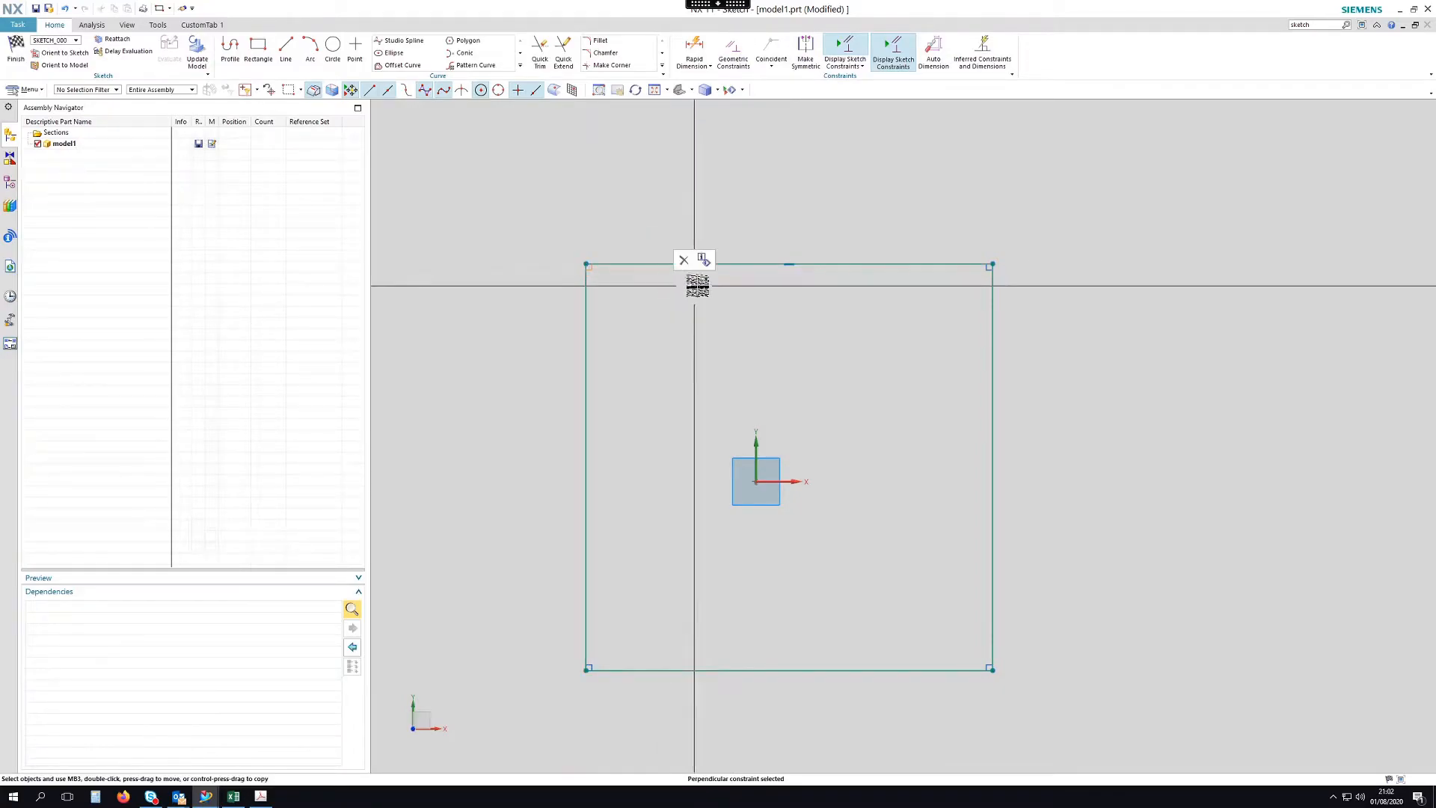
pyautogui.click(988, 267)
pyautogui.click(1008, 251)
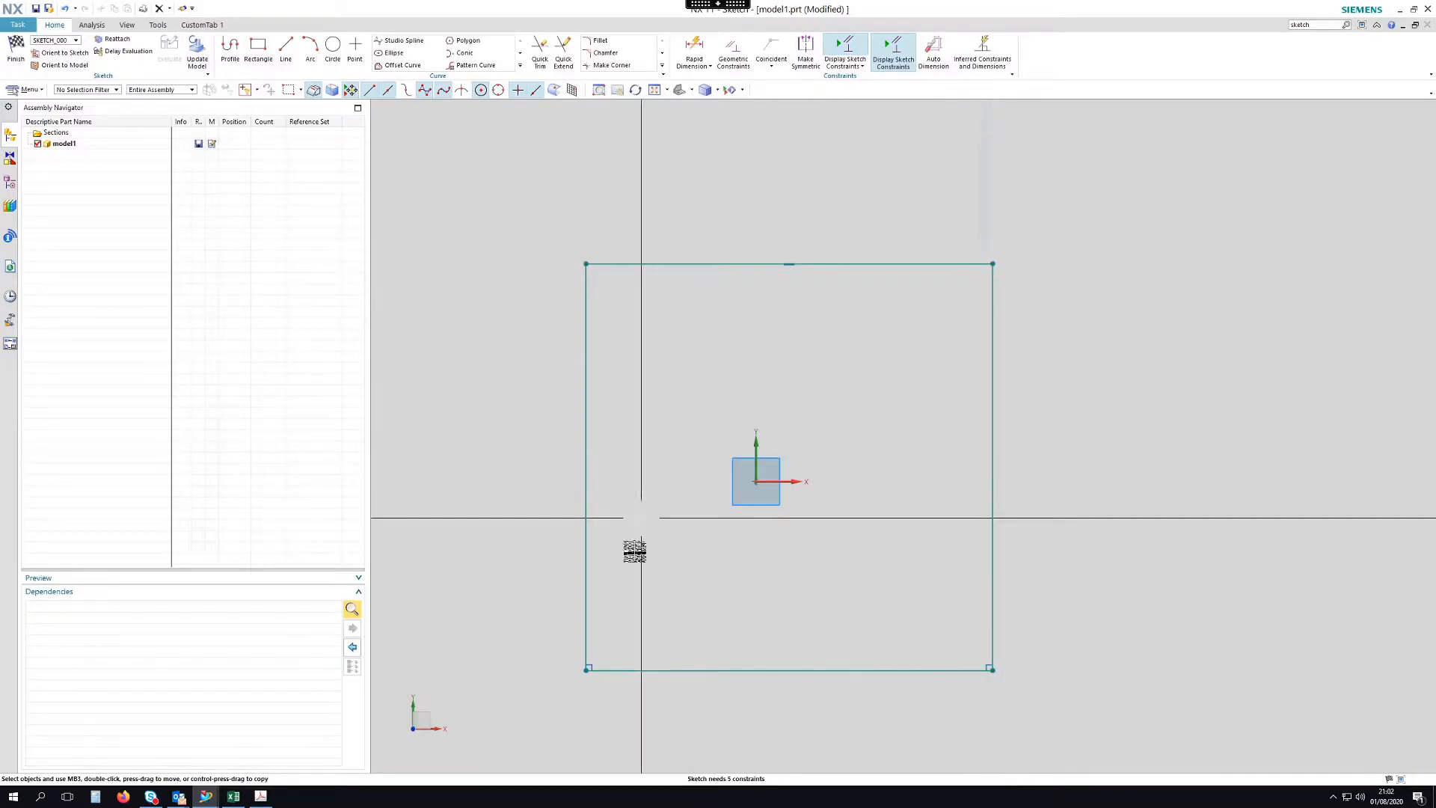
pyautogui.click(596, 664)
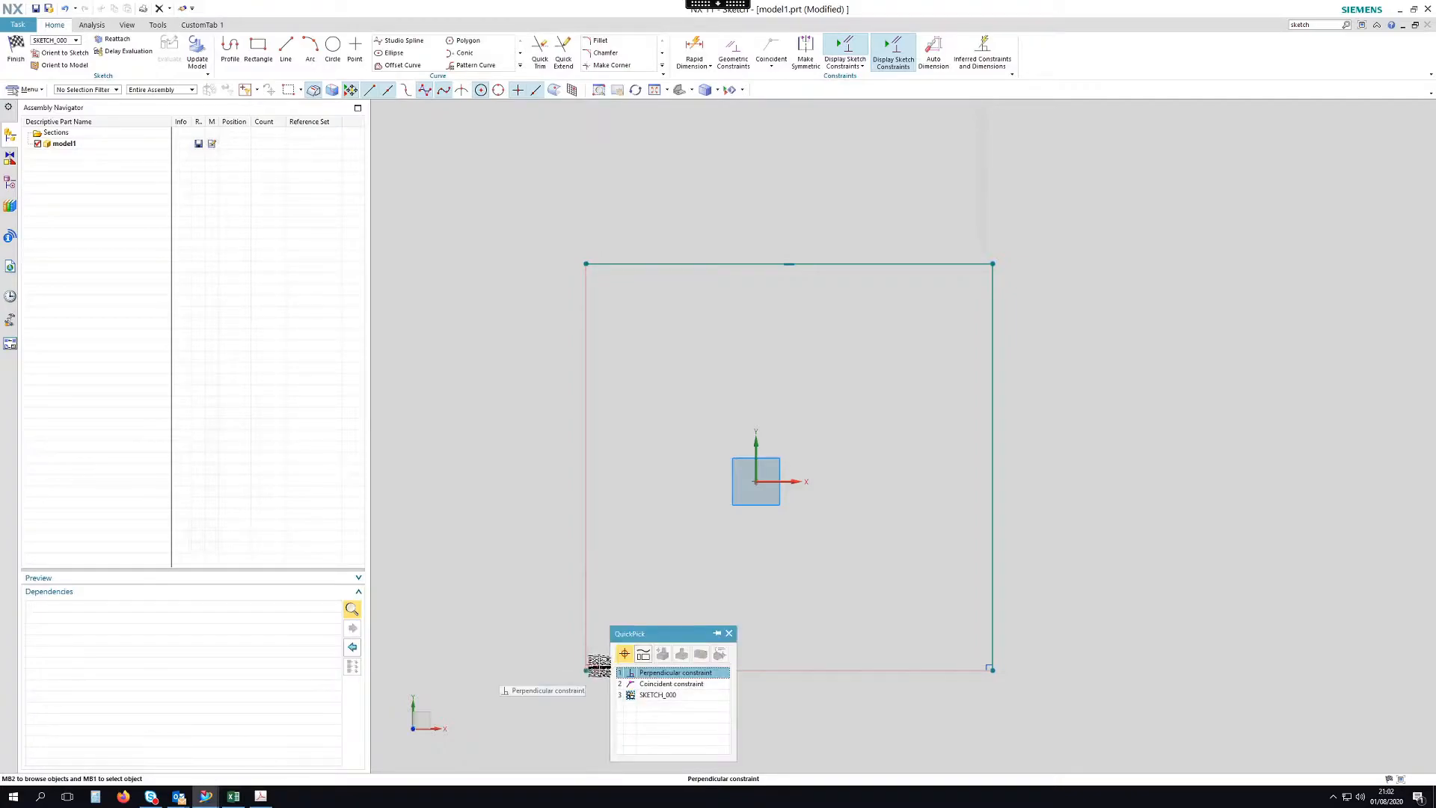
pyautogui.click(655, 677)
pyautogui.click(674, 655)
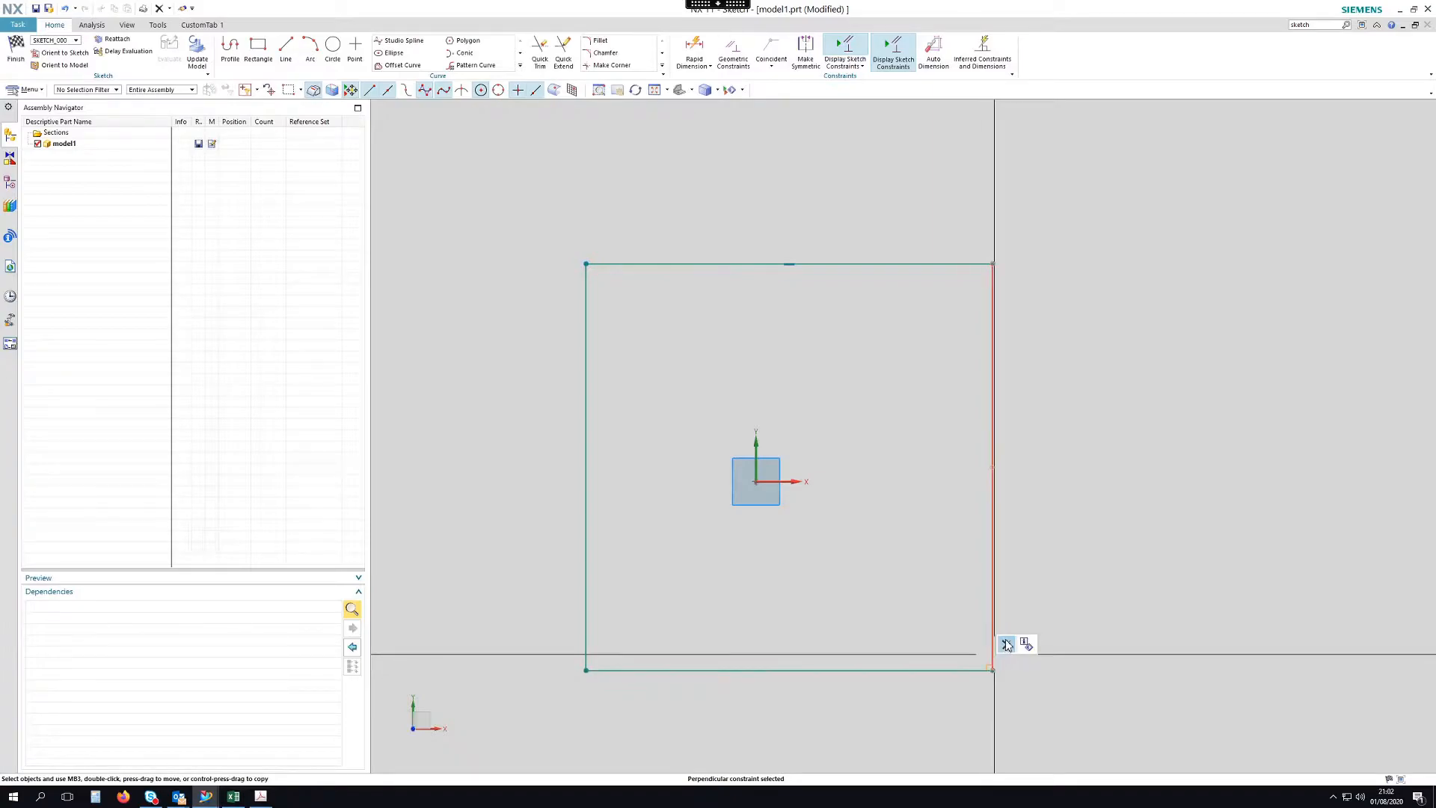
pyautogui.moveTo(586, 671); pyautogui.dragTo(588, 617)
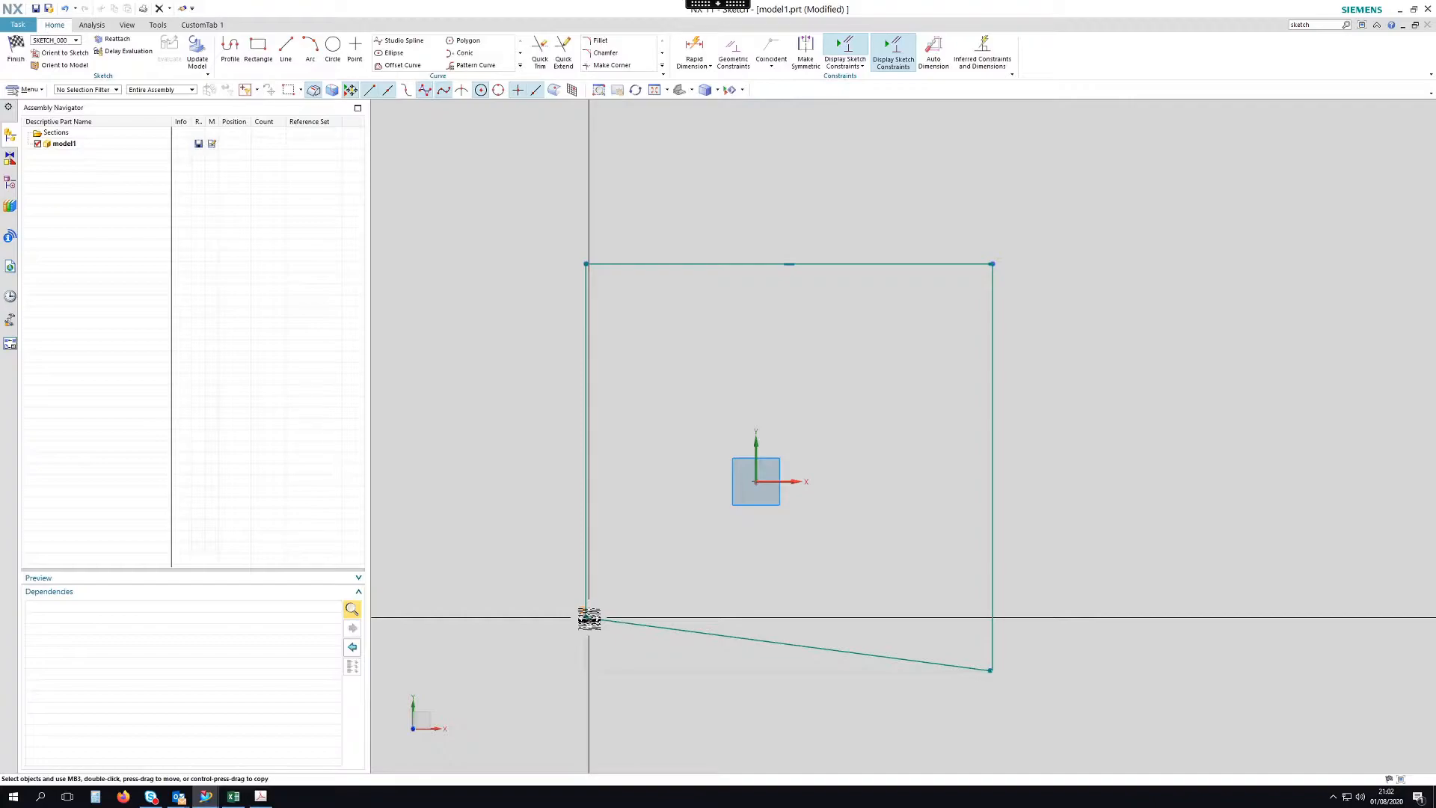
pyautogui.moveTo(586, 618)
pyautogui.mouseDown()
pyautogui.moveTo(546, 676)
pyautogui.moveTo(592, 703)
pyautogui.moveTo(643, 632)
pyautogui.moveTo(559, 620)
pyautogui.mouseUp()
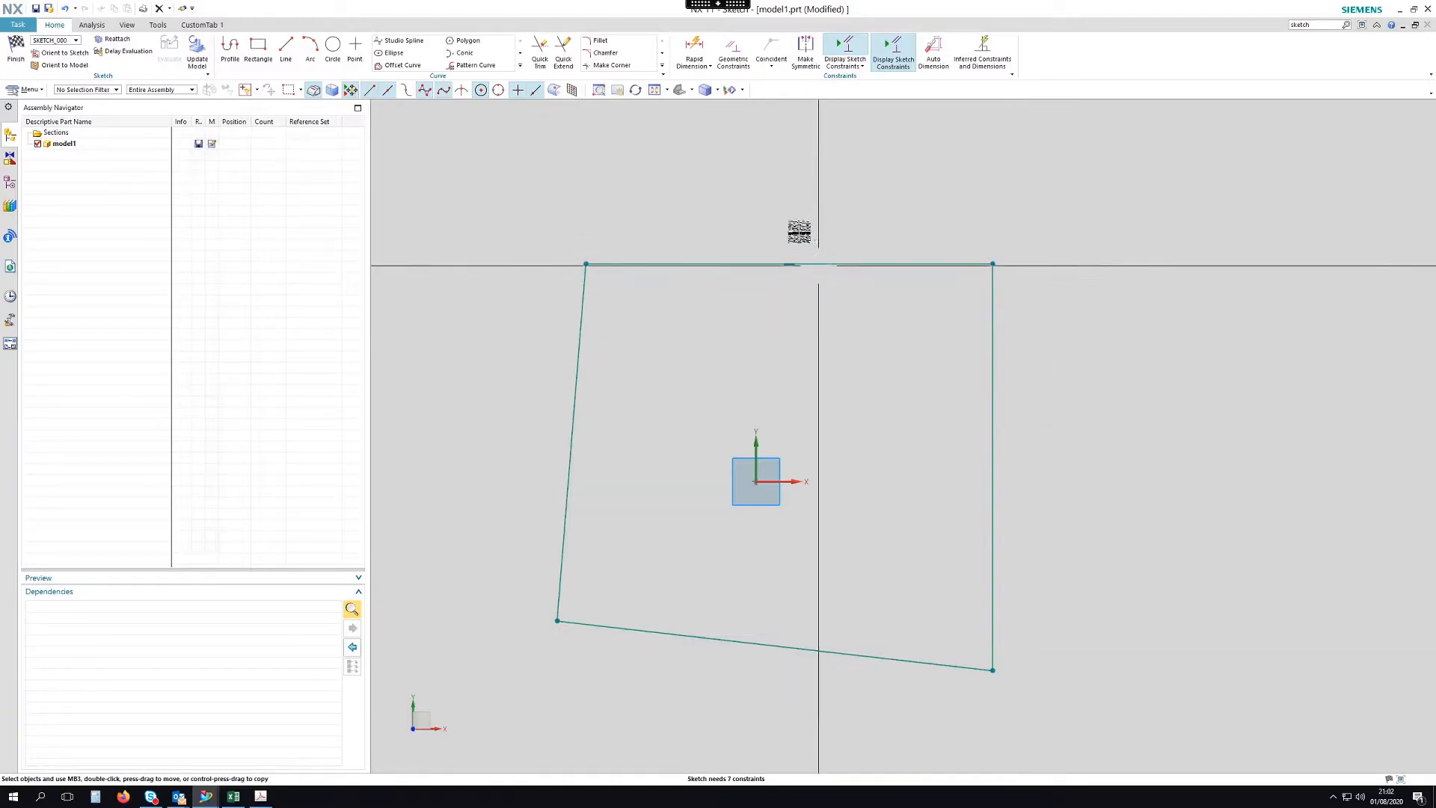
# Apply a Horizontal geometric constraint to the shape's bottom edge and Vertical constraints to its left and right edges.
pyautogui.click(734, 62)
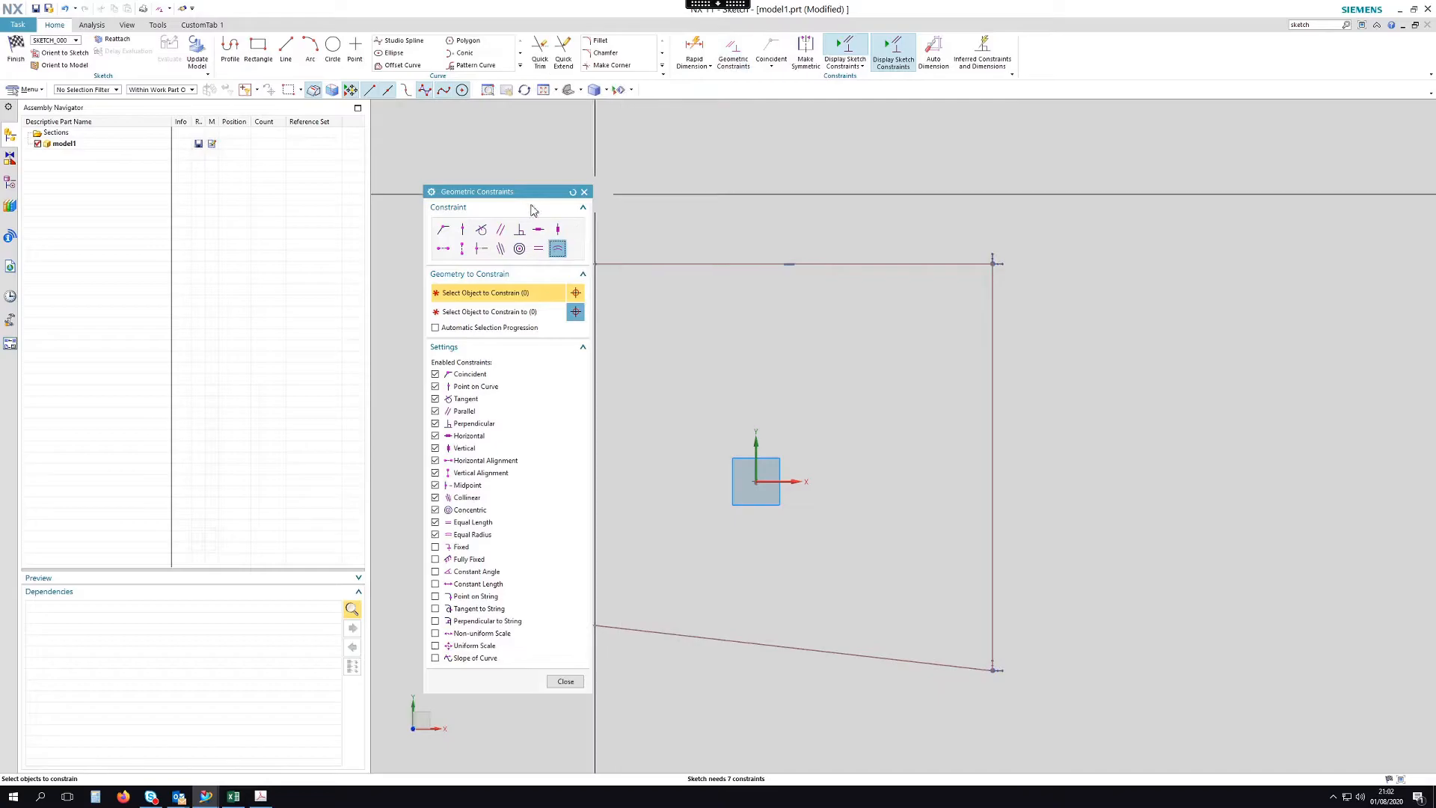
pyautogui.moveTo(527, 196); pyautogui.dragTo(424, 154)
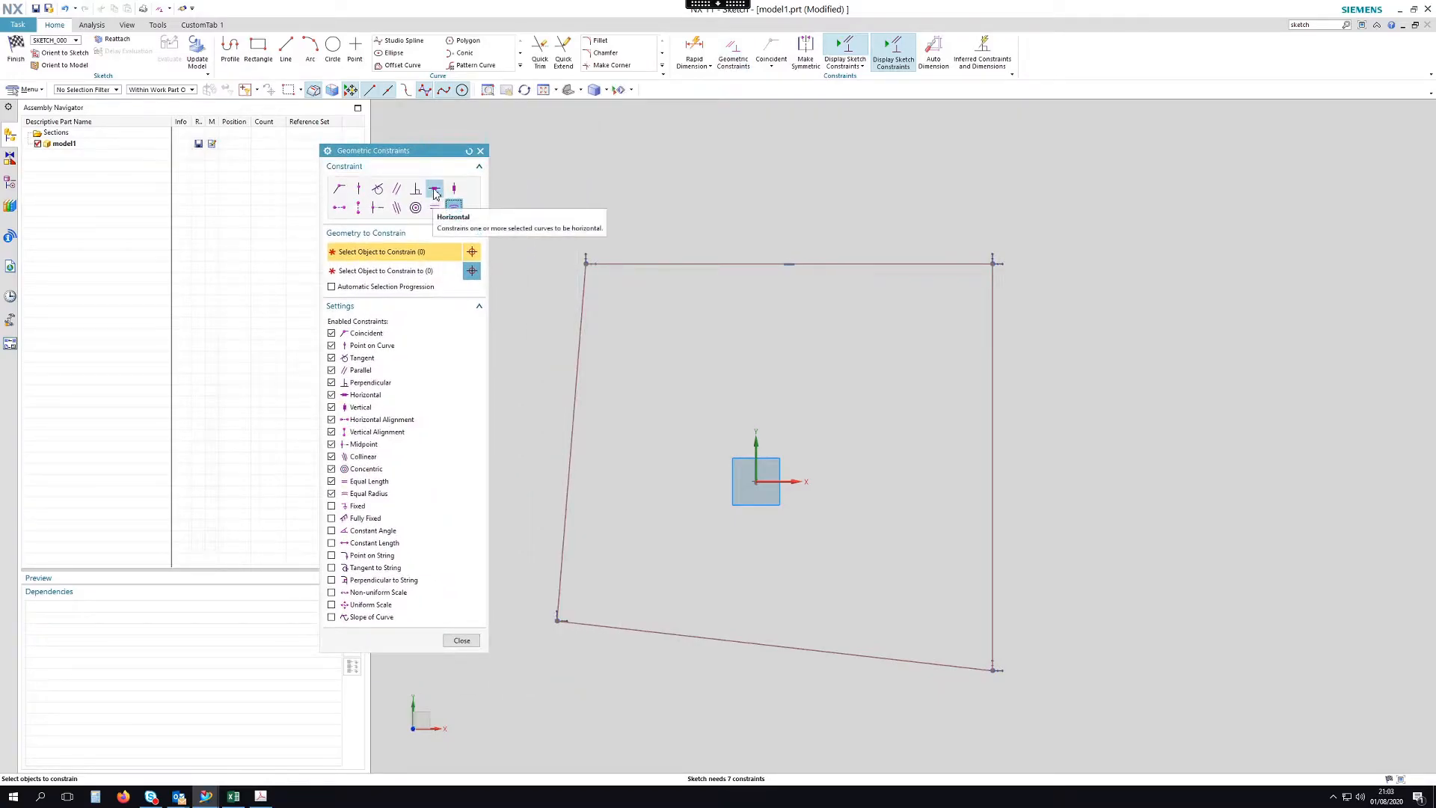
pyautogui.click(435, 190)
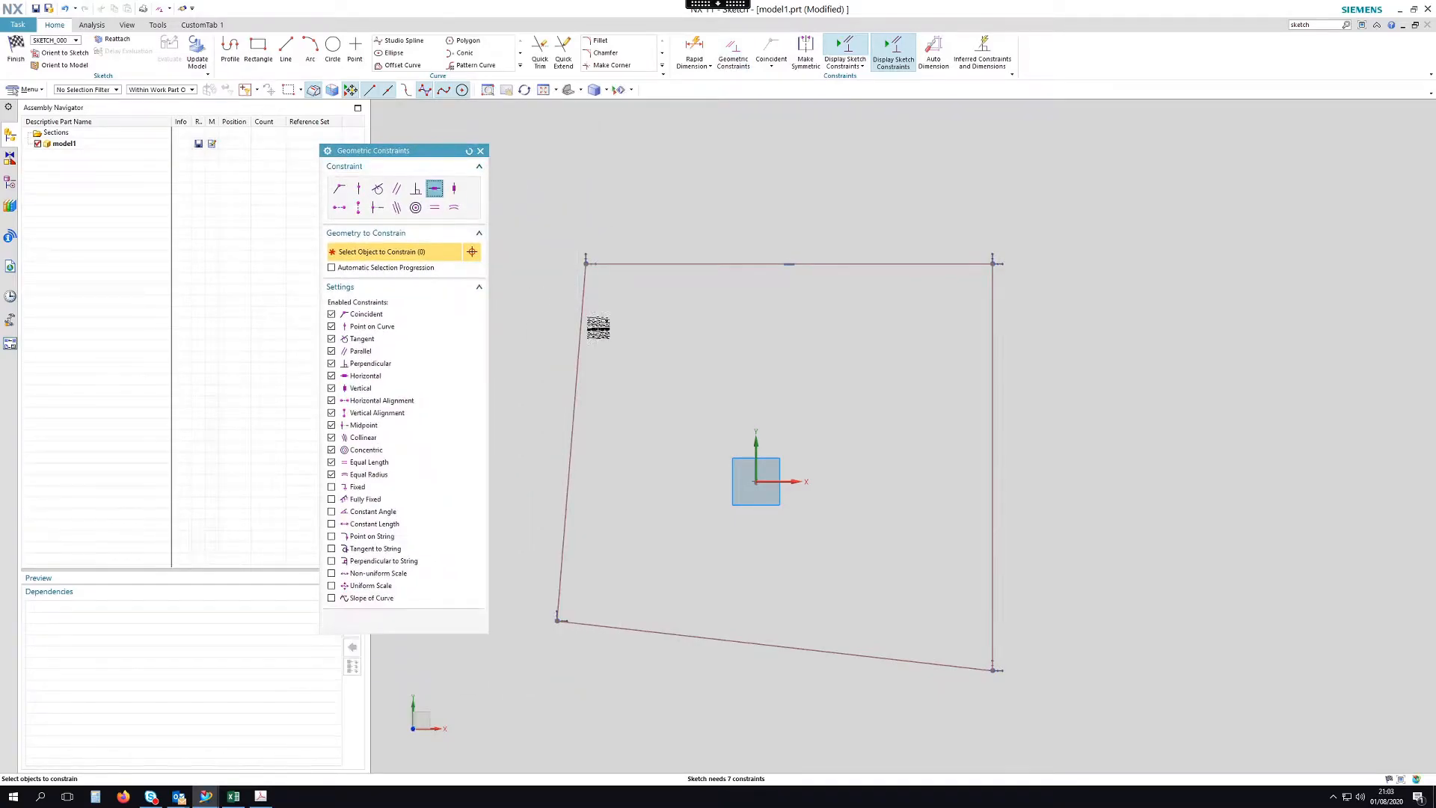
pyautogui.click(755, 642)
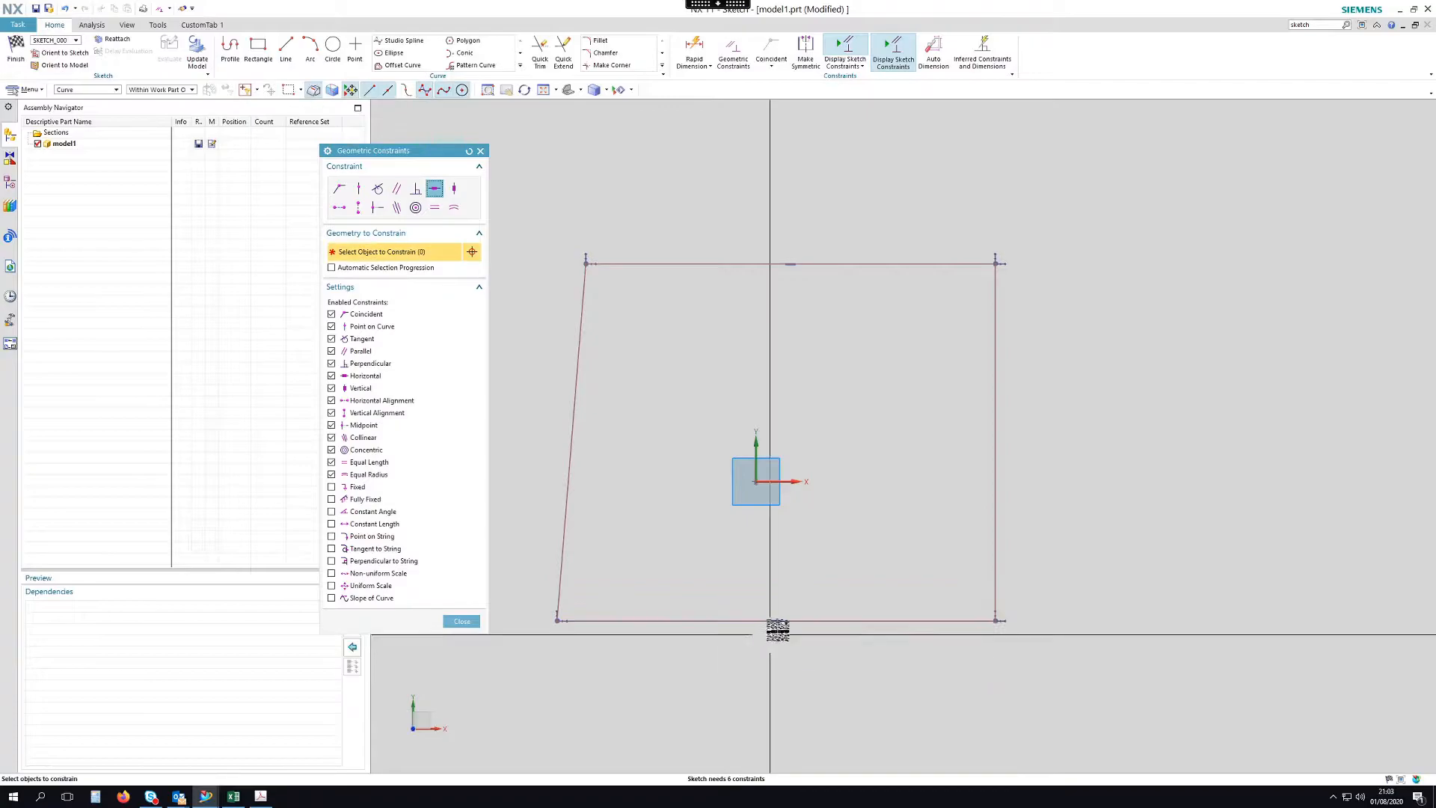
pyautogui.click(456, 191)
pyautogui.click(577, 368)
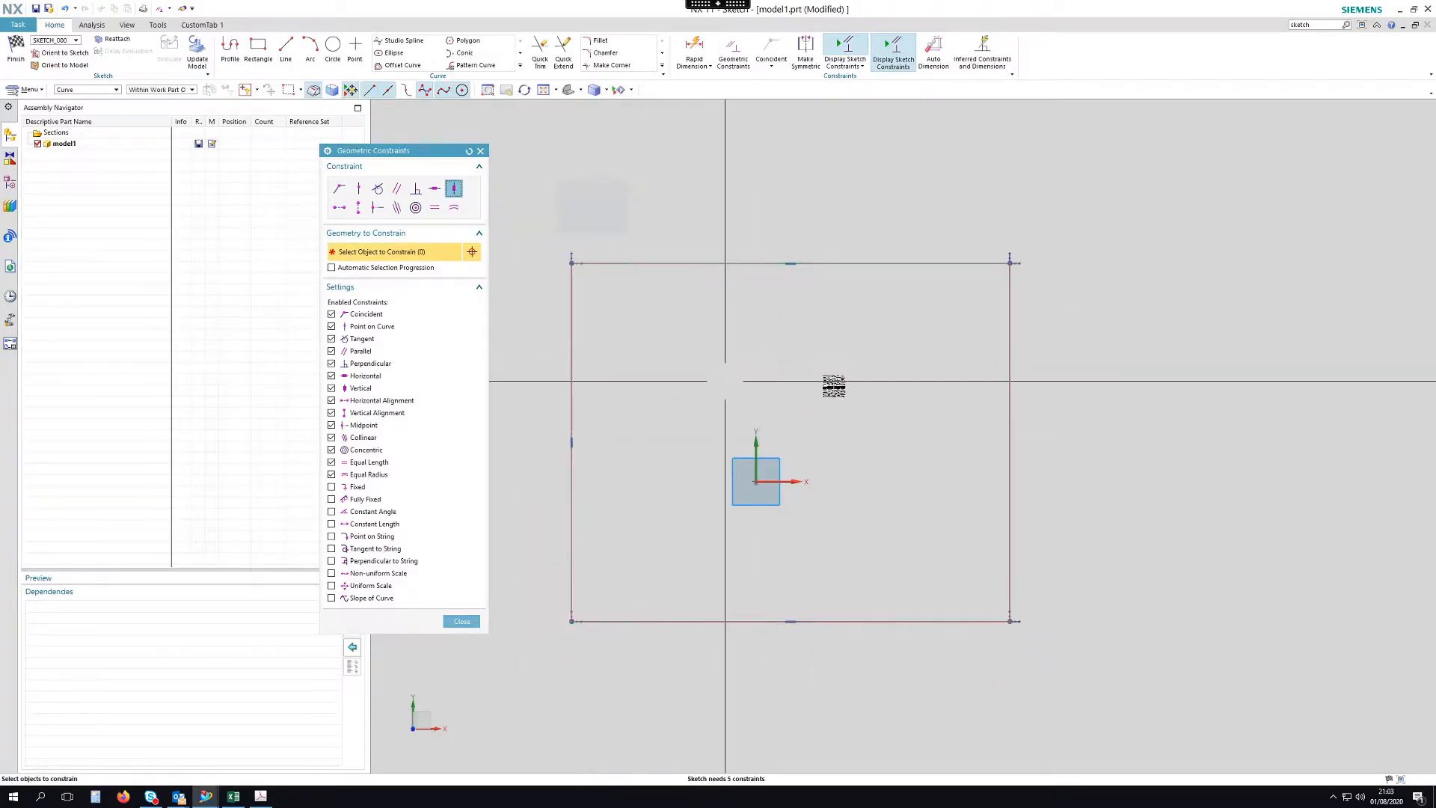
pyautogui.click(1007, 372)
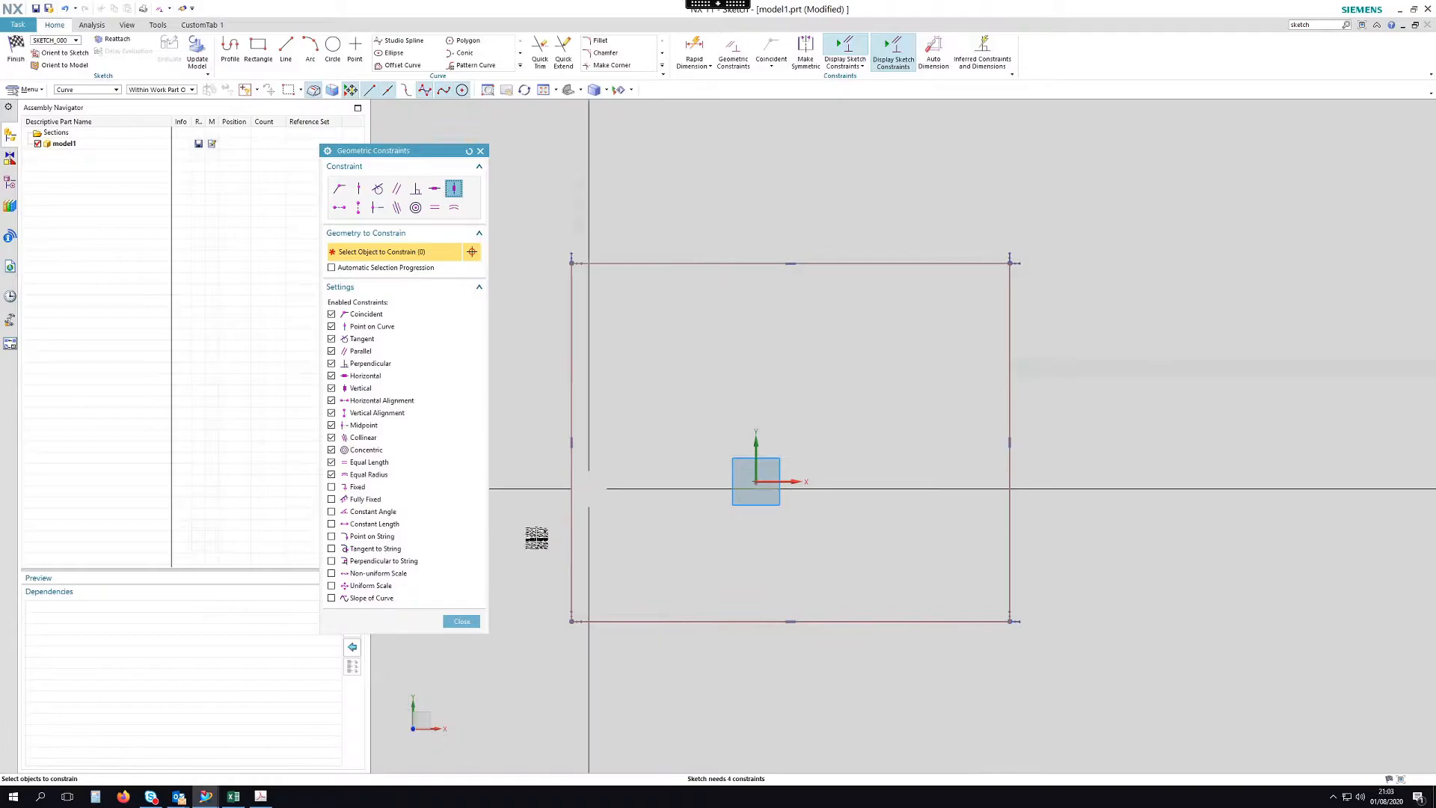
pyautogui.click(462, 621)
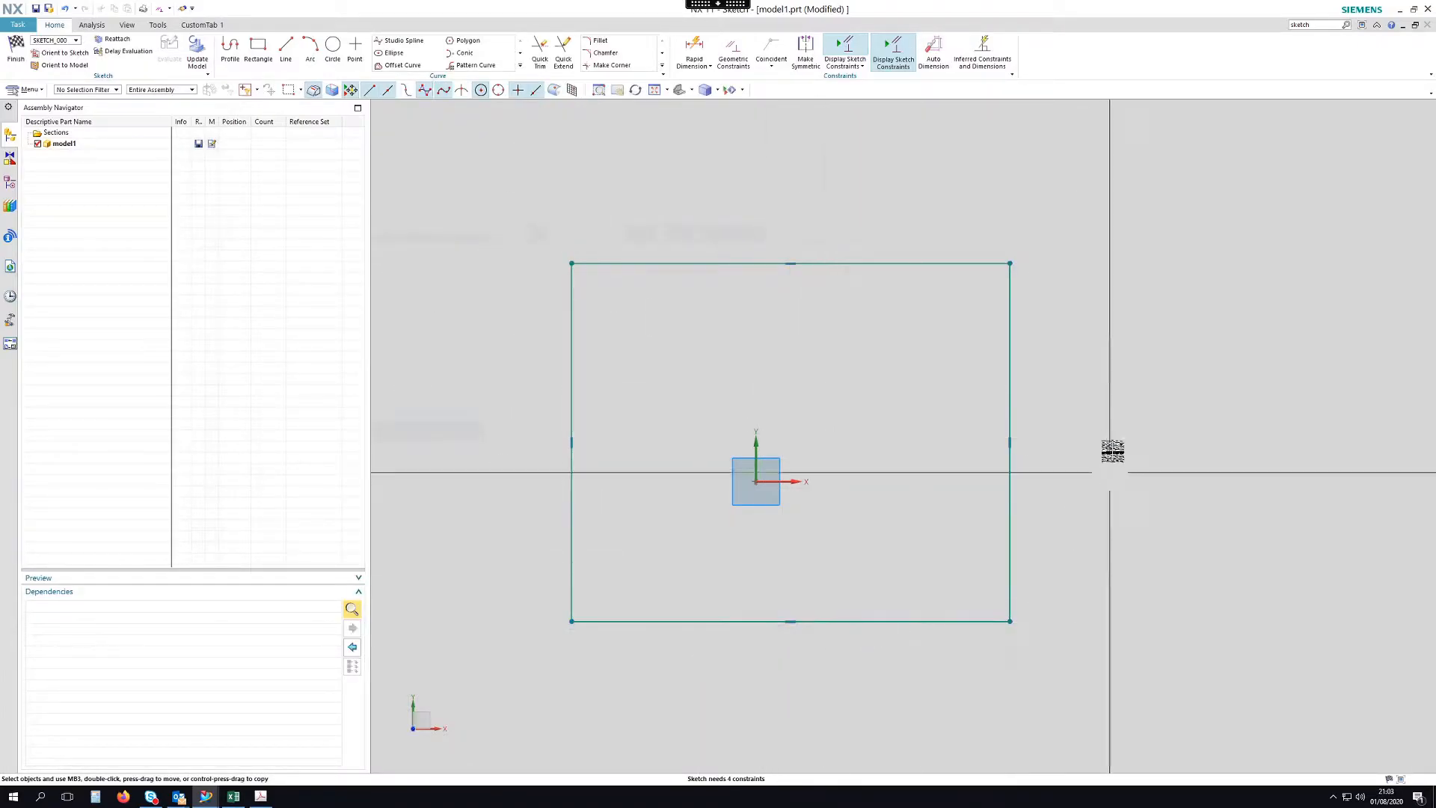
# Shrink the rectangle by moving its four edges inward toward the sketch origin.
pyautogui.moveTo(1009, 360); pyautogui.dragTo(901, 390)
pyautogui.moveTo(571, 416); pyautogui.dragTo(621, 416)
pyautogui.moveTo(829, 300); pyautogui.dragTo(829, 352)
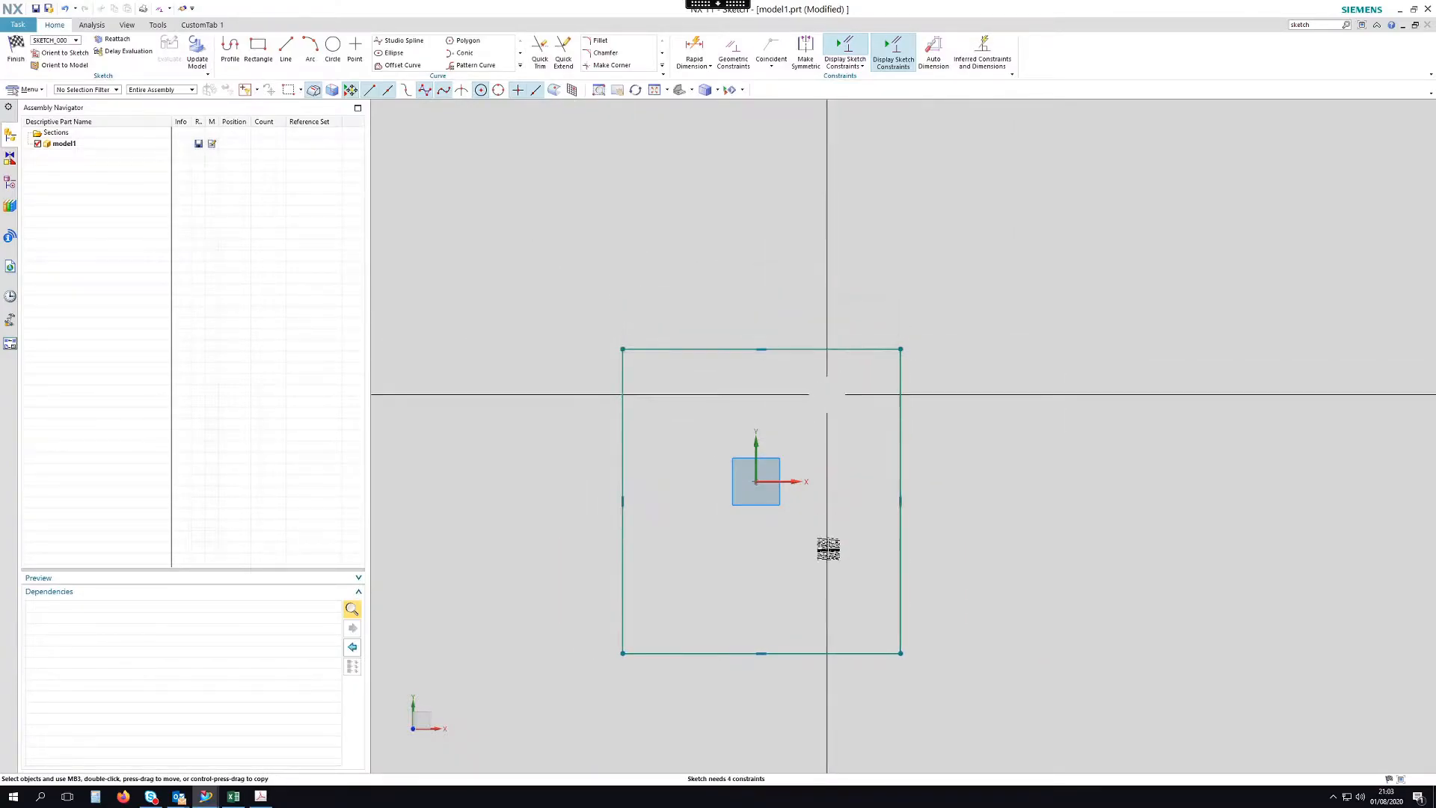
pyautogui.moveTo(824, 656); pyautogui.dragTo(819, 587)
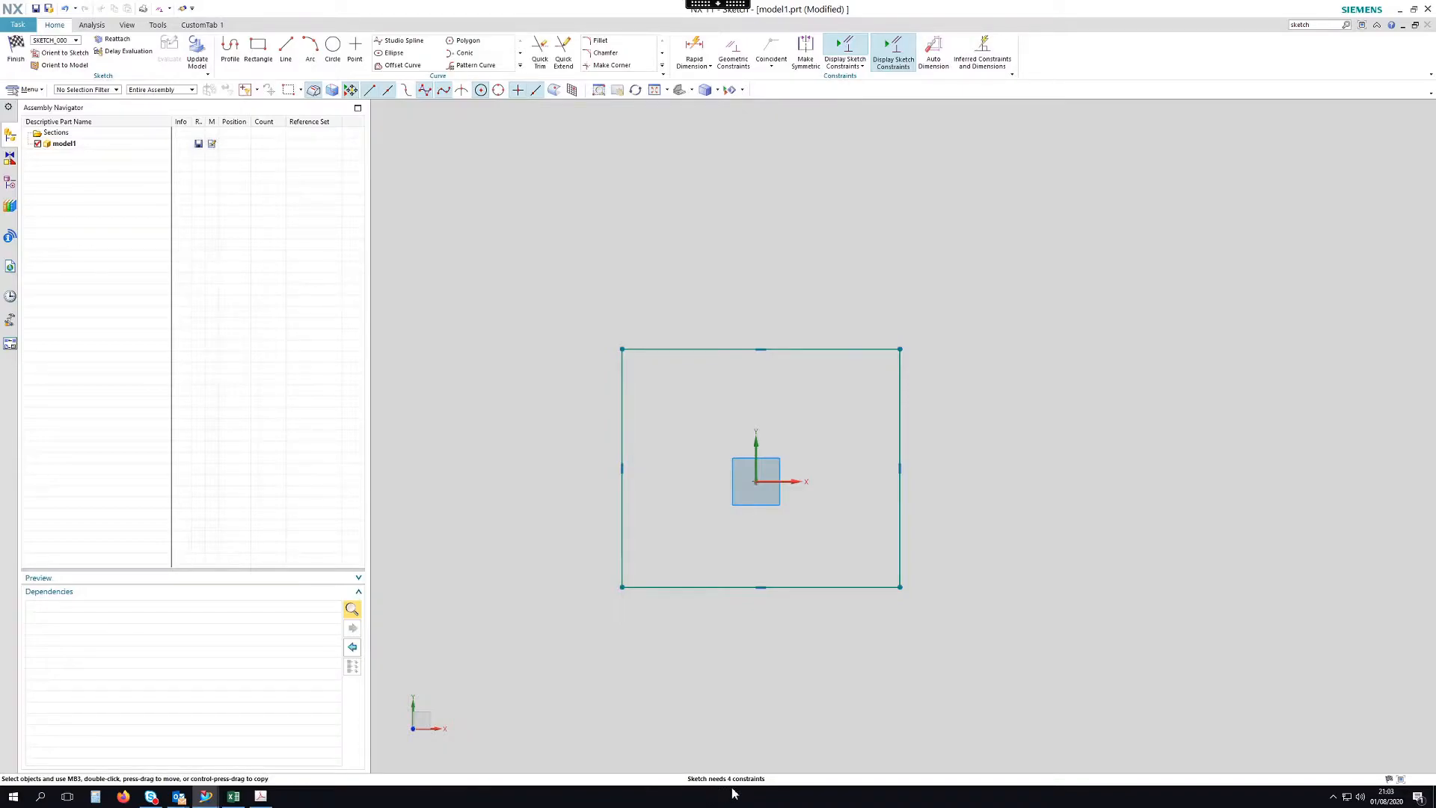
pyautogui.moveTo(827, 348)
pyautogui.mouseDown()
pyautogui.moveTo(827, 330)
pyautogui.moveTo(814, 341)
pyautogui.moveTo(824, 362)
pyautogui.mouseUp()
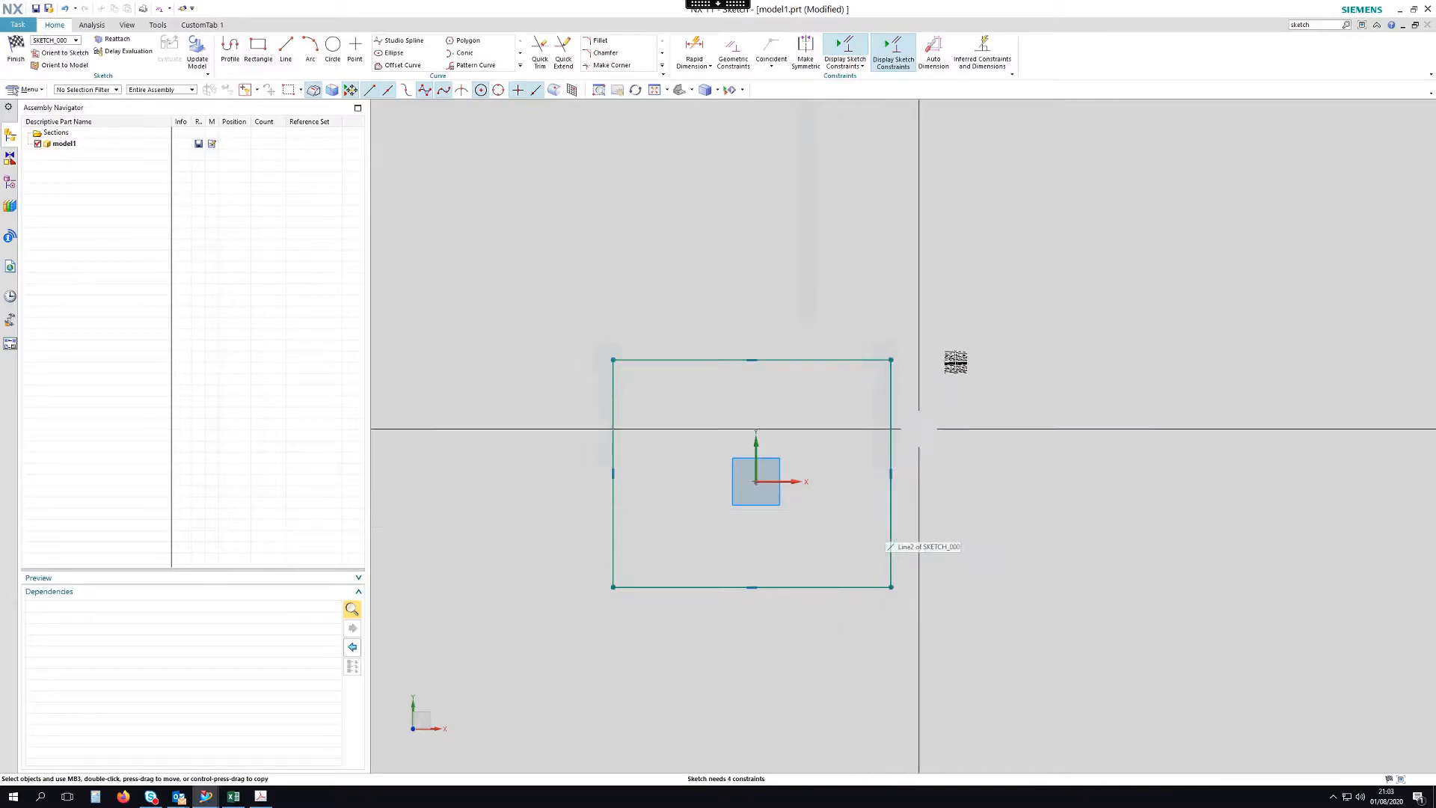
pyautogui.moveTo(894, 397); pyautogui.dragTo(874, 407)
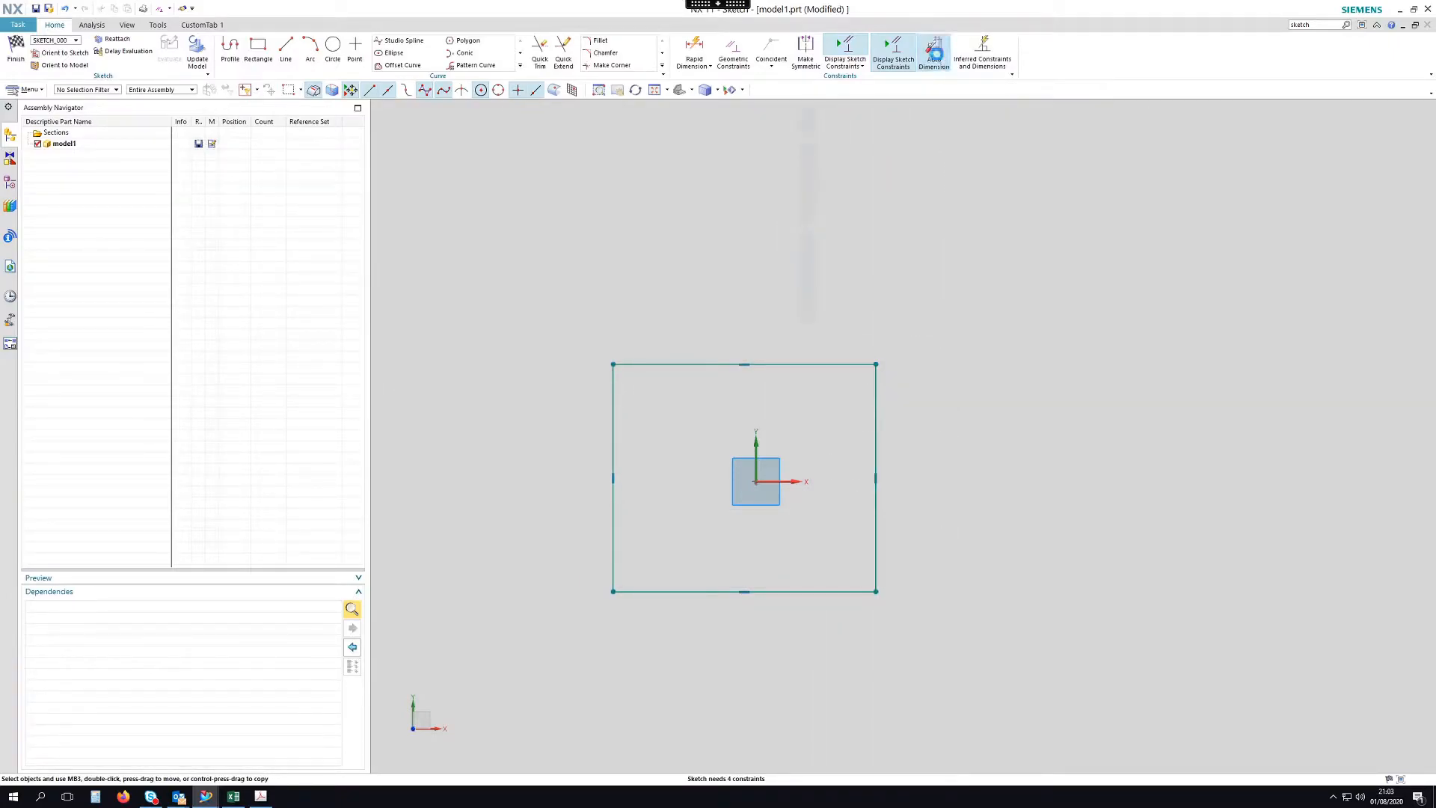
pyautogui.click(934, 56)
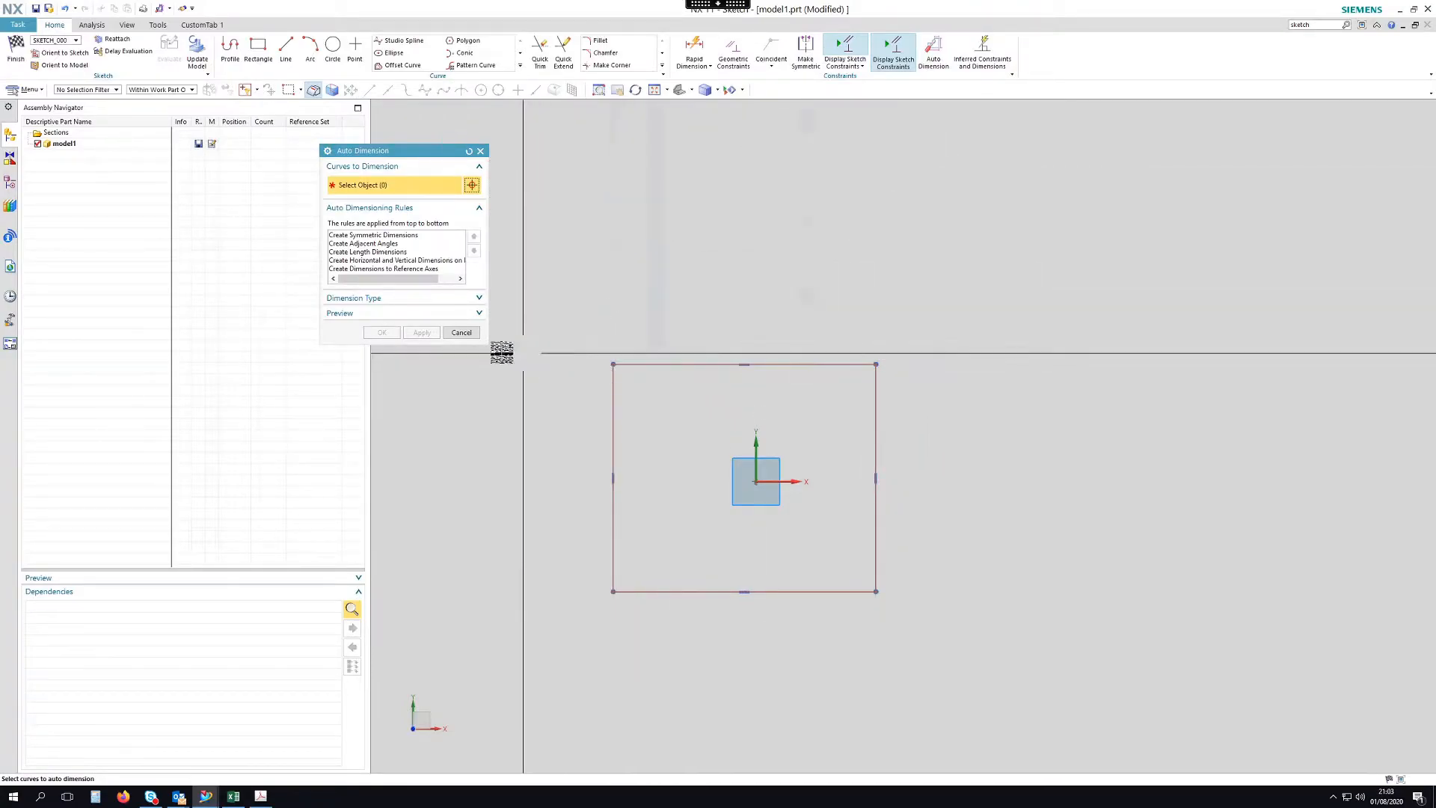
pyautogui.click(461, 332)
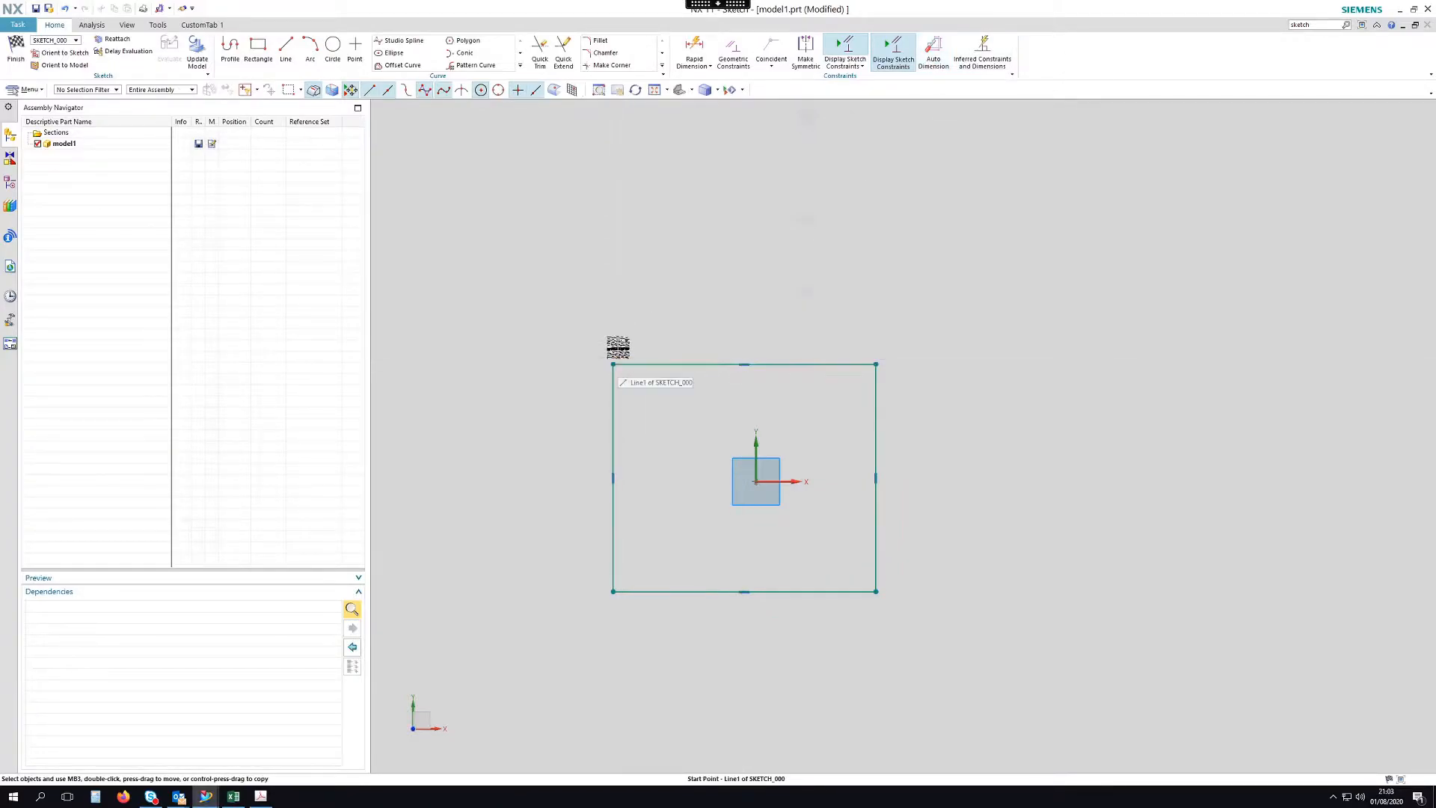
# Finish the rectangle sketch without adding any automatic dimensions.
pyautogui.click(934, 47)
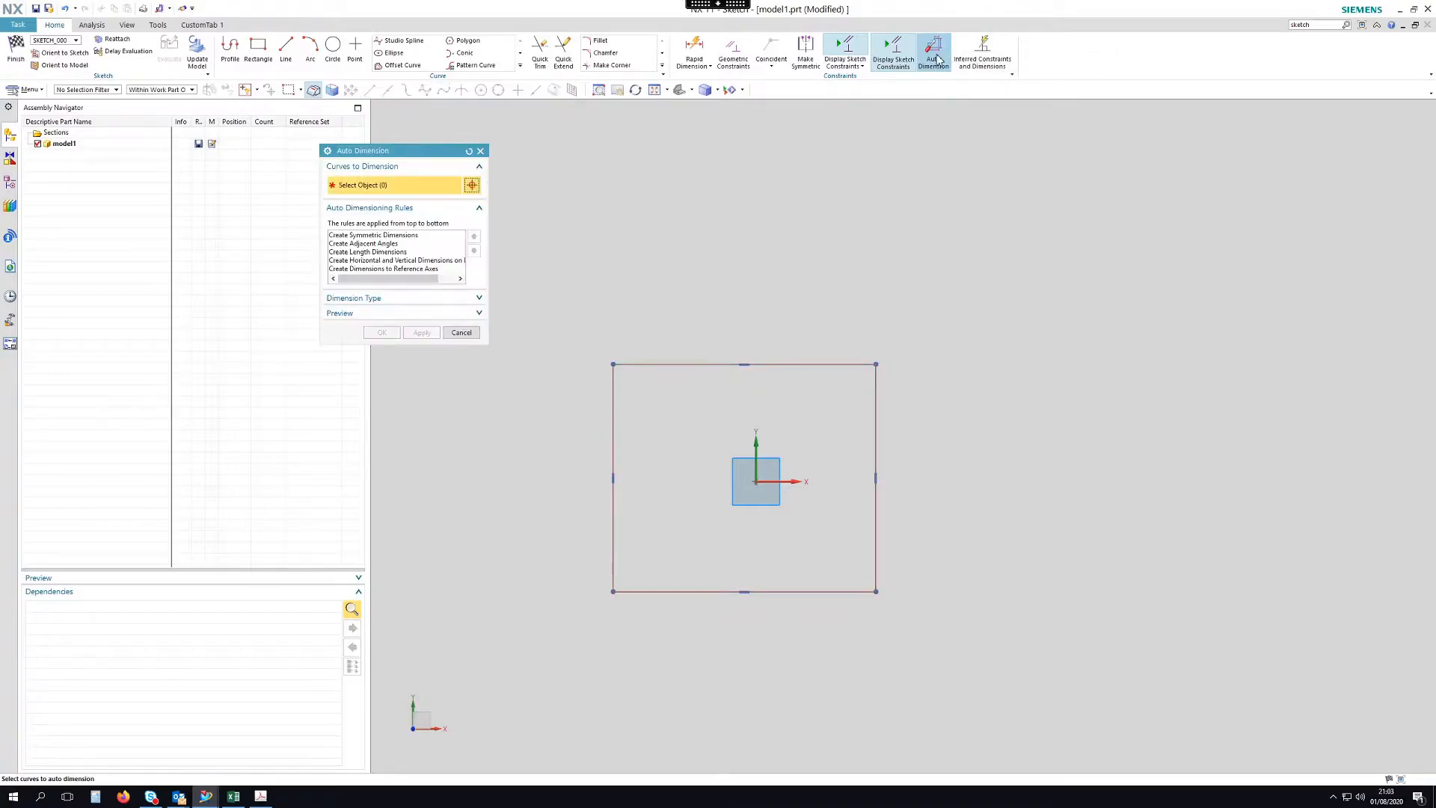
pyautogui.click(462, 333)
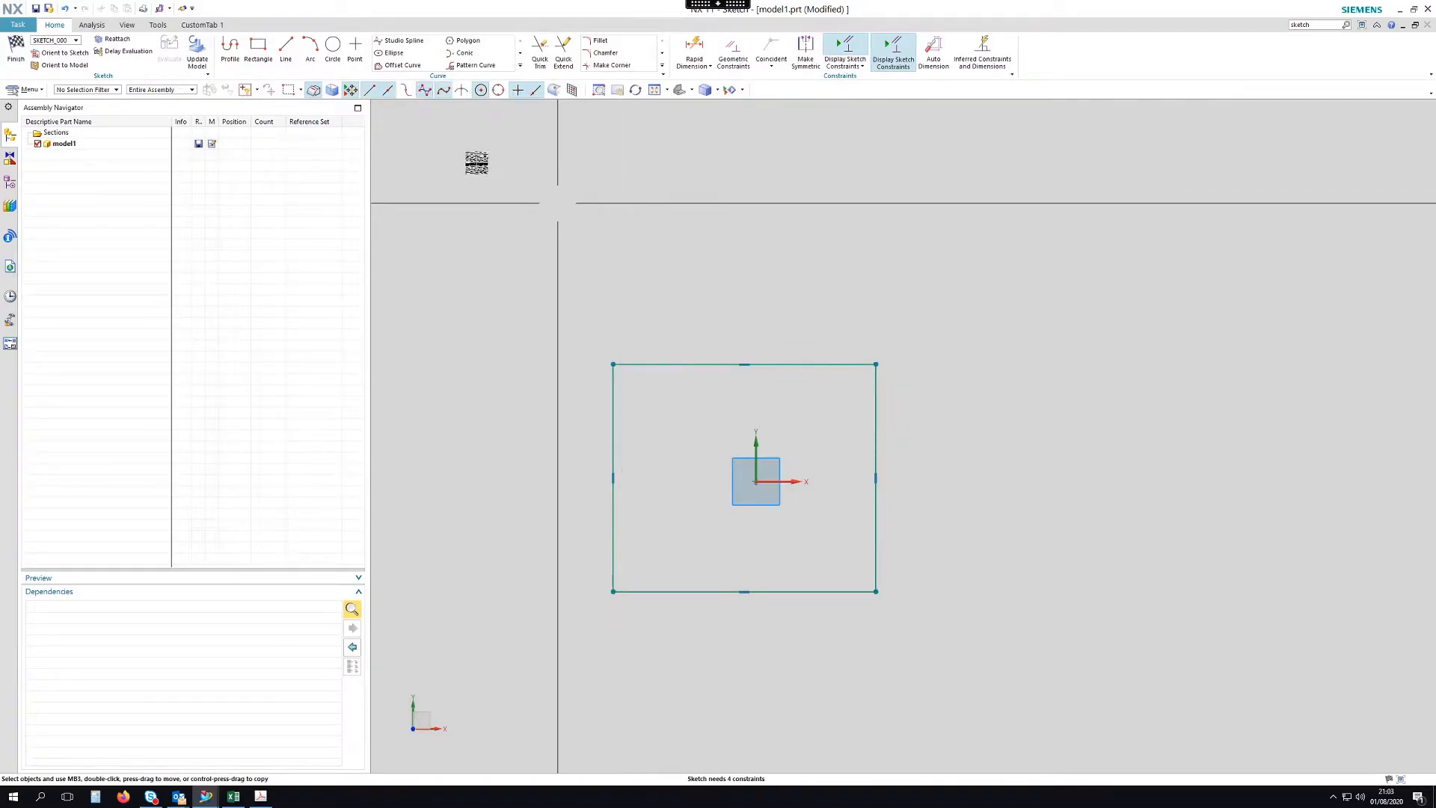
pyautogui.click(15, 51)
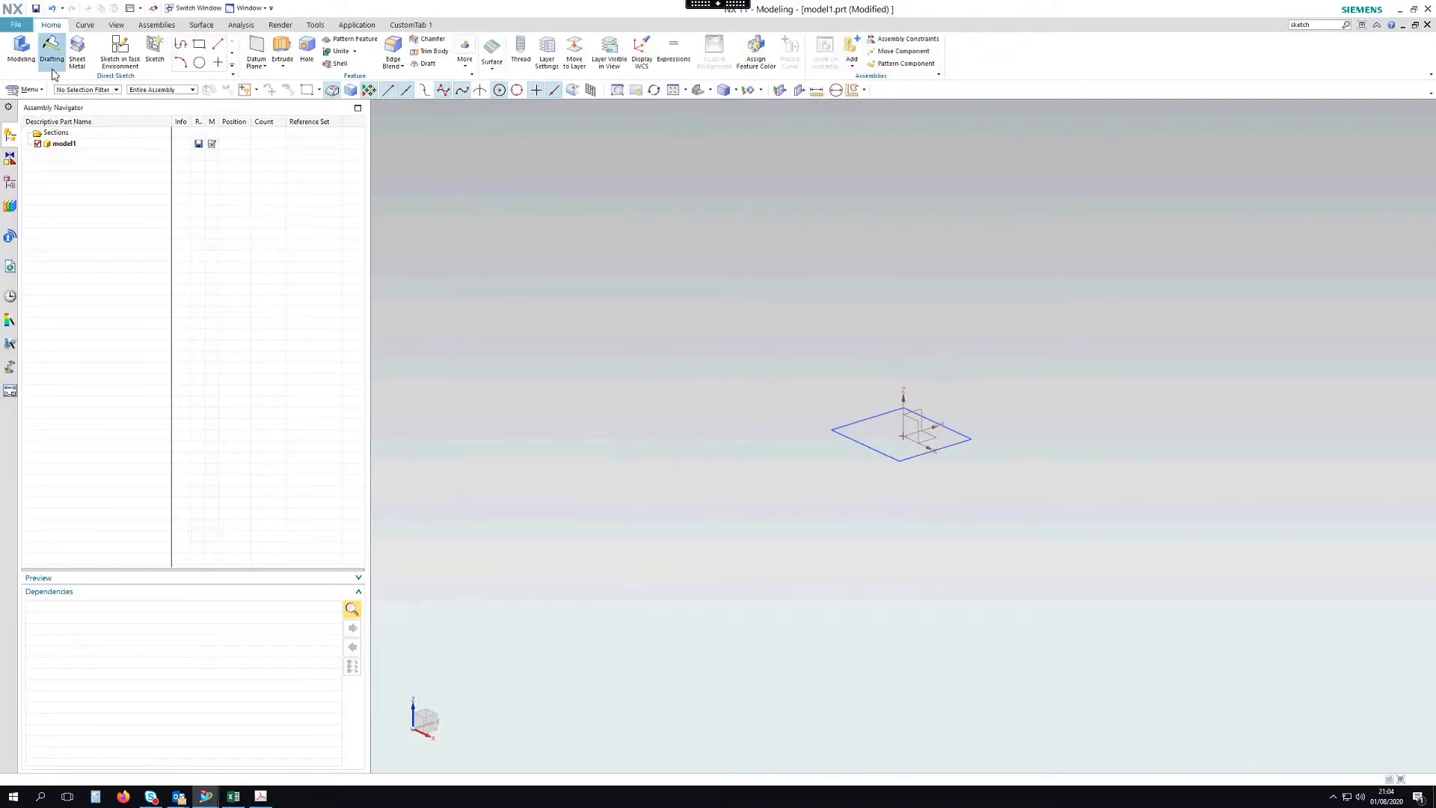
# Create a new sketch on the XZ plane and turn on Continuous Auto Dimensioning.
pyautogui.click(120, 50)
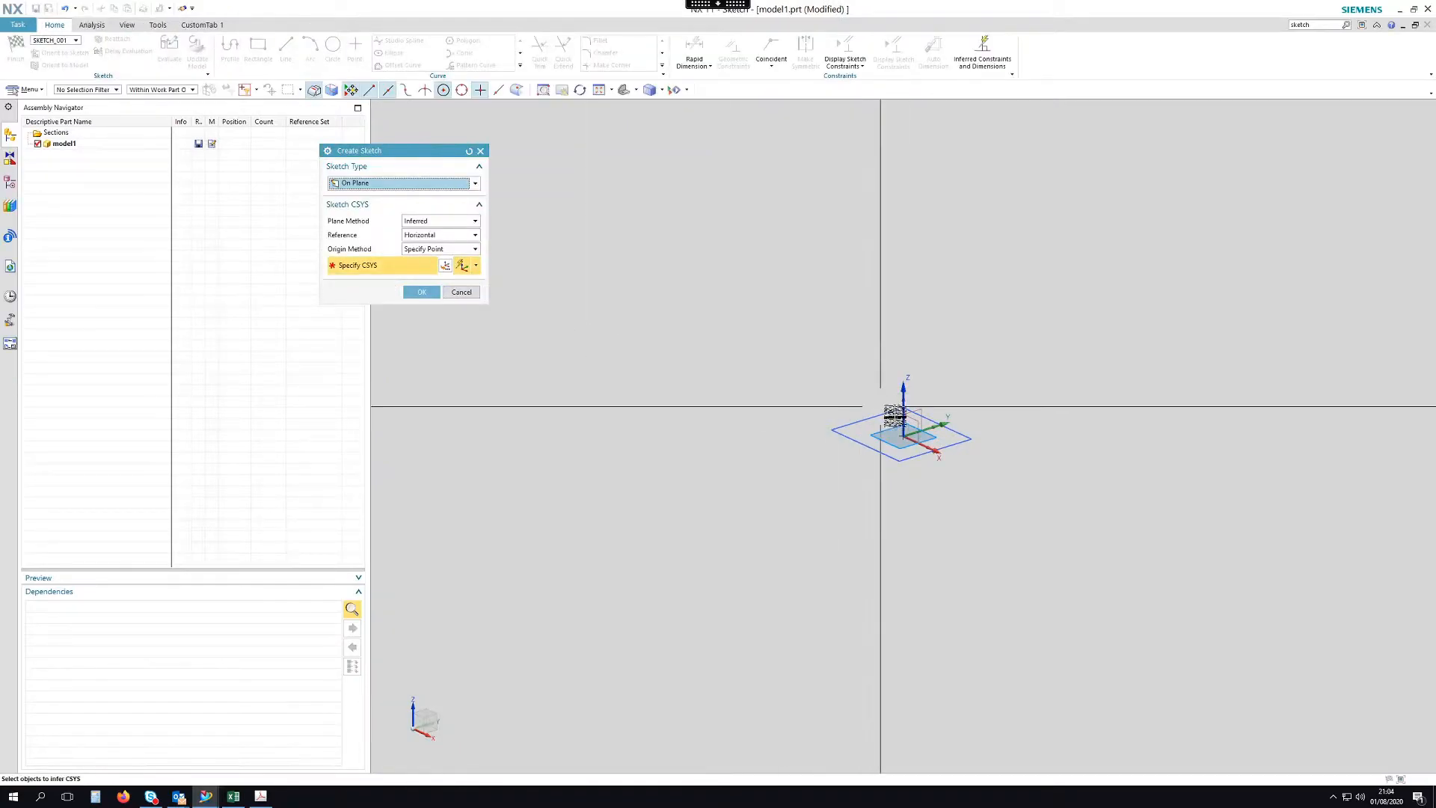
pyautogui.click(917, 422)
pyautogui.middleClick(743, 282)
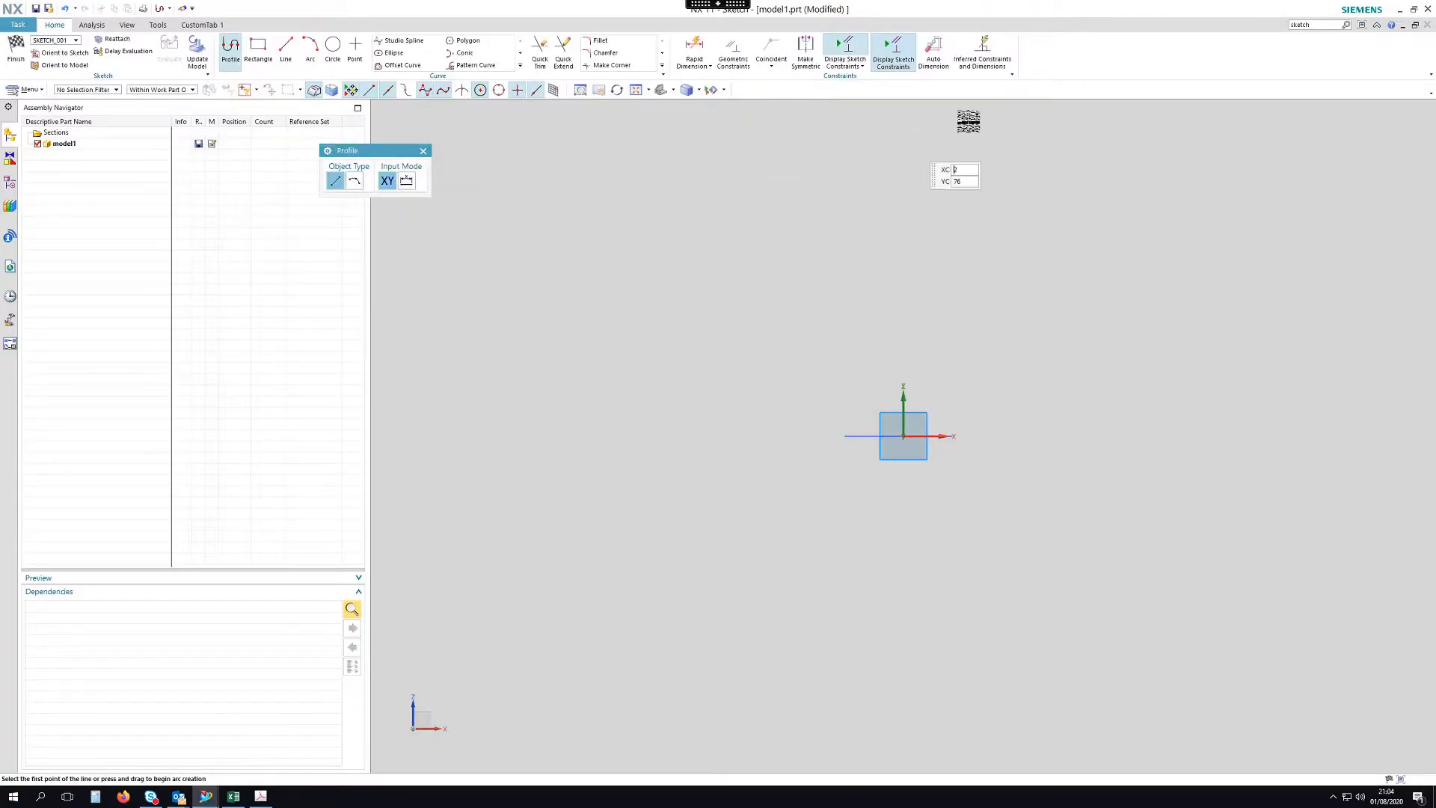
pyautogui.press('Escape')
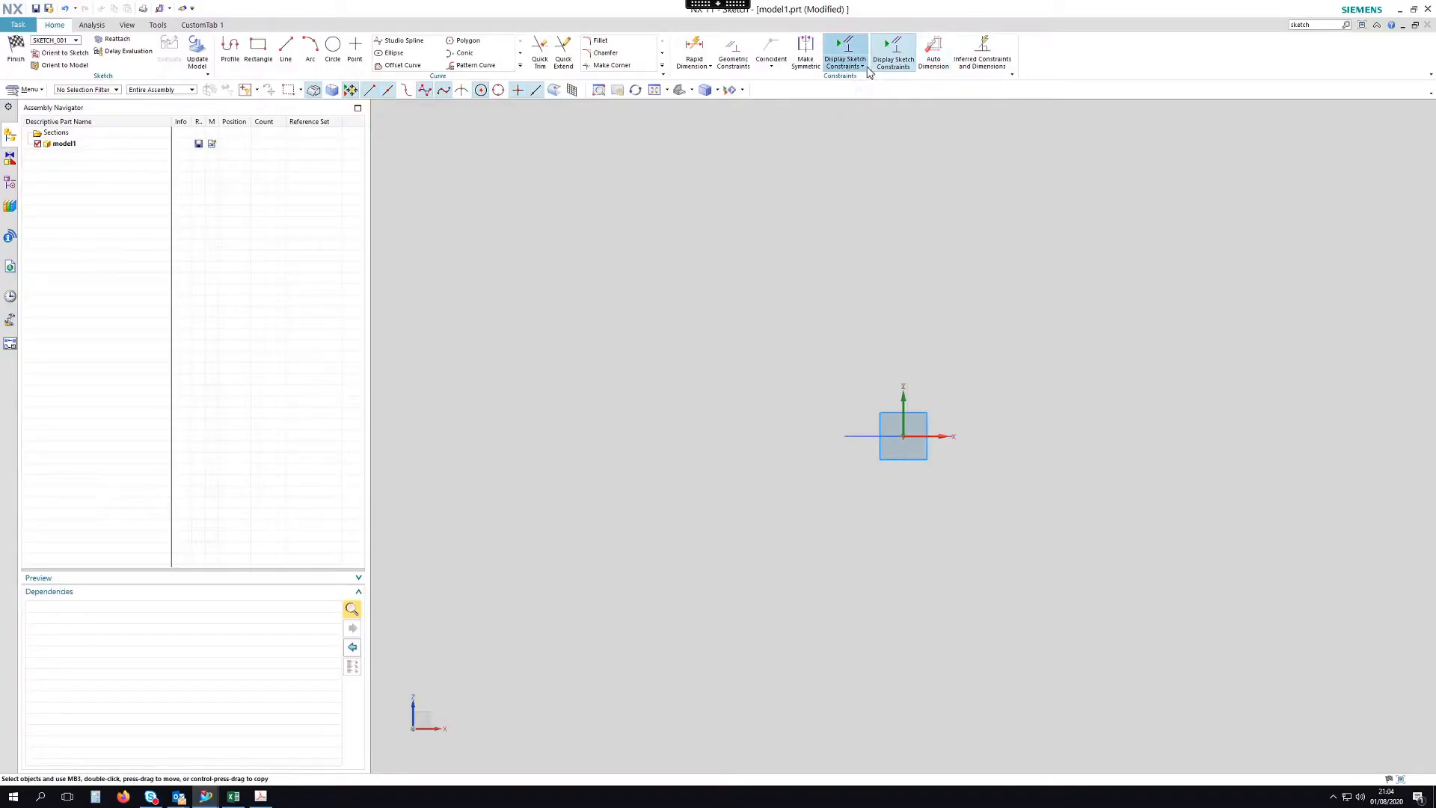
pyautogui.click(866, 69)
pyautogui.click(860, 220)
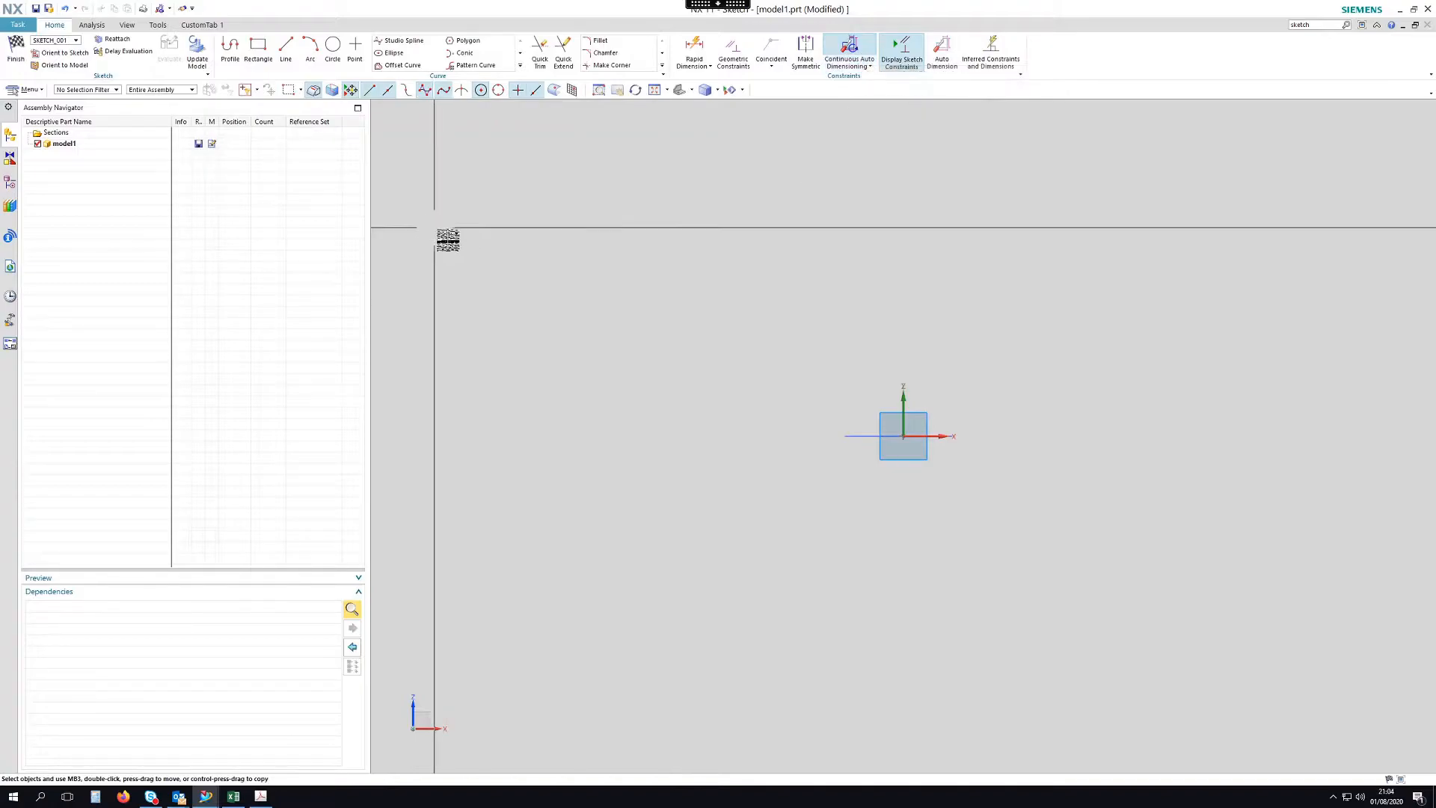
# Sketch an open profile of five connected slanted lines above the origin, ending with a long line of about 78.5 mm.
pyautogui.click(232, 56)
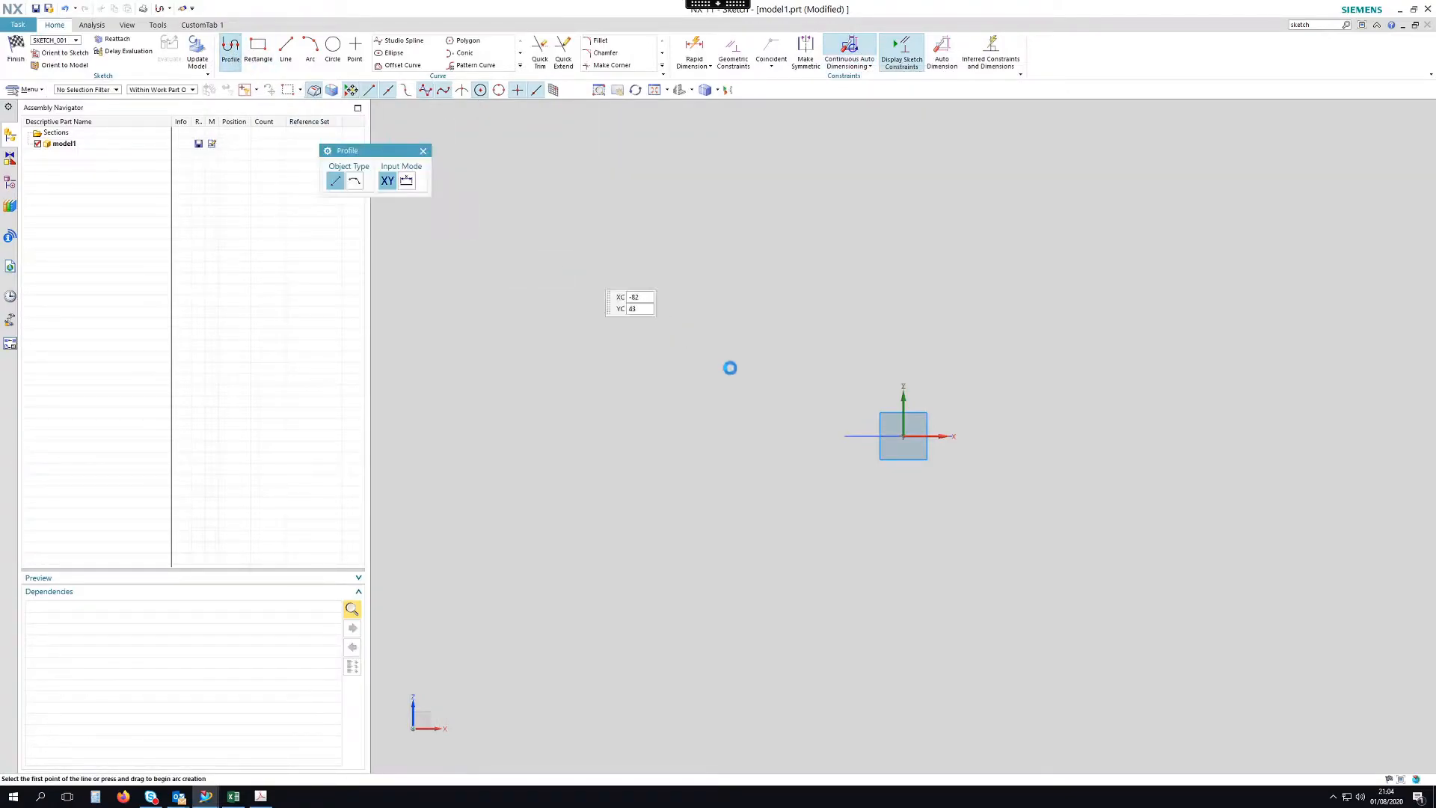
pyautogui.click(791, 369)
pyautogui.click(932, 283)
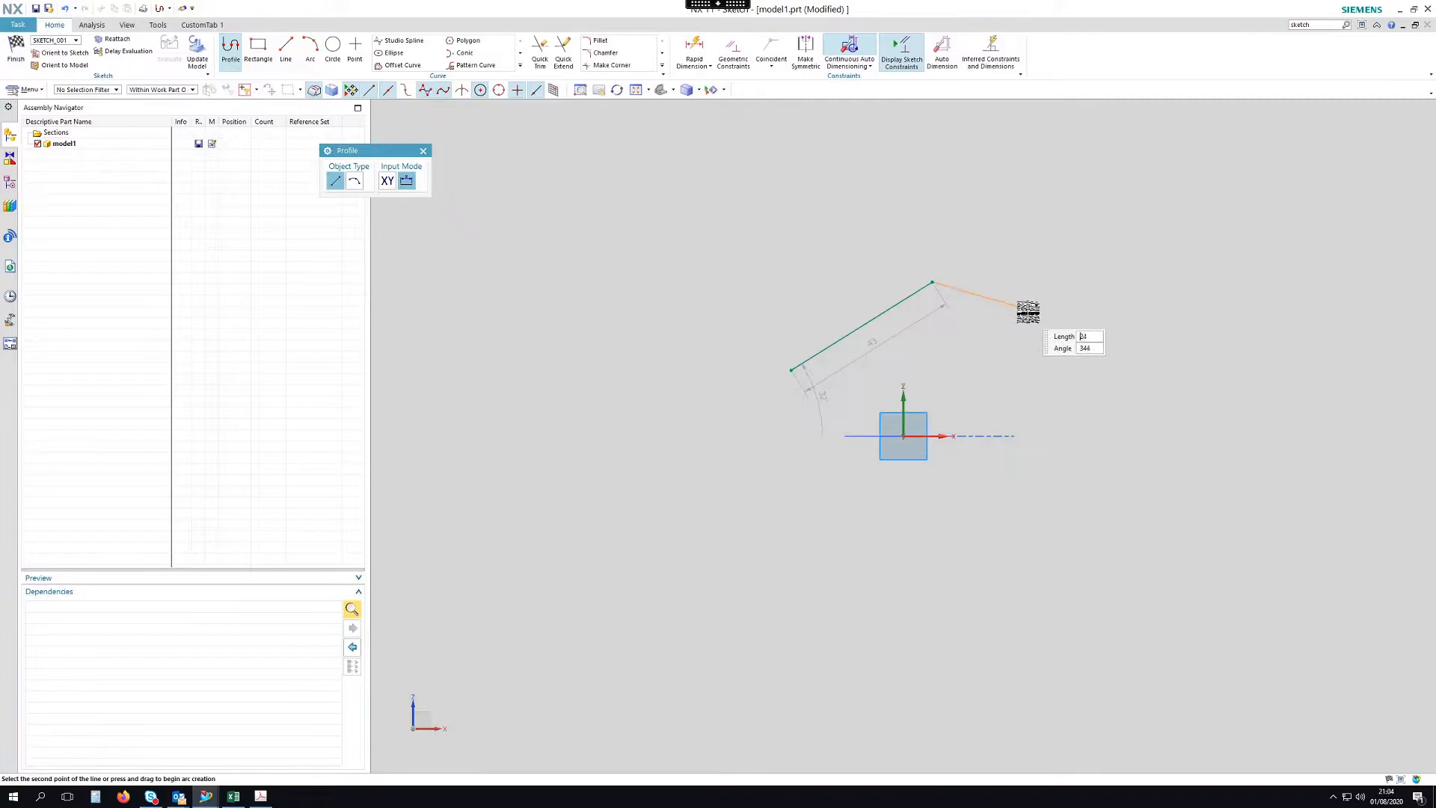
pyautogui.click(1033, 306)
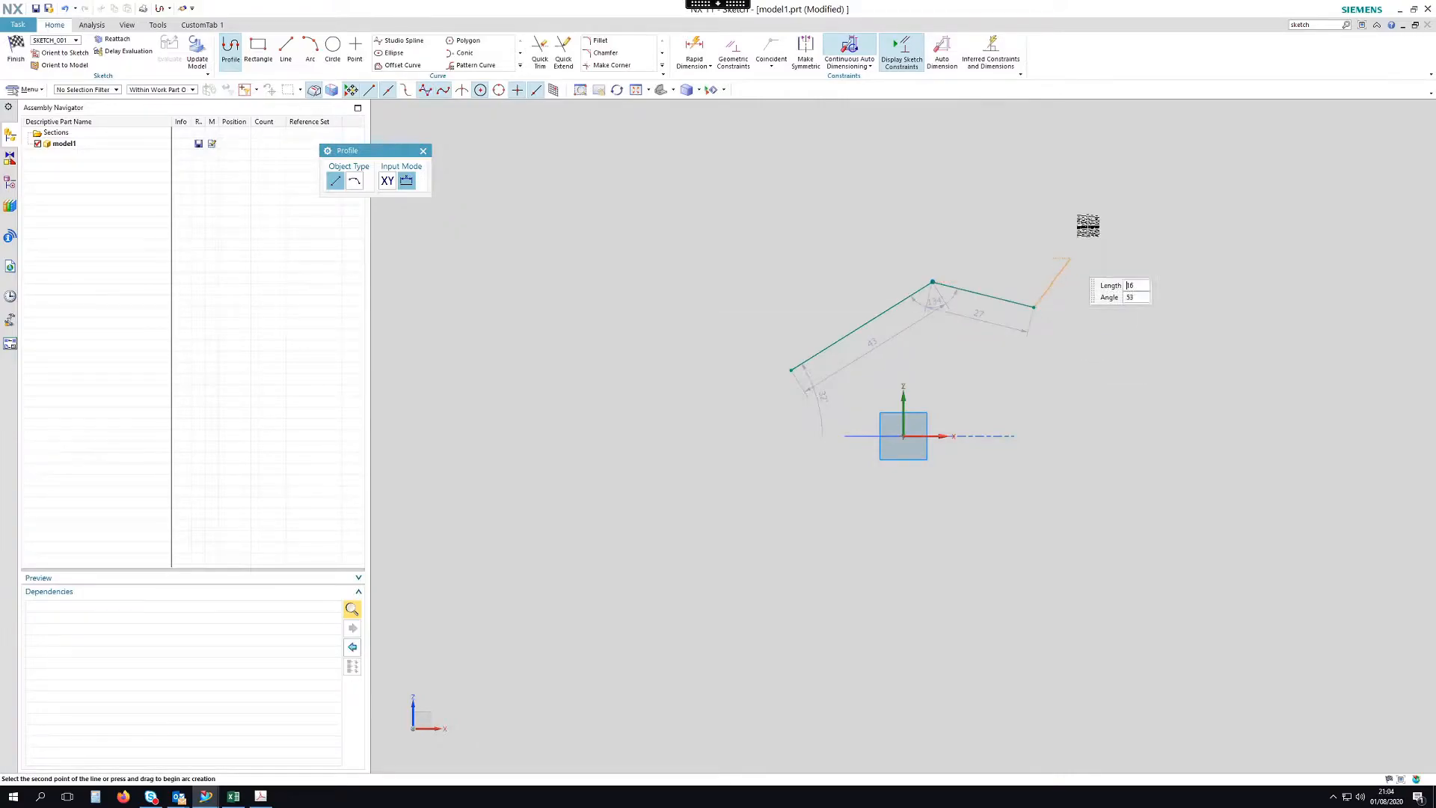
pyautogui.click(993, 194)
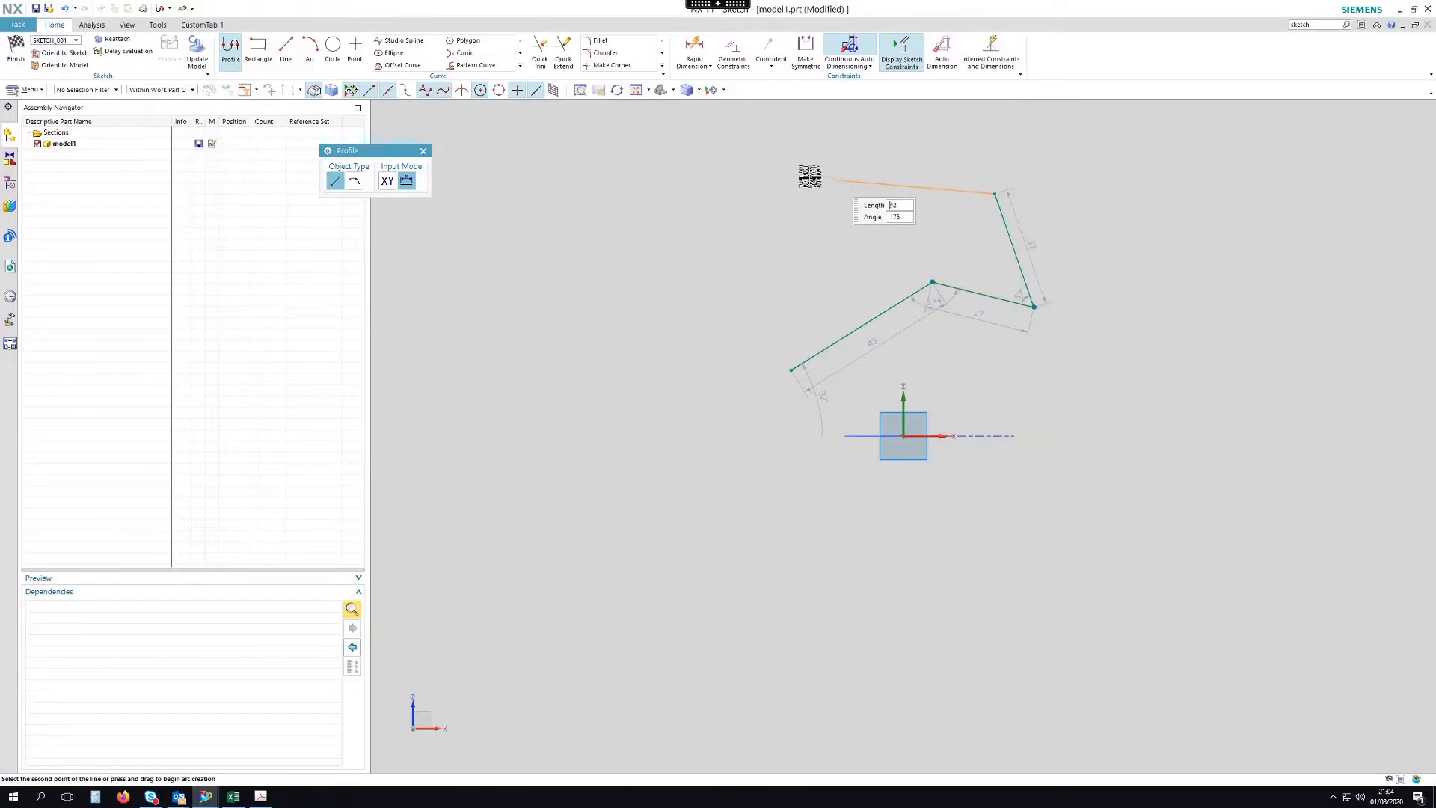
pyautogui.click(847, 145)
pyautogui.click(643, 369)
pyautogui.press('Escape')
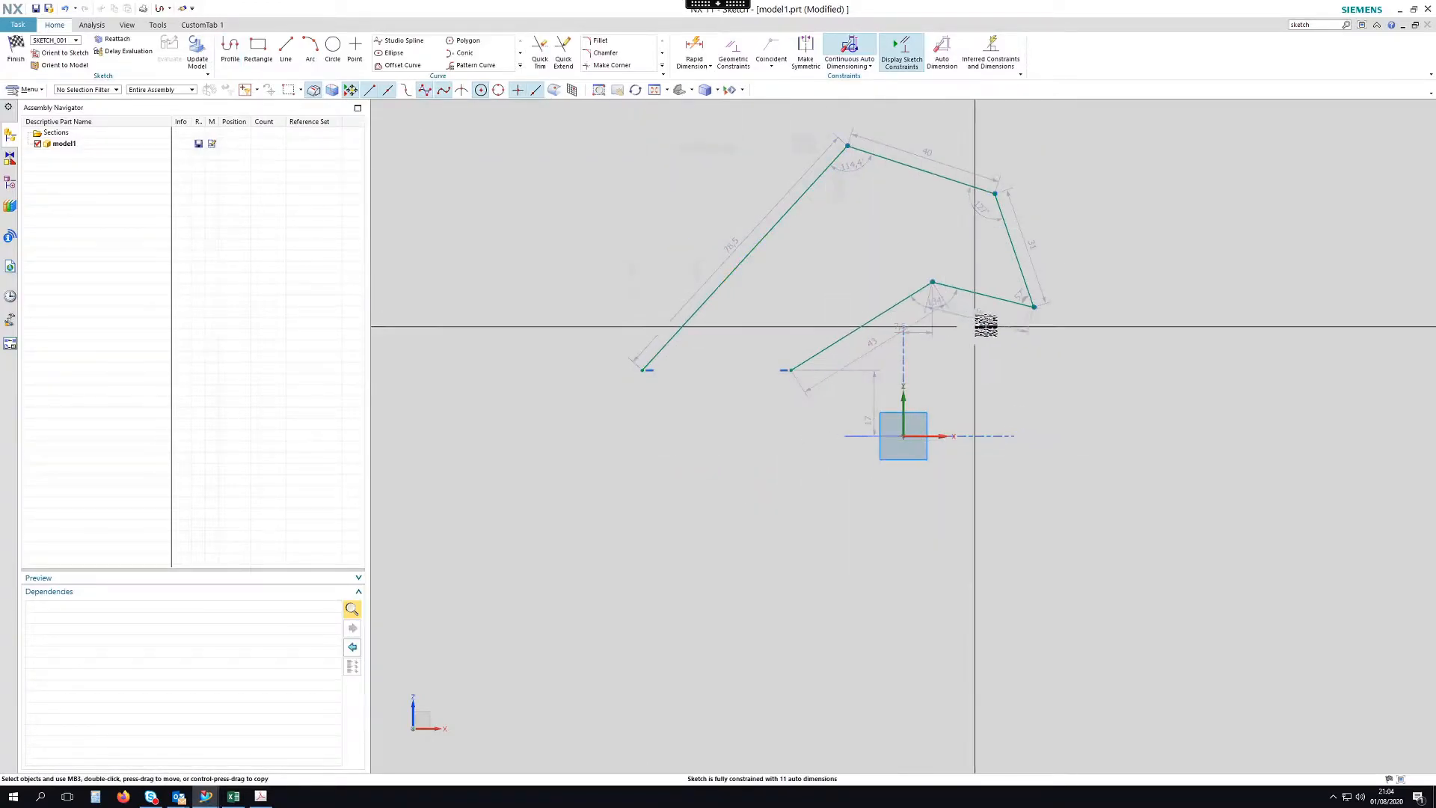
# Move the length dimensions of four profile lines farther away from their lines.
pyautogui.moveTo(724, 246); pyautogui.dragTo(692, 218)
pyautogui.moveTo(930, 151); pyautogui.dragTo(937, 134)
pyautogui.moveTo(997, 195); pyautogui.dragTo(1050, 193)
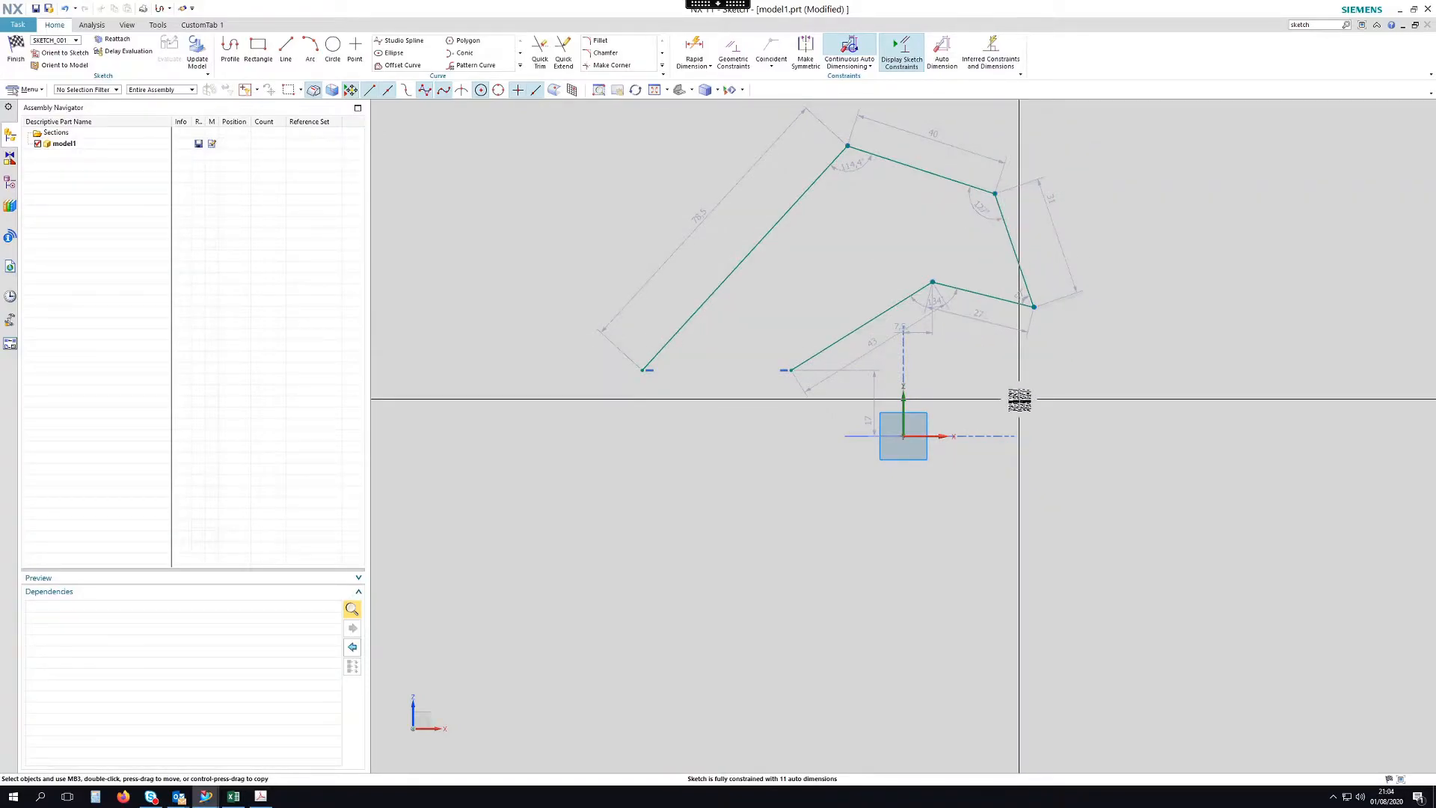
pyautogui.moveTo(872, 338); pyautogui.dragTo(838, 286)
# Set the longest profile line to 80 mm and the short steep line opposite it to 30 mm.
pyautogui.doubleClick(707, 216)
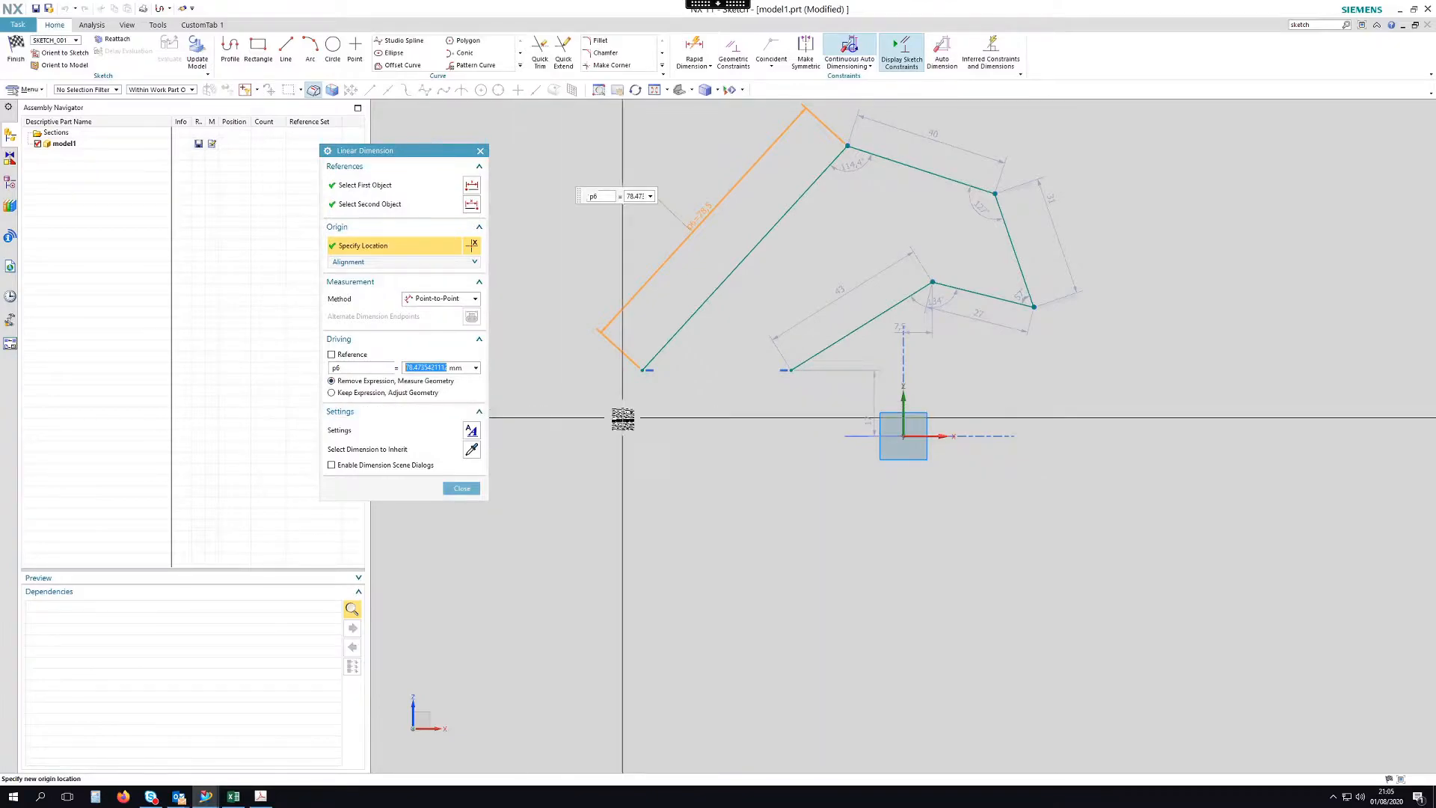
pyautogui.write('80')
pyautogui.press('Return')
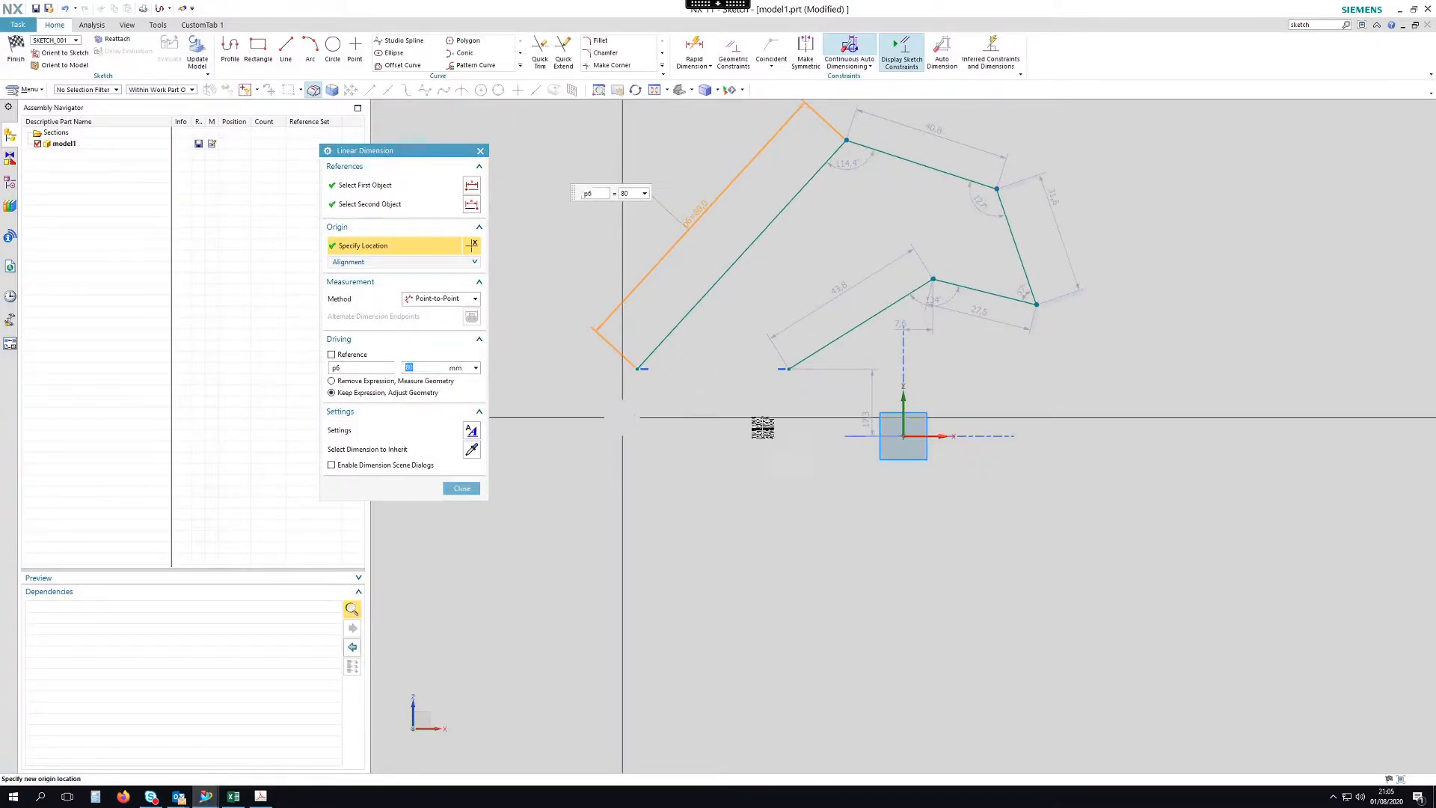
pyautogui.doubleClick(1049, 202)
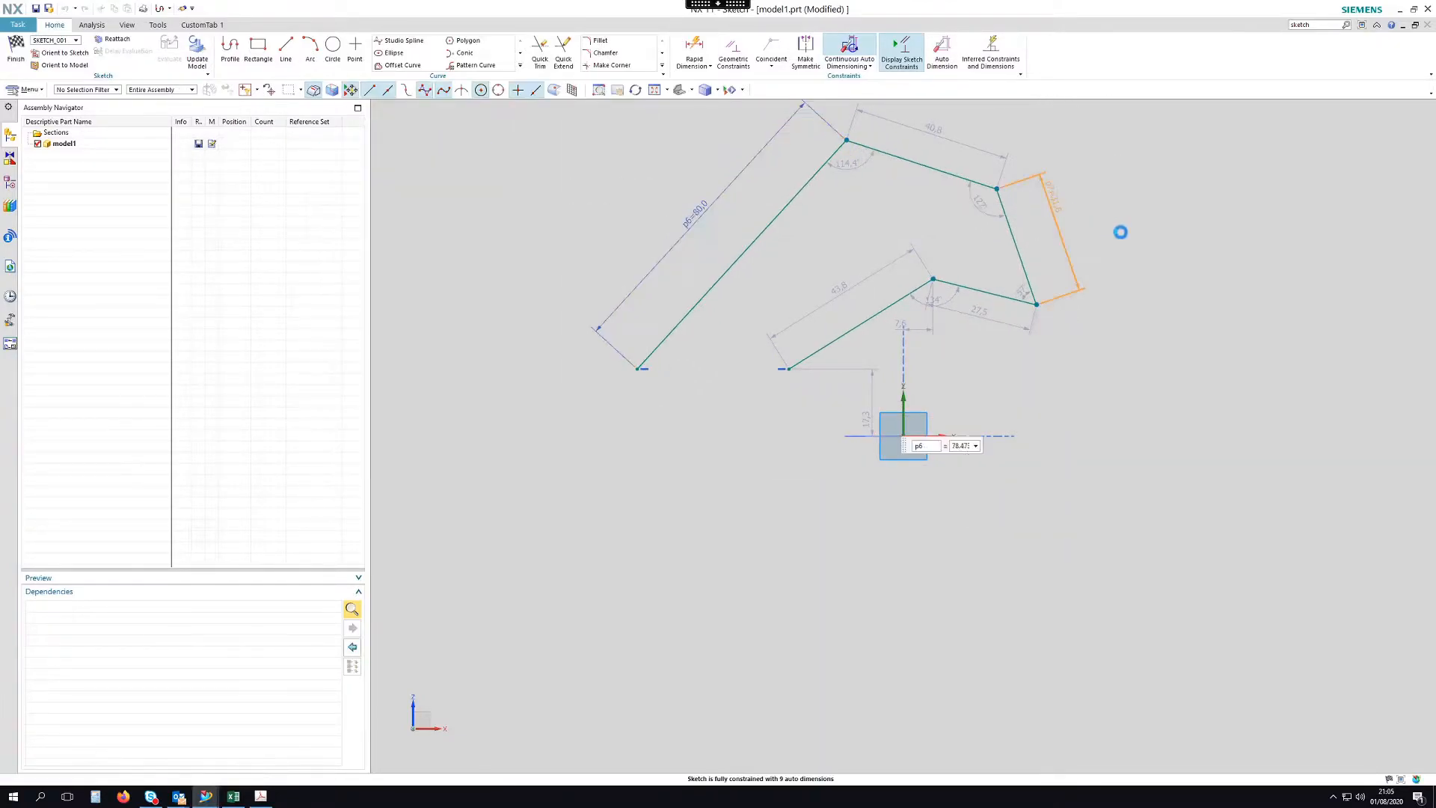
pyautogui.write('30')
pyautogui.press('Return')
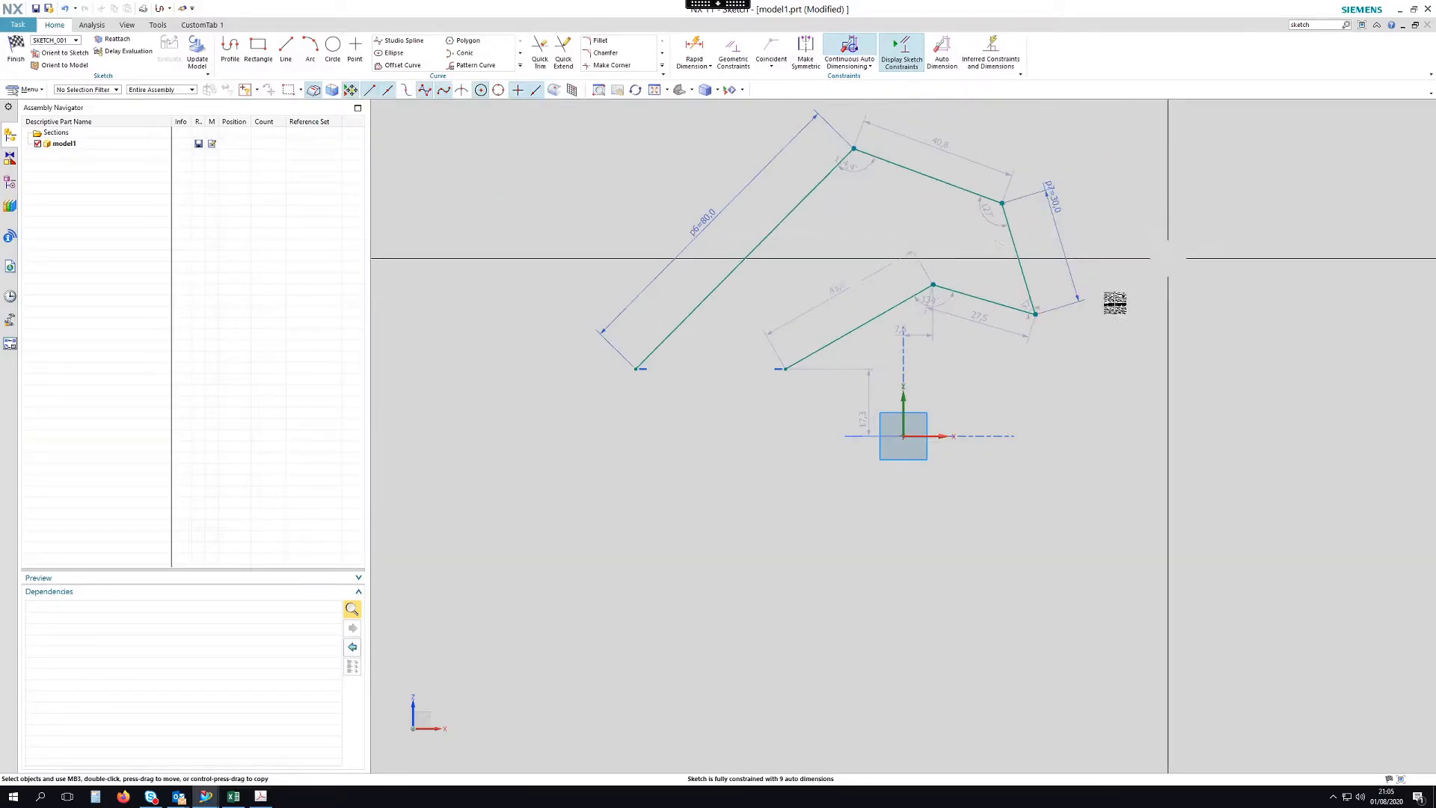
# Delete the whole five-line profile together with its dimensions.
pyautogui.scroll(-2, 883, 442)
pyautogui.moveTo(579, 137)
pyautogui.mouseDown()
pyautogui.moveTo(1088, 360)
pyautogui.moveTo(1092, 423)
pyautogui.mouseUp()
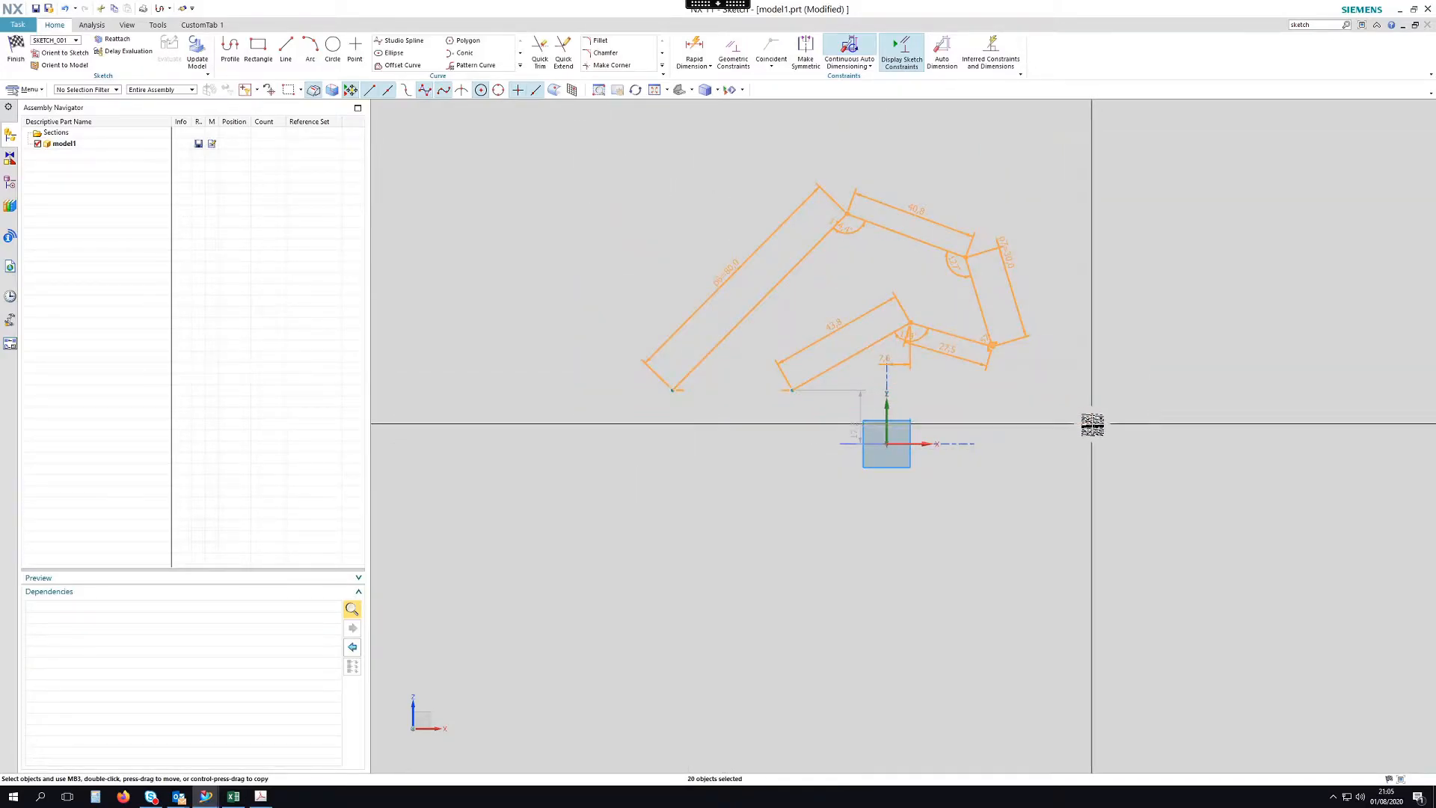
pyautogui.press('Delete')
pyautogui.click(718, 419)
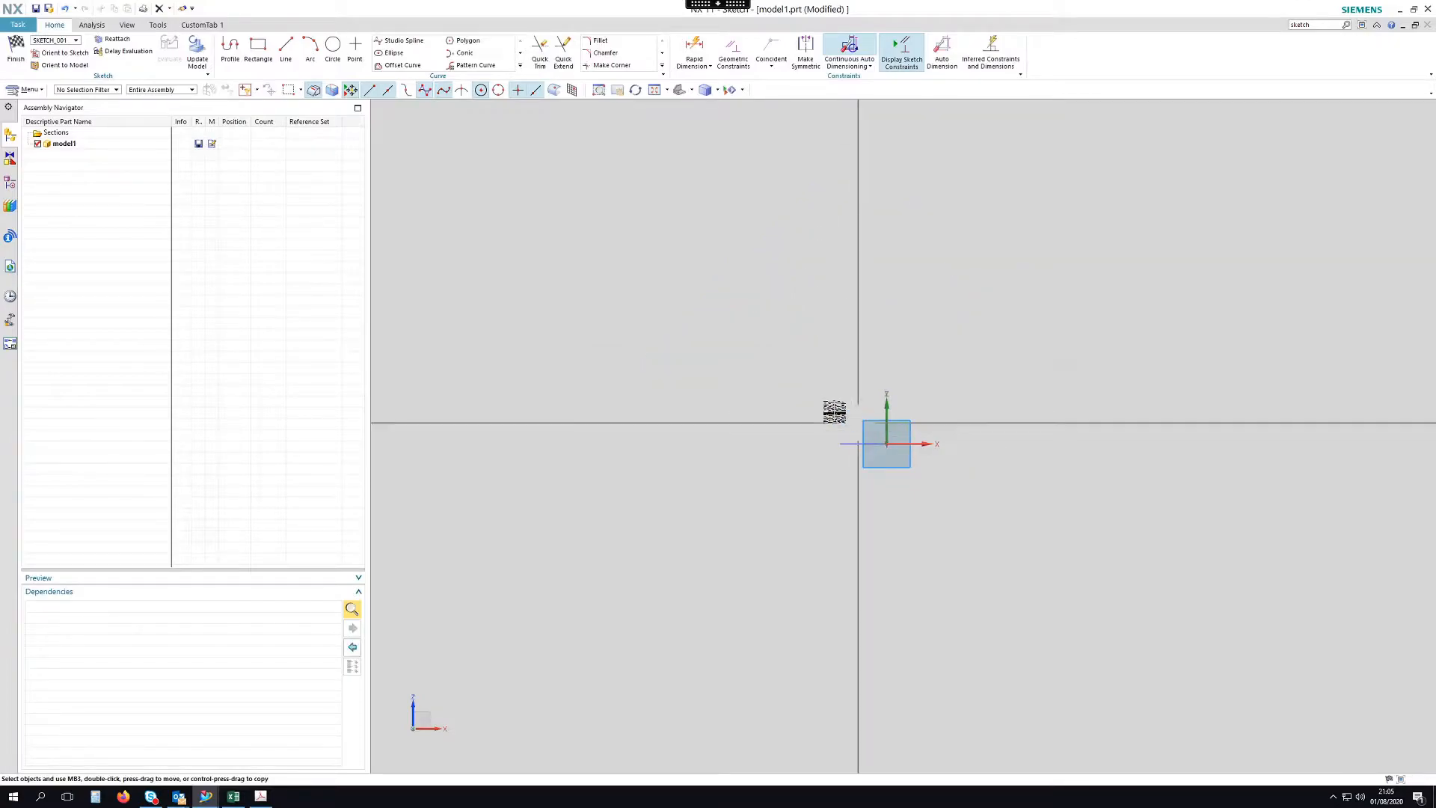
# Show the part's model history and examine its datum coordinate system and sketch entries.
pyautogui.click(9, 185)
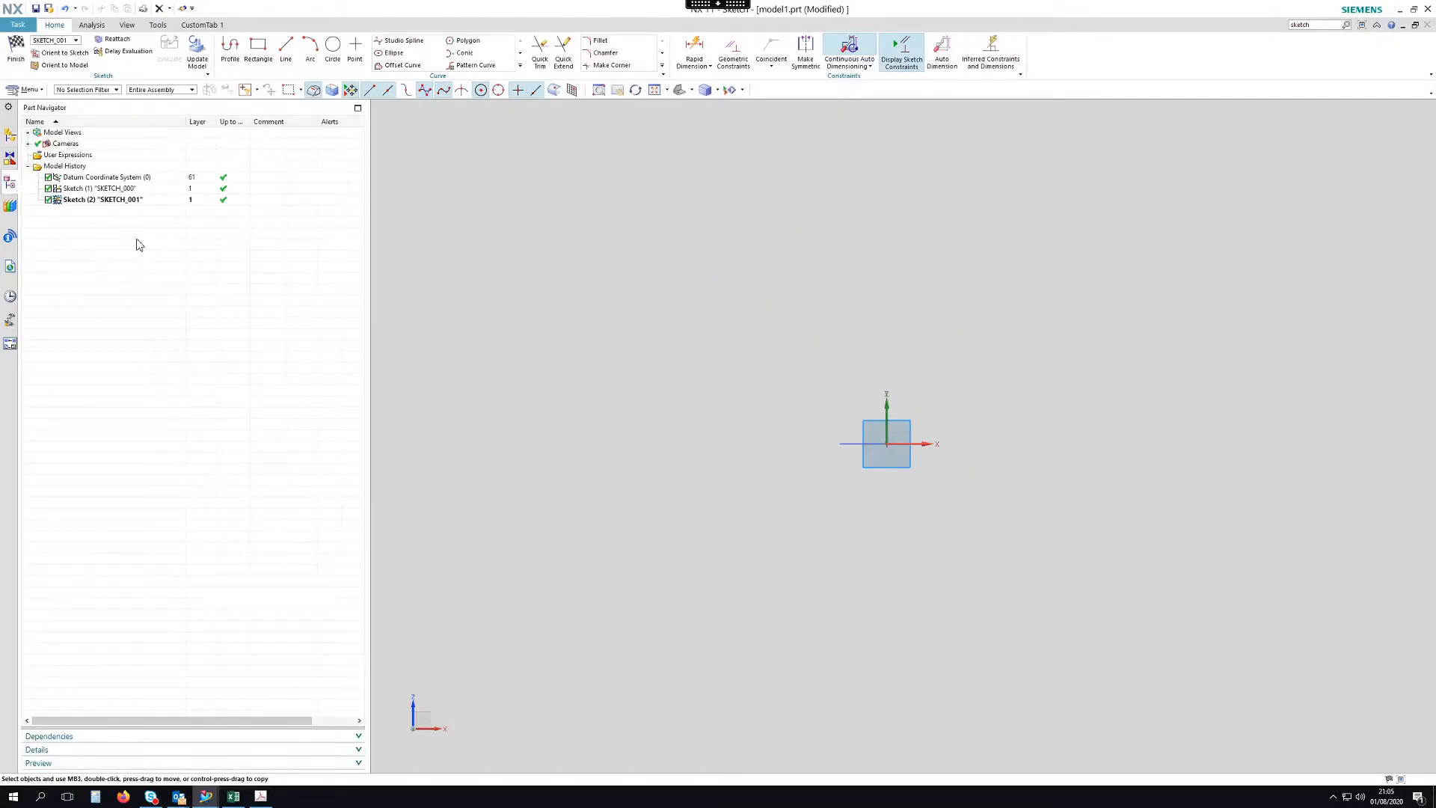
pyautogui.click(105, 180)
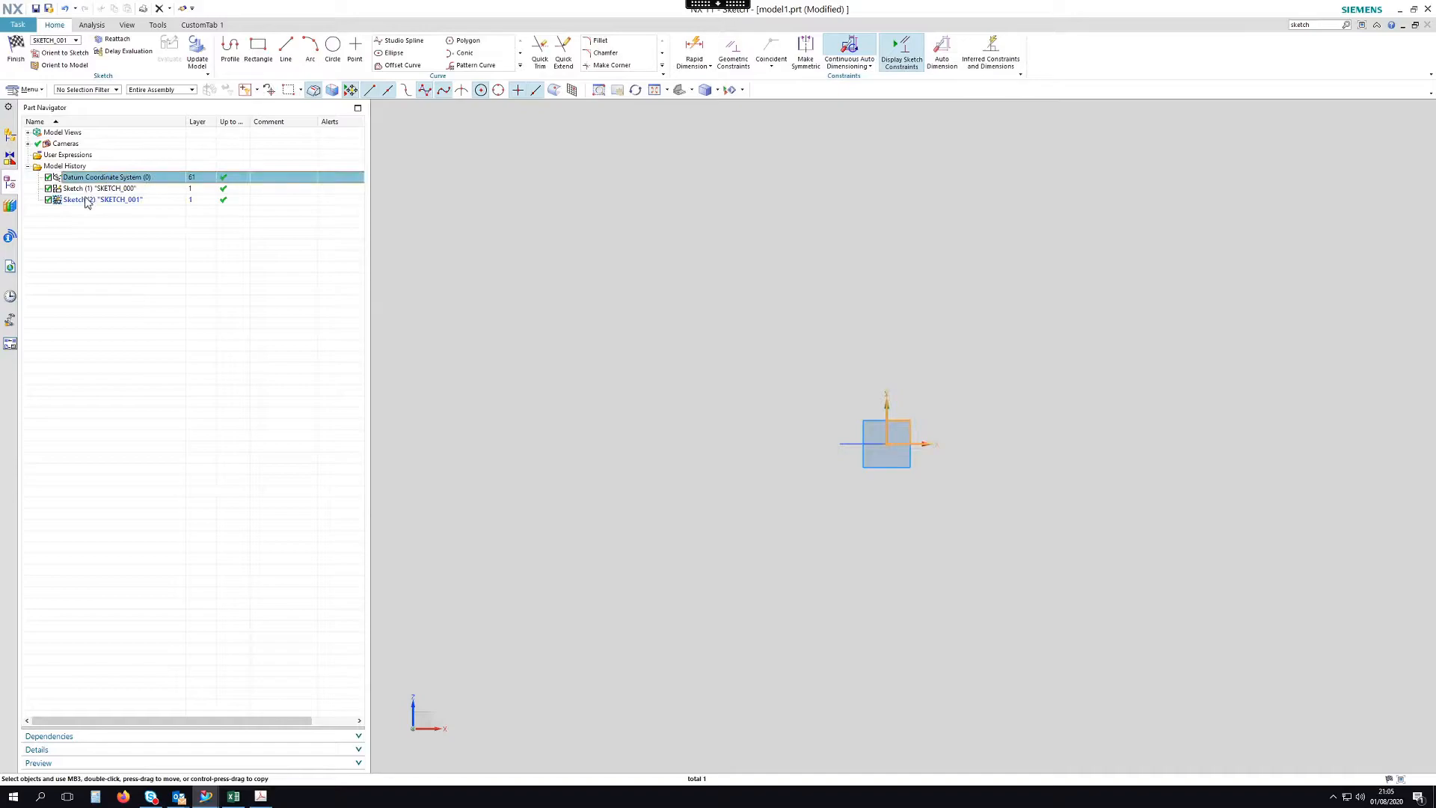
pyautogui.click(84, 189)
pyautogui.click(80, 223)
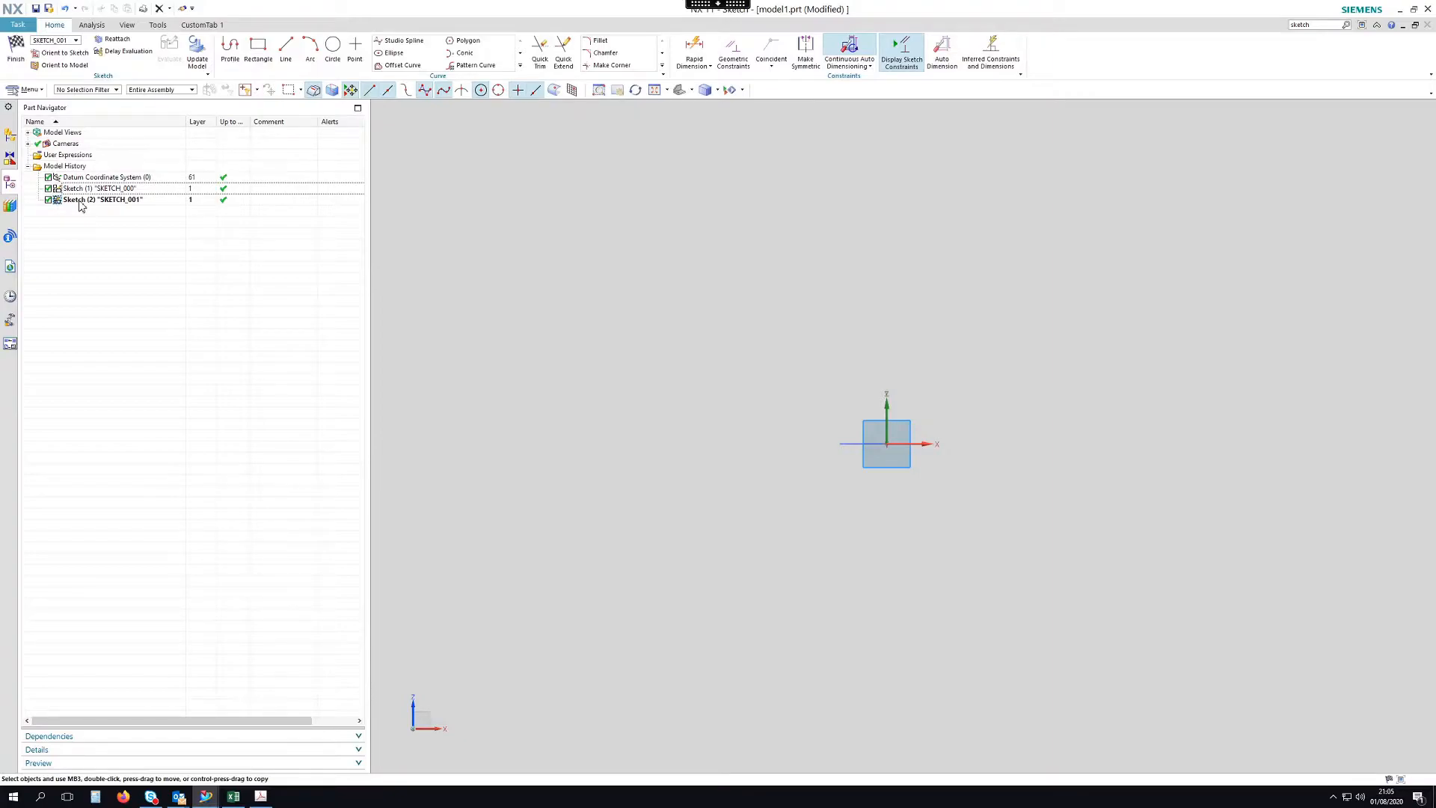
# Finish the empty sketch and delete SKETCH_001 from the model history.
pyautogui.click(15, 47)
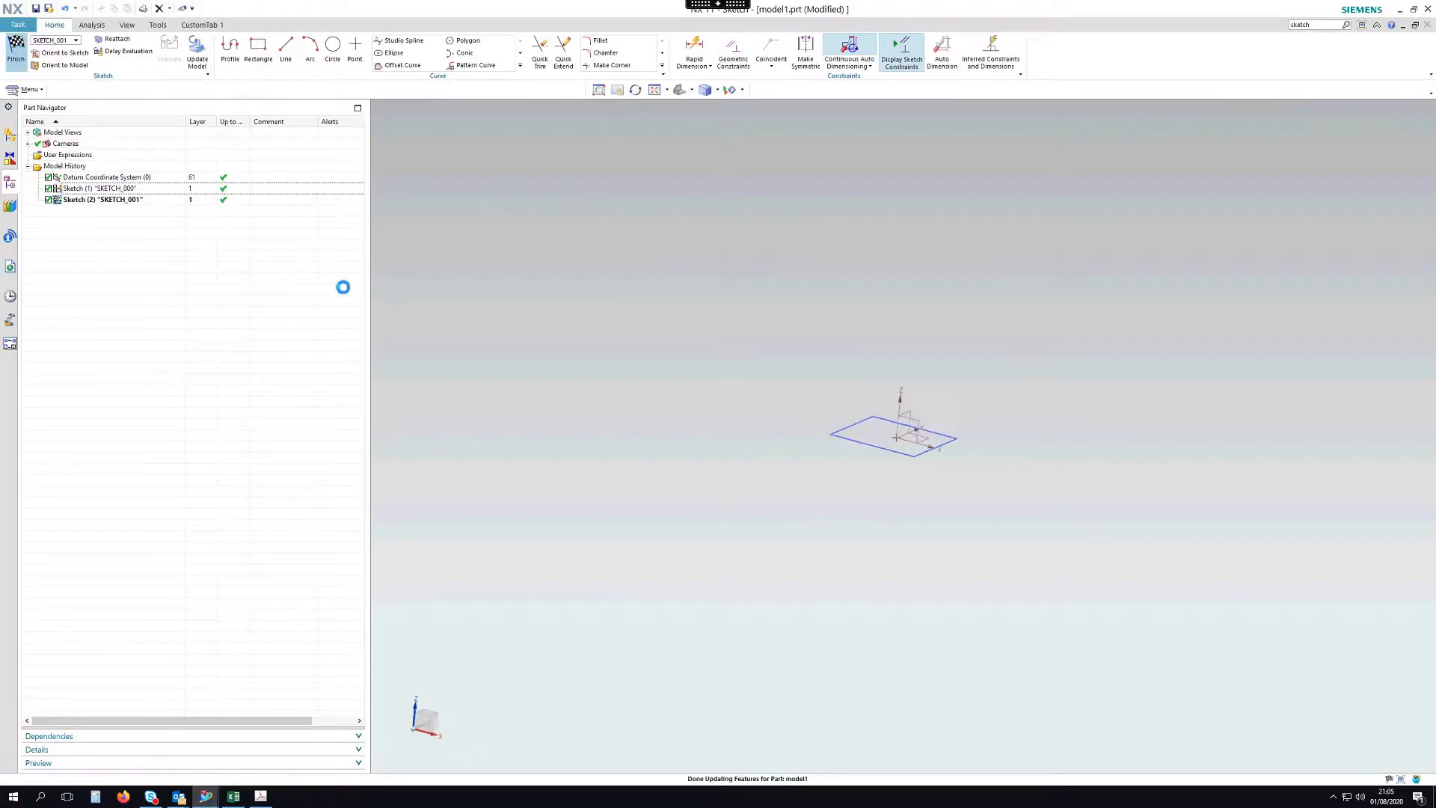
pyautogui.click(86, 200)
pyautogui.rightClick(109, 200)
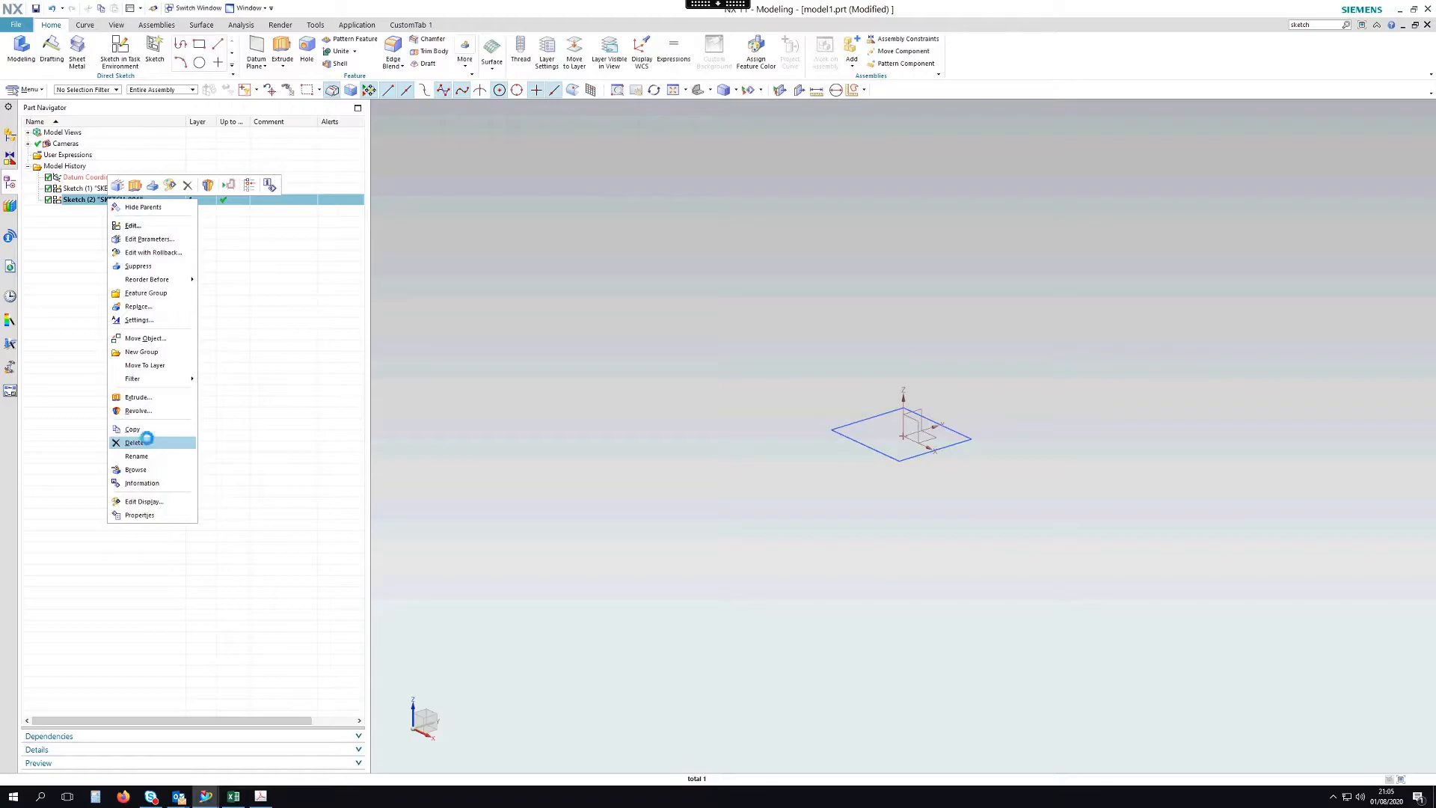
pyautogui.click(135, 442)
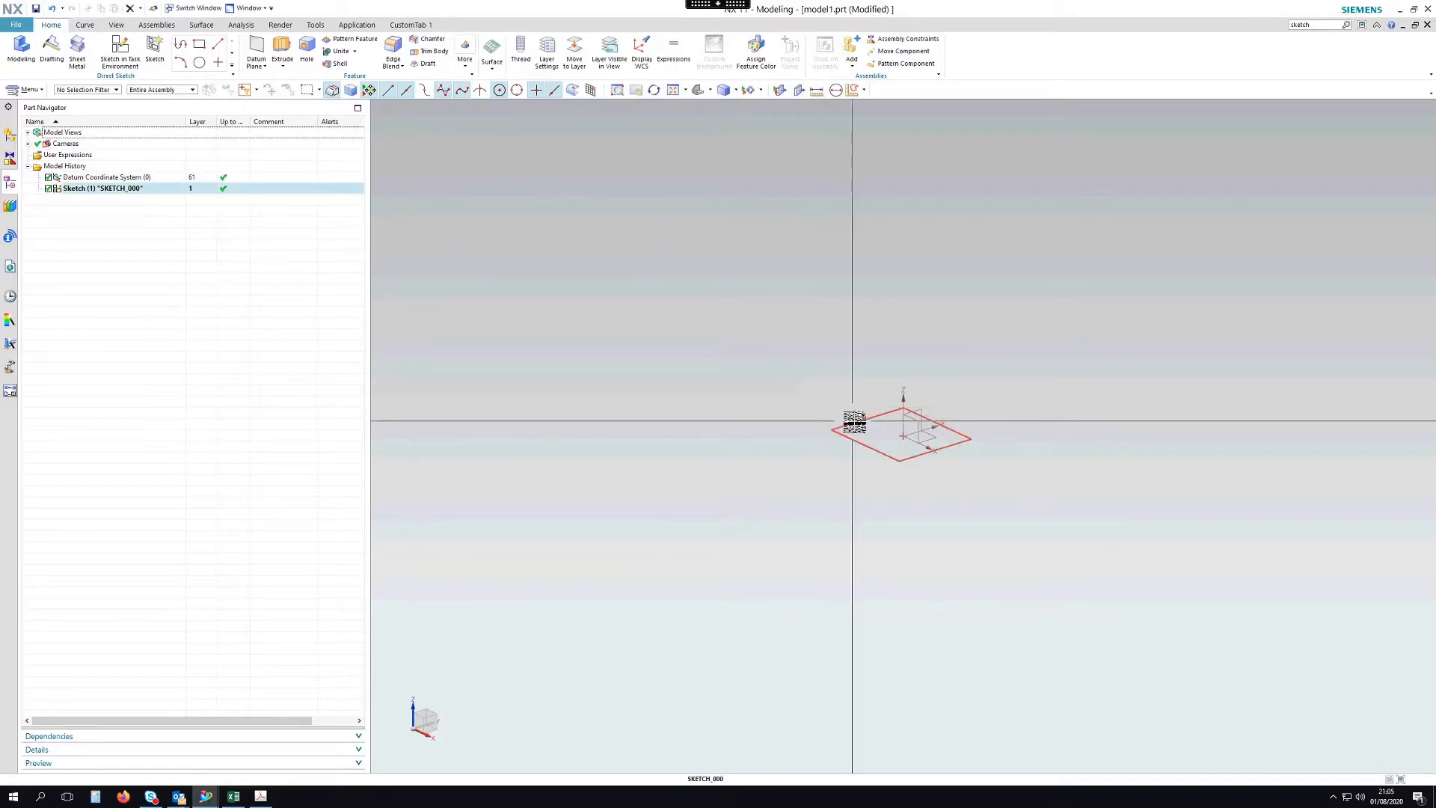
# Reopen the rectangle sketch SKETCH_000 with Edit with Rollback.
pyautogui.click(131, 190)
pyautogui.click(120, 246)
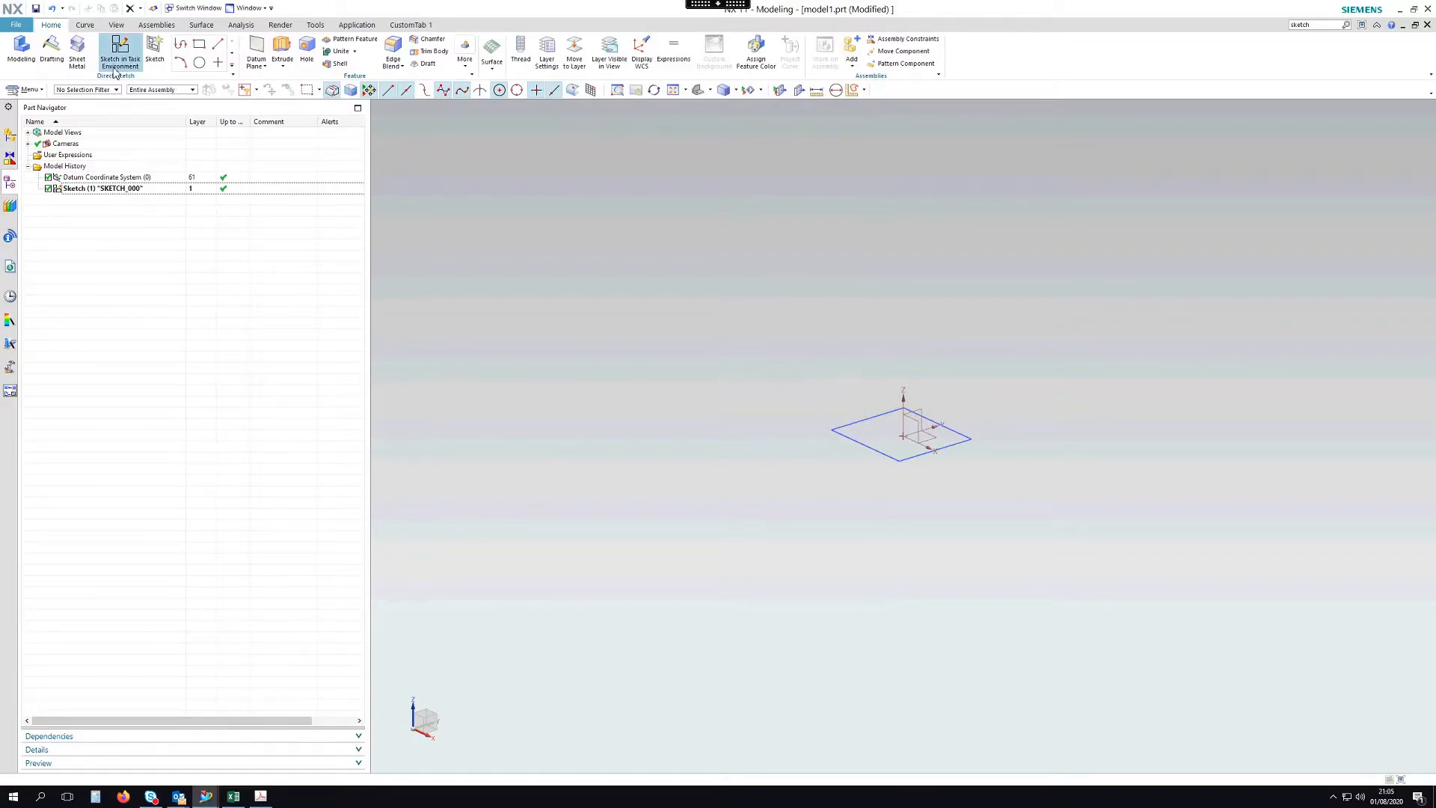
pyautogui.click(93, 193)
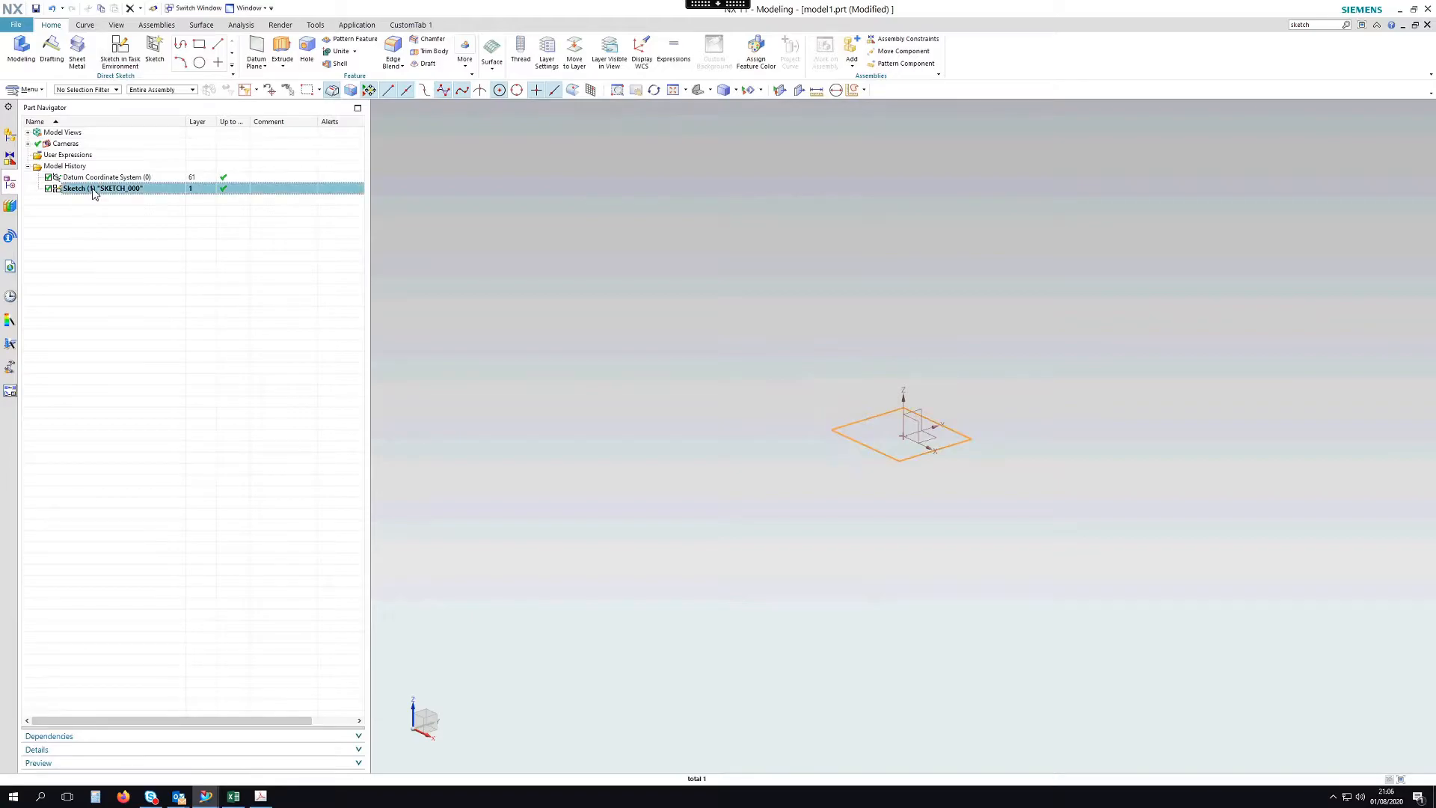
pyautogui.rightClick(99, 192)
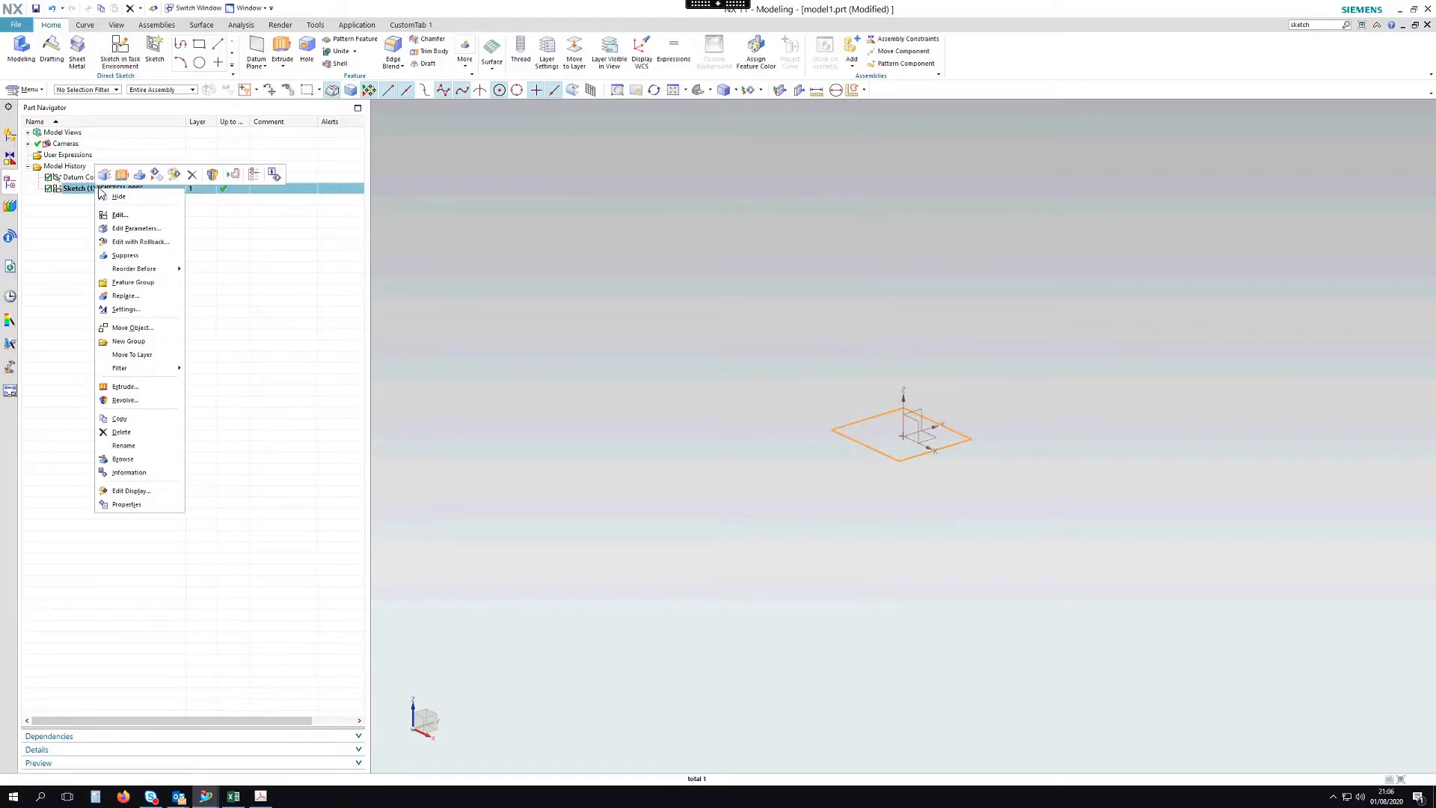
pyautogui.click(141, 242)
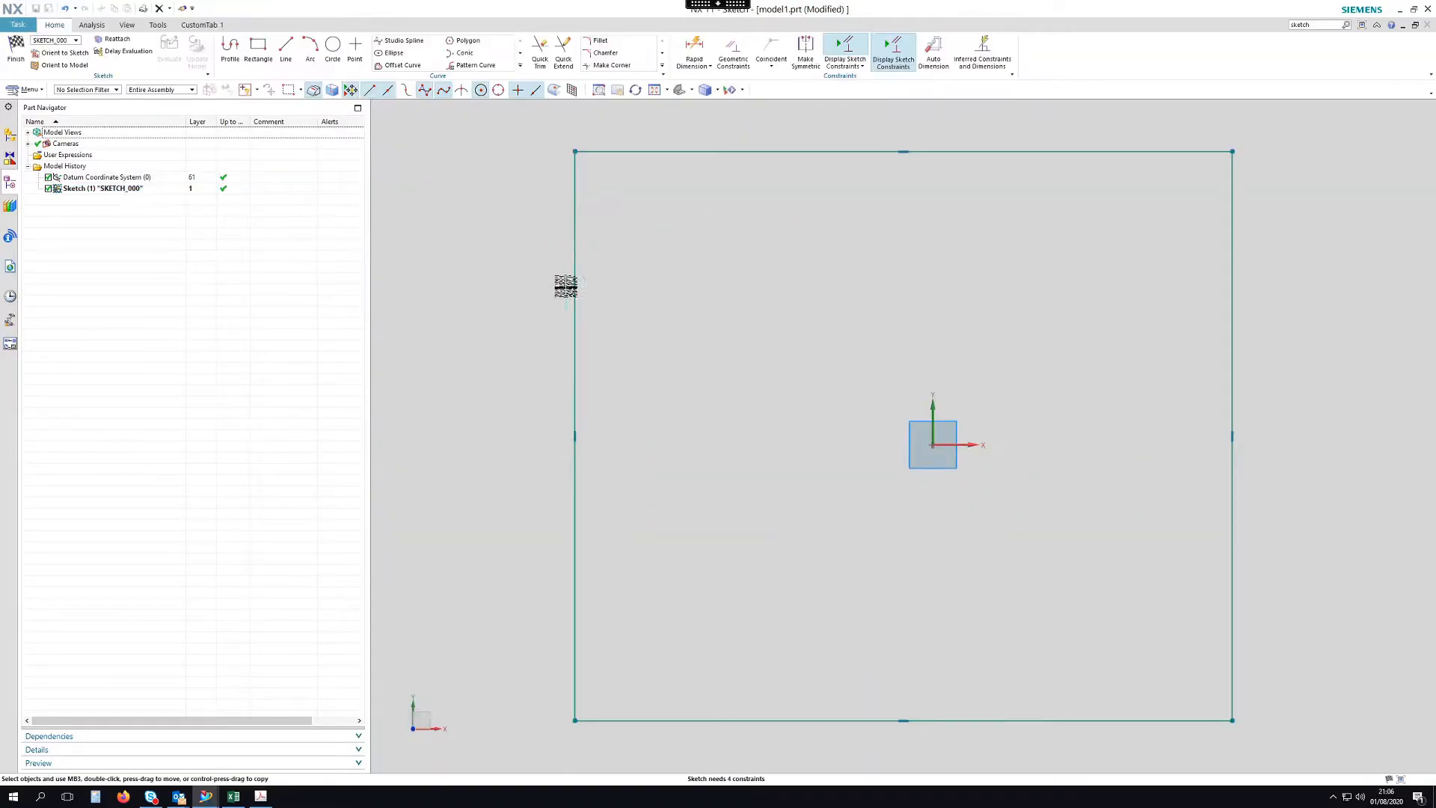
# Add an inferred Rapid Dimension above the rectangle's top edge and set it to 38 mm.
pyautogui.scroll(-1, 729, 402)
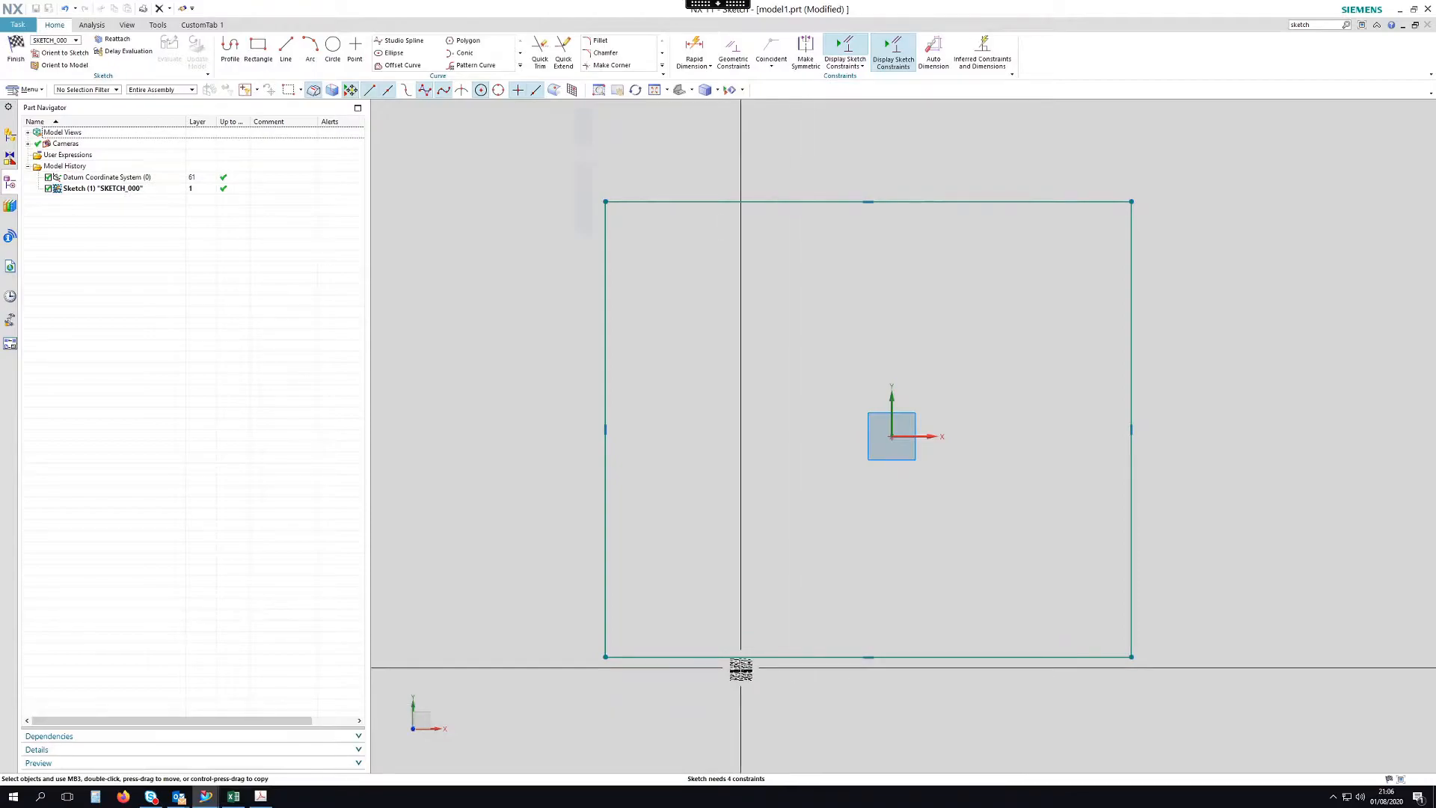
pyautogui.click(693, 52)
pyautogui.click(435, 280)
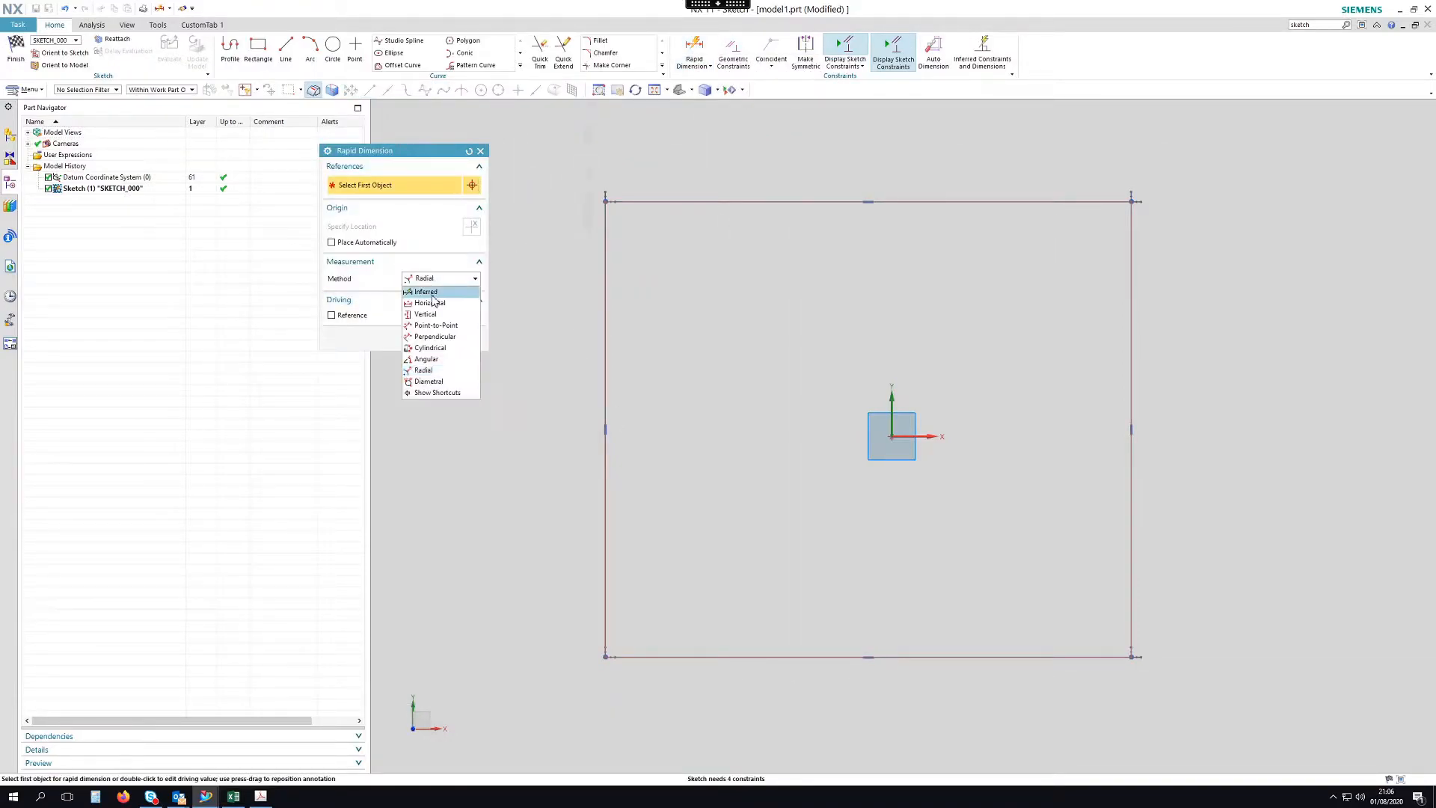
pyautogui.click(428, 292)
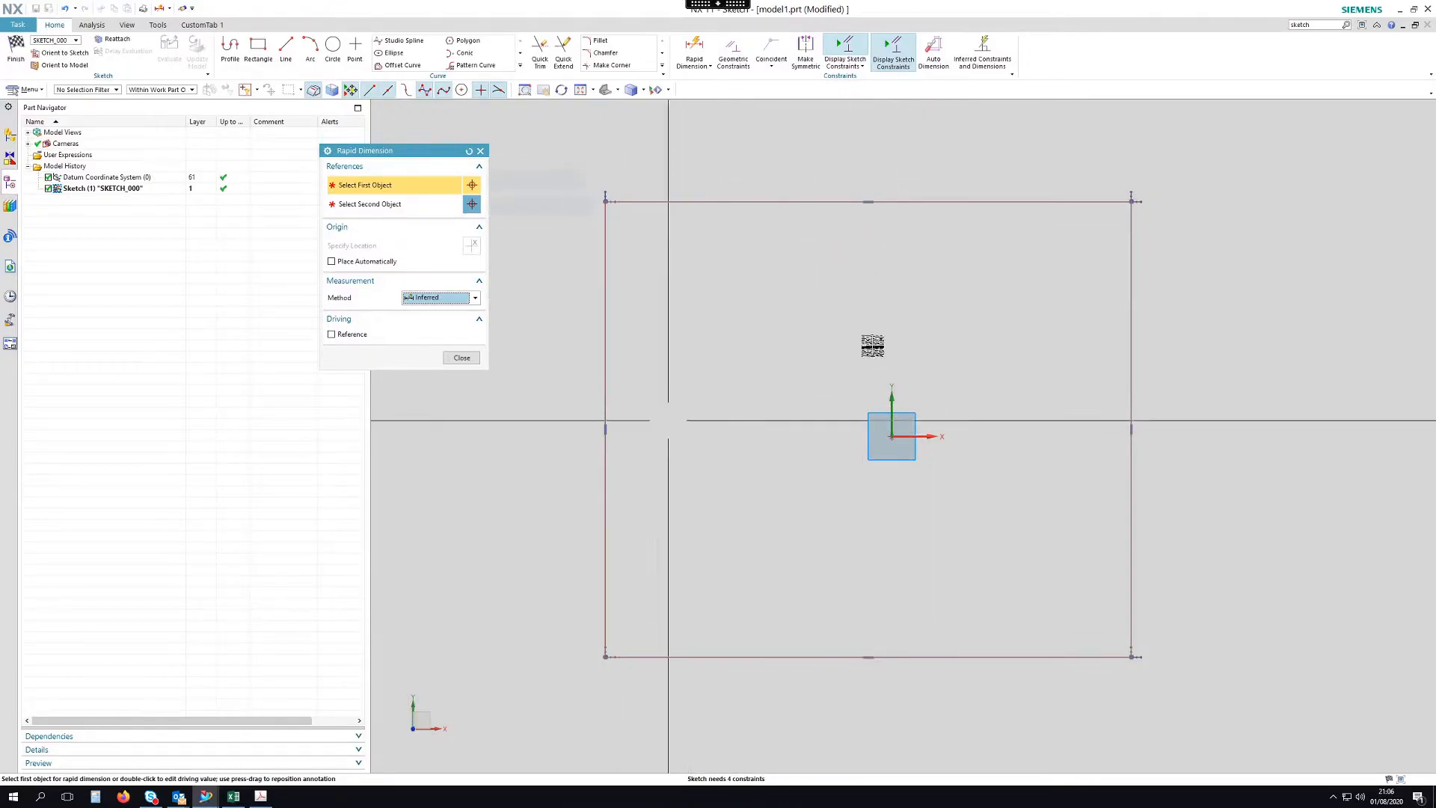
pyautogui.click(920, 202)
pyautogui.click(887, 137)
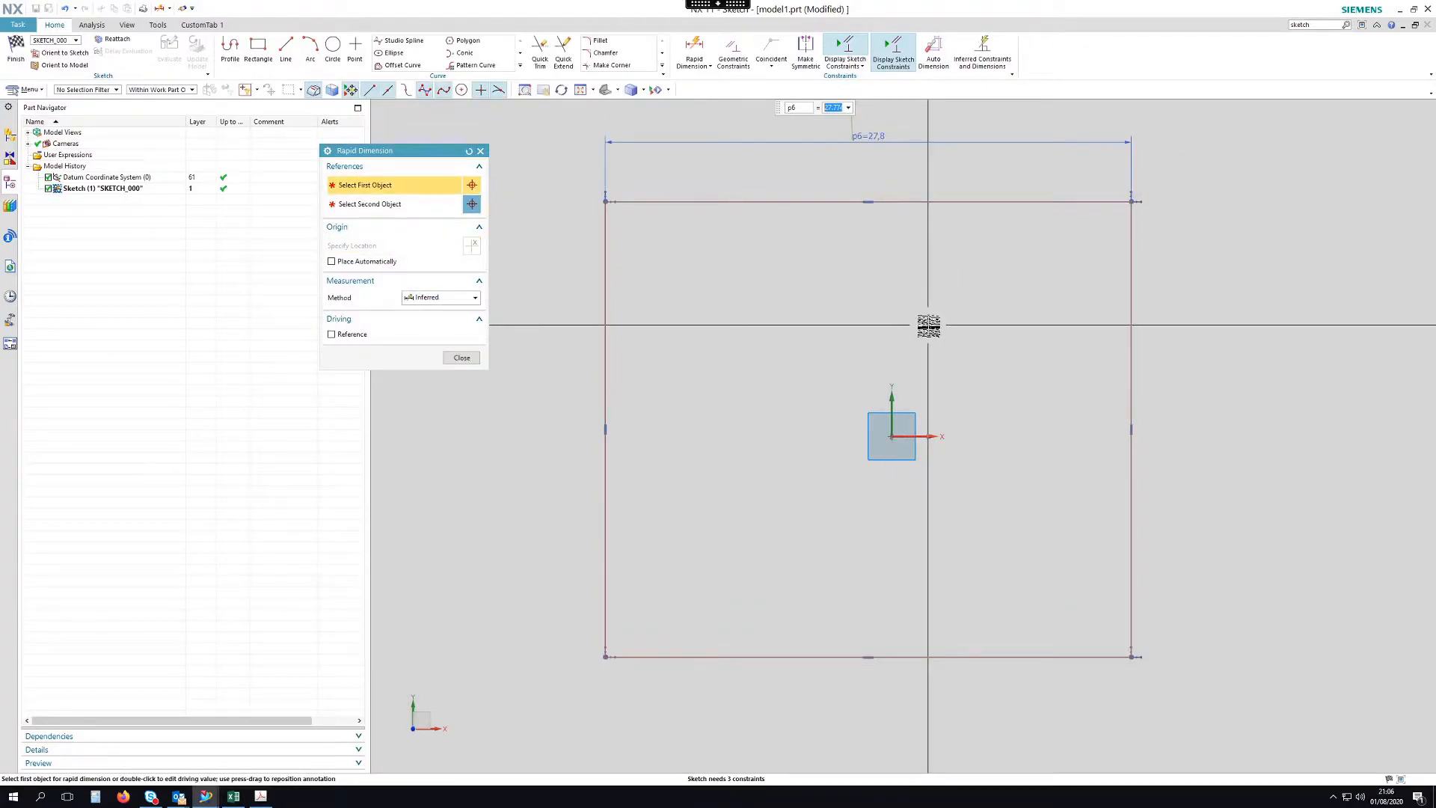
pyautogui.write('38')
pyautogui.press('Return')
# Dimension the rectangle's left edge vertically and set its length equal to the width dimension with the expression p6.
pyautogui.scroll(-3, 998, 396)
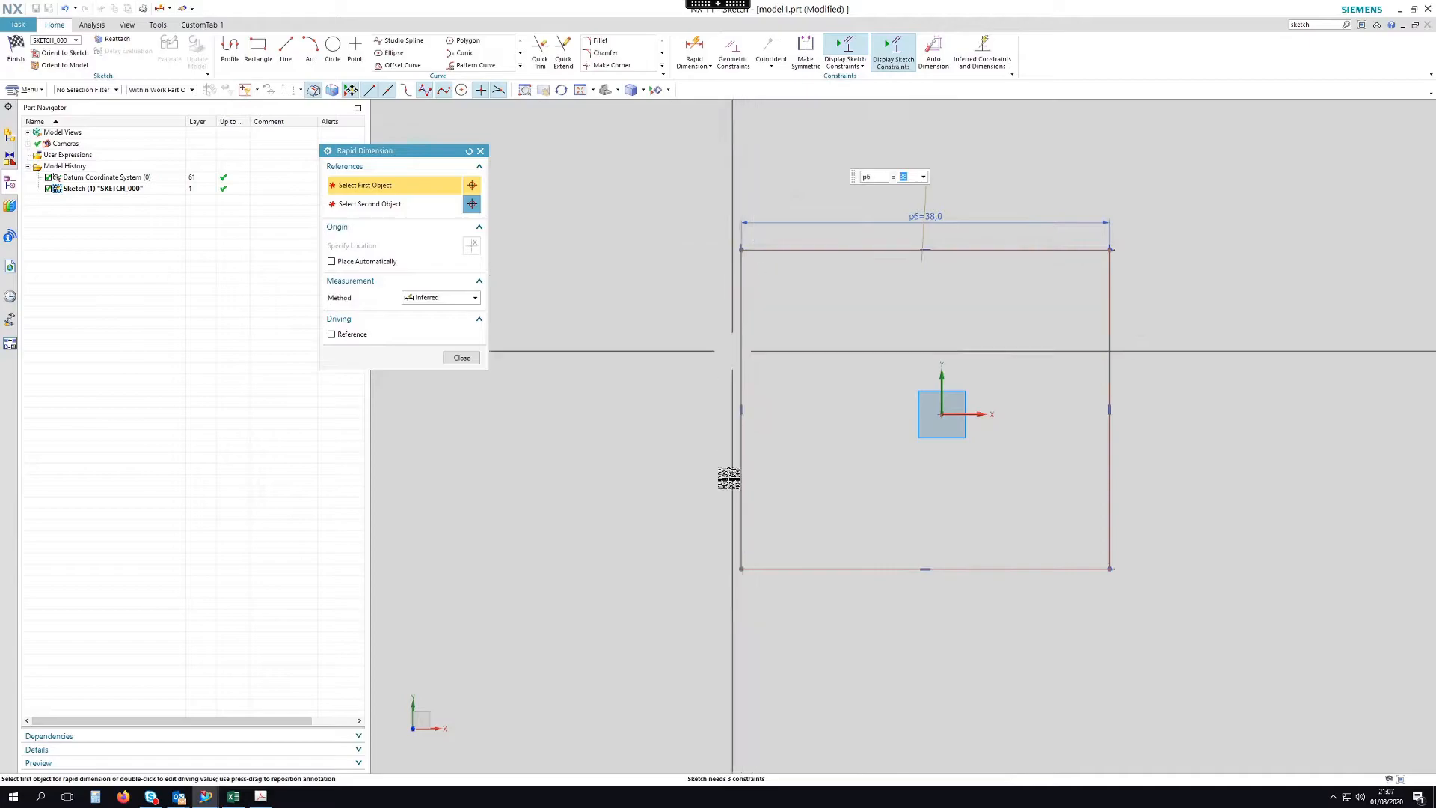
pyautogui.click(739, 337)
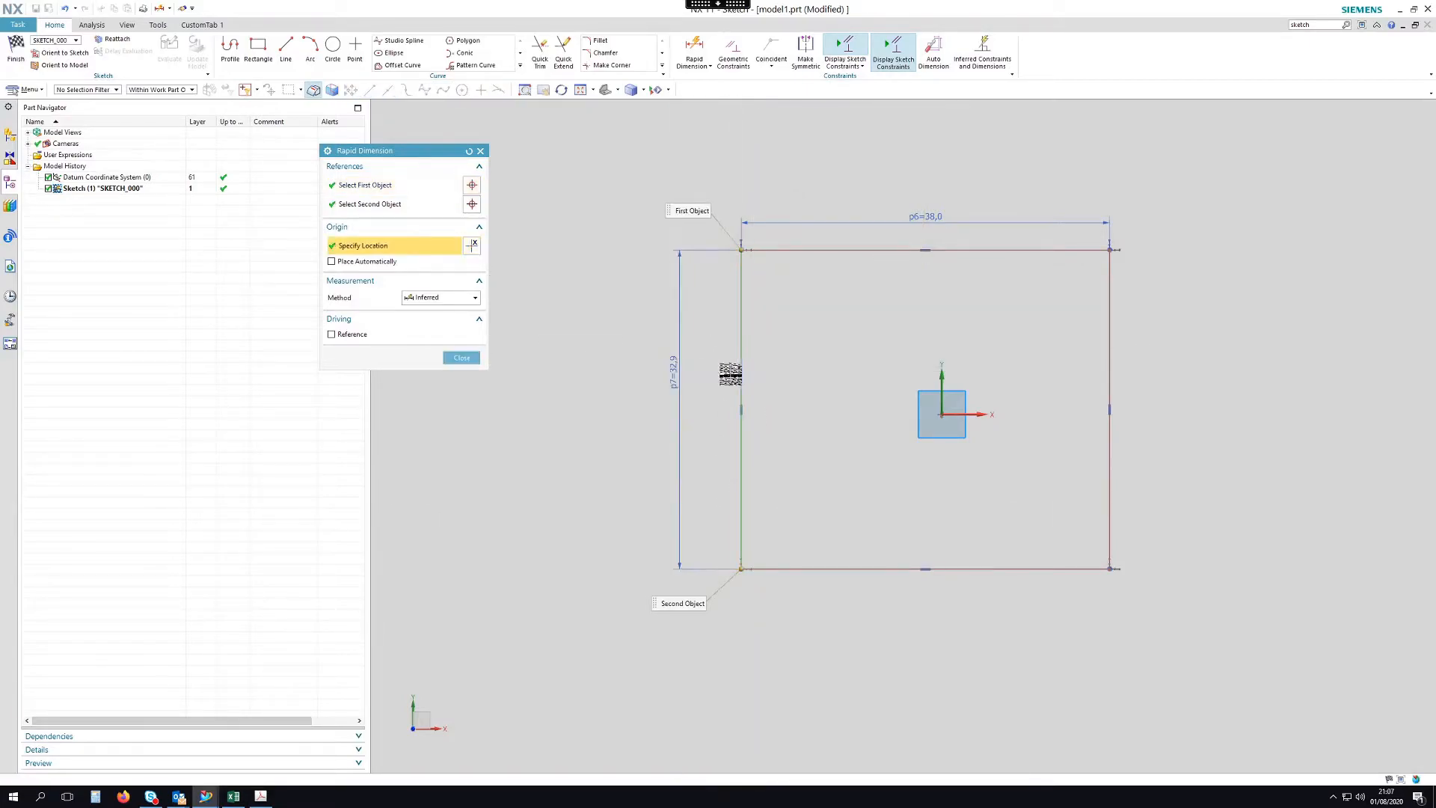
pyautogui.click(679, 380)
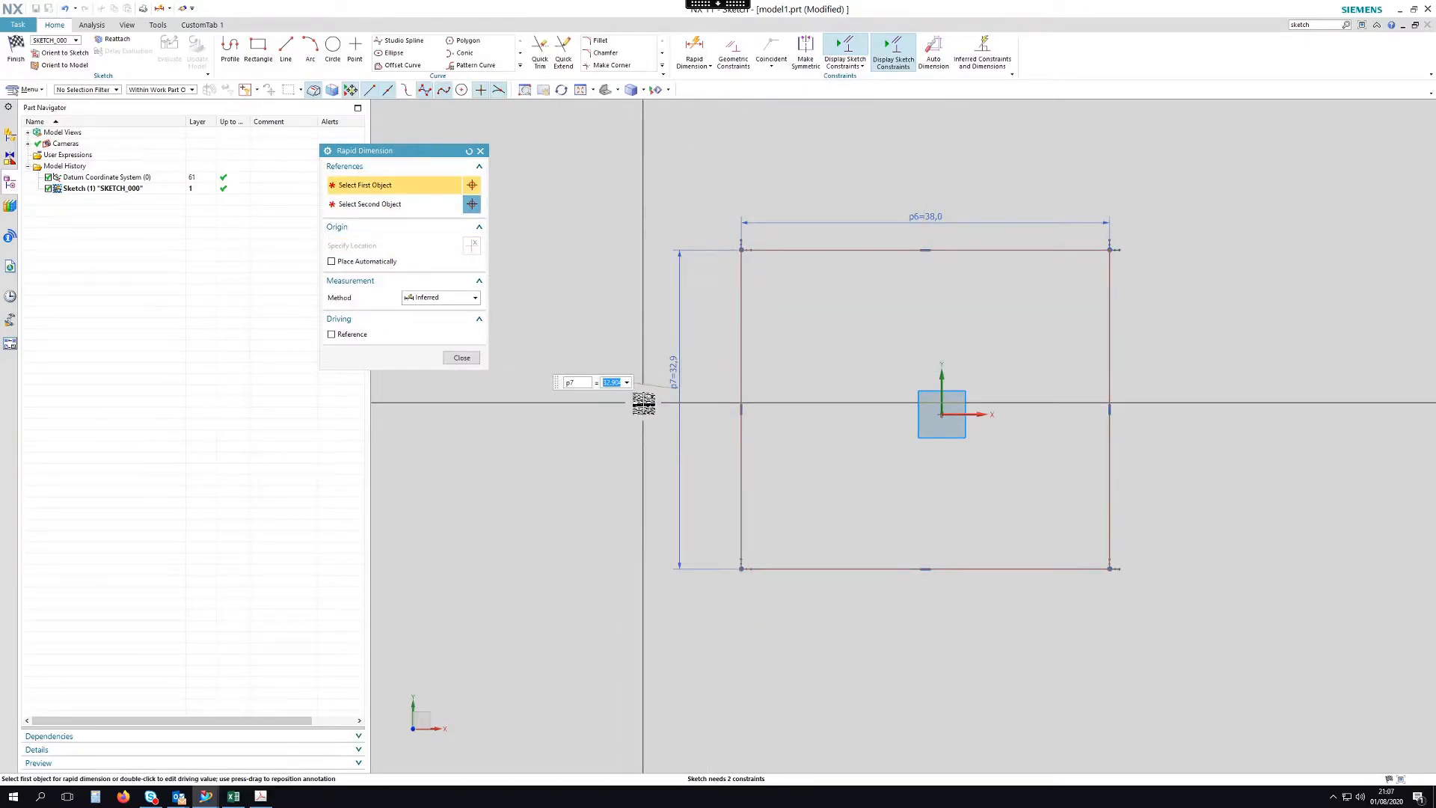
pyautogui.write('p6')
pyautogui.press('Return')
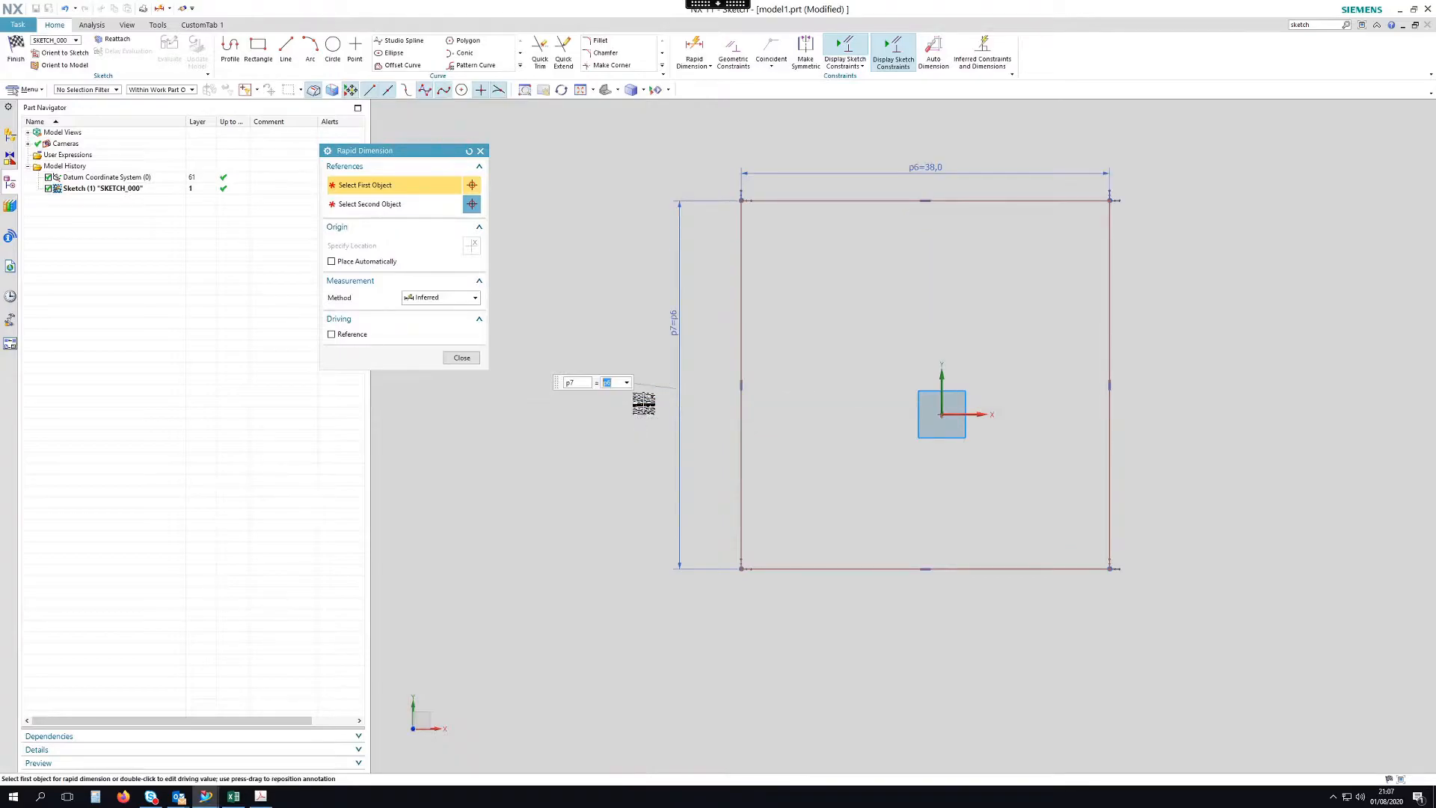
pyautogui.middleClick(877, 325)
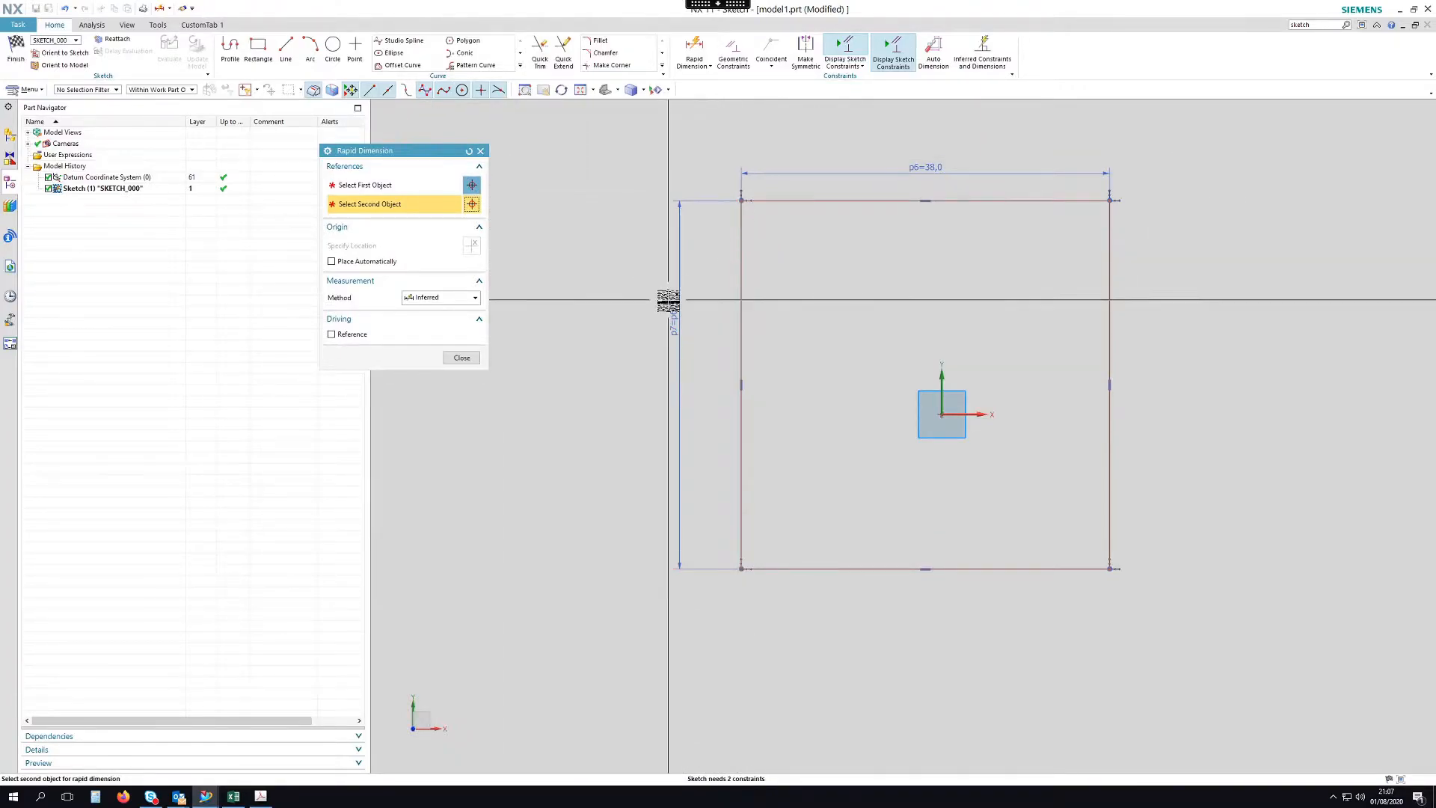
# Dimension the horizontal distance from the rectangle's upper-left corner to the vertical datum axis and set it to p6/2.
pyautogui.click(469, 152)
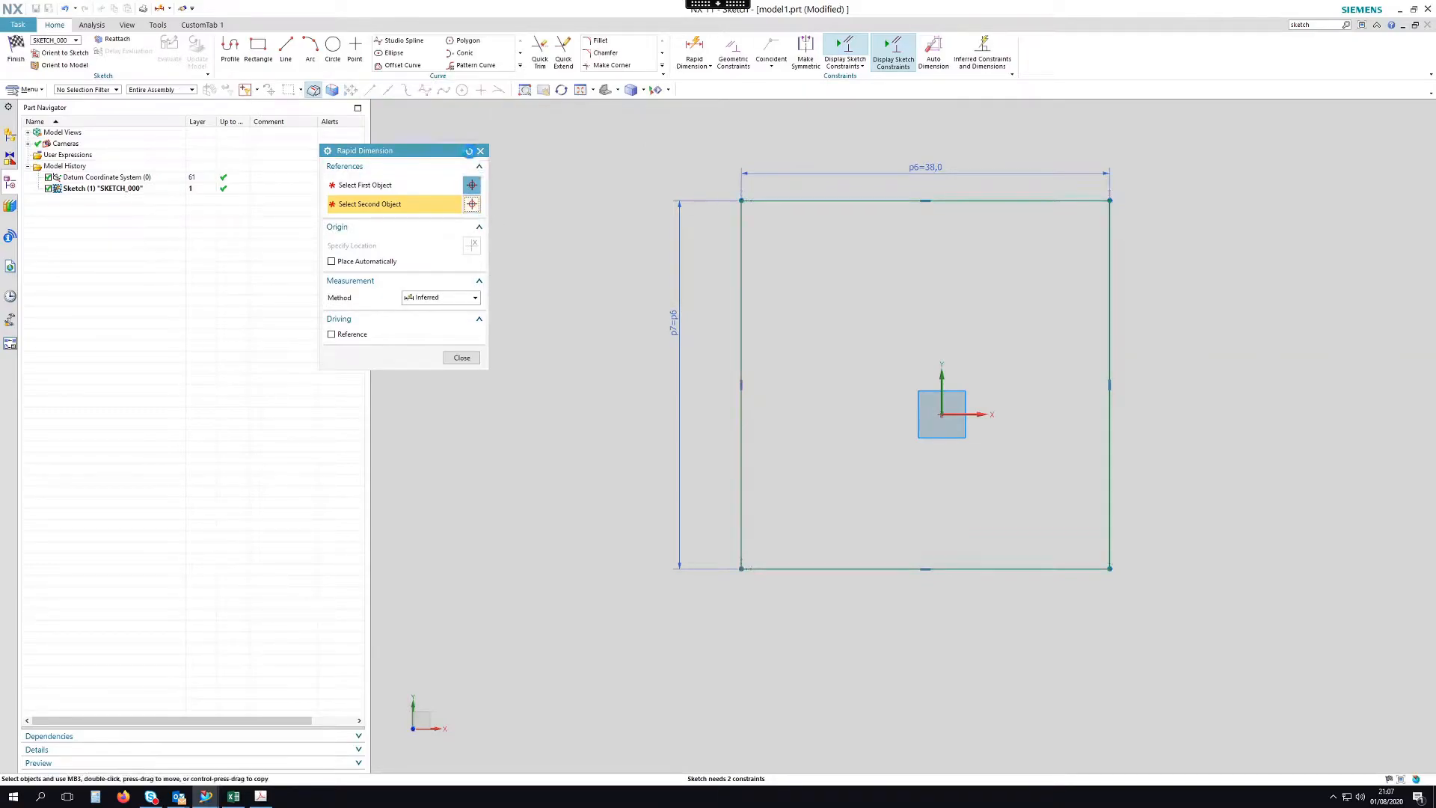
pyautogui.click(741, 202)
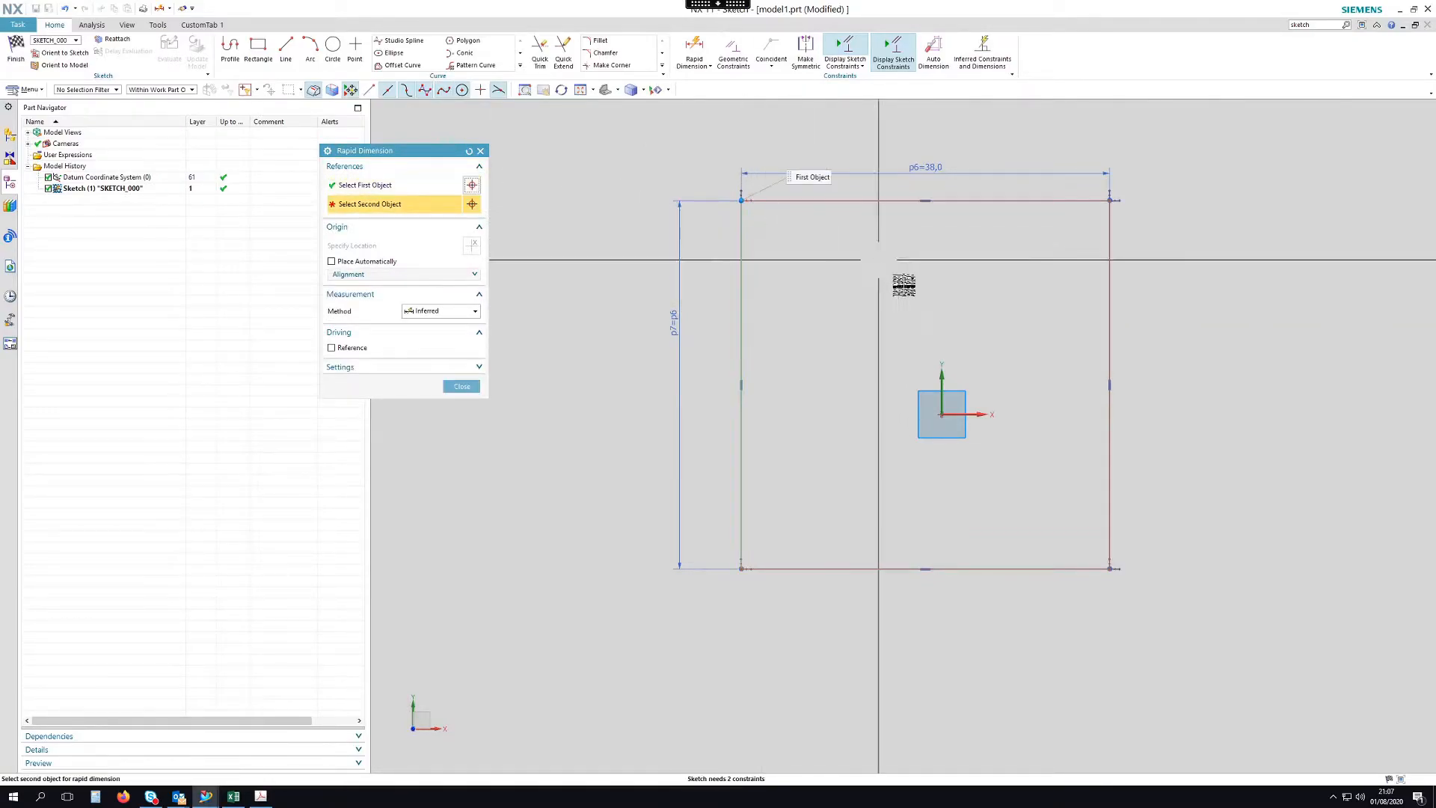
pyautogui.click(940, 378)
pyautogui.click(839, 186)
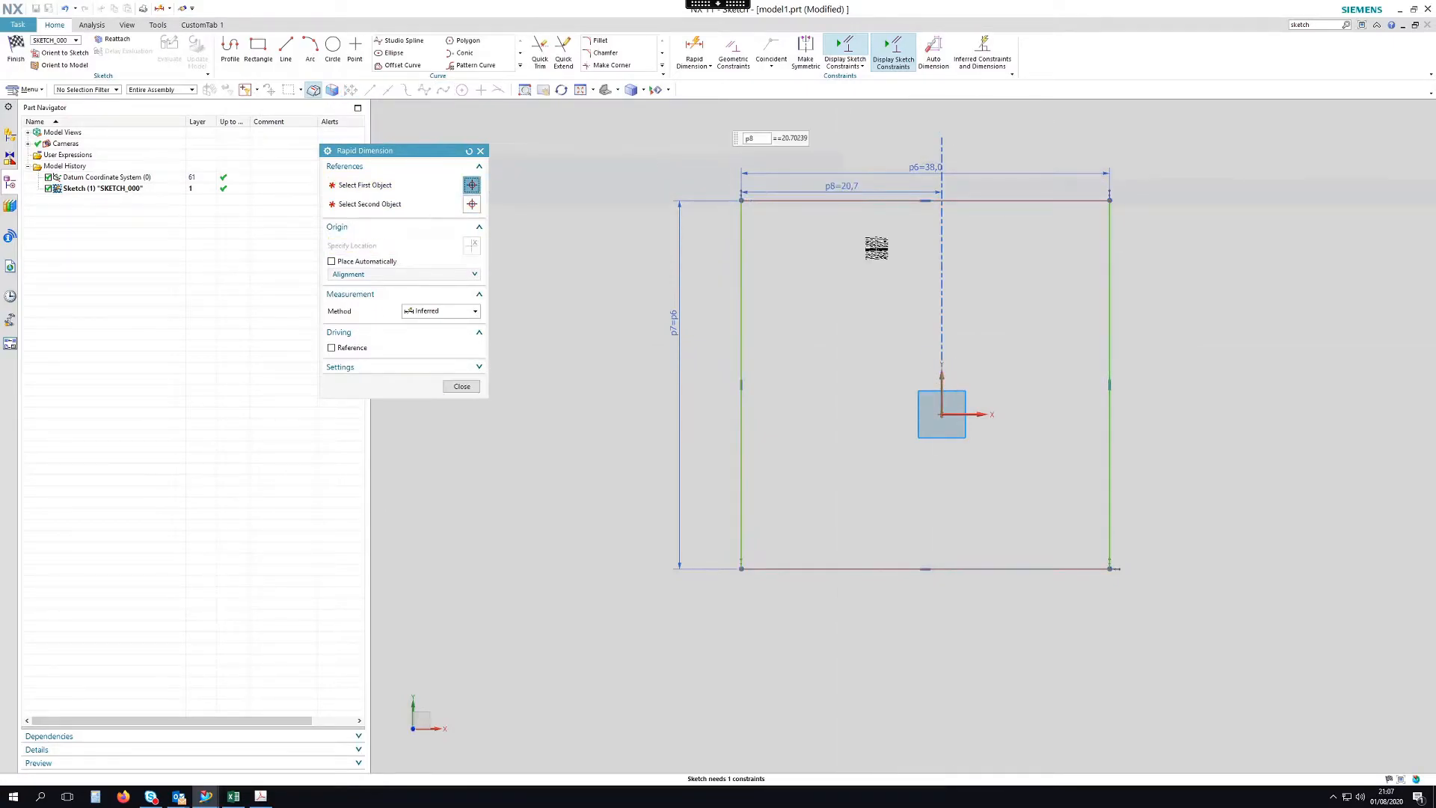
pyautogui.write('p')
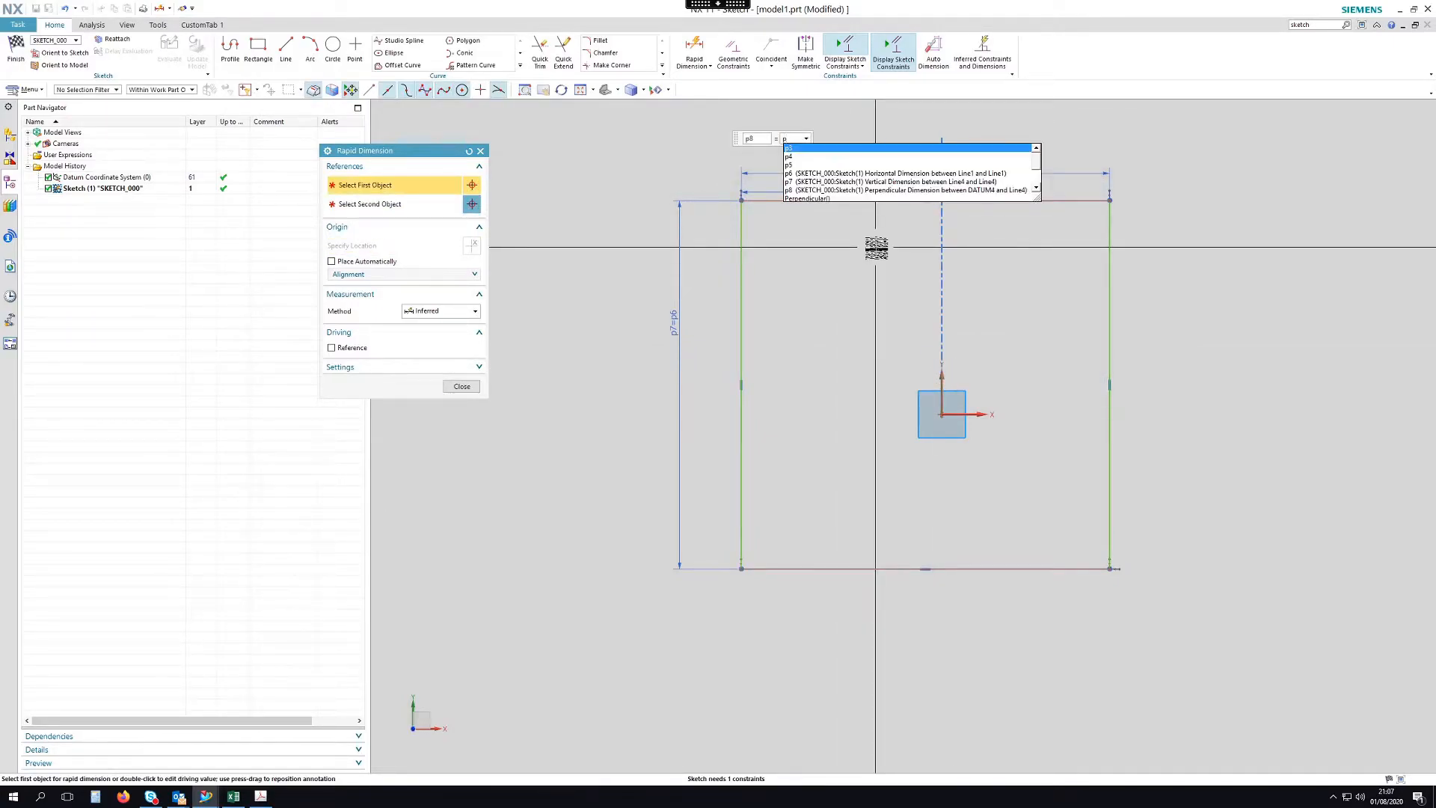
pyautogui.write('6/2')
pyautogui.press('Return')
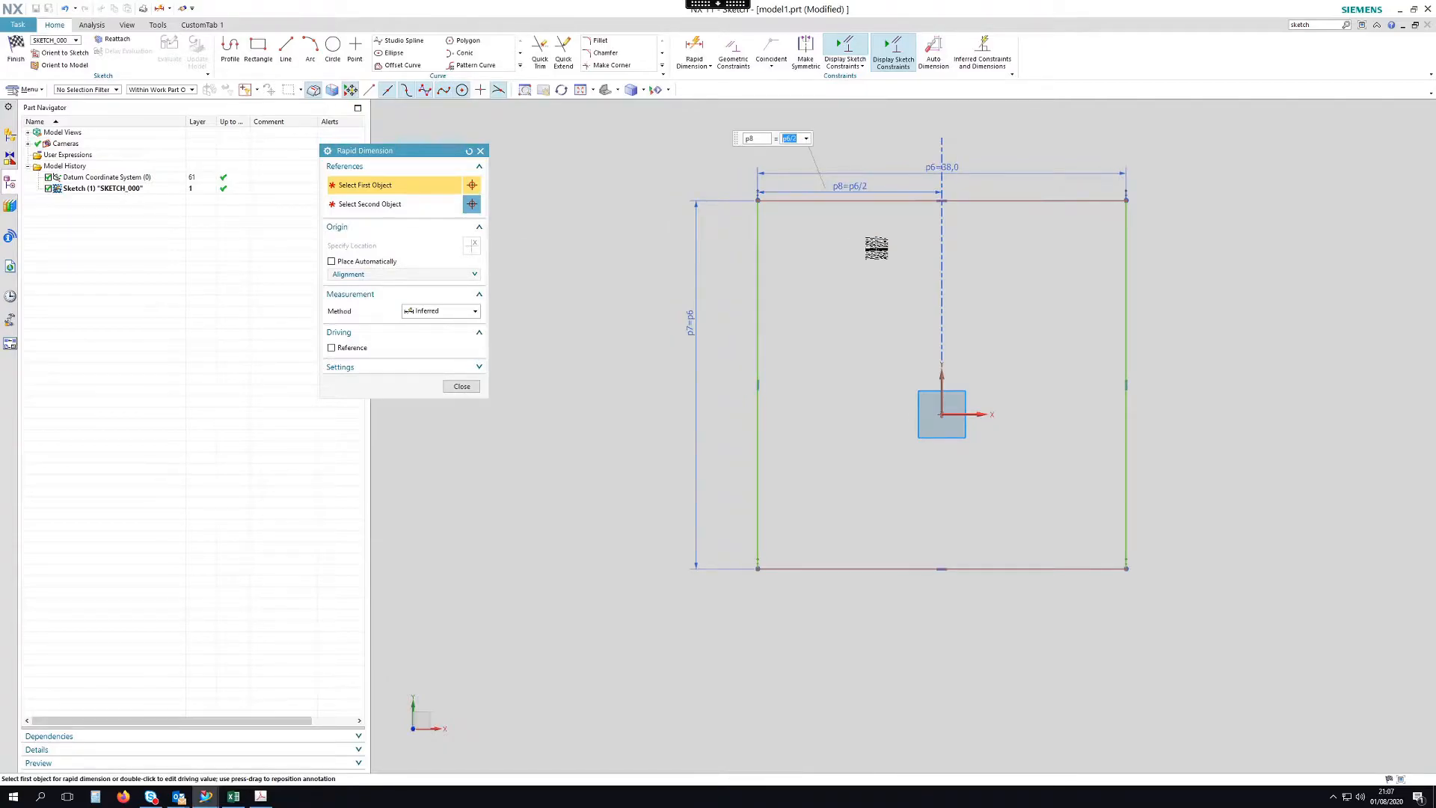
# Dimension the vertical distance from the horizontal datum axis to the rectangle's lower-left corner, set it to p7/2, and finish dimensioning.
pyautogui.click(980, 415)
pyautogui.click(751, 566)
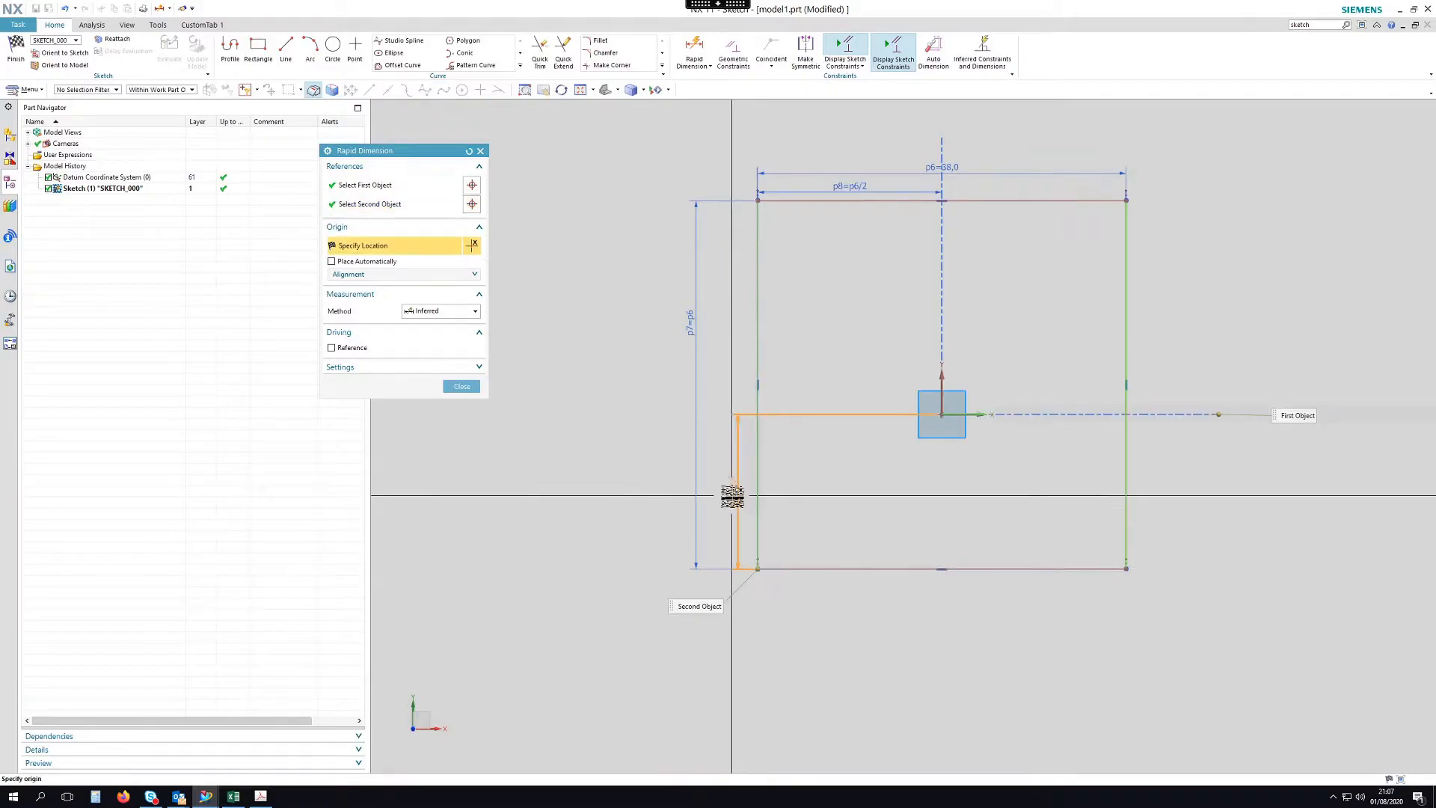
pyautogui.click(730, 473)
pyautogui.write('p')
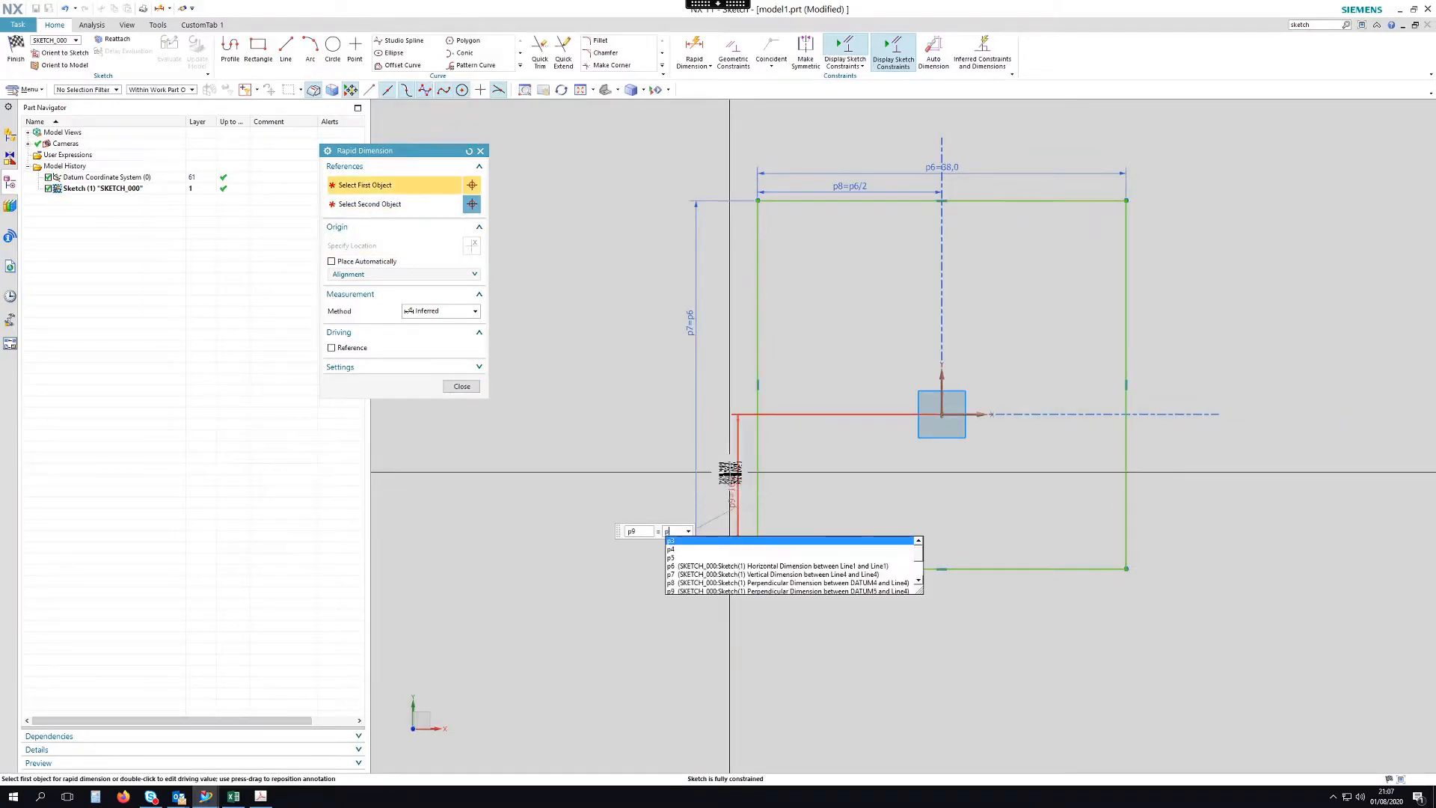
pyautogui.write('7/2')
pyautogui.press('Return')
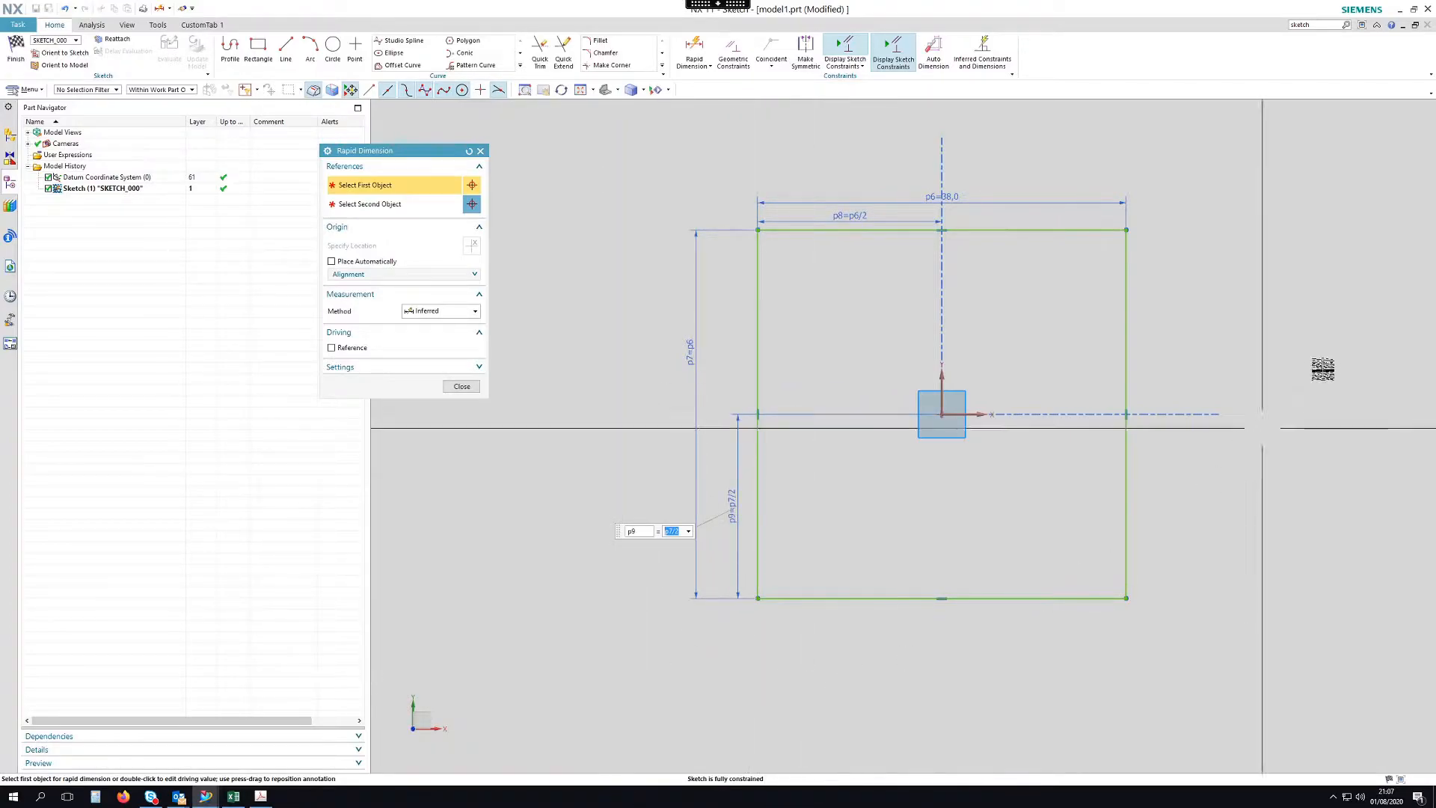
pyautogui.middleClick(1237, 279)
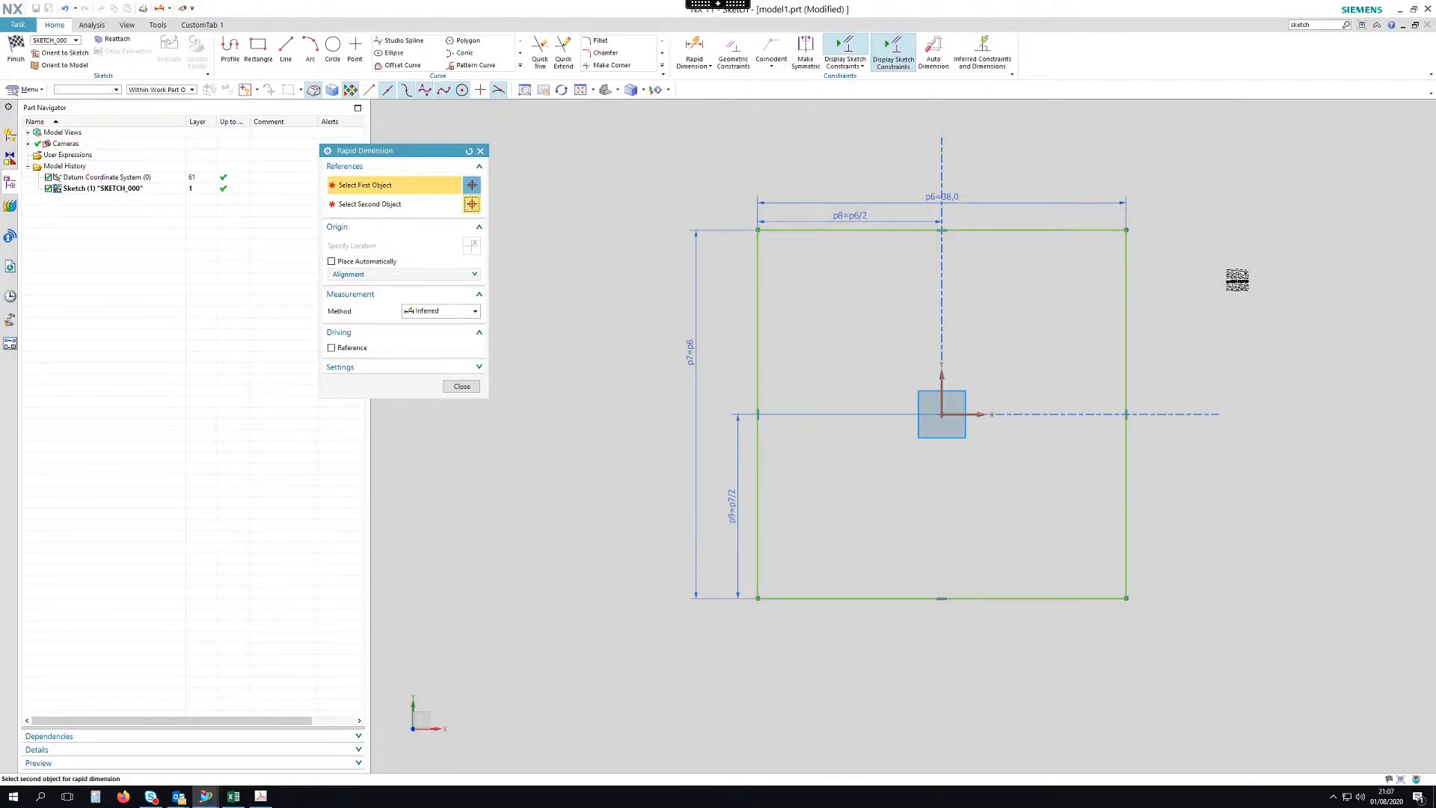
pyautogui.click(461, 386)
# Move the two vertical and two horizontal dimensions farther outward from the rectangle.
pyautogui.moveTo(694, 356); pyautogui.dragTo(657, 403)
pyautogui.moveTo(736, 493); pyautogui.dragTo(682, 501)
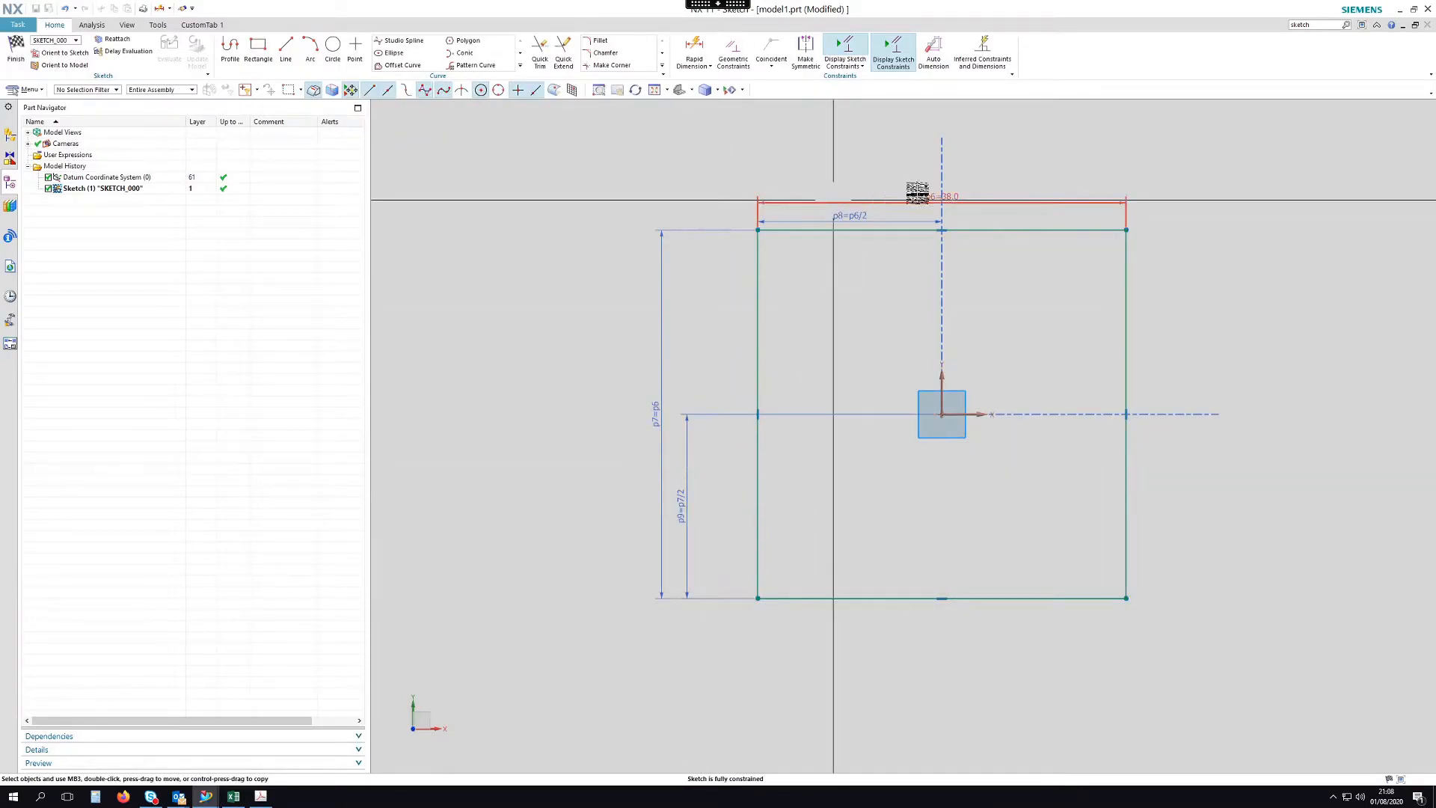
pyautogui.moveTo(952, 197); pyautogui.dragTo(950, 126)
pyautogui.moveTo(859, 212); pyautogui.dragTo(859, 149)
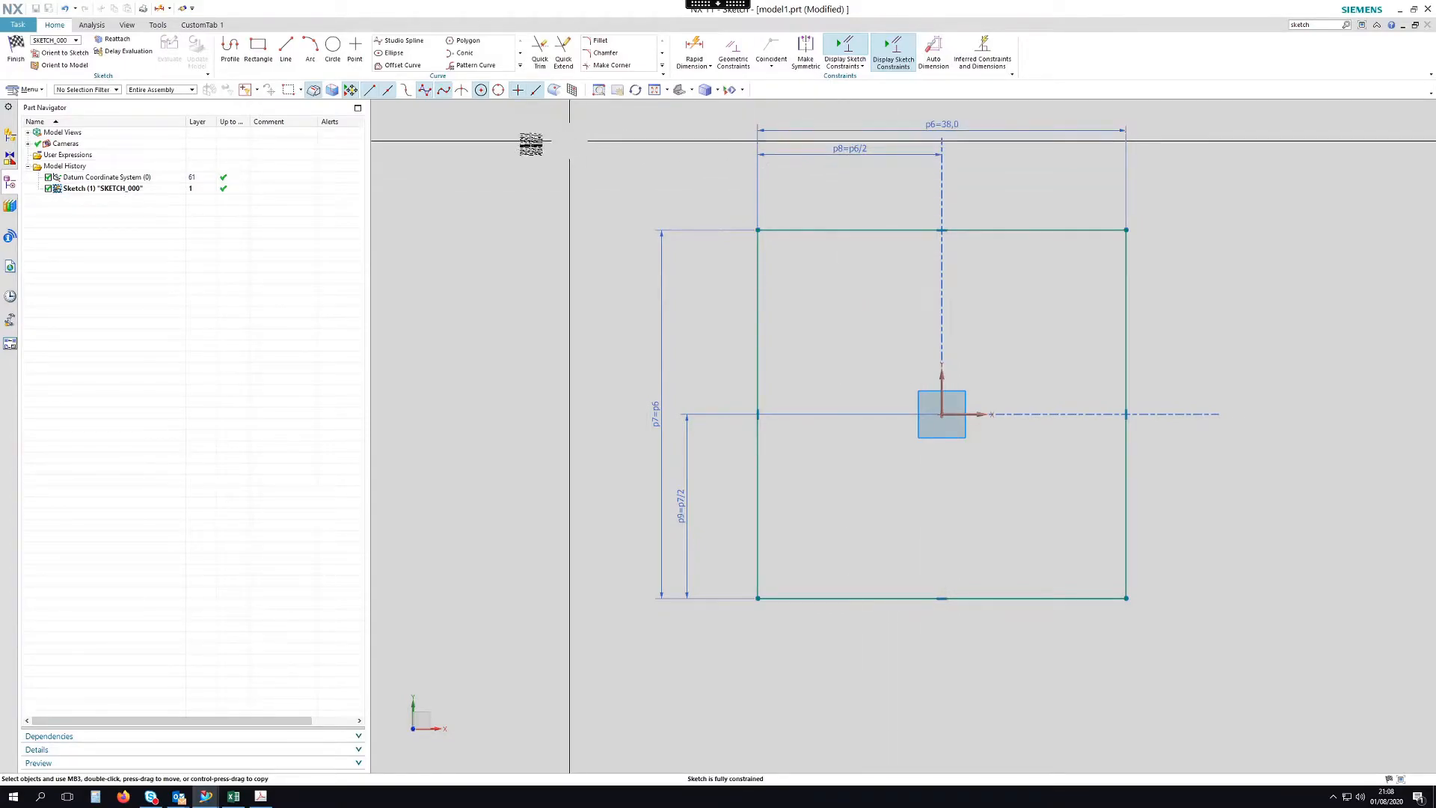
# Draw a V-groove Profile from the rectangle's top edge: slanted line, vertical, horizontal slot bottom, vertical, and slanted line back to the top edge.
pyautogui.click(230, 46)
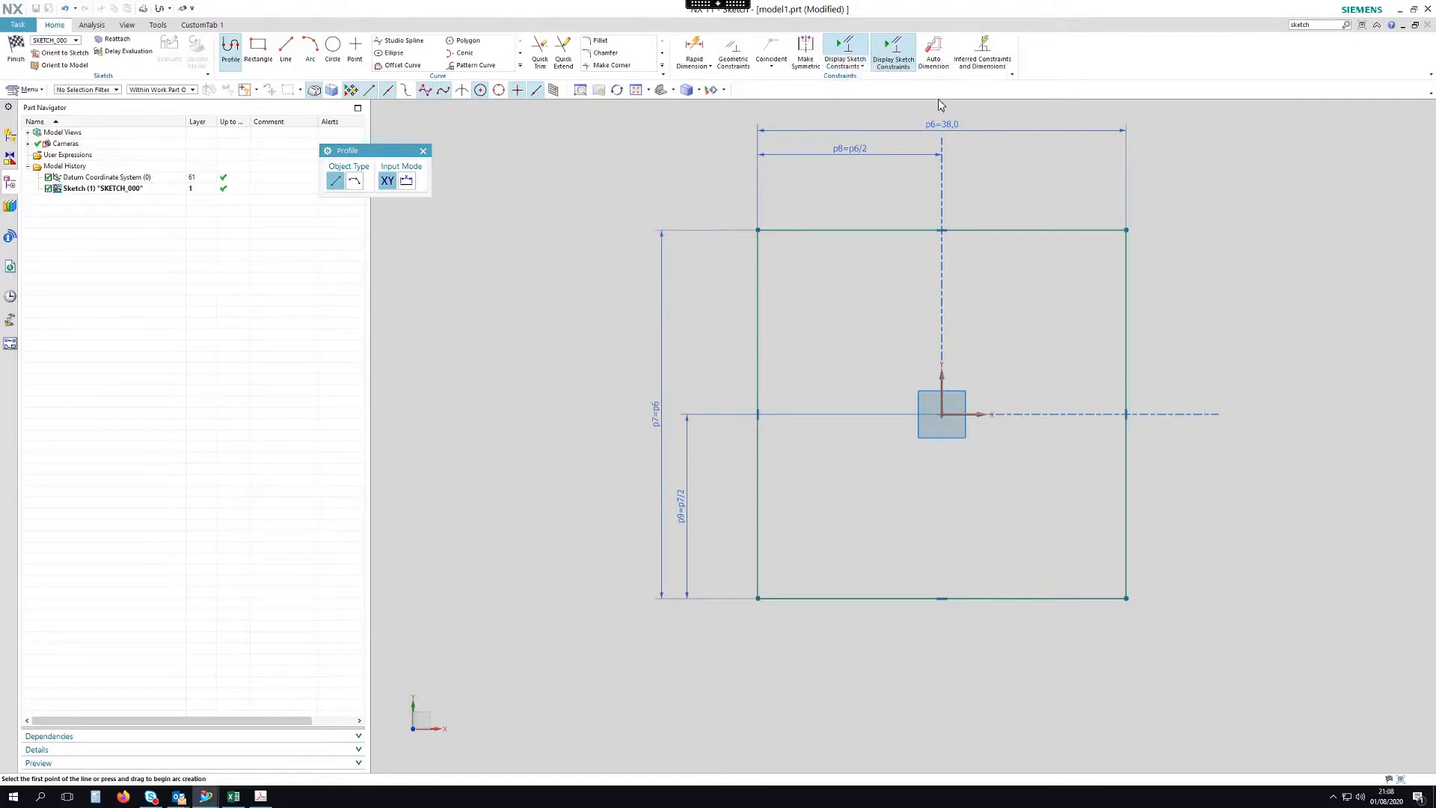
pyautogui.click(863, 67)
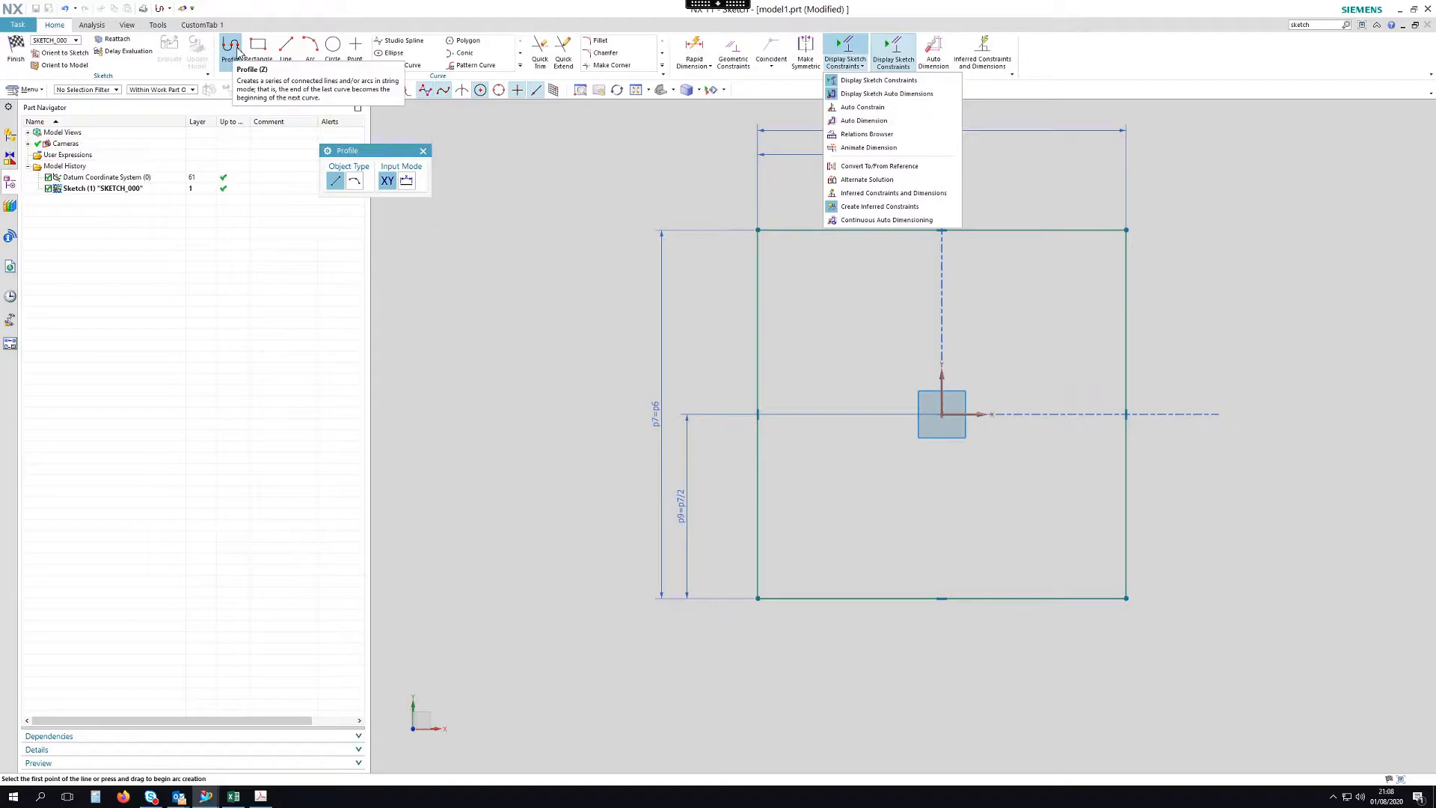
pyautogui.click(634, 133)
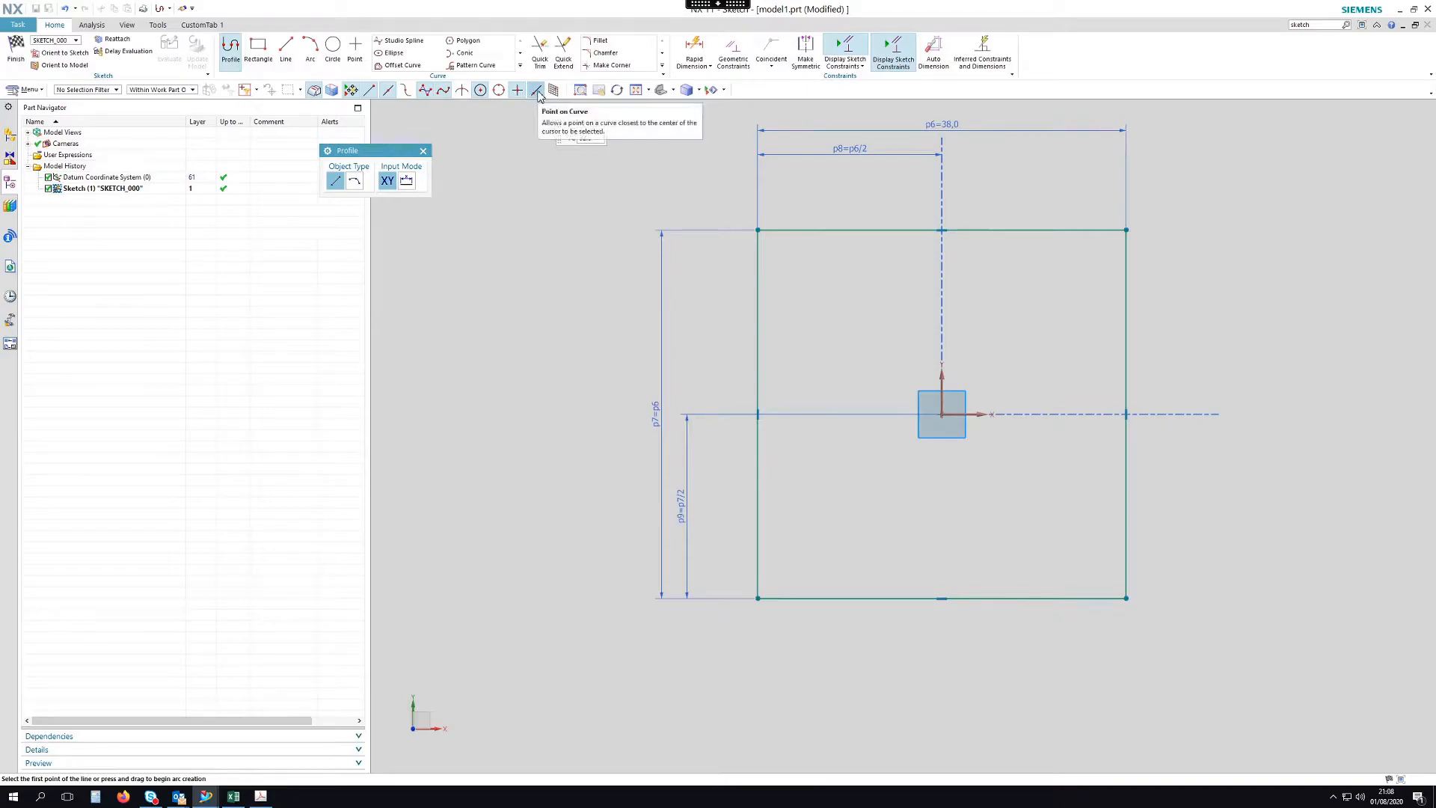
pyautogui.click(793, 230)
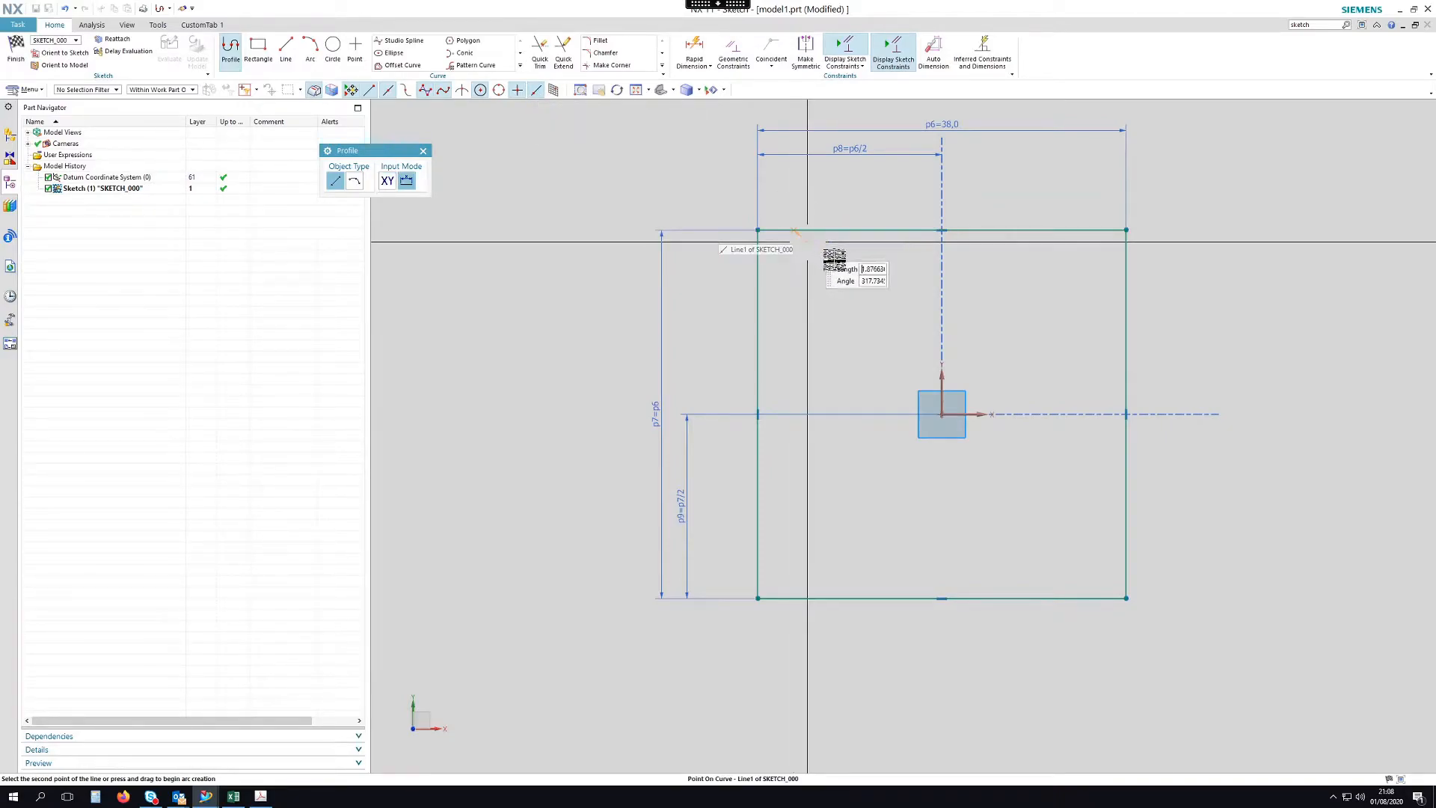
pyautogui.click(910, 307)
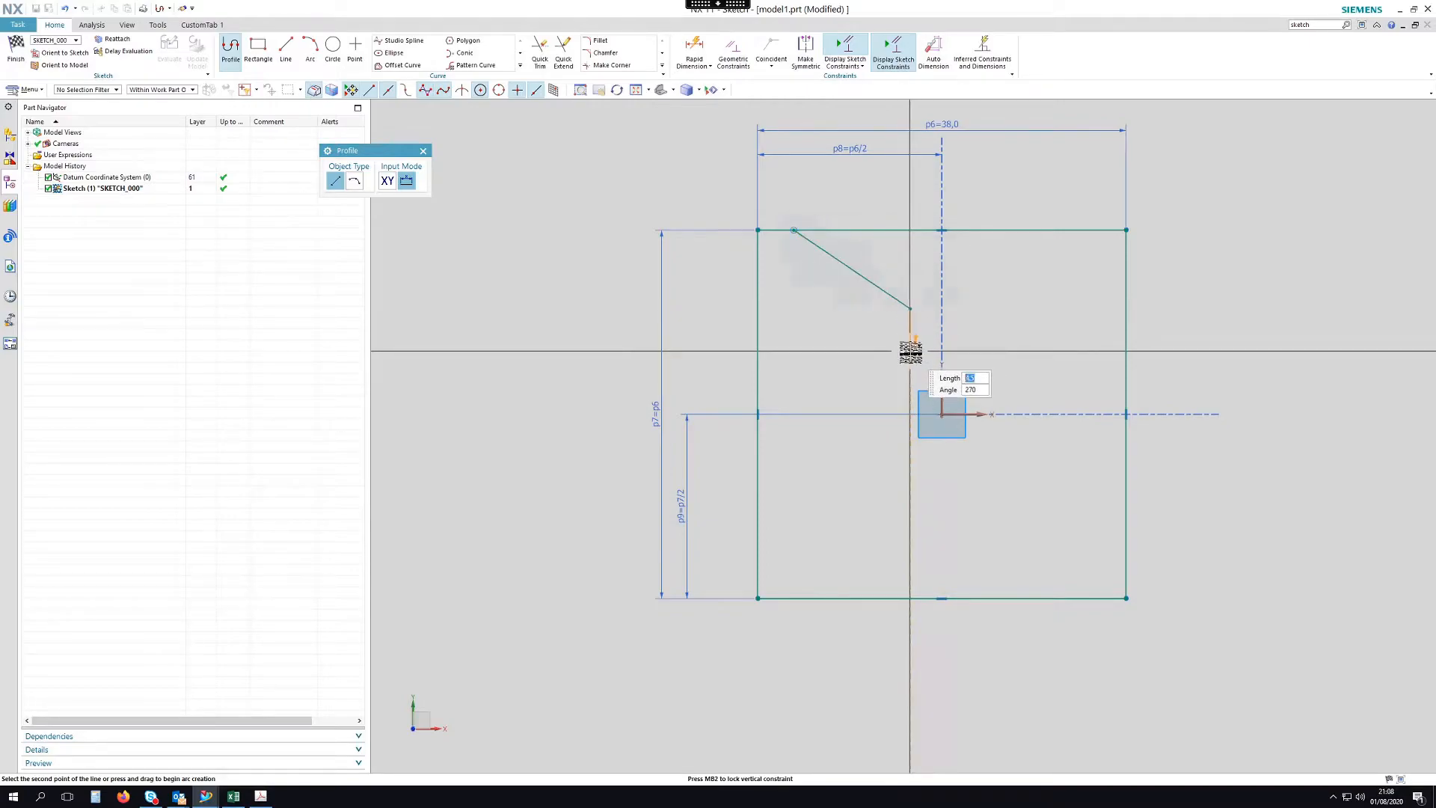
pyautogui.click(910, 351)
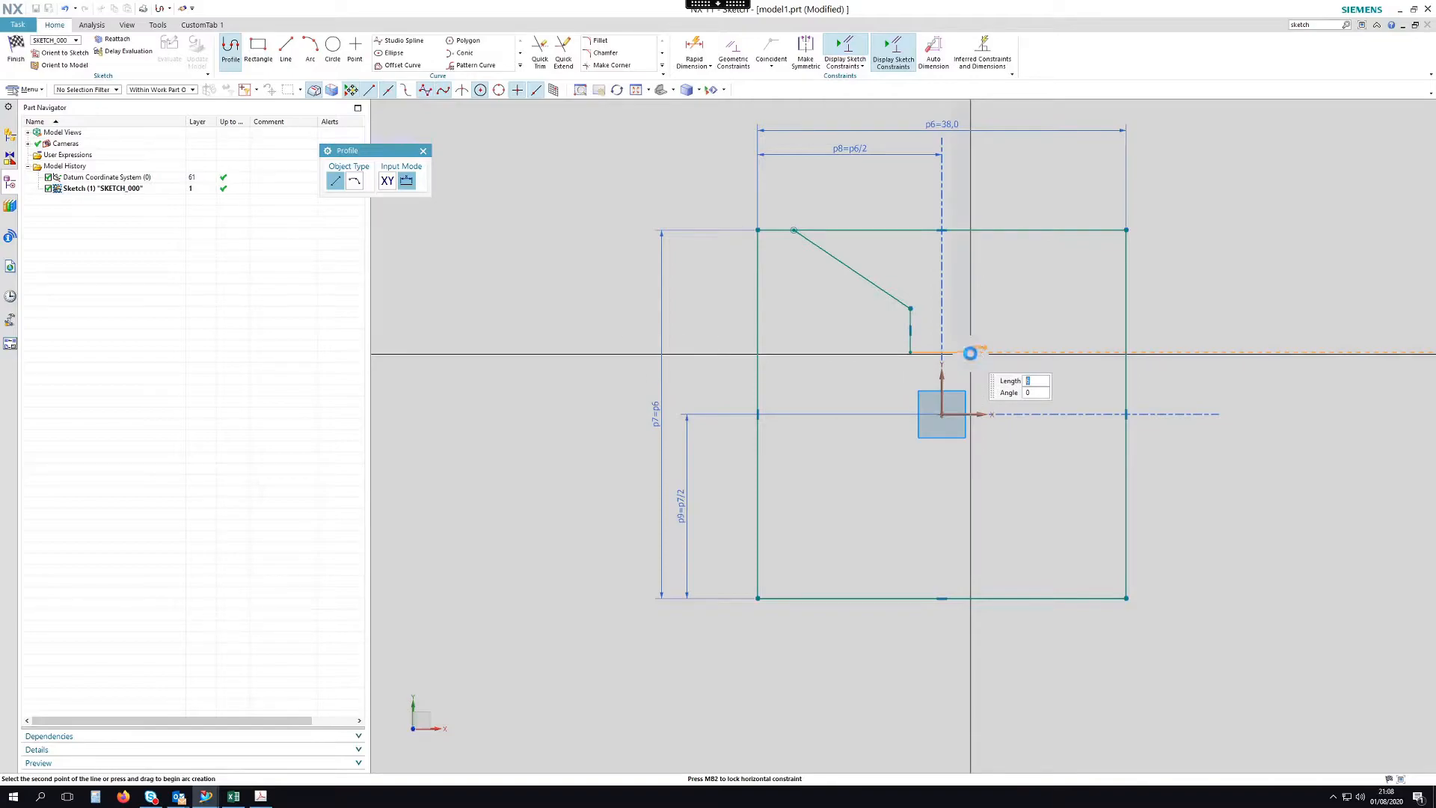
pyautogui.click(970, 351)
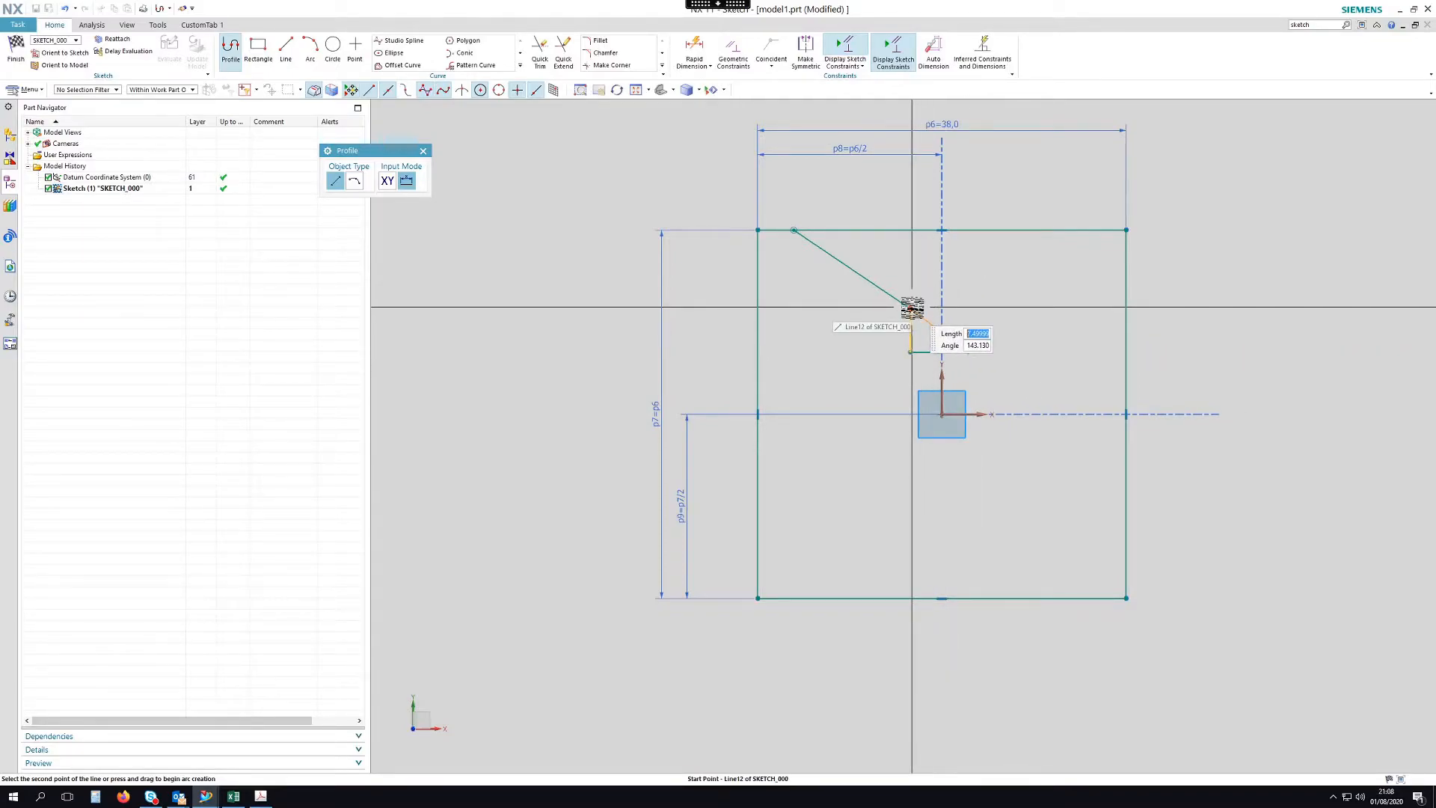
pyautogui.click(968, 294)
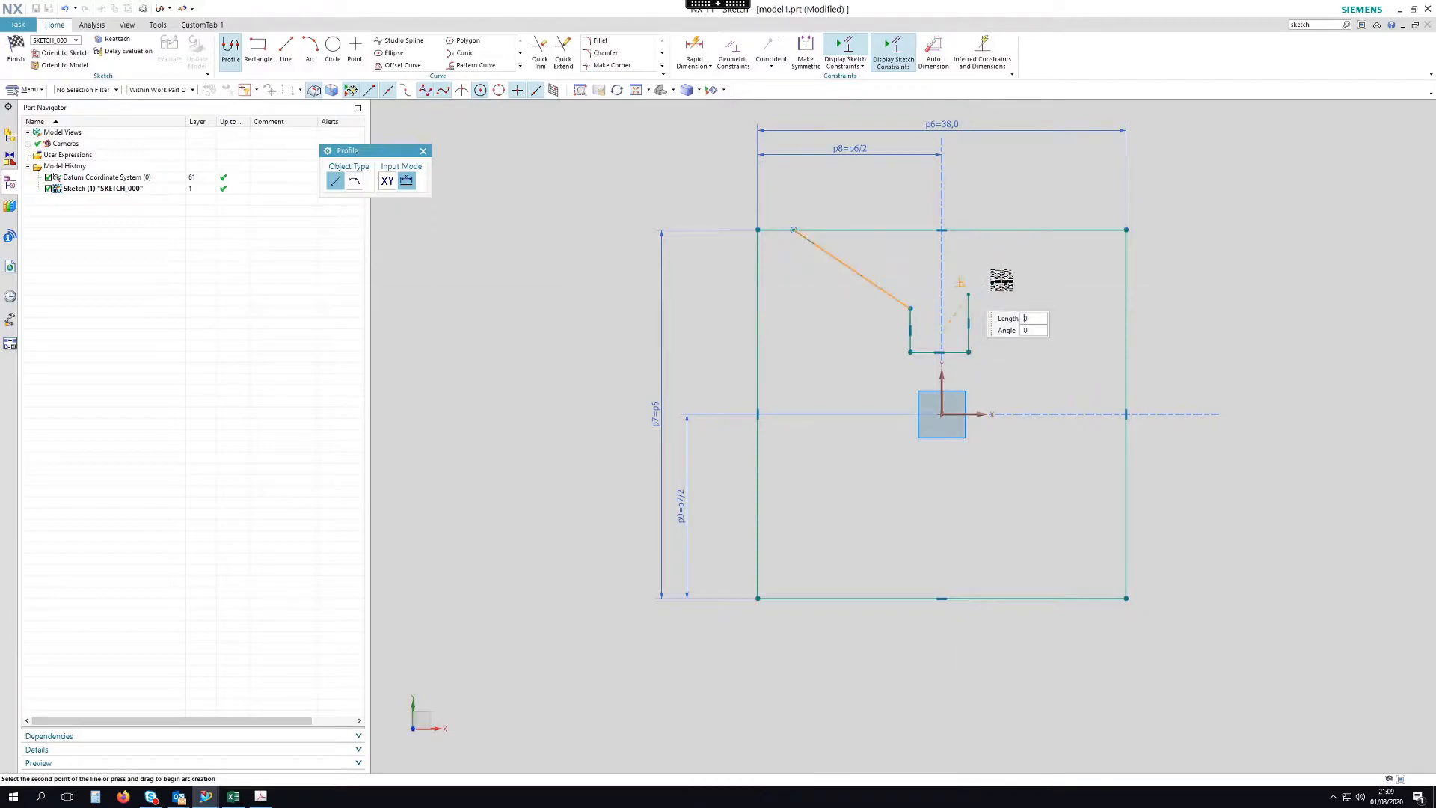
pyautogui.click(1056, 230)
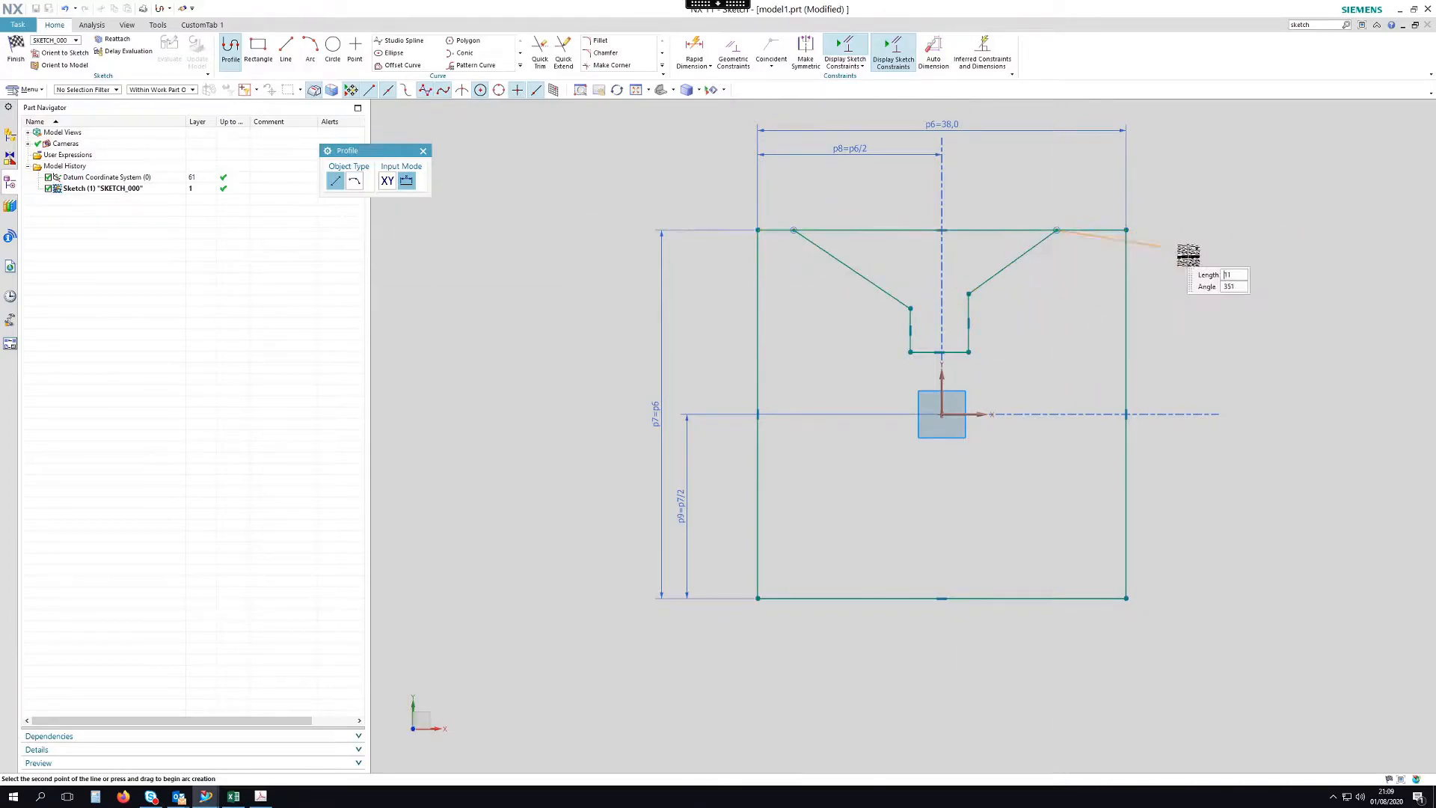
pyautogui.press('Escape')
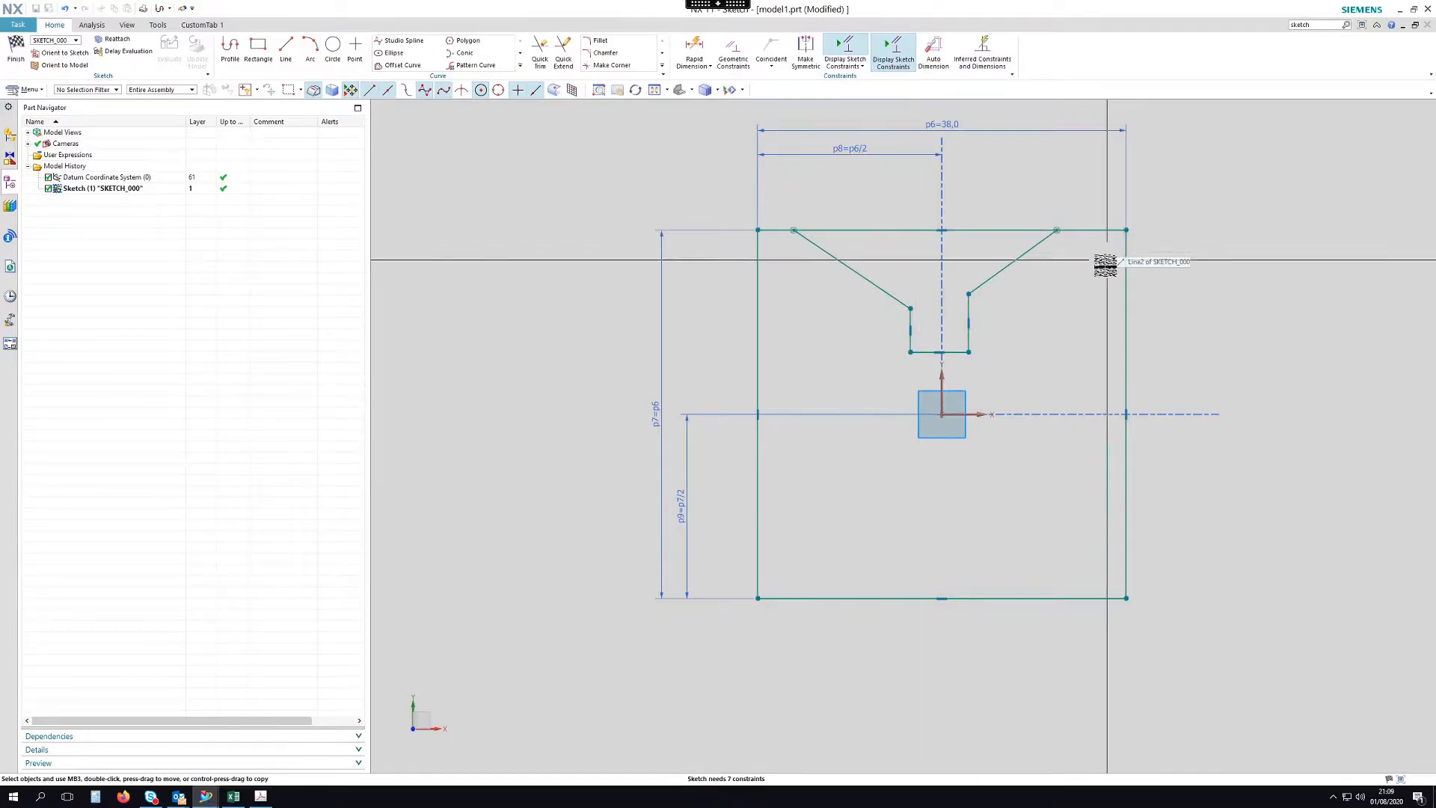
# Quick Trim the part of the rectangle's top edge that spans the V-groove opening.
pyautogui.click(1092, 230)
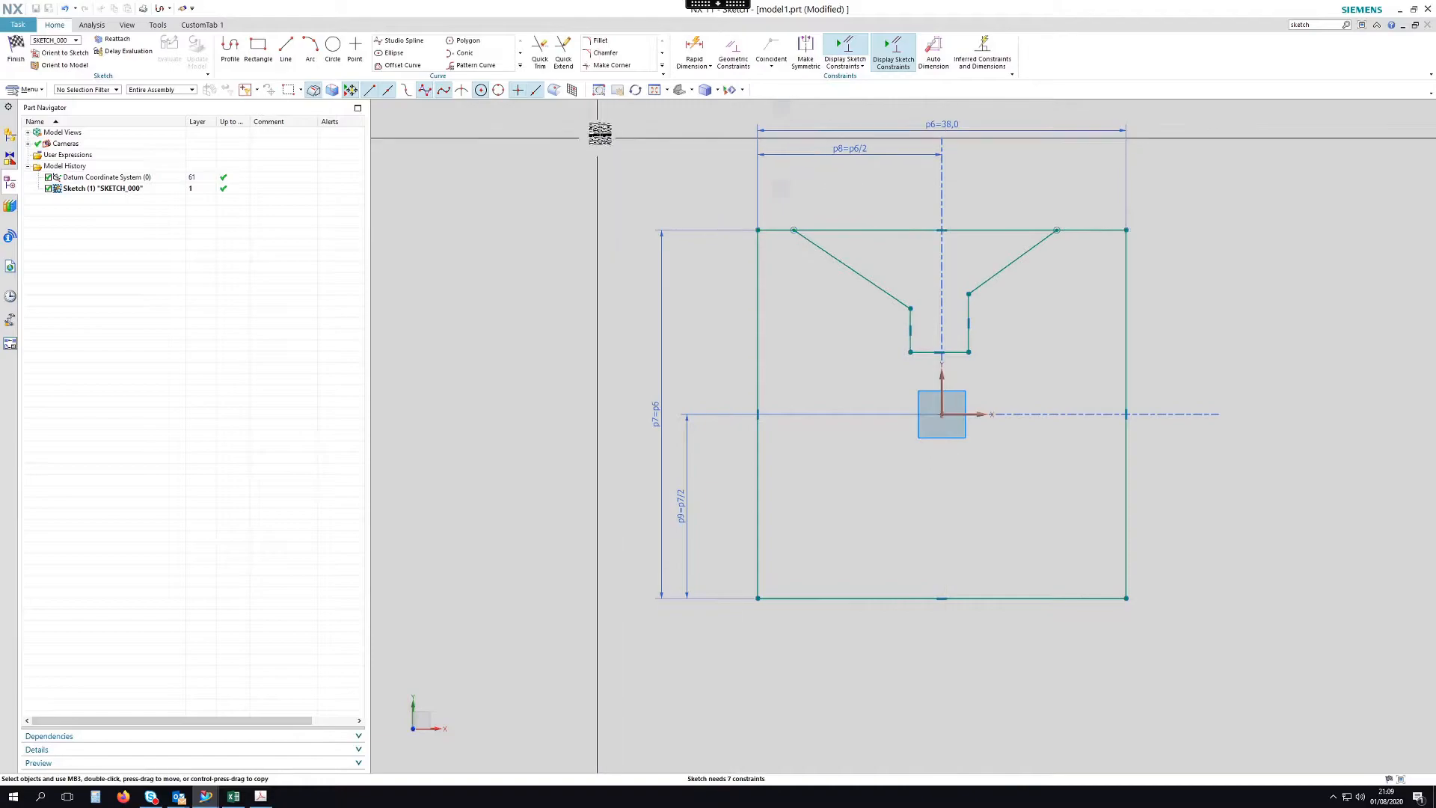
pyautogui.click(540, 49)
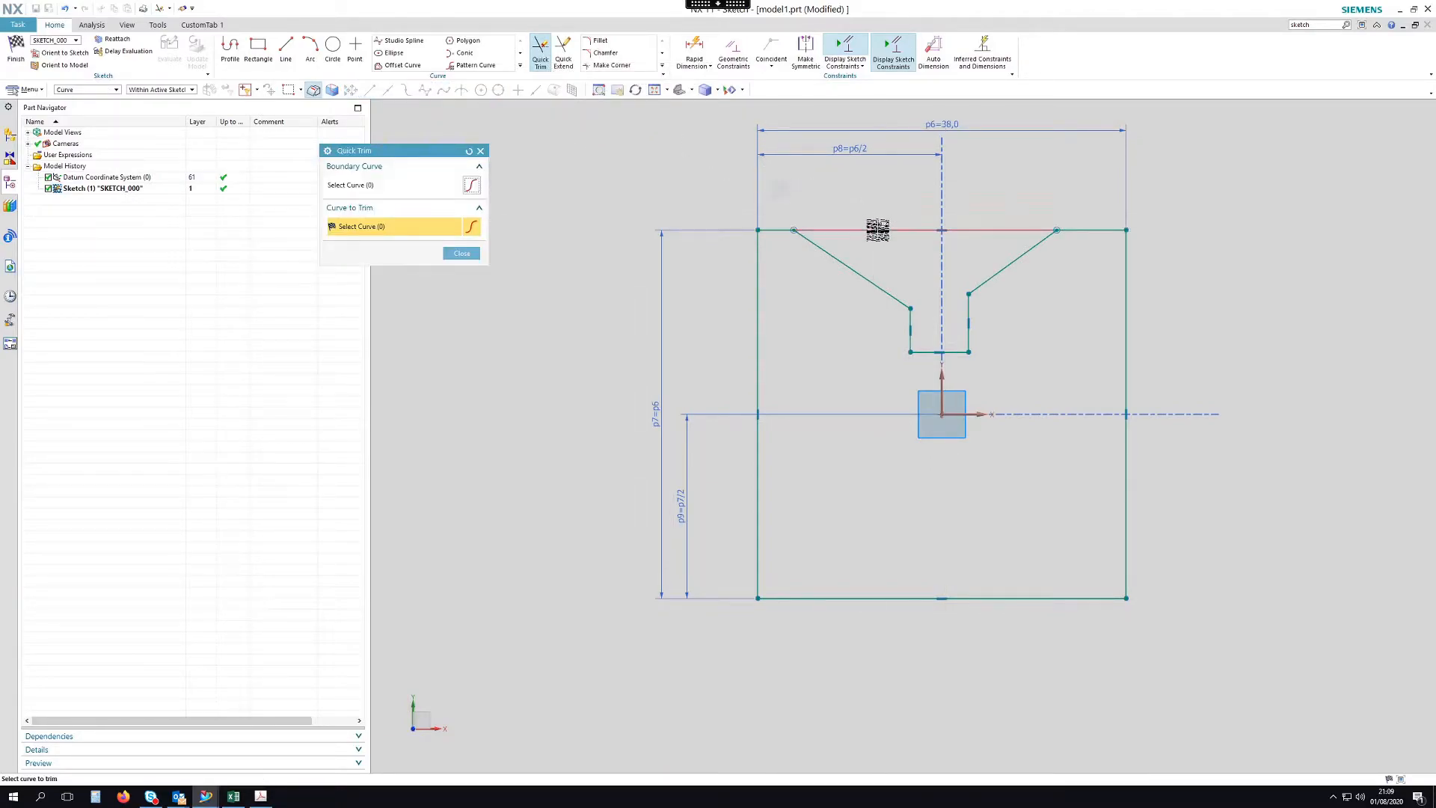
pyautogui.click(879, 230)
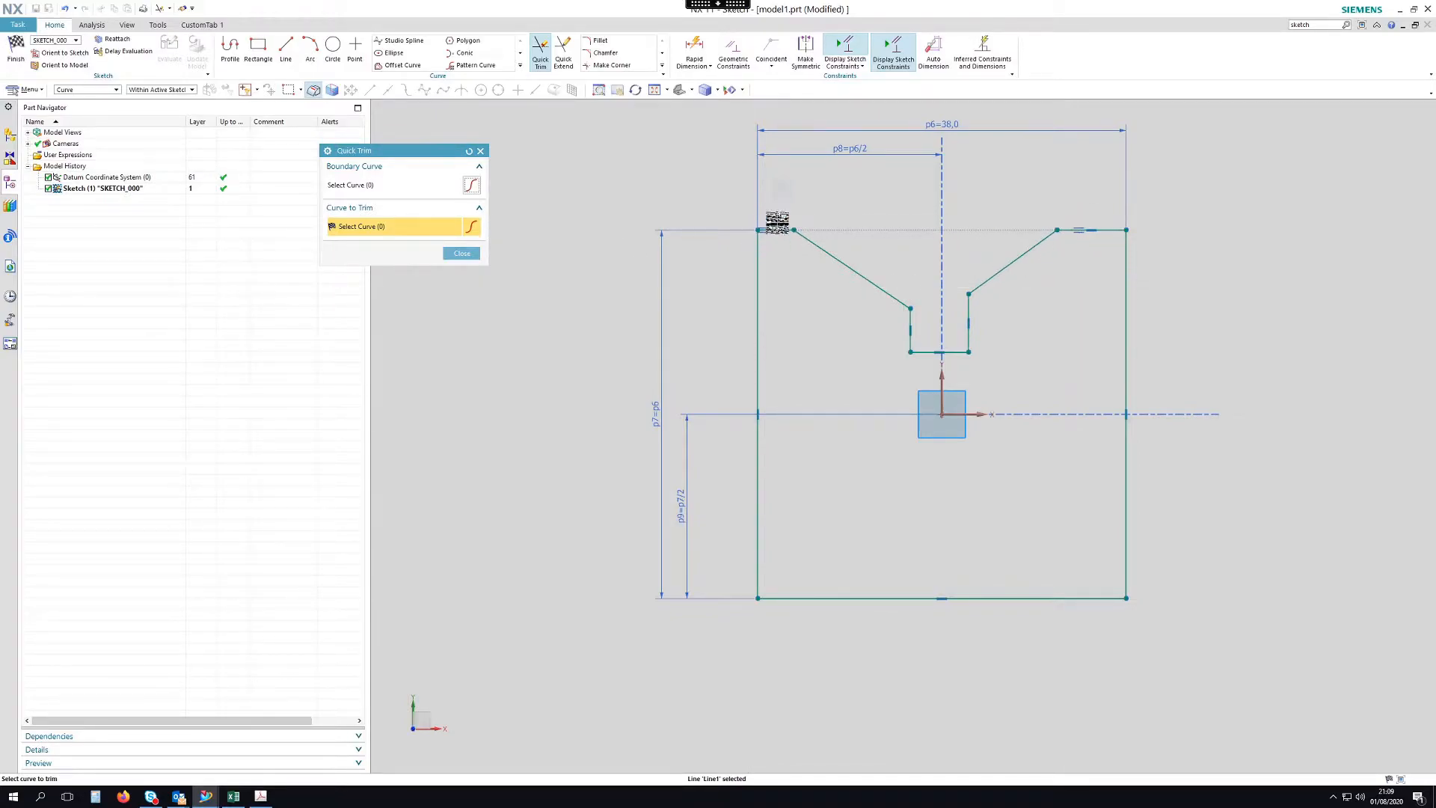
pyautogui.click(461, 253)
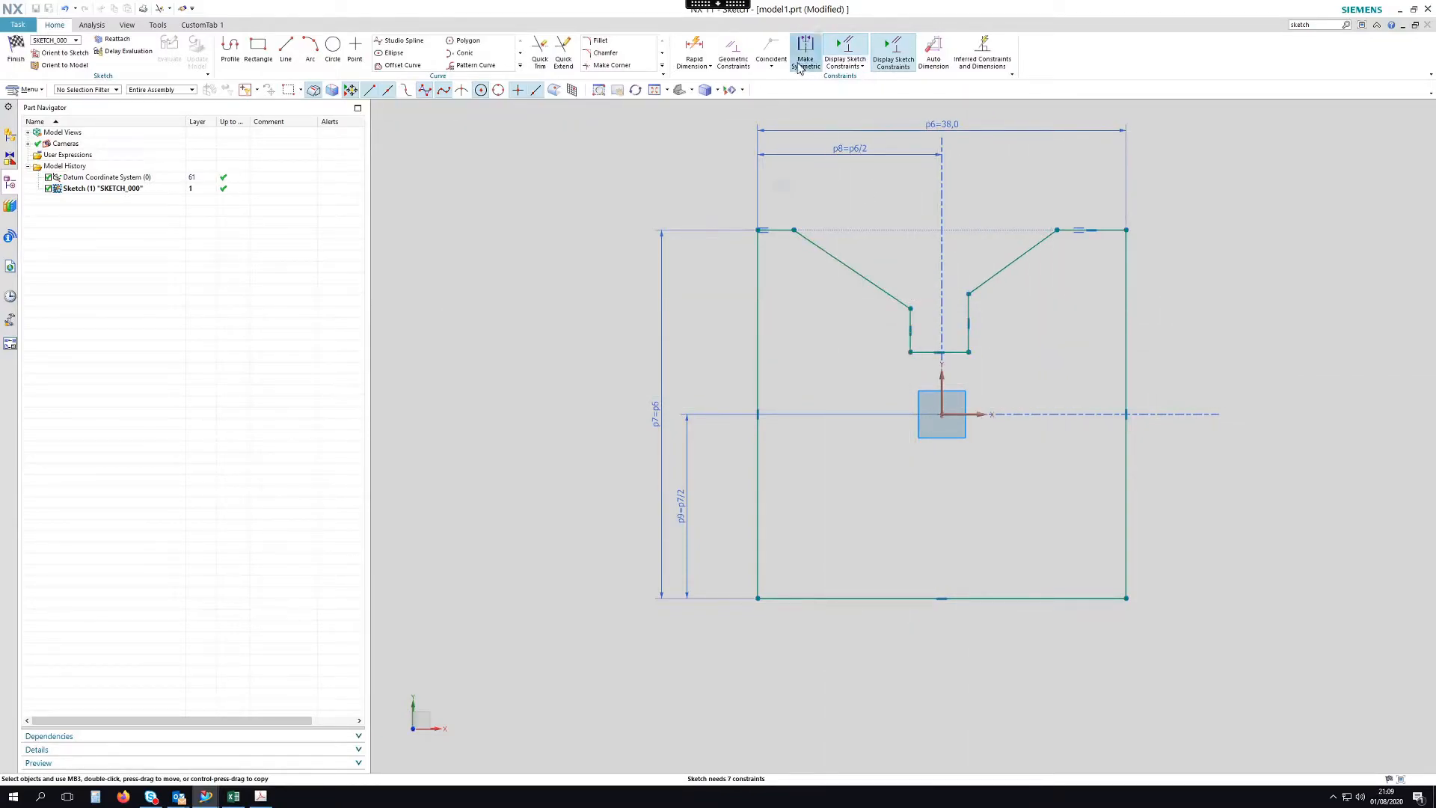
# Apply an Equal Length constraint to the two short vertical lines of the groove's slot.
pyautogui.click(733, 55)
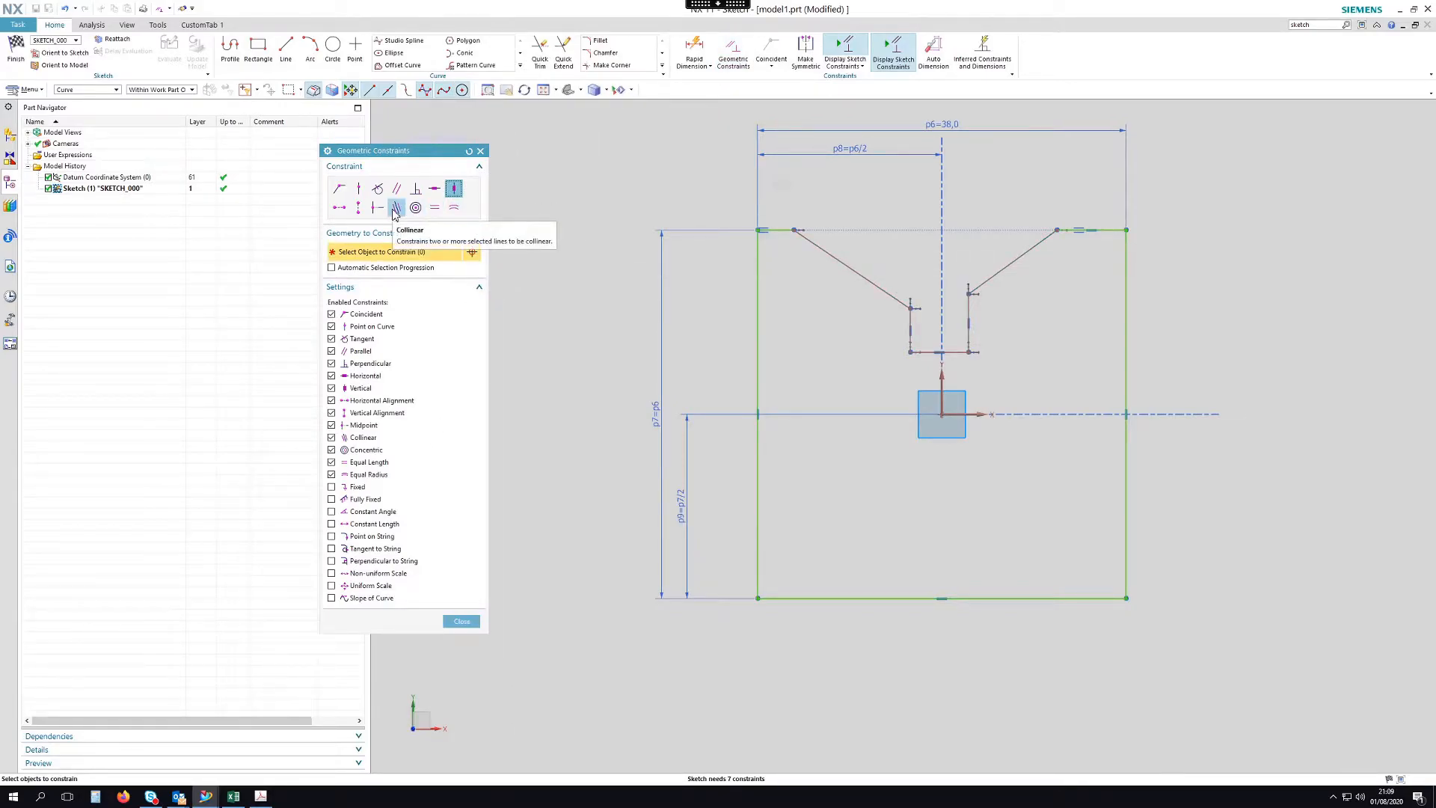
pyautogui.click(435, 208)
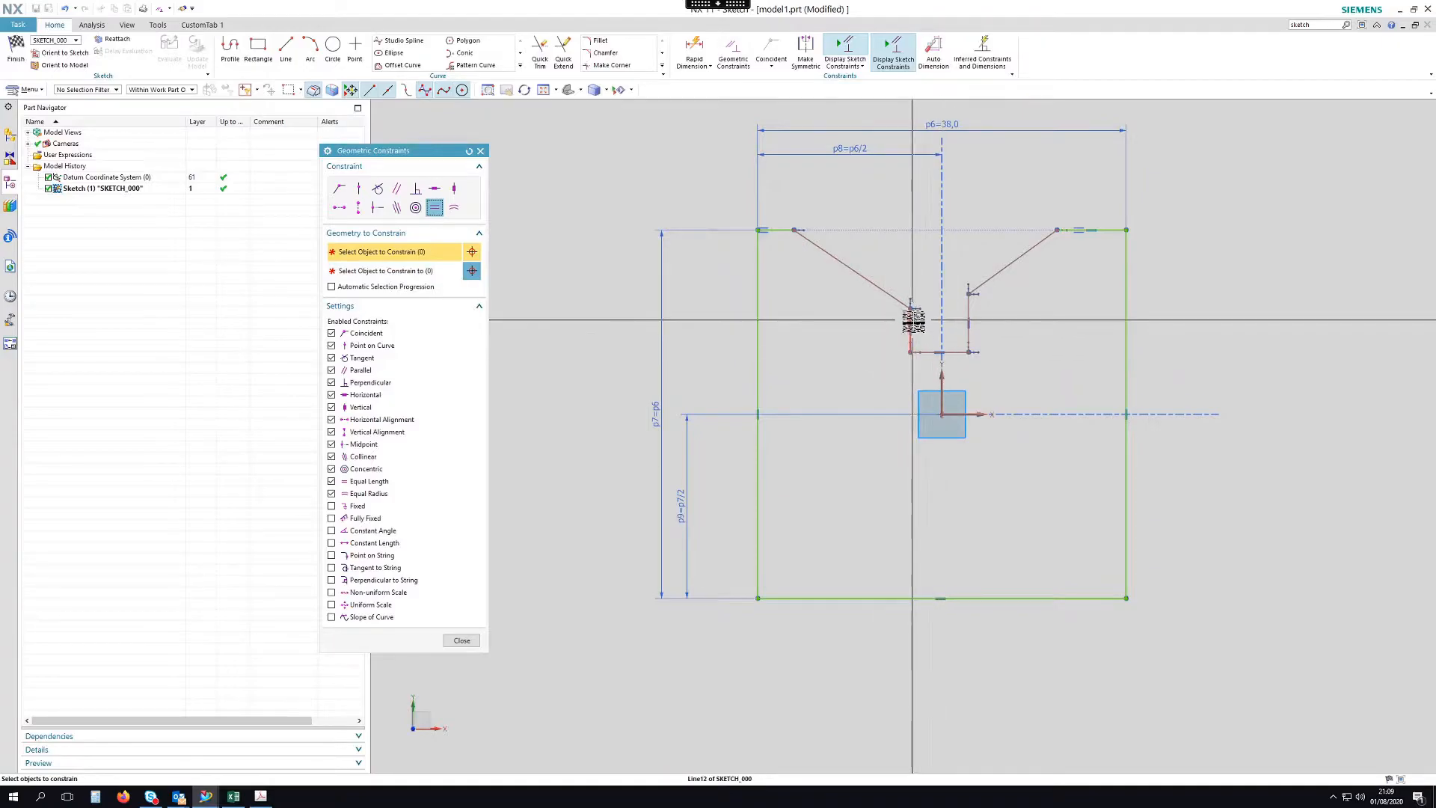
pyautogui.click(969, 312)
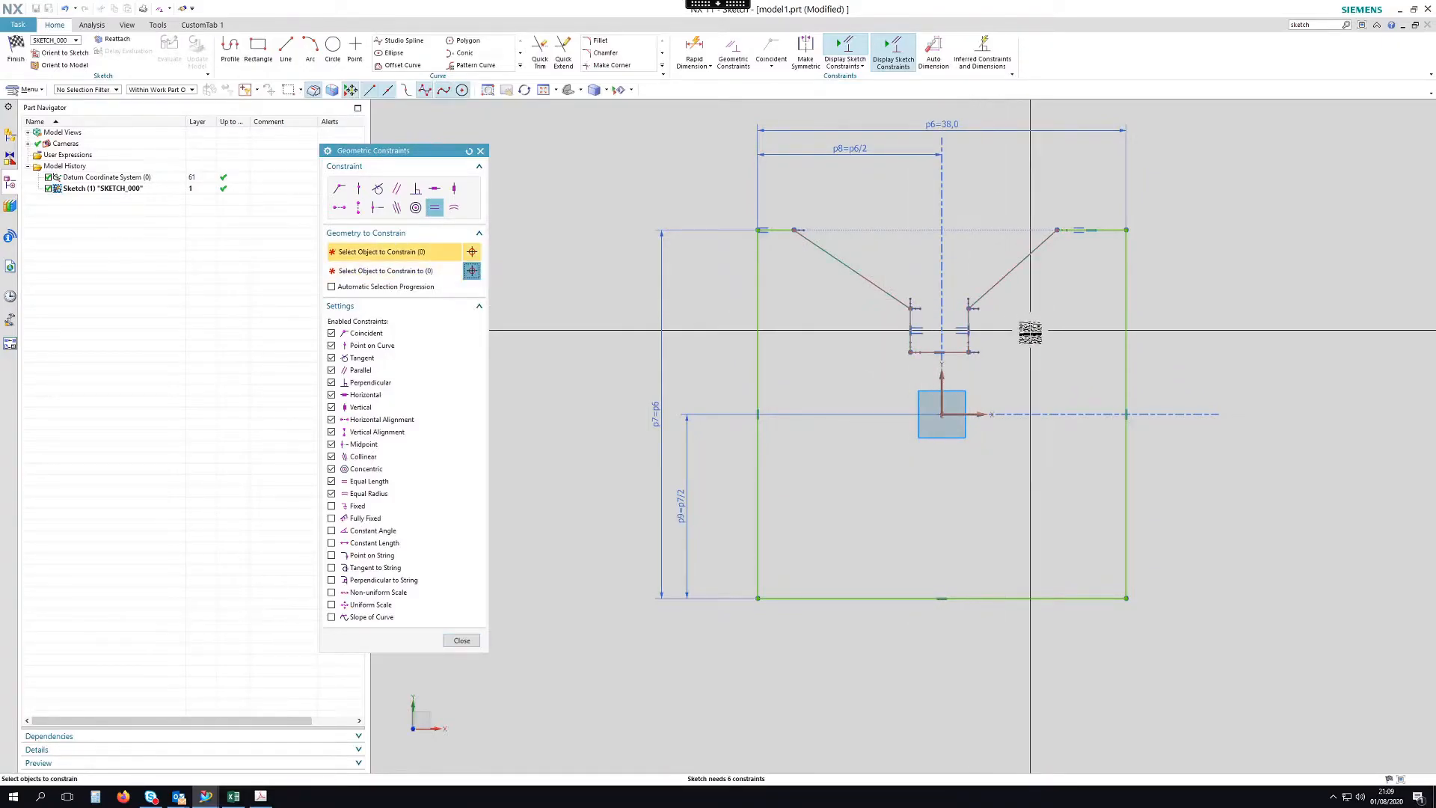
pyautogui.click(911, 329)
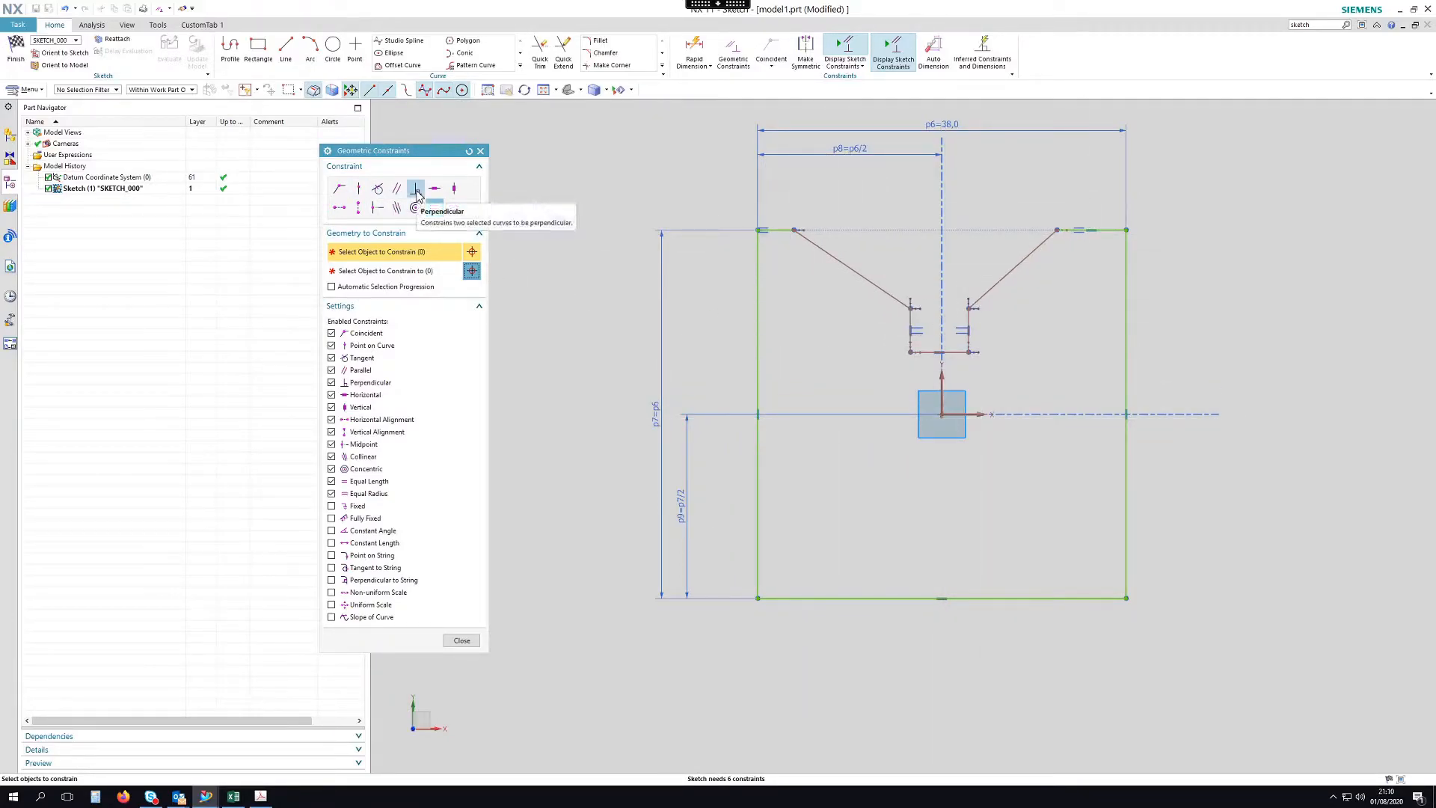
# Apply a Perpendicular constraint between the V-groove's two slanted lines.
pyautogui.click(849, 266)
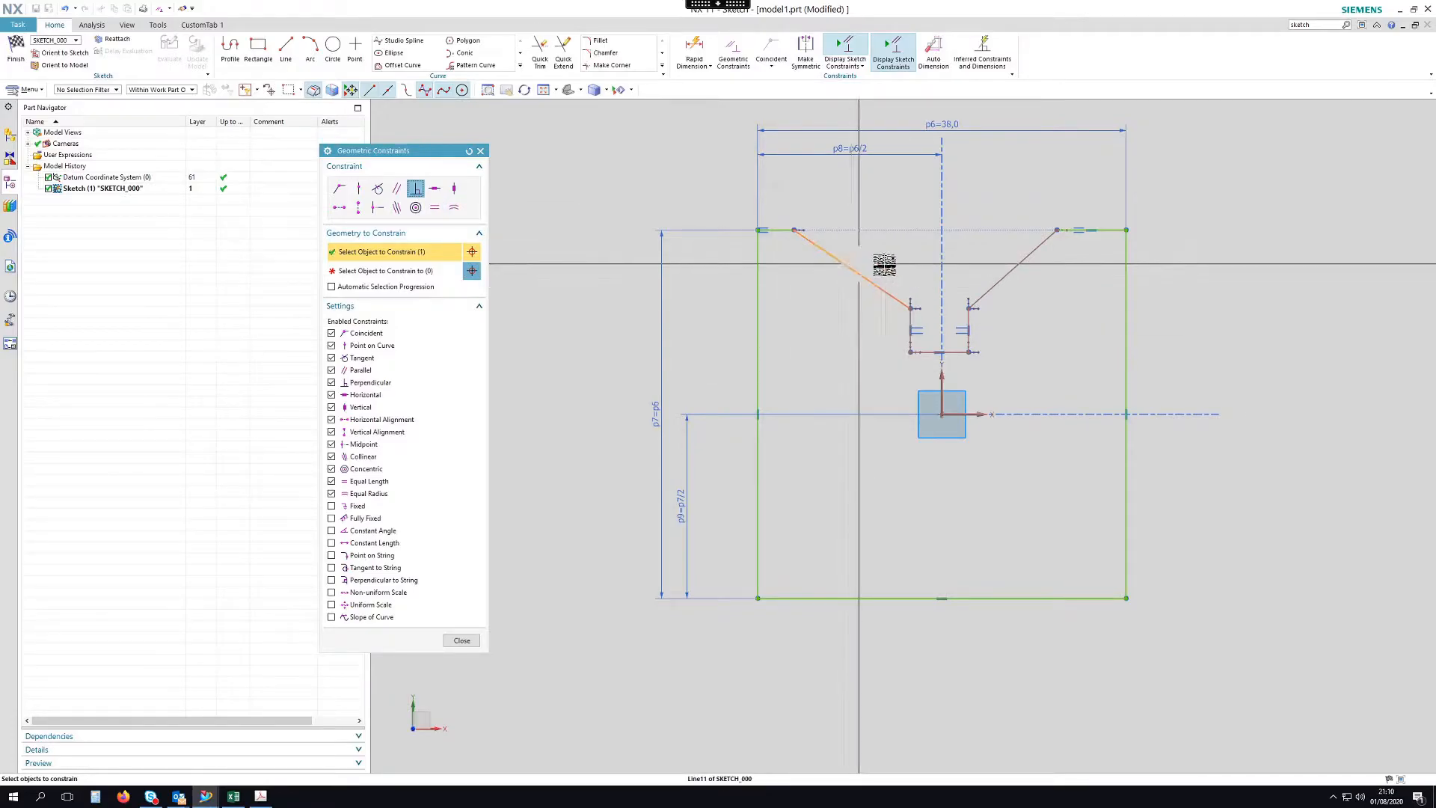
pyautogui.click(1024, 259)
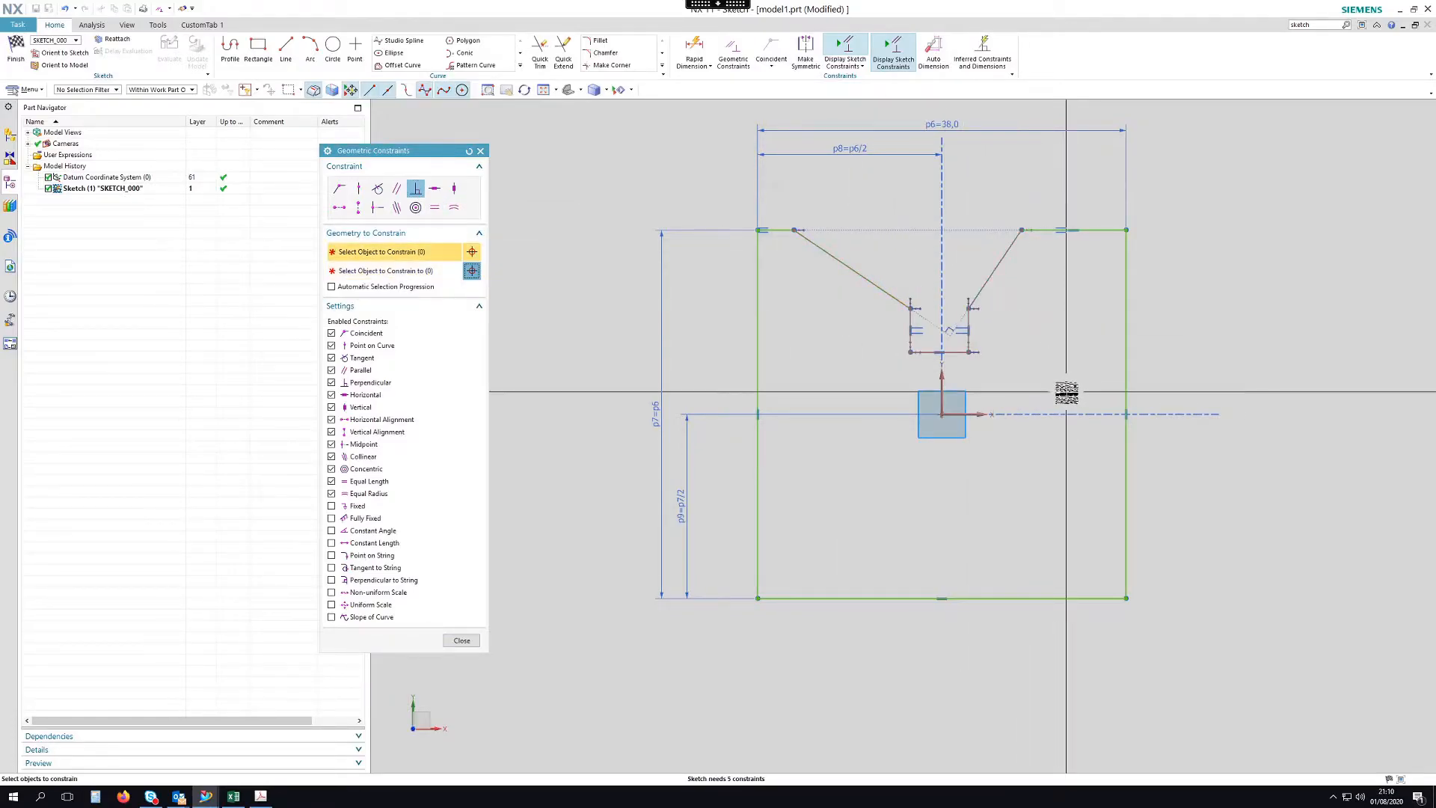
pyautogui.click(462, 641)
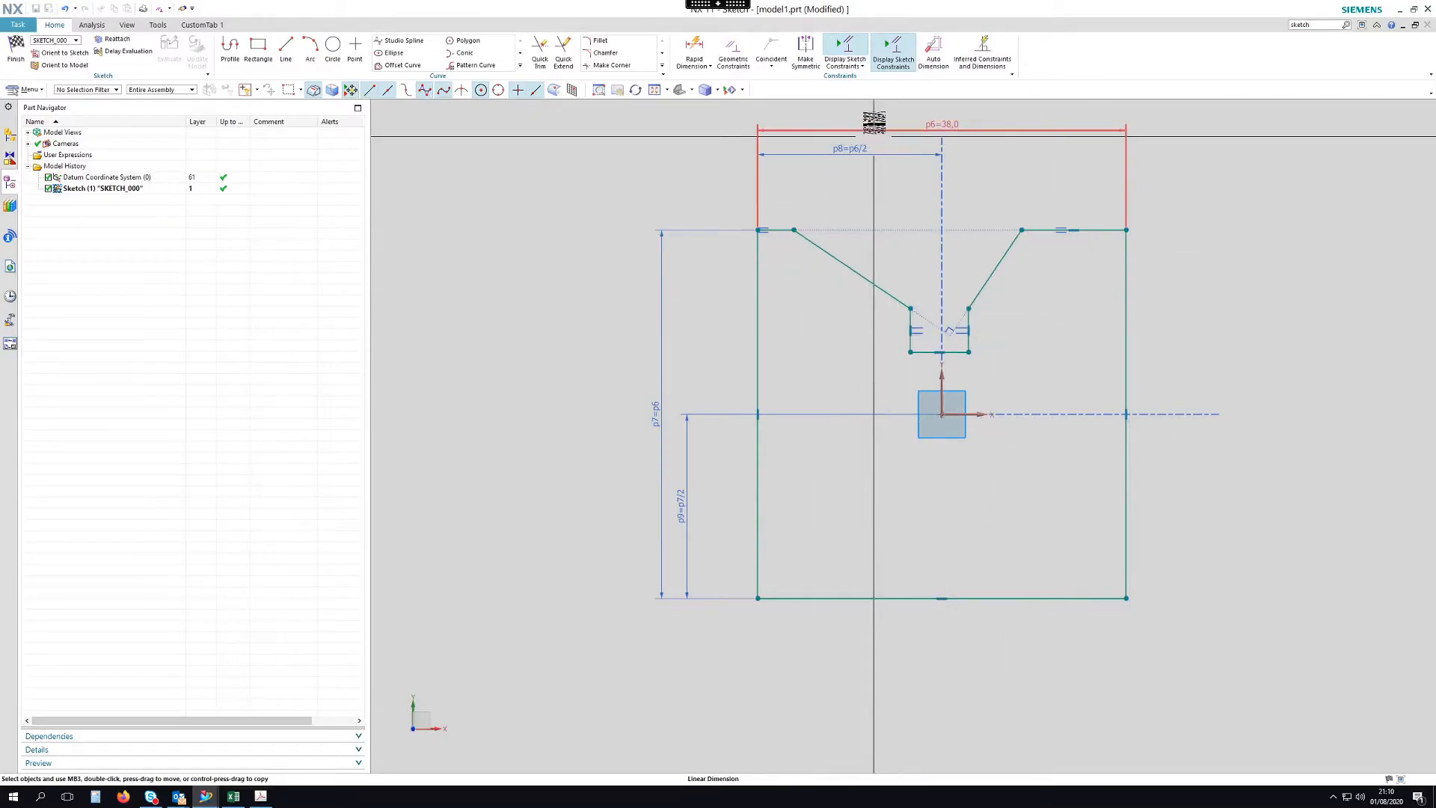
# Add a 45° angular Rapid Dimension between the rectangle's left edge and the groove's left slanted line.
pyautogui.click(694, 49)
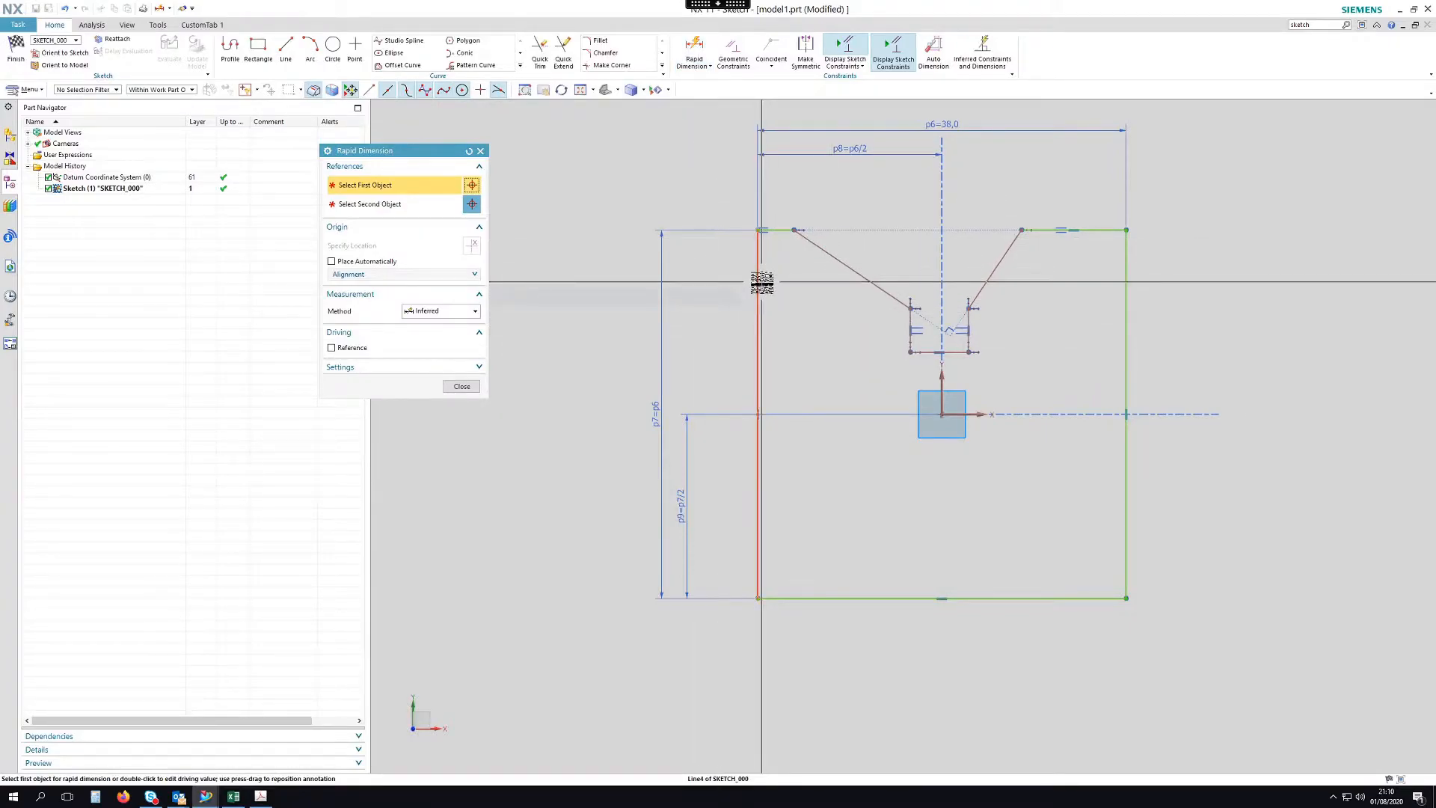
pyautogui.click(758, 284)
pyautogui.click(818, 247)
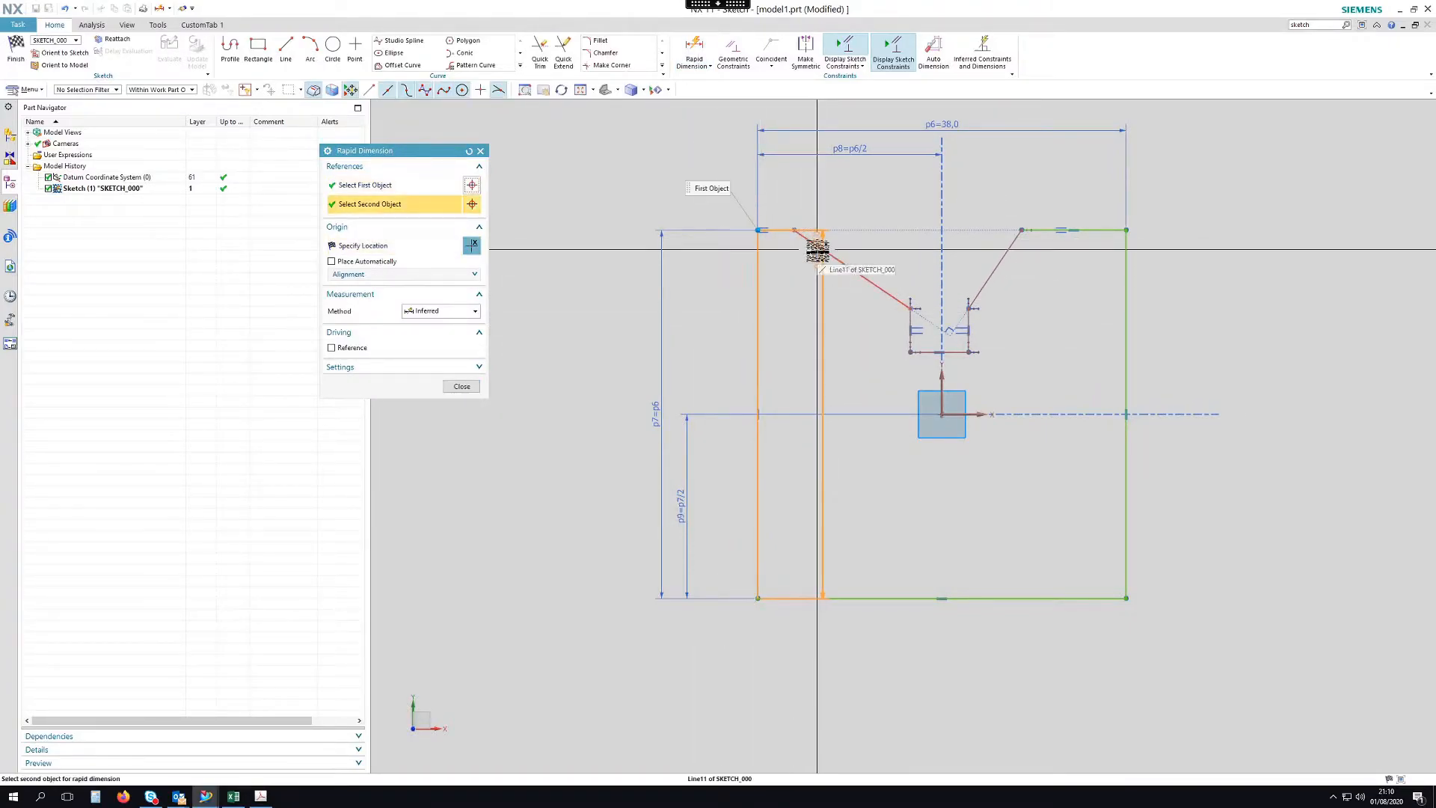
pyautogui.click(804, 275)
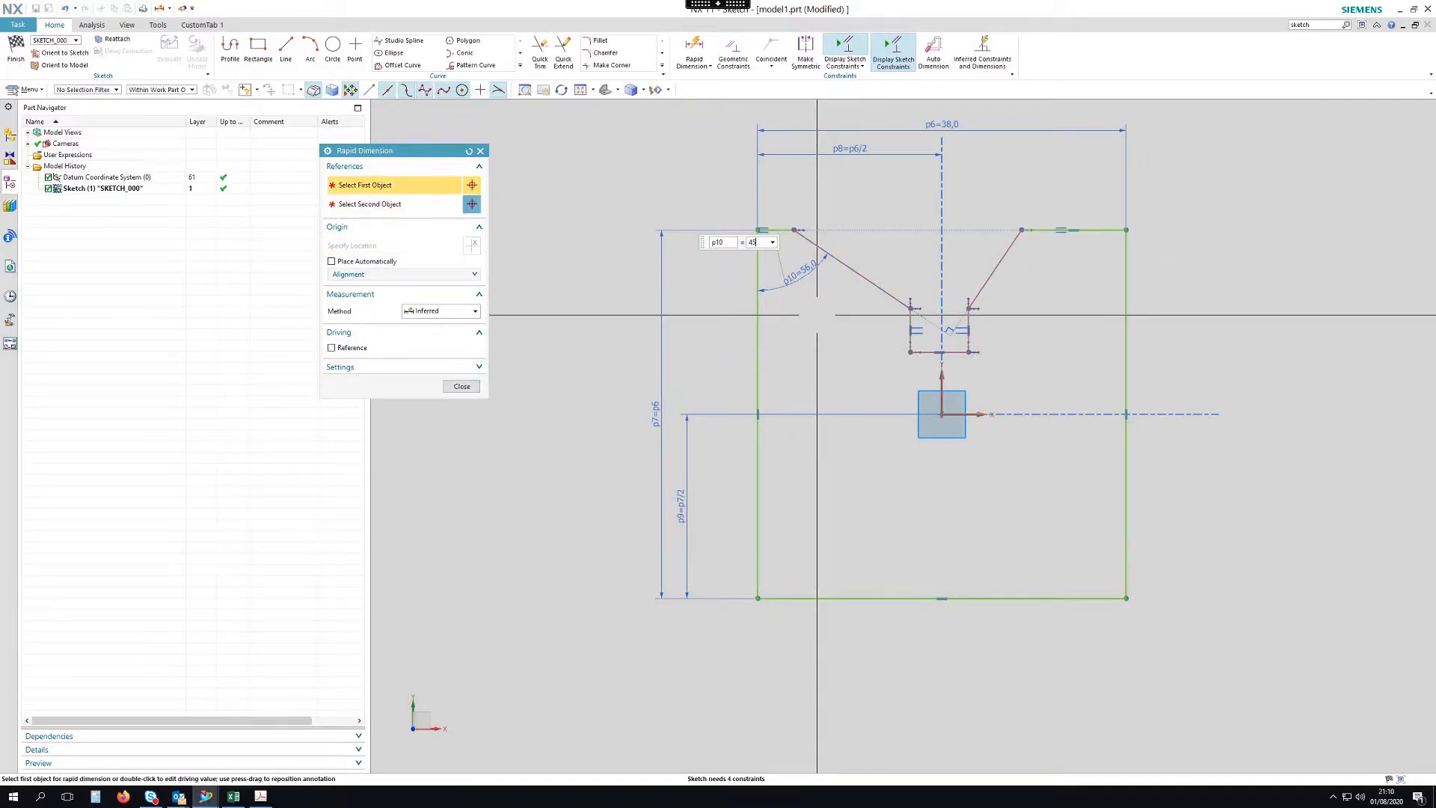
pyautogui.press('Return')
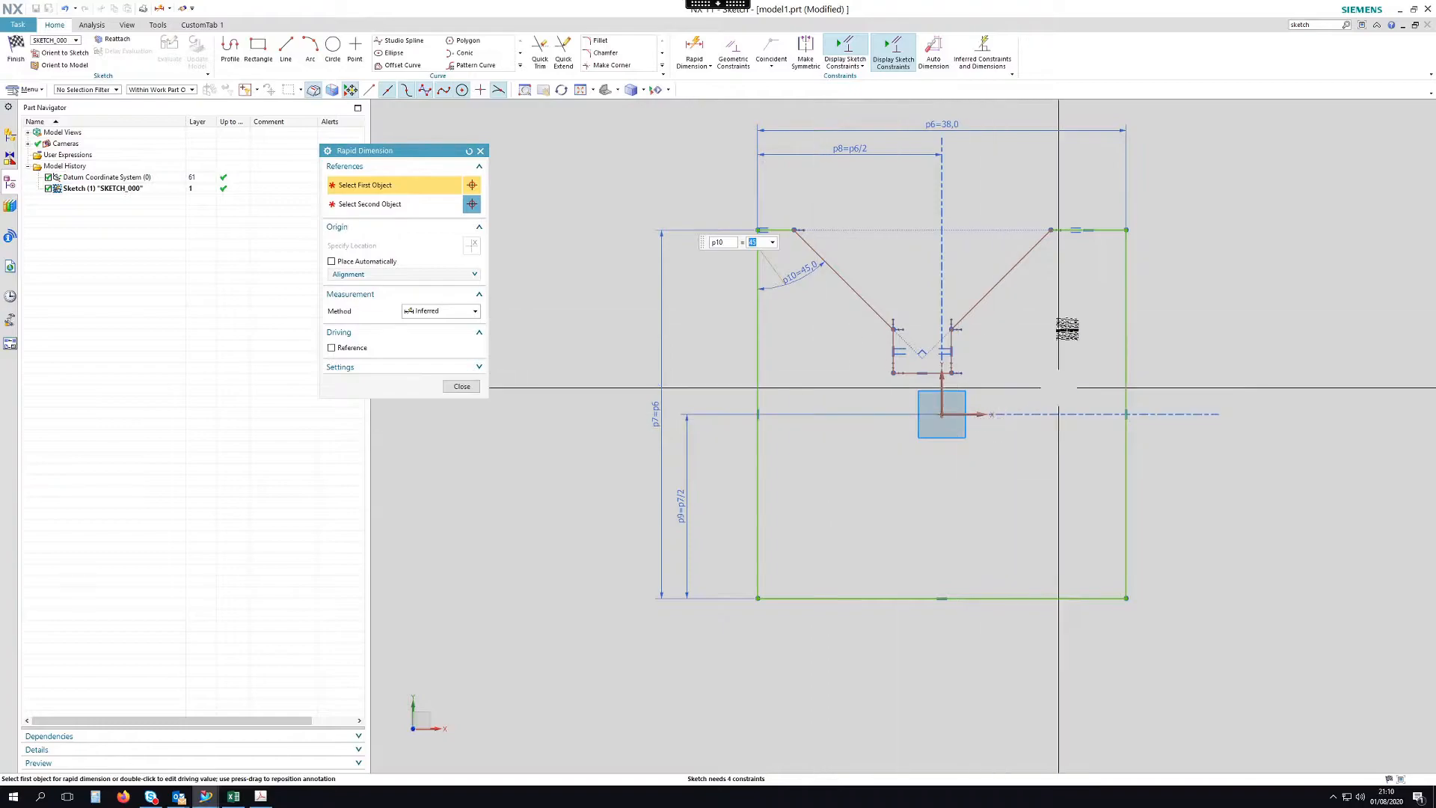
pyautogui.middleClick(1065, 314)
pyautogui.scroll(3, 977, 350)
pyautogui.scroll(1, 977, 350)
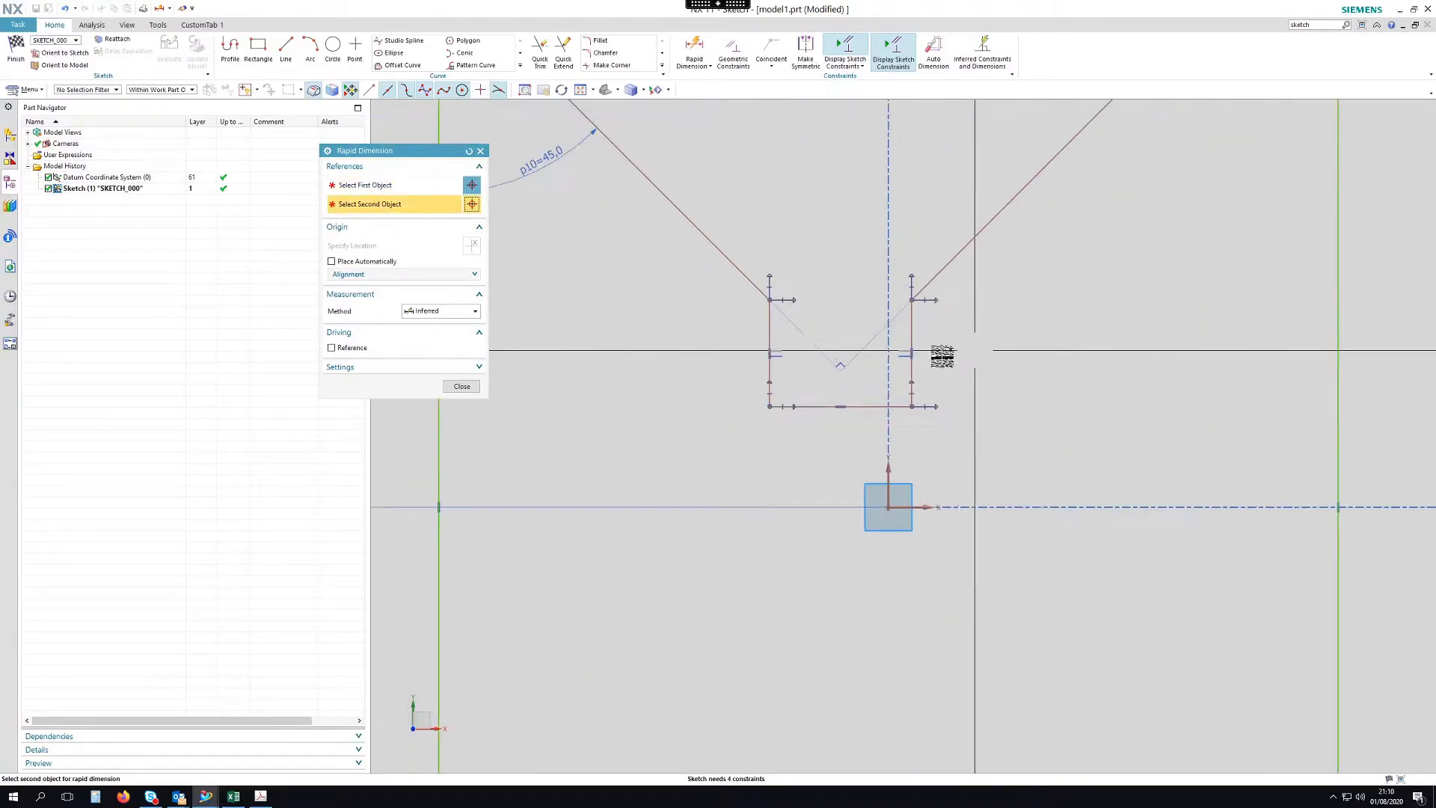
pyautogui.click(461, 386)
pyautogui.scroll(-2, 851, 479)
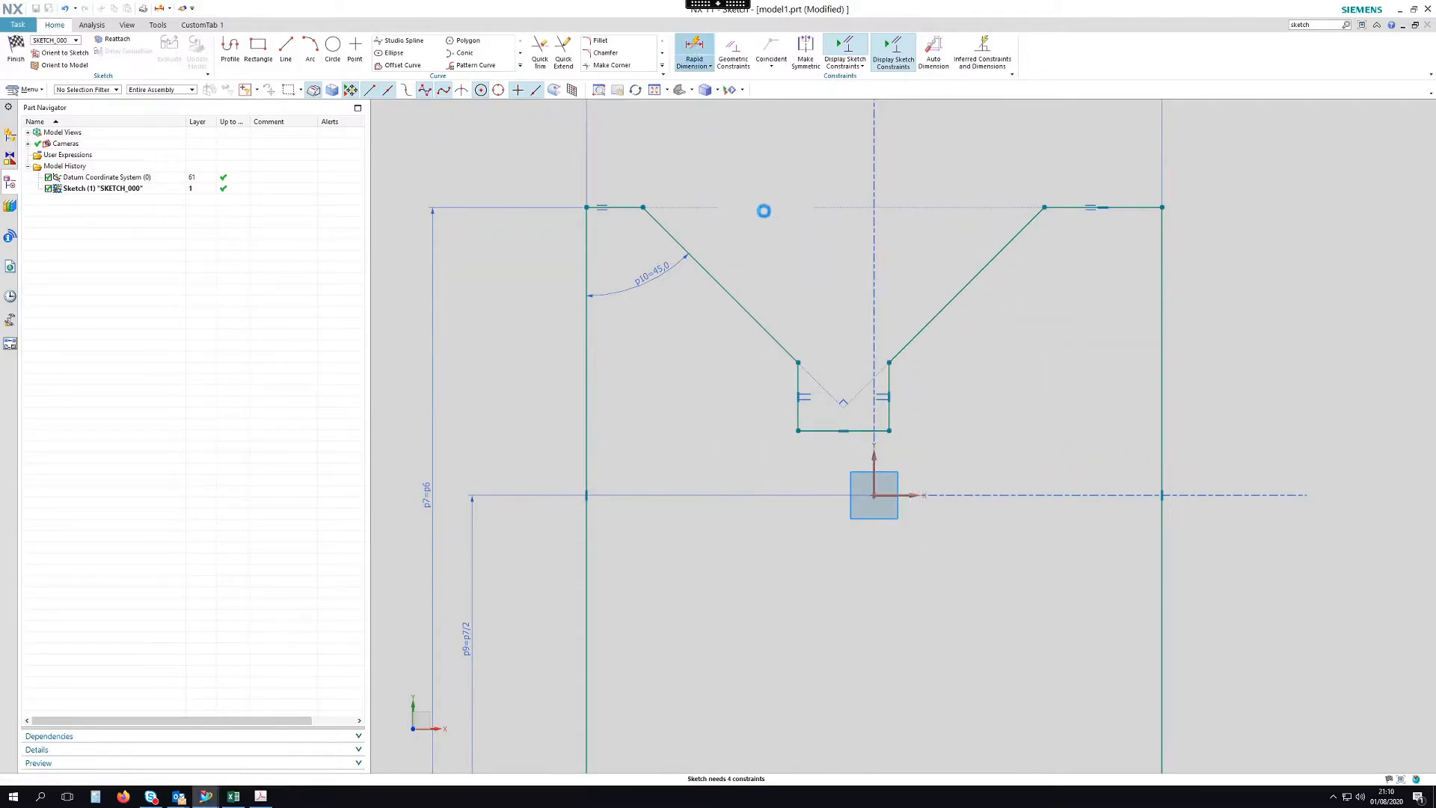
# Pull the groove's right slanted line slightly outward to test the sketch's remaining freedom.
pyautogui.click(694, 48)
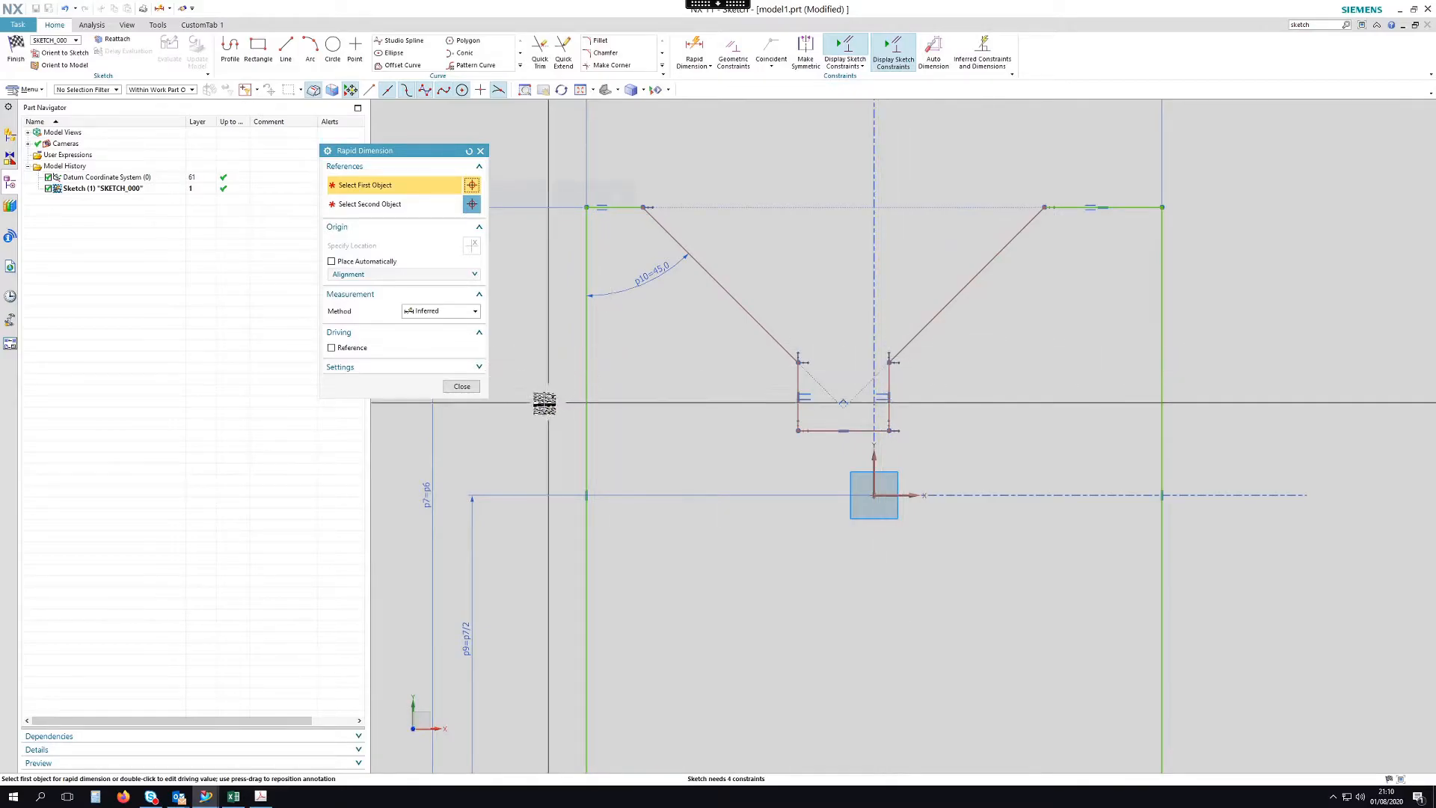
pyautogui.click(462, 386)
pyautogui.moveTo(987, 268)
pyautogui.mouseDown()
pyautogui.moveTo(1015, 271)
pyautogui.moveTo(968, 267)
pyautogui.moveTo(1005, 276)
pyautogui.mouseUp()
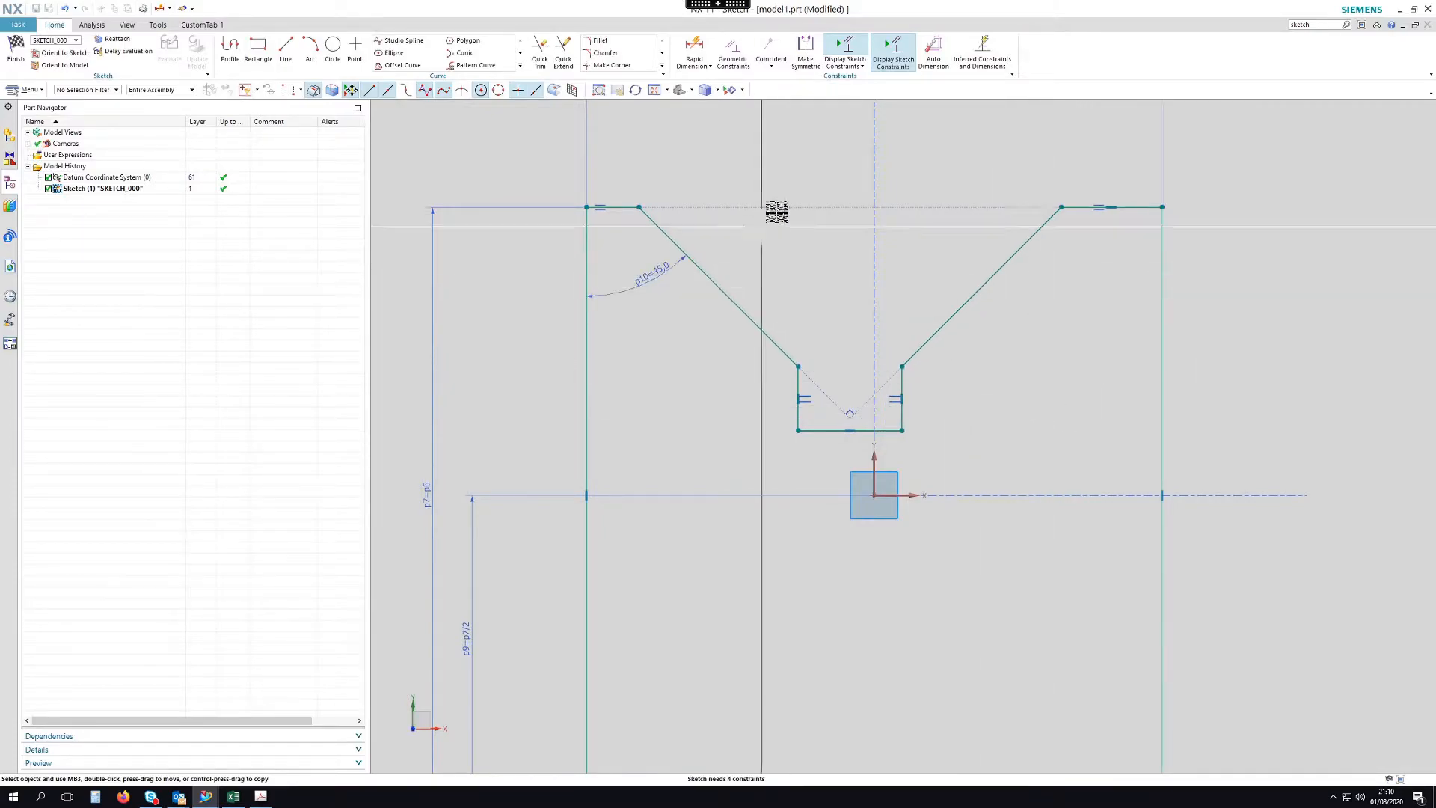
# Dimension the horizontal slot bottom of the V-groove with a width of 5 mm.
pyautogui.click(701, 49)
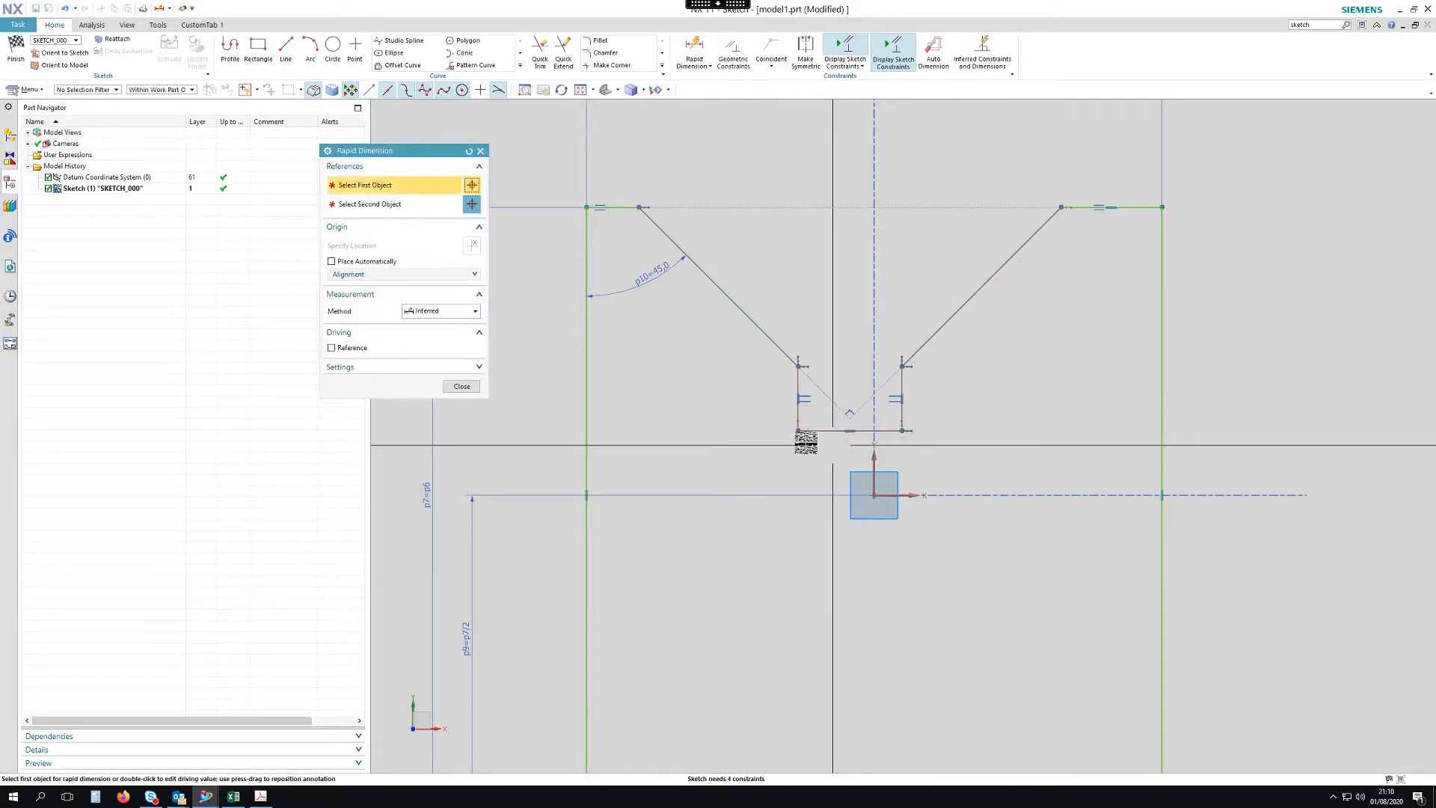
pyautogui.click(890, 434)
pyautogui.click(982, 420)
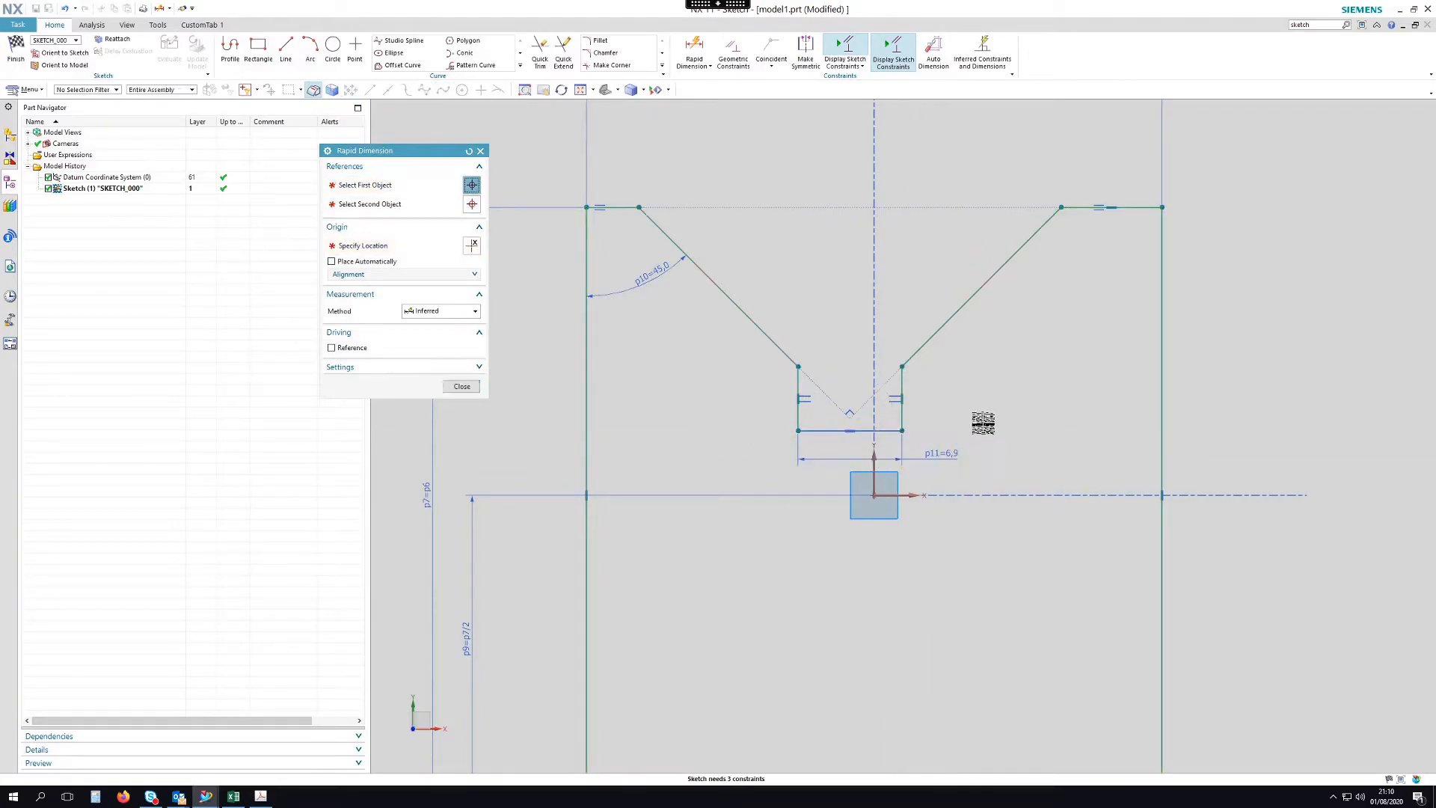
pyautogui.write('5')
pyautogui.press('Return')
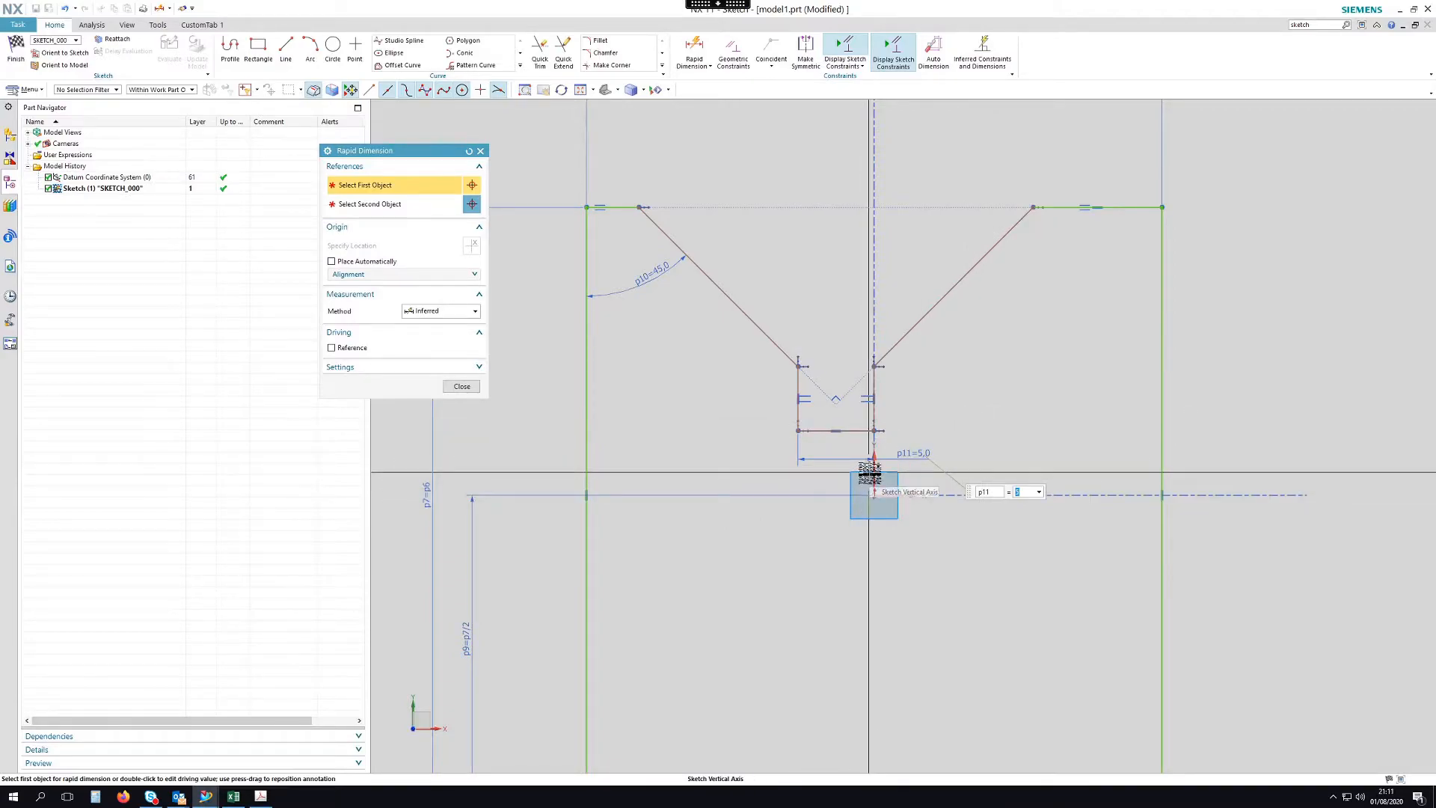
# Dimension from the vertical sketch axis to the slot's left side and set it to p11/2.
pyautogui.click(820, 431)
pyautogui.click(825, 440)
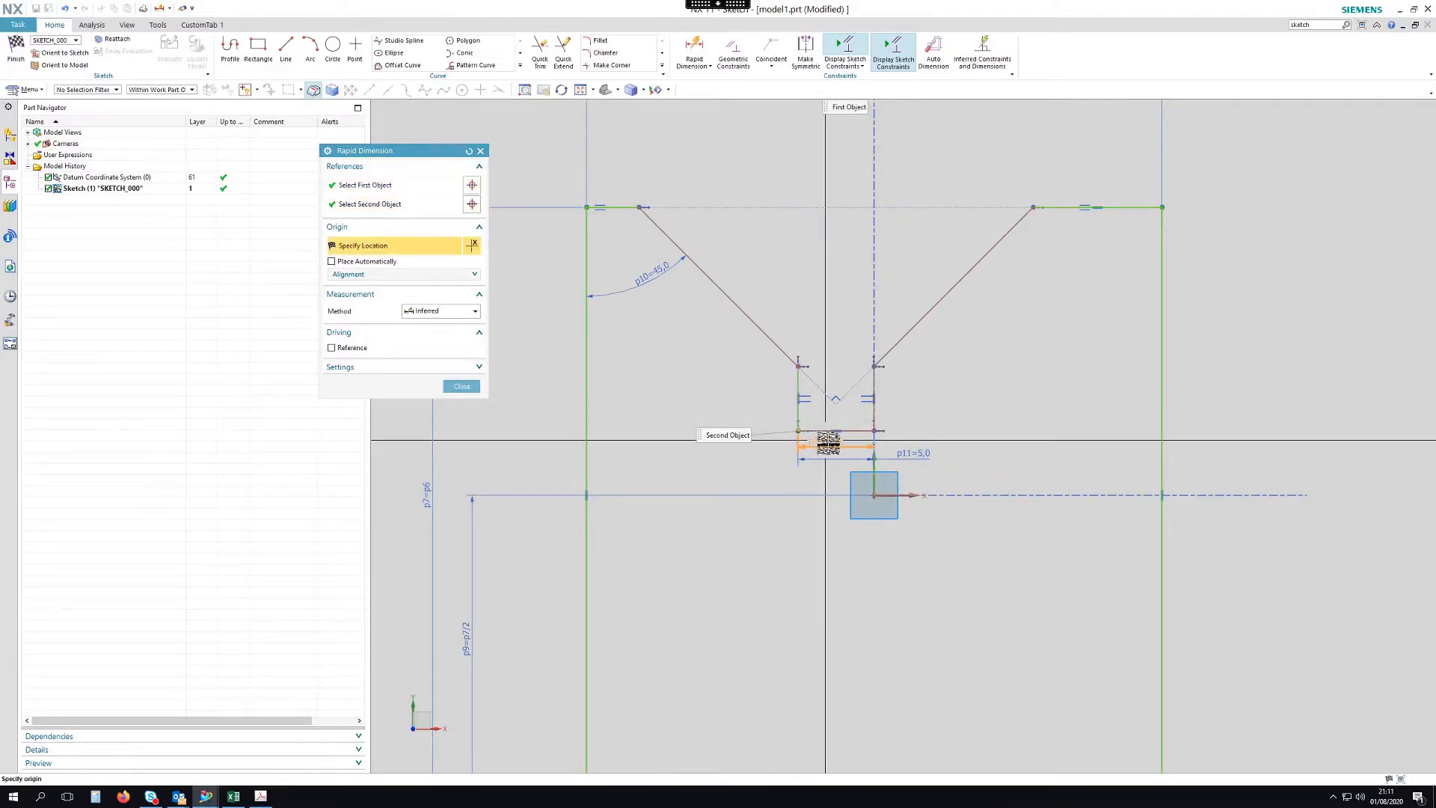
pyautogui.click(836, 445)
pyautogui.write('p')
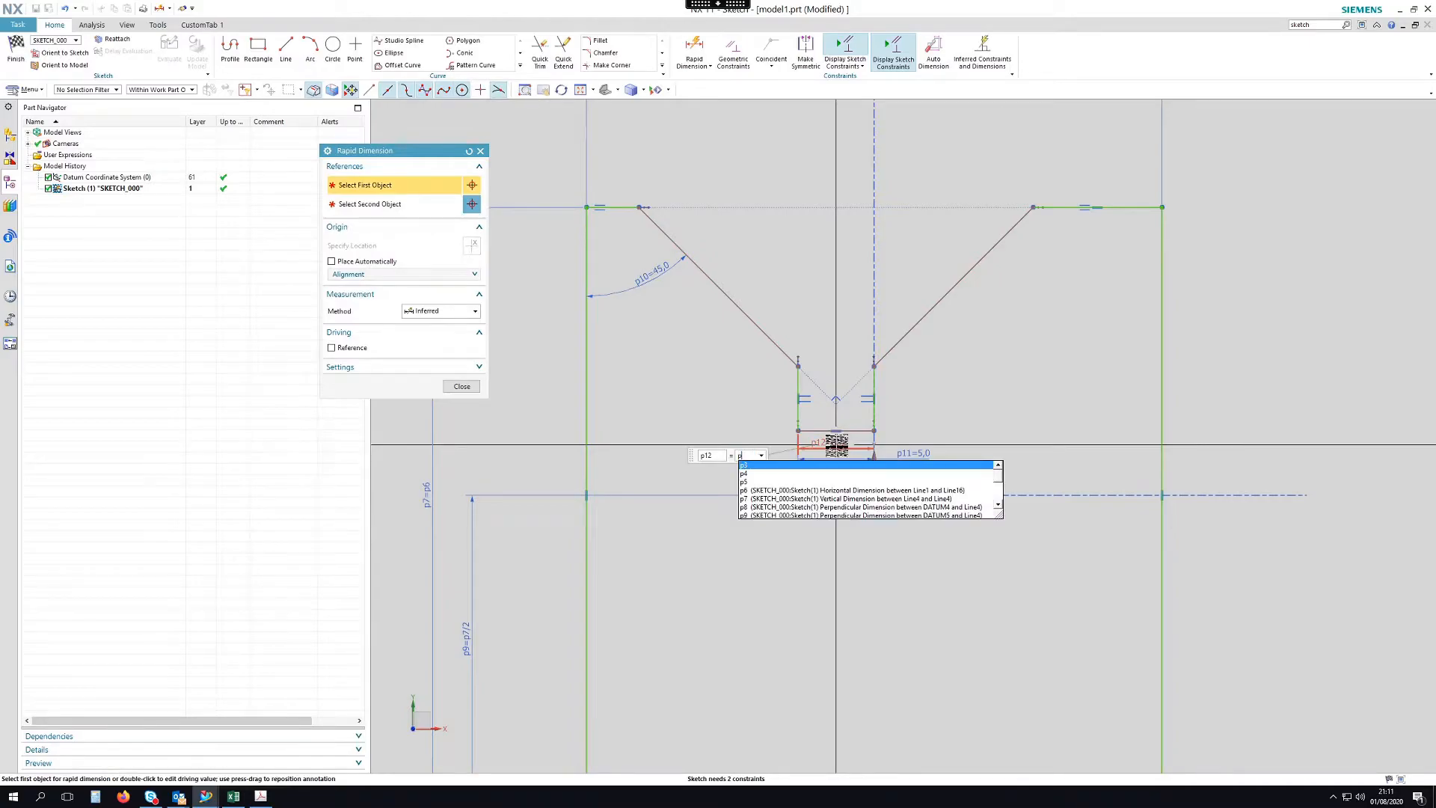
pyautogui.write('11/2')
pyautogui.press('Return')
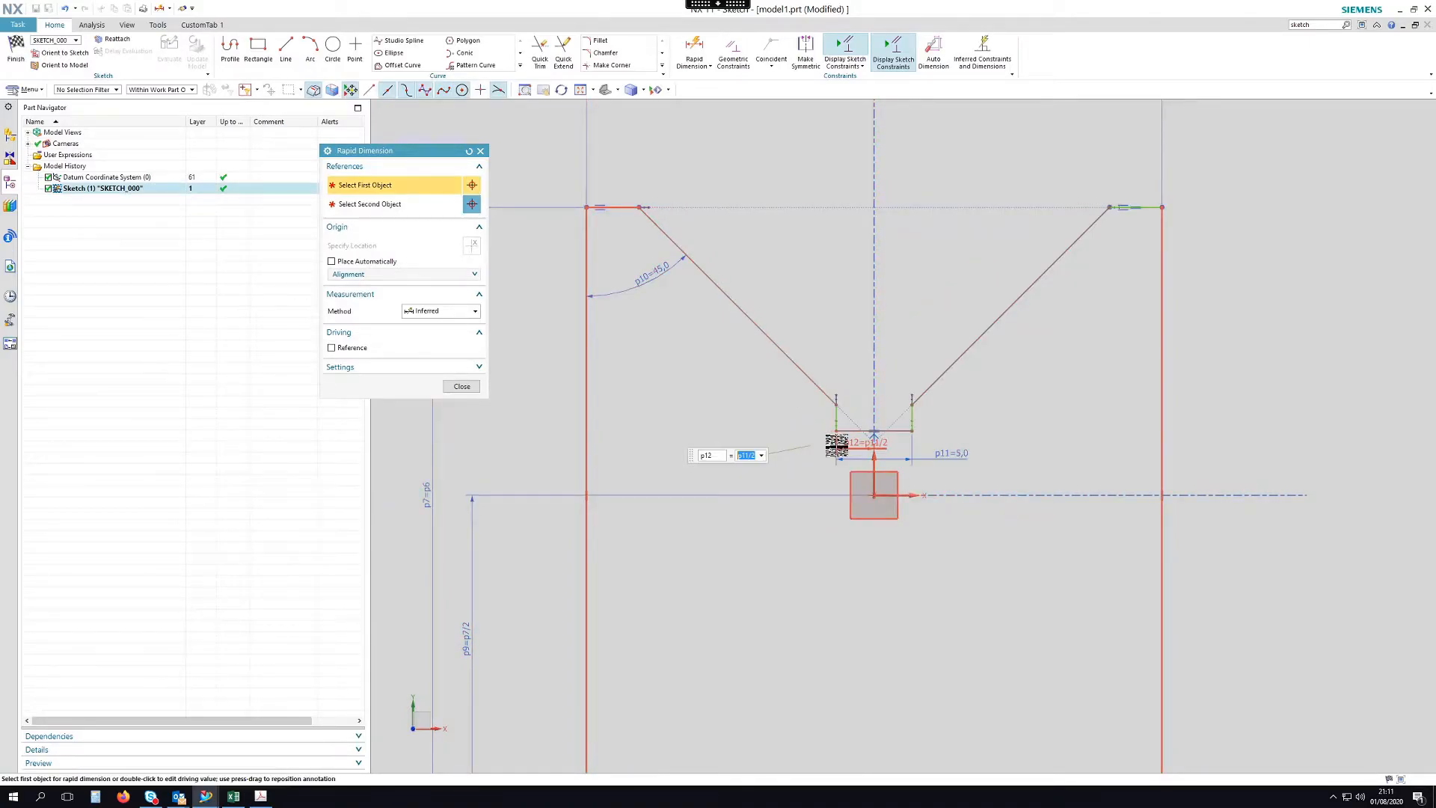
# Dimension the slot's right vertical line with a height of 3 mm.
pyautogui.scroll(-3, 923, 415)
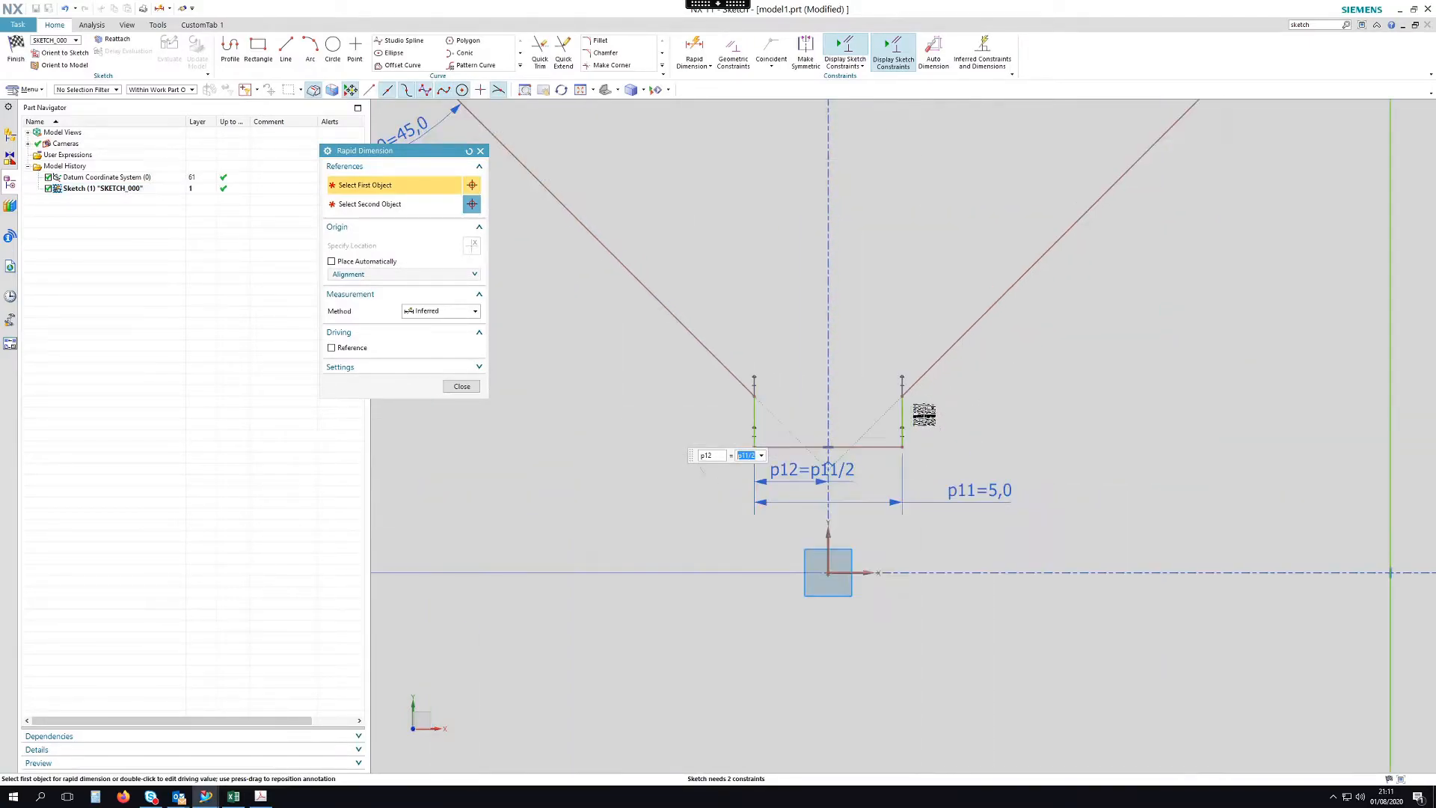
pyautogui.click(904, 413)
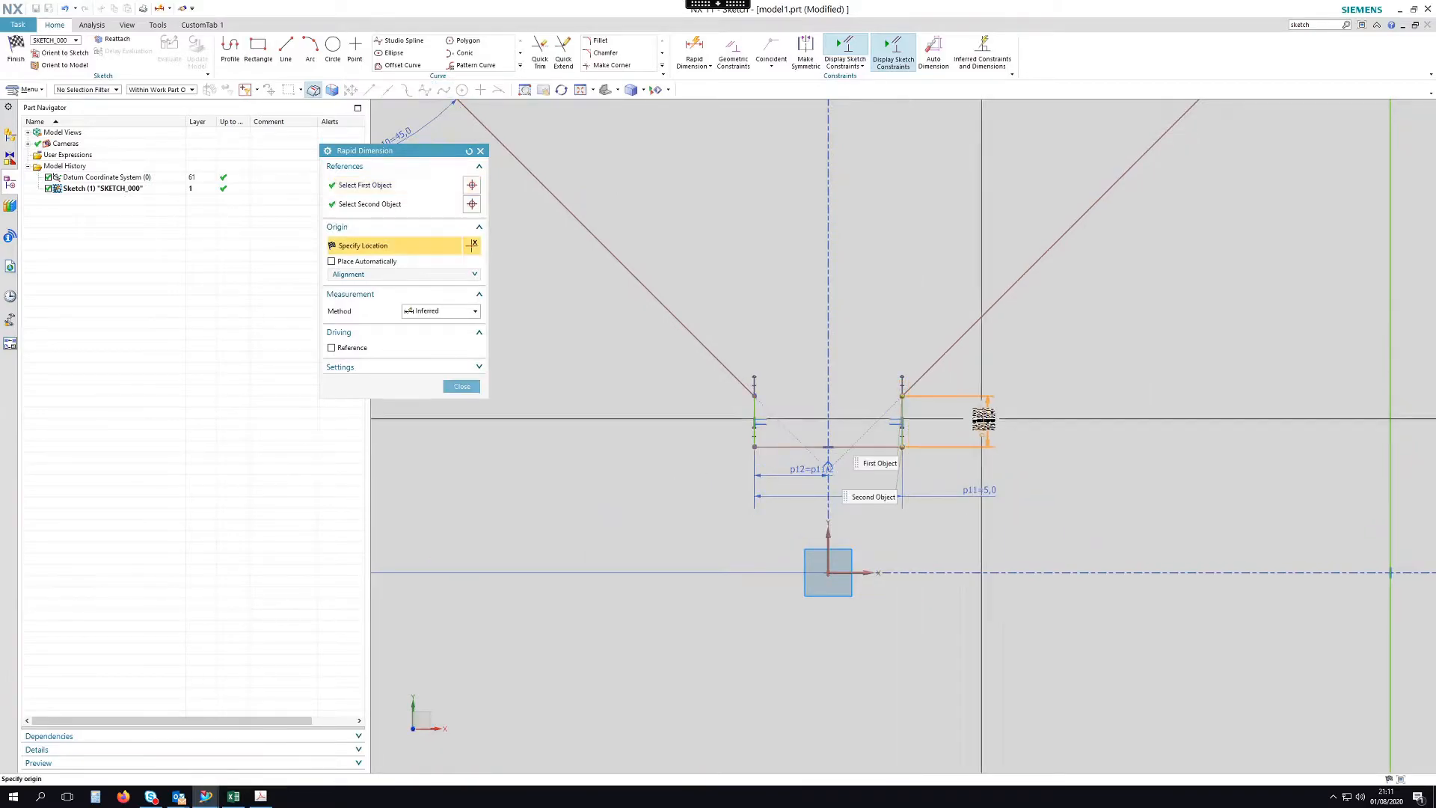
pyautogui.click(983, 417)
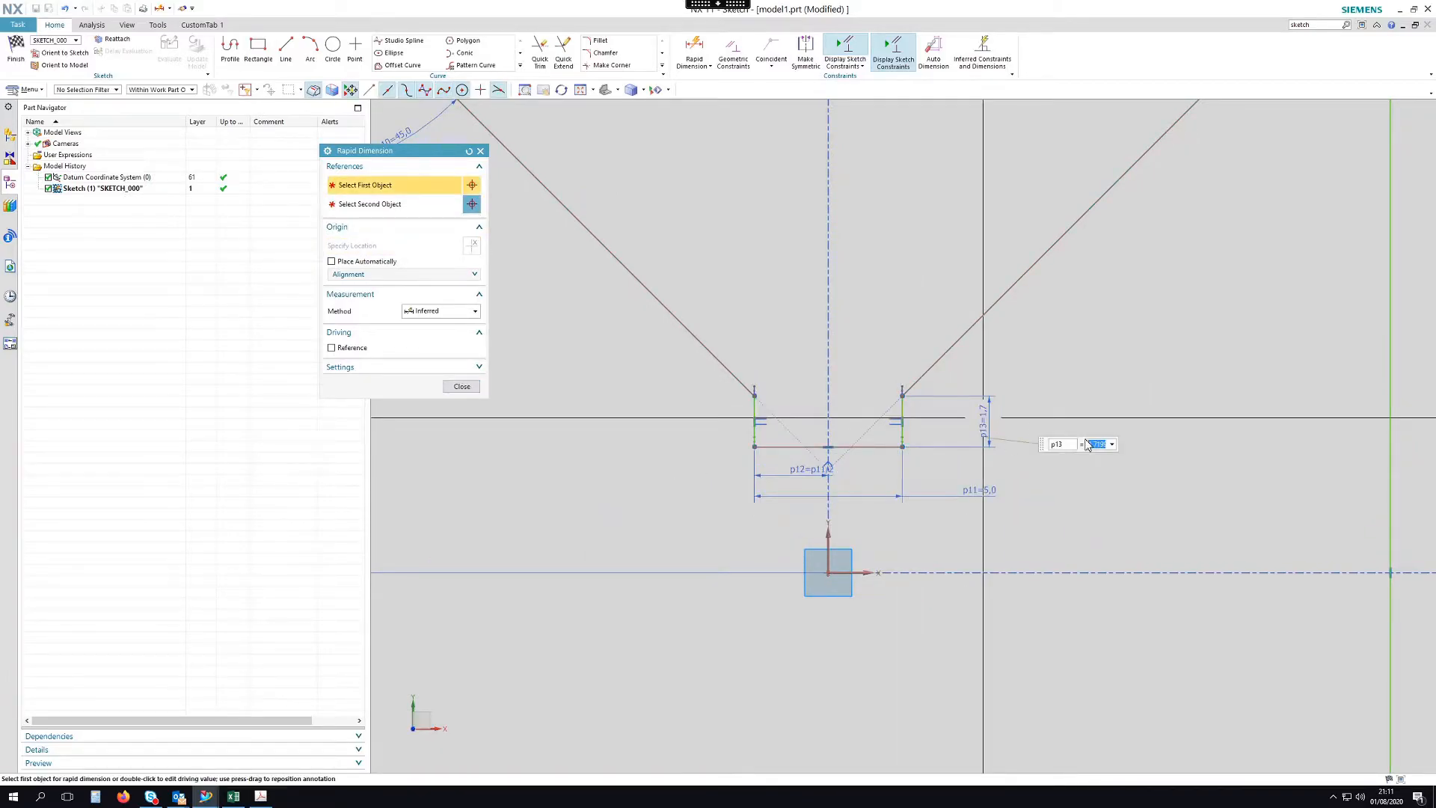
pyautogui.write('4')
pyautogui.press('Return')
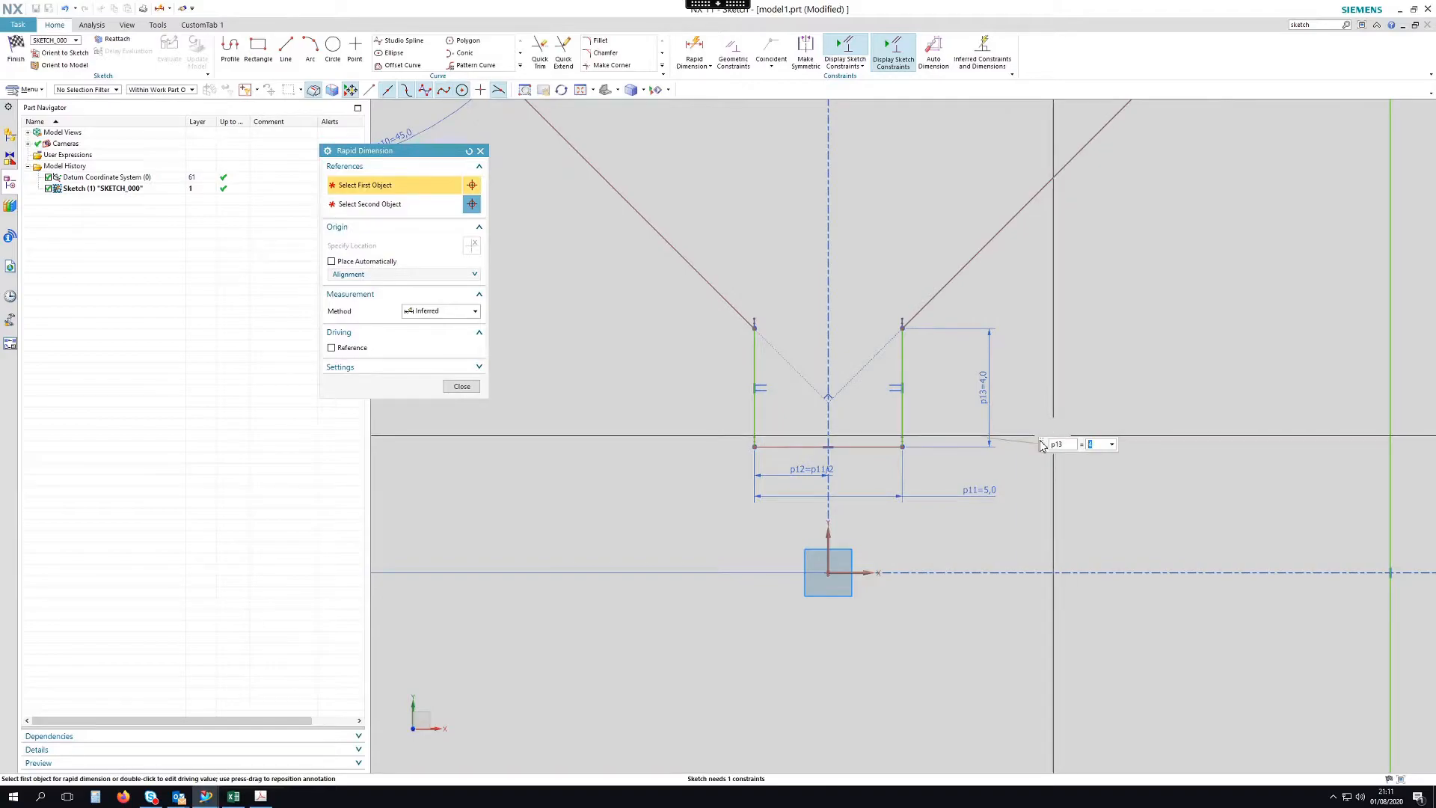
pyautogui.press('Return')
pyautogui.middleClick(1119, 344)
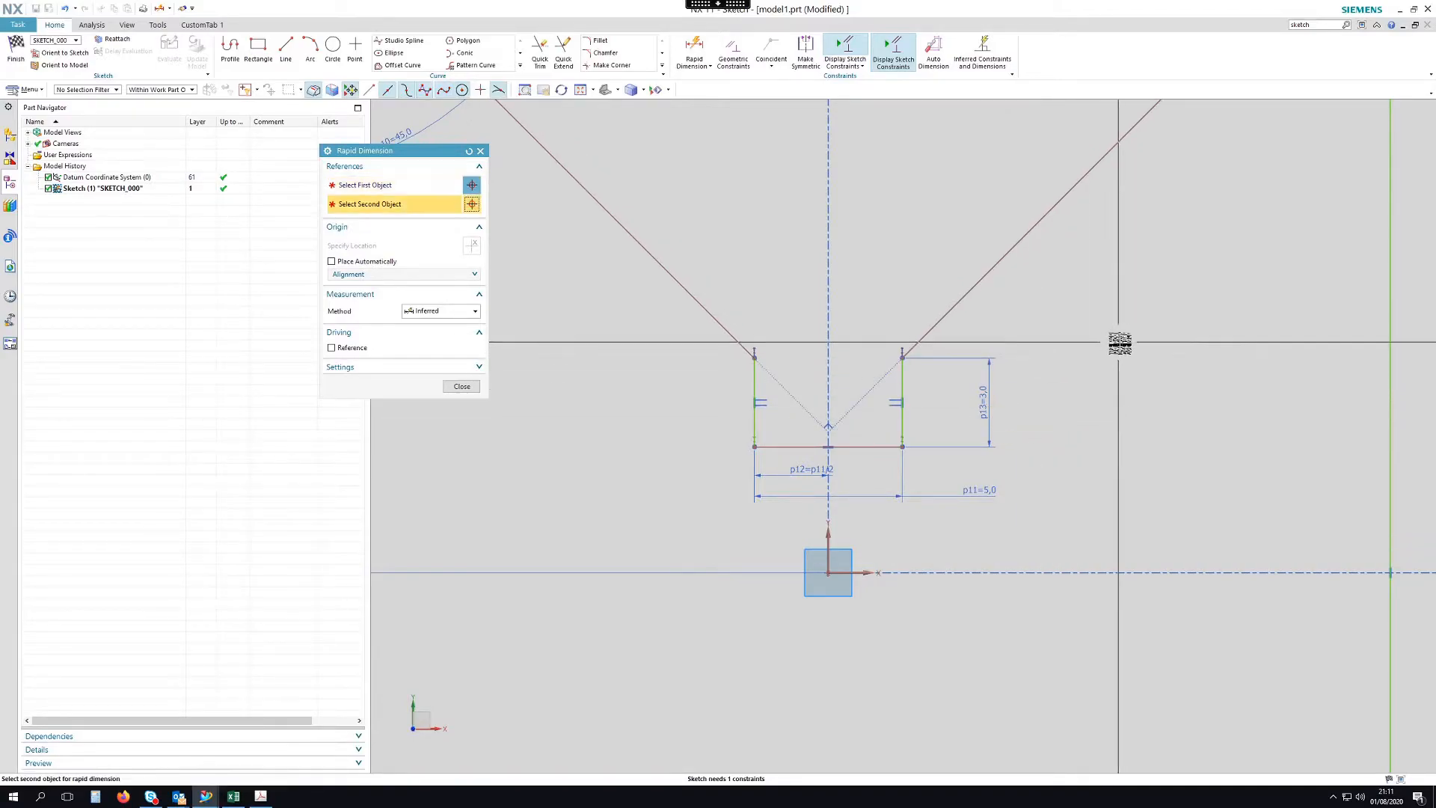
pyautogui.click(472, 384)
# Dimension the short left segment of the rectangle's top edge with a length of 3 mm.
pyautogui.scroll(-2, 632, 484)
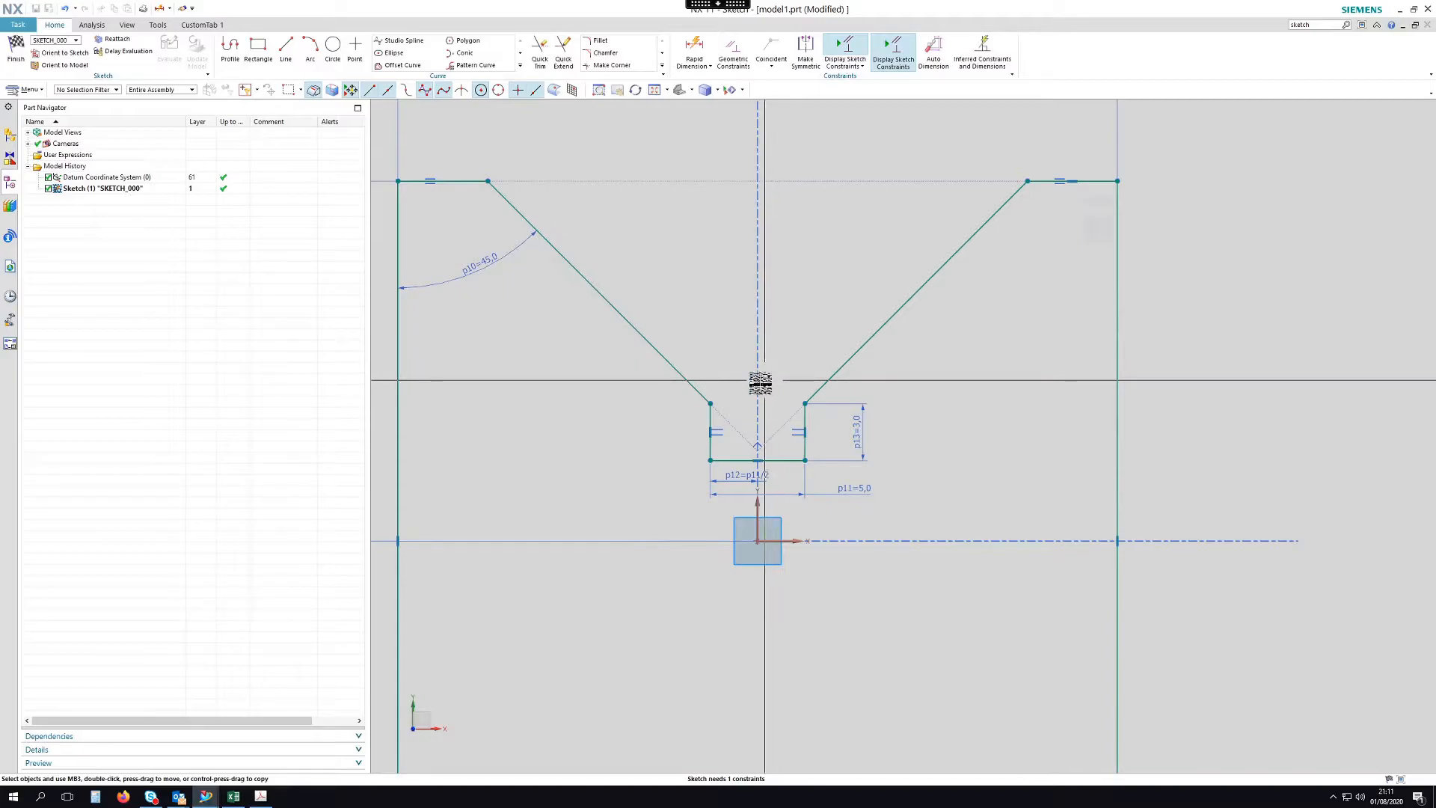
pyautogui.moveTo(713, 405); pyautogui.dragTo(757, 450)
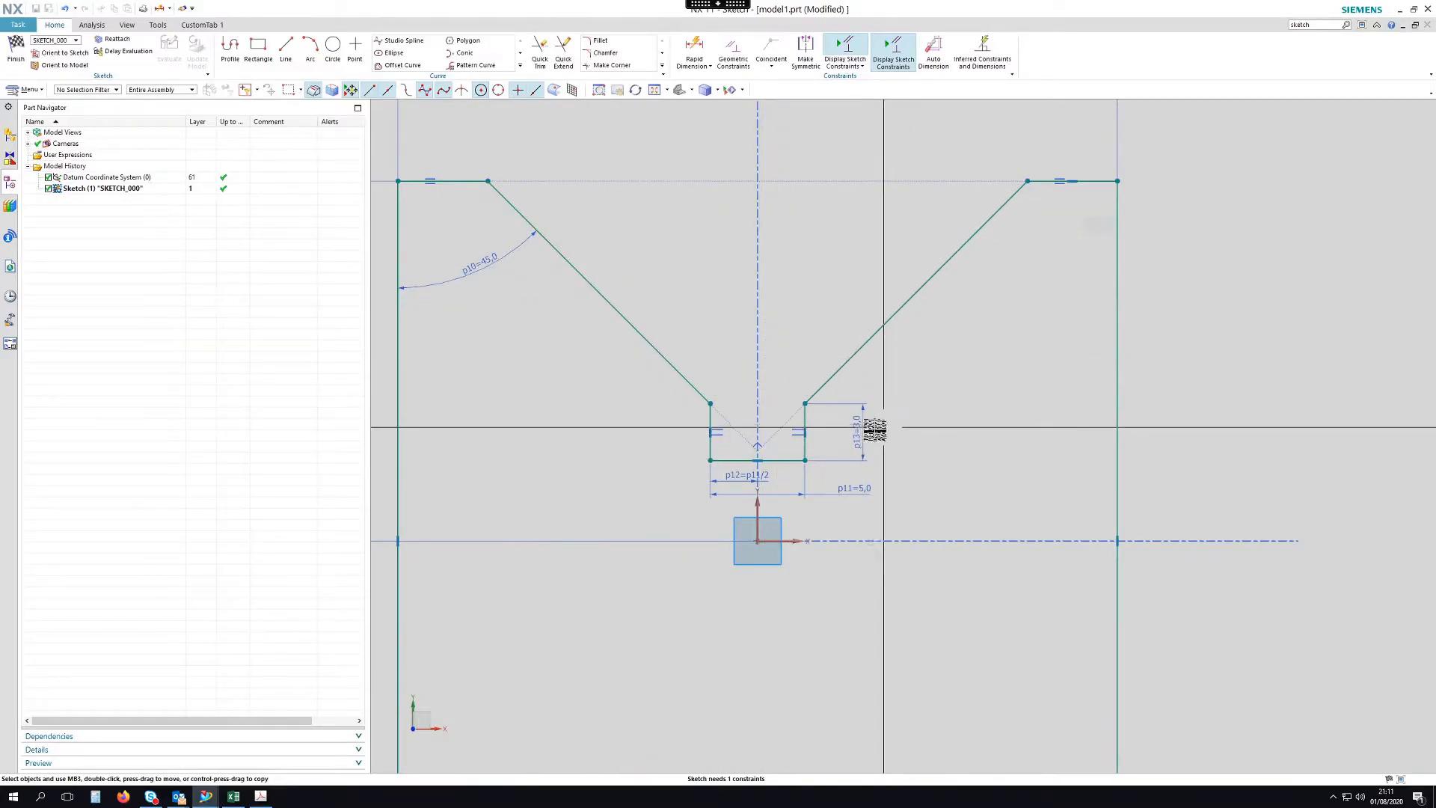
pyautogui.scroll(-2, 961, 474)
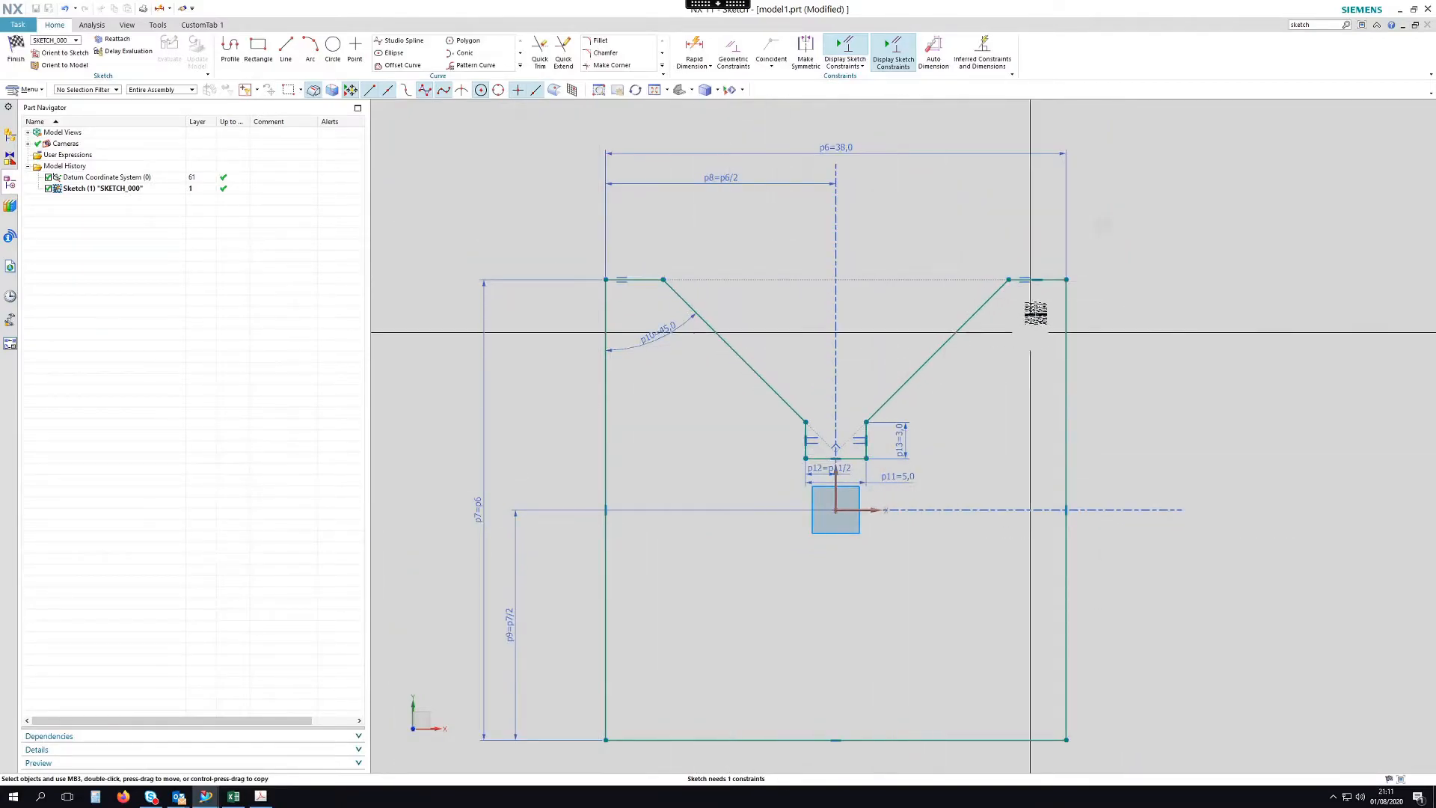
pyautogui.click(694, 47)
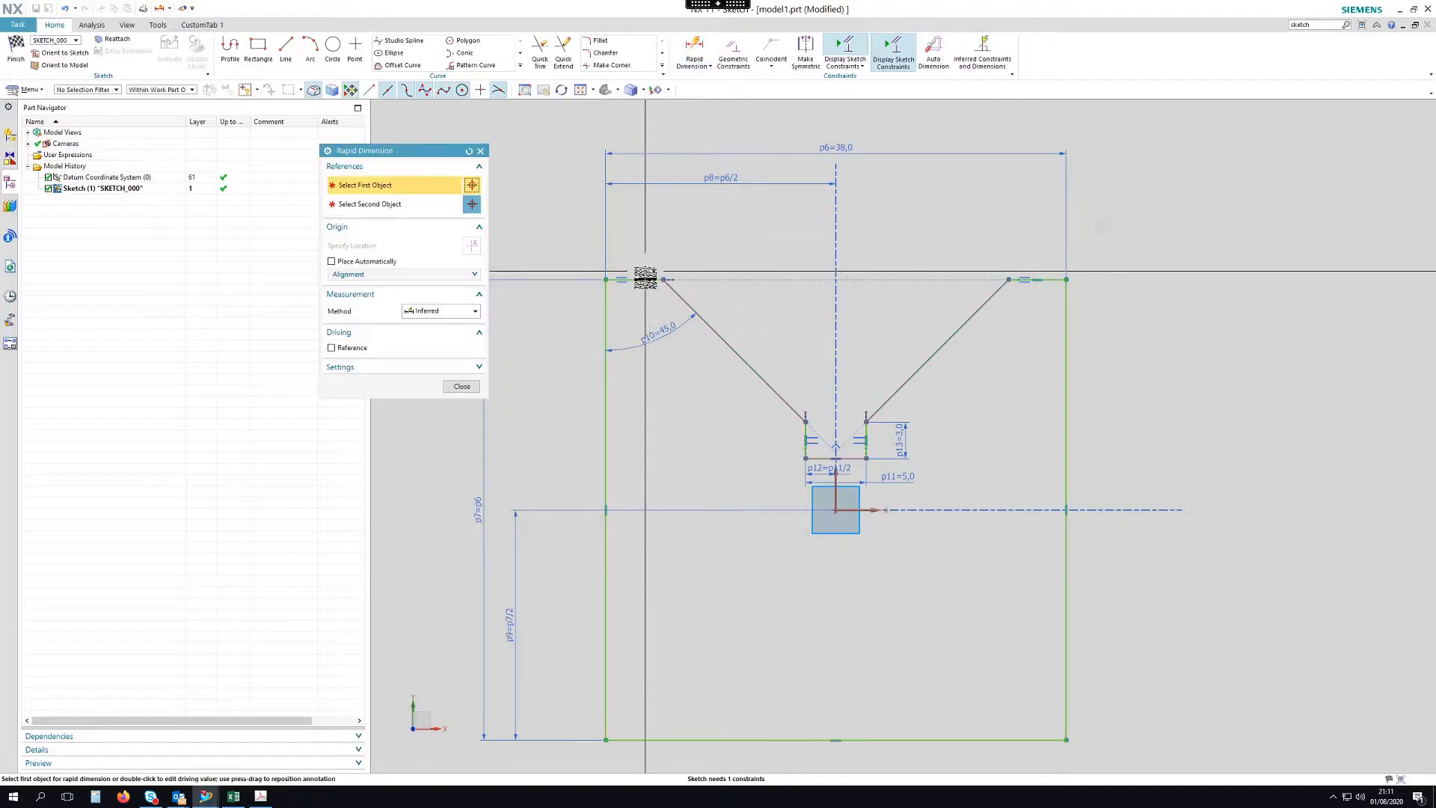
pyautogui.click(645, 279)
pyautogui.click(692, 236)
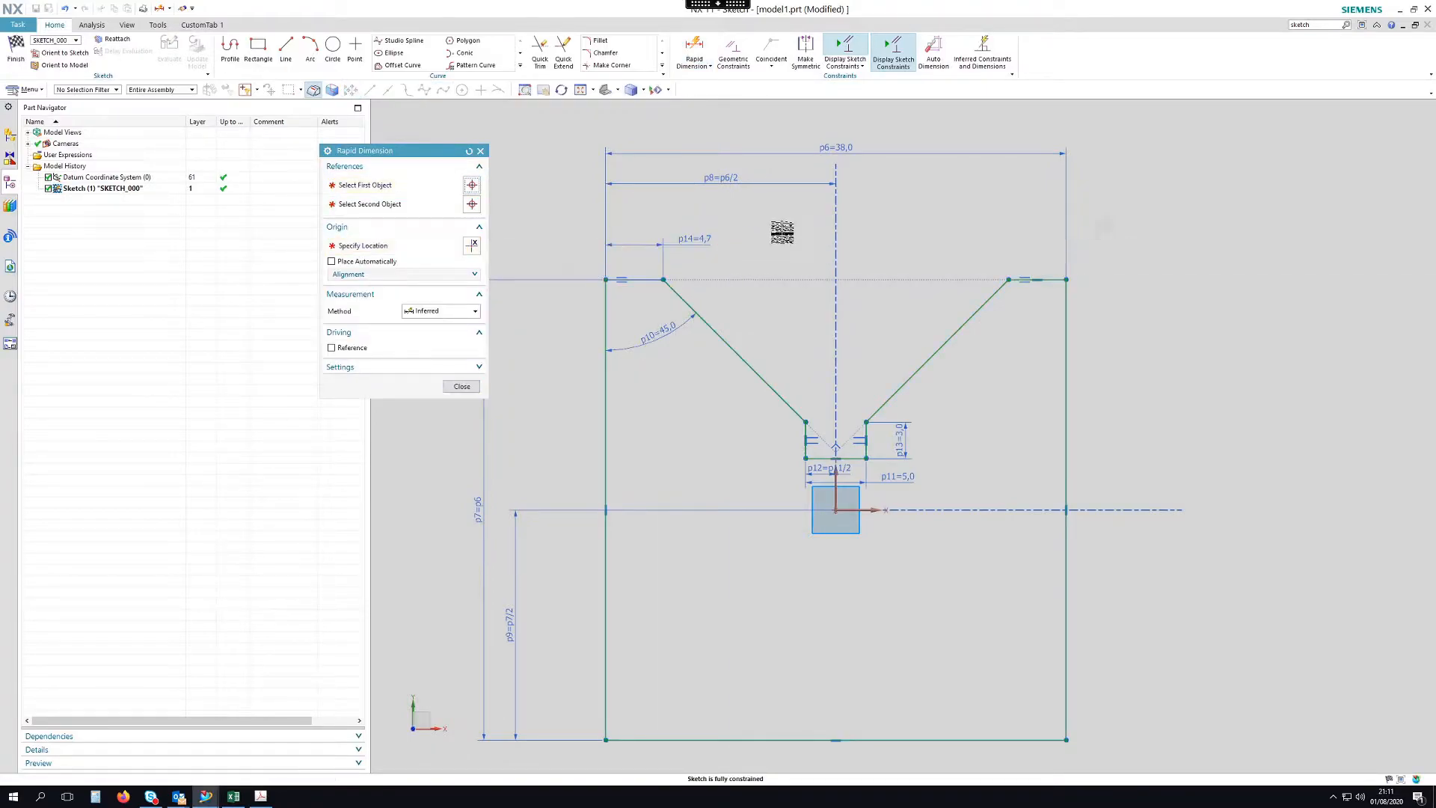
pyautogui.write('3')
pyautogui.press('Return')
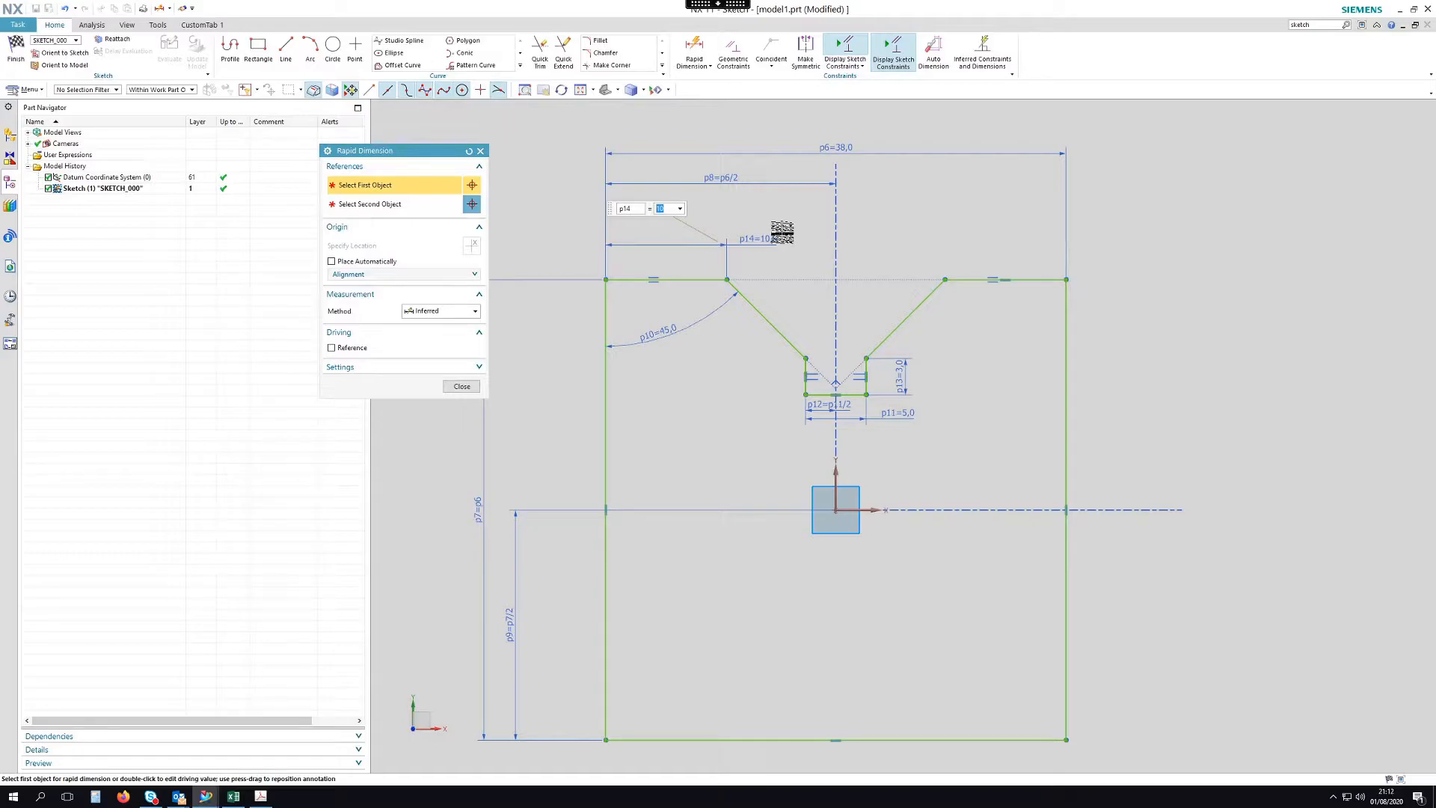
pyautogui.write('3')
pyautogui.press('Return')
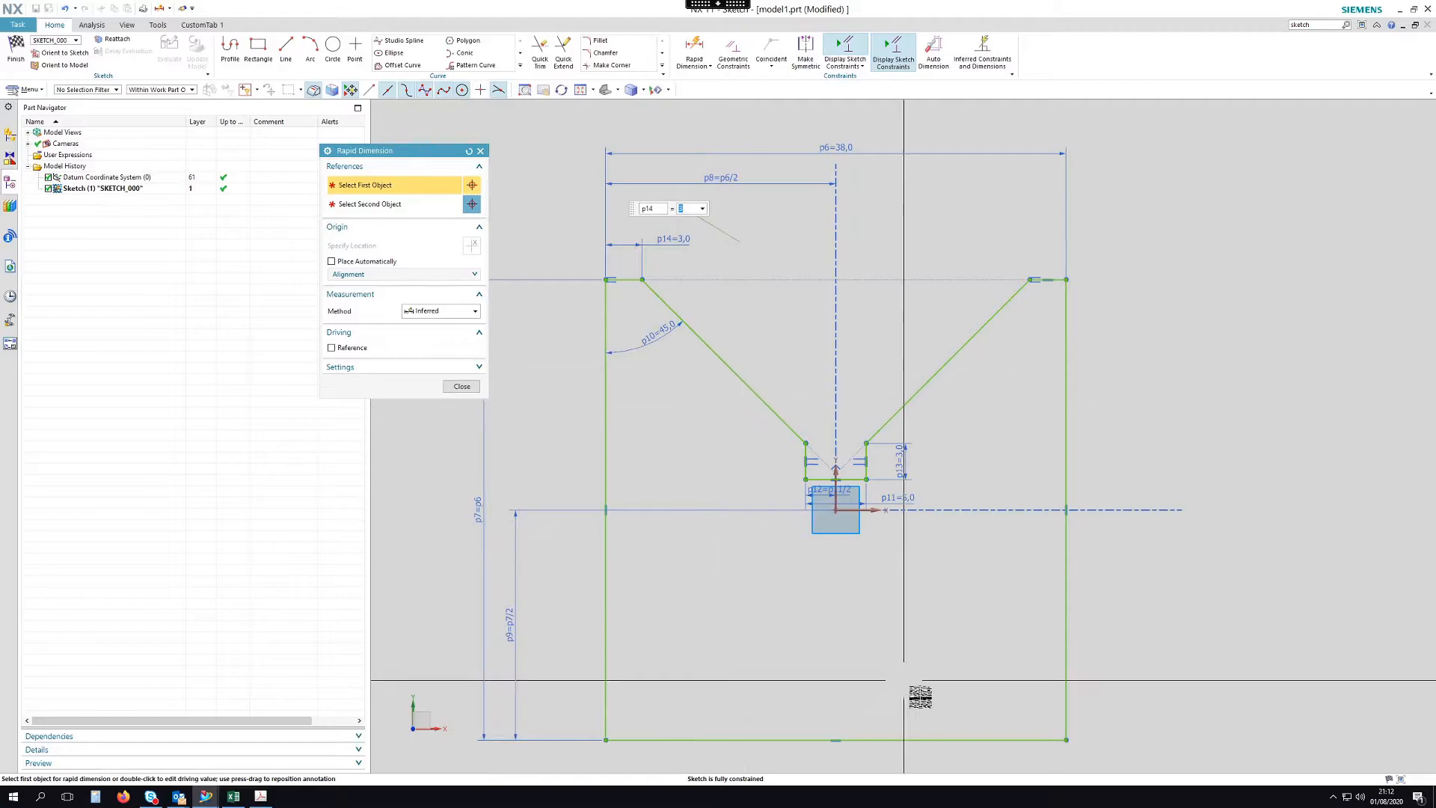
pyautogui.click(463, 386)
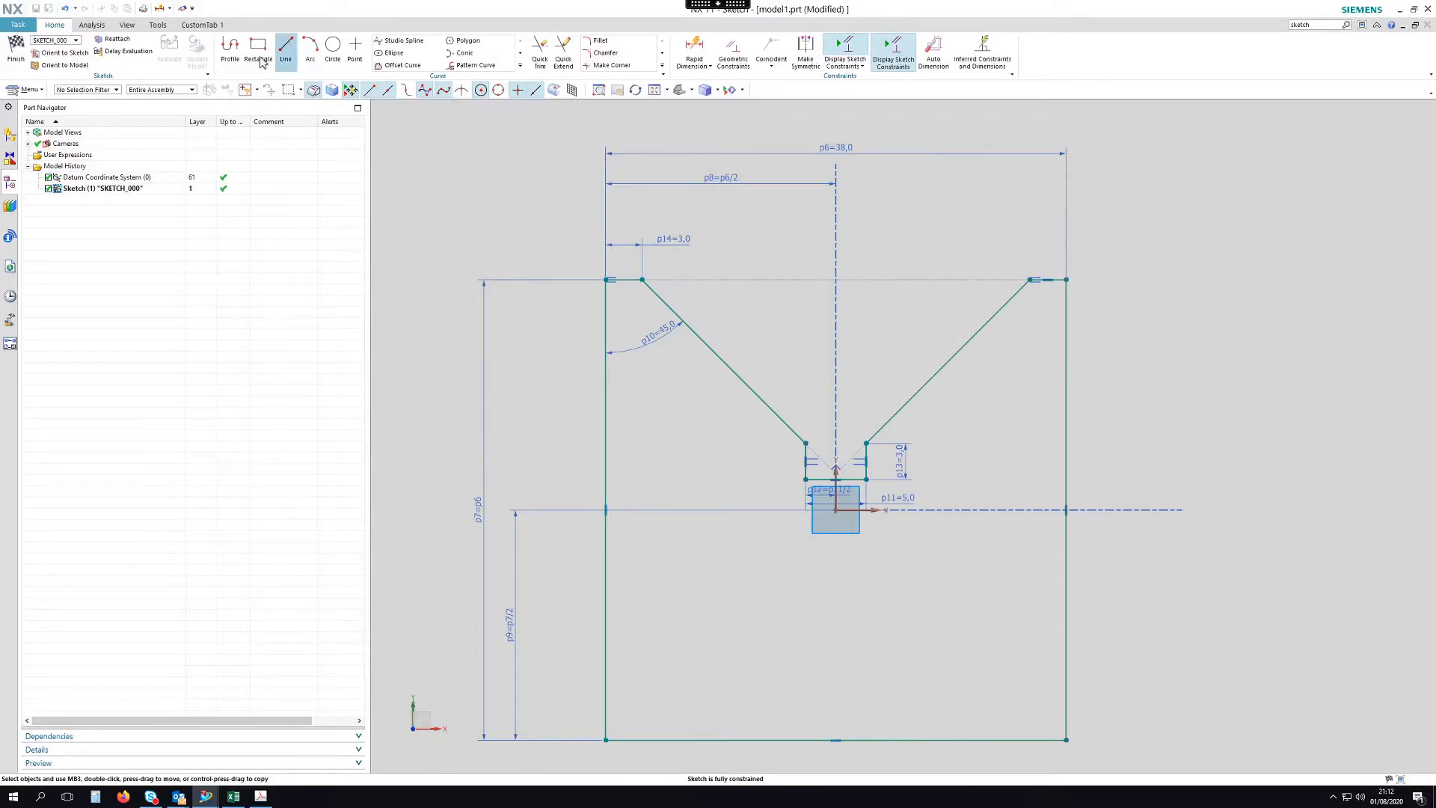
# Draw a Profile from the rectangle's bottom edge inward: slanted line, vertical up, horizontal slot top, and vertical down, left open at its end.
pyautogui.click(231, 50)
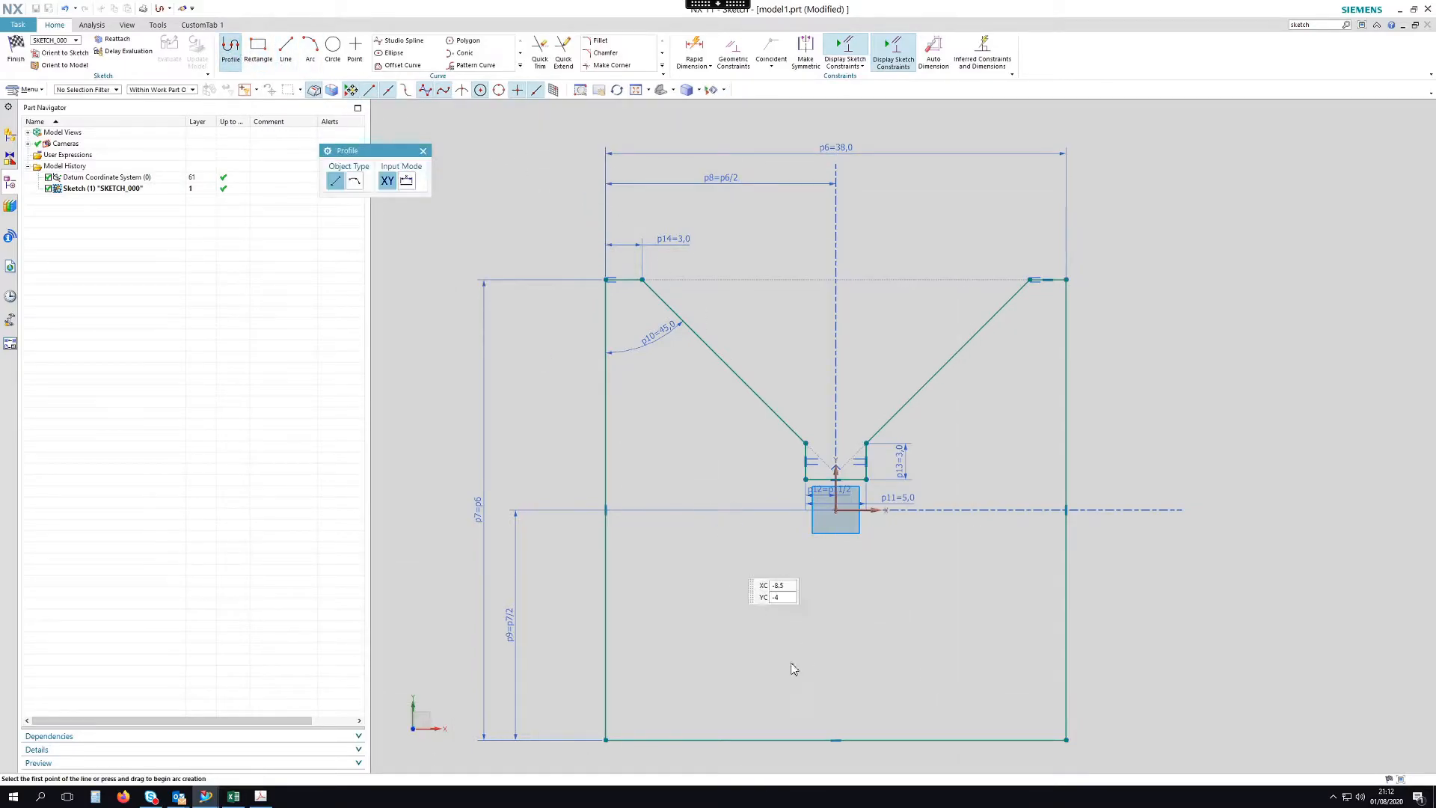
pyautogui.click(718, 739)
pyautogui.click(796, 682)
pyautogui.click(880, 627)
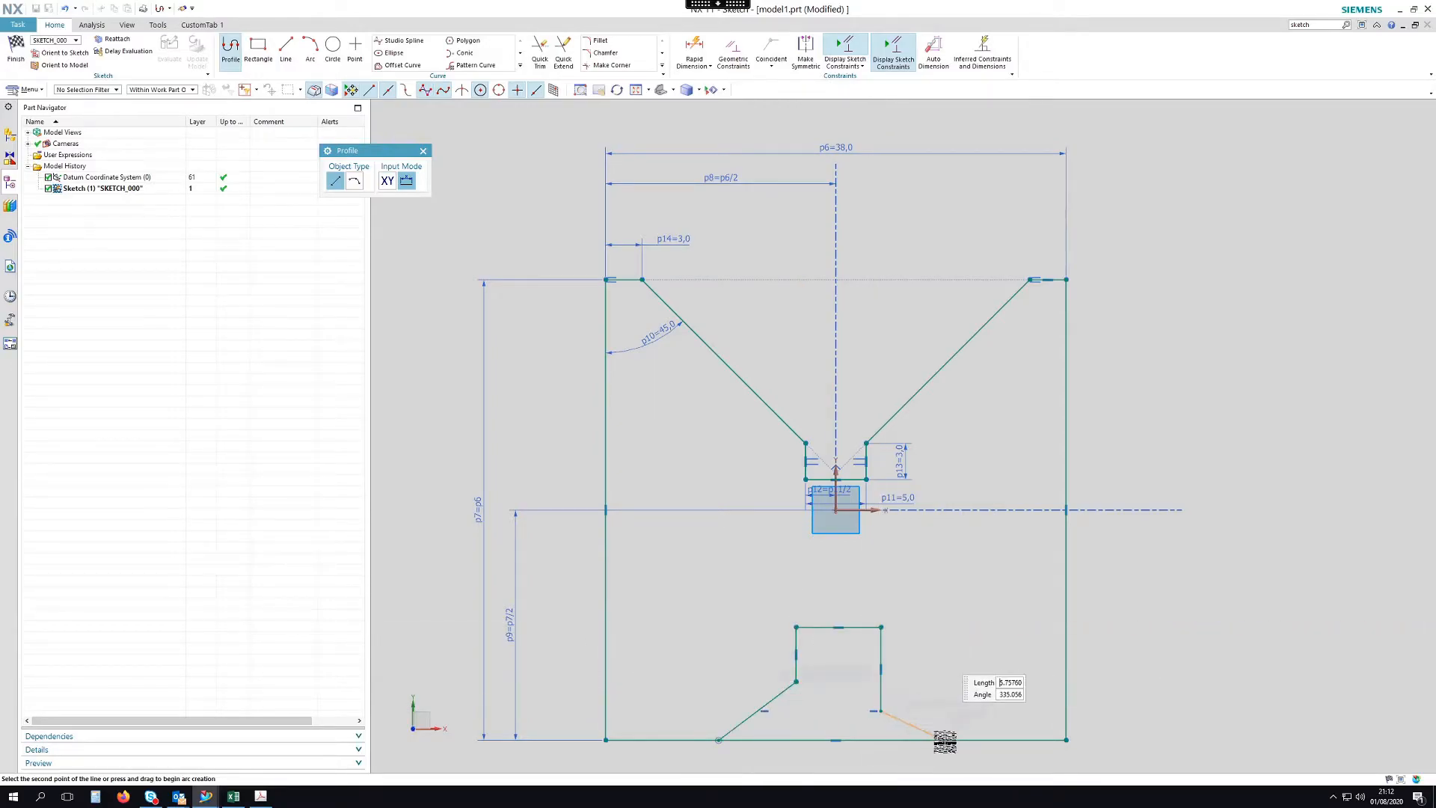
pyautogui.click(880, 710)
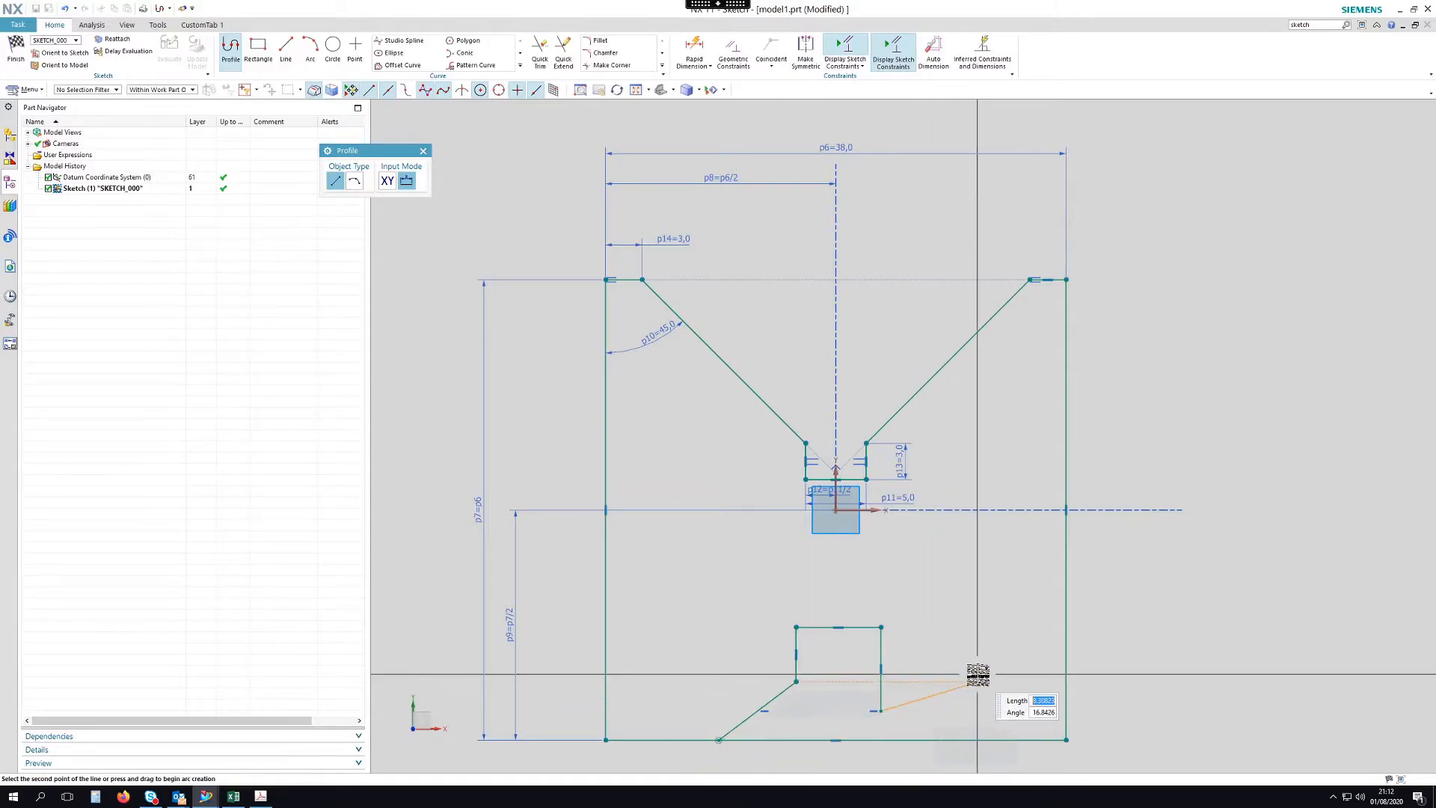
pyautogui.press('Escape')
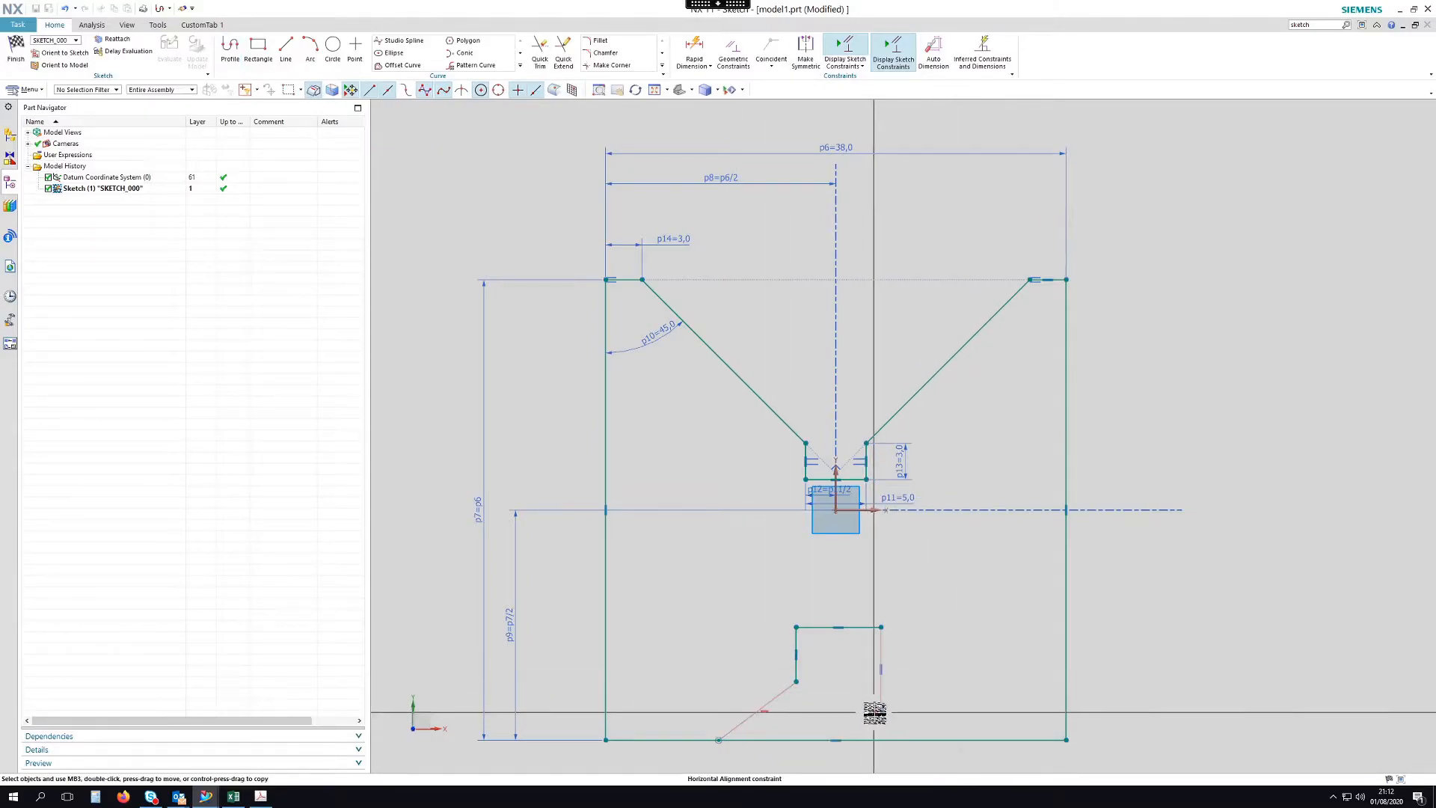
# Delete the horizontal alignment constraint at the open lower end of the bottom groove's right vertical line.
pyautogui.click(875, 712)
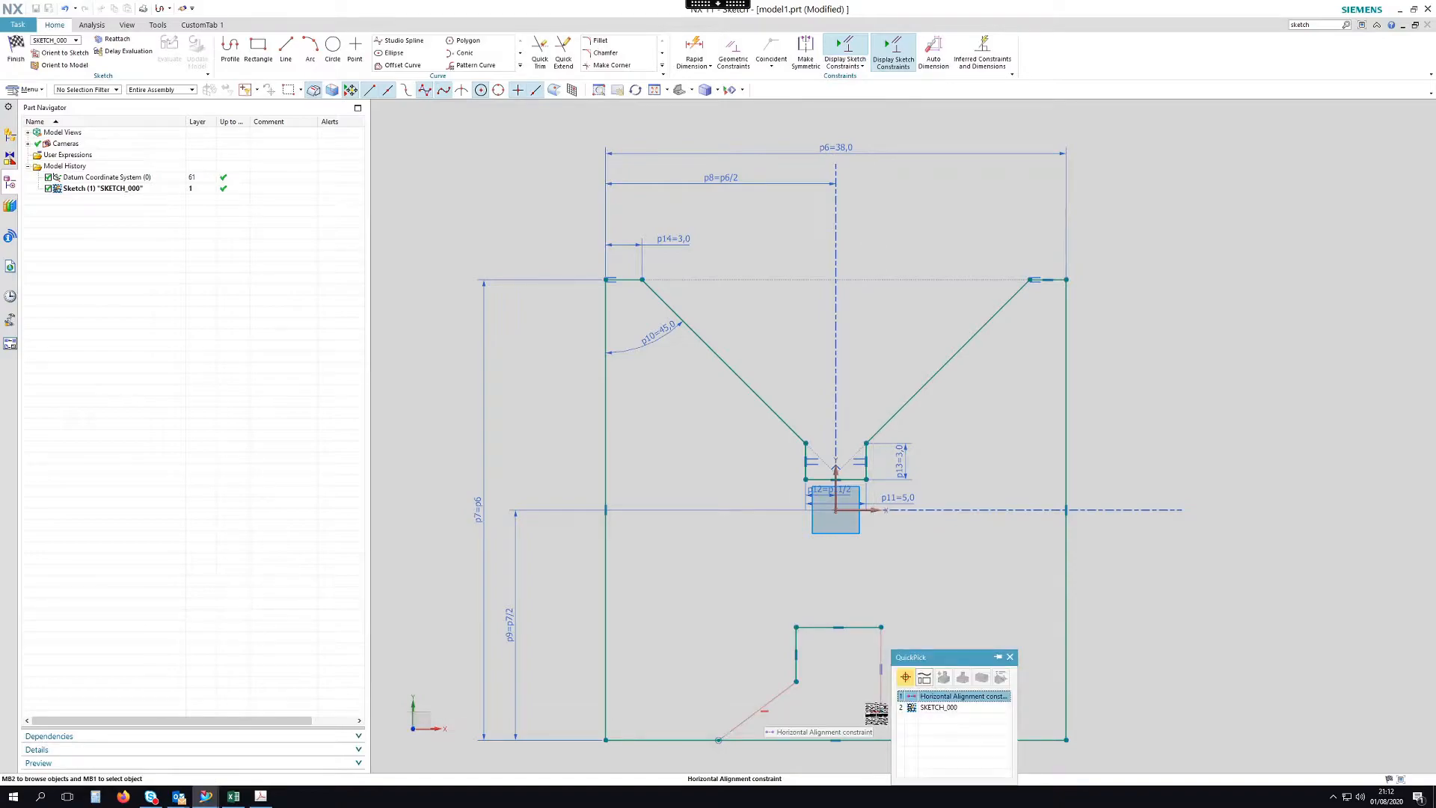
pyautogui.click(940, 697)
pyautogui.press('Delete')
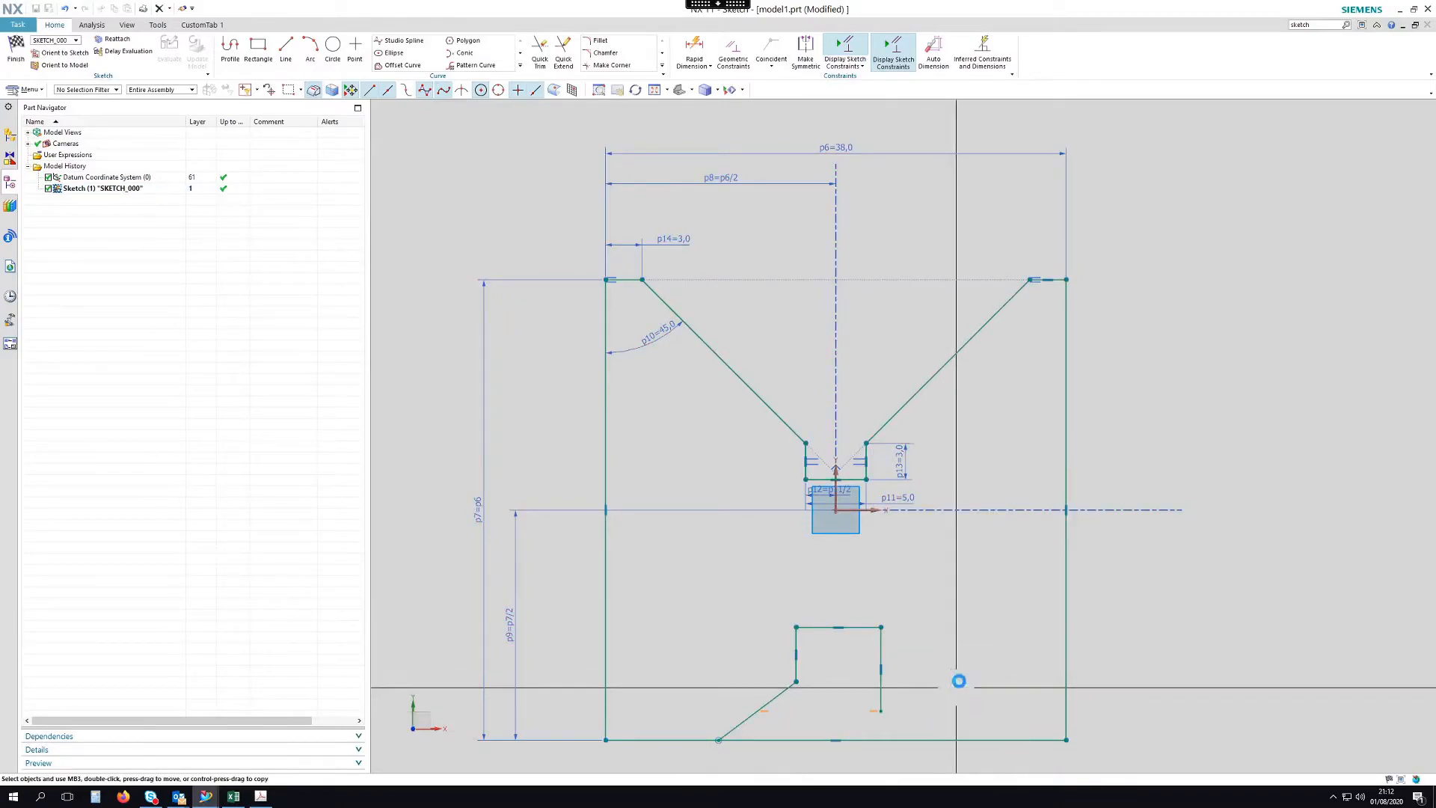
# Draw a slanted line from the bottom groove's open end to the rectangle's bottom edge to close the groove outline.
pyautogui.click(286, 51)
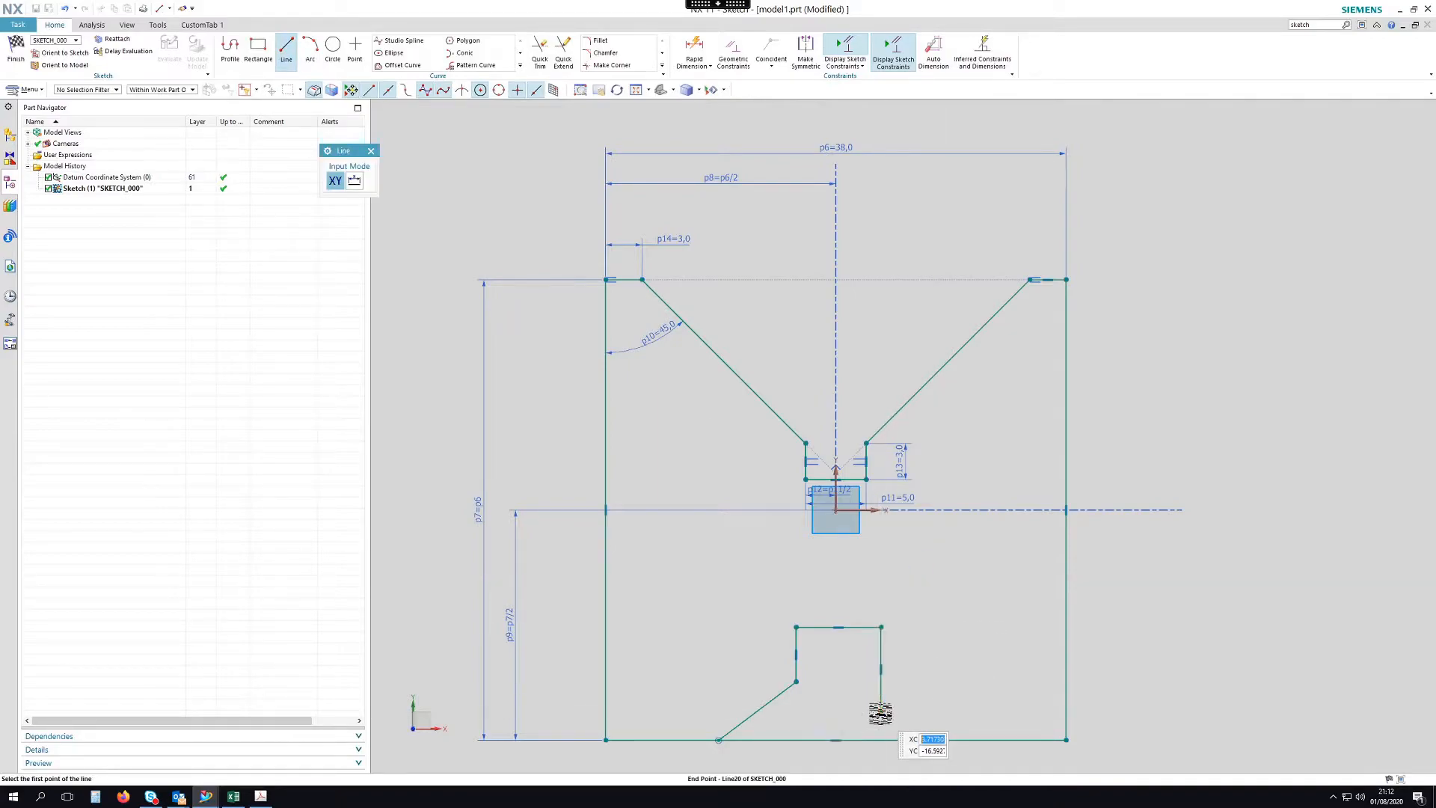
pyautogui.click(966, 738)
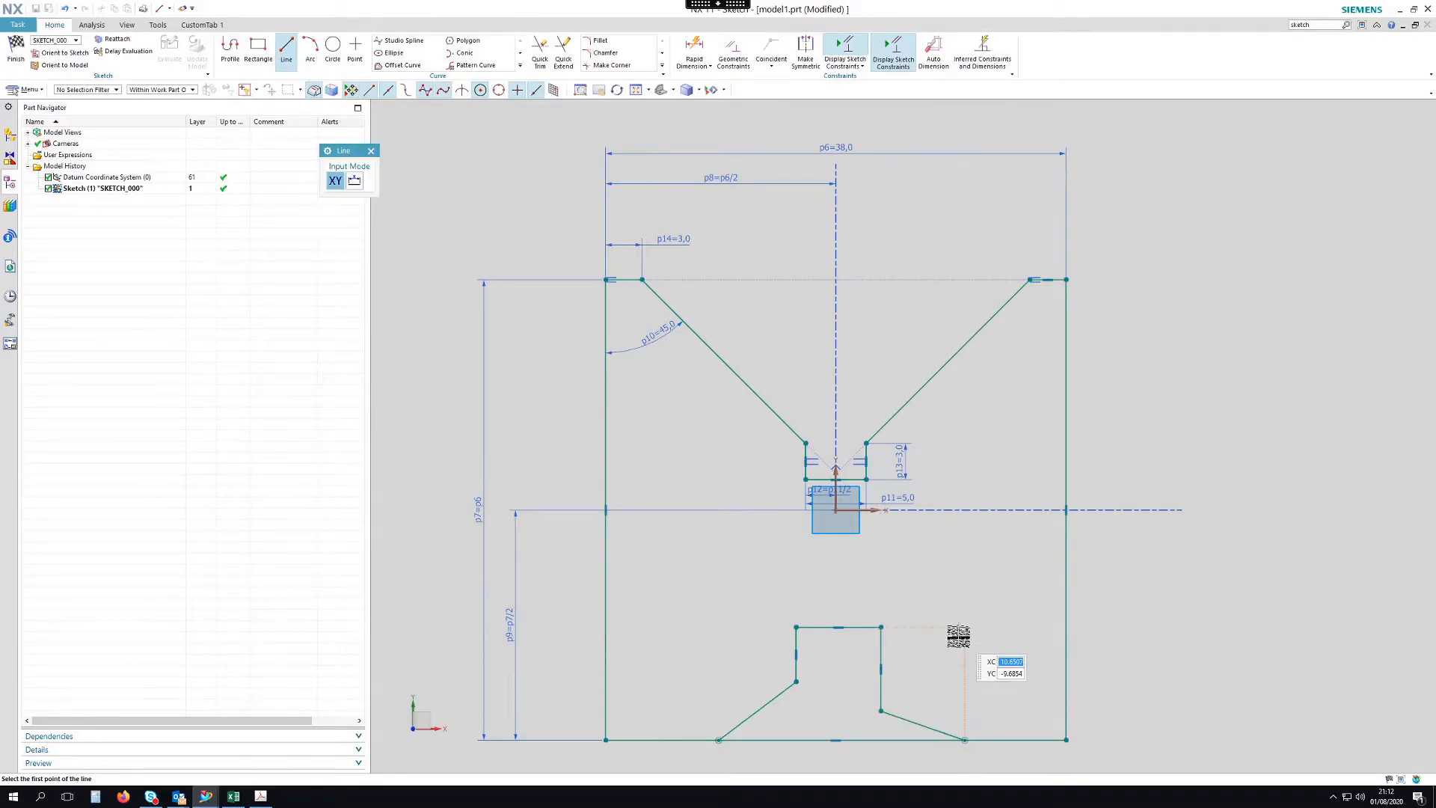
pyautogui.press('Escape')
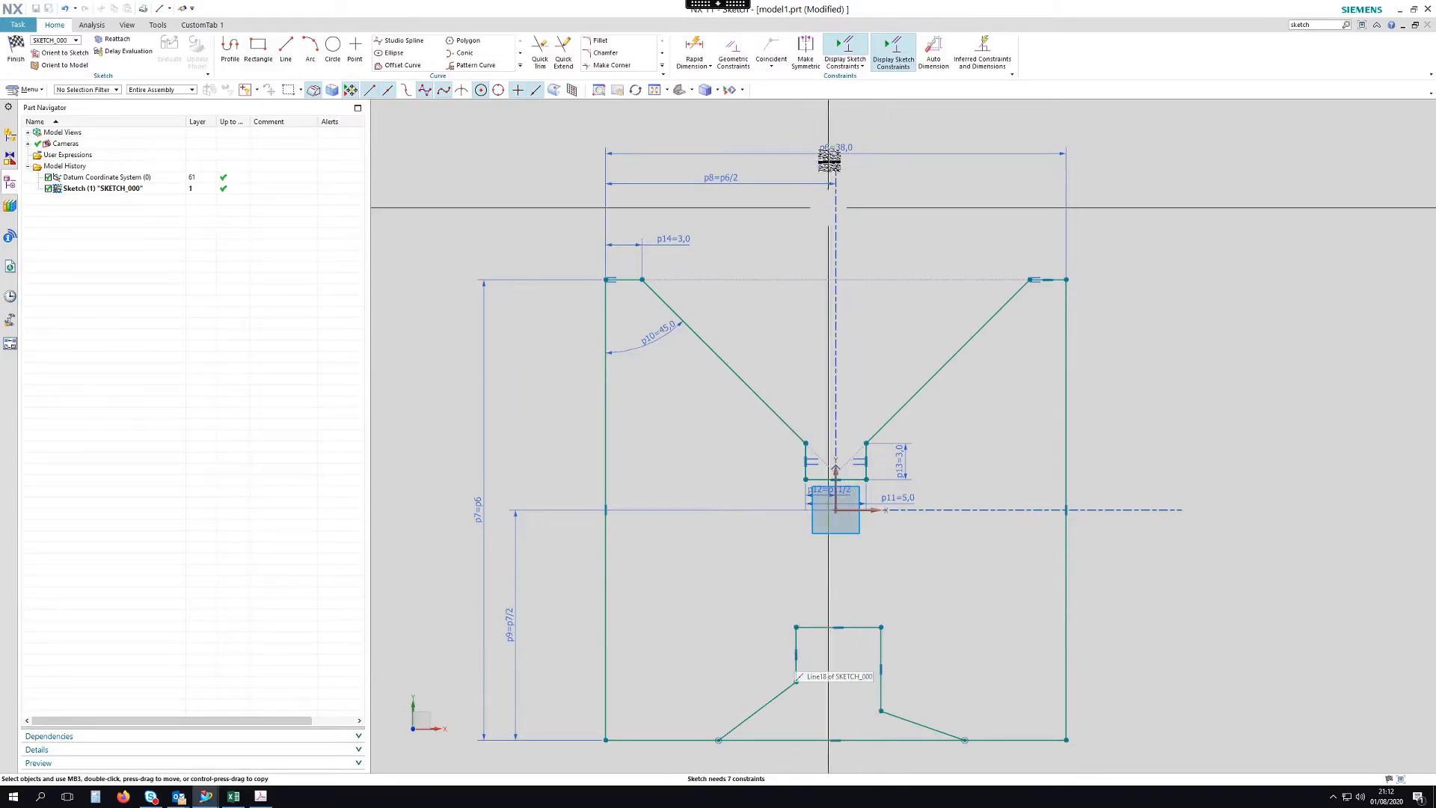
# Apply an Equal Length constraint to the two vertical lines of the bottom groove's slot.
pyautogui.click(732, 51)
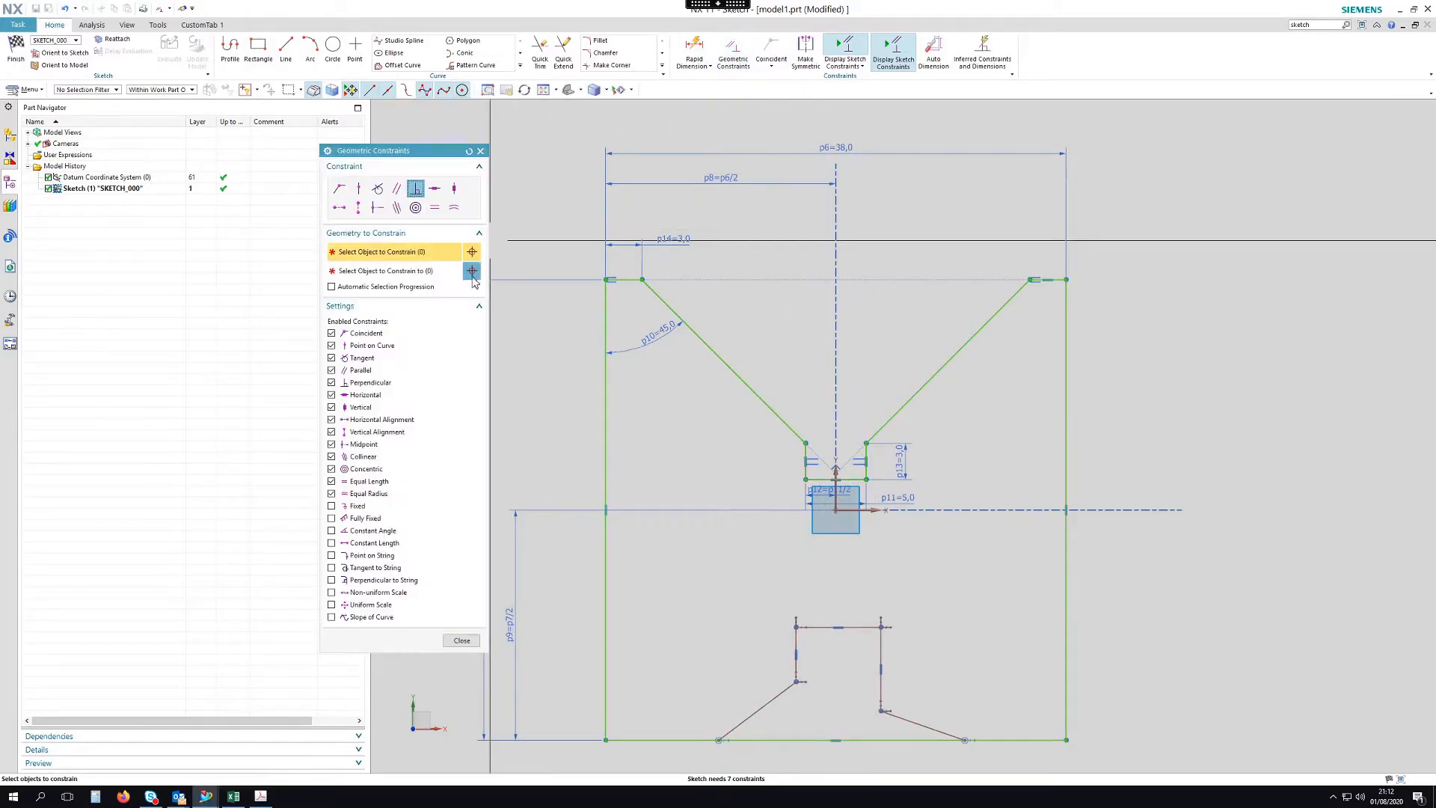
pyautogui.click(435, 208)
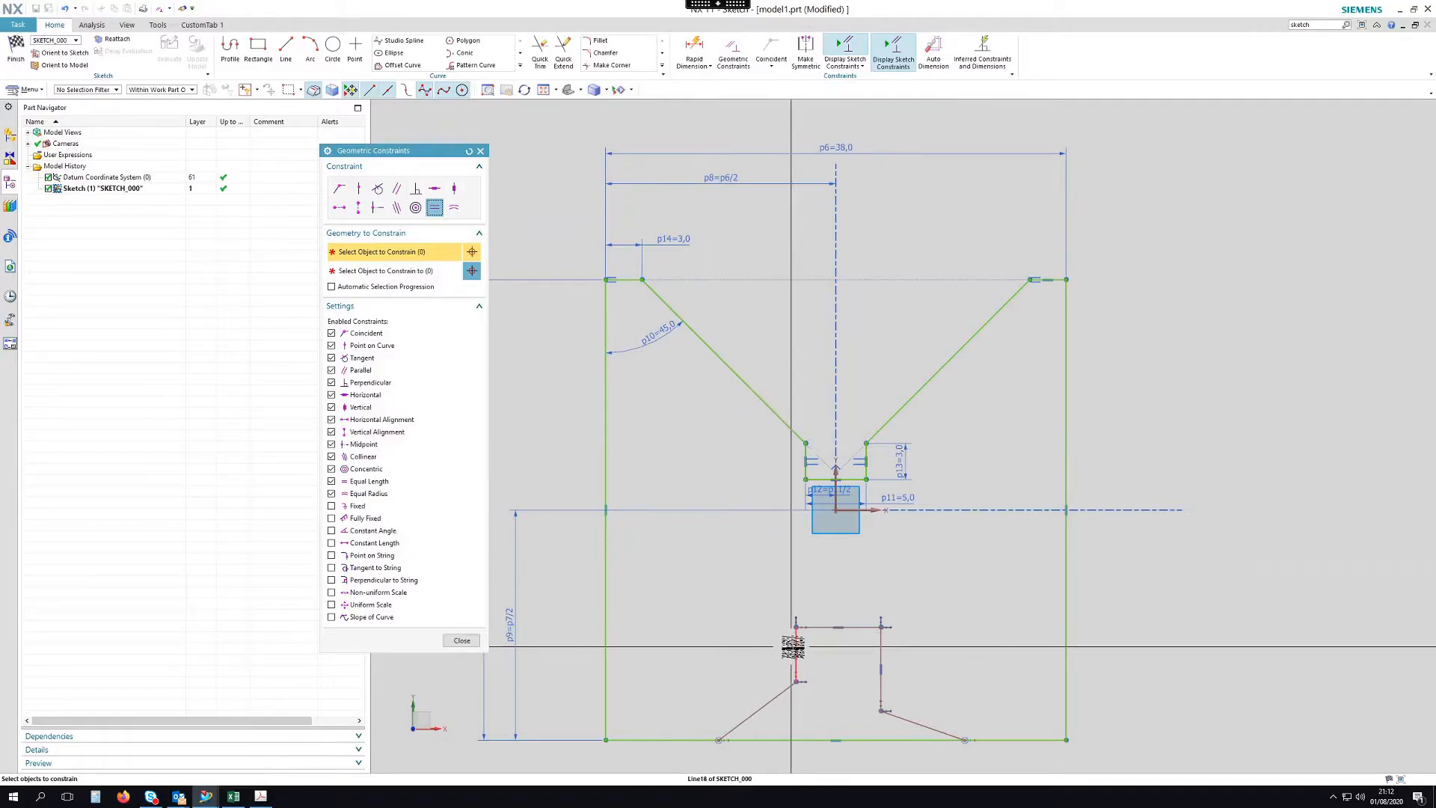
pyautogui.click(886, 645)
pyautogui.click(882, 648)
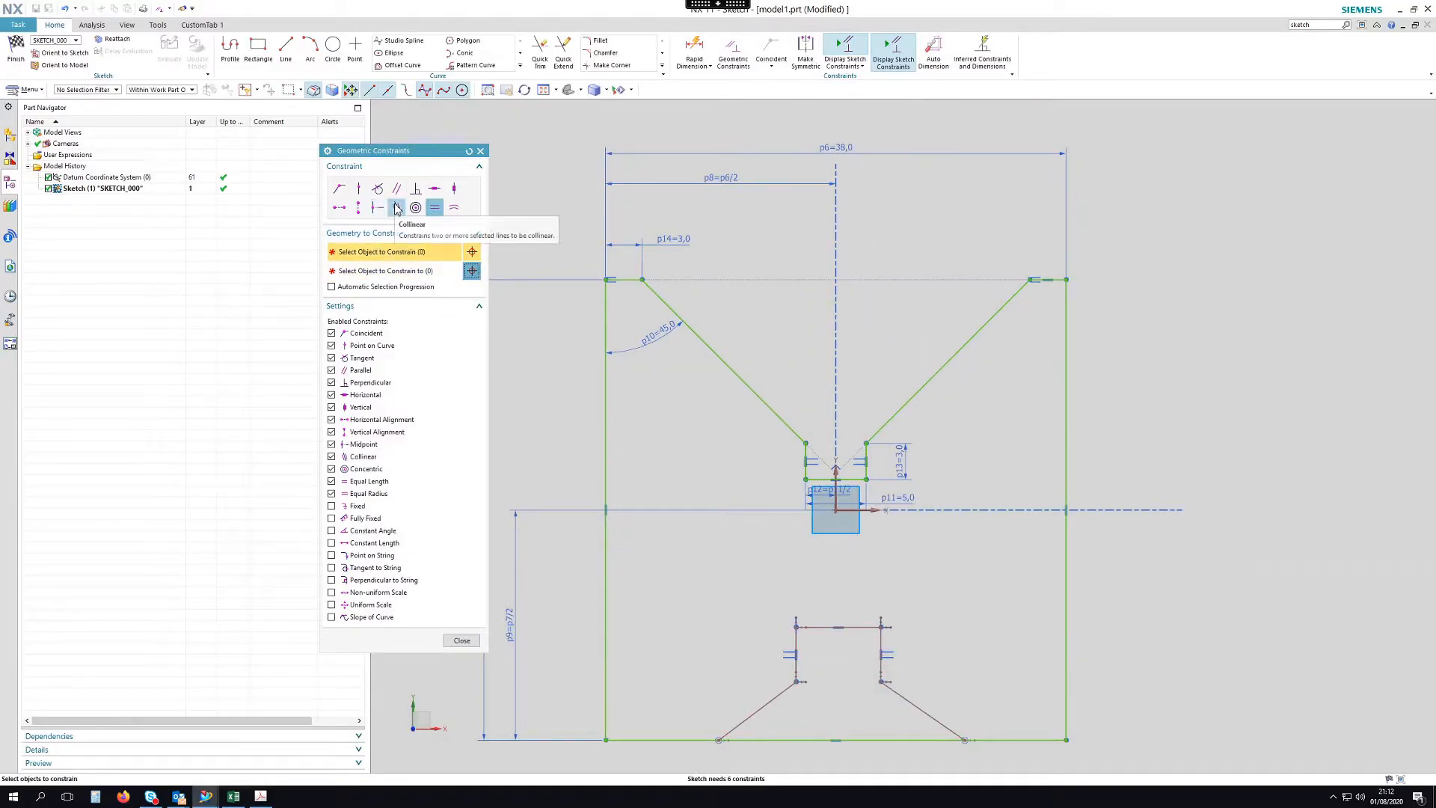
# Make the bottom slot's left and right vertical lines Collinear with the matching vertical lines of the upper slot.
pyautogui.click(790, 641)
pyautogui.click(805, 452)
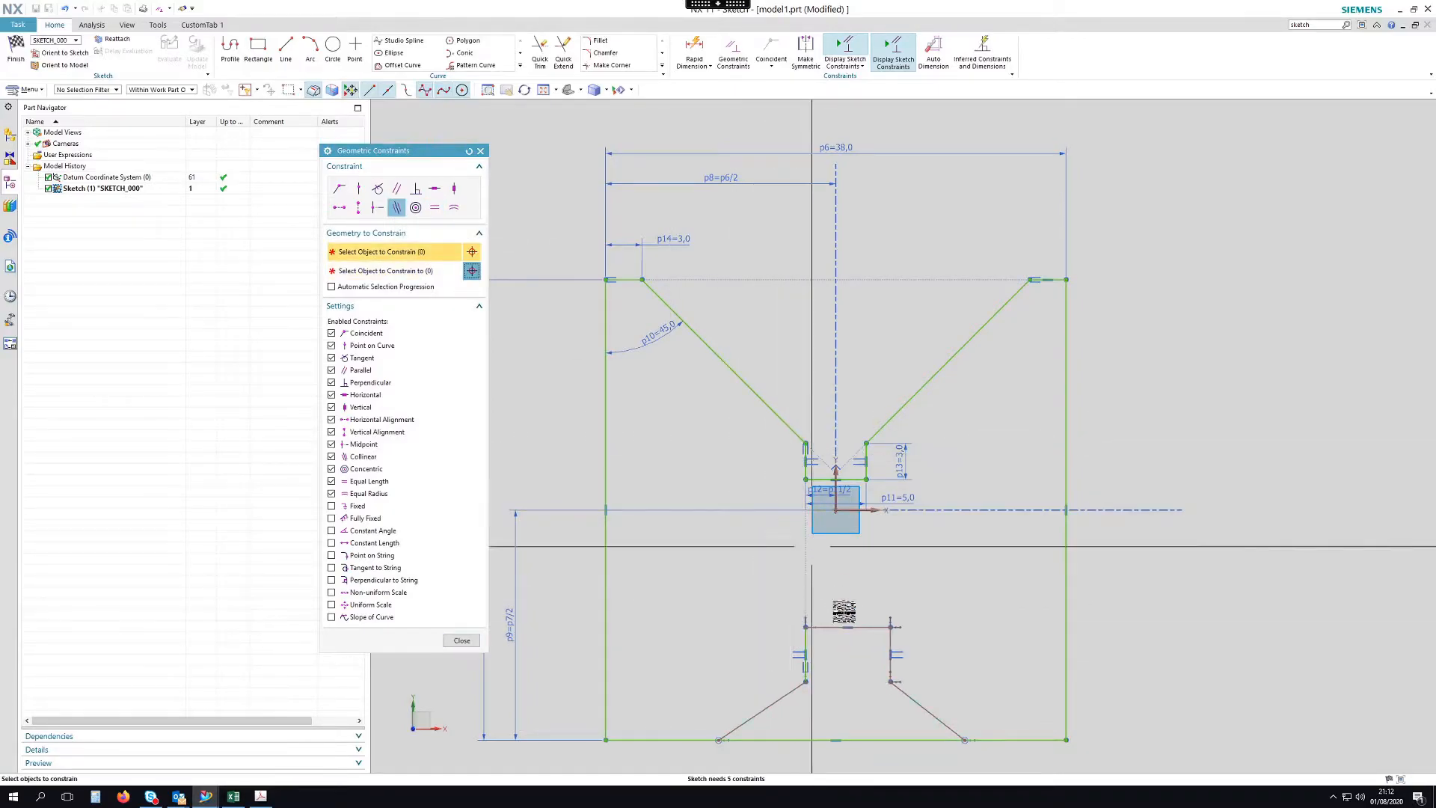
pyautogui.click(890, 640)
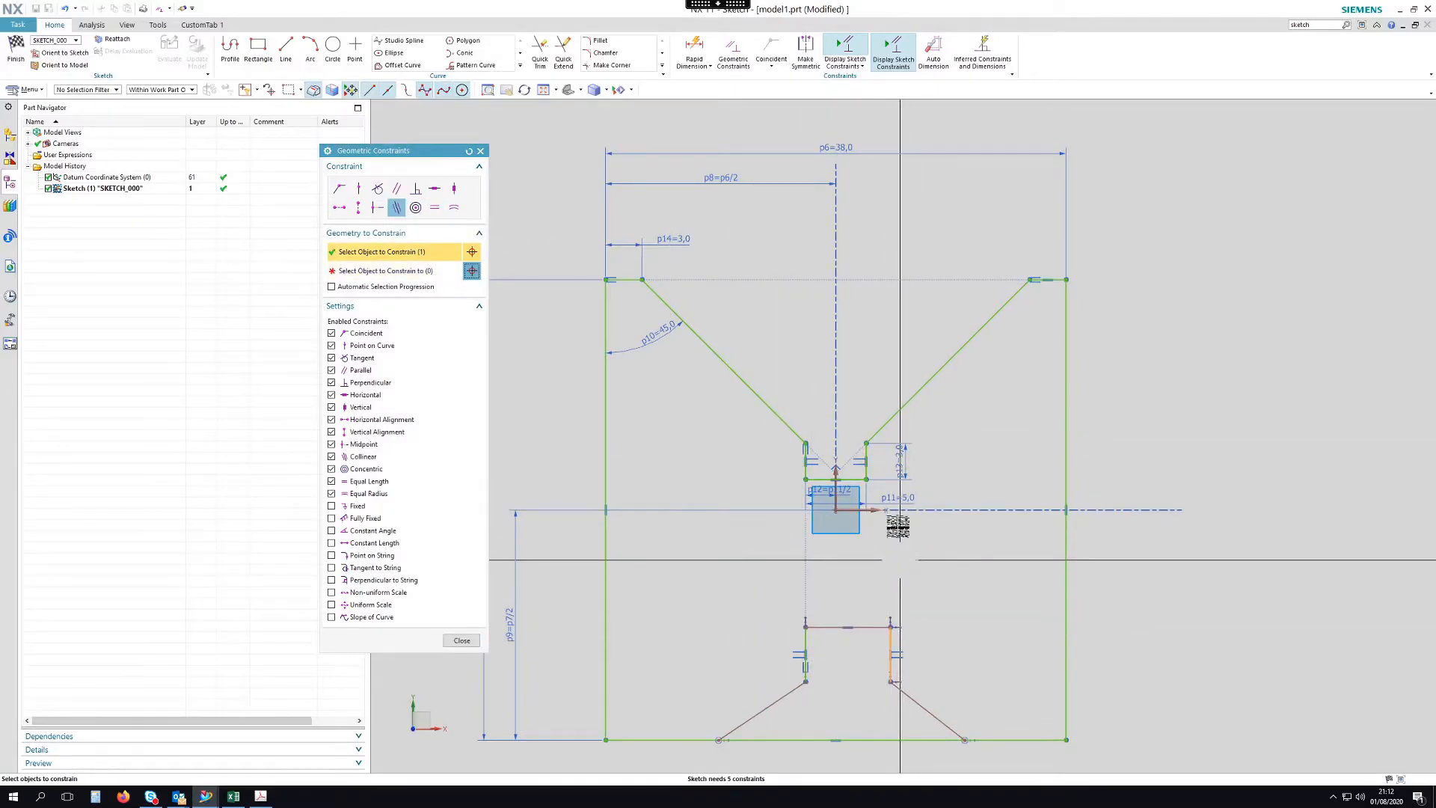
pyautogui.click(865, 456)
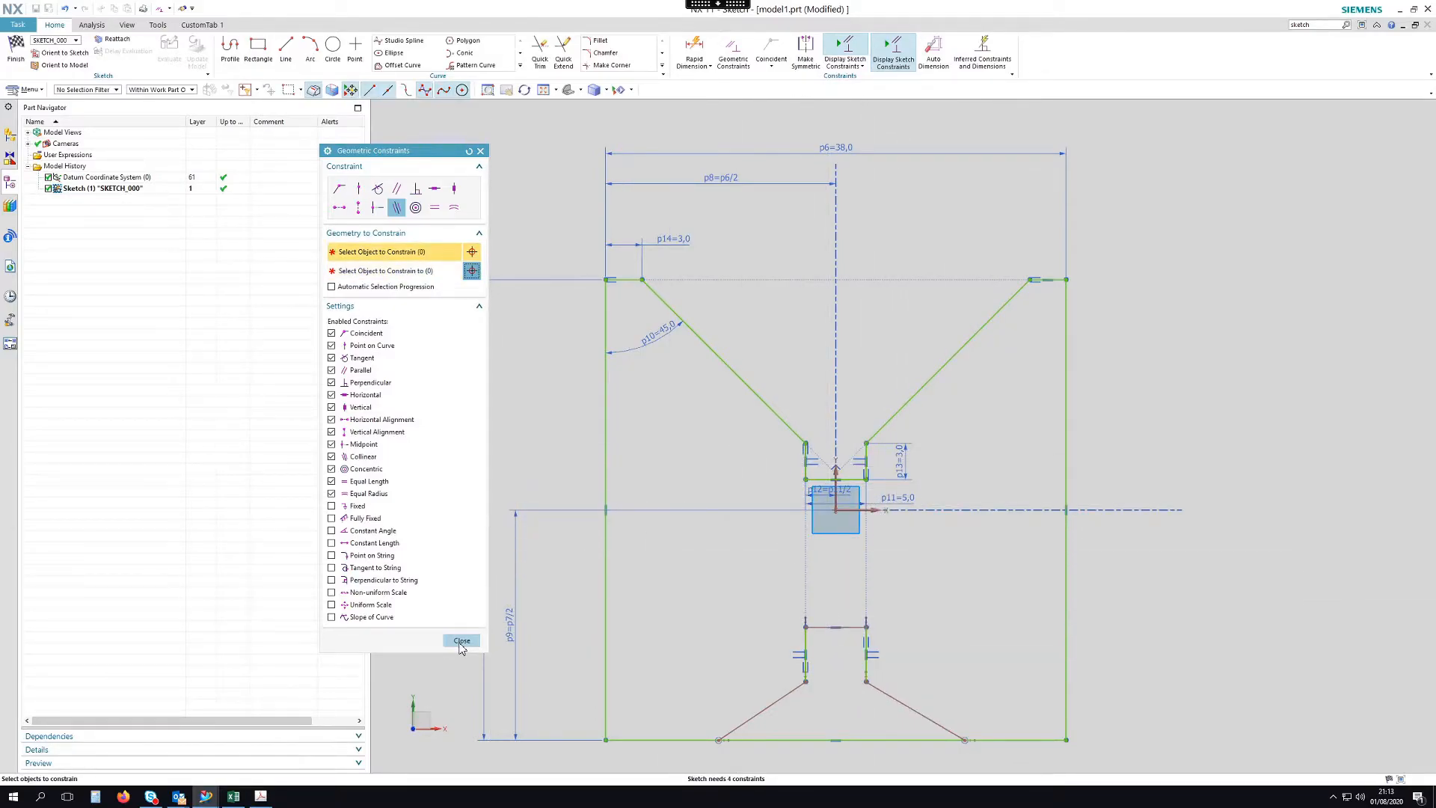
# Constrain the bottom slot's left side to Equal Length with the upper slot's, and make the bottom groove's slanted lines Perpendicular.
pyautogui.click(436, 209)
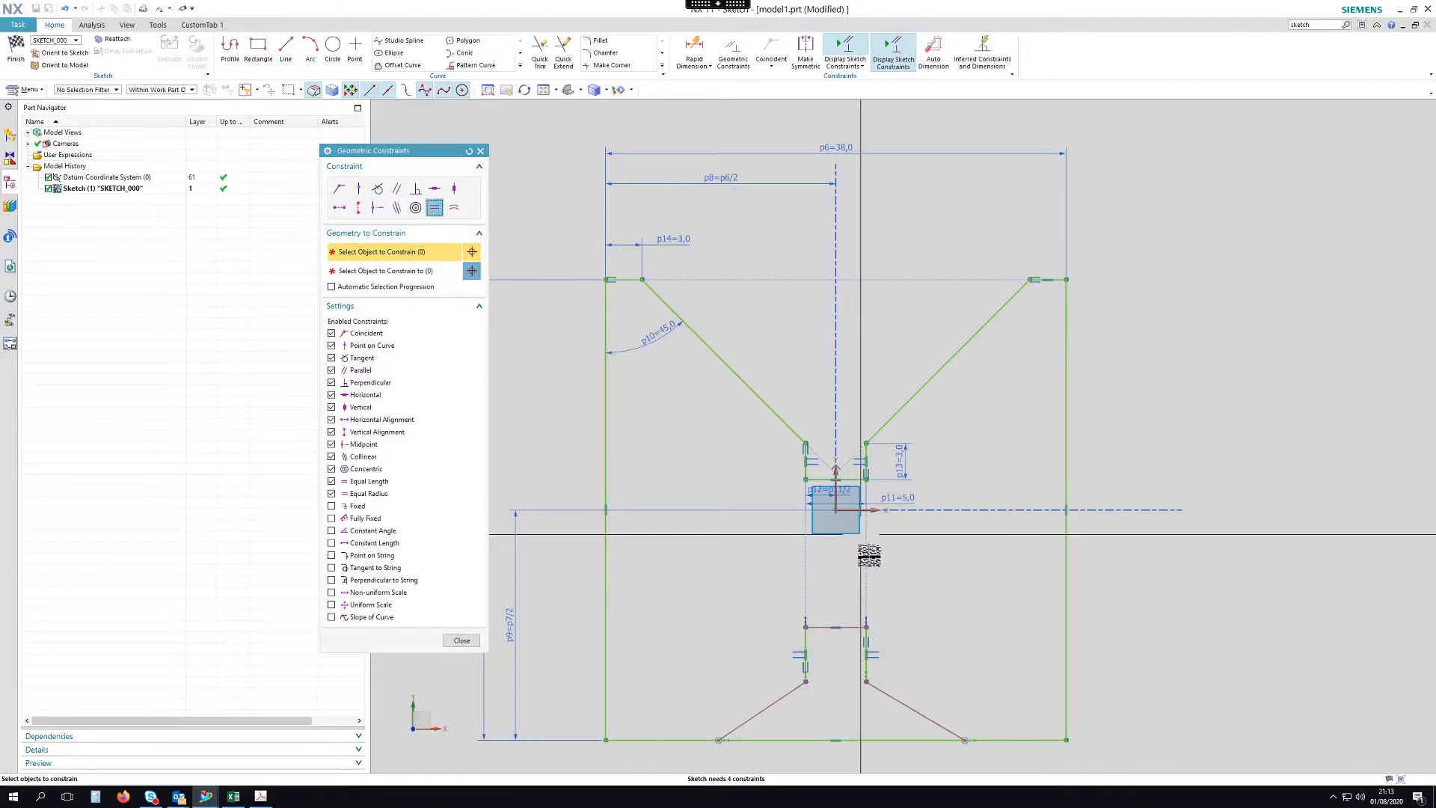
pyautogui.click(805, 642)
pyautogui.click(805, 470)
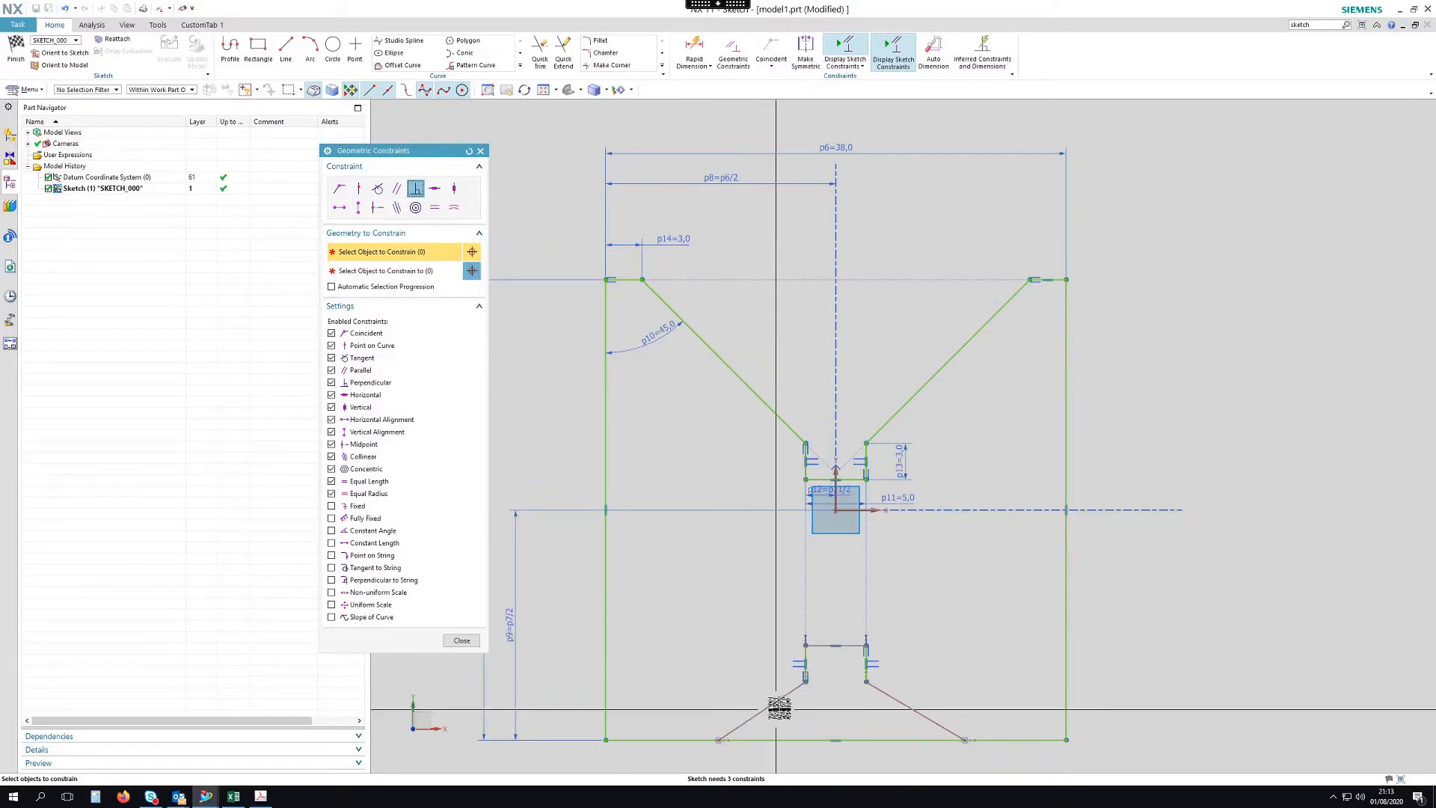
pyautogui.click(902, 703)
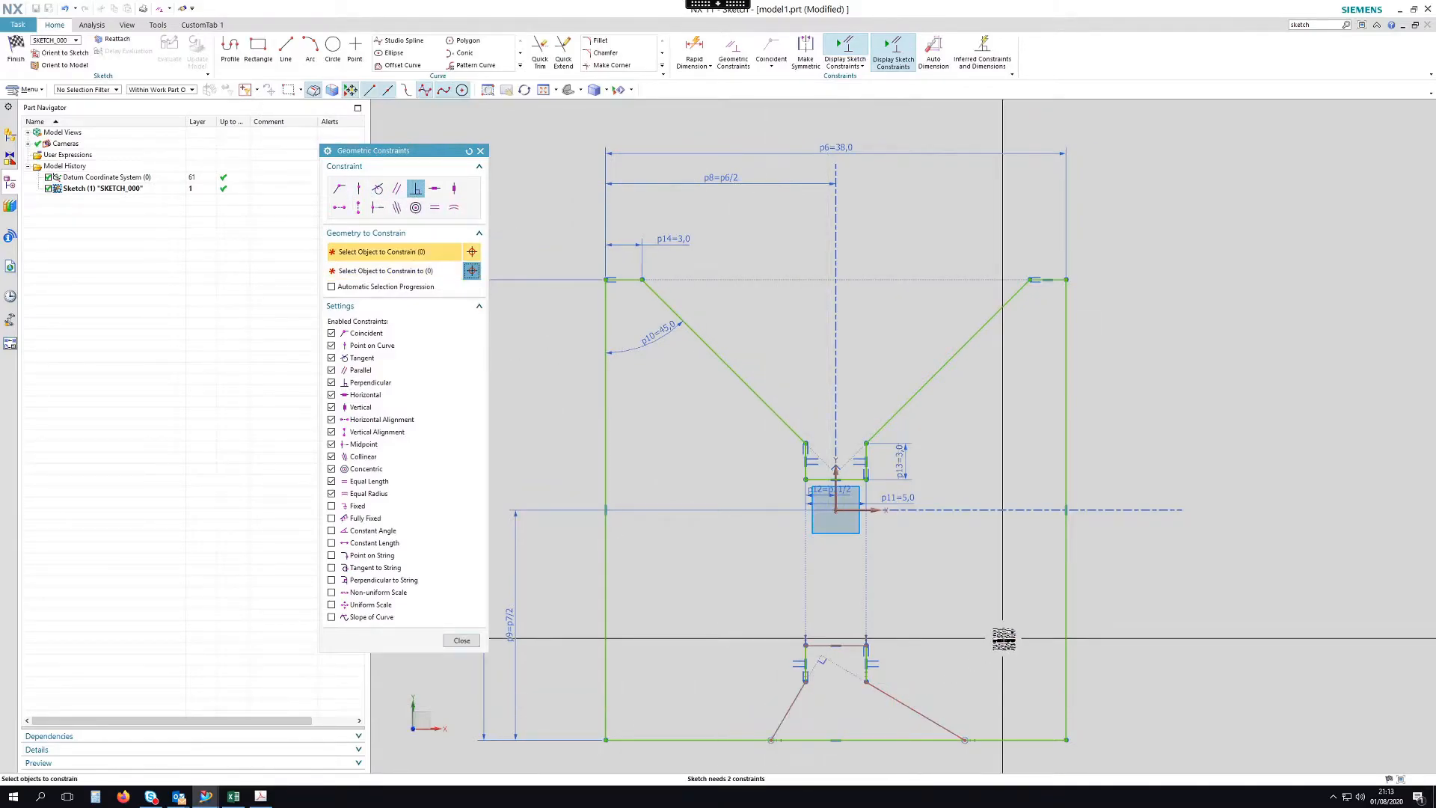
pyautogui.click(461, 640)
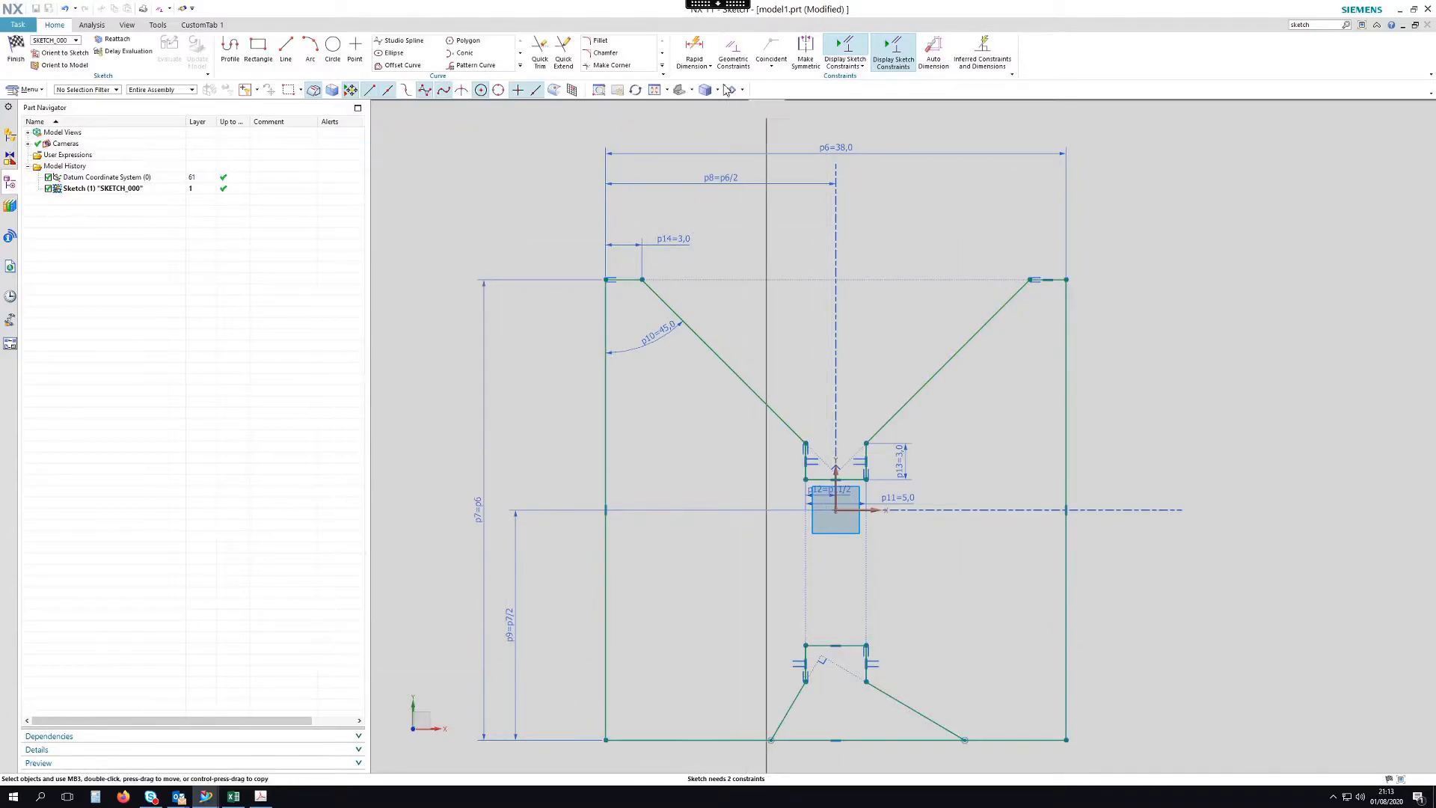
# Dimension the angle between the rectangle's left edge and the bottom groove's left slanted line and set it to p10.
pyautogui.click(690, 49)
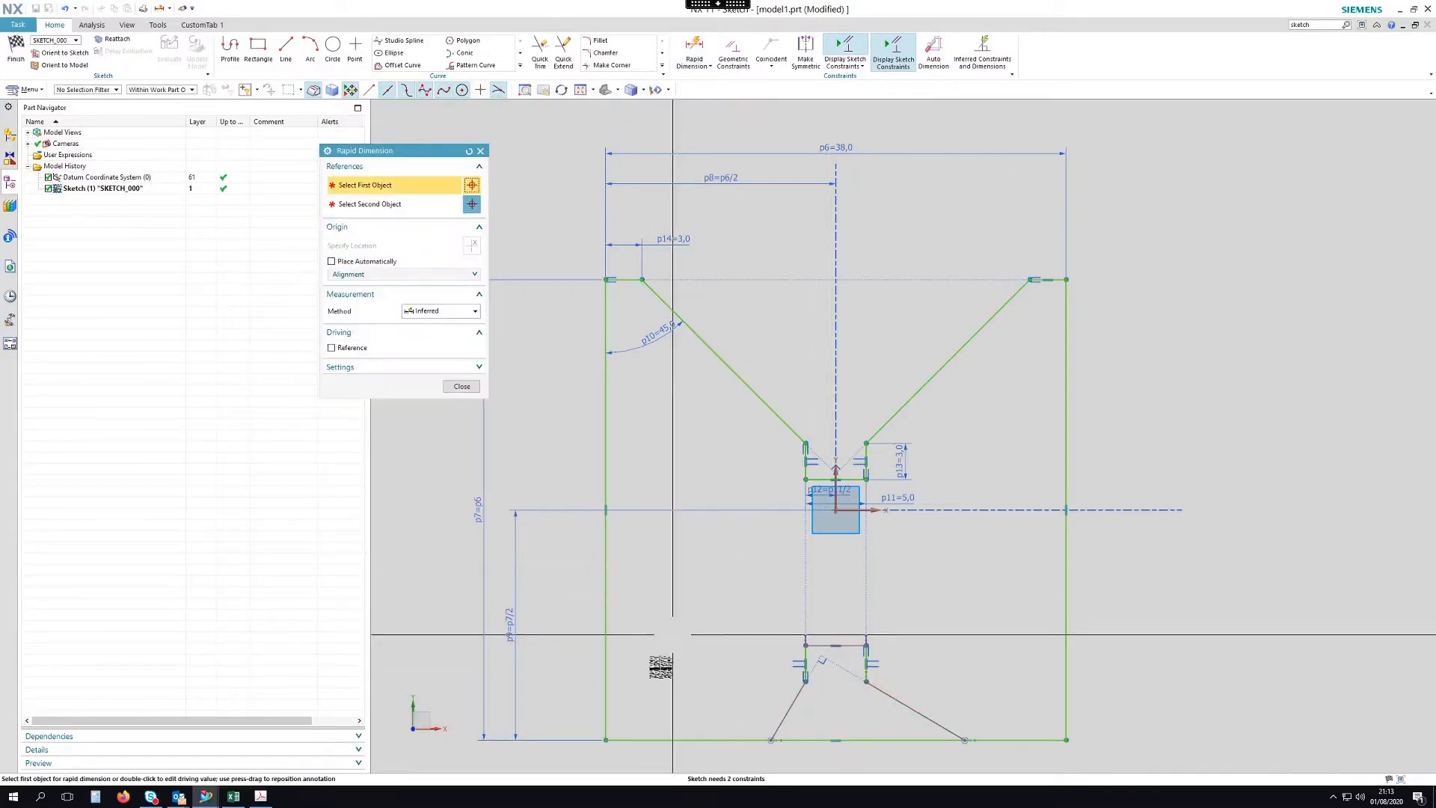
pyautogui.click(612, 697)
pyautogui.click(794, 691)
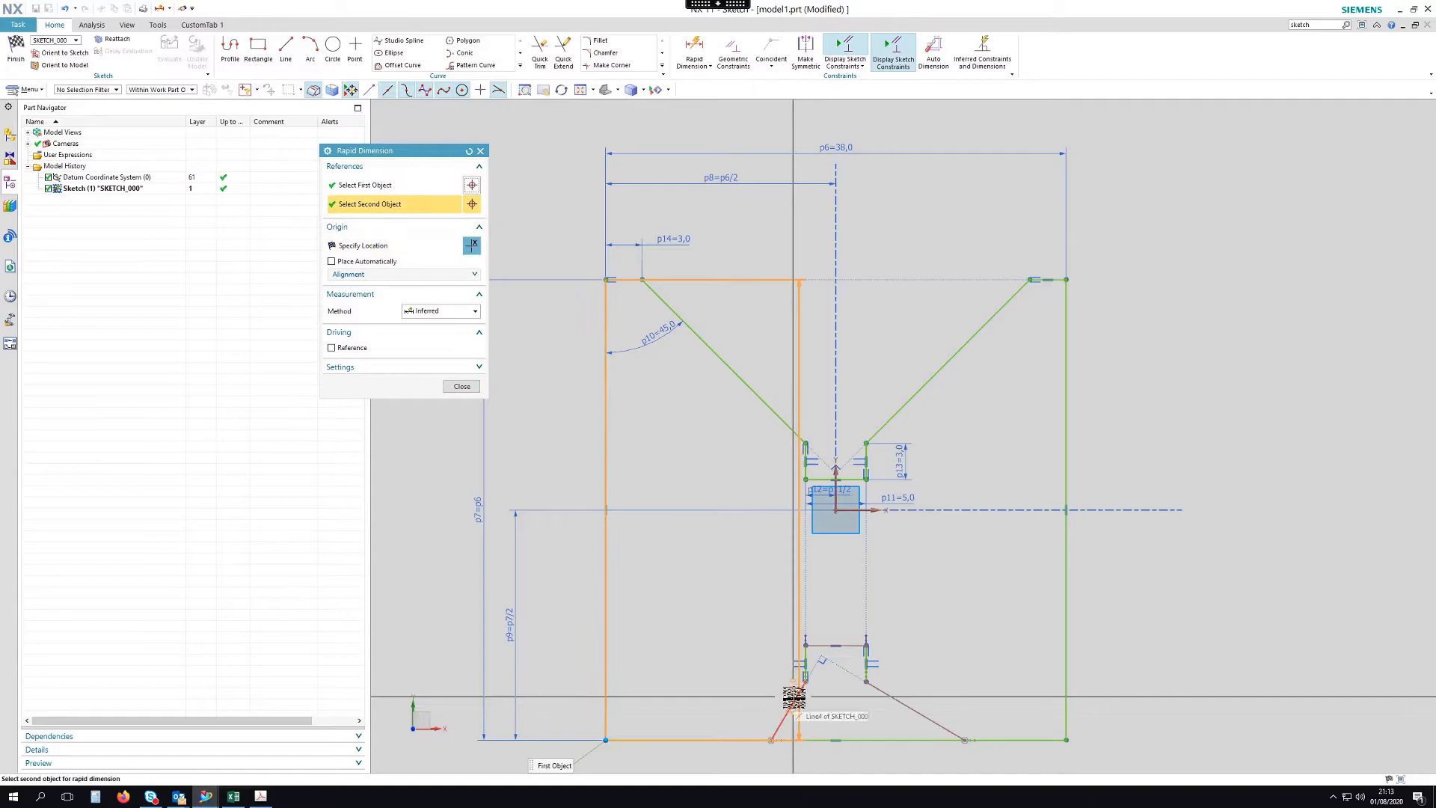
pyautogui.click(714, 673)
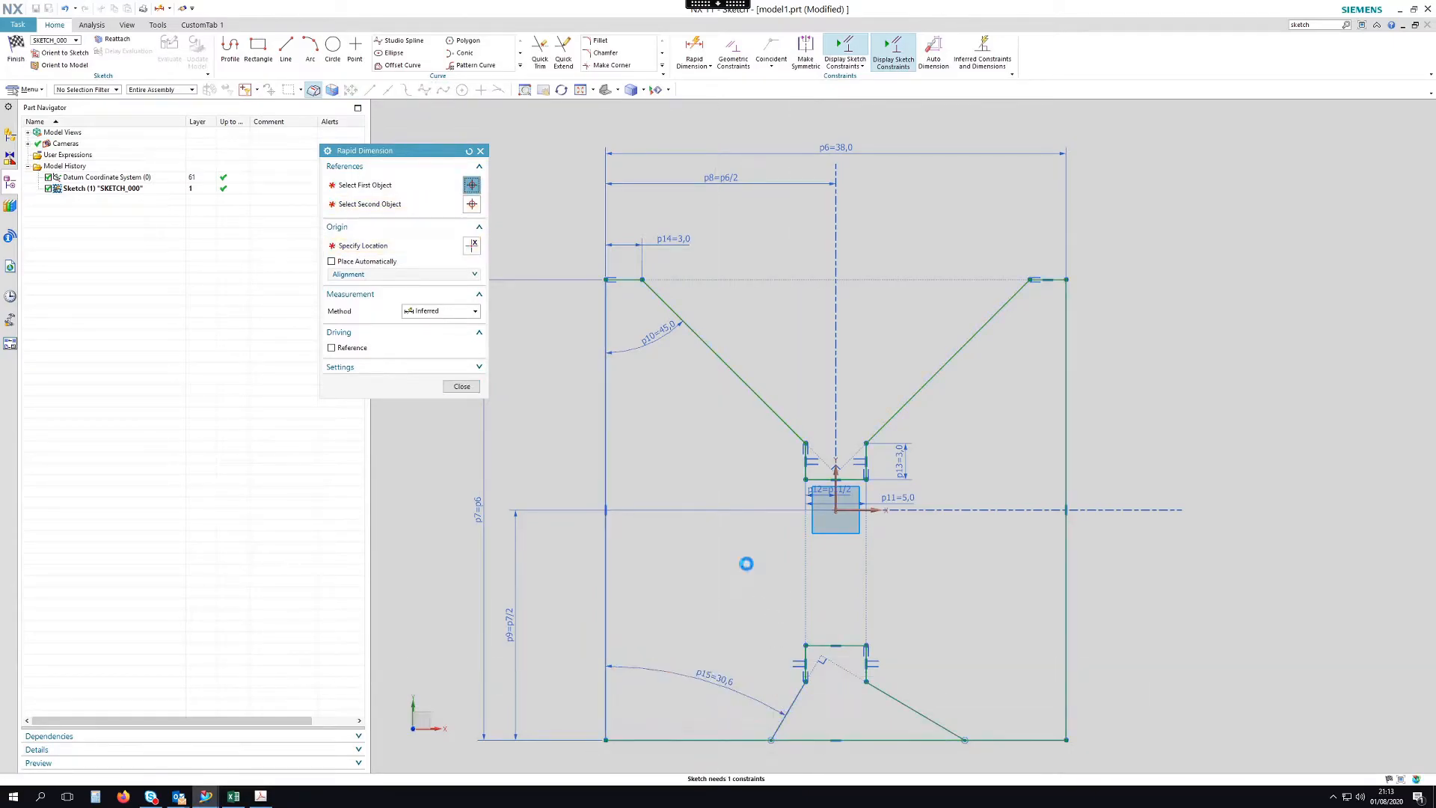
pyautogui.write('p10')
pyautogui.press('Return')
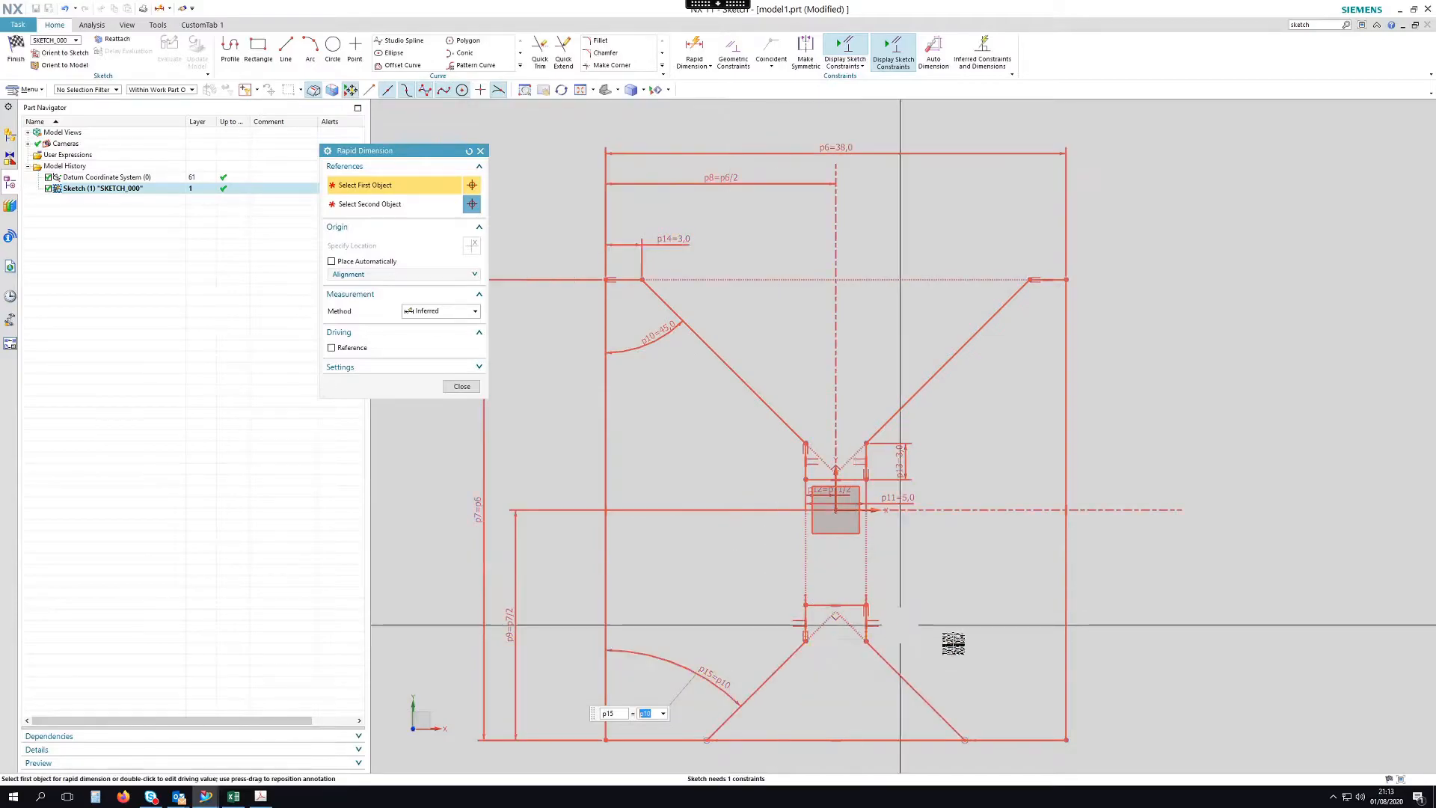
pyautogui.middleClick(945, 641)
pyautogui.click(464, 387)
# Trim away the rectangle's bottom edge between the two slanted lines of the bottom groove.
pyautogui.press('t')
pyautogui.click(883, 738)
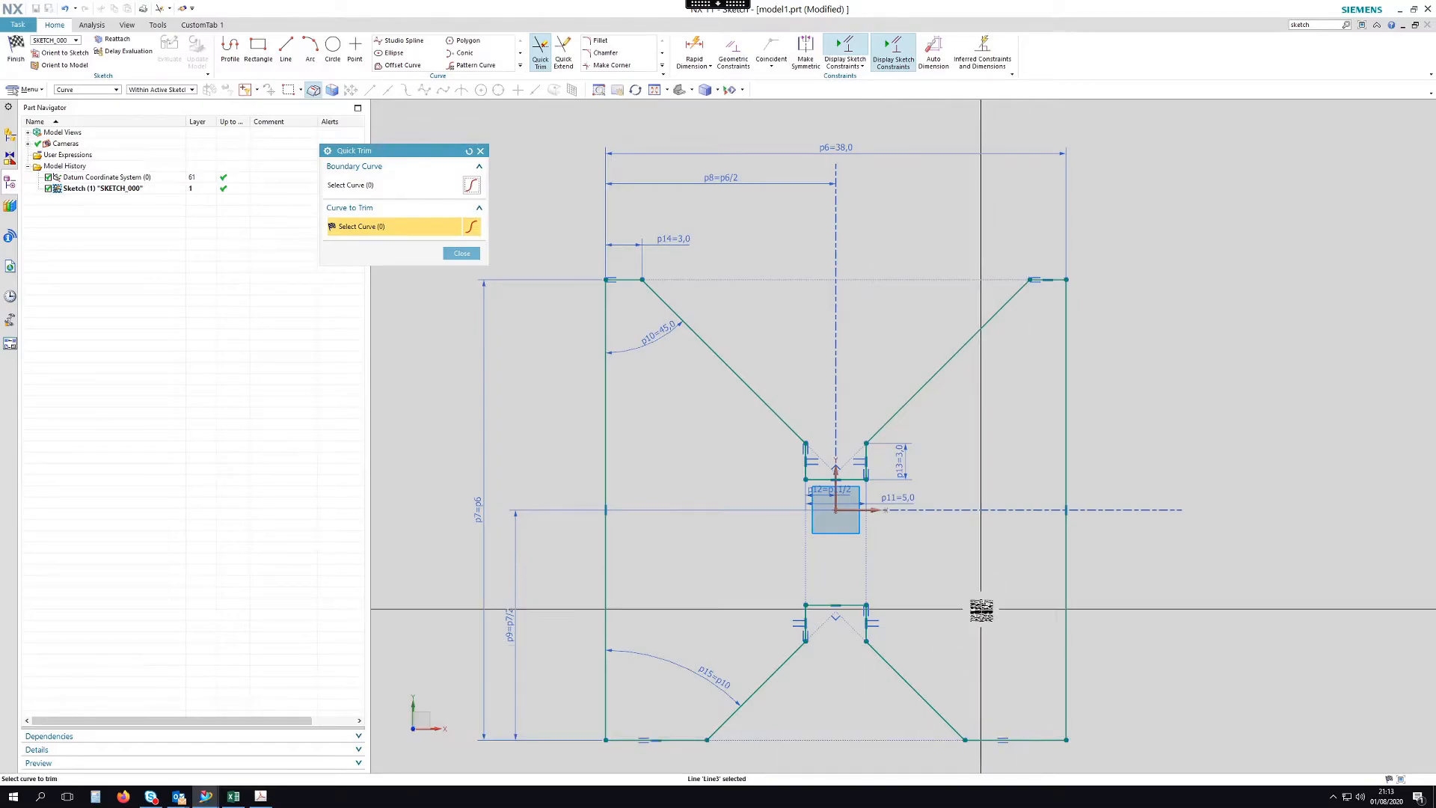
pyautogui.press('Escape')
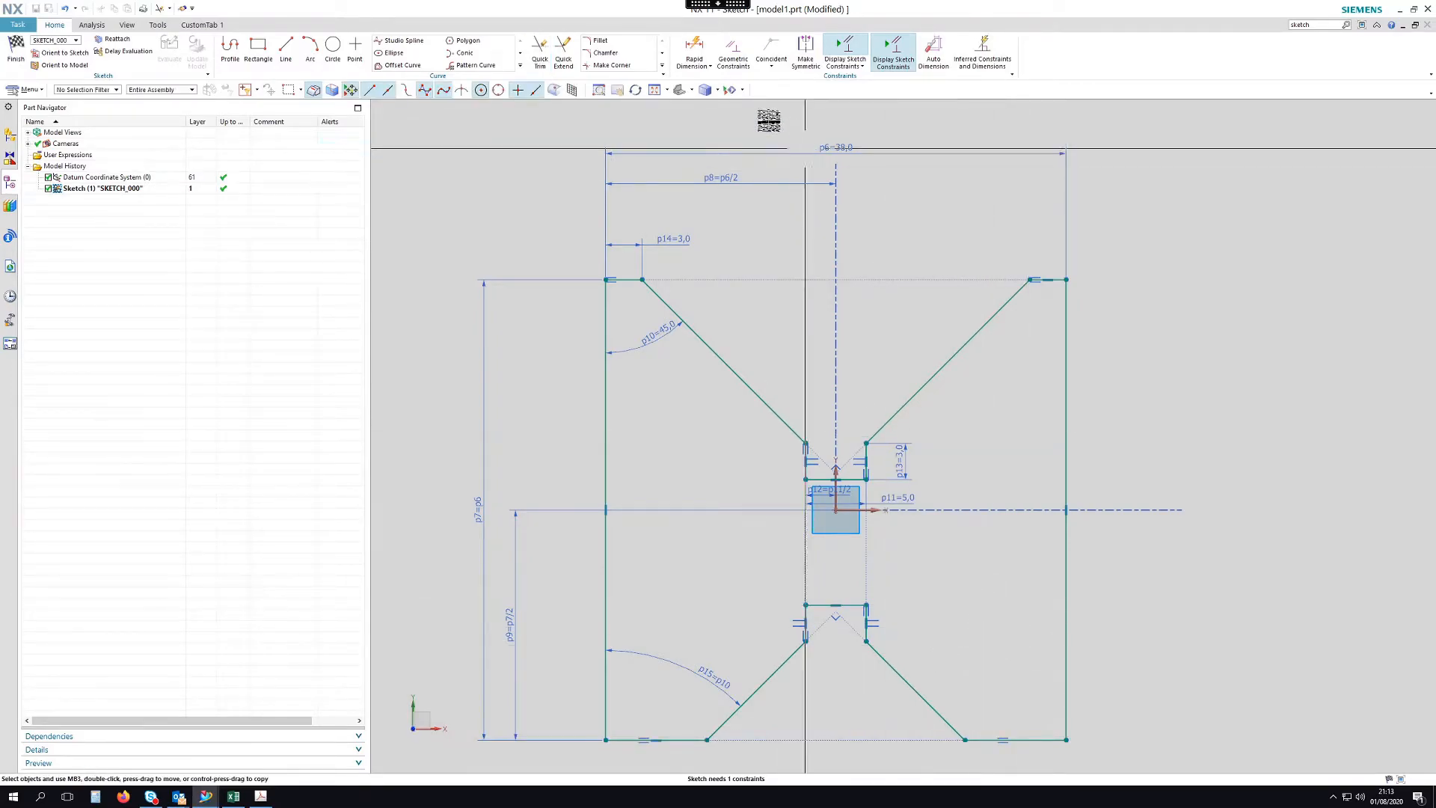
# Dimension the length of the left segment of the rectangle's bottom edge, trying 8 mm and 12 mm.
pyautogui.press('d')
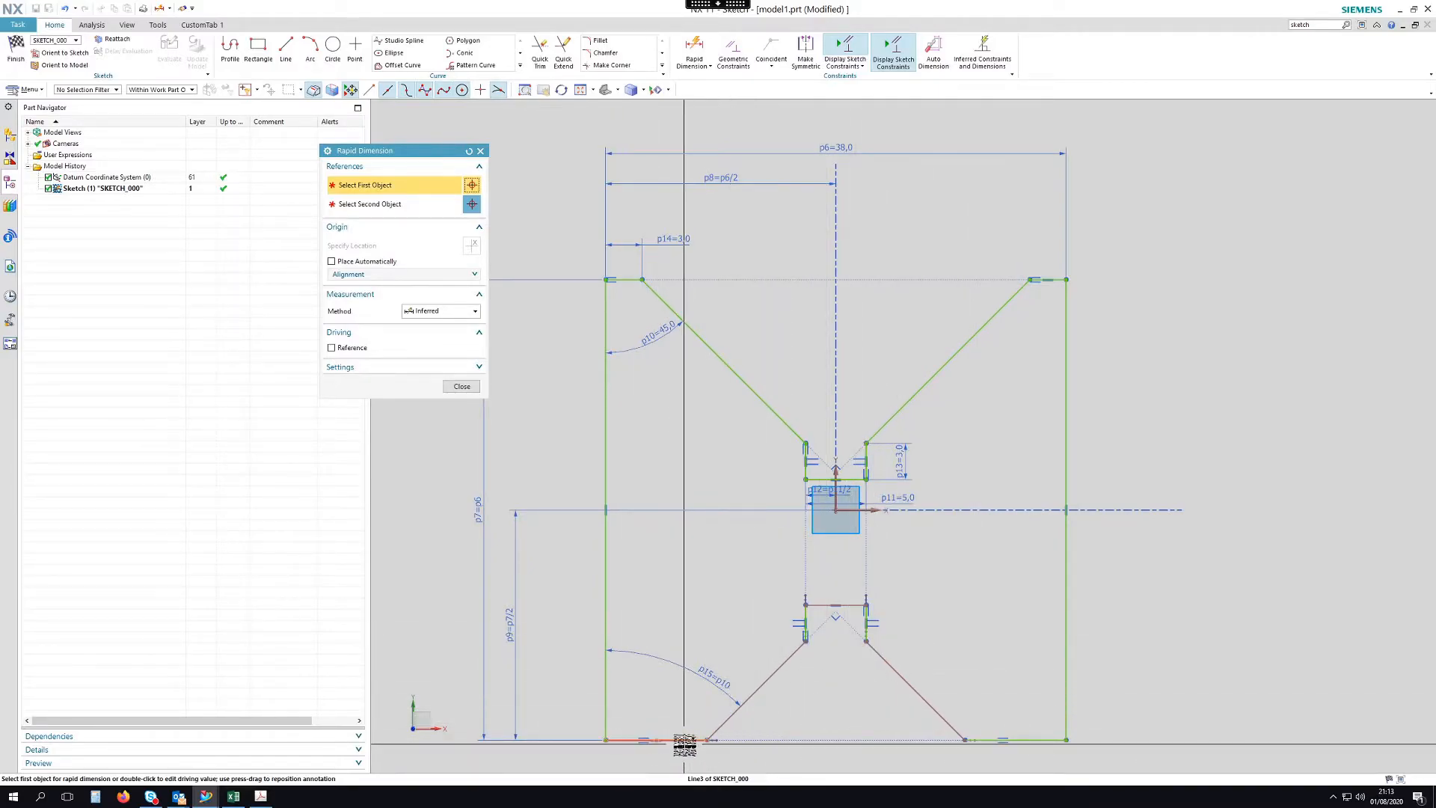
pyautogui.scroll(-2, 699, 583)
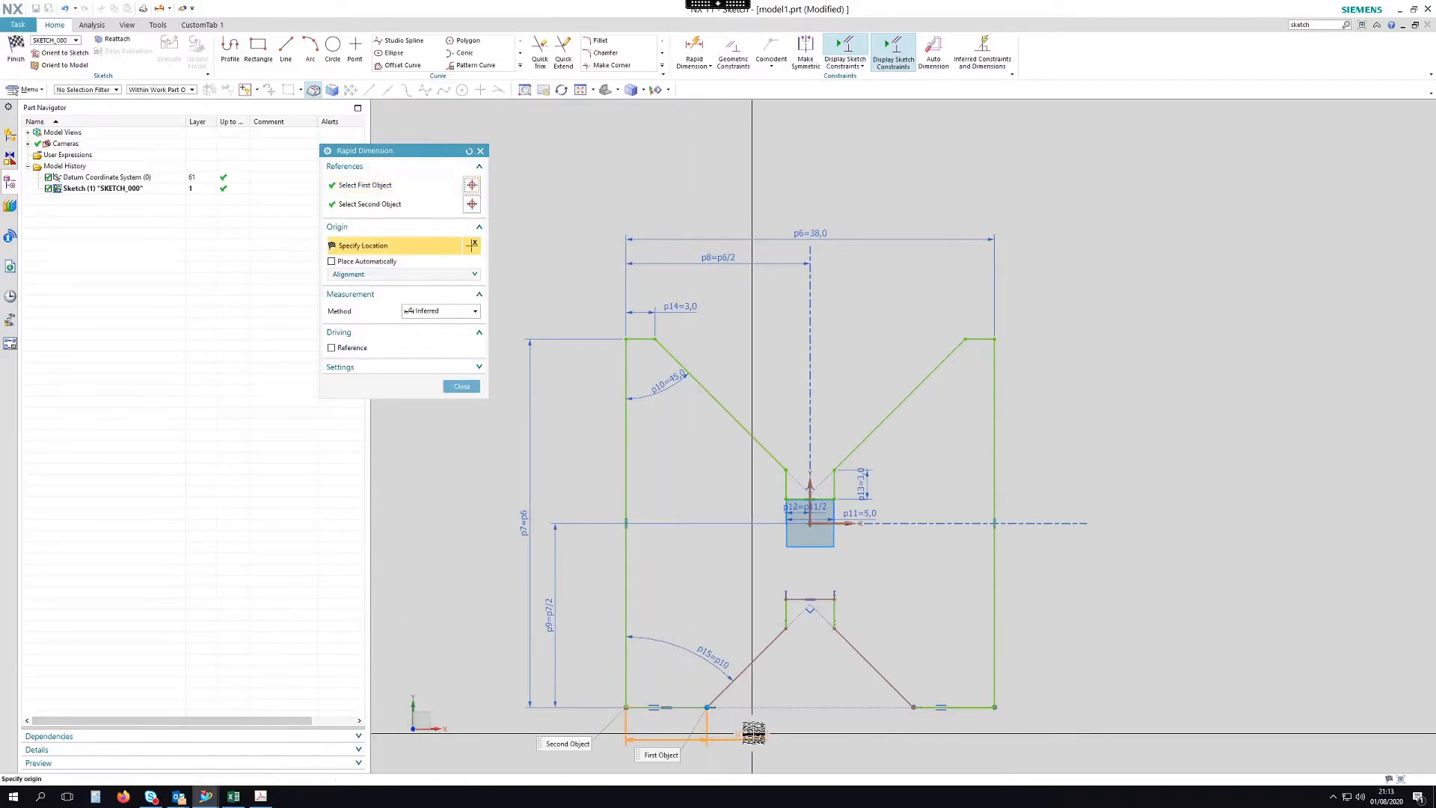
pyautogui.click(829, 740)
pyautogui.press('Return')
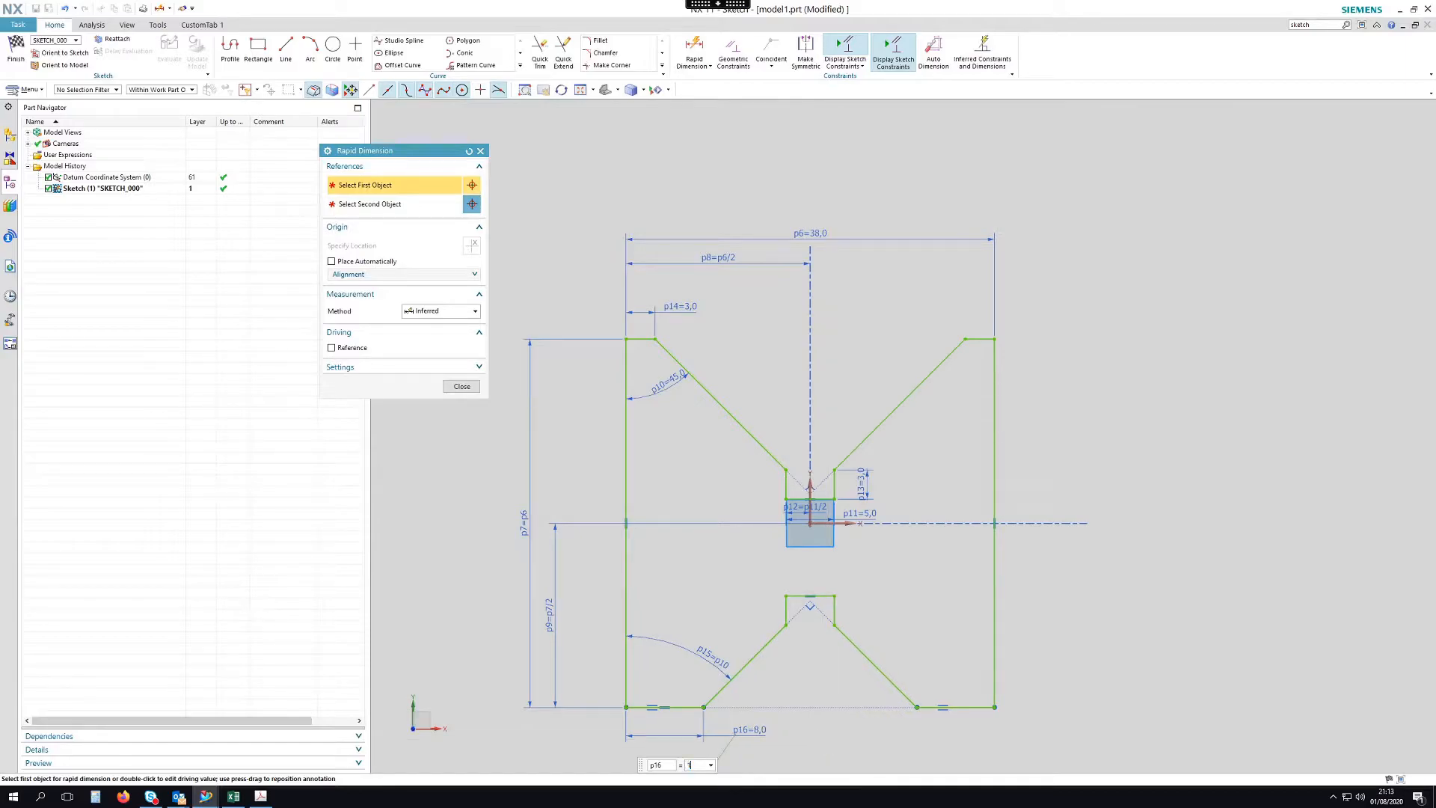
pyautogui.press('Return')
pyautogui.write('12')
pyautogui.press('Return')
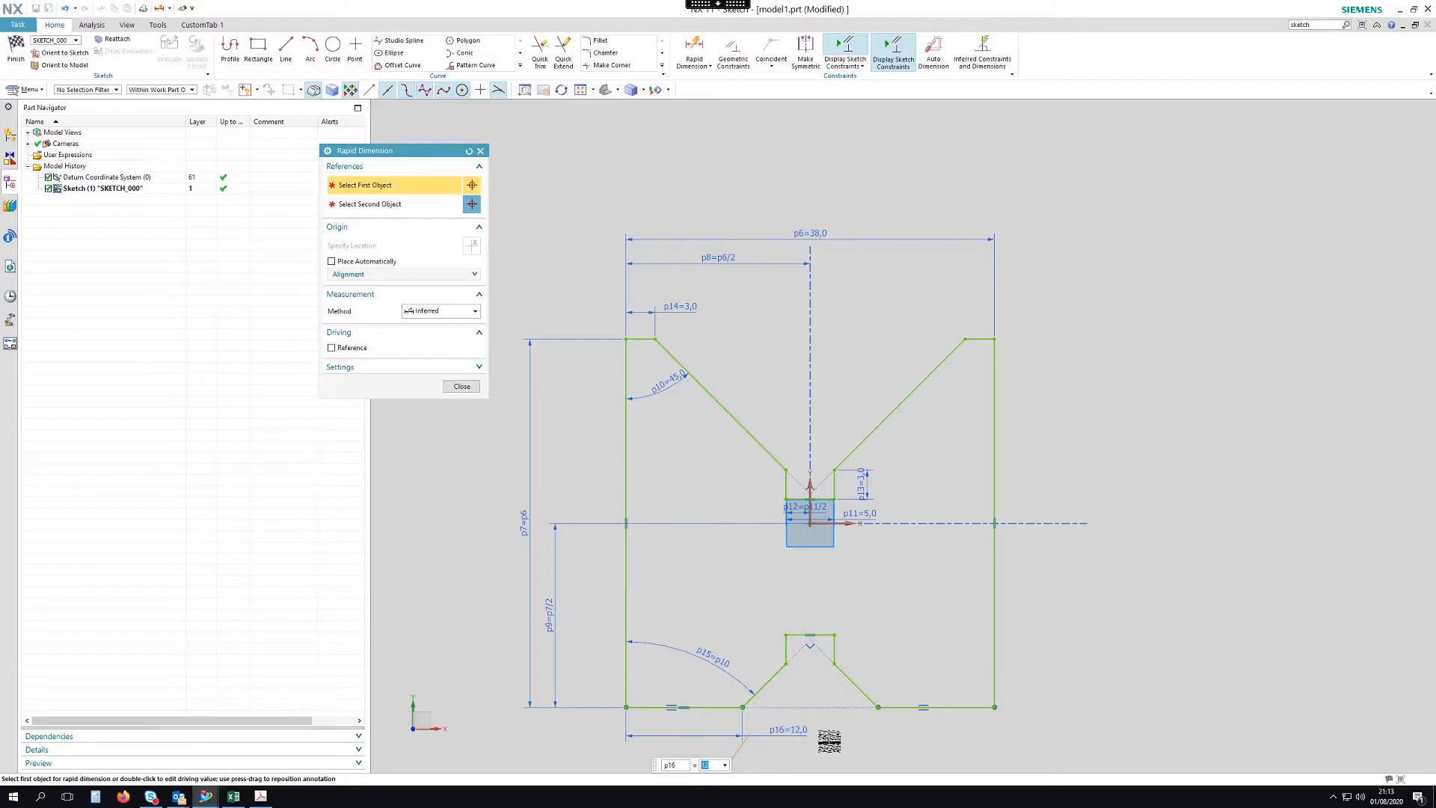
# Set the length of the bottom edge's left segment to 10 mm and finish dimensioning.
pyautogui.write('2')
pyautogui.press('Return')
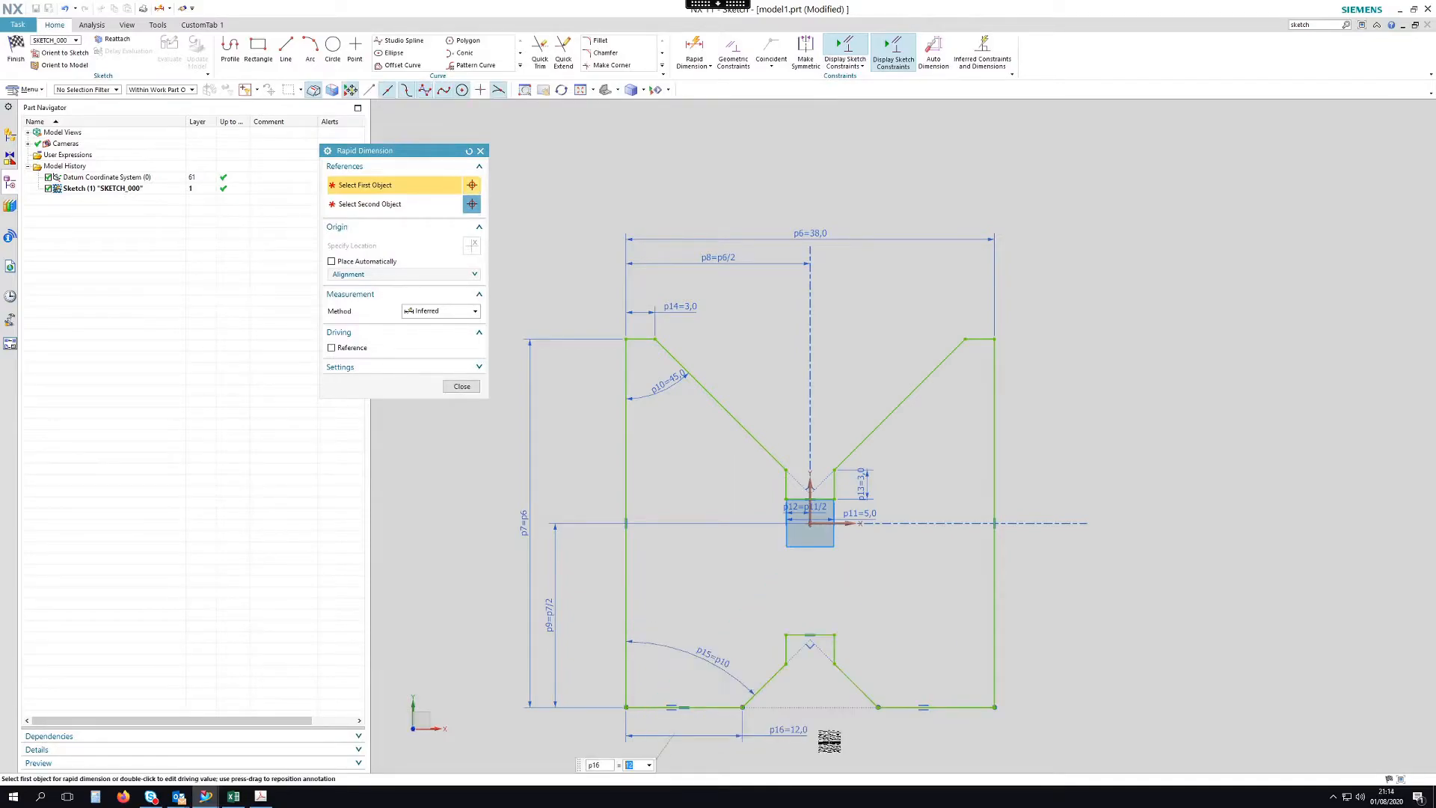
pyautogui.press('Return')
pyautogui.middleClick(829, 741)
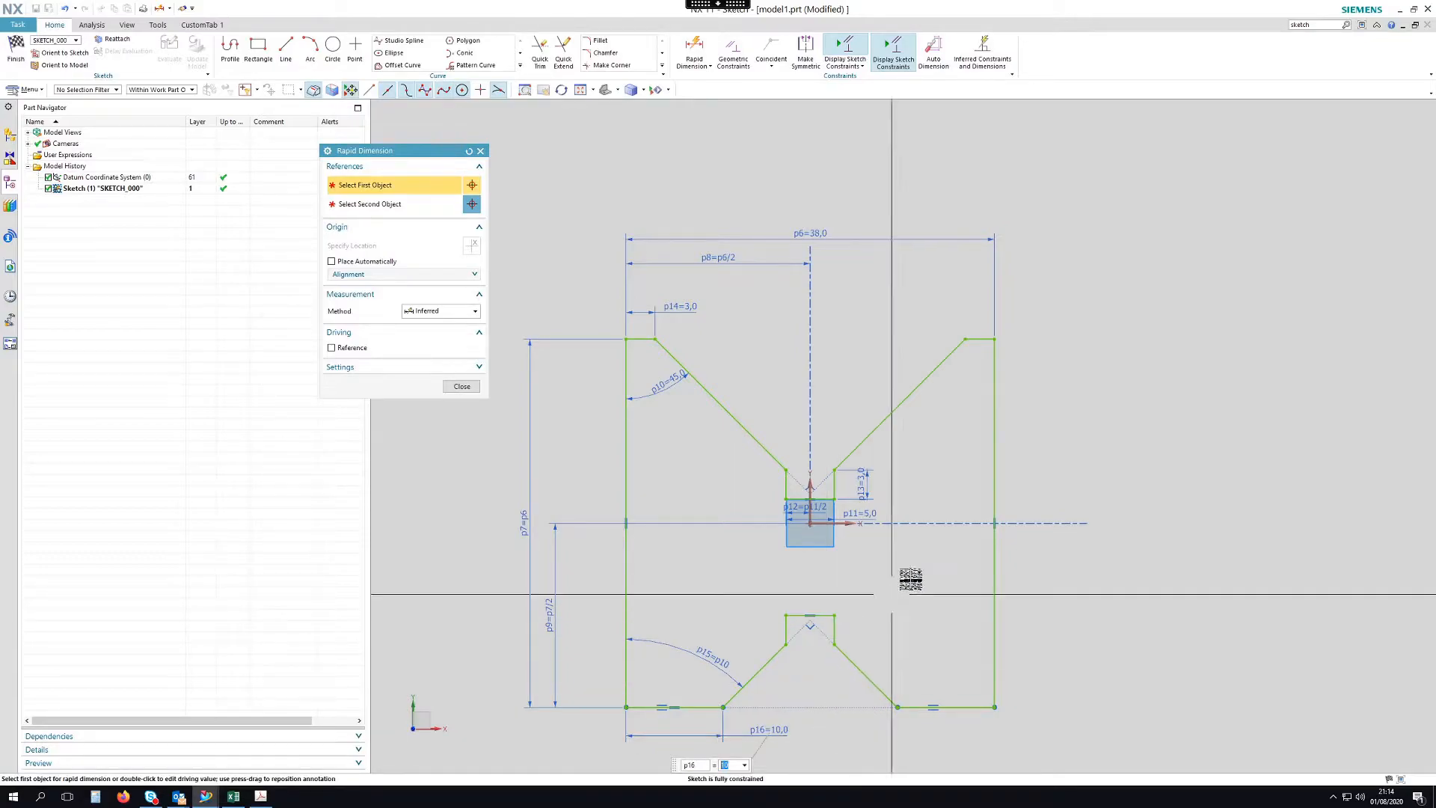
pyautogui.middleClick(929, 573)
pyautogui.click(461, 385)
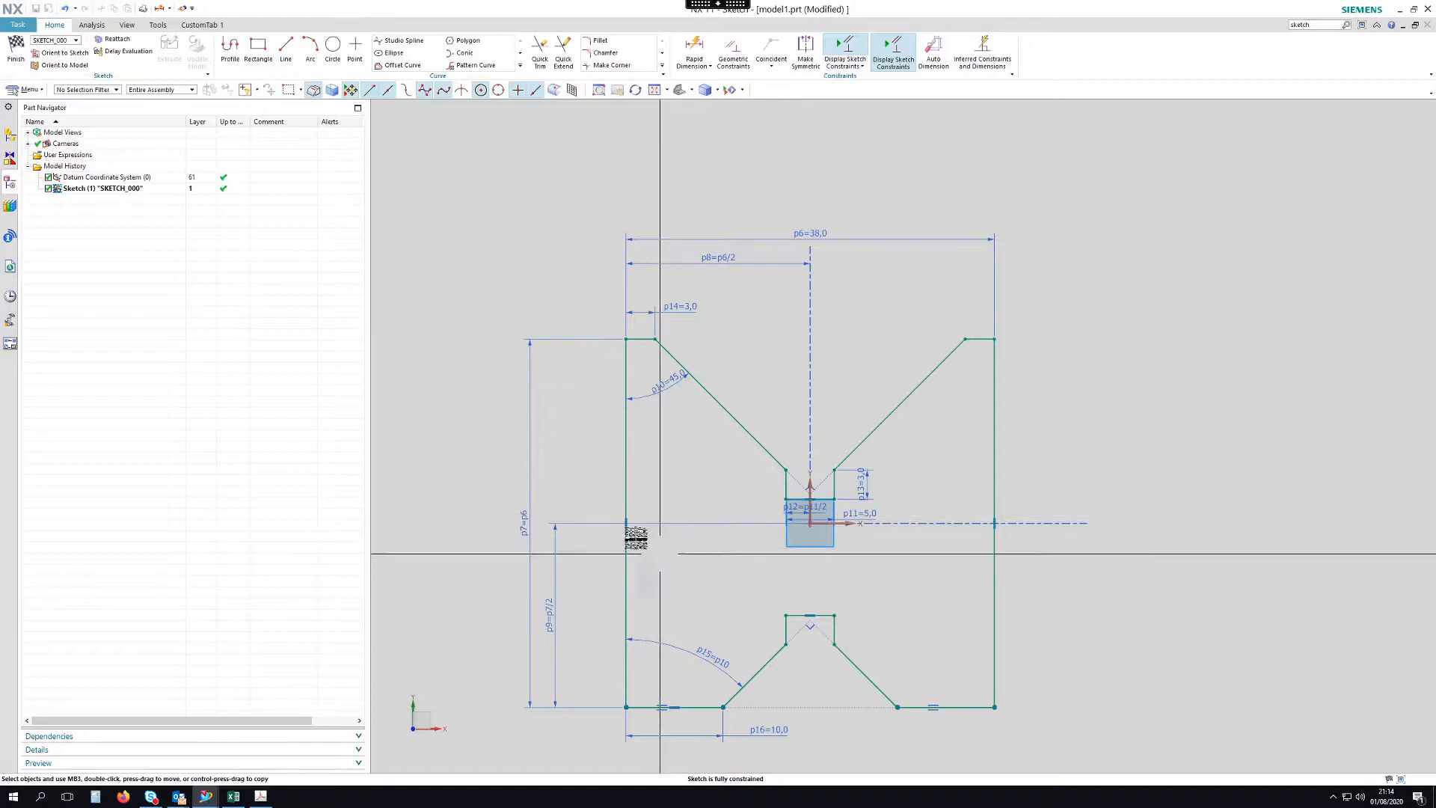
# Draw a three-line Profile for a rectangular side slot starting on the rectangle's left edge, its lower line running past the edge.
pyautogui.click(231, 49)
pyautogui.click(627, 498)
pyautogui.click(665, 496)
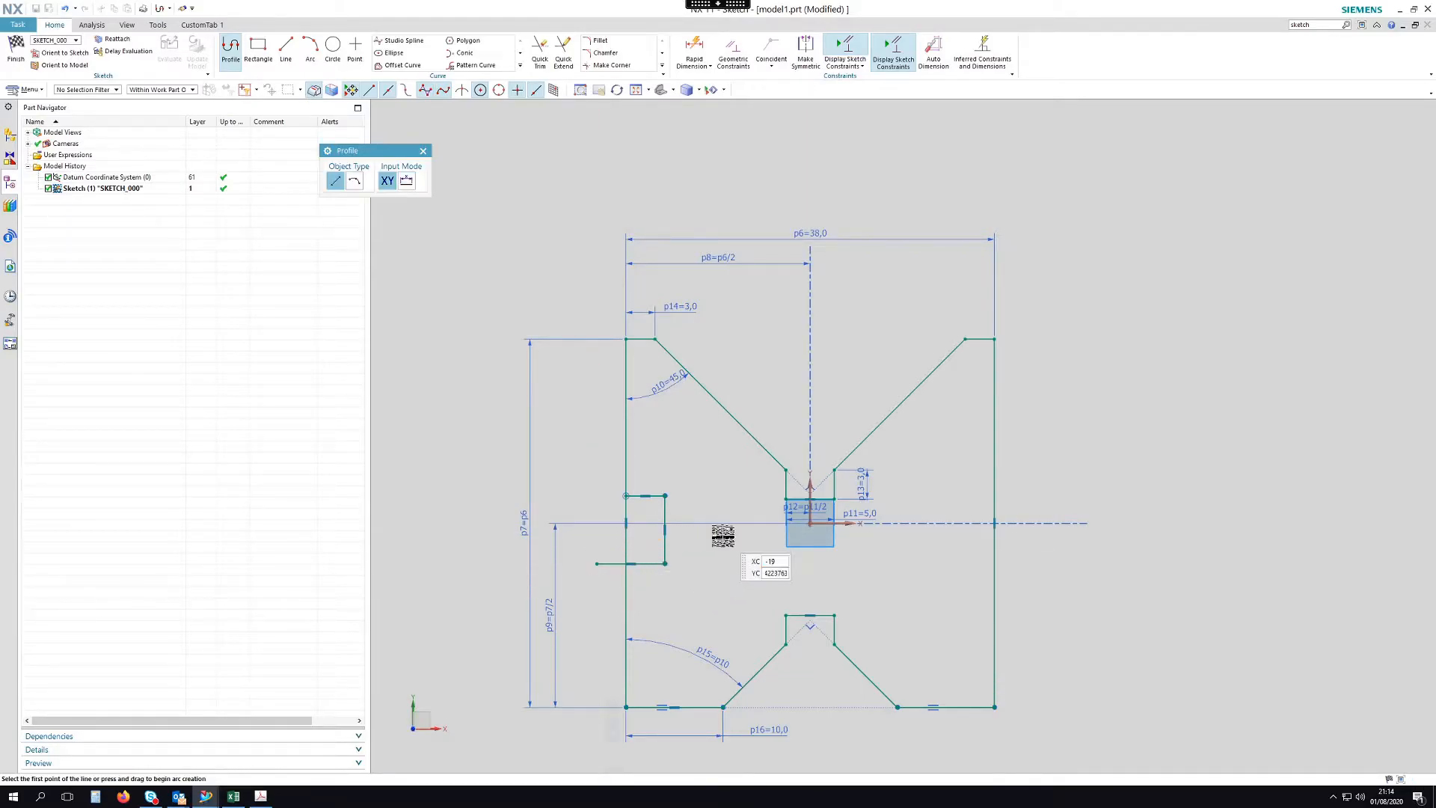
pyautogui.press('Escape')
# Trim the rectangle's left edge across the side slot's opening and the part of the slot line that protrudes outside.
pyautogui.click(540, 49)
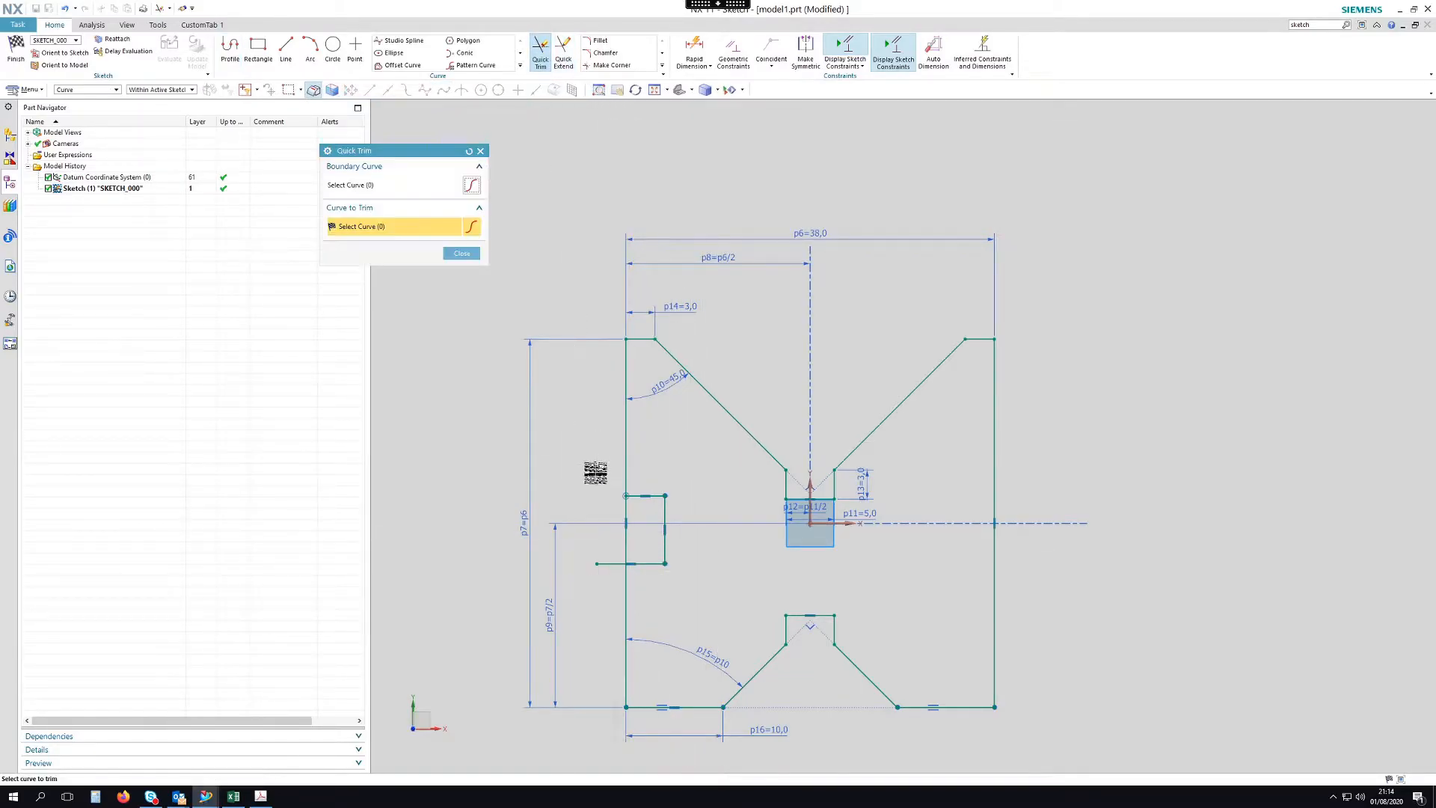
pyautogui.click(624, 537)
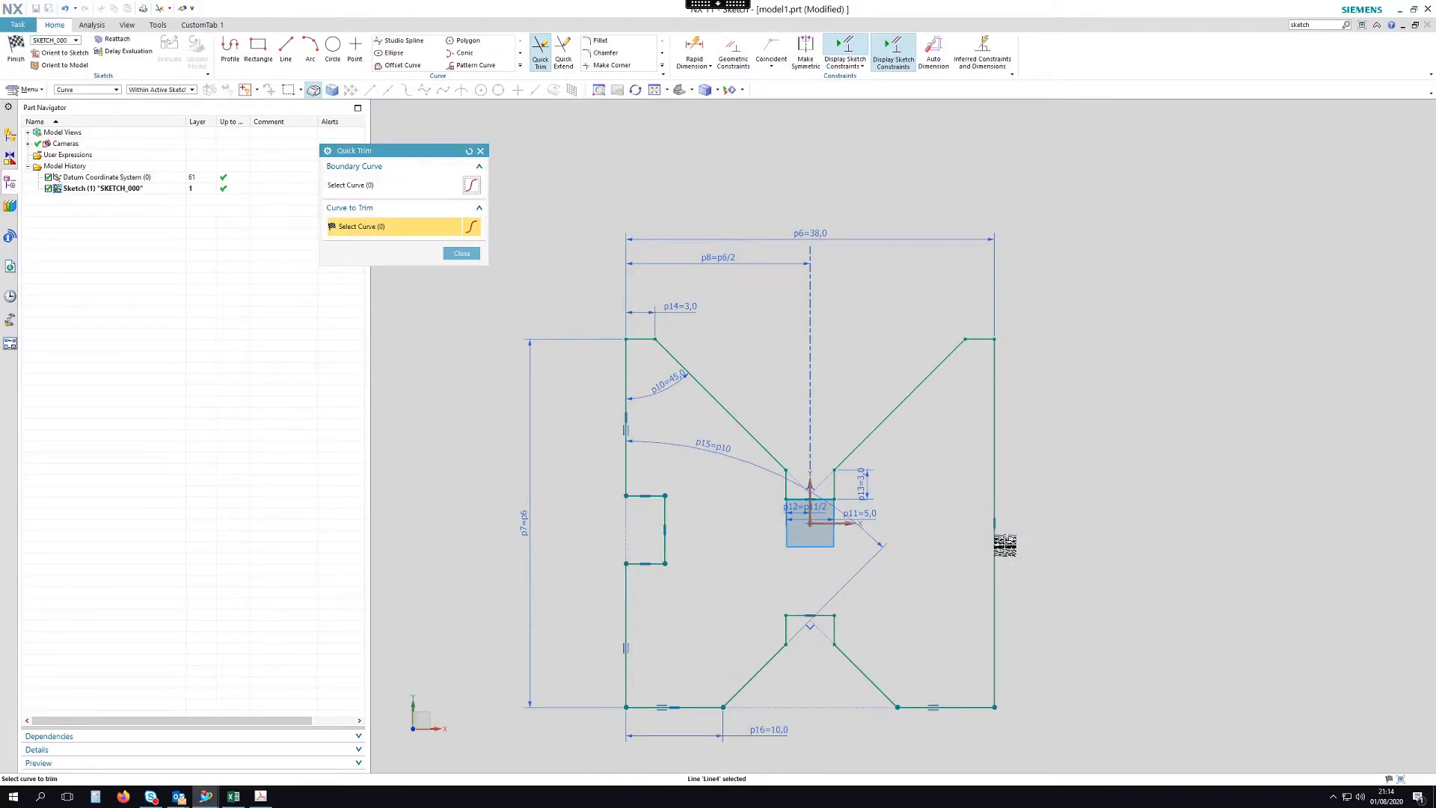
pyautogui.click(459, 253)
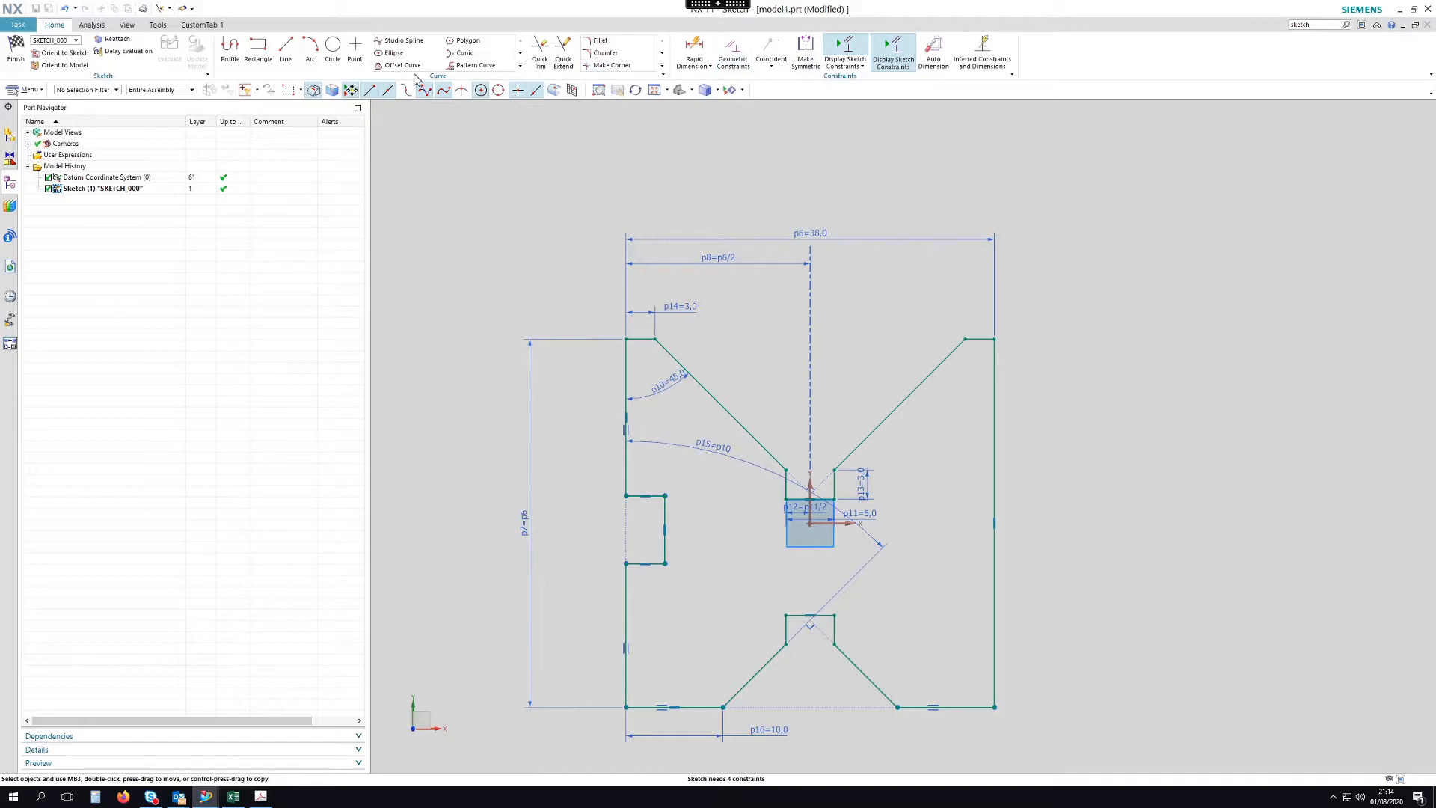
# Draw a three-line Profile for the right side slot starting on the rectangle's right edge, and constrain its lower line horizontal.
pyautogui.click(230, 50)
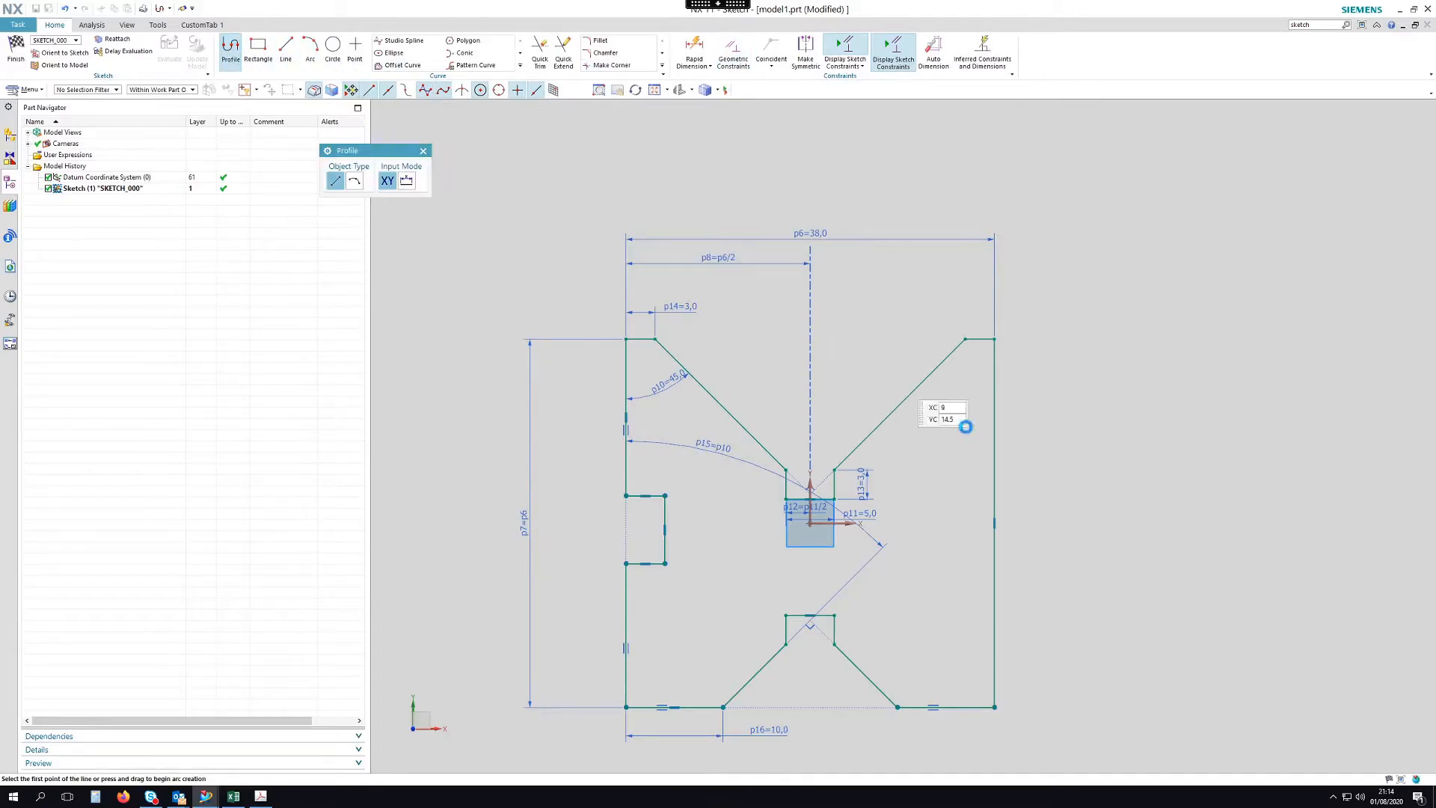
pyautogui.click(994, 470)
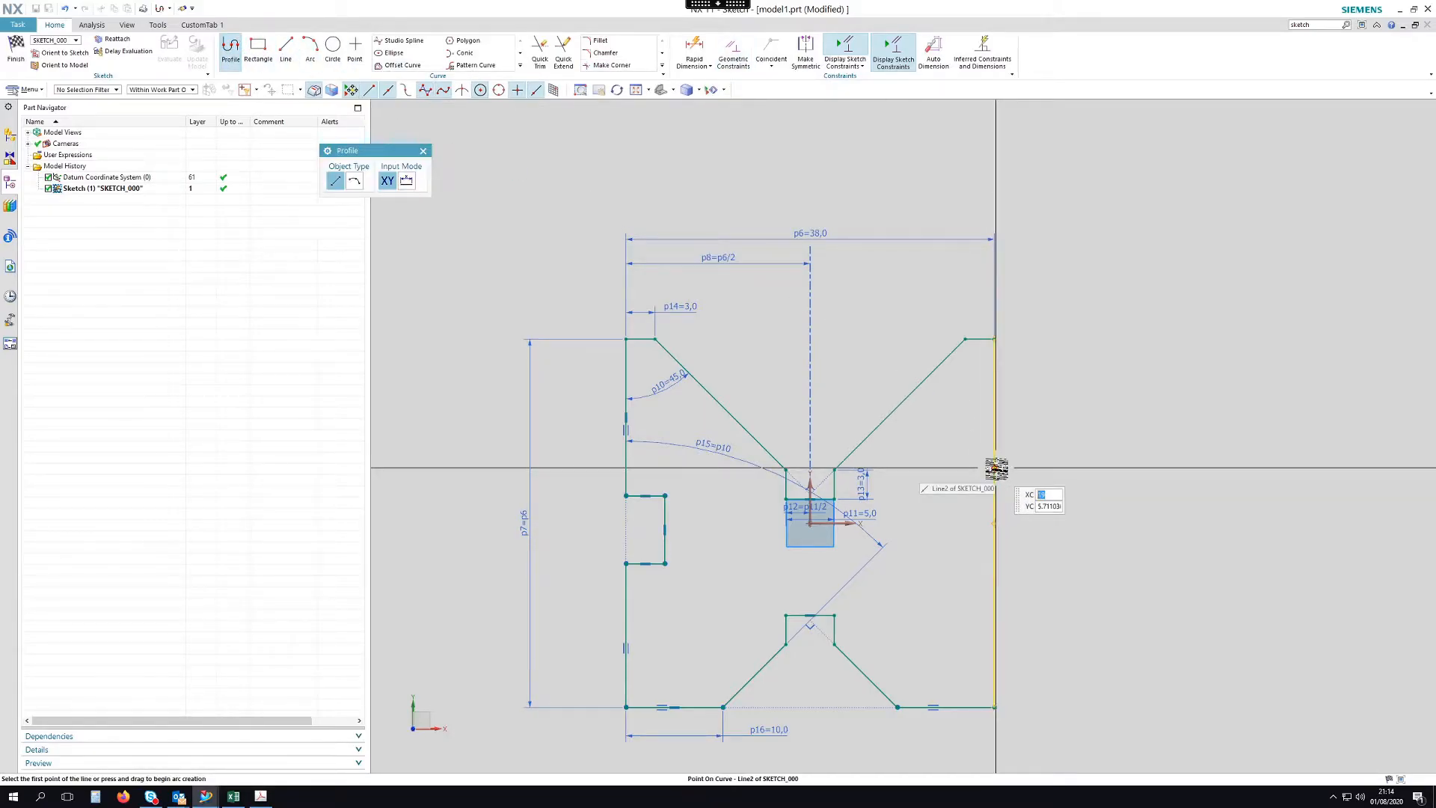
pyautogui.click(950, 468)
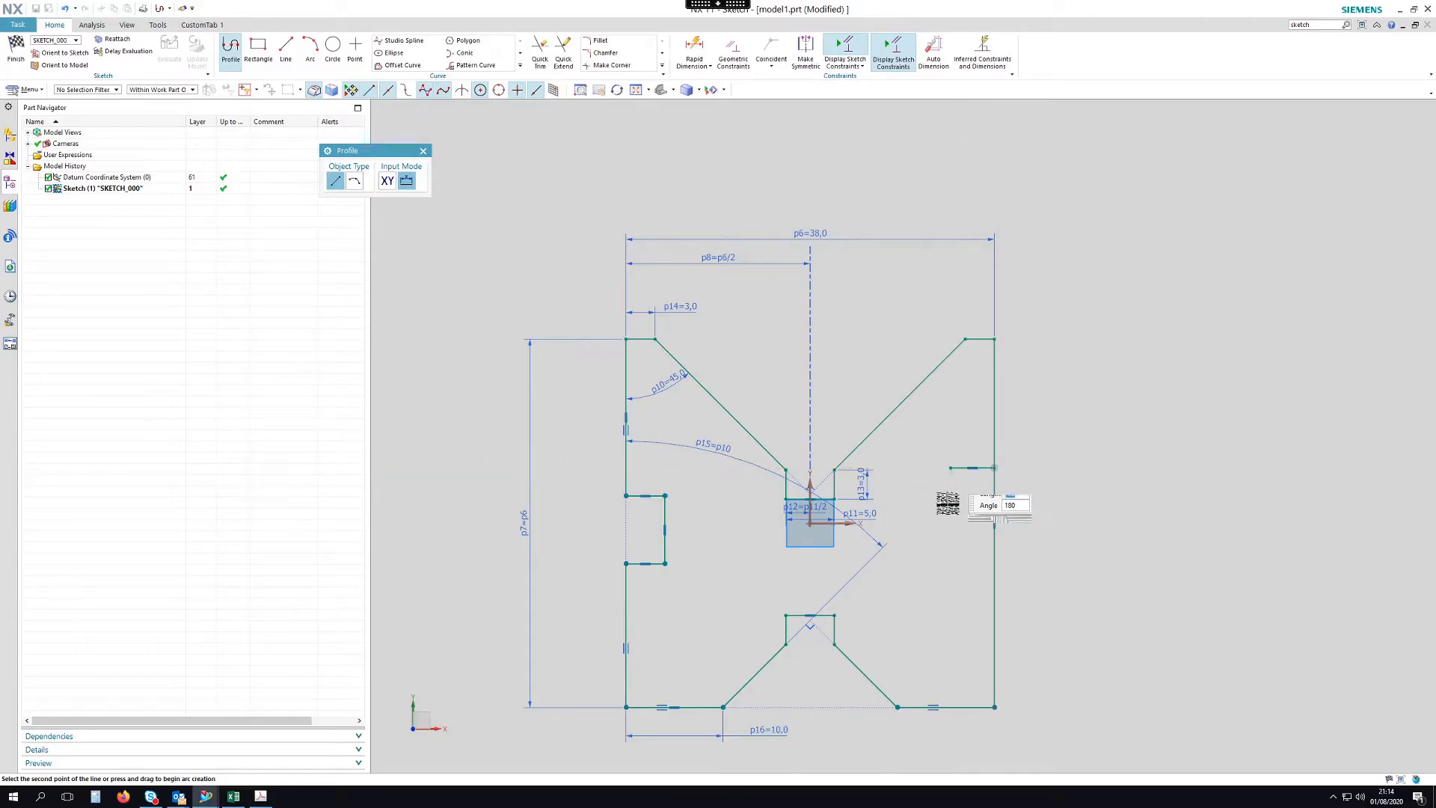
pyautogui.click(948, 569)
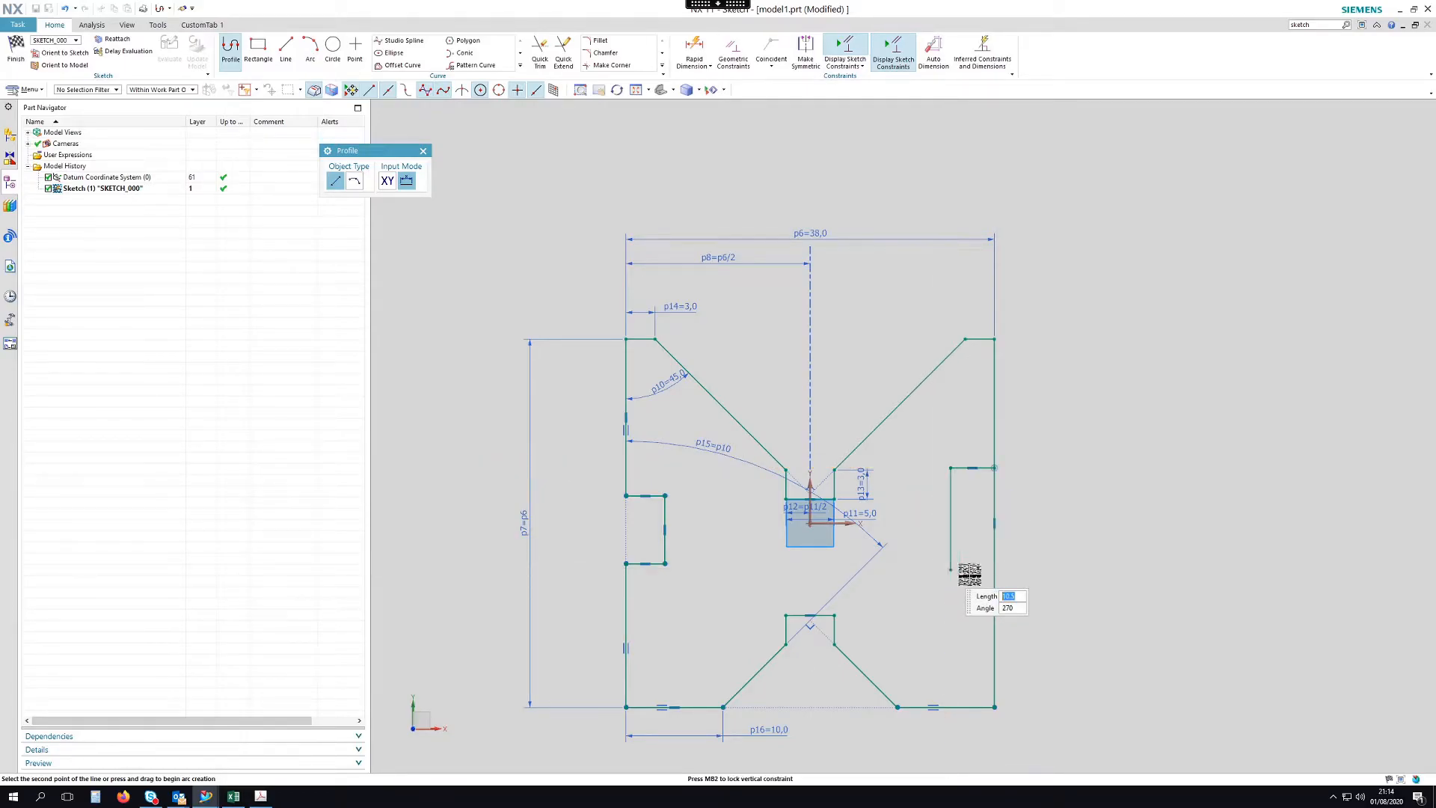
pyautogui.click(995, 572)
pyautogui.press('Escape')
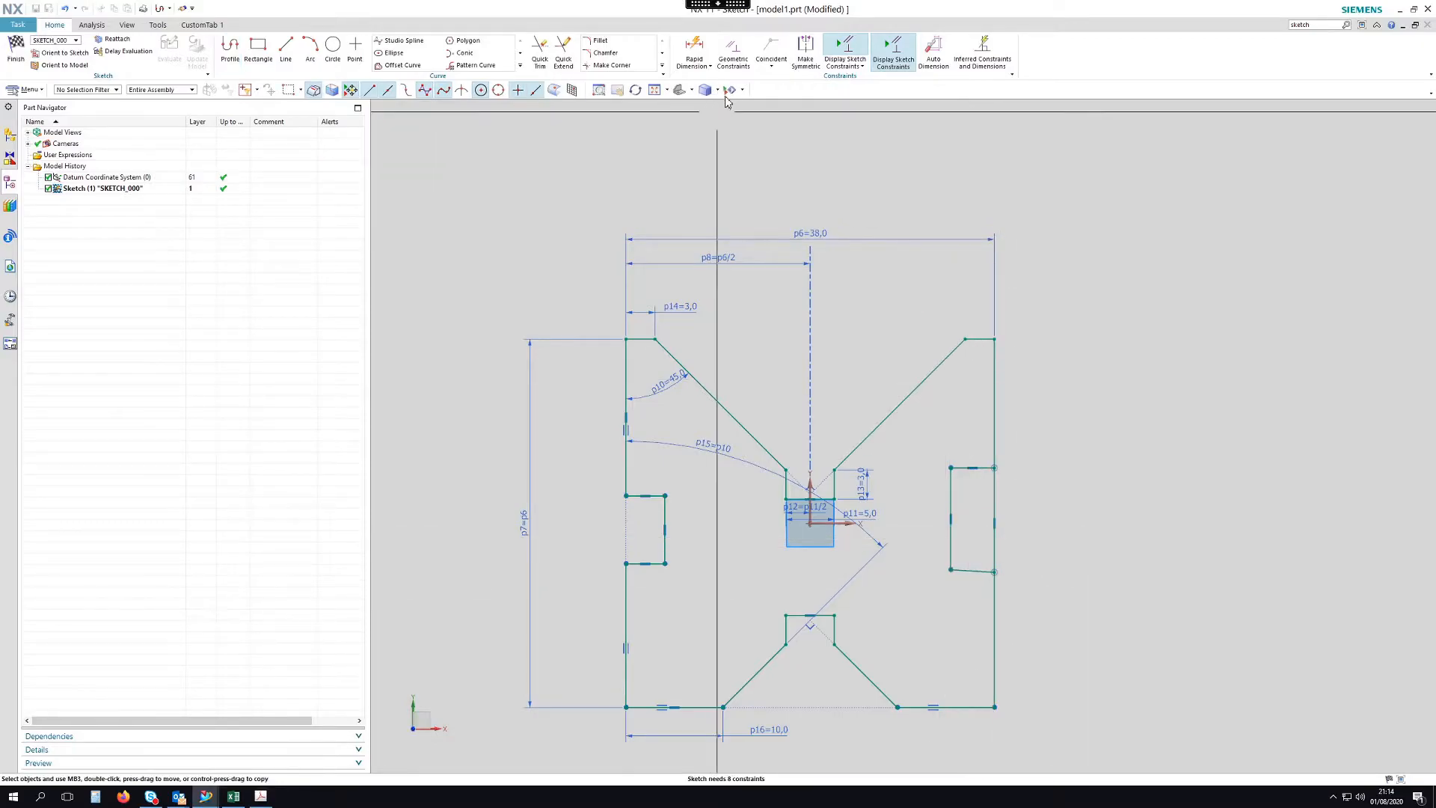
pyautogui.click(727, 65)
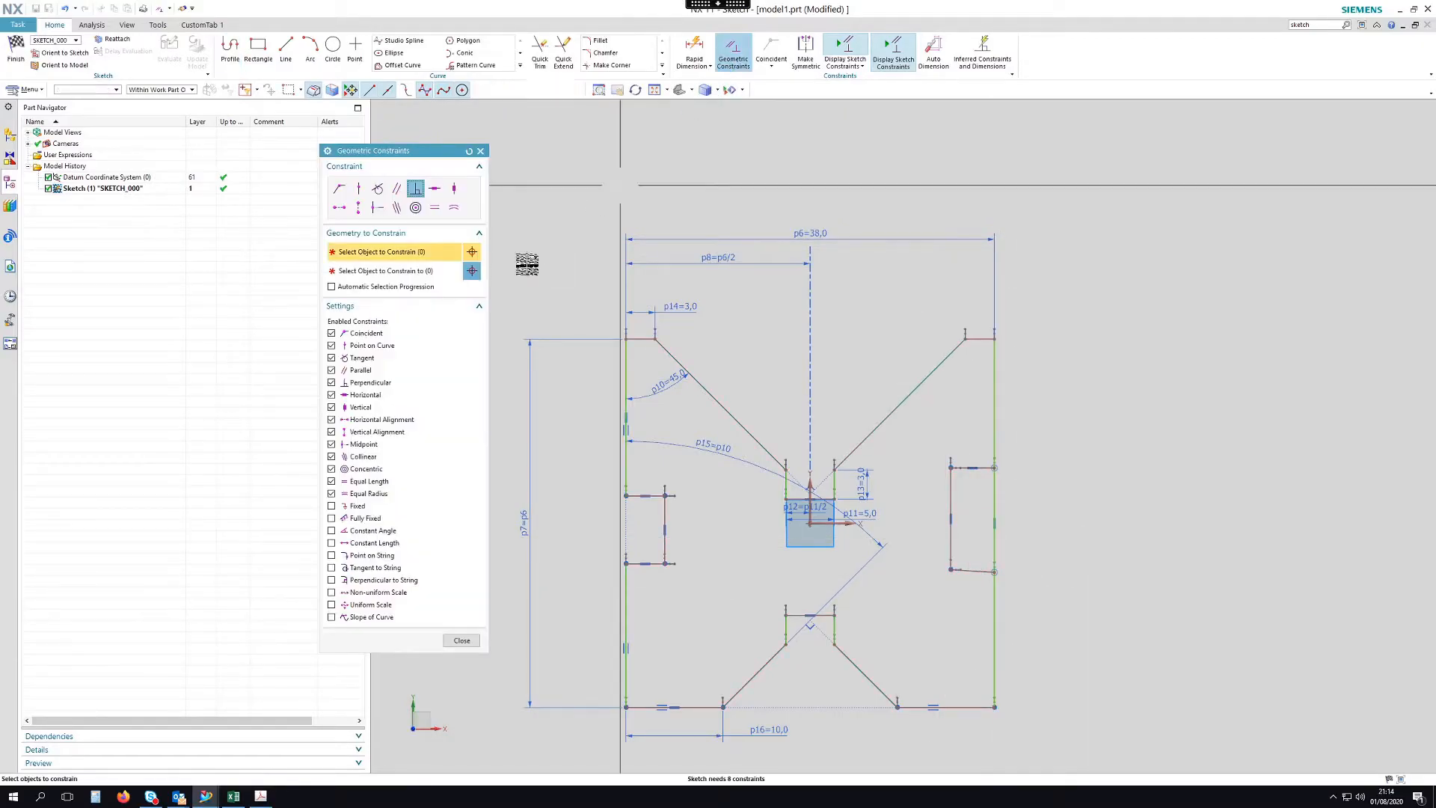
pyautogui.click(435, 189)
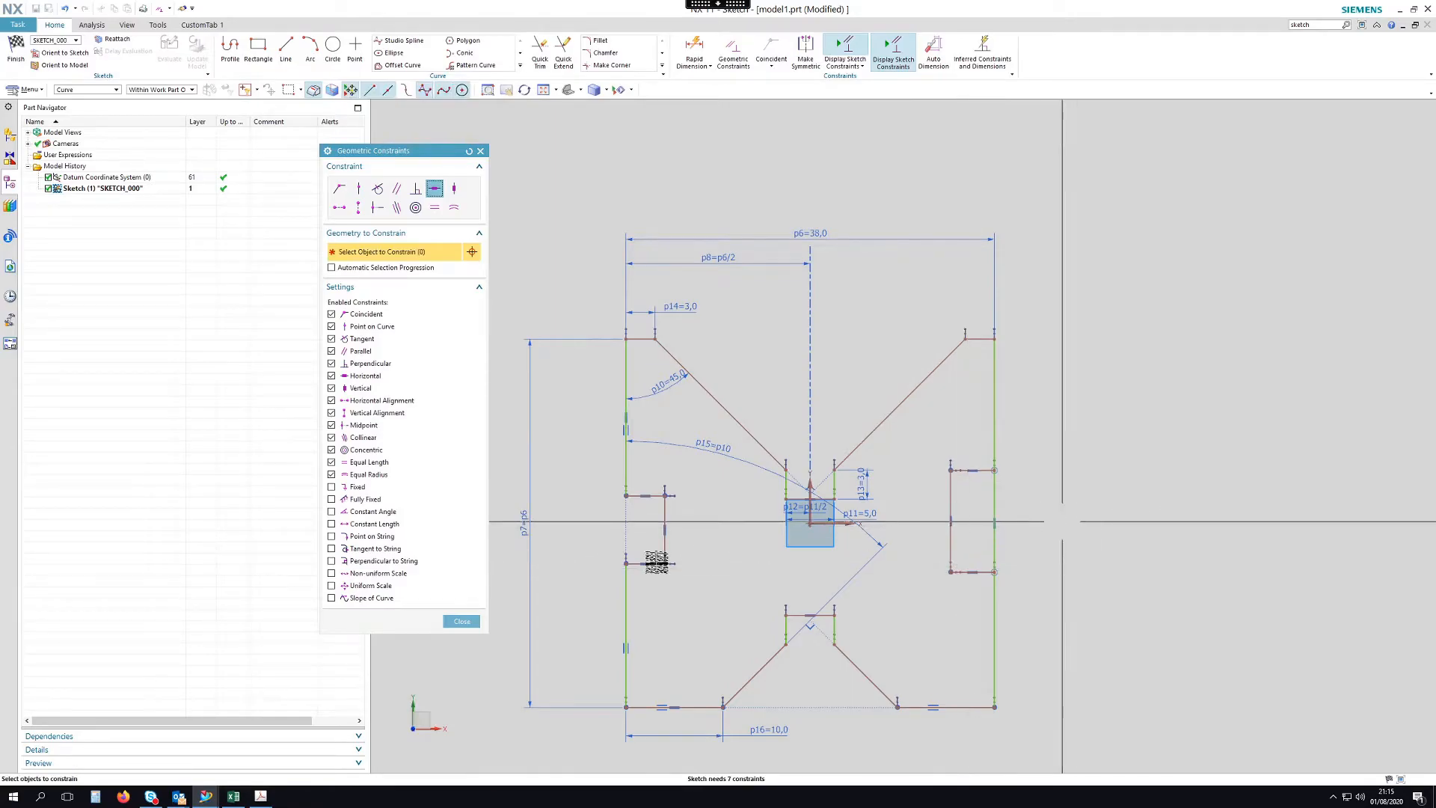
# Trim the rectangle's right edge across the right side slot's opening.
pyautogui.click(542, 60)
pyautogui.moveTo(992, 488); pyautogui.dragTo(1136, 486)
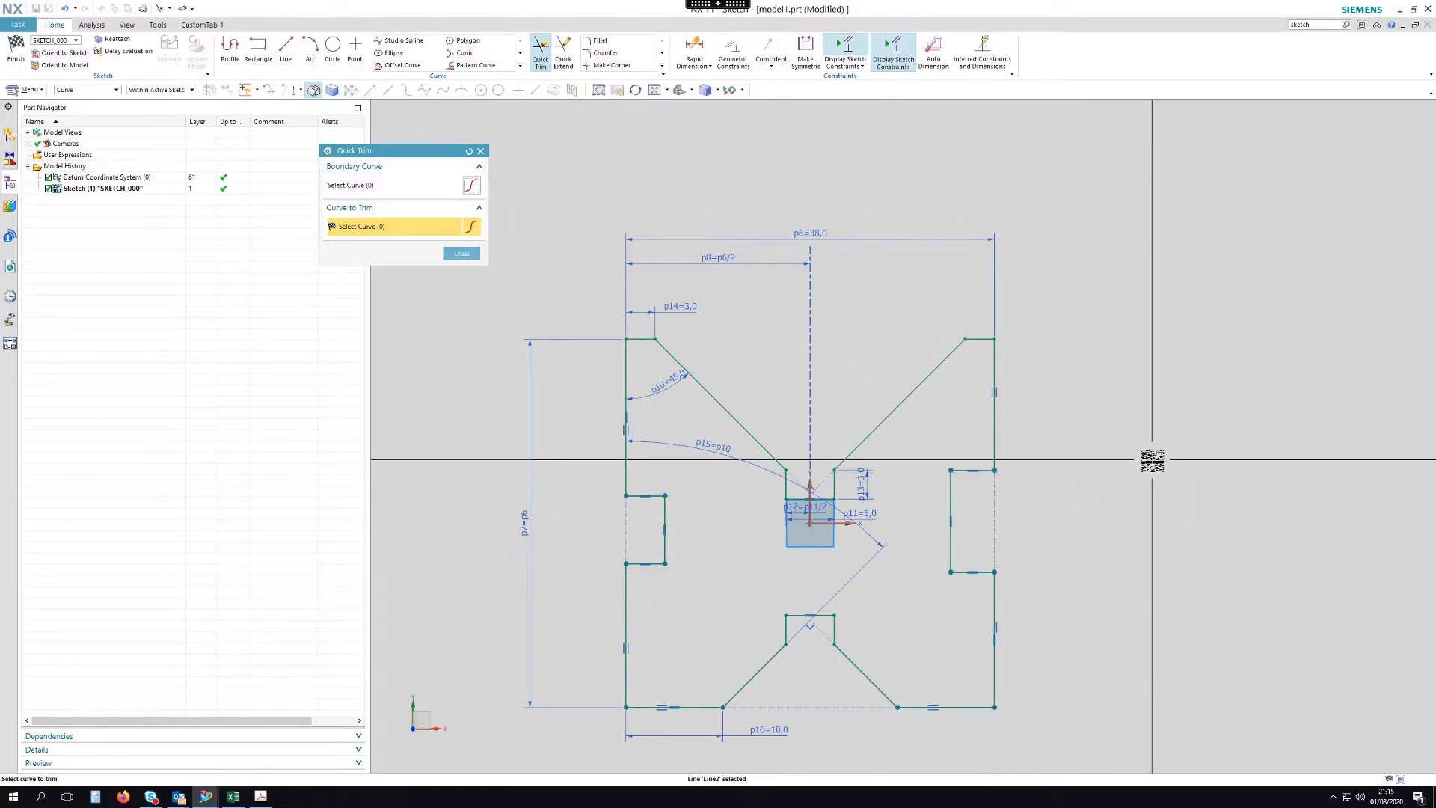
pyautogui.press('Escape')
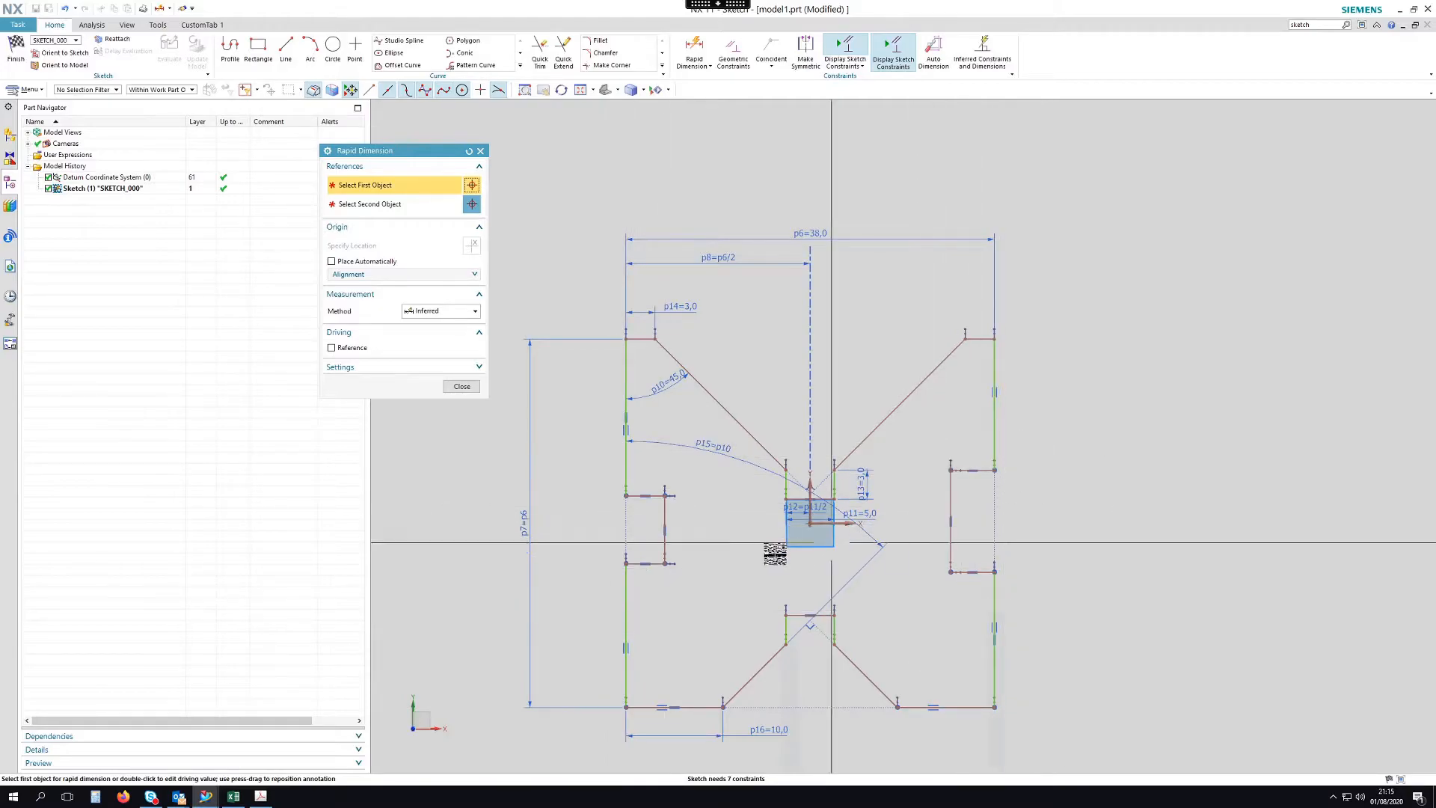
# Dimension the height of the left side slot's inner vertical line, trying 10 mm and settling on 8 mm.
pyautogui.click(665, 516)
pyautogui.click(703, 521)
pyautogui.write('10')
pyautogui.press('Return')
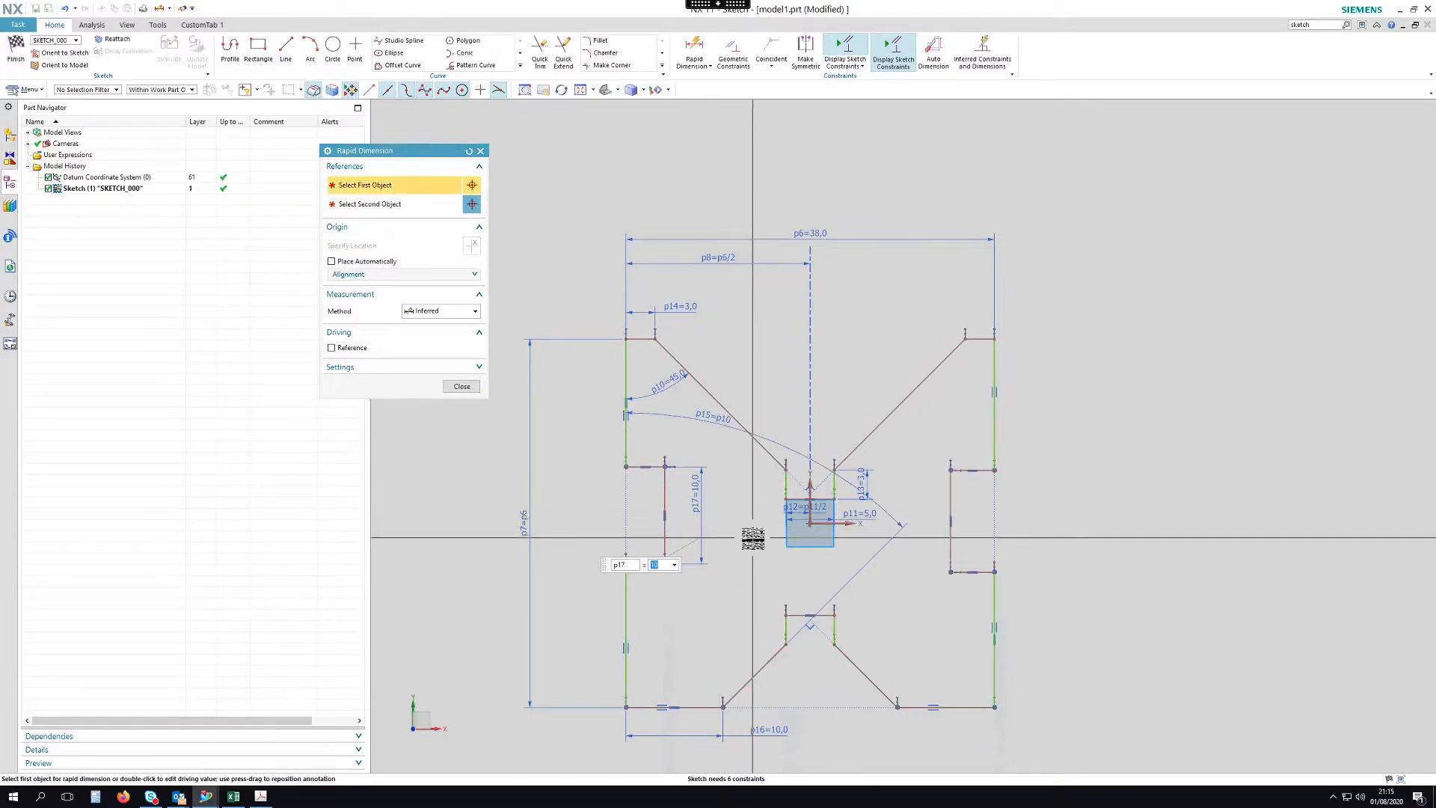
pyautogui.write('8')
pyautogui.press('Return')
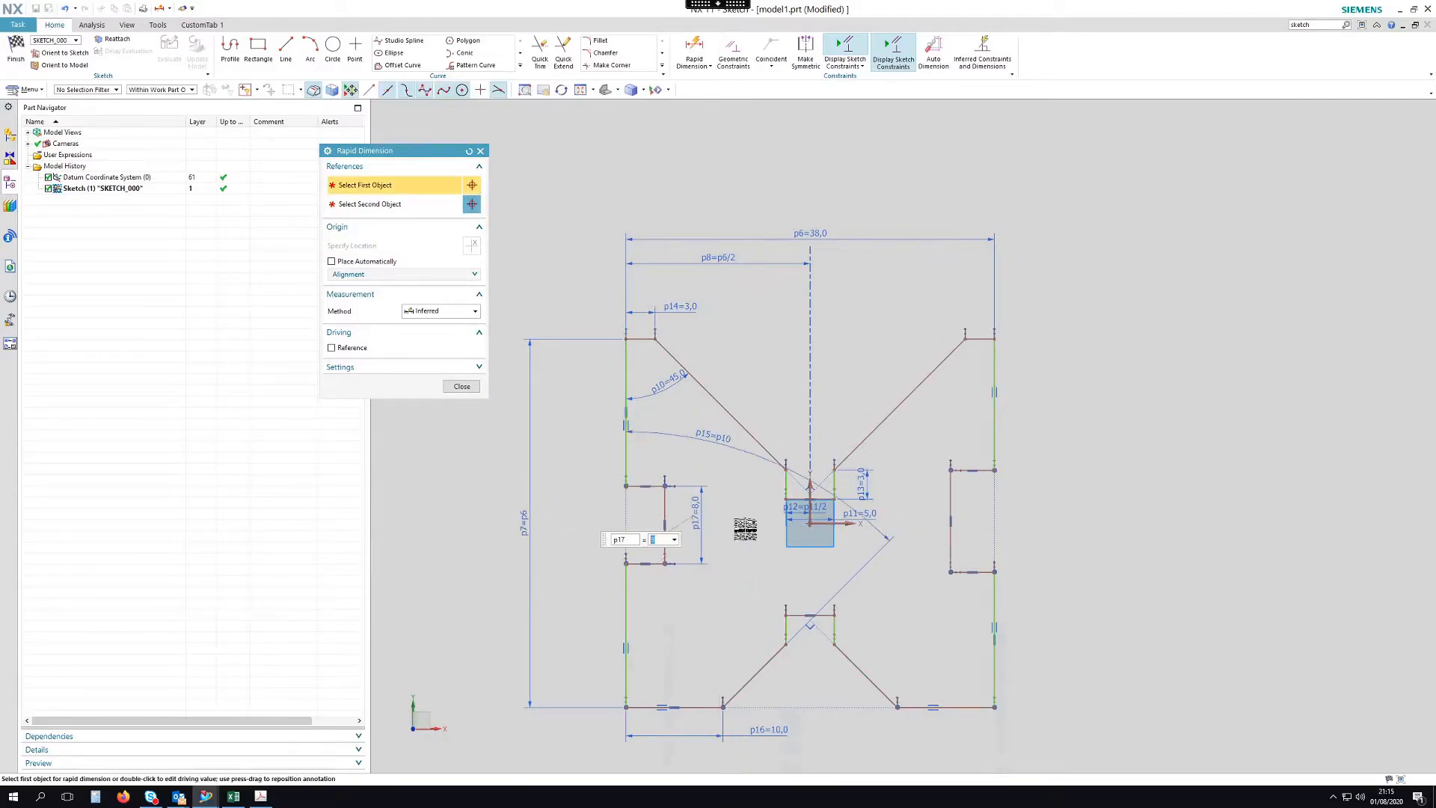
# Dimension the left slot's lower line from the horizontal axis as p17/2 to centre the slot vertically.
pyautogui.click(661, 564)
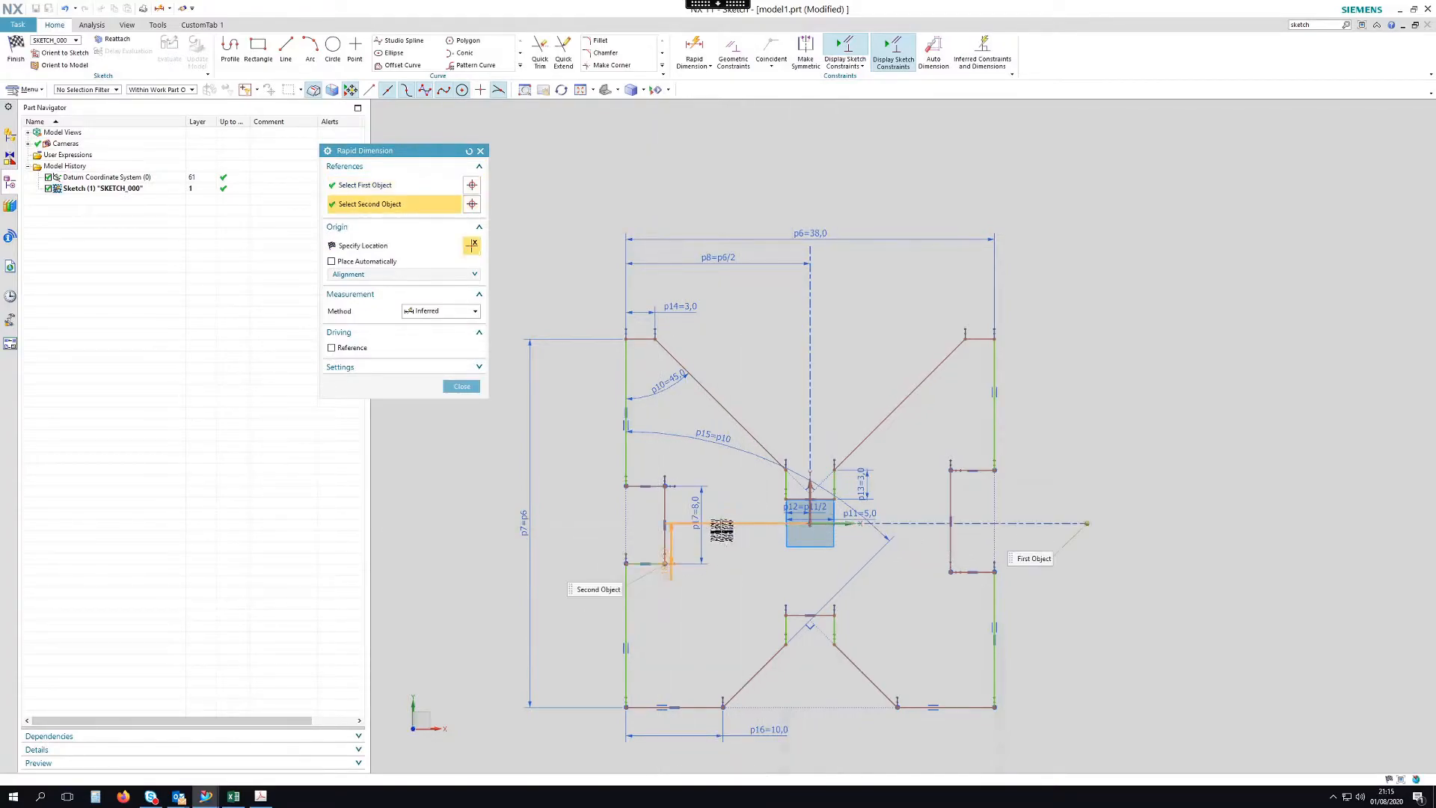
pyautogui.click(724, 526)
pyautogui.click(763, 567)
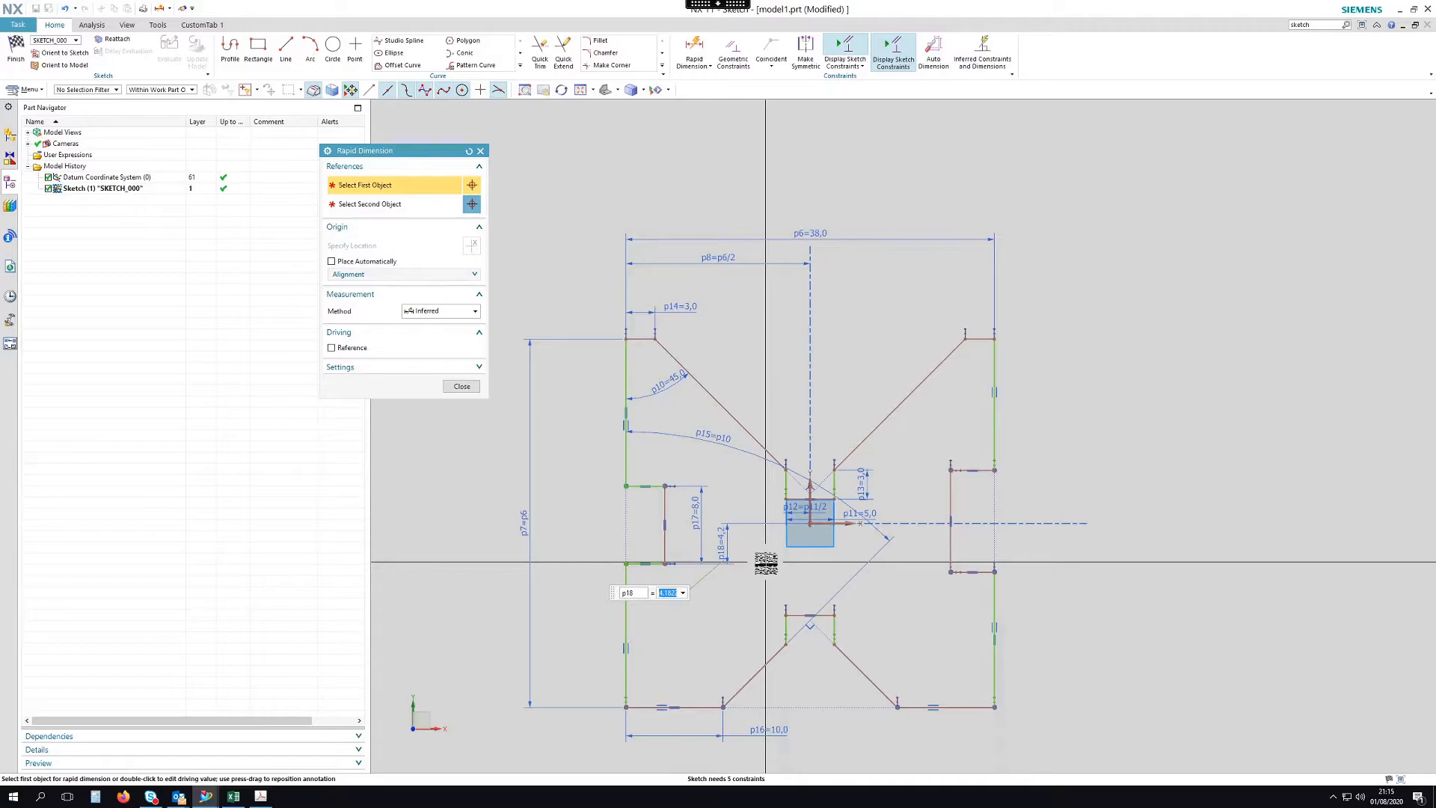
pyautogui.write('p17/2')
pyautogui.press('Return')
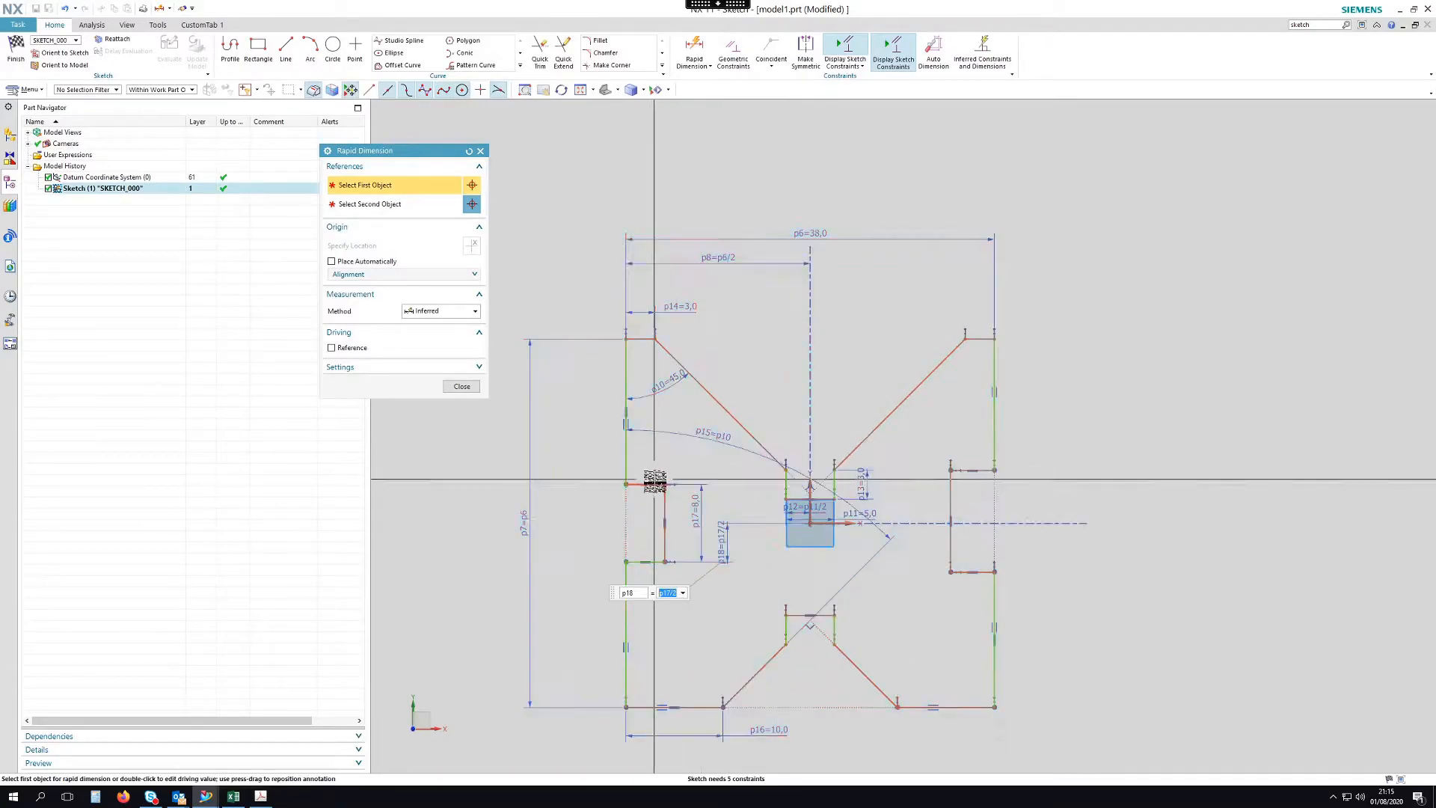
# Dimension the left slot's depth along its upper line as 4 mm and finish dimensioning.
pyautogui.click(654, 484)
pyautogui.click(738, 483)
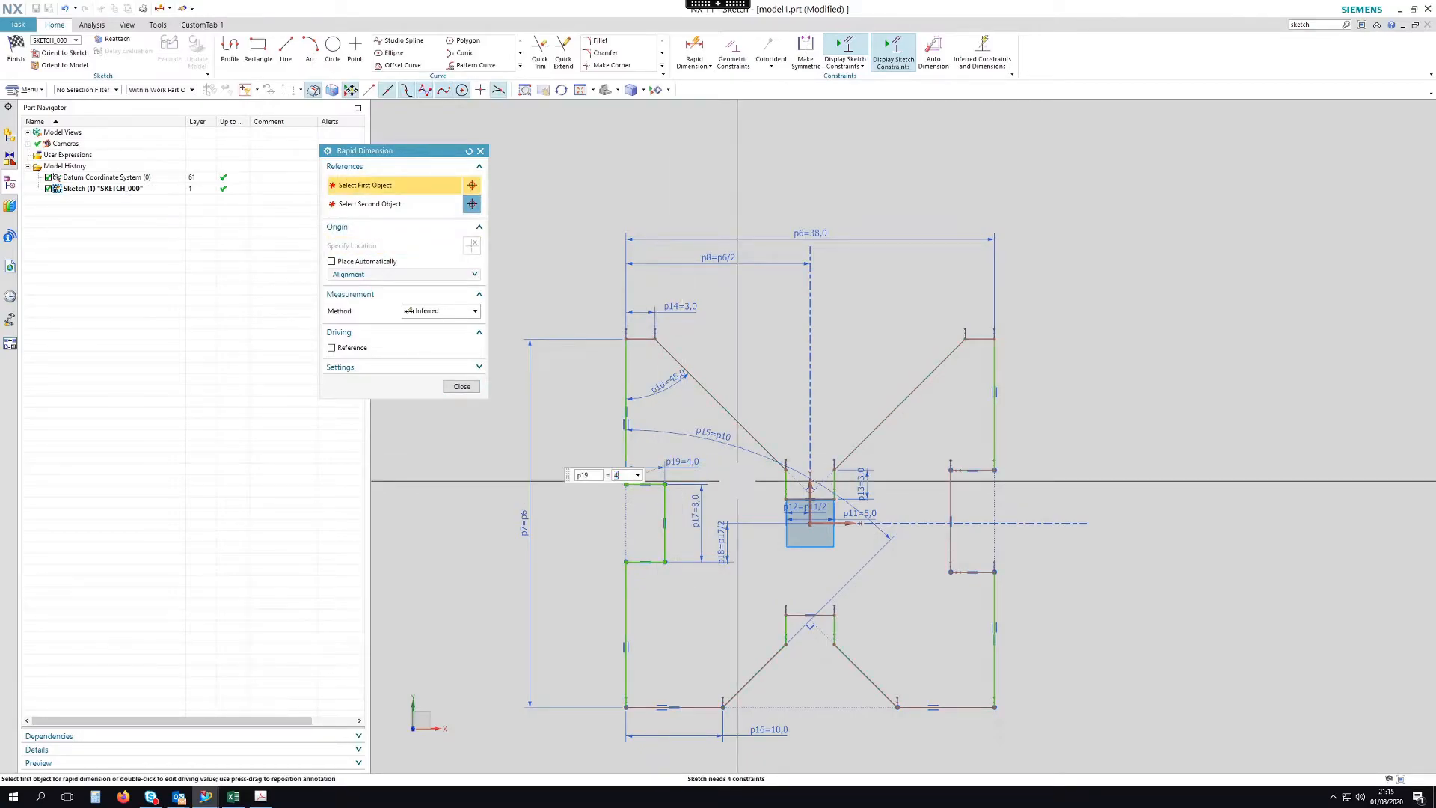
pyautogui.middleClick(833, 370)
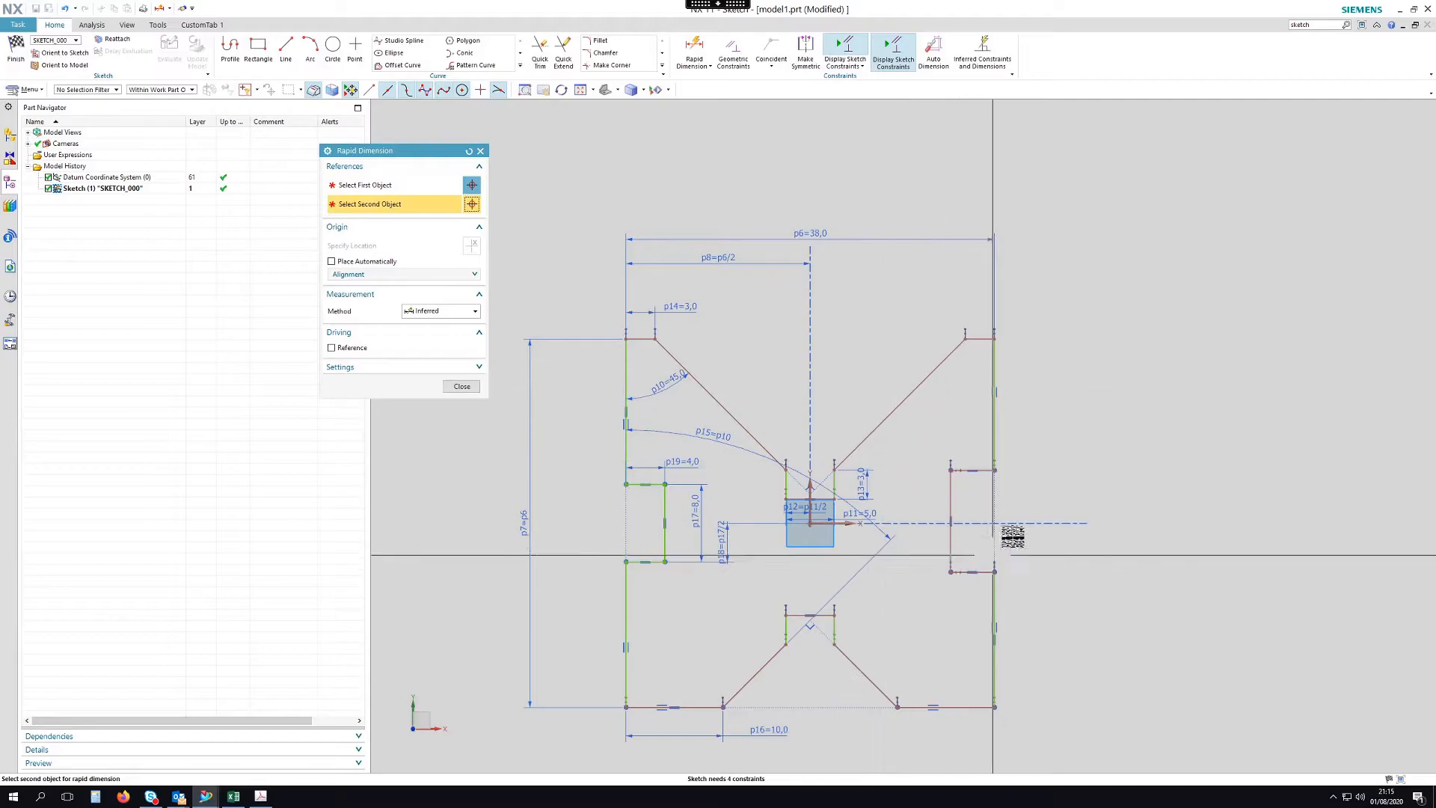
pyautogui.click(463, 386)
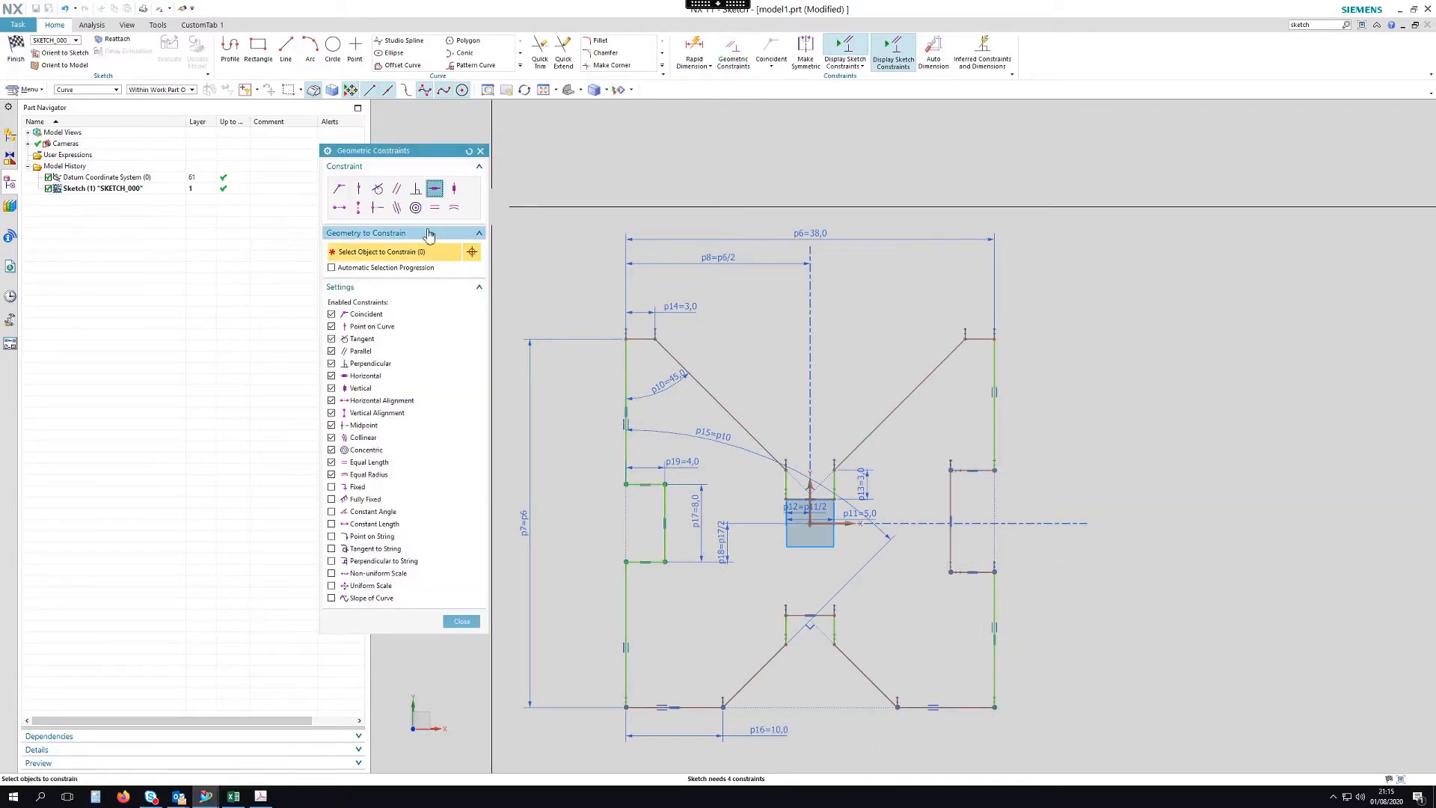
# Make the right slot's lower and upper lines collinear with the left slot's, and constrain the two upper lines to equal length.
pyautogui.click(397, 208)
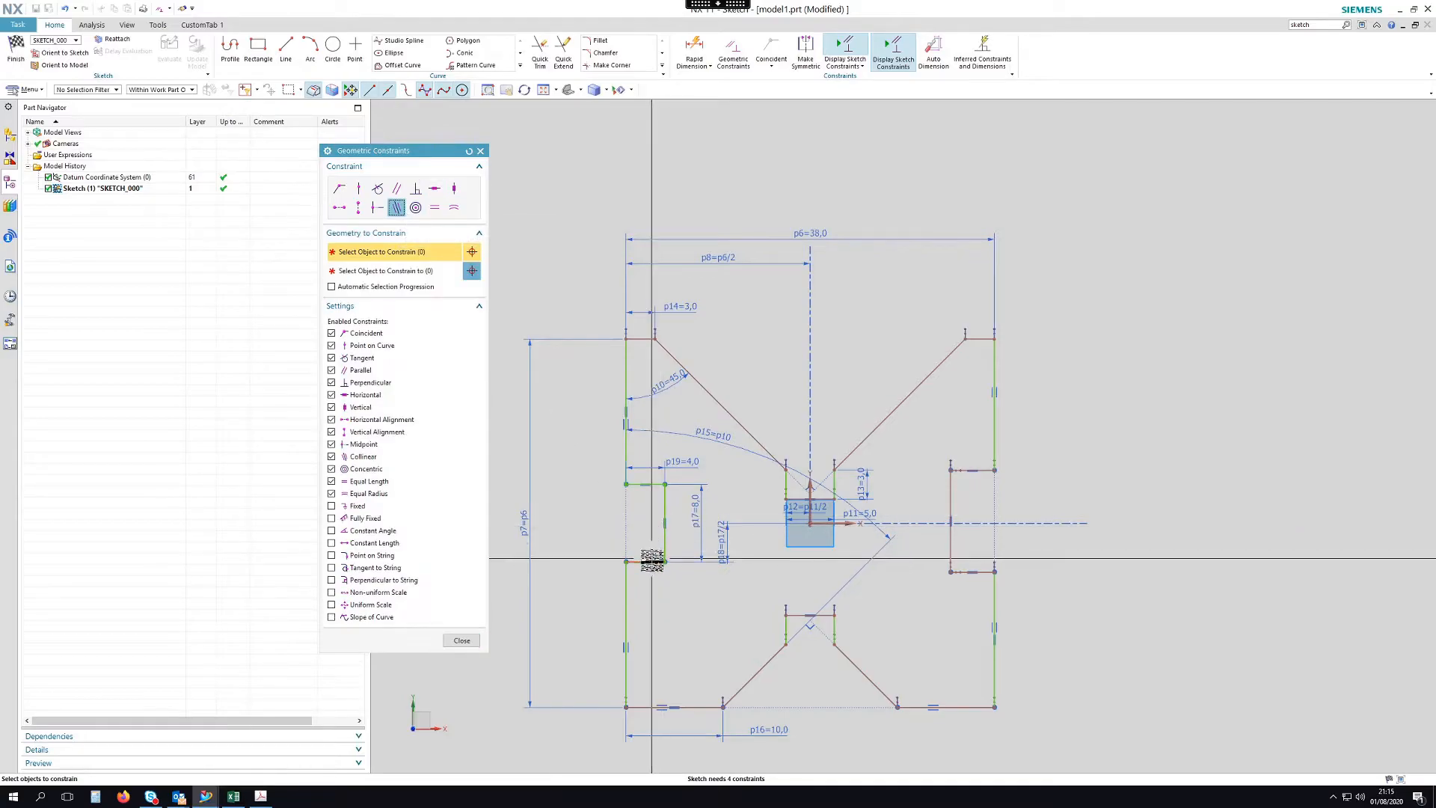
pyautogui.middleClick(962, 487)
pyautogui.click(979, 571)
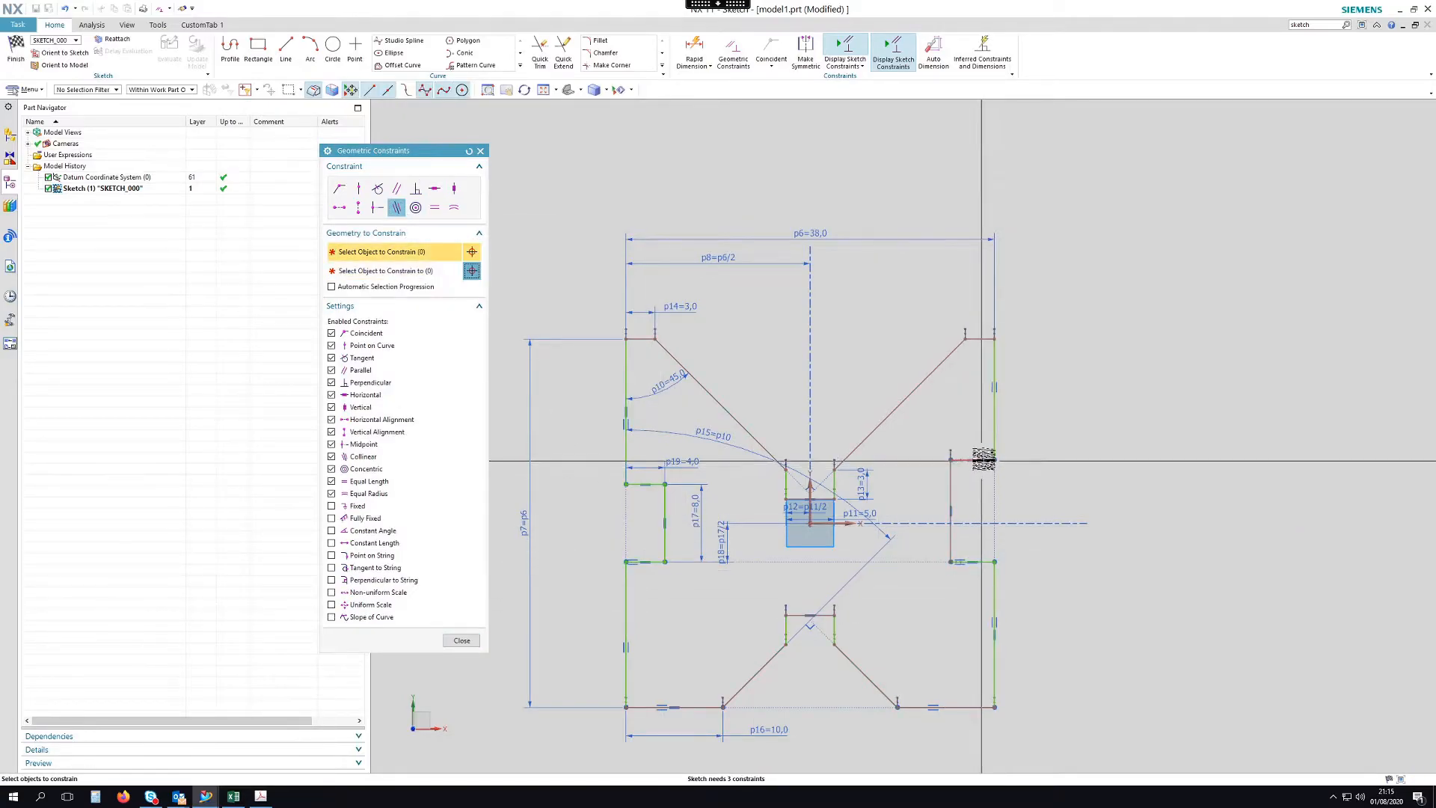
pyautogui.click(982, 459)
pyautogui.middleClick(747, 485)
pyautogui.click(657, 484)
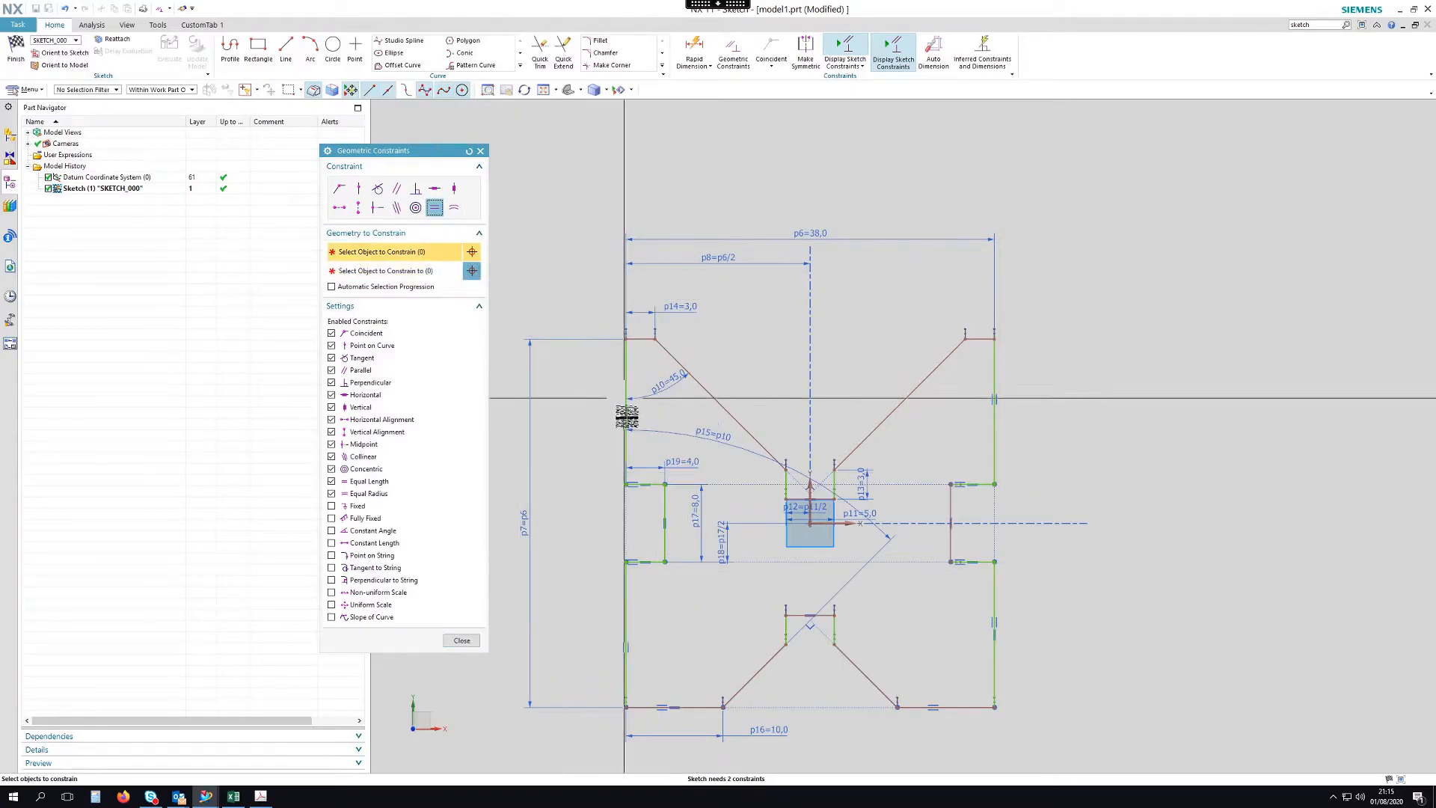
pyautogui.middleClick(991, 485)
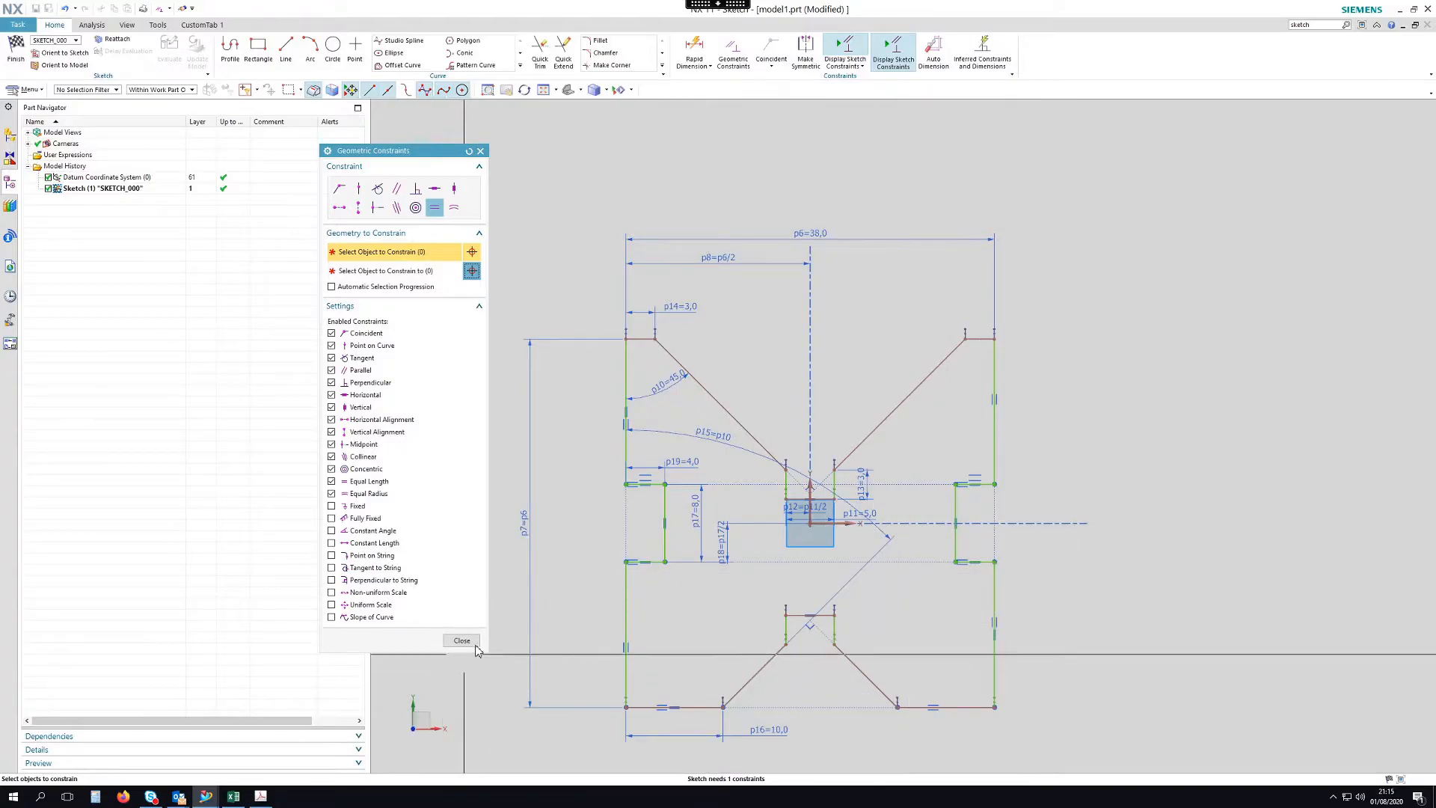
pyautogui.middleClick(554, 675)
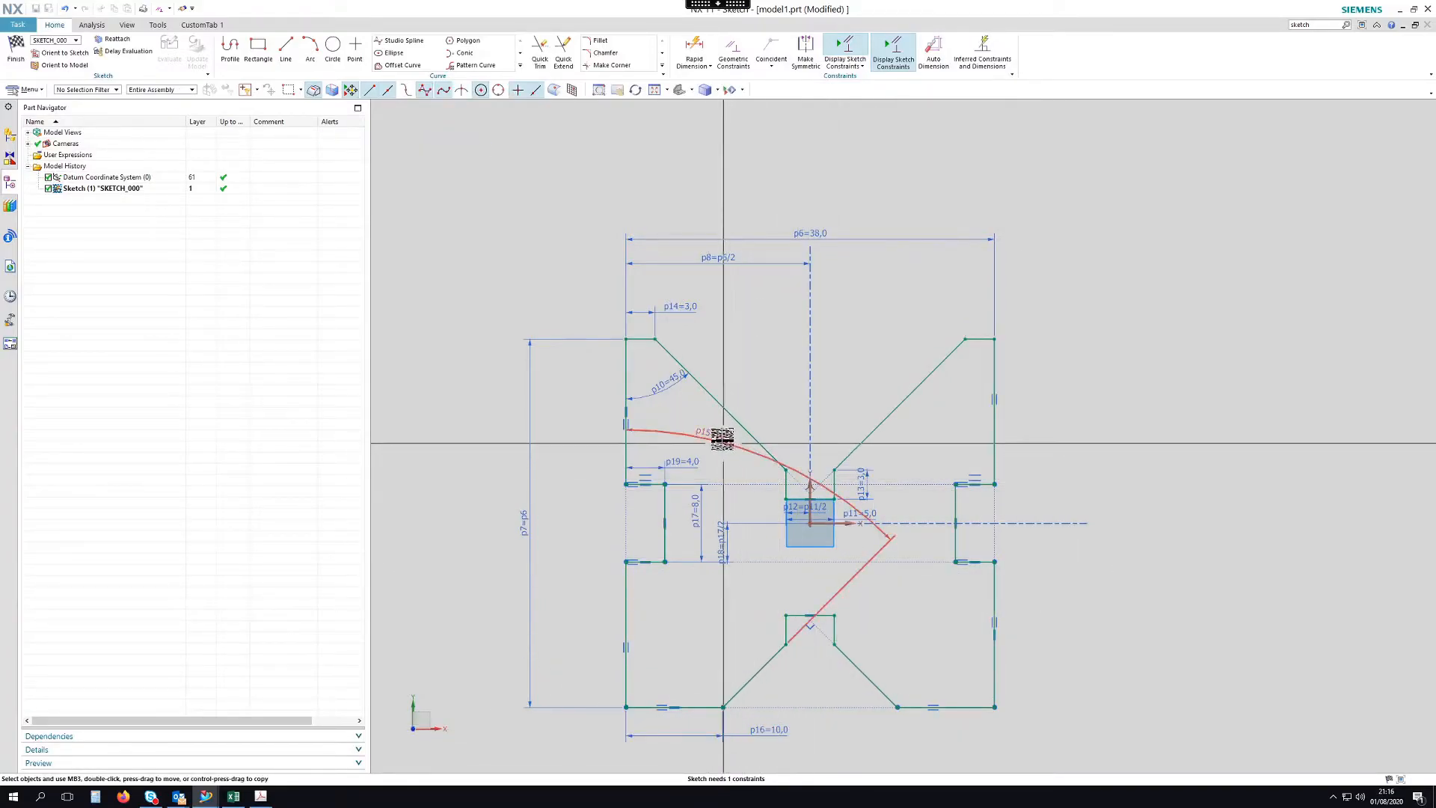
# Move the bottom groove's angle dimension down beside the groove, and dimension the outline's top-left corner from the horizontal axis as p7/2.
pyautogui.moveTo(688, 612); pyautogui.dragTo(689, 632)
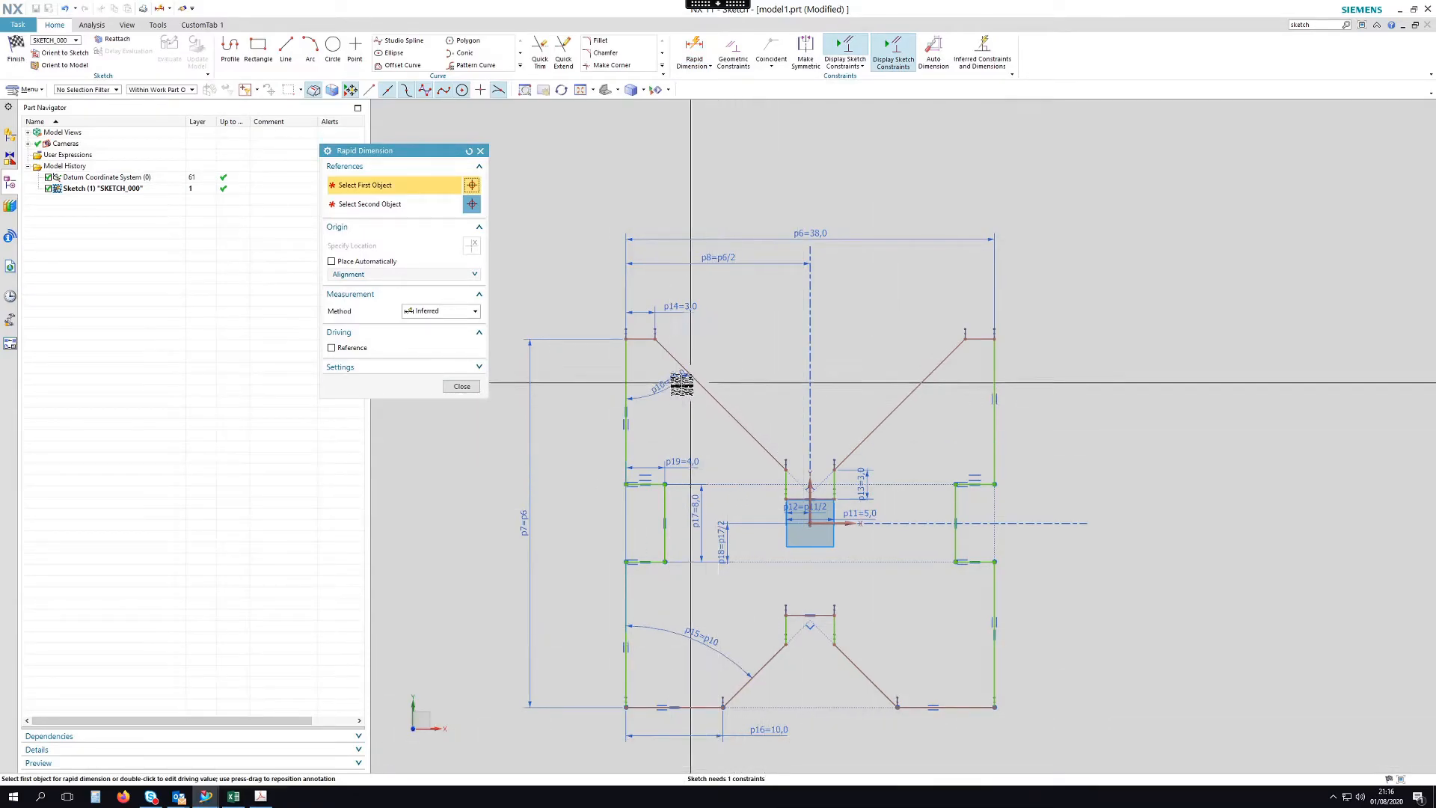
pyautogui.click(843, 521)
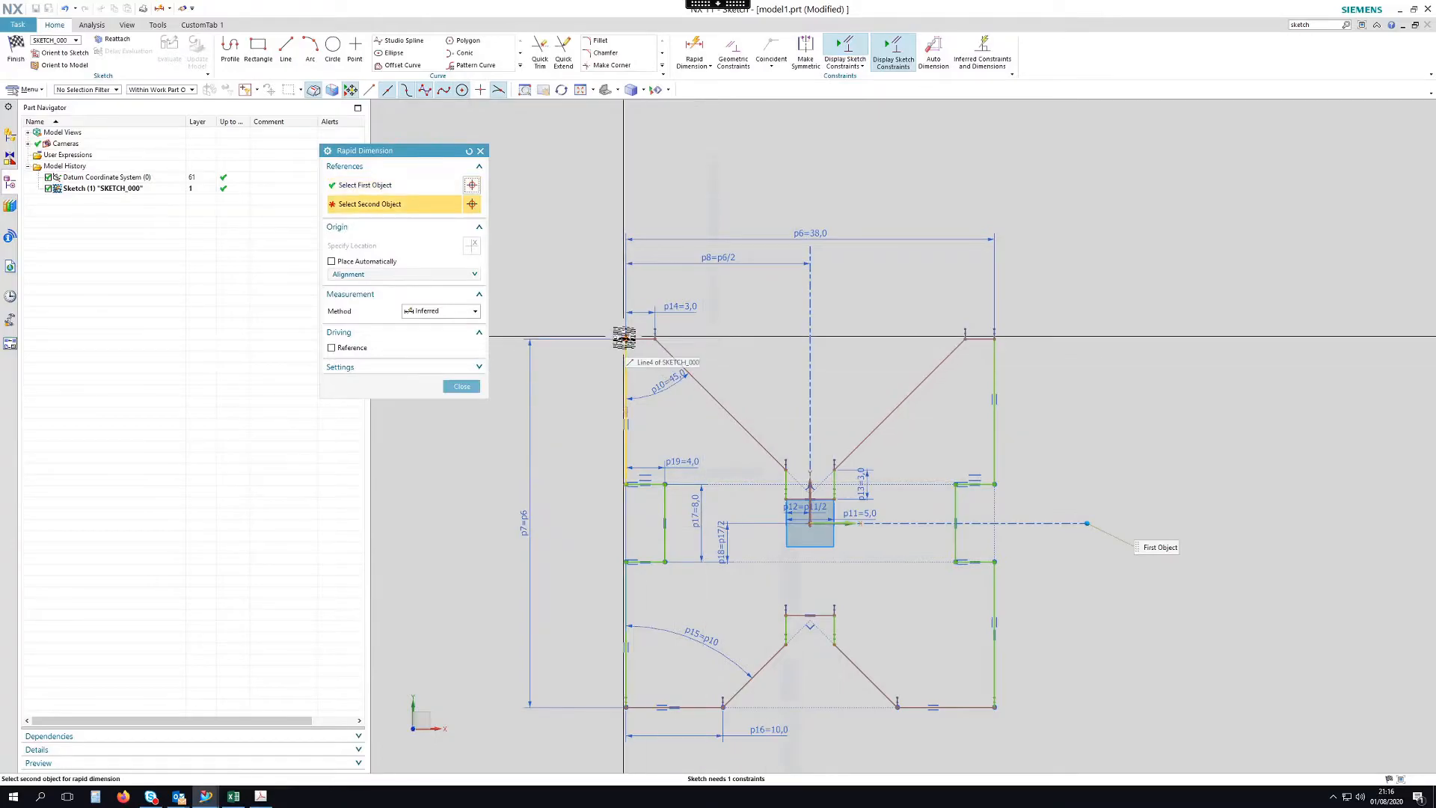
pyautogui.click(626, 339)
pyautogui.click(566, 449)
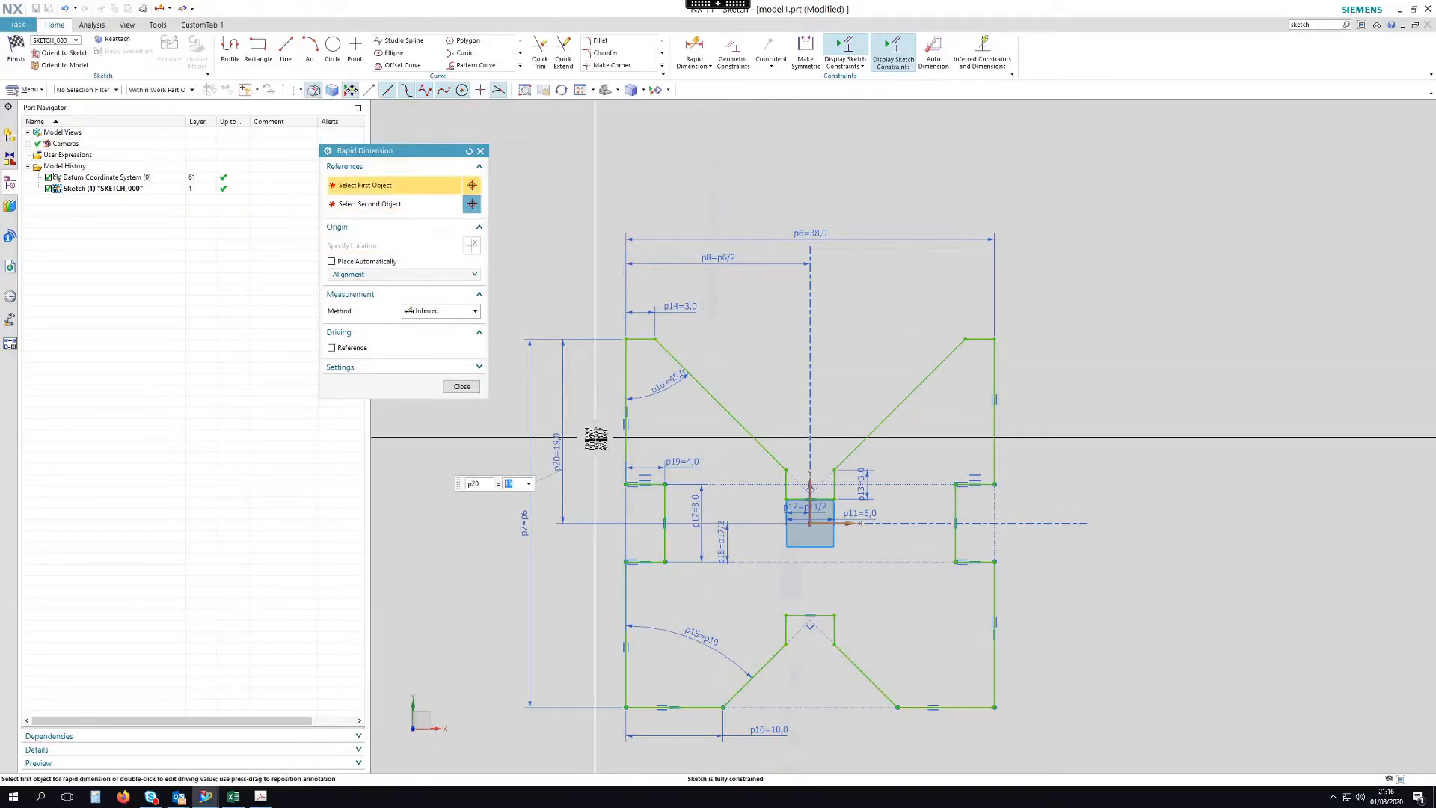
pyautogui.write('p')
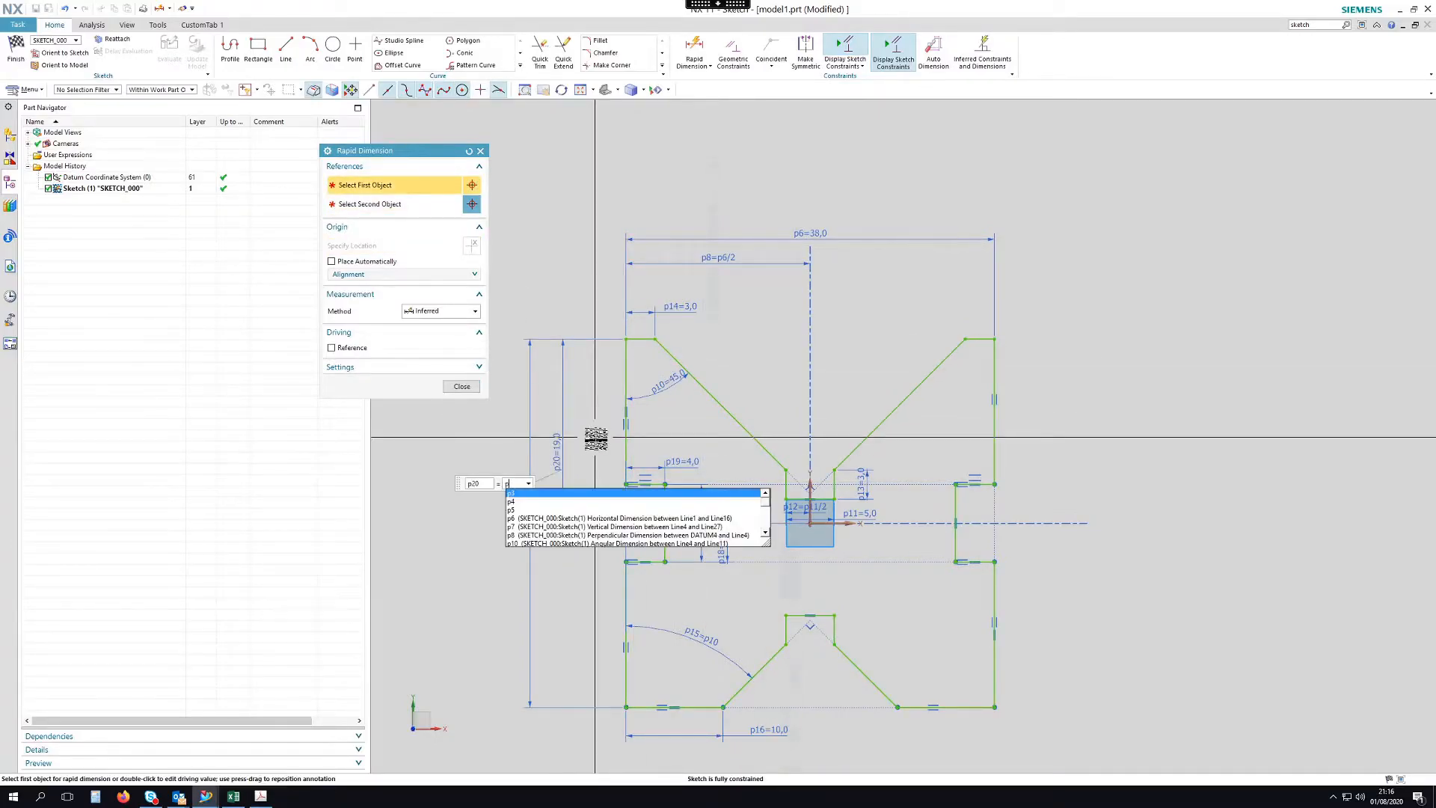
pyautogui.write('7/2')
pyautogui.press('Return')
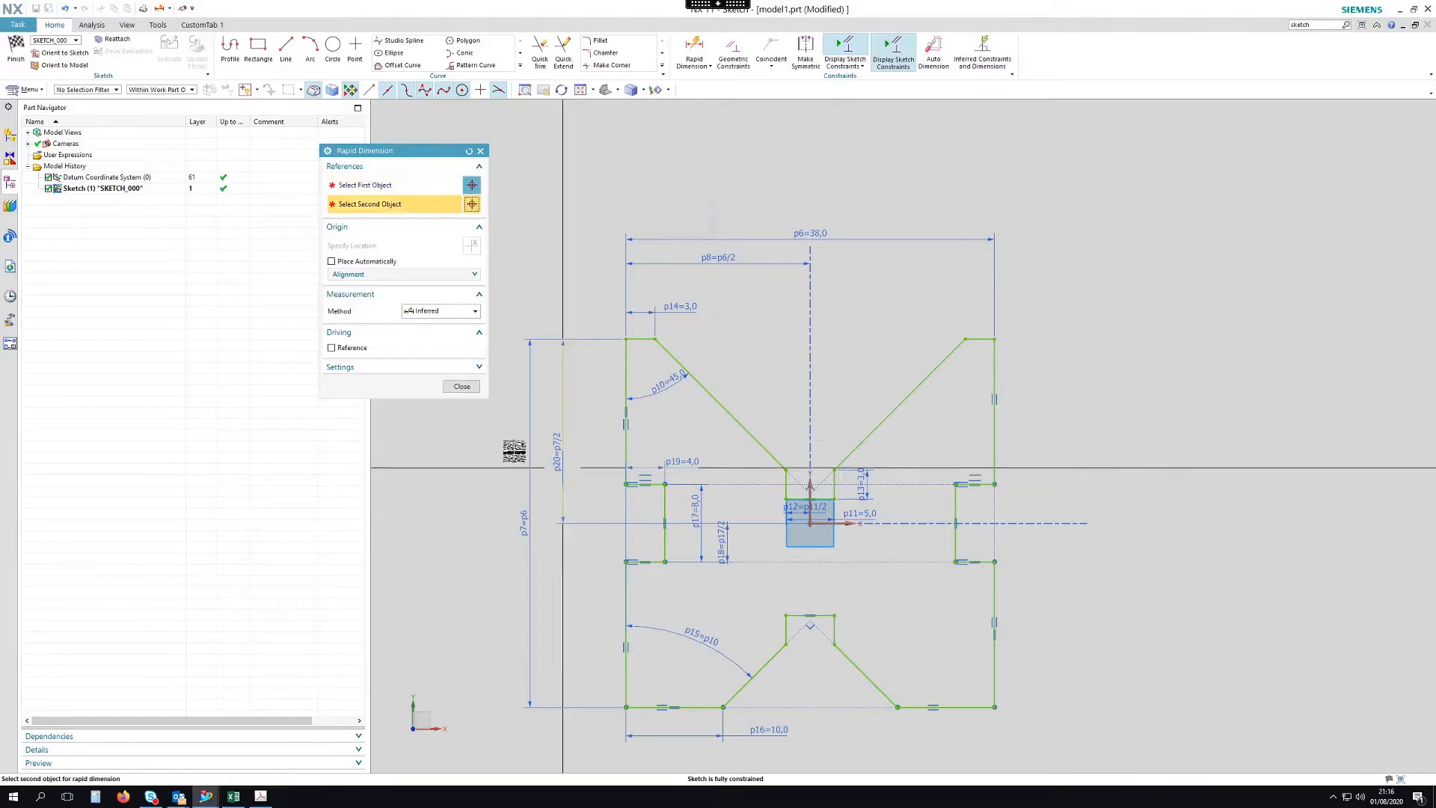
pyautogui.click(464, 386)
# Move the 3 mm depth dimension of the top groove's relief farther from the profile and finish the sketch.
pyautogui.scroll(-1, 853, 280)
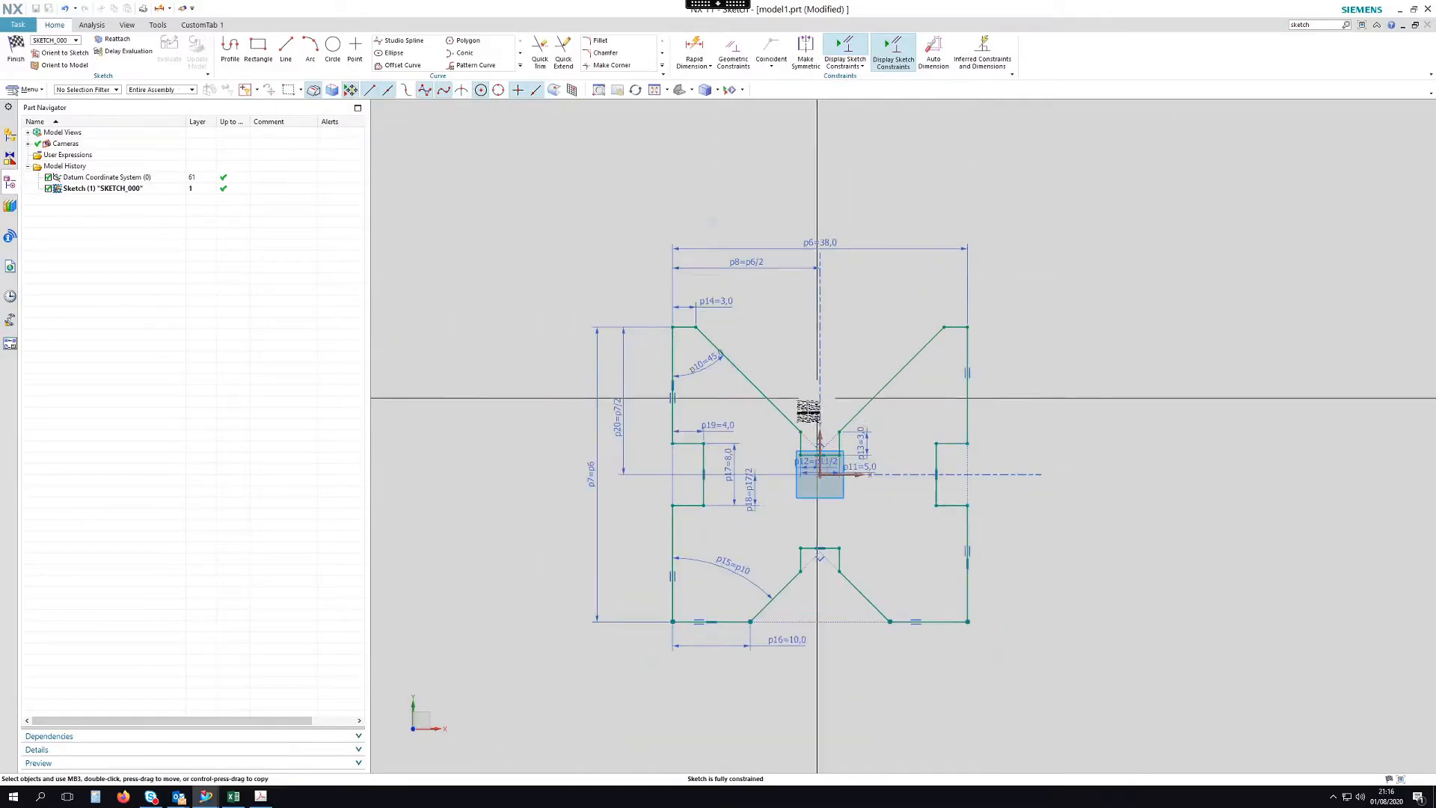
pyautogui.scroll(1, 791, 425)
pyautogui.click(906, 421)
pyautogui.moveTo(777, 692); pyautogui.dragTo(822, 708)
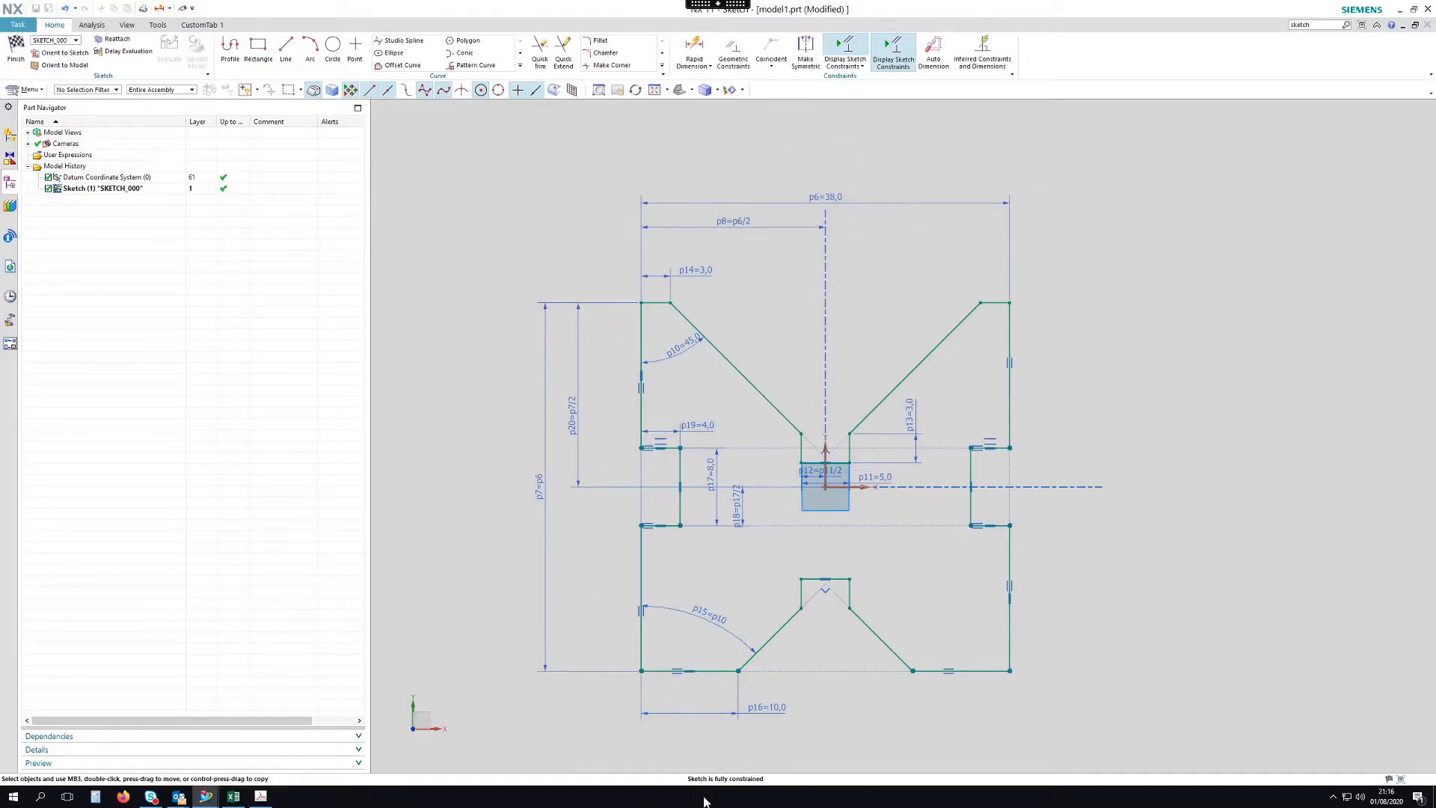
pyautogui.click(15, 47)
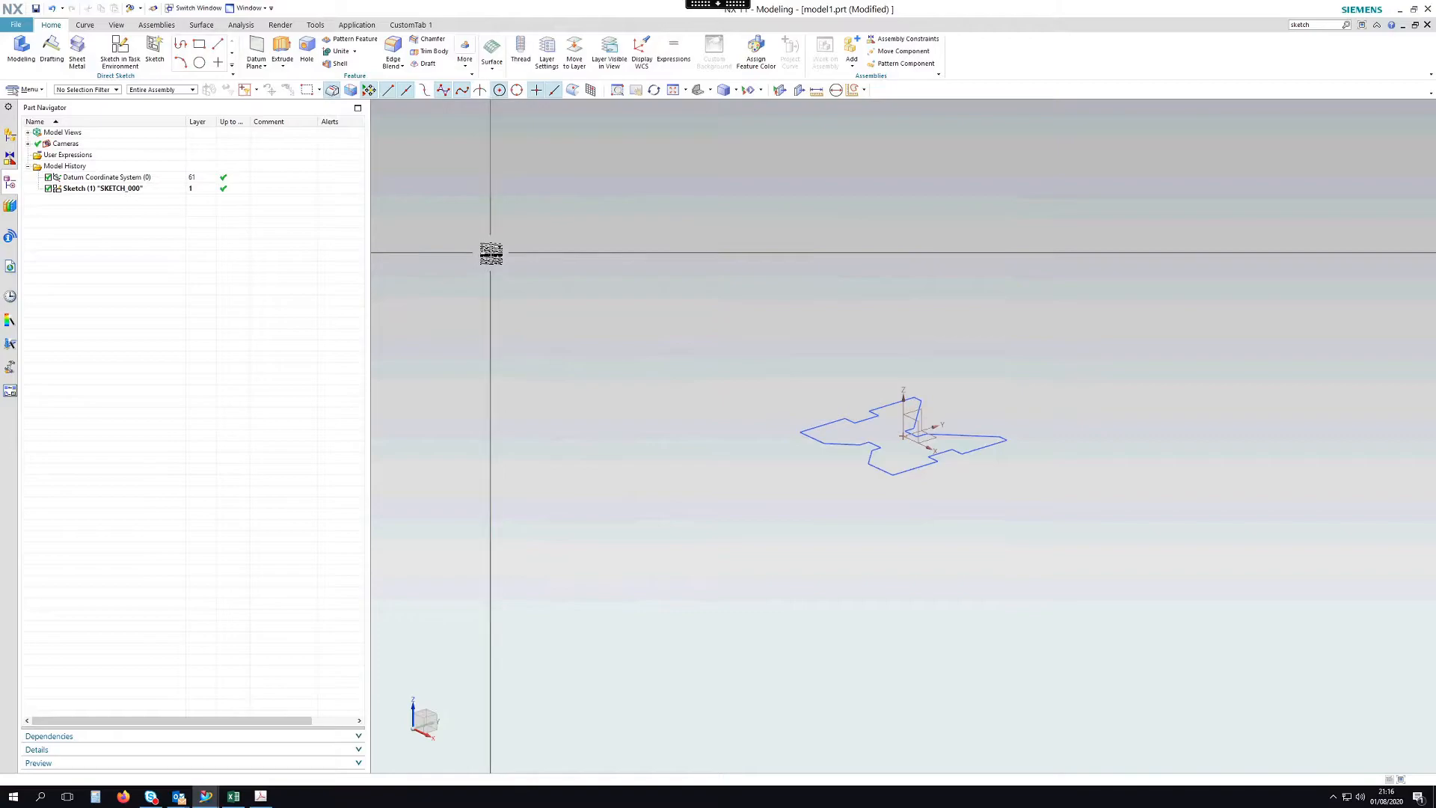
# Extrude the closed V-block sketch profile from 0 to 50 mm as a solid body, keeping the original direction.
pyautogui.click(281, 50)
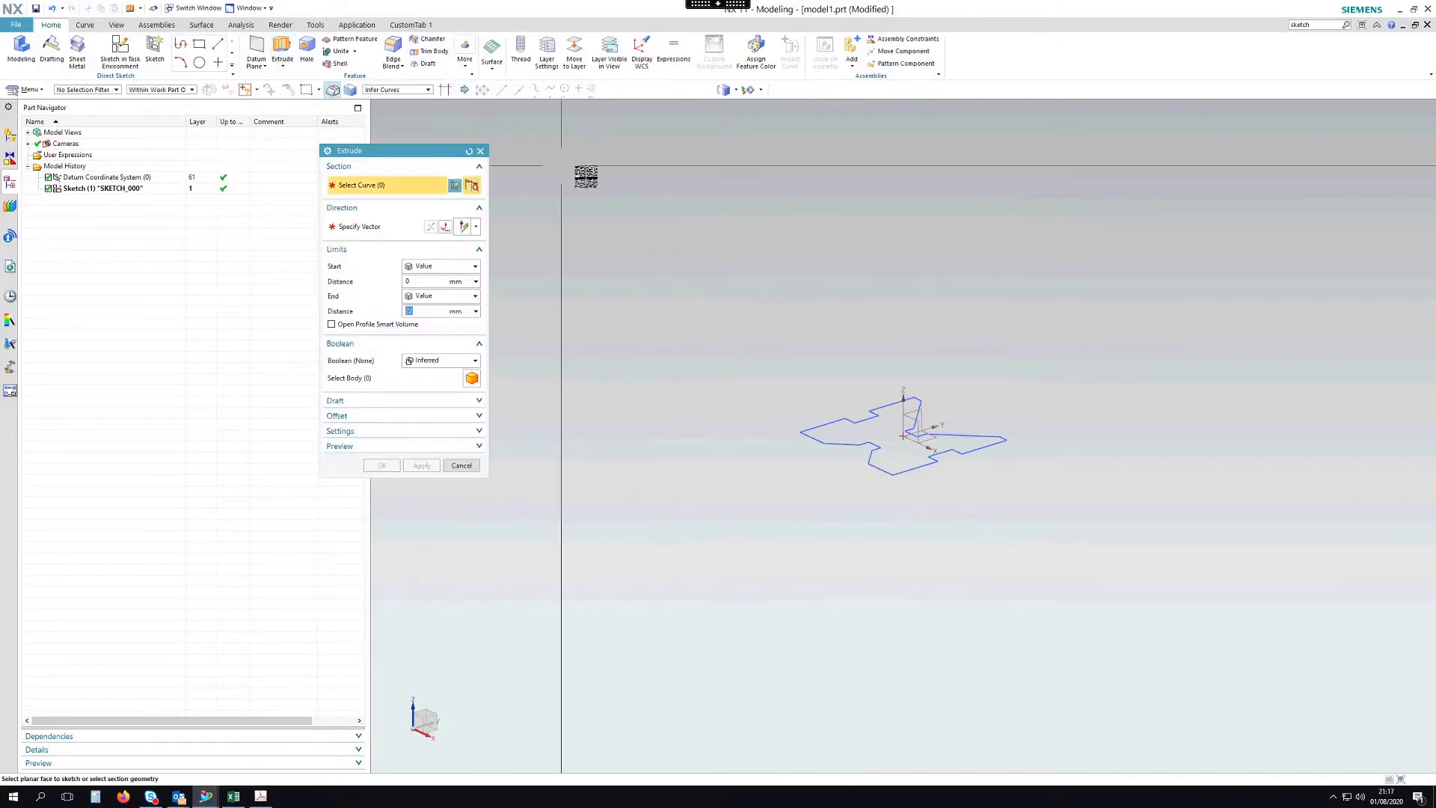
pyautogui.click(884, 401)
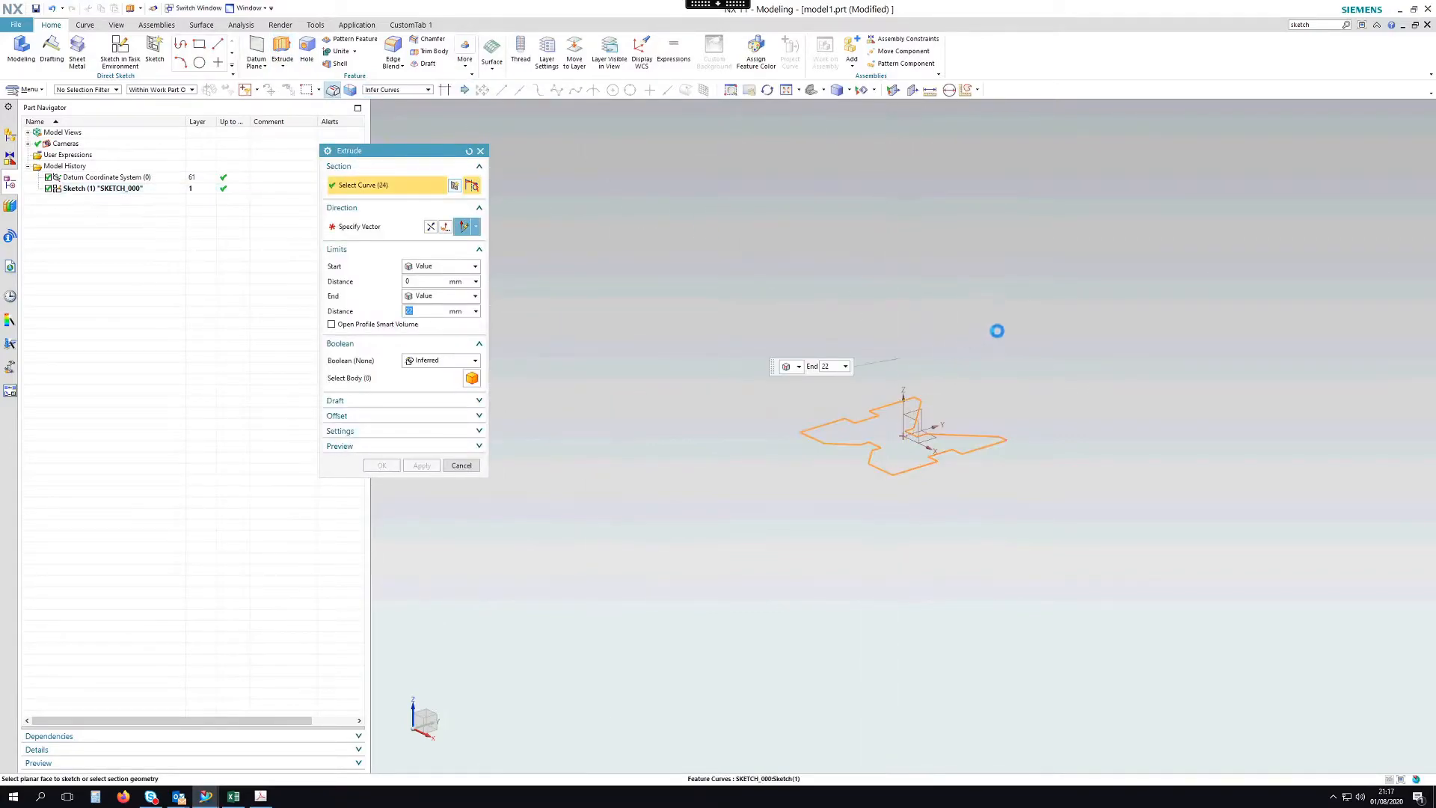
pyautogui.moveTo(987, 249); pyautogui.dragTo(945, 199, button='middle')
pyautogui.moveTo(856, 396); pyautogui.dragTo(791, 393)
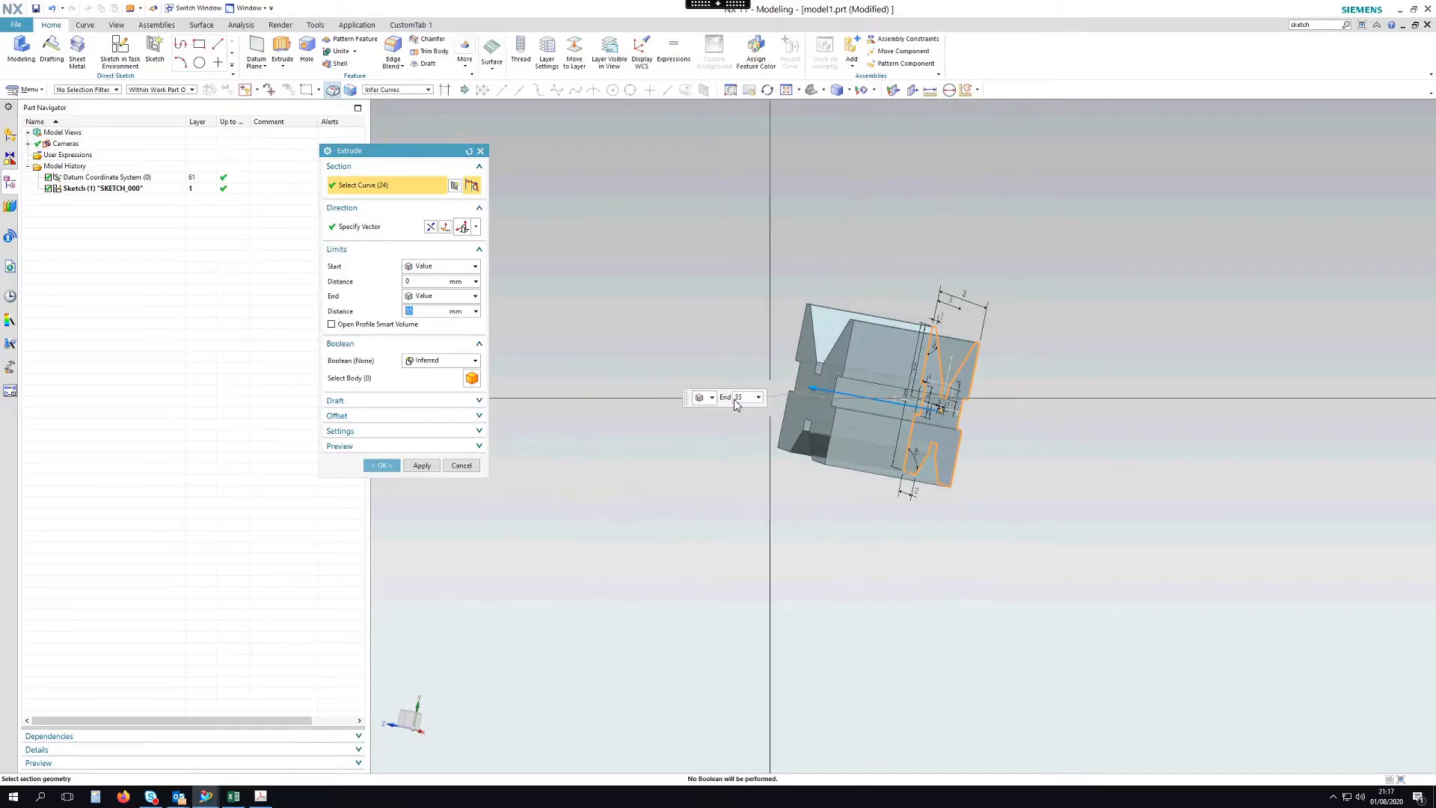
pyautogui.click(432, 227)
pyautogui.click(433, 228)
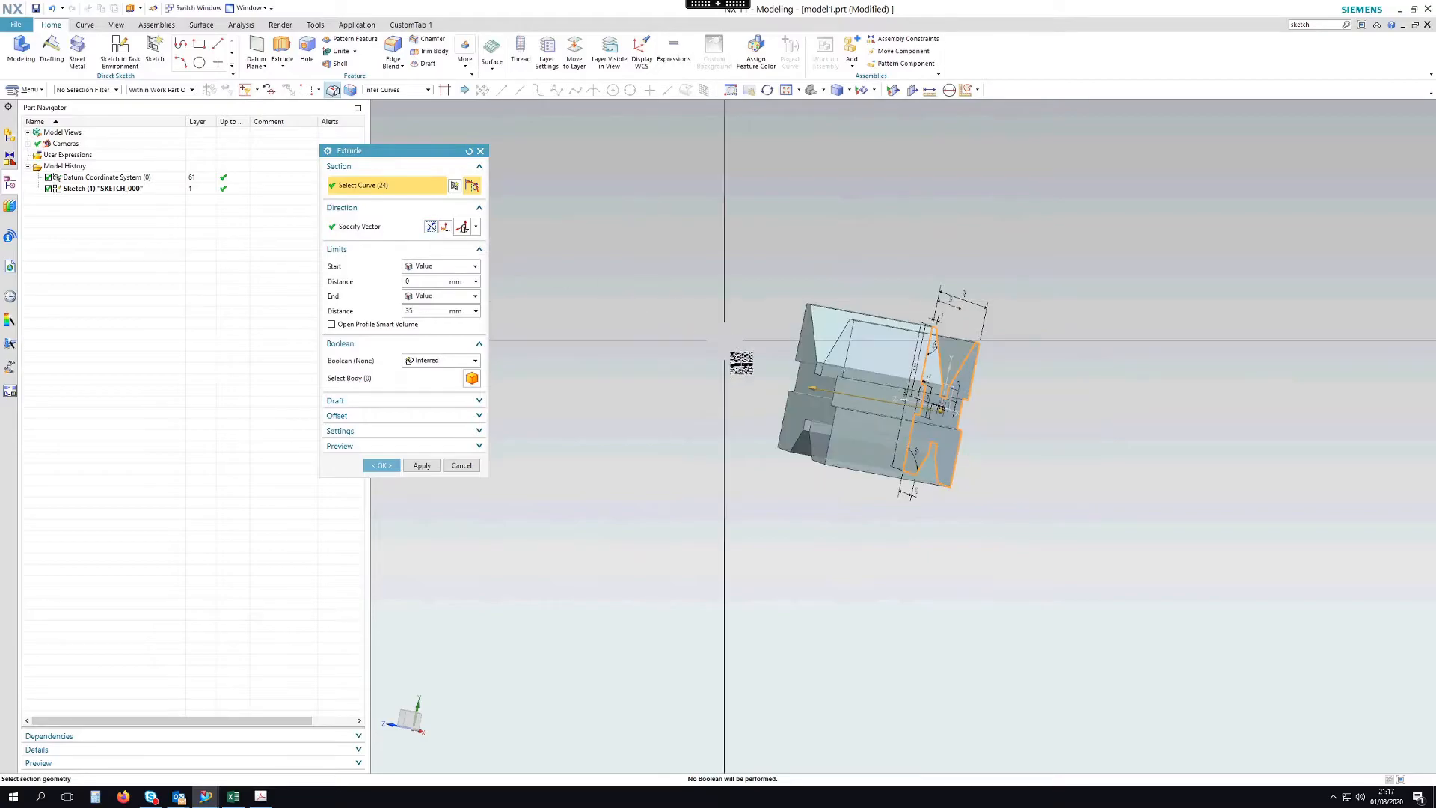
pyautogui.click(417, 311)
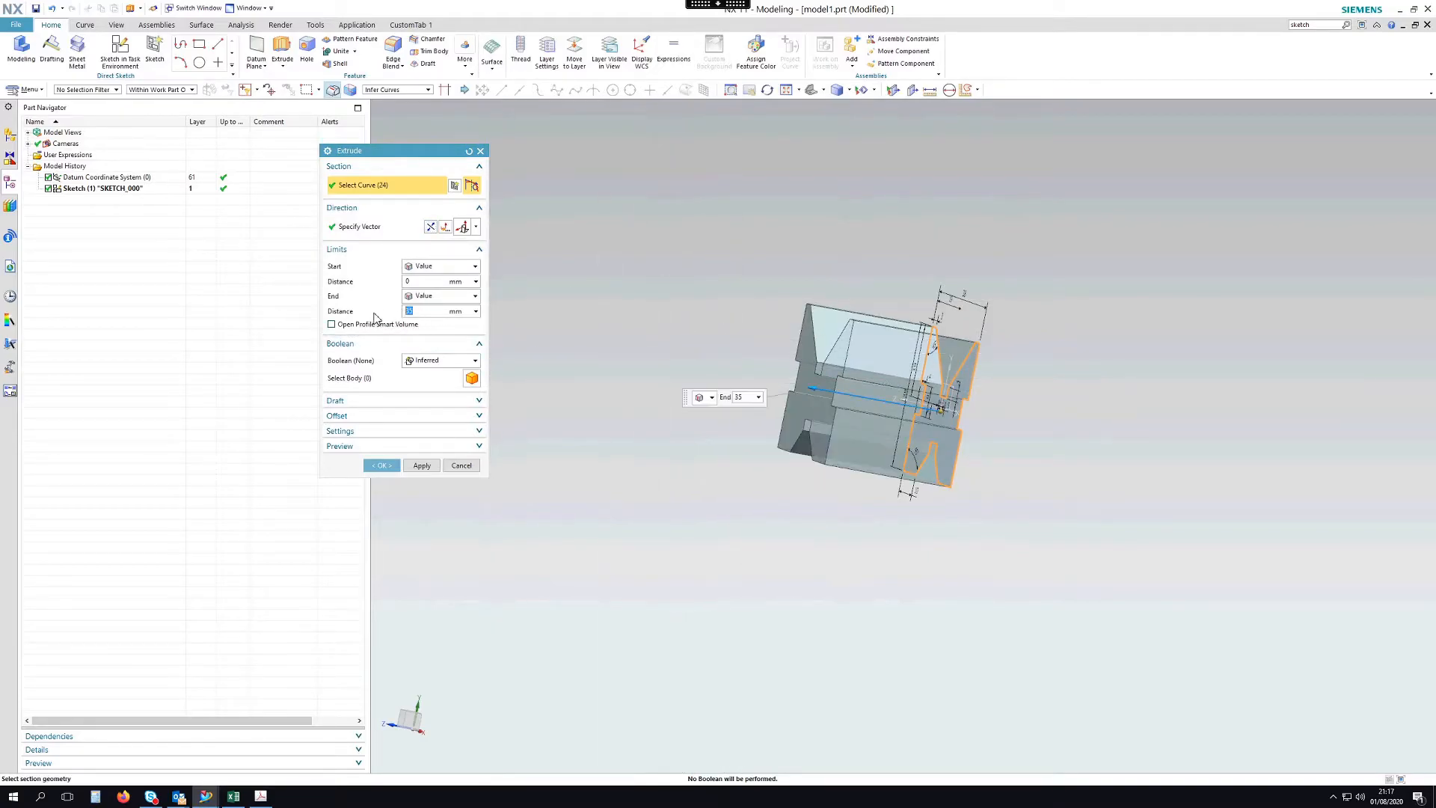
pyautogui.write('50')
pyautogui.press('Return')
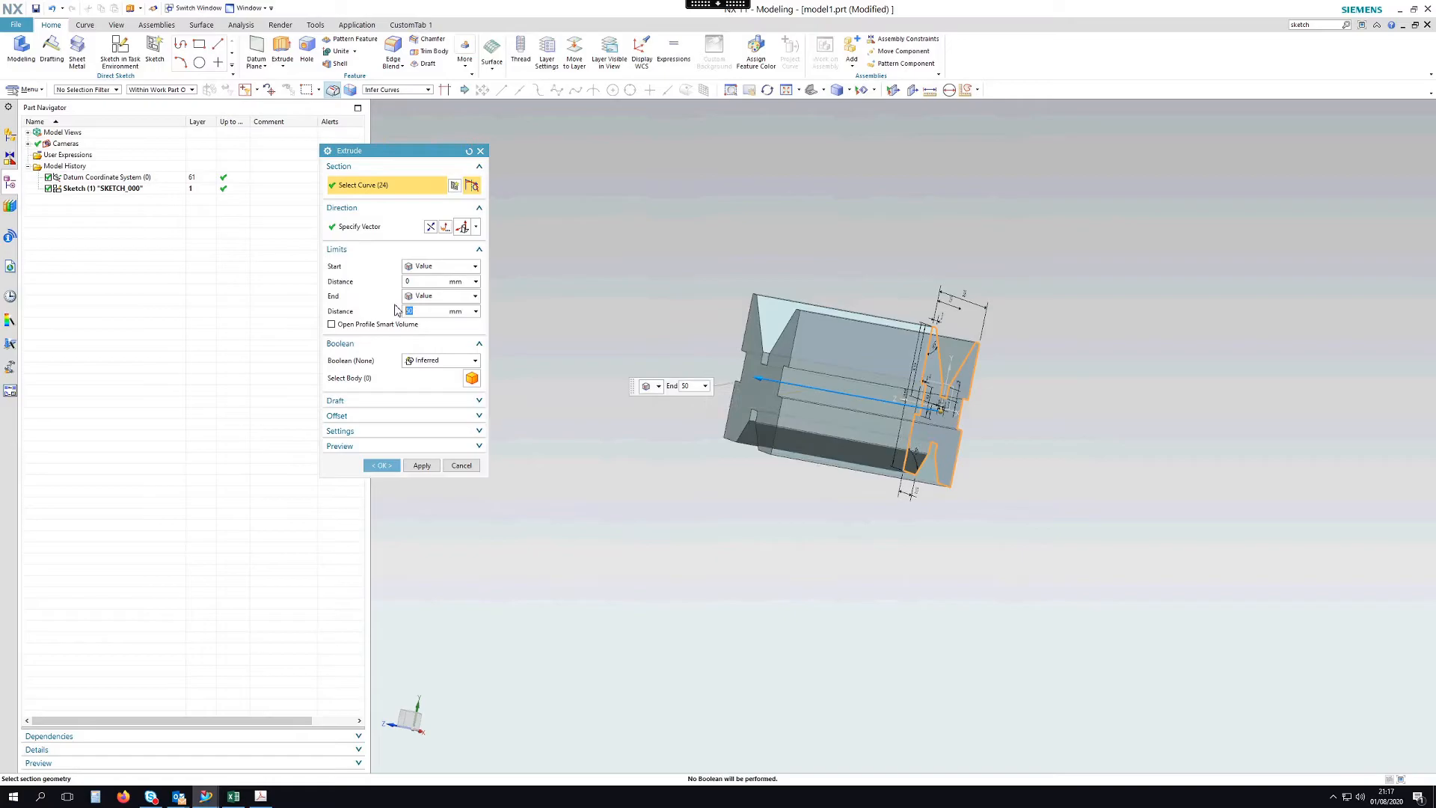
pyautogui.middleClick(1023, 300)
pyautogui.moveTo(1135, 318); pyautogui.dragTo(997, 334, button='middle')
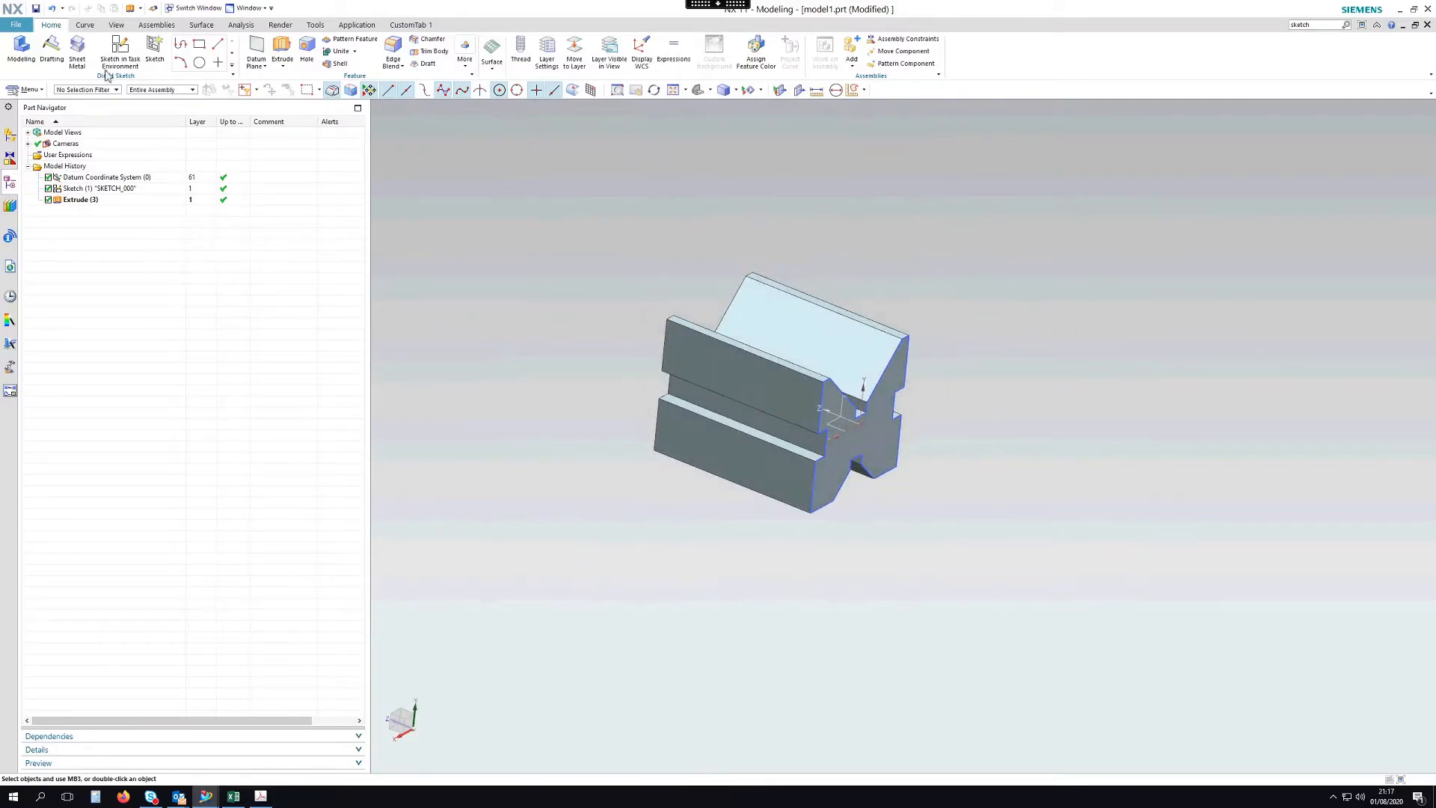
# Save the V-block part as model1.prt in the NX training folder.
pyautogui.click(20, 26)
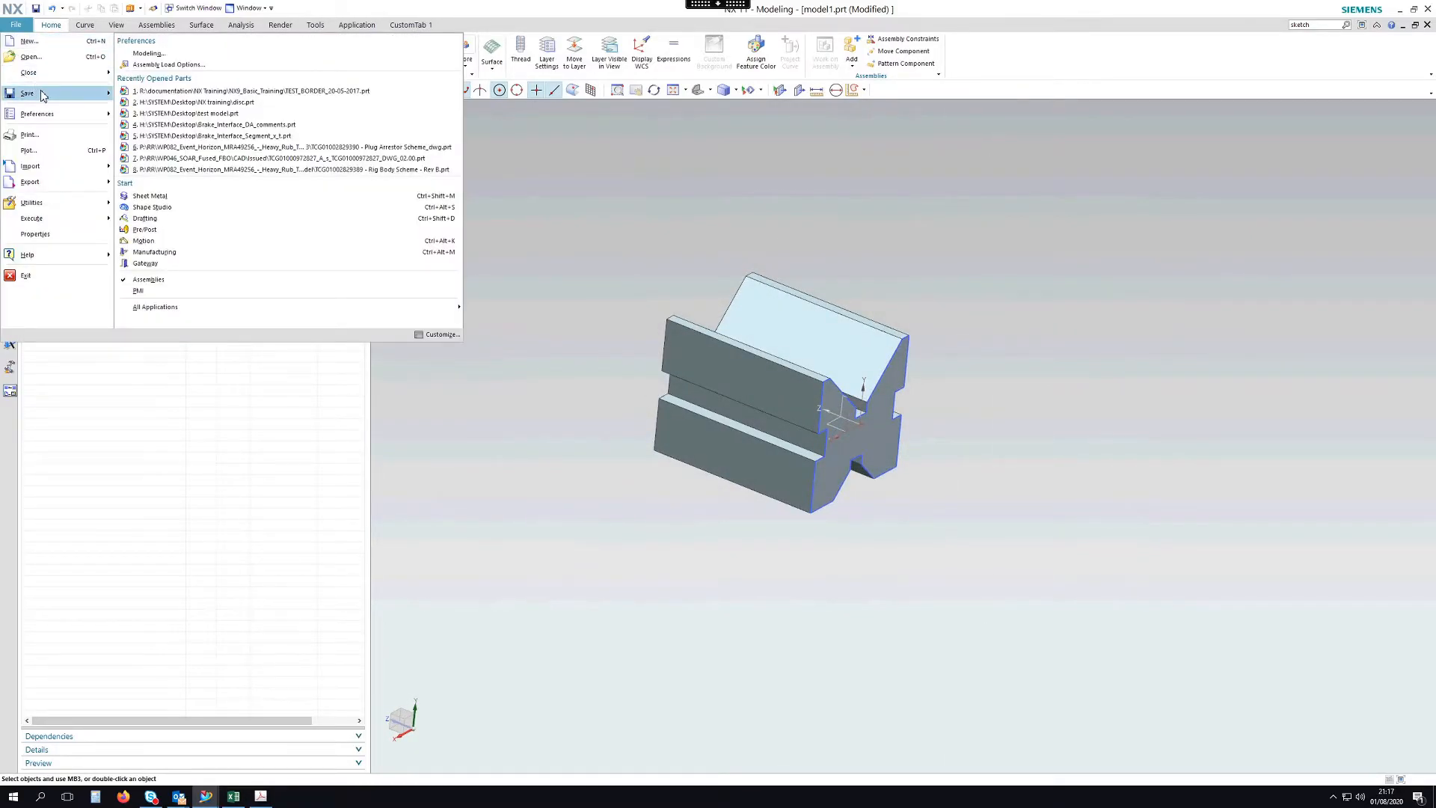
pyautogui.moveTo(45, 97)
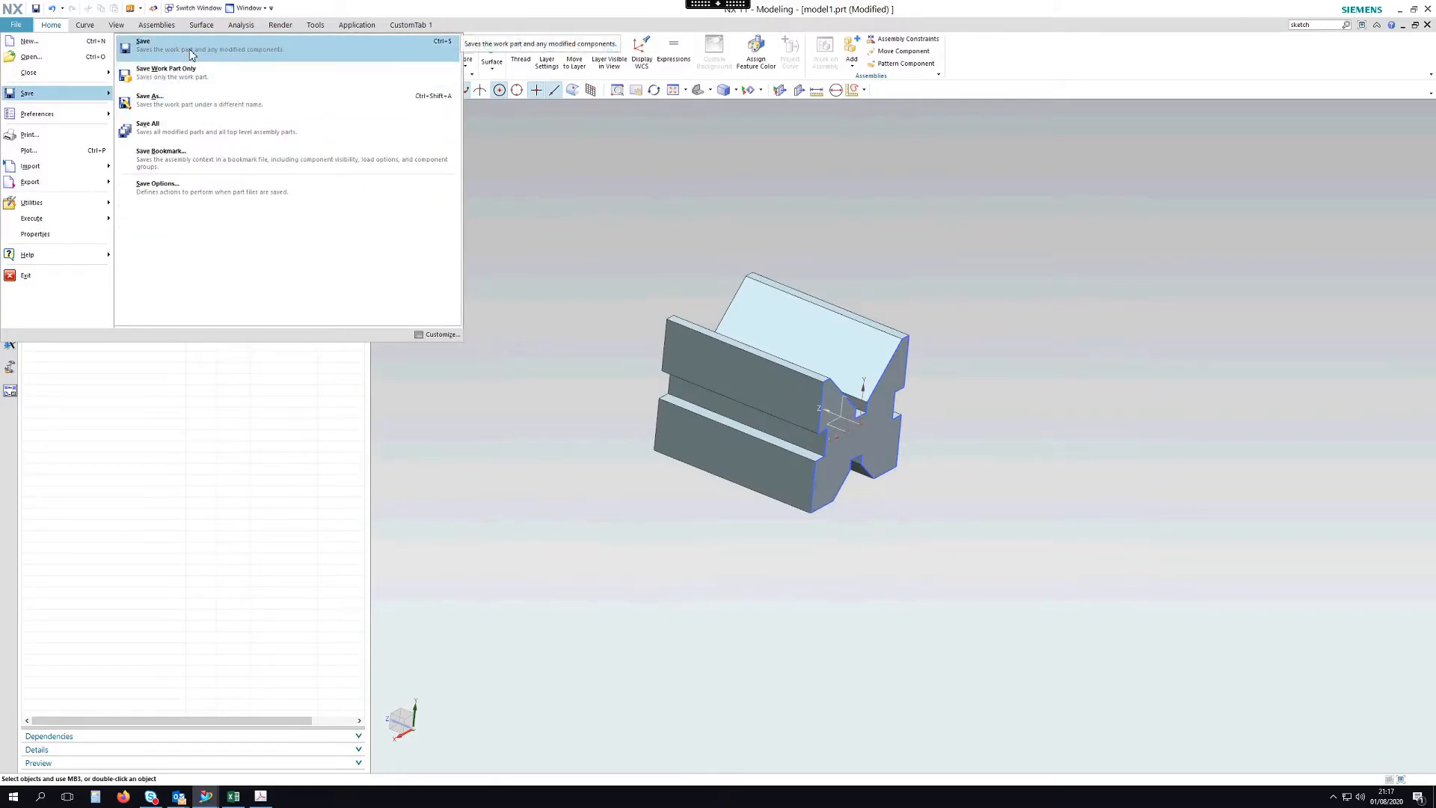
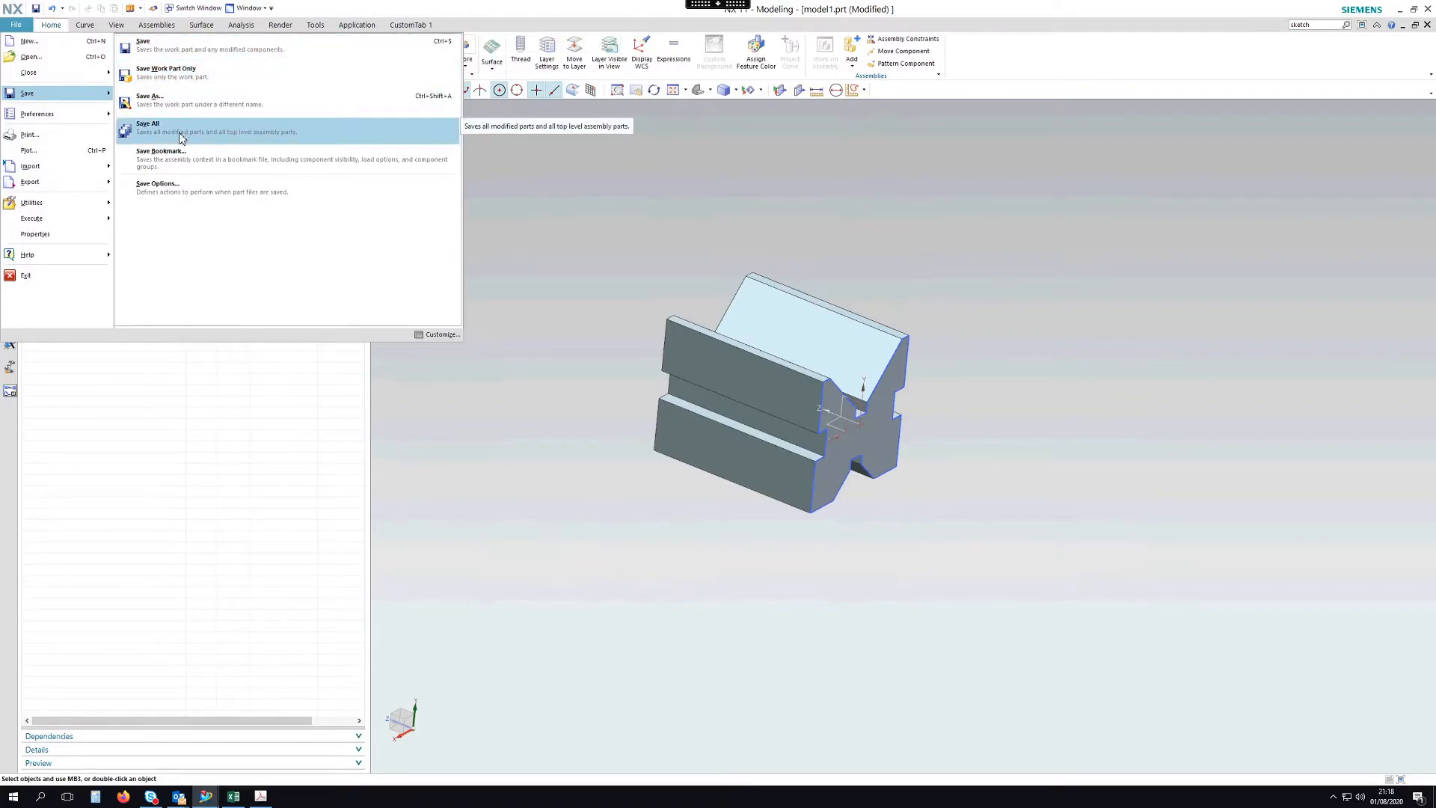
pyautogui.click(190, 56)
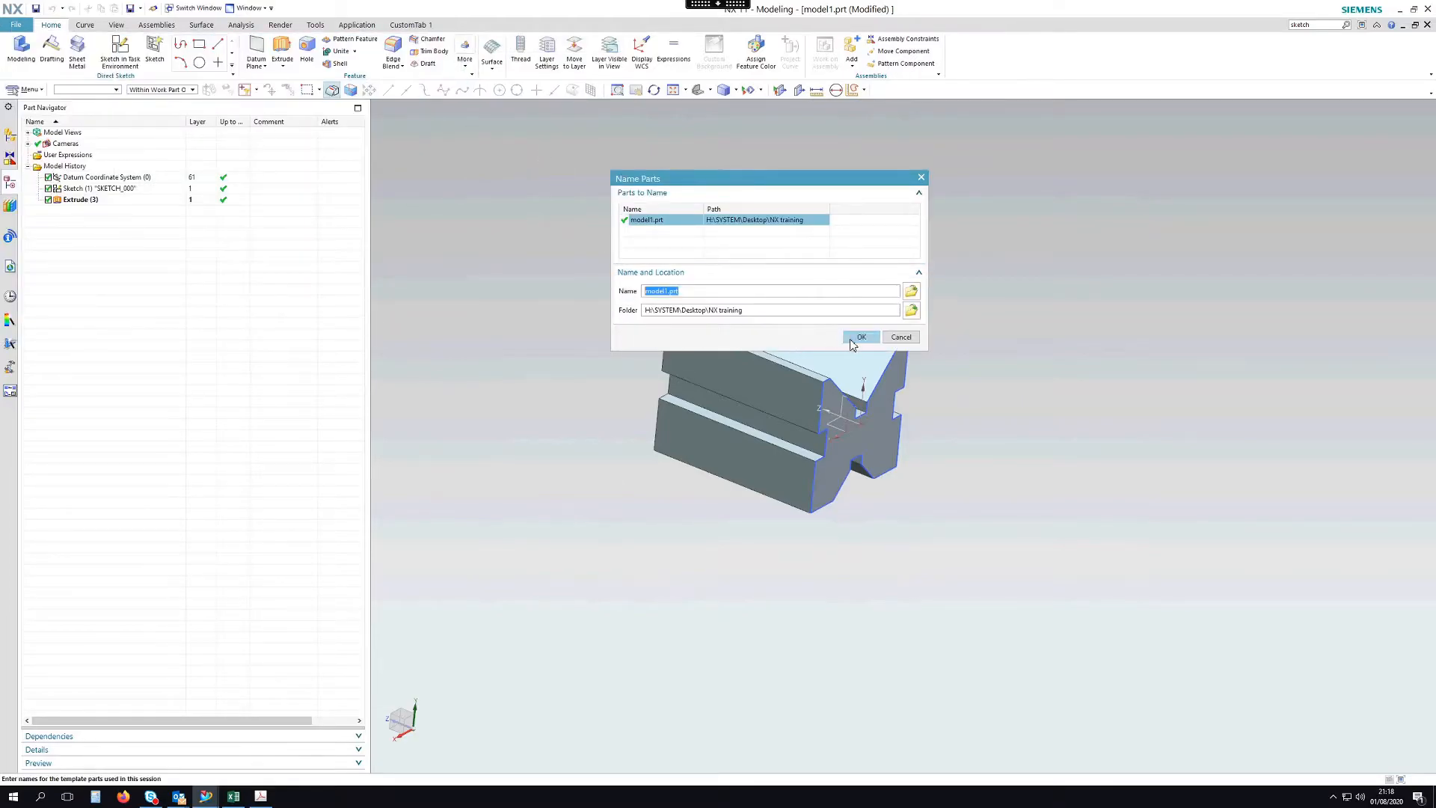
pyautogui.click(862, 338)
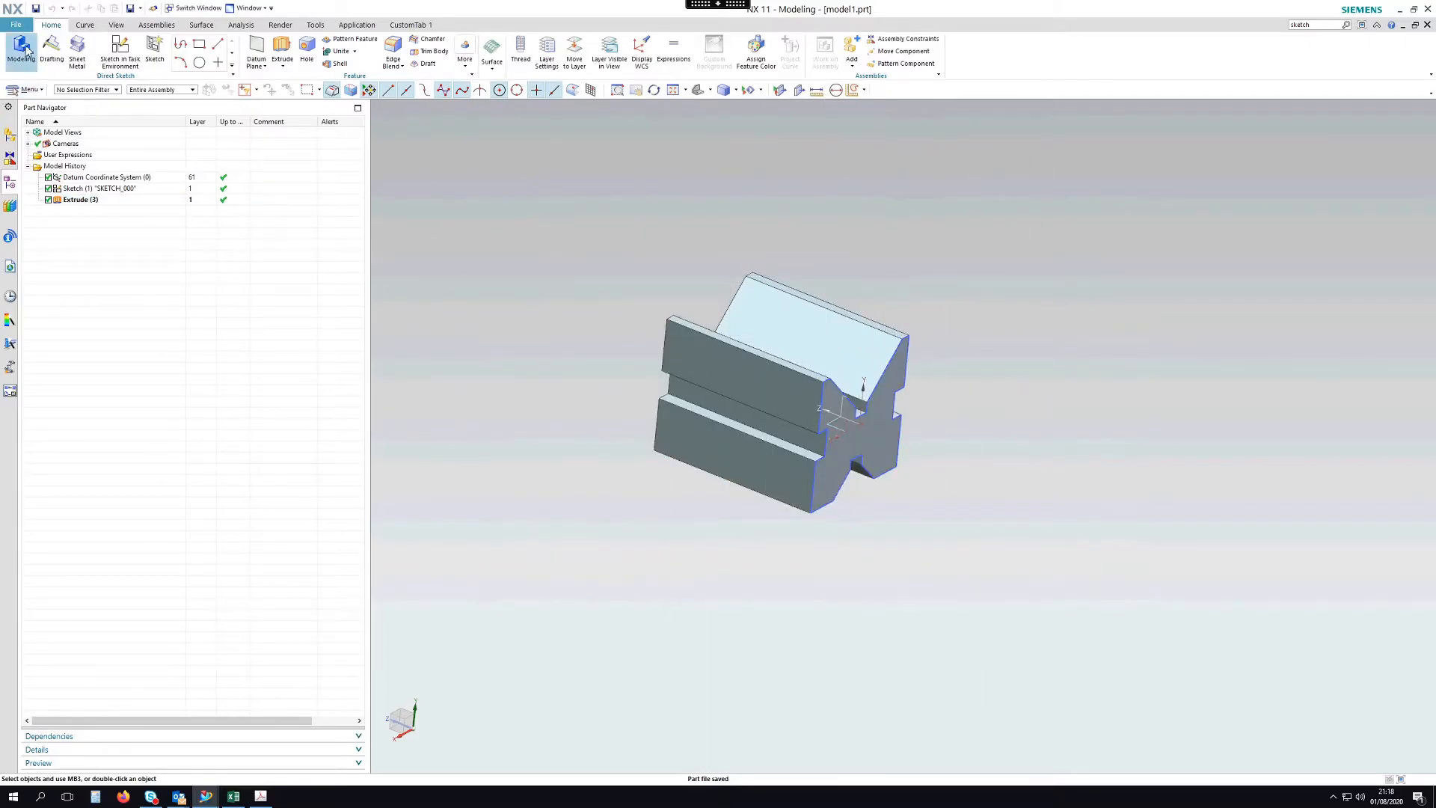
# Create a new part in millimetres from the Model template, named model2.prt, in the NX training folder.
pyautogui.click(16, 26)
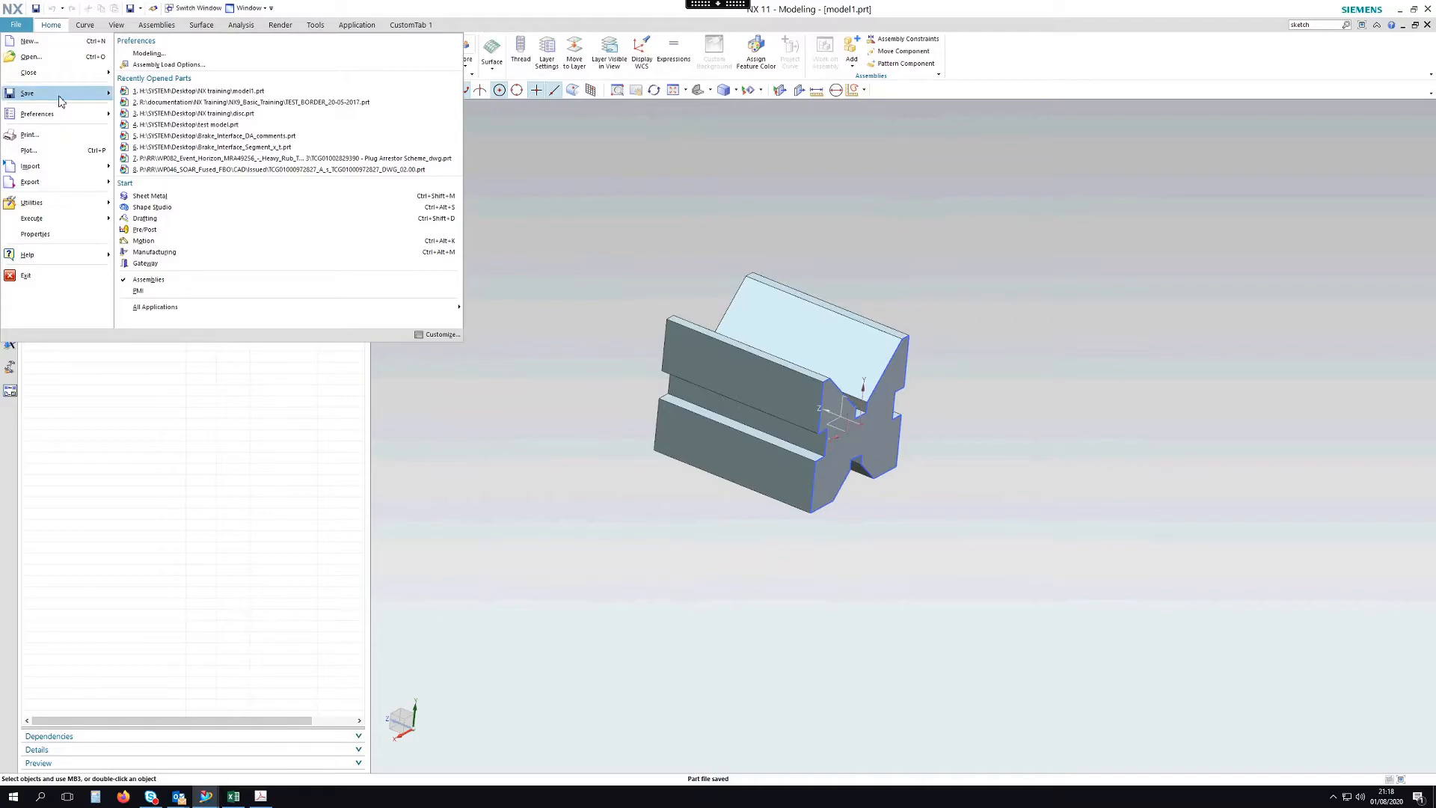
pyautogui.moveTo(62, 102)
pyautogui.click(61, 45)
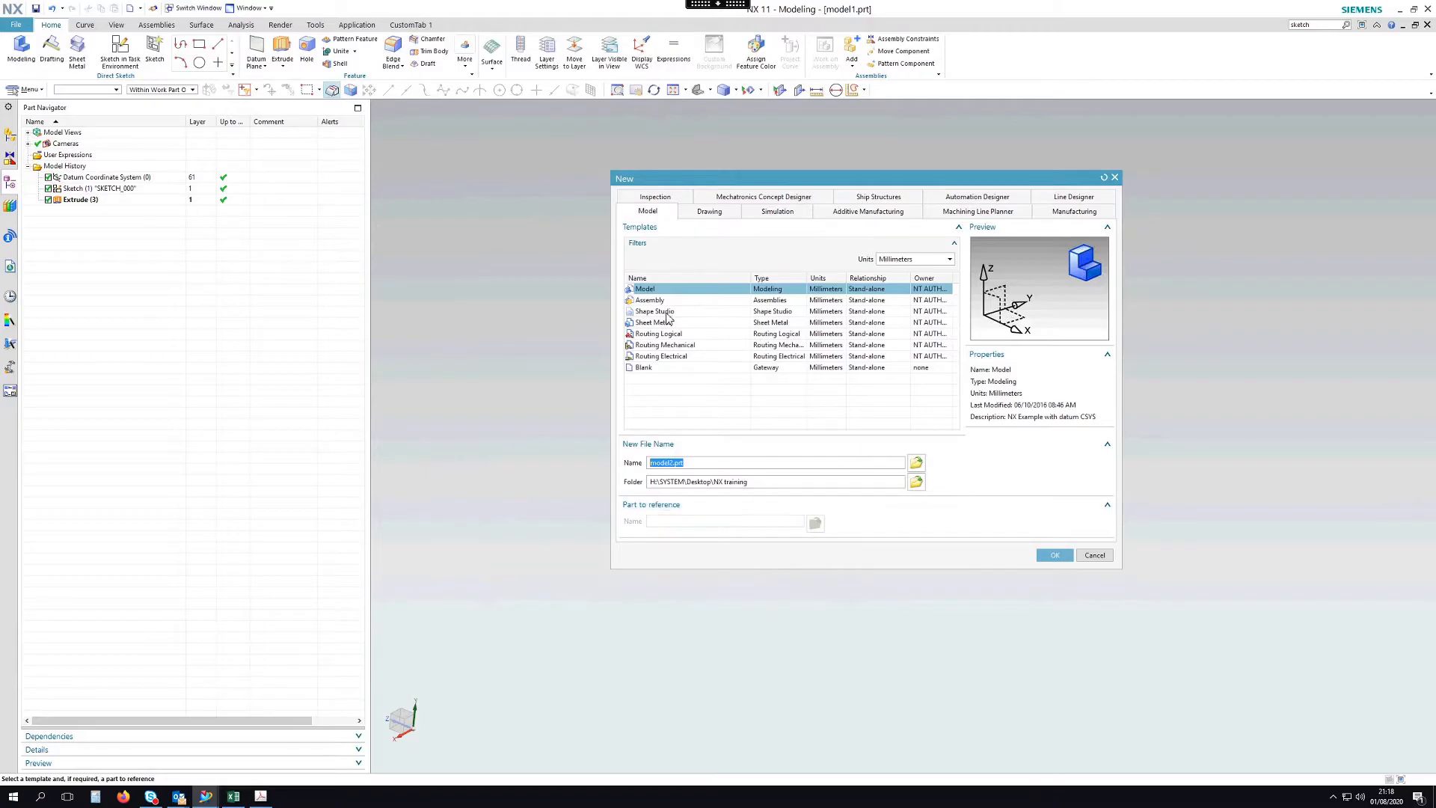
pyautogui.click(1055, 557)
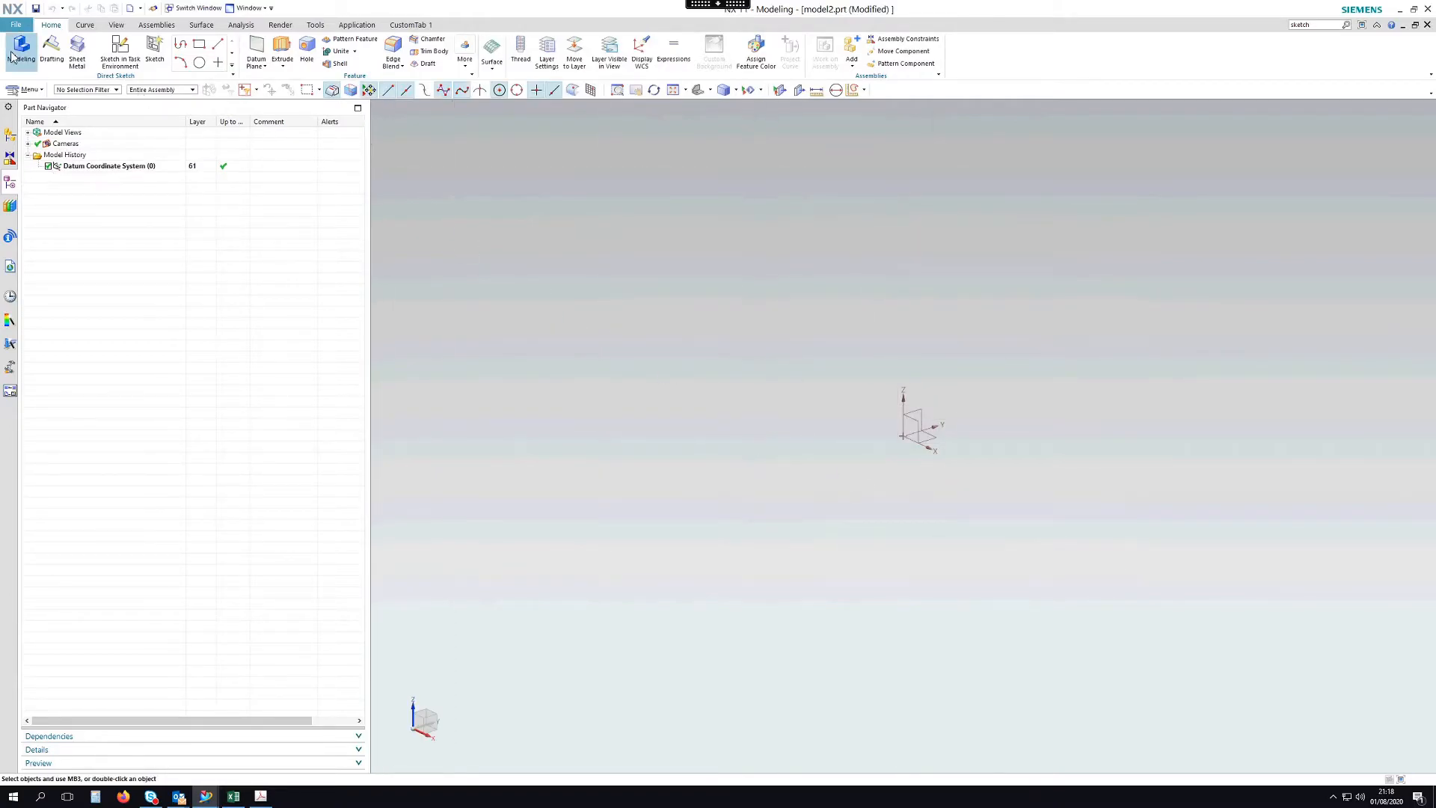
# Start a sketch in the task environment and draw two concentric circles above the origin.
pyautogui.click(120, 49)
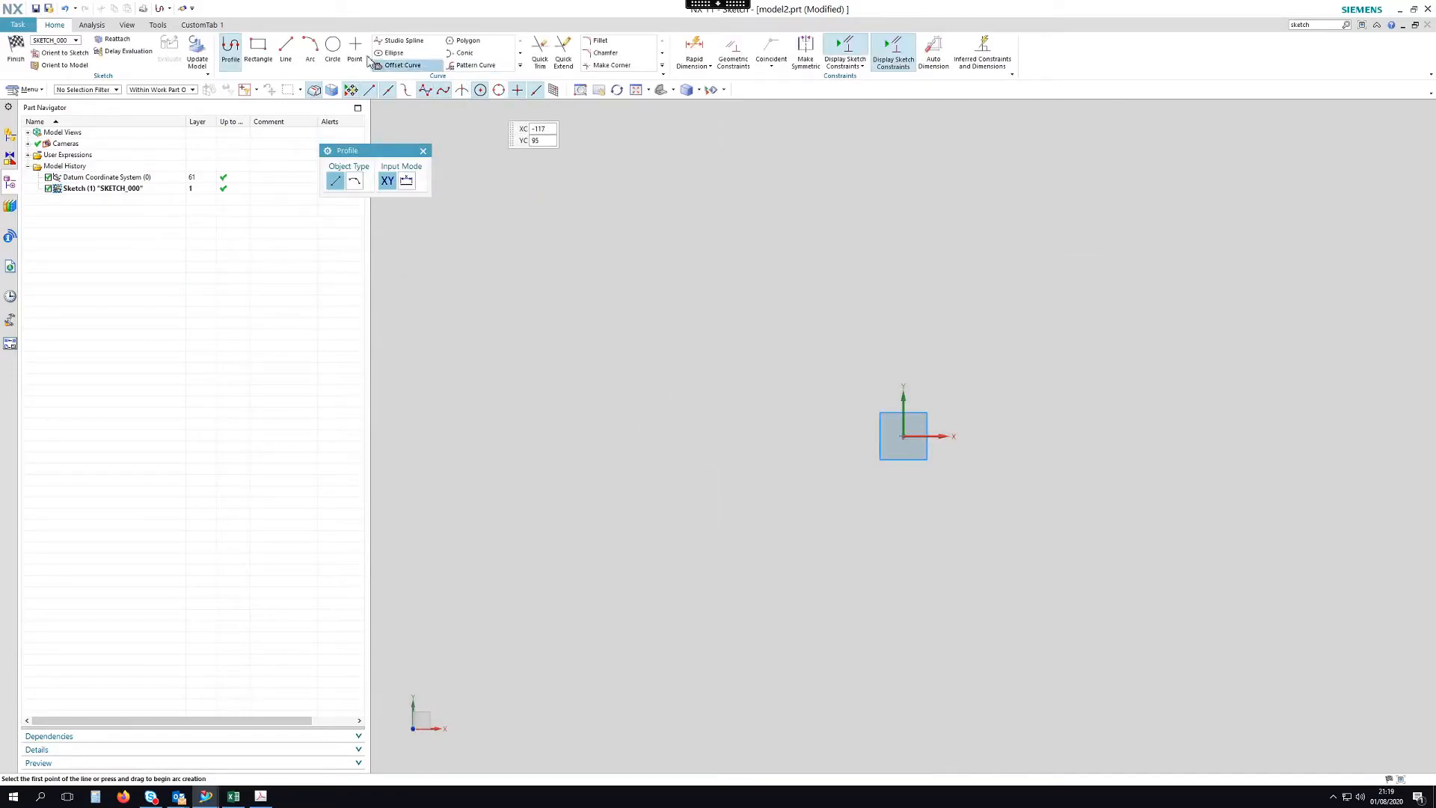
pyautogui.click(333, 47)
pyautogui.click(893, 257)
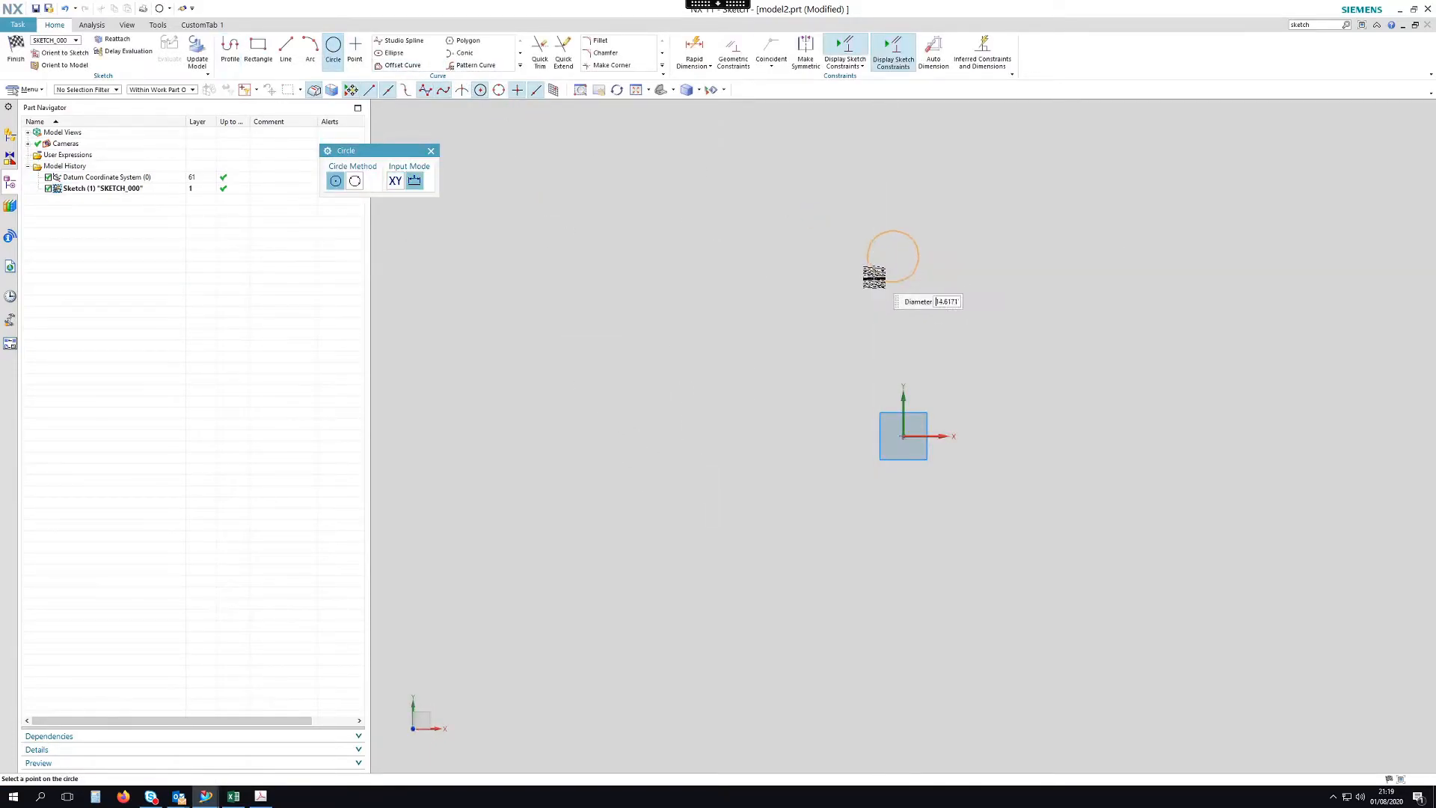
pyautogui.click(892, 256)
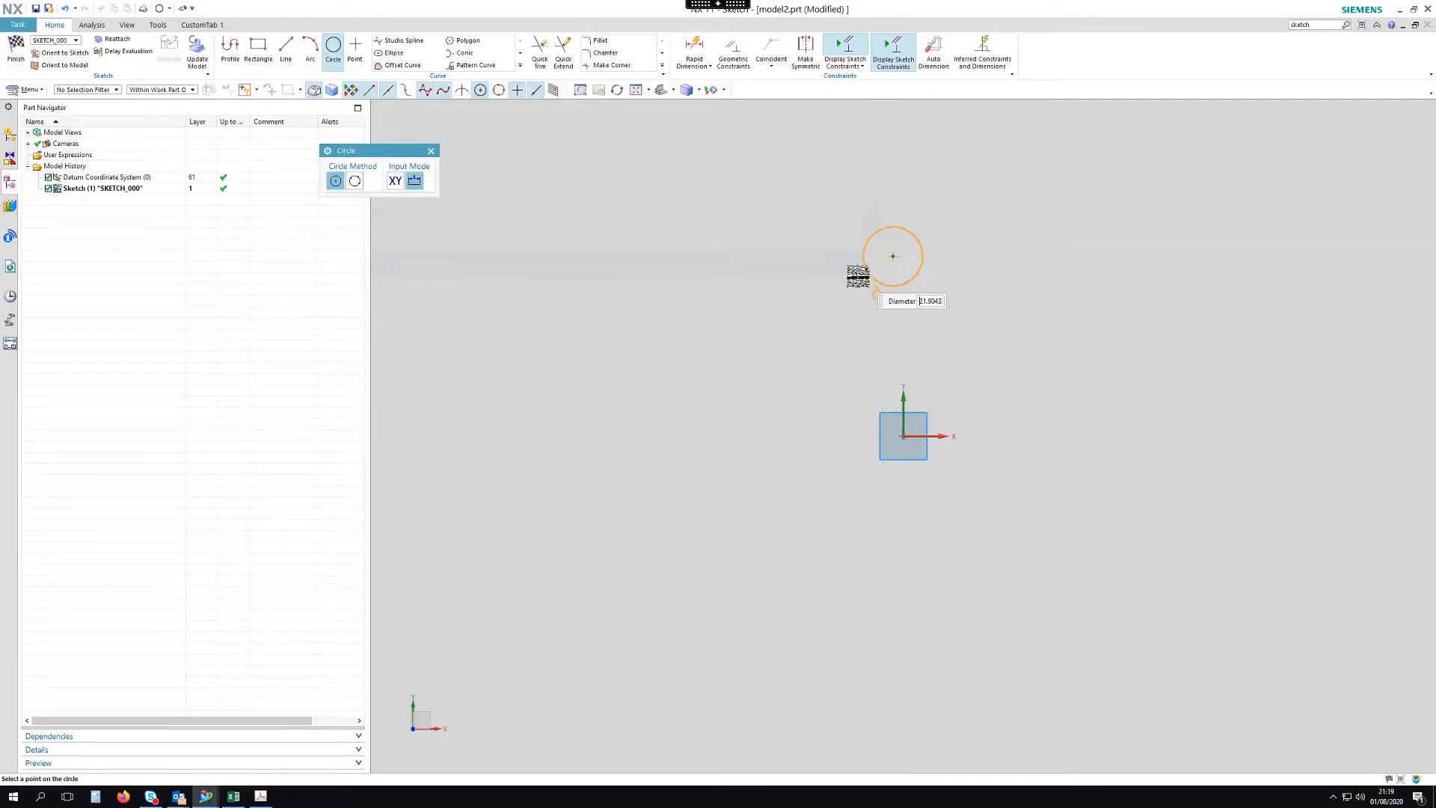
pyautogui.click(846, 276)
pyautogui.press('Escape')
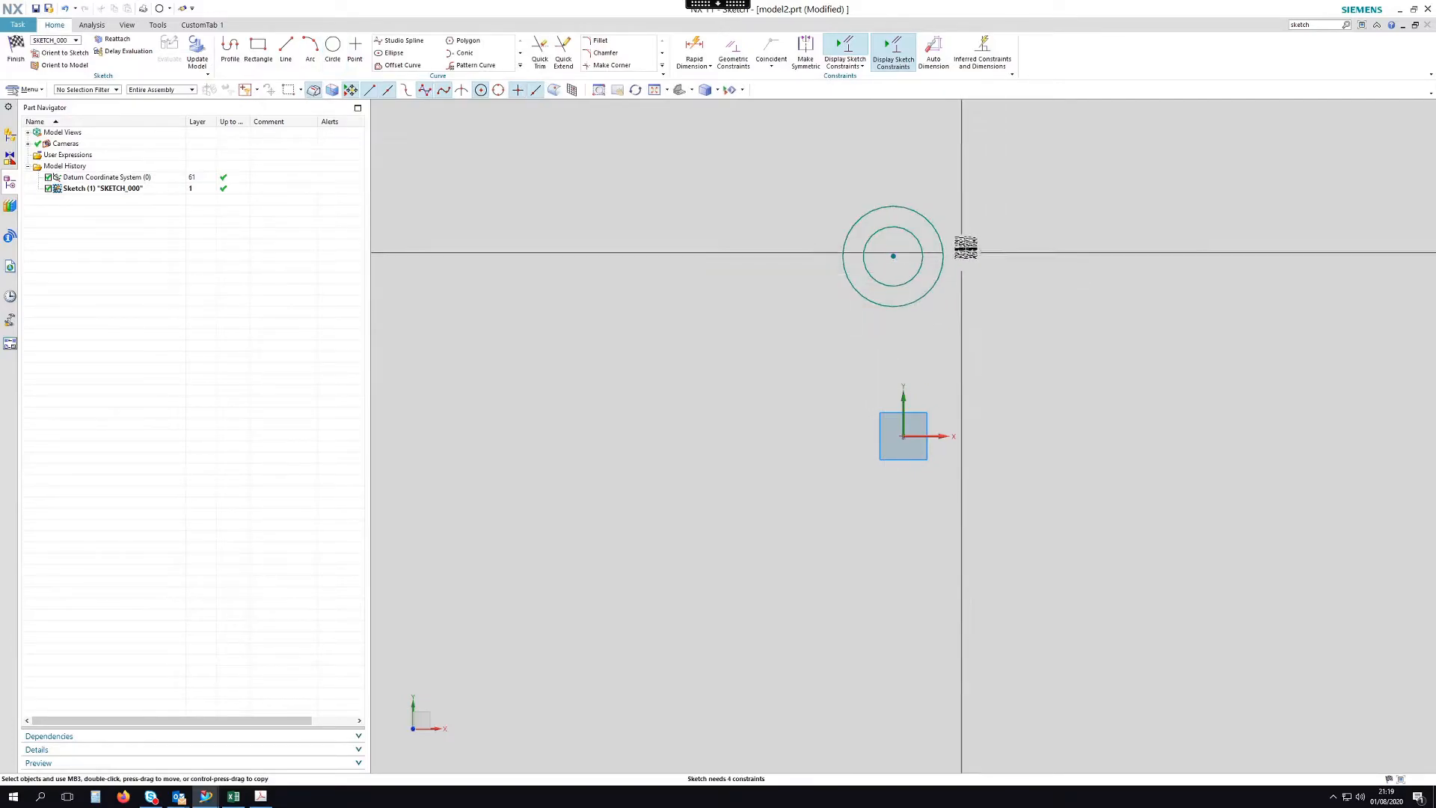
pyautogui.scroll(3, 967, 232)
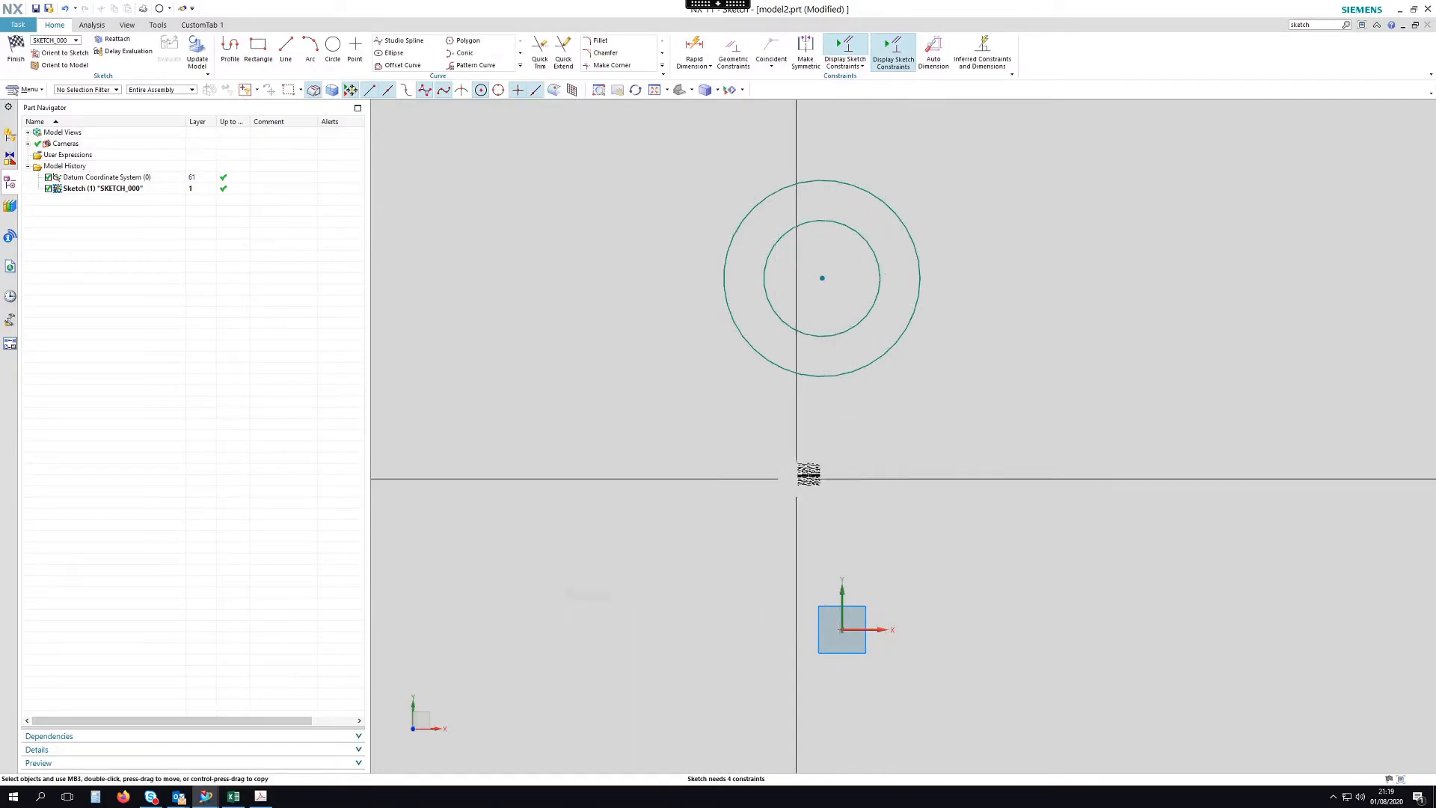
pyautogui.scroll(-2, 929, 408)
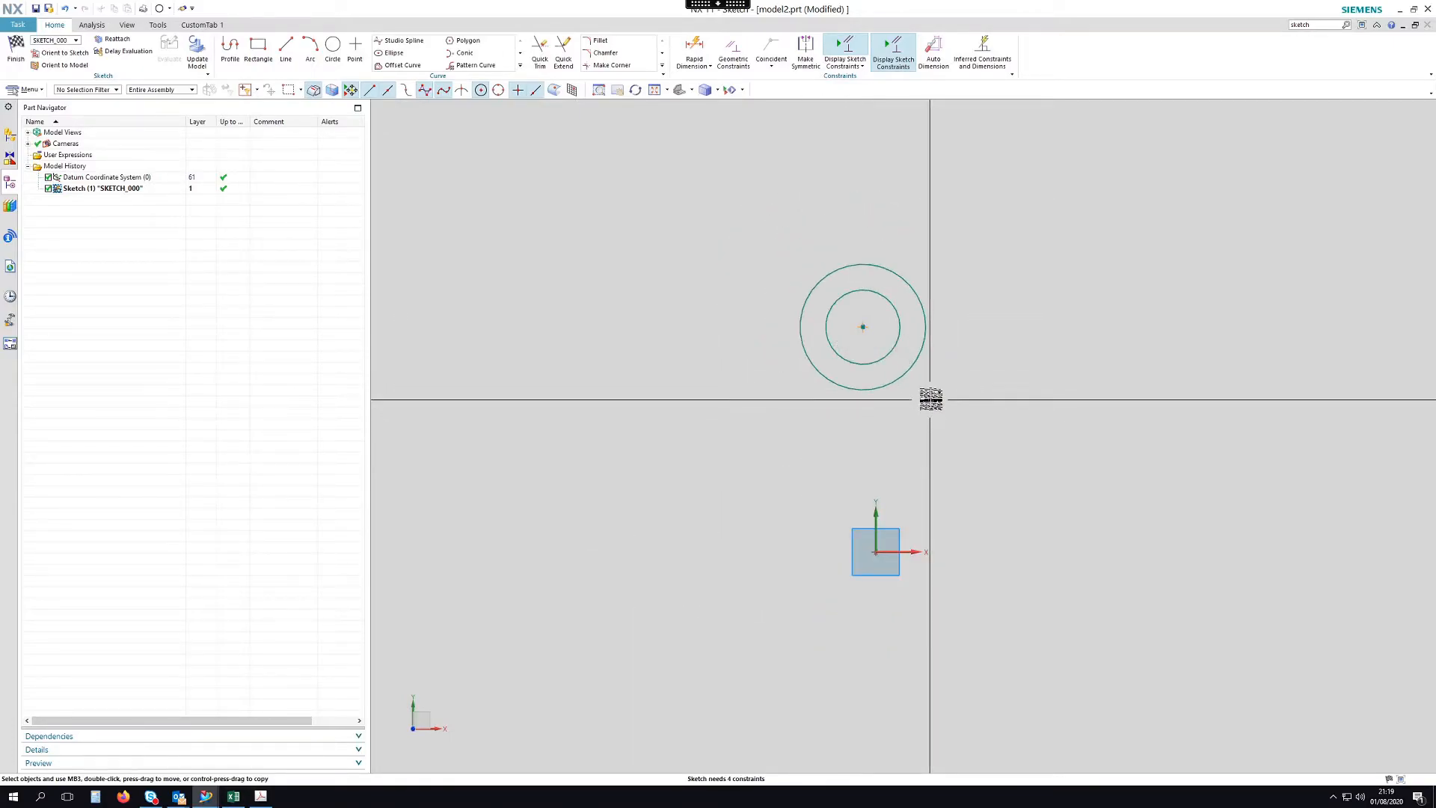
# Draw an inverted U beside the circles with the Profile tool: a vertical line about 45 mm long, a tangent semicircle and a matching vertical line.
pyautogui.click(230, 49)
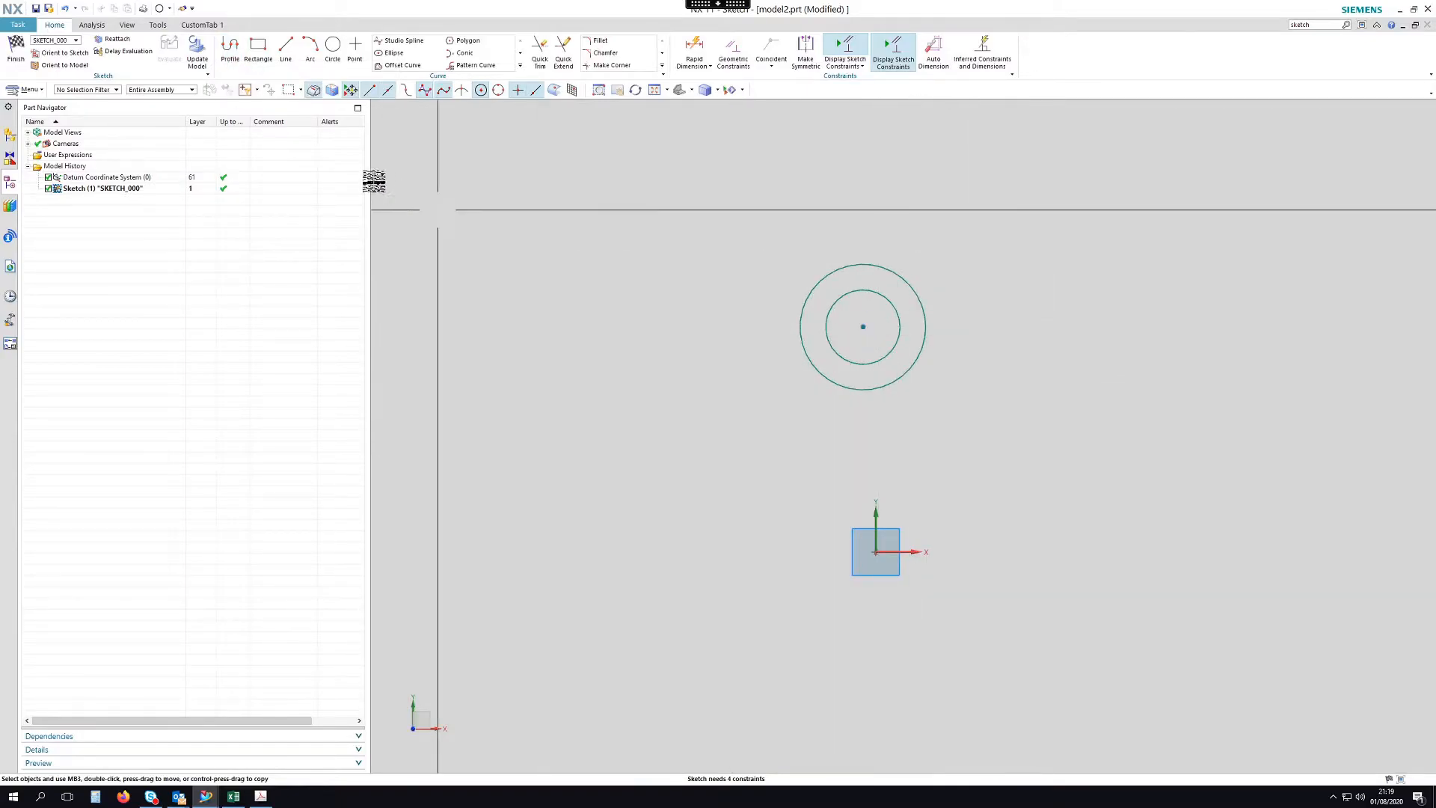
pyautogui.click(231, 50)
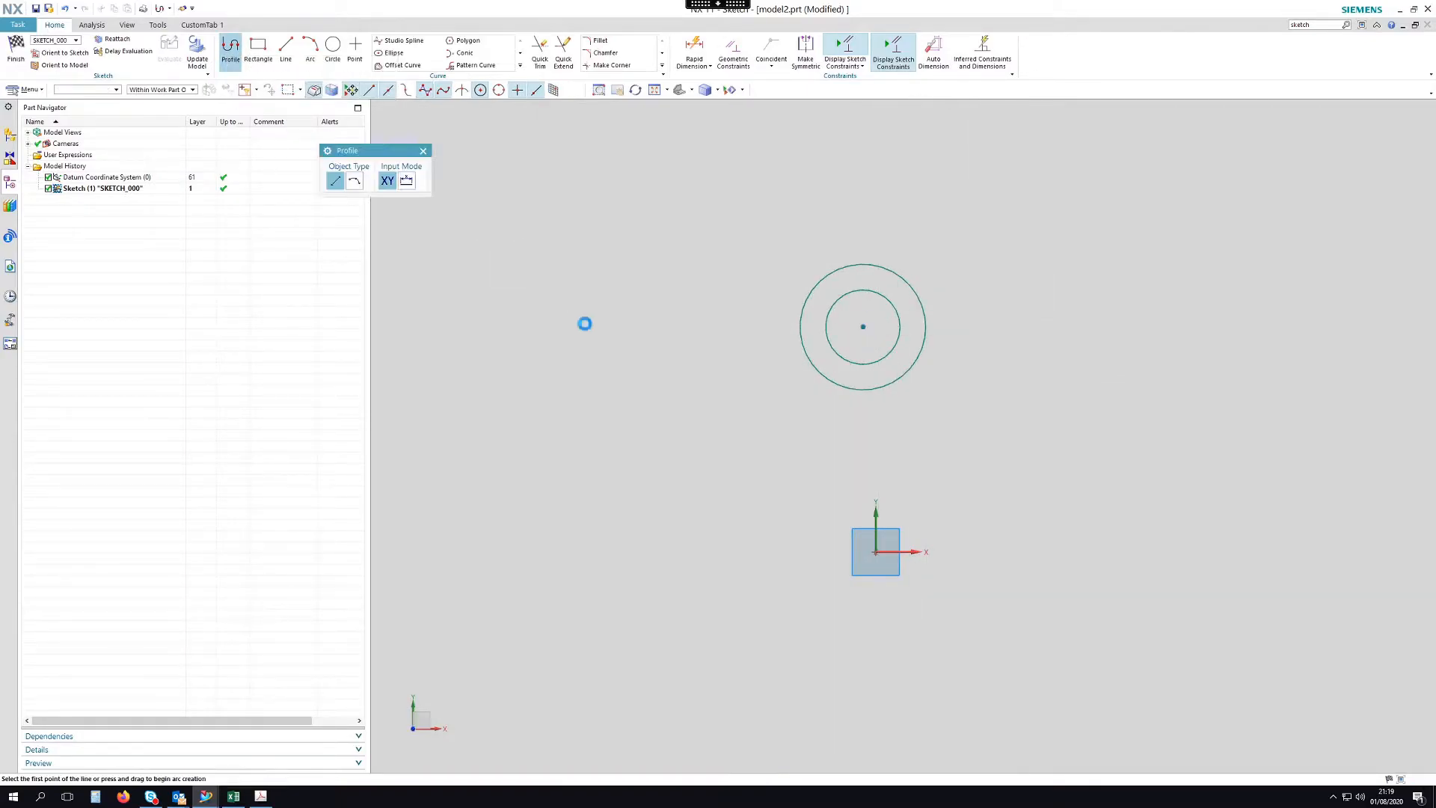
pyautogui.click(506, 512)
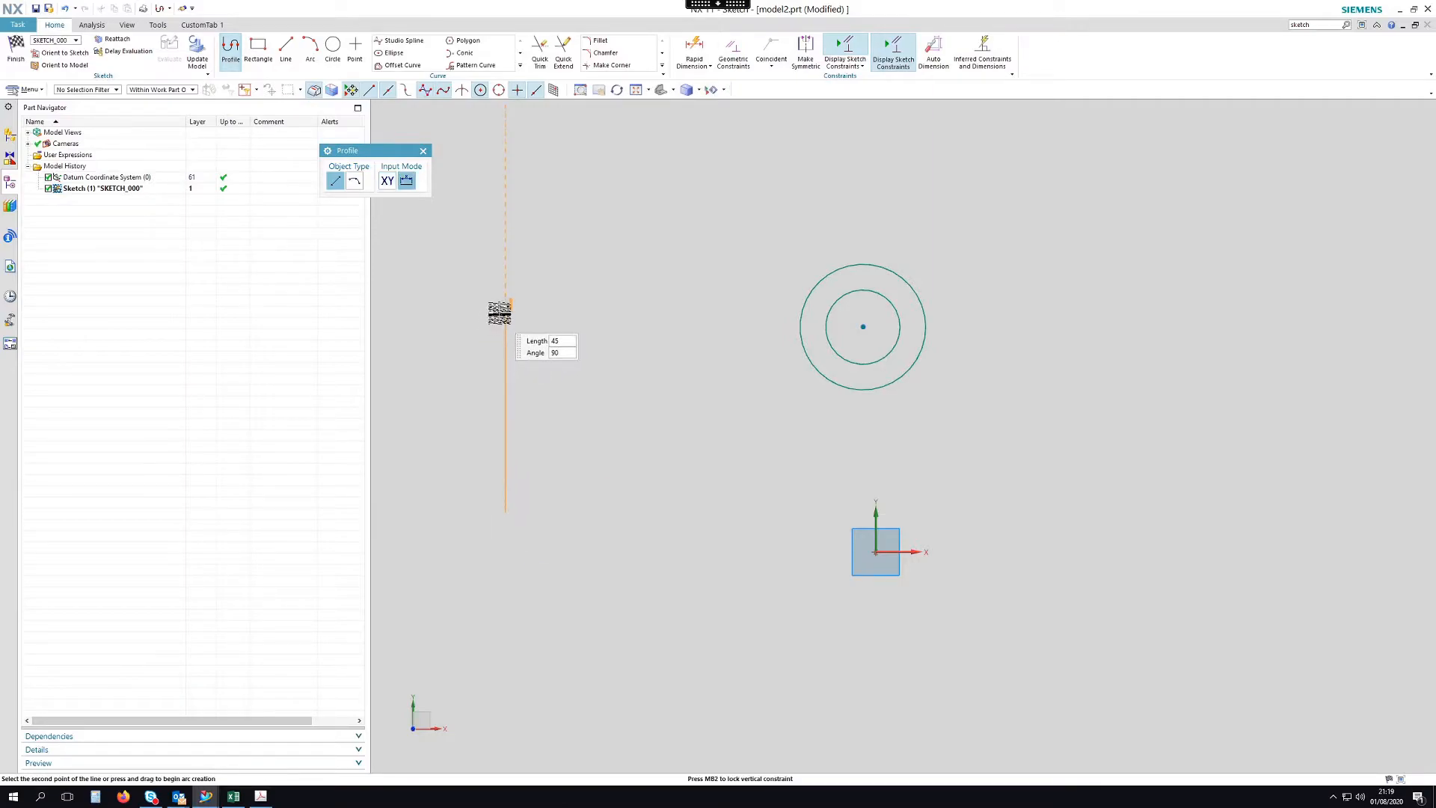
pyautogui.click(508, 304)
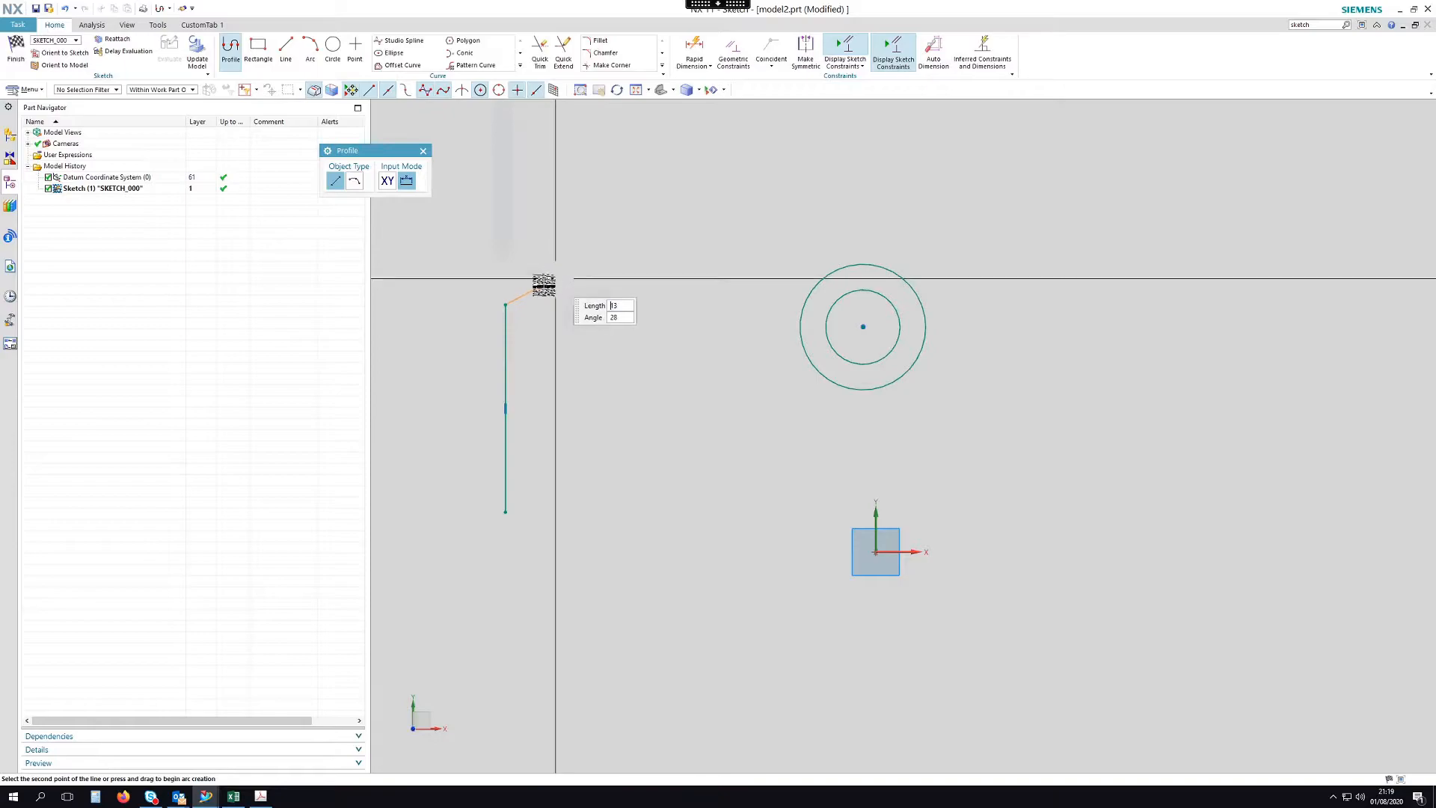
pyautogui.moveTo(507, 305); pyautogui.dragTo(529, 257)
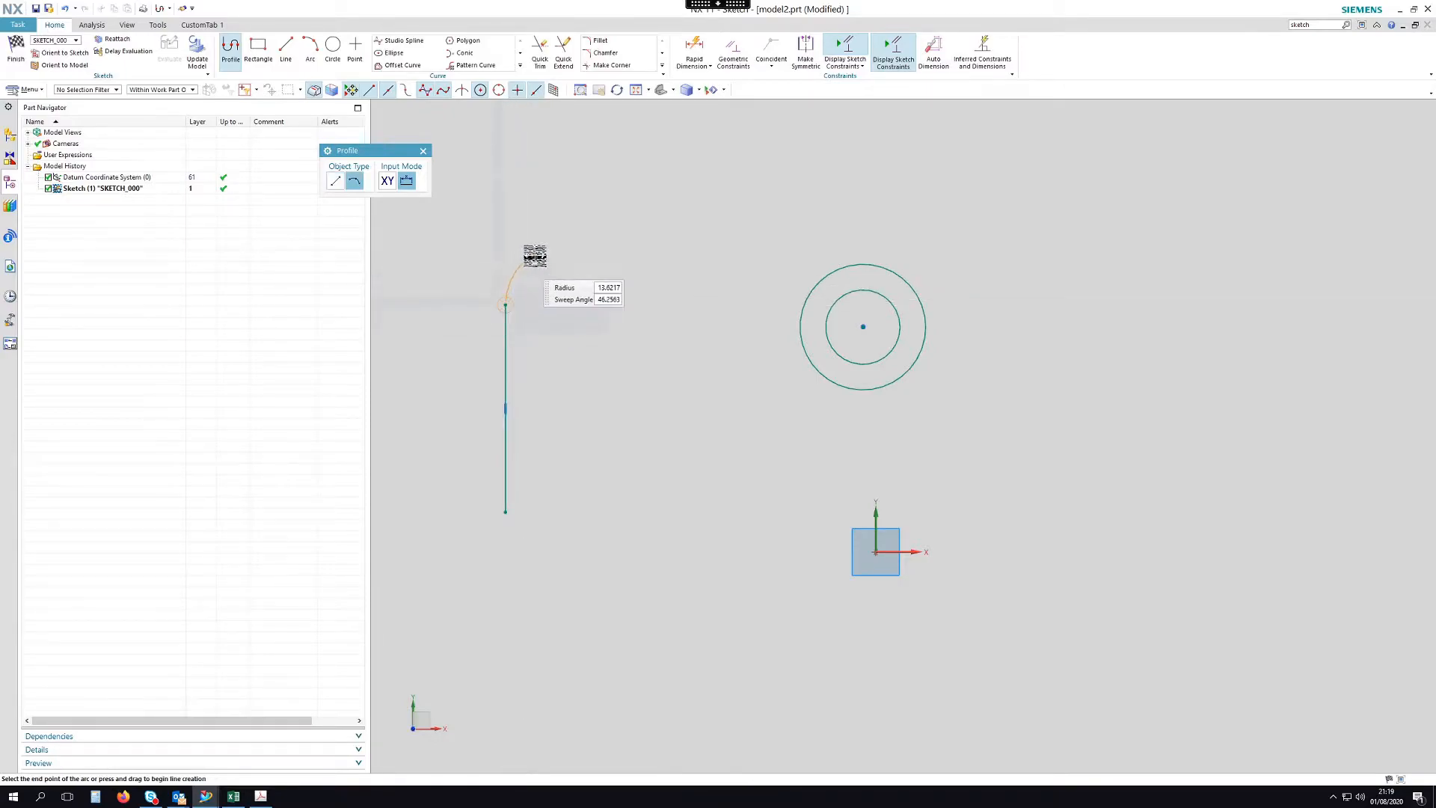
pyautogui.click(618, 306)
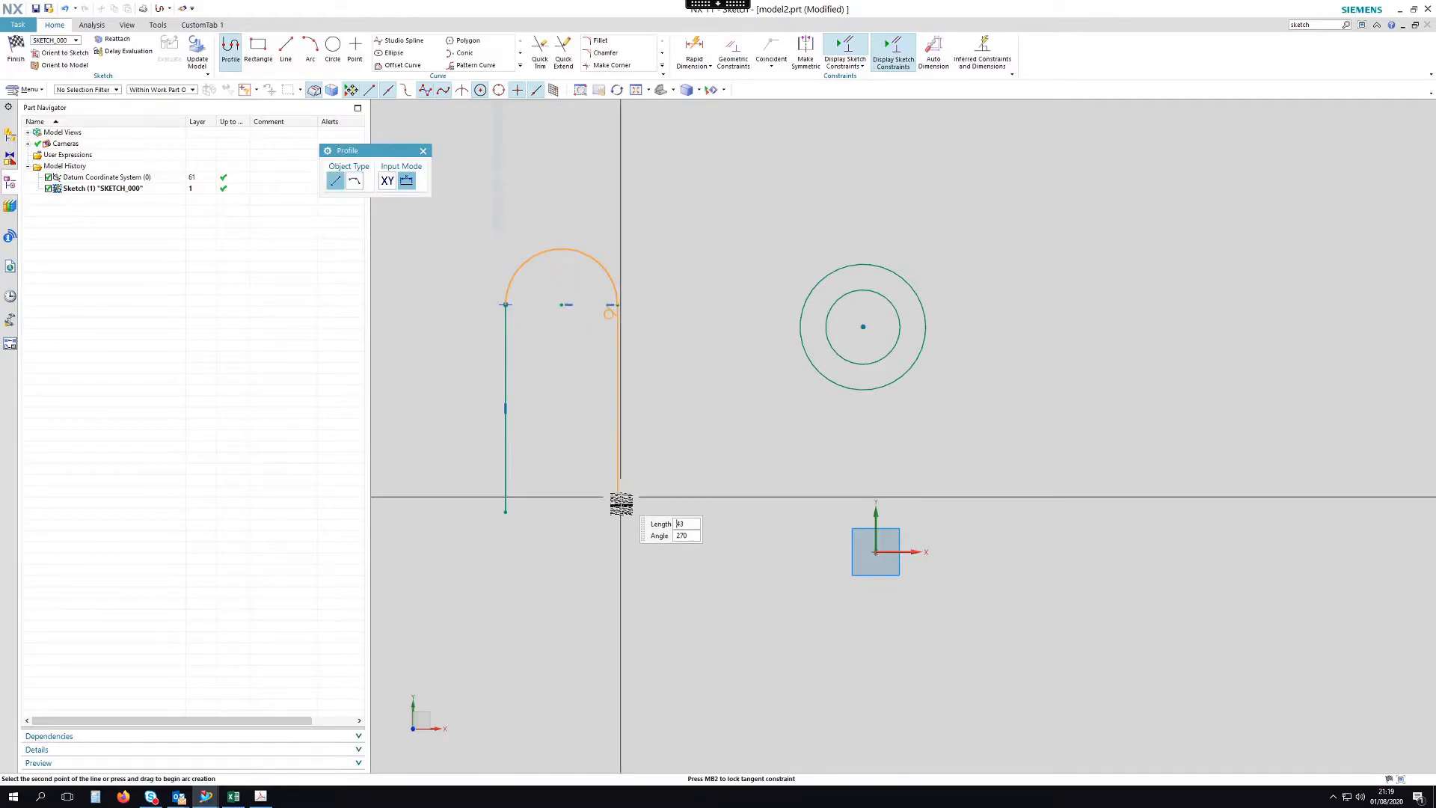
pyautogui.click(617, 514)
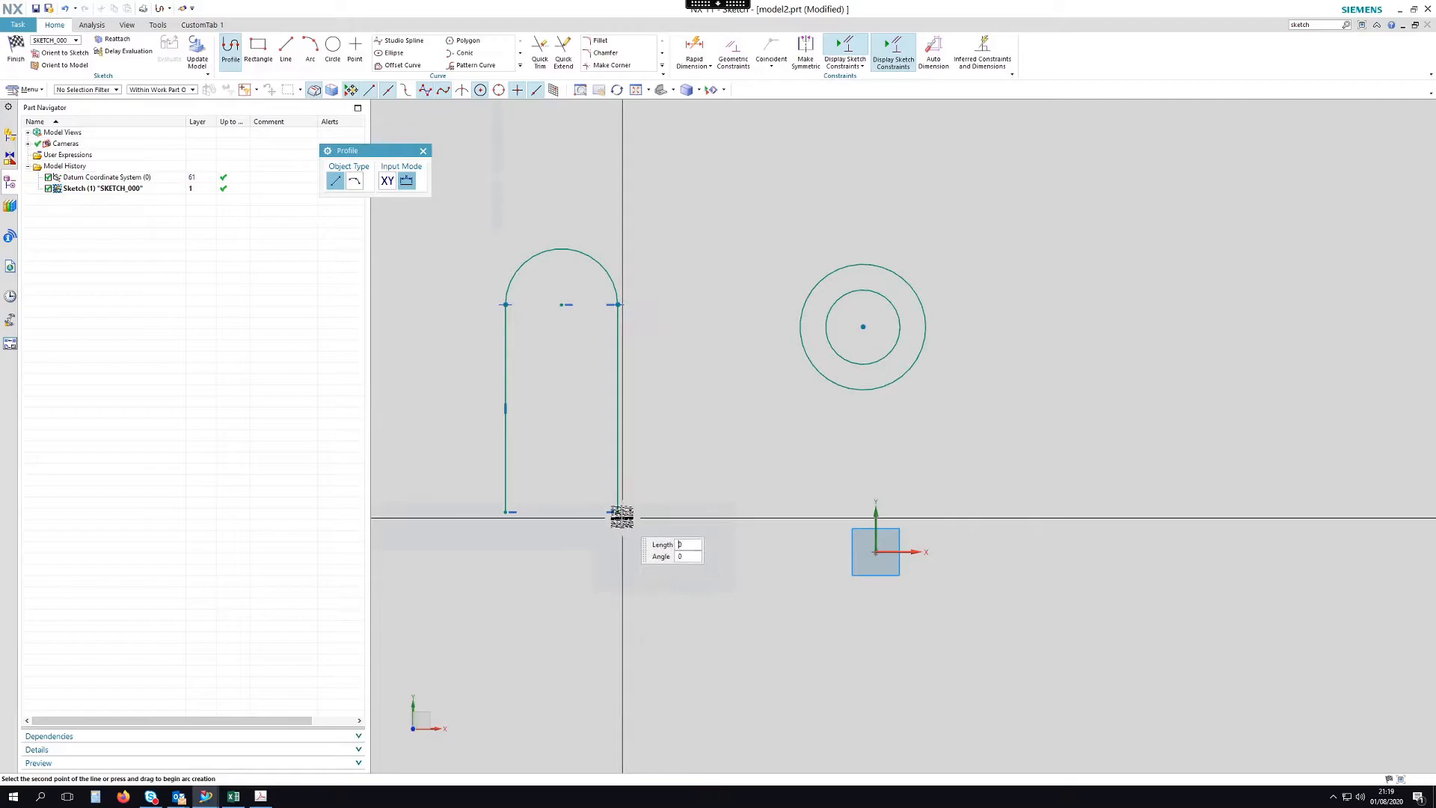
# Continue the profile with a lower tangent semicircle and a vertical line upward, ending the chain between the inverted U and the circles.
pyautogui.moveTo(618, 513); pyautogui.dragTo(639, 556)
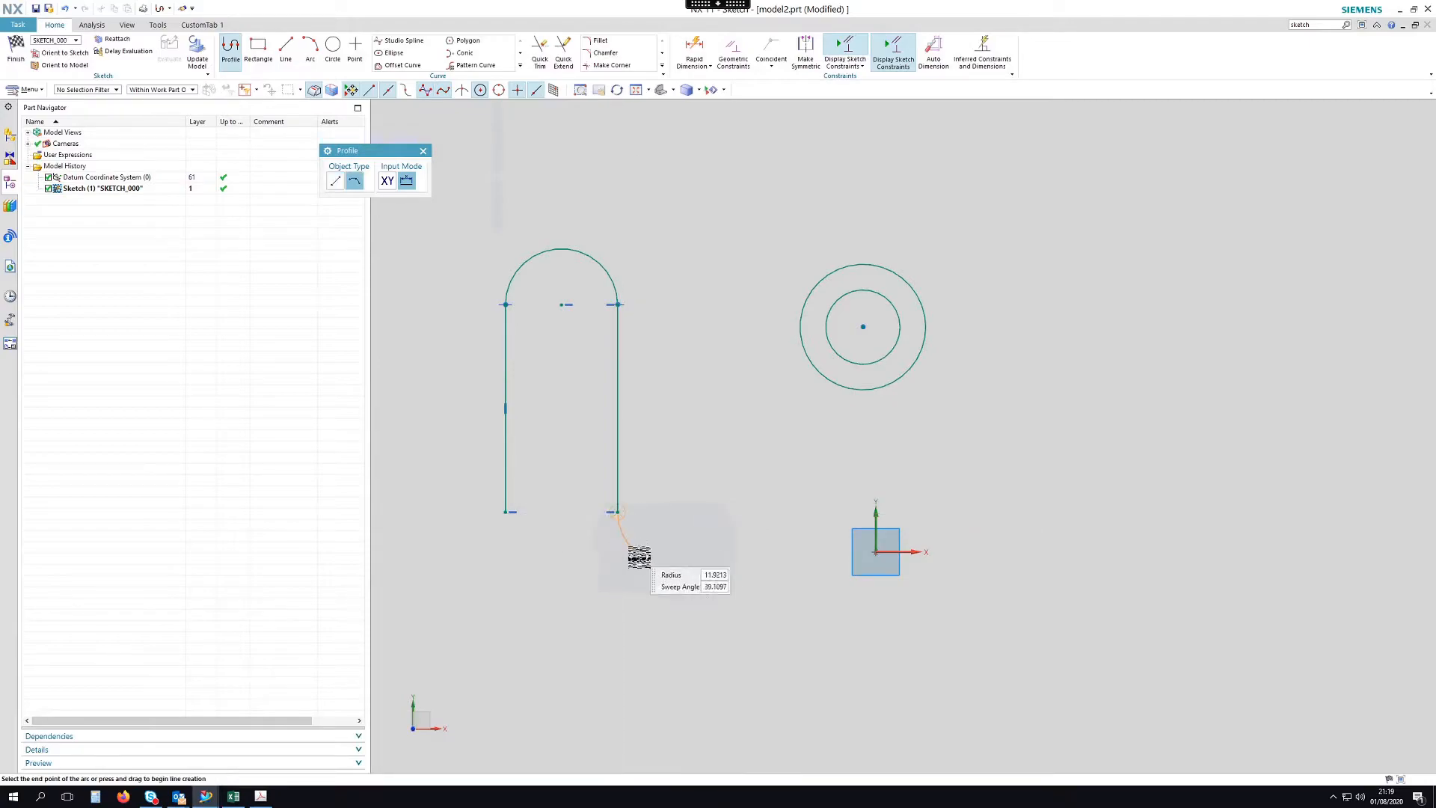
pyautogui.click(703, 513)
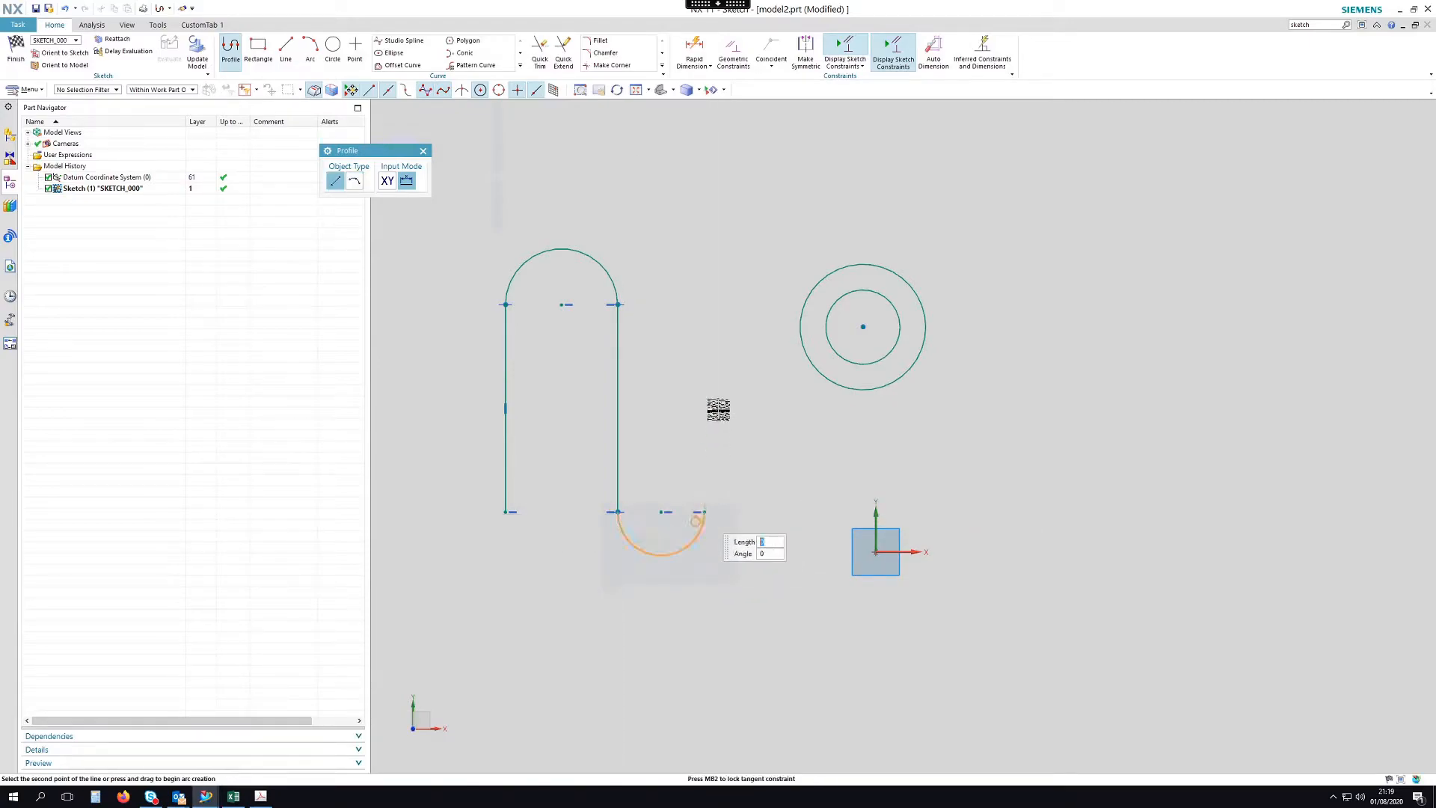
pyautogui.click(703, 341)
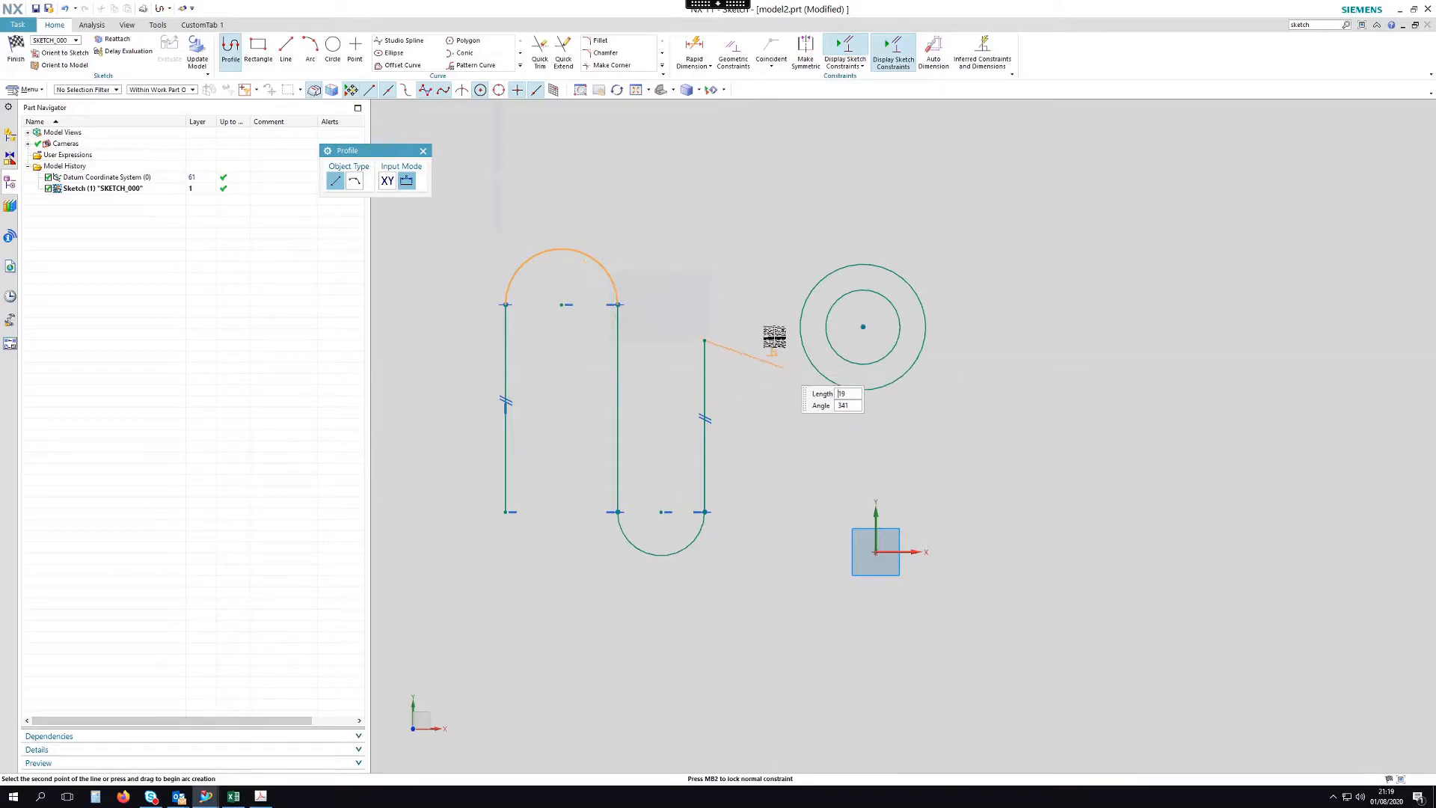
pyautogui.press('Escape')
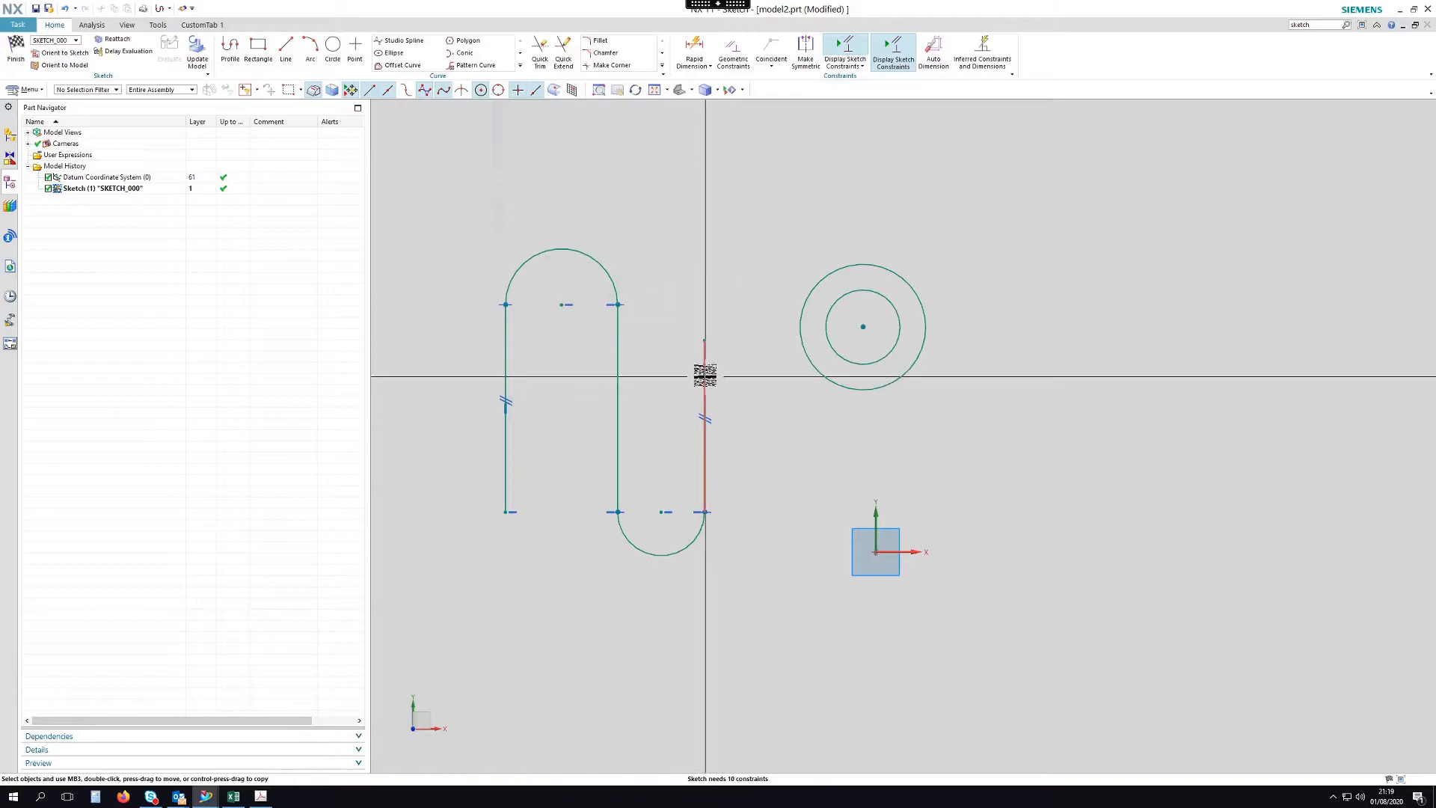
# Shift the trial profile's last vertical line slightly inward, and delete the whole line-and-arc chain, keeping the two circles.
pyautogui.moveTo(704, 376)
pyautogui.mouseDown()
pyautogui.moveTo(729, 375)
pyautogui.moveTo(700, 375)
pyautogui.mouseUp()
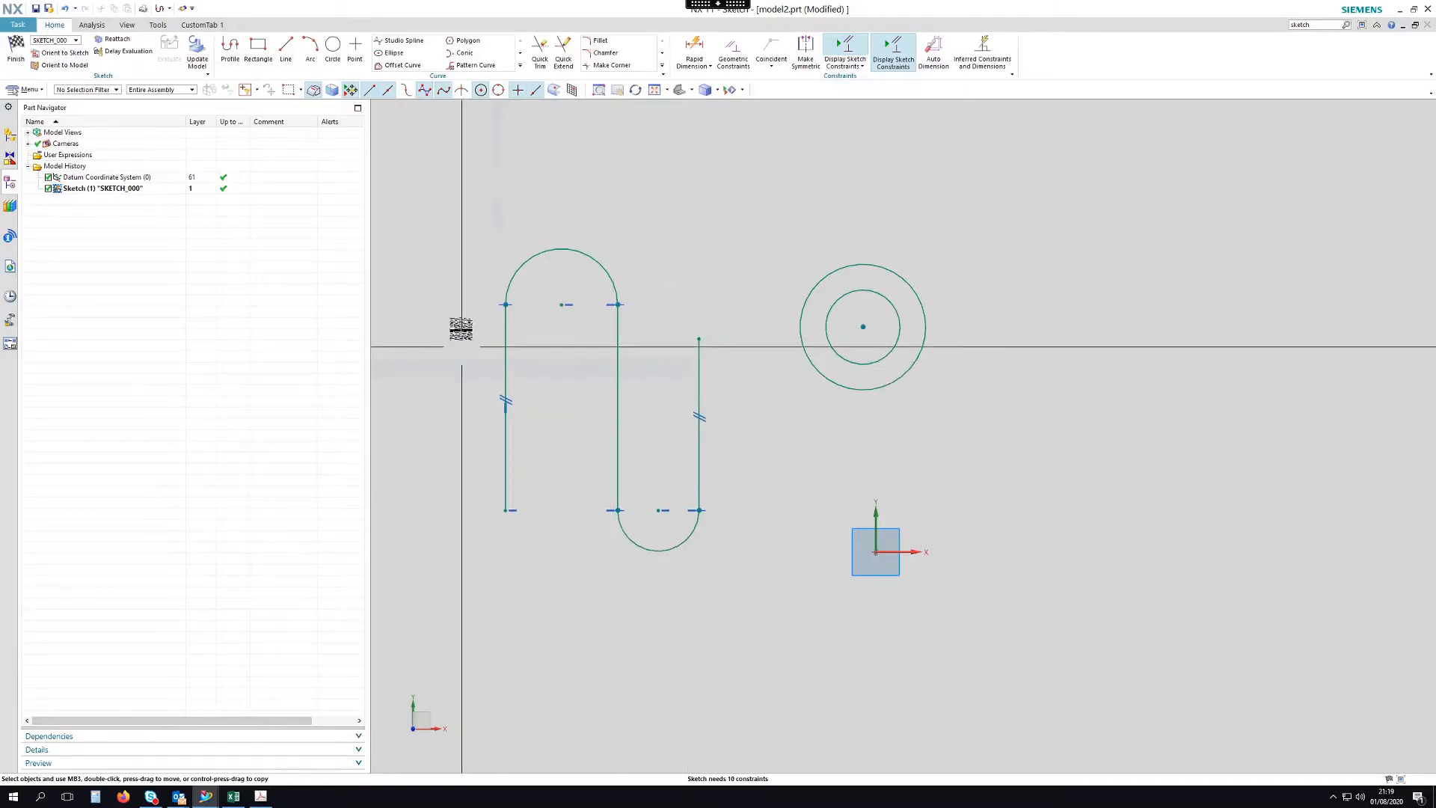
pyautogui.moveTo(463, 206)
pyautogui.mouseDown()
pyautogui.moveTo(686, 513)
pyautogui.moveTo(726, 599)
pyautogui.mouseUp()
pyautogui.press('Delete')
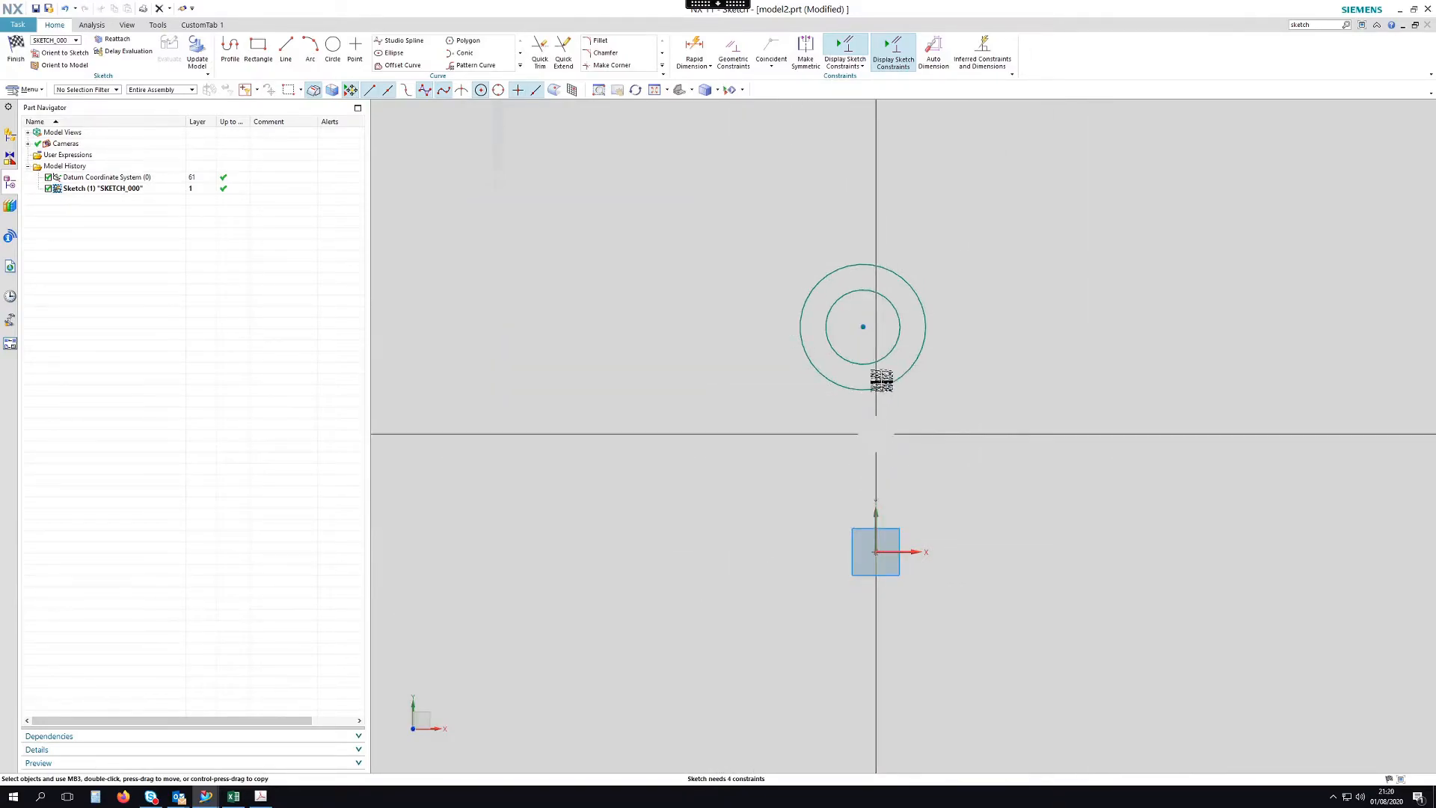
# Constrain the concentric circles' shared centre onto the sketch's vertical Y axis with a Point on Curve constraint.
pyautogui.click(733, 51)
pyautogui.click(359, 190)
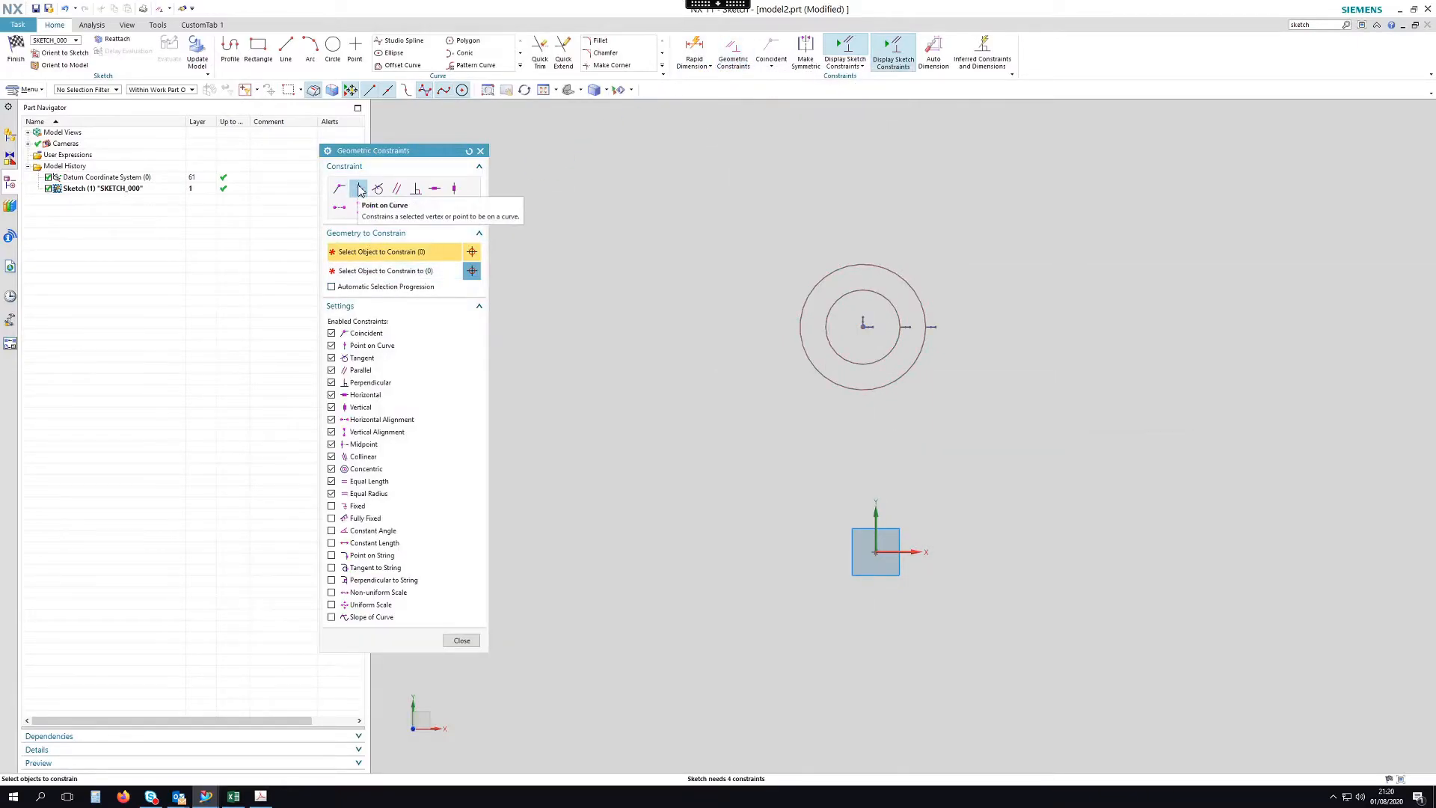
pyautogui.click(862, 325)
pyautogui.click(876, 507)
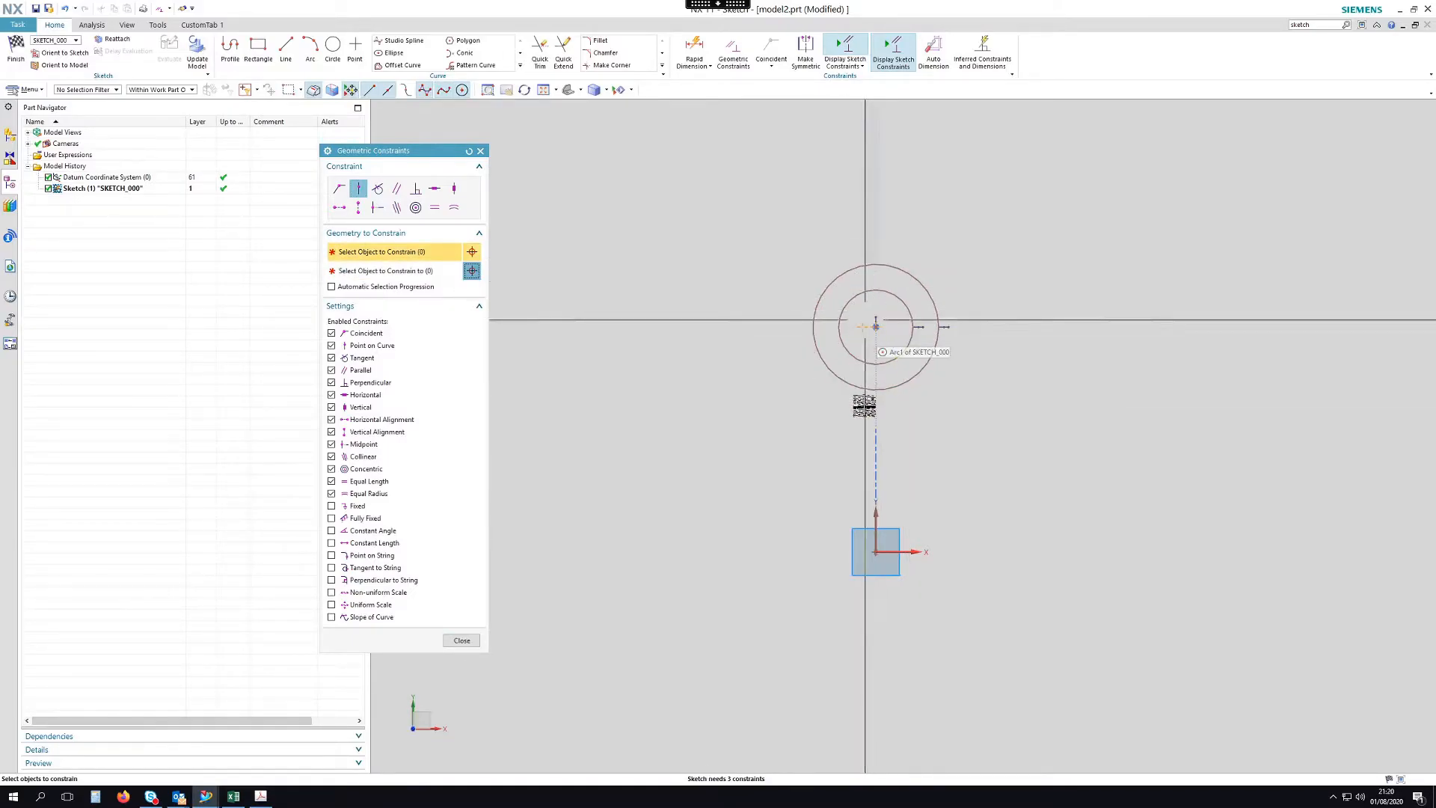
pyautogui.click(479, 640)
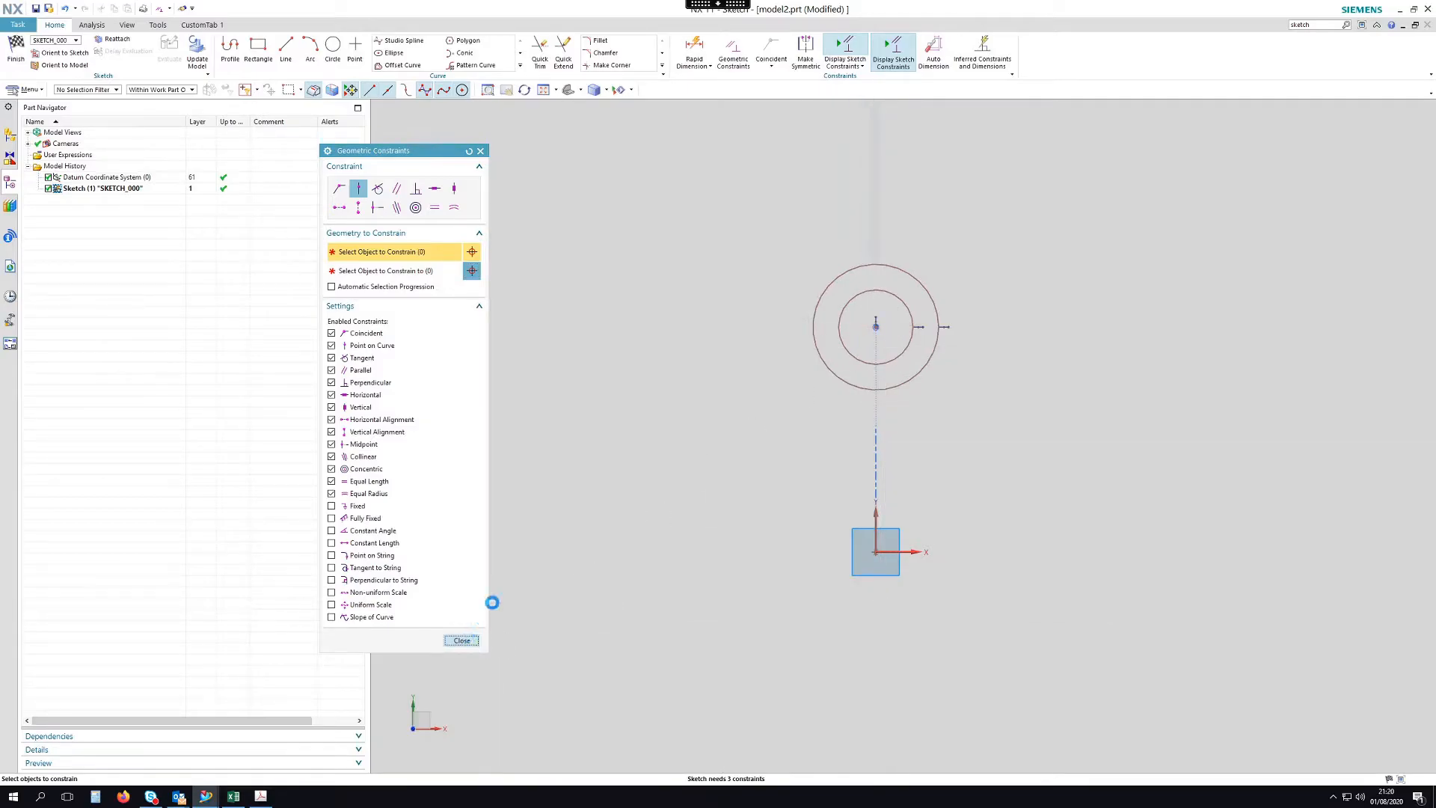
# Draw two vertical lines, one on each side of the concentric circles, extending from above the centre to below the circles.
pyautogui.click(286, 51)
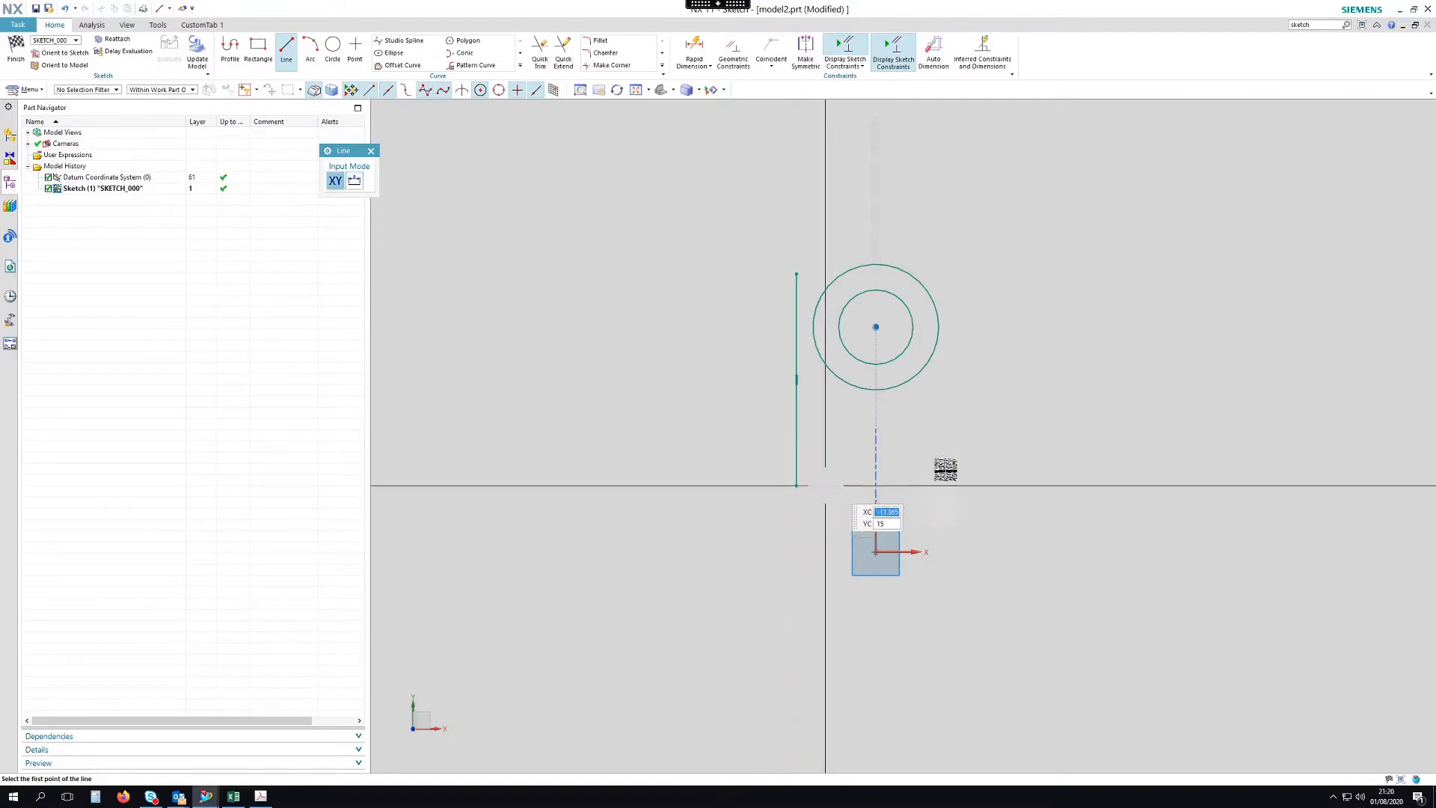
pyautogui.click(963, 252)
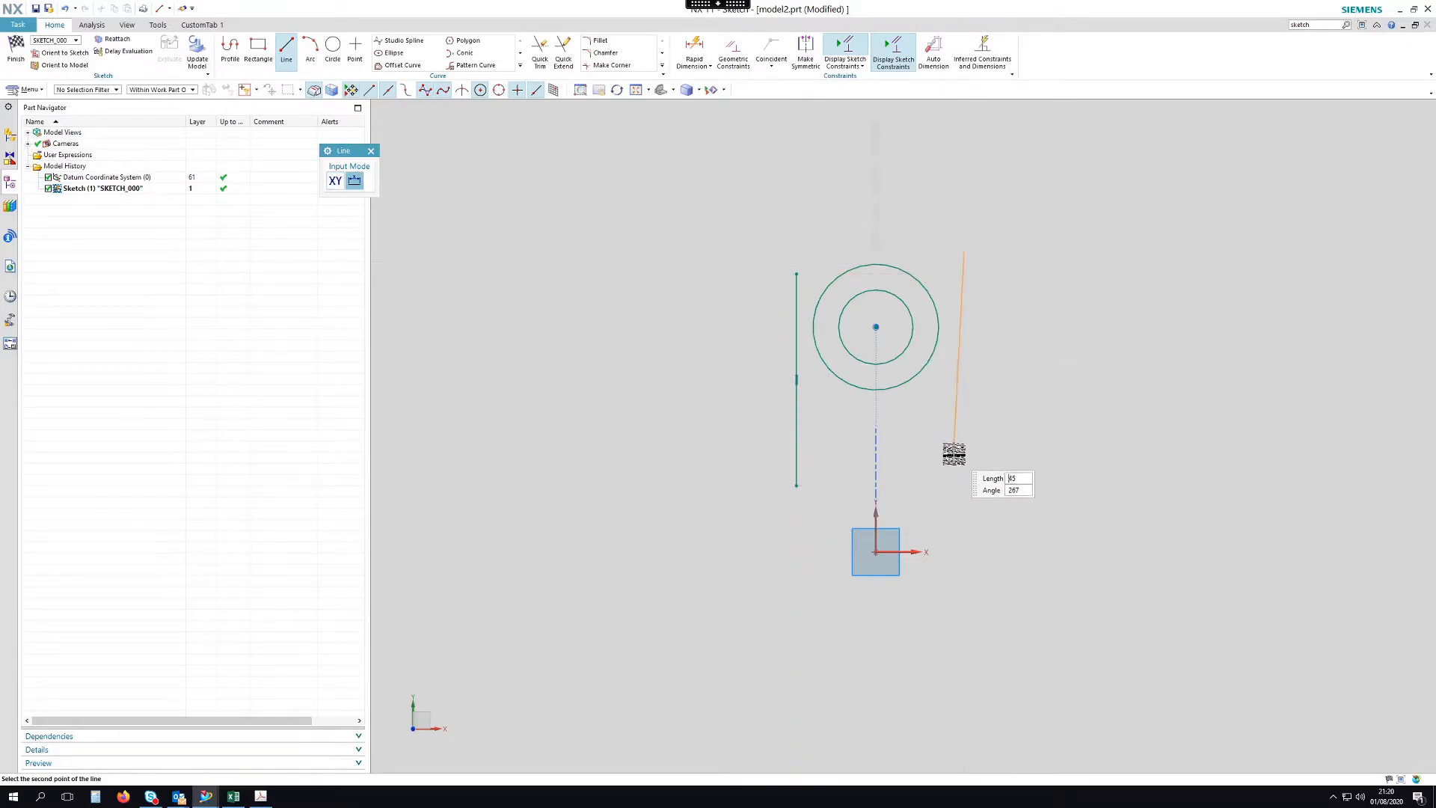
pyautogui.click(962, 463)
pyautogui.press('Escape')
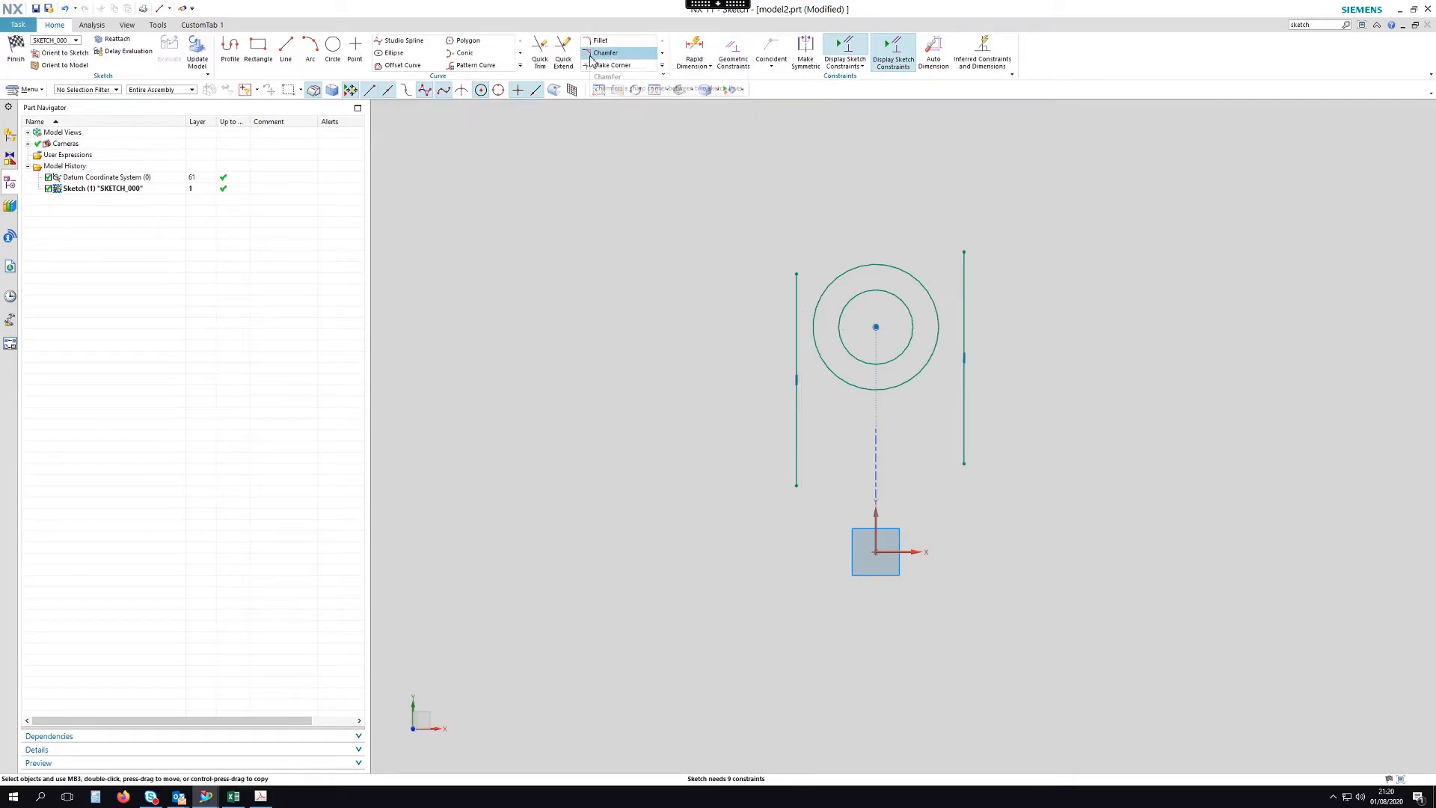
# Apply Tangent constraints between the outer circle and each of the two vertical lines beside it.
pyautogui.click(733, 50)
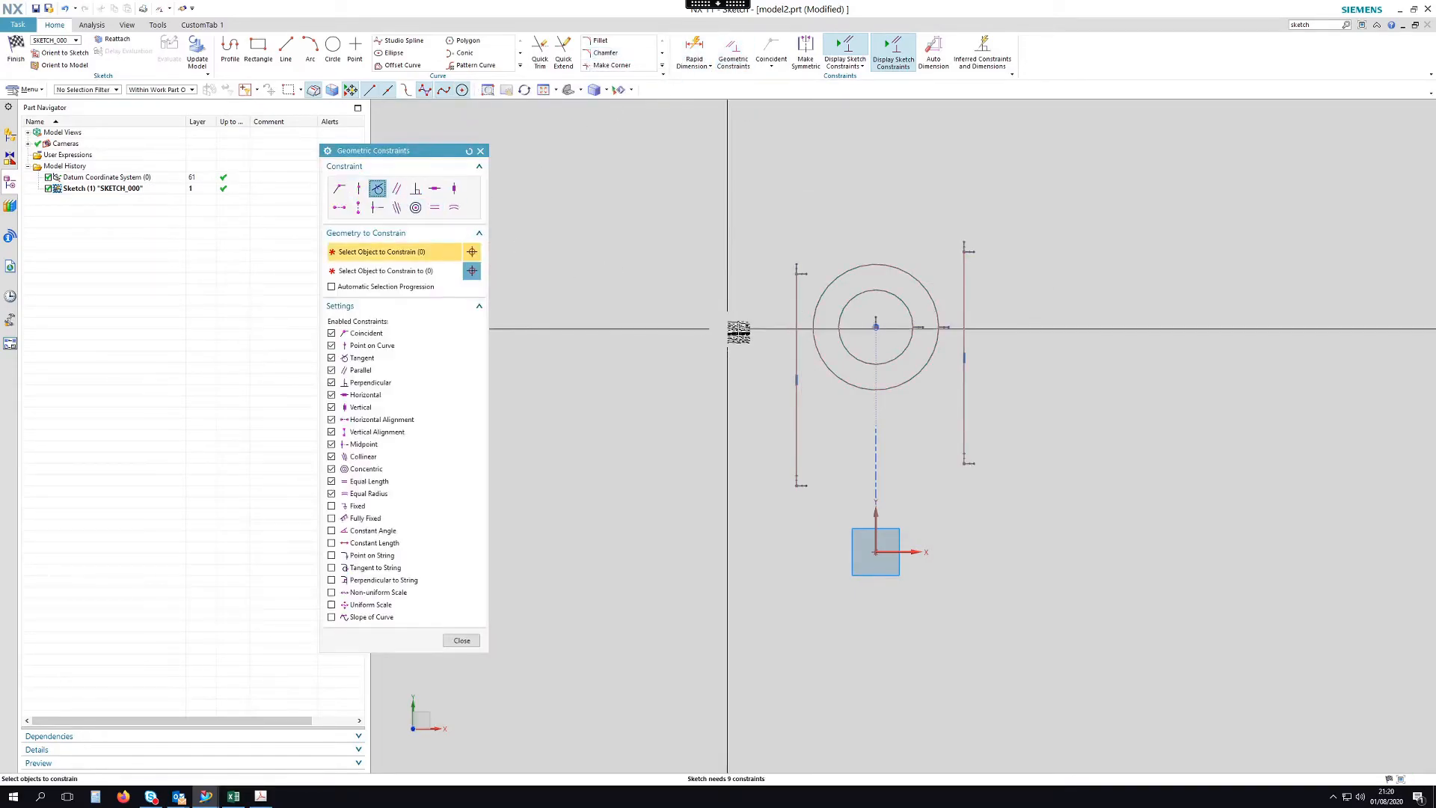
pyautogui.click(814, 346)
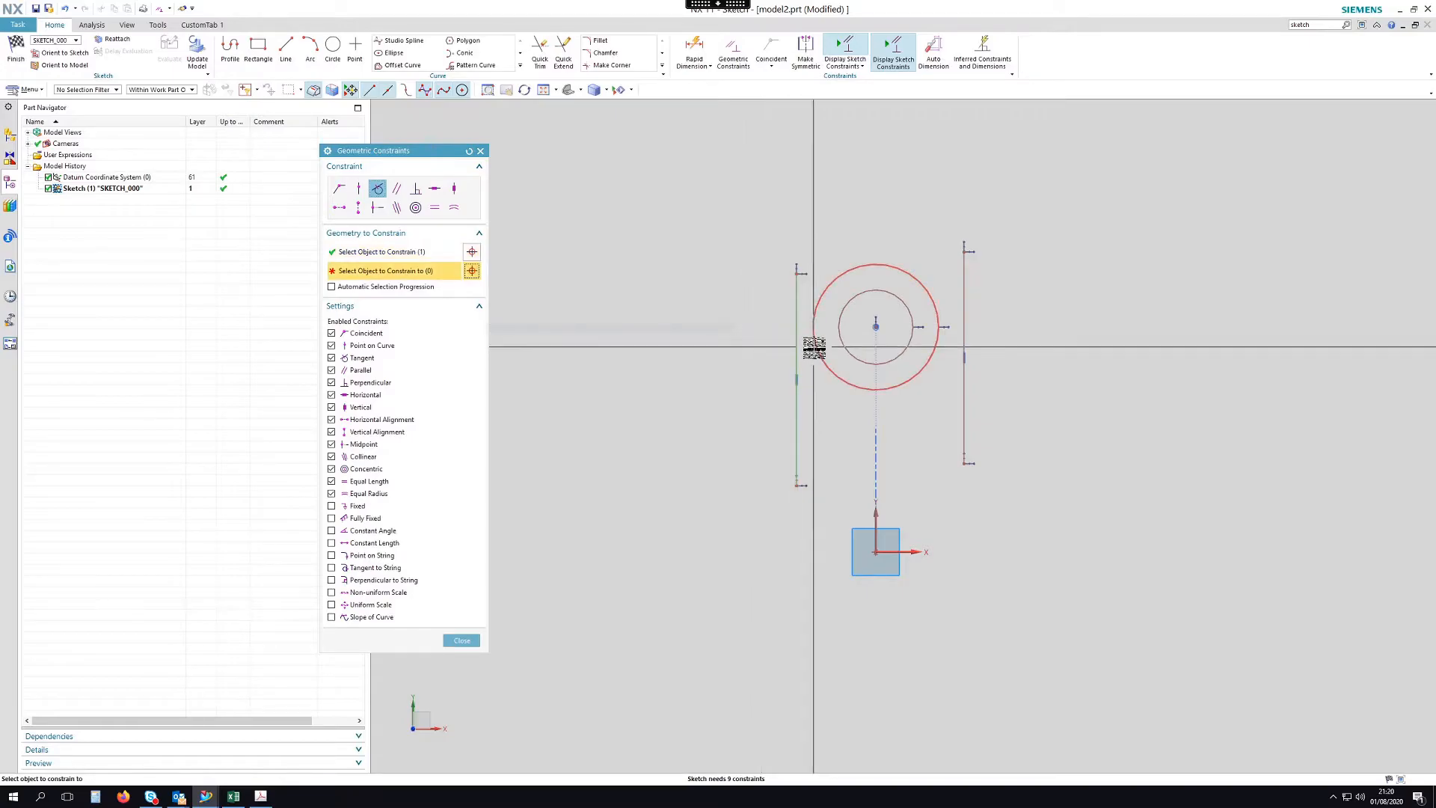
pyautogui.click(813, 347)
pyautogui.click(952, 347)
pyautogui.middleClick(976, 307)
pyautogui.click(966, 306)
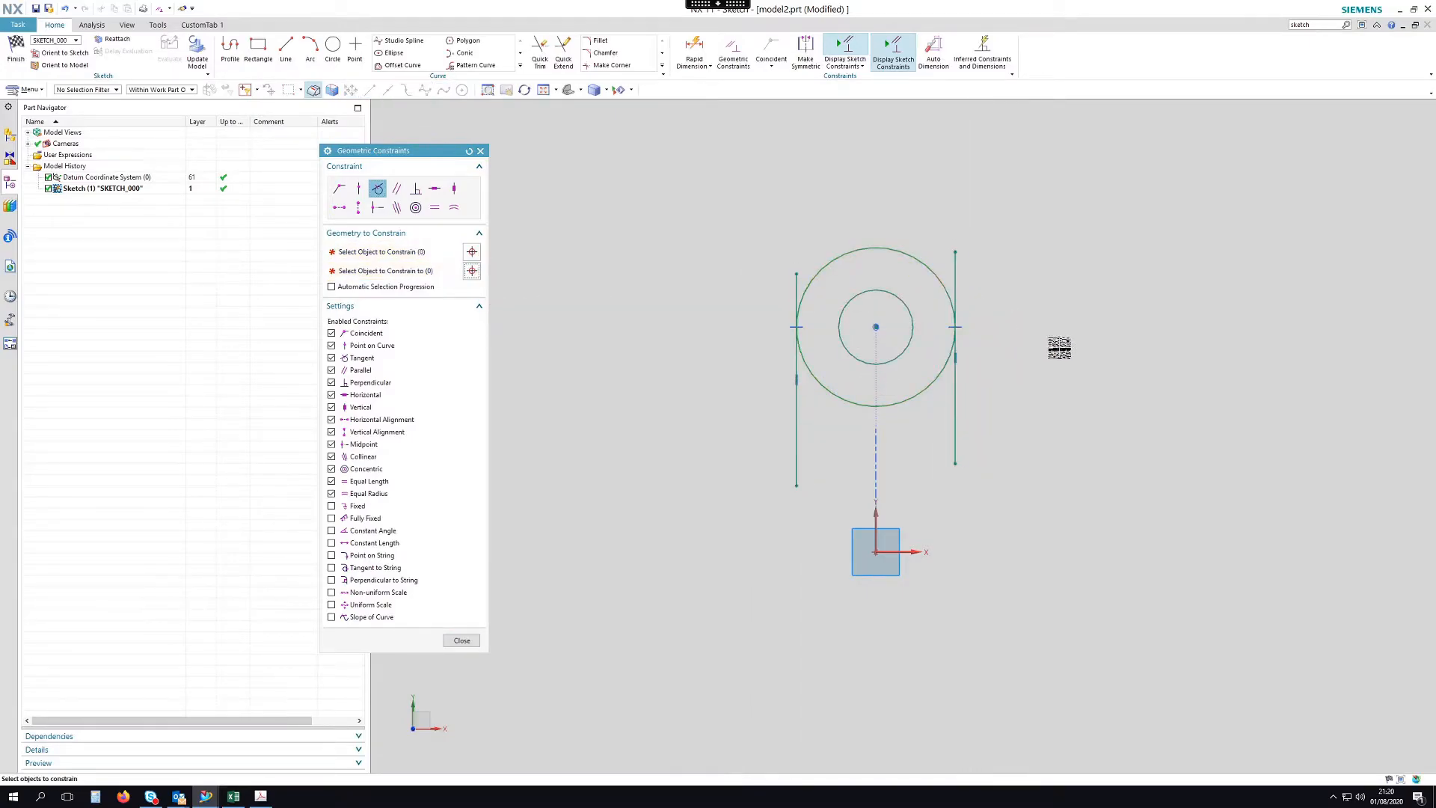
pyautogui.click(461, 641)
# Trim the outer lines above their tangent points and the outer circle's lower half to form an inverted U.
pyautogui.click(540, 54)
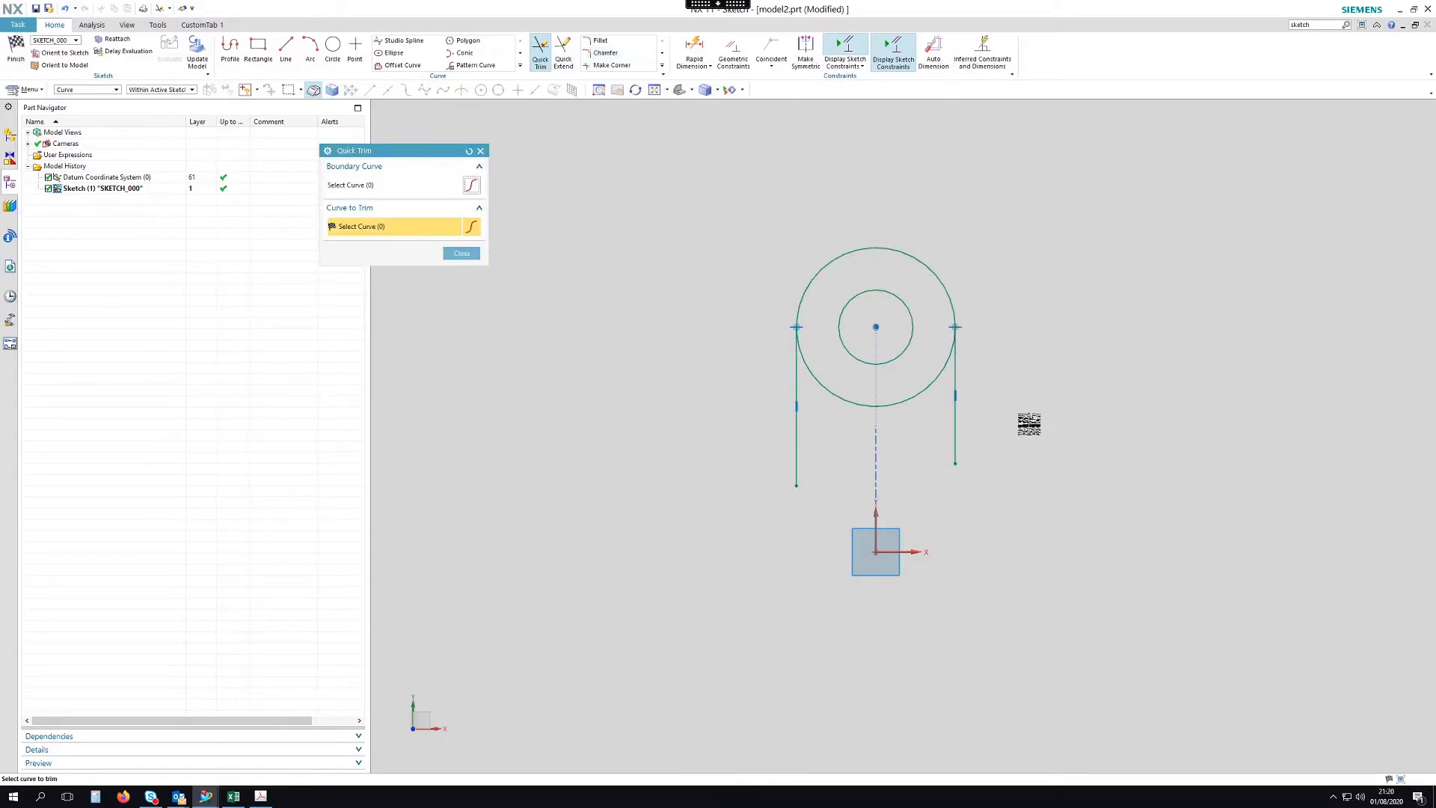
pyautogui.click(923, 399)
pyautogui.middleClick(1051, 384)
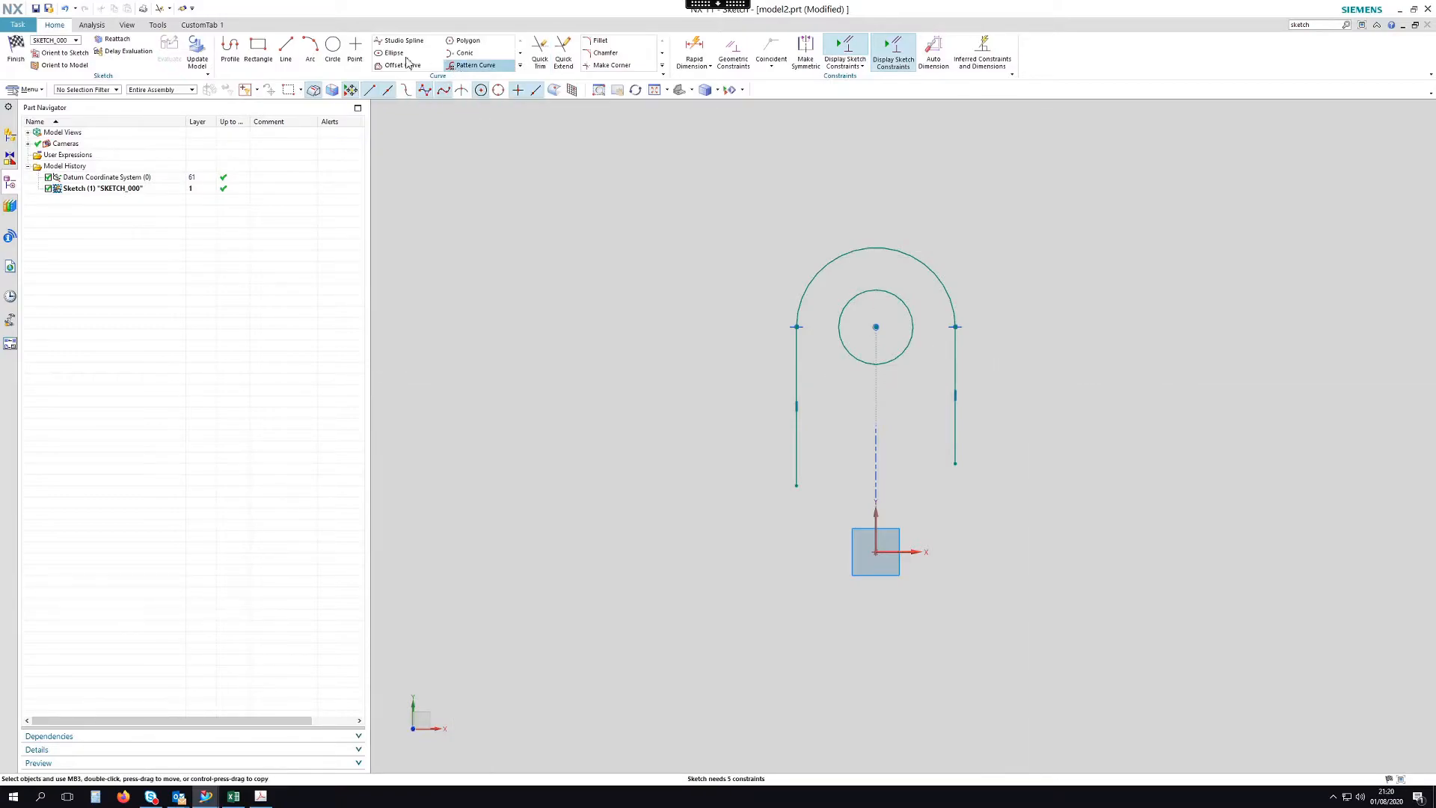
# Draw two more vertical lines inside the inverted U, one on each side of the inner circle.
pyautogui.click(286, 49)
pyautogui.click(824, 308)
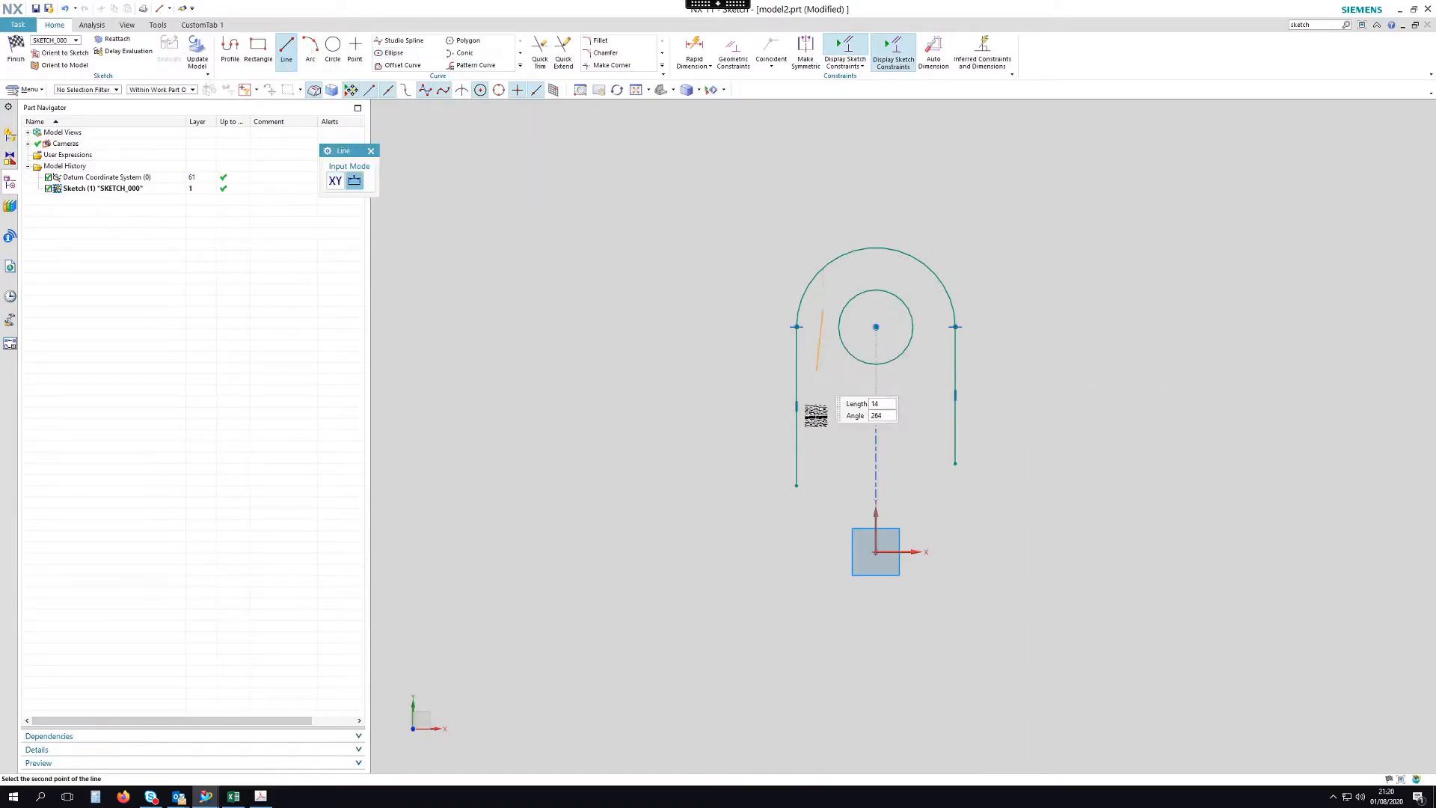
pyautogui.click(822, 511)
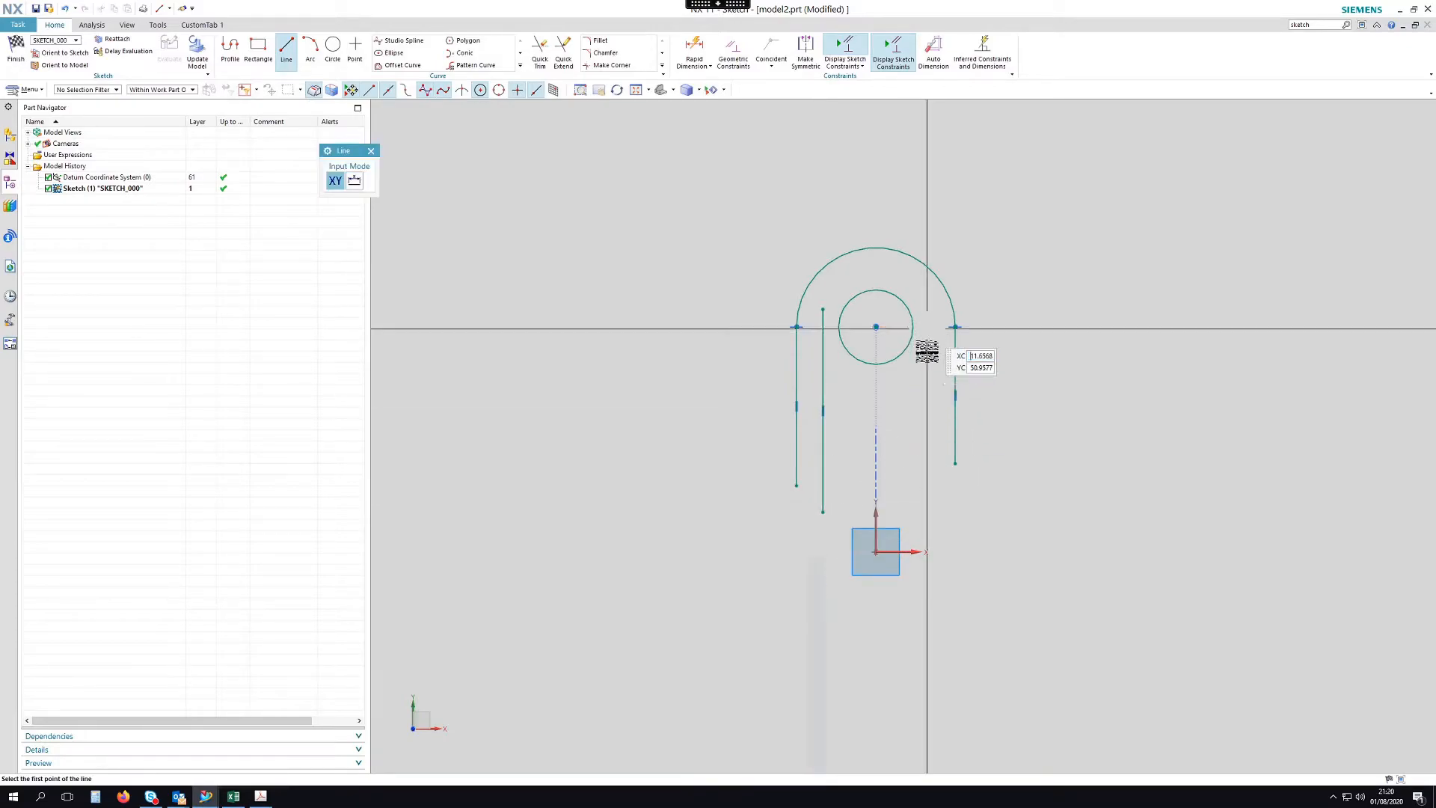
pyautogui.click(924, 289)
pyautogui.click(925, 486)
# Apply Tangent constraints between the inner circle and each of the two inner vertical lines.
pyautogui.click(733, 51)
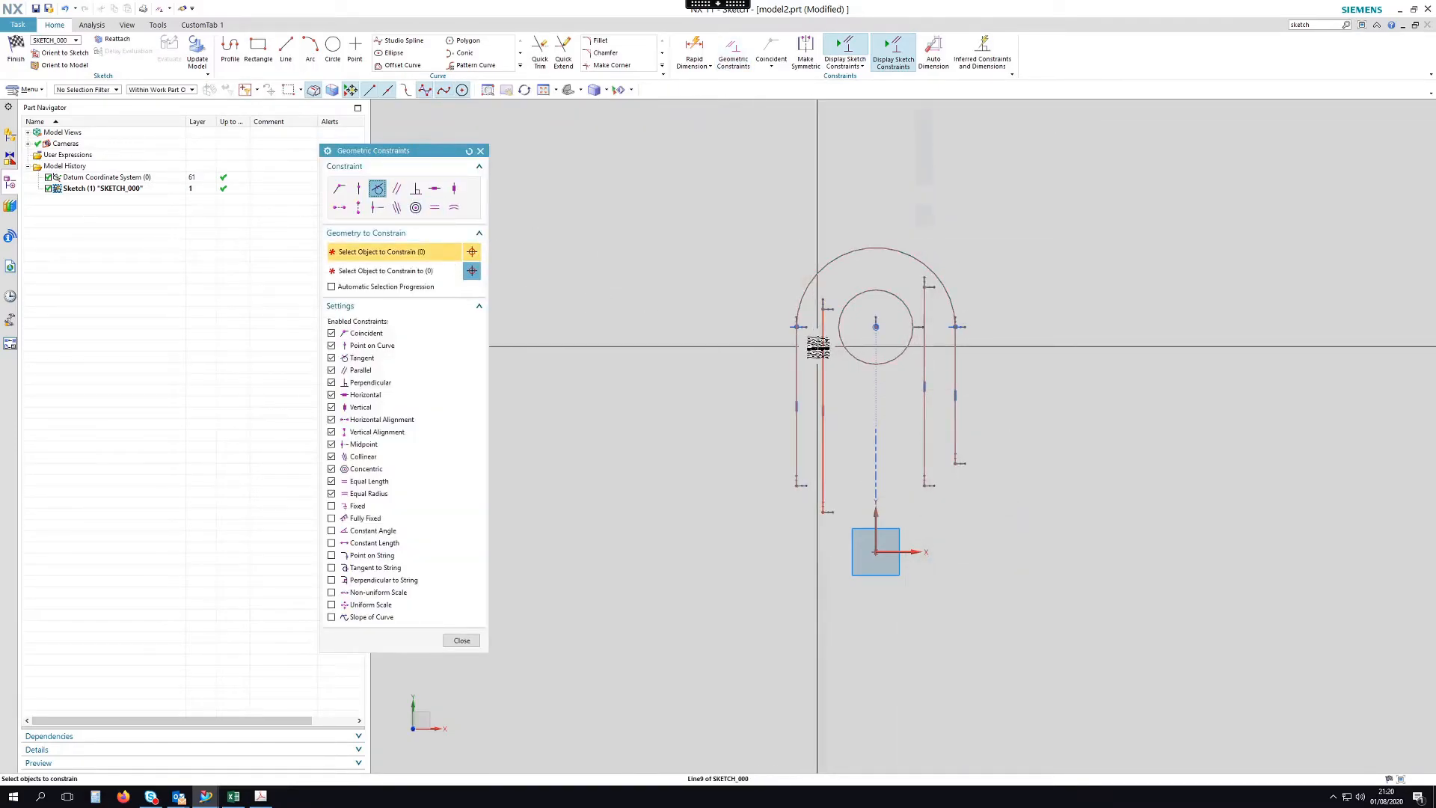
pyautogui.click(839, 329)
pyautogui.click(822, 342)
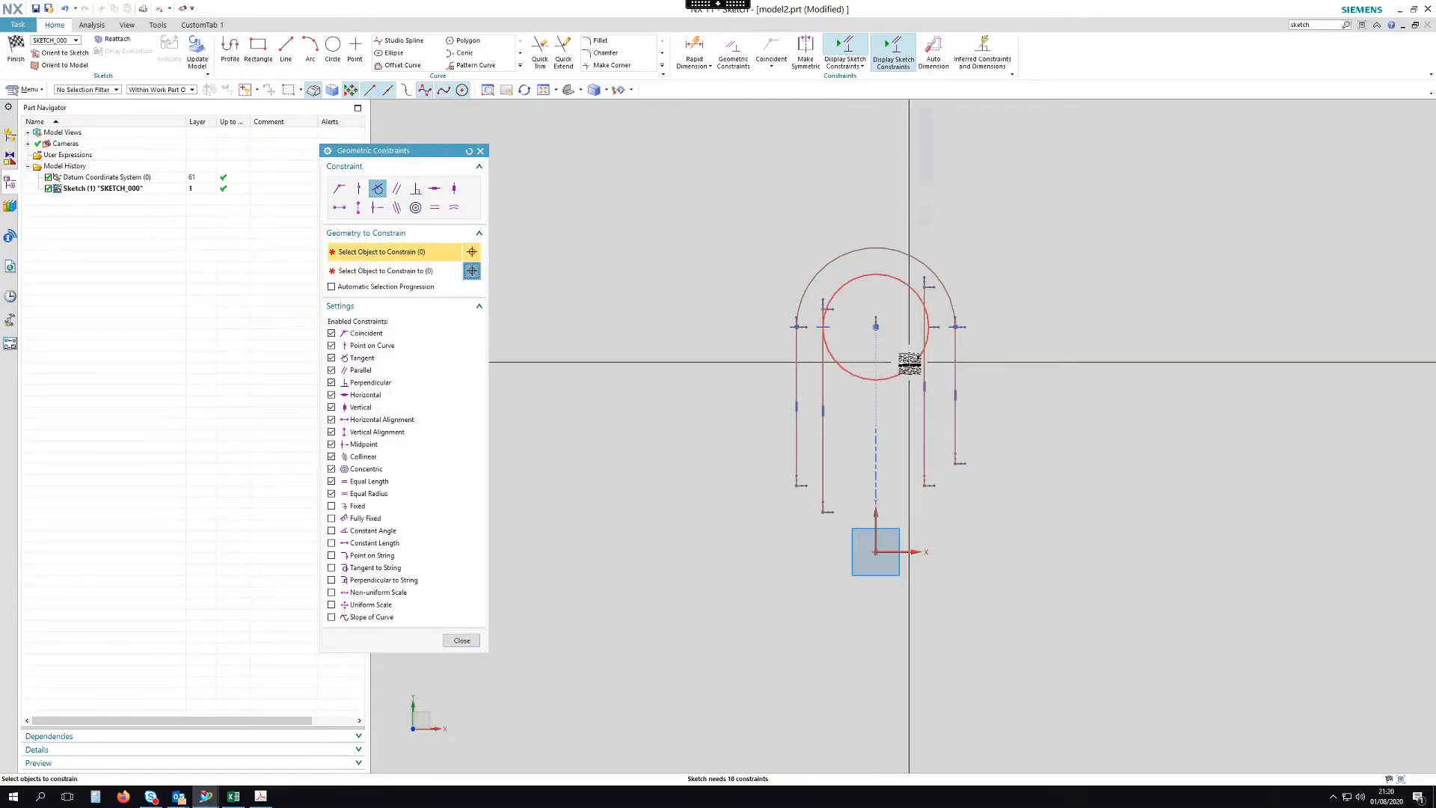
pyautogui.click(920, 326)
pyautogui.click(925, 364)
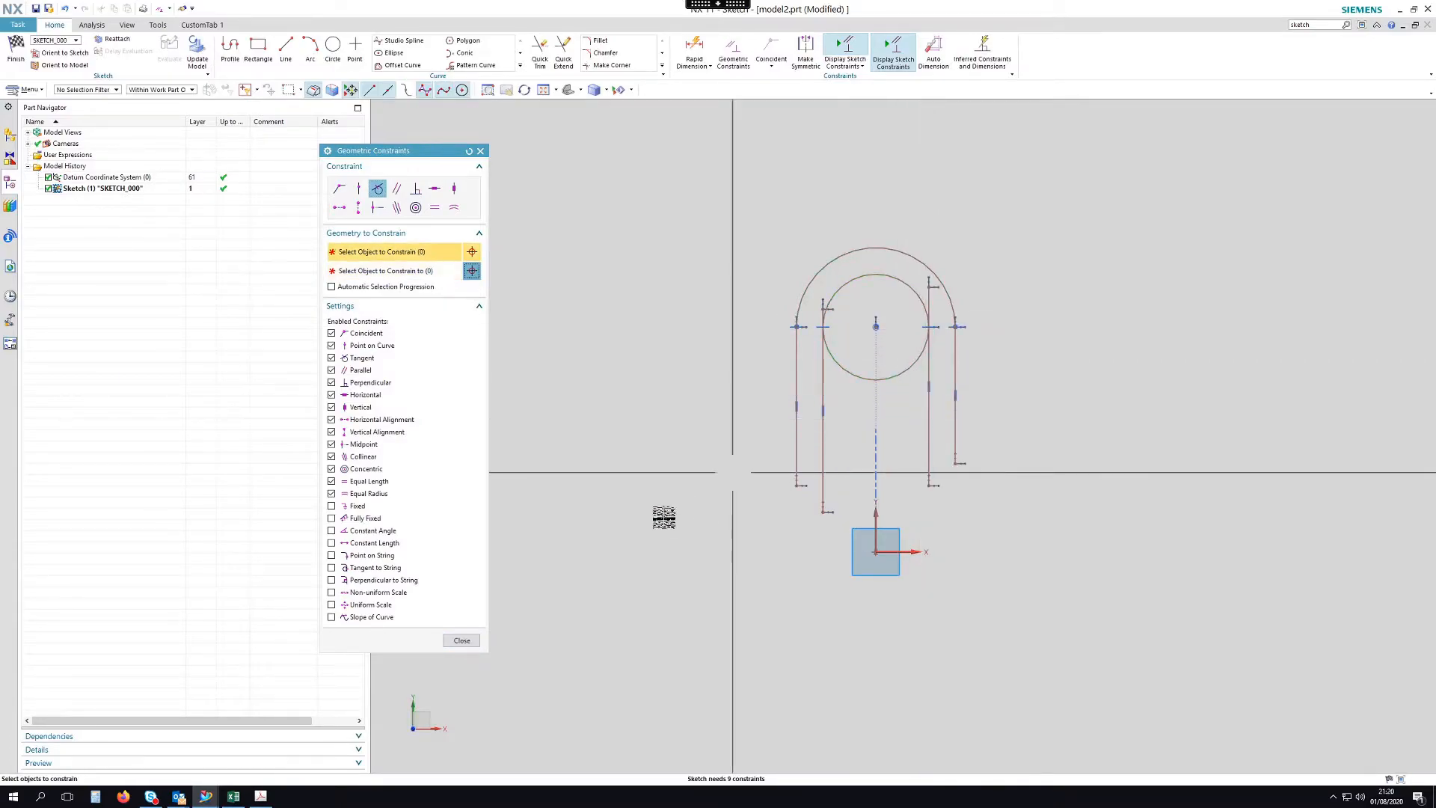
pyautogui.click(461, 640)
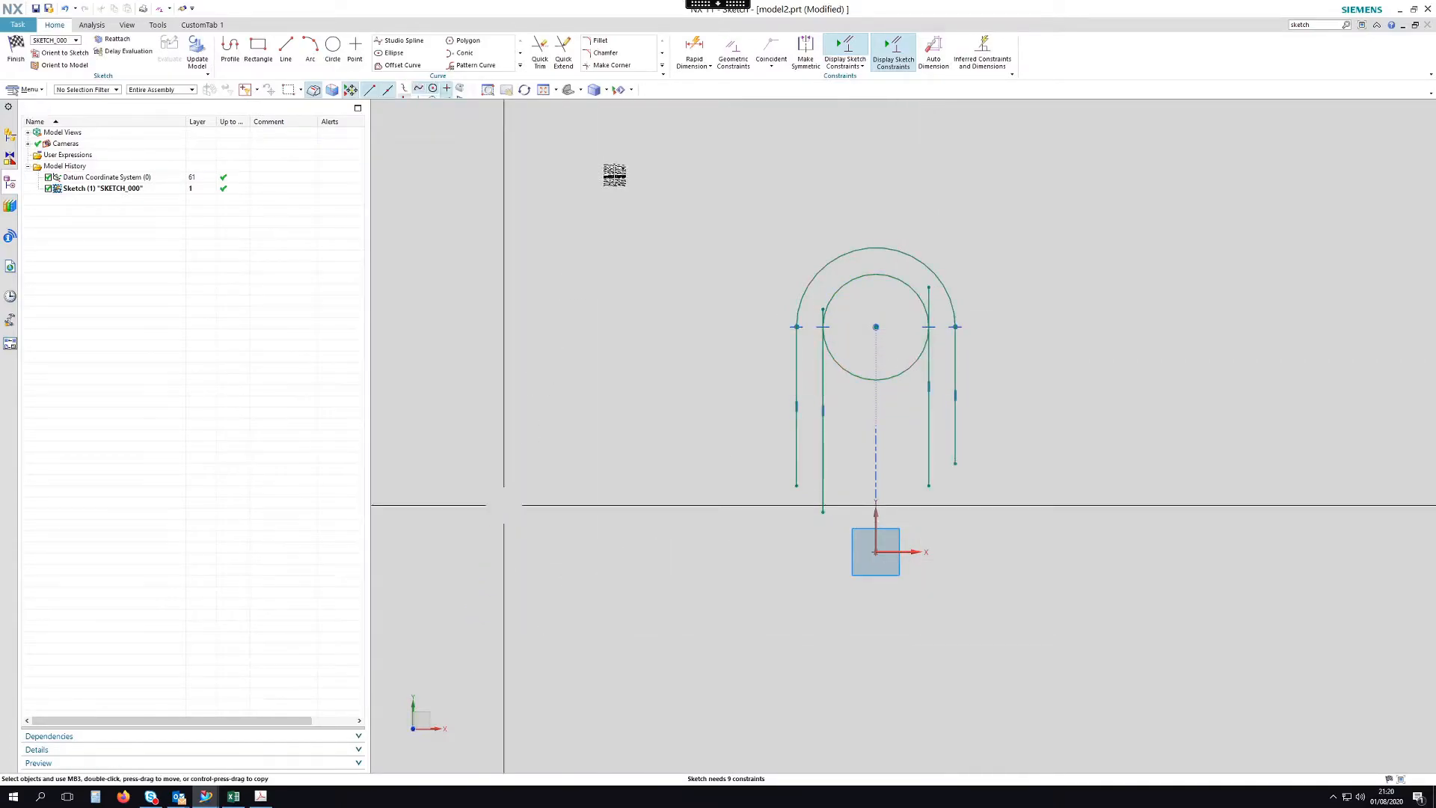
# Trim the inner lines above their tangent points and the inner circle's lower half to form a second inverted U.
pyautogui.click(540, 54)
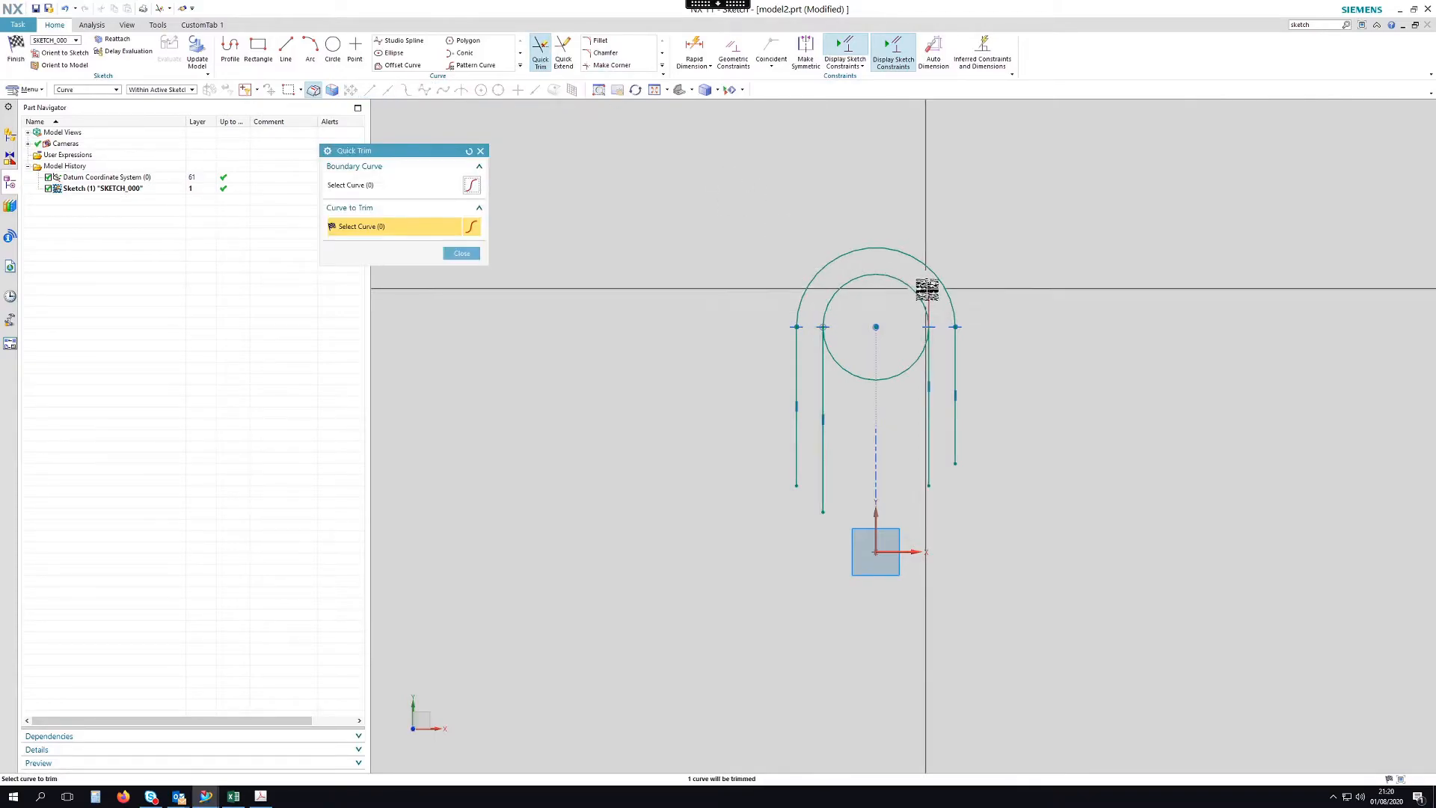
pyautogui.press('Escape')
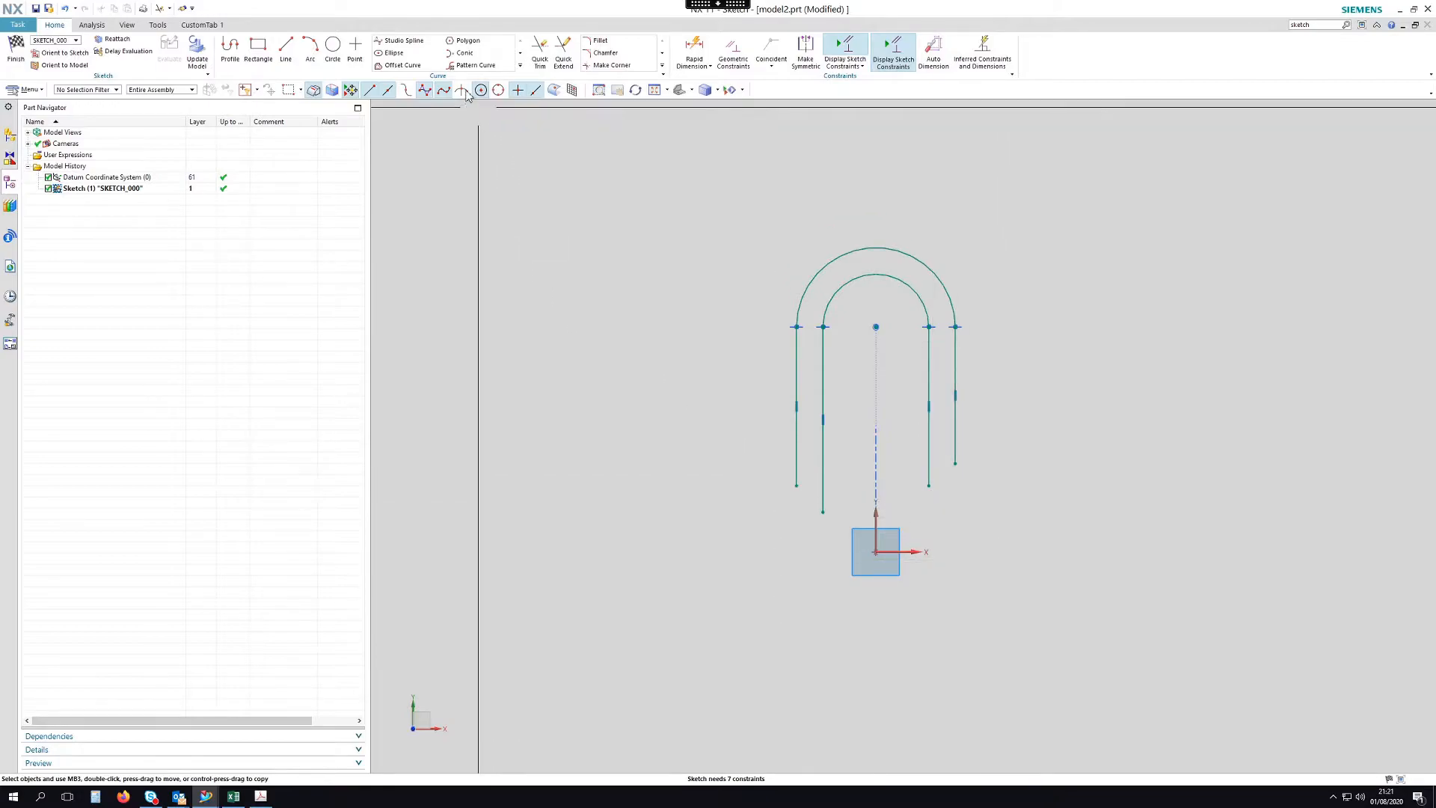
# Reposition the legs' free lower ends so that both inner legs end higher than the outer legs.
pyautogui.click(231, 48)
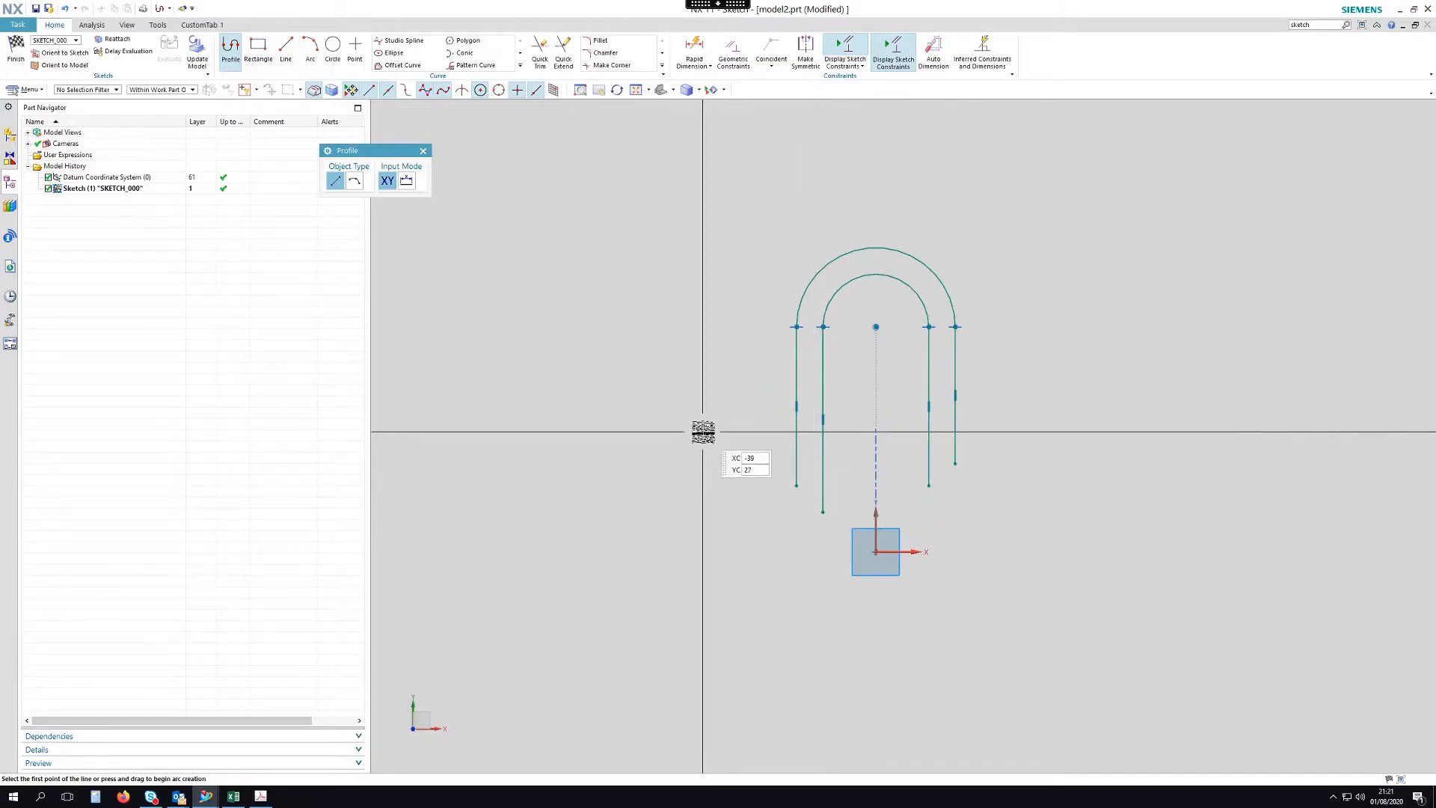
pyautogui.press('Escape')
pyautogui.moveTo(824, 502); pyautogui.dragTo(829, 455)
pyautogui.moveTo(919, 454)
pyautogui.mouseDown()
pyautogui.moveTo(917, 429)
pyautogui.moveTo(957, 486)
pyautogui.mouseUp()
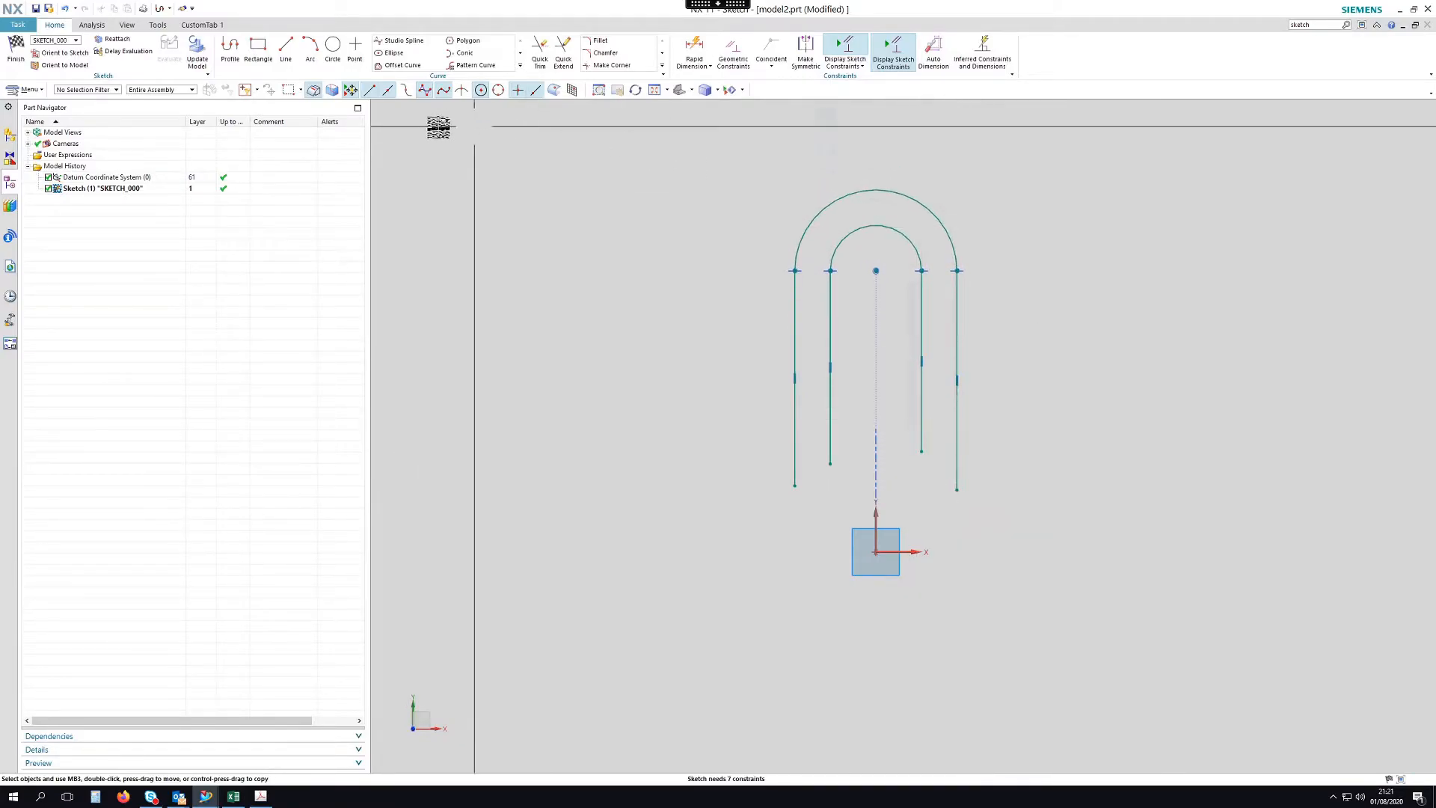
# Draw a foot from each outer leg's lower end with the Profile tool: horizontally inward, vertically up, and horizontally back across the inner leg.
pyautogui.click(231, 51)
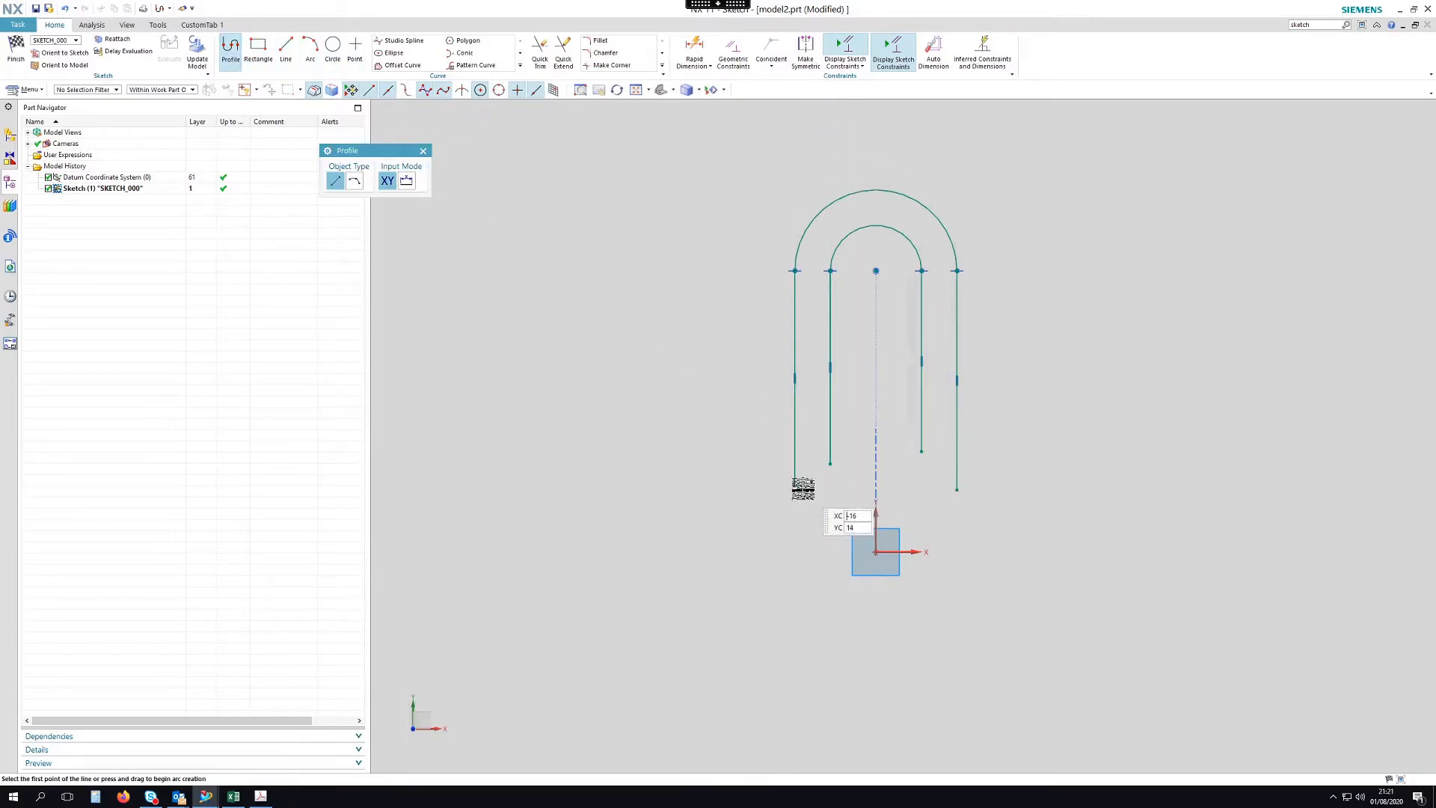
pyautogui.click(795, 486)
pyautogui.click(857, 485)
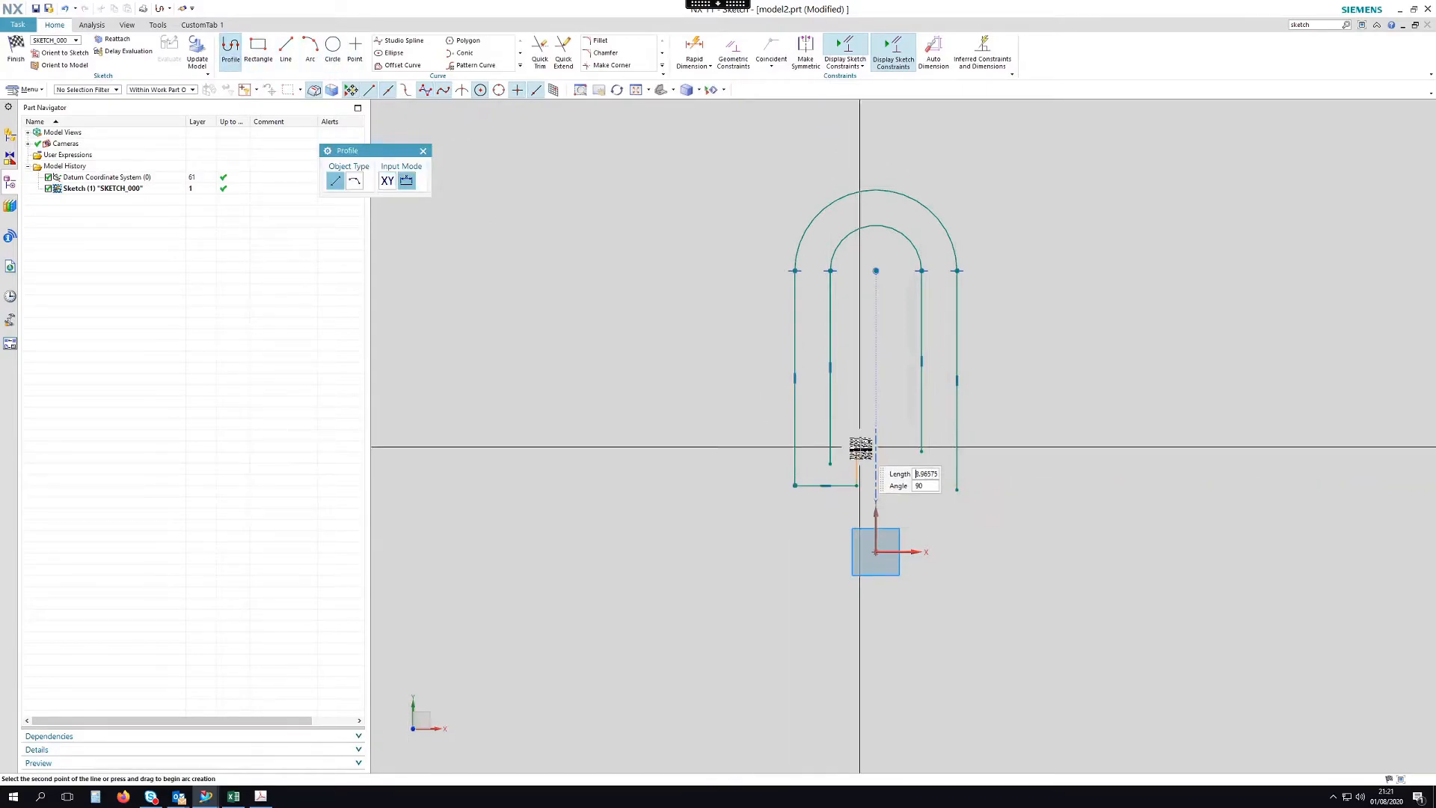
pyautogui.click(809, 446)
pyautogui.middleClick(890, 490)
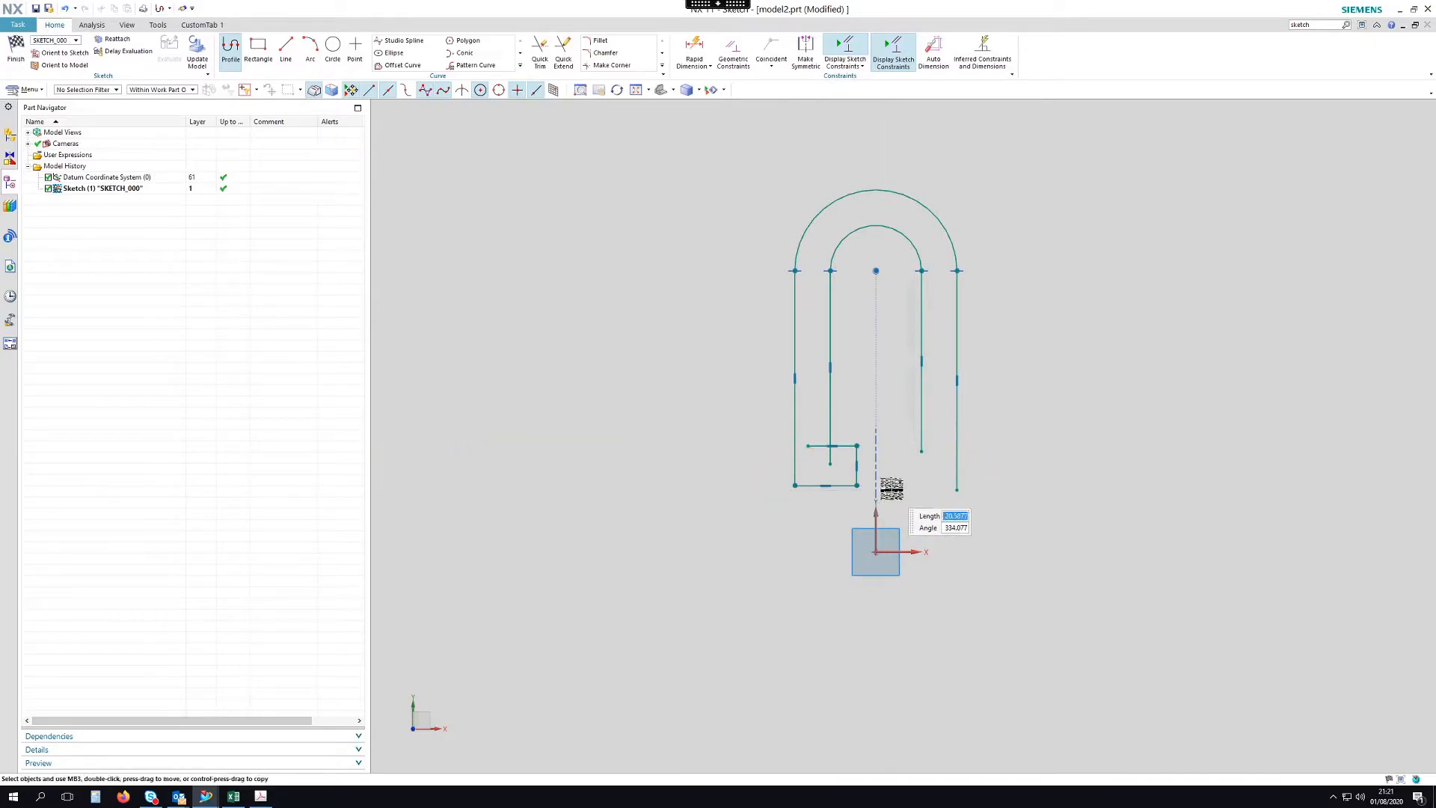
pyautogui.click(934, 492)
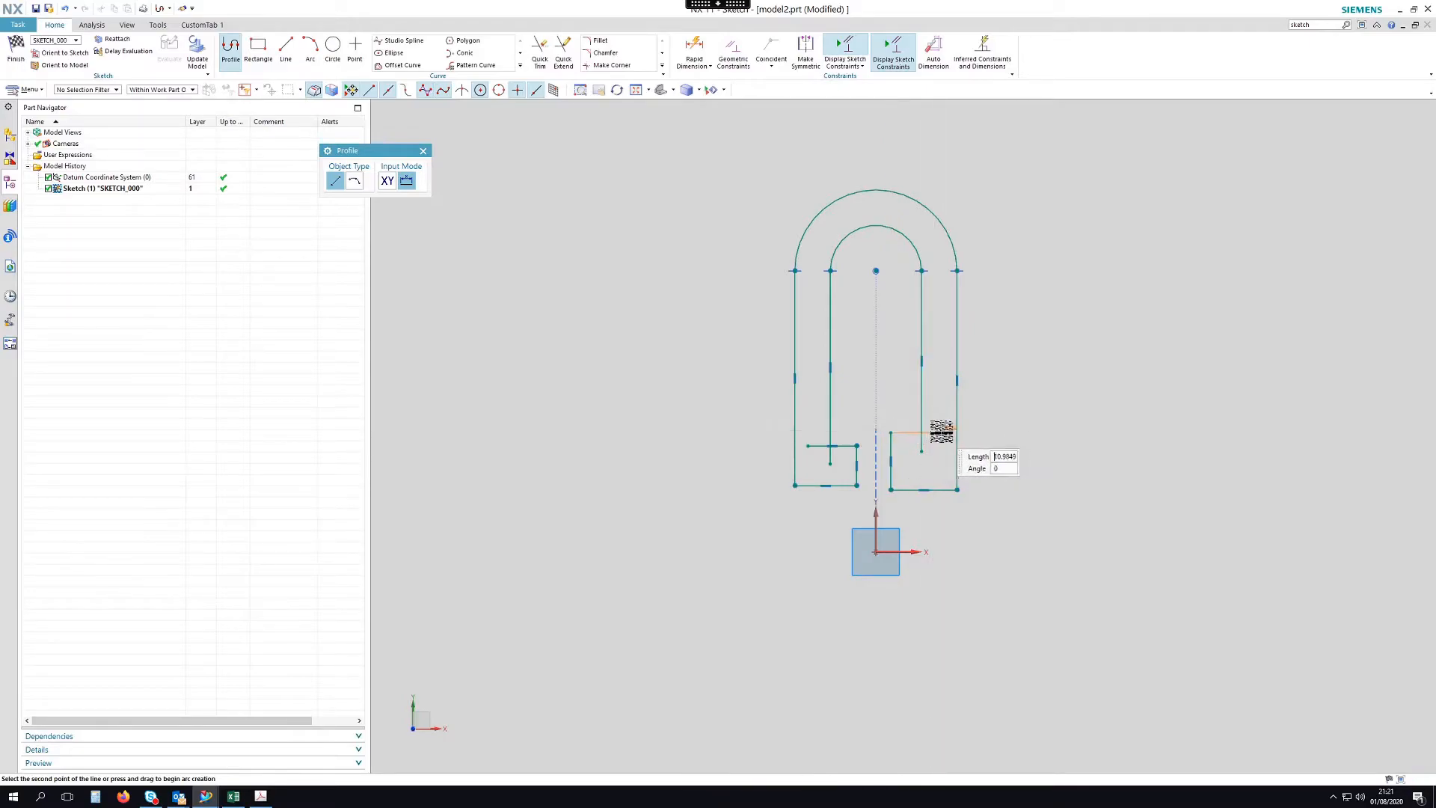
pyautogui.press('Escape')
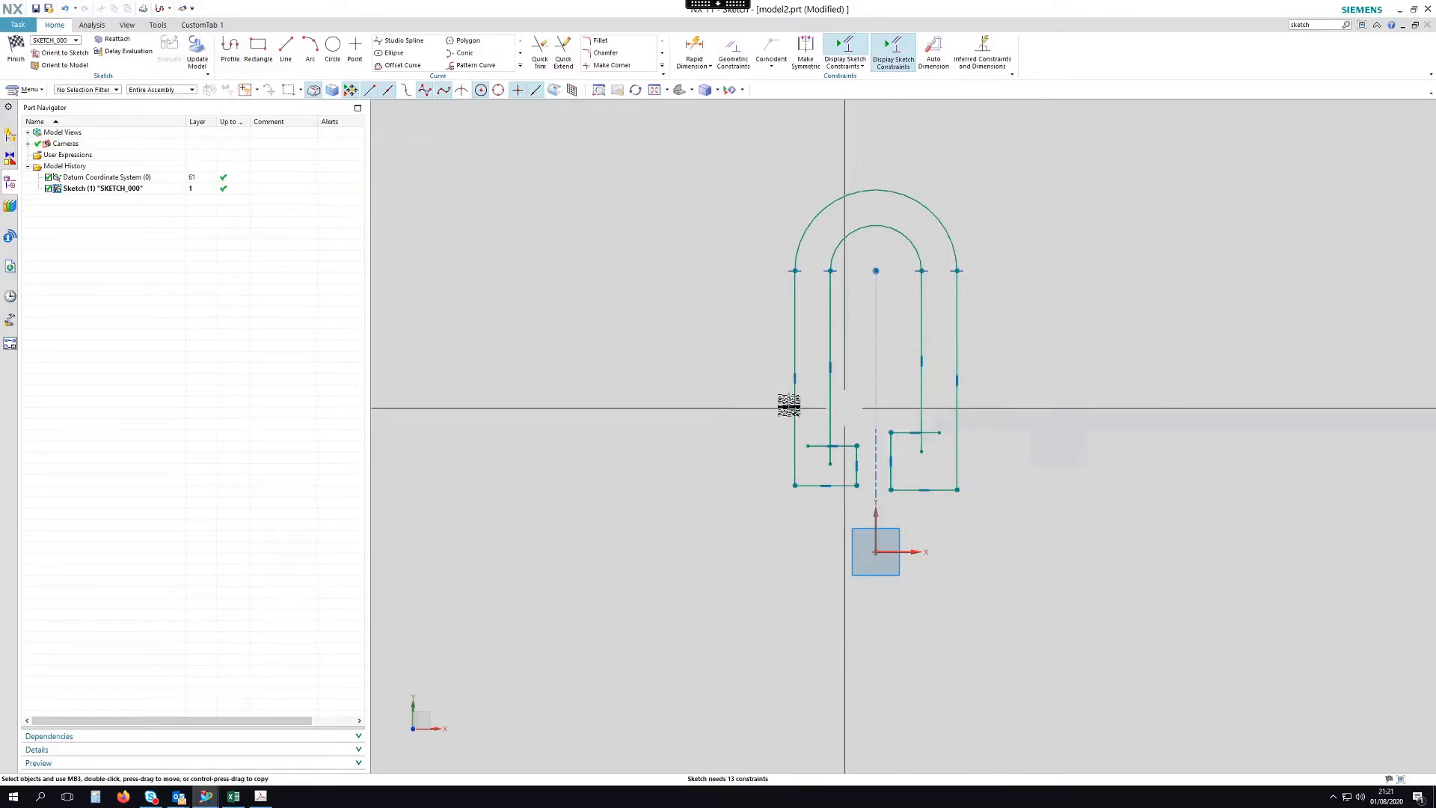
# Trim the overlapping line ends where both feet cross the inner legs, leaving clean corners.
pyautogui.scroll(2, 905, 415)
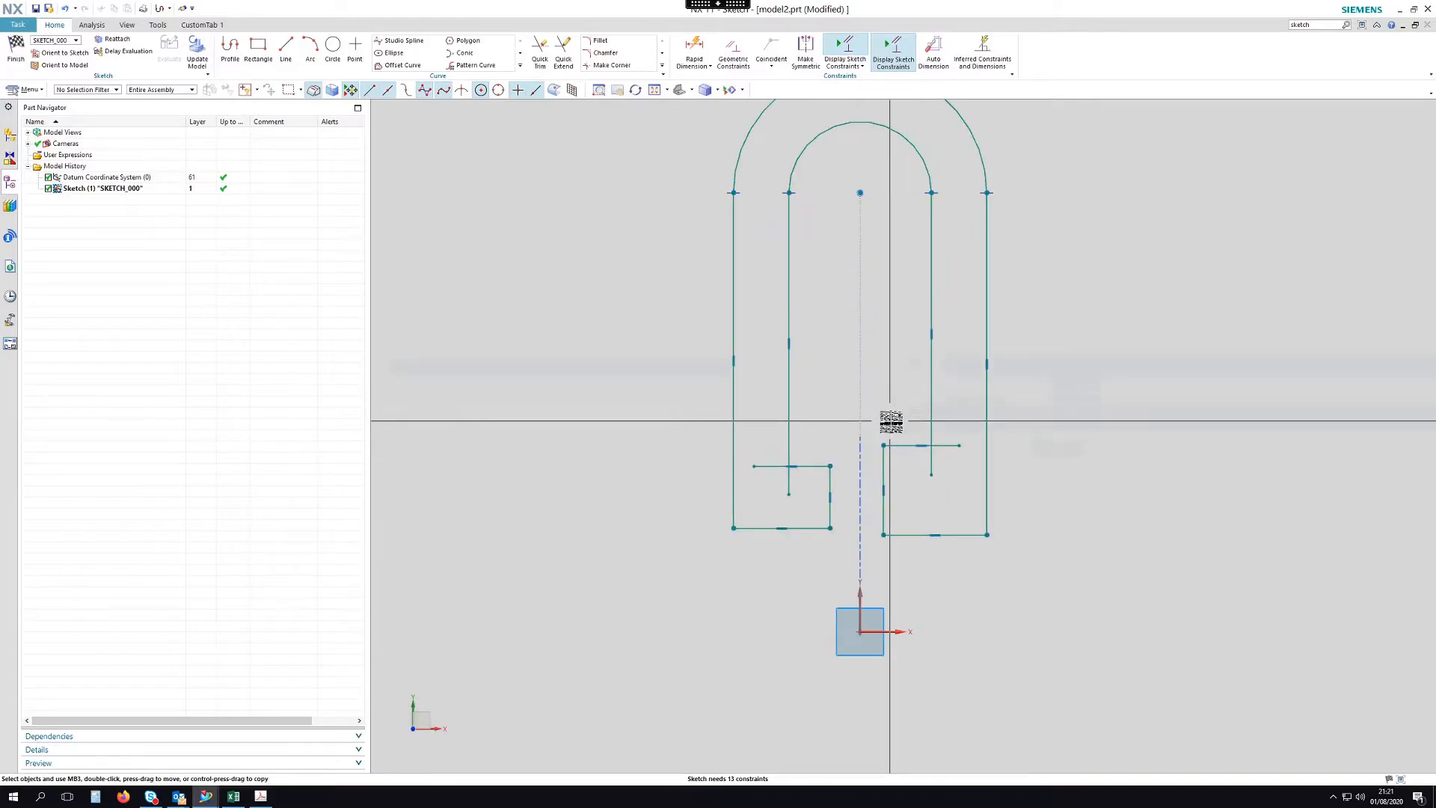
pyautogui.press('t')
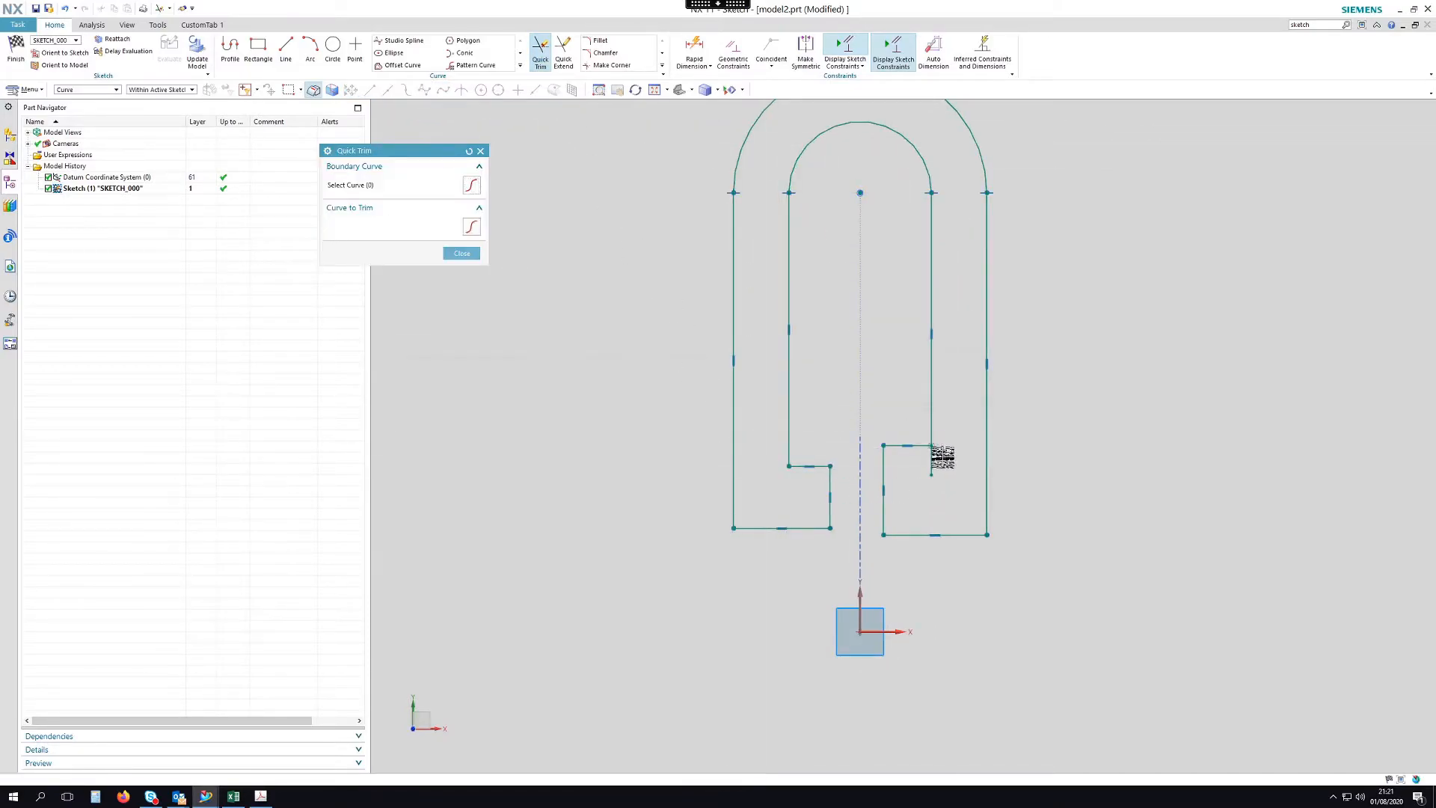
pyautogui.press('Escape')
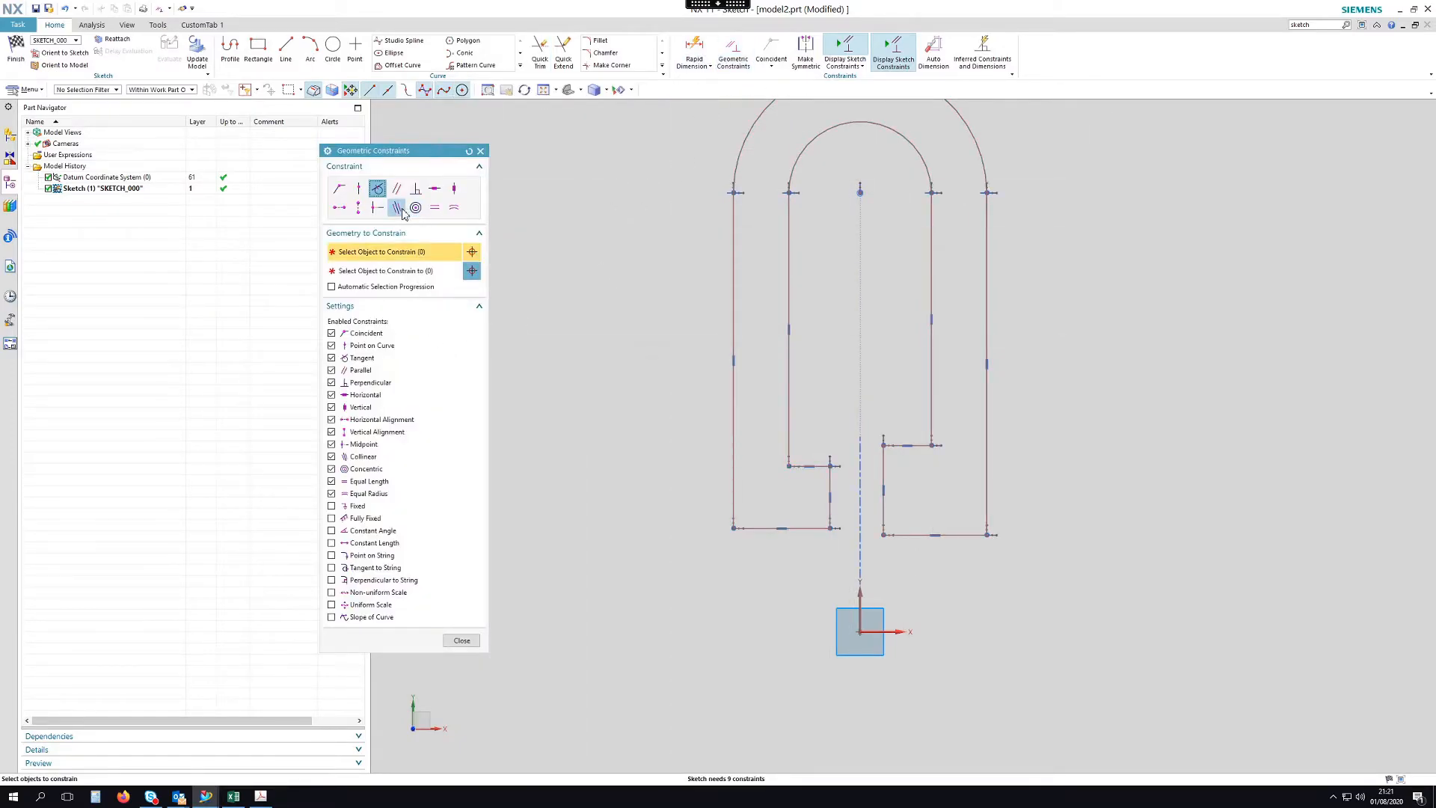
# Apply Collinear constraints to the two bottom lines, to the two upper foot lines, and between the bottom lines and the X axis.
pyautogui.click(814, 528)
pyautogui.click(957, 537)
pyautogui.click(908, 439)
pyautogui.click(821, 466)
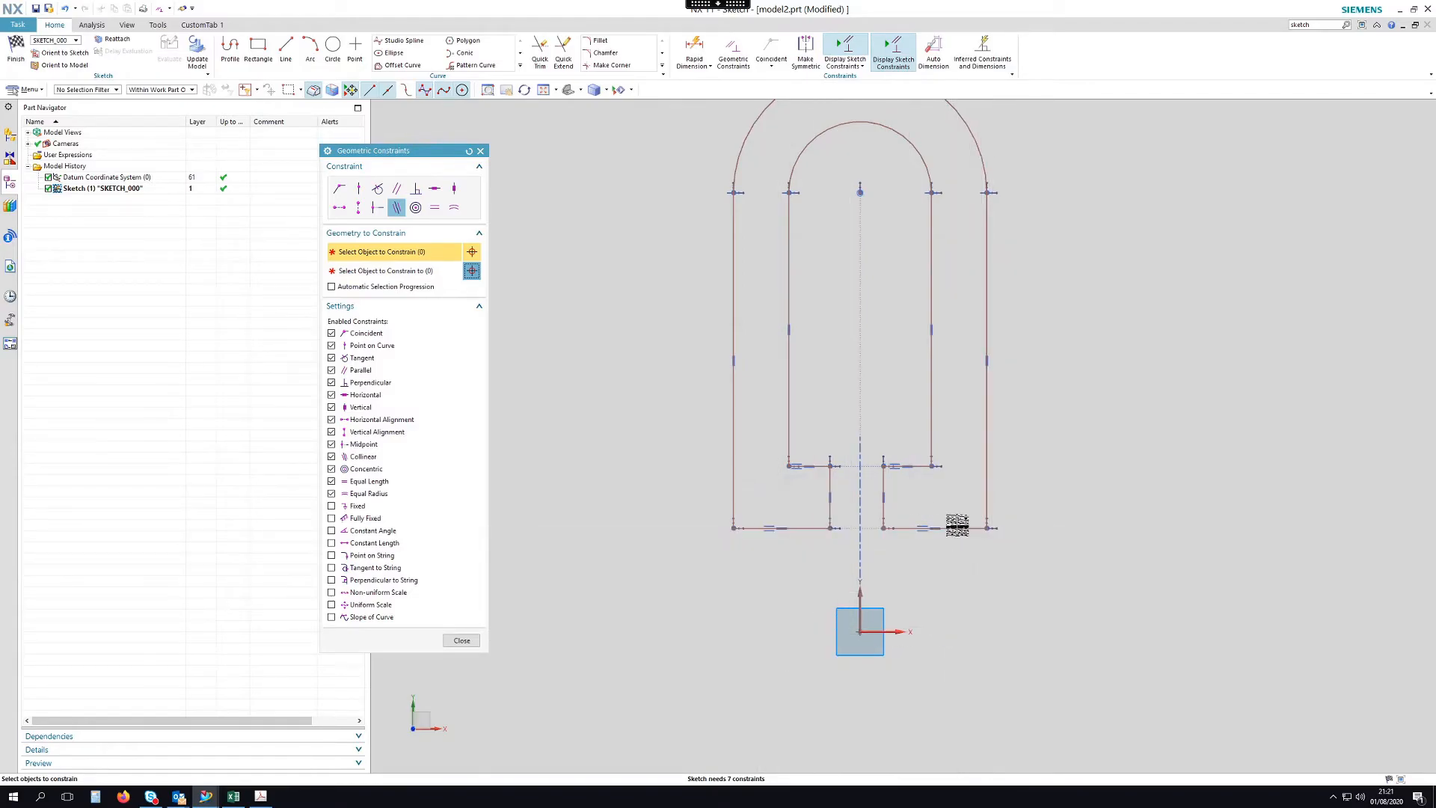
pyautogui.click(948, 528)
pyautogui.click(905, 631)
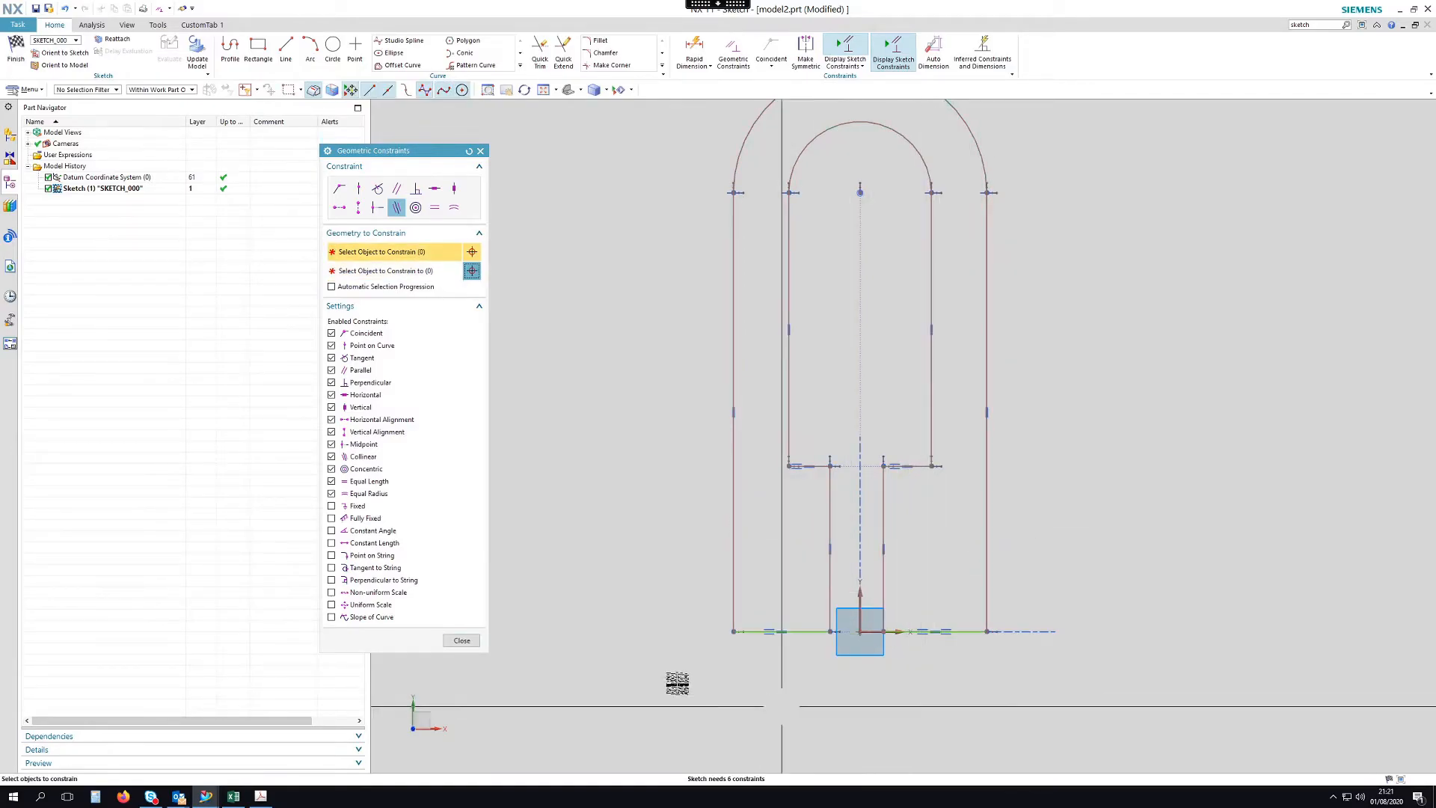
pyautogui.click(473, 642)
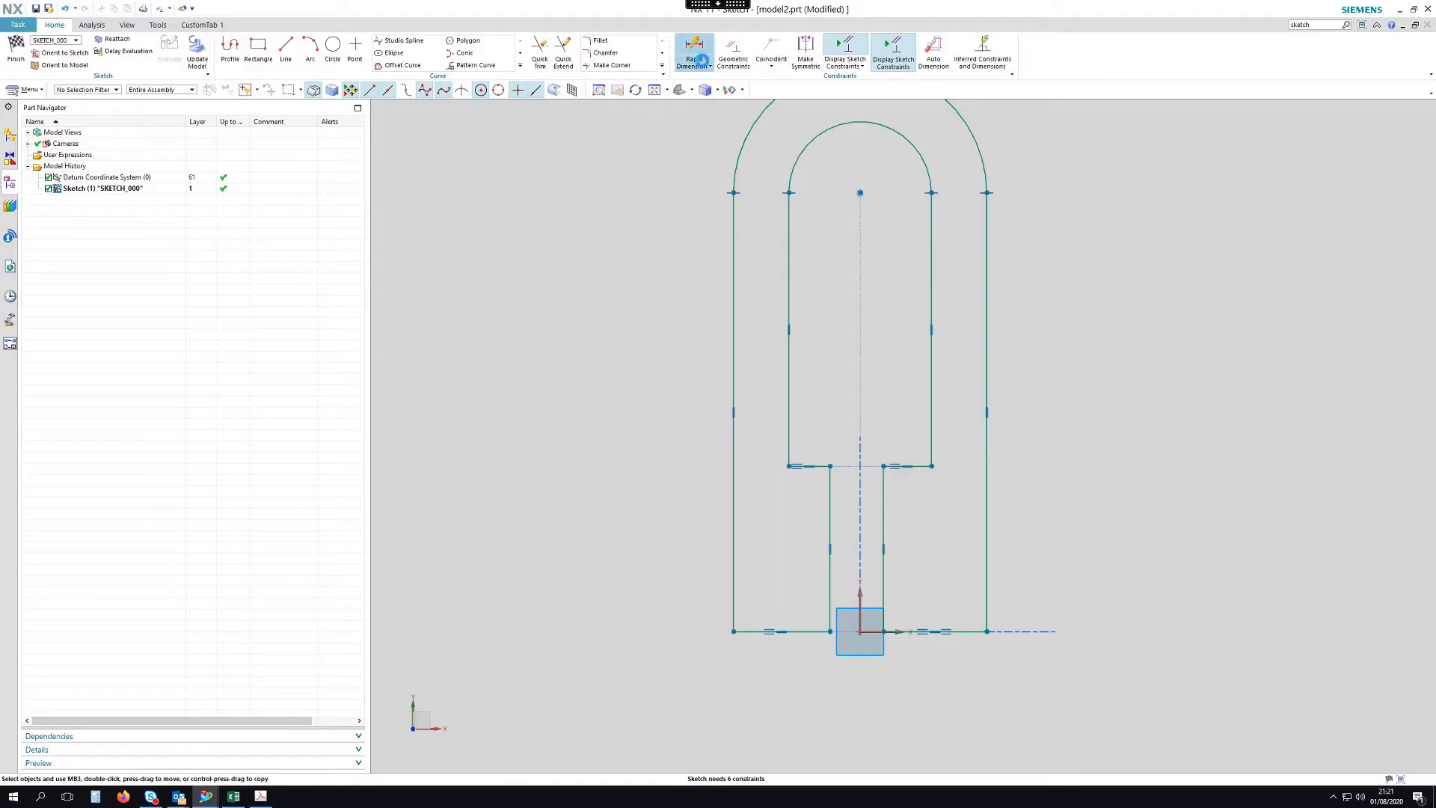
# Dimension the height from the X axis to the inner corner of the right foot as 8 mm.
pyautogui.click(694, 50)
pyautogui.scroll(2, 705, 545)
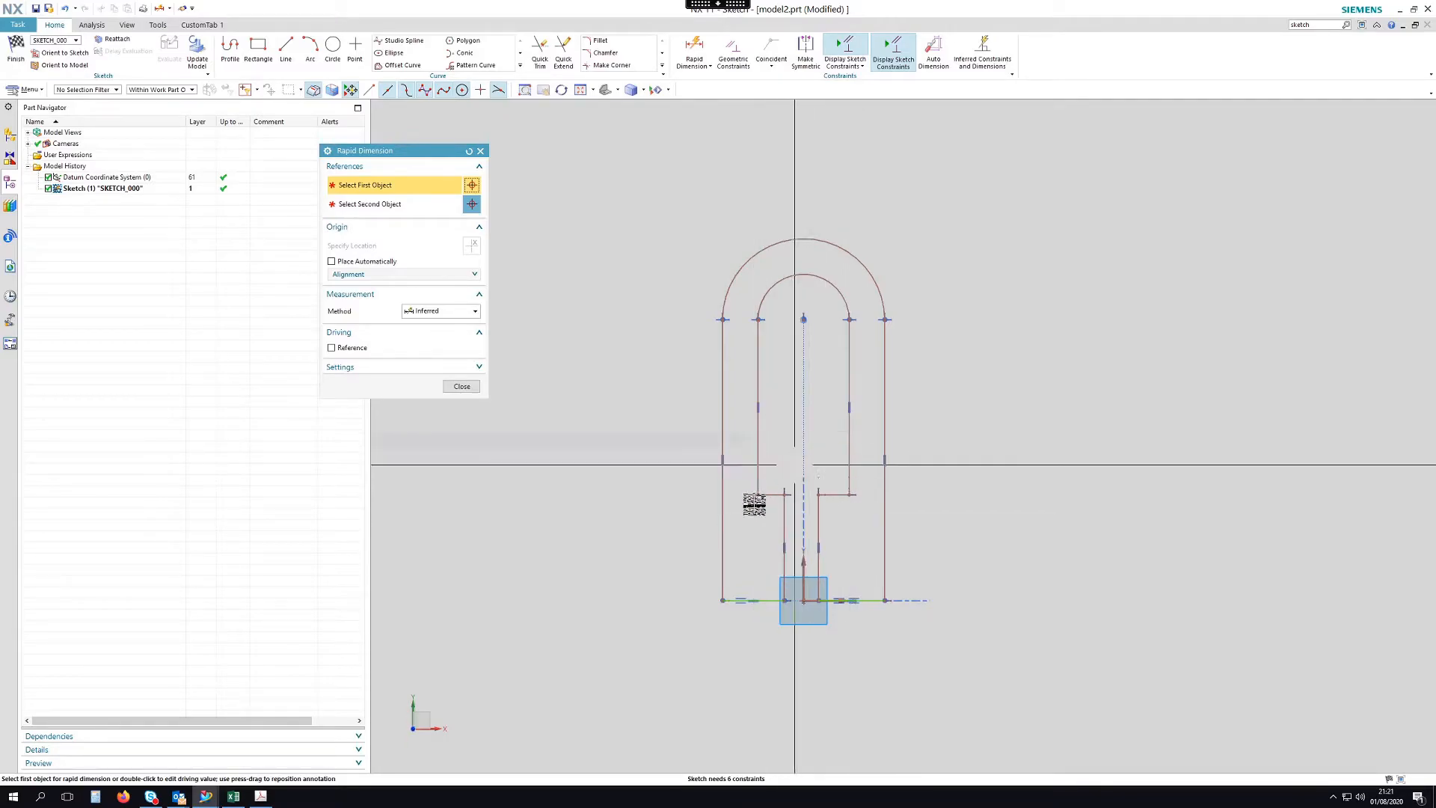
pyautogui.scroll(-2, 829, 511)
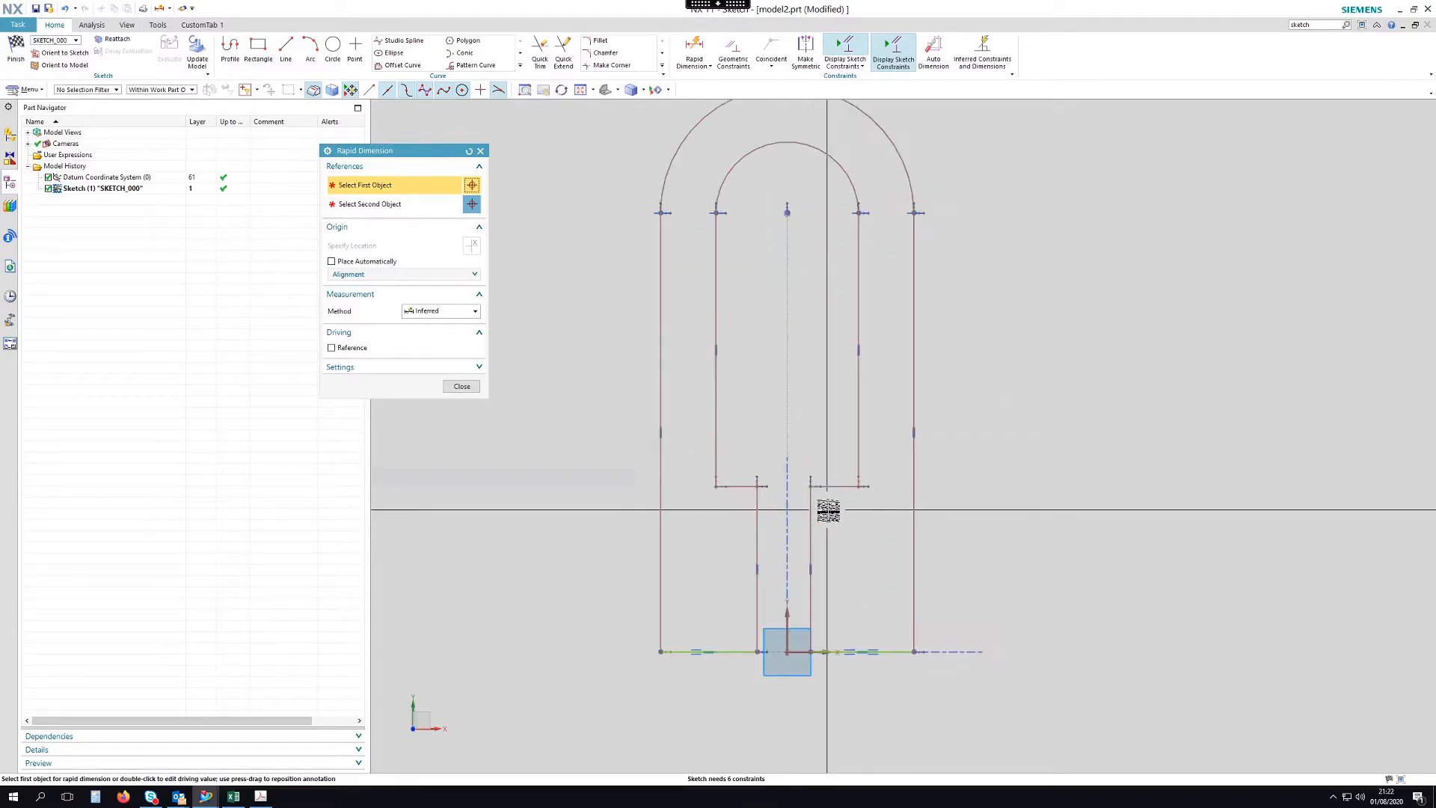
pyautogui.click(810, 546)
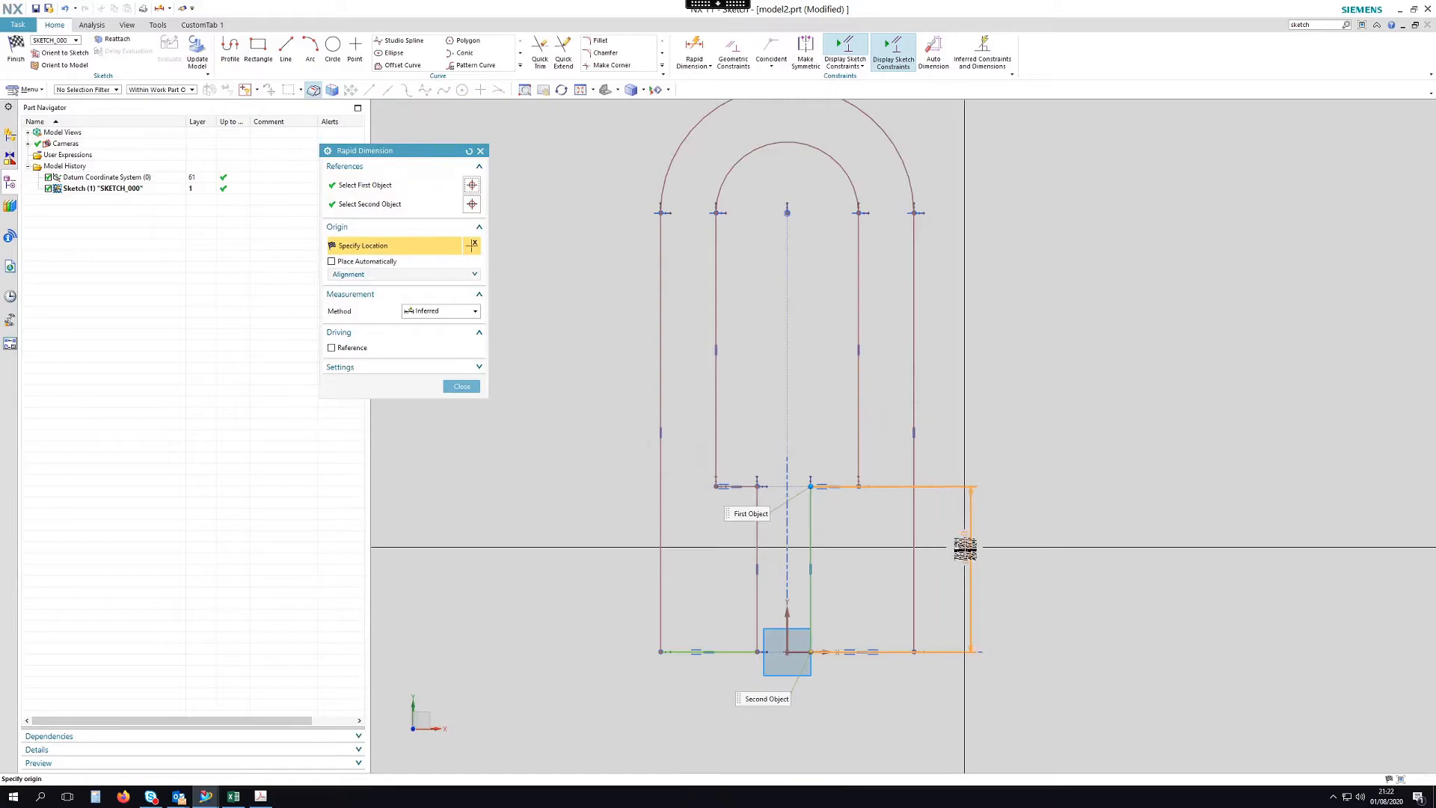
pyautogui.click(965, 548)
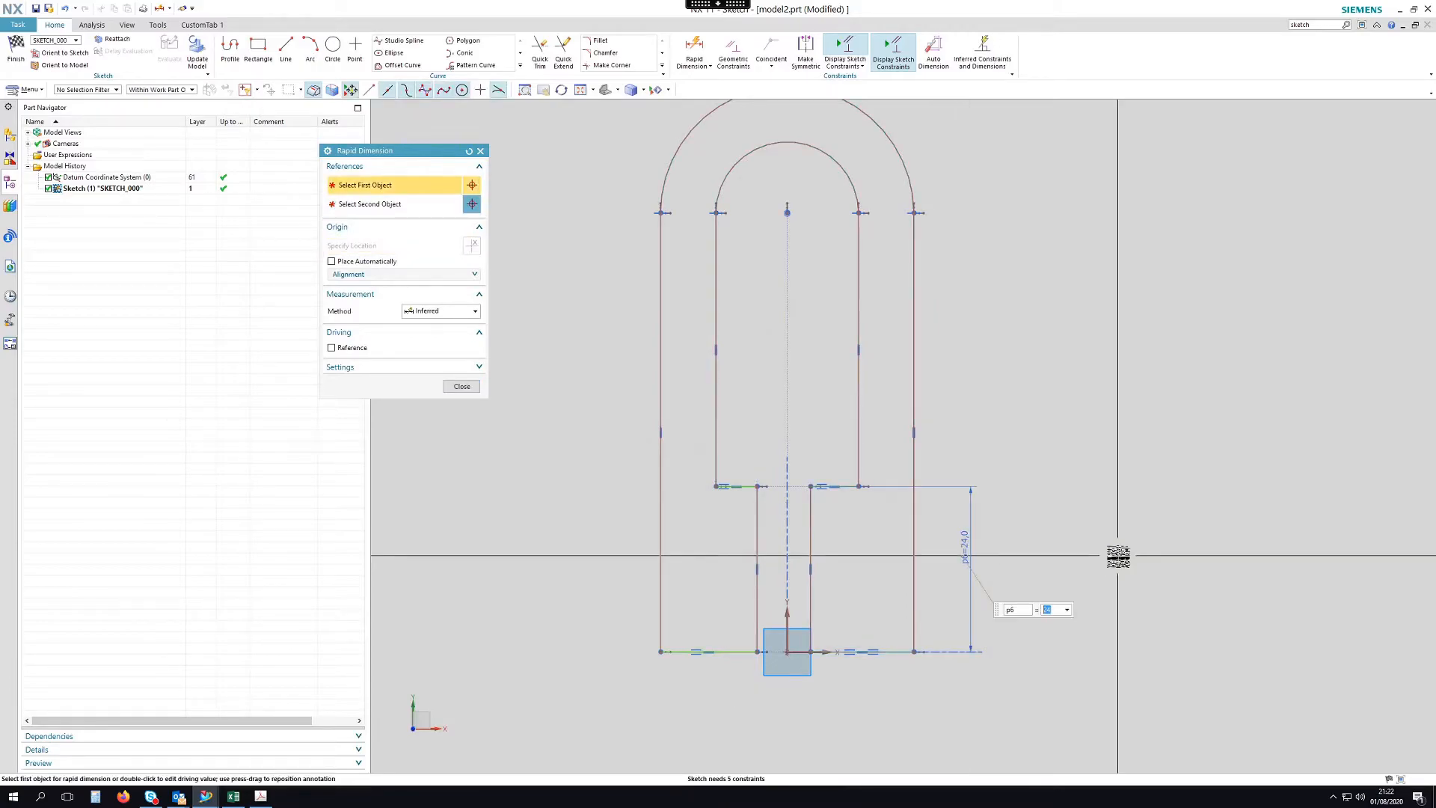
pyautogui.write('8')
pyautogui.press('Return')
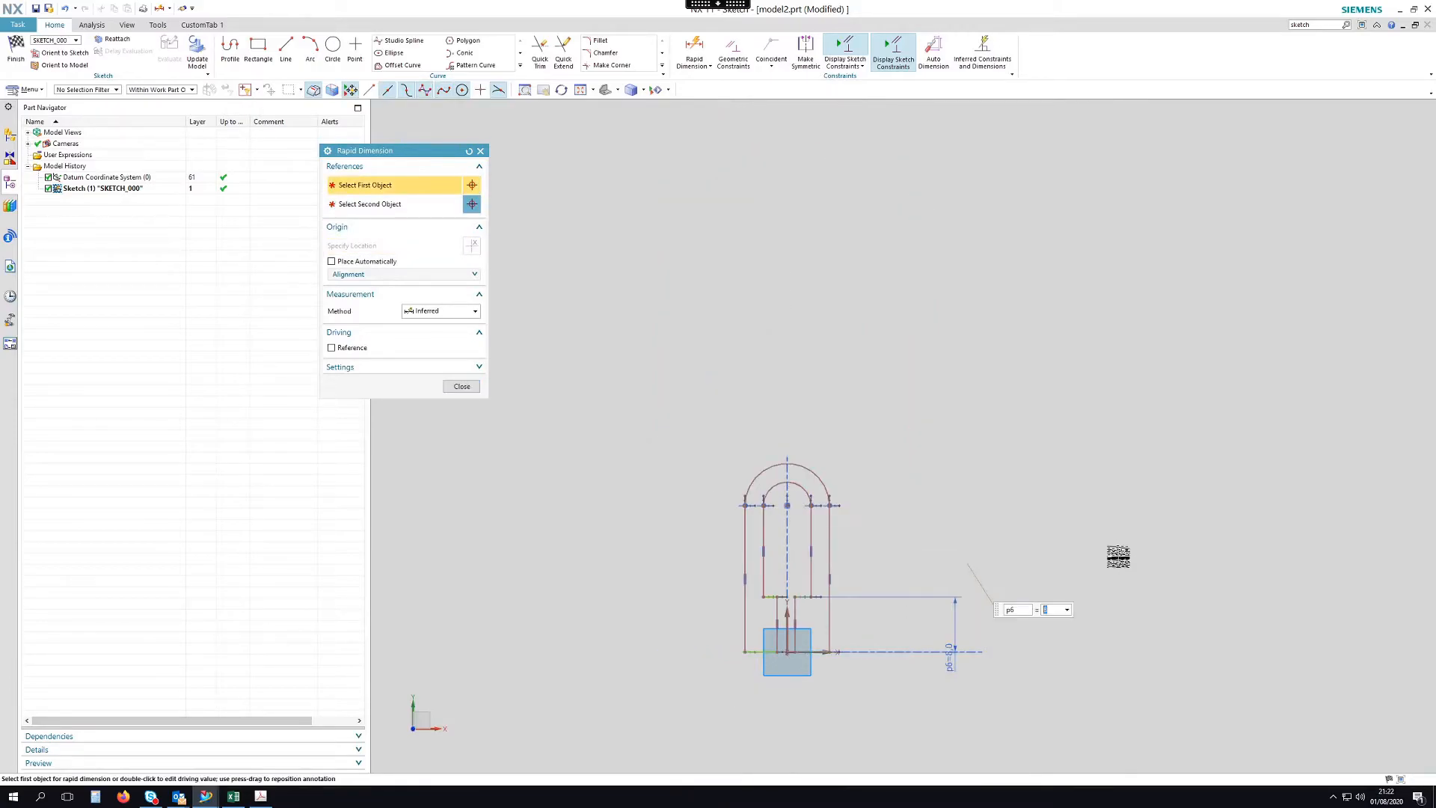
# Dimension the vertical distance from the left outer leg's lower end to the arc centre as 60 mm.
pyautogui.scroll(4, 761, 636)
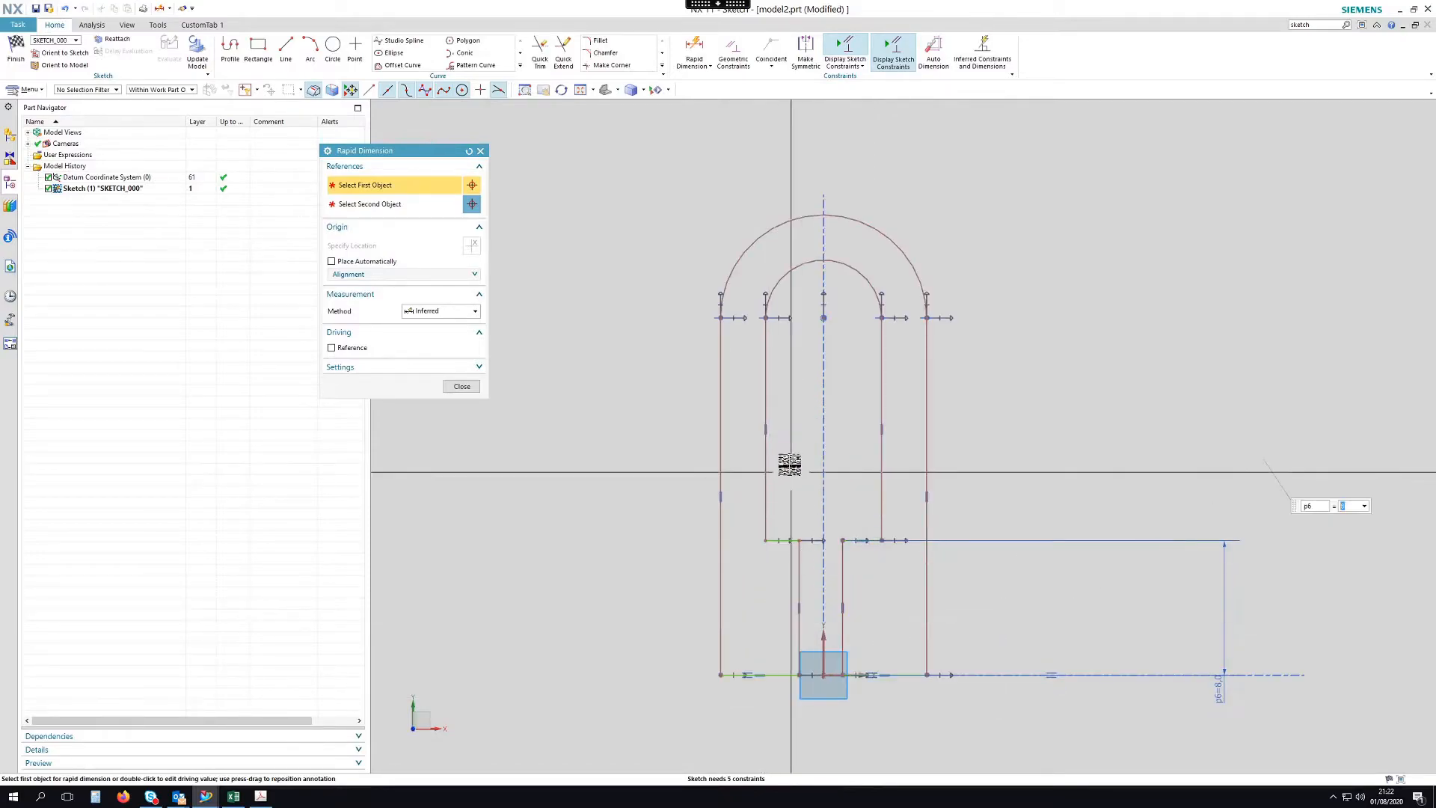
pyautogui.click(722, 676)
pyautogui.click(824, 318)
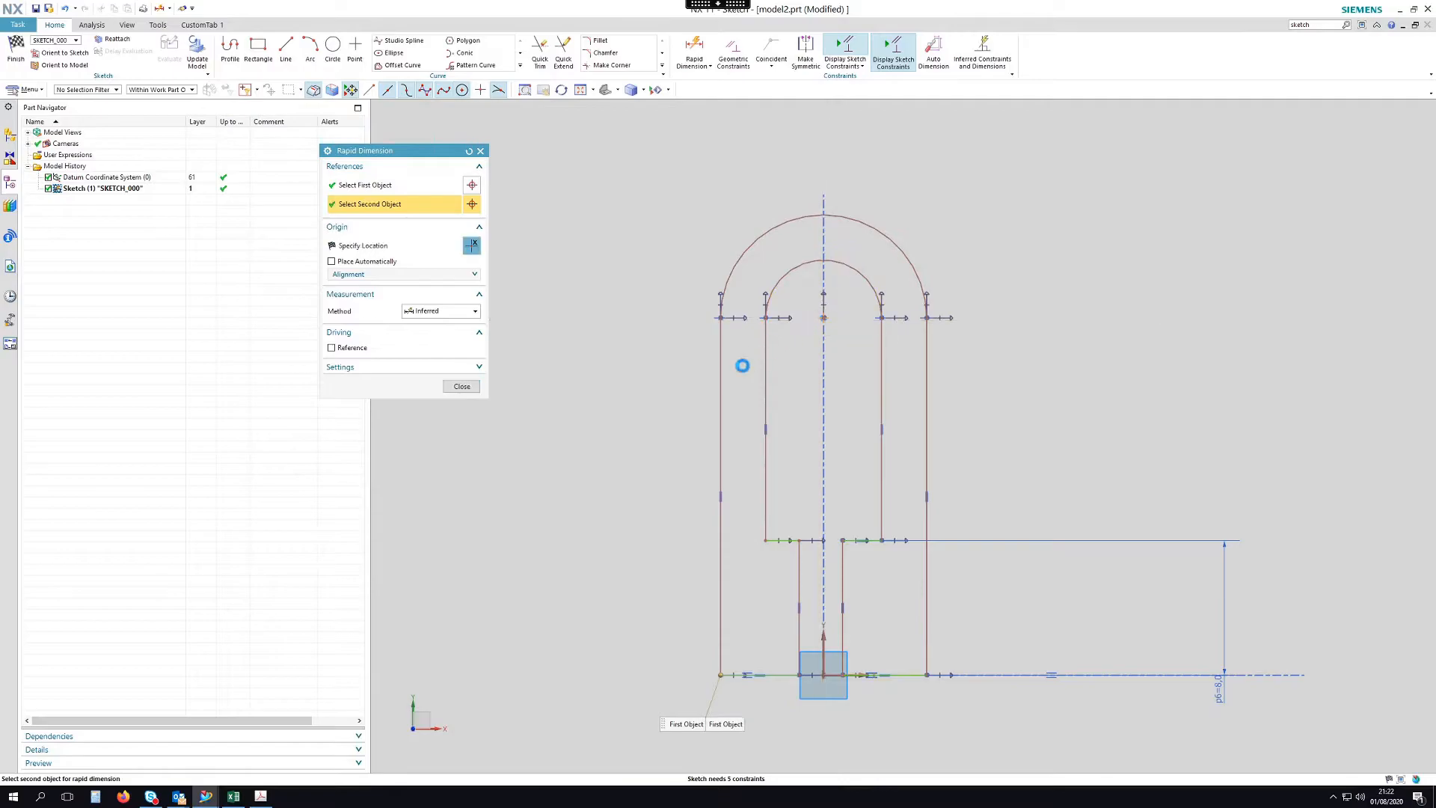
pyautogui.click(643, 421)
pyautogui.write('60')
pyautogui.press('Return')
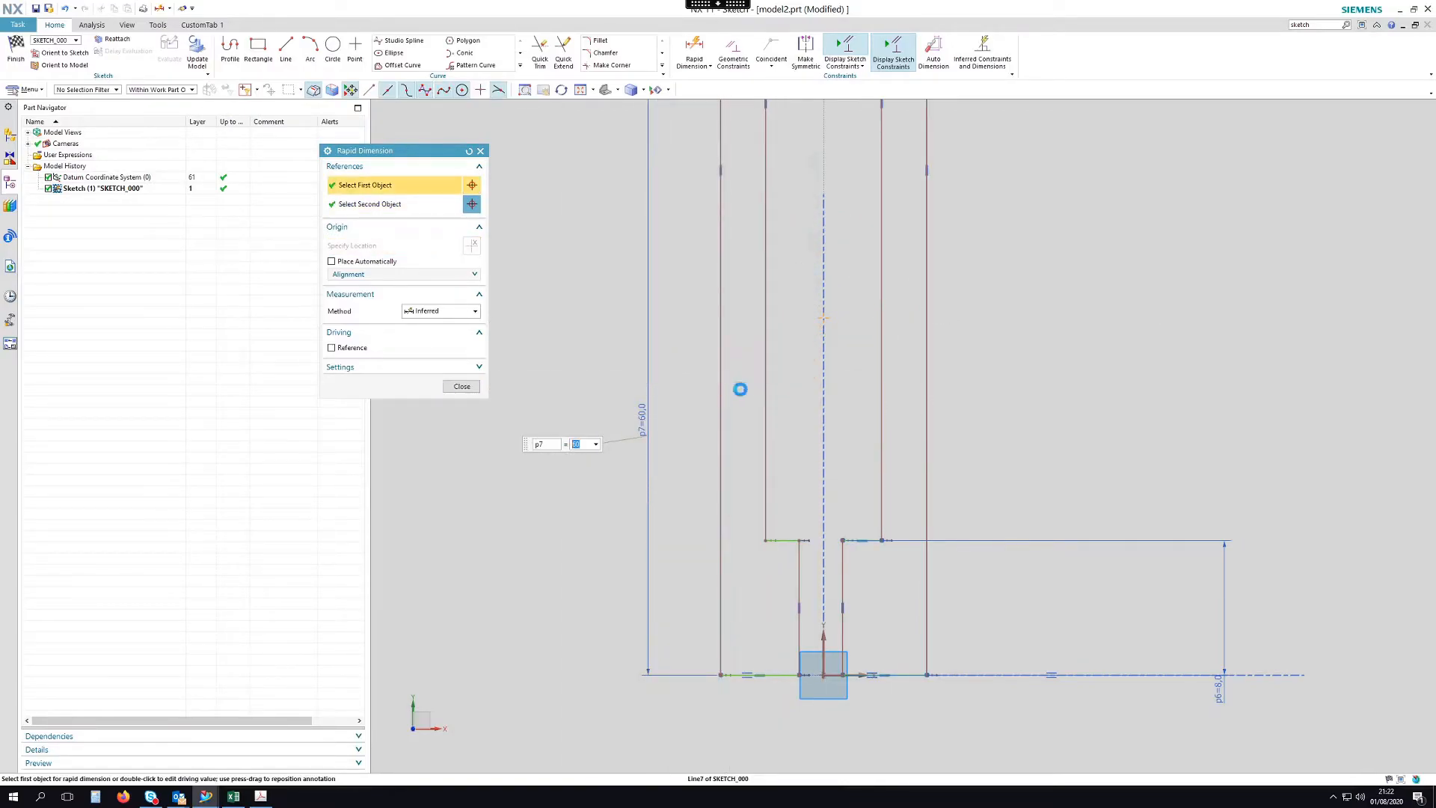
# Dimension the spacing between the left outer and inner legs as 10 mm and leave Rapid Dimension.
pyautogui.click(722, 389)
pyautogui.click(763, 388)
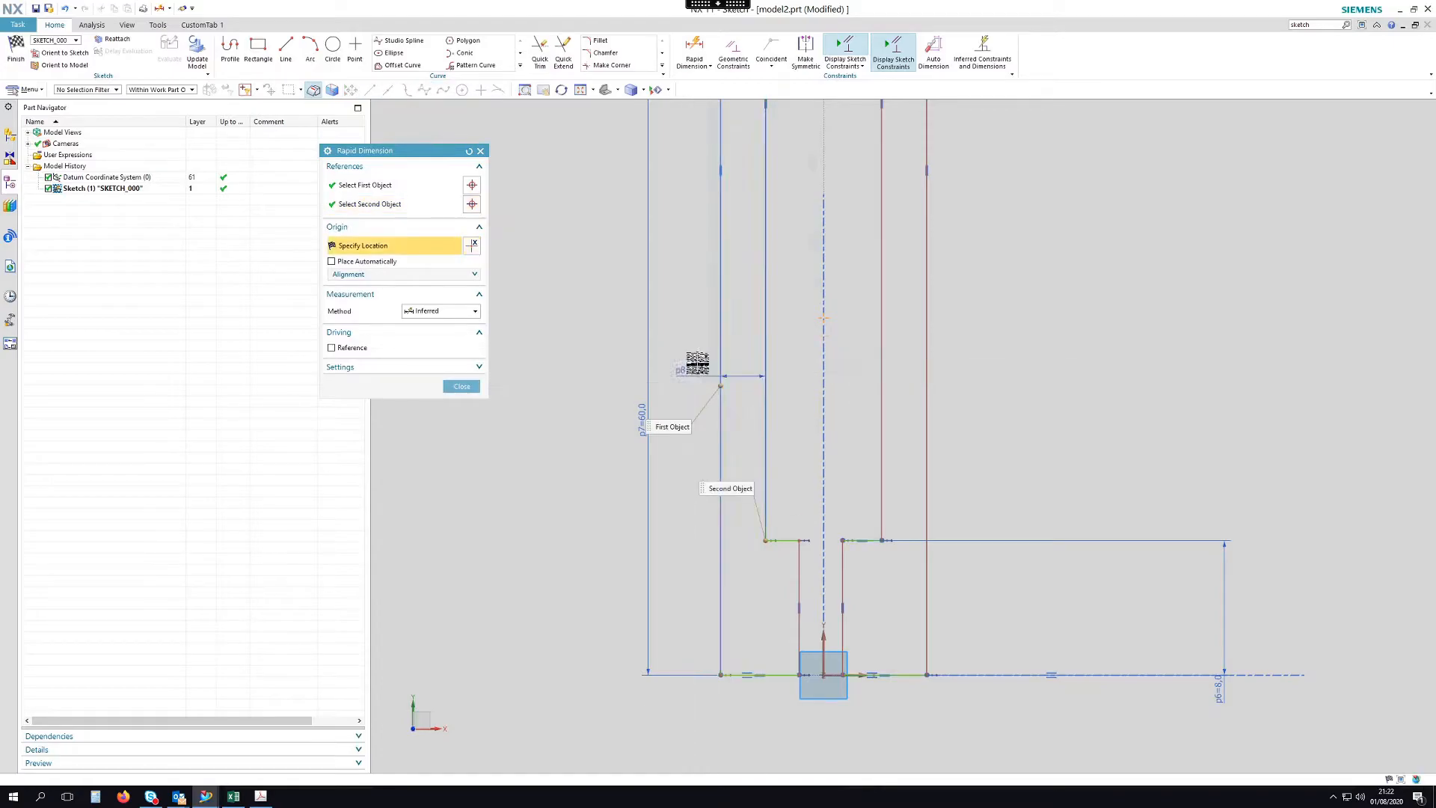
pyautogui.click(696, 366)
pyautogui.write('10')
pyautogui.press('Return')
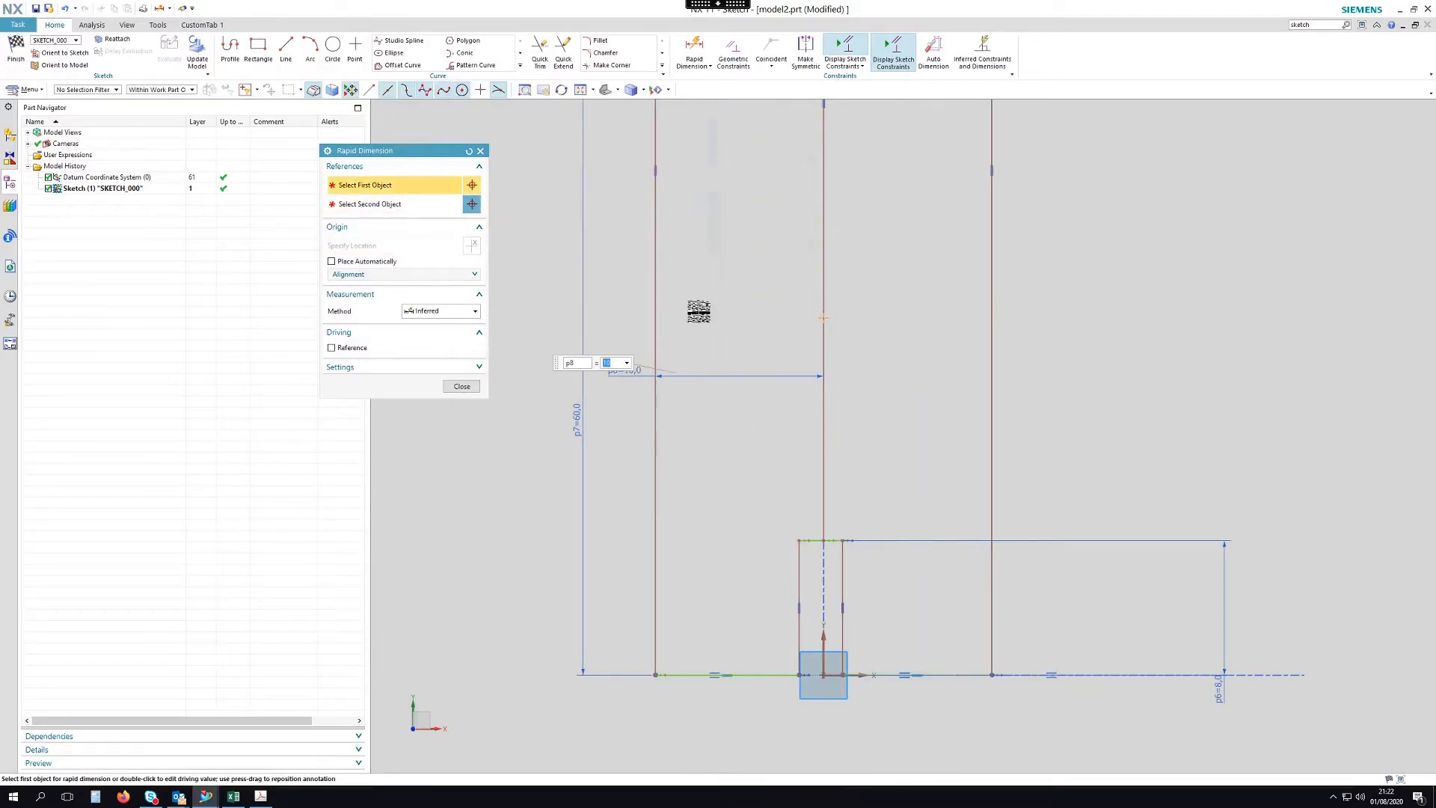
pyautogui.scroll(-3, 785, 631)
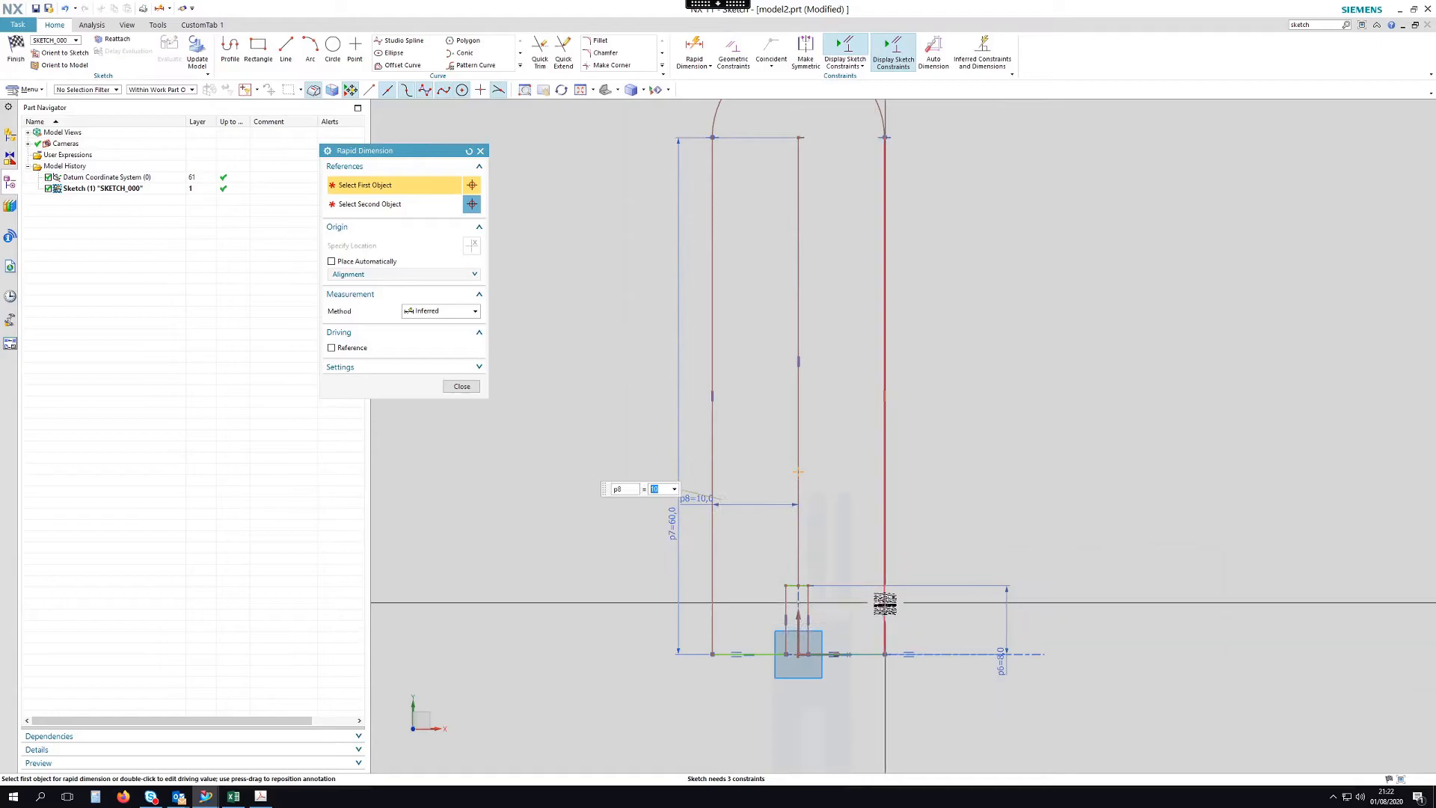
pyautogui.scroll(3, 808, 606)
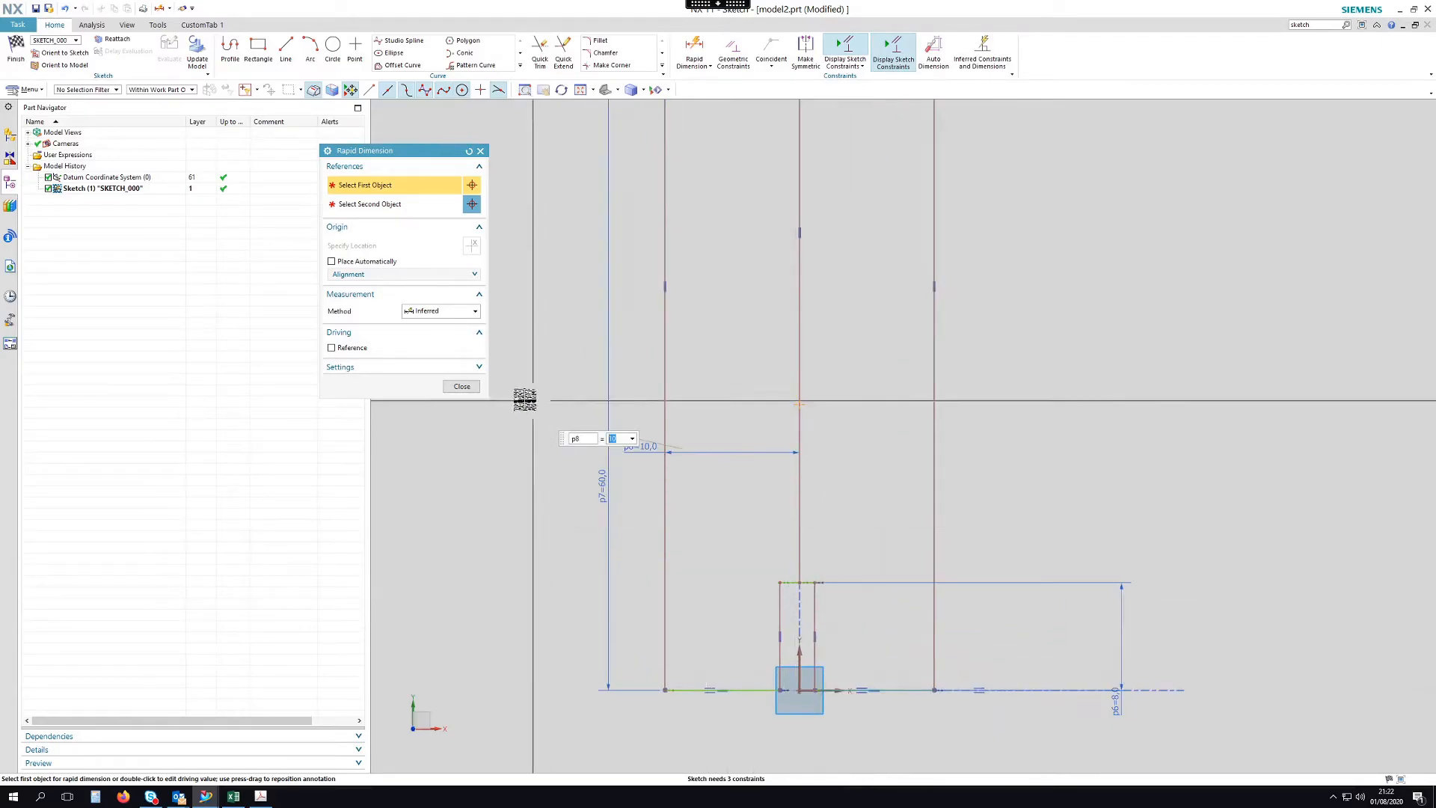
pyautogui.press('Escape')
# Pull the left outer leg outward to widen the profile and reopen the inner arch.
pyautogui.scroll(-3, 692, 501)
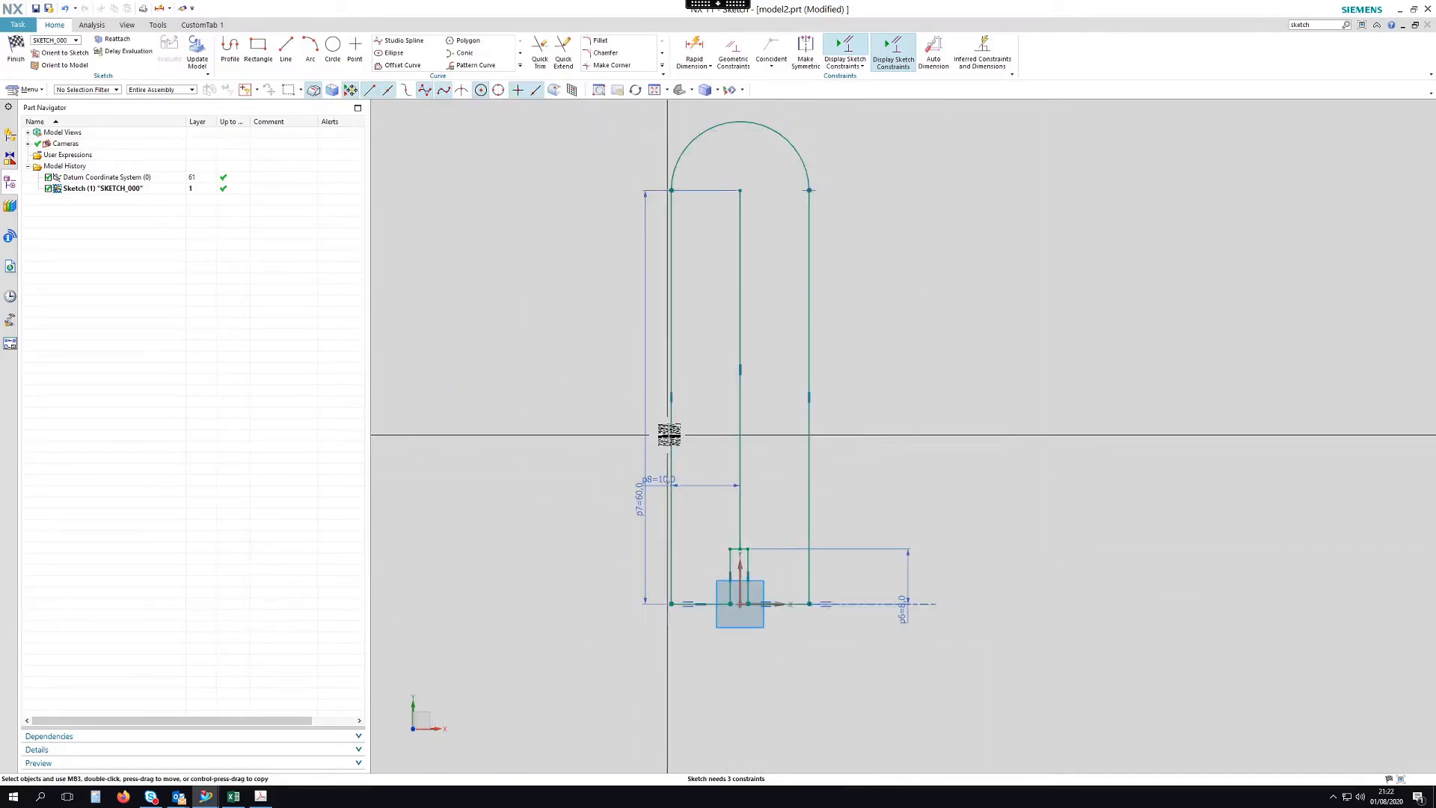
pyautogui.moveTo(668, 433); pyautogui.dragTo(620, 429)
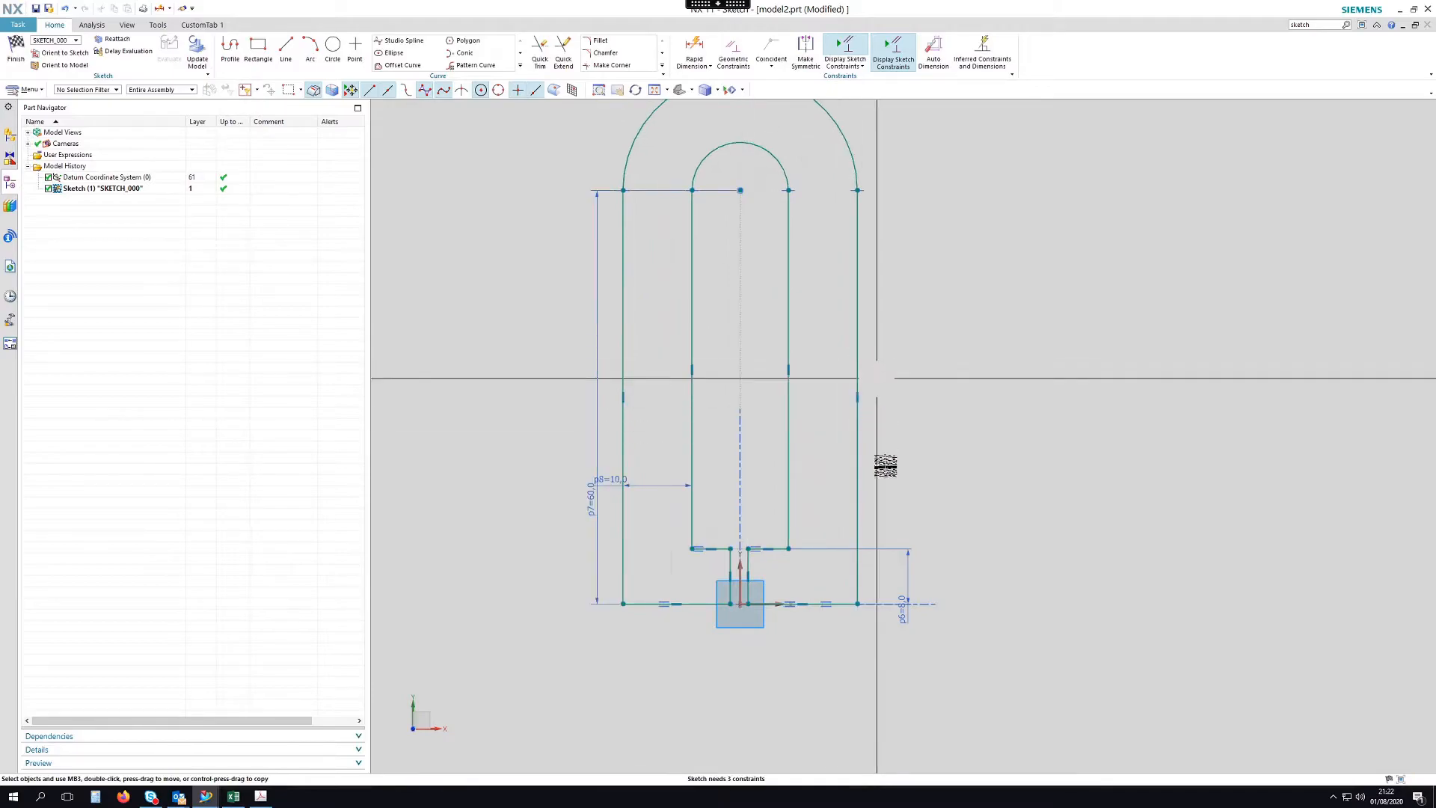
pyautogui.scroll(-1, 912, 510)
pyautogui.scroll(1, 756, 410)
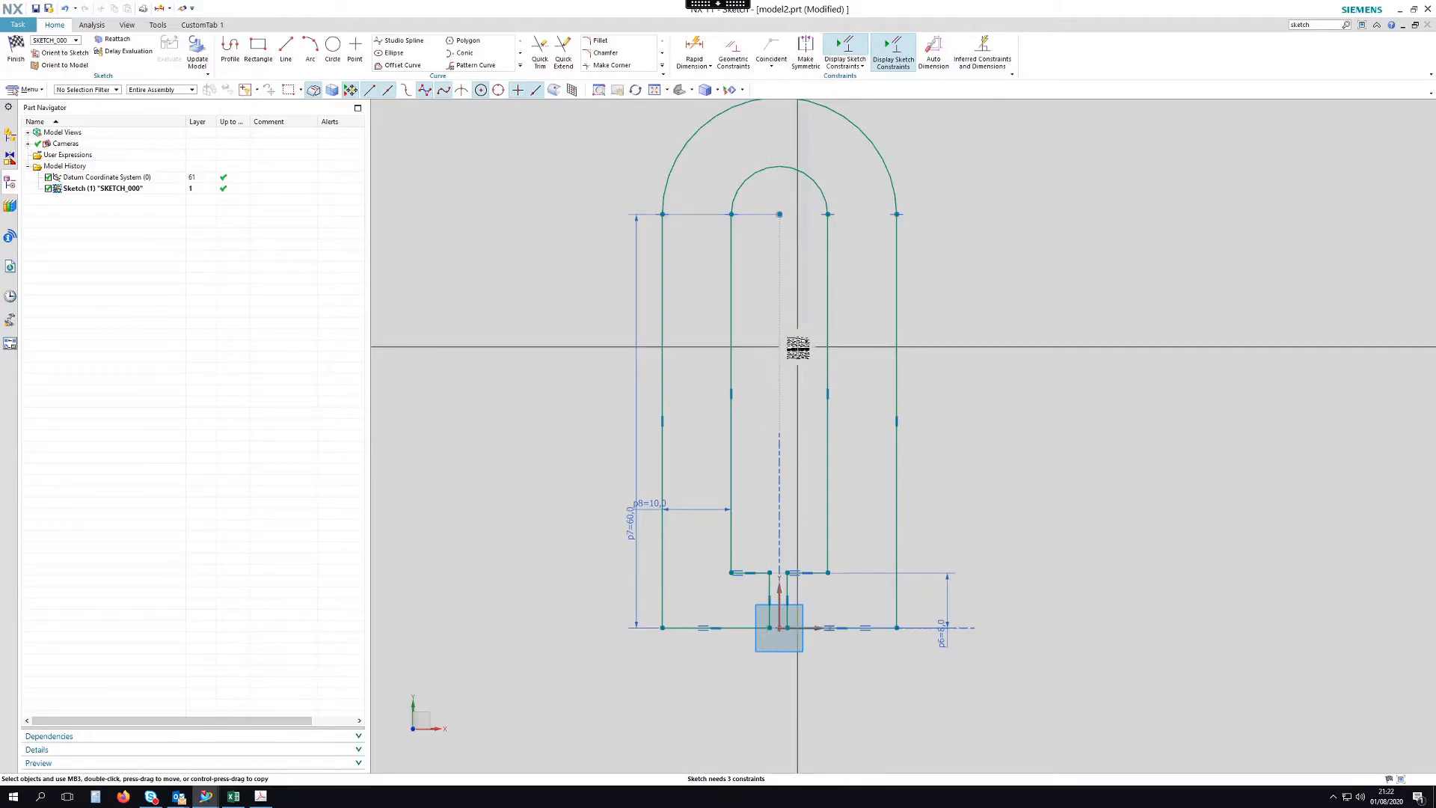
# Dimension the width between the two inner legs as 39 mm.
pyautogui.click(694, 49)
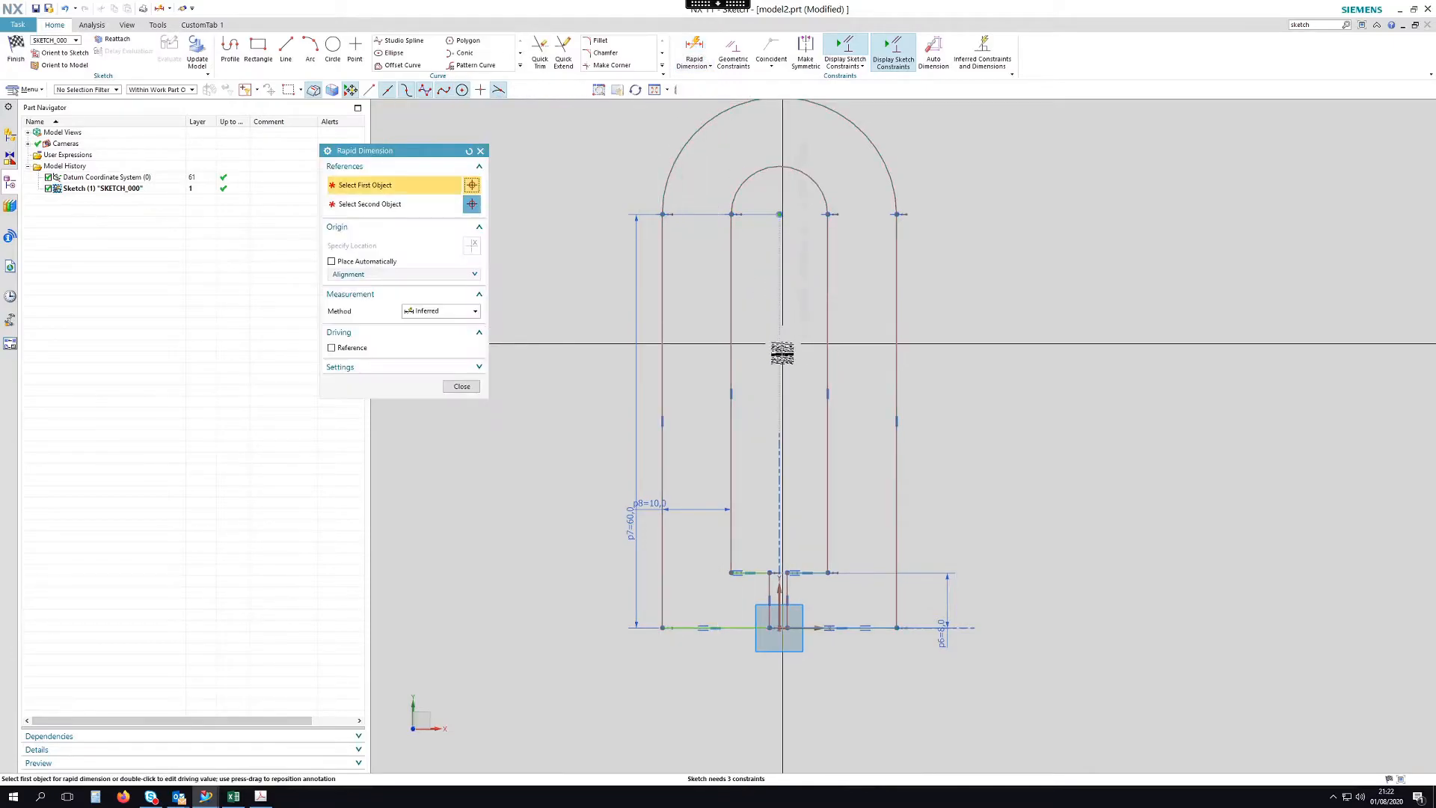
pyautogui.click(732, 349)
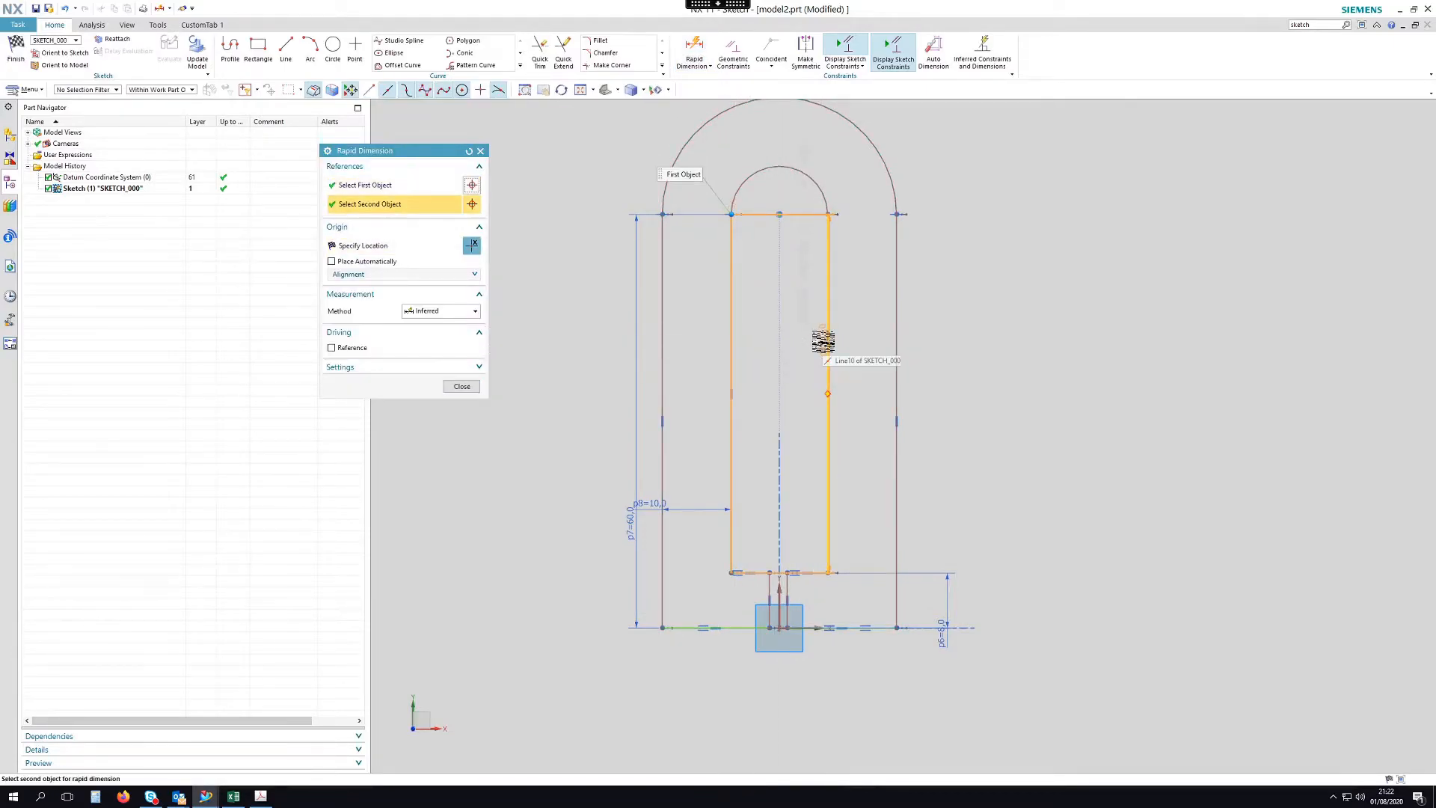
pyautogui.click(796, 313)
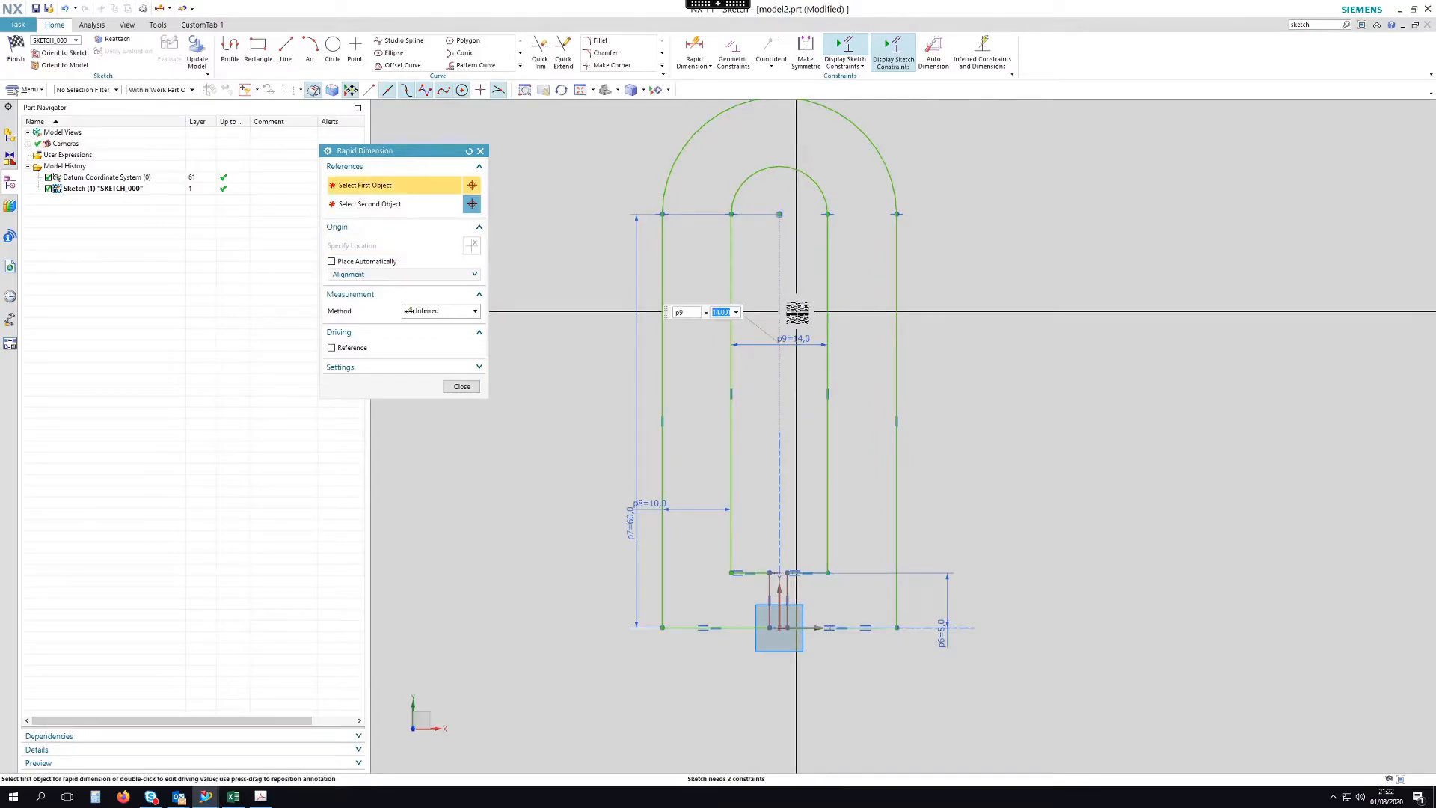
pyautogui.press('Return')
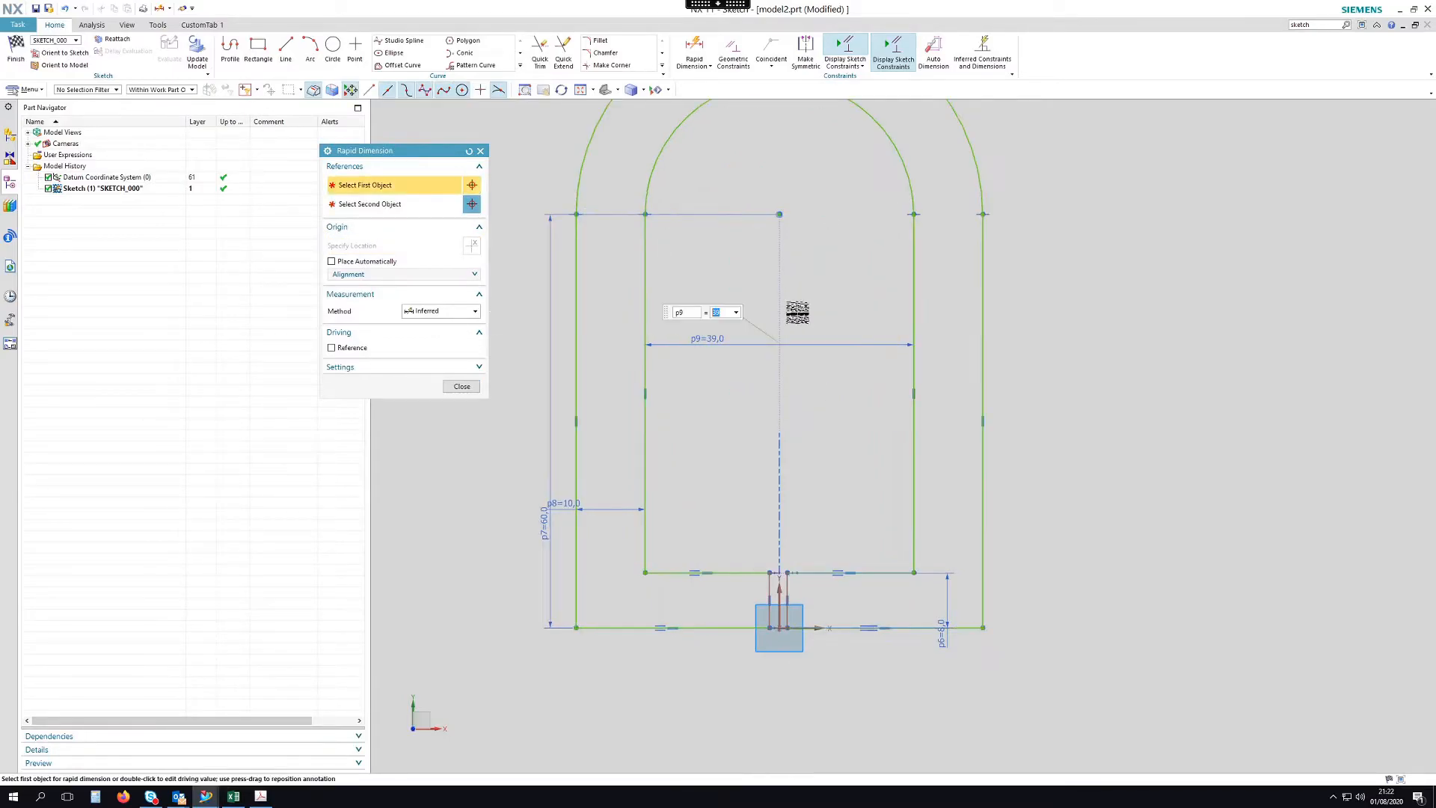
# Dimension the length of the left foot's upper line as 4 mm and leave Rapid Dimension.
pyautogui.scroll(2, 737, 593)
pyautogui.scroll(-4, 788, 596)
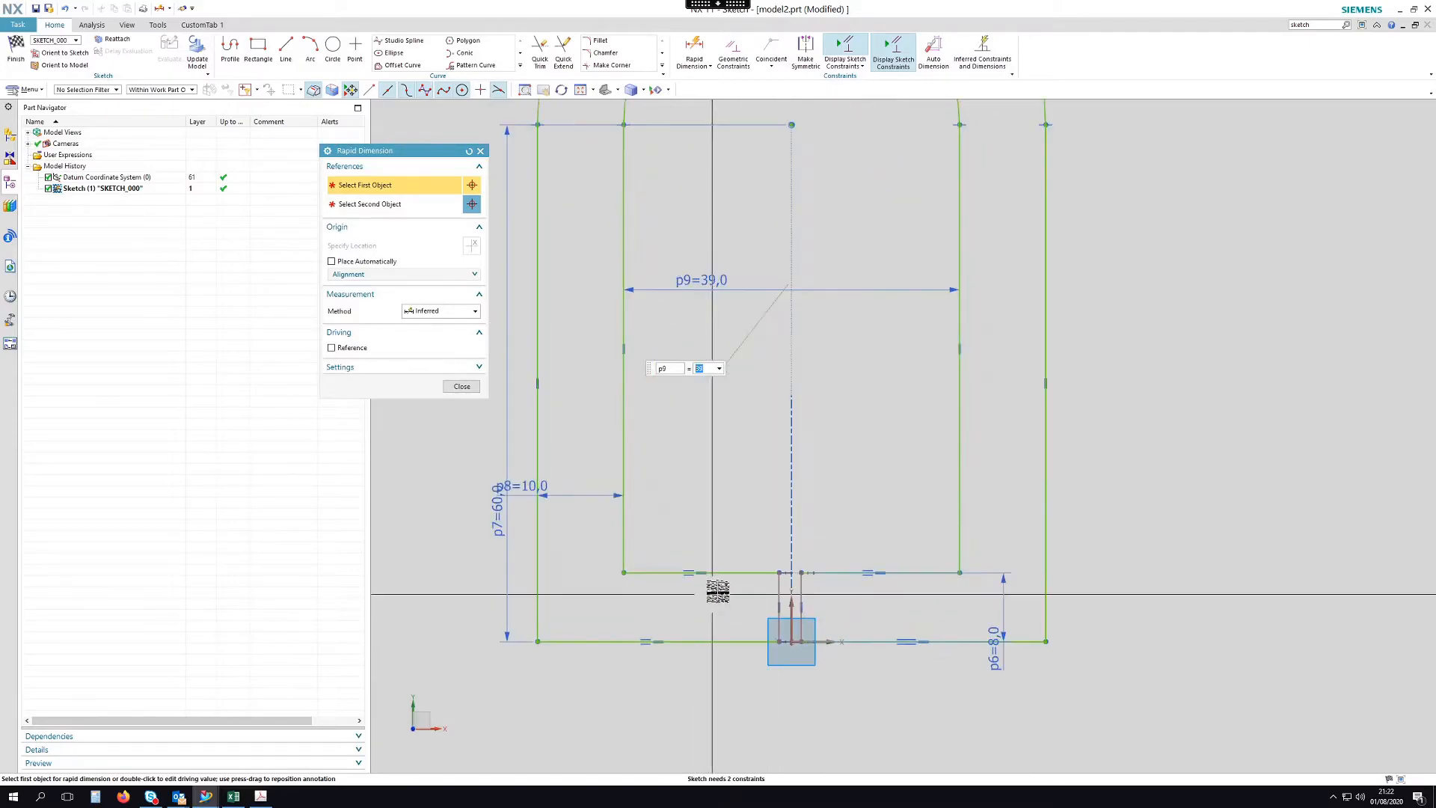
pyautogui.click(721, 513)
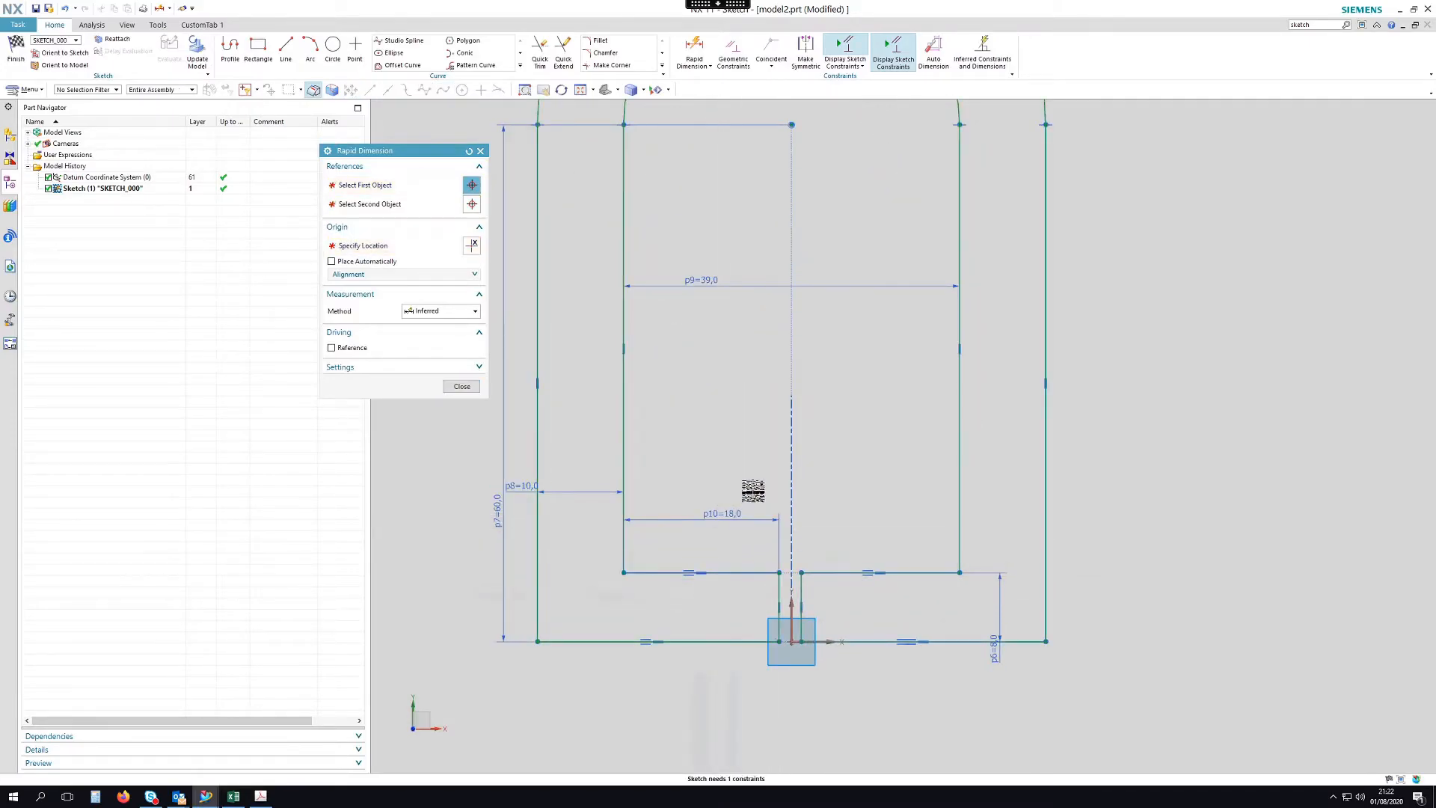
pyautogui.write('4')
pyautogui.press('Return')
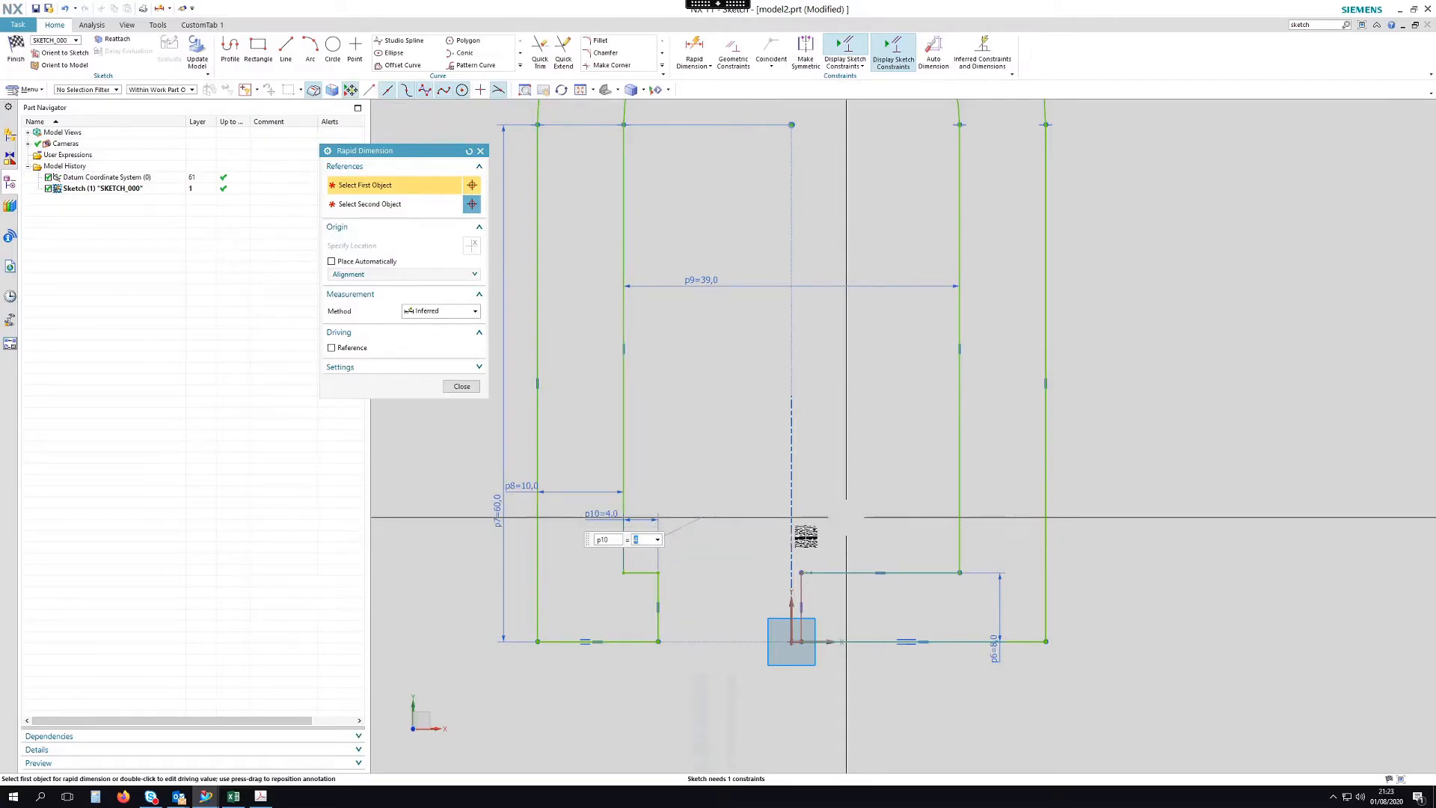
pyautogui.click(792, 621)
pyautogui.click(461, 387)
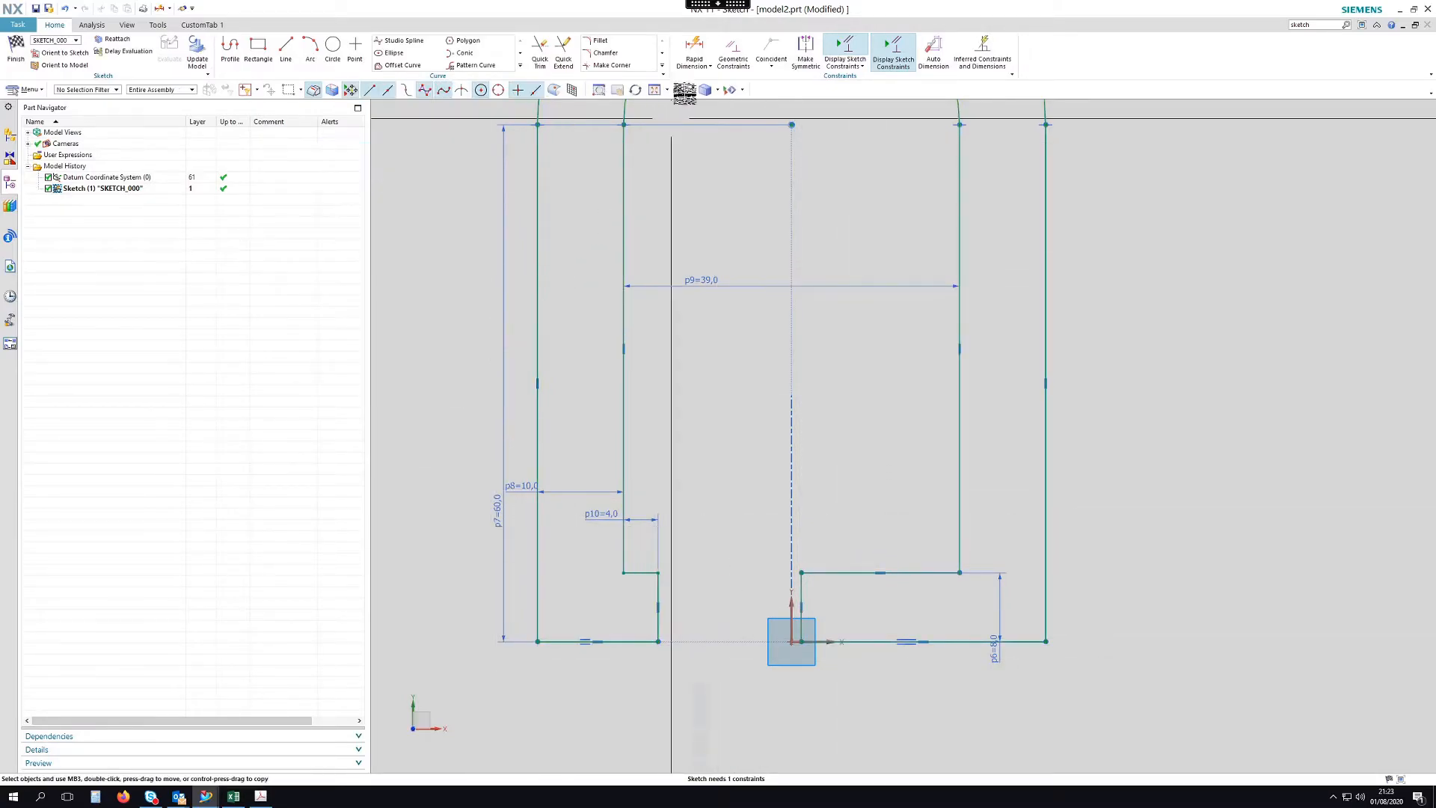
# Apply an Equal Length constraint between the left and right upper foot lines.
pyautogui.click(733, 49)
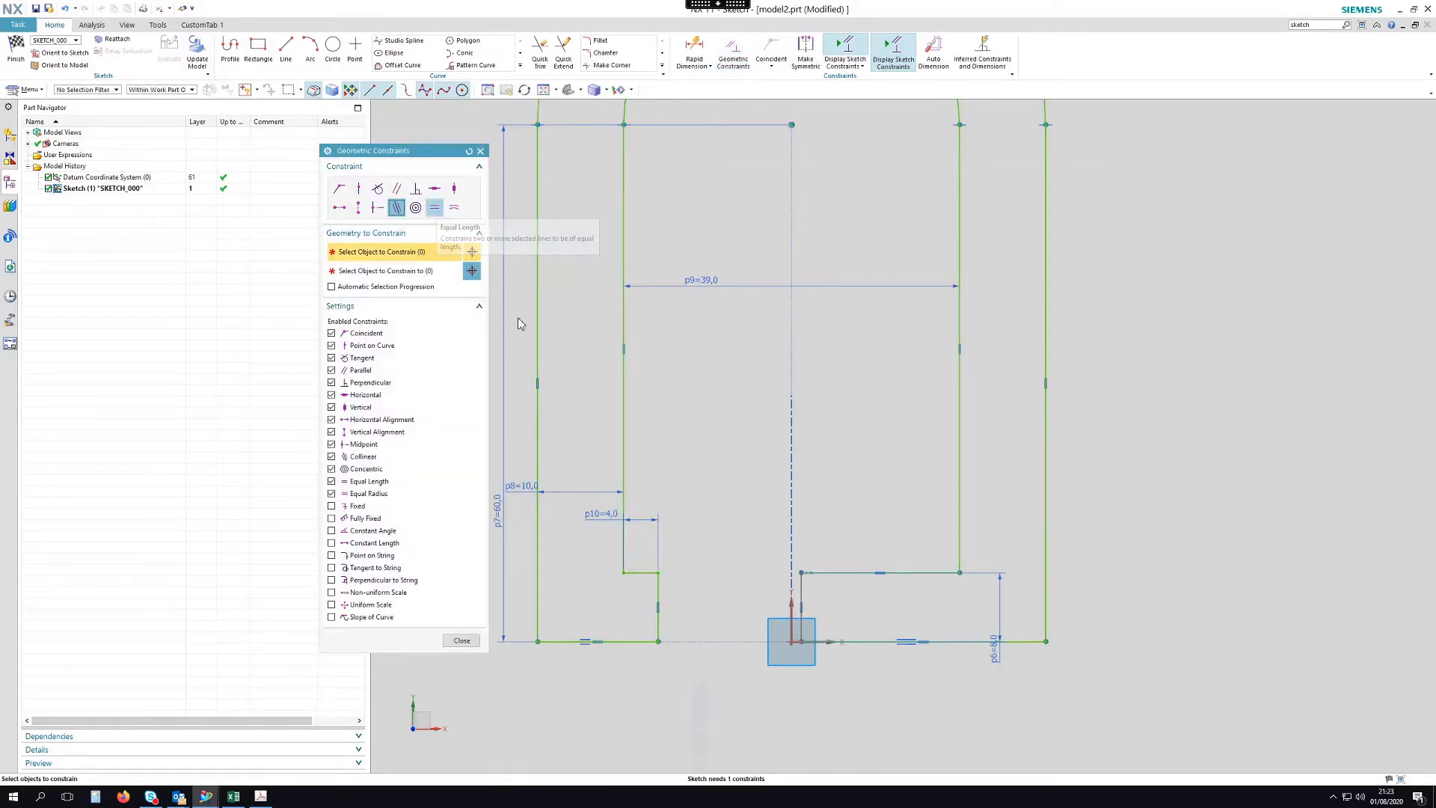
pyautogui.click(640, 571)
pyautogui.middleClick(927, 547)
pyautogui.click(933, 572)
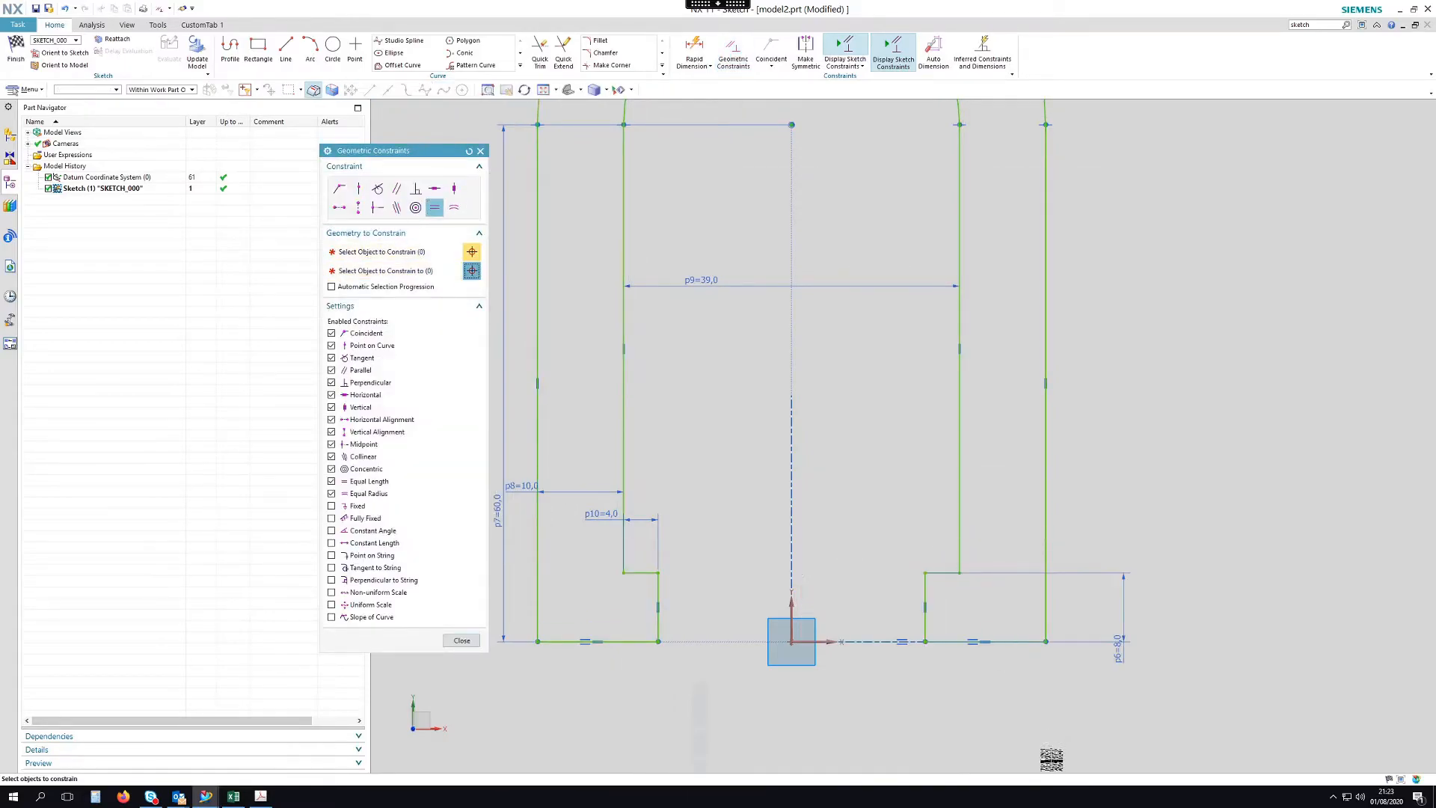
pyautogui.scroll(-2, 1060, 707)
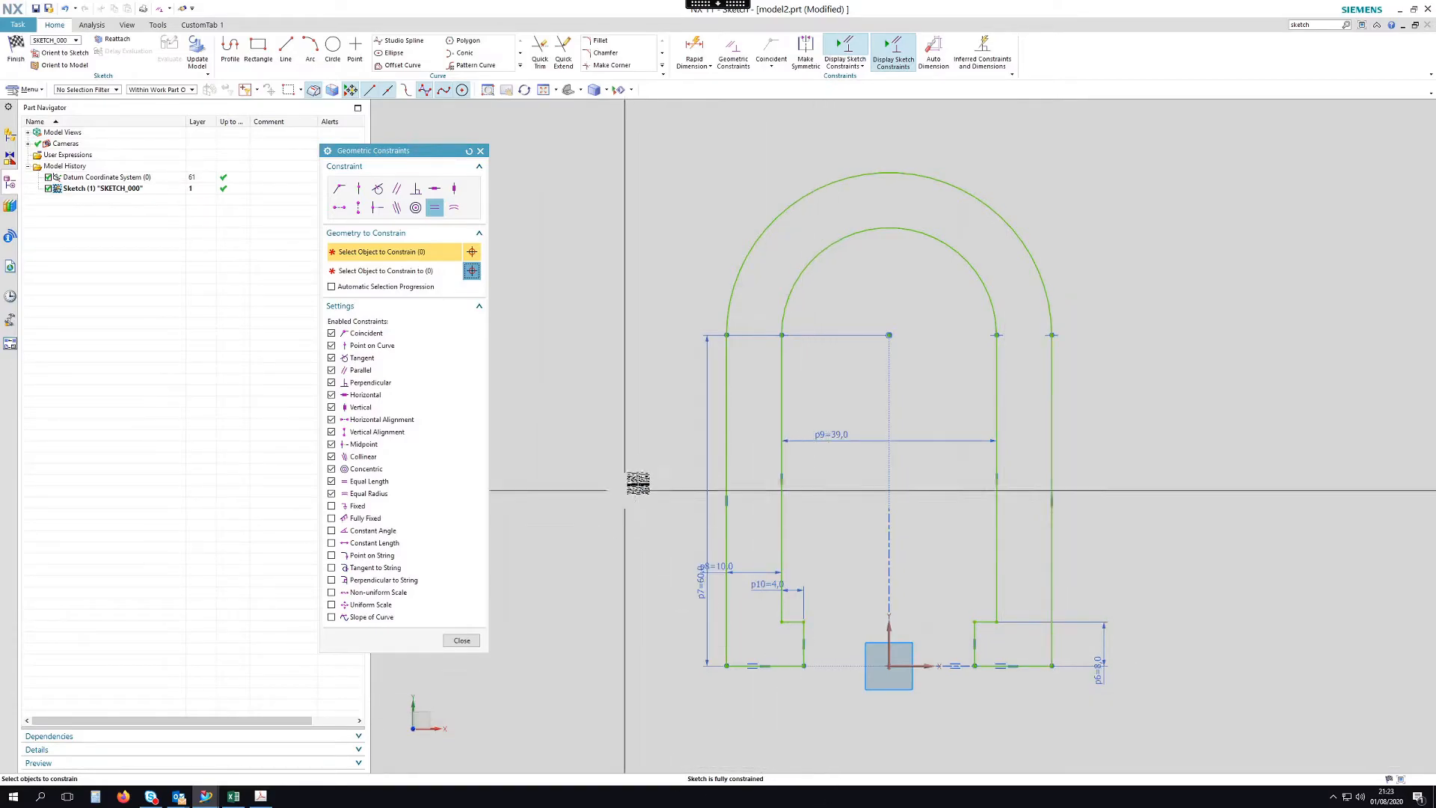
pyautogui.scroll(-1, 638, 481)
pyautogui.scroll(1, 1015, 455)
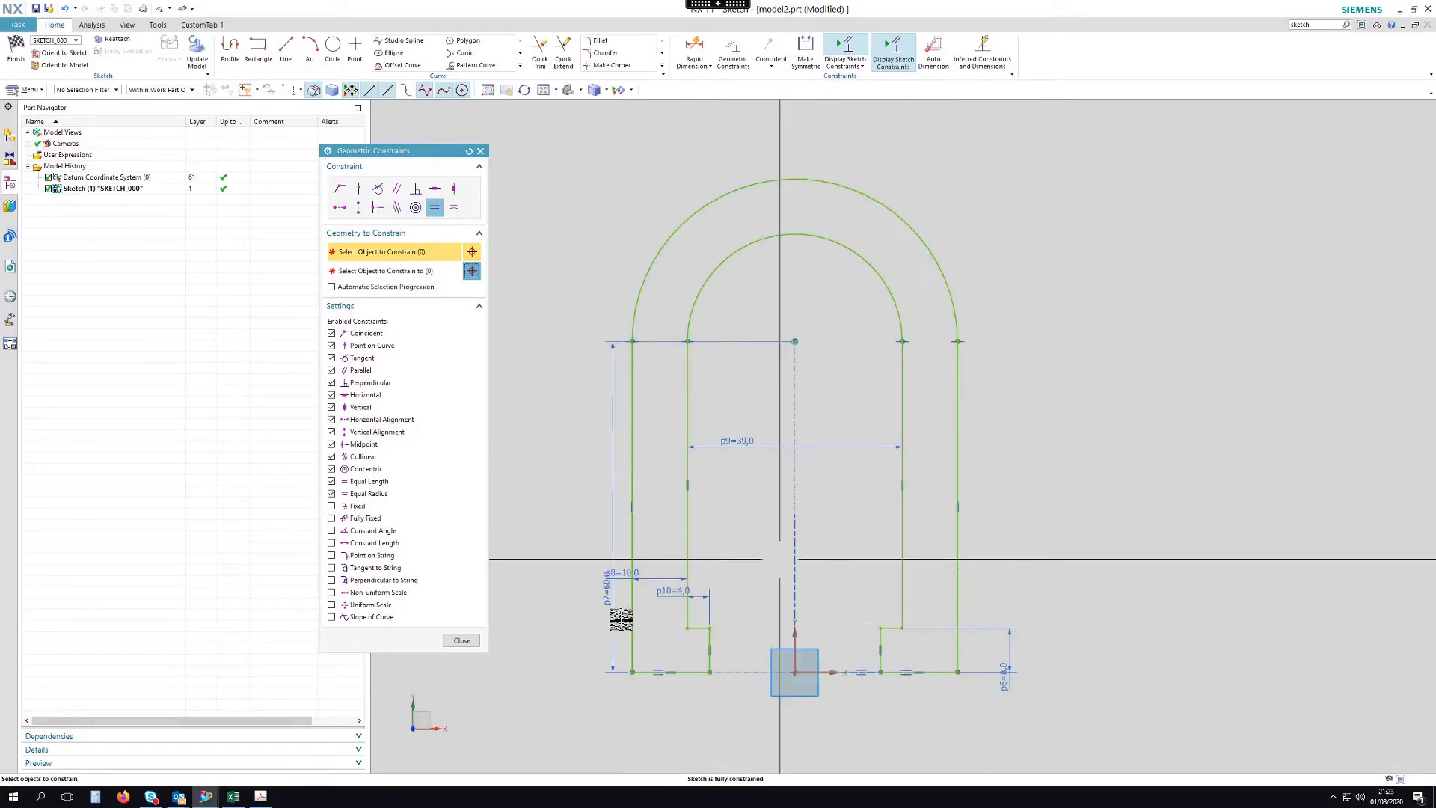
pyautogui.click(461, 640)
# Move the 60 mm height dimension farther from the outline and set the left leg's thickness to 8 mm.
pyautogui.moveTo(606, 600); pyautogui.dragTo(570, 486)
pyautogui.doubleClick(617, 578)
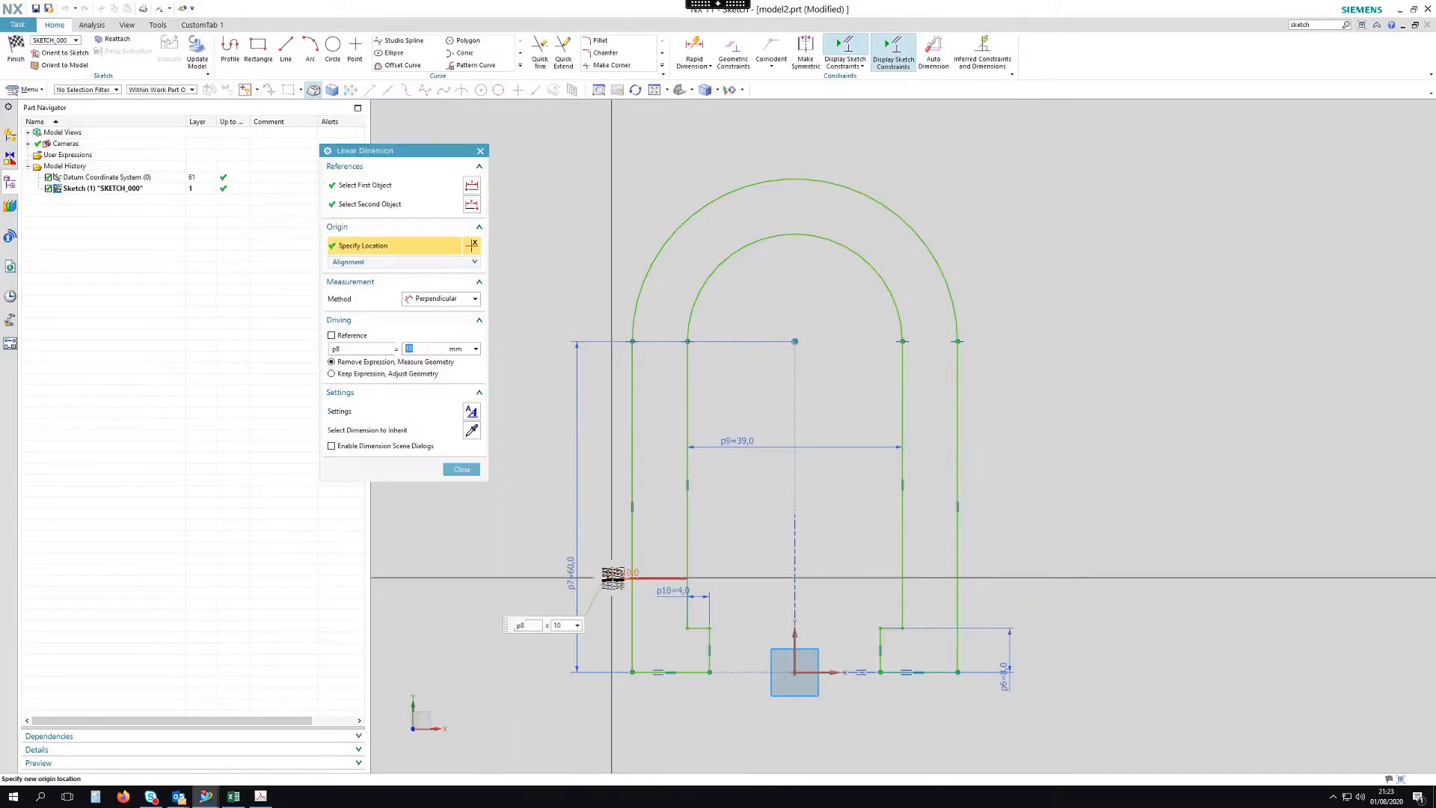
pyautogui.write('8')
pyautogui.press('Return')
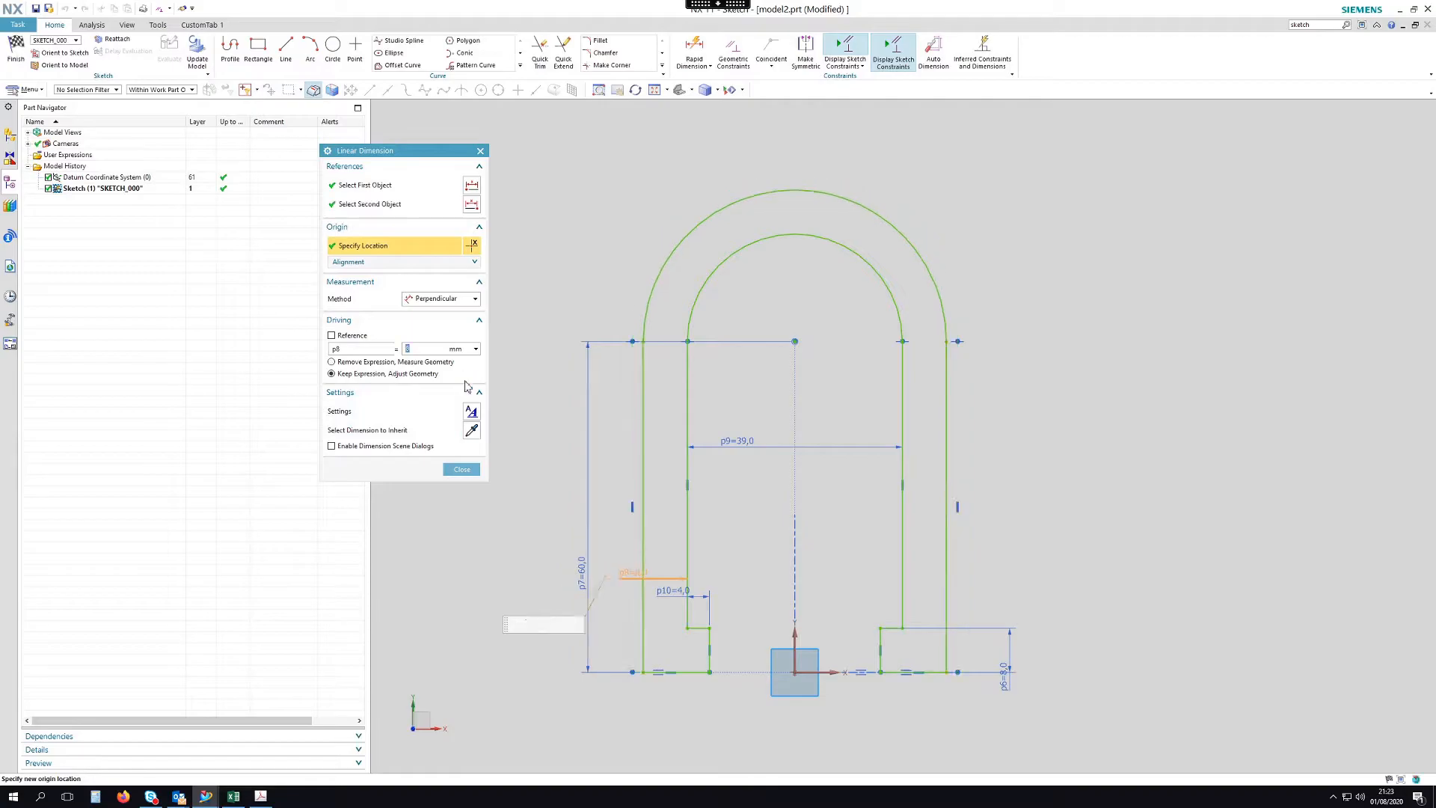
pyautogui.middleClick(1077, 325)
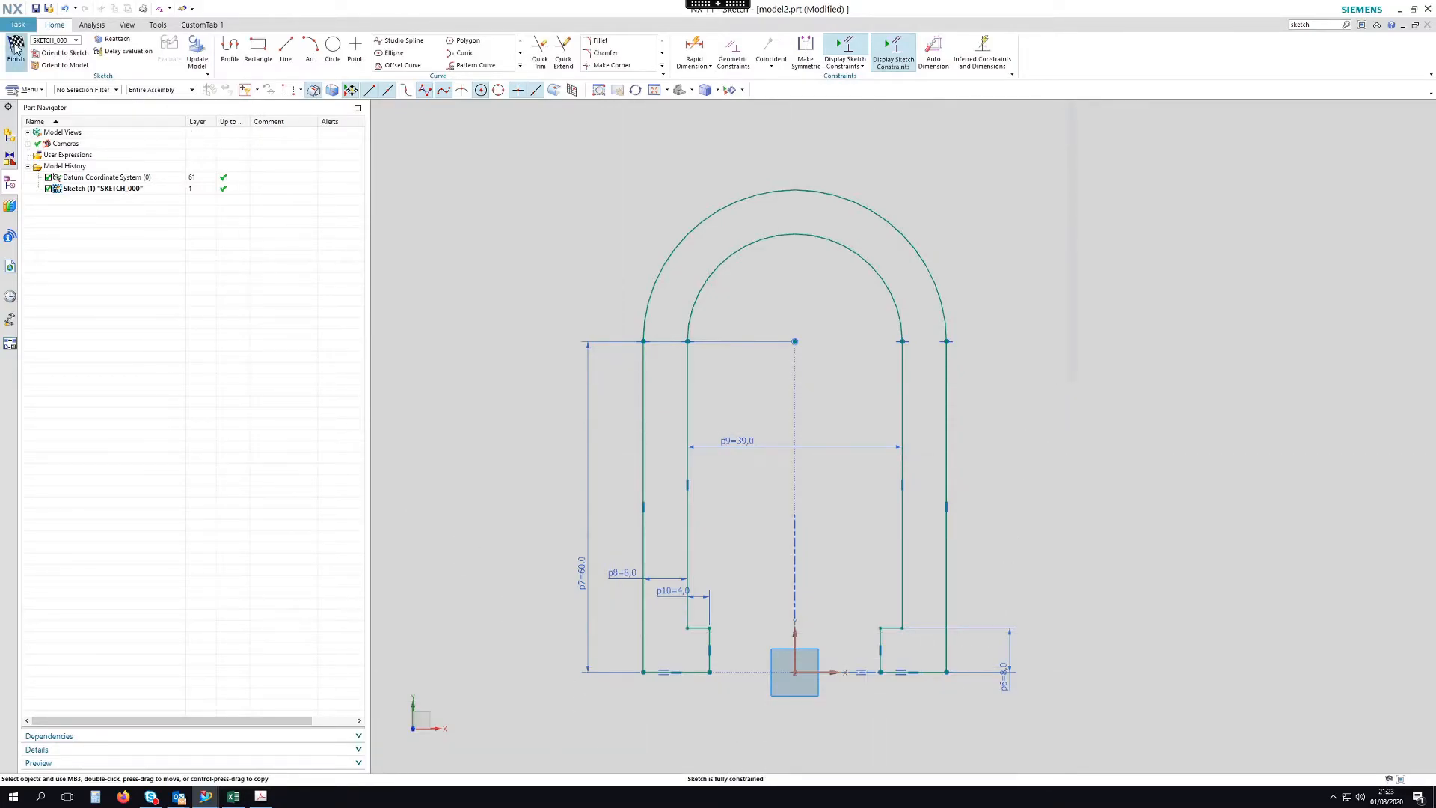
# Finish the sketch and extrude the arched profile into a solid body.
pyautogui.click(16, 48)
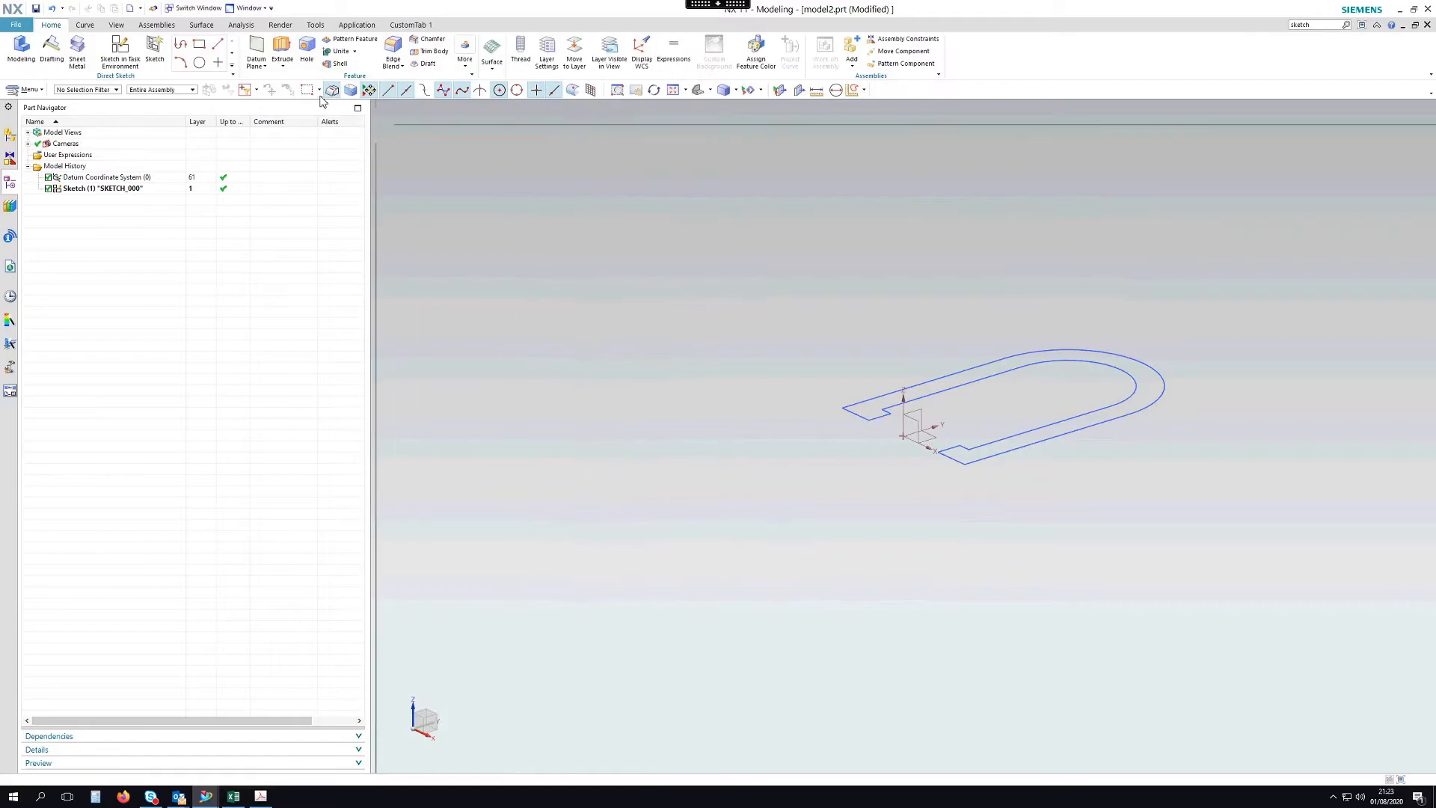
pyautogui.click(284, 50)
pyautogui.click(1088, 329)
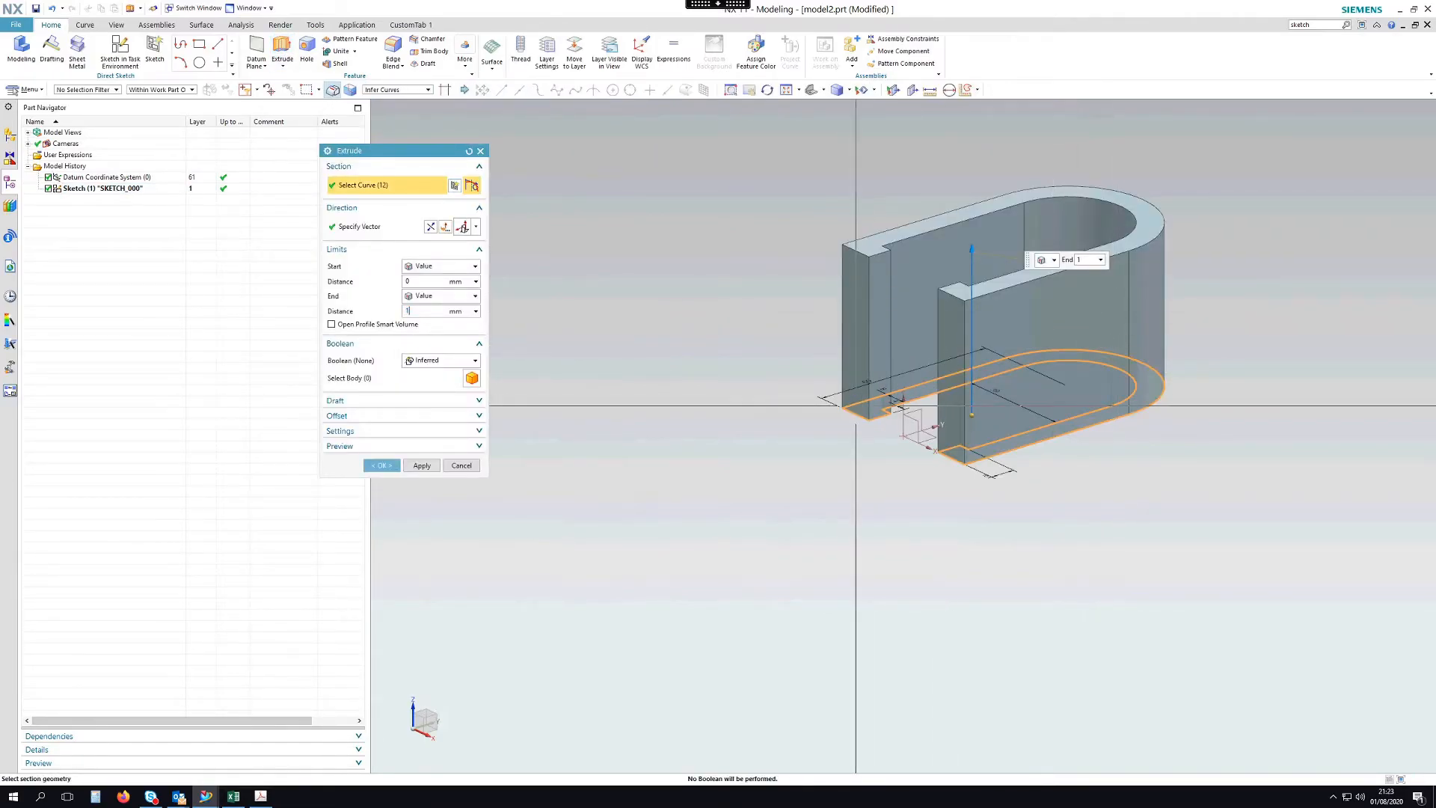
pyautogui.press('Return')
pyautogui.middleClick(1023, 279)
# Start a datum plane with the Inferred type, based on the coordinate system's XZ plane.
pyautogui.keyDown('shift'); pyautogui.moveTo(933, 282); pyautogui.dragTo(827, 336, button='middle'); pyautogui.keyUp('shift')
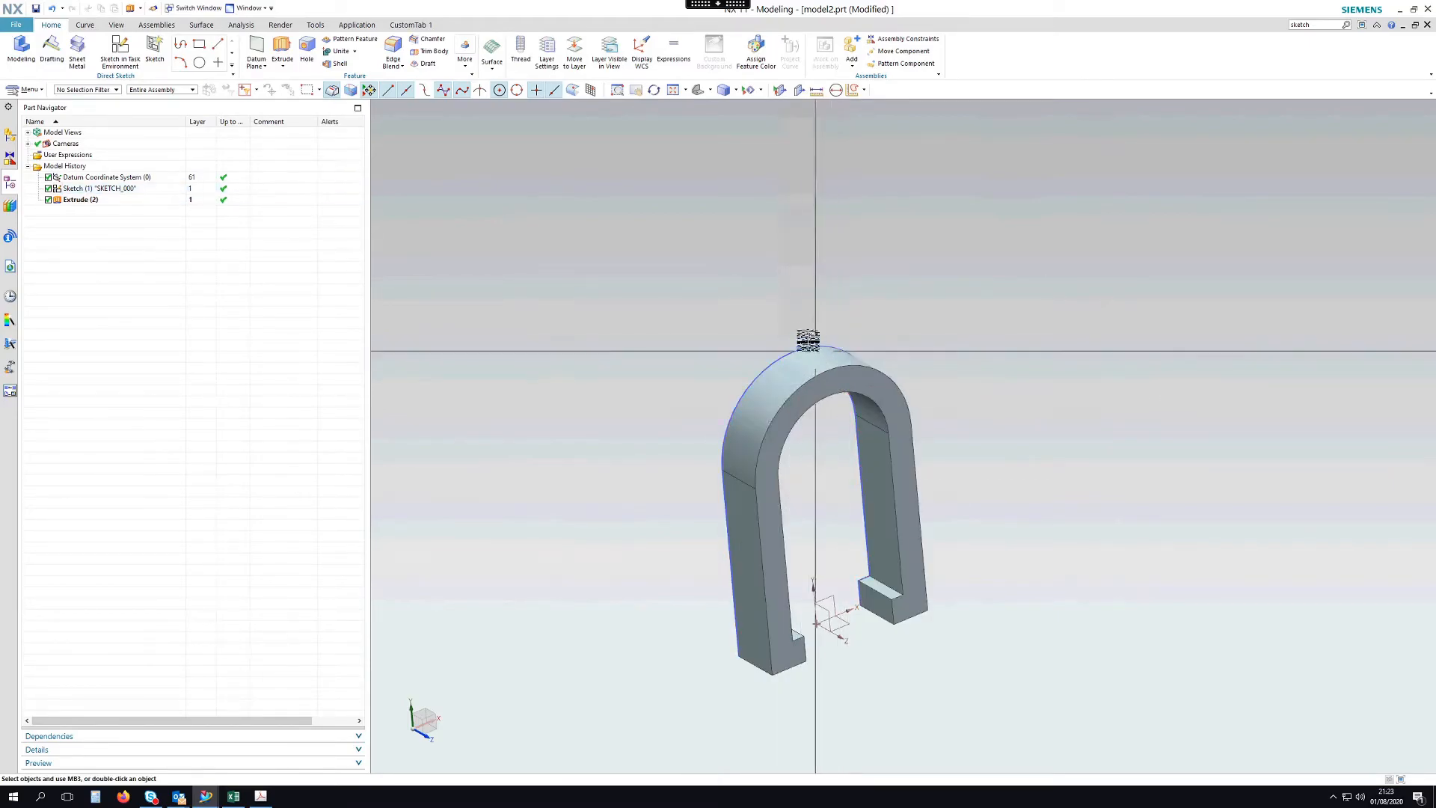
pyautogui.moveTo(968, 439)
pyautogui.mouseDown(button='middle')
pyautogui.moveTo(929, 403)
pyautogui.moveTo(923, 419)
pyautogui.moveTo(949, 426)
pyautogui.mouseUp(button='middle')
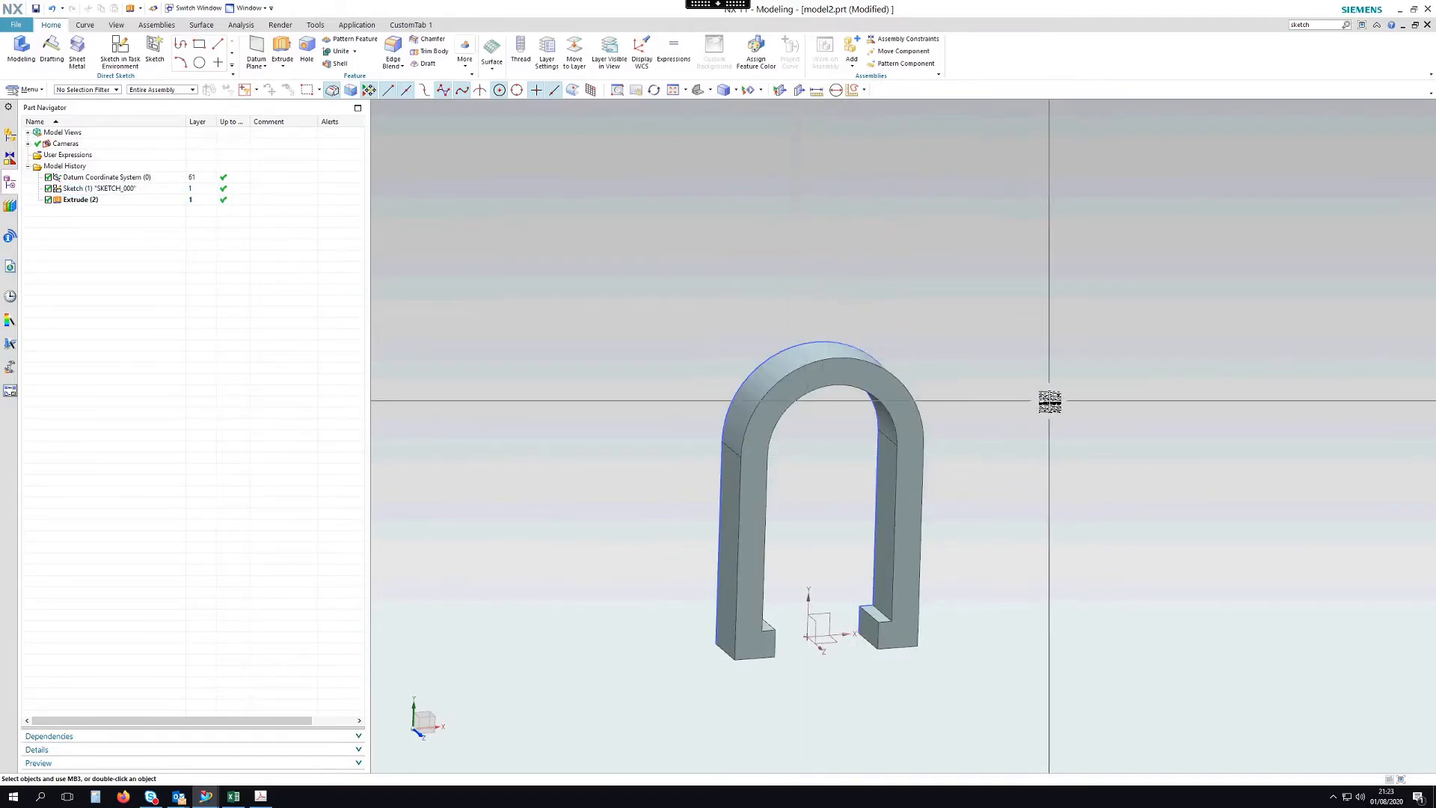
pyautogui.moveTo(1039, 458)
pyautogui.mouseDown(button='middle')
pyautogui.moveTo(1035, 423)
pyautogui.moveTo(990, 374)
pyautogui.moveTo(1020, 388)
pyautogui.mouseUp(button='middle')
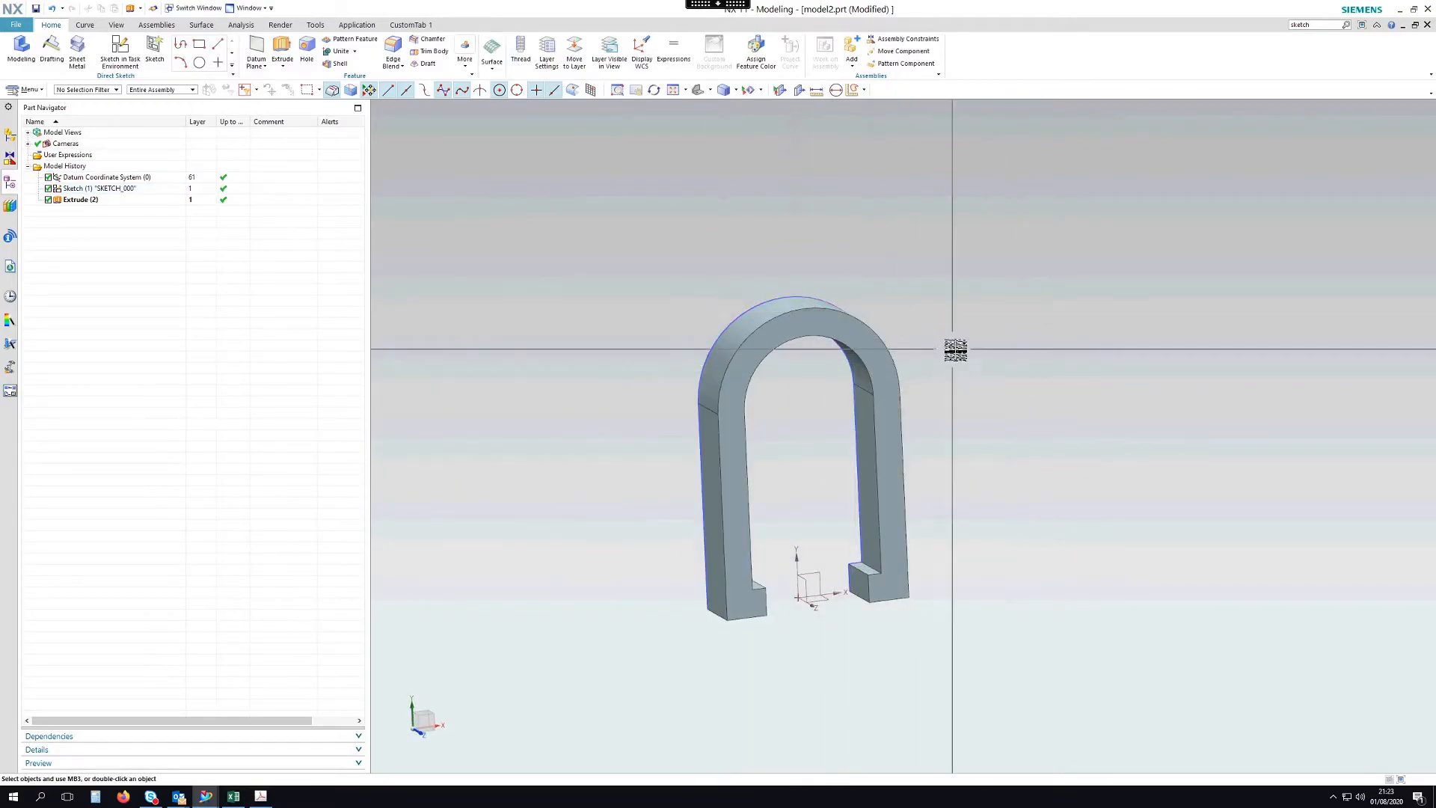
pyautogui.moveTo(952, 347); pyautogui.dragTo(972, 359, button='middle')
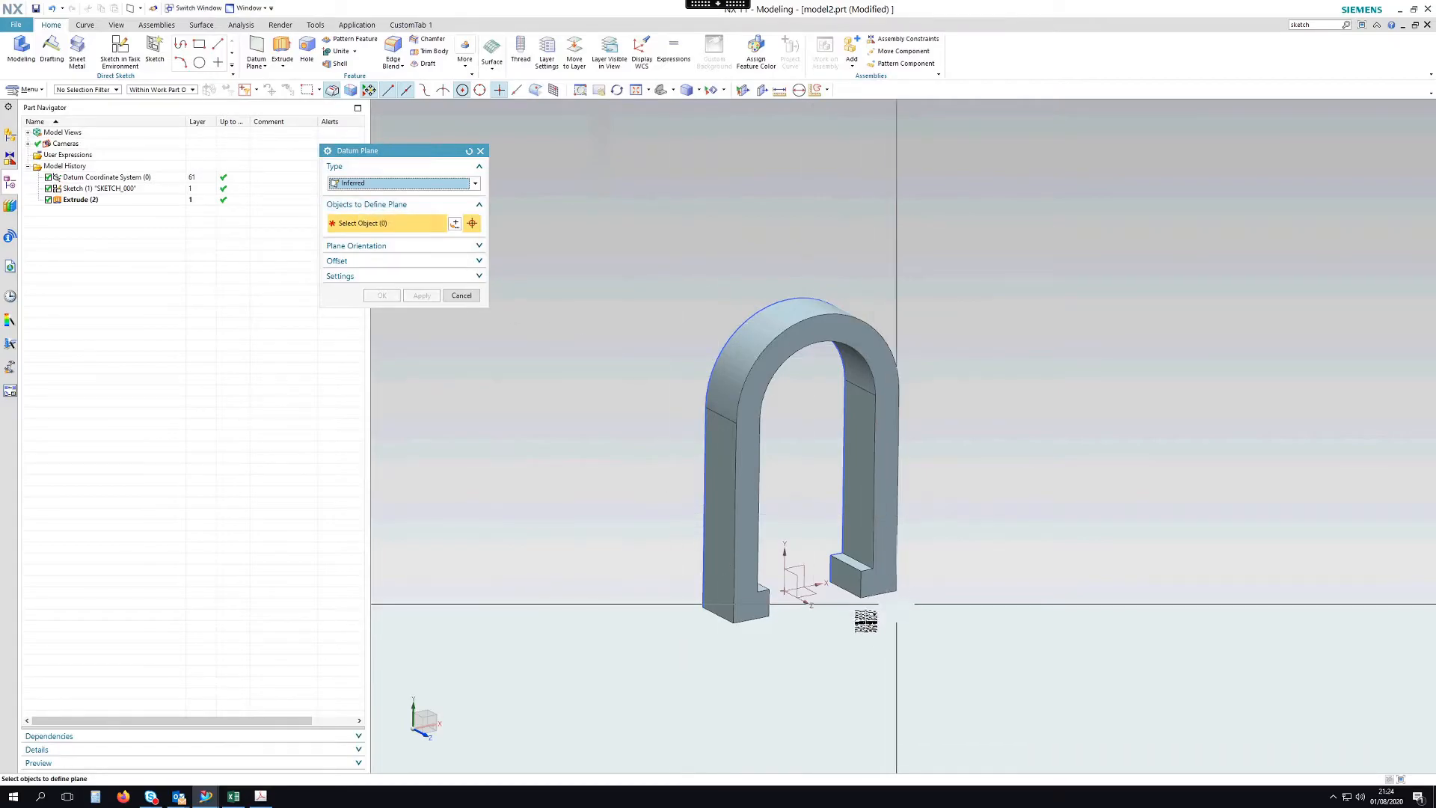
pyautogui.click(818, 593)
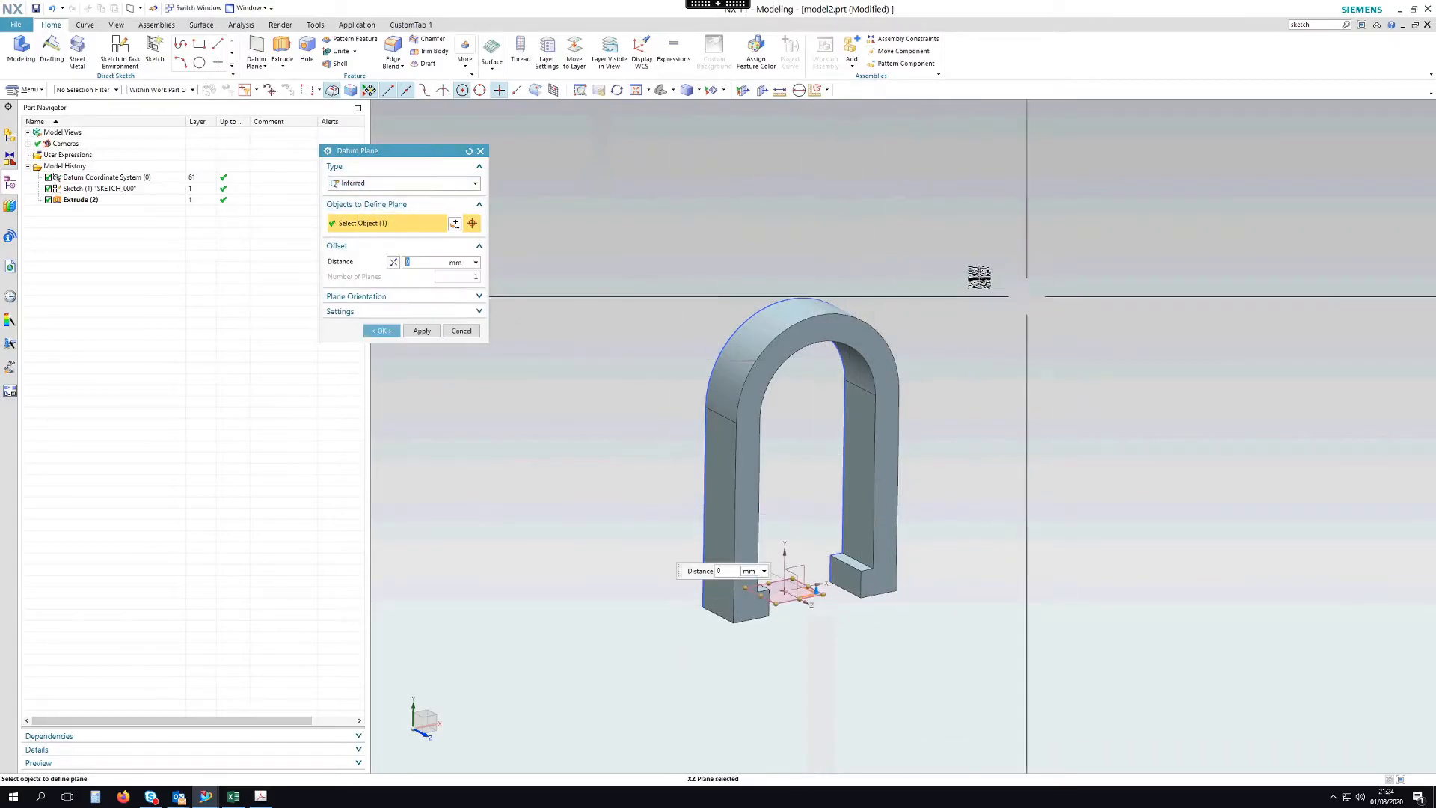
# Create a datum plane tangent to the arch's outer curved face and parallel to the XZ plane.
pyautogui.click(801, 309)
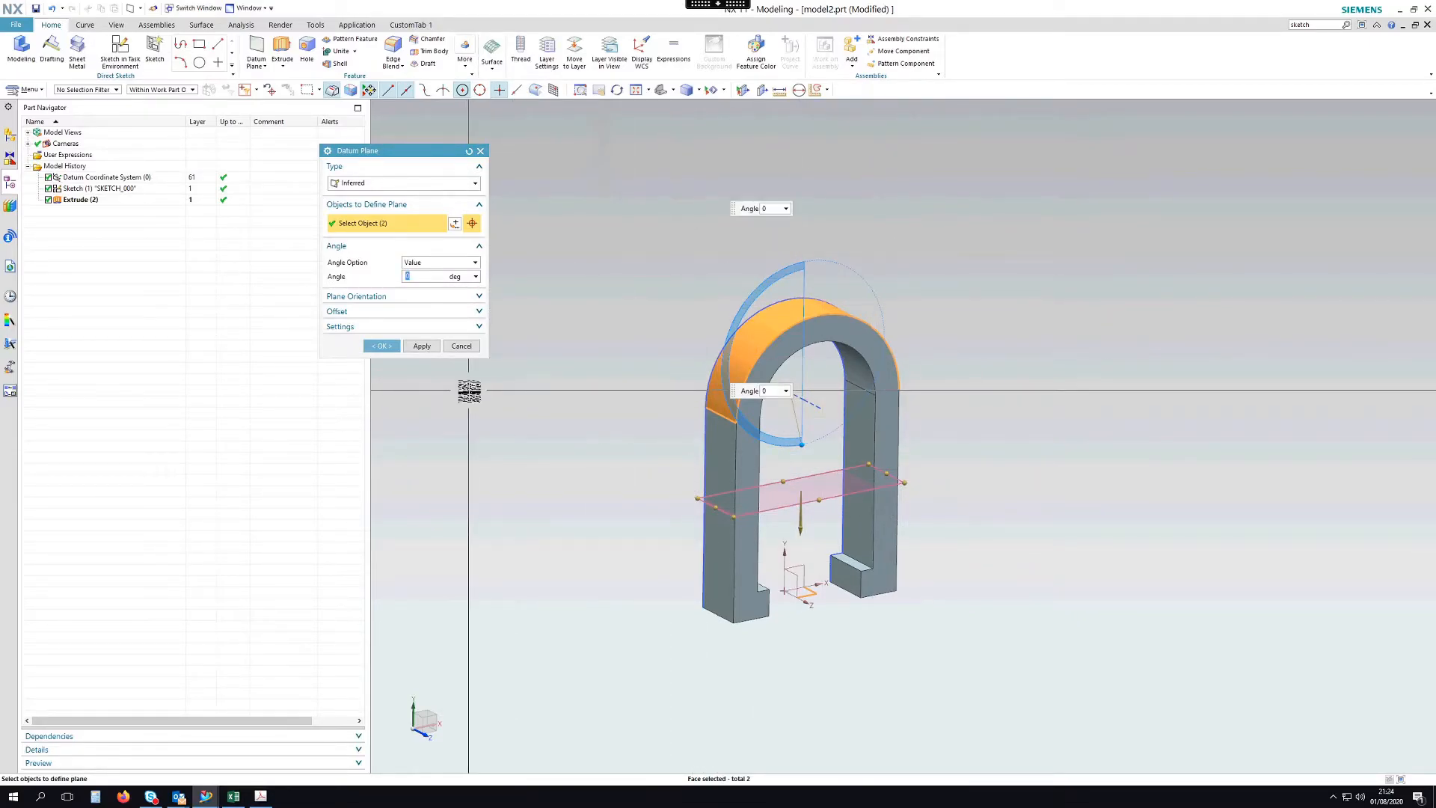
pyautogui.press('pagedown')
pyautogui.middleClick(1144, 336)
pyautogui.moveTo(1033, 405); pyautogui.dragTo(986, 381, button='middle')
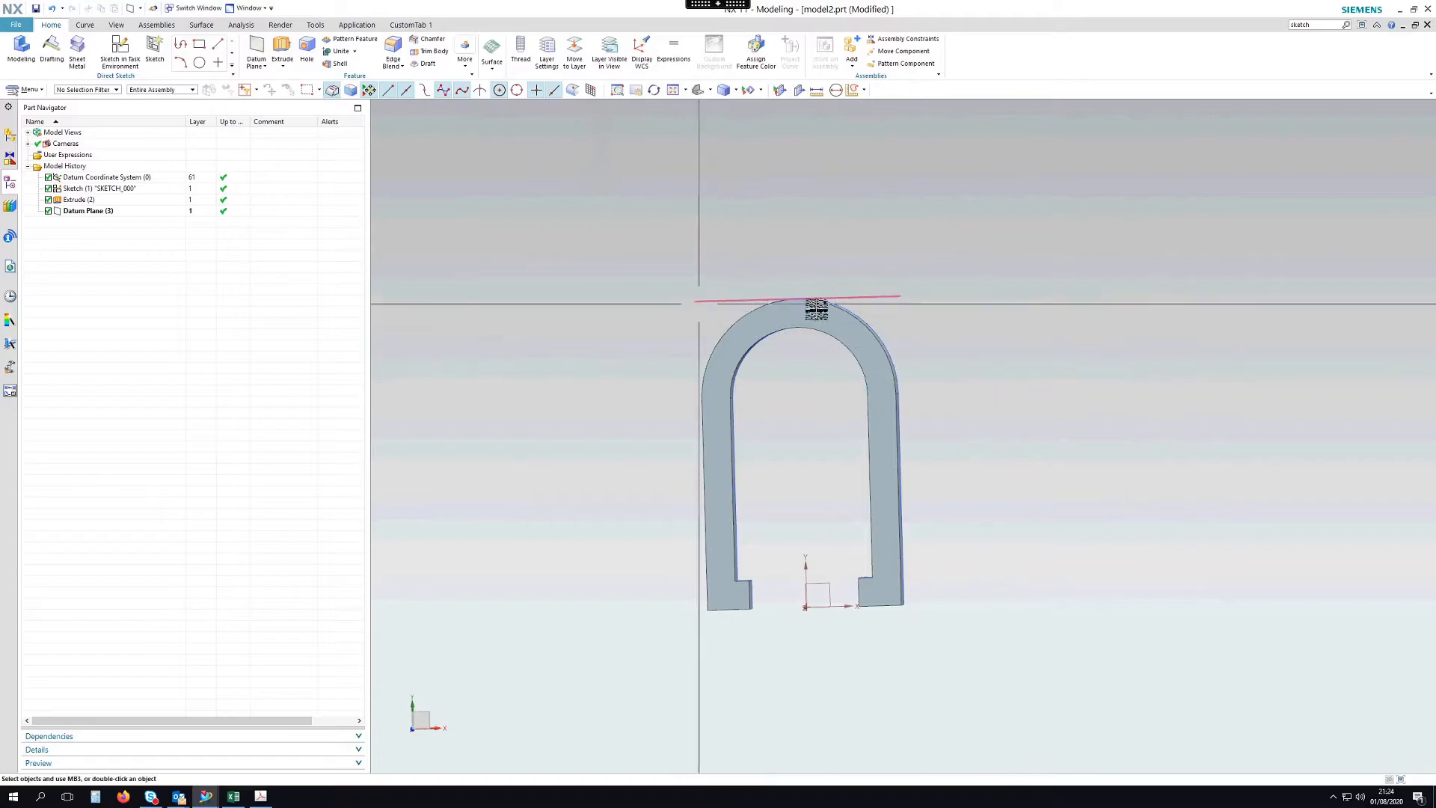
pyautogui.moveTo(955, 365); pyautogui.dragTo(984, 384, button='middle')
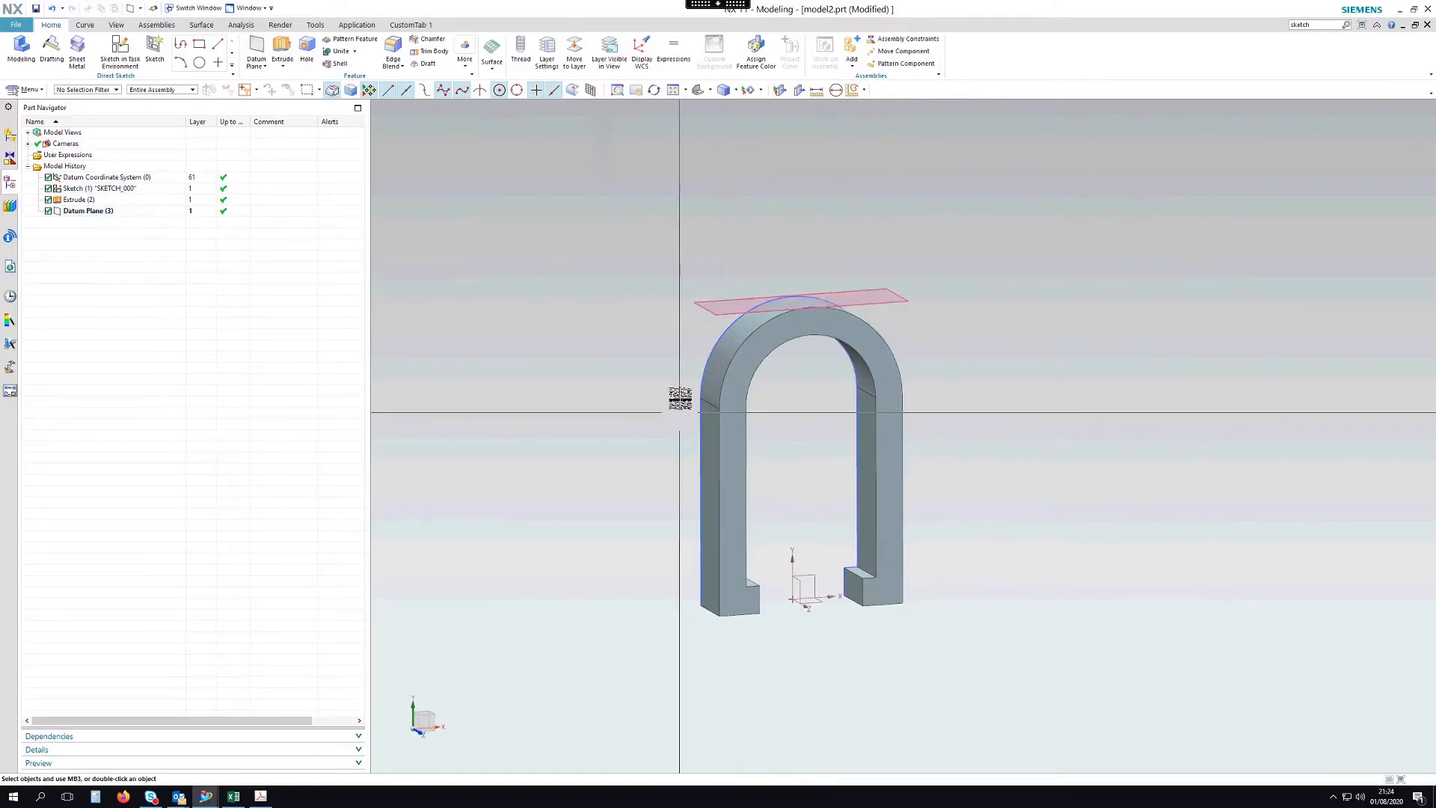
pyautogui.moveTo(684, 228); pyautogui.dragTo(695, 259, button='middle')
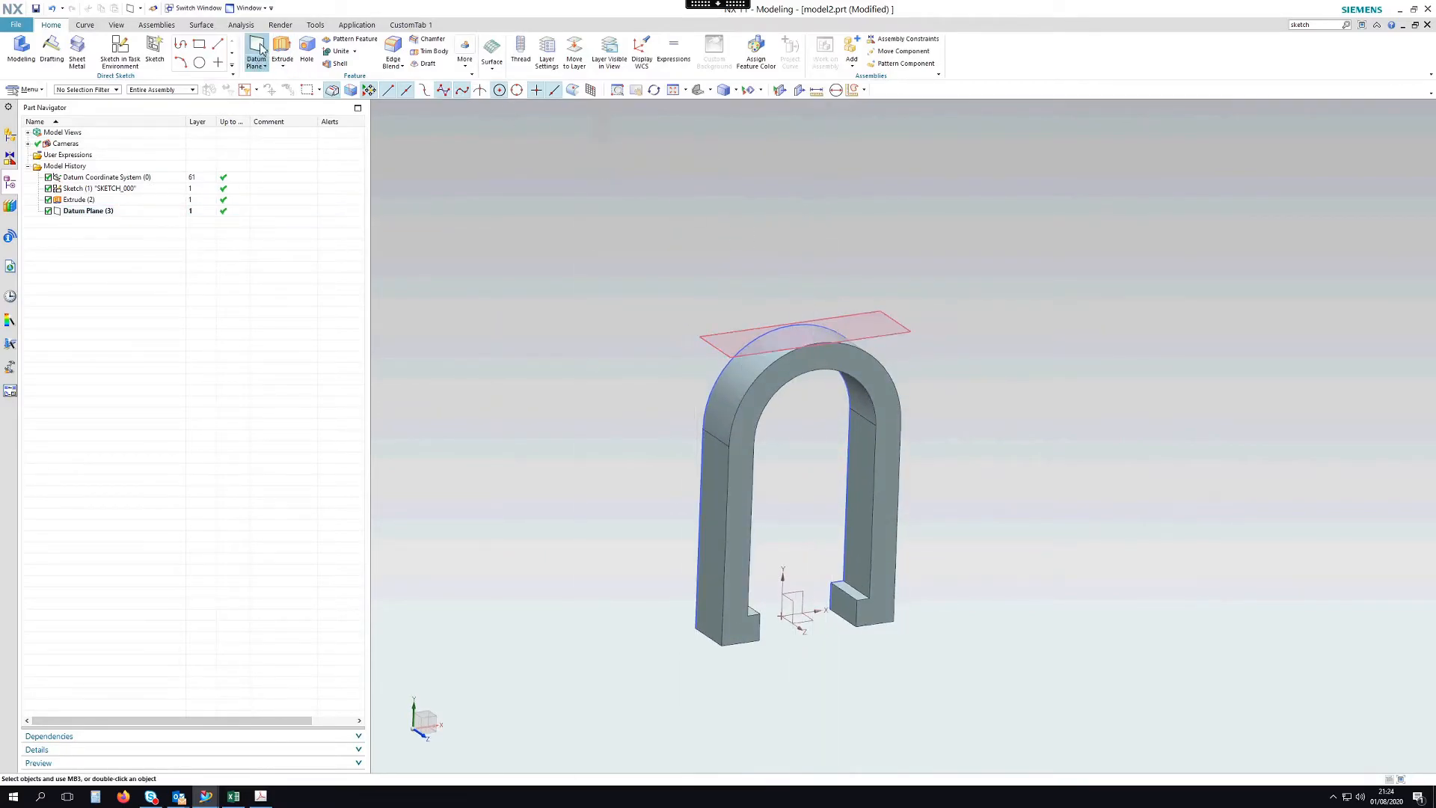
# Create a datum plane offset 5 mm above the tangent plane and hide the original tangent plane.
pyautogui.click(846, 311)
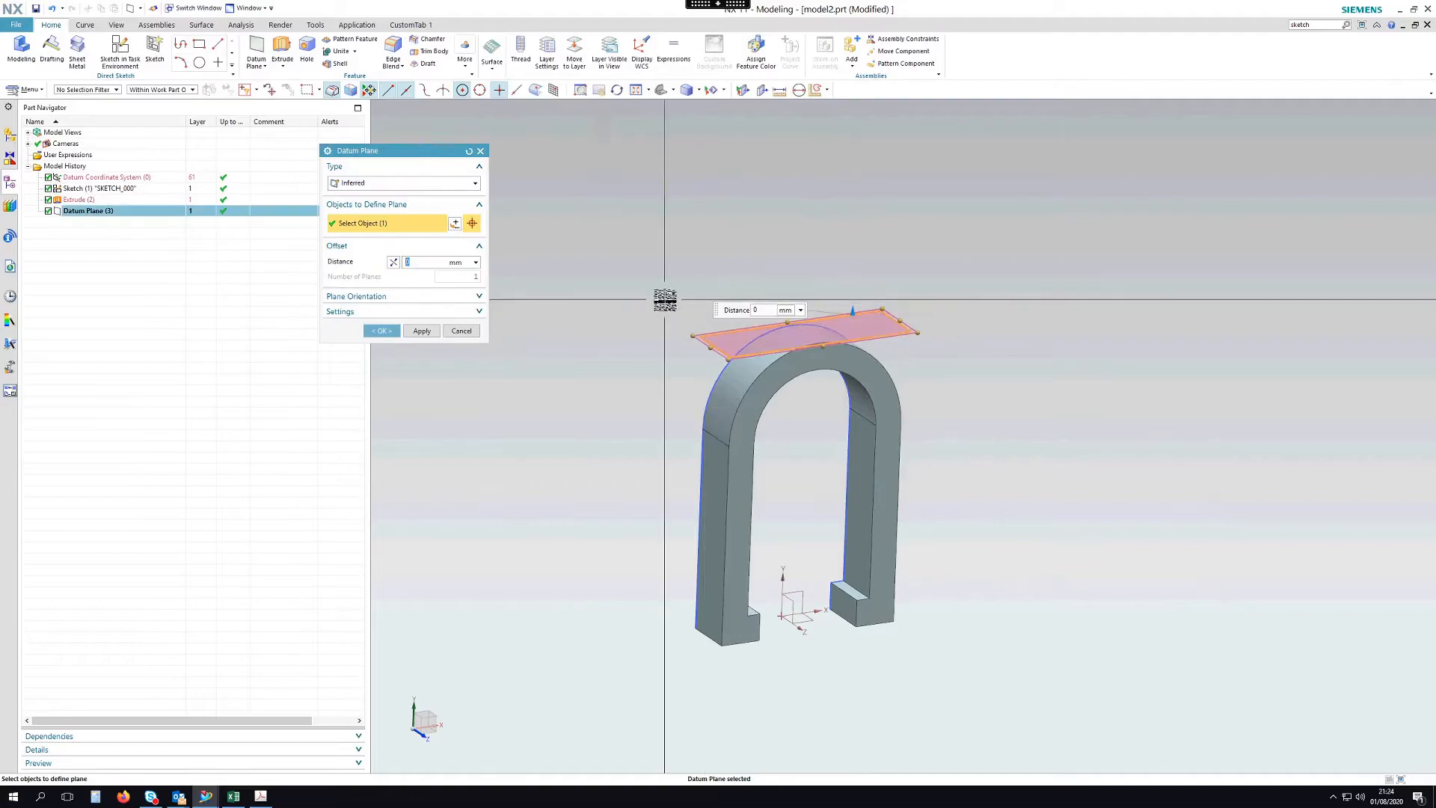
pyautogui.write('5')
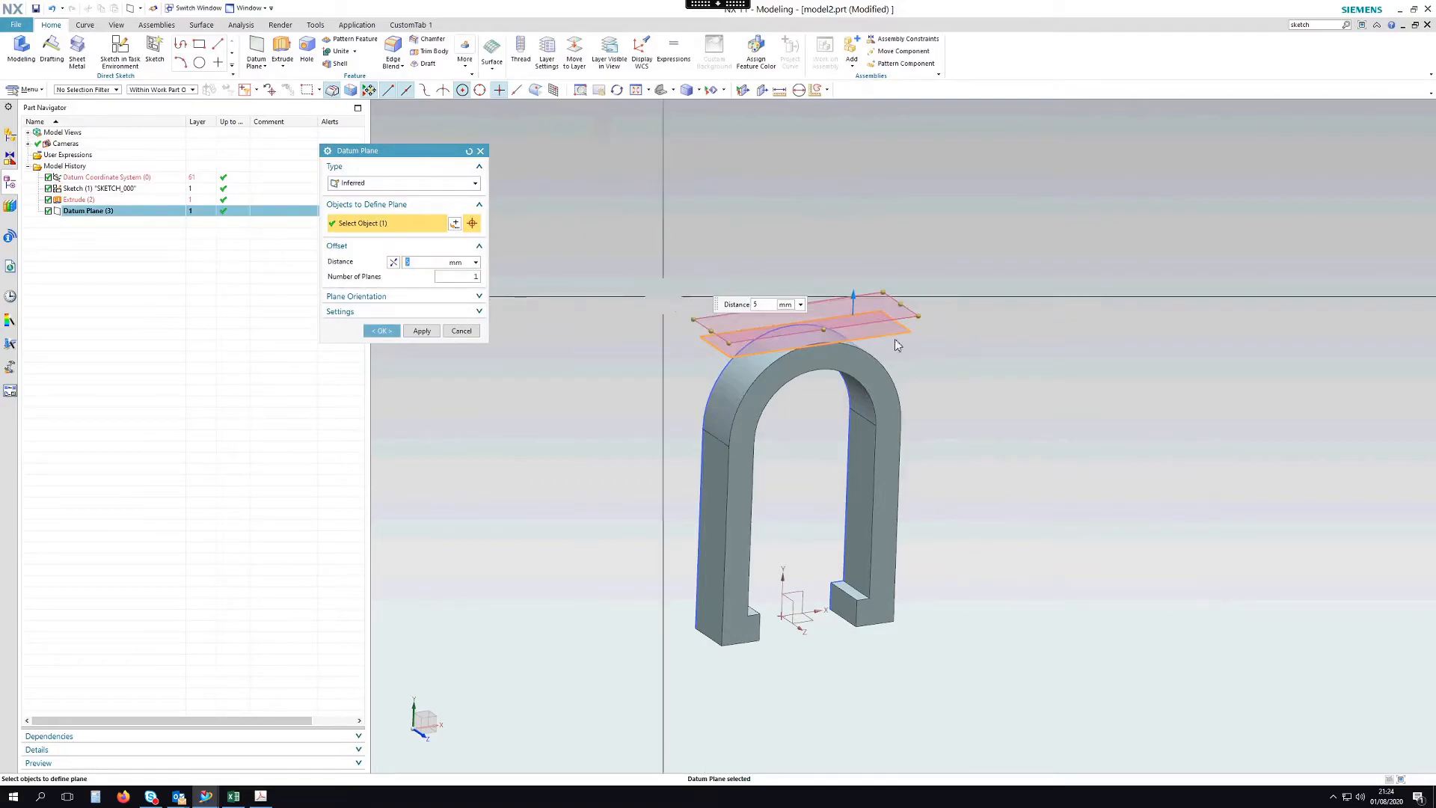
pyautogui.middleClick(1042, 324)
pyautogui.moveTo(1042, 323); pyautogui.dragTo(1013, 330, button='middle')
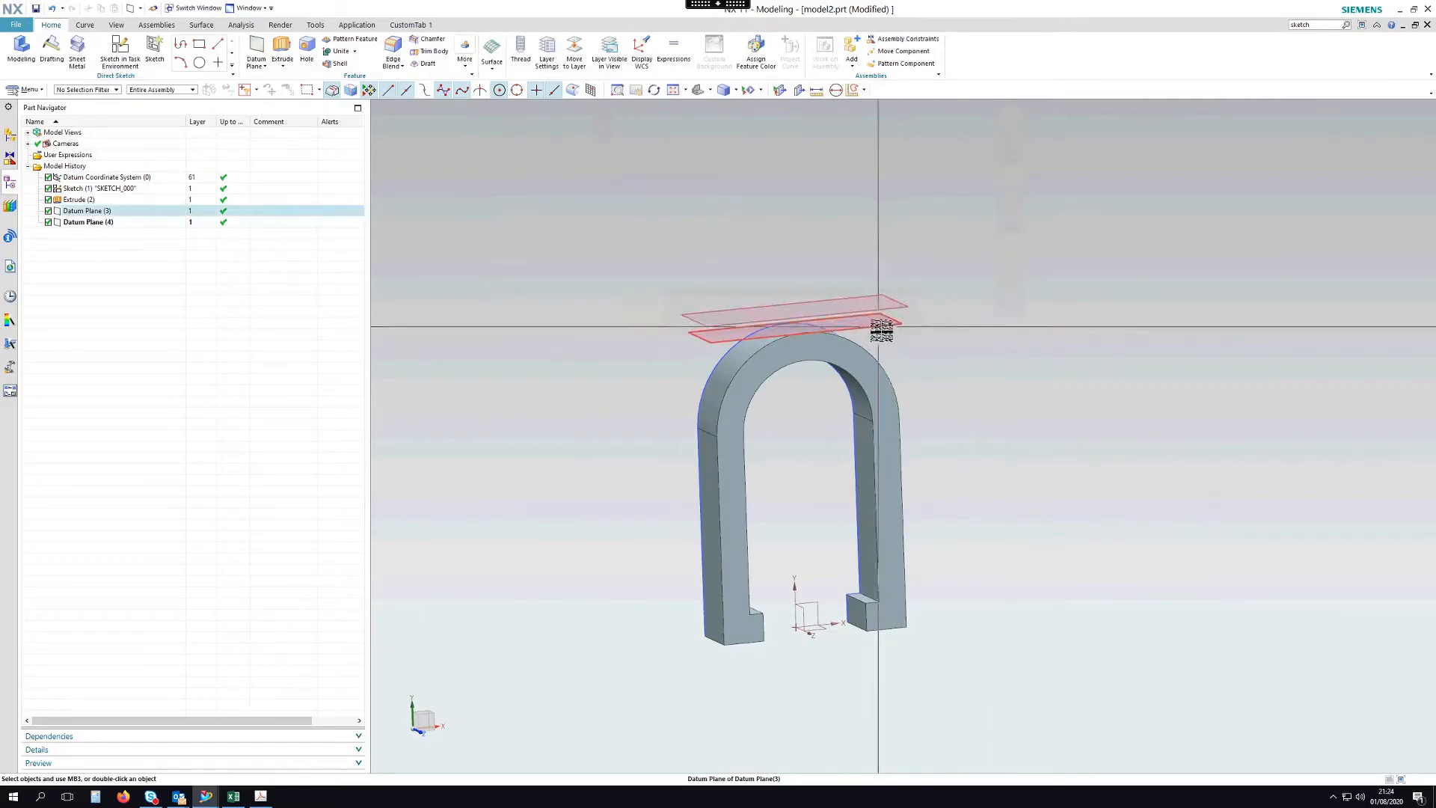
pyautogui.rightClick(881, 330)
pyautogui.click(922, 360)
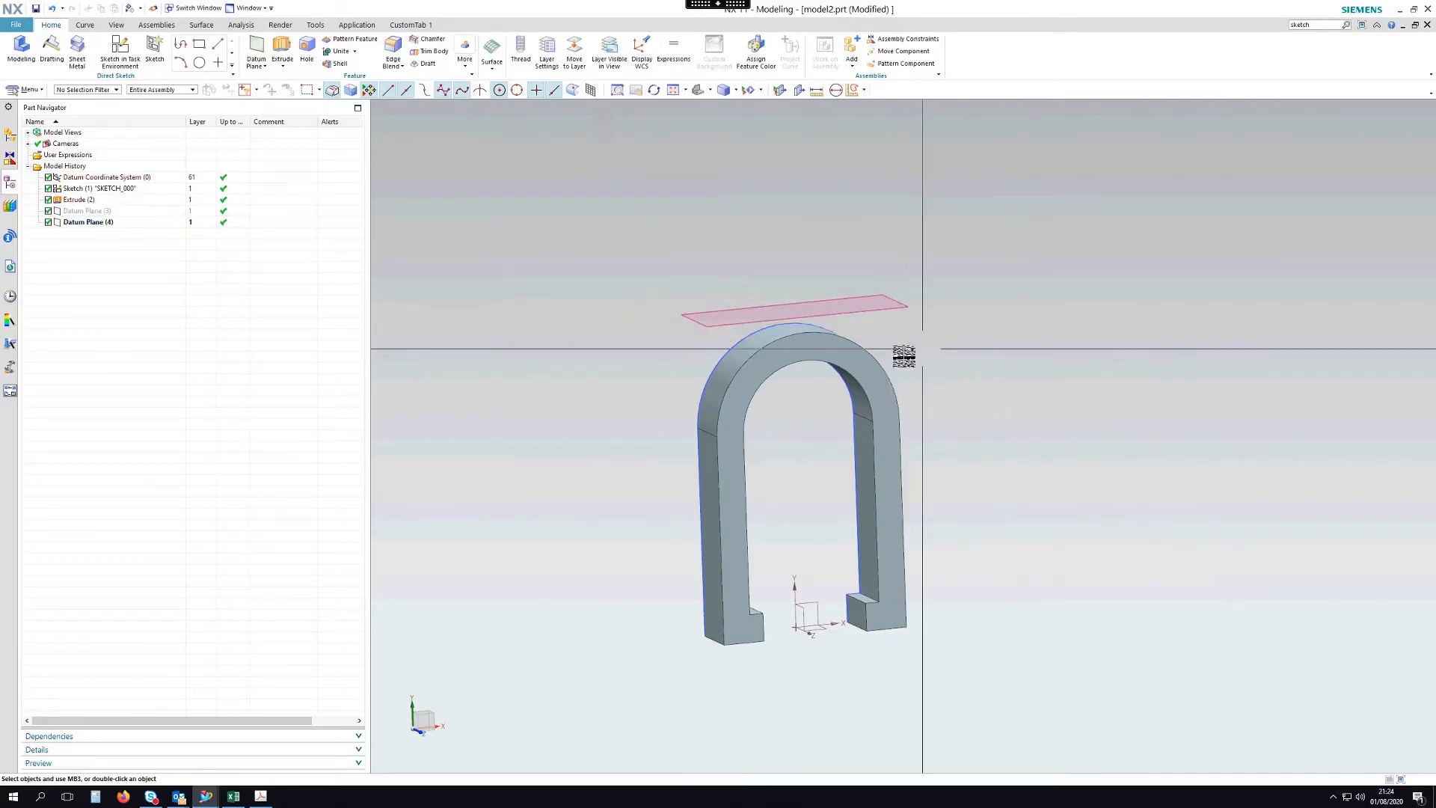
# Start a sketch on the offset datum plane and draw a circle near the middle of the arch's top.
pyautogui.moveTo(925, 259); pyautogui.dragTo(875, 394, button='middle')
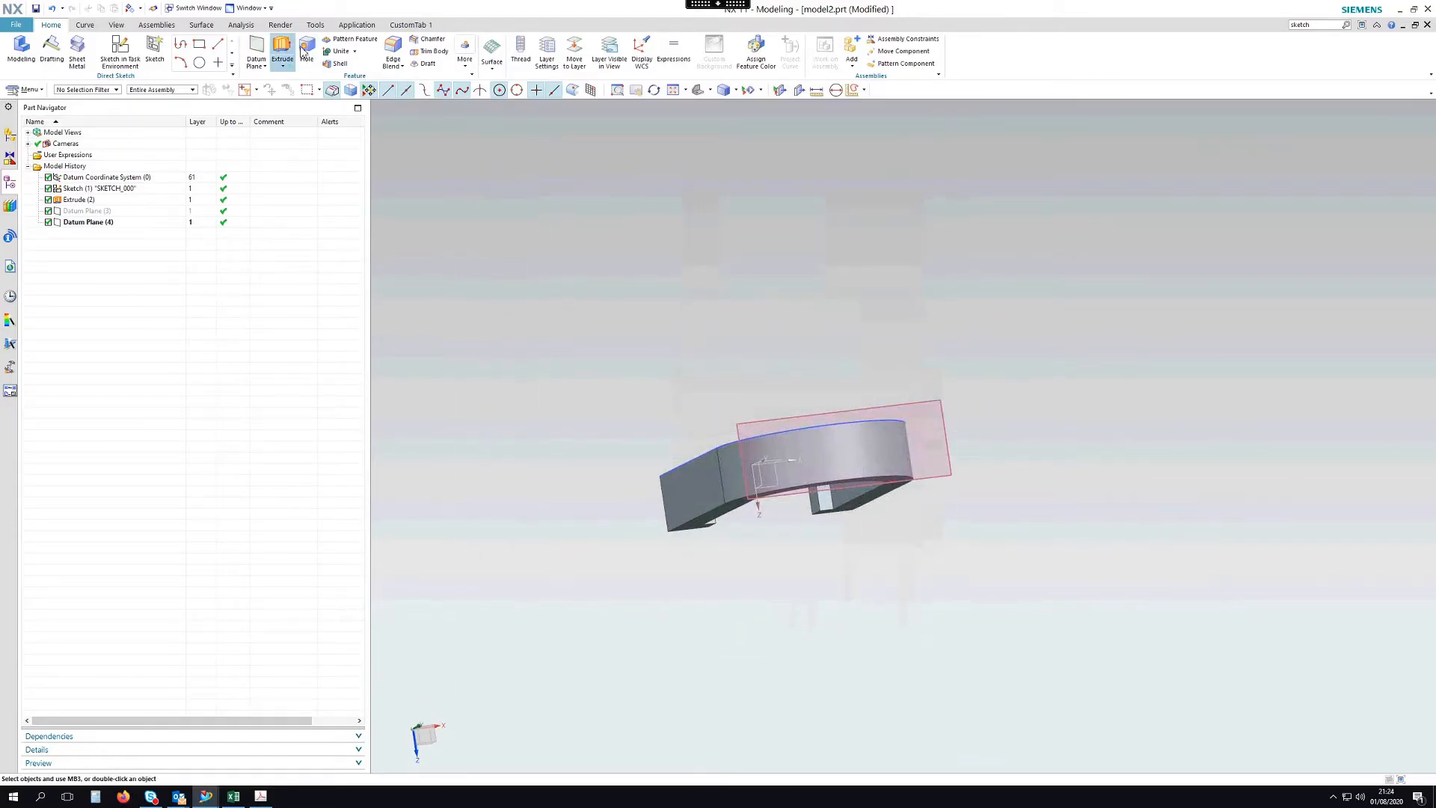
pyautogui.click(121, 55)
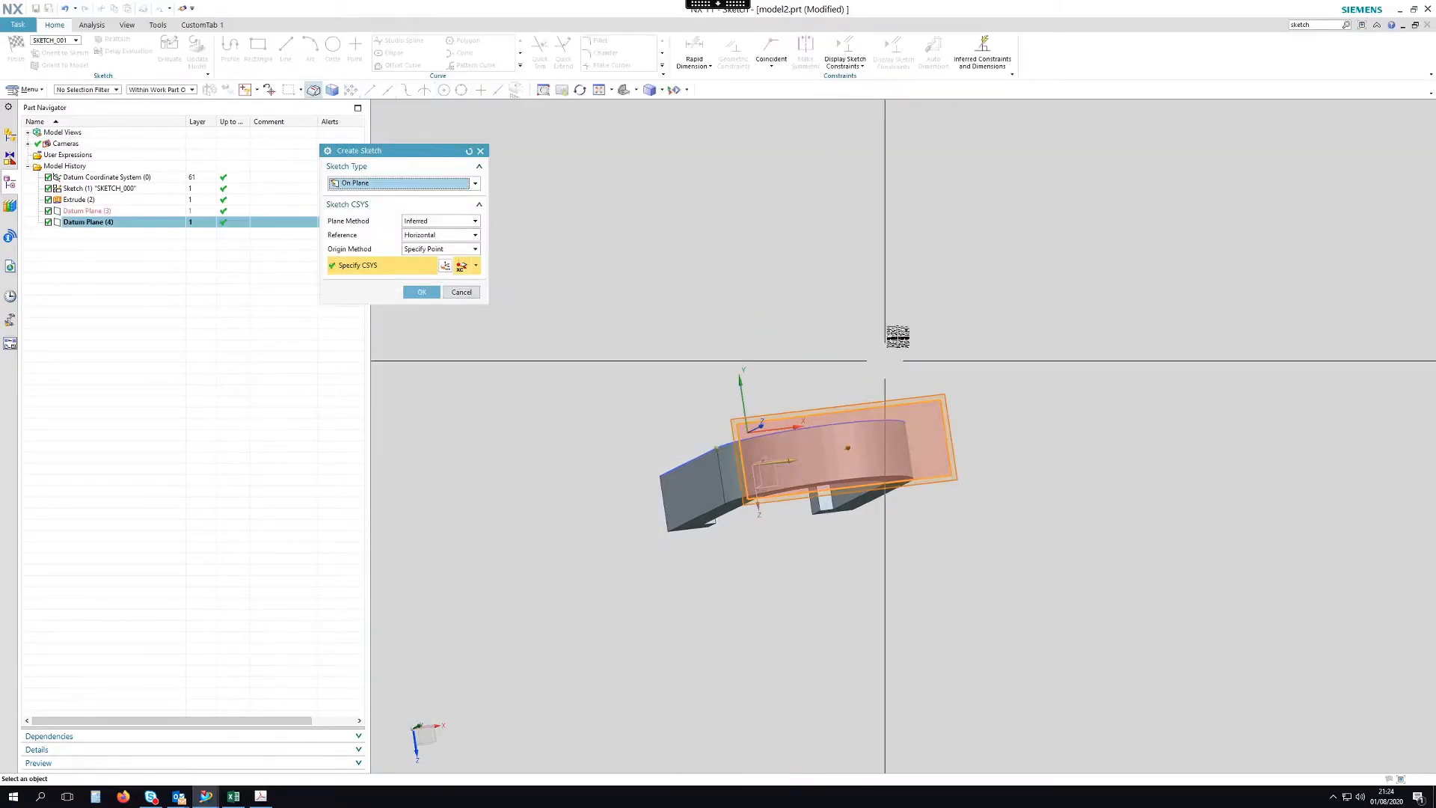
pyautogui.middleClick(899, 338)
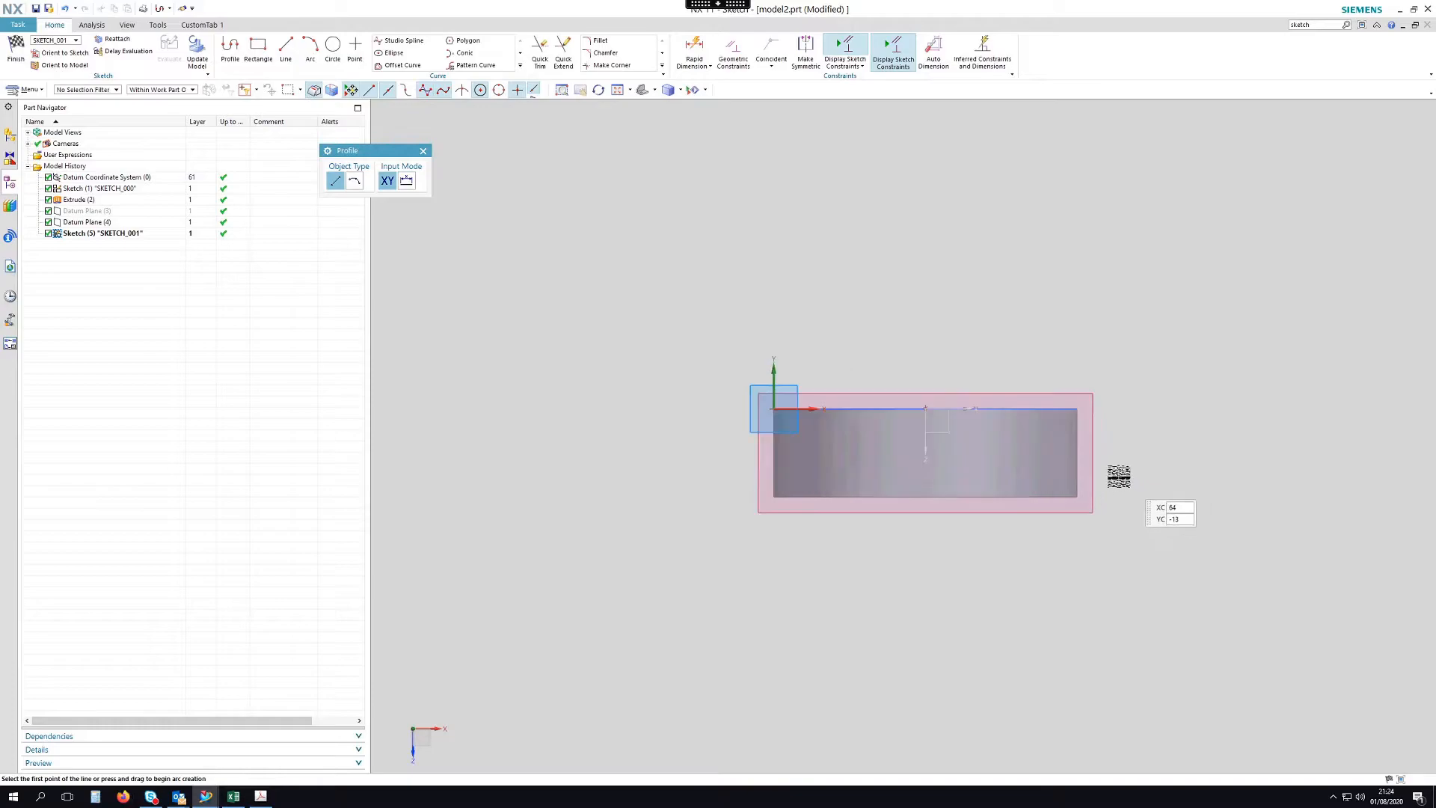
pyautogui.scroll(3, 1103, 474)
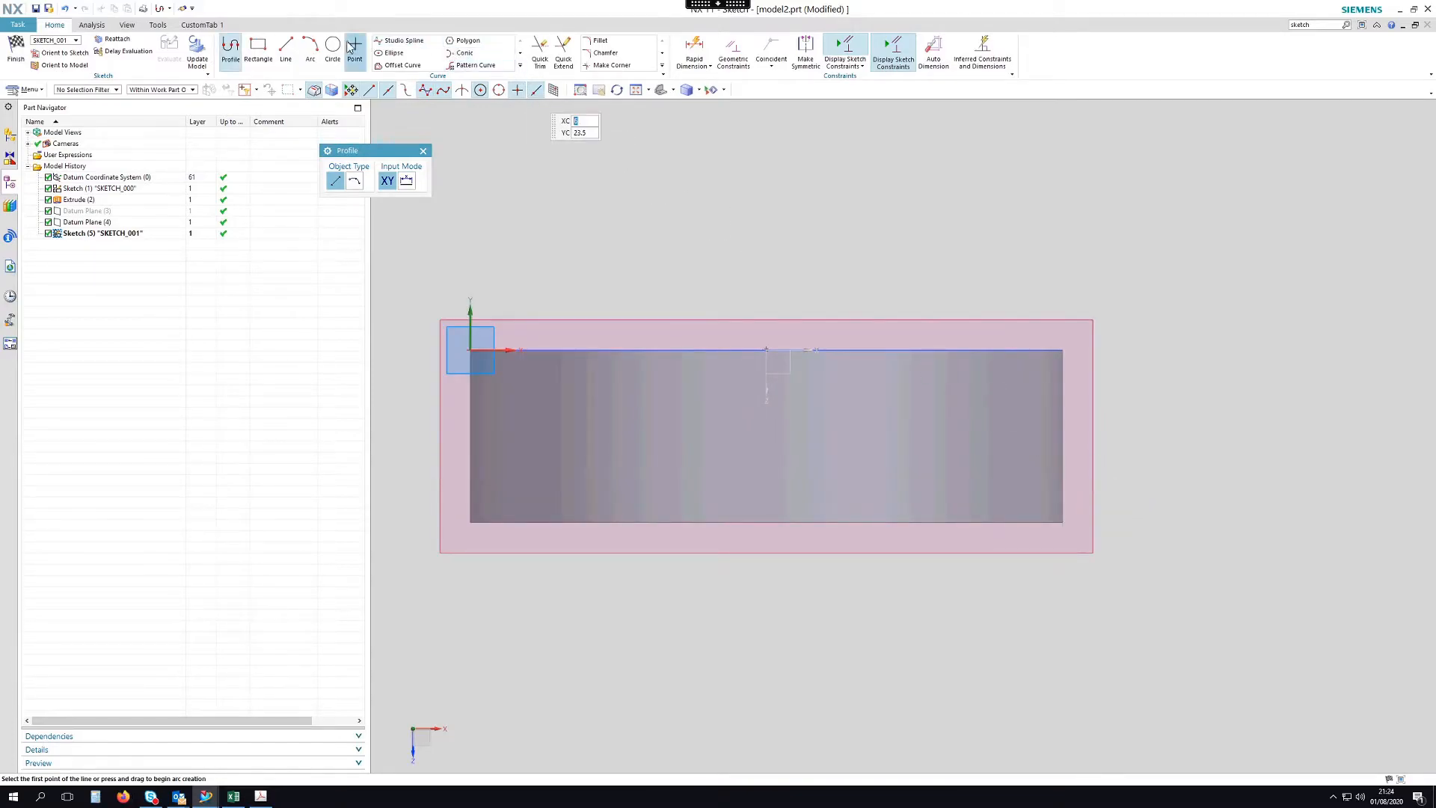
pyautogui.click(755, 433)
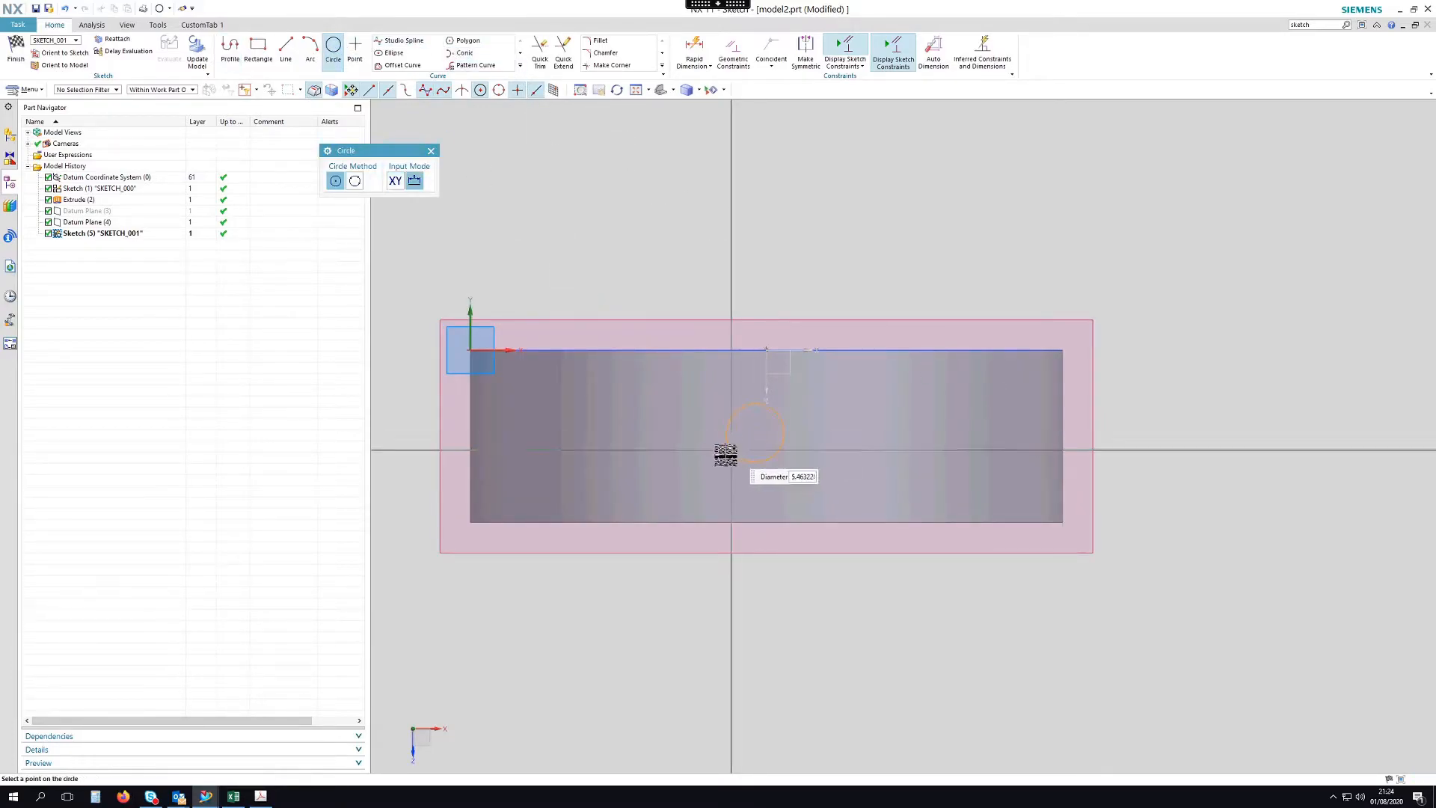
pyautogui.click(707, 468)
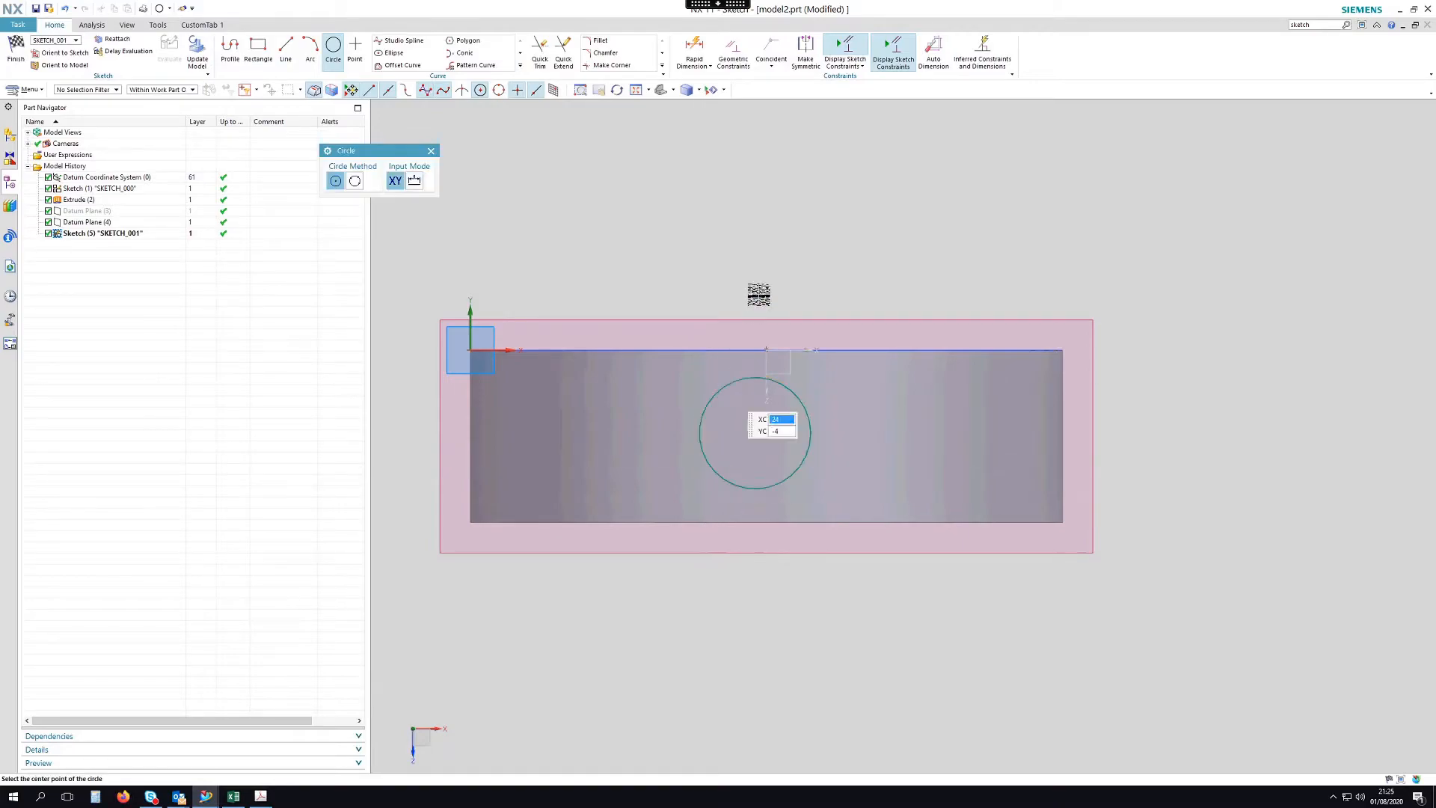
pyautogui.middleClick(789, 245)
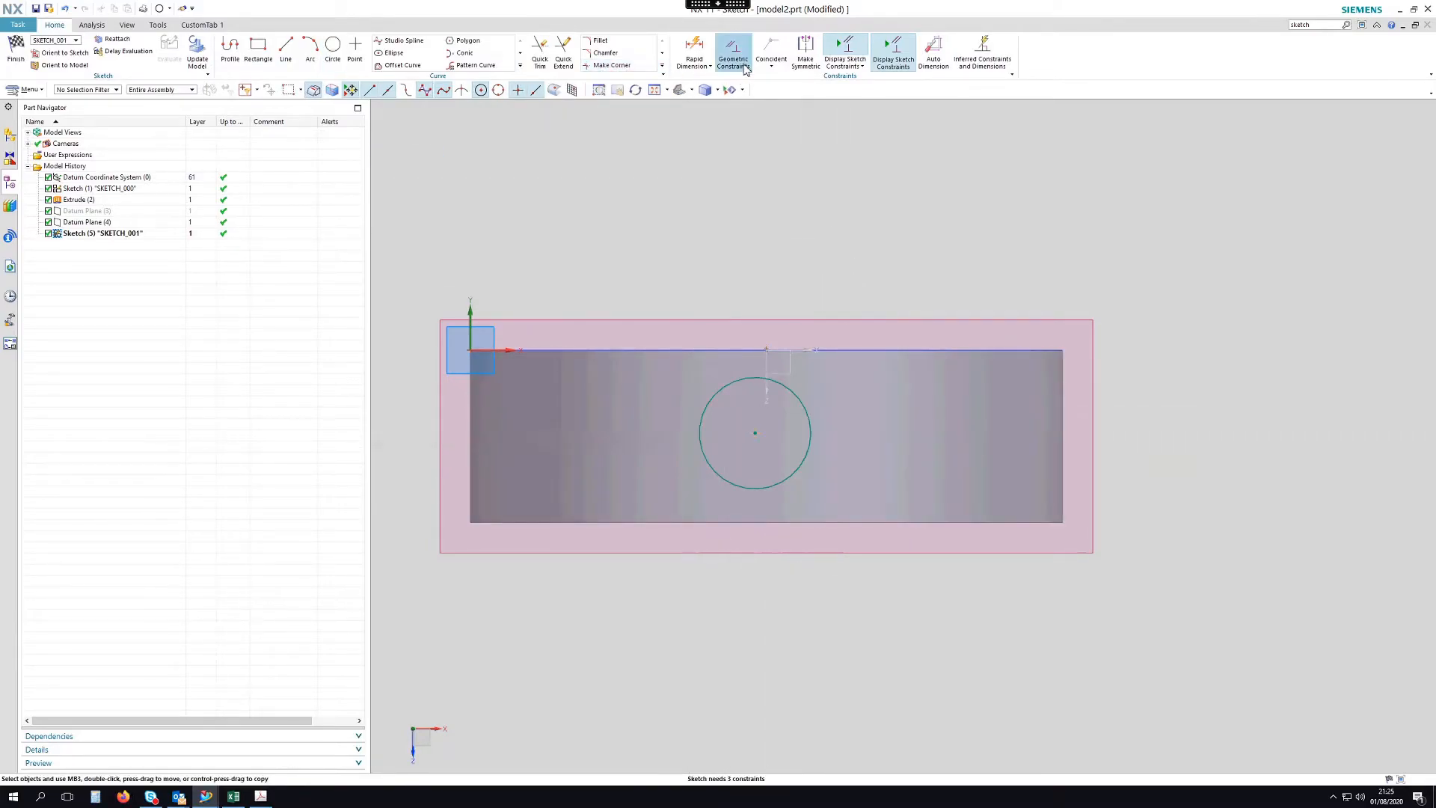
# Constrain the circle's centre onto the datum Z axis and make the circle tangent to the datum X axis.
pyautogui.click(360, 188)
pyautogui.click(756, 432)
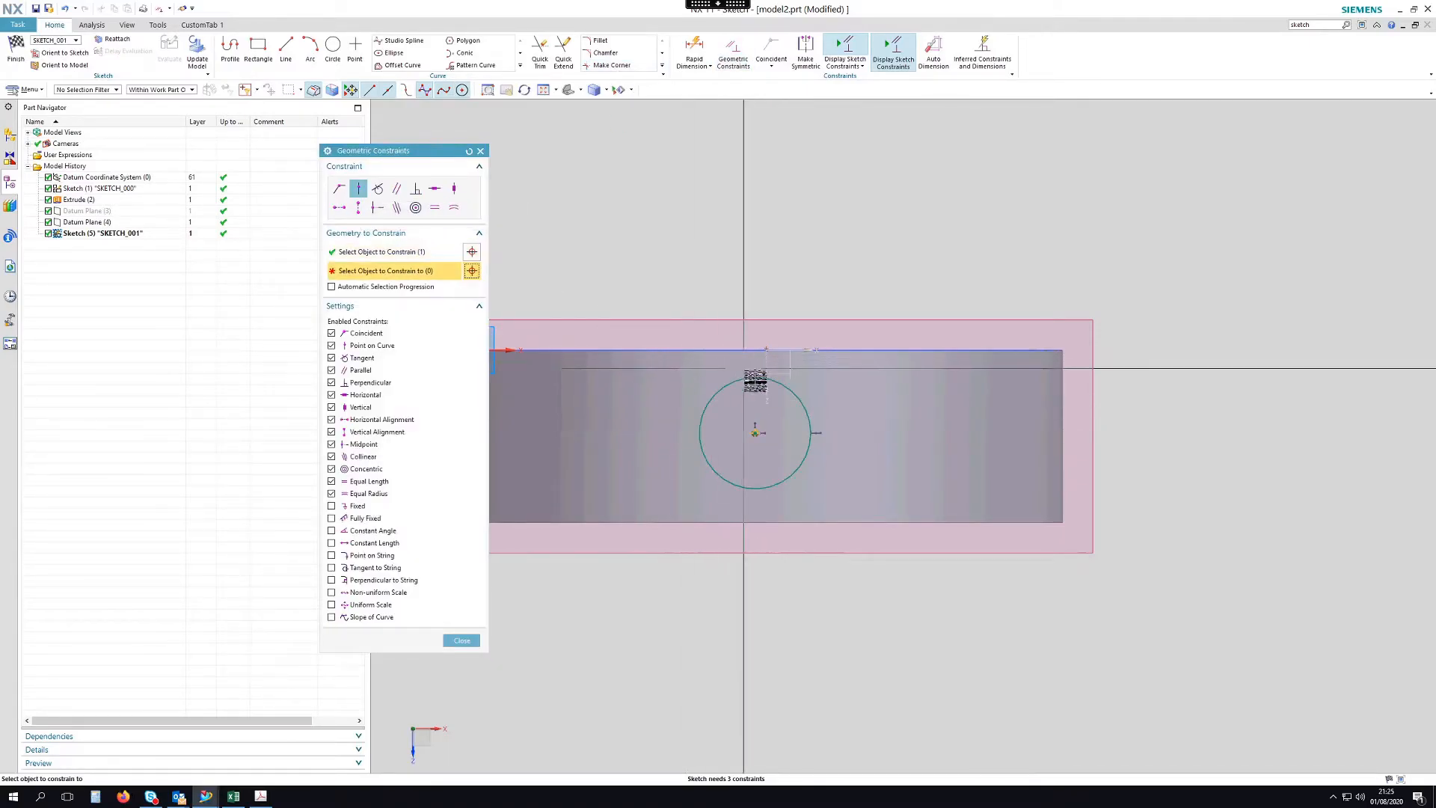
pyautogui.click(764, 390)
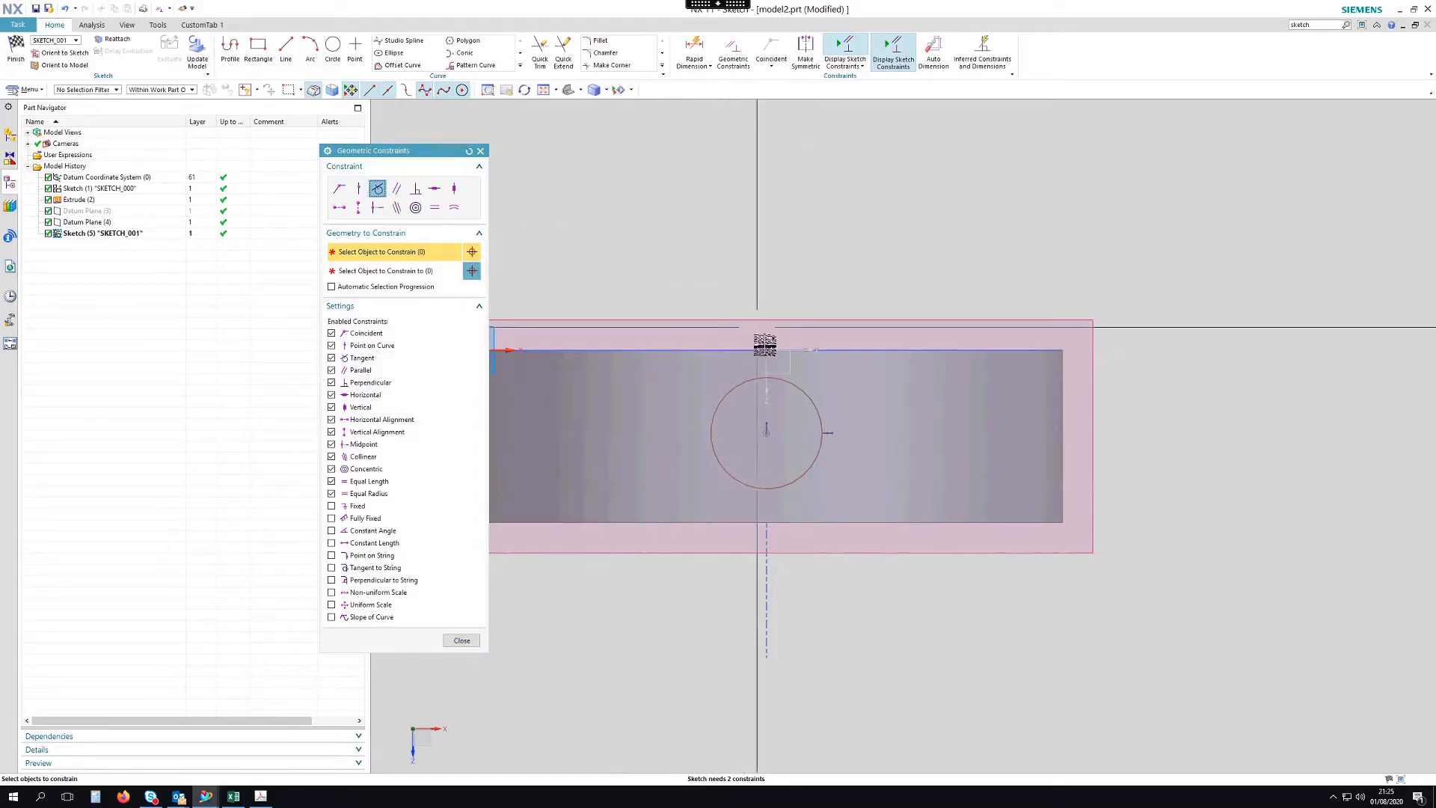
pyautogui.click(782, 379)
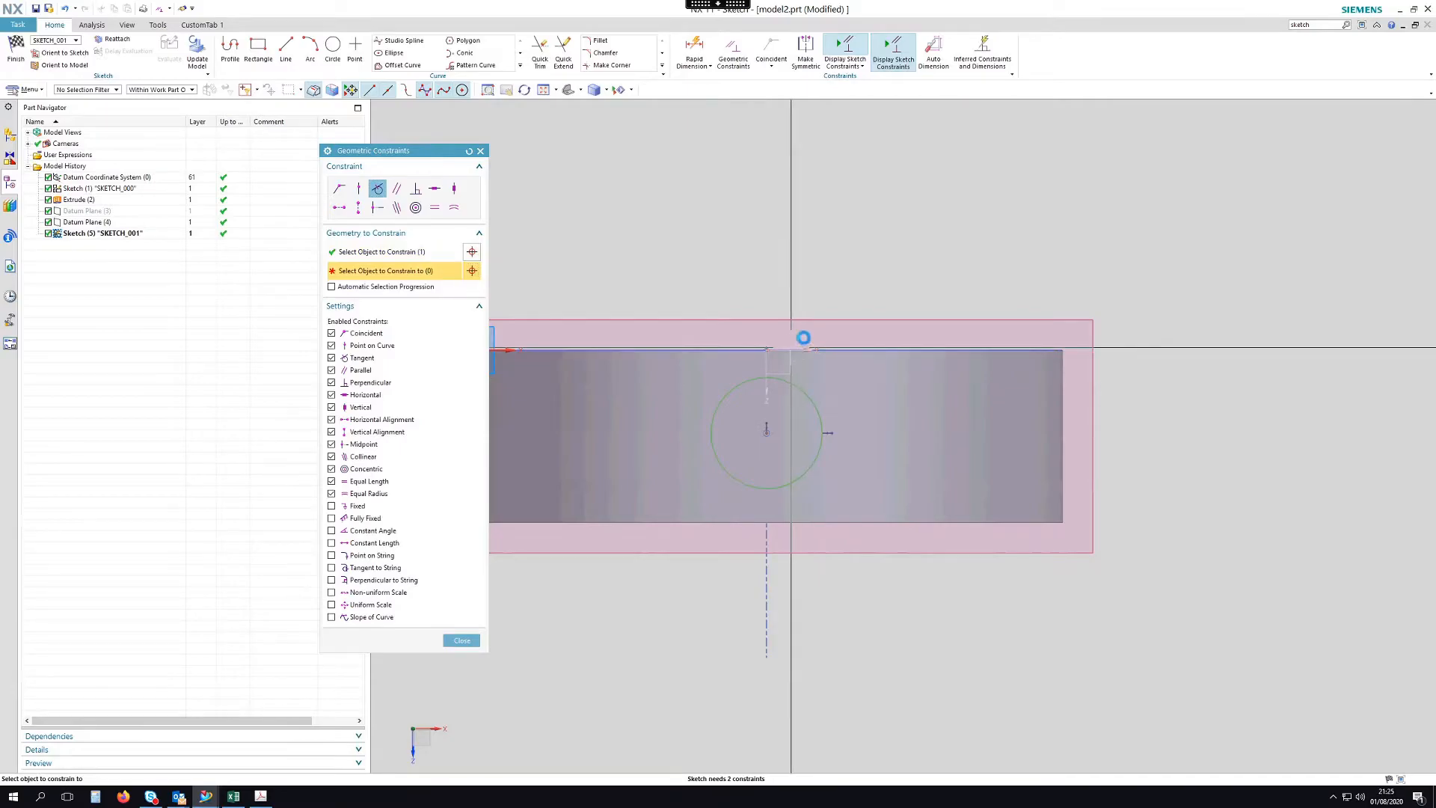
pyautogui.click(791, 348)
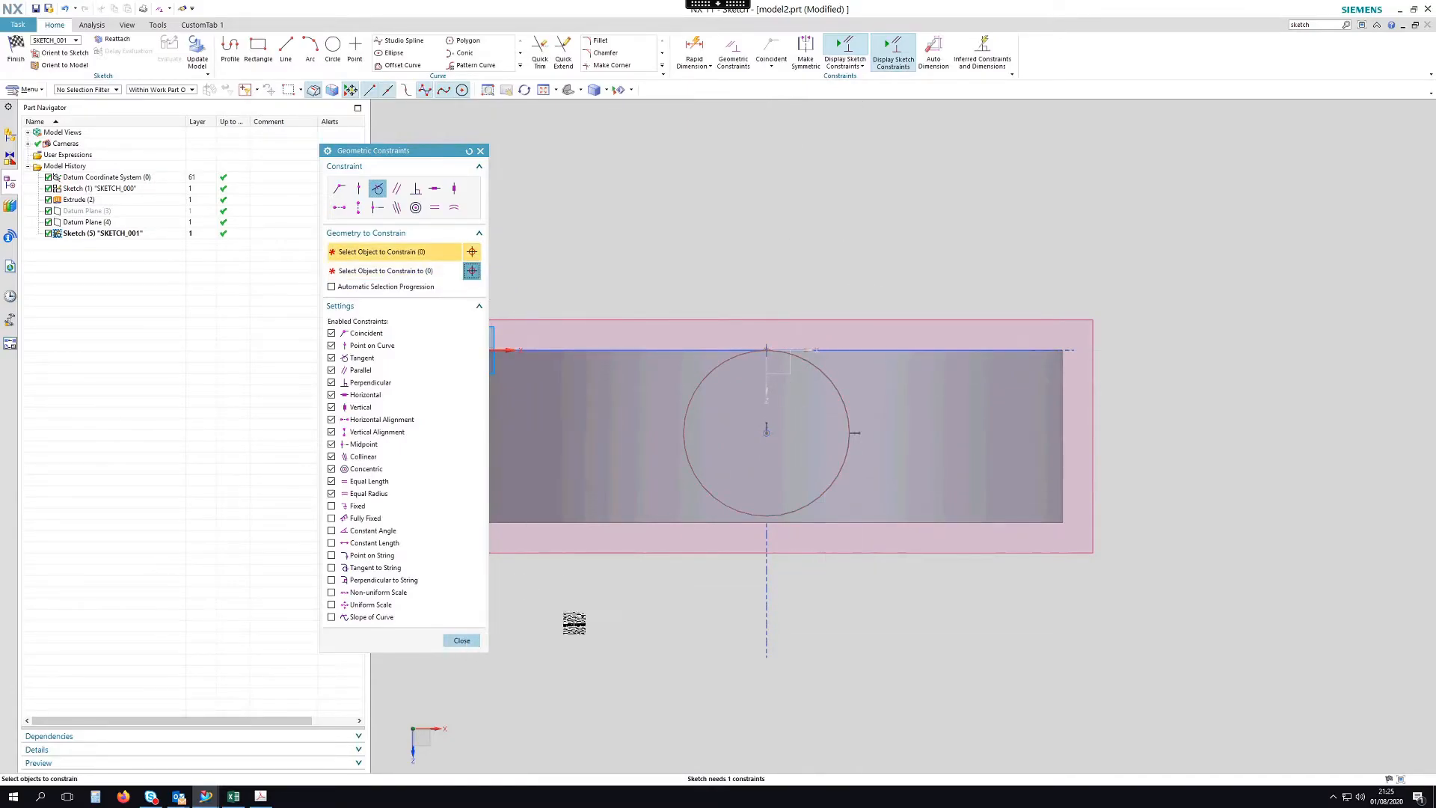
# Try to make the circle tangent to the arch's opposite long edge, and finish the sketch.
pyautogui.click(782, 514)
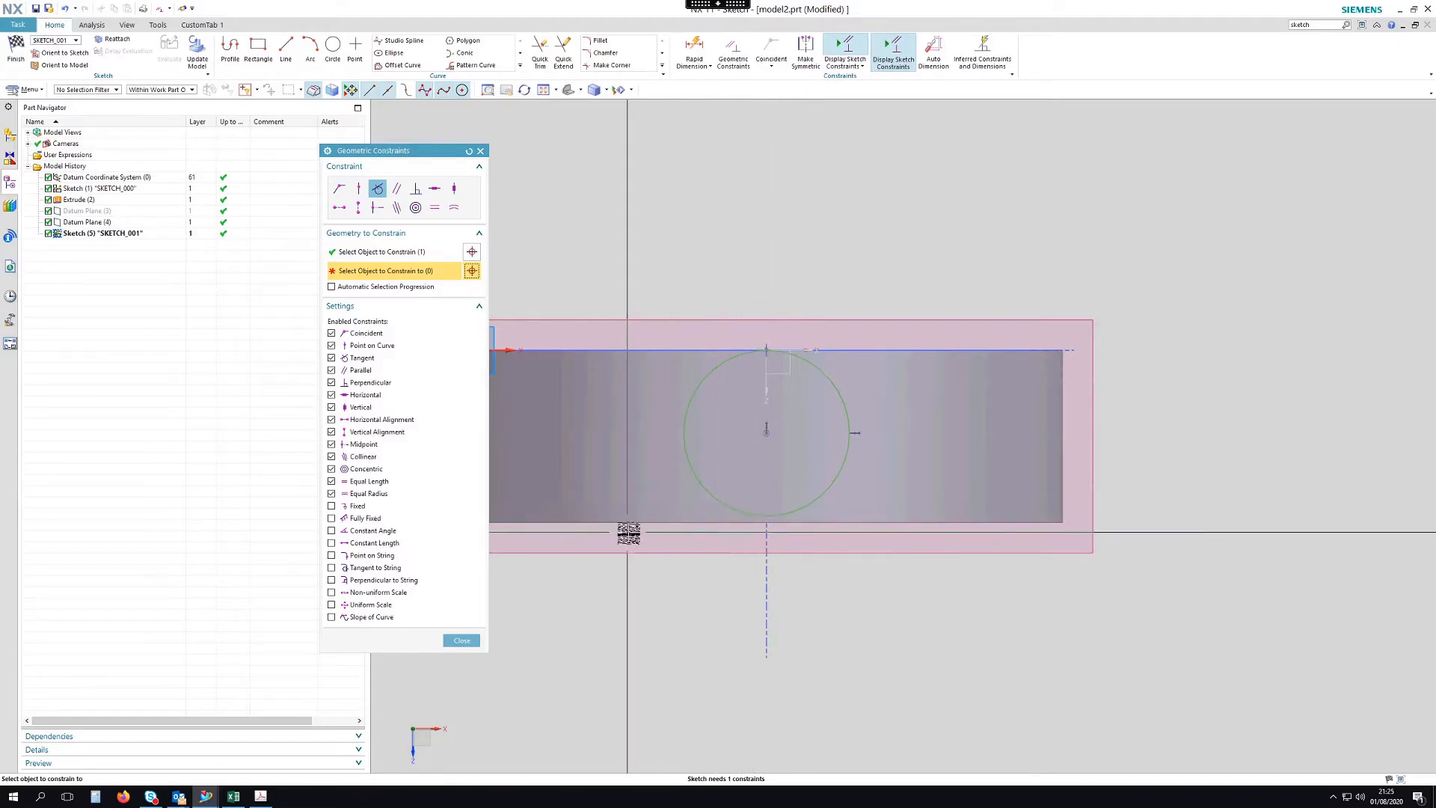
pyautogui.click(461, 640)
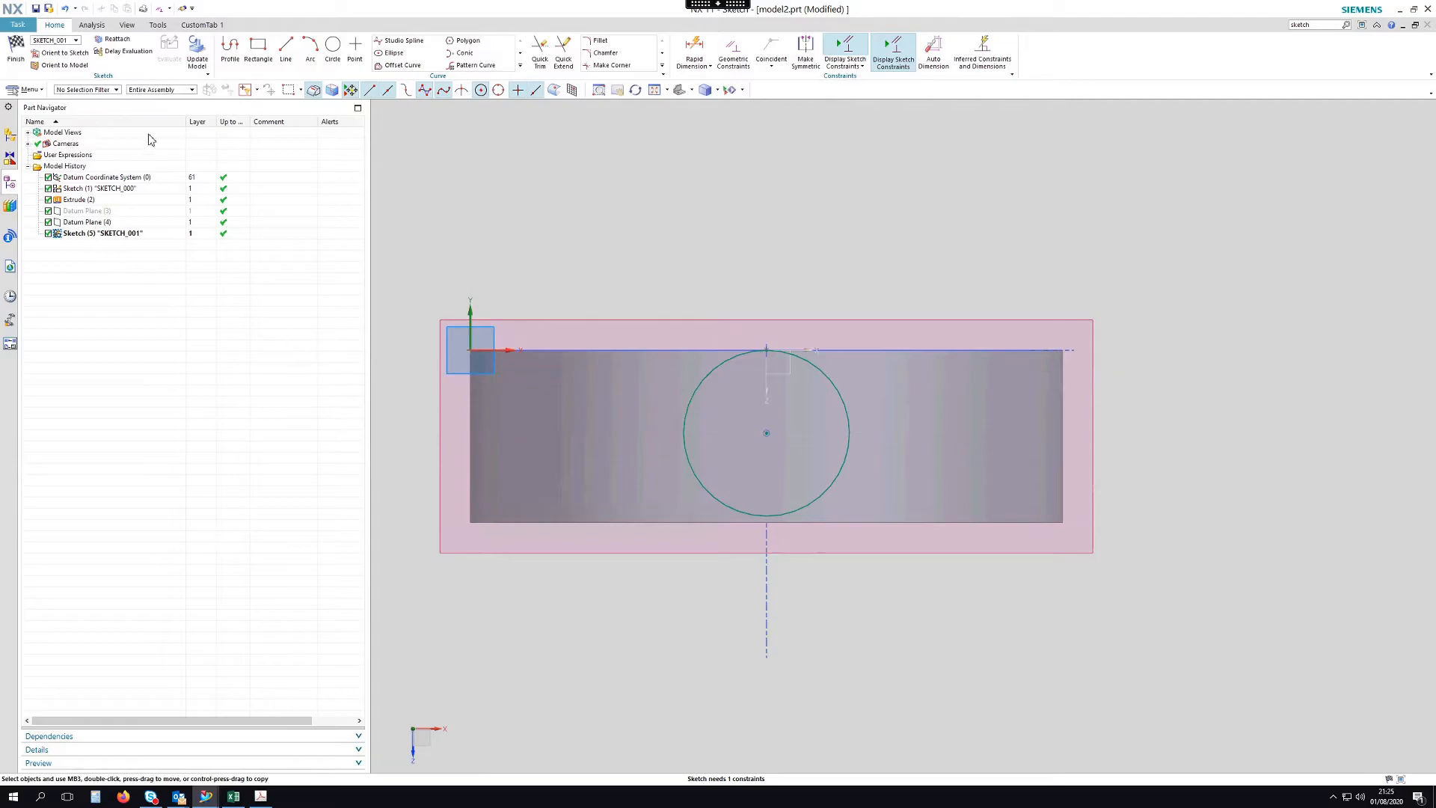
pyautogui.click(16, 46)
# Create a datum plane on the arch's flat front face with zero offset.
pyautogui.moveTo(618, 186)
pyautogui.mouseDown(button='middle')
pyautogui.moveTo(811, 314)
pyautogui.moveTo(827, 348)
pyautogui.moveTo(777, 339)
pyautogui.moveTo(778, 289)
pyautogui.moveTo(826, 272)
pyautogui.mouseUp(button='middle')
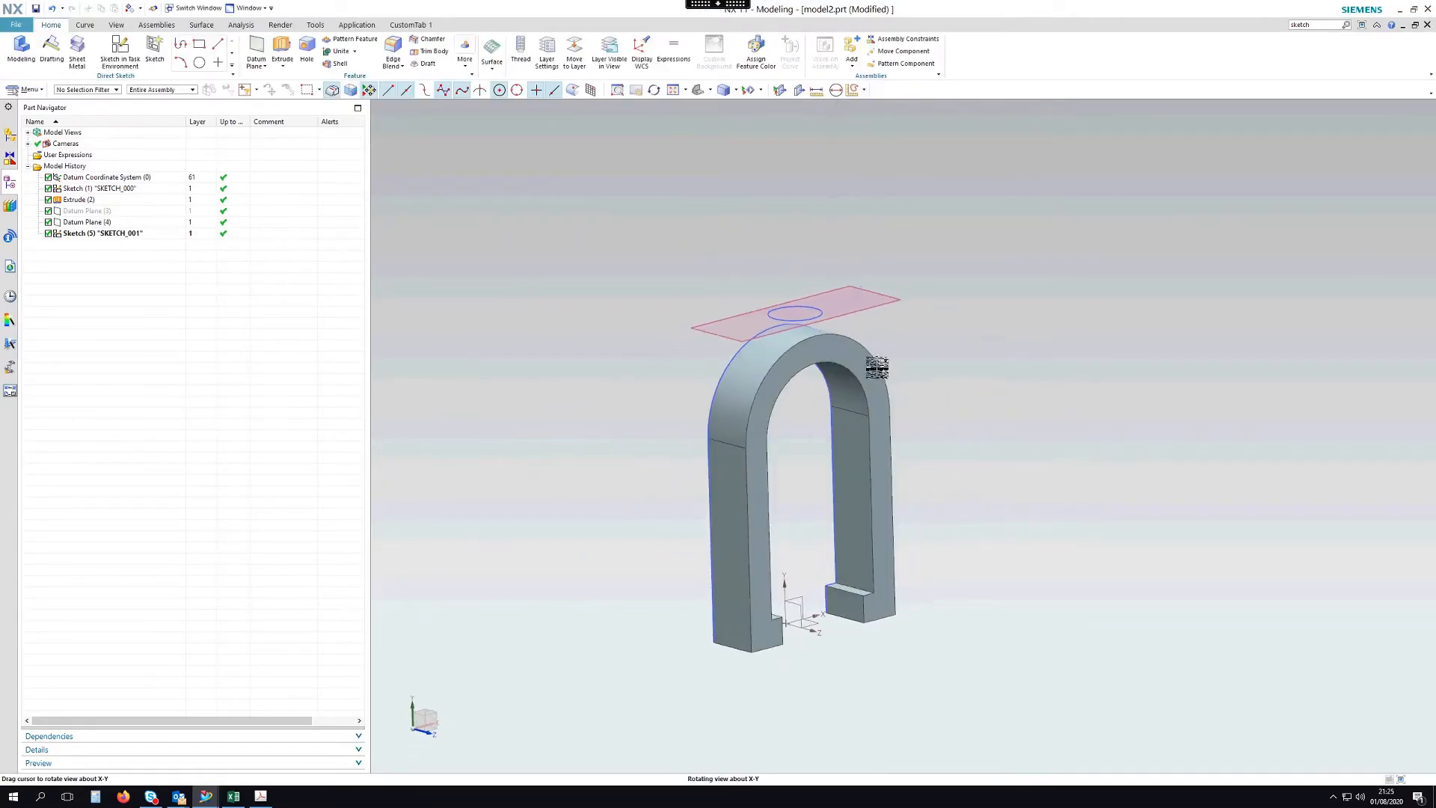
pyautogui.click(255, 51)
pyautogui.click(882, 450)
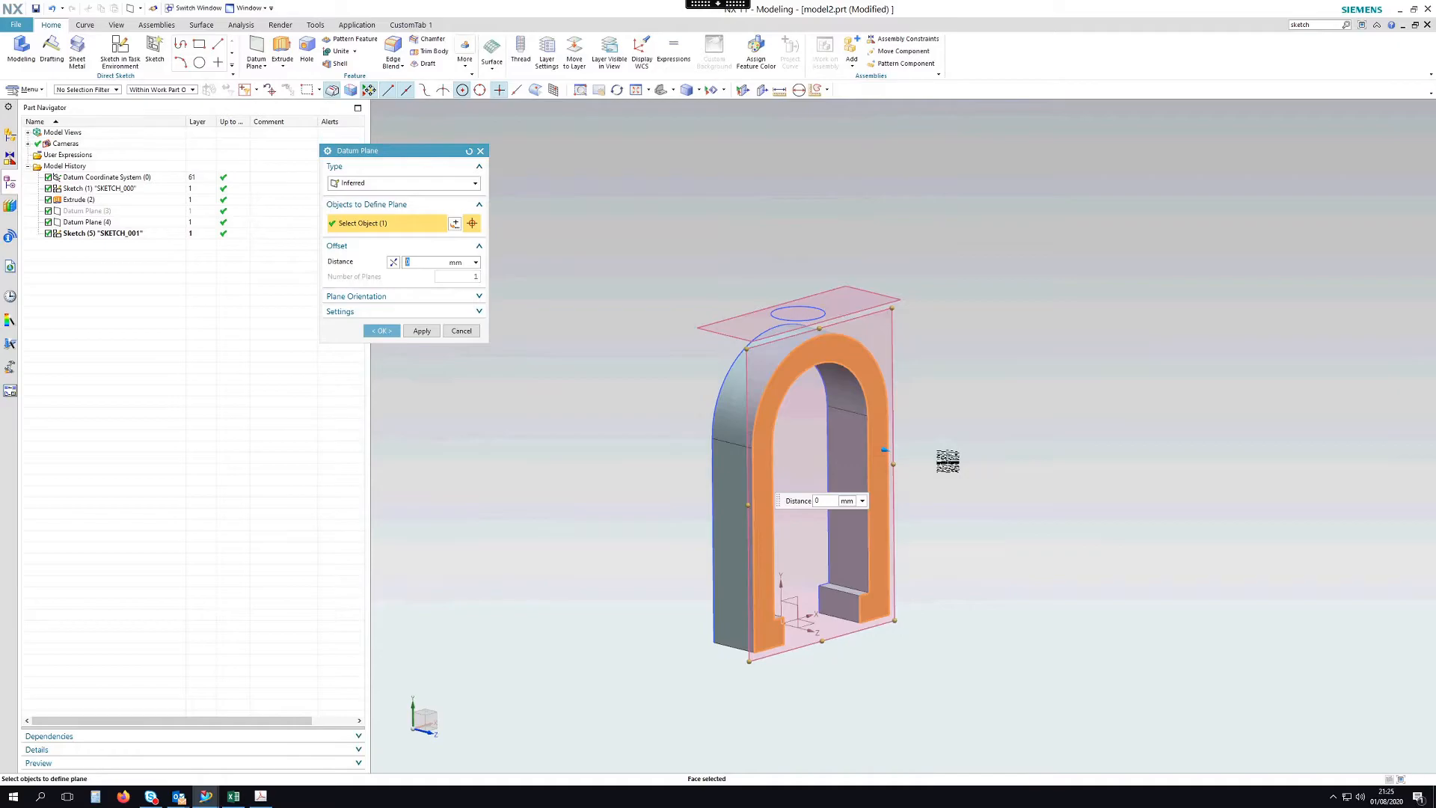
pyautogui.middleClick(995, 430)
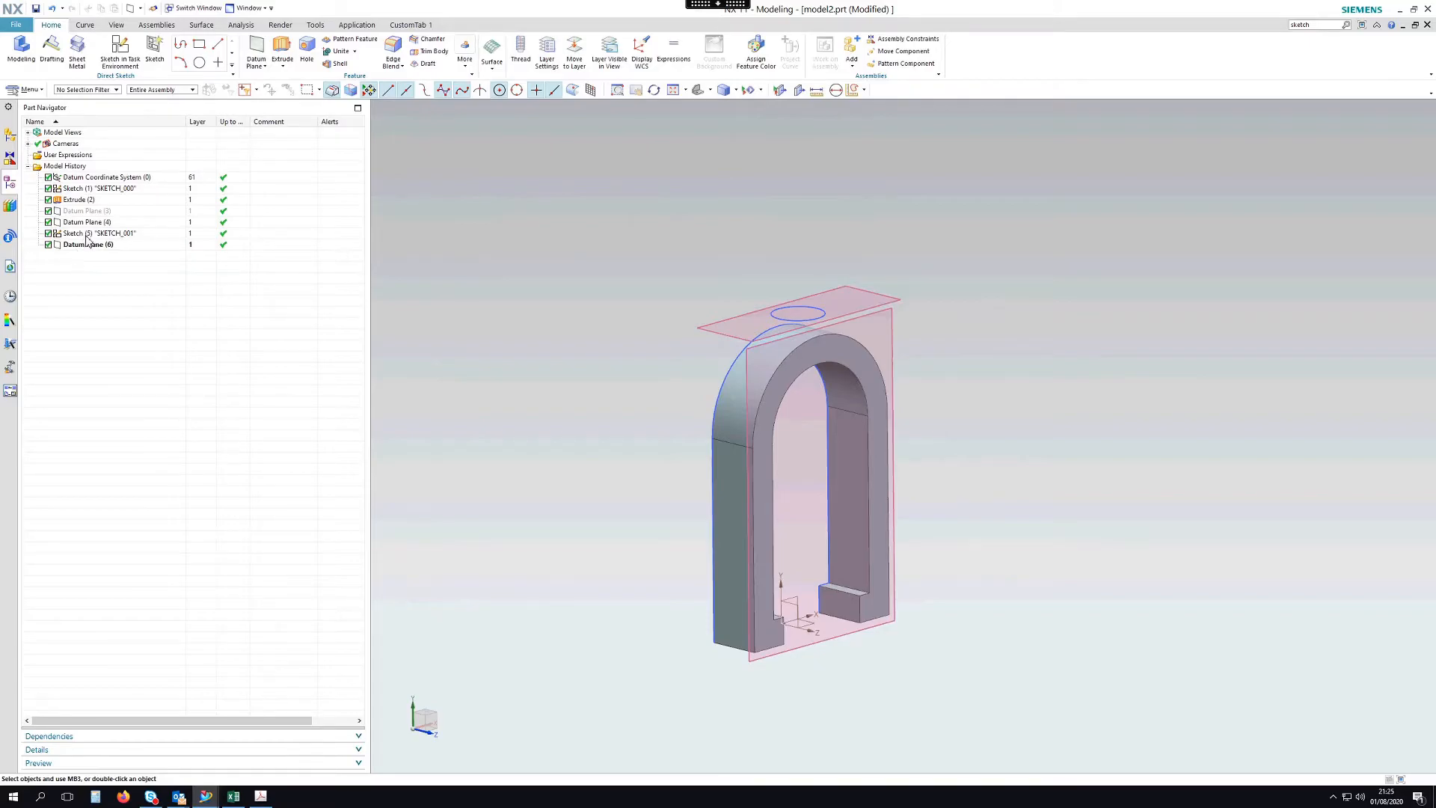
# Reorder the model history so the front-face datum plane comes before the circle sketch.
pyautogui.click(82, 234)
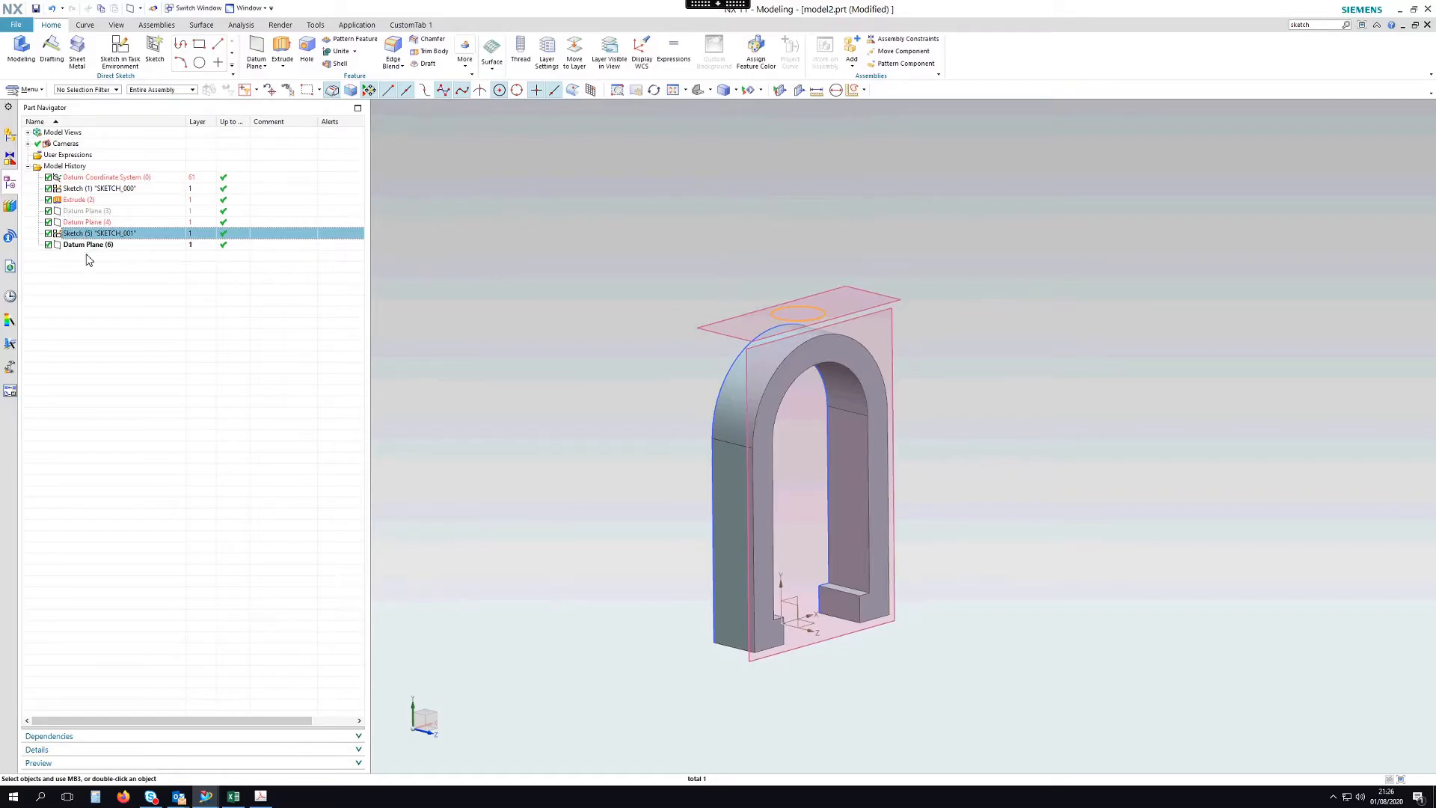
pyautogui.click(88, 245)
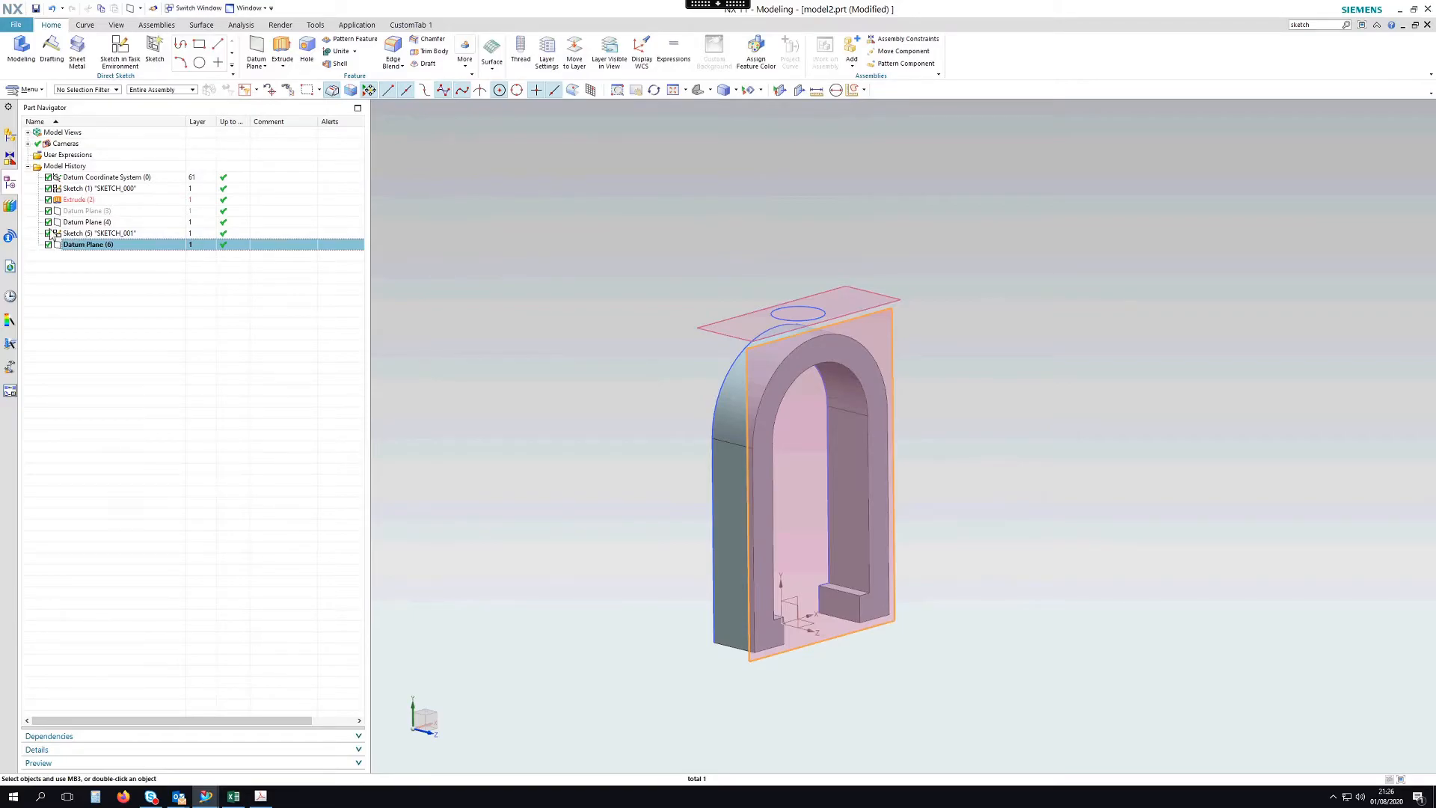
pyautogui.moveTo(71, 235); pyautogui.dragTo(73, 231)
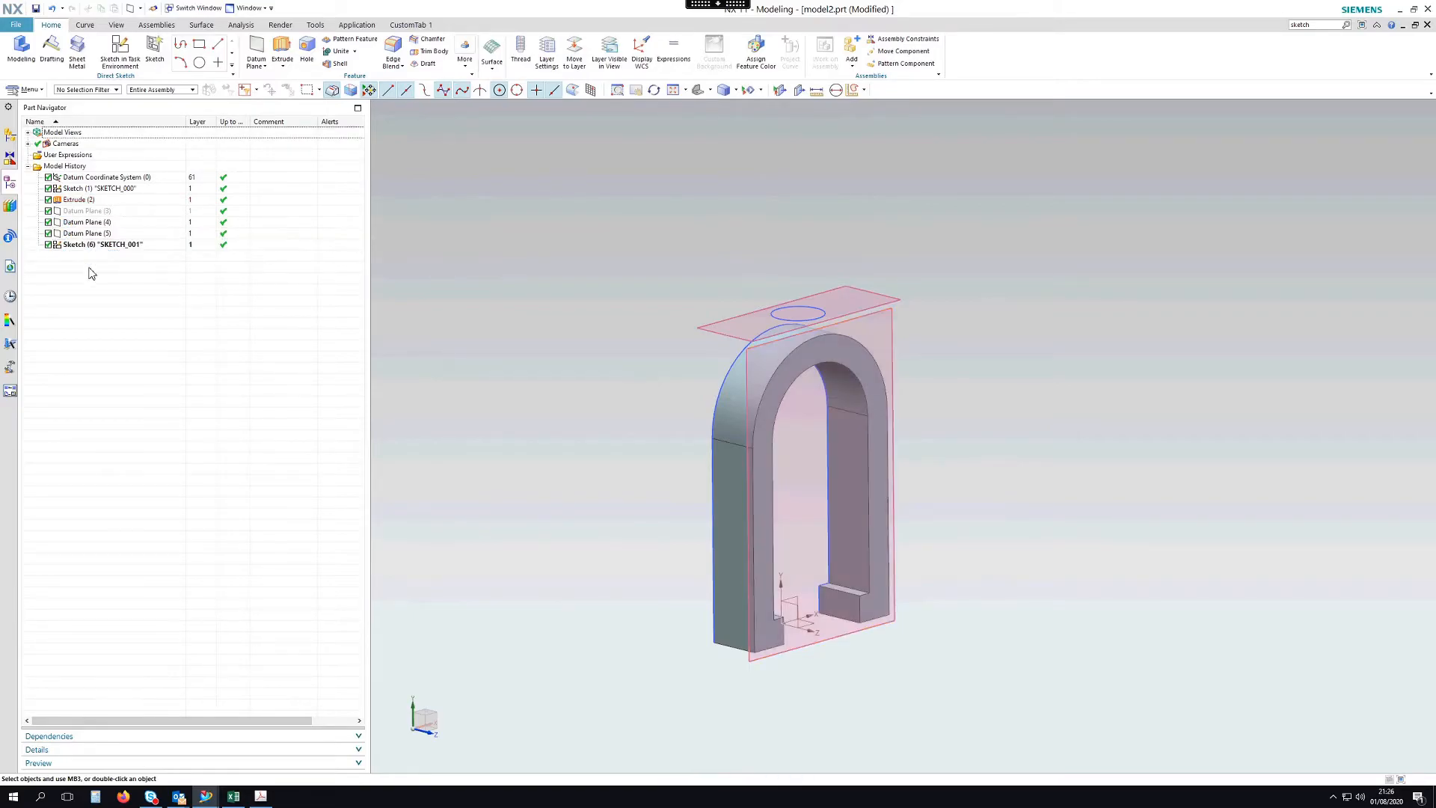
# Edit the circle sketch and make the circle tangent to the front-face datum plane.
pyautogui.click(83, 245)
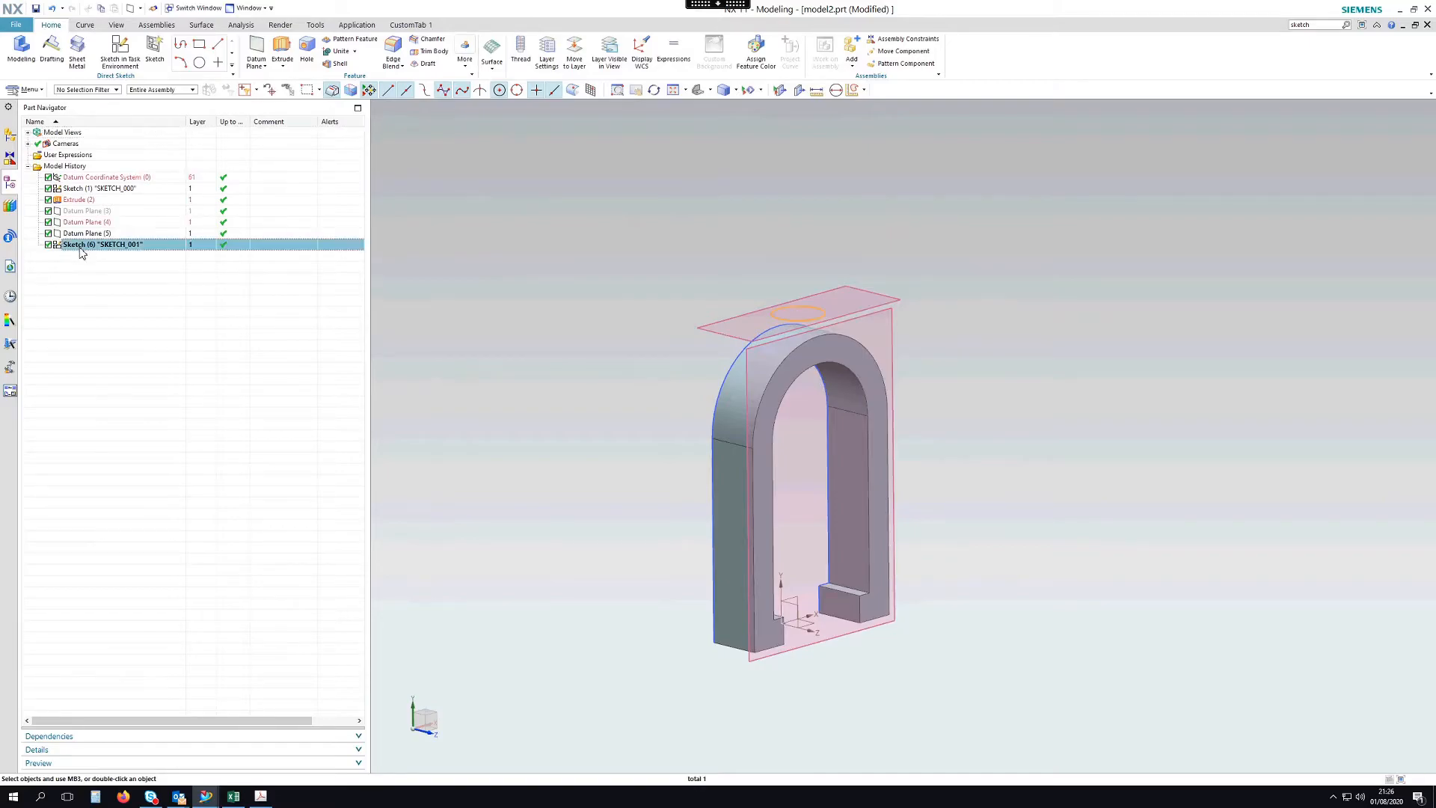
pyautogui.rightClick(84, 246)
pyautogui.click(125, 315)
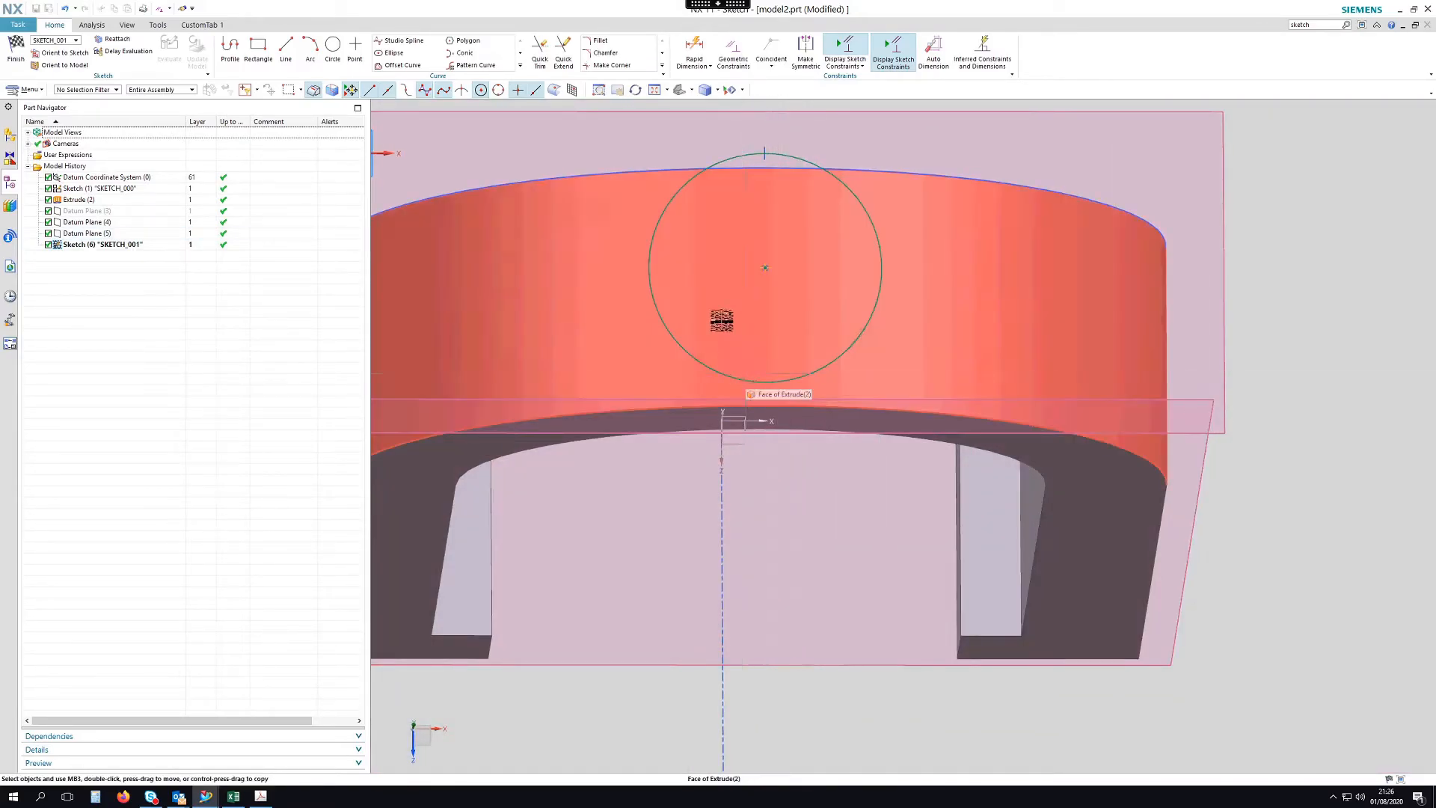
pyautogui.click(733, 51)
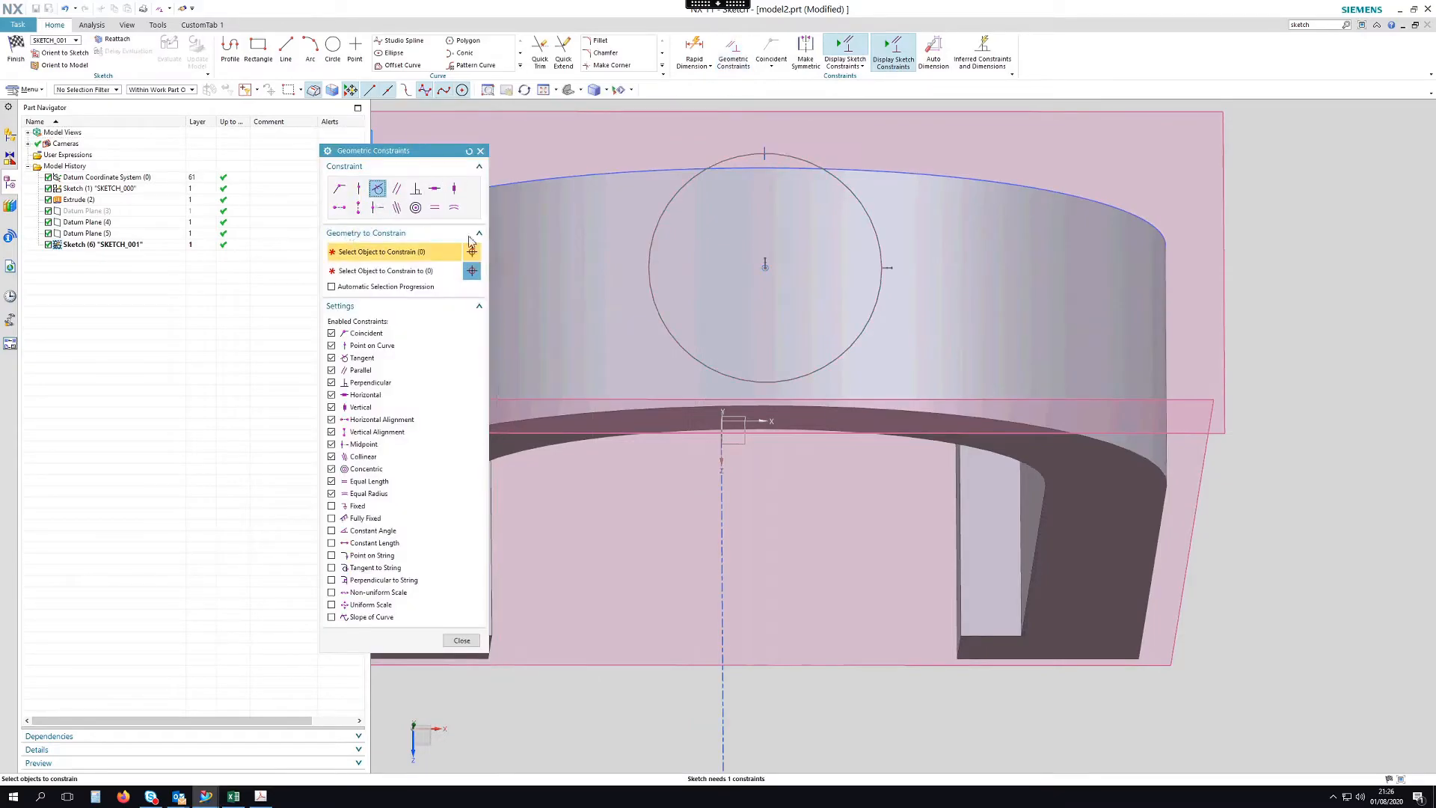
pyautogui.click(813, 372)
pyautogui.click(1191, 402)
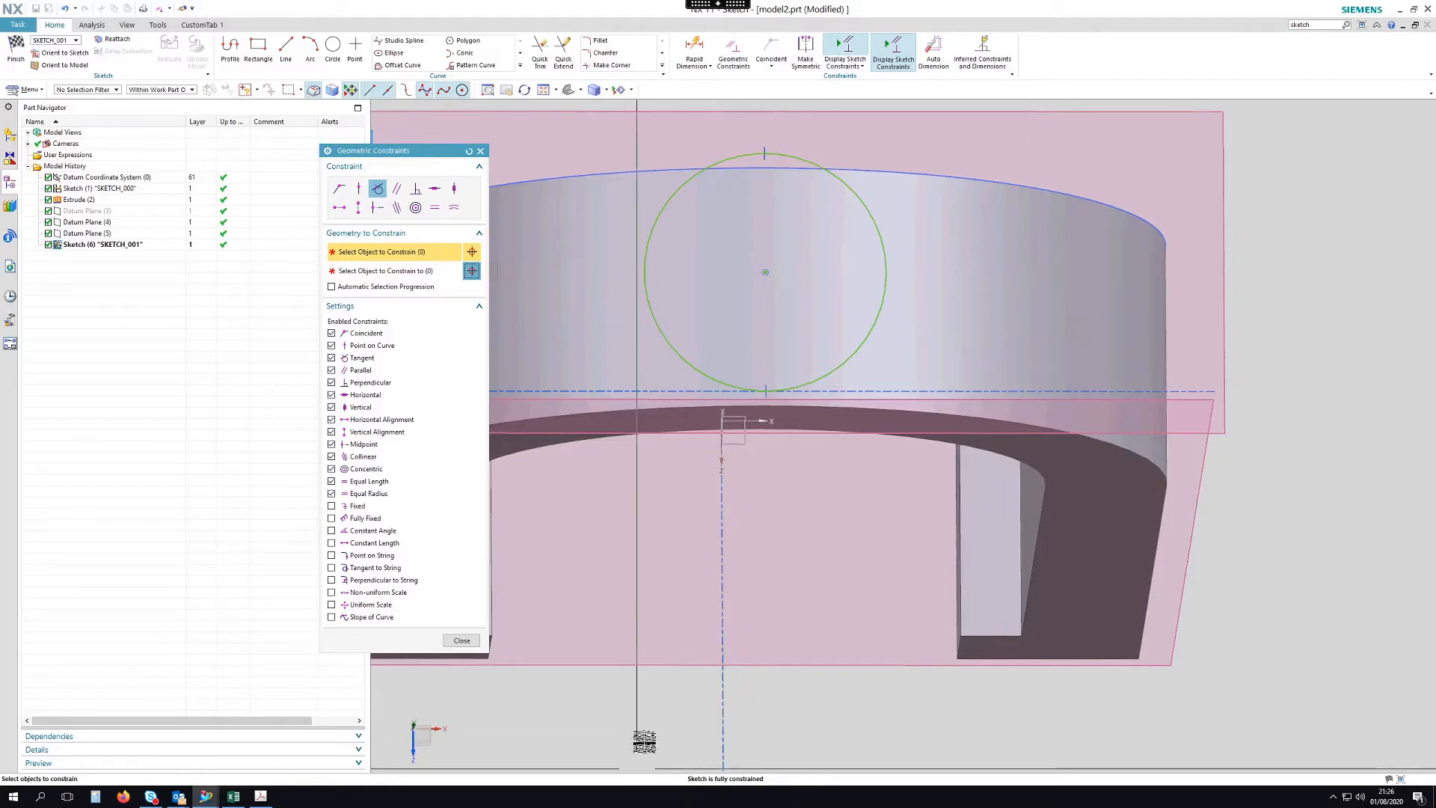
pyautogui.click(462, 641)
pyautogui.scroll(-4, 748, 488)
pyautogui.moveTo(800, 499)
pyautogui.mouseDown(button='middle')
pyautogui.moveTo(1025, 397)
pyautogui.moveTo(1012, 330)
pyautogui.moveTo(1129, 296)
pyautogui.moveTo(1266, 330)
pyautogui.moveTo(1278, 391)
pyautogui.mouseUp(button='middle')
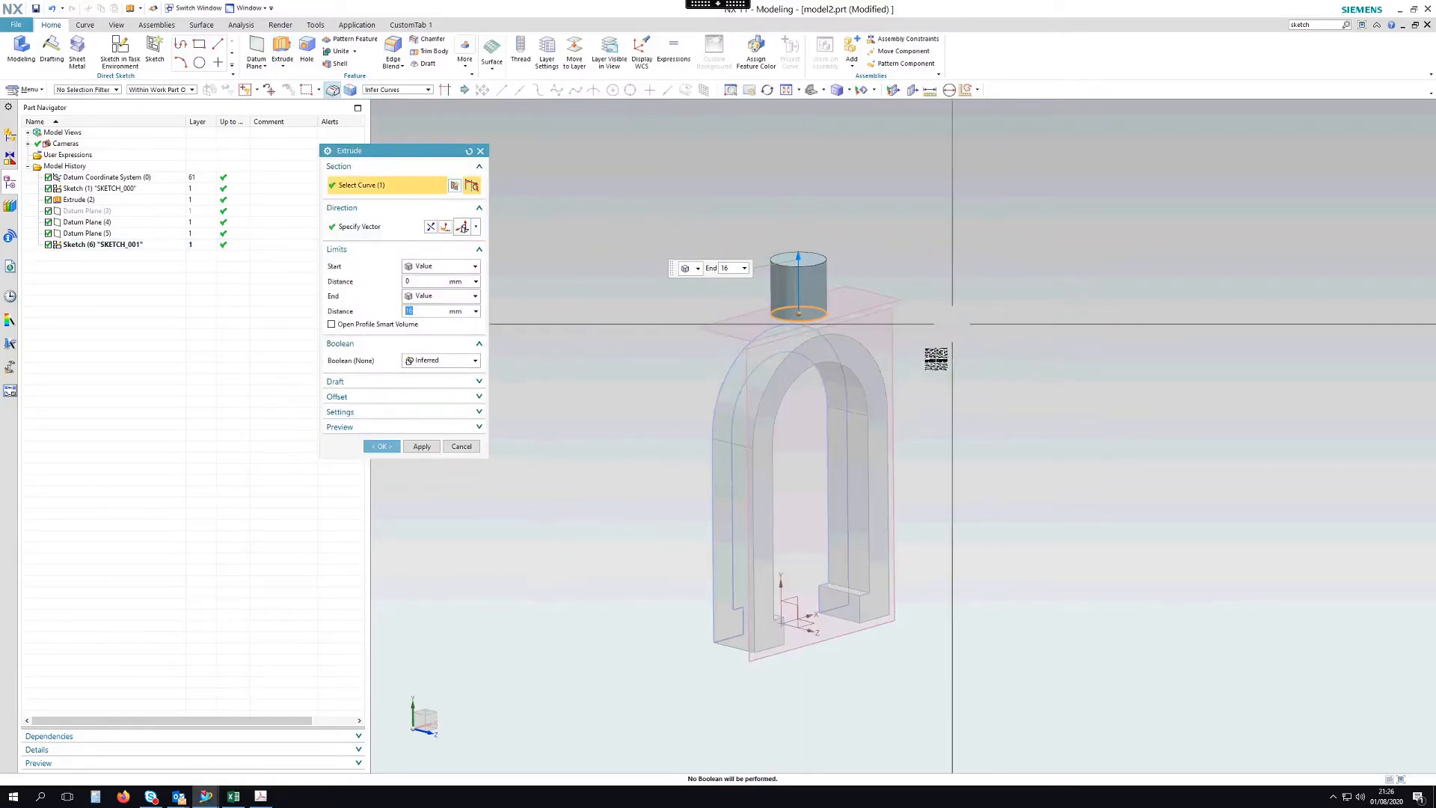
# Extrude the circle downward until the arch's curved outer face and unite it with the arch body.
pyautogui.doubleClick(798, 256)
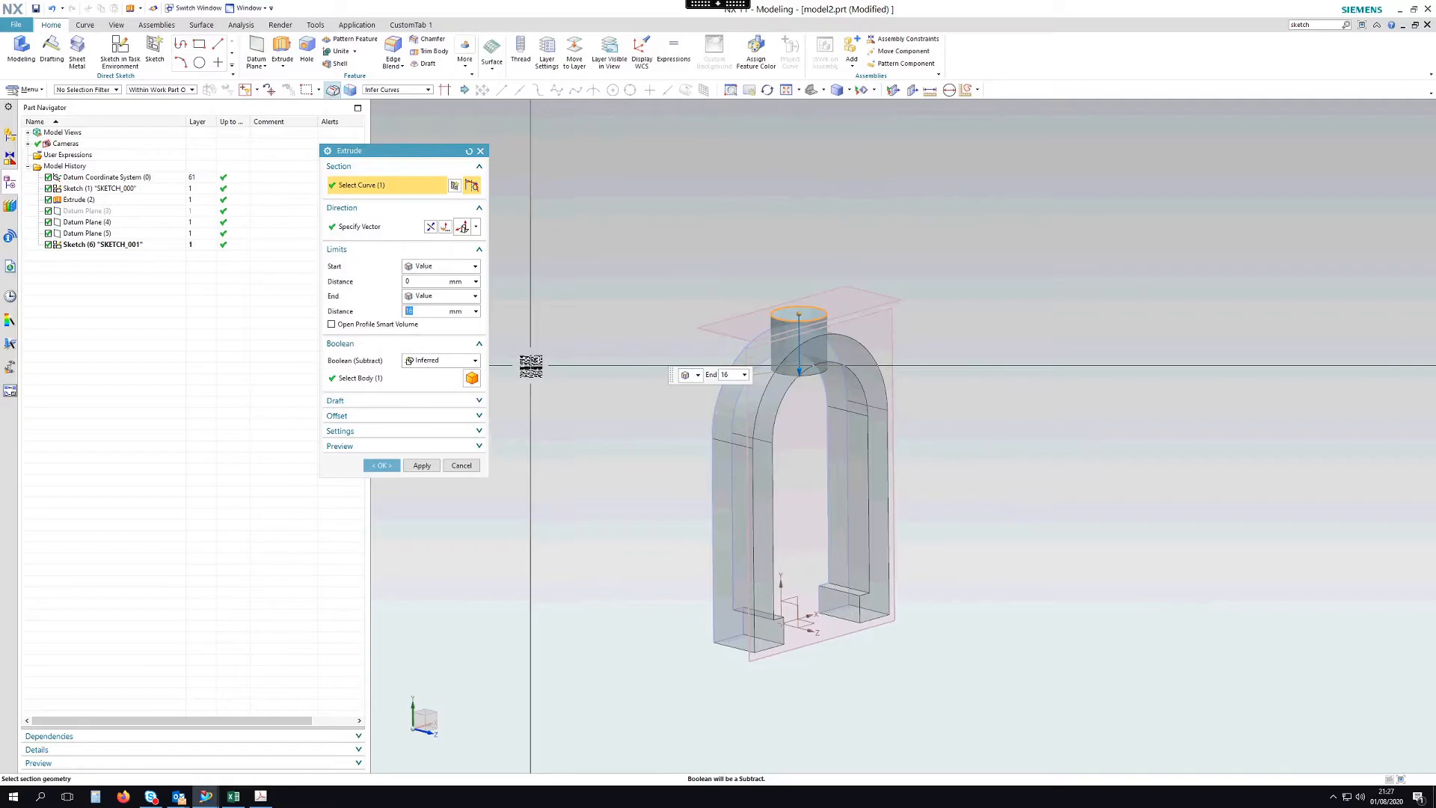
pyautogui.moveTo(1013, 304); pyautogui.dragTo(865, 310, button='middle')
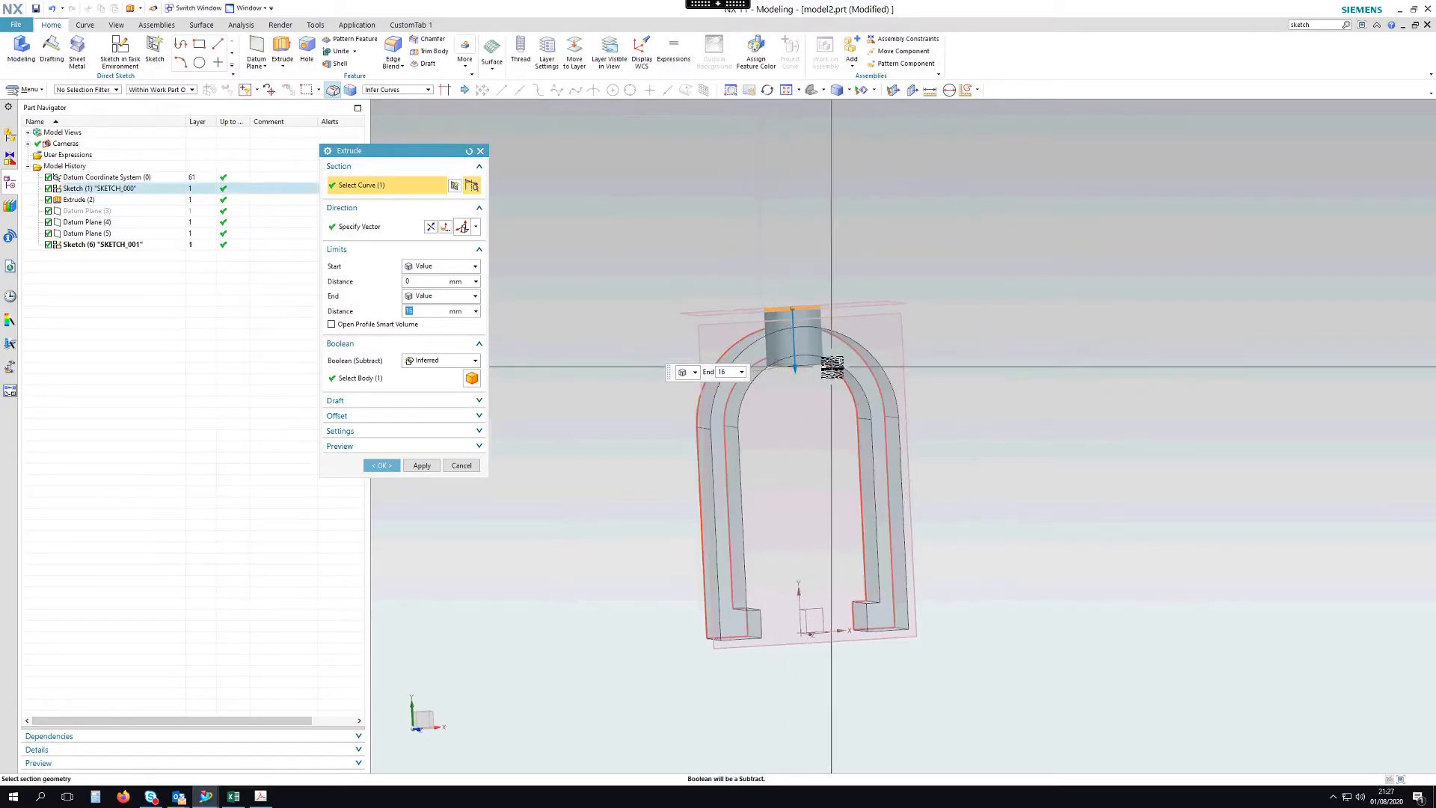
pyautogui.moveTo(817, 221); pyautogui.dragTo(856, 248, button='middle')
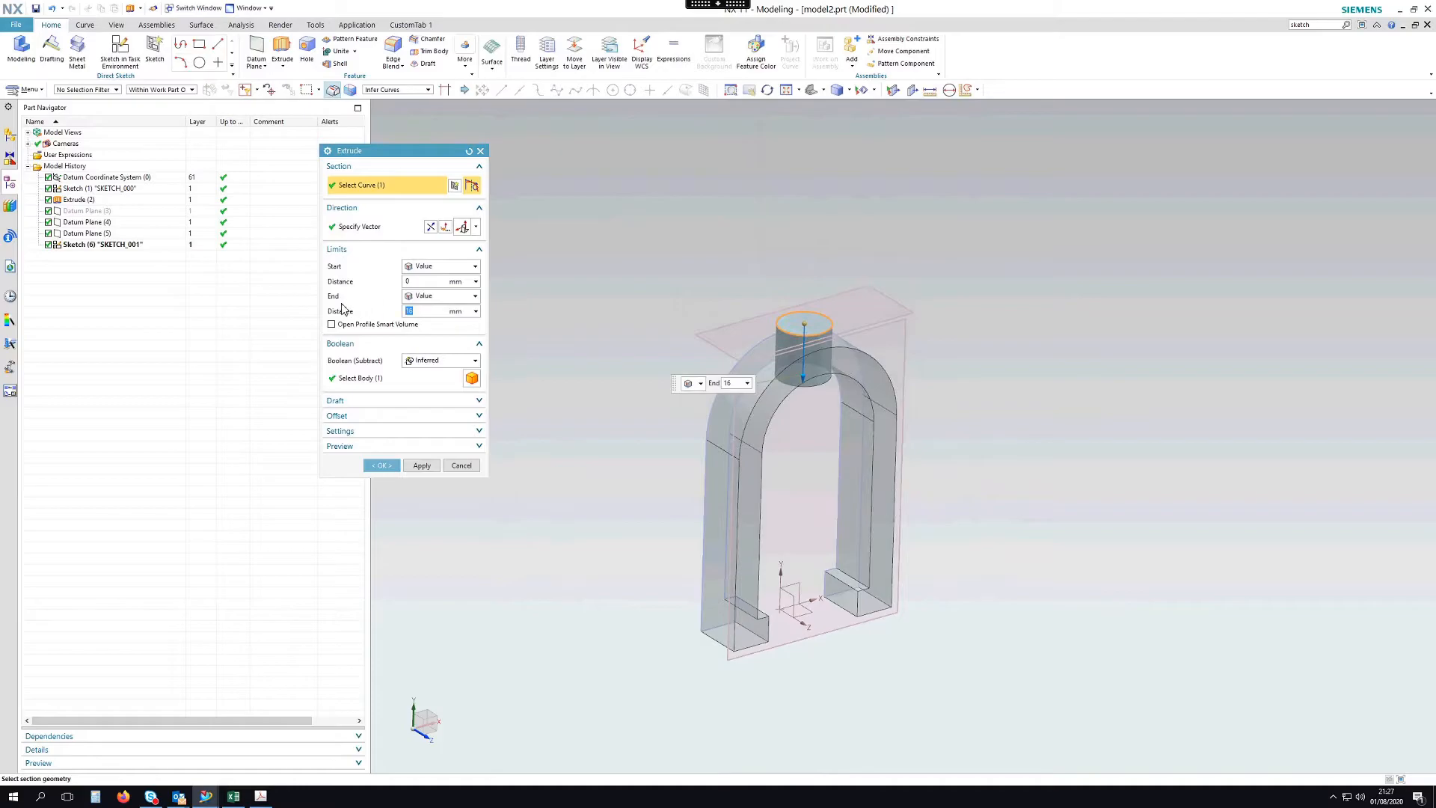
pyautogui.click(454, 297)
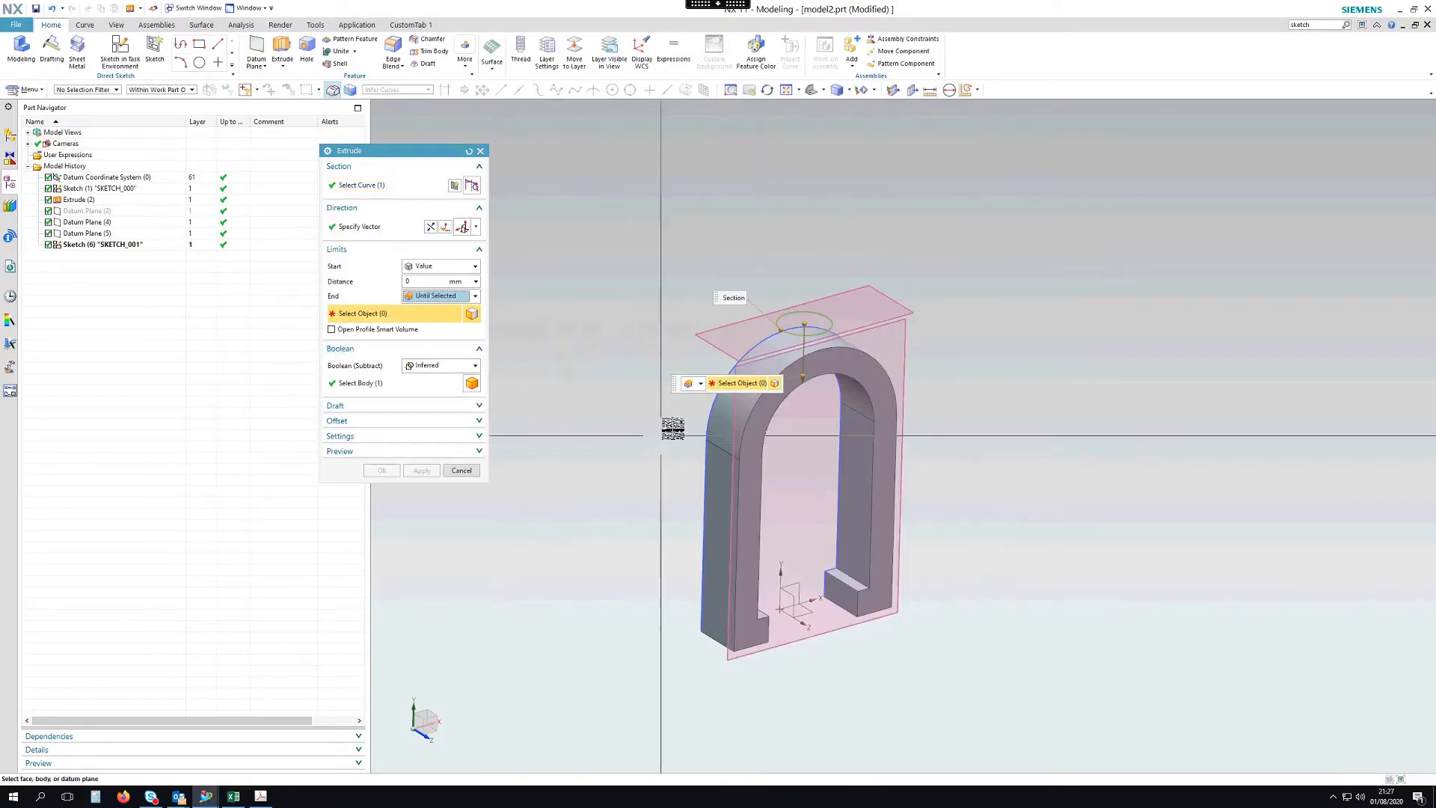
pyautogui.click(721, 441)
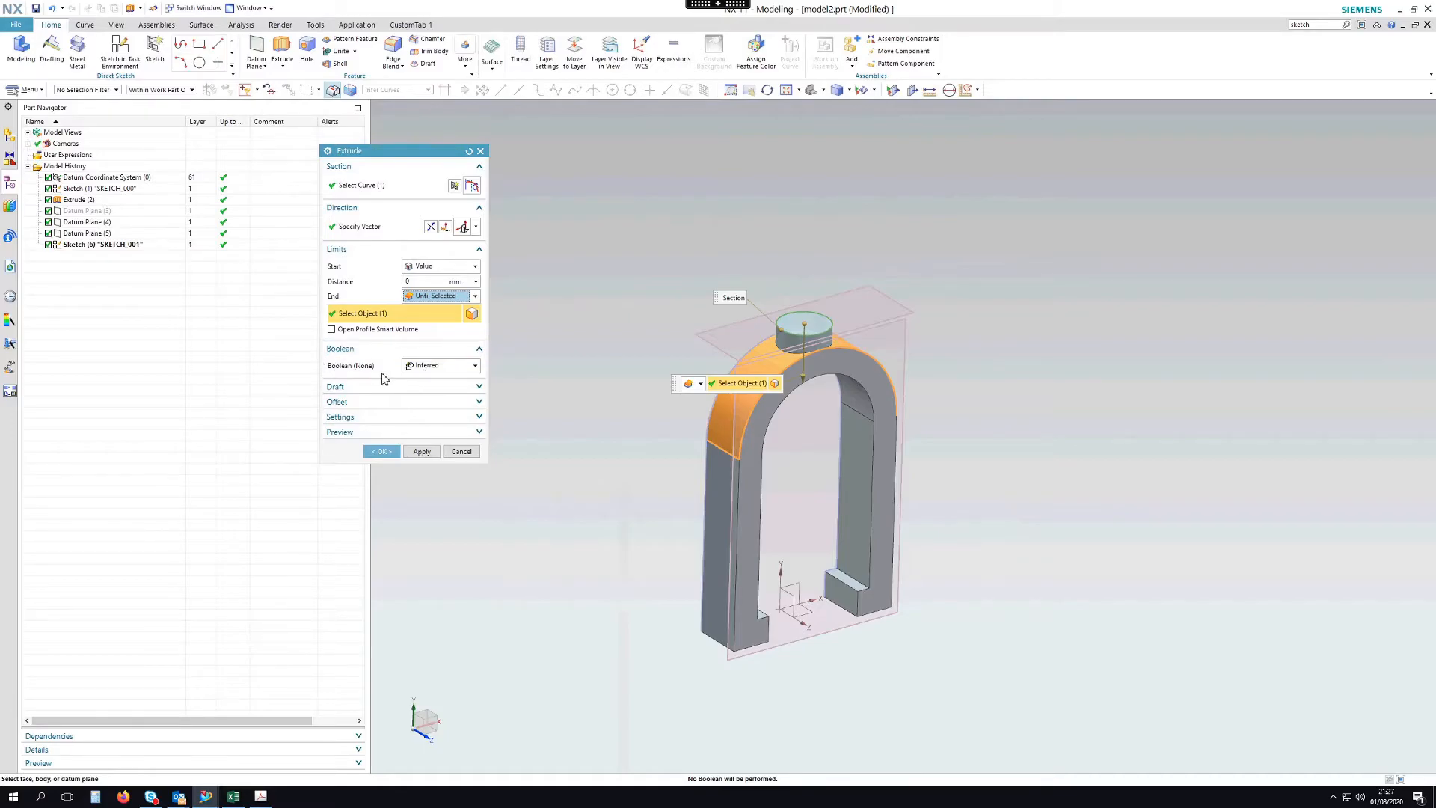
pyautogui.click(439, 367)
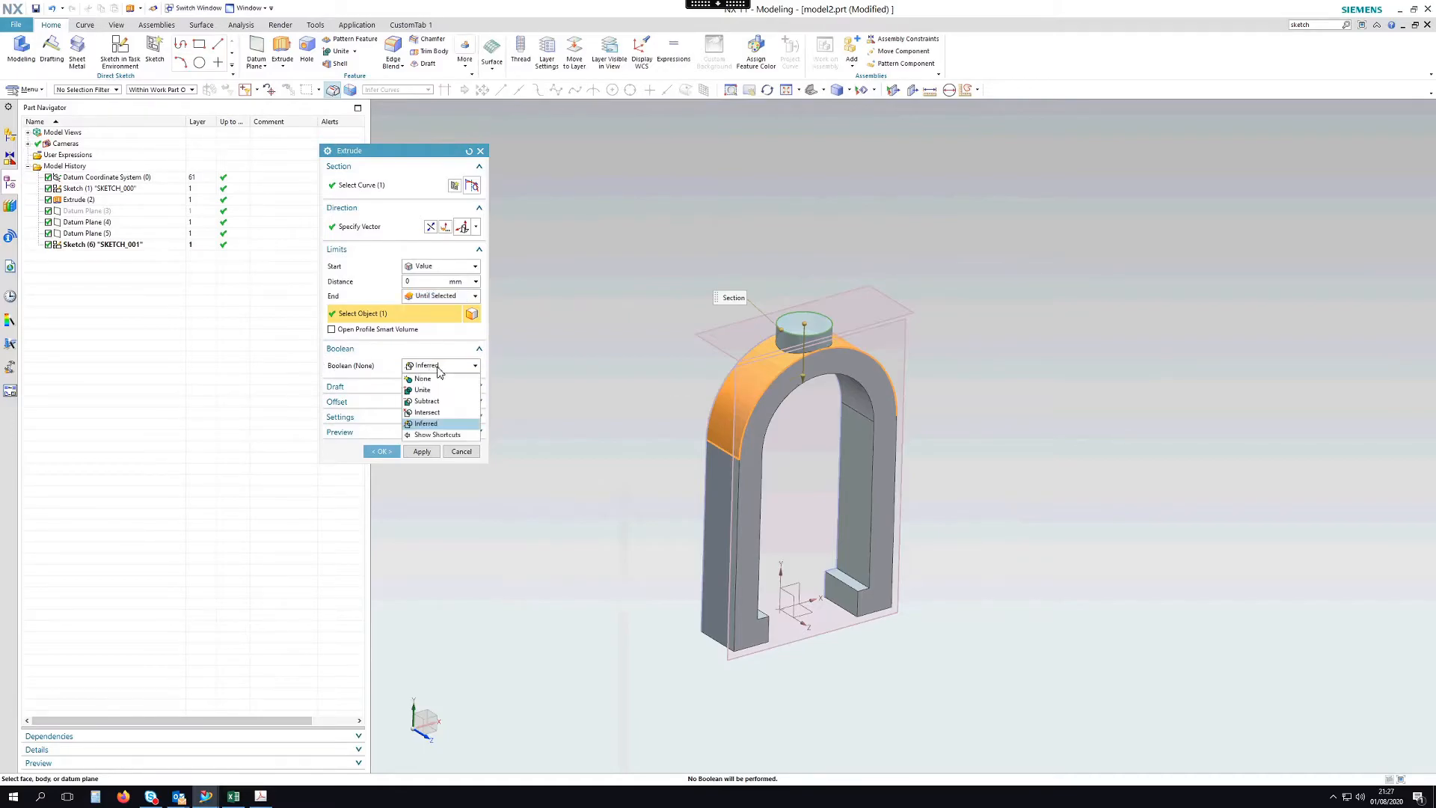
pyautogui.click(430, 392)
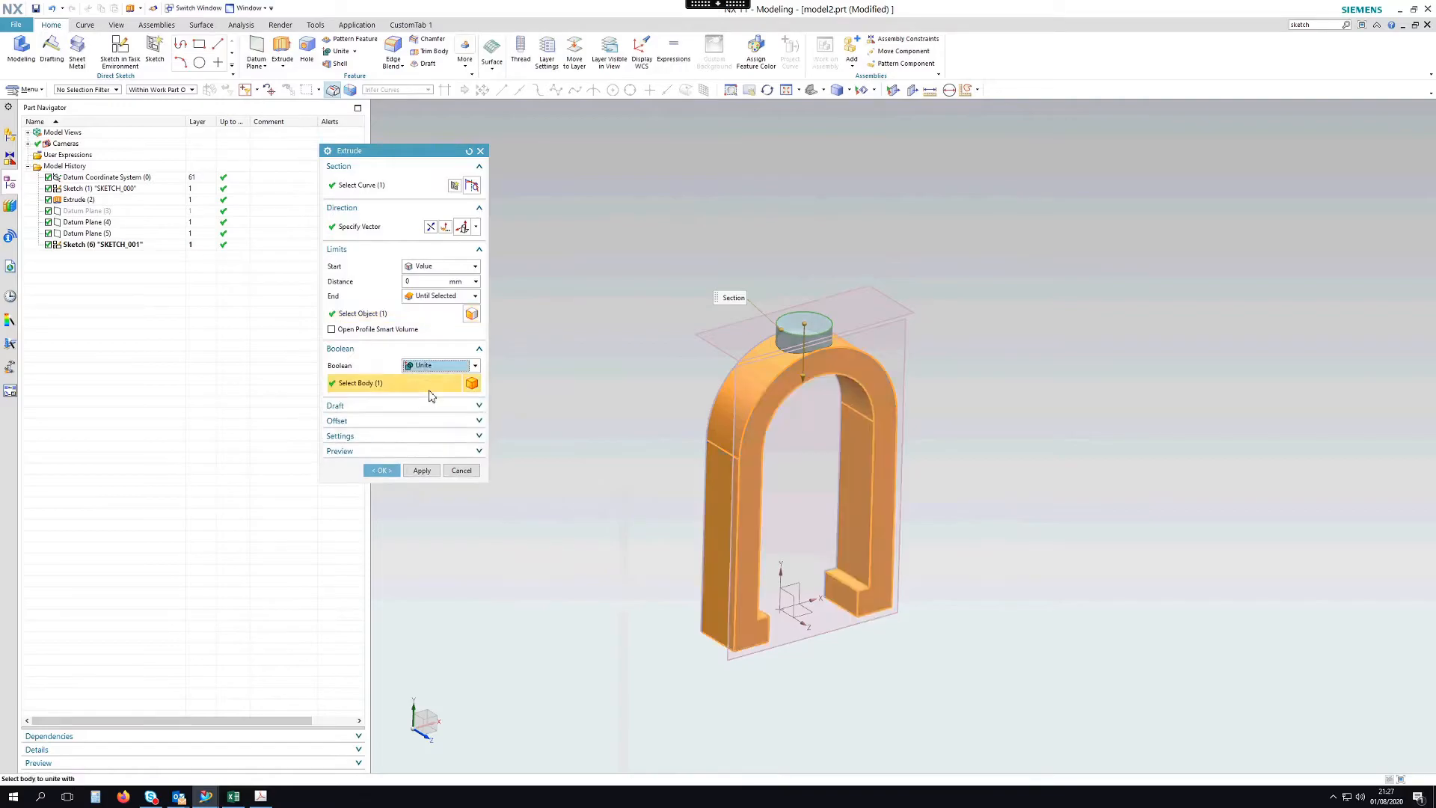
pyautogui.click(383, 471)
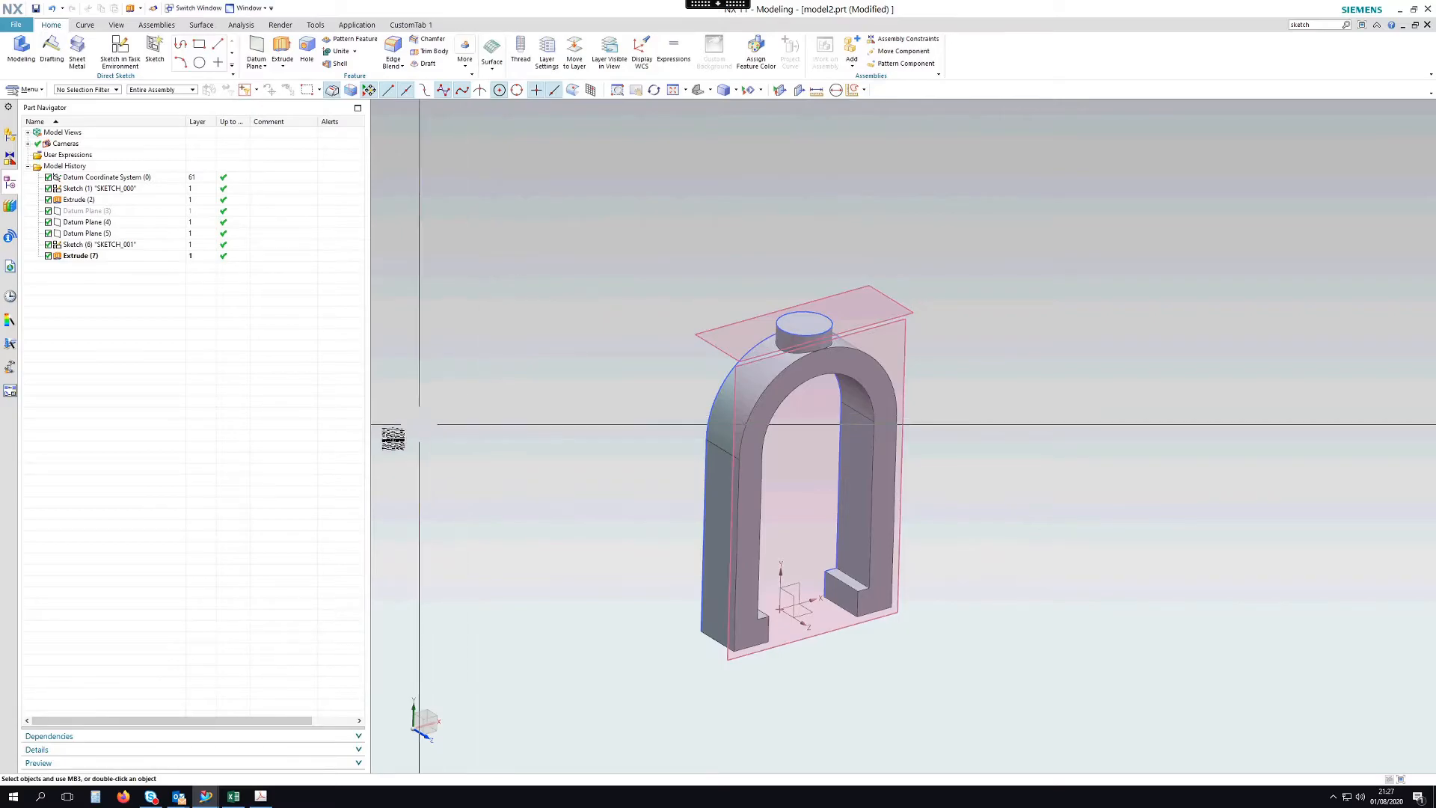
# Restrict selection to solid bodies to inspect the body structure, and reset it to No Selection Filter.
pyautogui.click(94, 90)
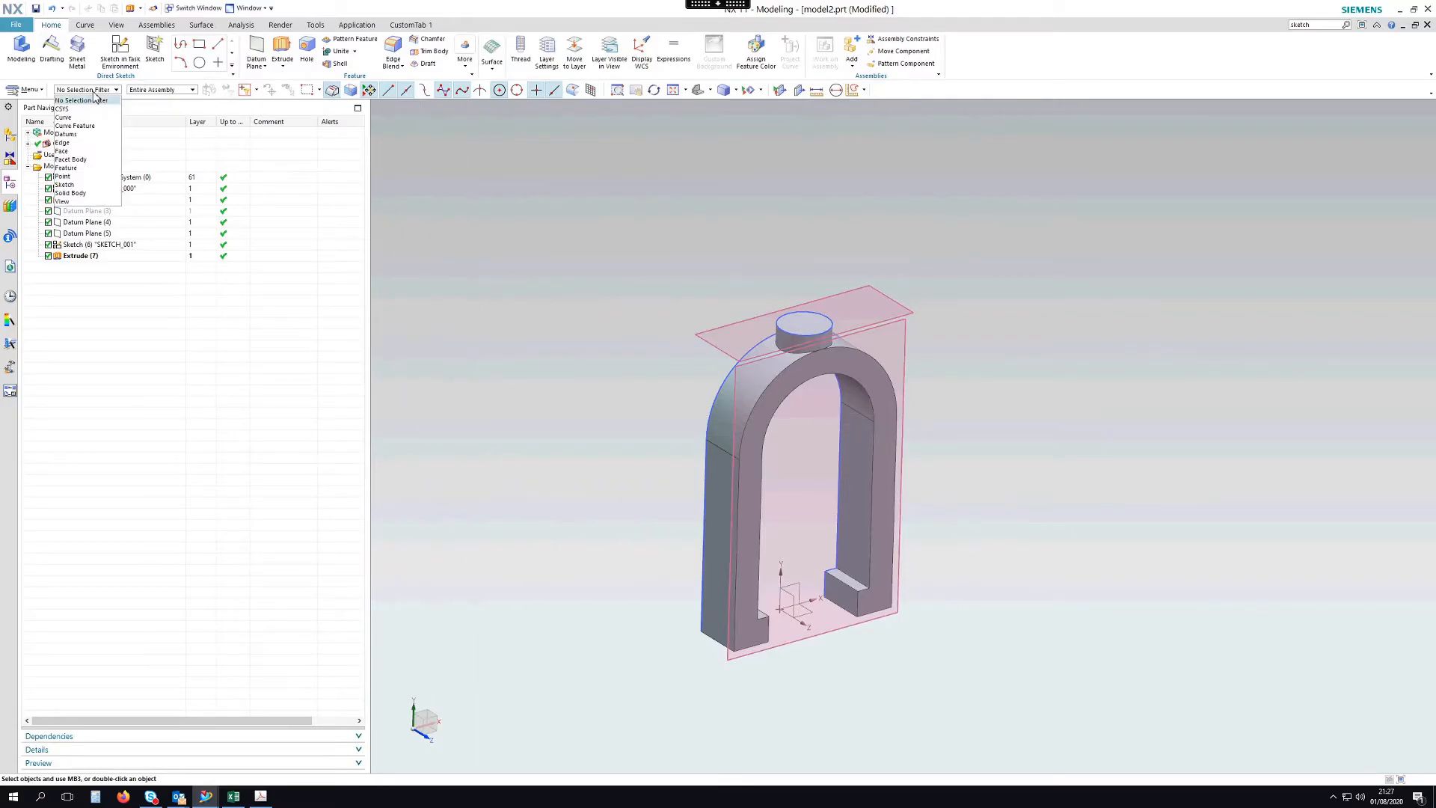
pyautogui.click(67, 193)
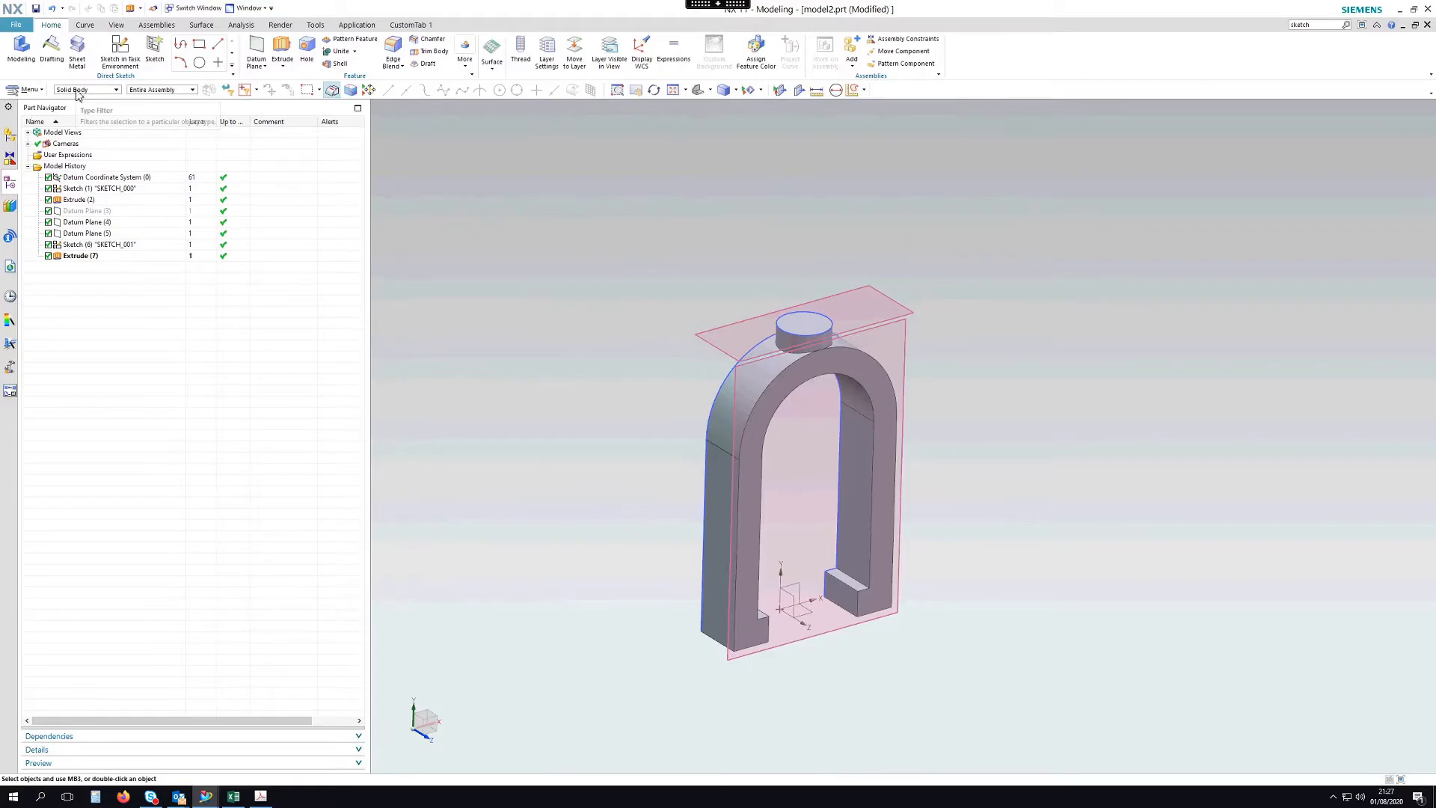
pyautogui.click(108, 90)
pyautogui.click(80, 97)
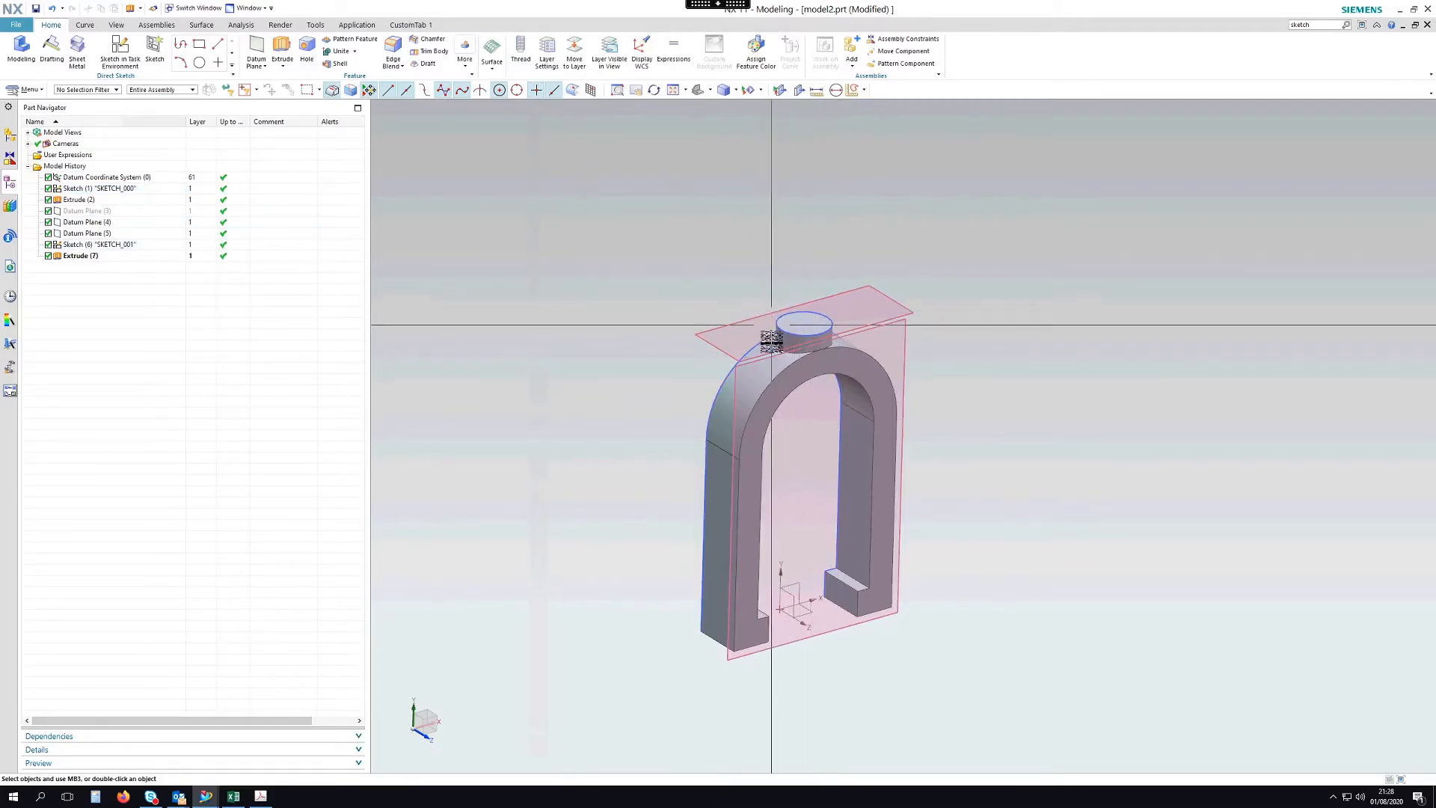
# Set the top cylinder extrusion's Boolean to None and filter the selection to solid bodies to inspect the separate bodies.
pyautogui.doubleClick(93, 255)
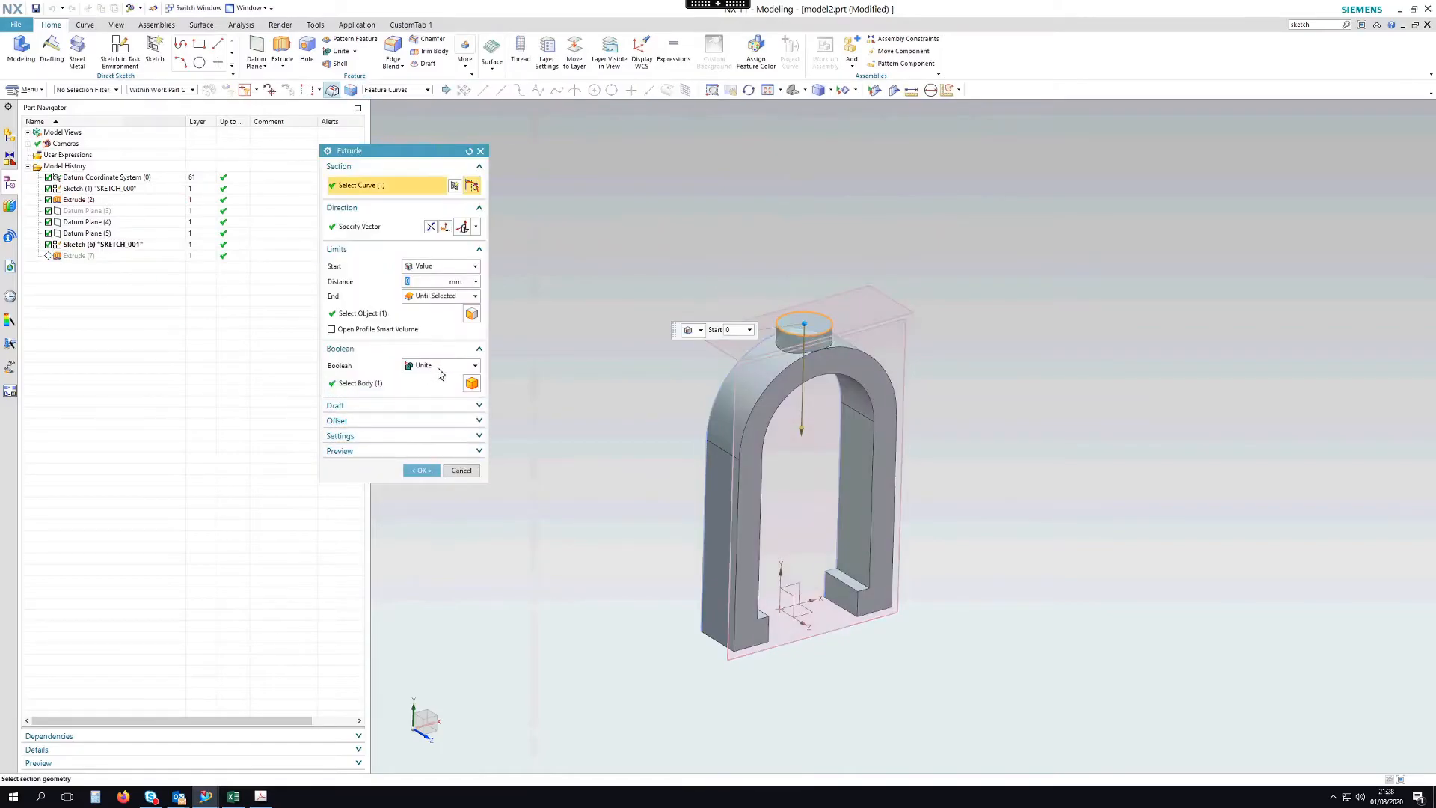
pyautogui.click(442, 366)
pyautogui.click(442, 380)
pyautogui.click(421, 471)
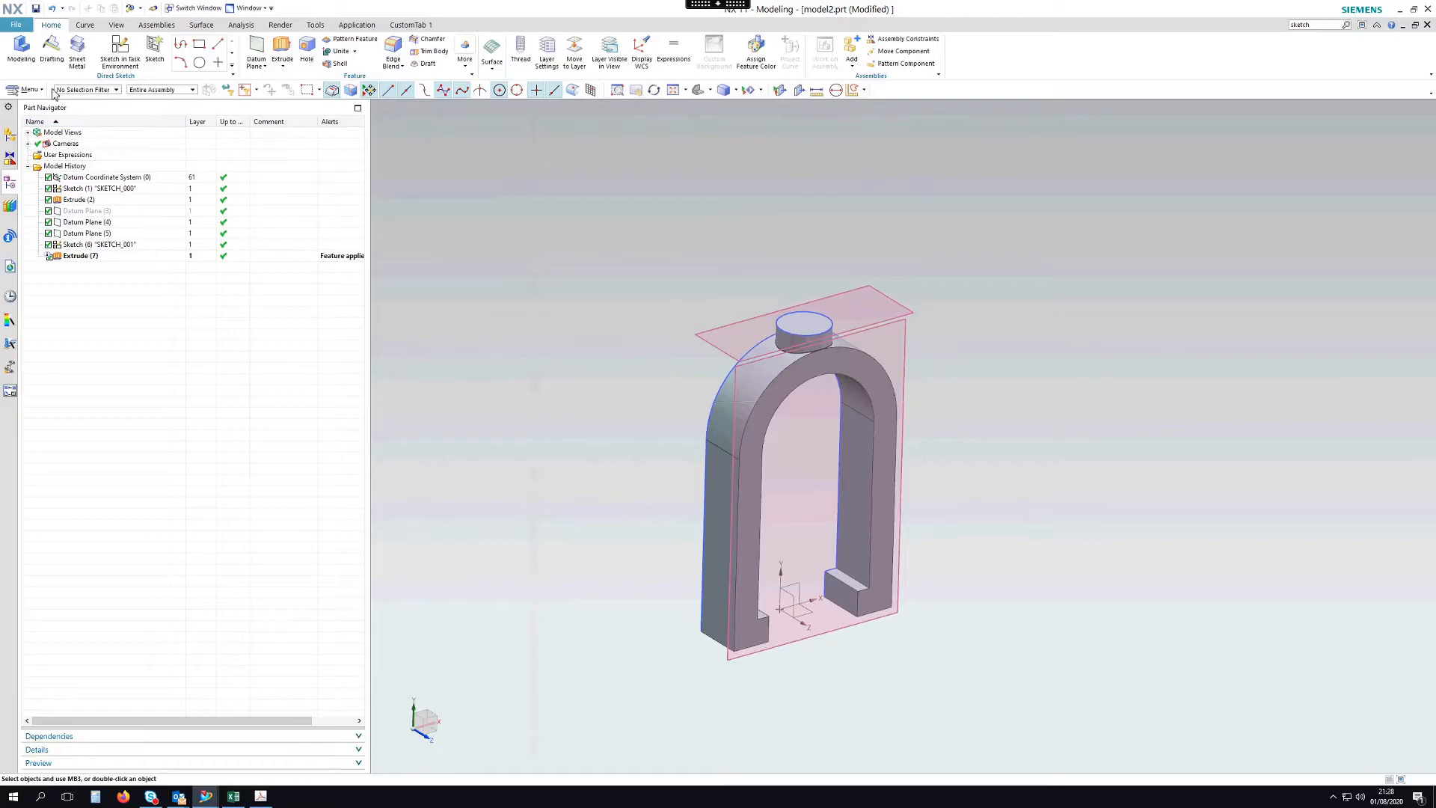
pyautogui.click(84, 90)
pyautogui.click(71, 193)
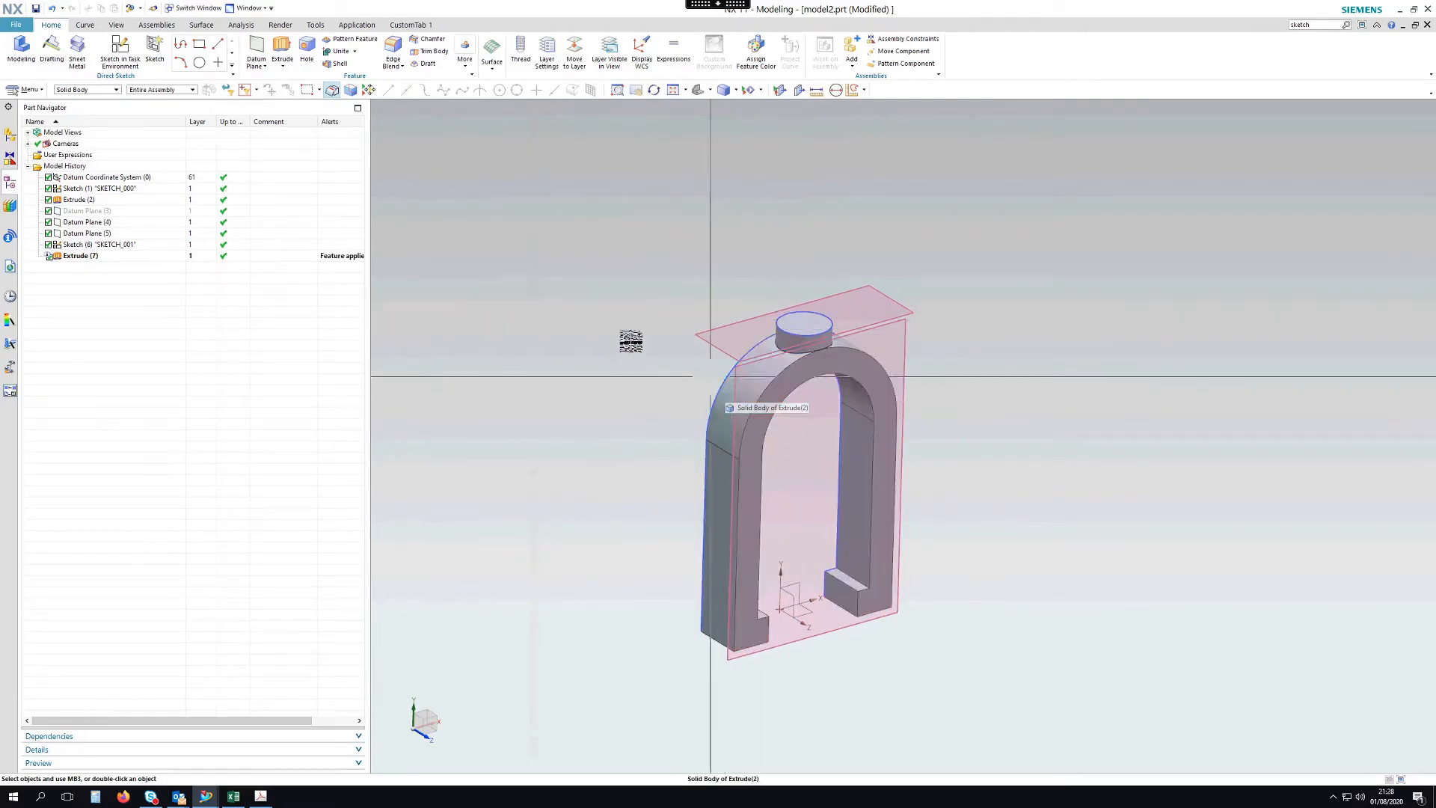
# Edit the top cylinder extrusion and set its Boolean back to Unite with the arch body.
pyautogui.doubleClick(112, 256)
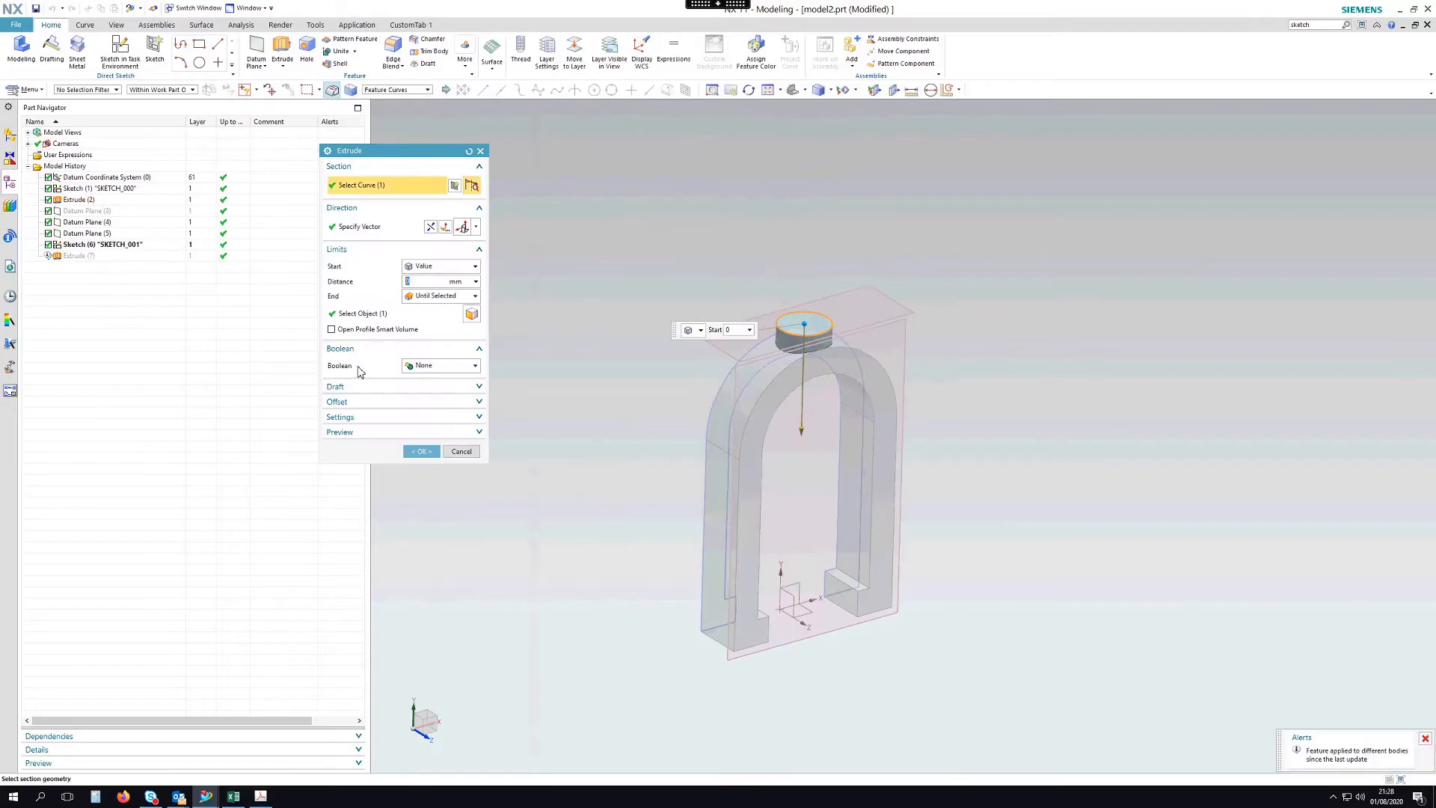
pyautogui.click(447, 364)
pyautogui.click(433, 391)
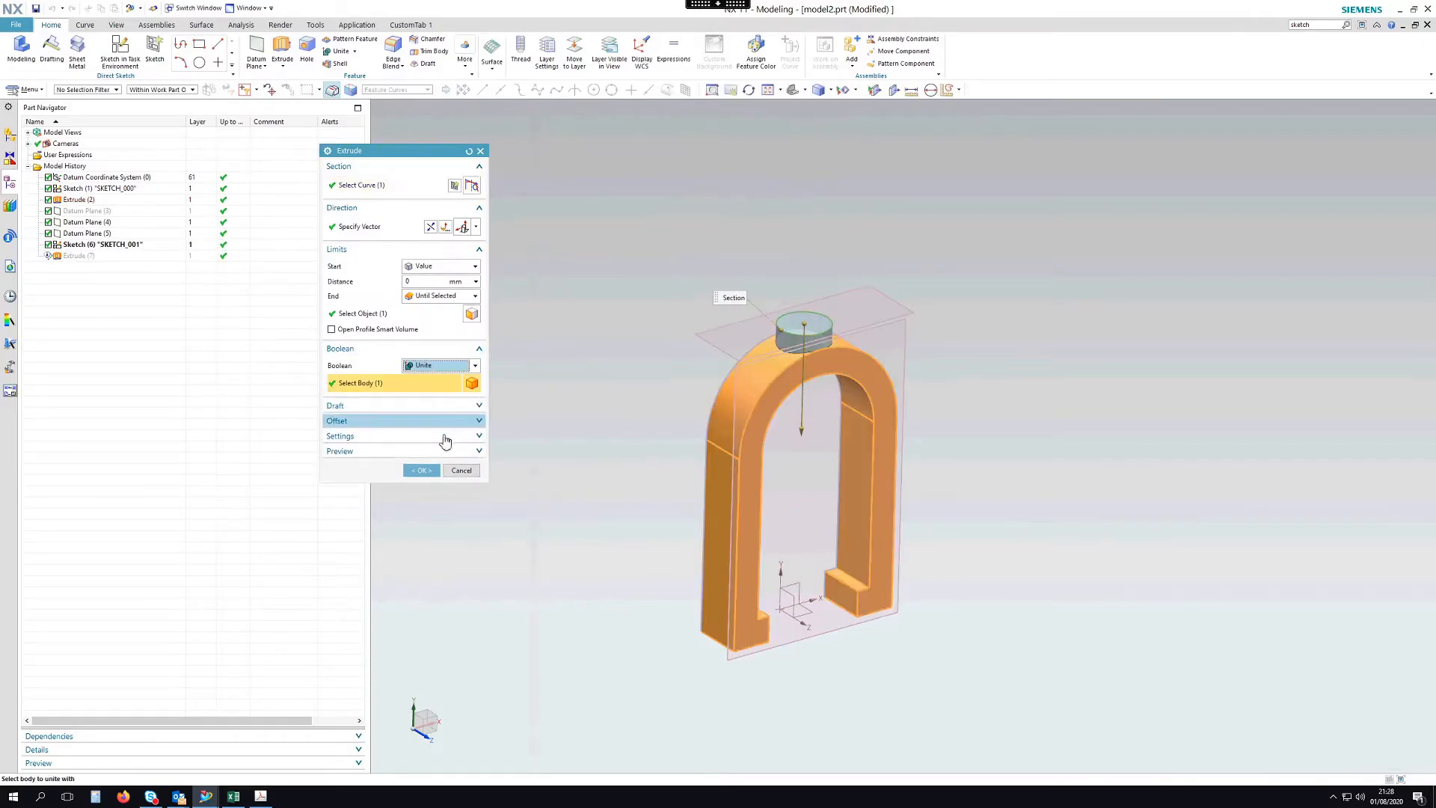
pyautogui.click(421, 451)
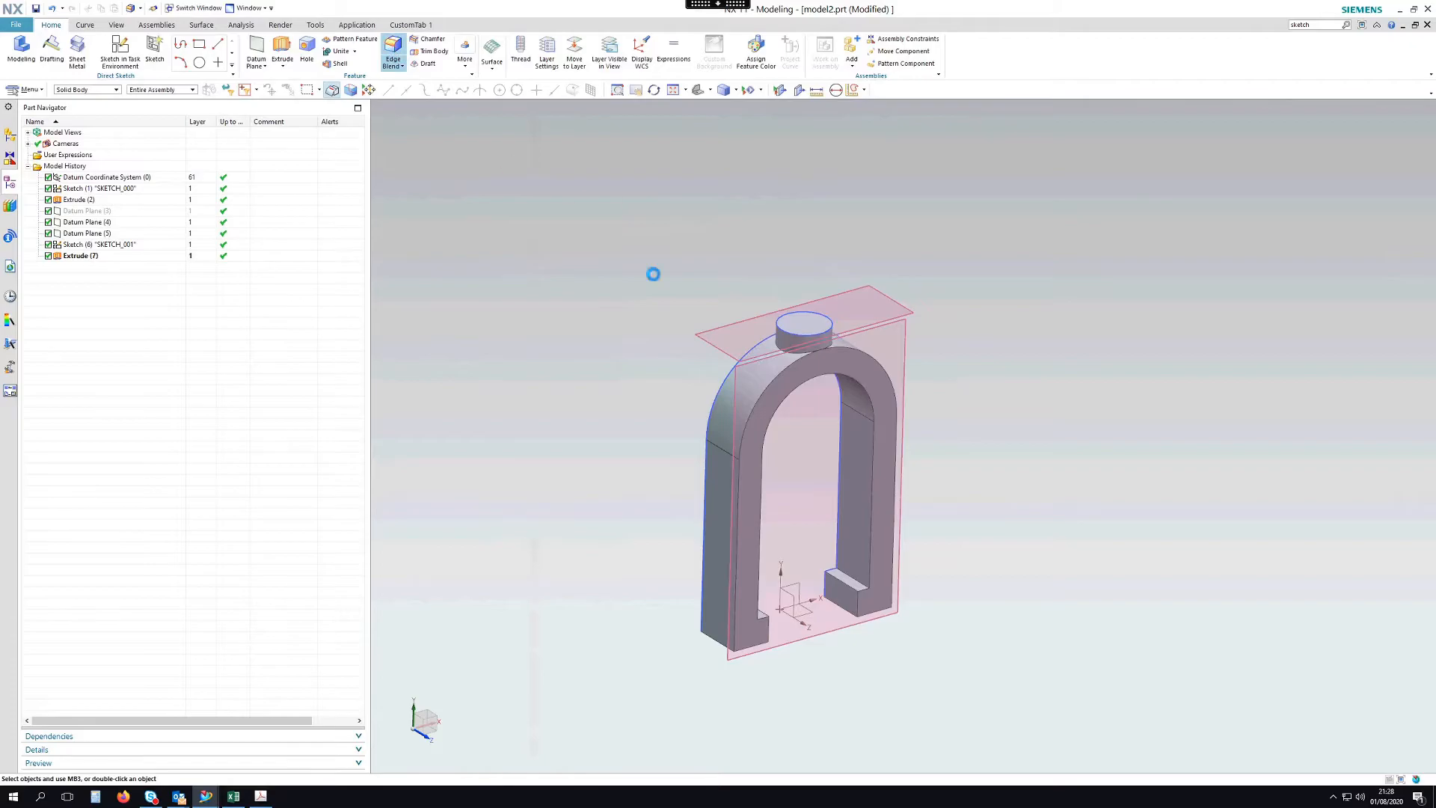
# Blend the edges where the top cylinder meets the arch with a 1 mm radius.
pyautogui.click(792, 346)
pyautogui.moveTo(872, 236); pyautogui.dragTo(657, 293, button='middle')
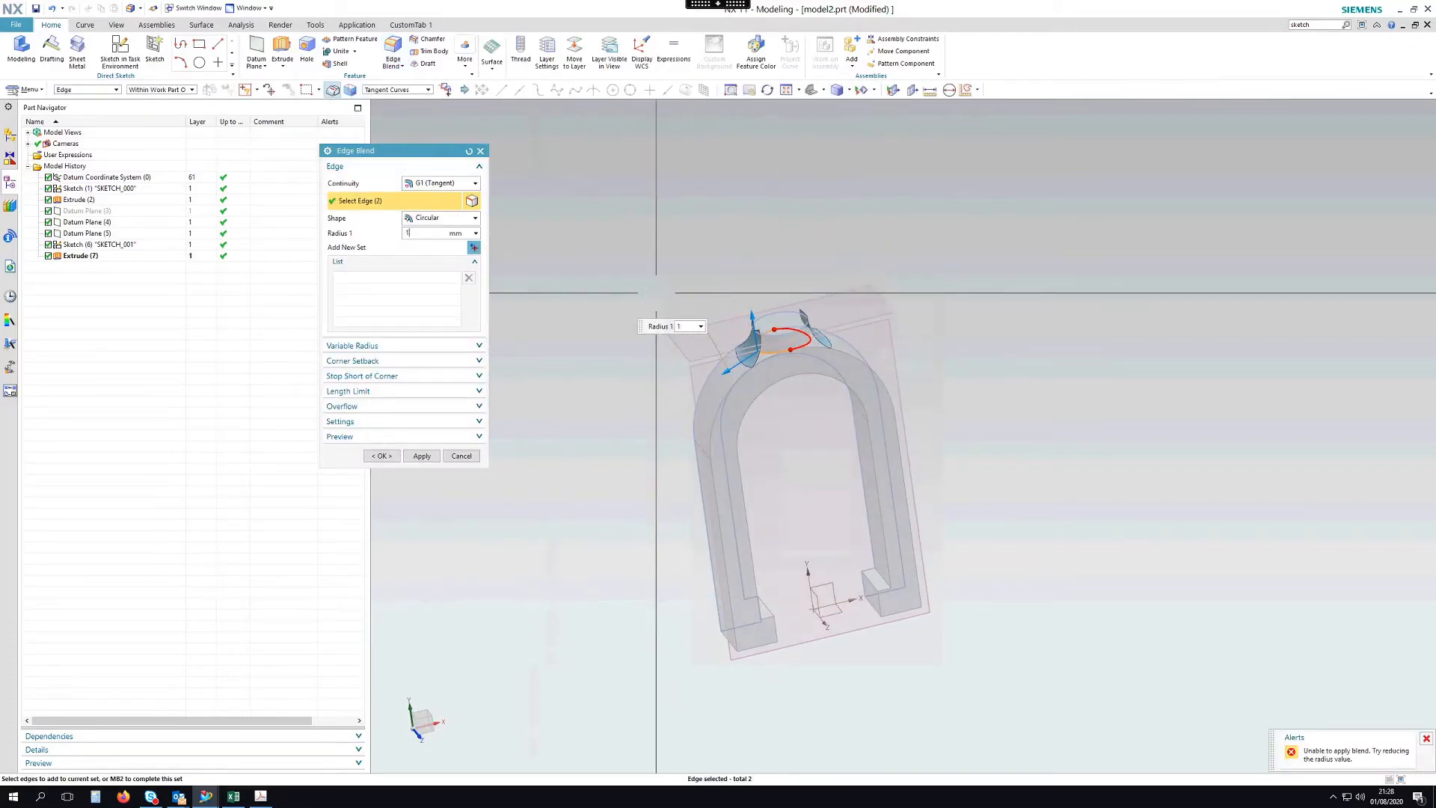
pyautogui.middleClick(656, 292)
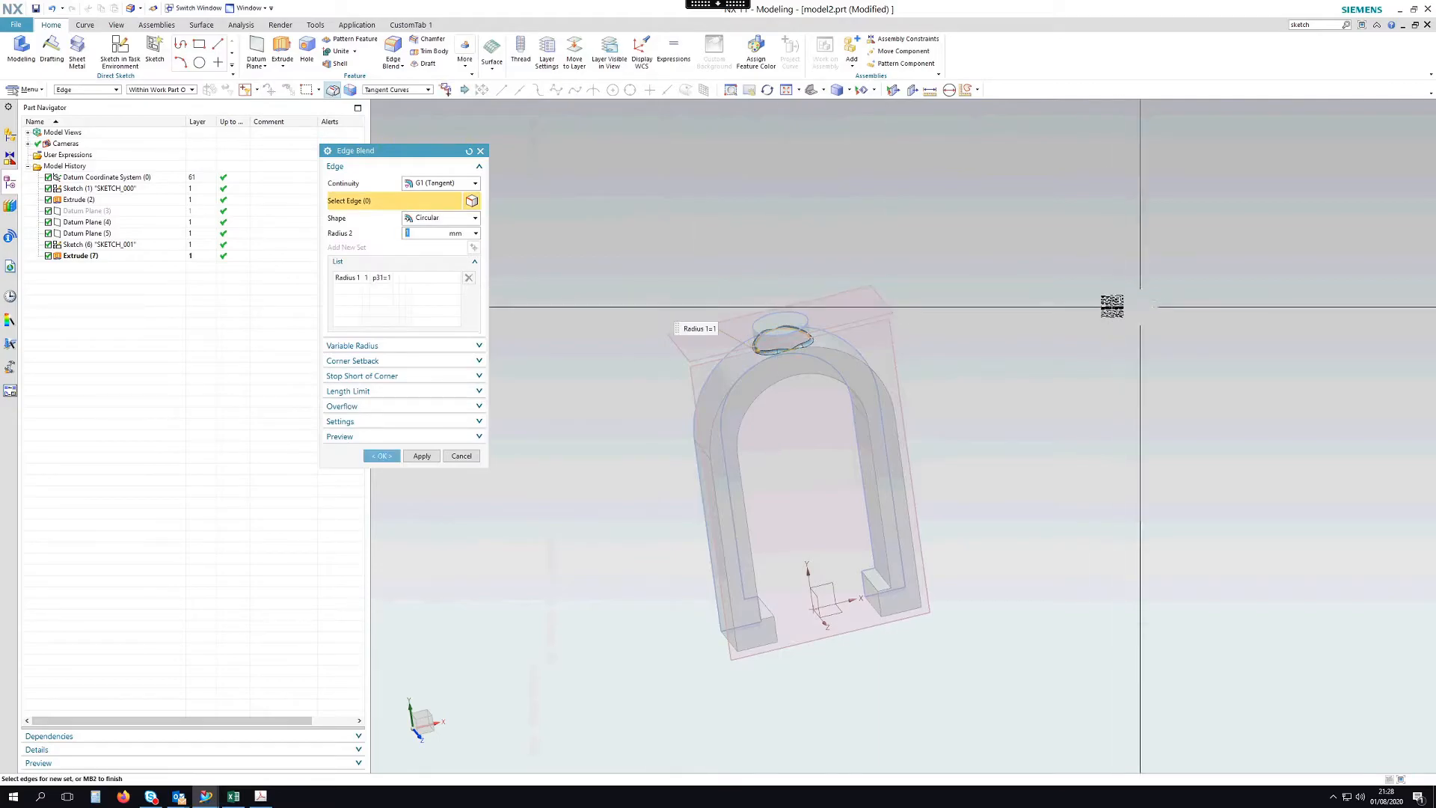
pyautogui.middleClick(1096, 340)
pyautogui.moveTo(1034, 305); pyautogui.dragTo(1043, 300, button='middle')
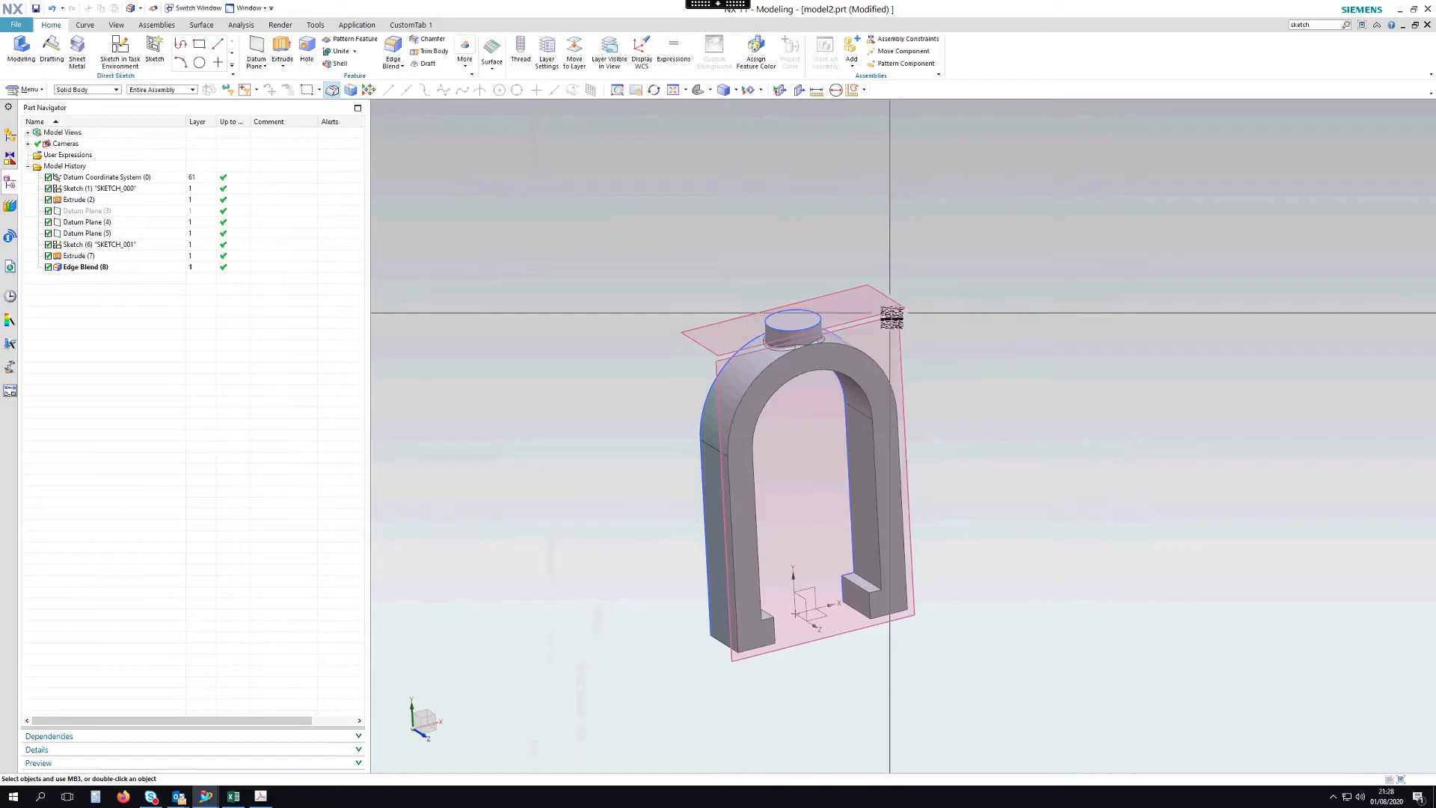
# Reset the selection filter and hide the front-face and top datum planes.
pyautogui.click(79, 89)
pyautogui.click(84, 101)
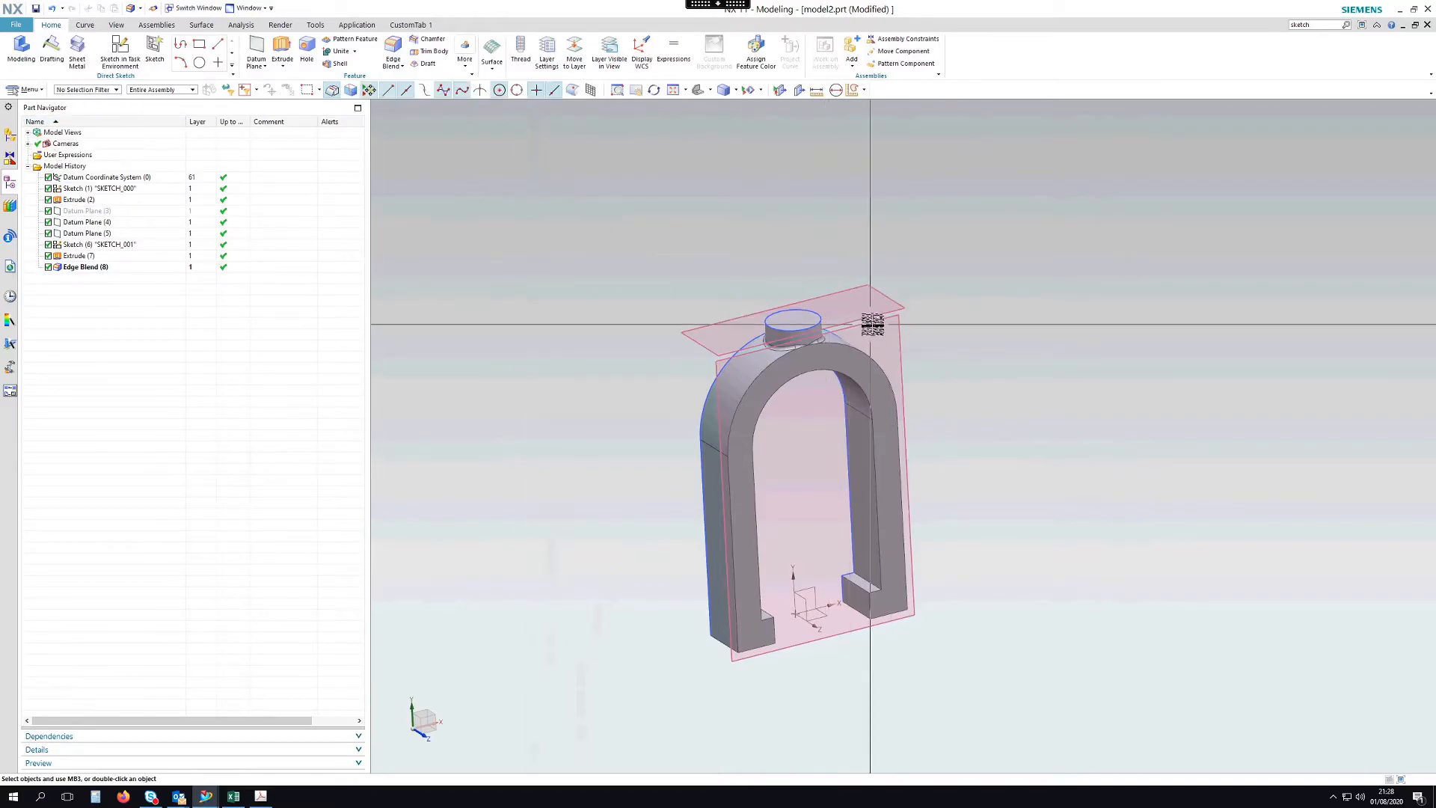
pyautogui.rightClick(872, 324)
pyautogui.click(918, 352)
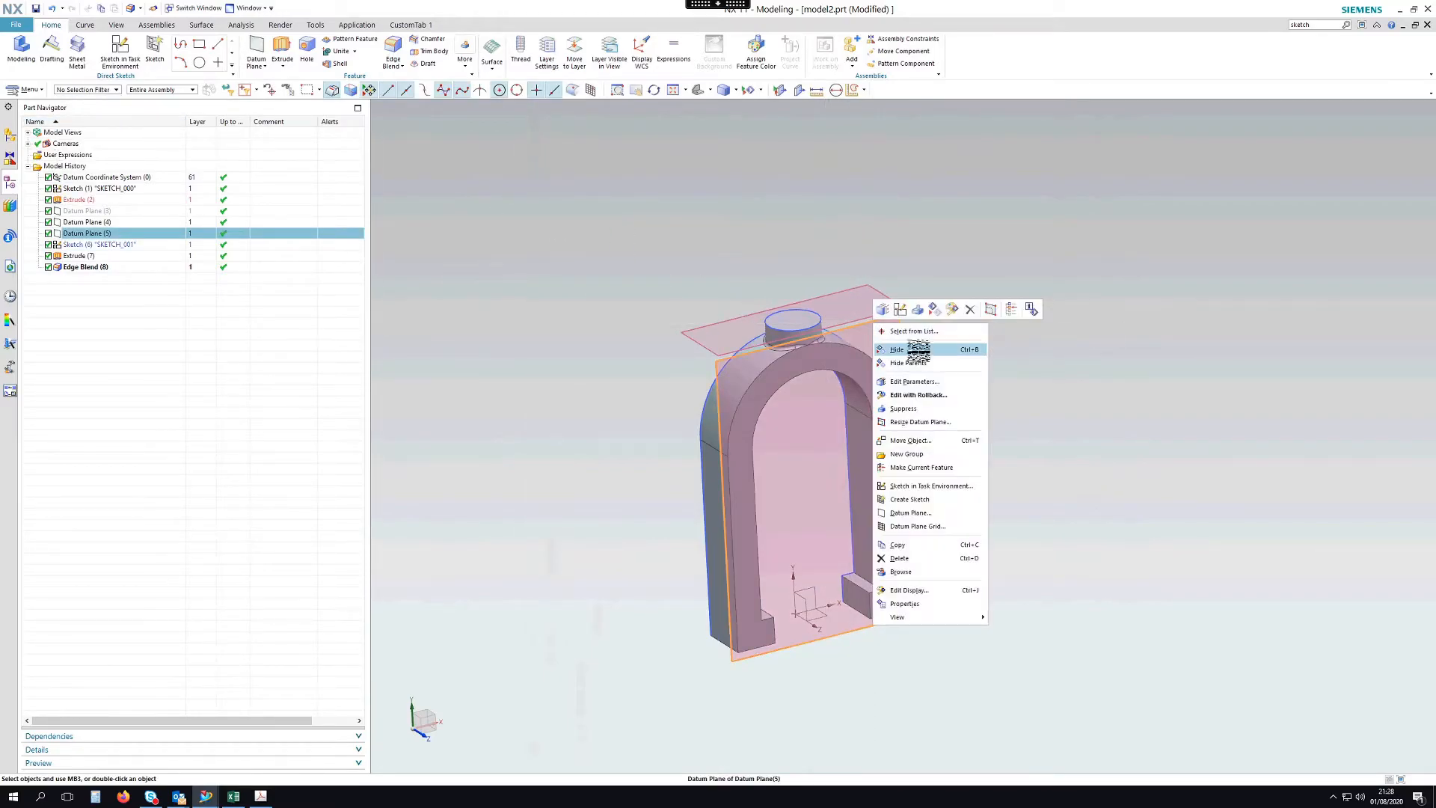
pyautogui.rightClick(900, 304)
pyautogui.click(933, 331)
pyautogui.moveTo(927, 330); pyautogui.dragTo(921, 360, button='middle')
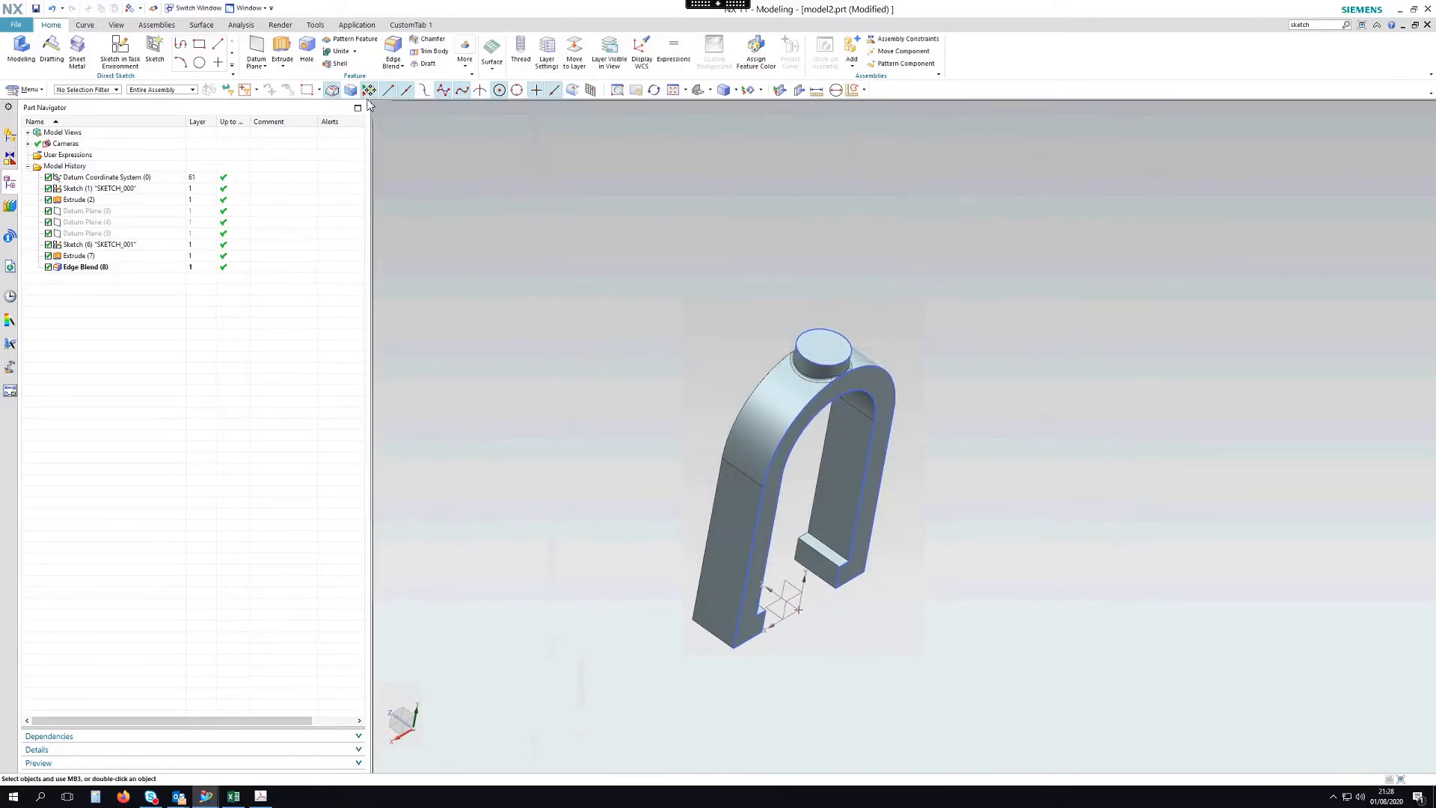
pyautogui.moveTo(820, 282); pyautogui.dragTo(752, 264, button='middle')
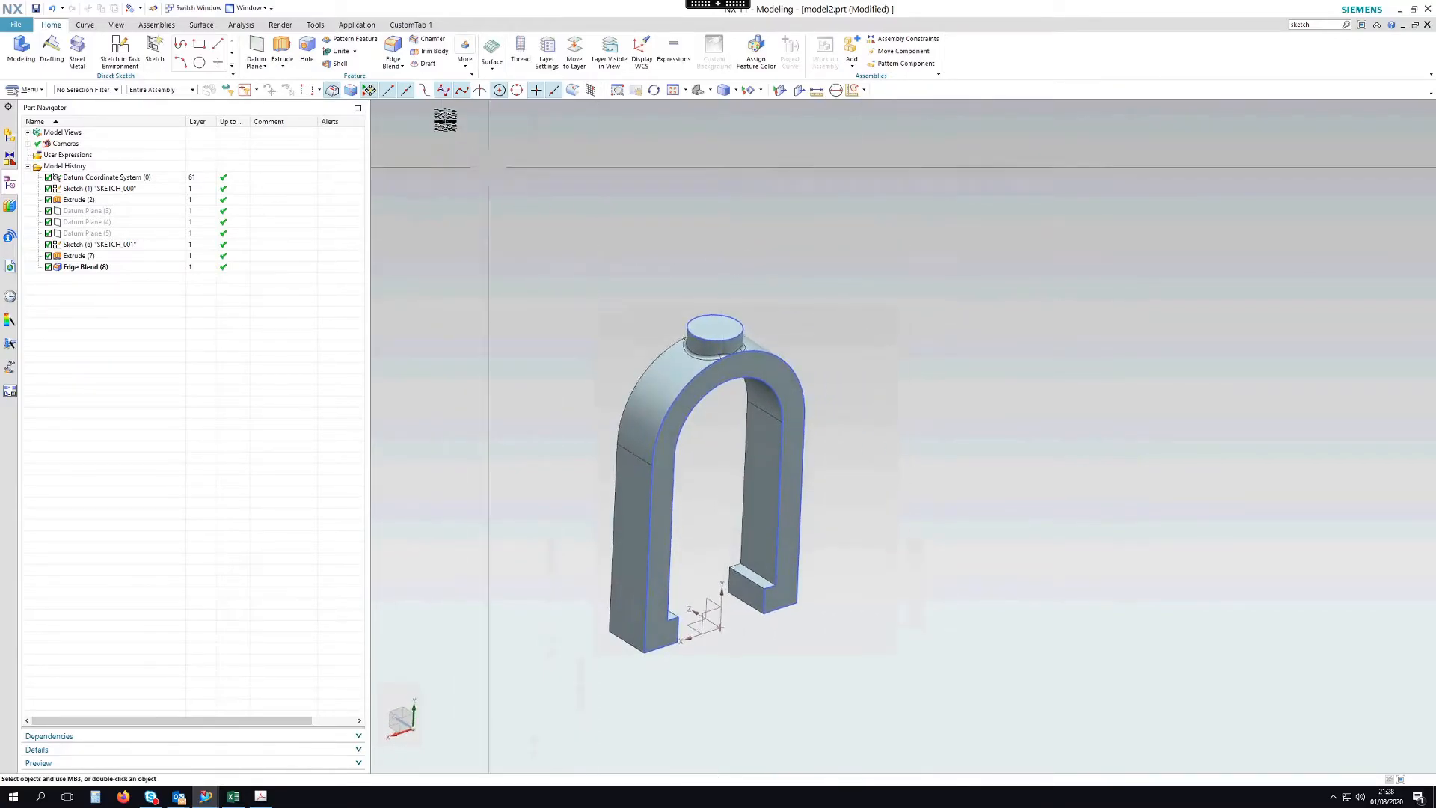
# Set up a threaded hole of size M12 x 1.75 using the Metric Coarse standard.
pyautogui.click(307, 49)
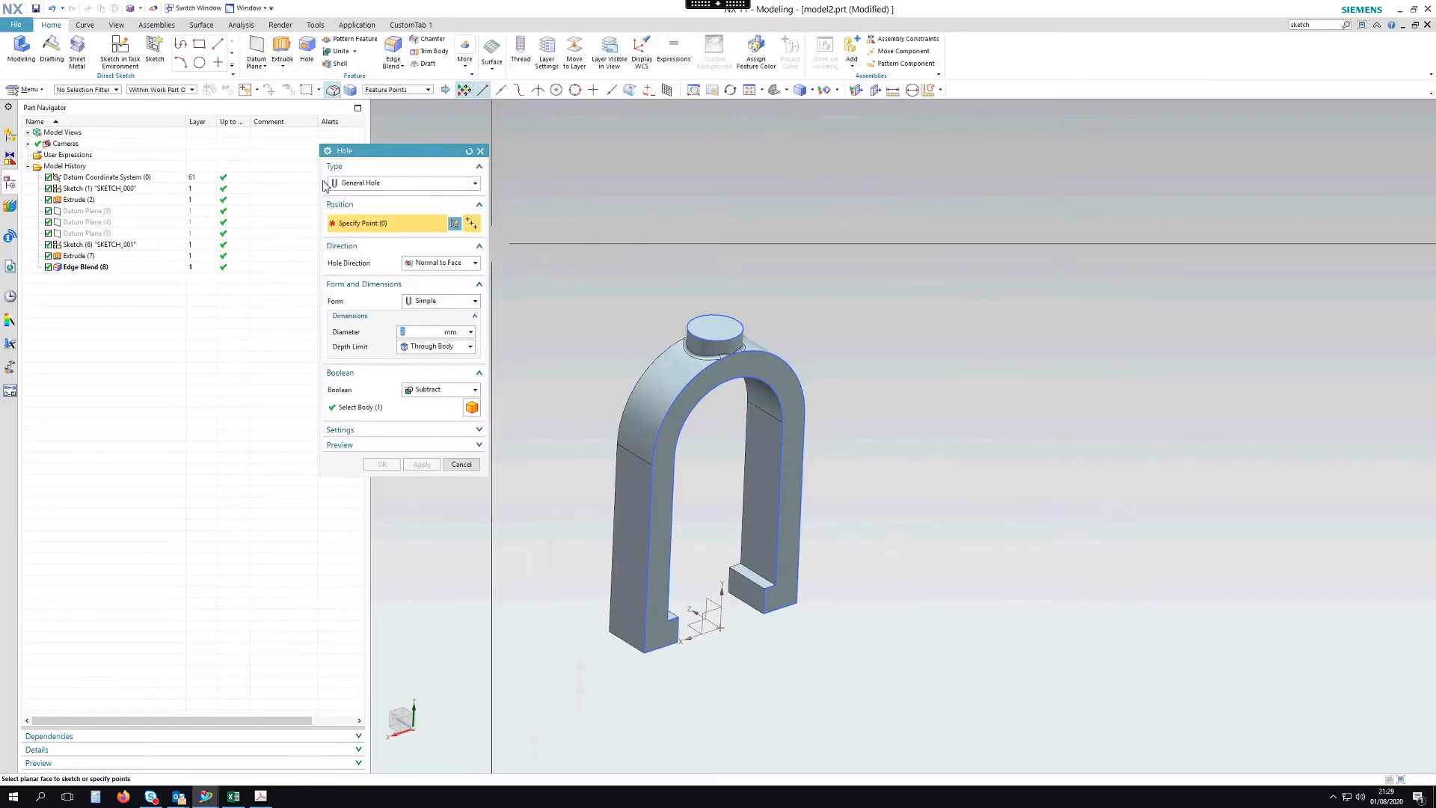
pyautogui.click(400, 187)
pyautogui.click(356, 235)
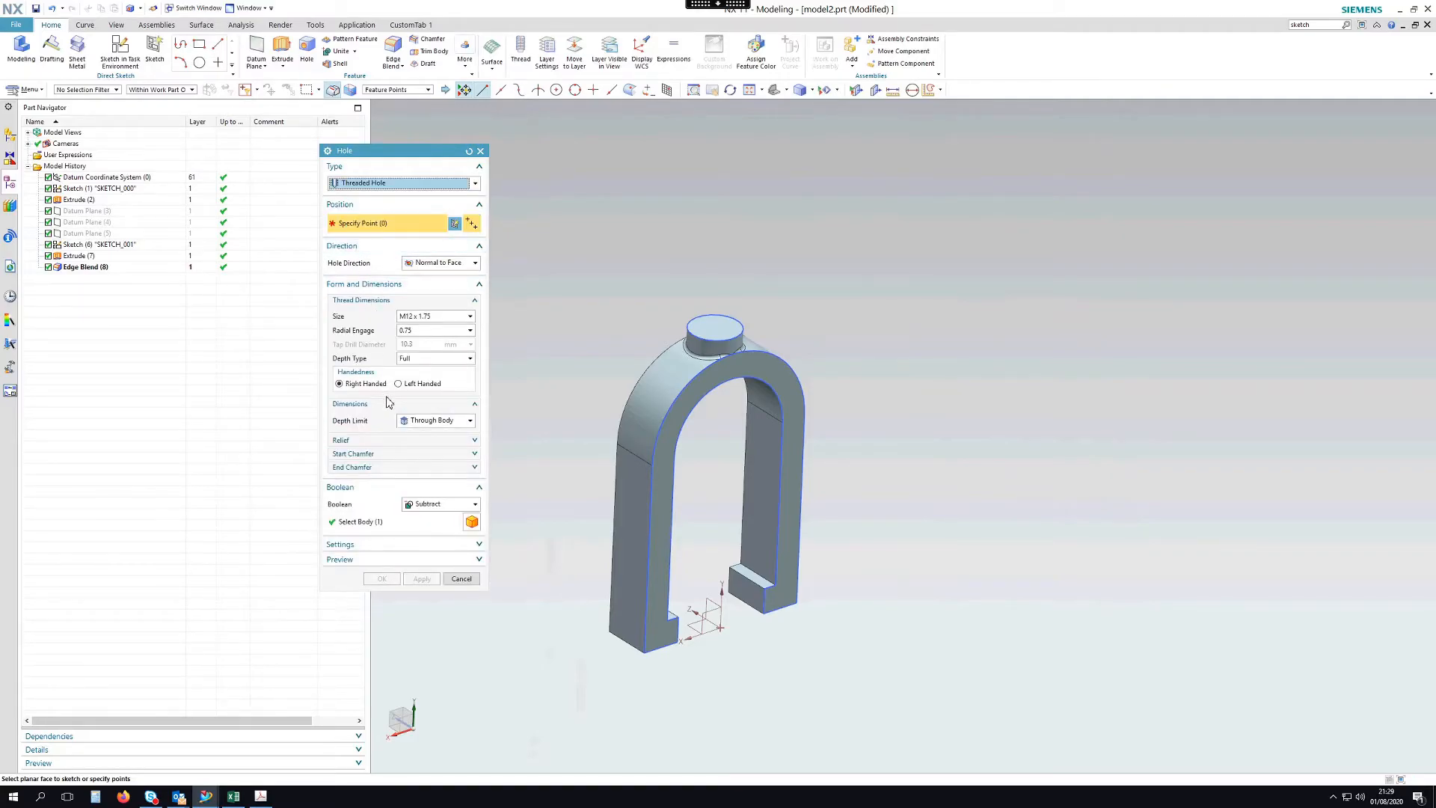
pyautogui.click(416, 545)
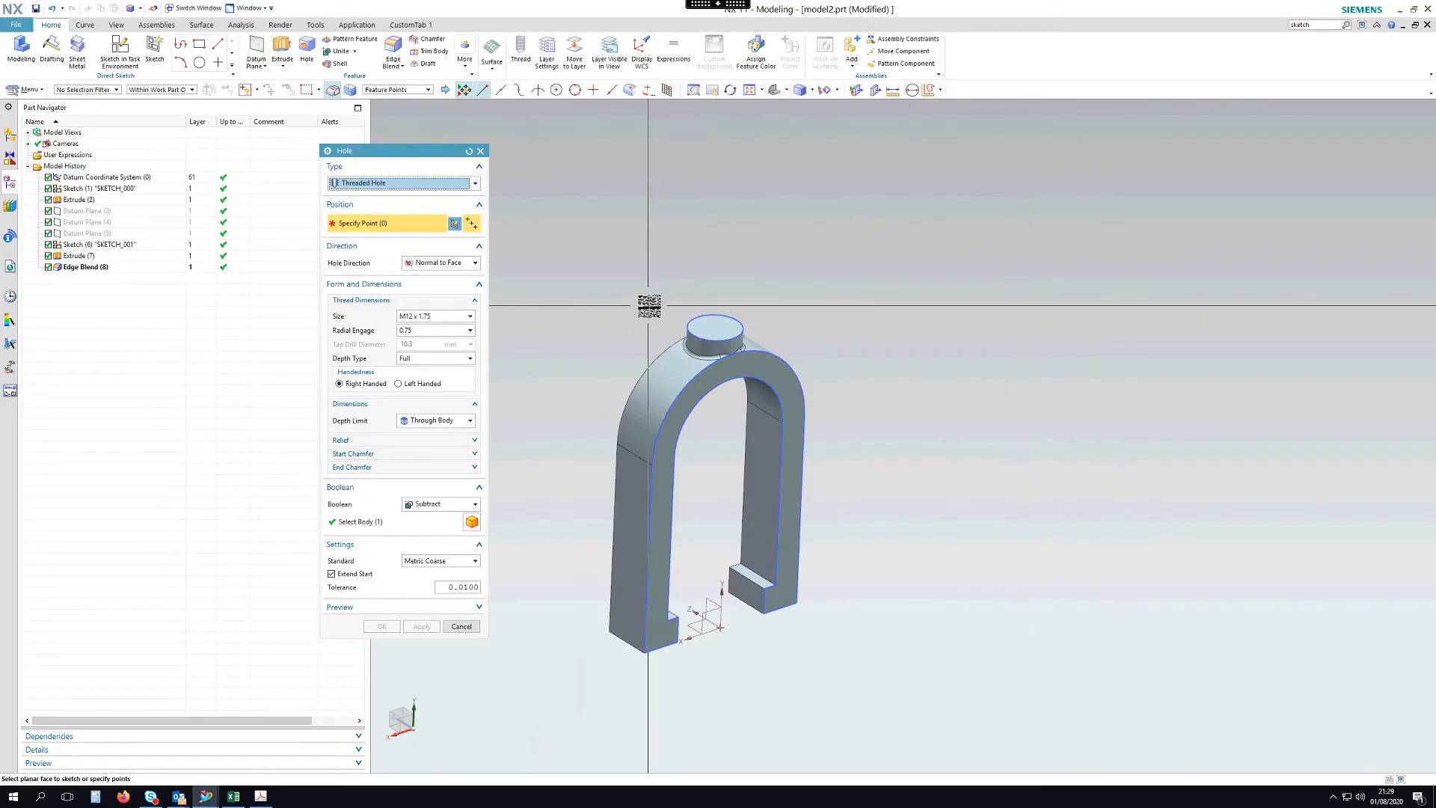
pyautogui.click(463, 320)
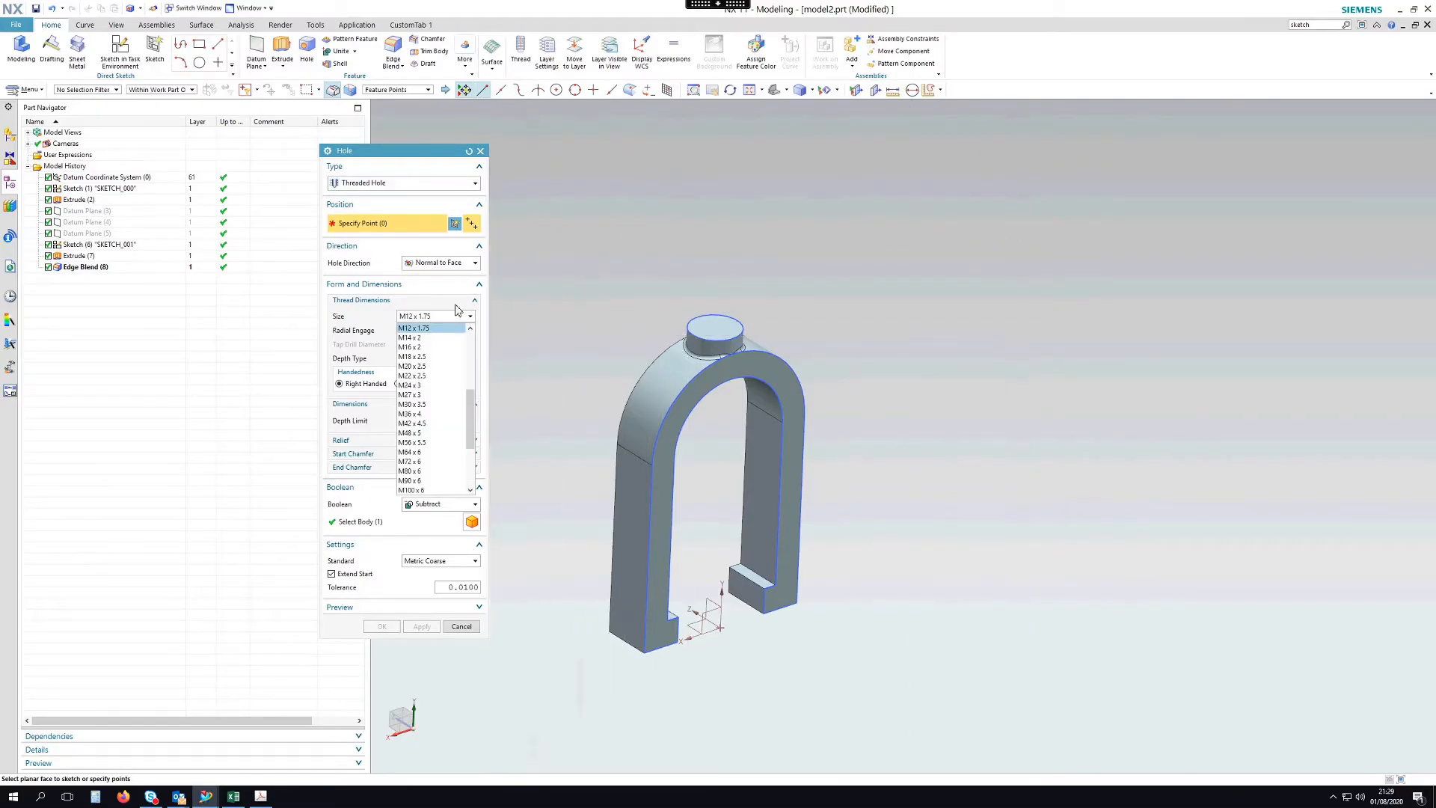
pyautogui.click(458, 314)
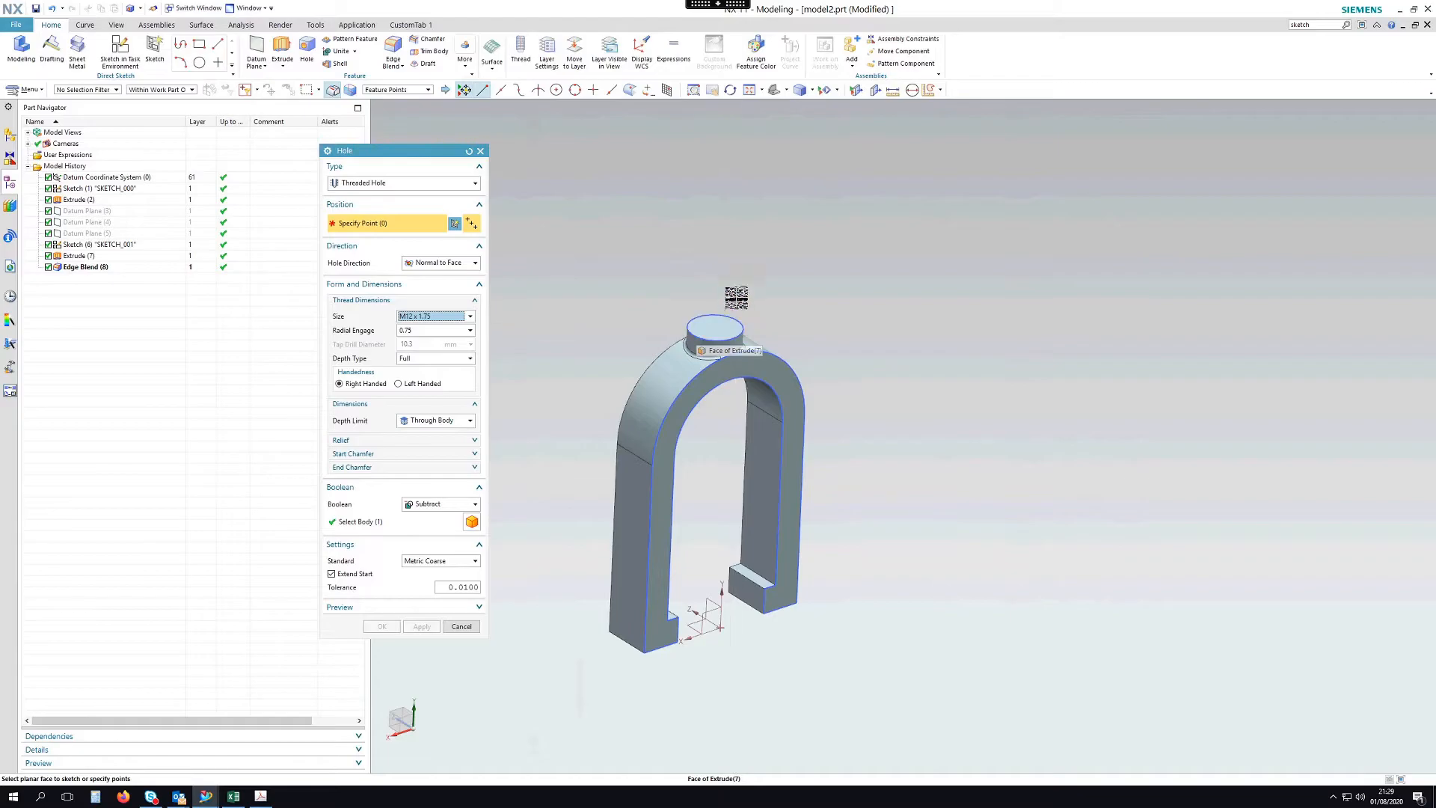
# Place the threaded hole at the arc center of the cylinder's top circular edge and create it through the body.
pyautogui.scroll(3, 689, 329)
pyautogui.scroll(2, 679, 337)
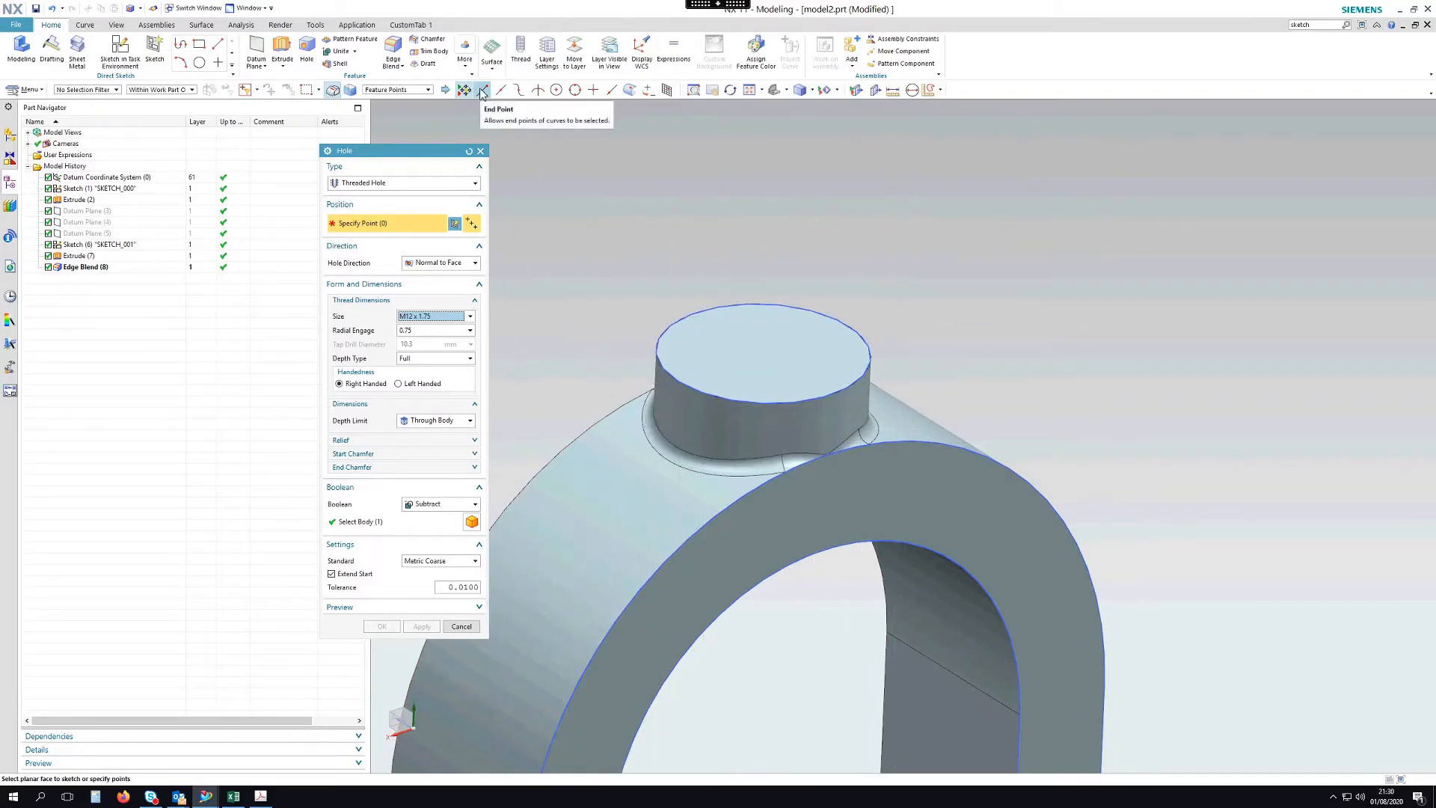
pyautogui.click(557, 93)
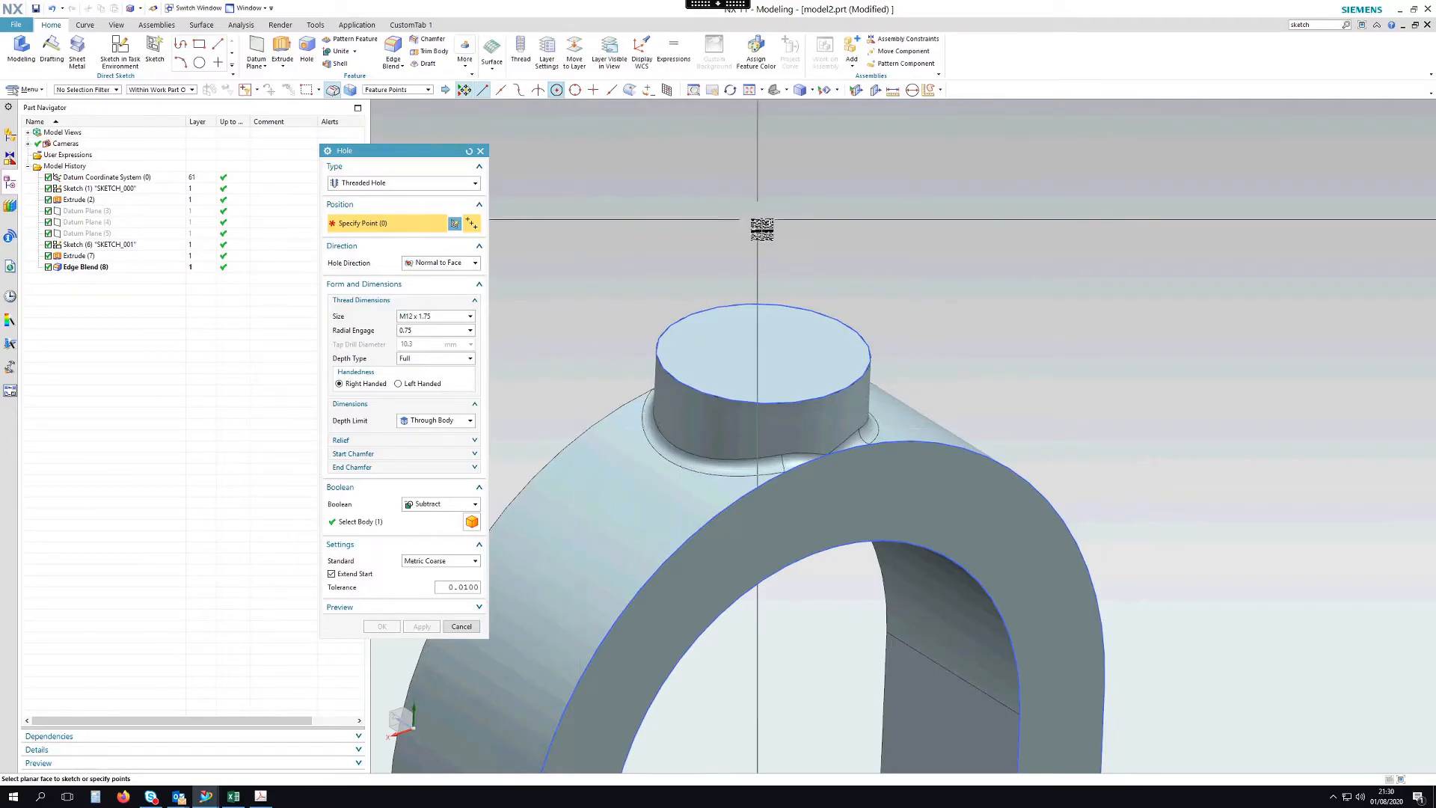
pyautogui.click(661, 335)
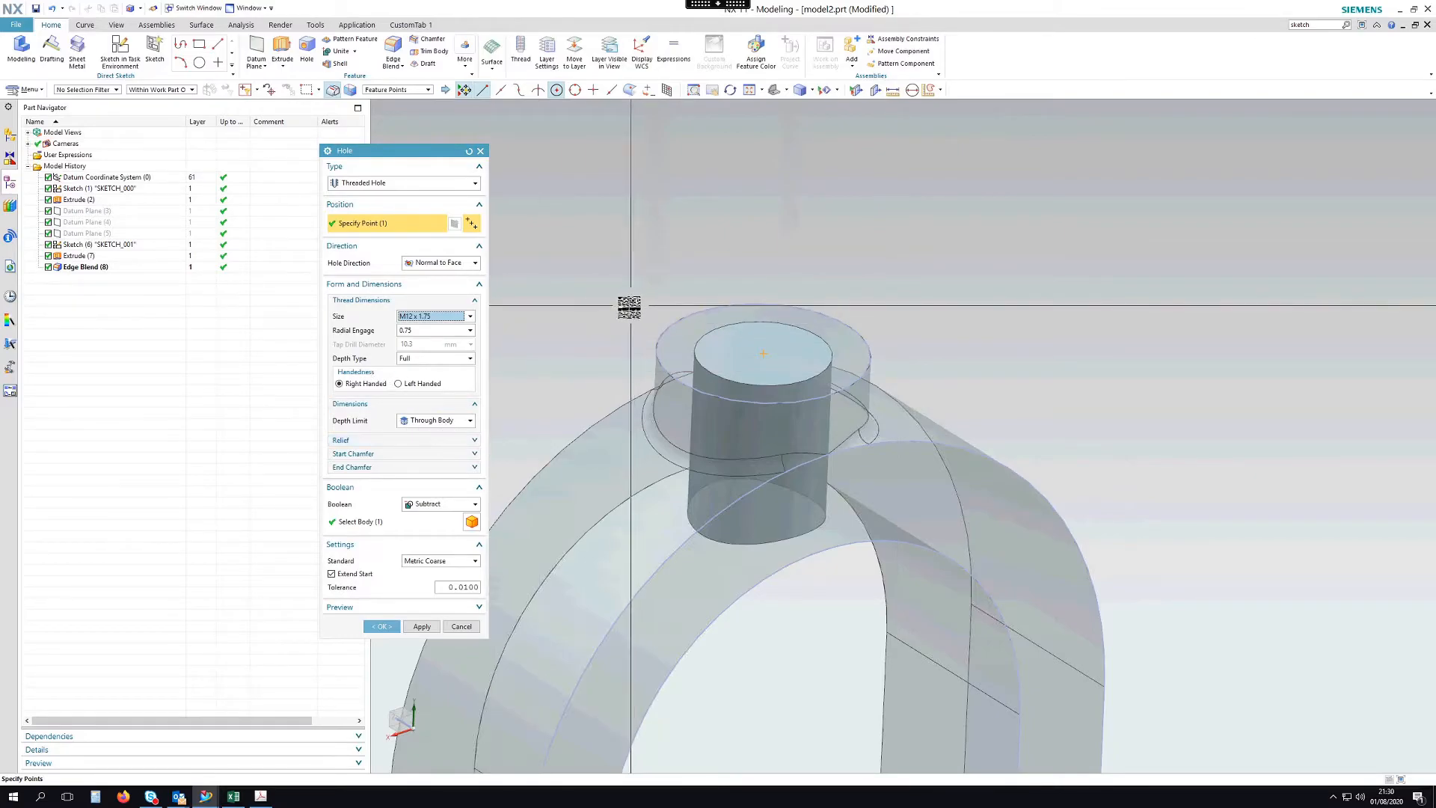
pyautogui.click(381, 627)
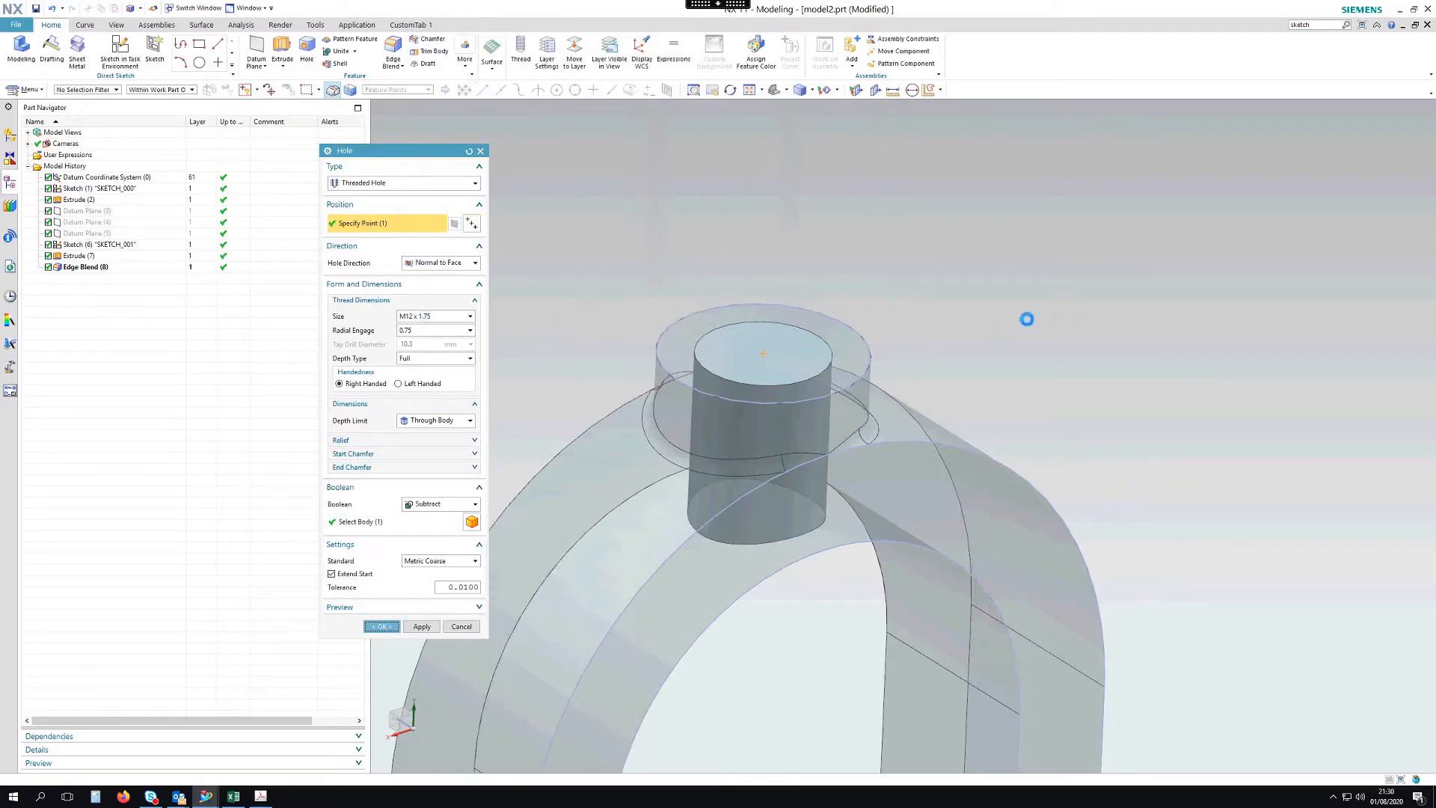
pyautogui.moveTo(923, 312); pyautogui.dragTo(917, 235, button='middle')
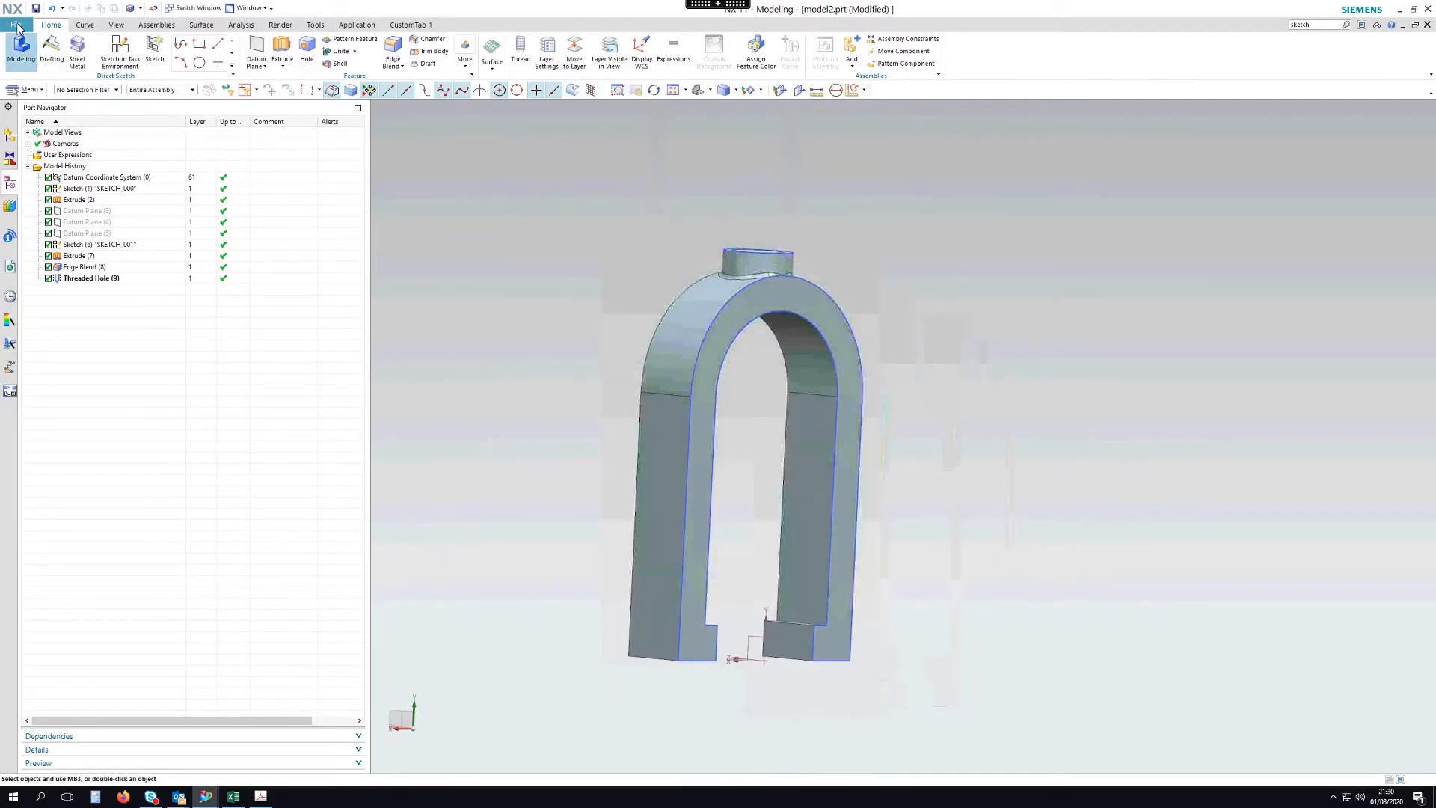
# Save the finished arch clamp part.
pyautogui.click(17, 26)
pyautogui.moveTo(52, 103)
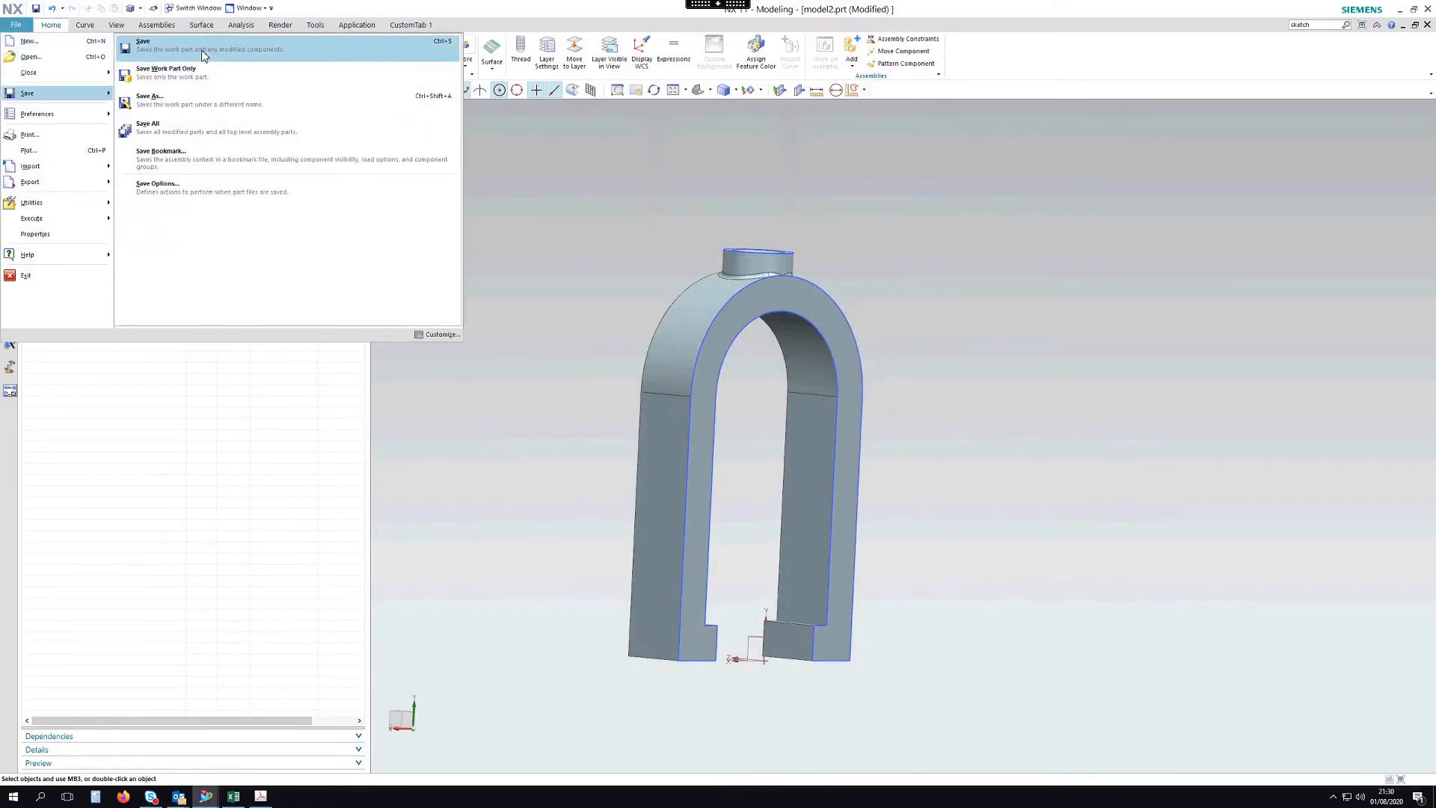
pyautogui.click(143, 42)
pyautogui.click(863, 337)
pyautogui.moveTo(866, 320); pyautogui.dragTo(951, 268, button='middle')
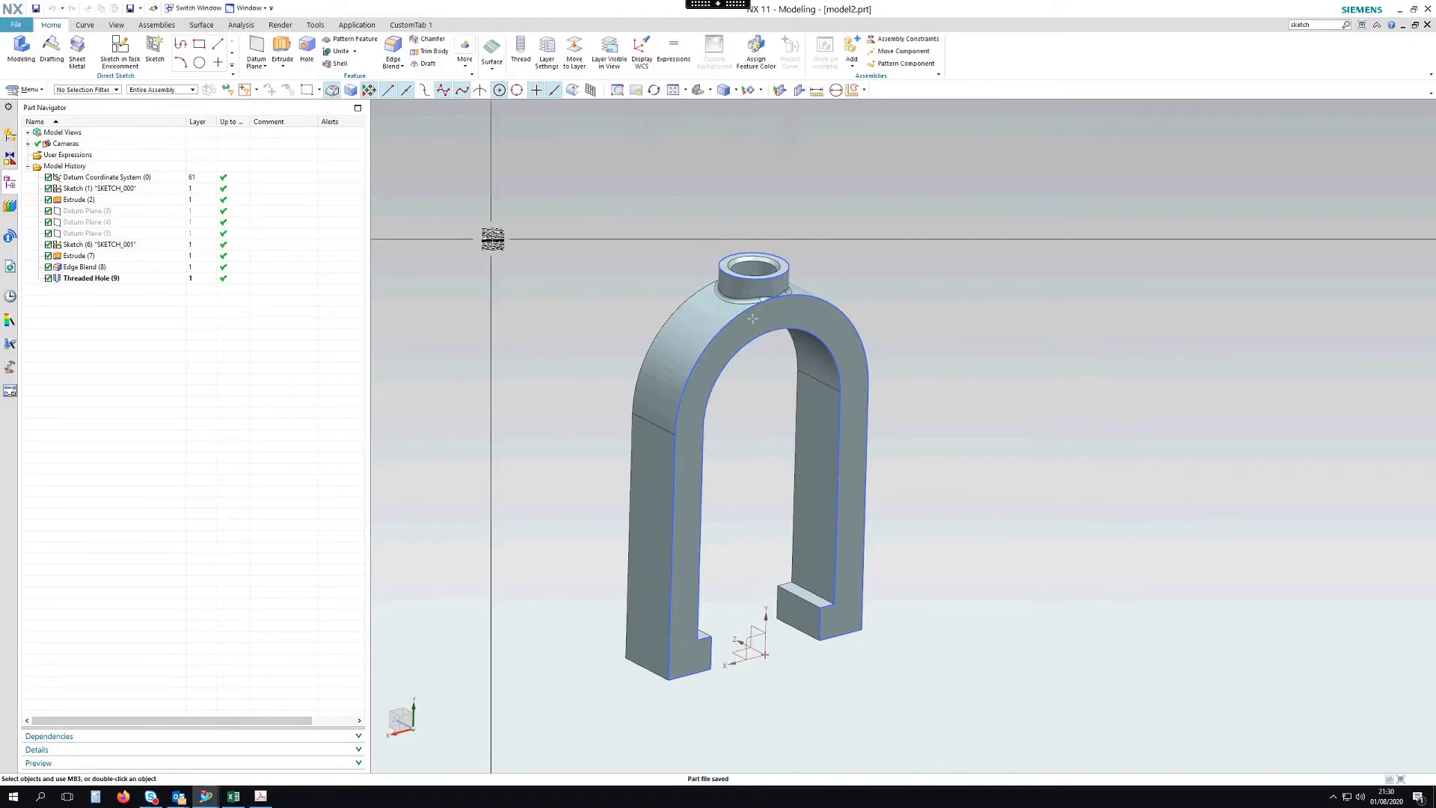
# Create a new millimetre part model3.prt from the Model template and start a sketch on the default XY plane.
pyautogui.click(16, 26)
pyautogui.click(35, 43)
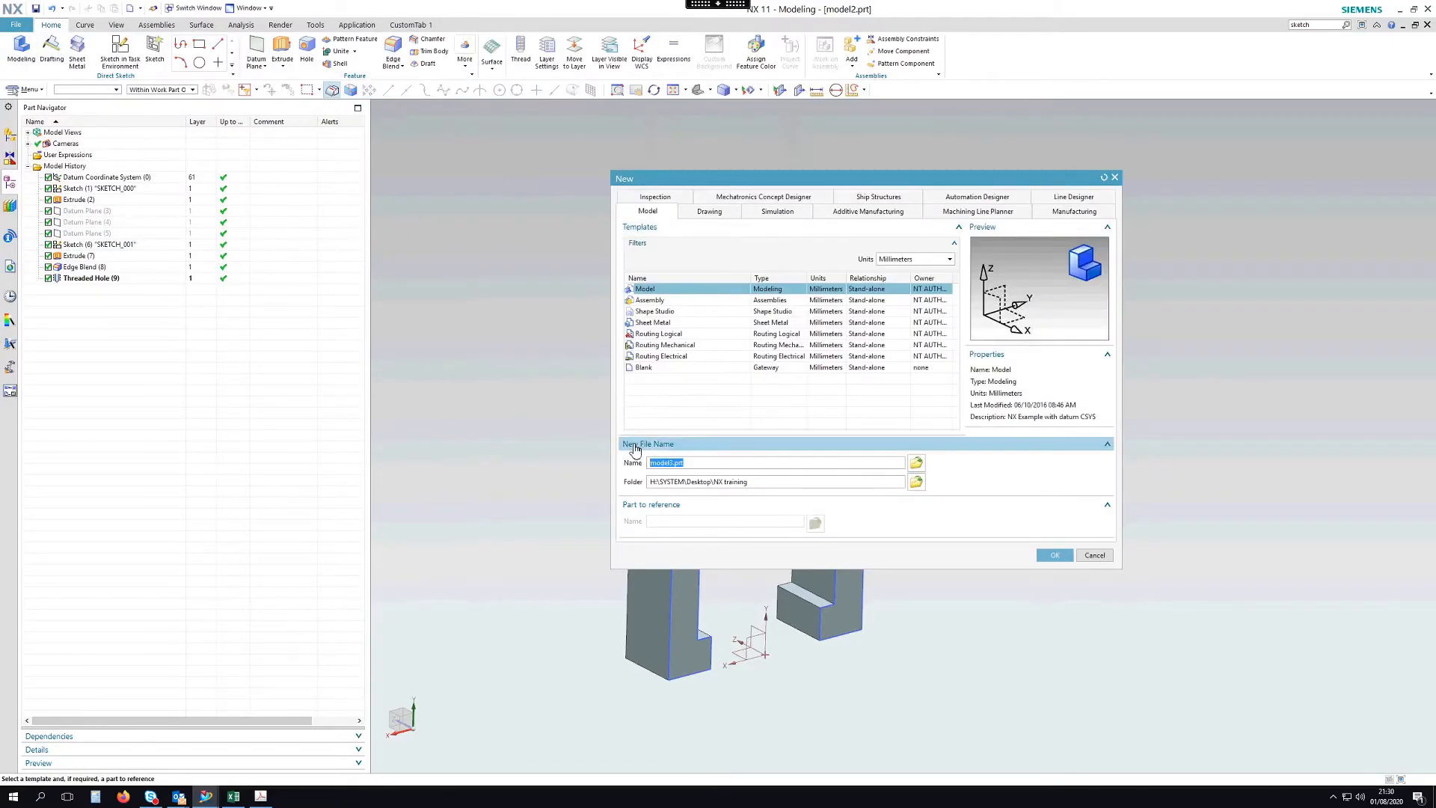
pyautogui.click(1065, 558)
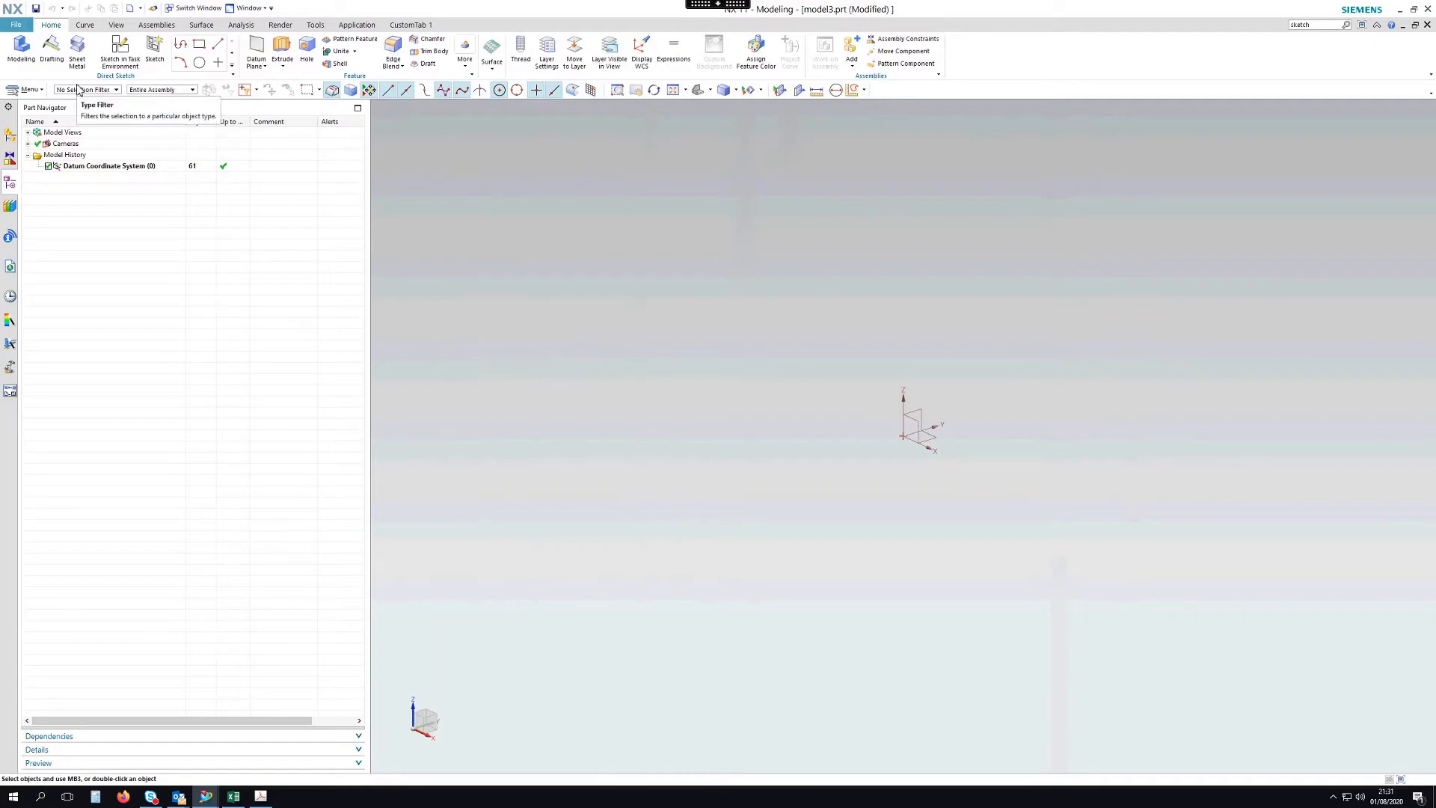
pyautogui.click(131, 54)
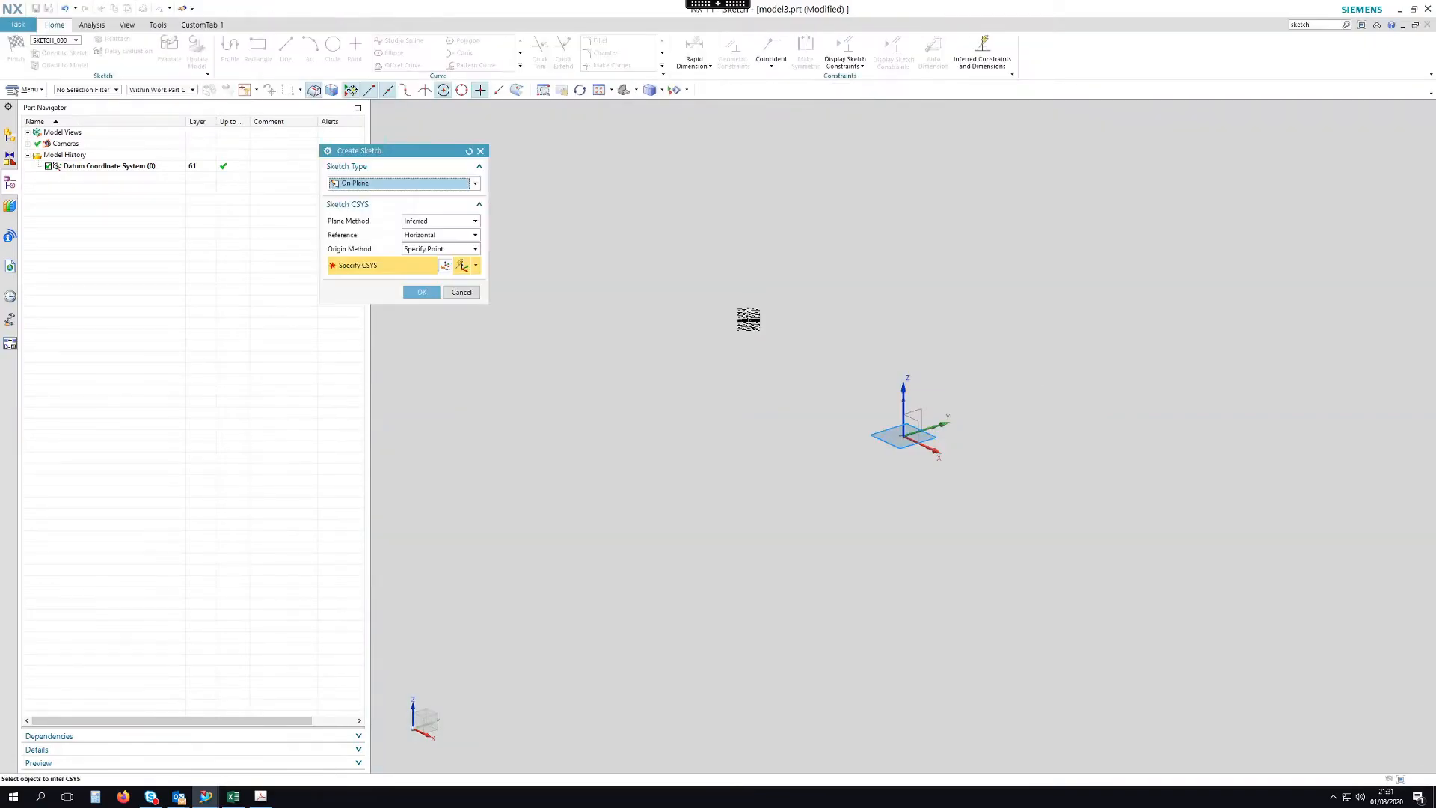
pyautogui.middleClick(736, 316)
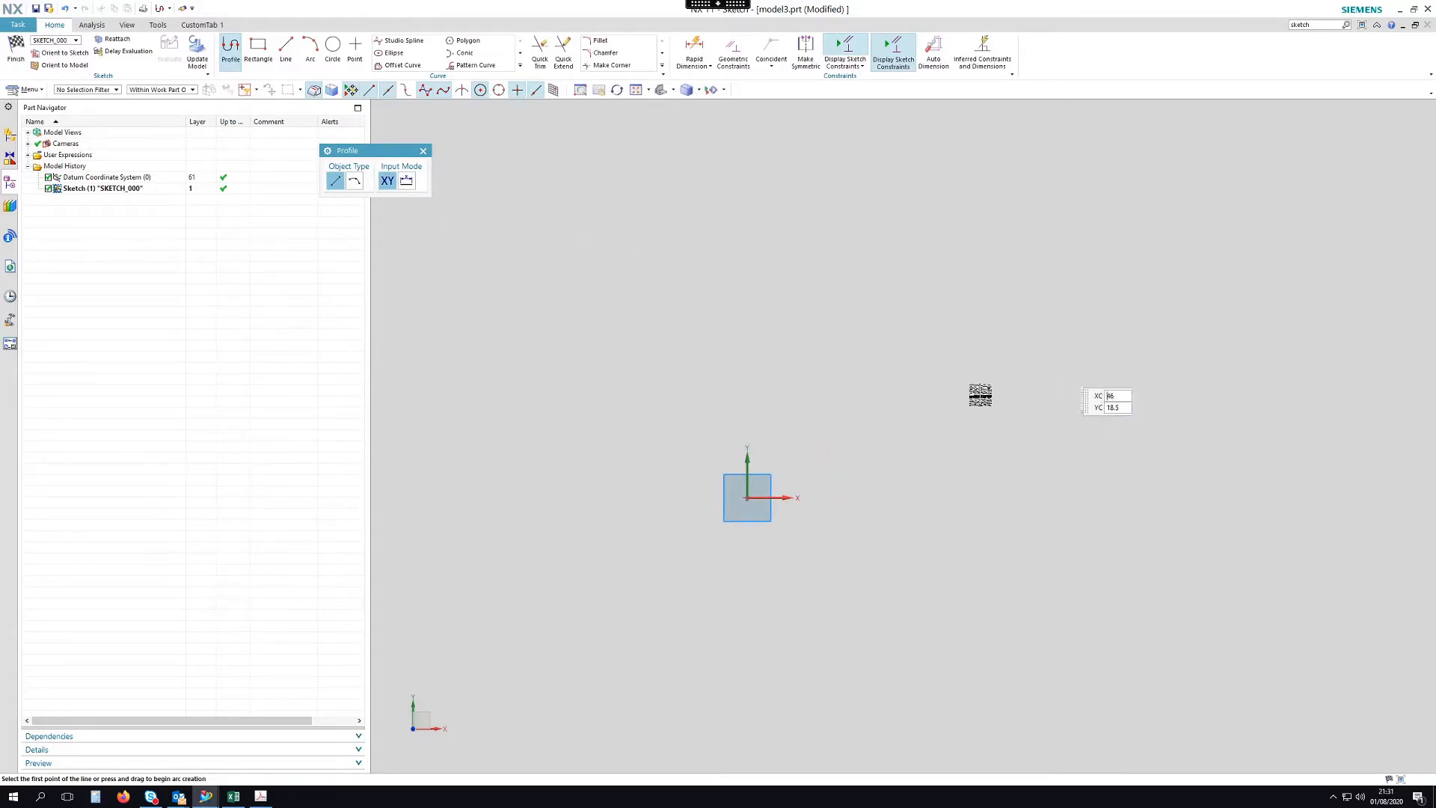
# Sketch connected profile lines above the origin: a head about 11.5 mm high, a groove about 5.5 mm wide, and the shank's long upper edge.
pyautogui.click(764, 456)
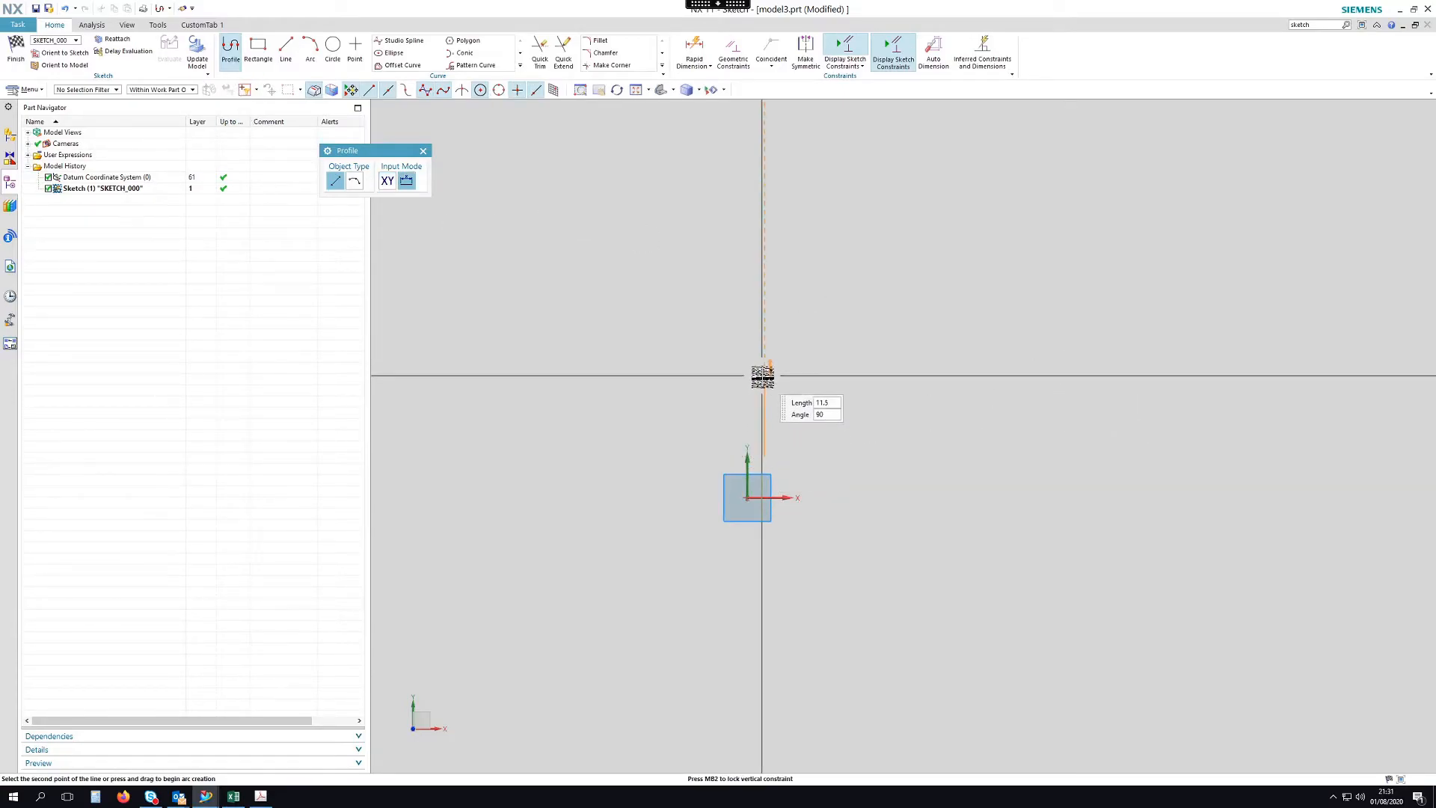
pyautogui.click(809, 377)
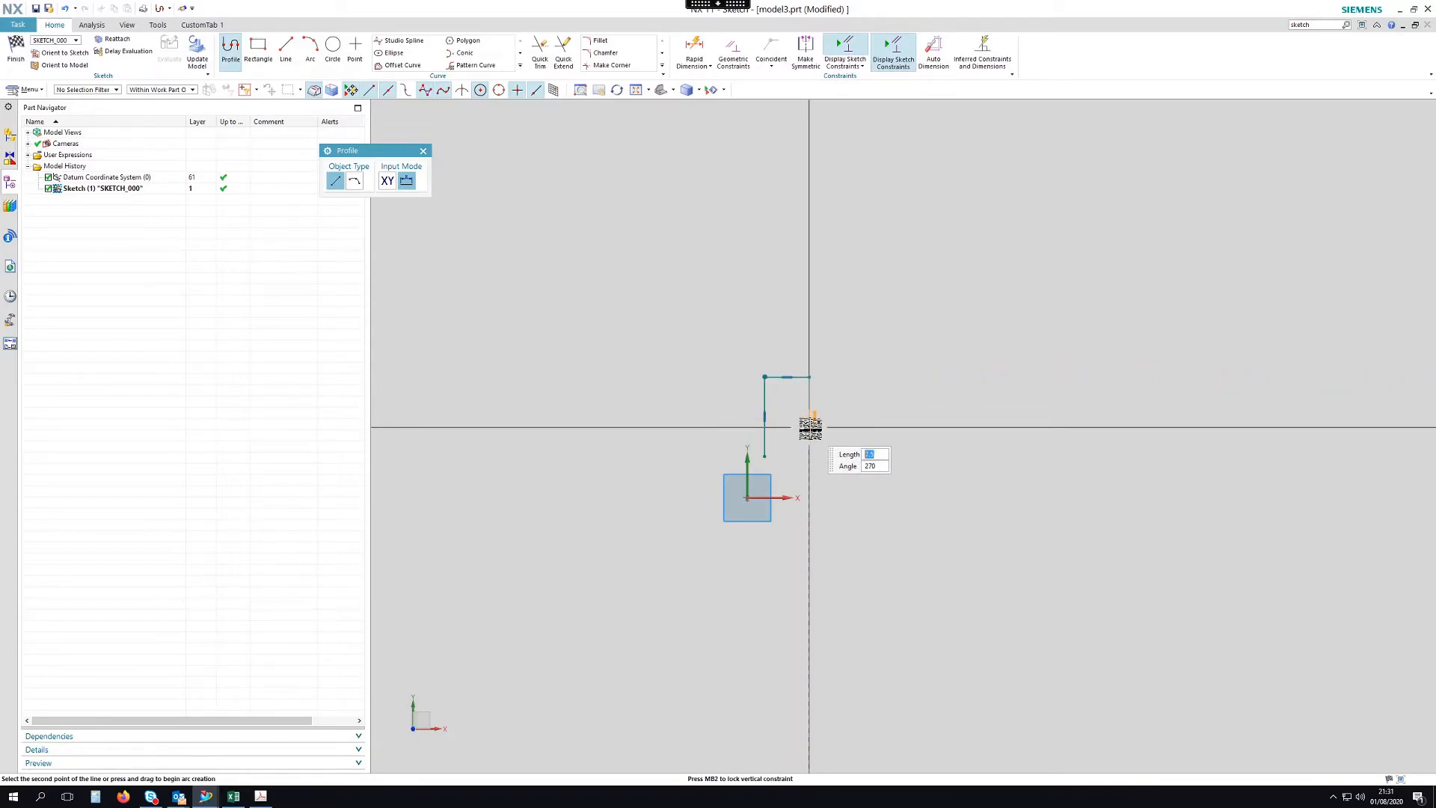
pyautogui.scroll(2, 810, 428)
pyautogui.click(841, 429)
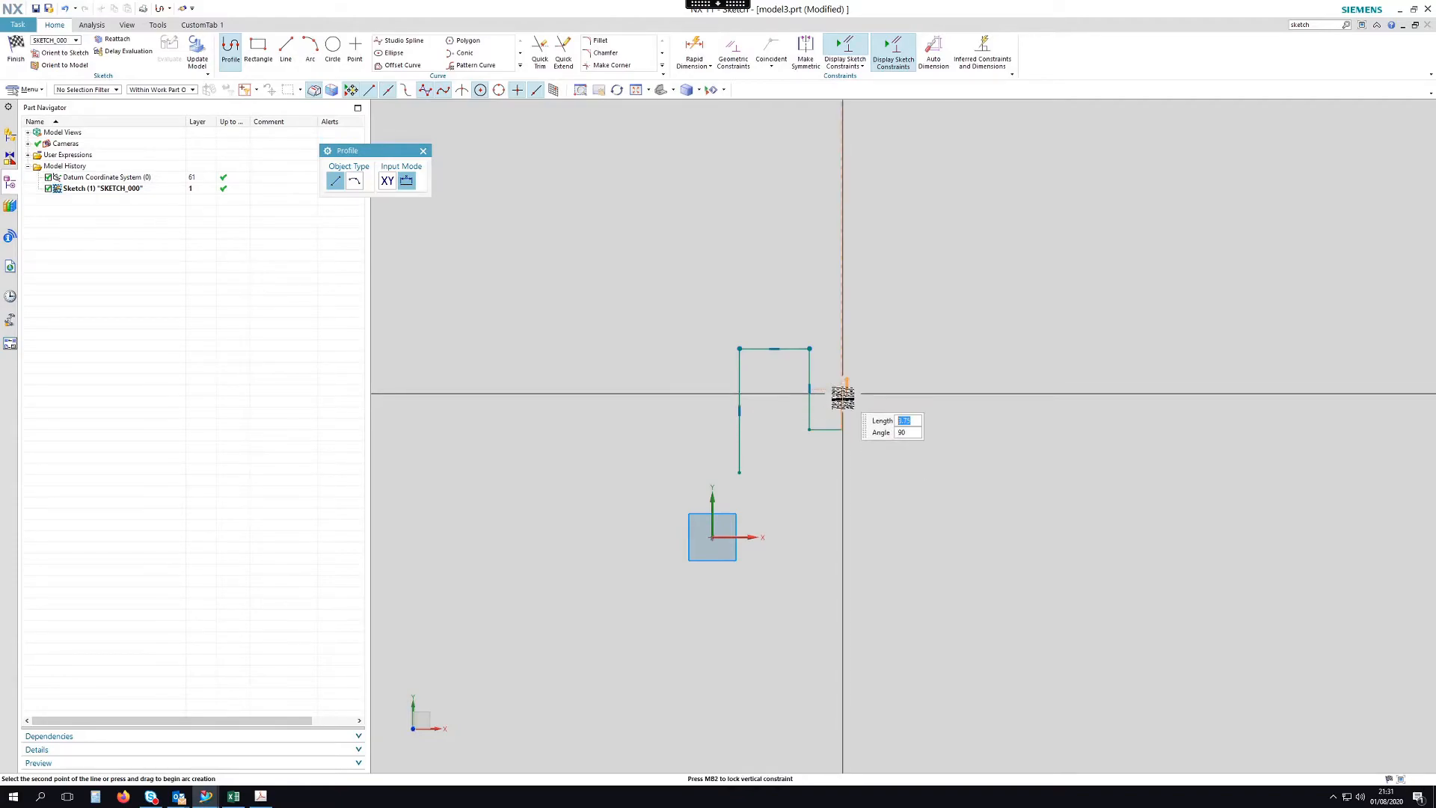
pyautogui.scroll(3, 841, 403)
pyautogui.click(842, 402)
pyautogui.scroll(-2, 907, 404)
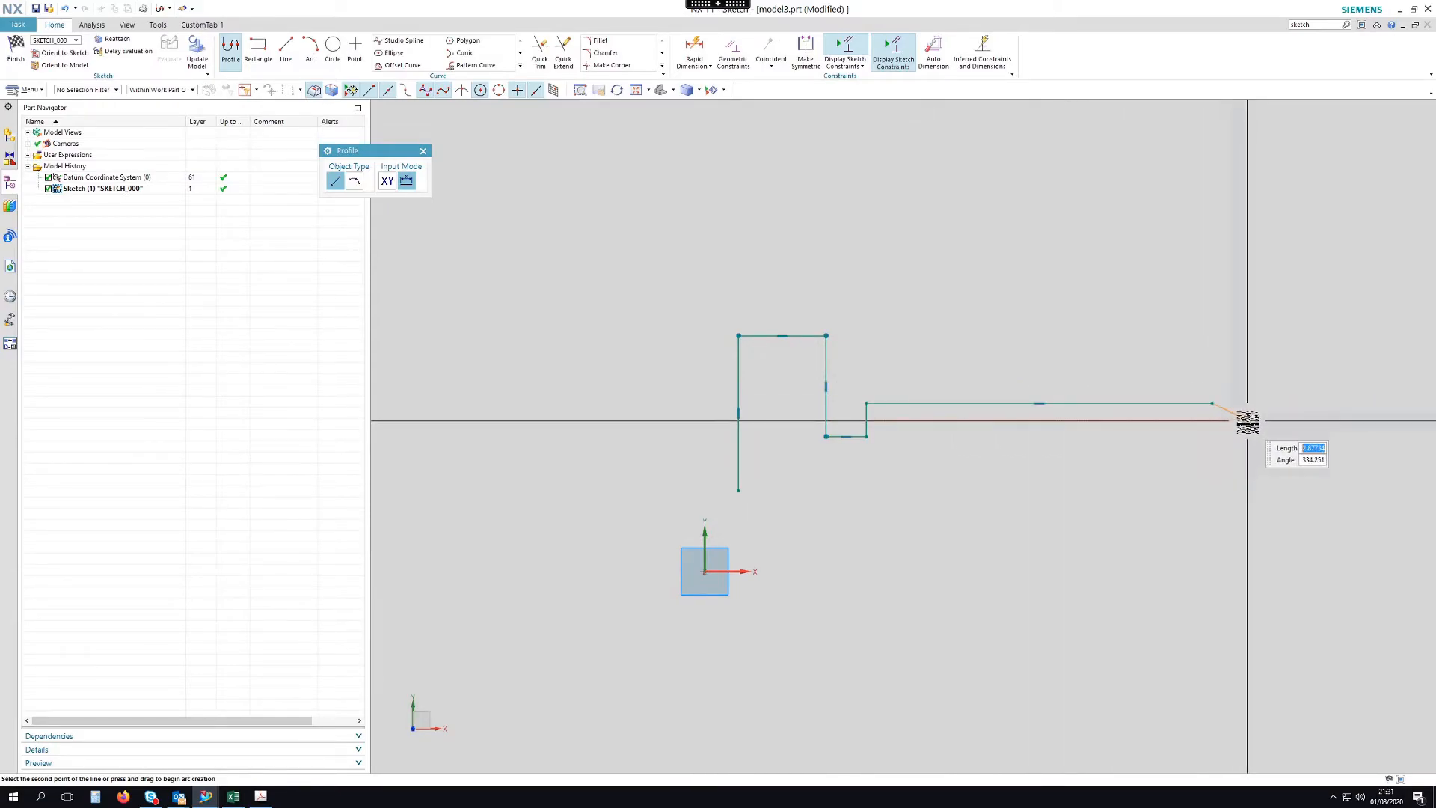
# Complete the profile with a sloped tip, short flat, vertical end and long base line, trimming the overhangs at the lower-left corner.
pyautogui.scroll(3, 1237, 421)
pyautogui.click(1233, 404)
pyautogui.click(1298, 404)
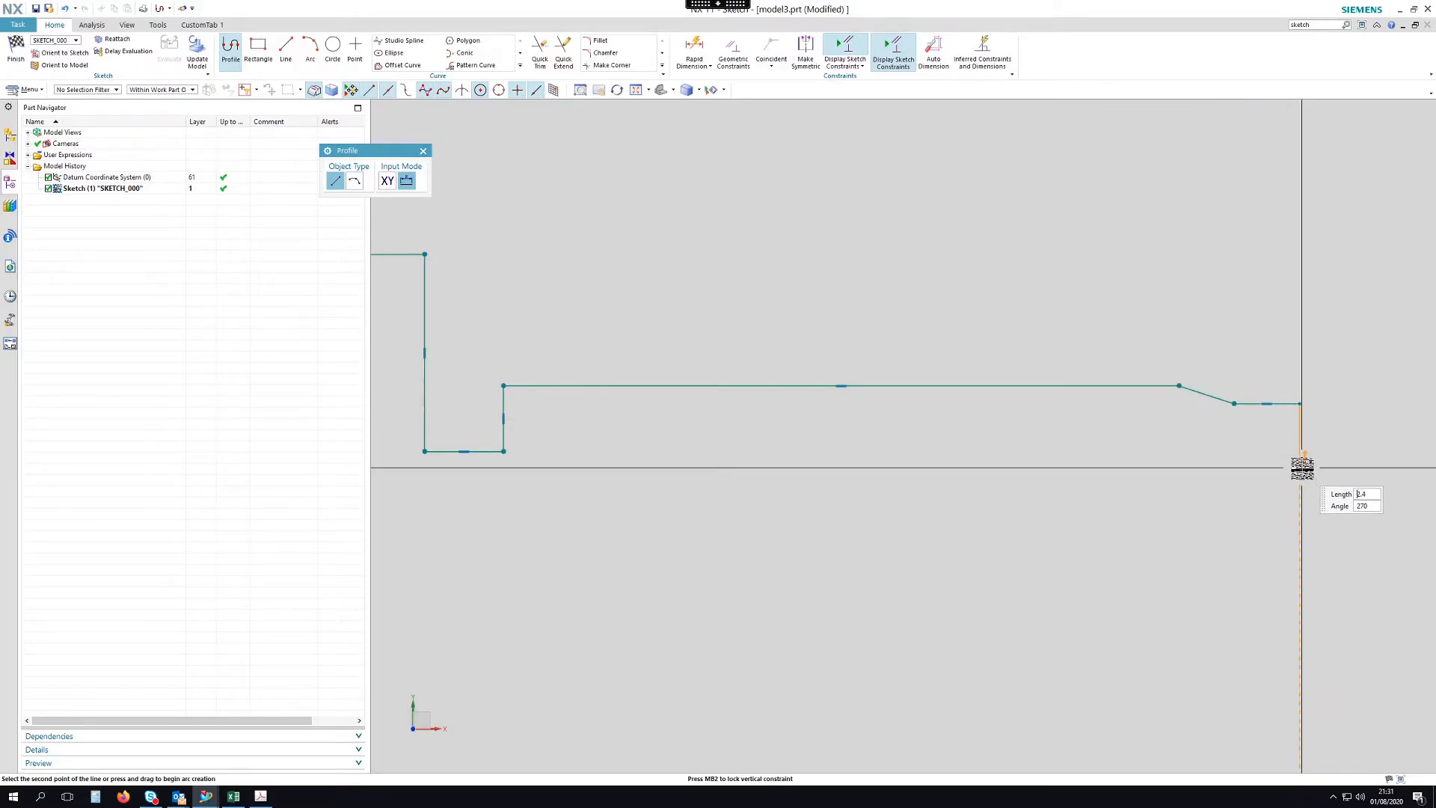
pyautogui.scroll(-1, 1302, 465)
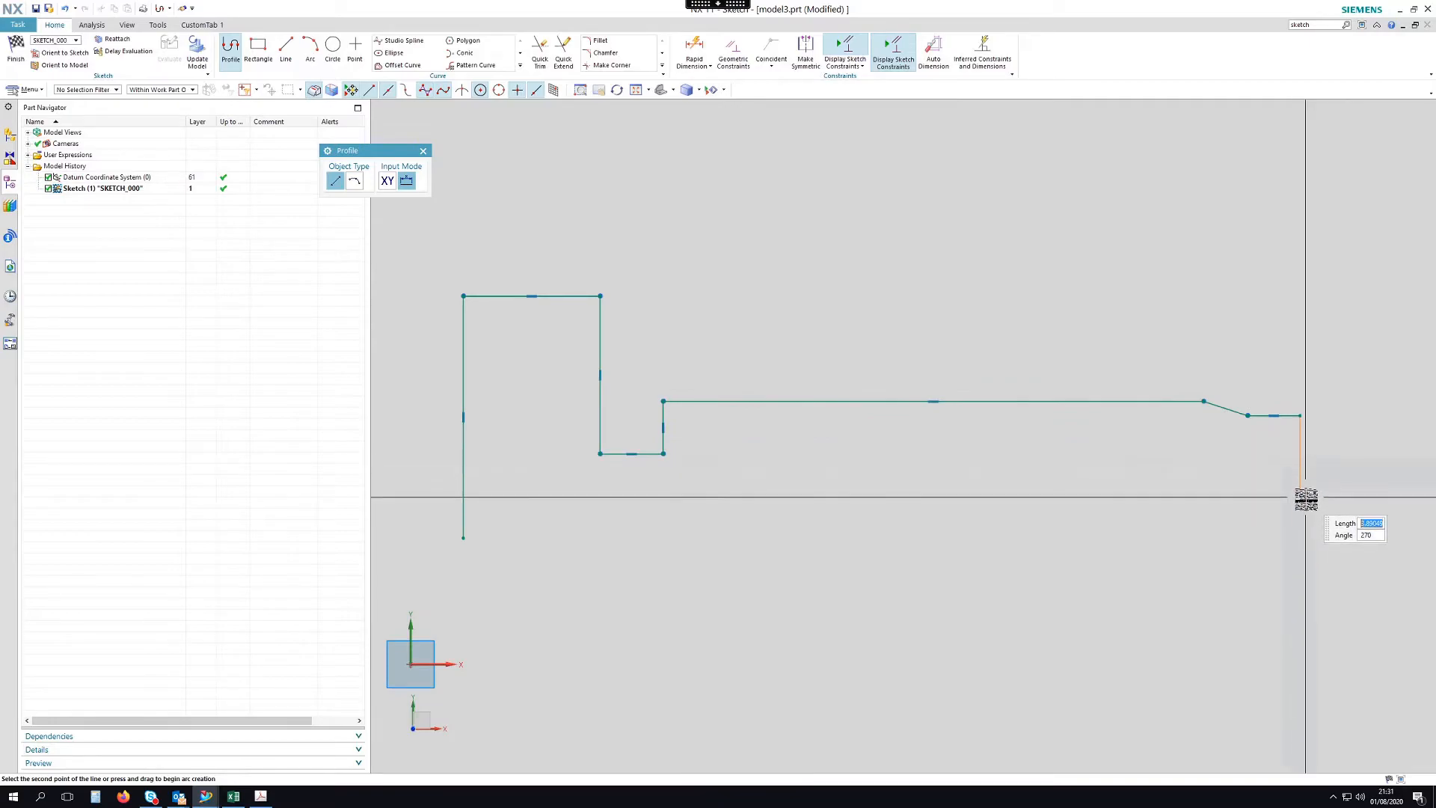
pyautogui.click(1299, 495)
pyautogui.click(442, 495)
pyautogui.press('Escape')
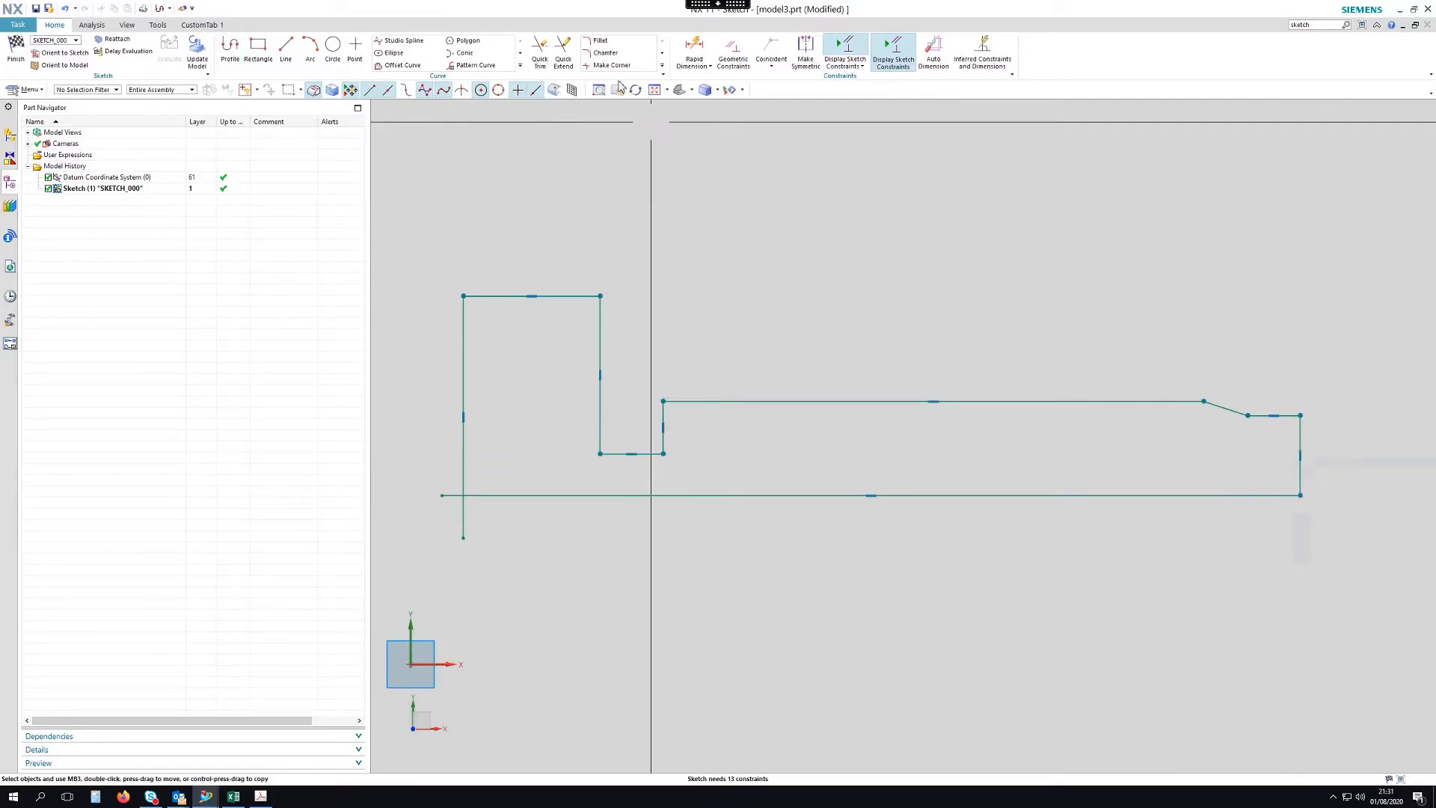
pyautogui.press('t')
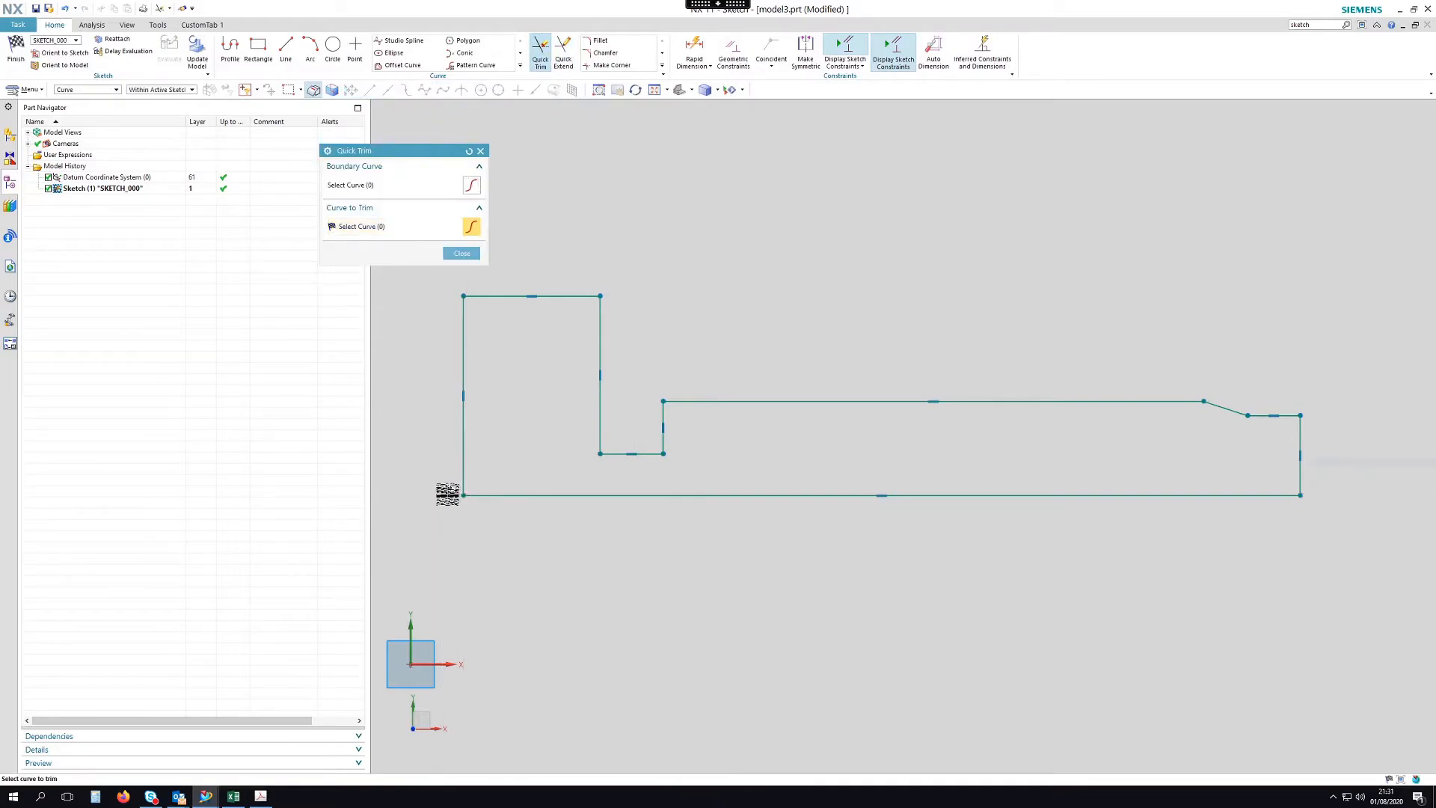
pyautogui.press('Escape')
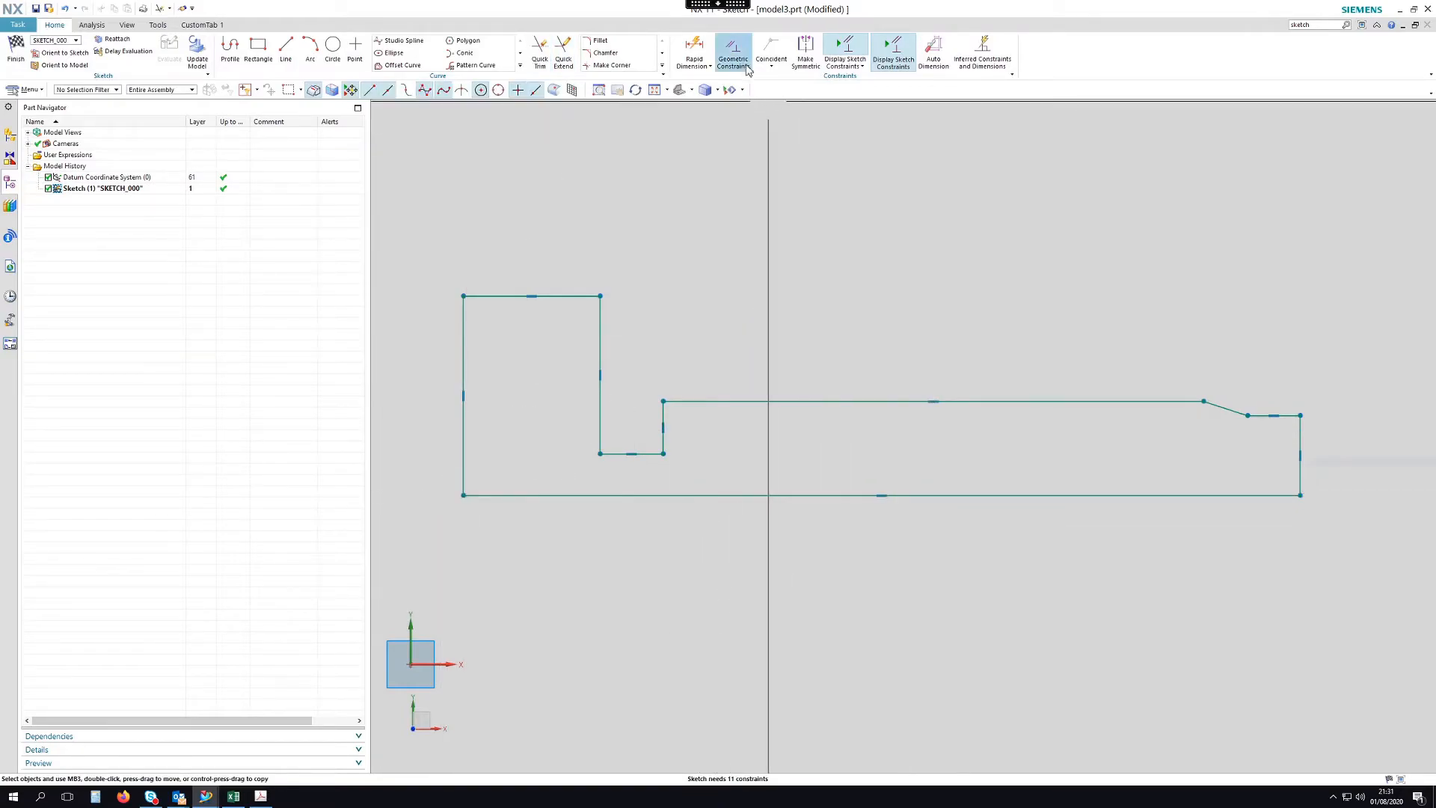
# Dimension the top edge of the profile's head at 12 mm.
pyautogui.click(694, 46)
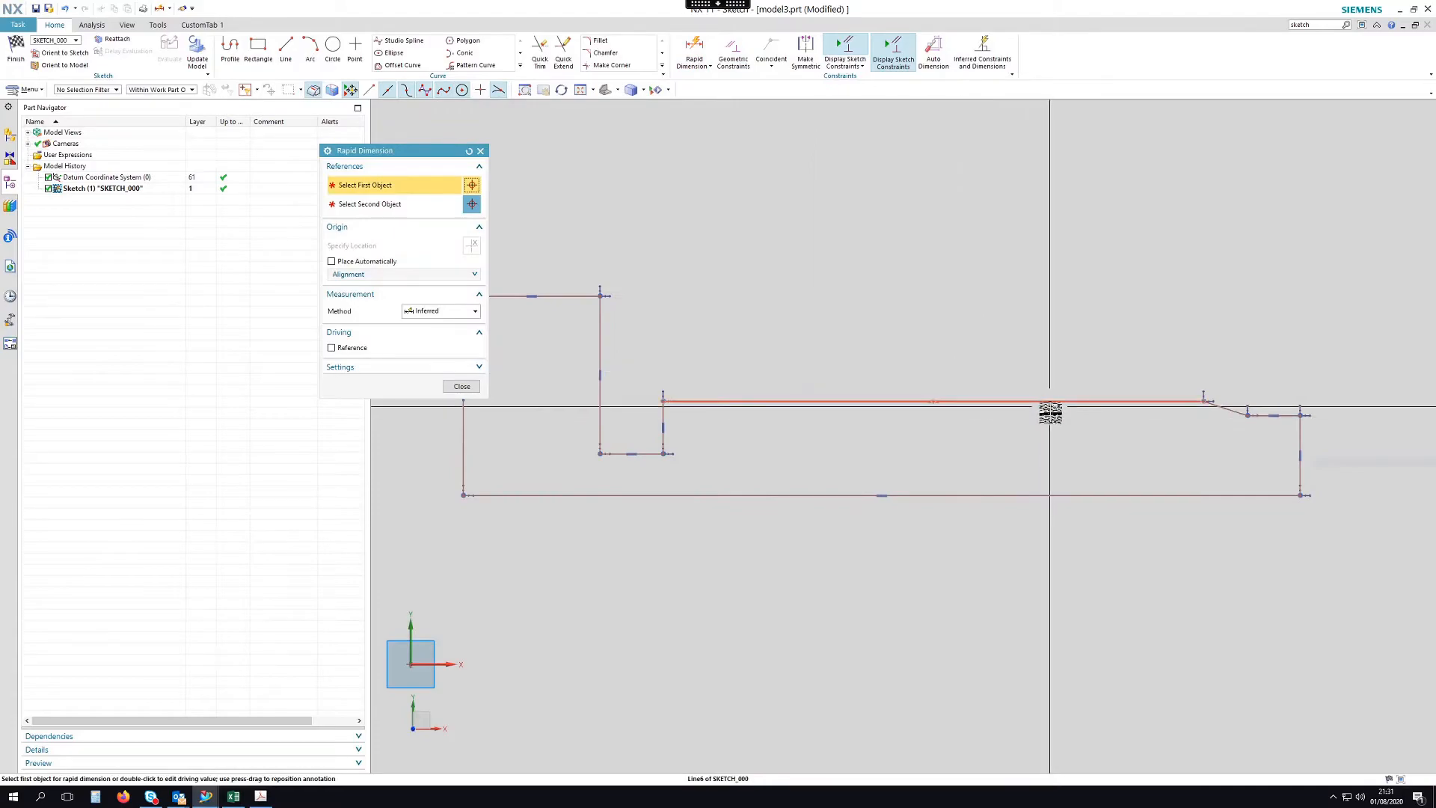
pyautogui.scroll(-1, 1150, 505)
pyautogui.click(634, 339)
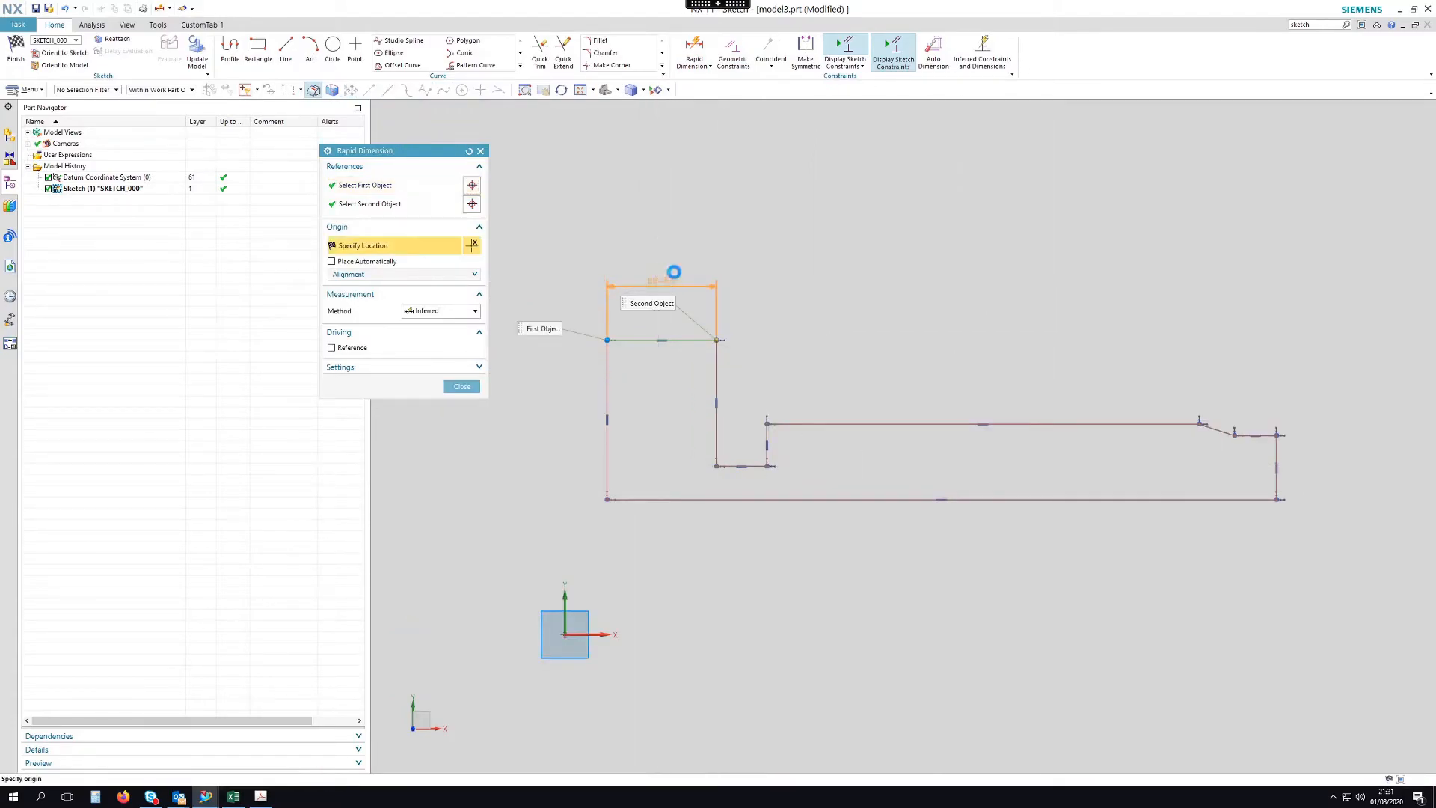
pyautogui.click(661, 275)
pyautogui.write('12')
pyautogui.press('Return')
# Dimension the width of the groove between the head and the shank at 5 mm.
pyautogui.scroll(-3, 722, 540)
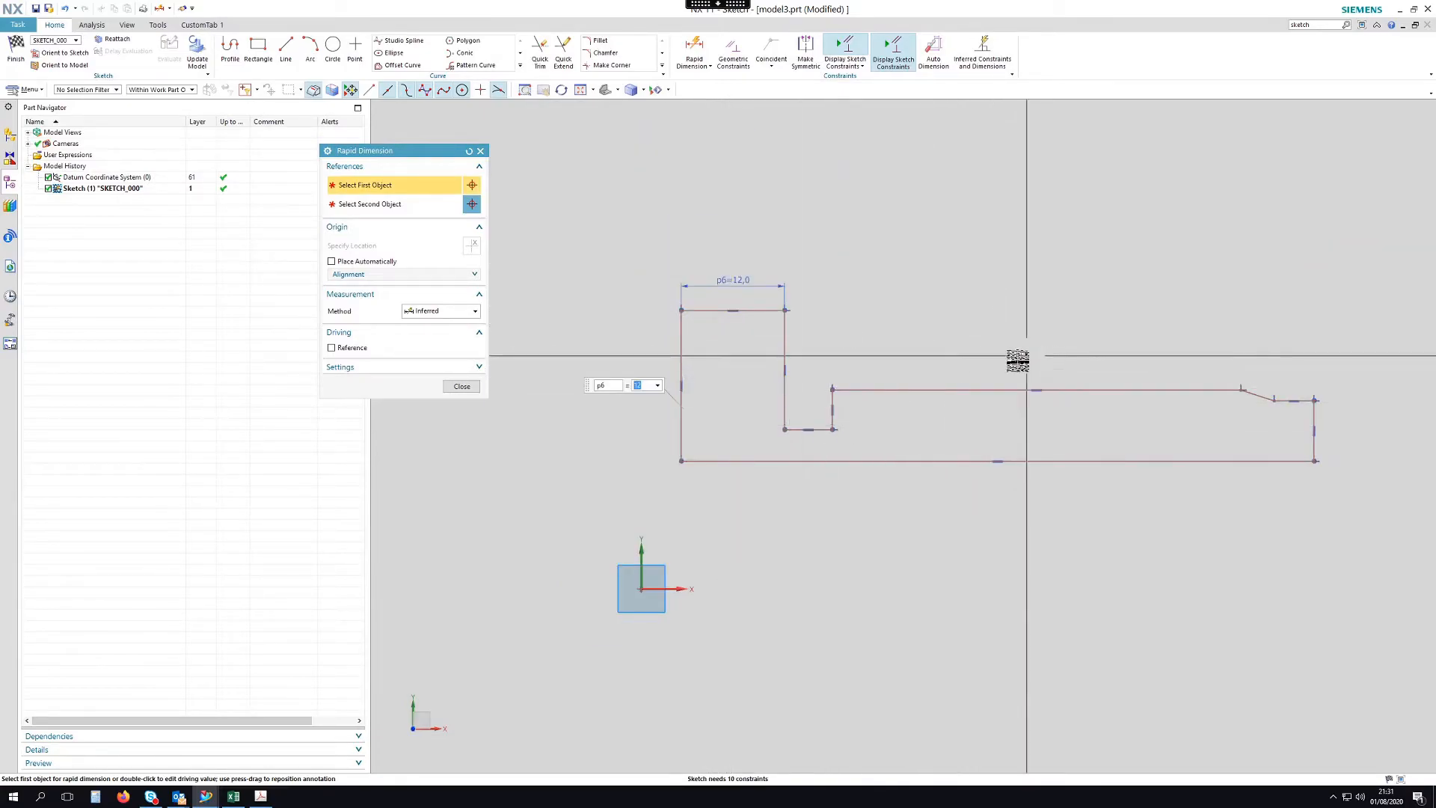
pyautogui.scroll(3, 876, 343)
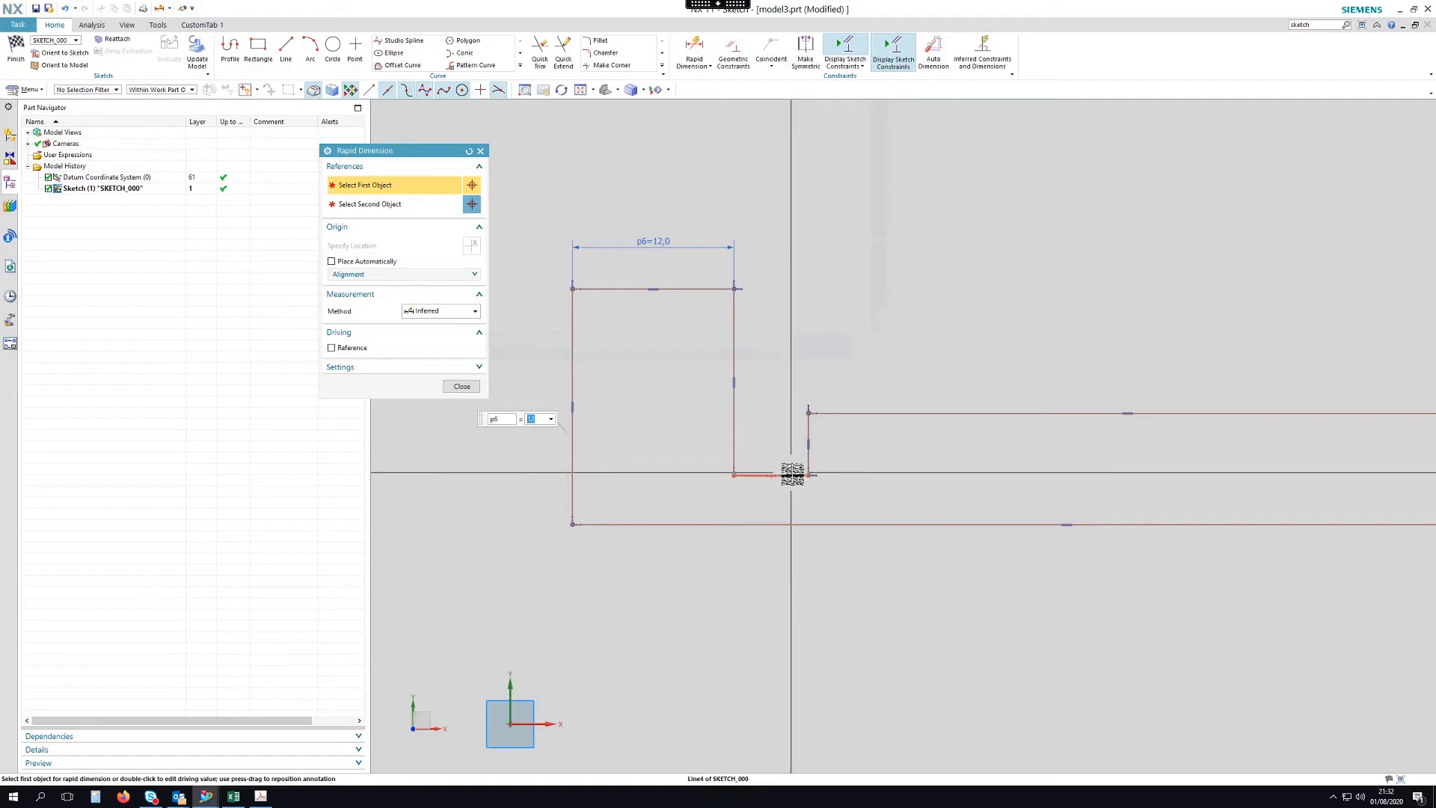
pyautogui.click(791, 475)
pyautogui.click(793, 329)
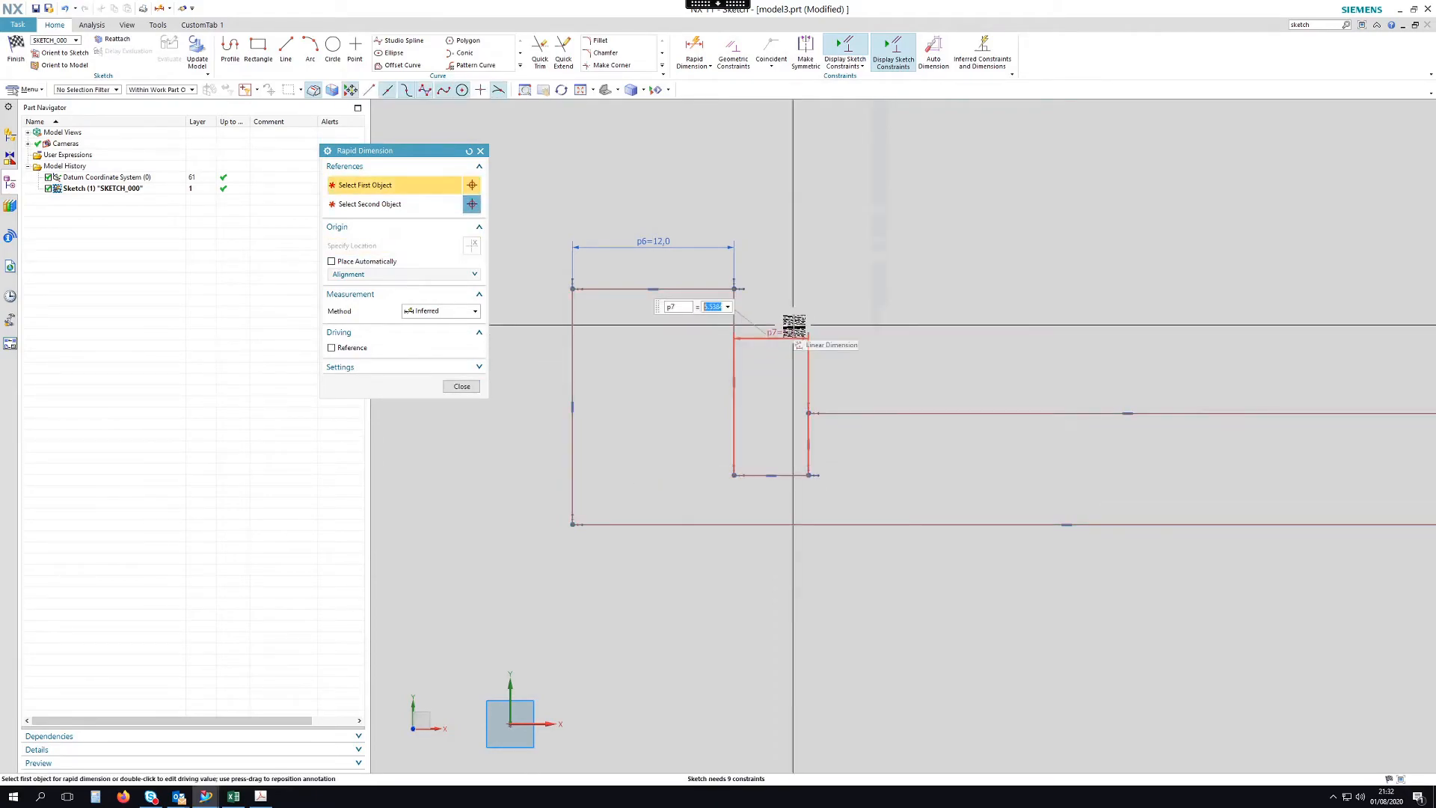
pyautogui.scroll(-3, 632, 439)
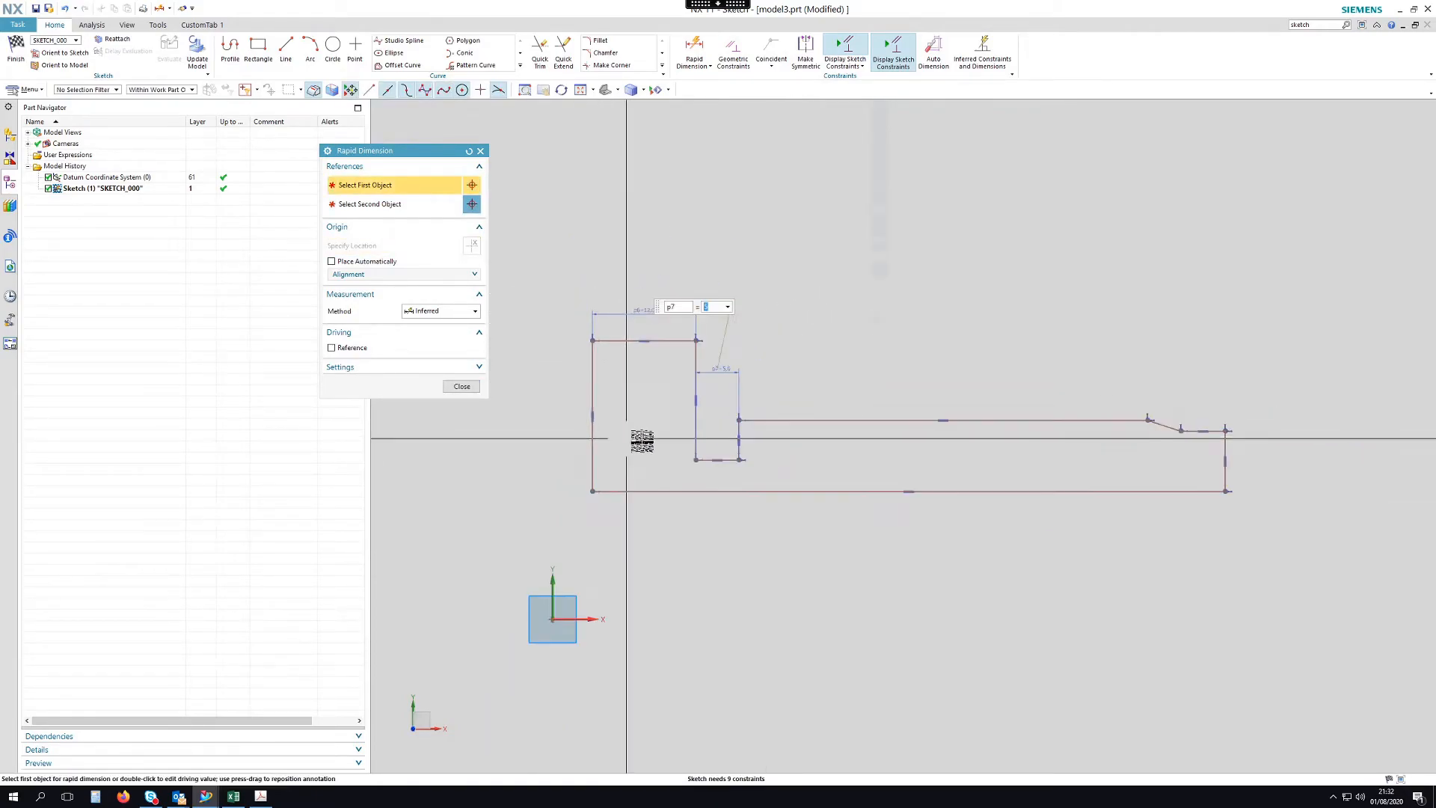
# Dimension the short flat edge at the shank's tip at 3 mm.
pyautogui.click(1224, 429)
pyautogui.click(1188, 430)
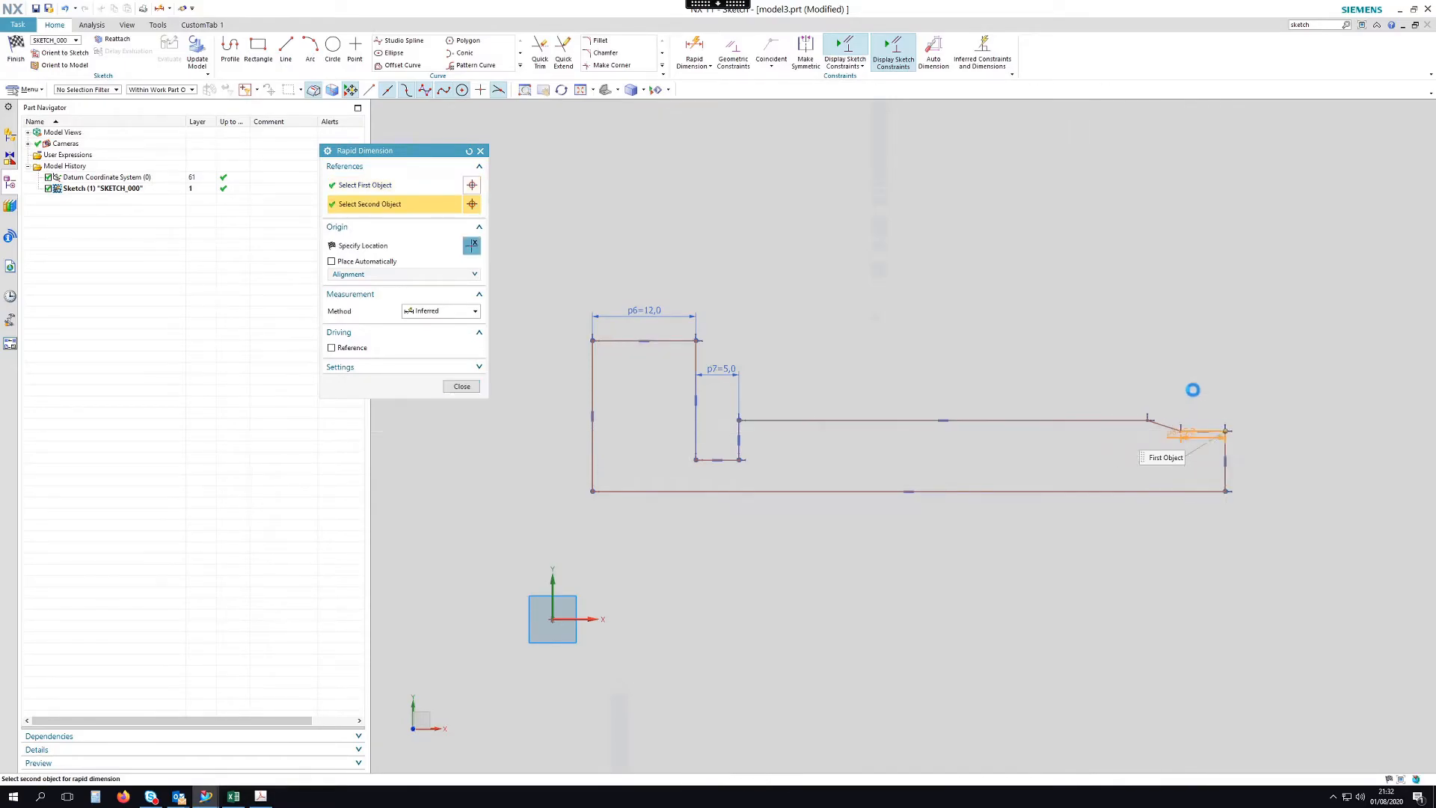
pyautogui.click(1201, 353)
pyautogui.write('3')
pyautogui.press('Return')
# Add an angular dimension of 15 degrees between the shank's sloped edge and the short flat at its tip.
pyautogui.scroll(5, 1189, 434)
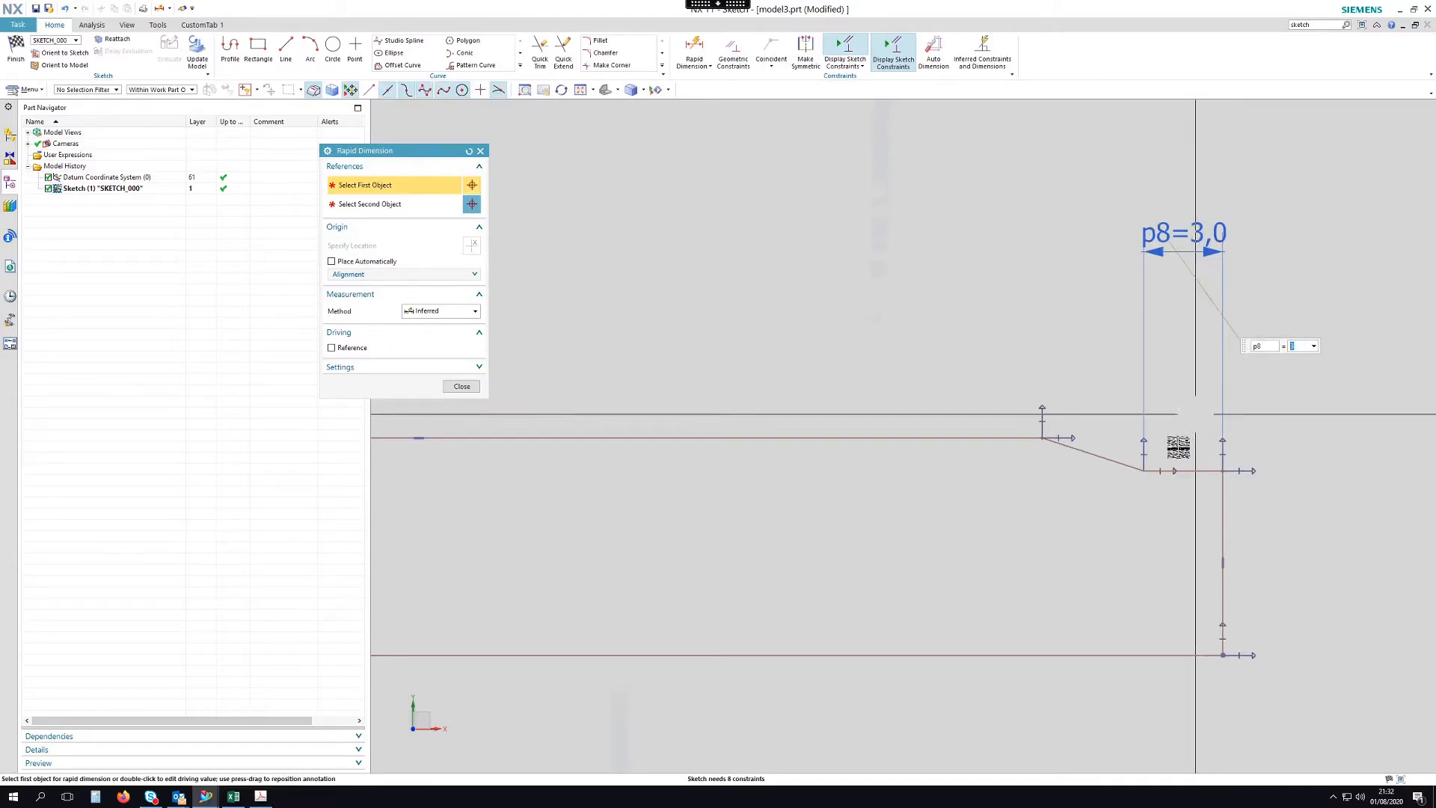
pyautogui.click(1202, 468)
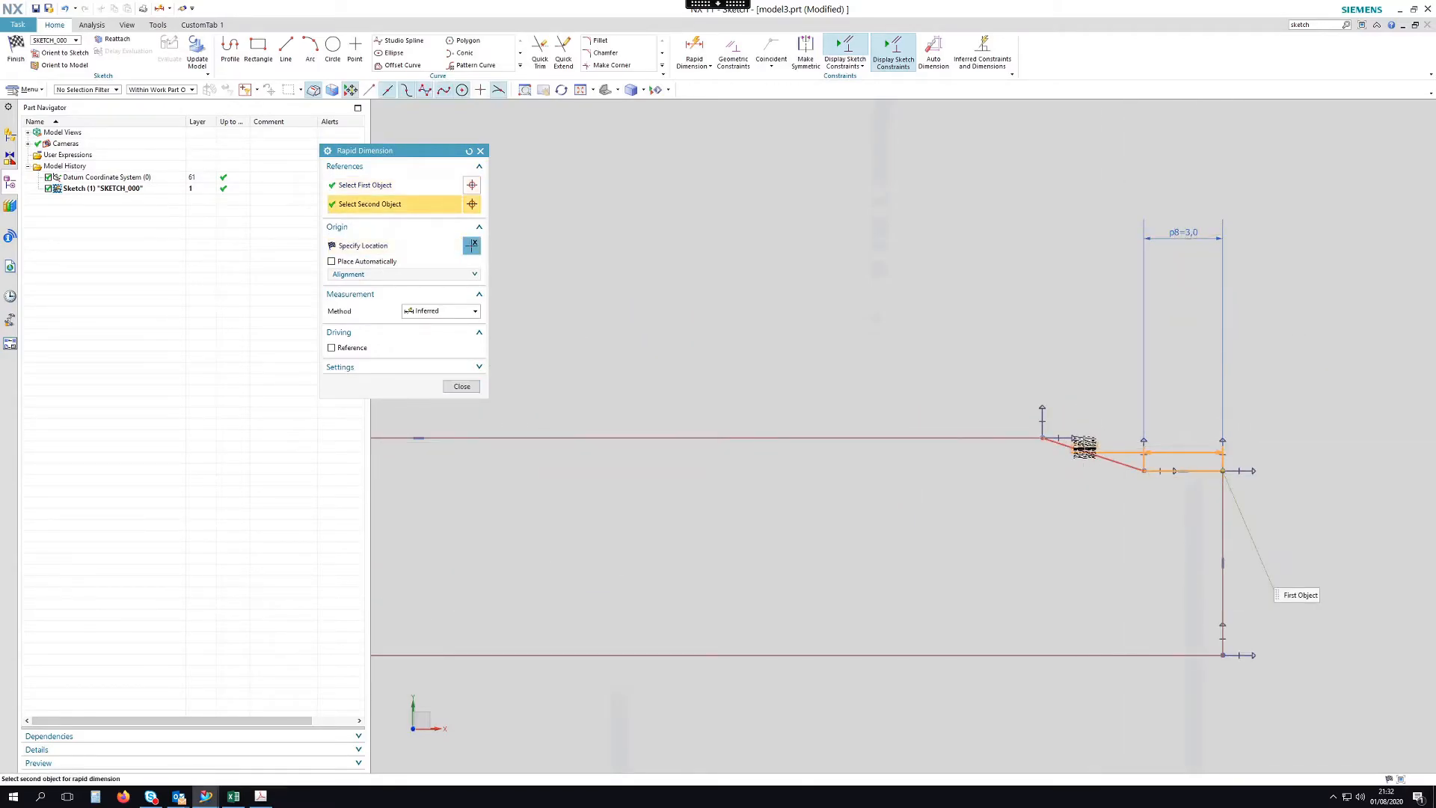
pyautogui.click(1042, 458)
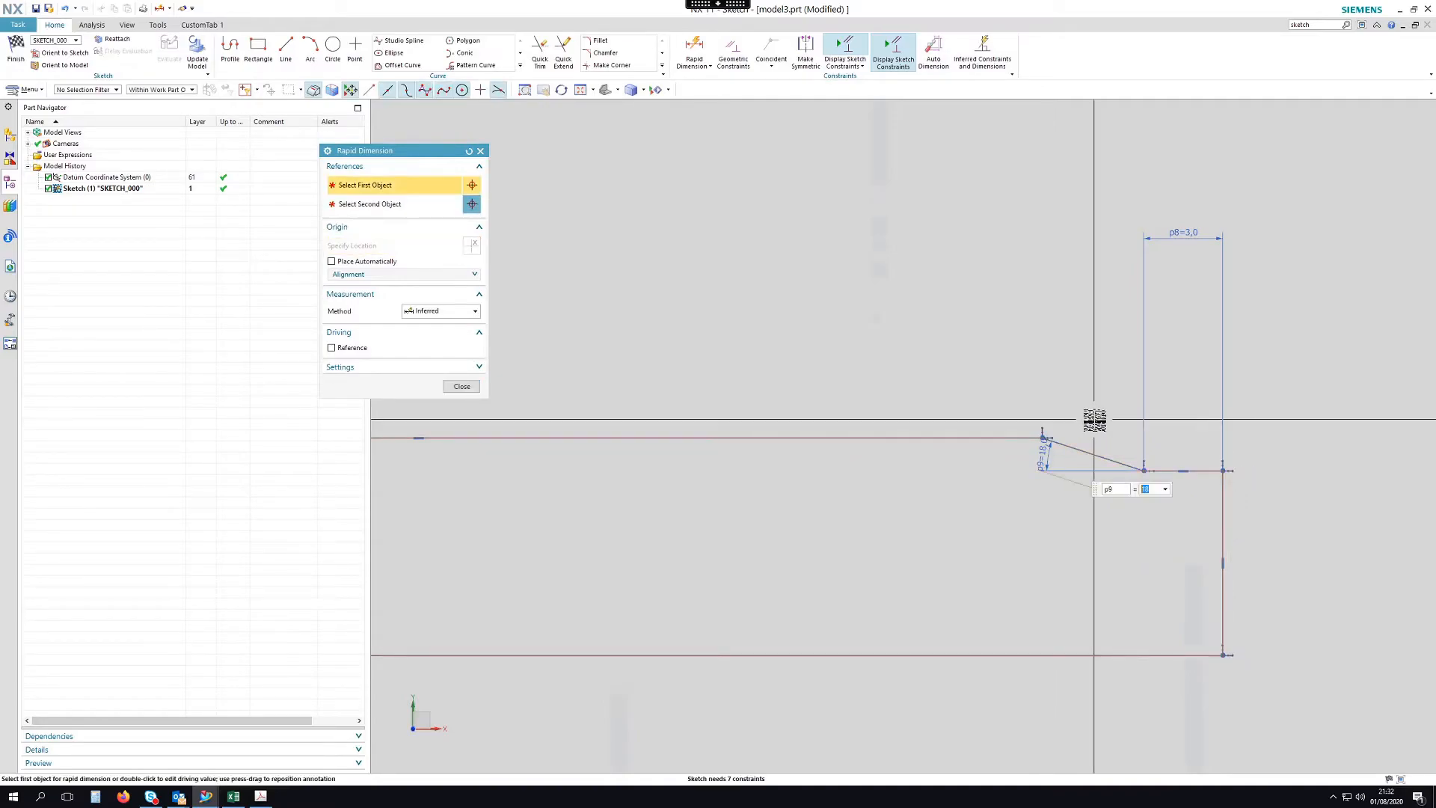
# Dimension the shank's length from the groove's shoulder to the tip's end at 60 mm and finish dimensioning.
pyautogui.scroll(-3, 1310, 486)
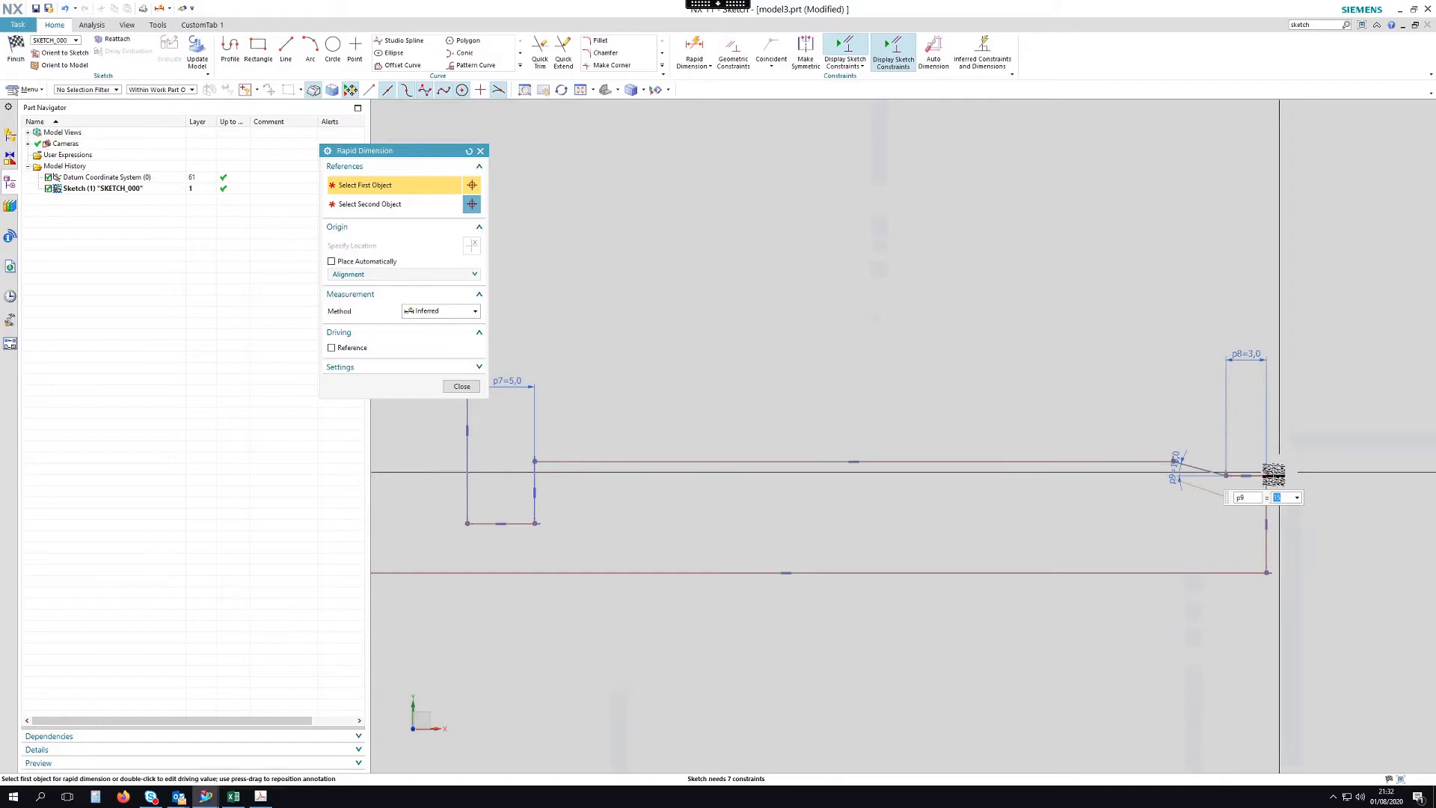
pyautogui.click(1266, 475)
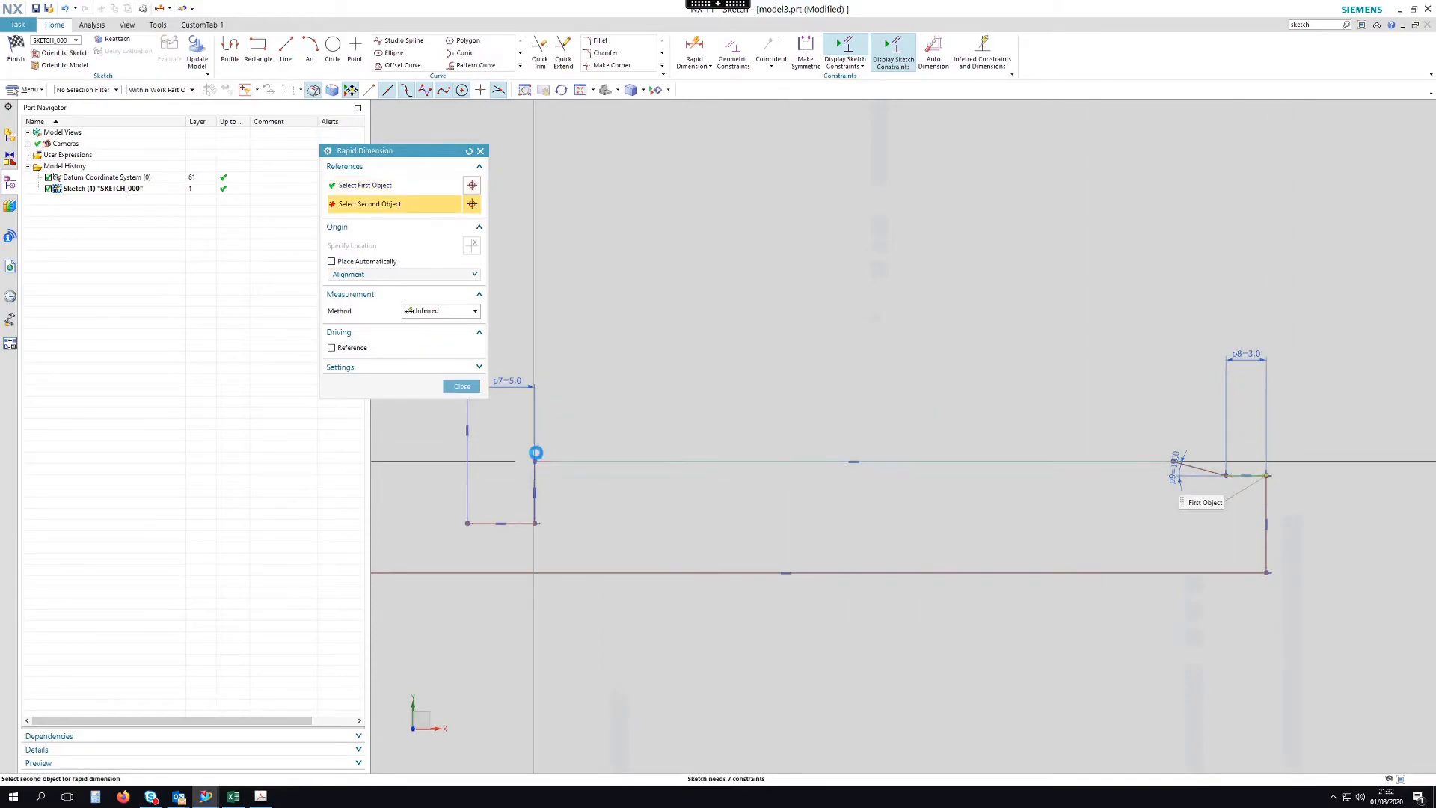
pyautogui.click(534, 462)
pyautogui.click(837, 311)
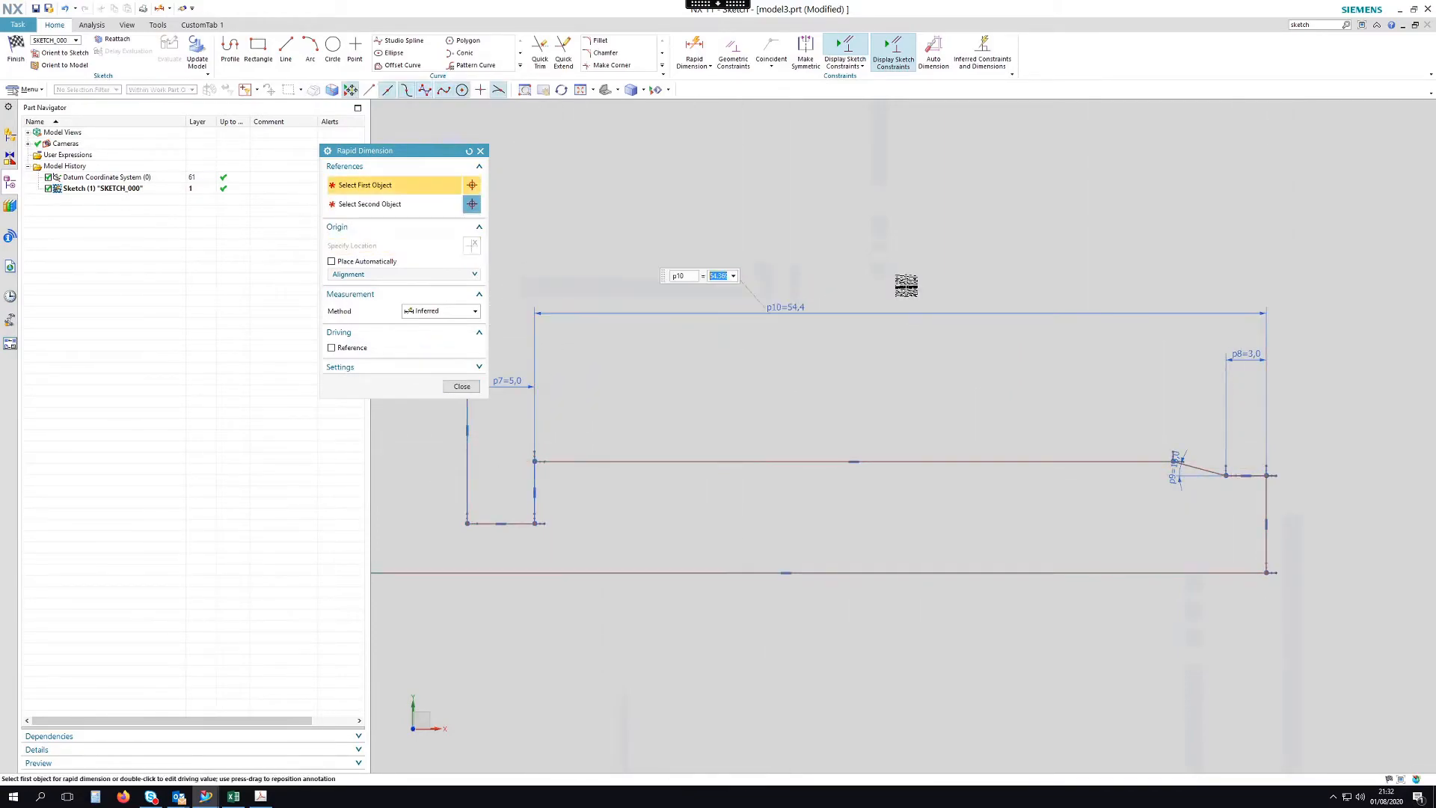
pyautogui.write('60')
pyautogui.press('Return')
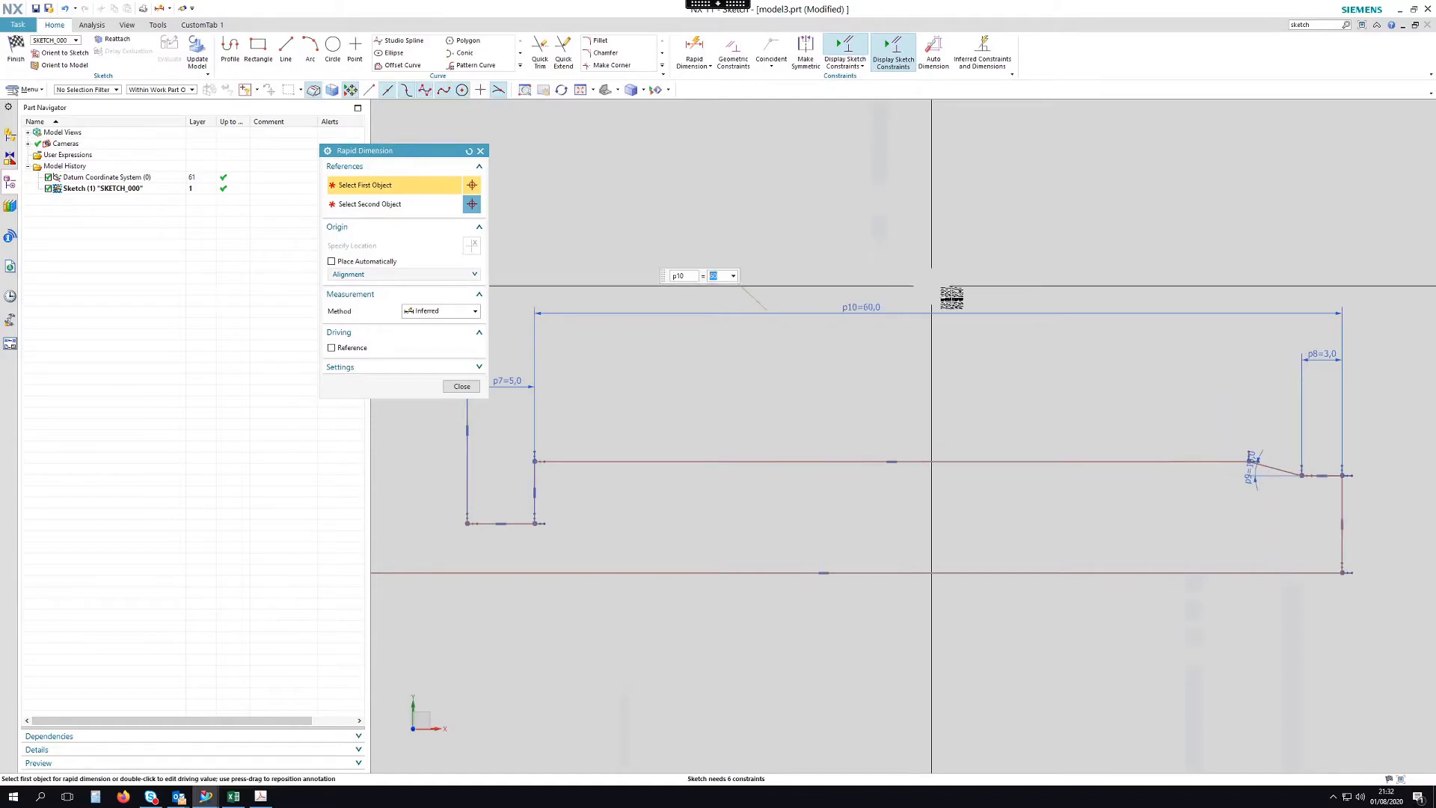
pyautogui.scroll(-3, 973, 346)
pyautogui.scroll(1, 580, 386)
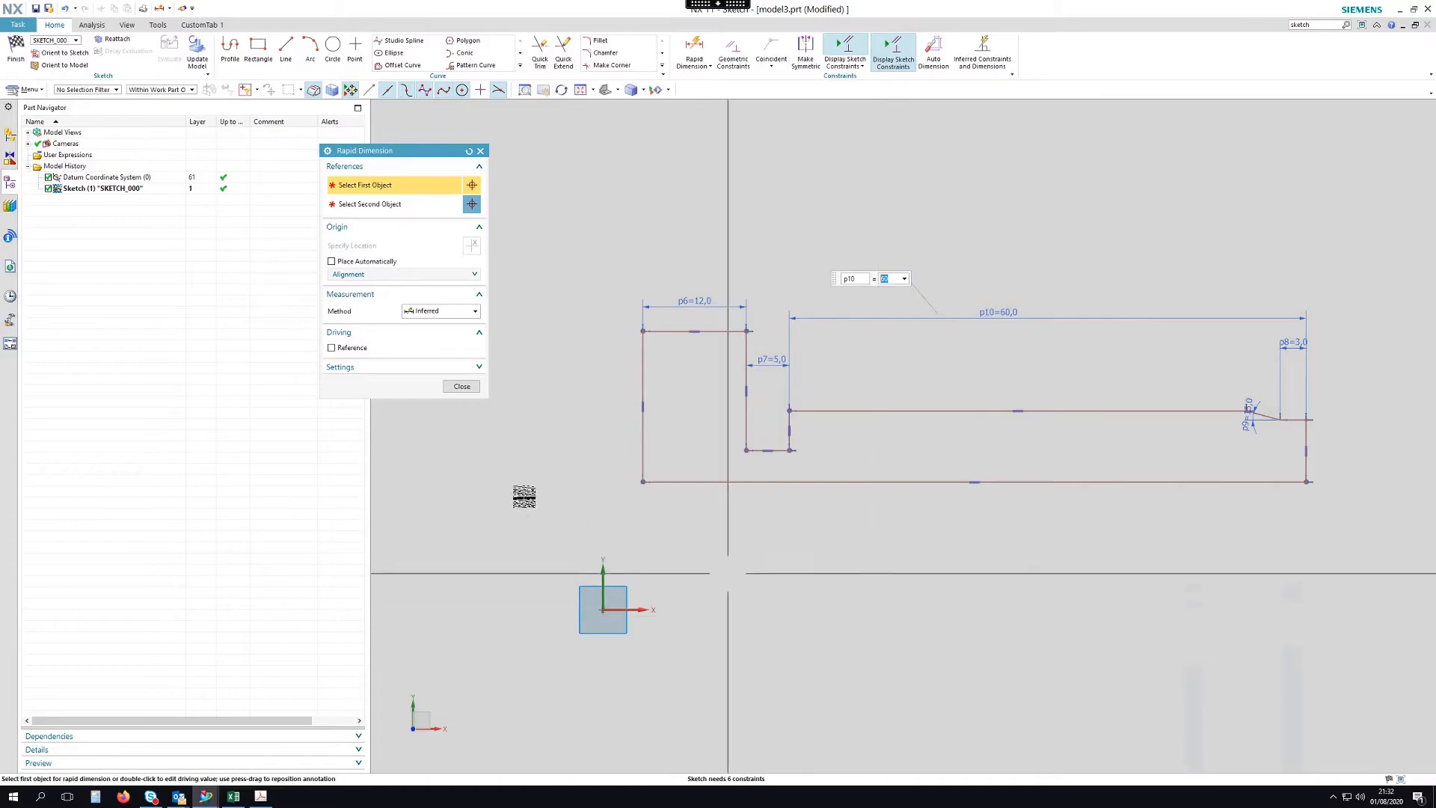
pyautogui.click(462, 386)
# Apply a collinear constraint between the profile's long base line and the sketch's X axis.
pyautogui.click(733, 52)
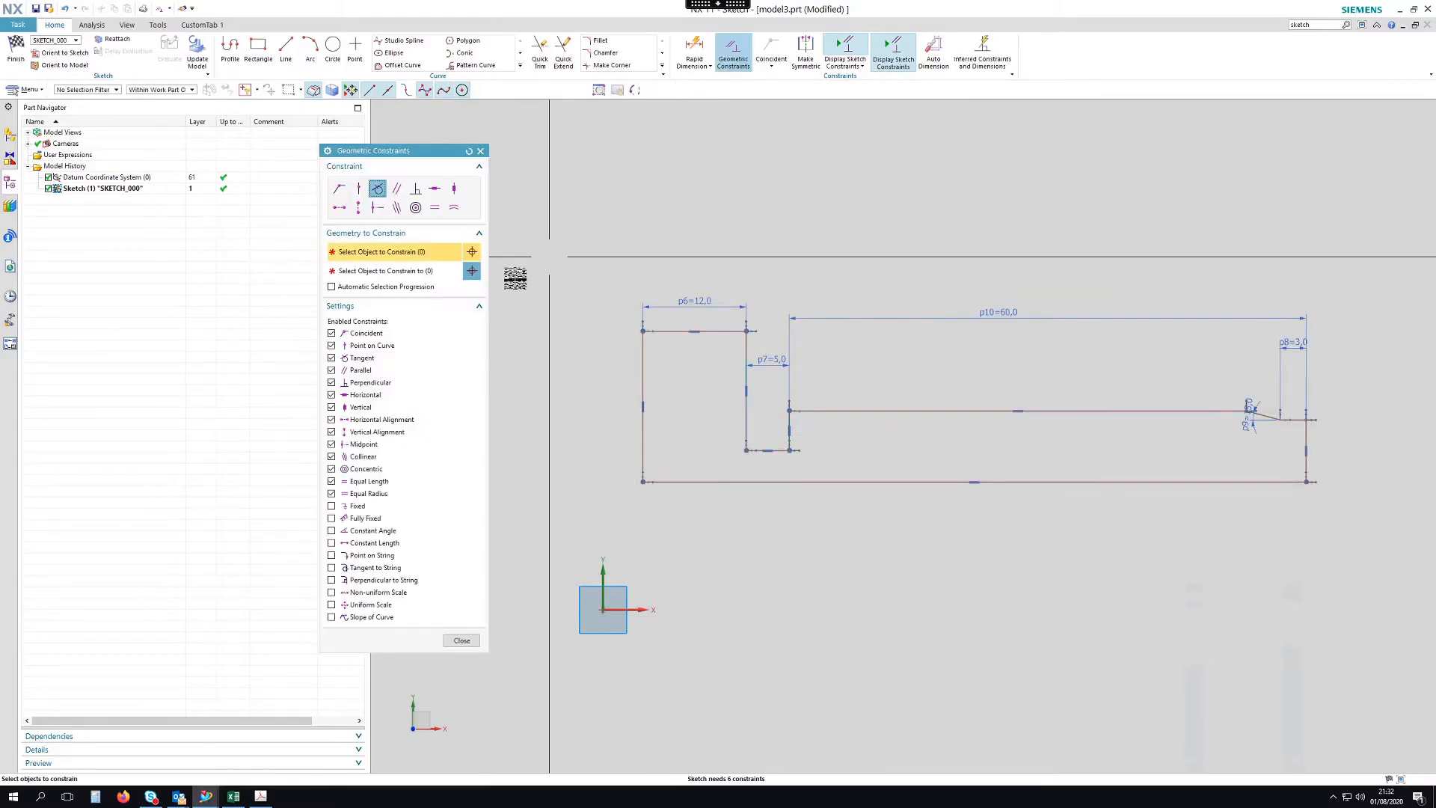
pyautogui.click(397, 208)
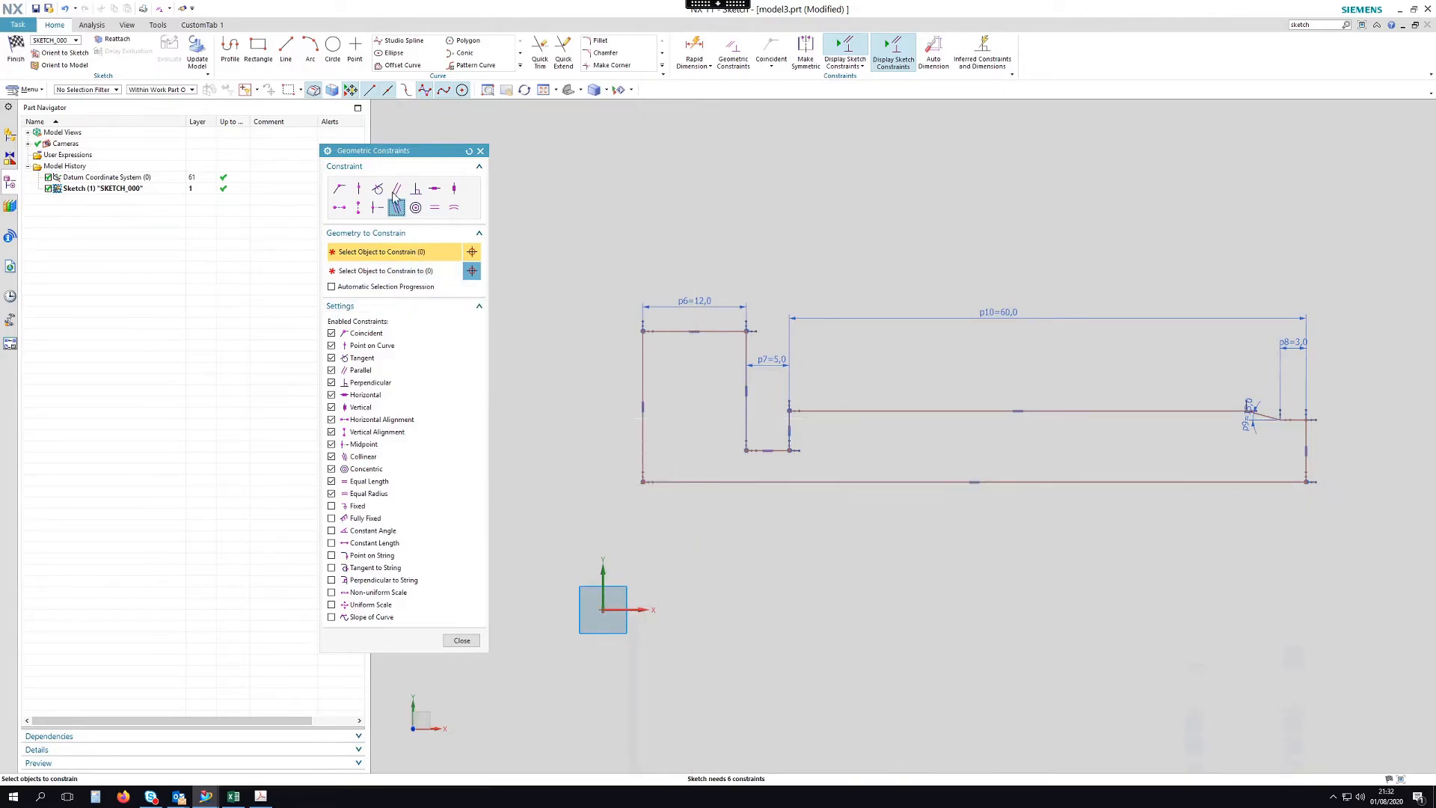
pyautogui.click(696, 481)
pyautogui.middleClick(724, 577)
pyautogui.click(658, 609)
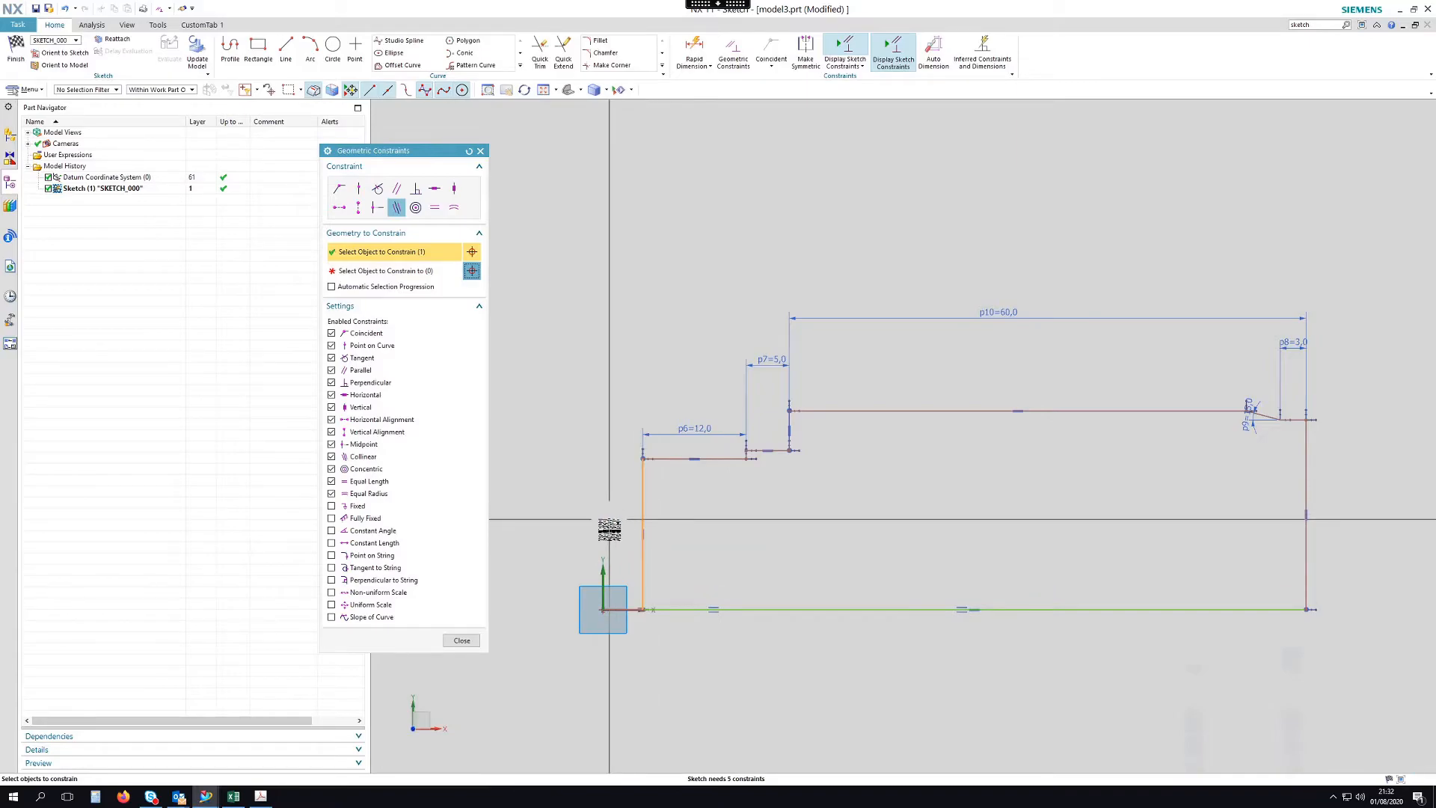
# Make the head's outer vertical edge collinear with the Y axis and move the head's top edge up above the shank.
pyautogui.click(608, 571)
pyautogui.click(642, 568)
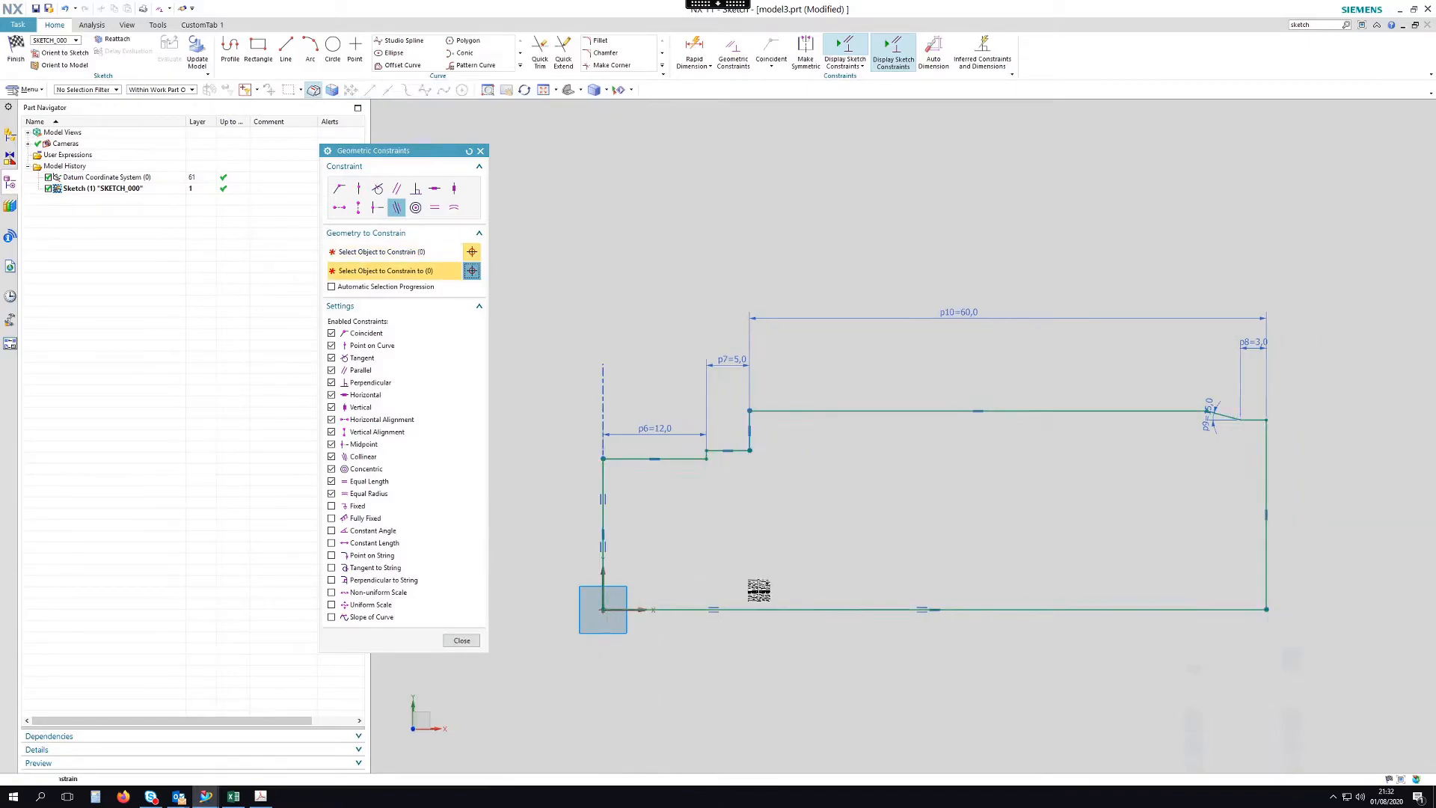
pyautogui.click(462, 641)
pyautogui.moveTo(682, 459); pyautogui.dragTo(680, 345)
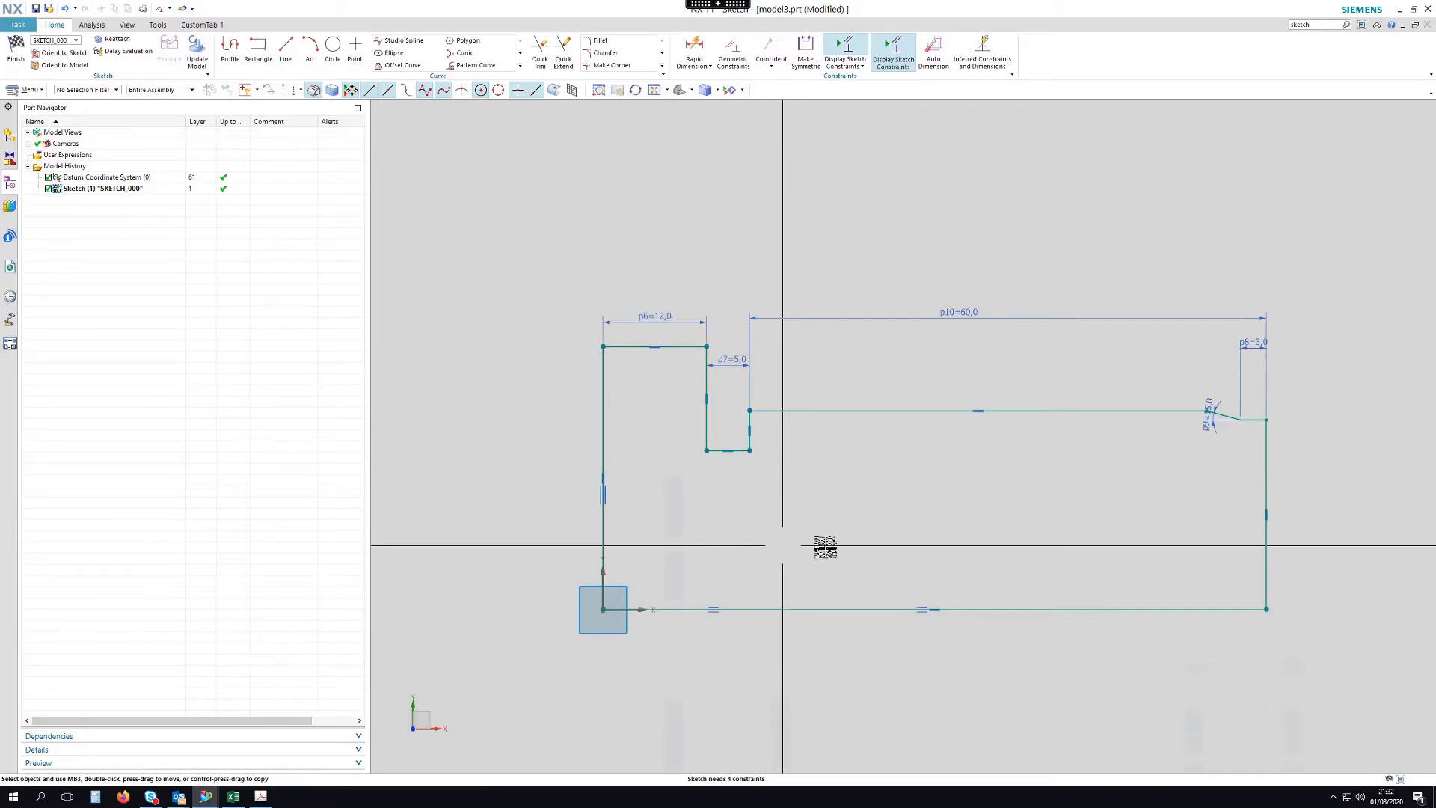
# Dimension the height of the shank's tip above the long base line at 10/2, i.e. 5 mm.
pyautogui.moveTo(1270, 468); pyautogui.dragTo(1308, 478)
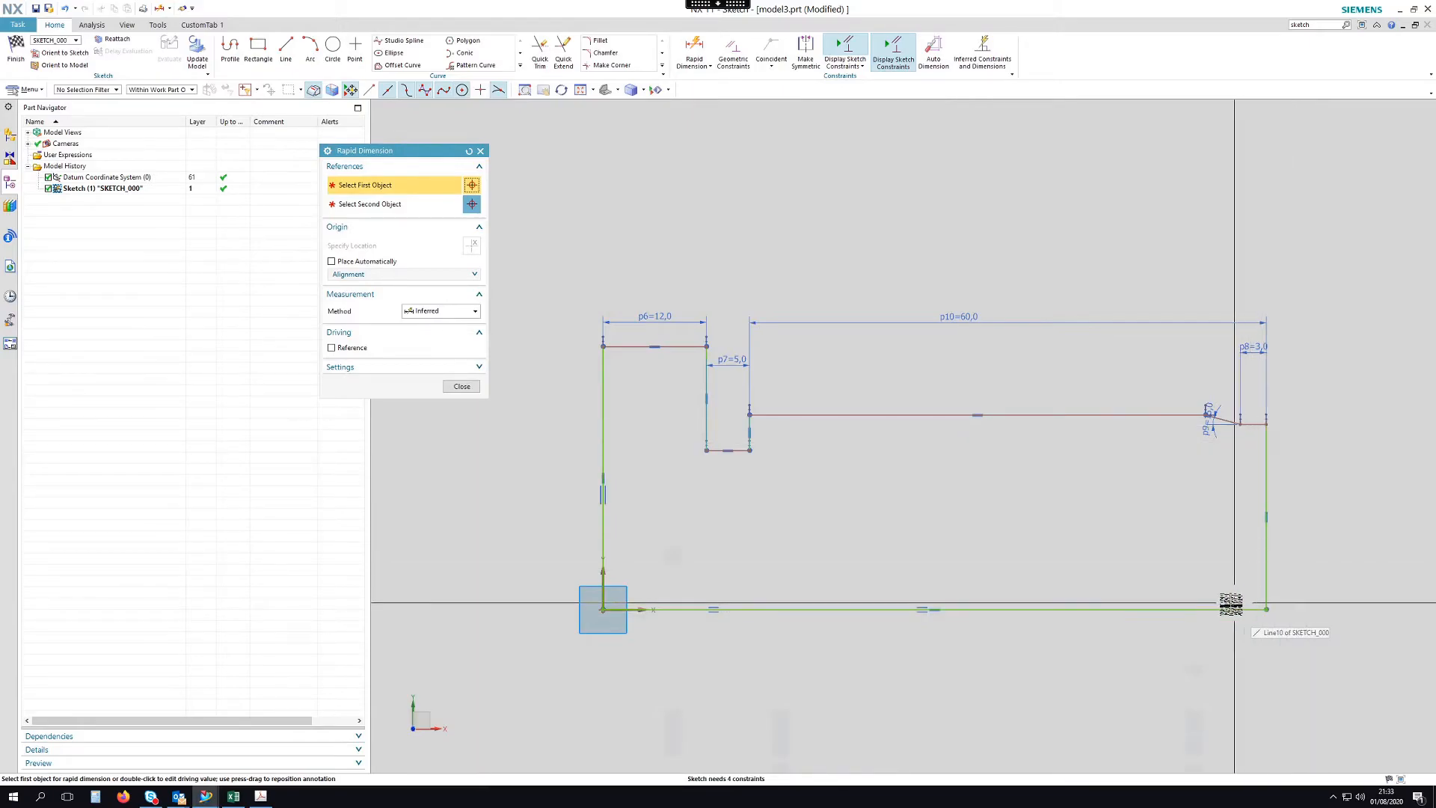
pyautogui.click(1229, 609)
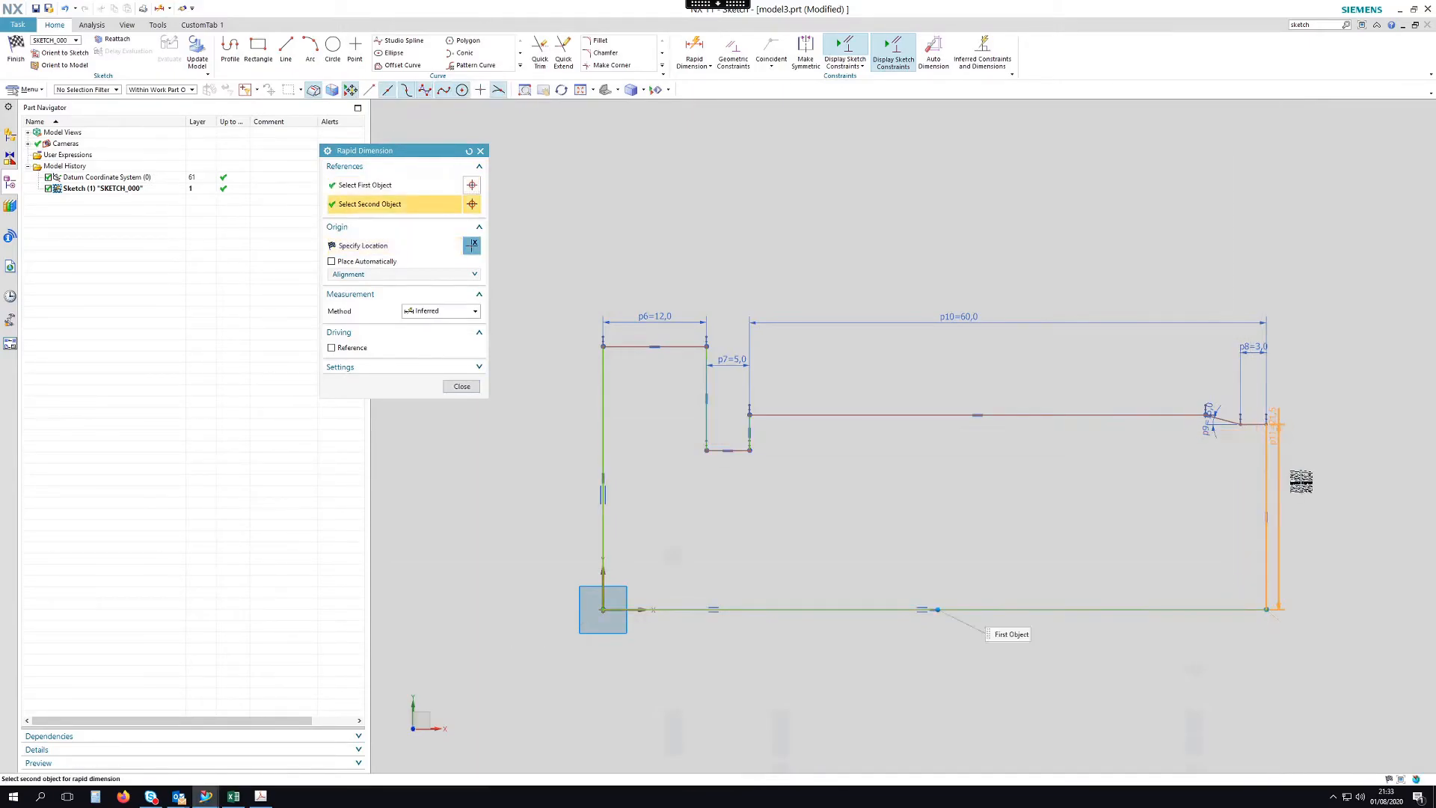
pyautogui.click(1305, 482)
pyautogui.write('10/2')
pyautogui.press('Return')
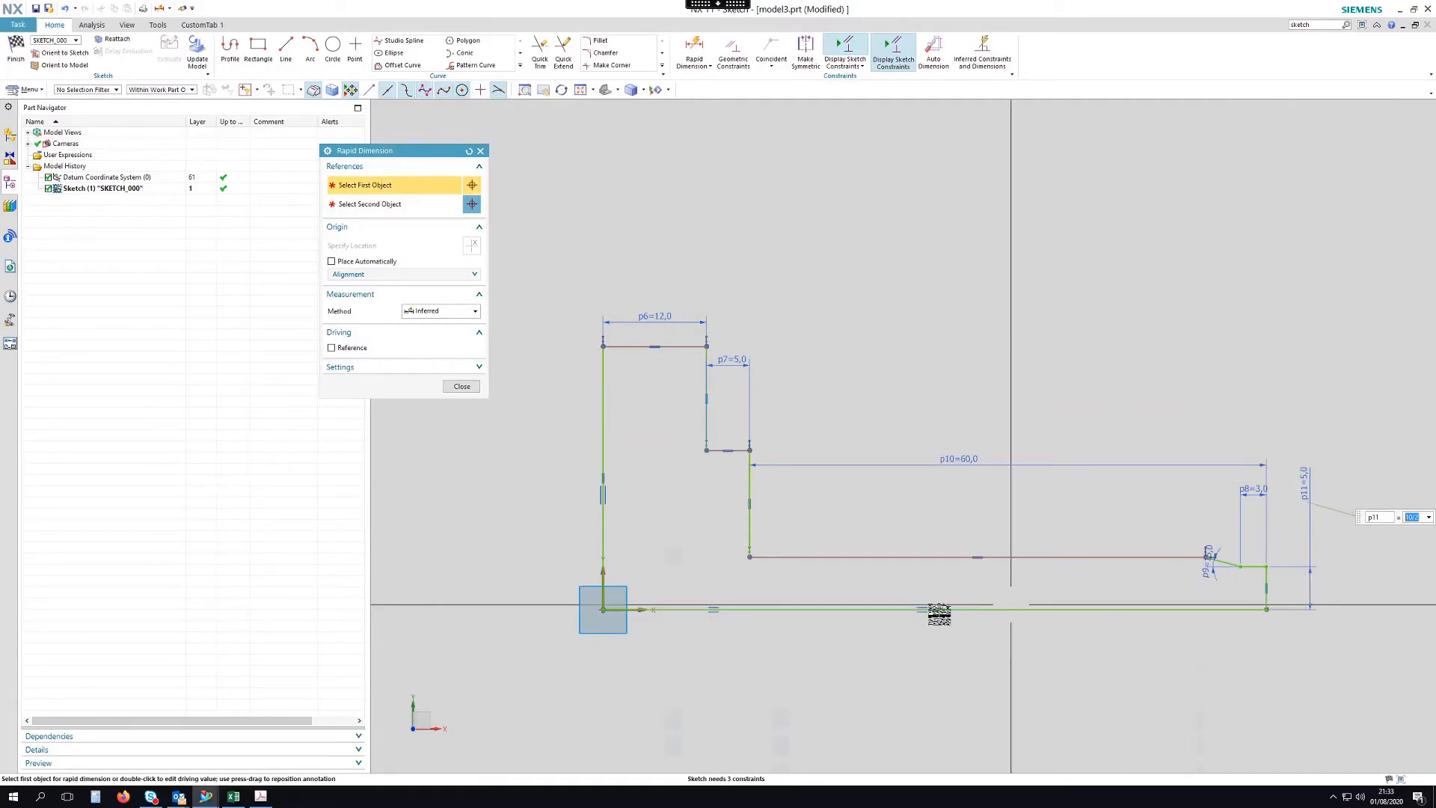
# Dimension the shank's height from the taper's upper start point to the base line at 12/2, i.e. 6 mm.
pyautogui.click(1204, 559)
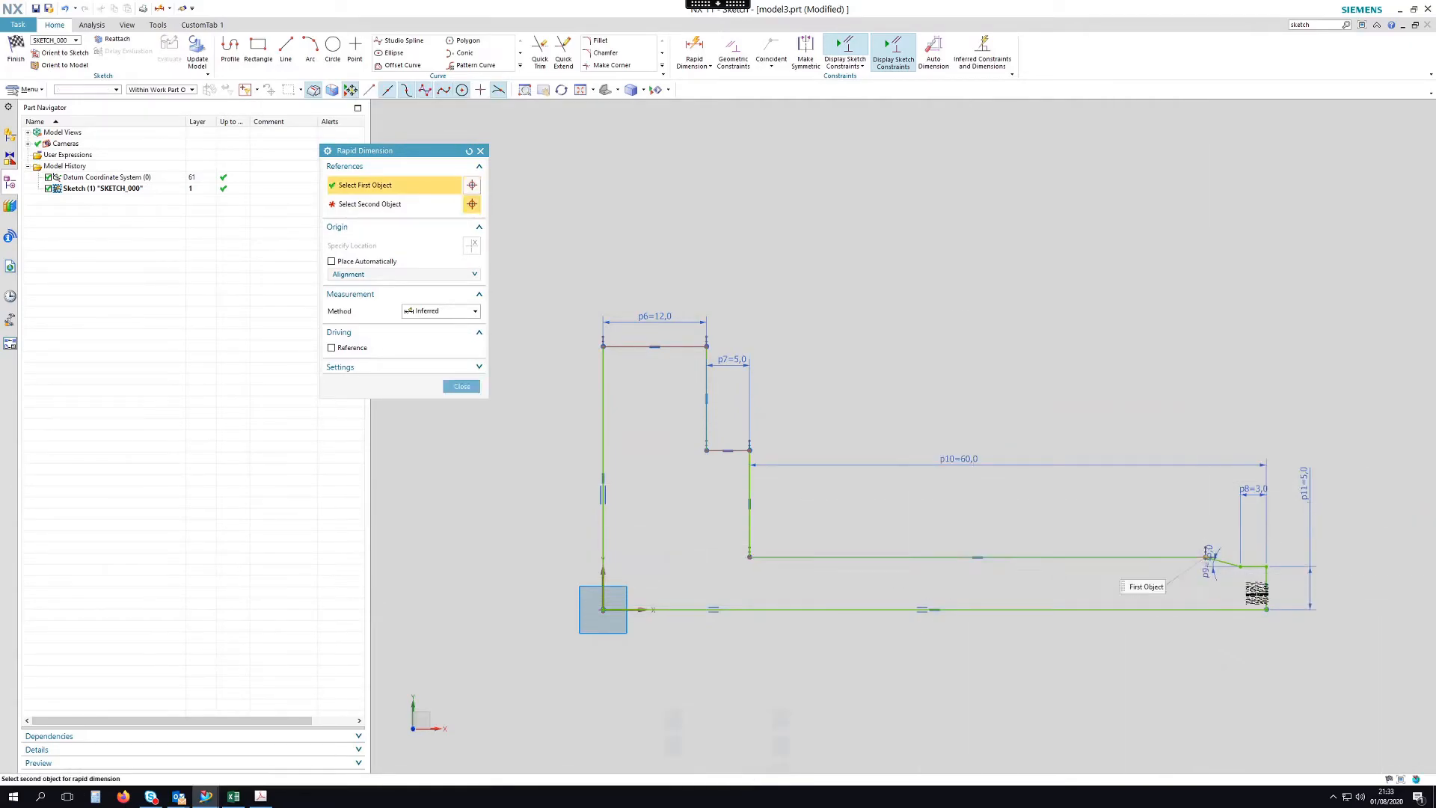
pyautogui.click(1267, 610)
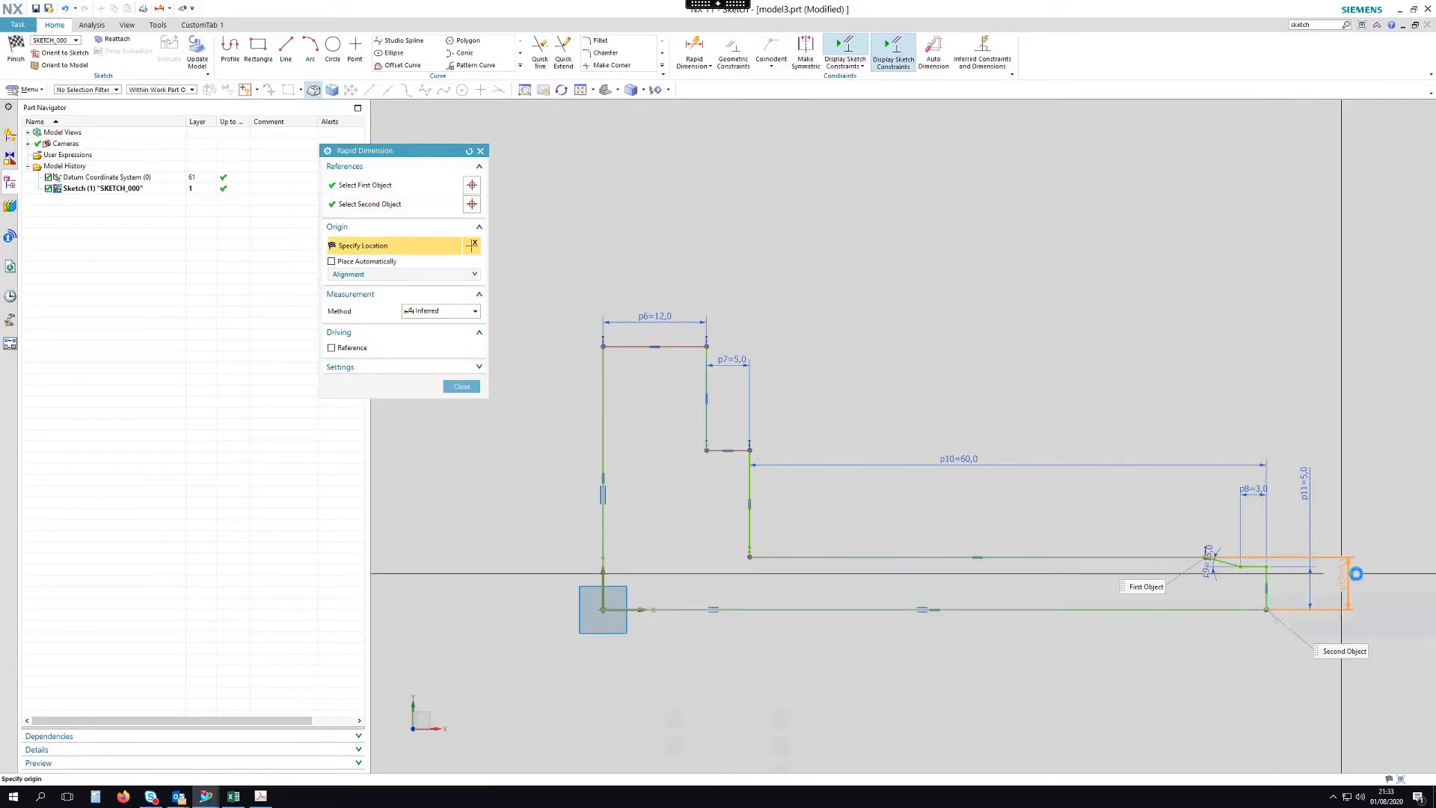
pyautogui.click(1350, 579)
pyautogui.write('12')
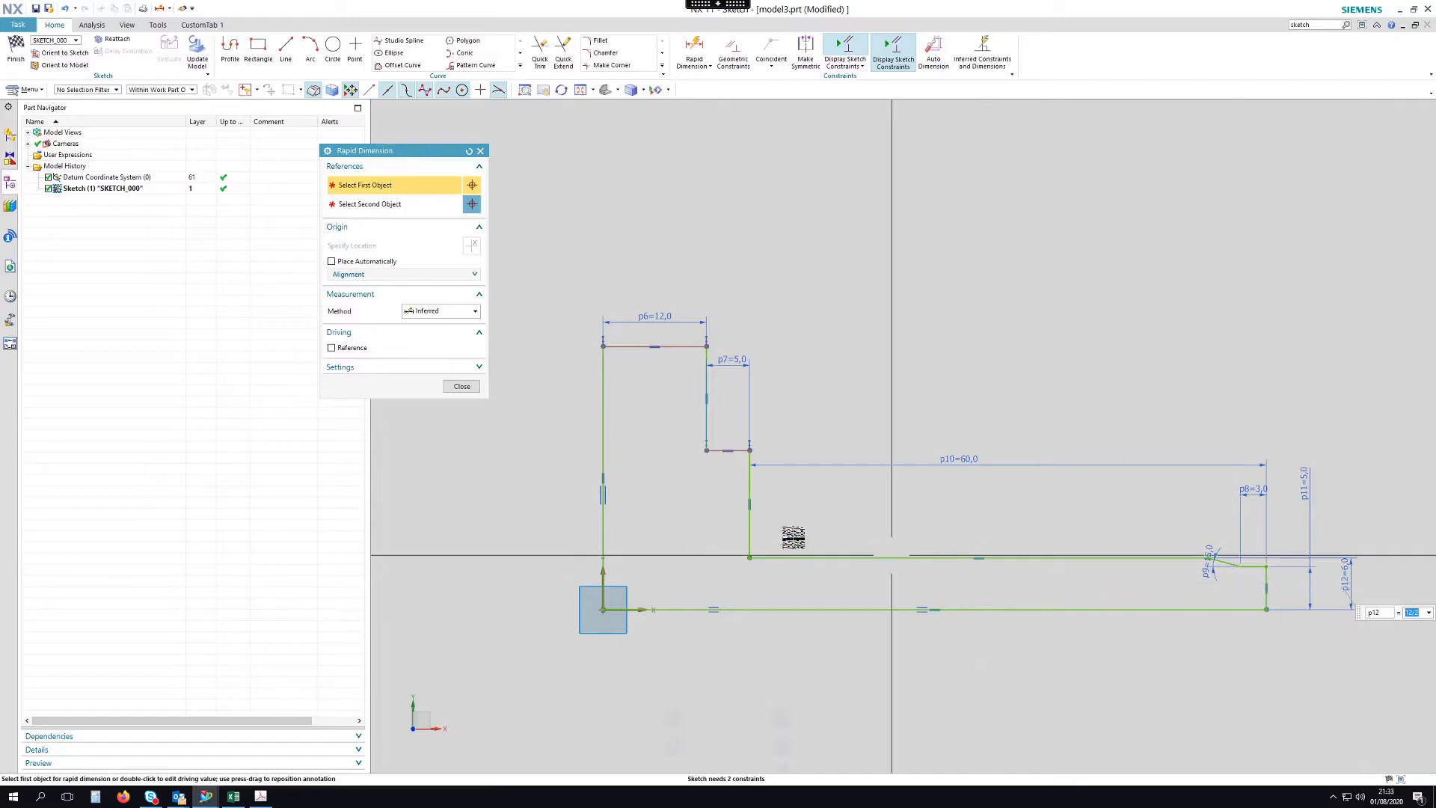
pyautogui.scroll(1, 673, 492)
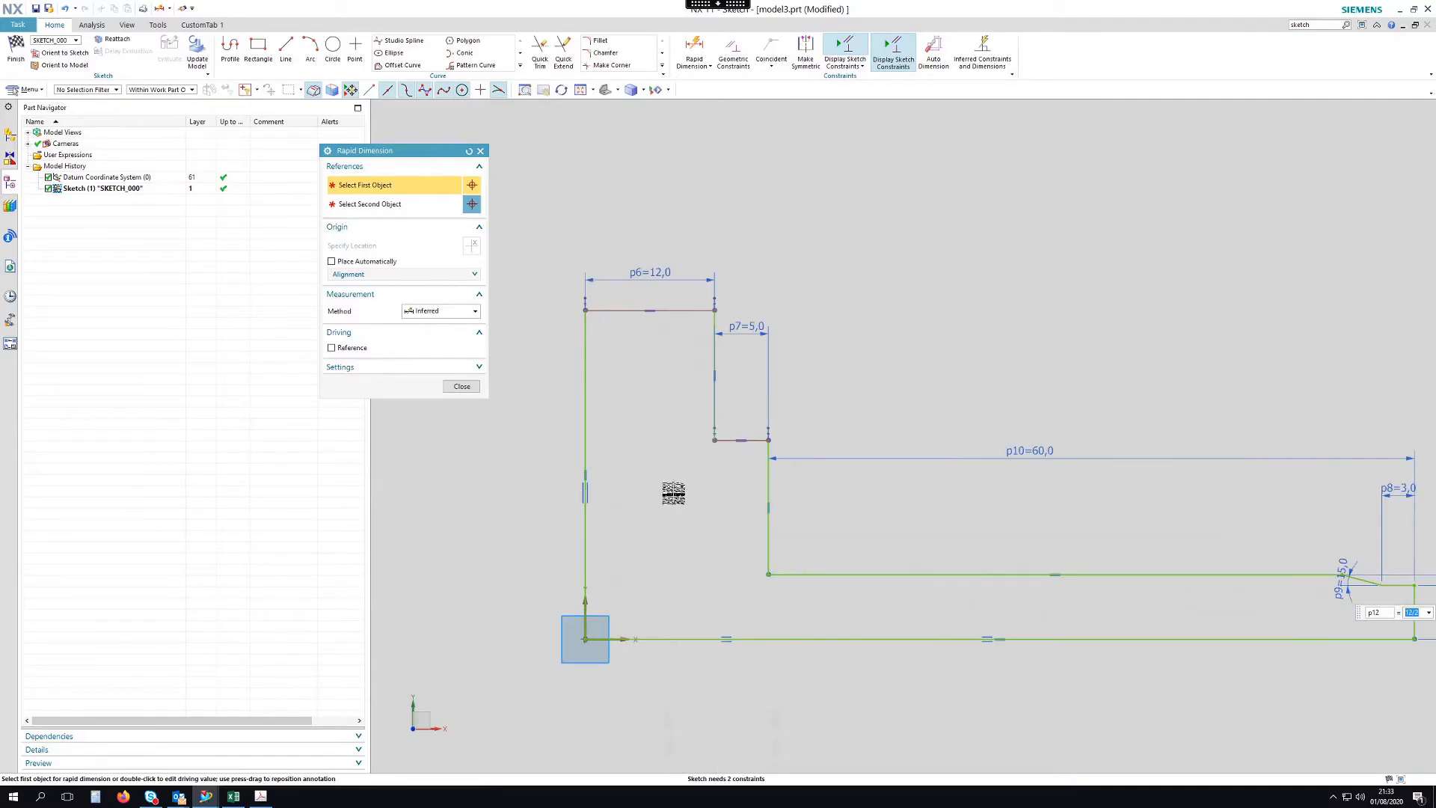
pyautogui.click(814, 576)
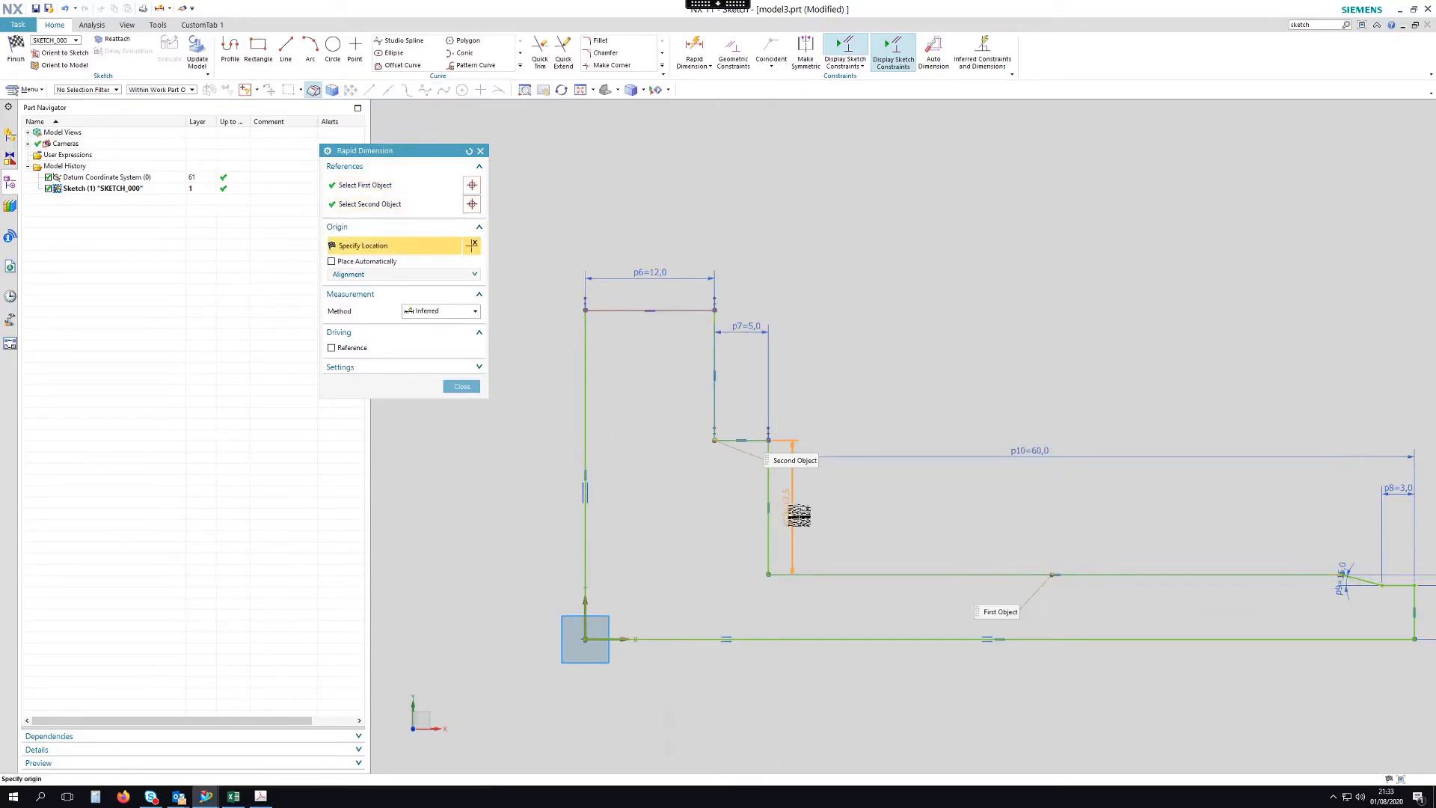
pyautogui.press('Escape')
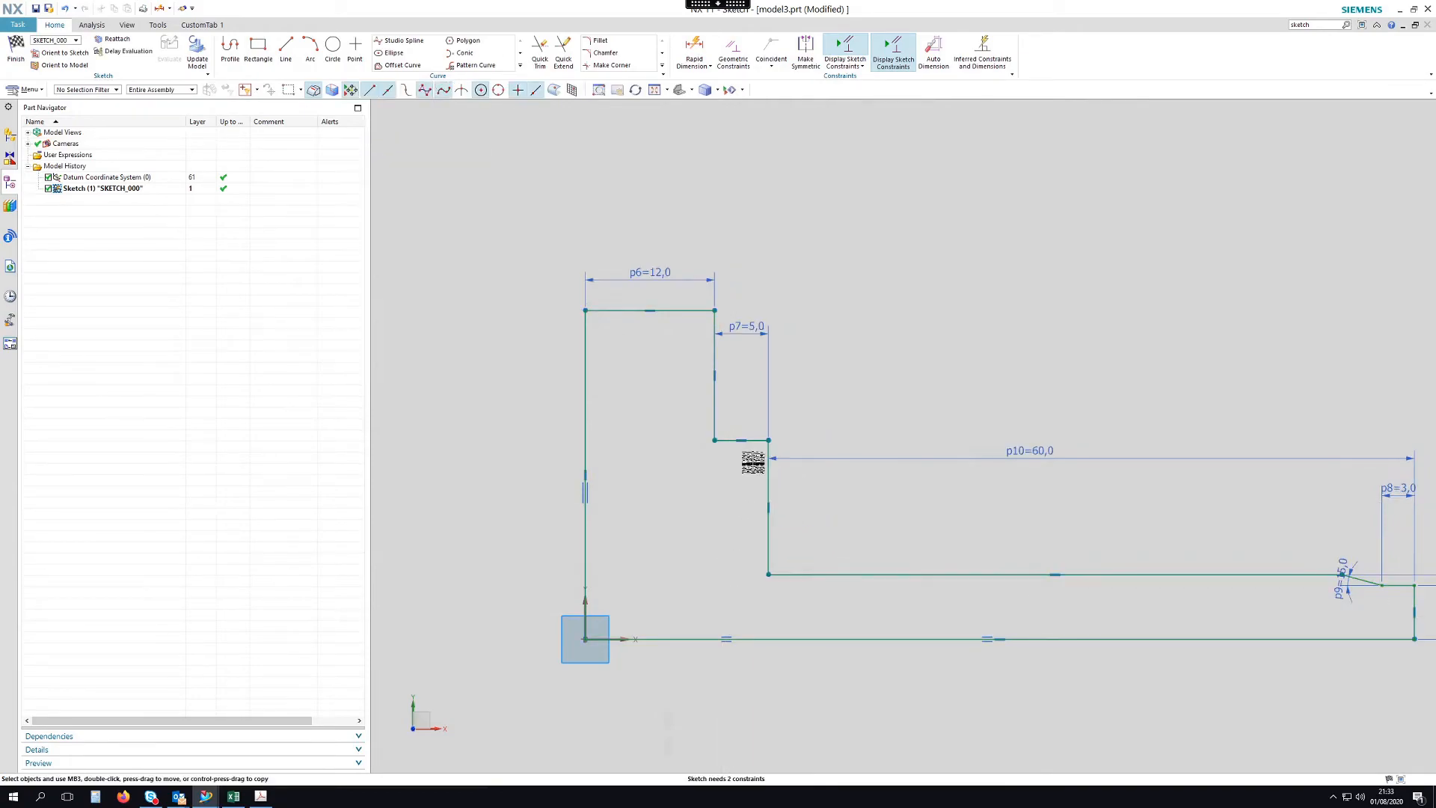
# Move the groove's floor below the shank's upper line and dimension its height above the base line at 10/2, i.e. 5 mm.
pyautogui.moveTo(756, 446); pyautogui.dragTo(754, 530)
pyautogui.moveTo(748, 590); pyautogui.dragTo(745, 602)
pyautogui.press('d')
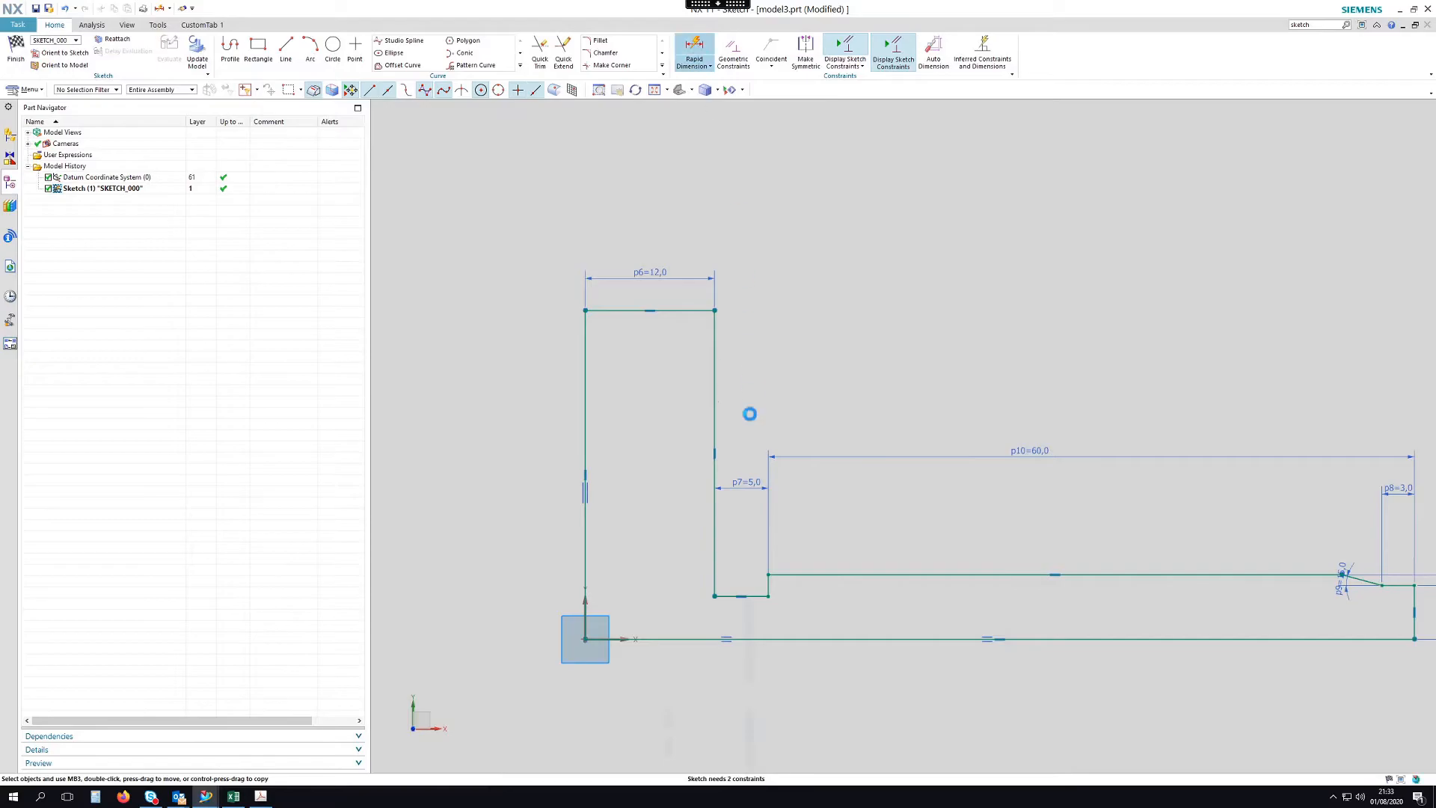
pyautogui.click(758, 637)
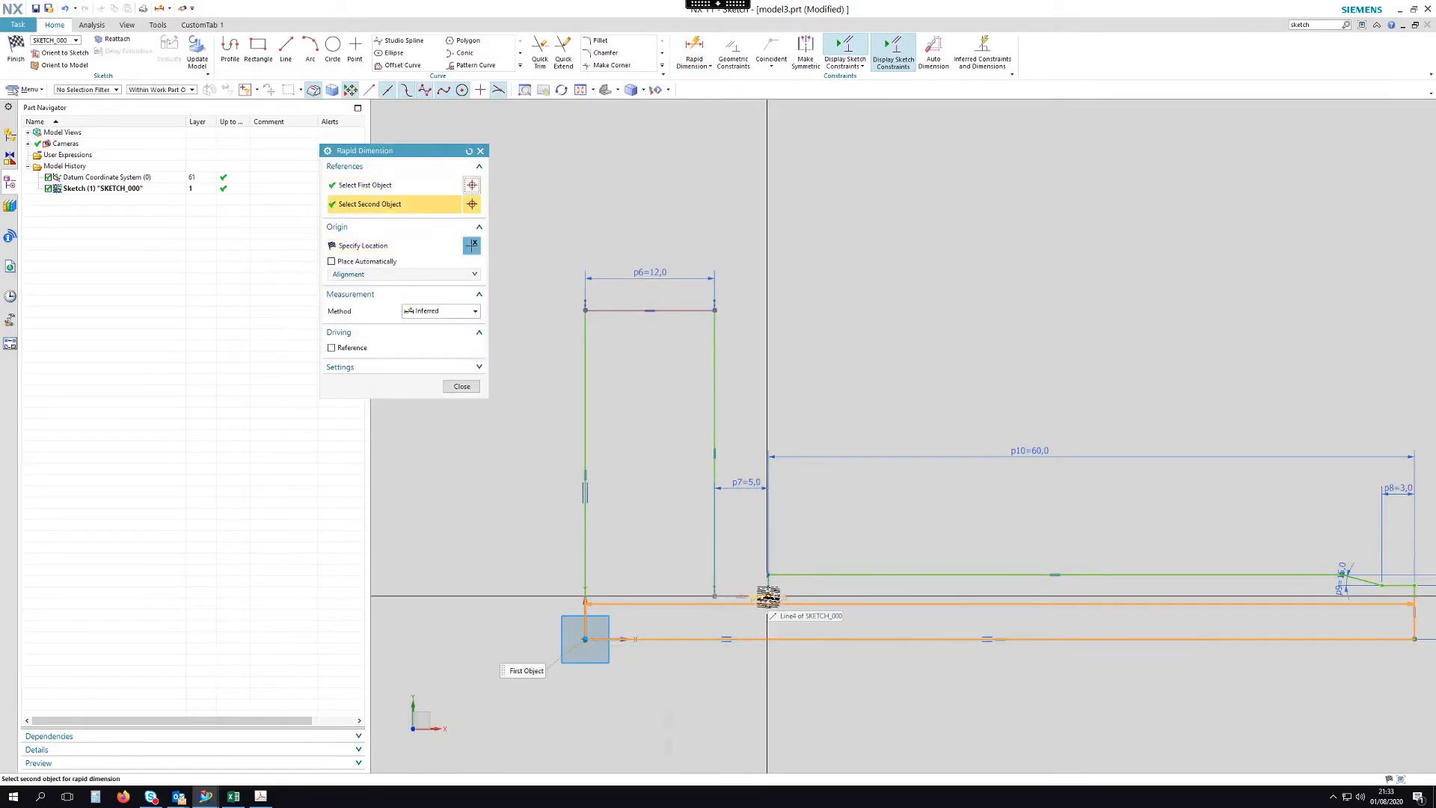
pyautogui.click(798, 598)
pyautogui.click(804, 602)
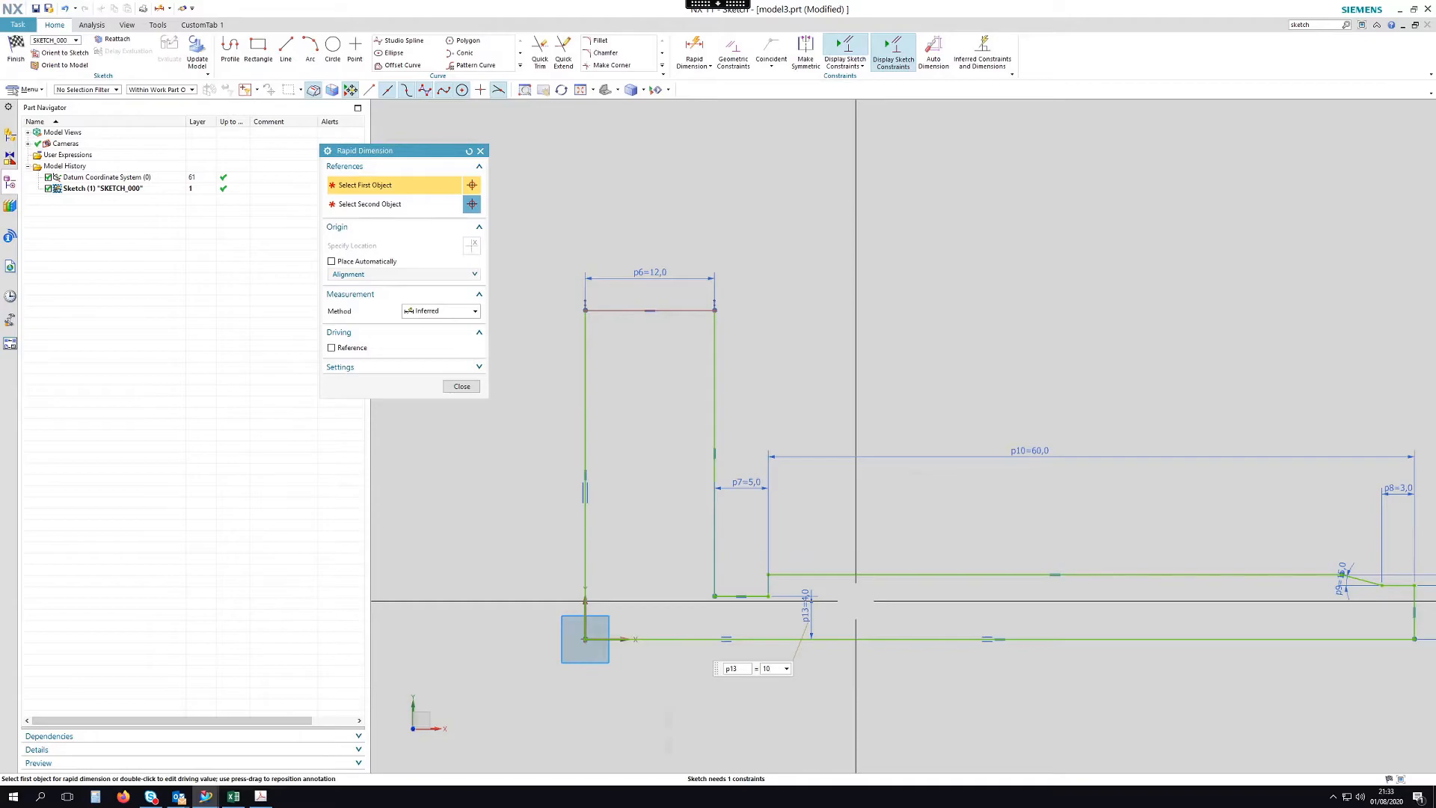
pyautogui.press('Return')
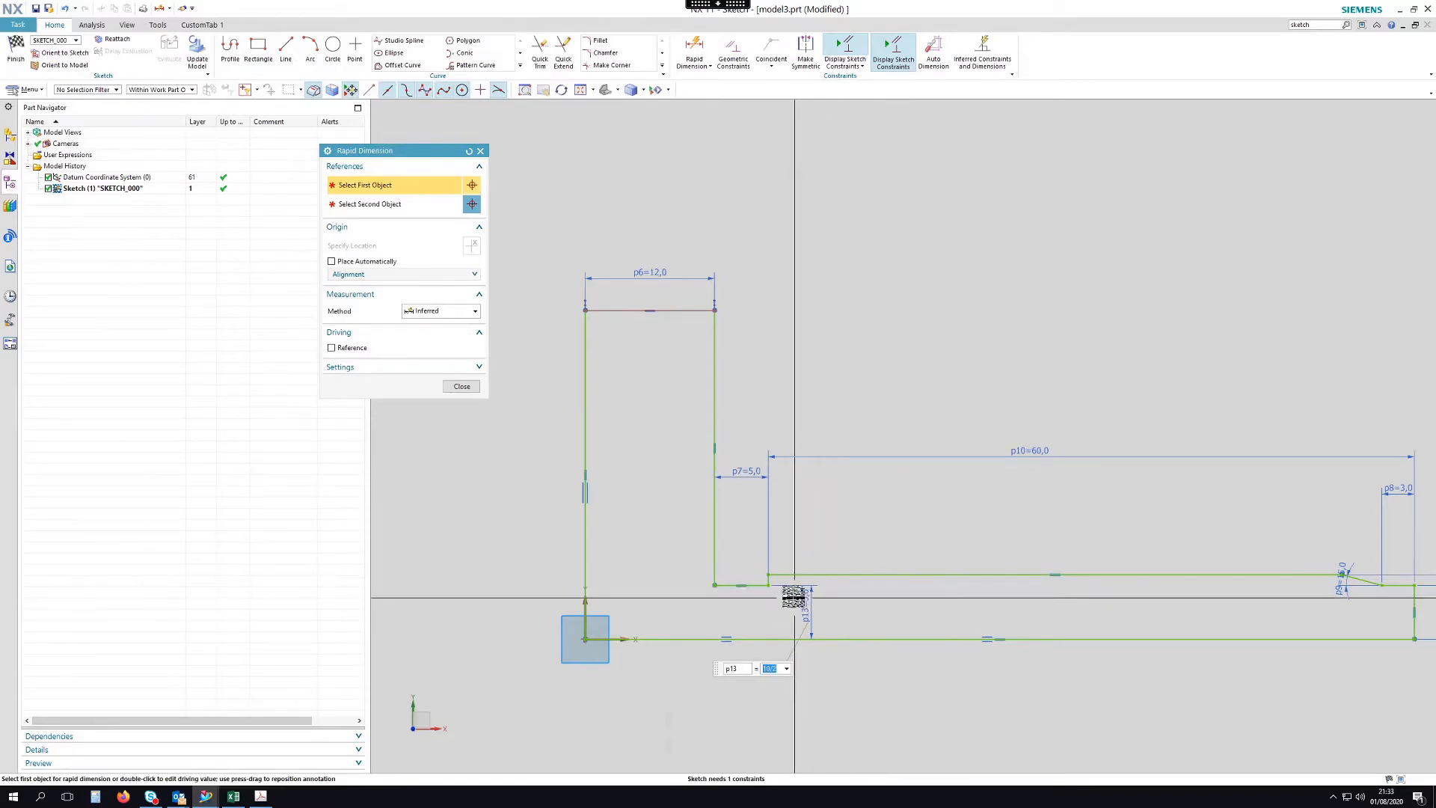
# Dimension the head's height from the base line to its upper corner at 20/2, i.e. 10 mm, and finish dimensioning.
pyautogui.scroll(5, 756, 590)
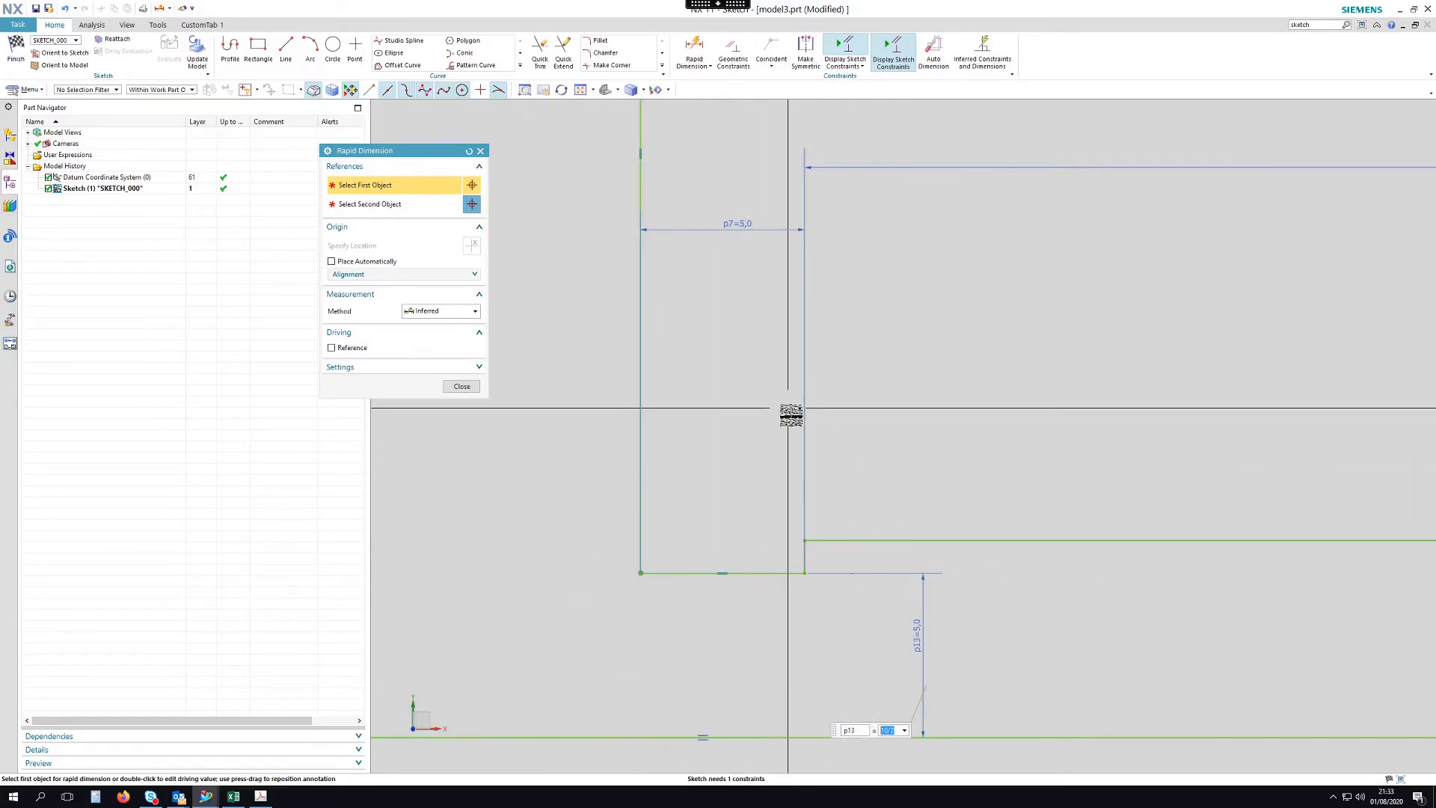
pyautogui.scroll(-5, 796, 497)
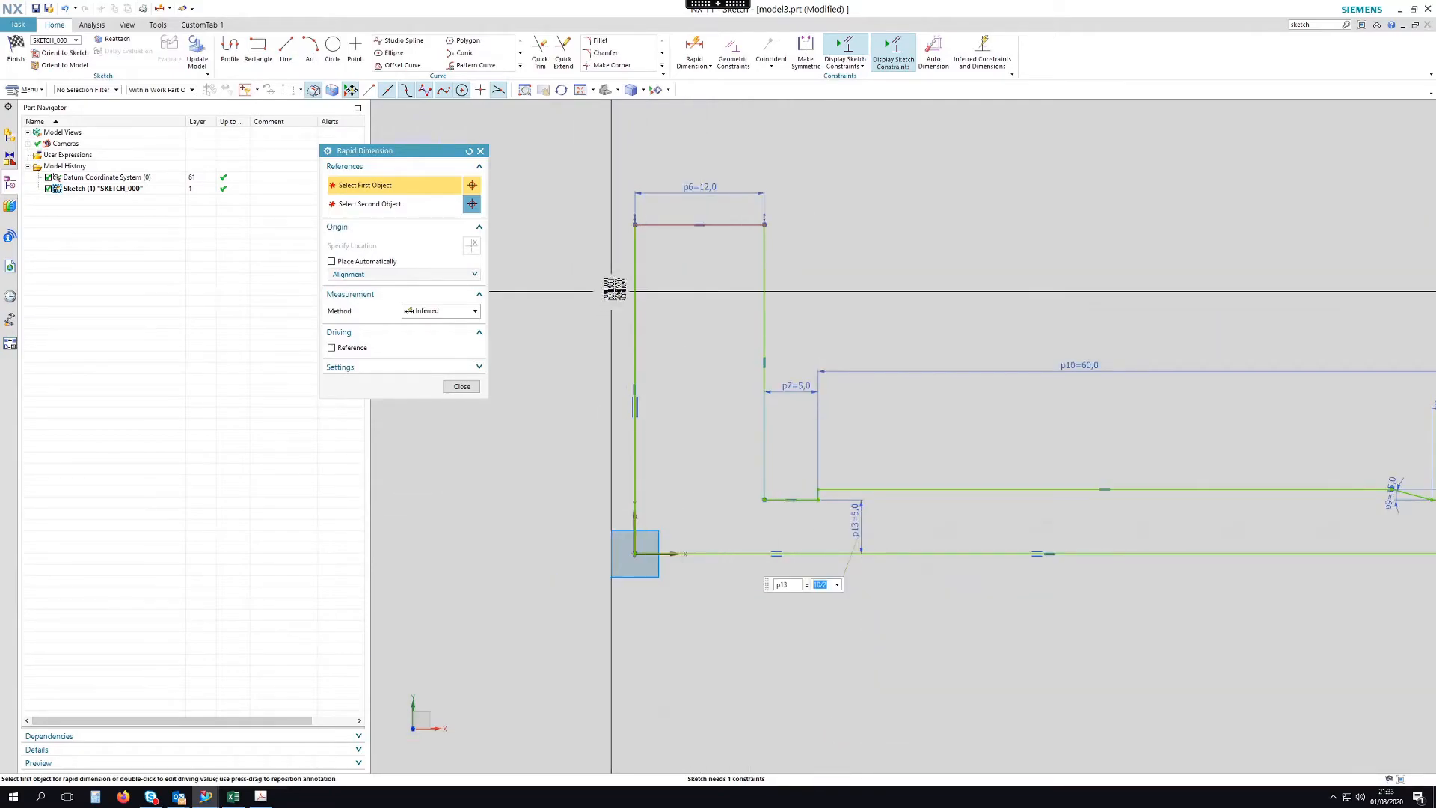
pyautogui.click(635, 225)
pyautogui.click(702, 551)
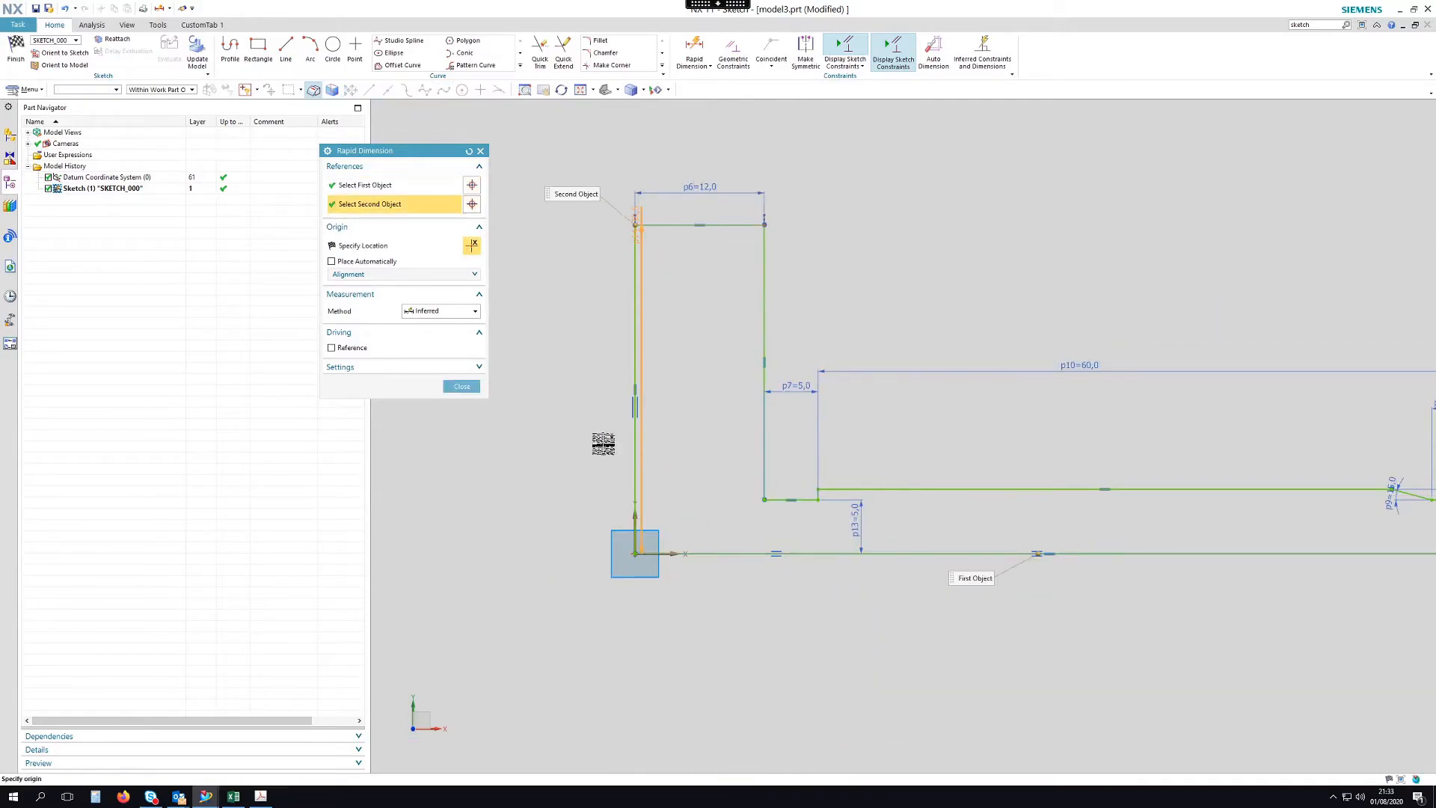
pyautogui.click(582, 358)
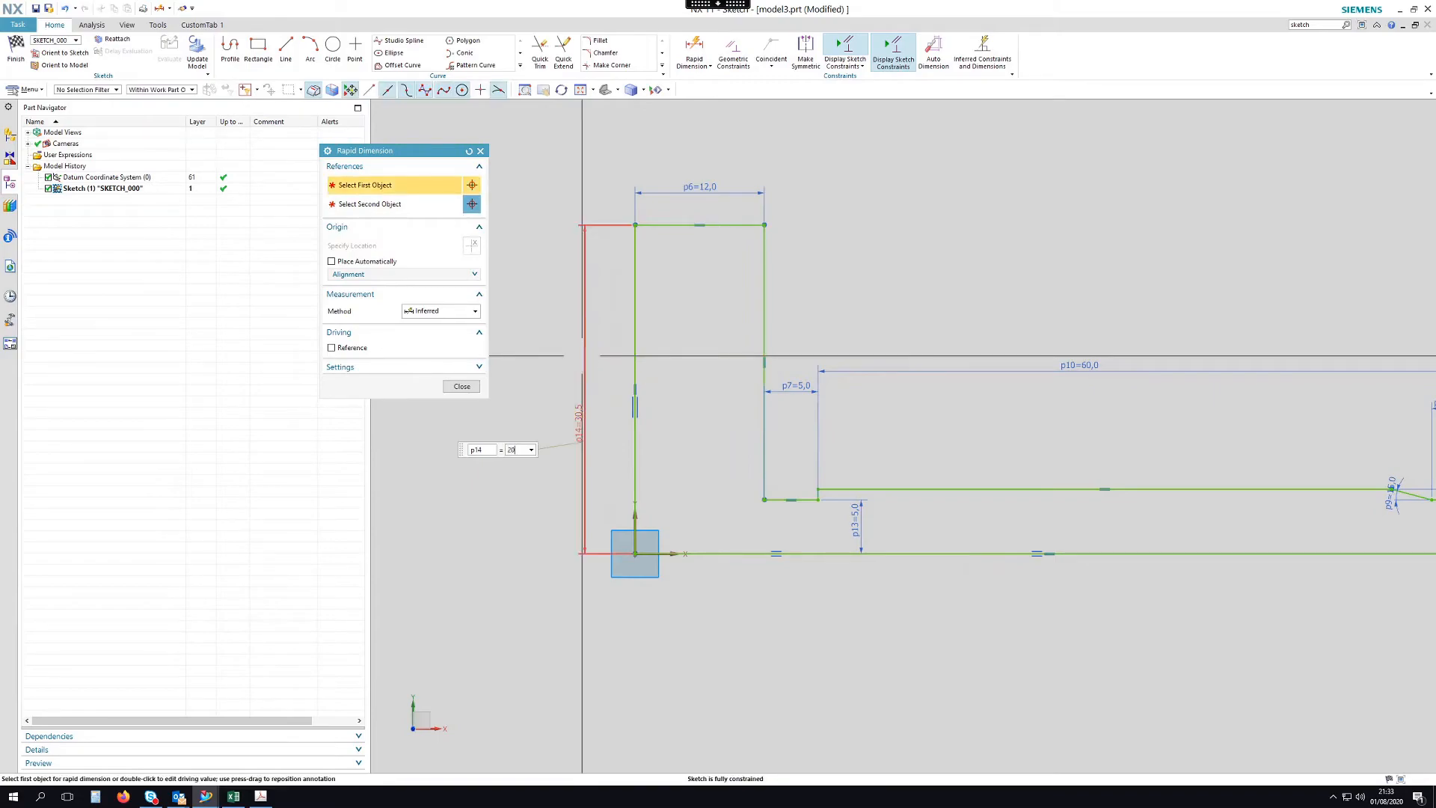
pyautogui.write('10')
pyautogui.press('Return')
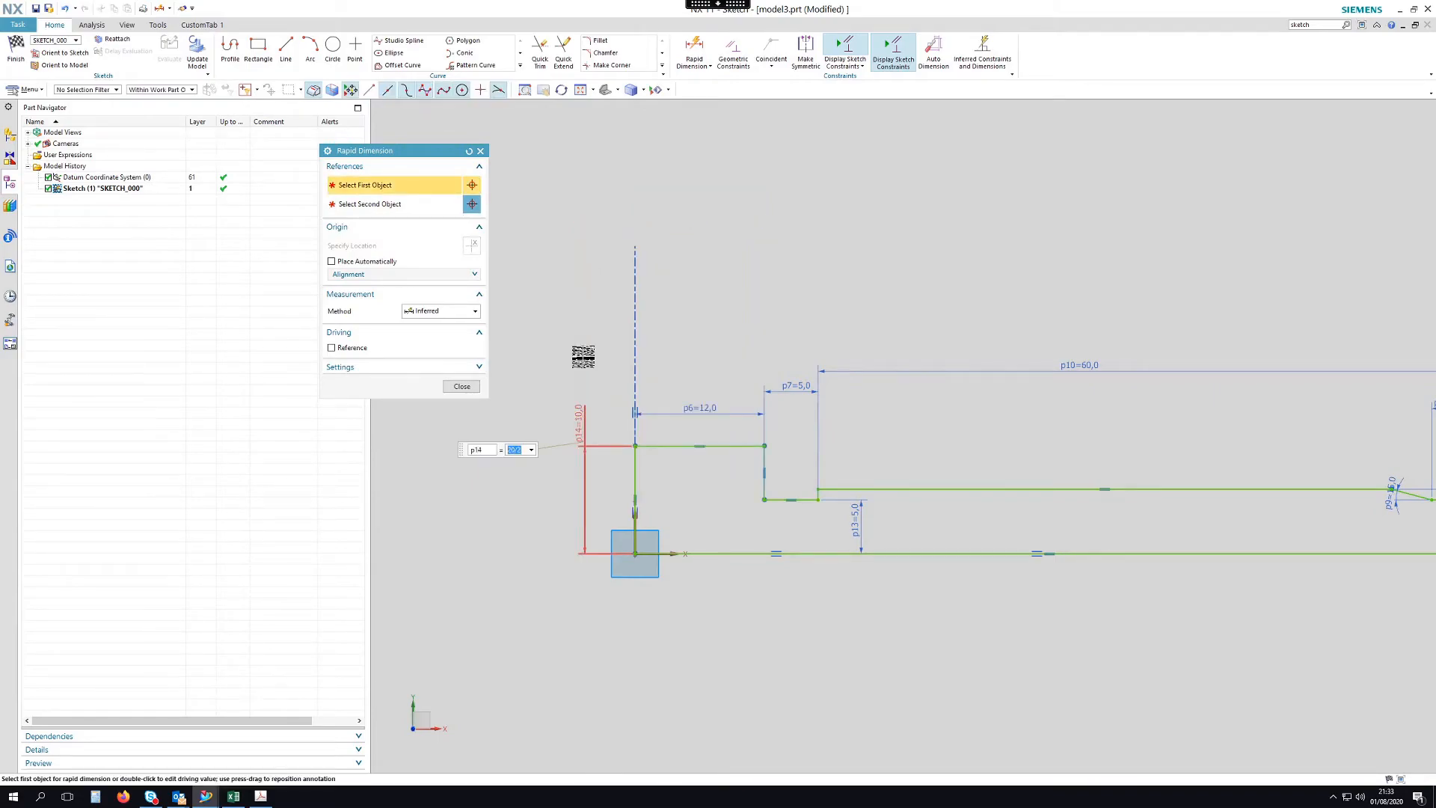
pyautogui.scroll(-3, 729, 481)
pyautogui.scroll(5, 707, 437)
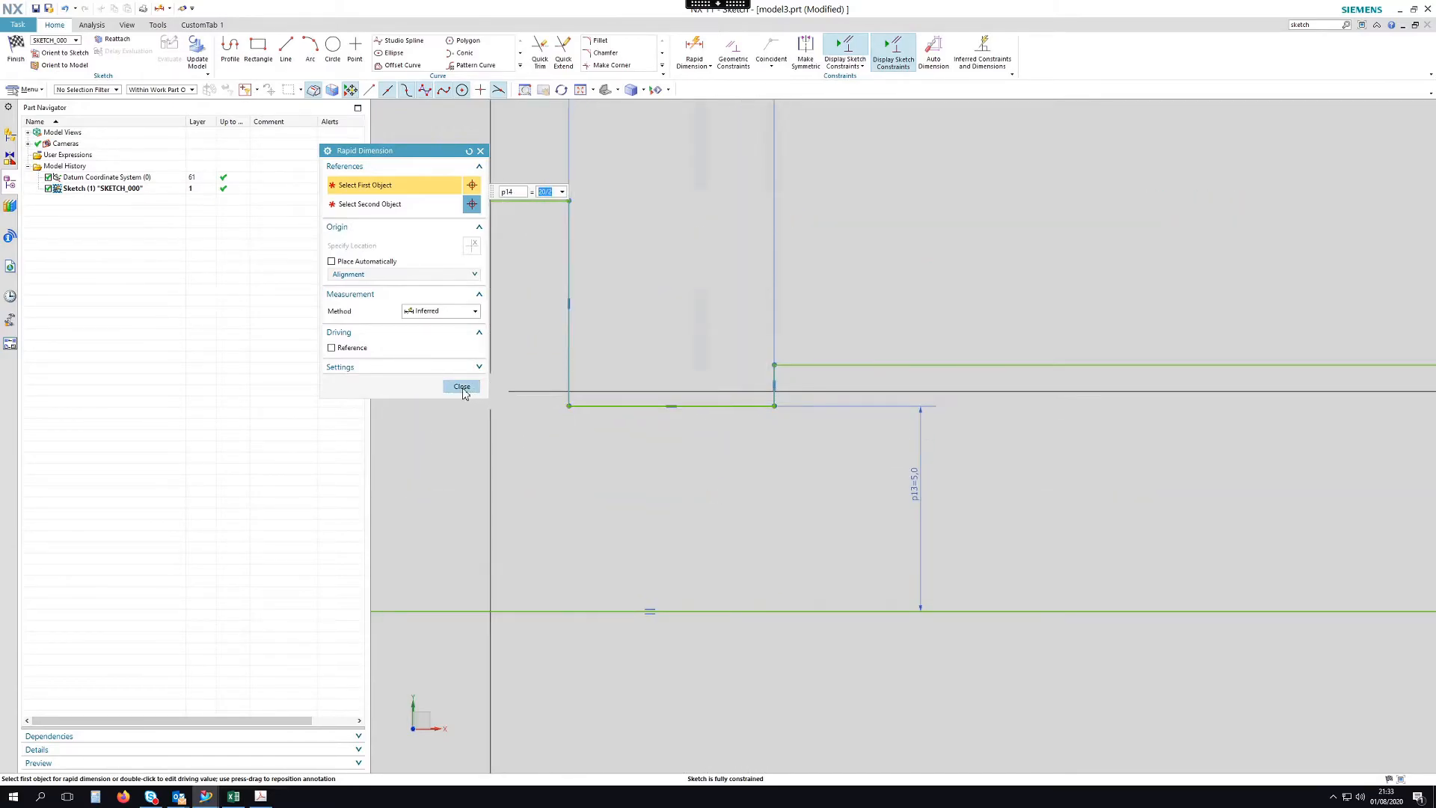
pyautogui.press('Escape')
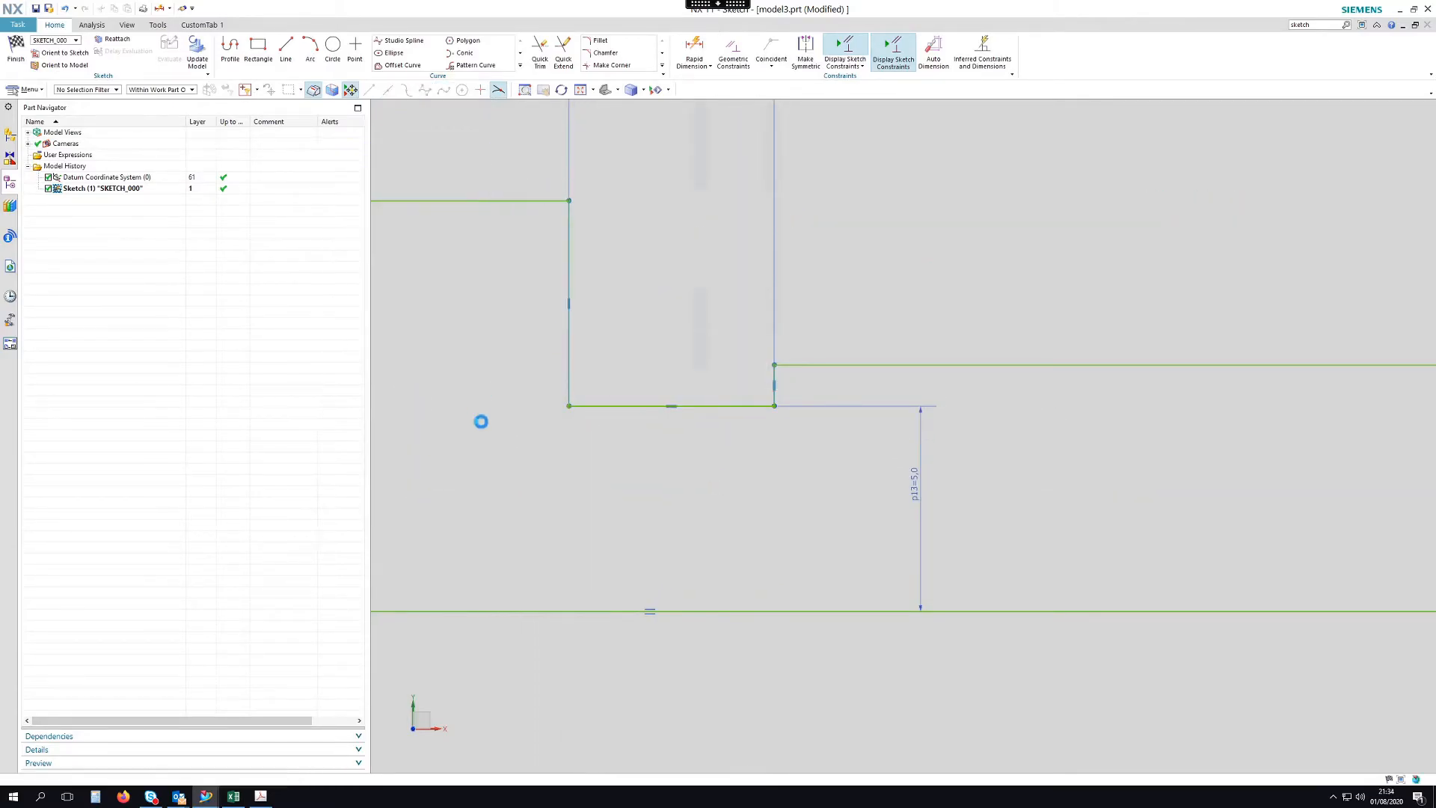
# Add freehand fillets to both lower corners of the groove, the one beside the head about 1 mm in radius.
pyautogui.click(600, 42)
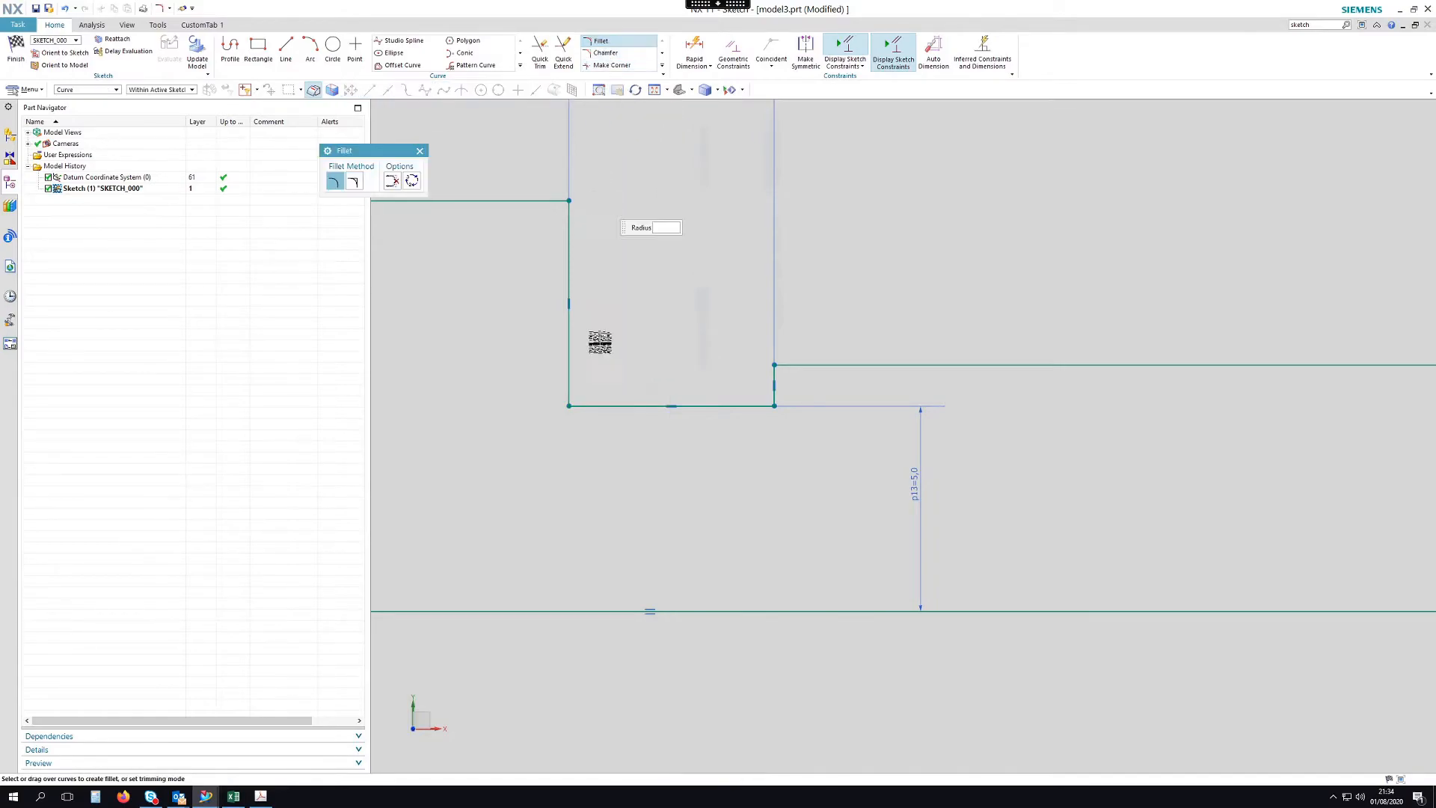
pyautogui.click(581, 397)
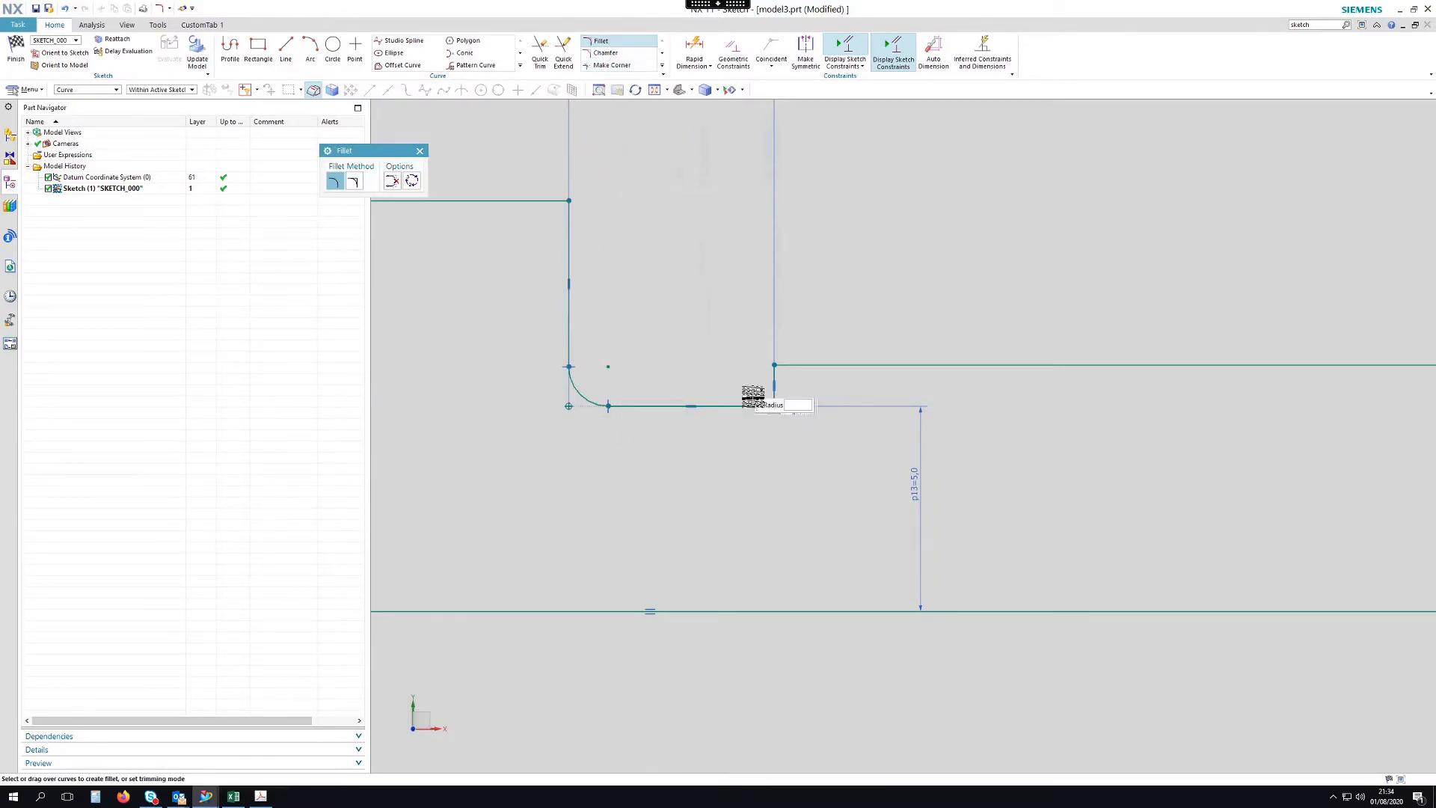
pyautogui.scroll(3, 770, 401)
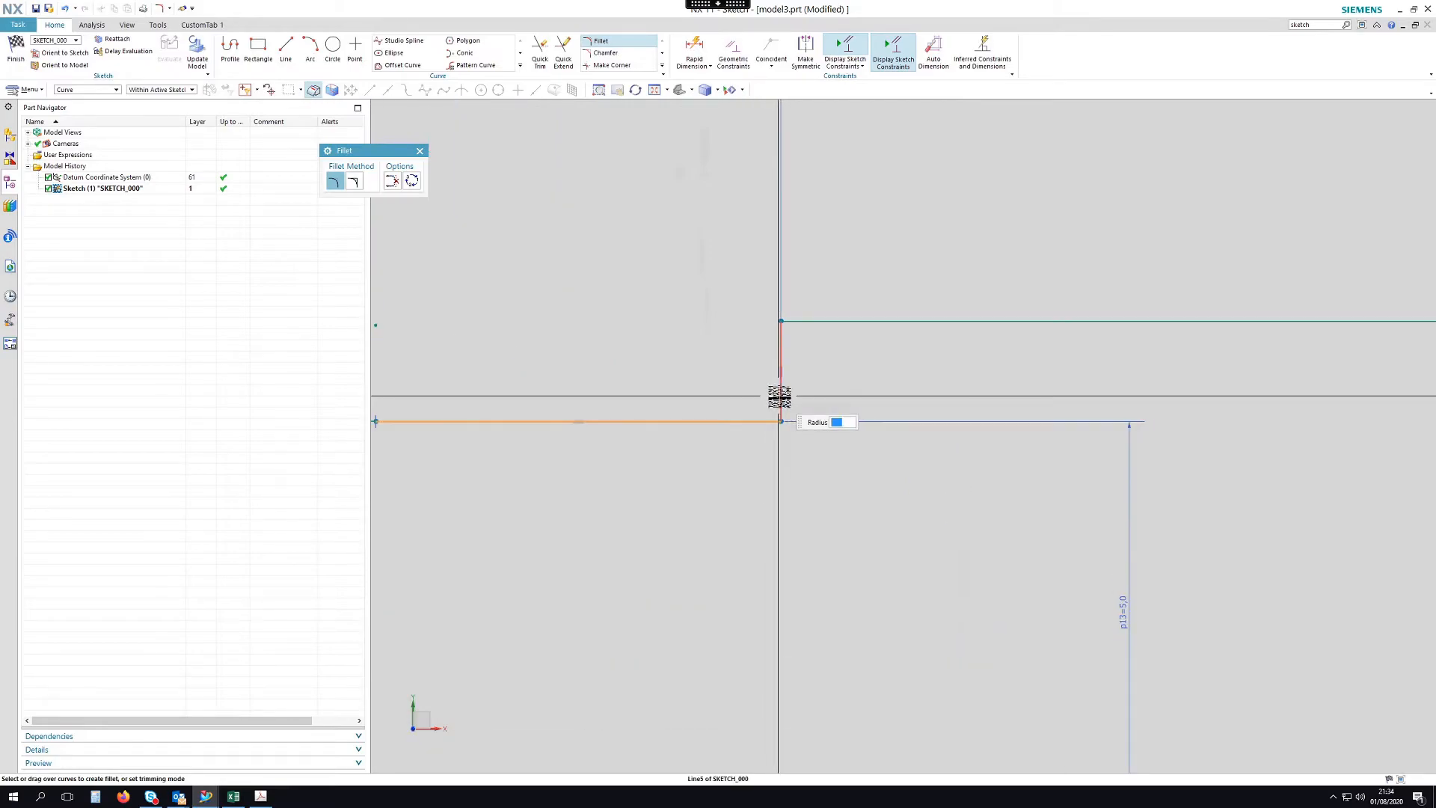
pyautogui.click(774, 402)
pyautogui.press('Escape')
pyautogui.scroll(-2, 837, 516)
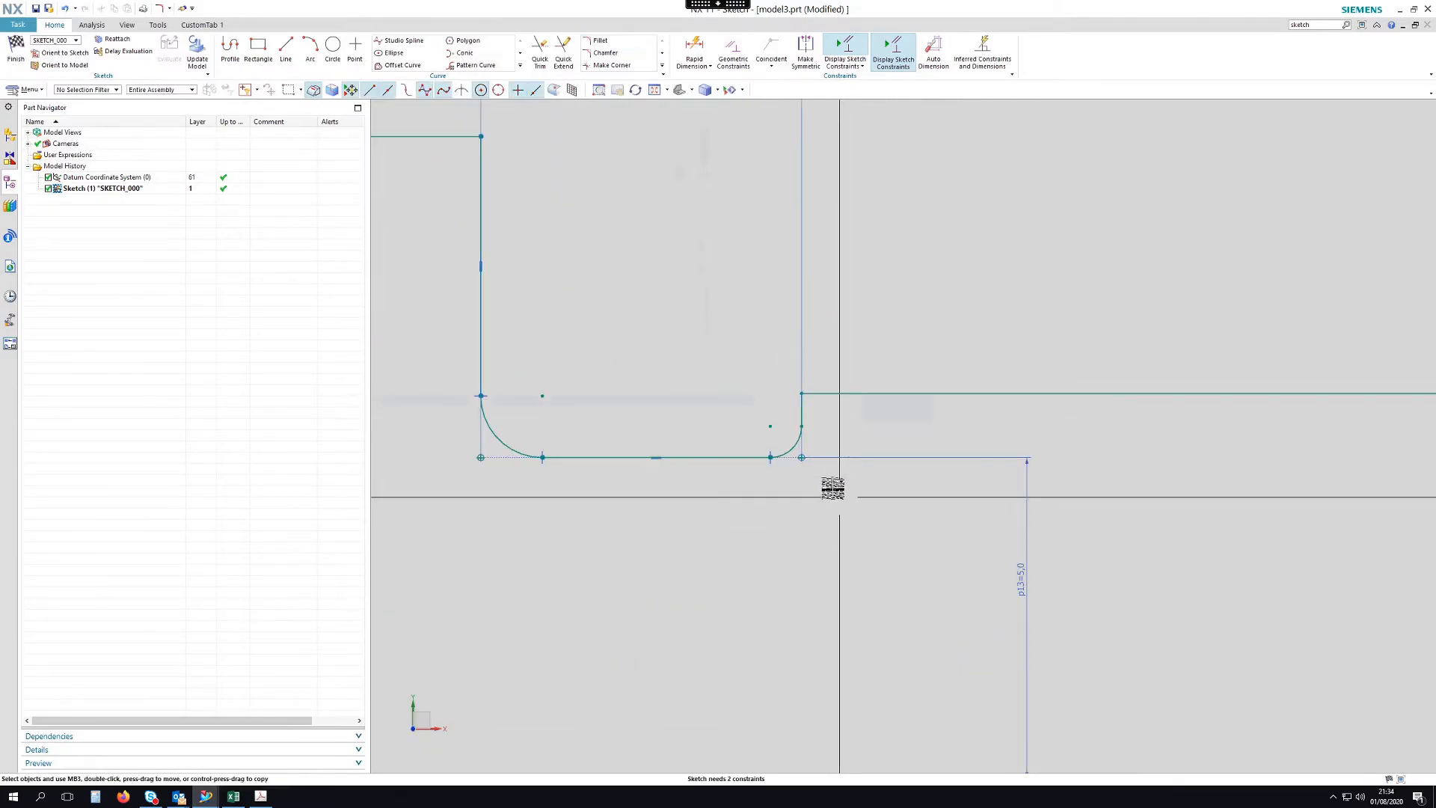
# Apply an equal radius constraint between the two fillets at the groove's lower corners.
pyautogui.click(736, 49)
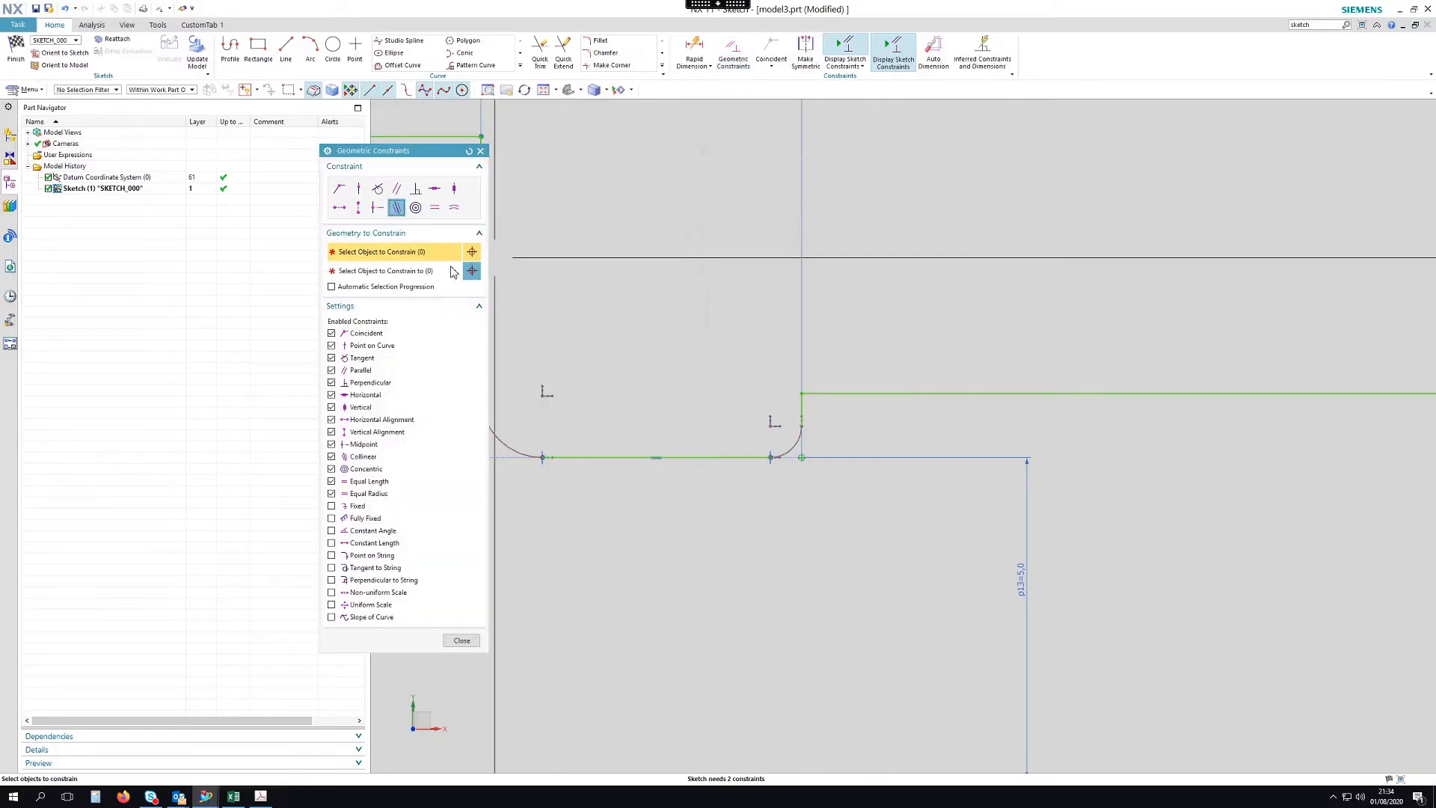
pyautogui.click(455, 210)
pyautogui.click(523, 451)
pyautogui.click(785, 445)
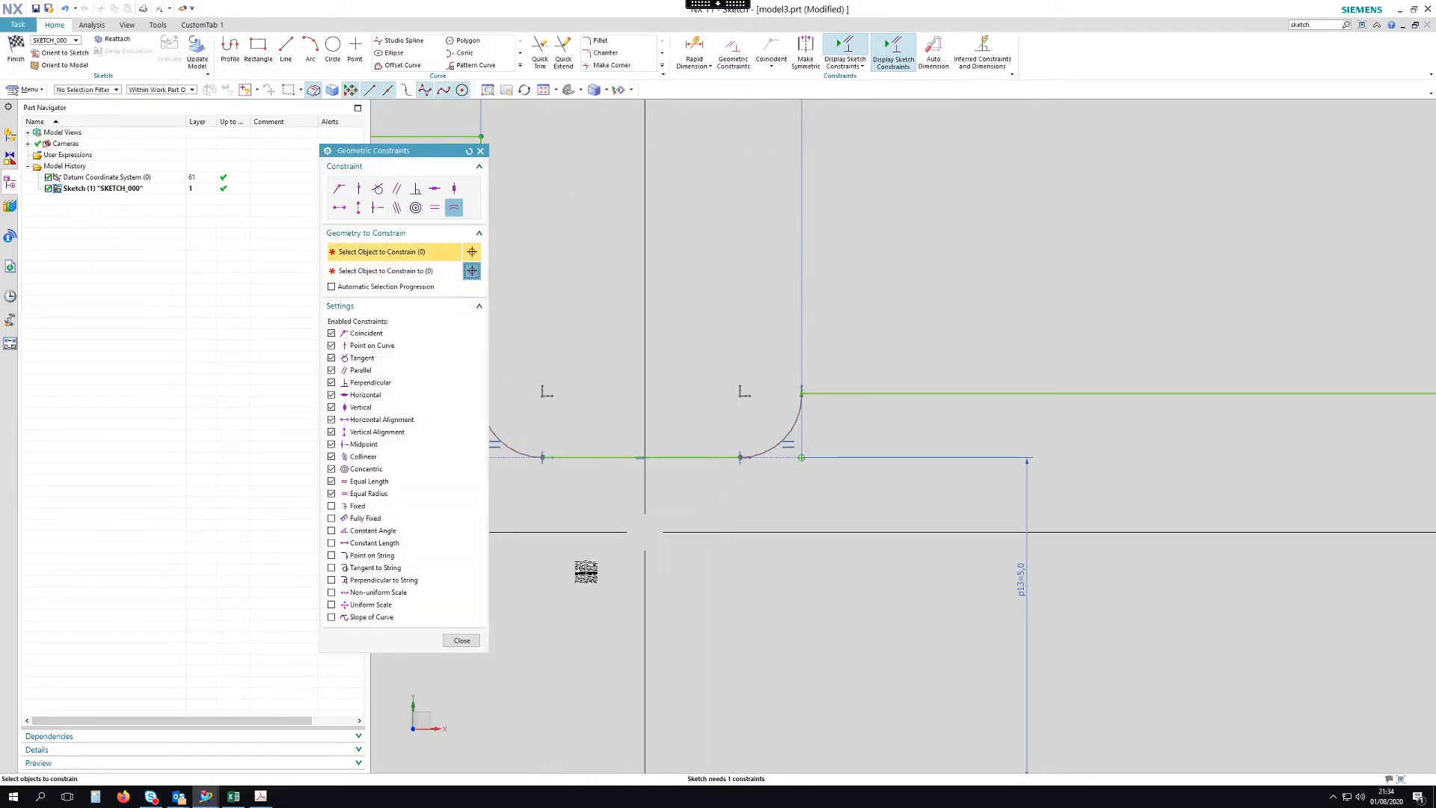
pyautogui.click(463, 640)
pyautogui.scroll(-1, 799, 618)
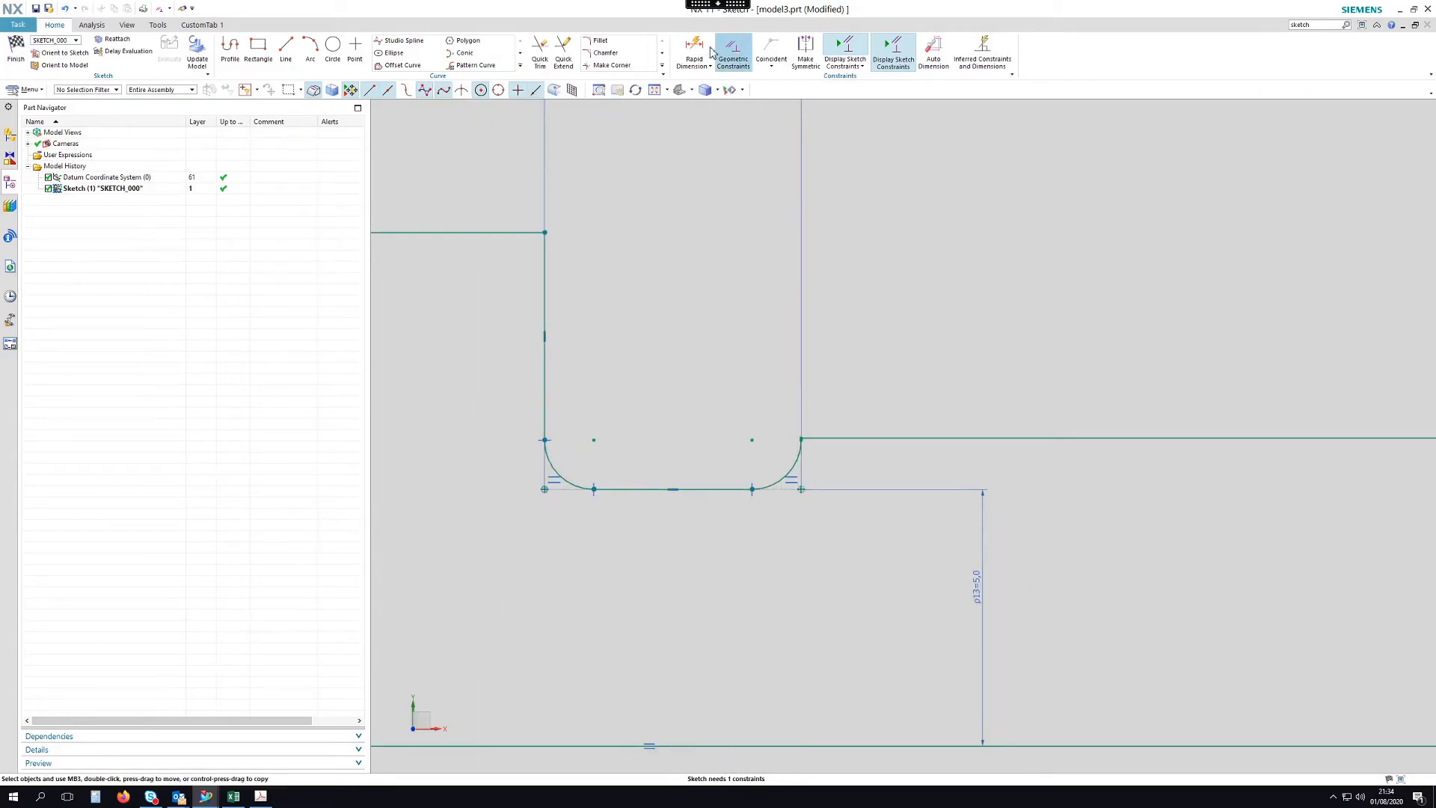
# Add a radial dimension of 0.4 mm to the groove fillet beside the head and finish dimensioning.
pyautogui.click(439, 313)
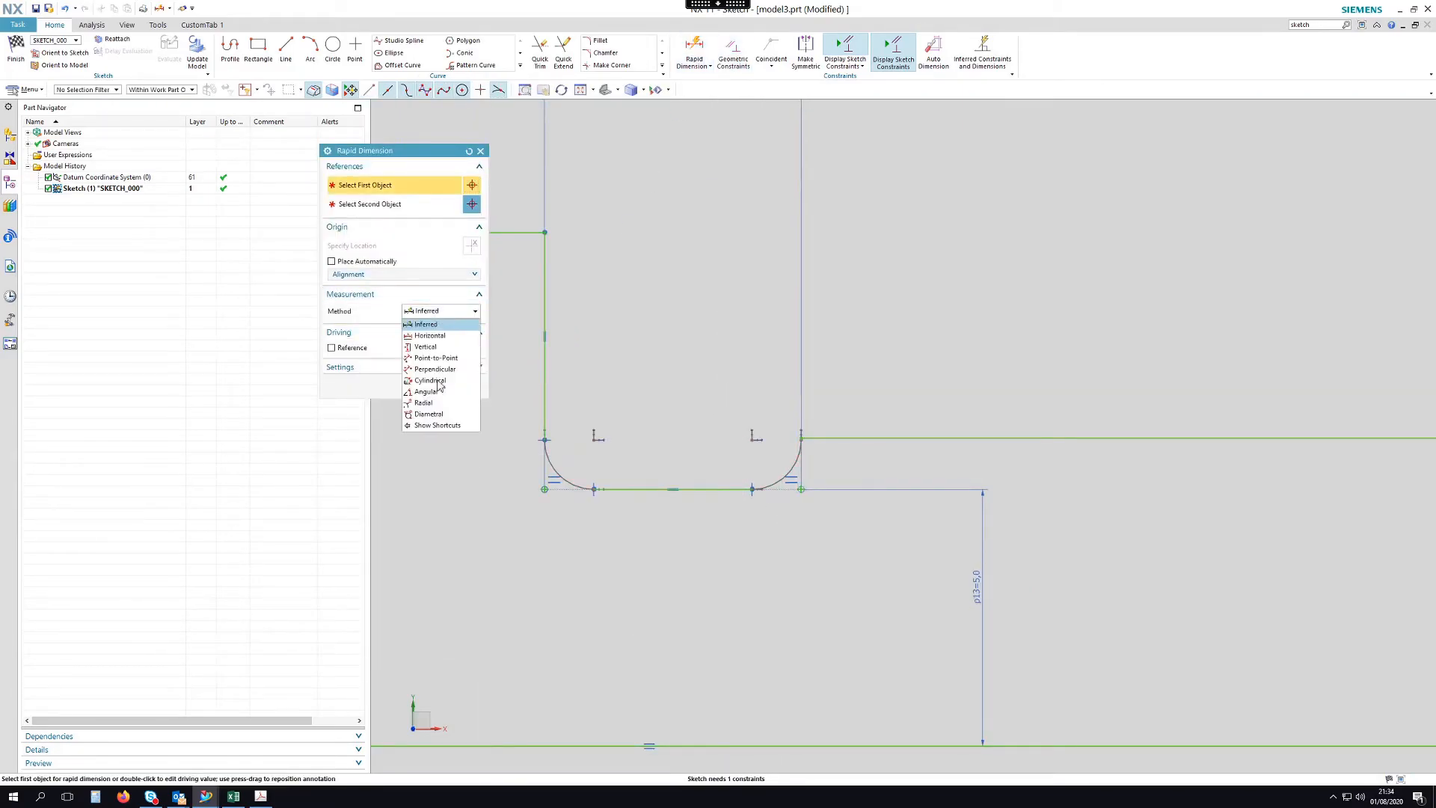
pyautogui.click(423, 403)
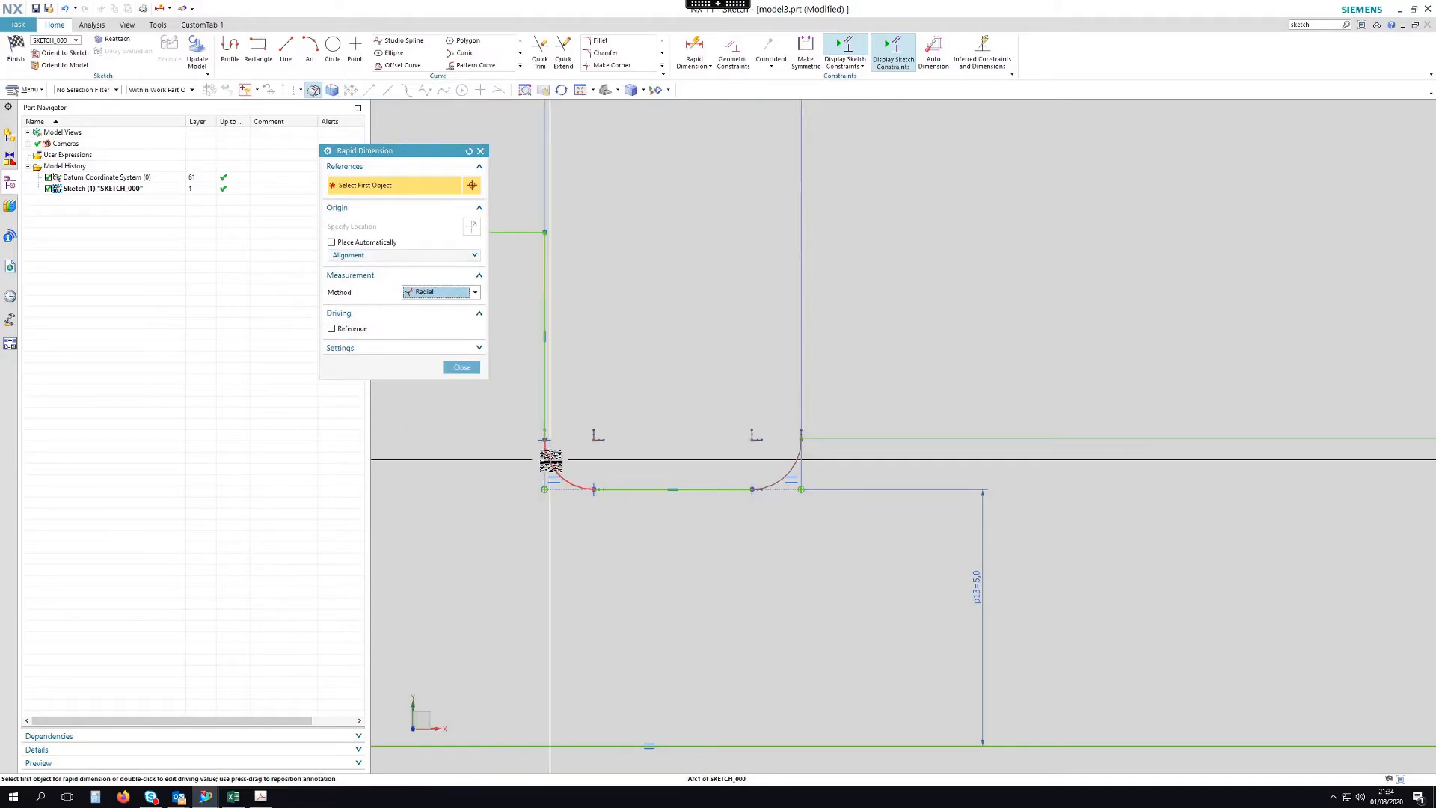
pyautogui.click(552, 459)
pyautogui.click(734, 396)
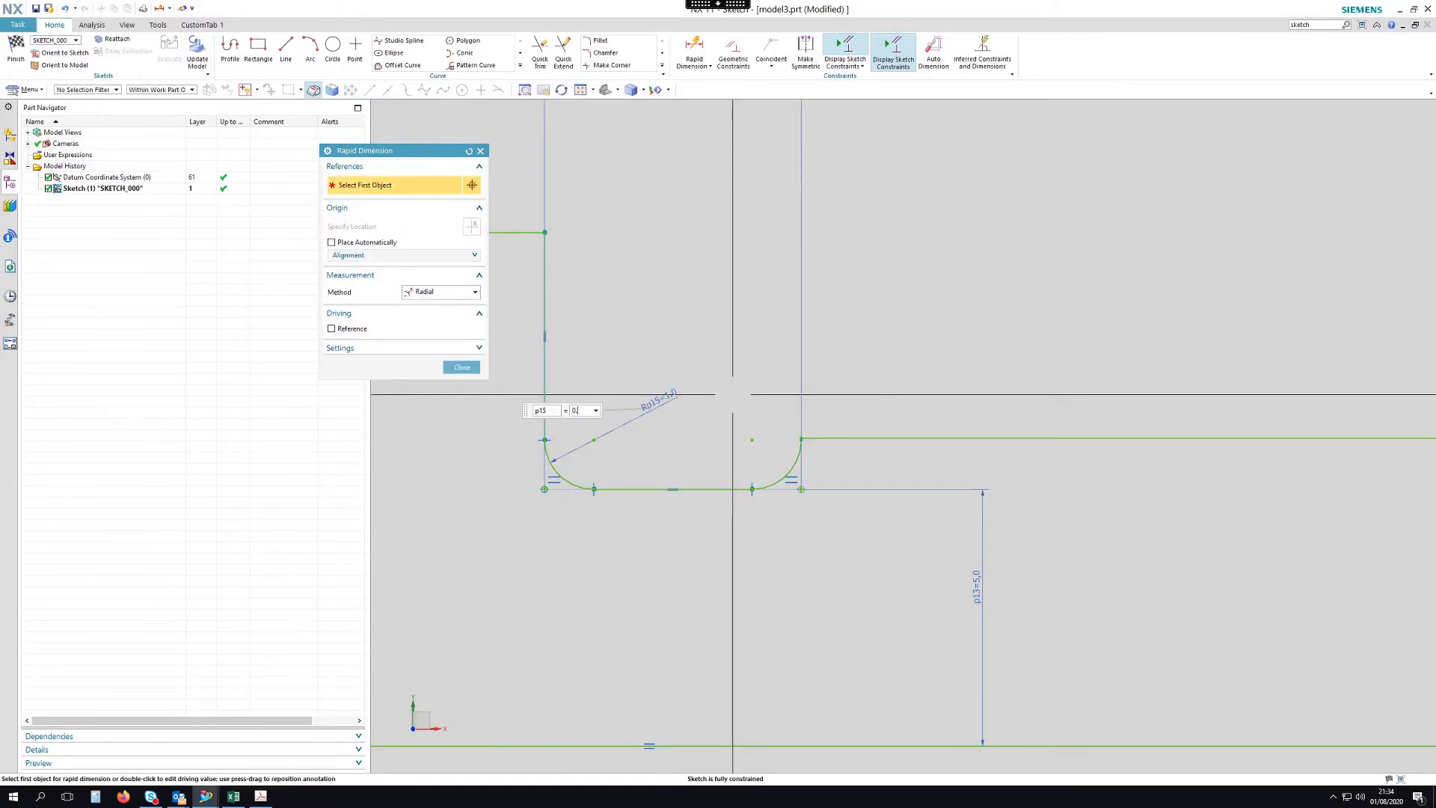
pyautogui.press('Return')
pyautogui.scroll(-5, 733, 396)
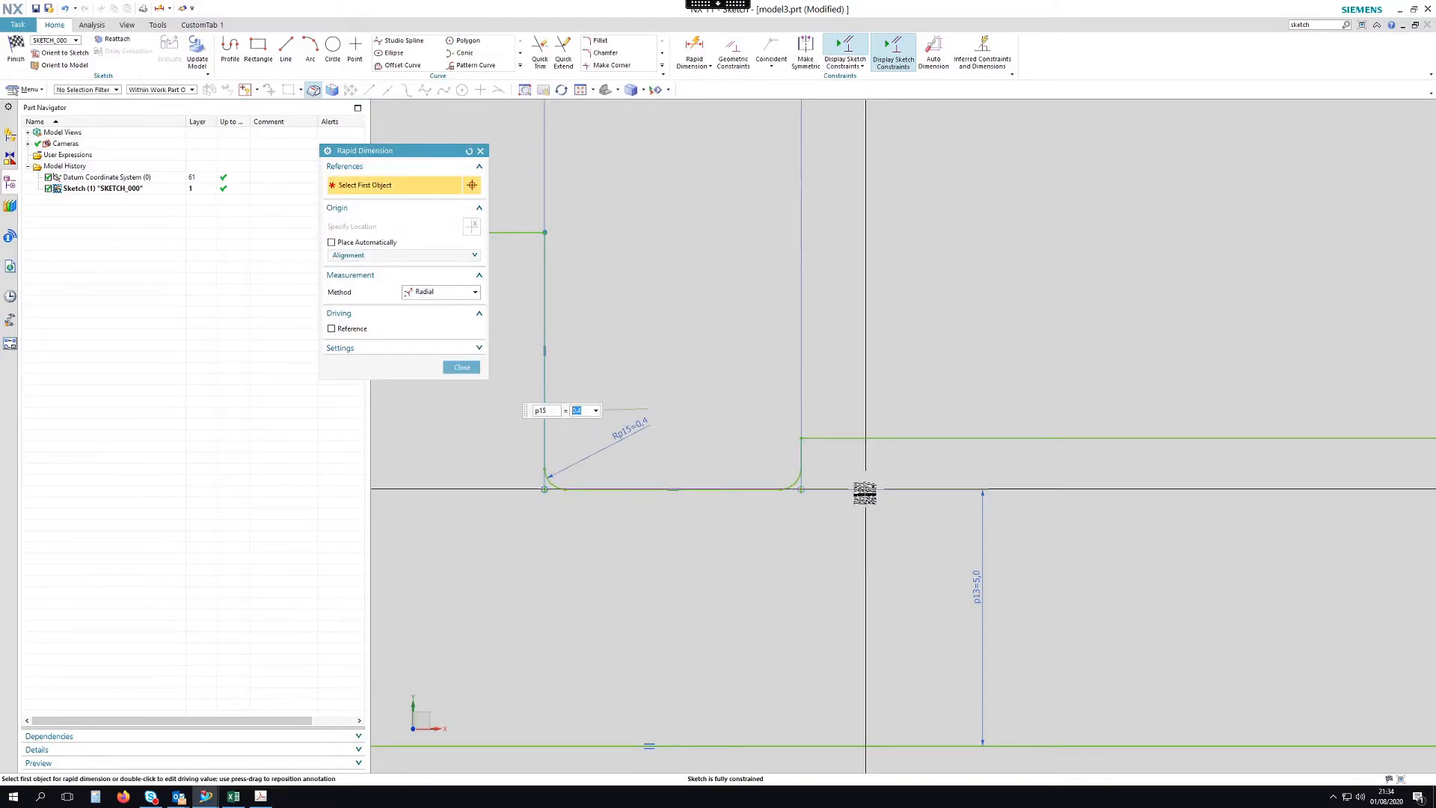
pyautogui.scroll(-1, 934, 427)
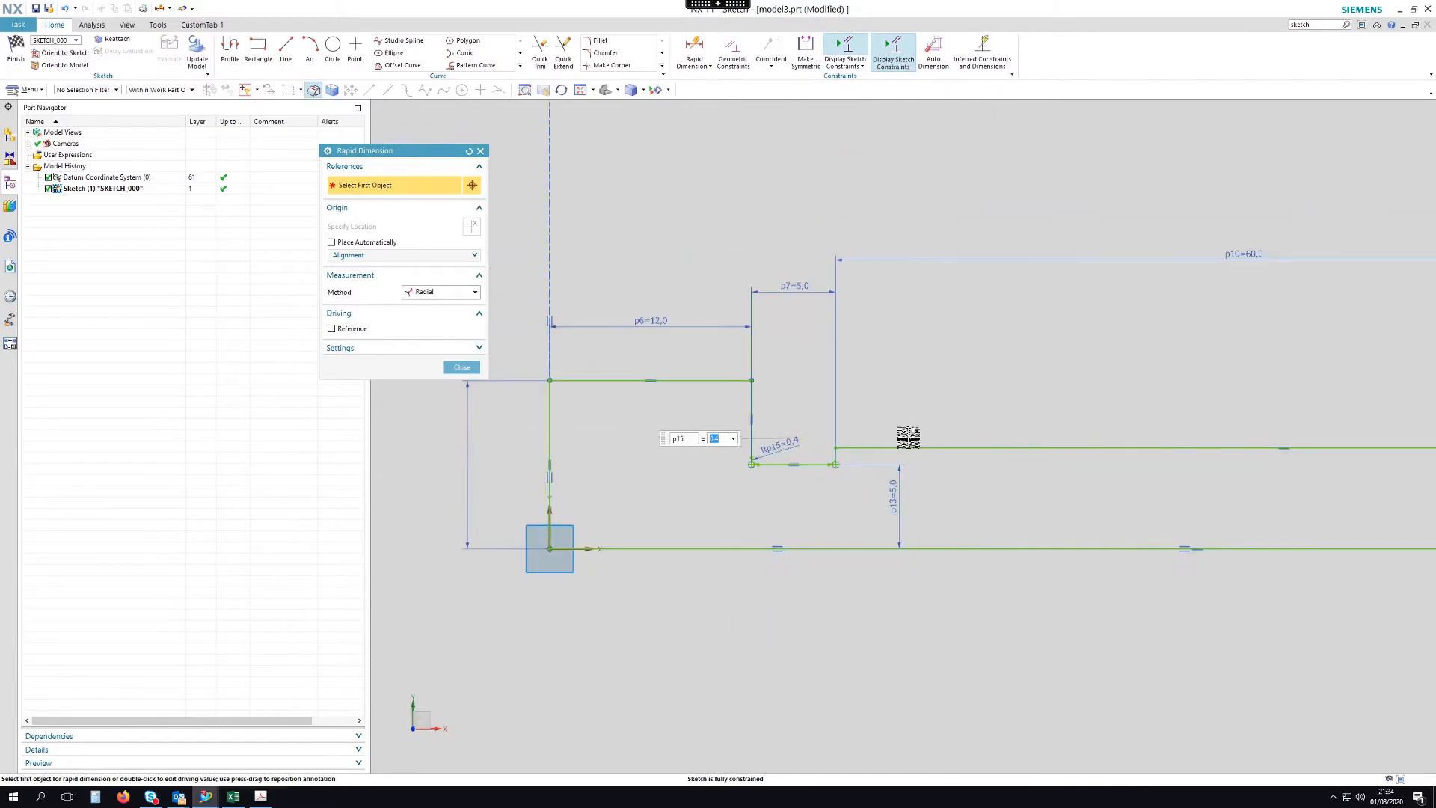
pyautogui.click(463, 368)
# Chamfer both upper corners of the head symmetrically at about 0.6 mm, trimming the input lines.
pyautogui.scroll(-1, 587, 409)
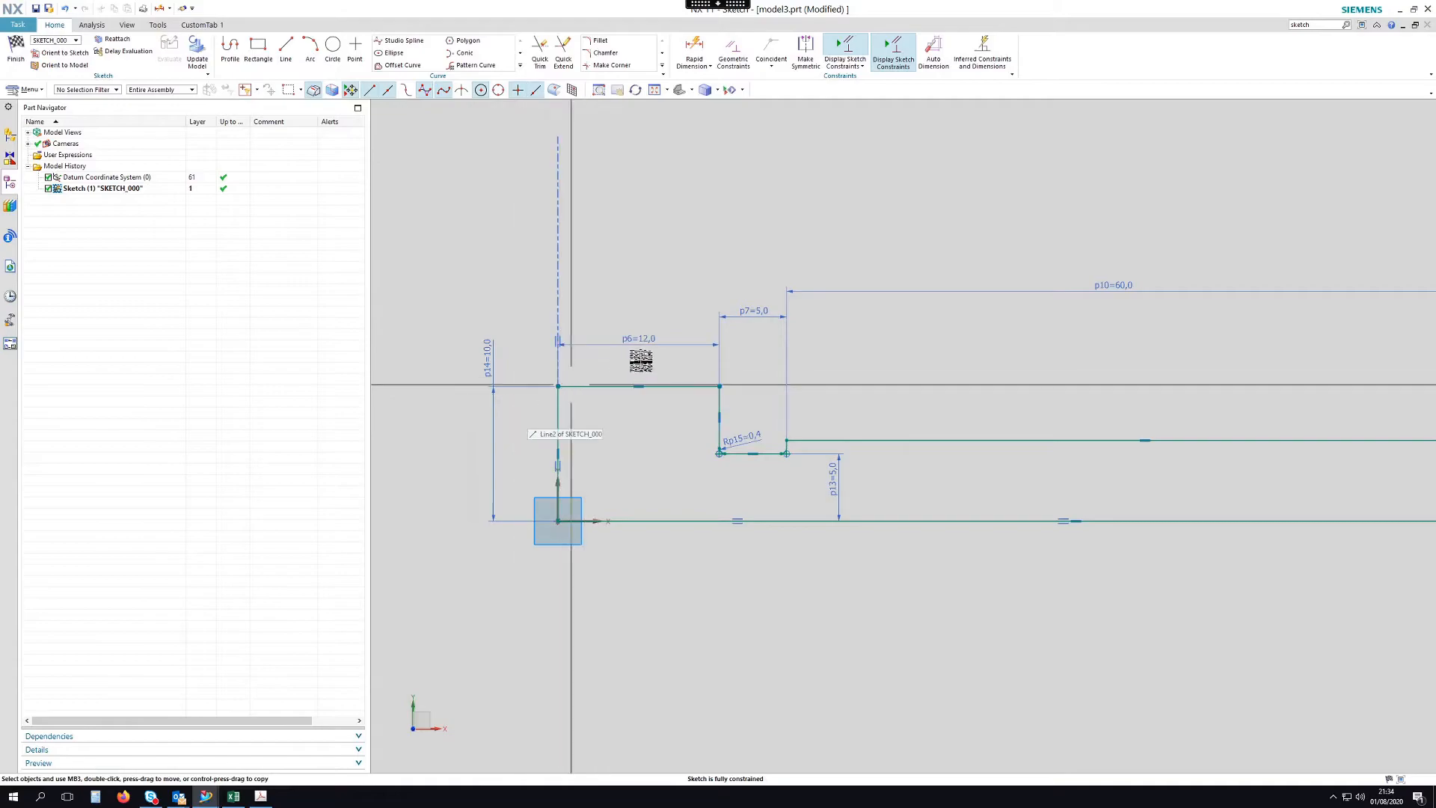
pyautogui.scroll(3, 526, 393)
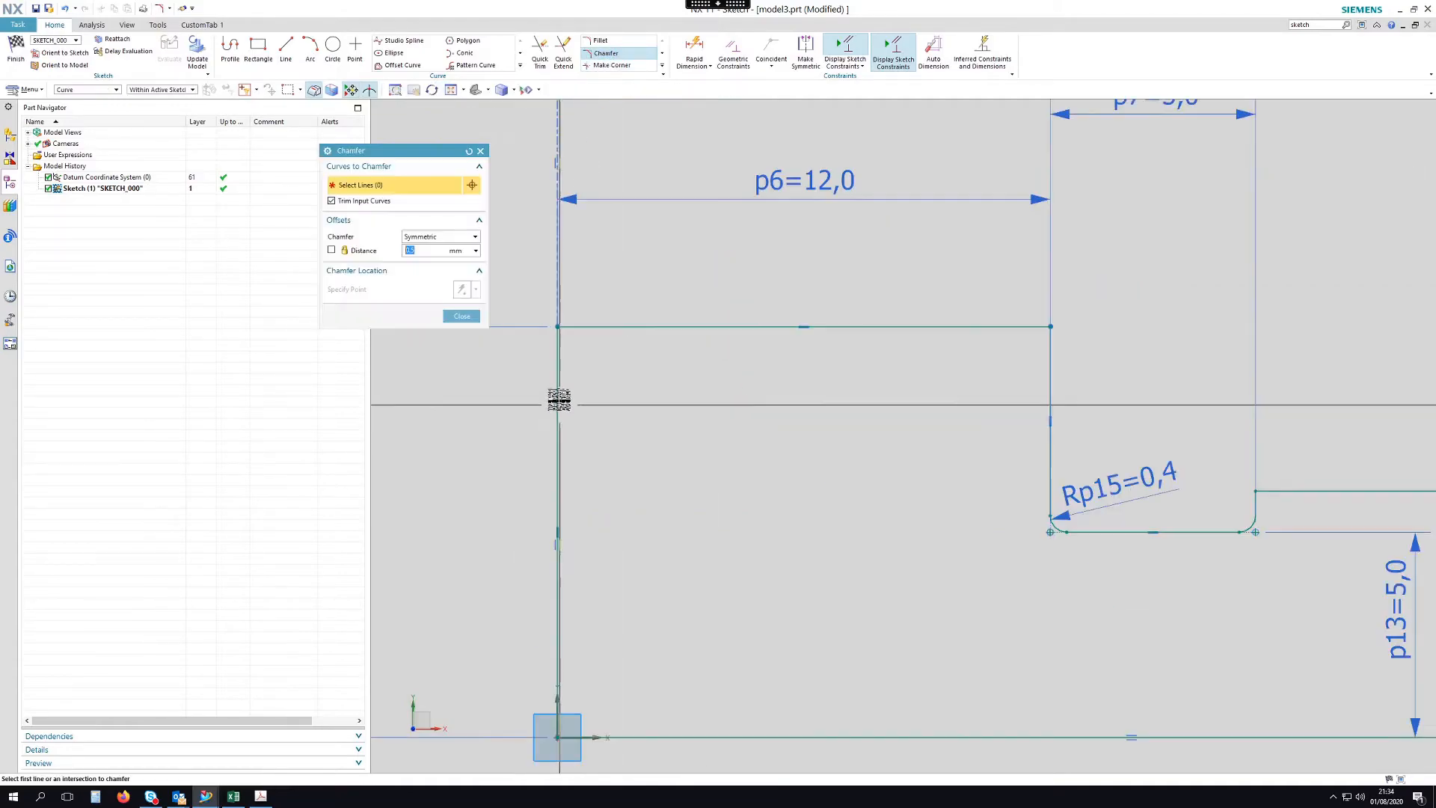
pyautogui.click(562, 348)
pyautogui.click(574, 335)
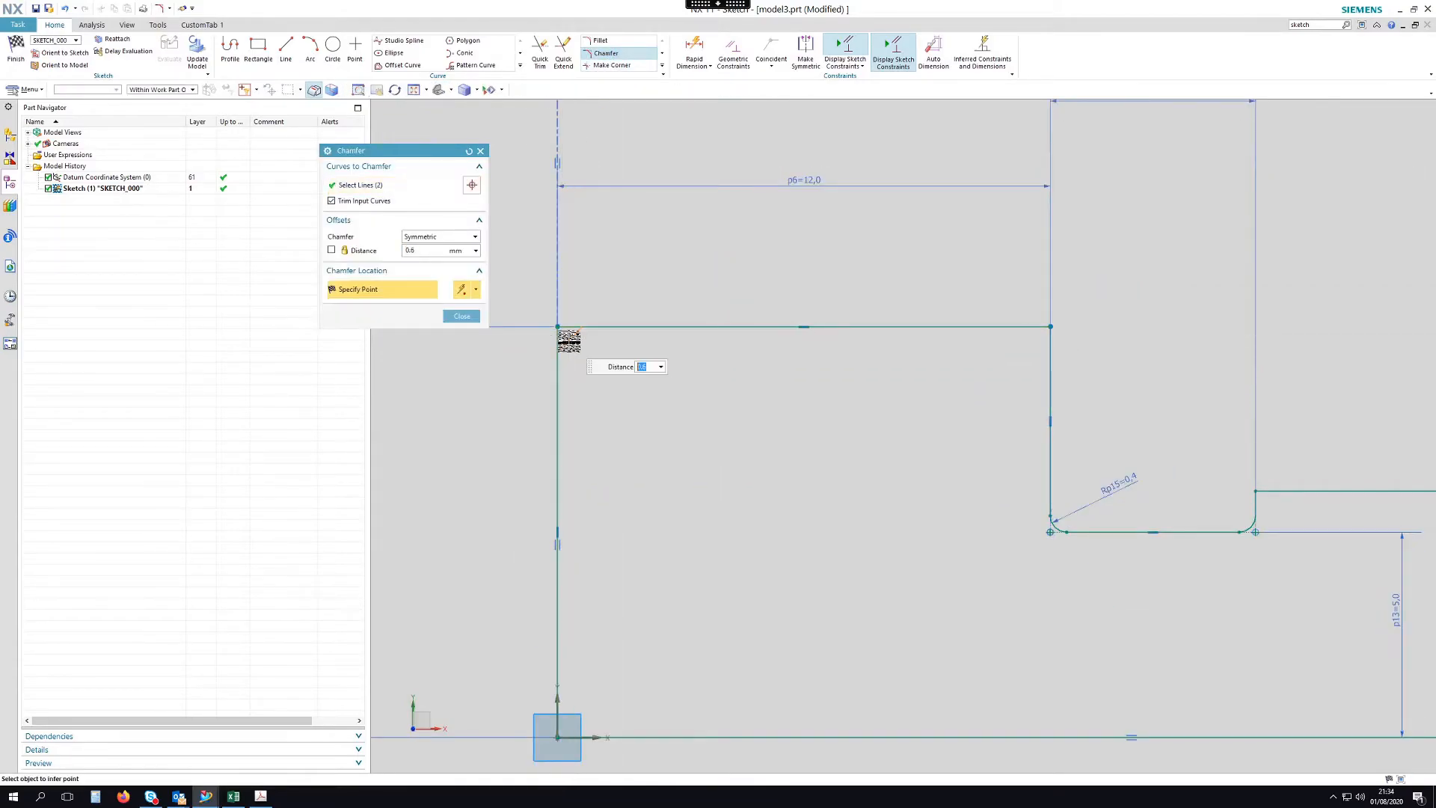
pyautogui.click(1038, 339)
pyautogui.click(1032, 327)
pyautogui.click(1004, 375)
pyautogui.middleClick(963, 353)
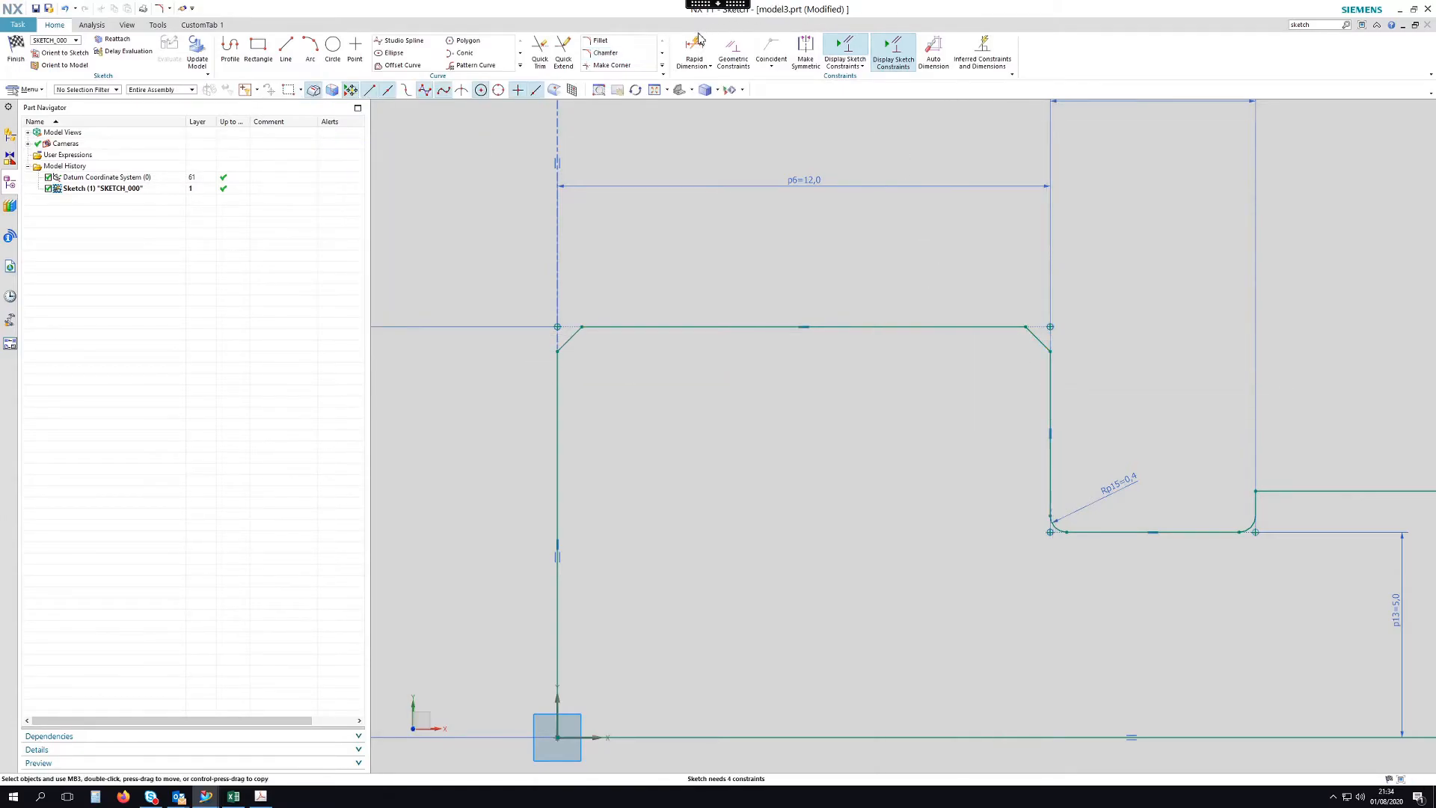
# Add a horizontal dimension of 0.5 mm to the chamfer at the head's outer end, using the inferred method.
pyautogui.click(466, 292)
pyautogui.click(457, 306)
pyautogui.click(554, 350)
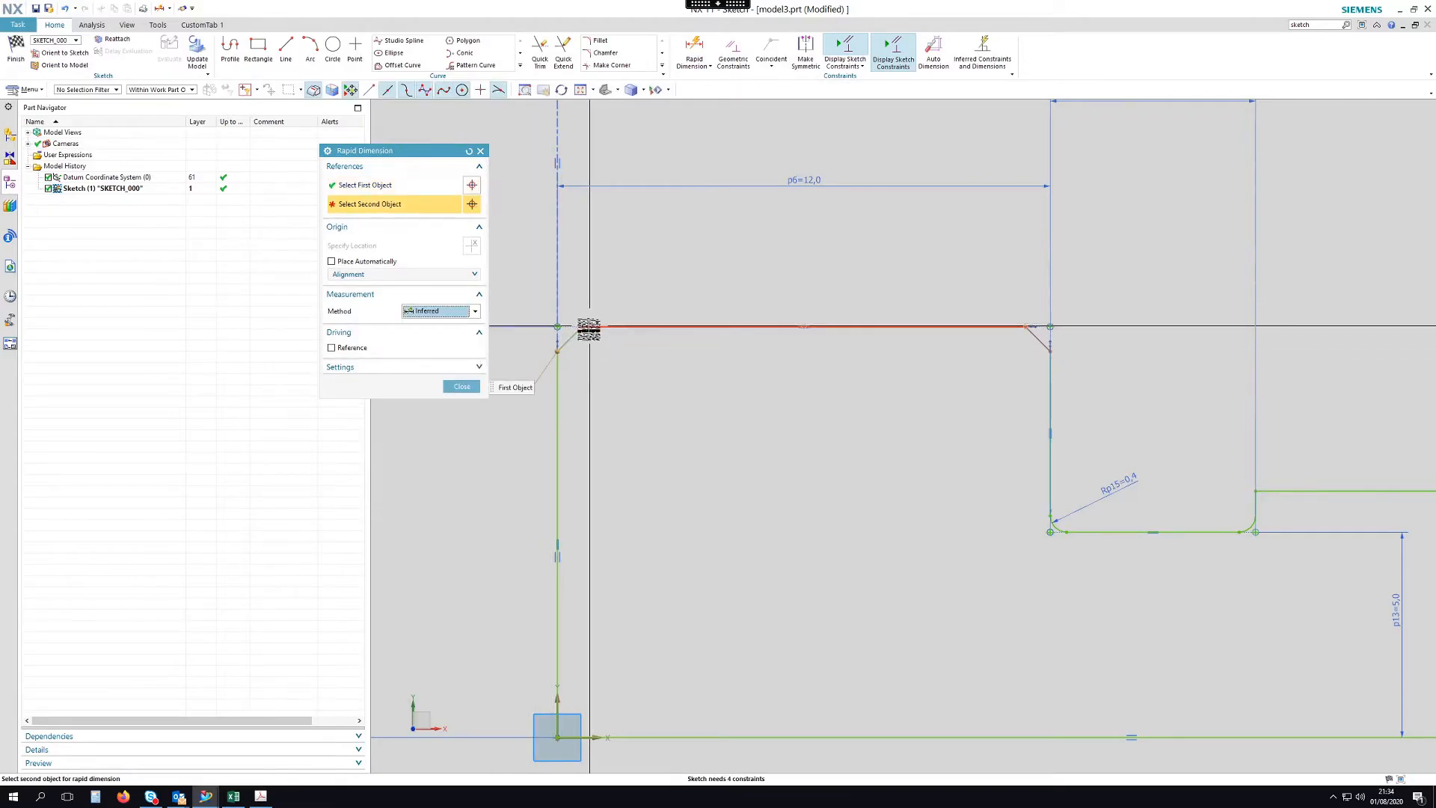
pyautogui.click(588, 327)
pyautogui.click(581, 282)
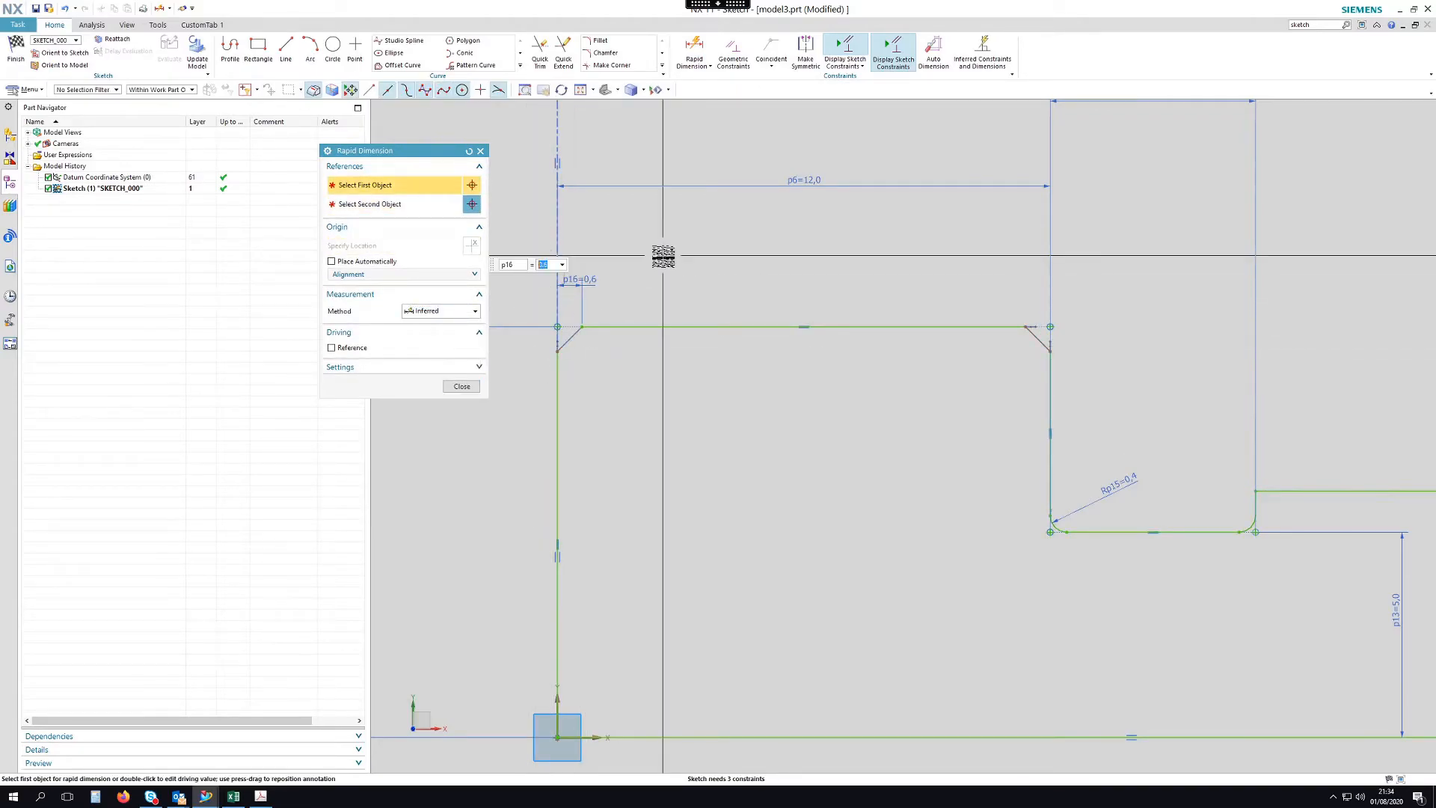
pyautogui.write('0.5')
pyautogui.press('Return')
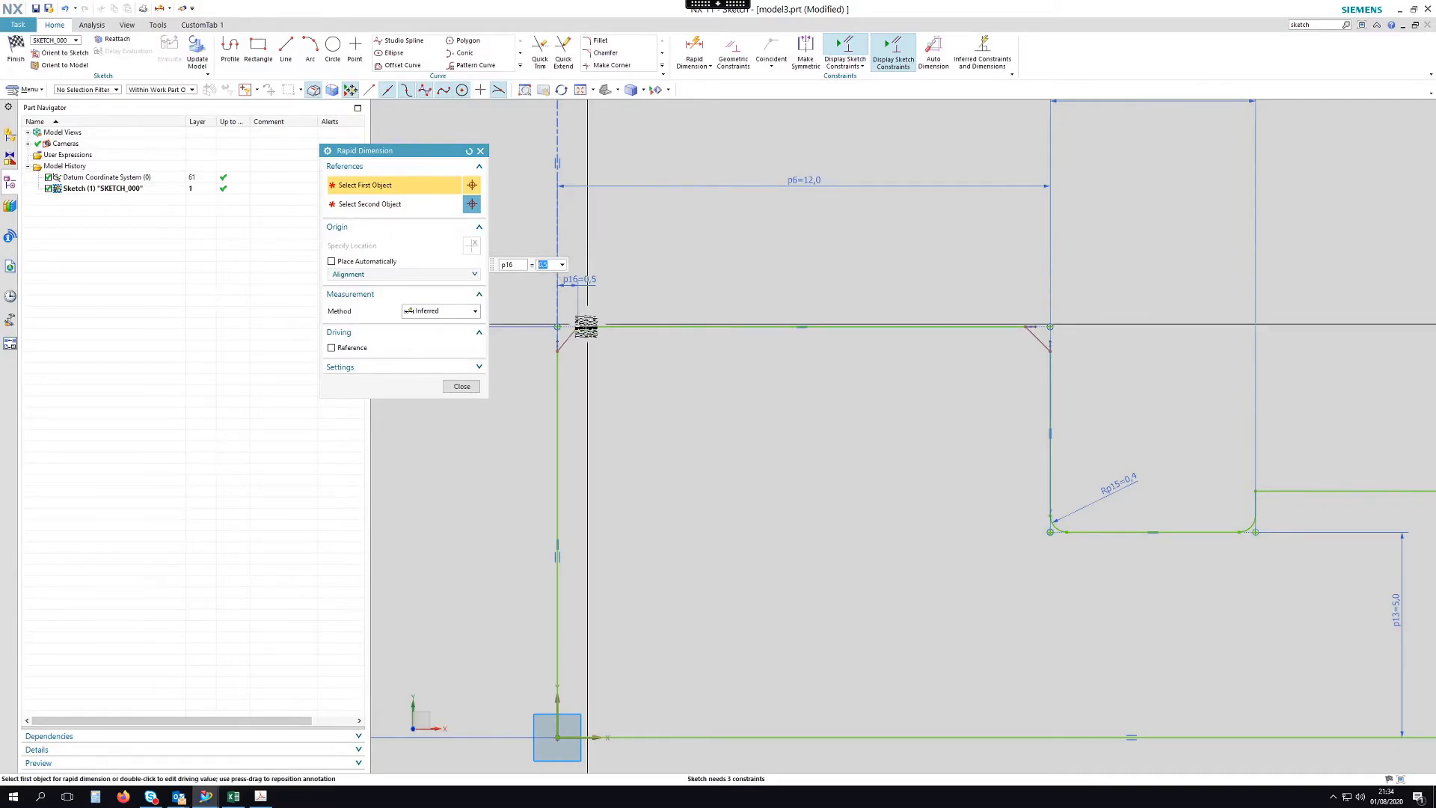
# Dimension the height of the outer head chamfer and link it to the expression p16.
pyautogui.click(560, 349)
pyautogui.click(558, 351)
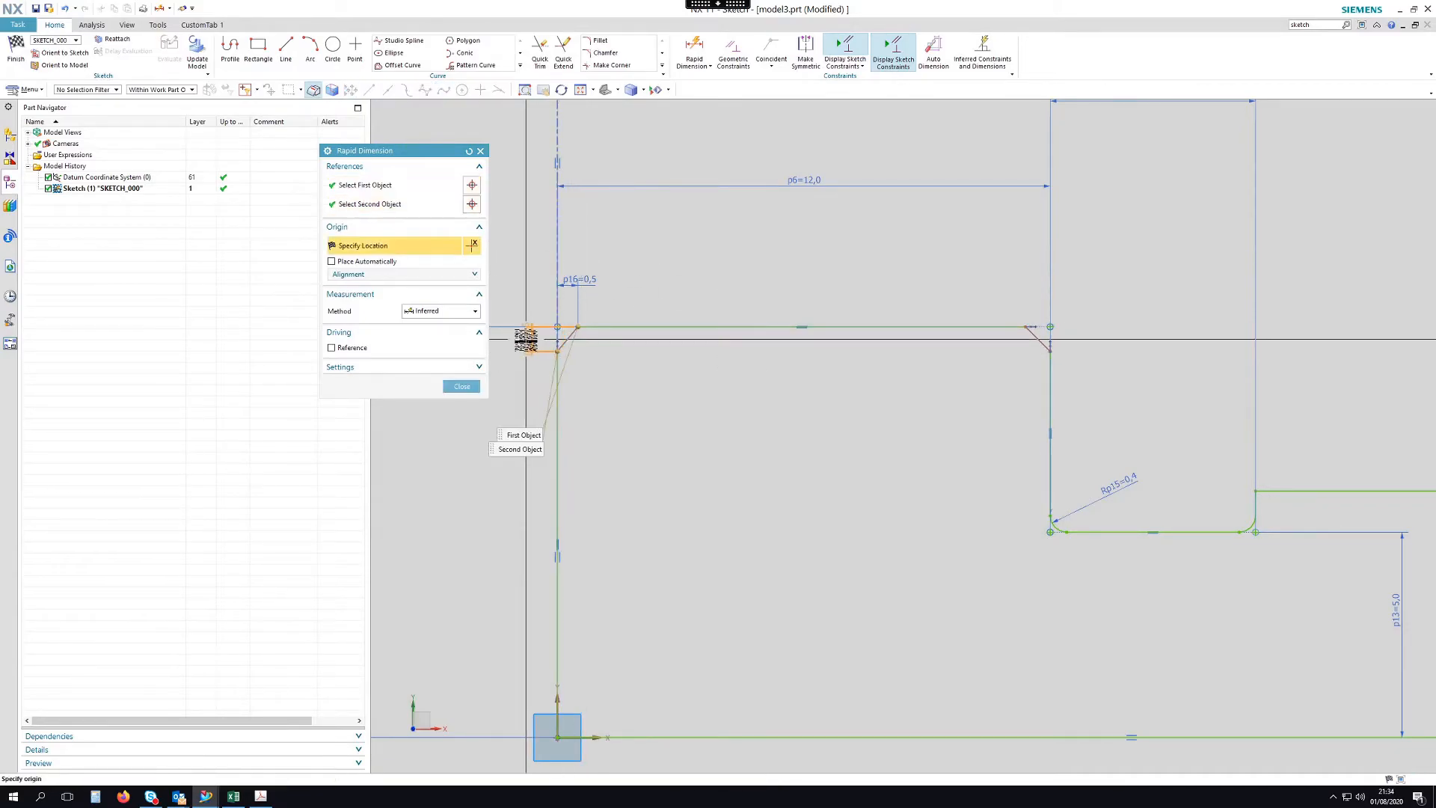
pyautogui.click(525, 340)
pyautogui.write('p16')
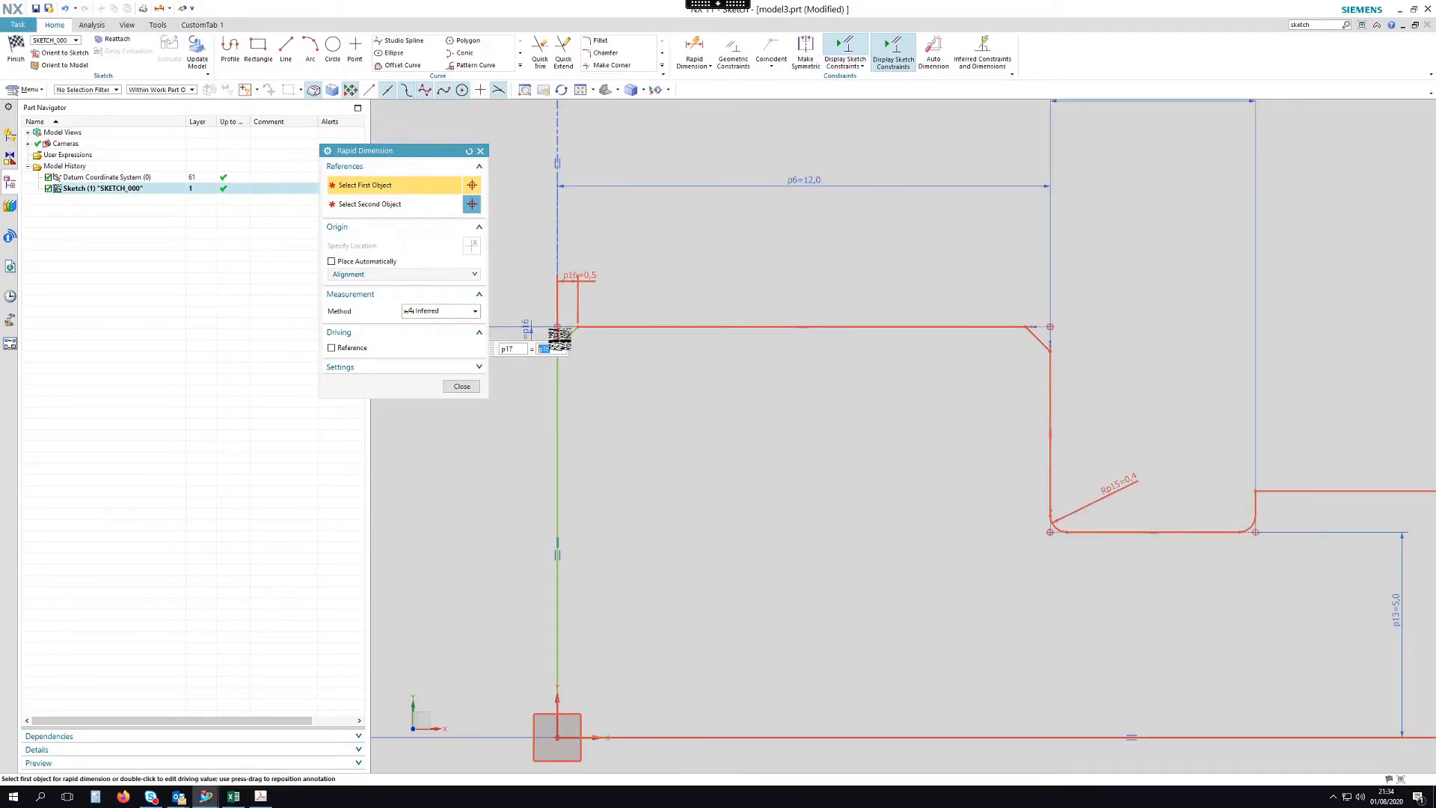
# Dimension the height of the head chamfer beside the groove and link it to p16.
pyautogui.click(1033, 333)
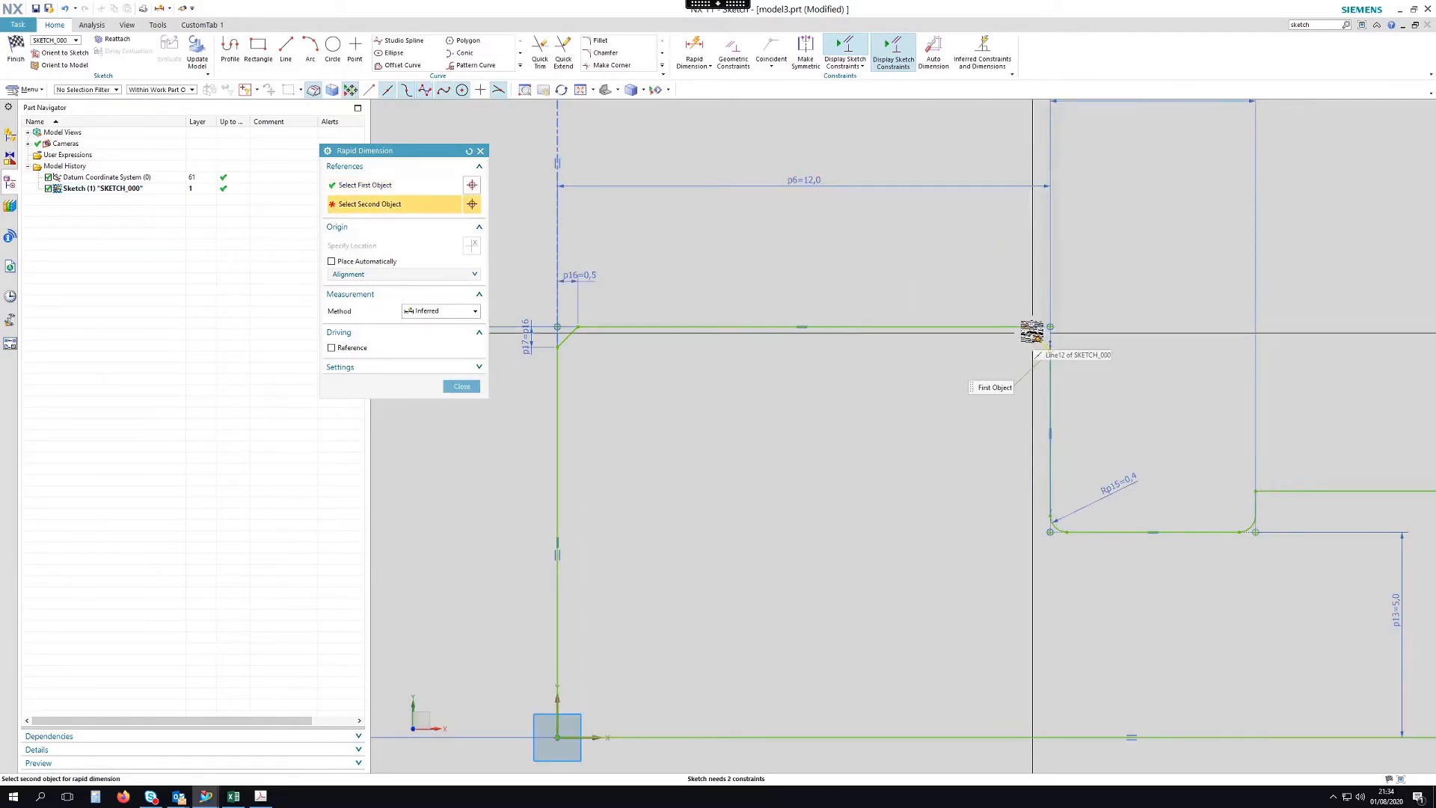
pyautogui.click(1051, 334)
pyautogui.click(1088, 338)
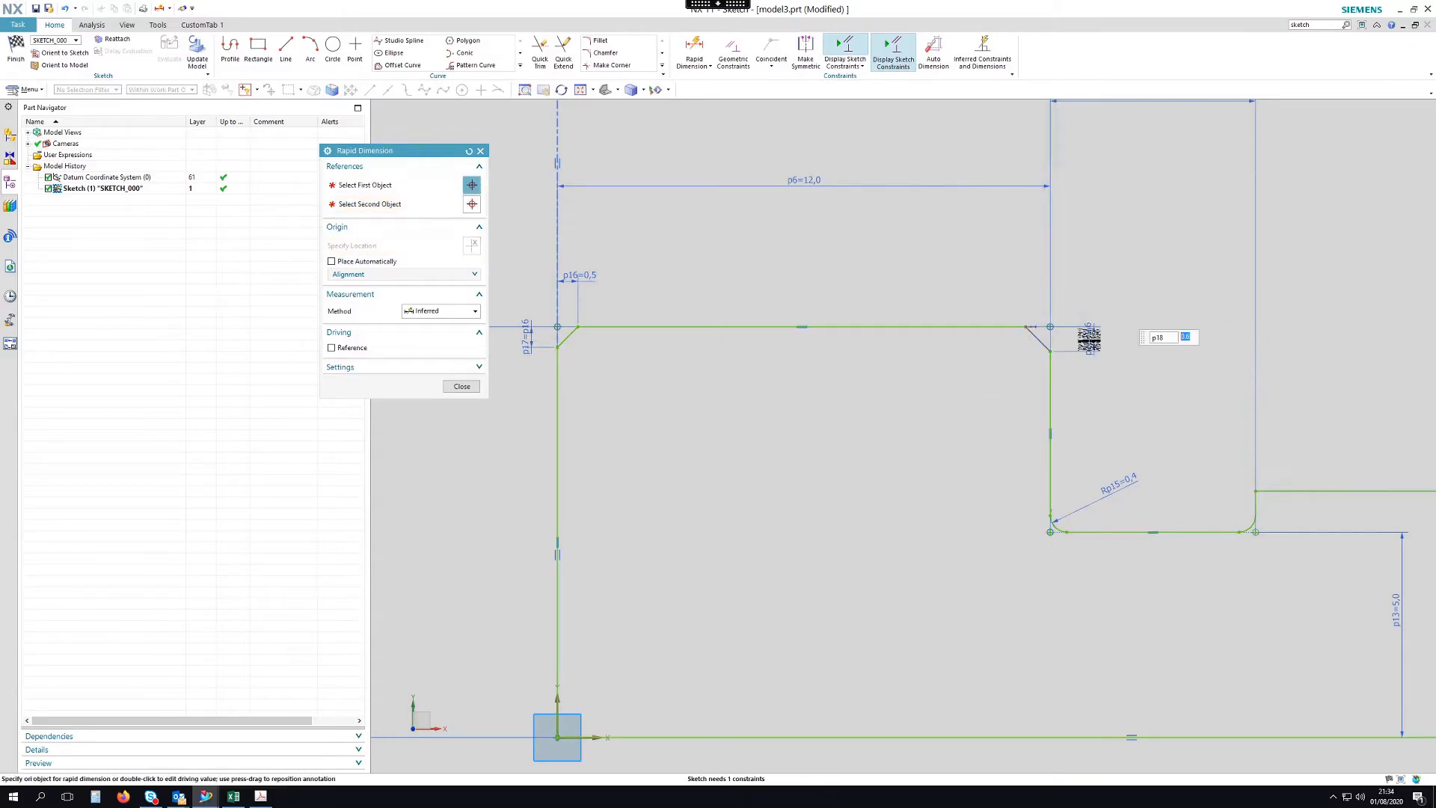
pyautogui.write('p16')
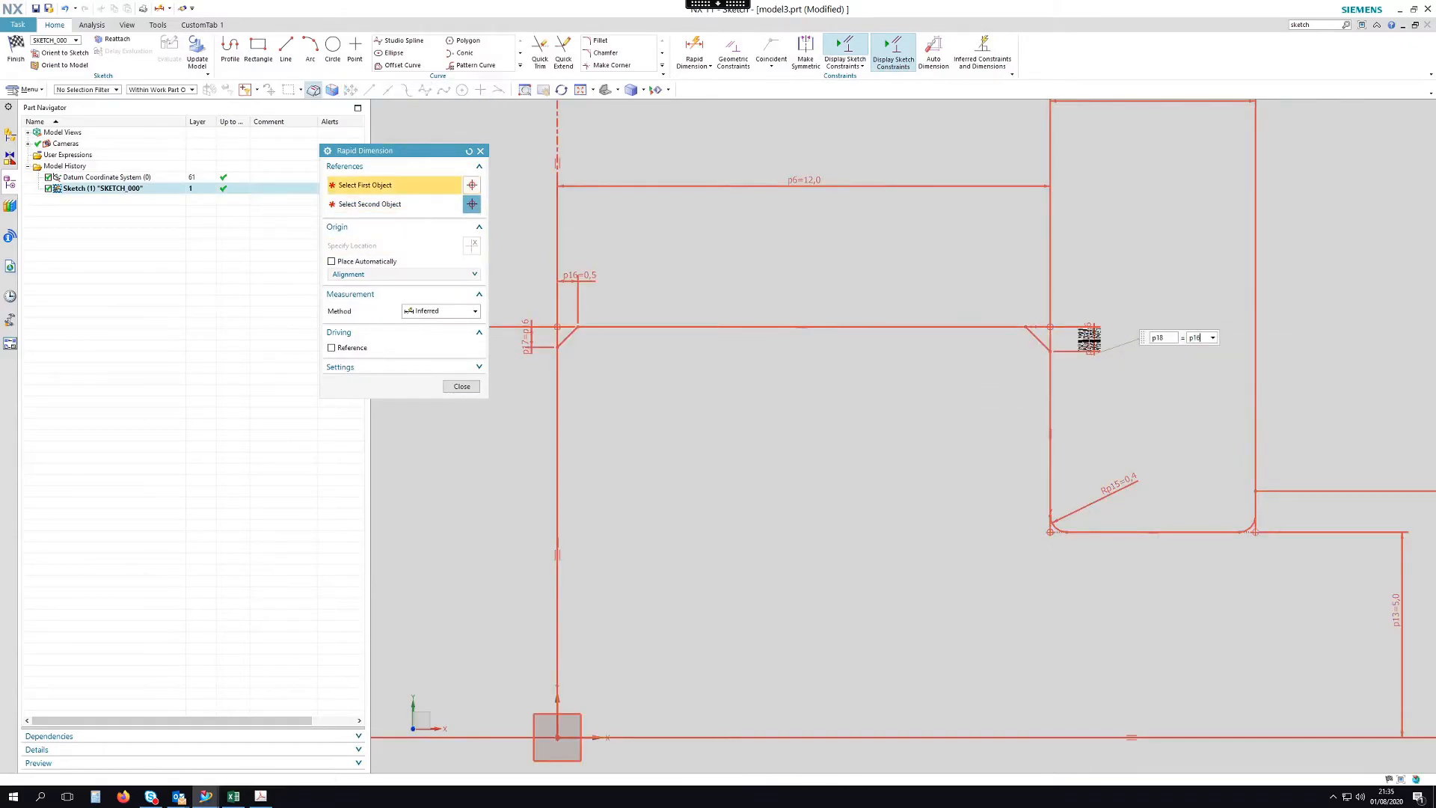
pyautogui.press('Return')
# Dimension the horizontal width of the groove-side head chamfer as p16 and finish dimensioning.
pyautogui.click(1032, 334)
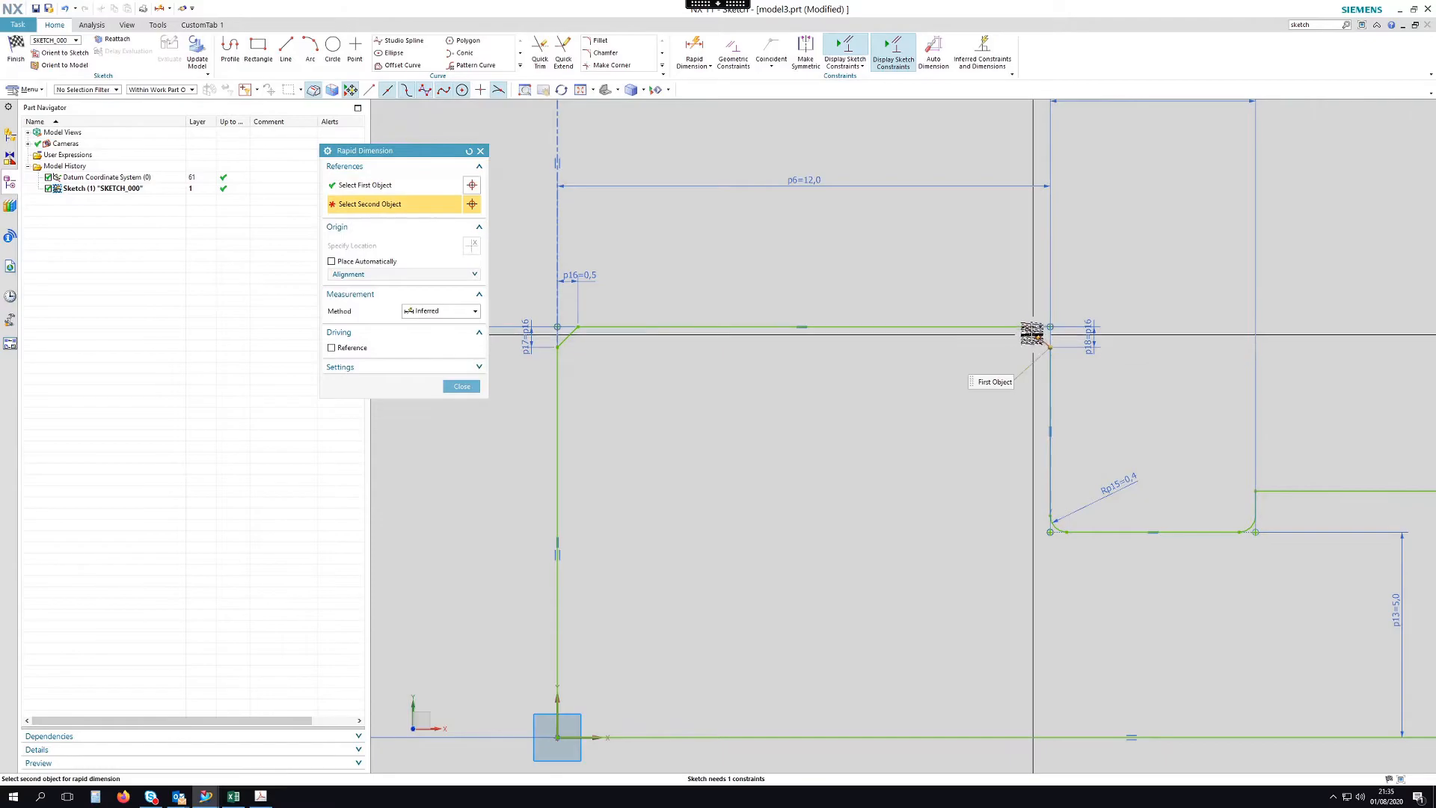
pyautogui.click(1035, 294)
pyautogui.click(1033, 292)
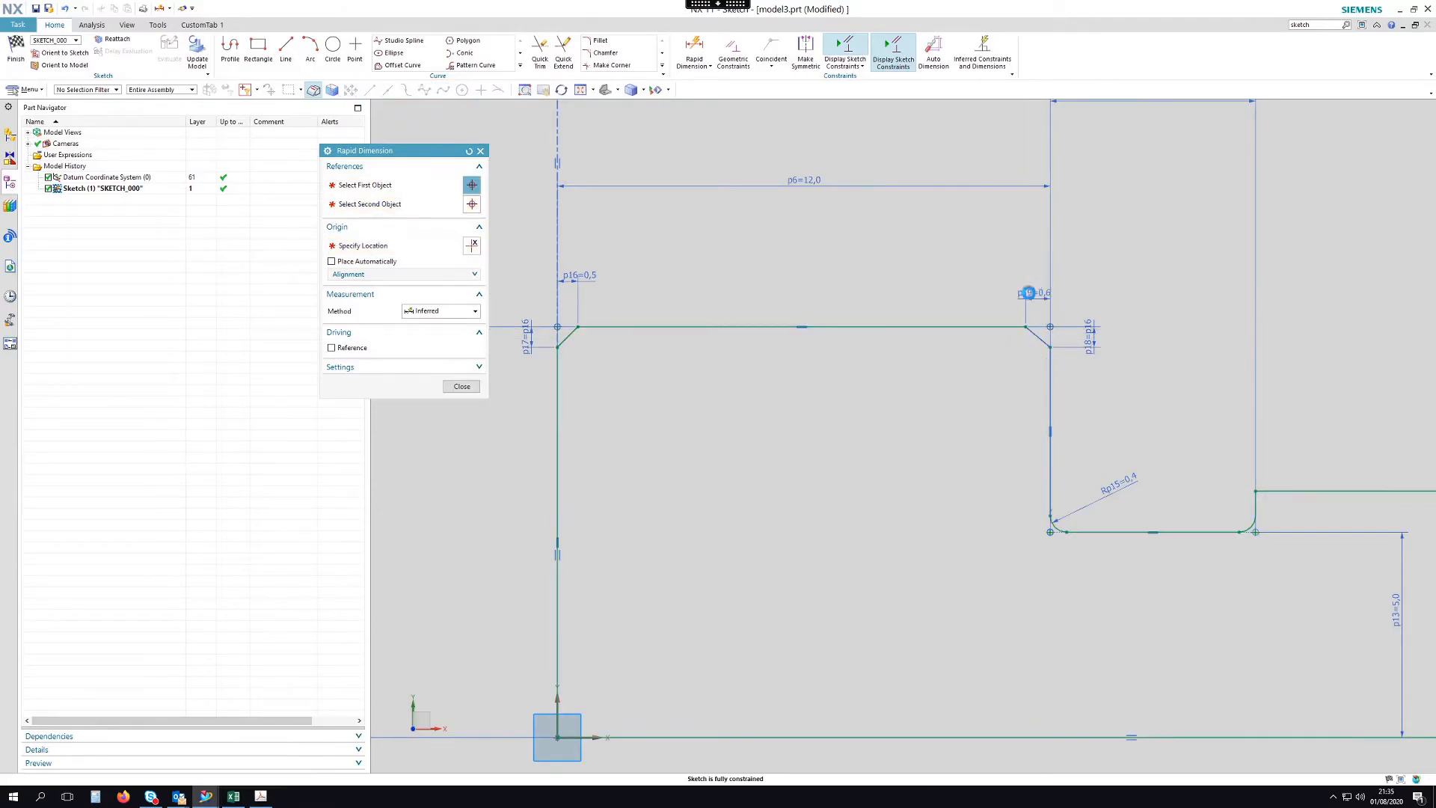
pyautogui.write('p16')
pyautogui.press('Return')
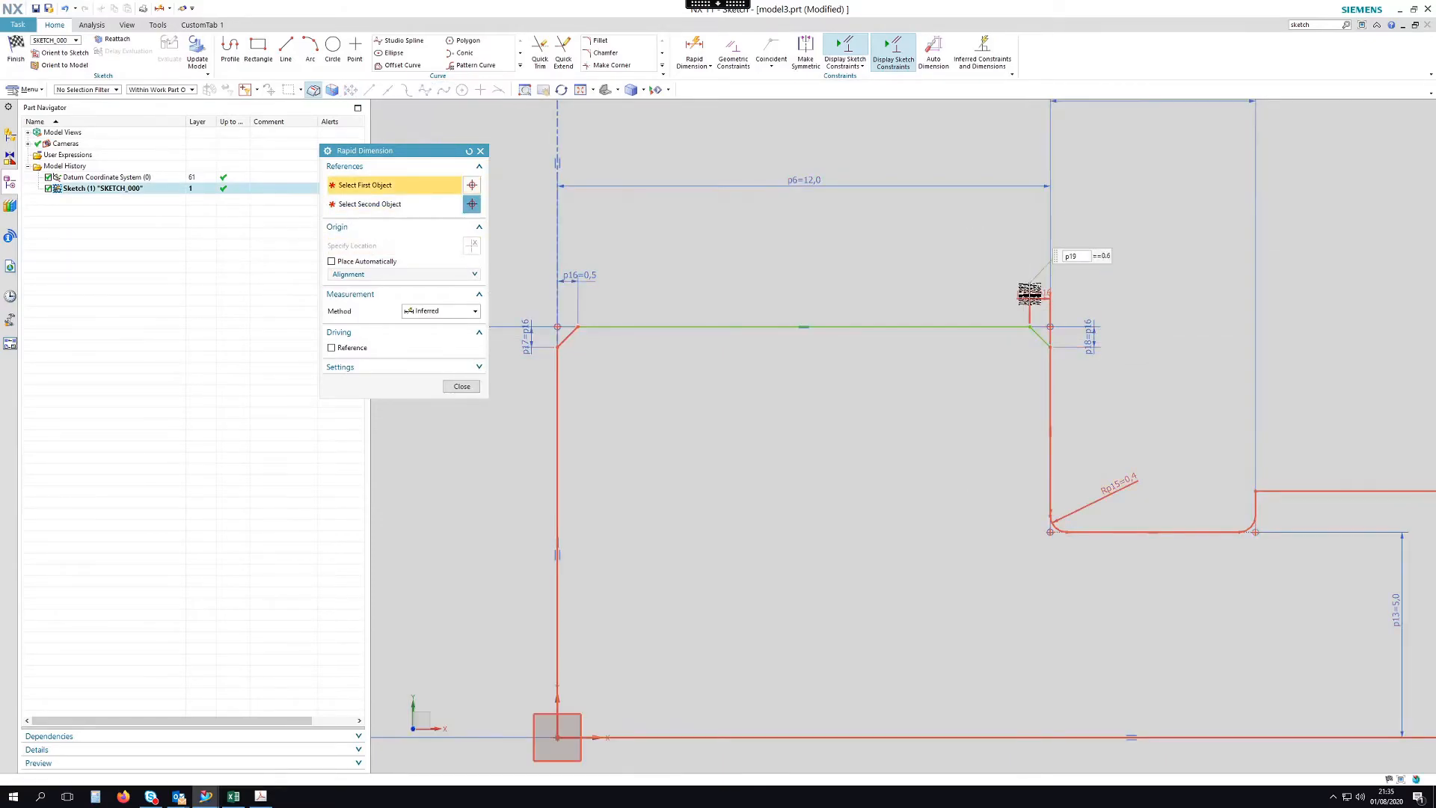
pyautogui.middleClick(1074, 391)
pyautogui.scroll(-2, 718, 351)
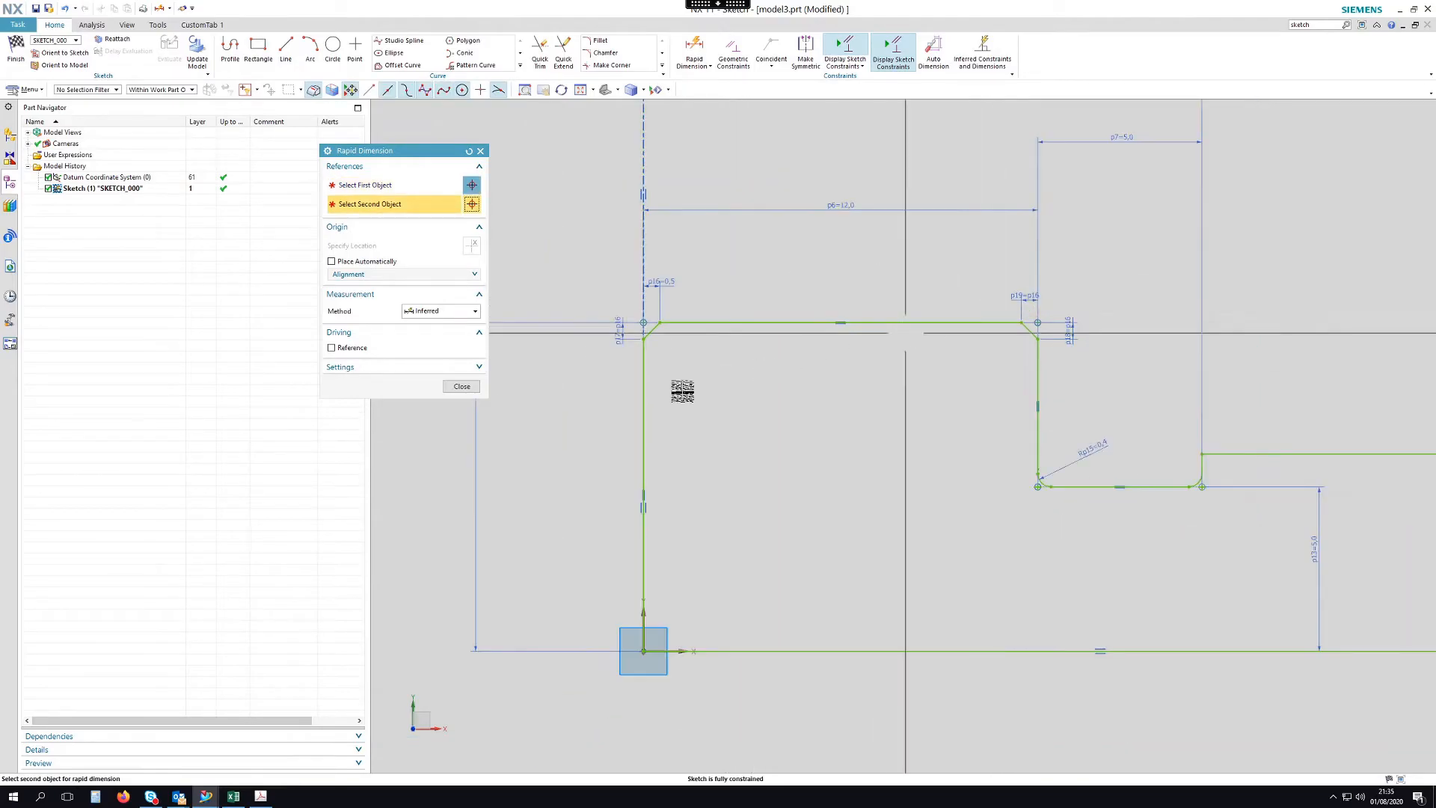
pyautogui.click(461, 386)
# Move the four head chamfer dimensions clear of the profile so their labels are readable.
pyautogui.moveTo(670, 285); pyautogui.dragTo(686, 273)
pyautogui.moveTo(612, 332); pyautogui.dragTo(607, 377)
pyautogui.moveTo(1075, 354); pyautogui.dragTo(1080, 369)
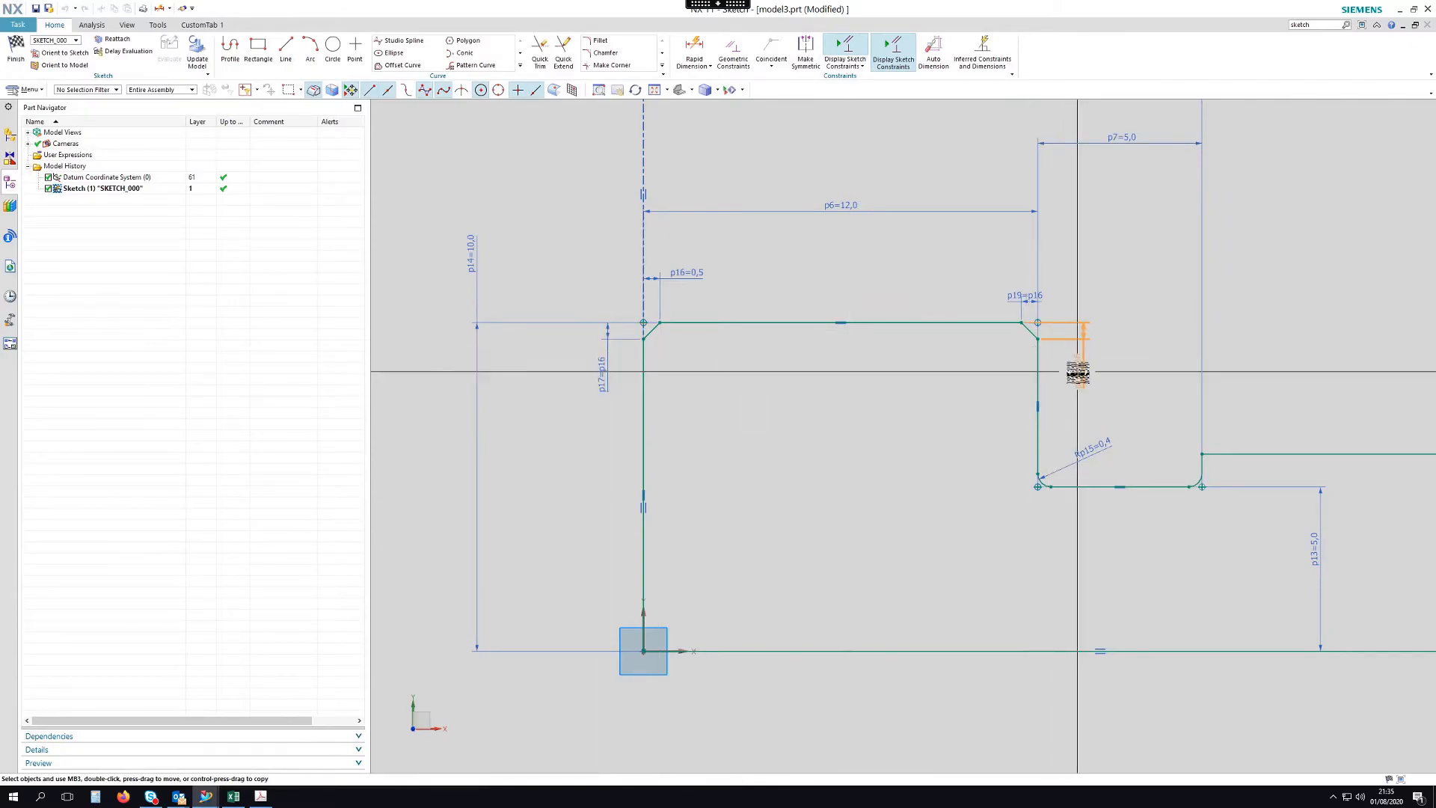
pyautogui.moveTo(1049, 292); pyautogui.dragTo(1077, 291)
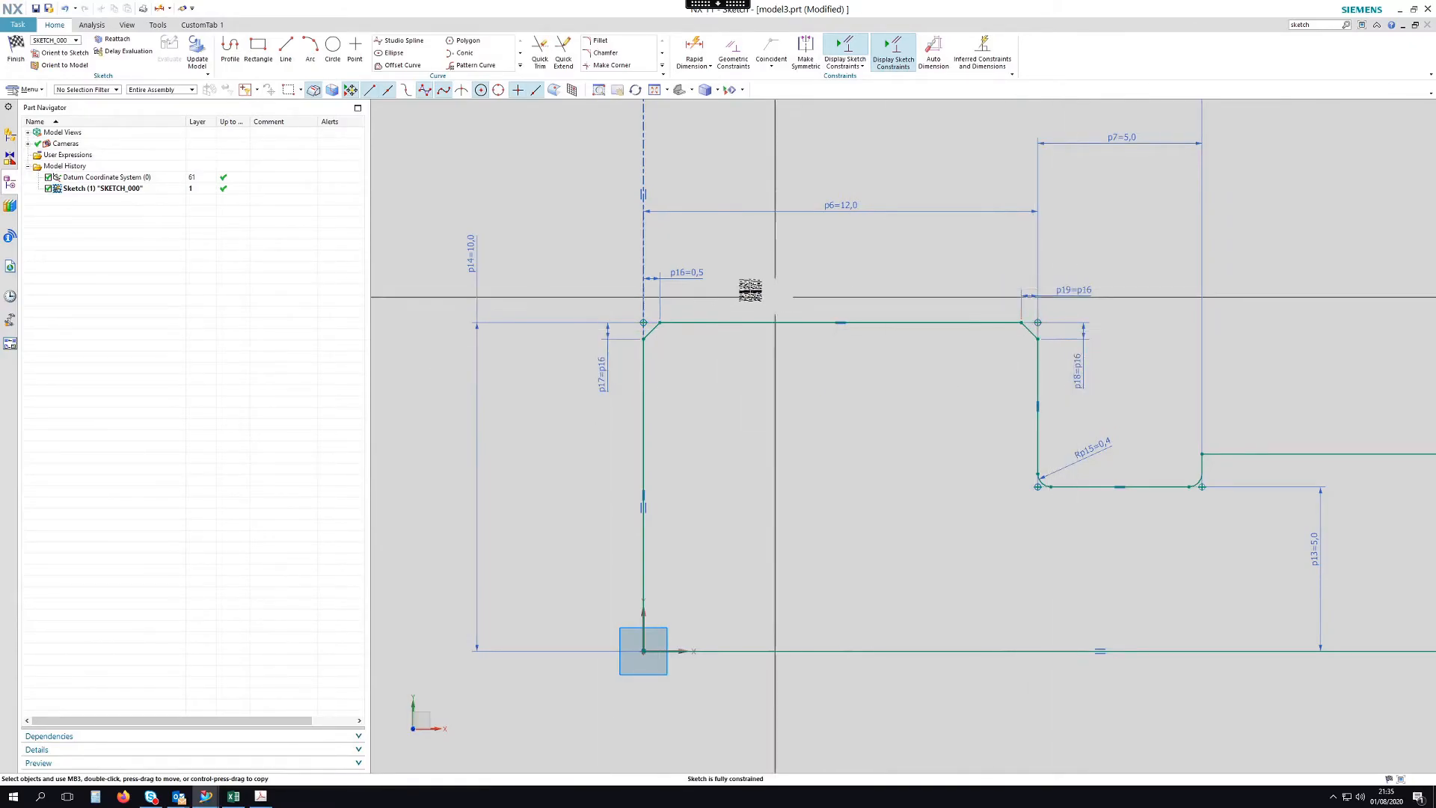
# Test the linked head chamfers by setting dimension p16 to 1 mm, and return it to 0.5 mm.
pyautogui.doubleClick(679, 270)
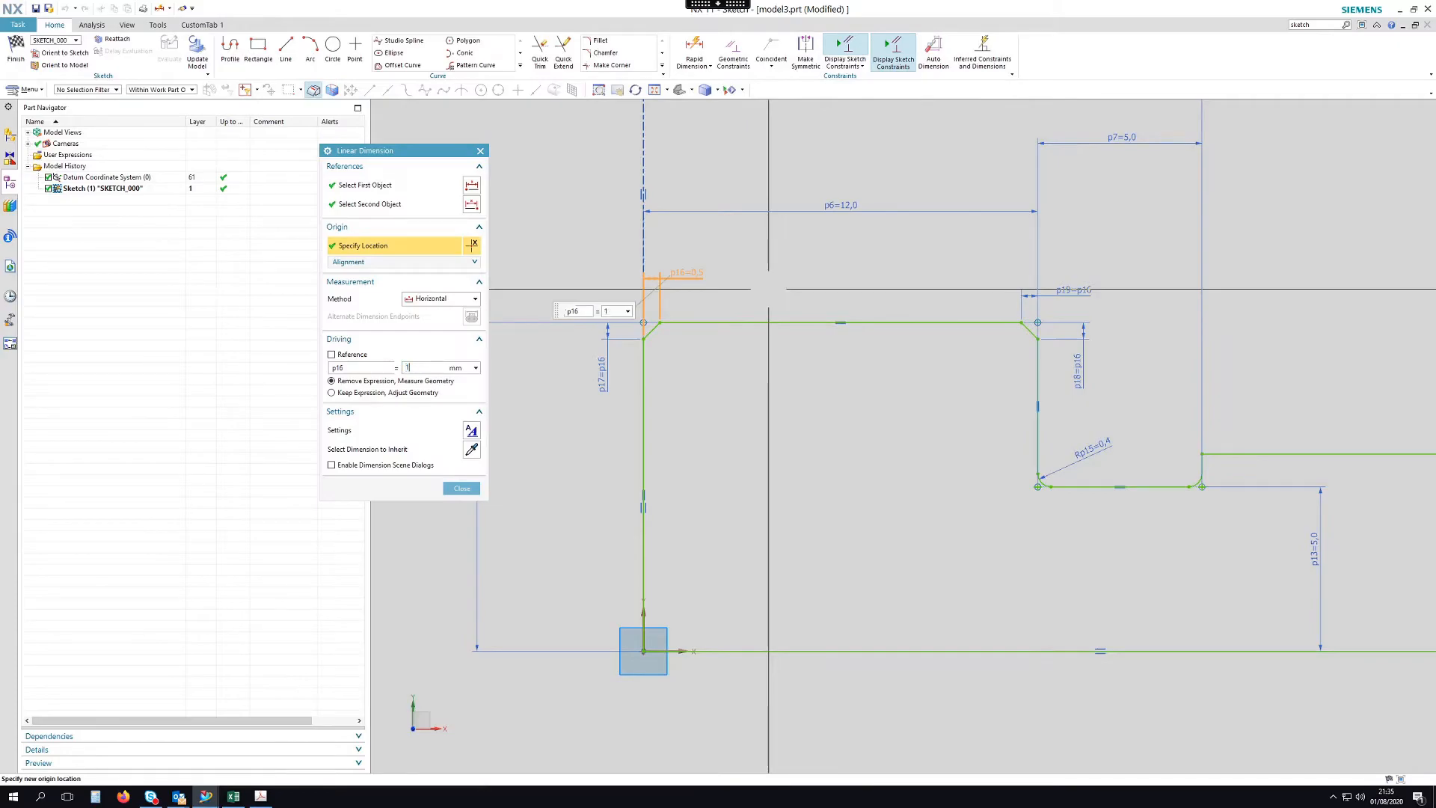
pyautogui.write('1')
pyautogui.press('Return')
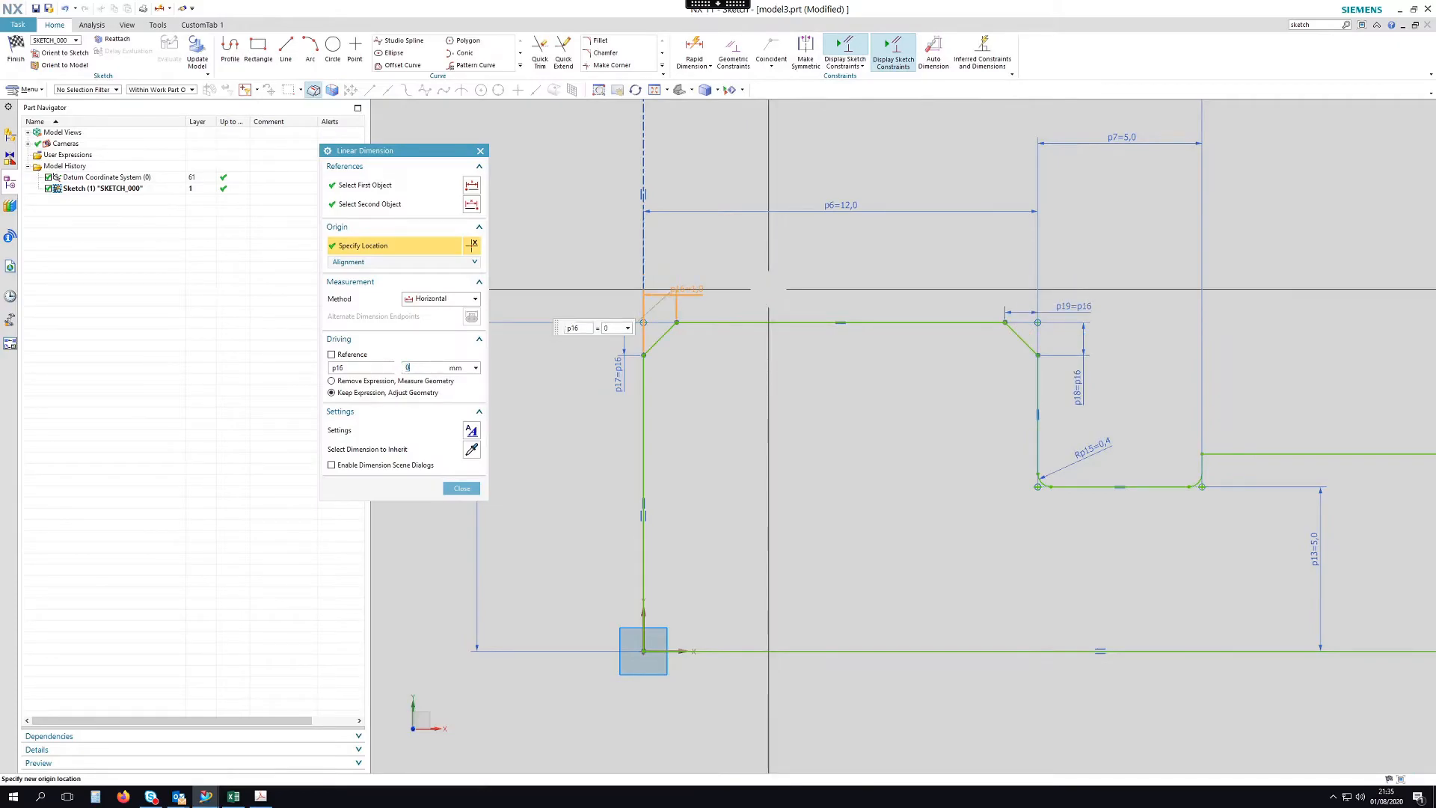
pyautogui.write('0.5')
pyautogui.press('Return')
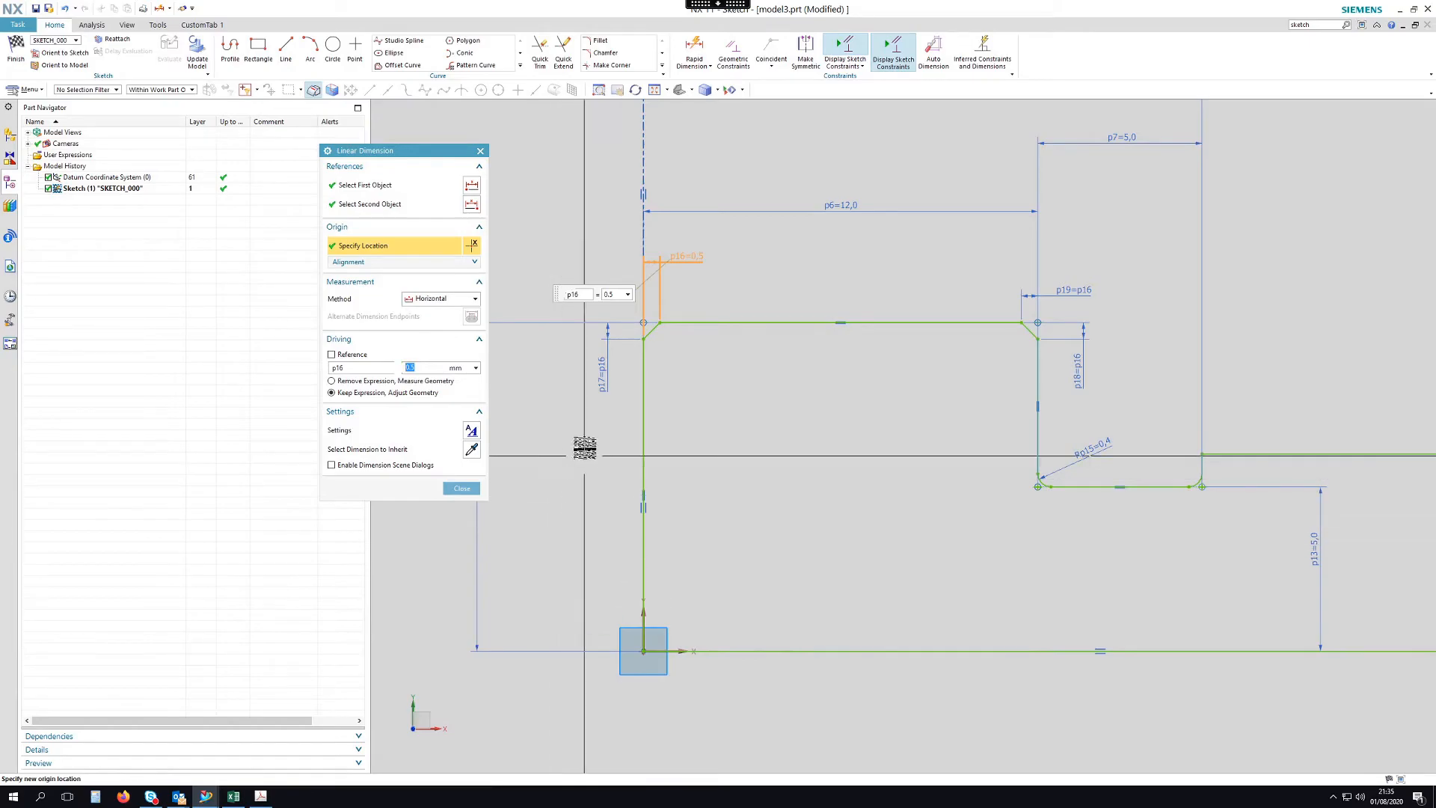
pyautogui.click(461, 488)
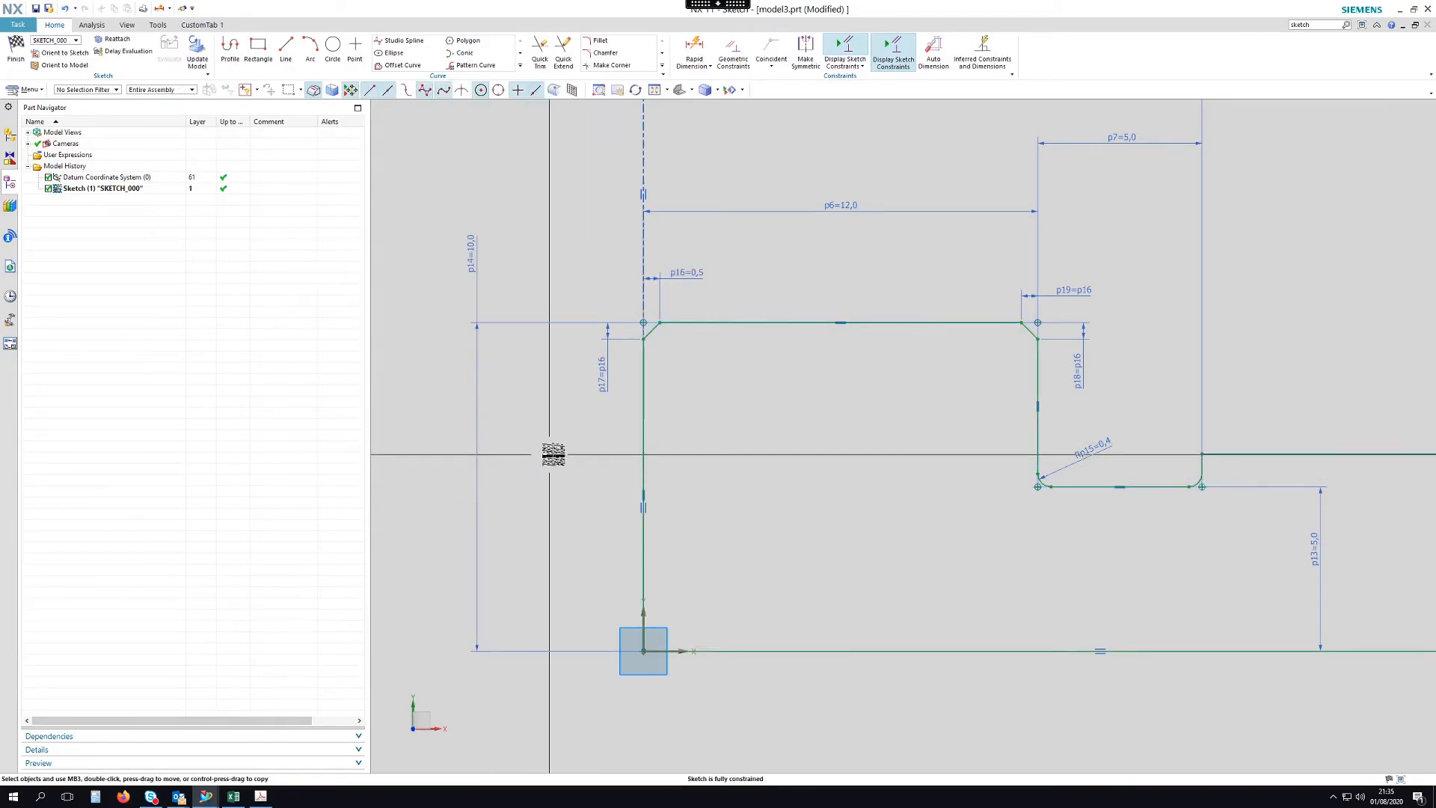
# Chamfer the upper corner at the free end of the shank symmetrically at about 0.4 mm.
pyautogui.scroll(-5, 551, 449)
pyautogui.scroll(2, 630, 492)
pyautogui.scroll(-3, 907, 486)
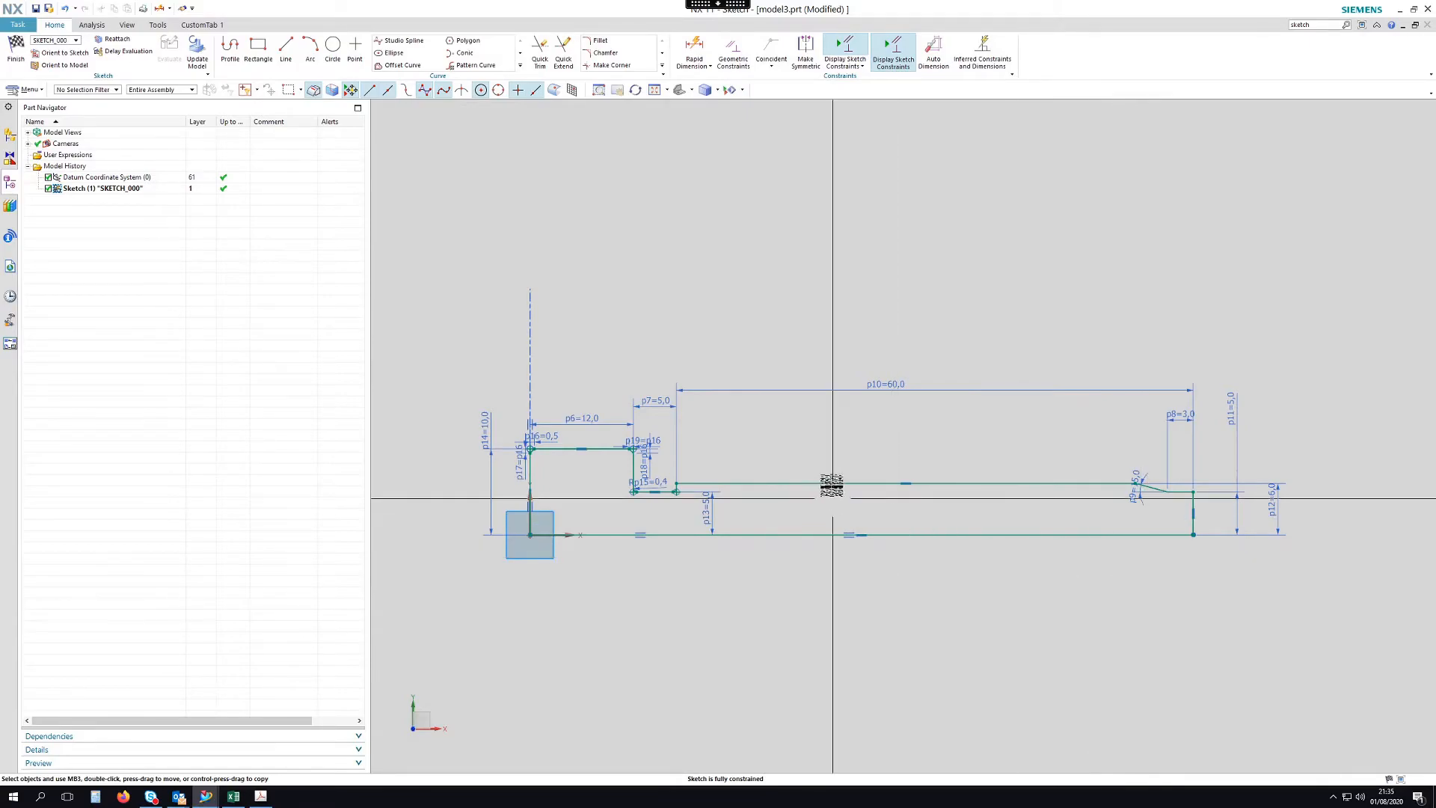
pyautogui.scroll(2, 1245, 499)
pyautogui.scroll(6, 1219, 503)
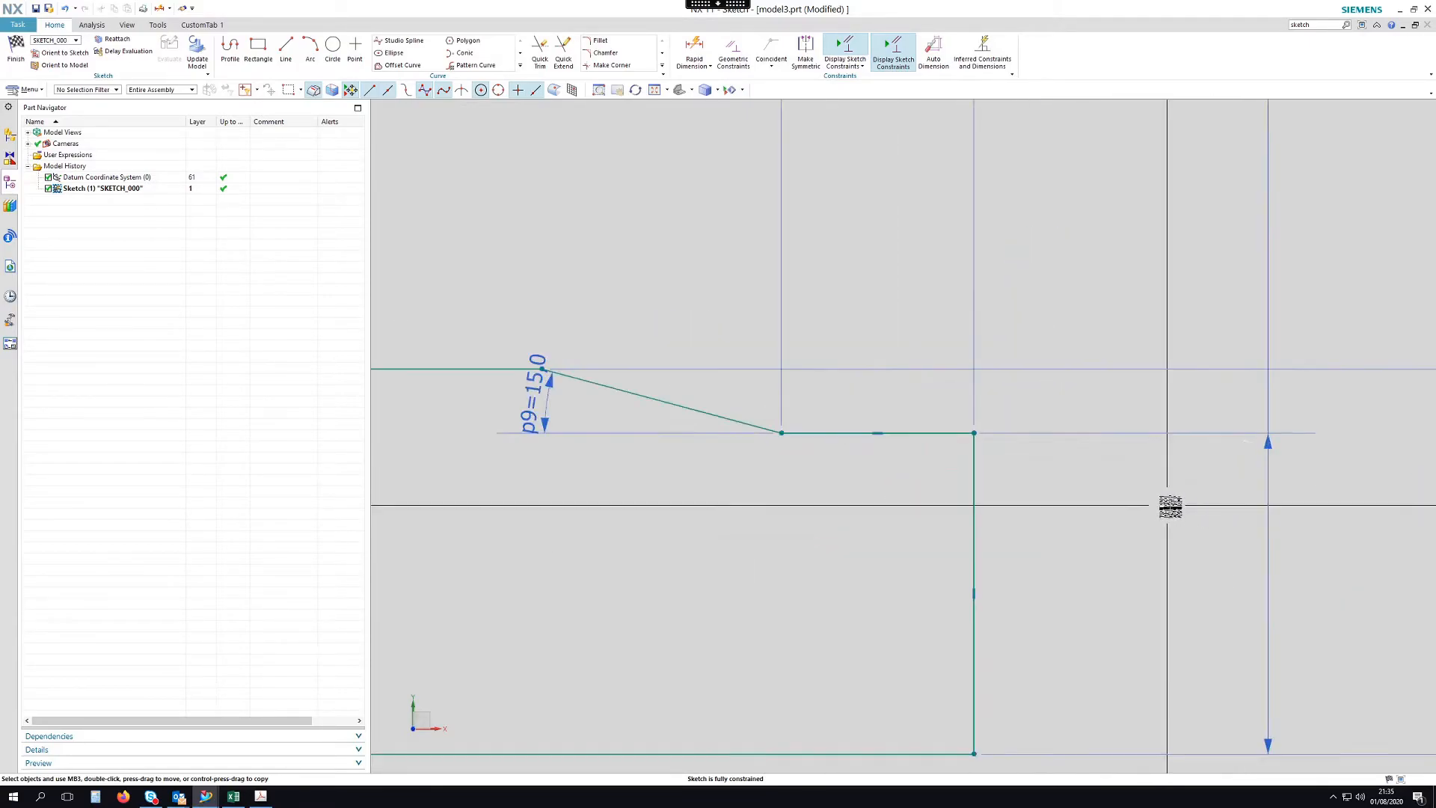
pyautogui.click(624, 54)
pyautogui.click(955, 434)
pyautogui.click(972, 445)
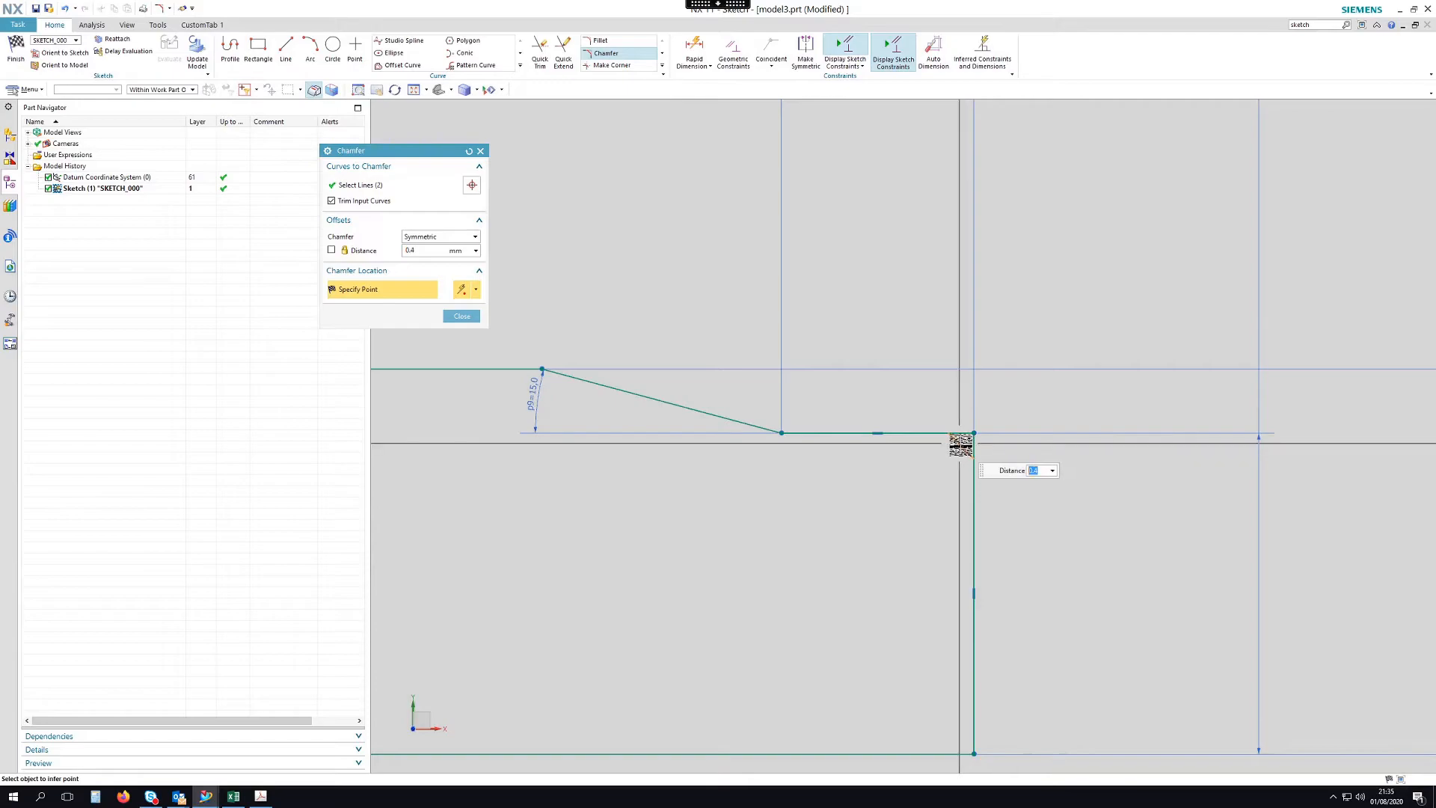
pyautogui.click(987, 444)
# Add a horizontal dimension of 1 mm to the chamfer at the shank's free end.
pyautogui.press('d')
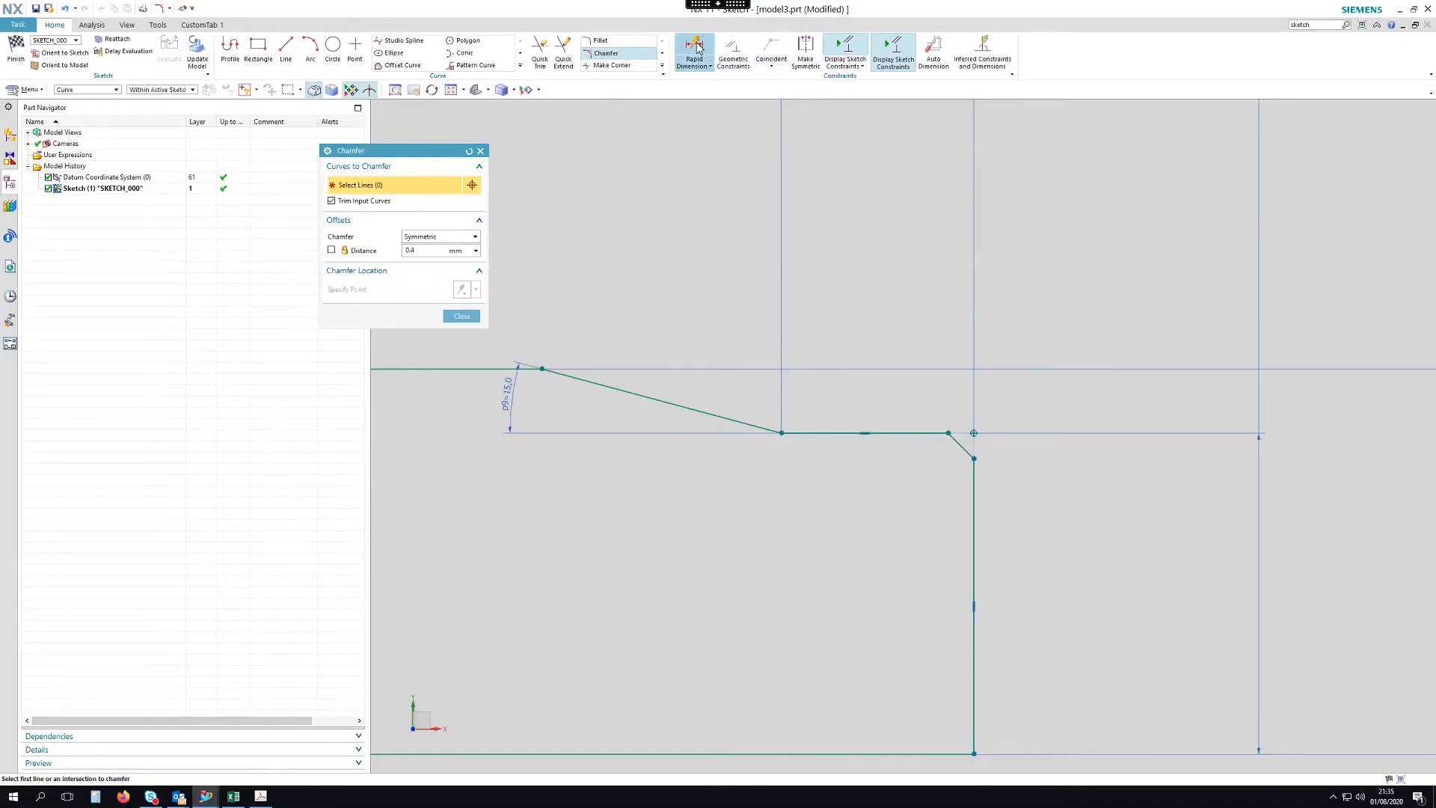
pyautogui.click(949, 434)
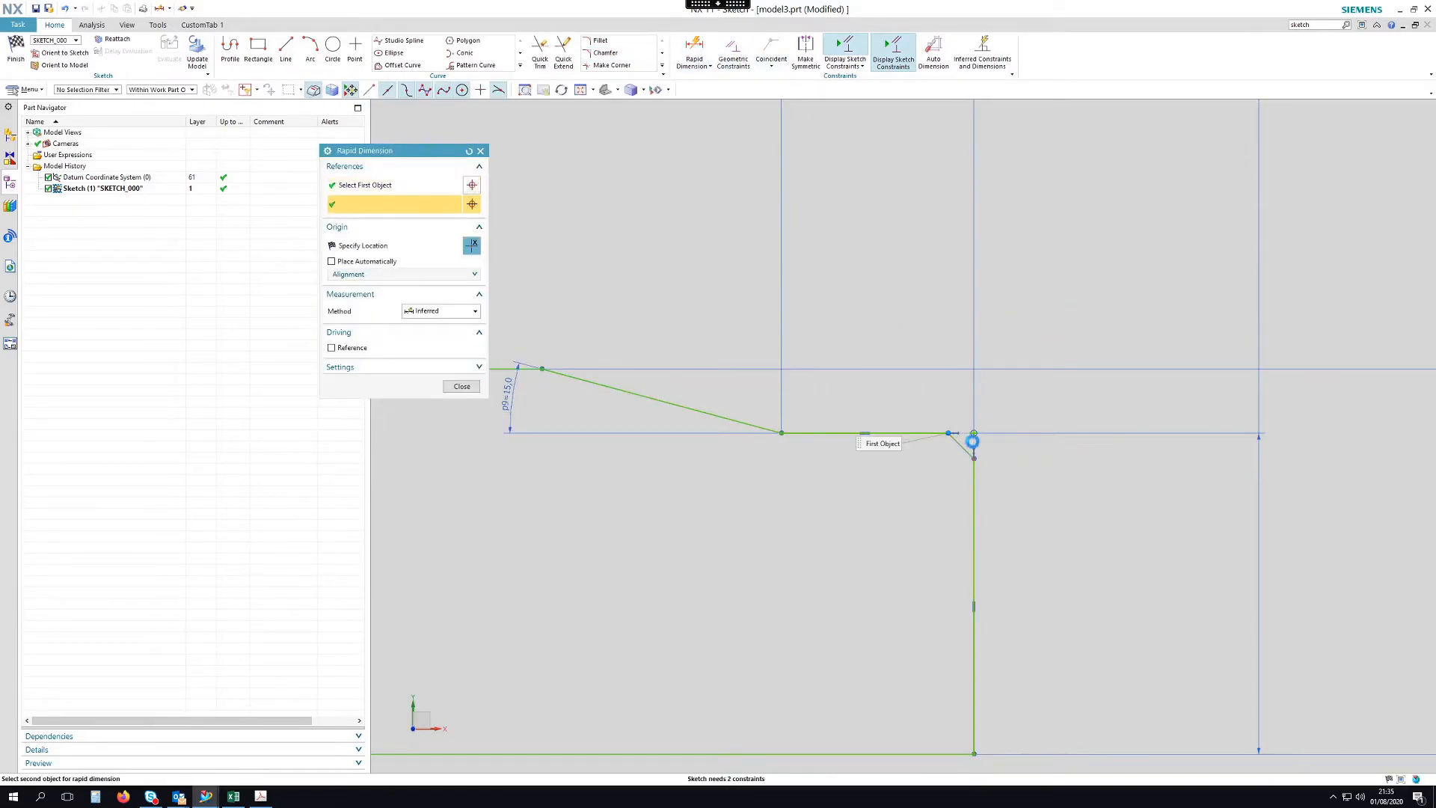
pyautogui.click(972, 446)
pyautogui.click(960, 401)
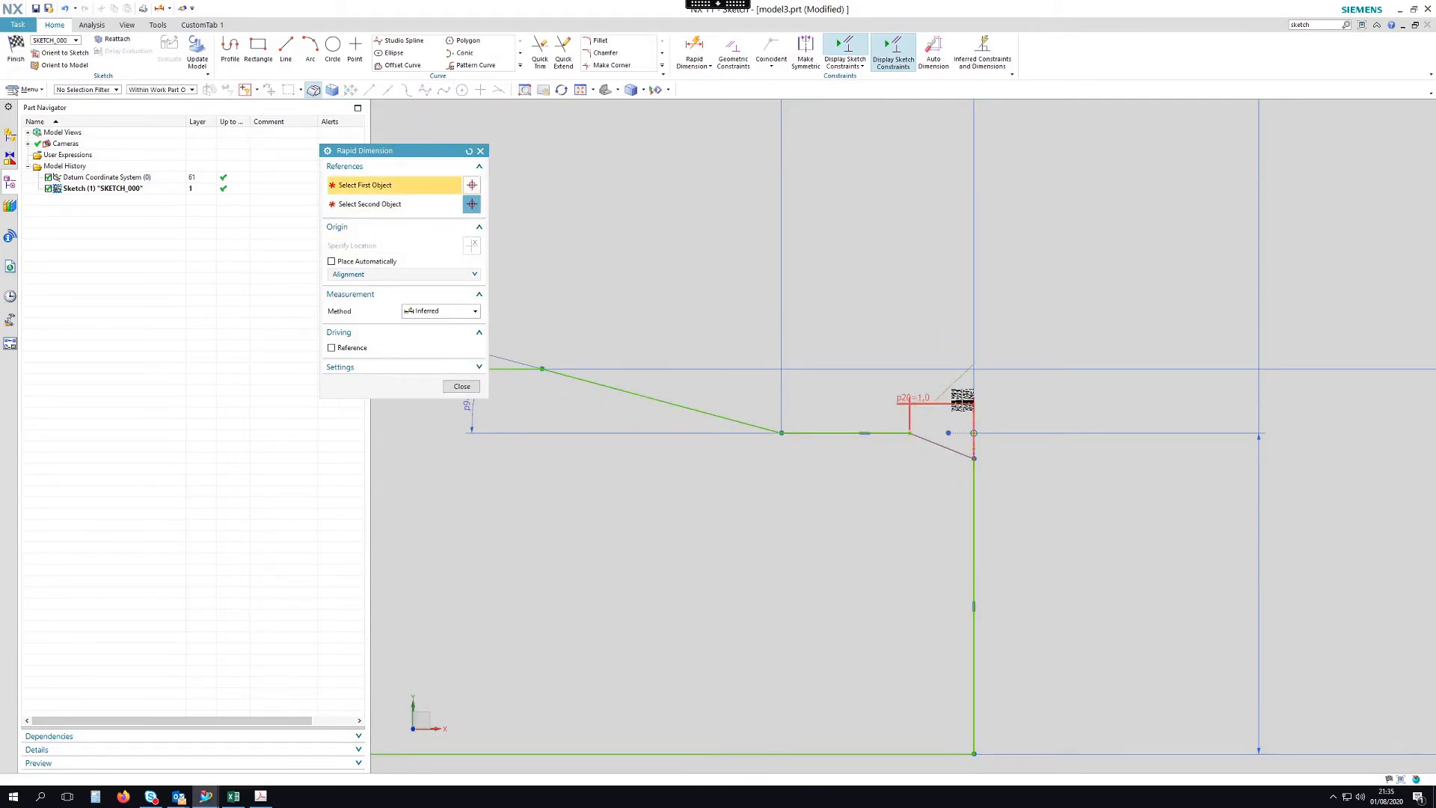
# Add a vertical dimension of 0.5 mm to the shank end chamfer and finish dimensioning.
pyautogui.click(961, 452)
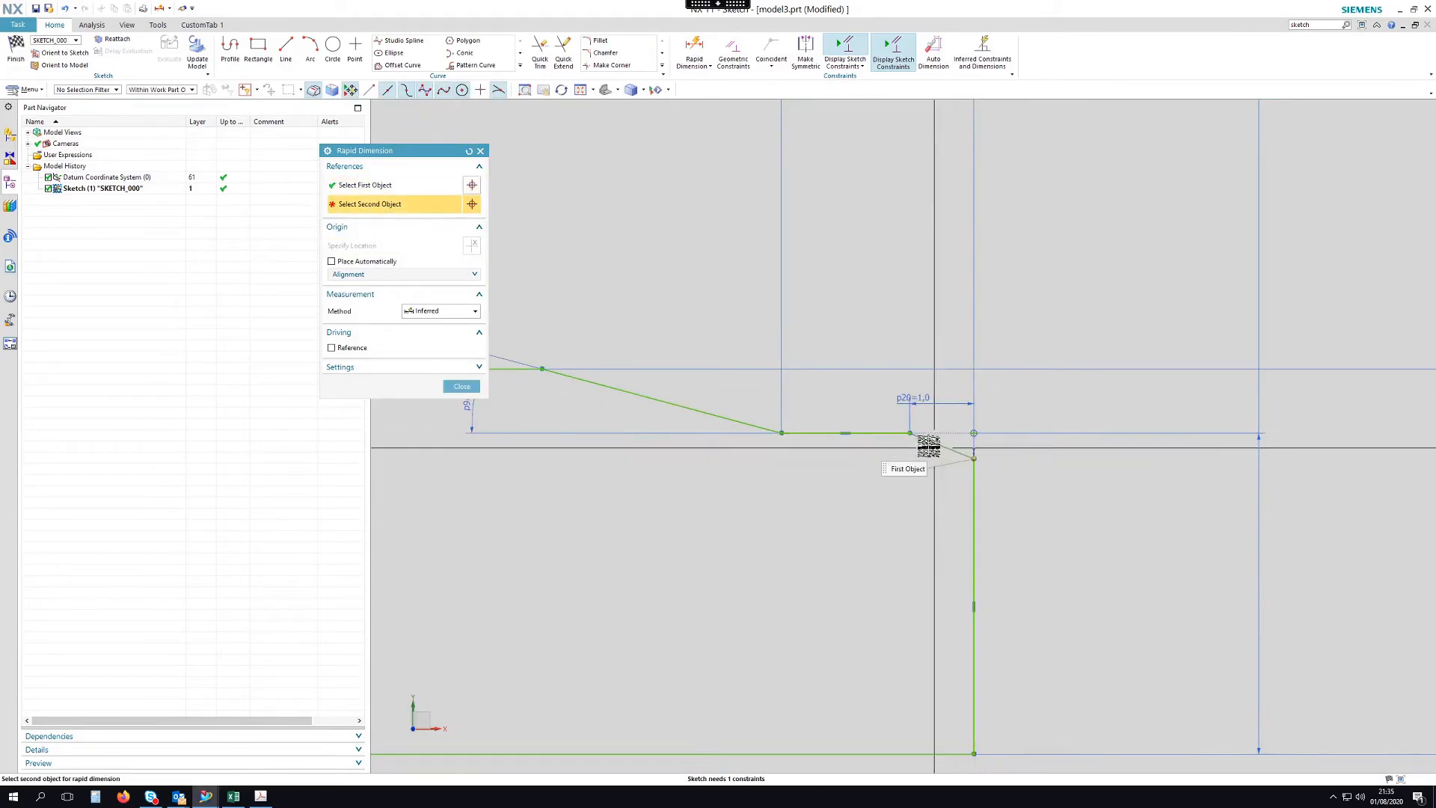
pyautogui.click(961, 438)
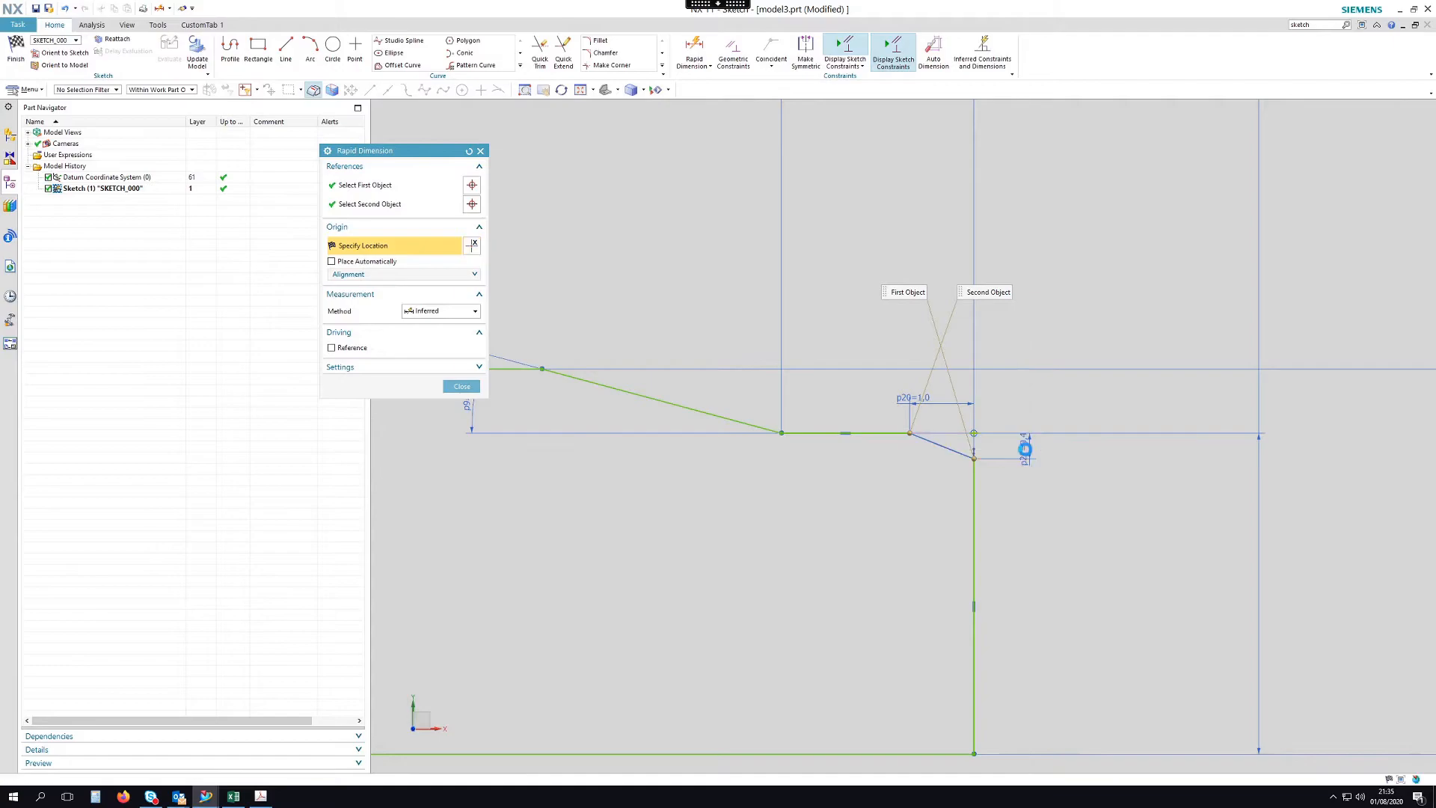
pyautogui.click(1026, 449)
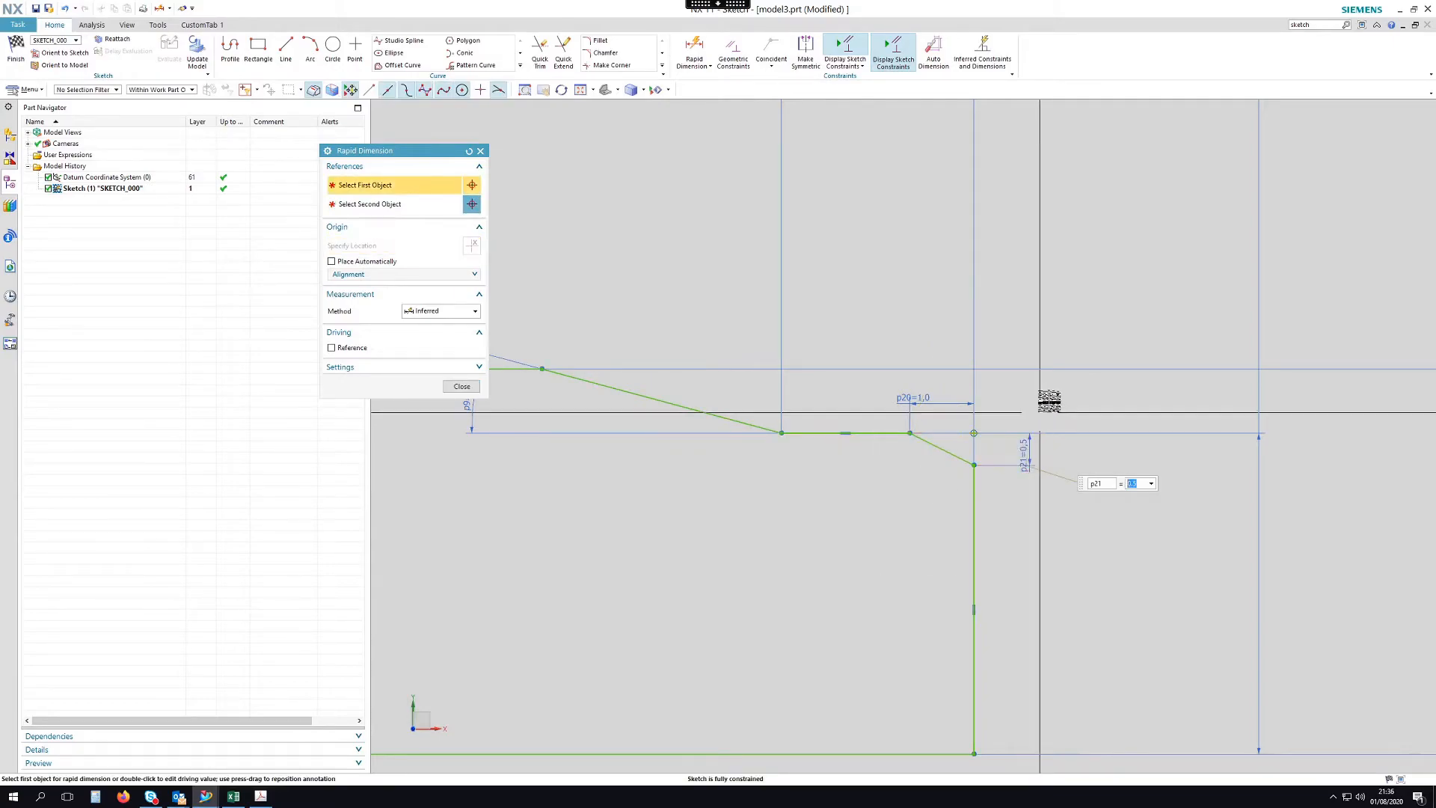
pyautogui.click(1026, 449)
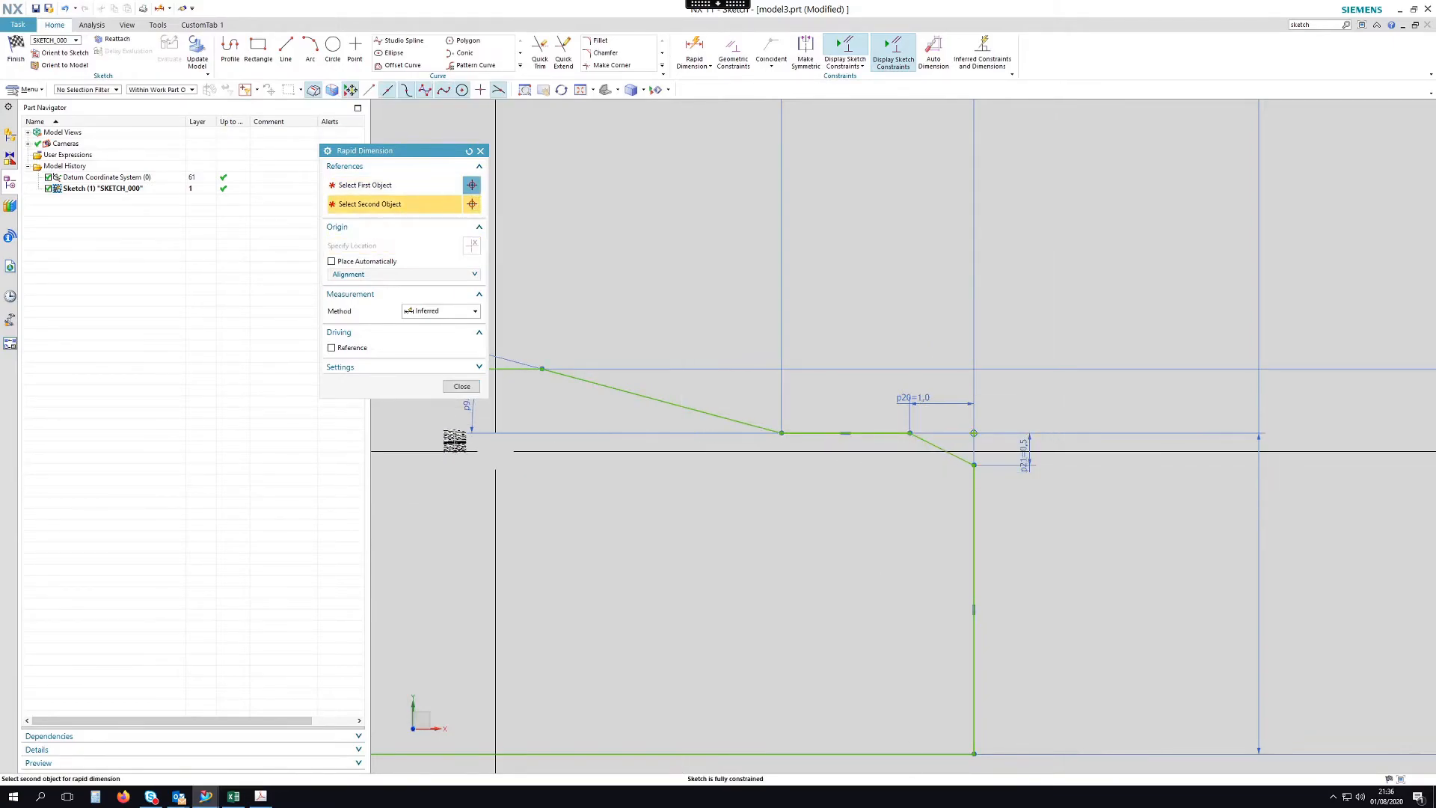
pyautogui.click(462, 386)
# Move the two shank chamfer dimensions away from the profile lines and bring the whole sketch into view.
pyautogui.moveTo(1025, 454); pyautogui.dragTo(1033, 491)
pyautogui.moveTo(913, 399); pyautogui.dragTo(878, 394)
pyautogui.scroll(-6, 902, 425)
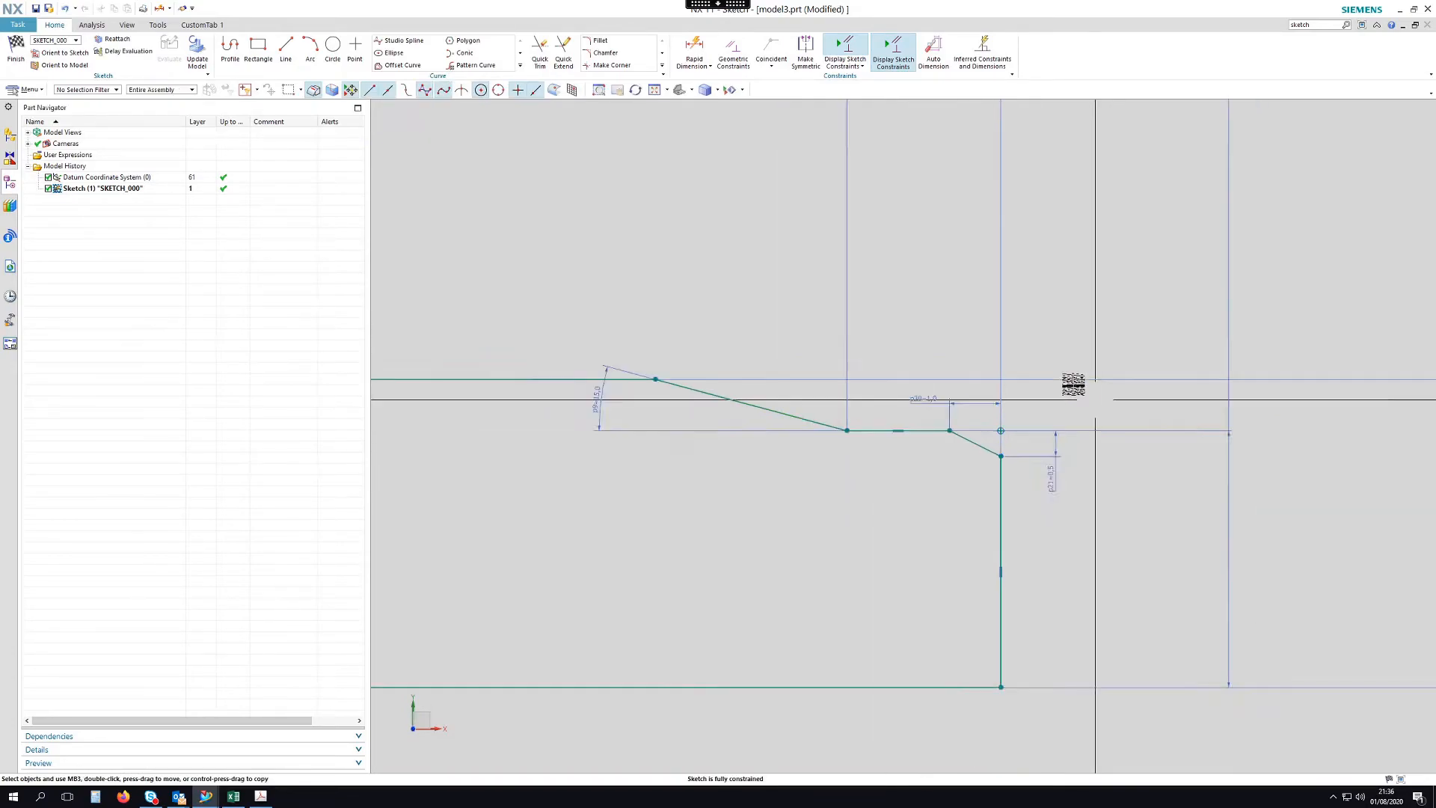
pyautogui.scroll(-4, 926, 574)
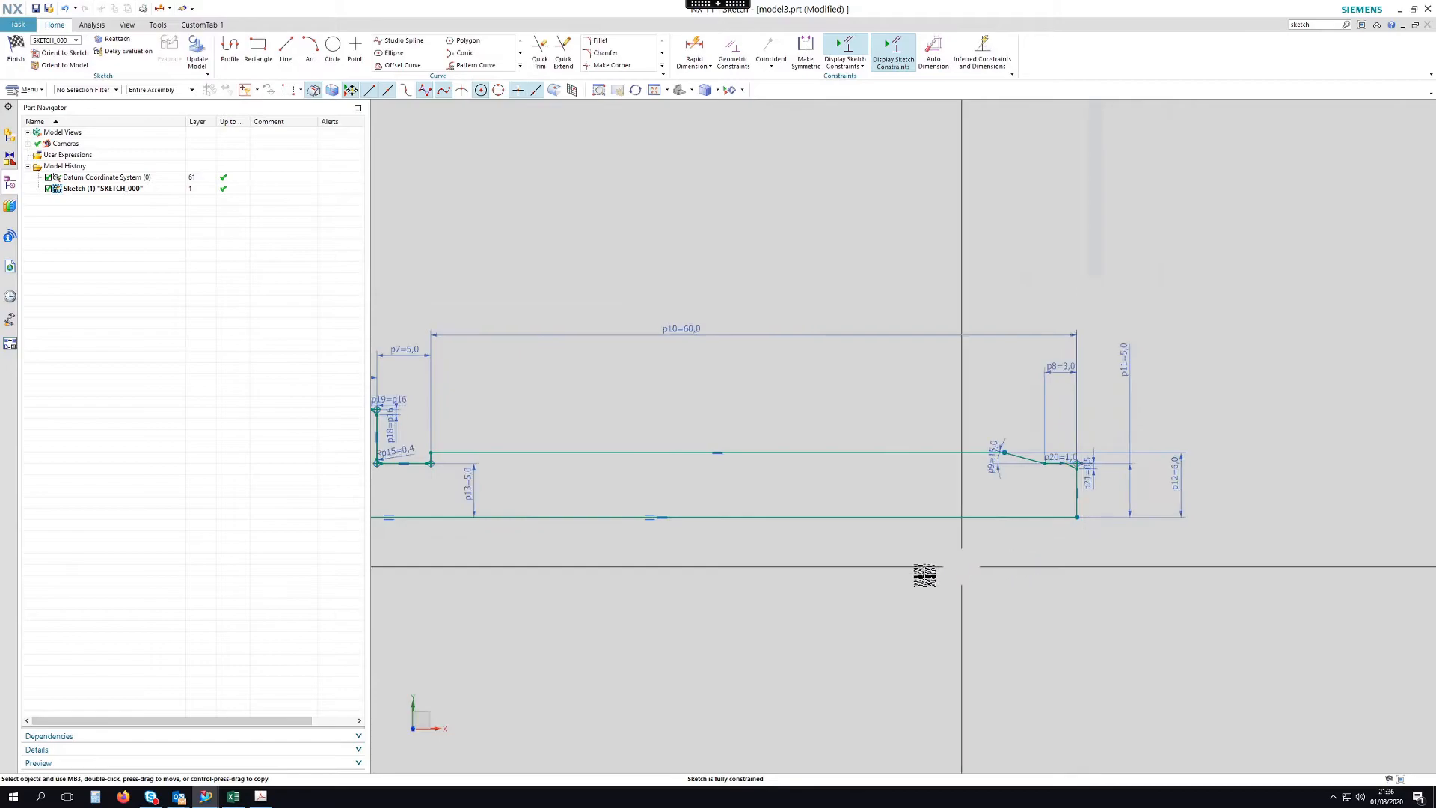
pyautogui.keyDown('shift'); pyautogui.moveTo(827, 568); pyautogui.dragTo(911, 542, button='middle'); pyautogui.keyUp('shift')
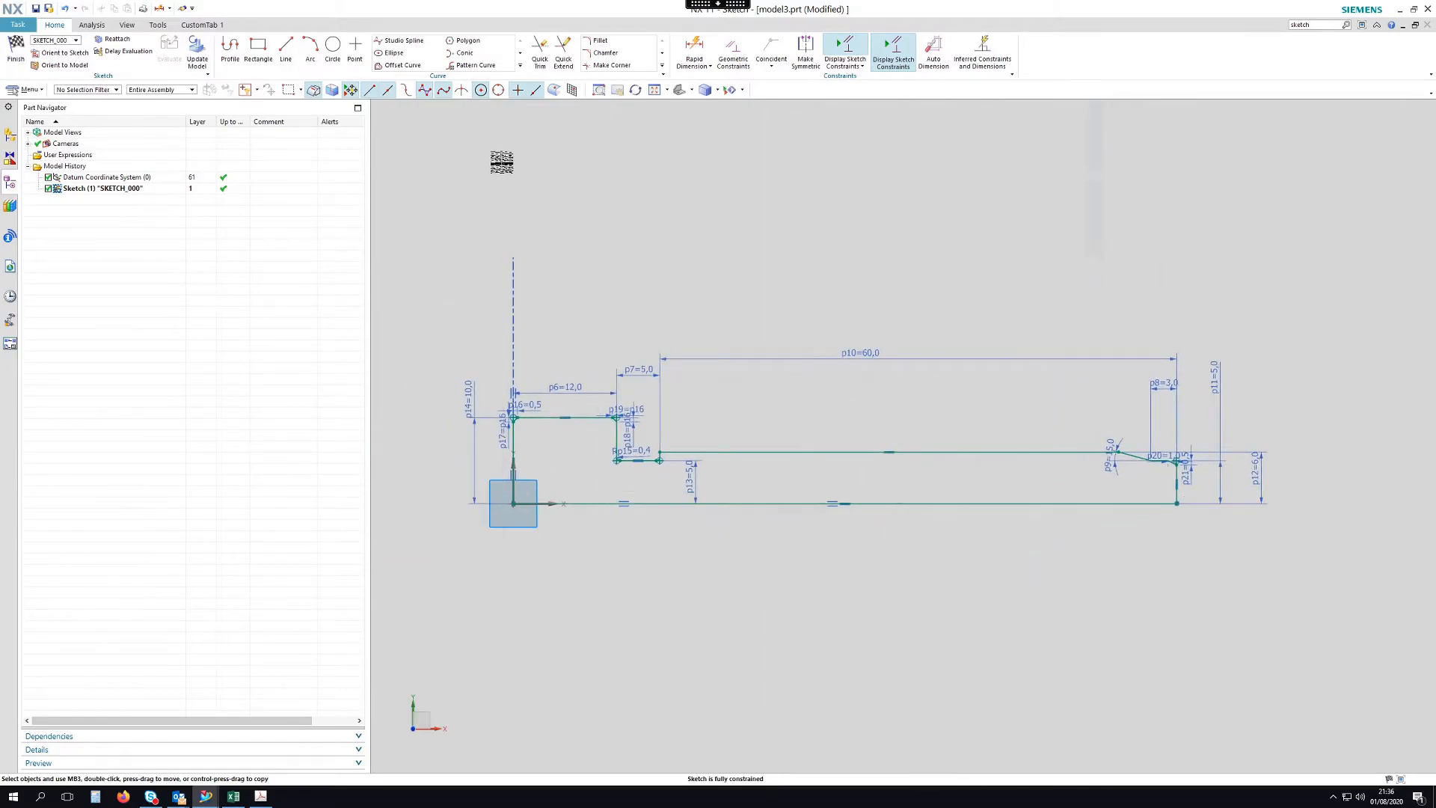
# Finish the sketch and revolve the closed half-profile 360 degrees about its long centre line into a solid.
pyautogui.click(15, 50)
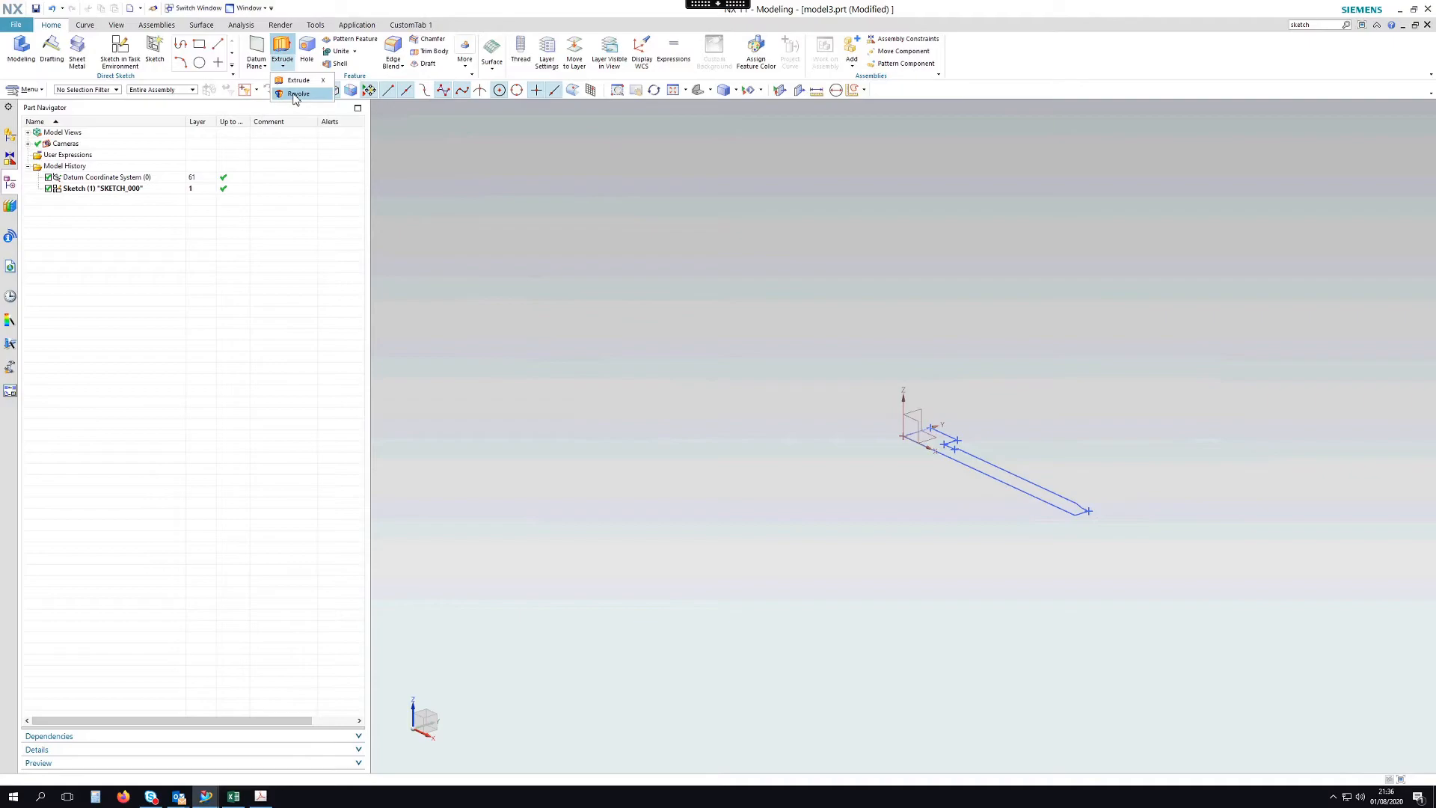
pyautogui.click(296, 95)
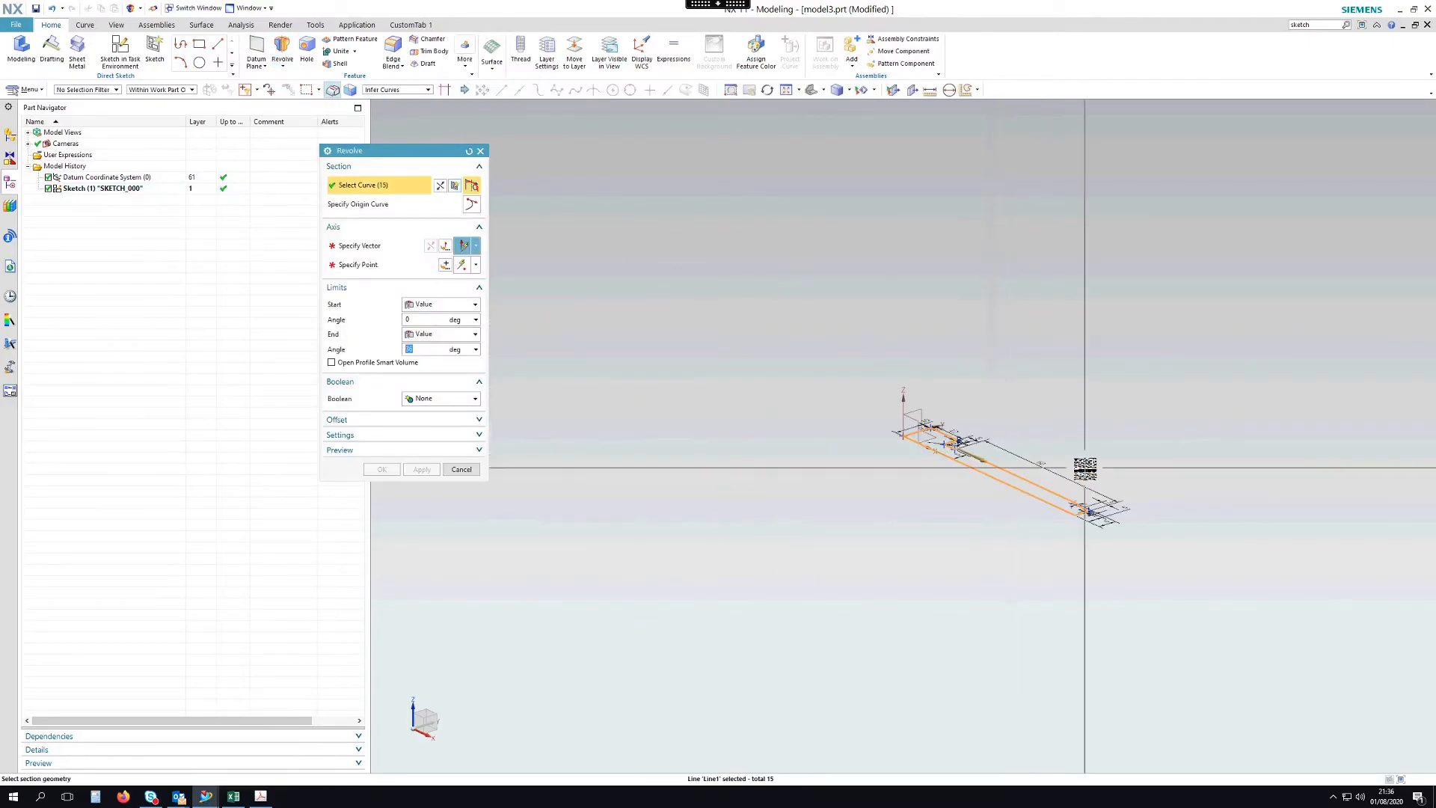
pyautogui.click(996, 486)
pyautogui.click(1006, 490)
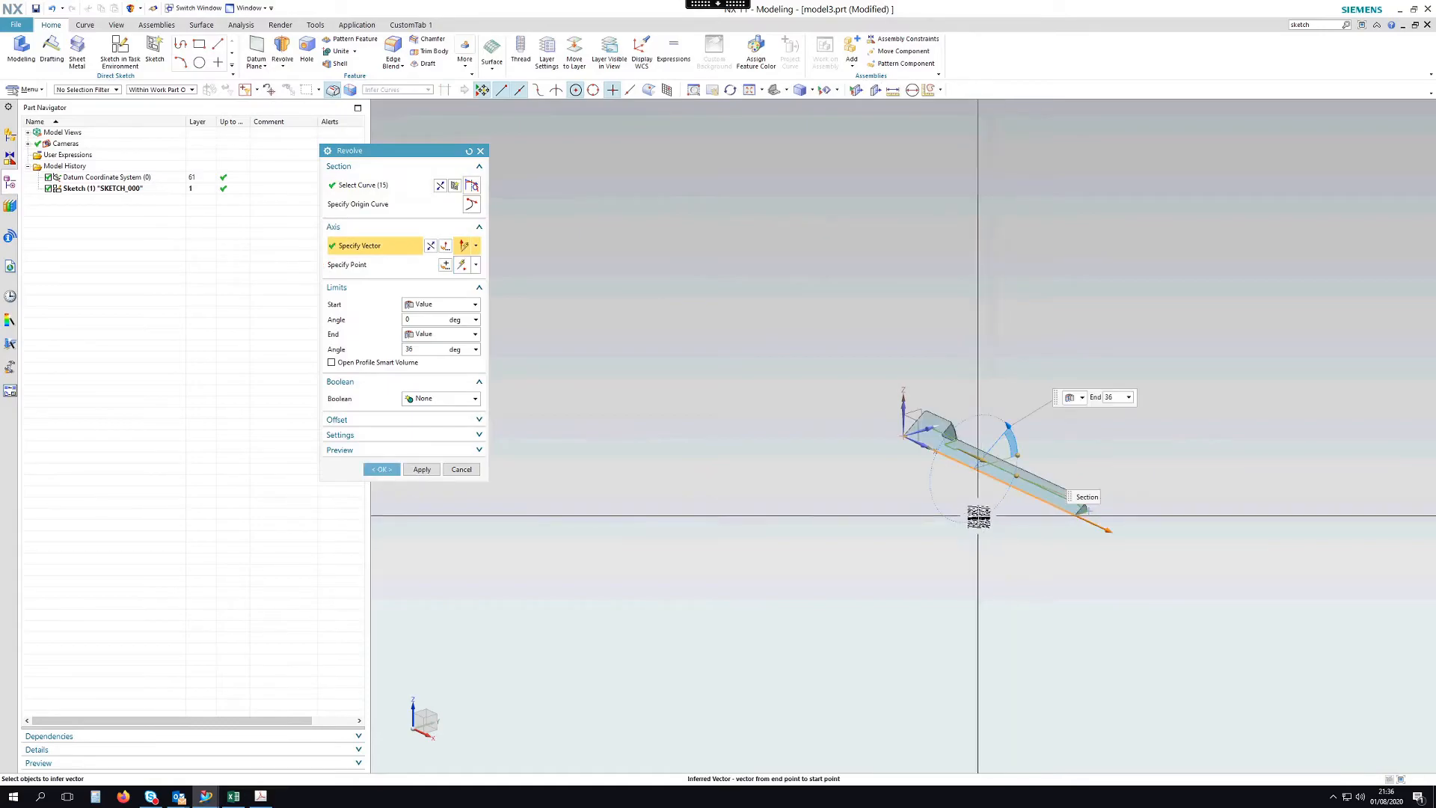
pyautogui.moveTo(963, 338); pyautogui.dragTo(959, 377, button='middle')
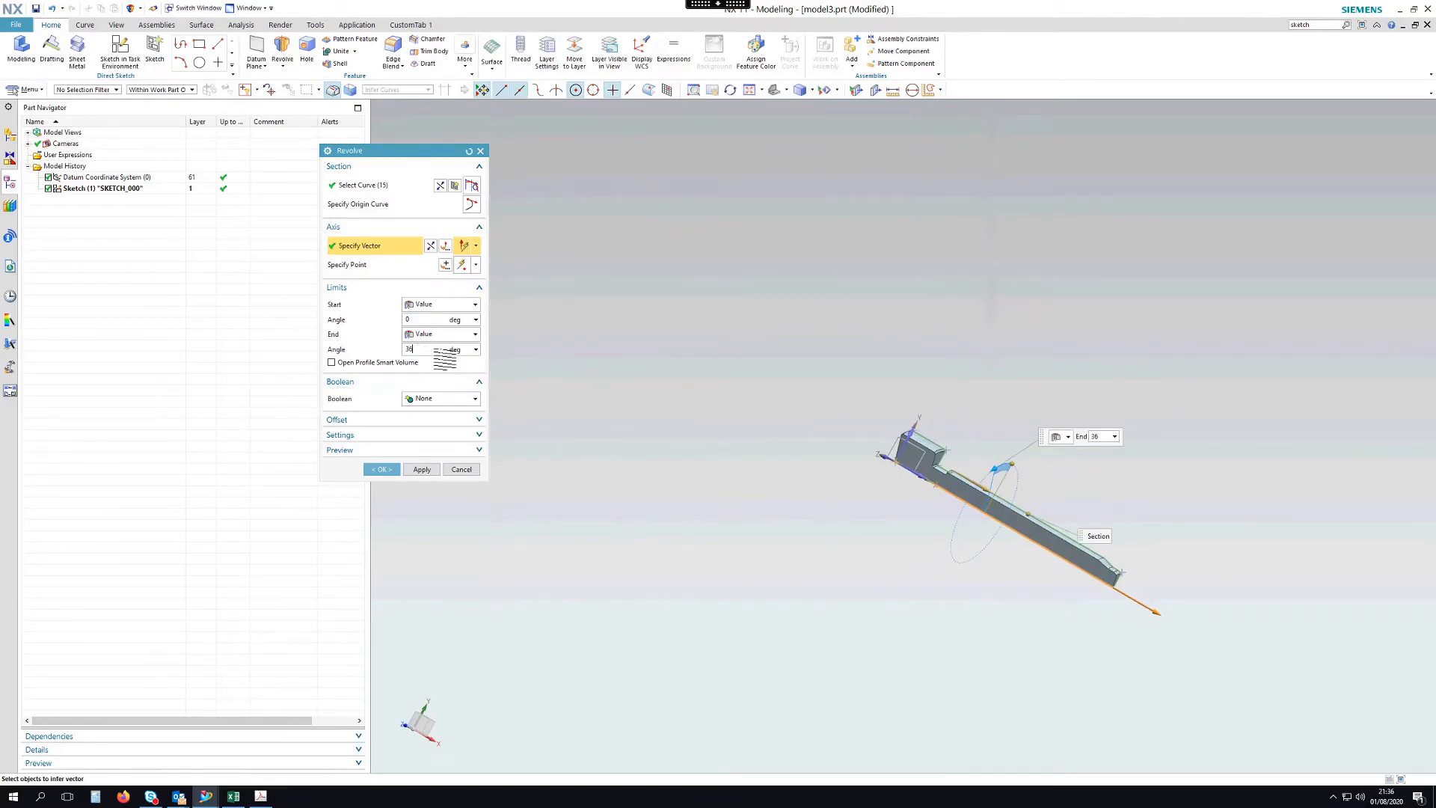
pyautogui.write('0')
pyautogui.press('Return')
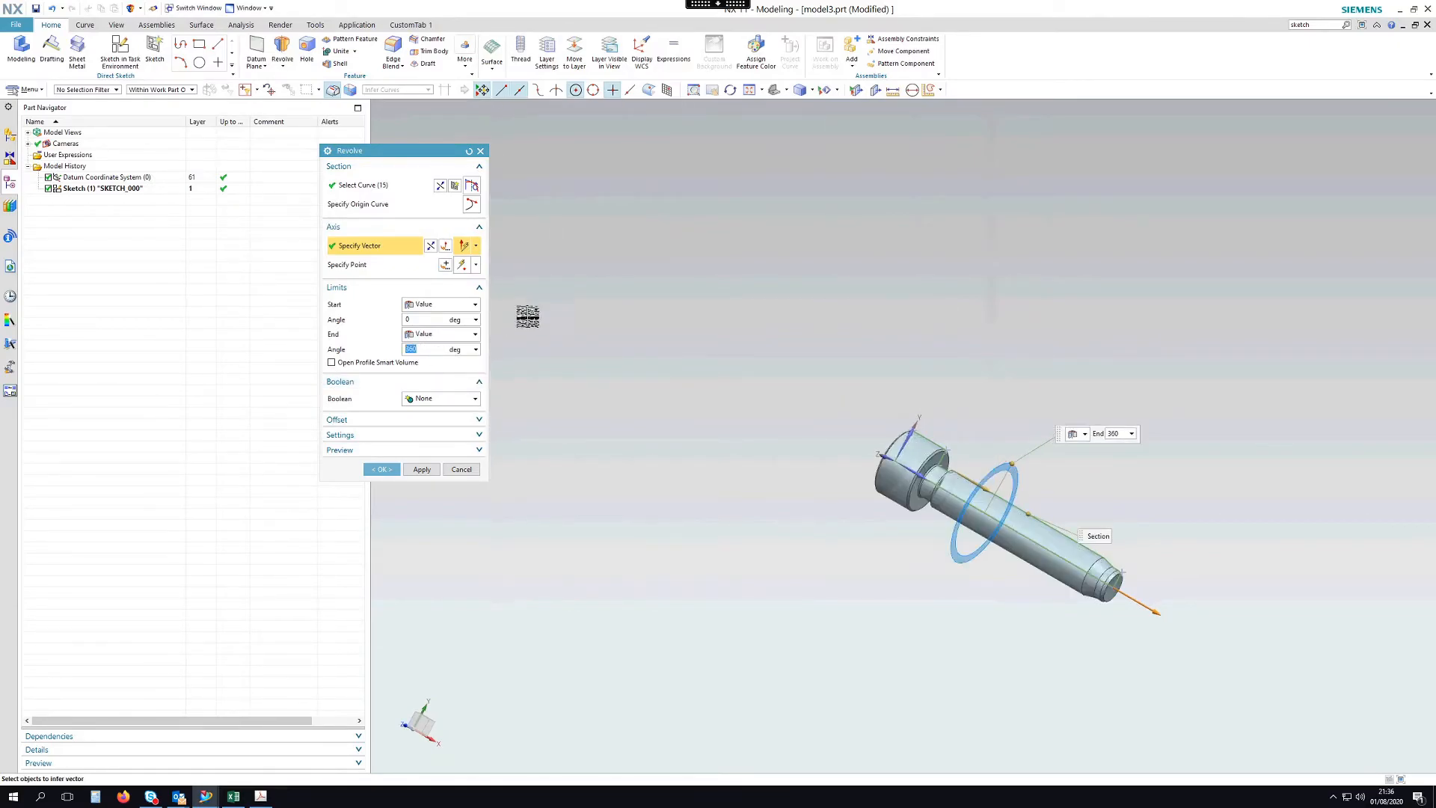
pyautogui.middleClick(987, 343)
# Add a detailed right-hand thread to the shank's cylindrical face, starting from its free end face, with 60 mm length and 1.75 mm pitch.
pyautogui.moveTo(1057, 381); pyautogui.dragTo(904, 362, button='middle')
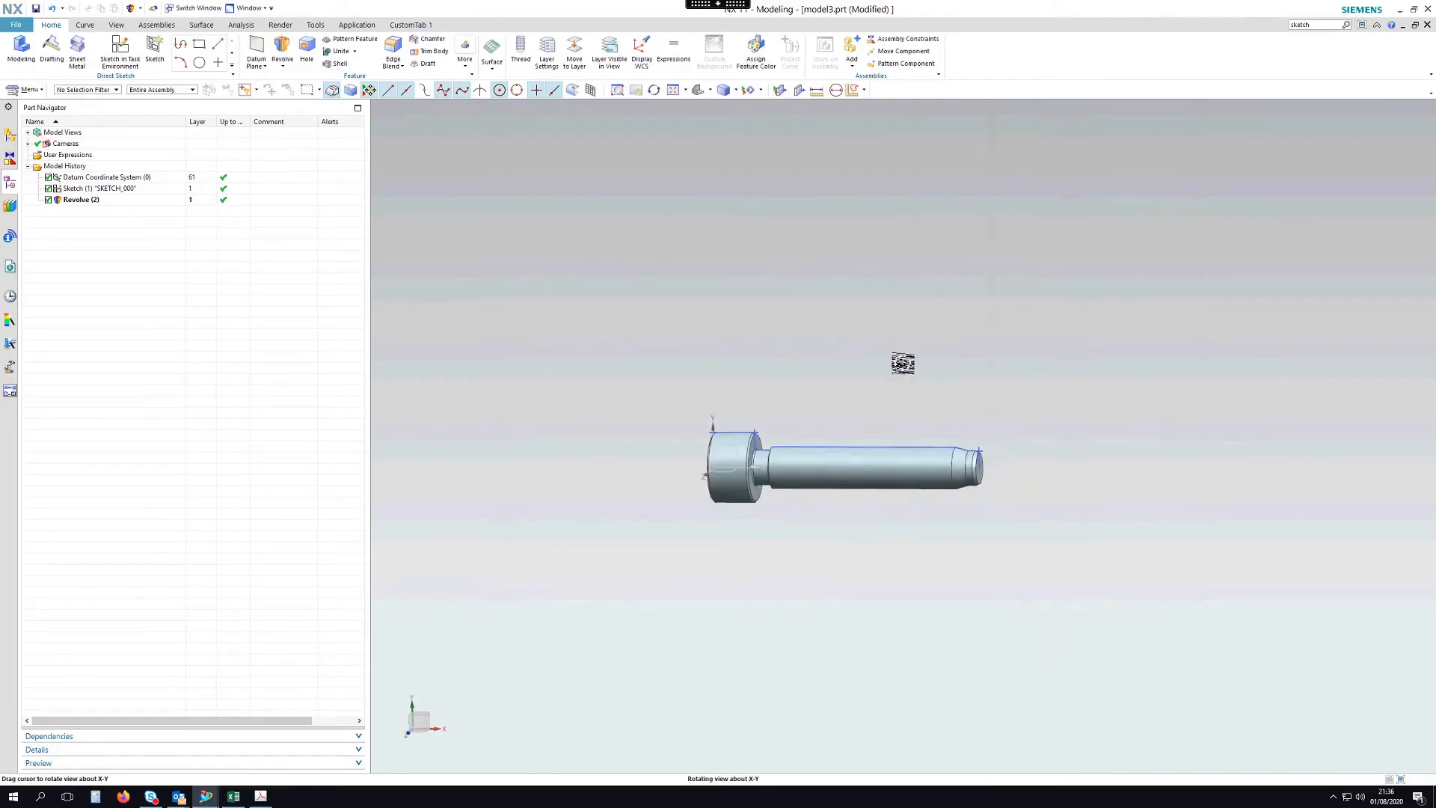
pyautogui.scroll(5, 972, 463)
pyautogui.moveTo(769, 352); pyautogui.dragTo(800, 314, button='middle')
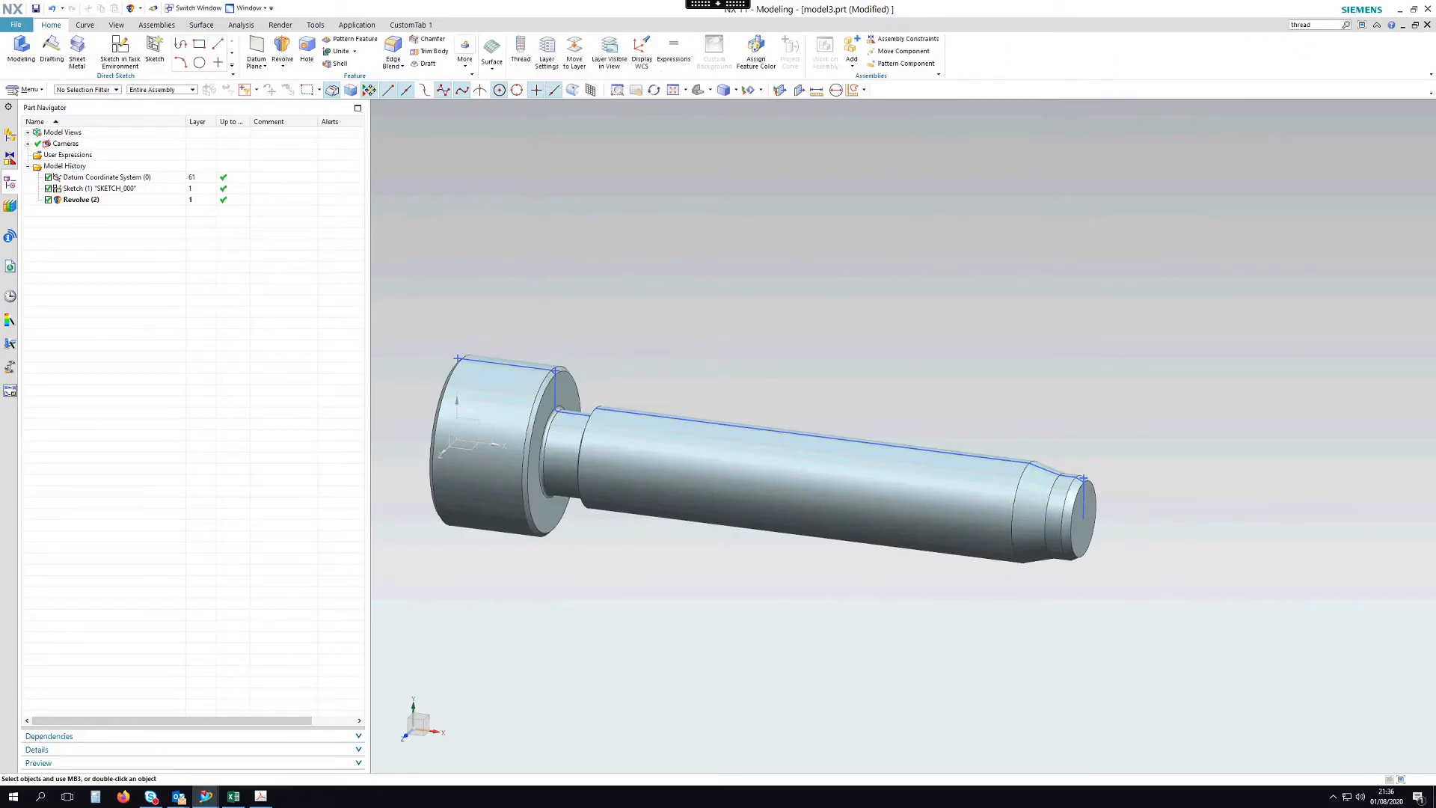
pyautogui.moveTo(1139, 236)
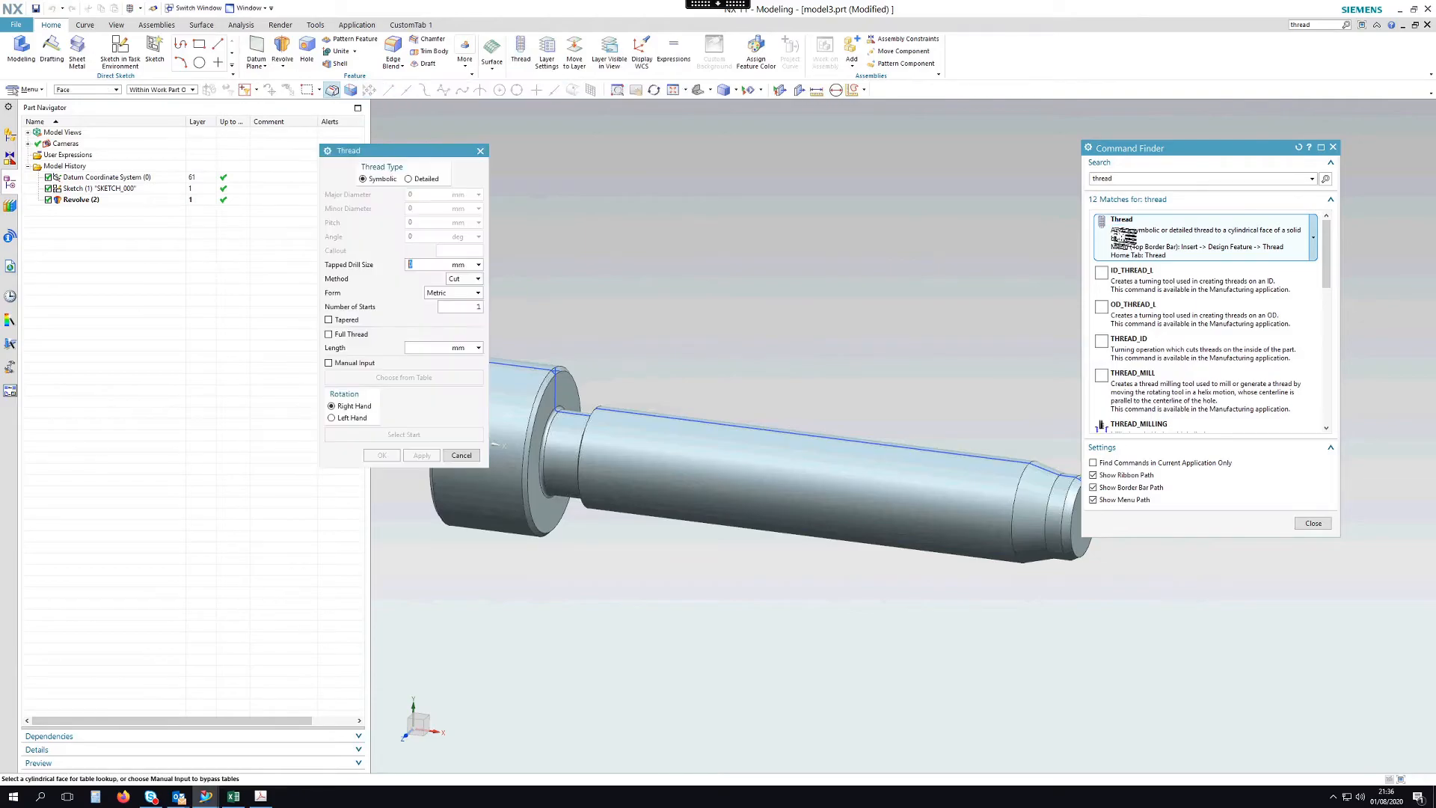
pyautogui.moveTo(1161, 151); pyautogui.dragTo(1218, 154)
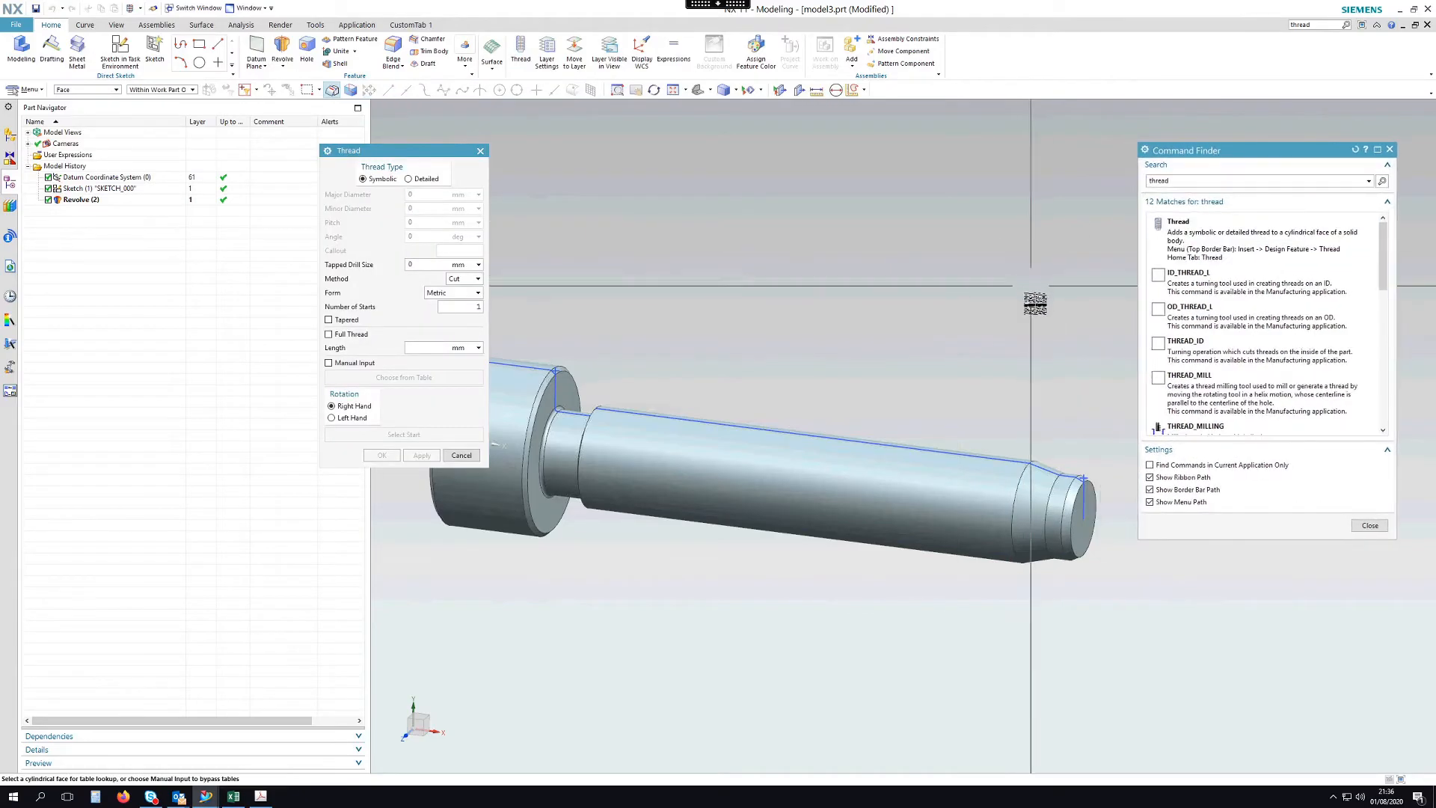
pyautogui.scroll(-1, 1039, 289)
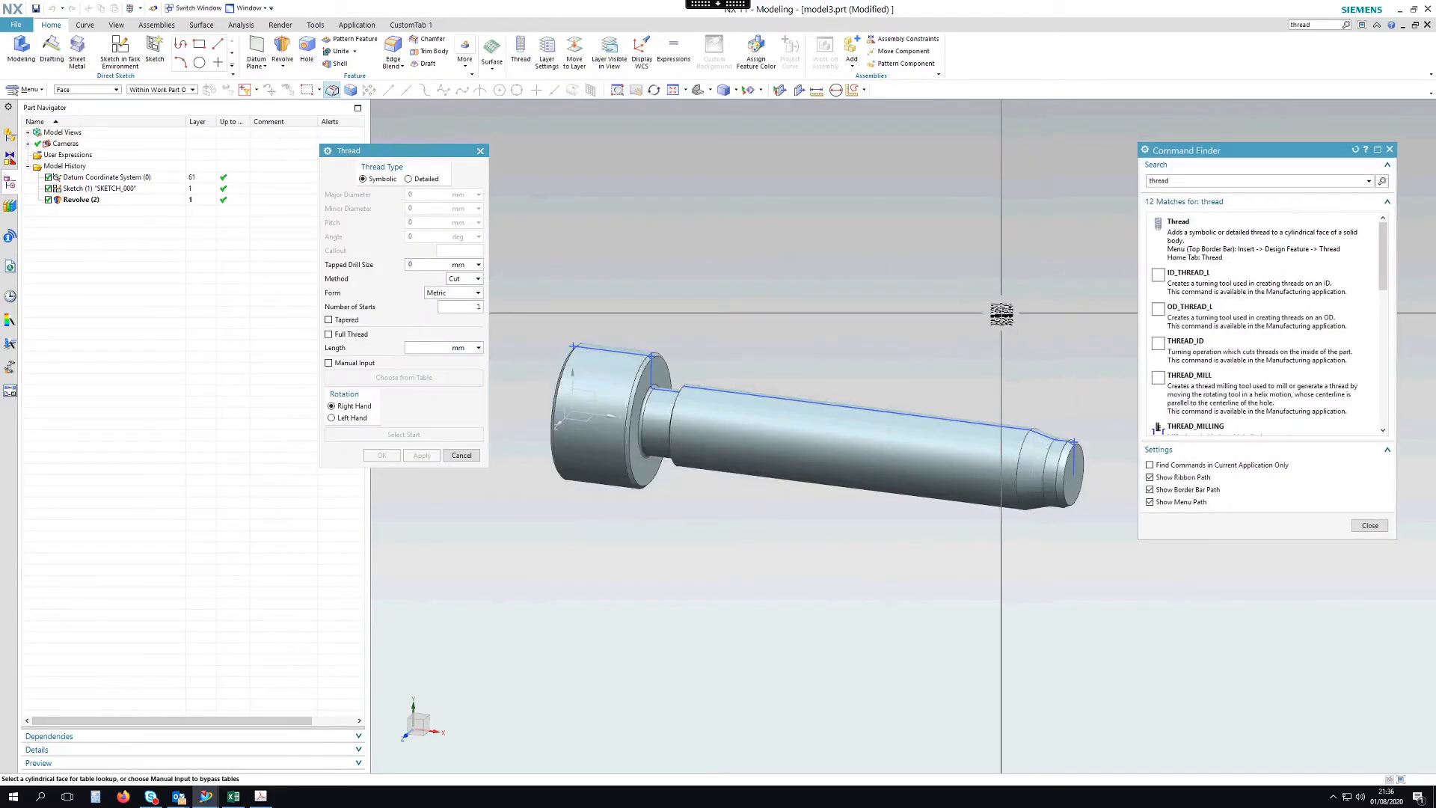
pyautogui.click(409, 181)
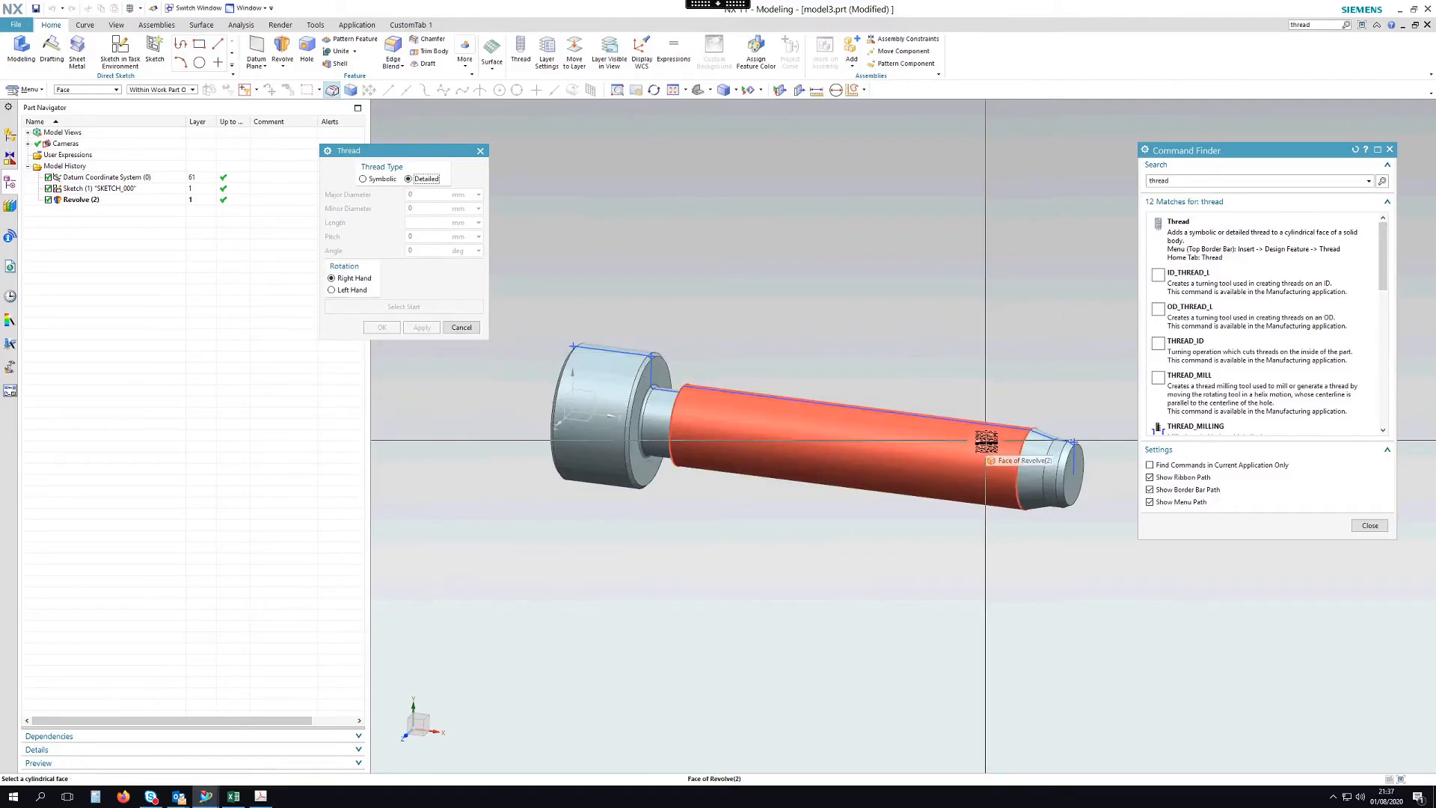
pyautogui.click(1013, 417)
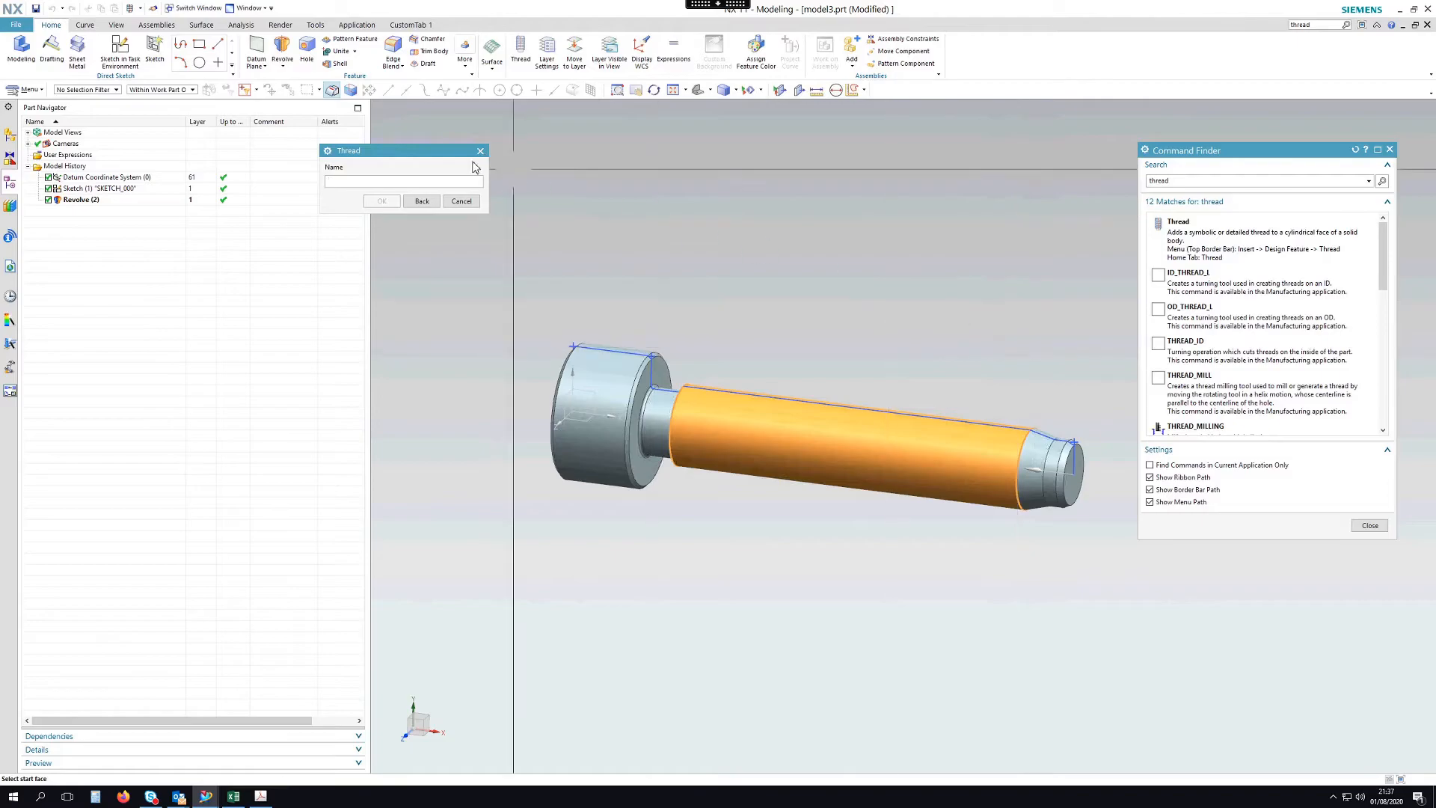
pyautogui.moveTo(428, 158); pyautogui.dragTo(822, 249)
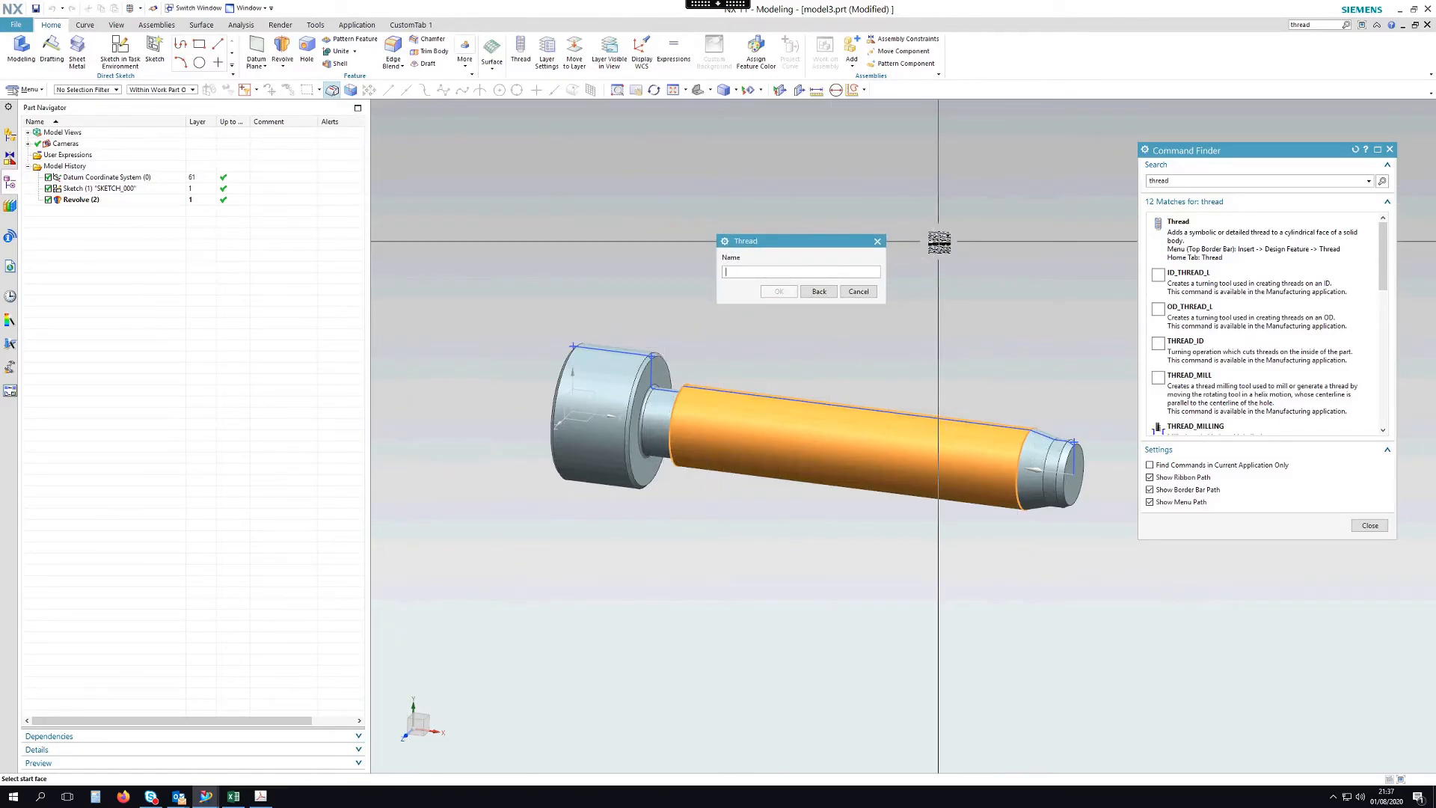
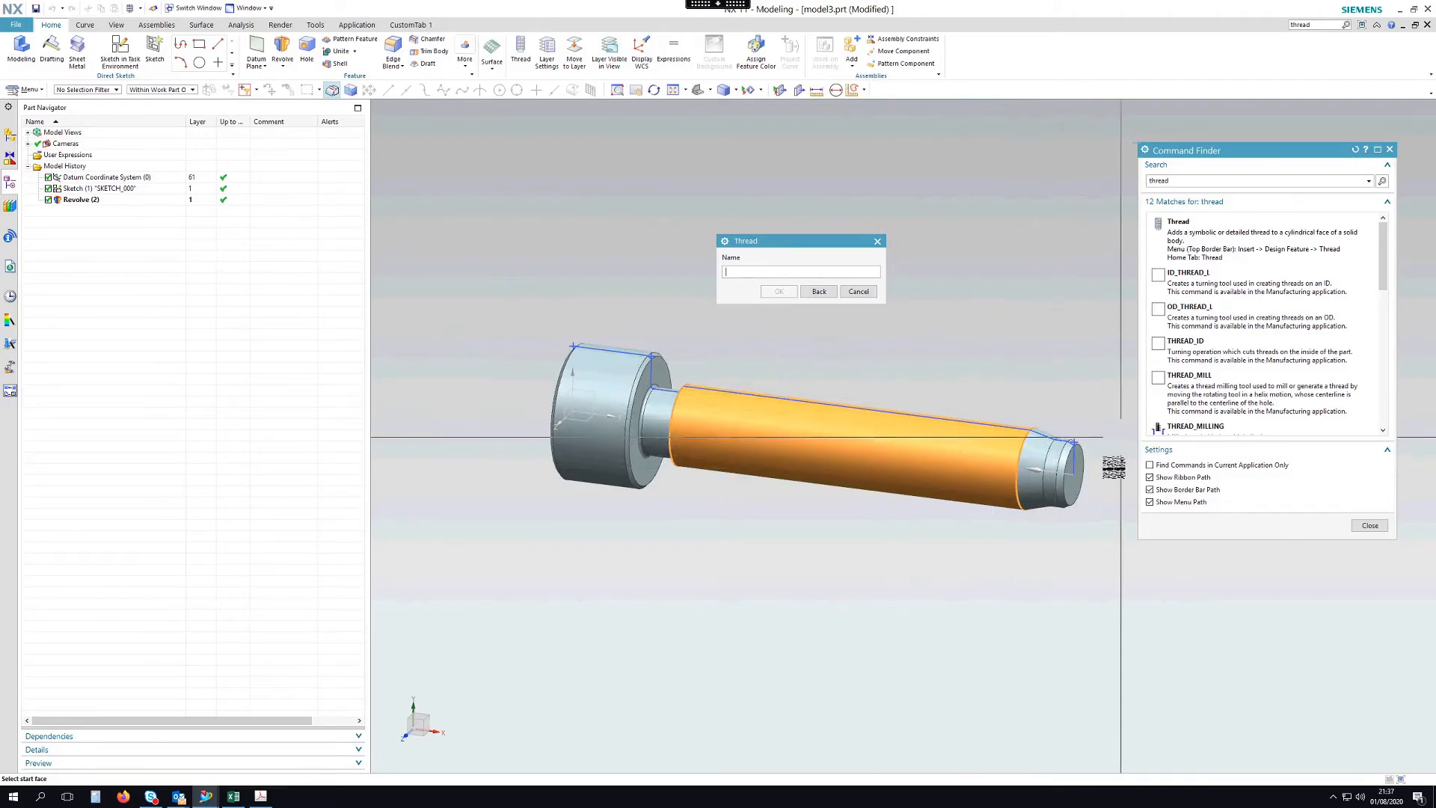
pyautogui.click(1075, 486)
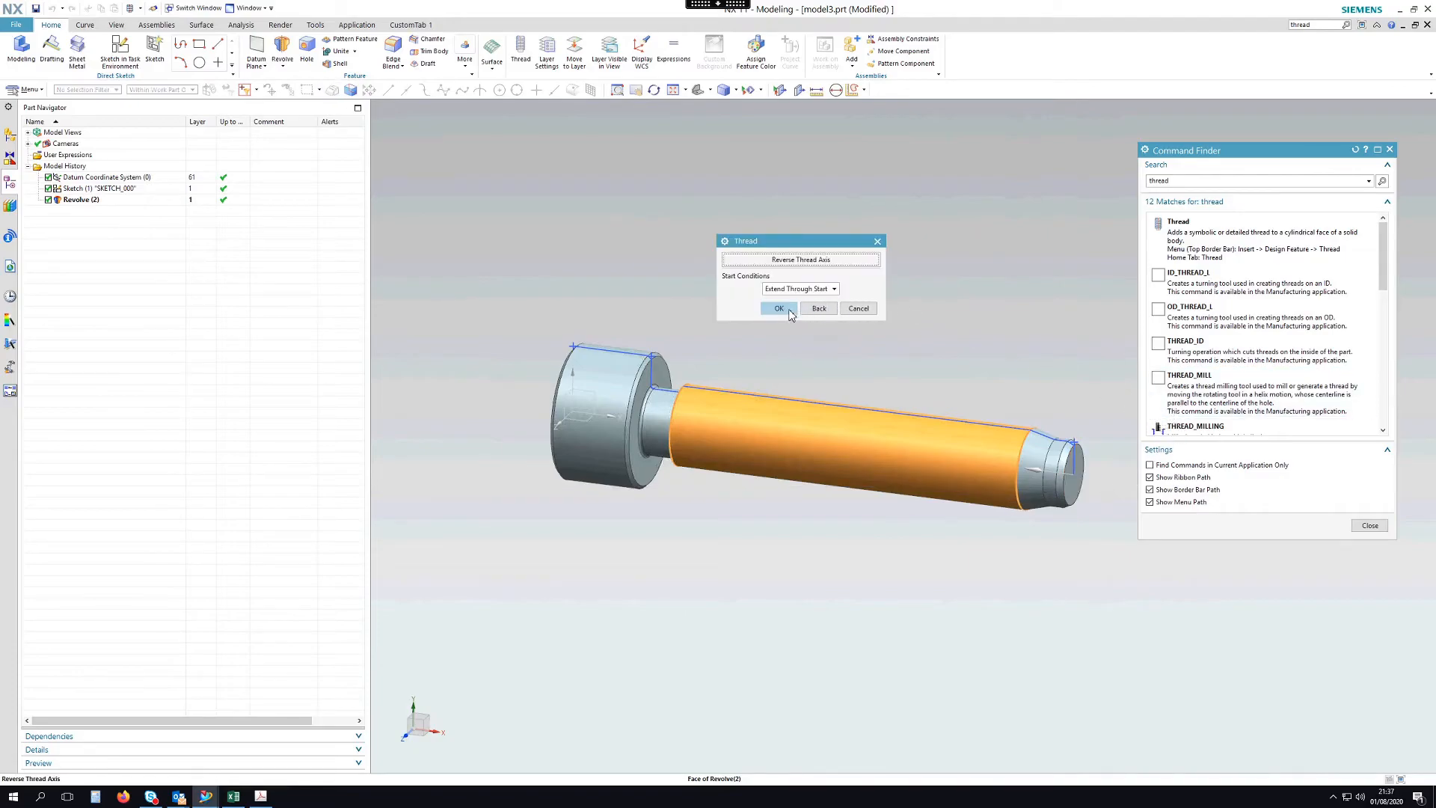
pyautogui.click(788, 312)
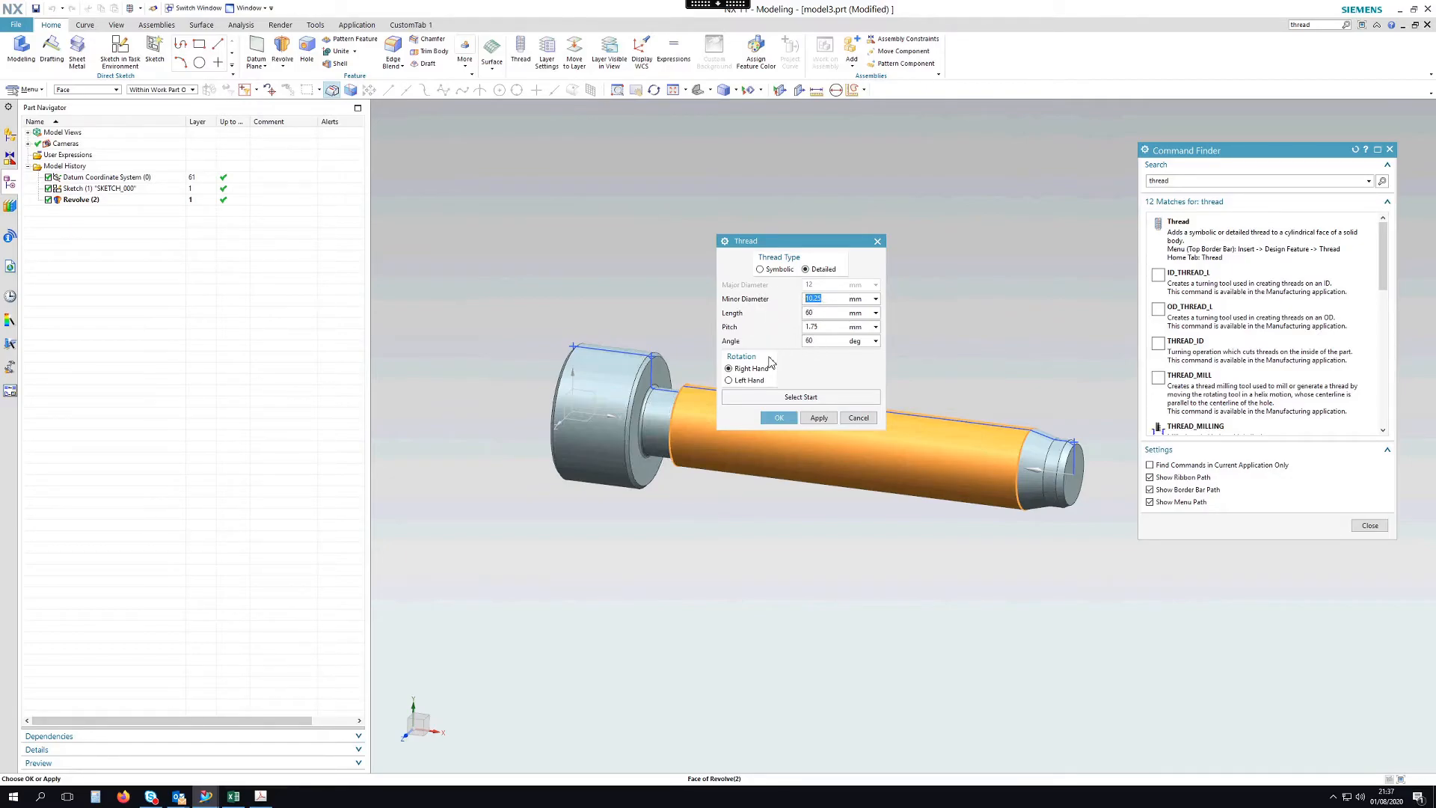
pyautogui.click(780, 419)
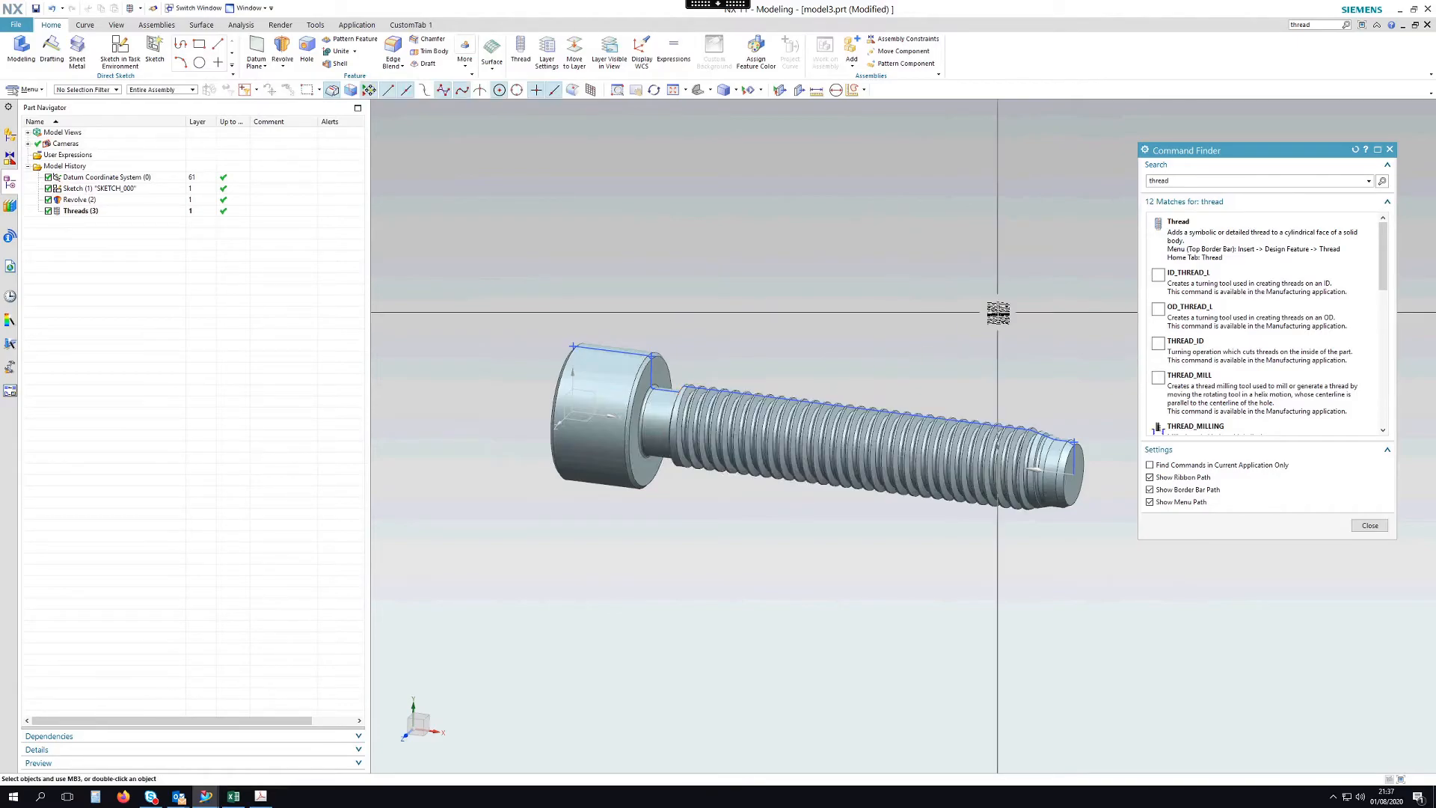
# Check the thread's end near the neck and edit the thread to set its length to 63 mm.
pyautogui.moveTo(990, 308); pyautogui.dragTo(769, 336, button='middle')
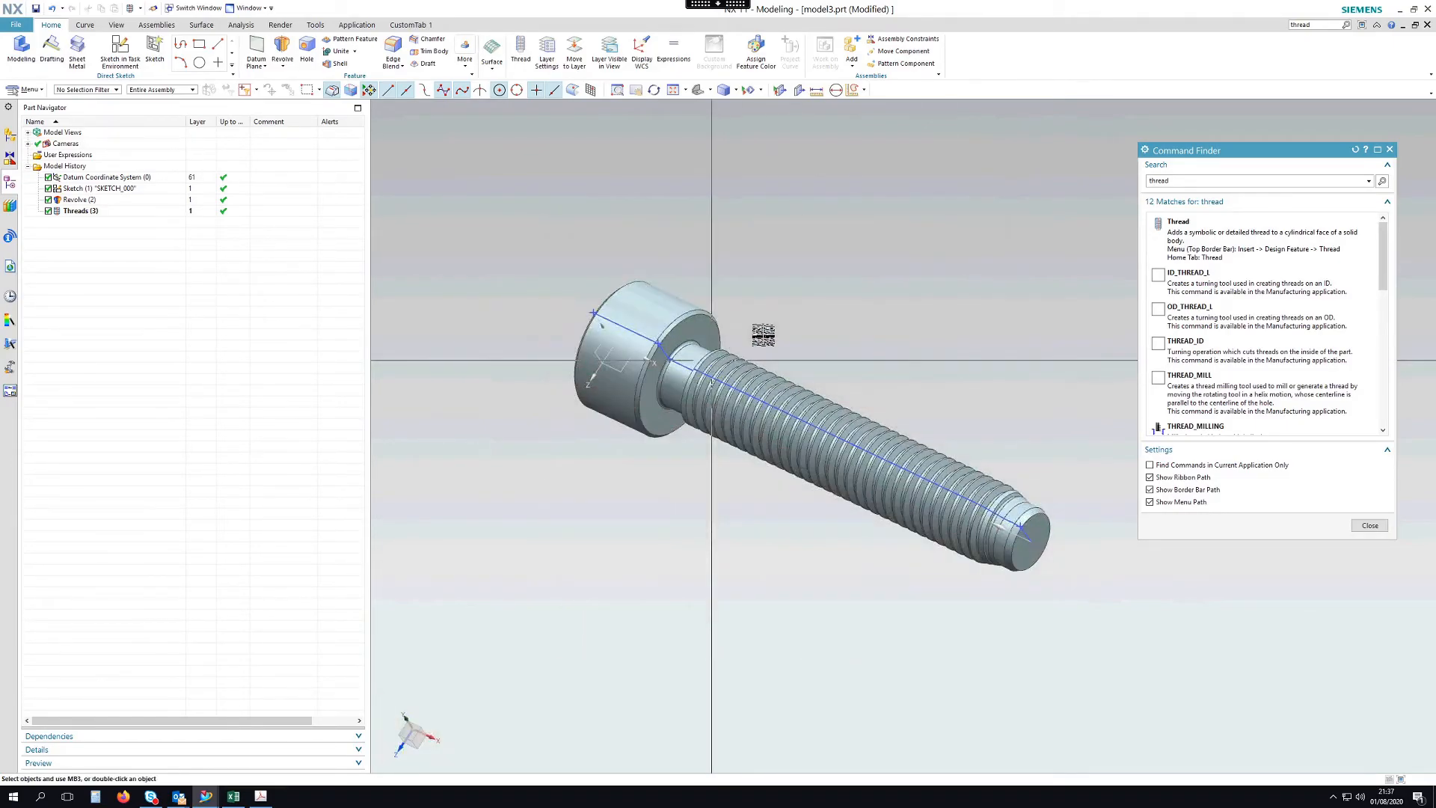
pyautogui.scroll(4, 765, 331)
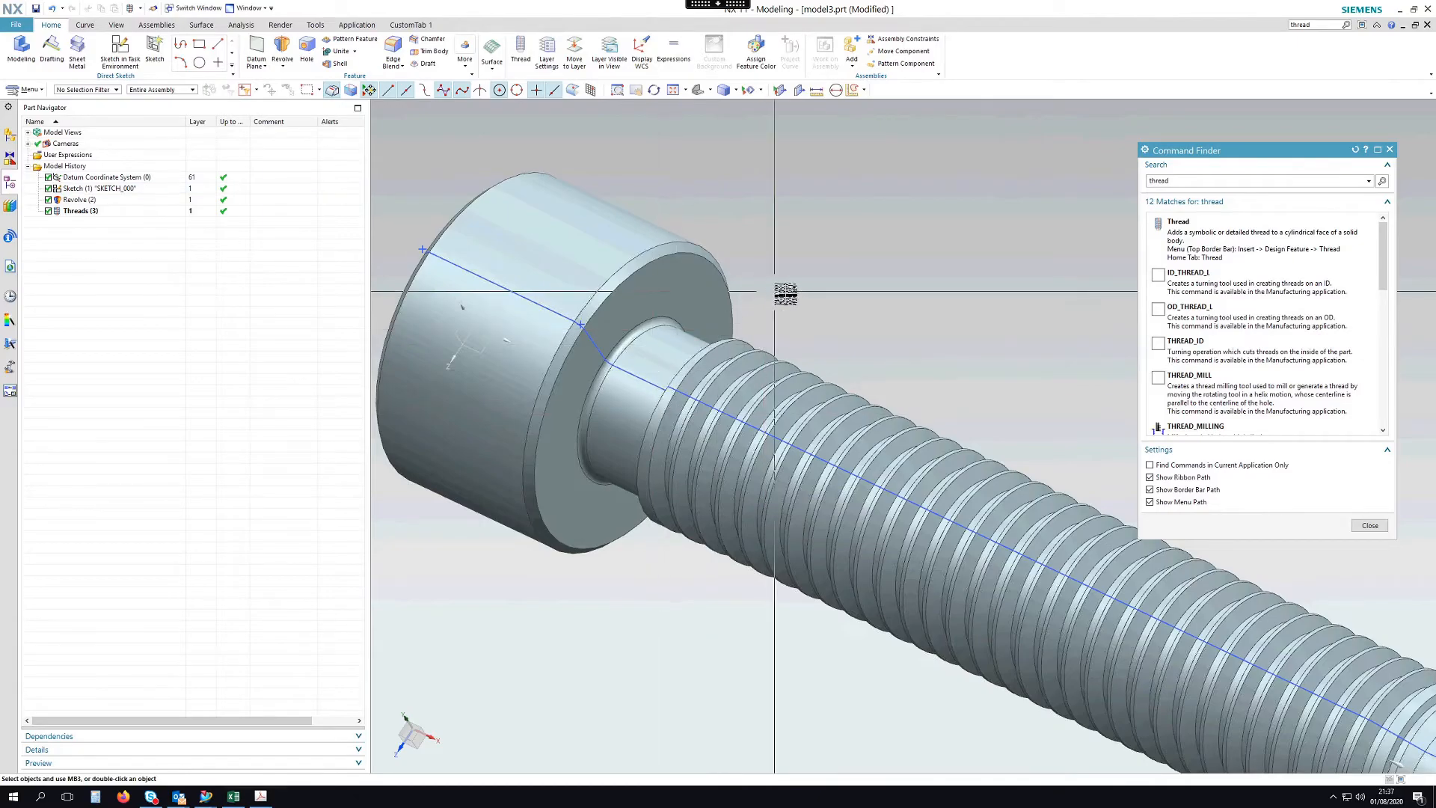
pyautogui.moveTo(791, 292); pyautogui.dragTo(852, 206, button='middle')
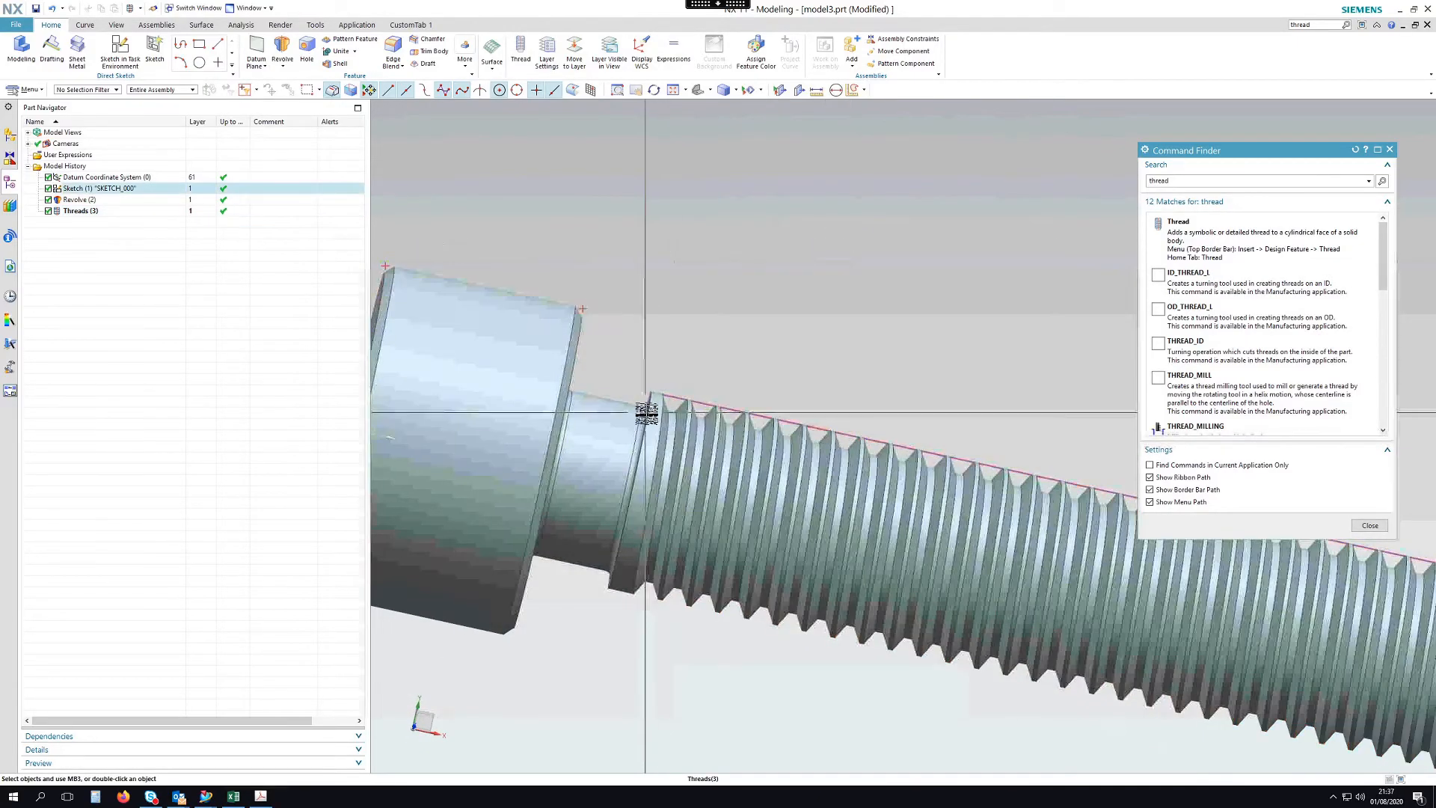
pyautogui.click(1390, 150)
pyautogui.scroll(-4, 731, 315)
pyautogui.moveTo(953, 310); pyautogui.dragTo(934, 344, button='middle')
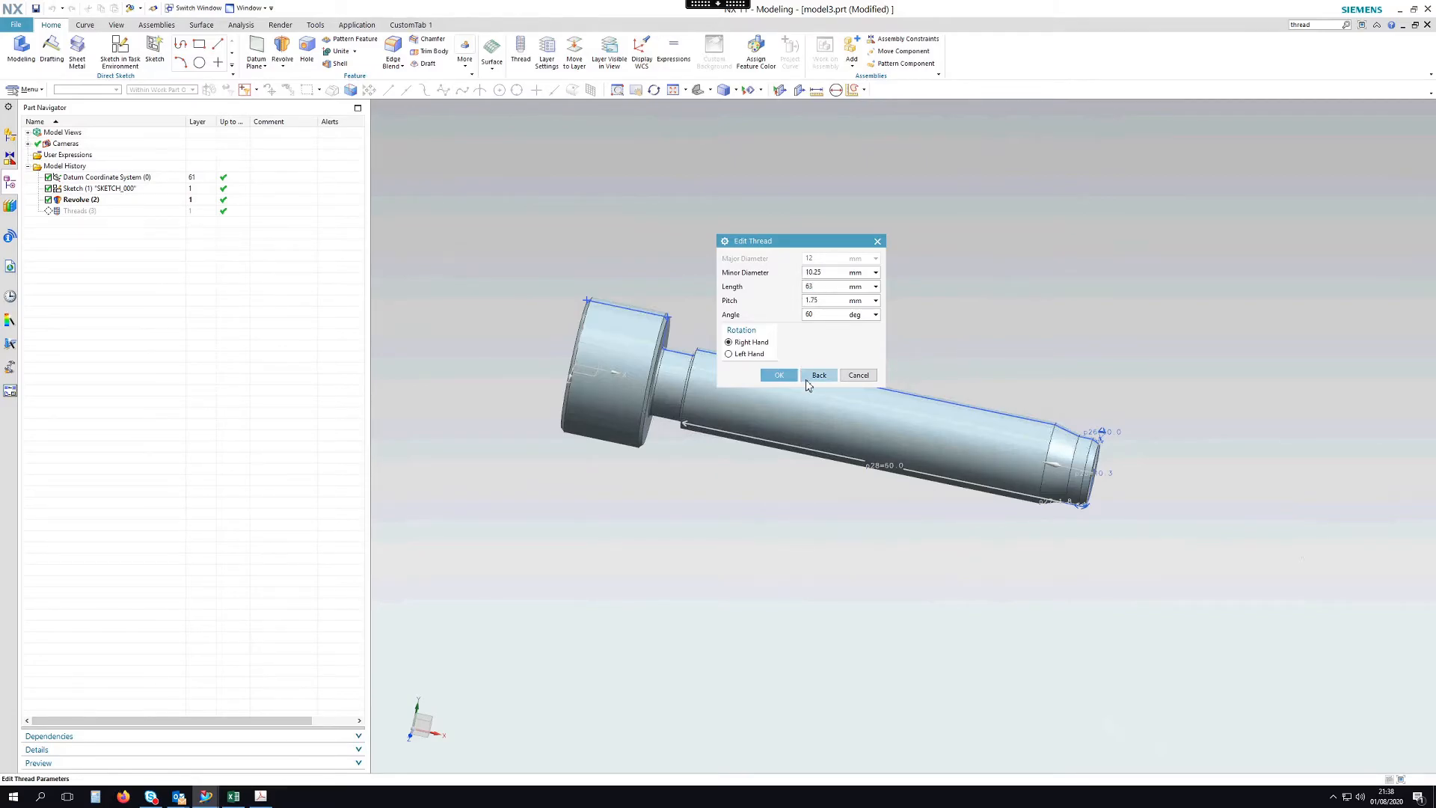
pyautogui.click(782, 375)
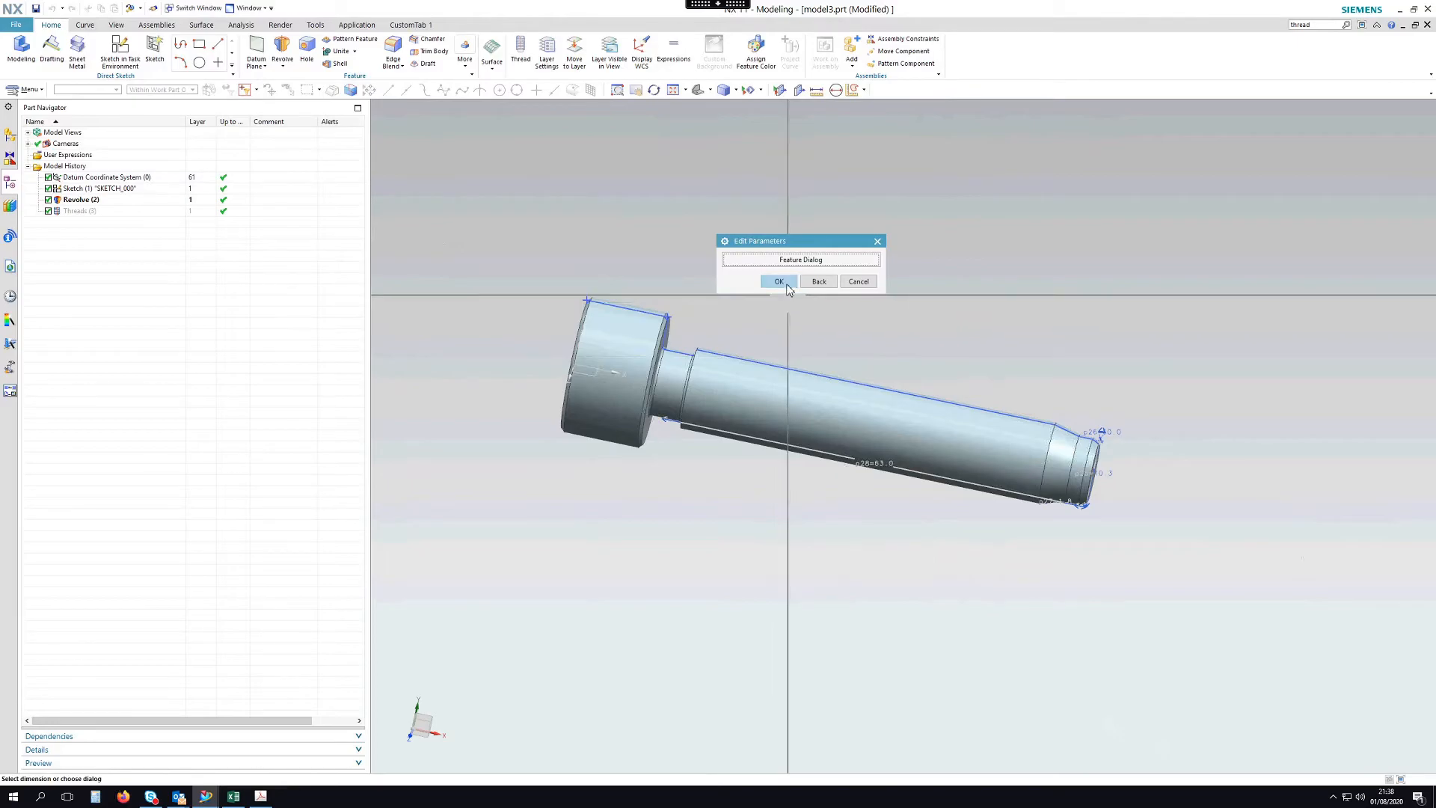
pyautogui.click(781, 283)
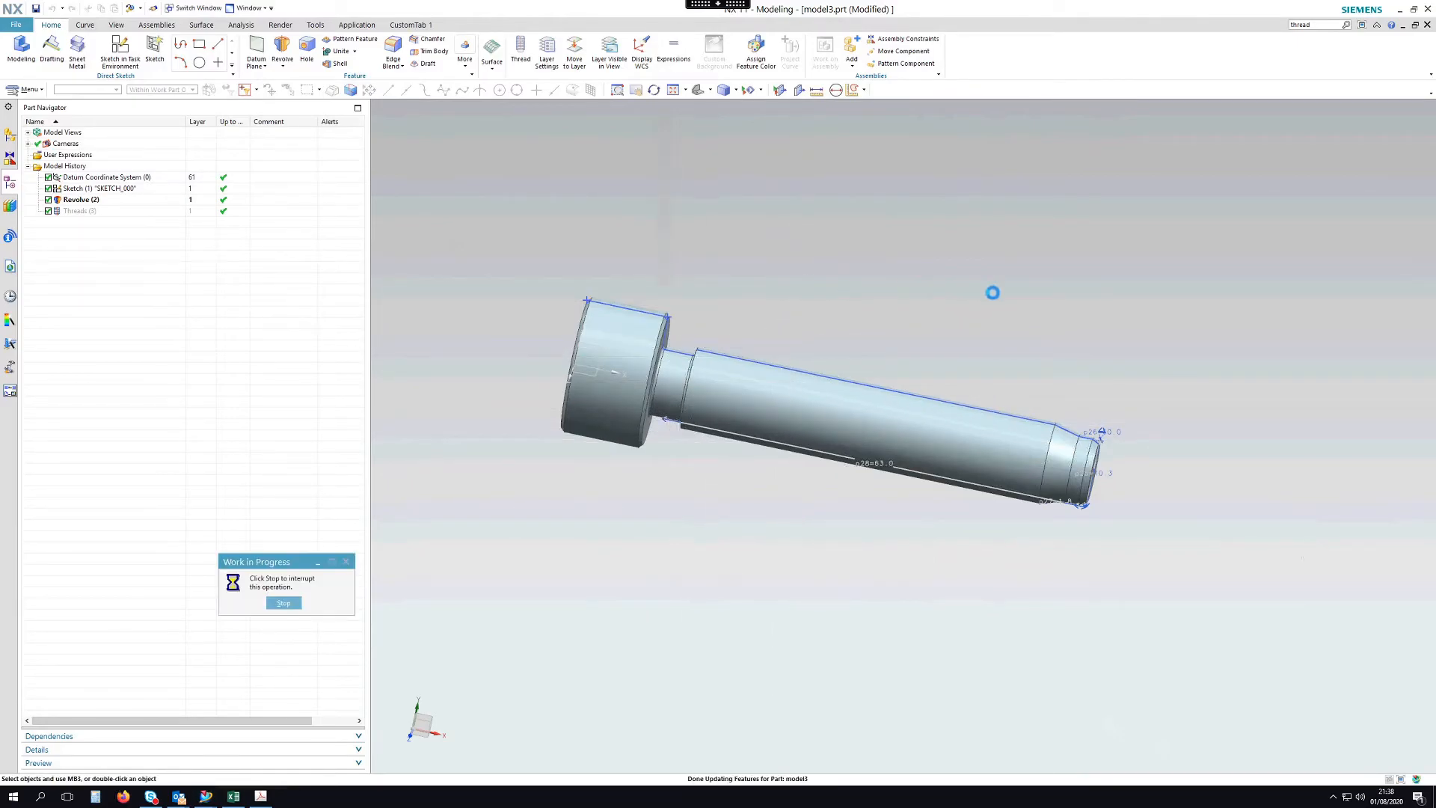
# Cut a simple general hole of 4 mm diameter through the head, centred on the midpoint of the head's outer profile line.
pyautogui.moveTo(869, 309); pyautogui.dragTo(1109, 320, button='middle')
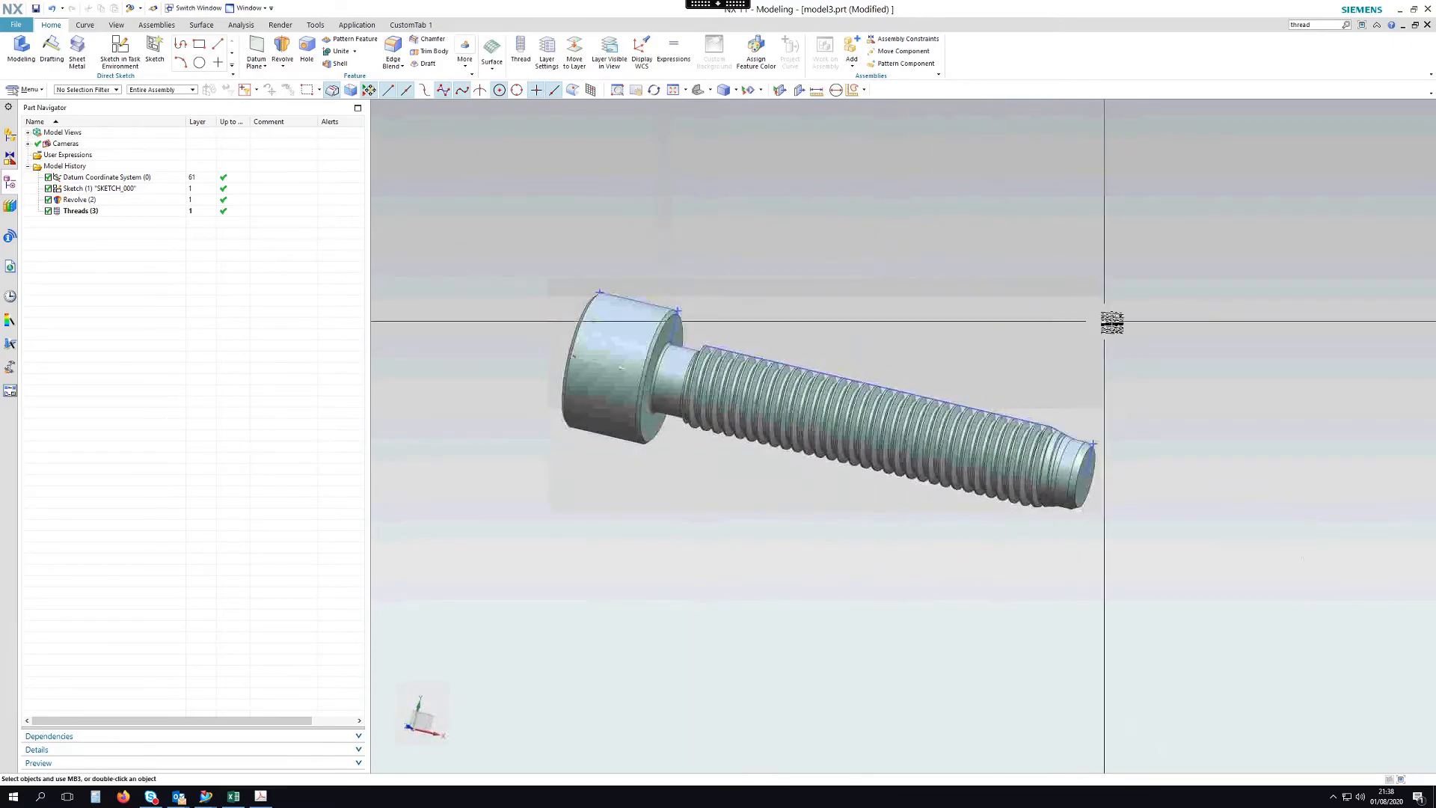
pyautogui.moveTo(800, 224); pyautogui.dragTo(830, 282, button='middle')
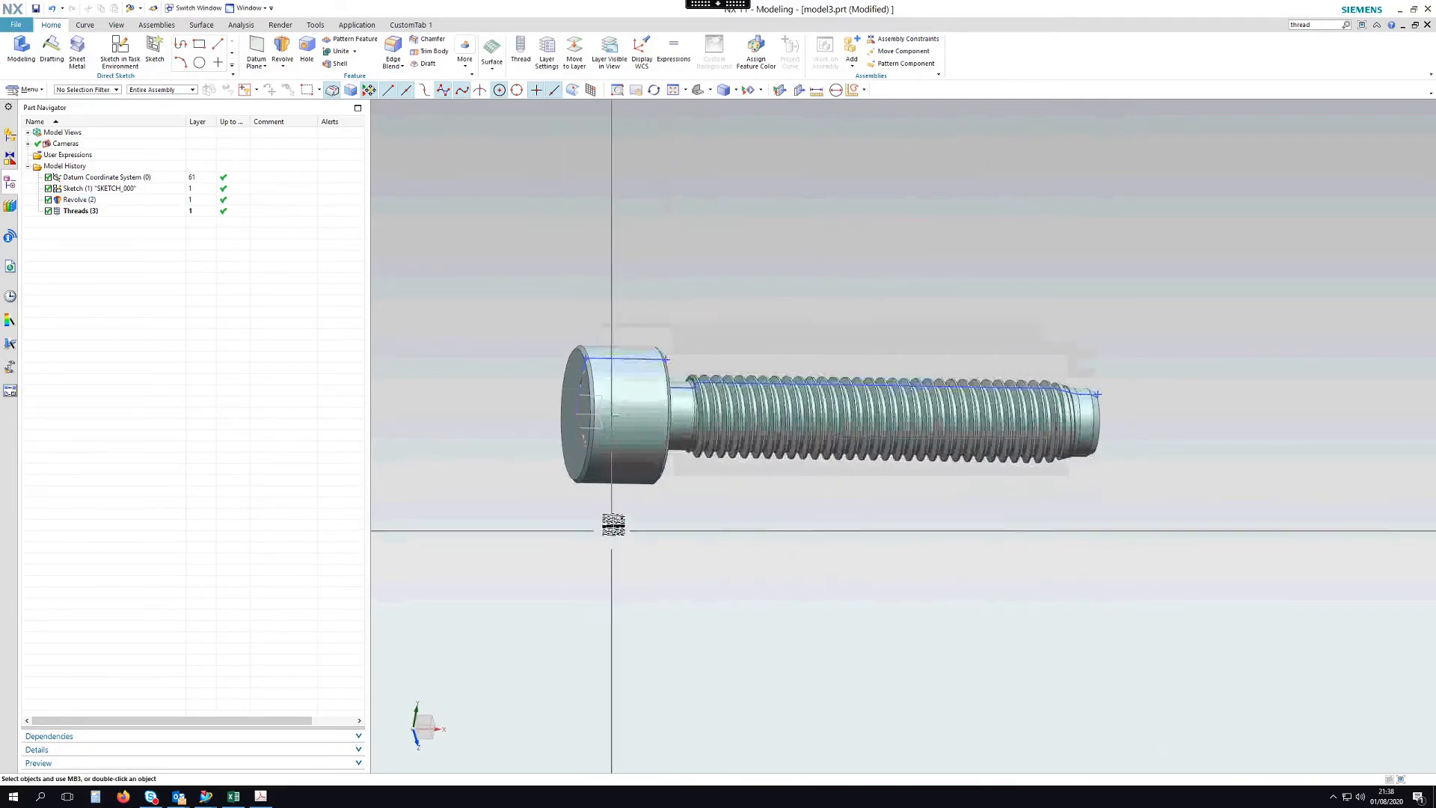
pyautogui.moveTo(785, 305); pyautogui.dragTo(711, 340, button='middle')
pyautogui.scroll(4, 598, 337)
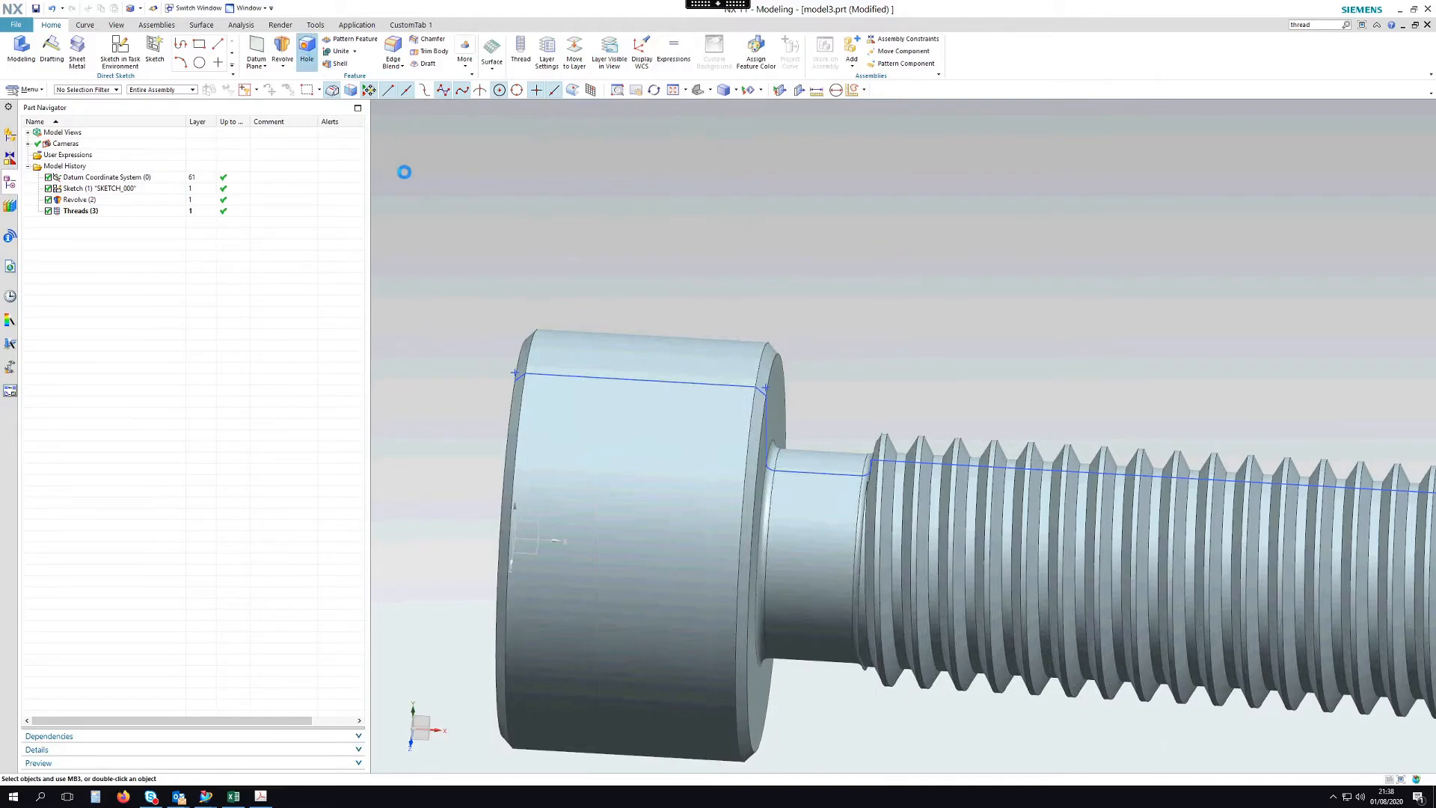
pyautogui.moveTo(753, 241); pyautogui.dragTo(276, 152)
pyautogui.click(322, 184)
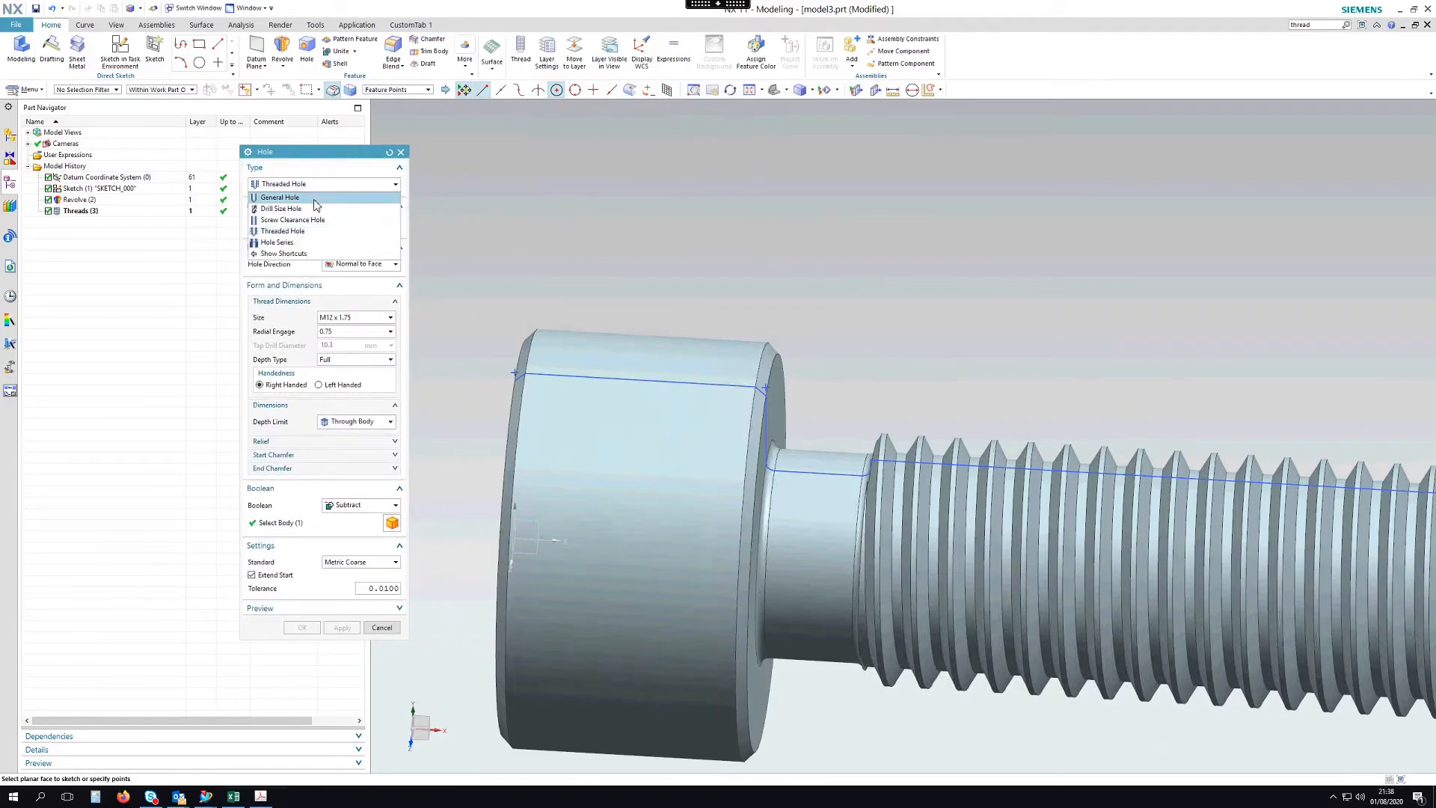
pyautogui.click(315, 199)
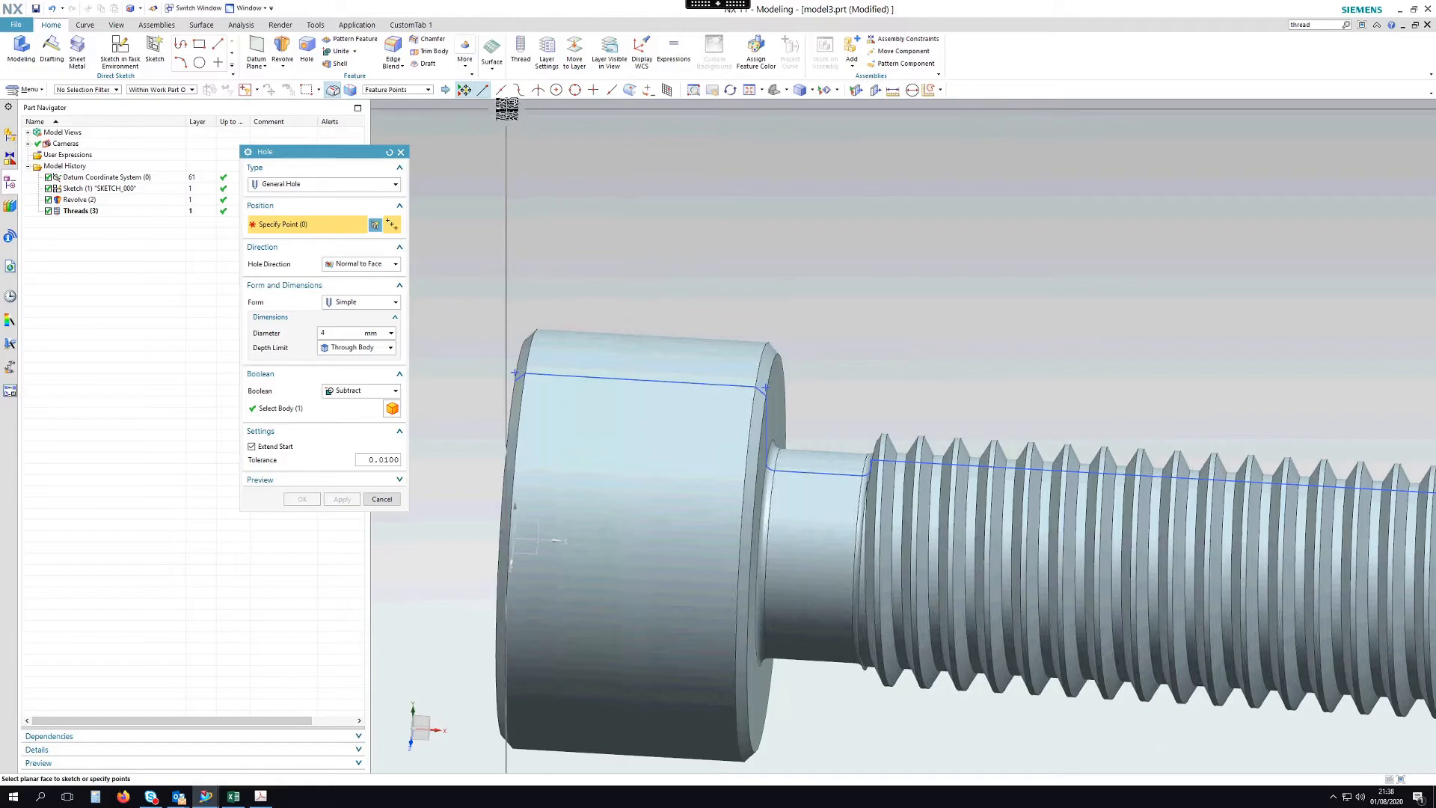
pyautogui.click(503, 90)
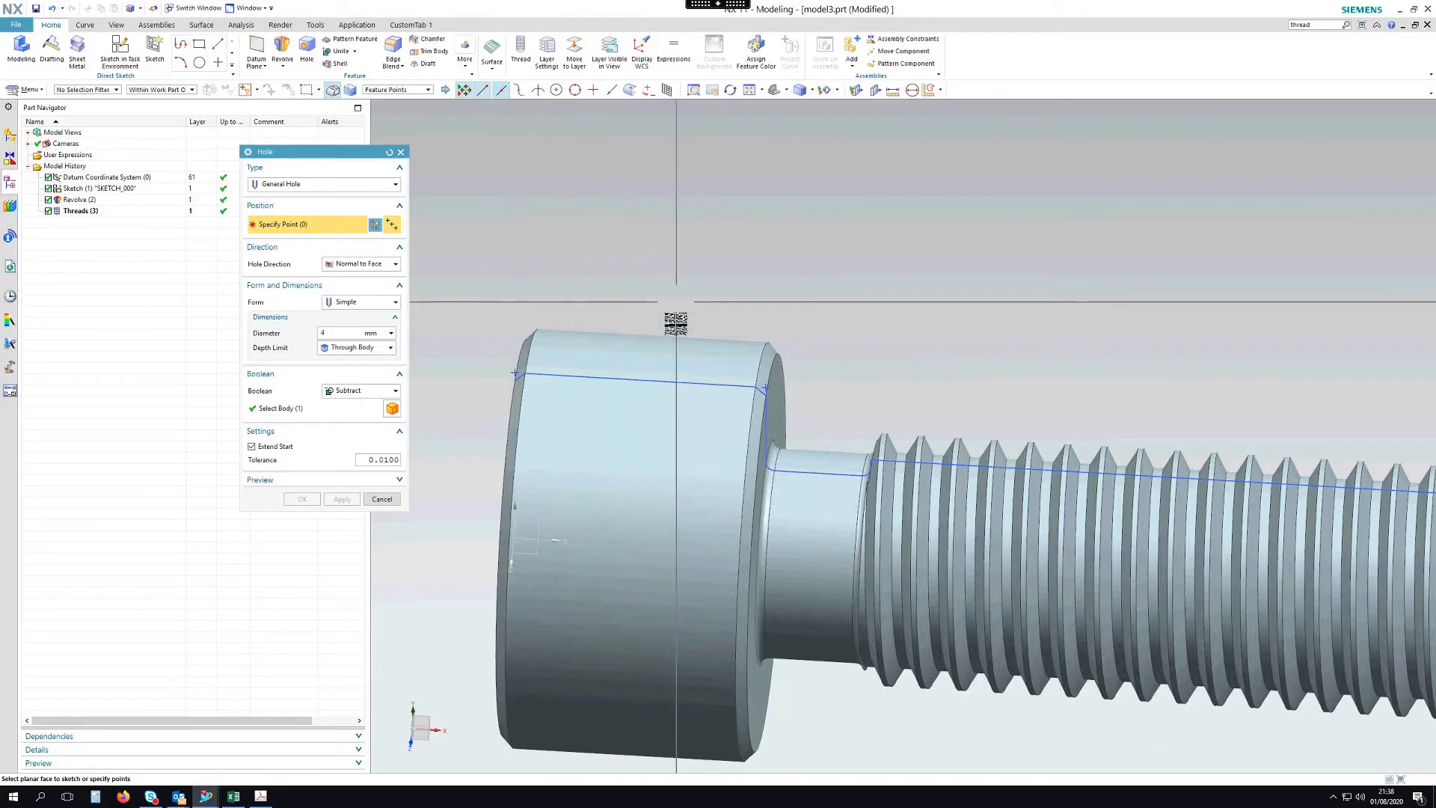
pyautogui.click(653, 376)
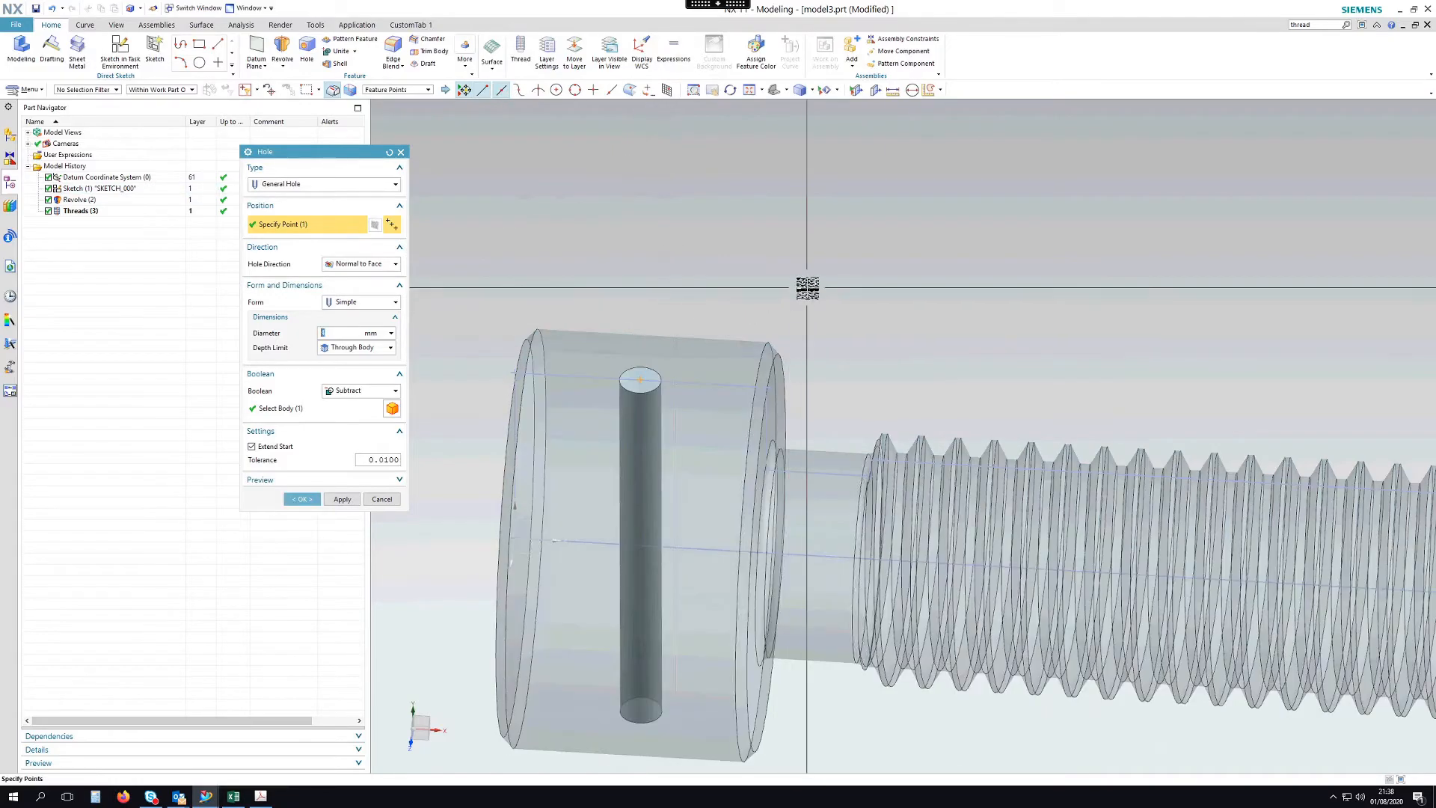
pyautogui.moveTo(801, 288); pyautogui.dragTo(762, 210, button='middle')
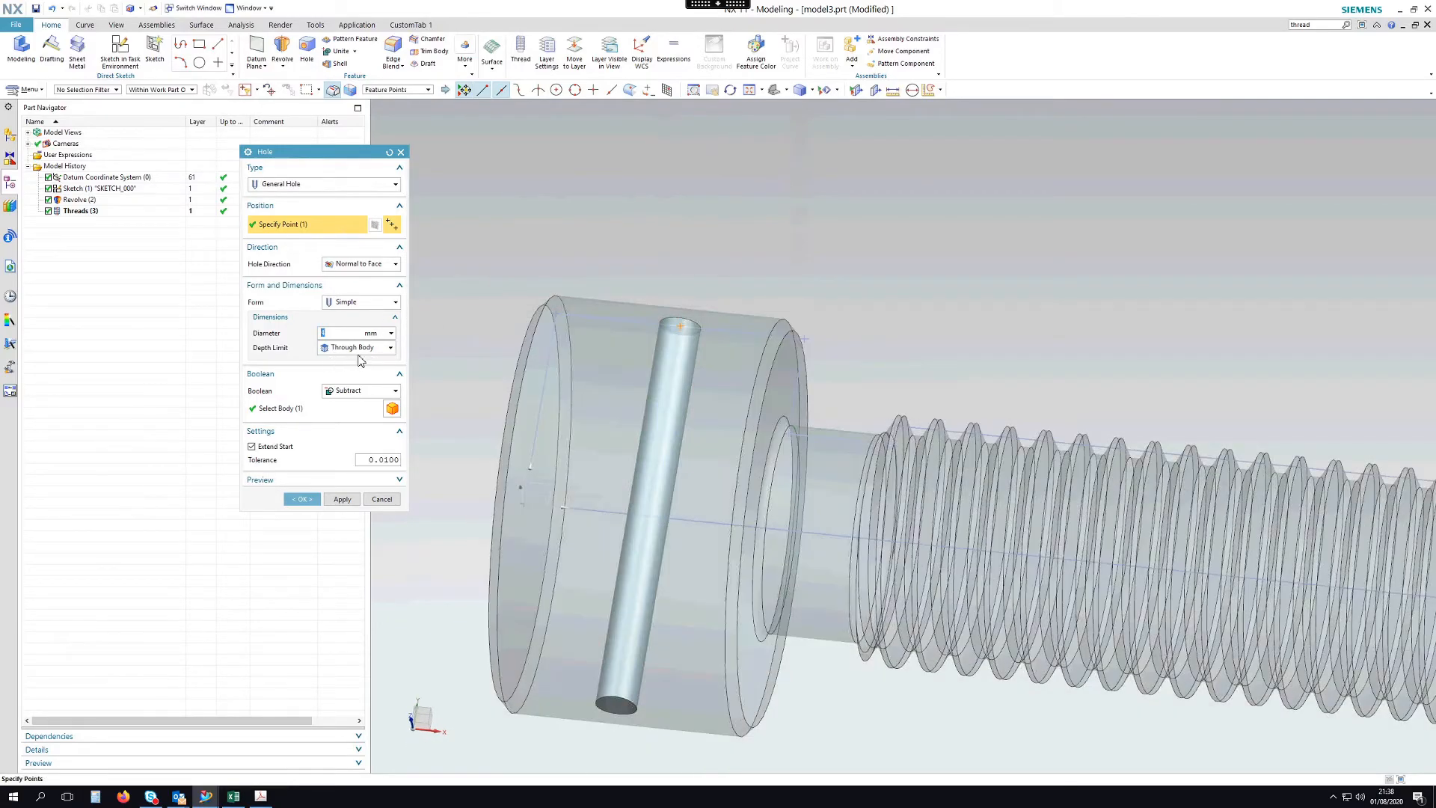
pyautogui.click(302, 499)
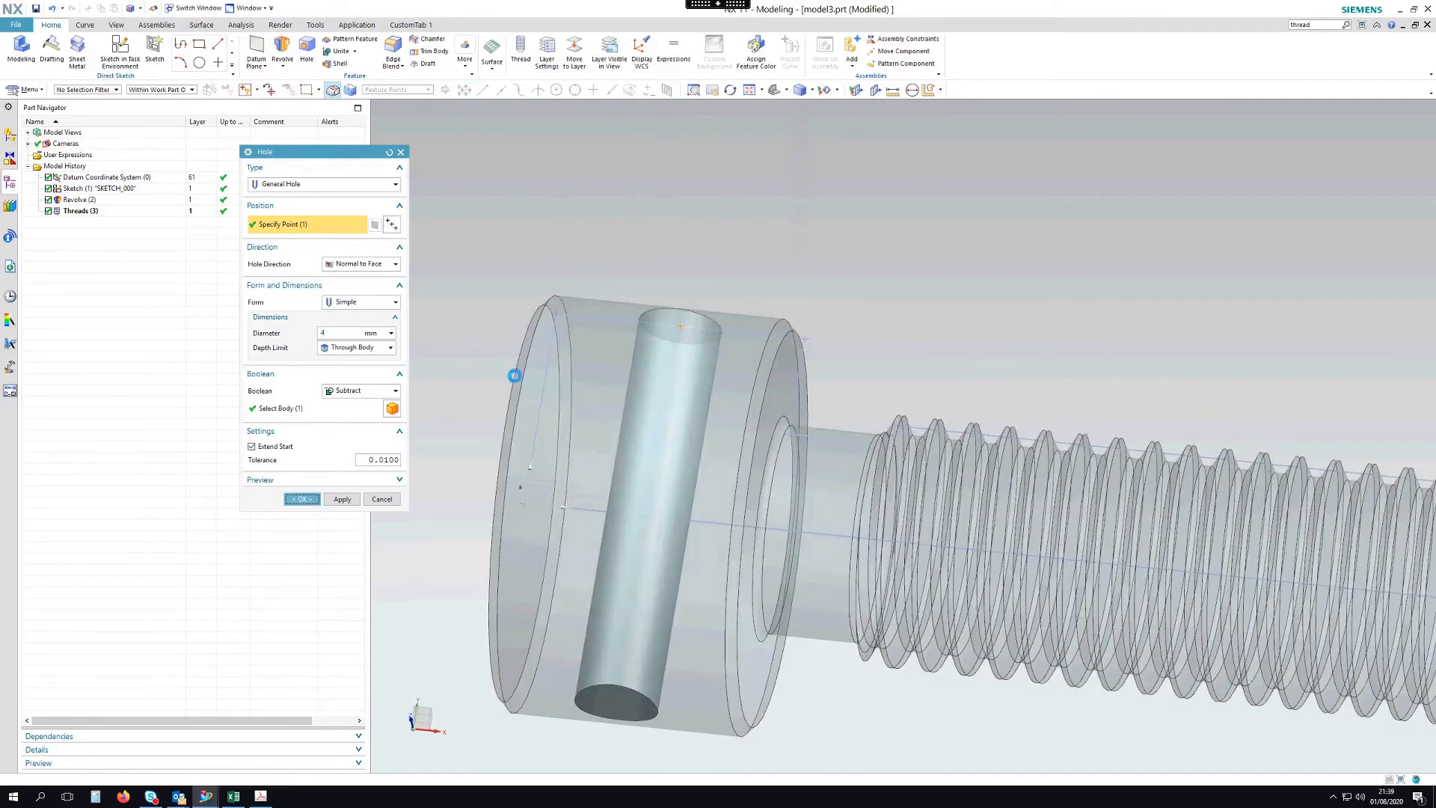
# Blend both circular edges of the head's cross hole with a 0.5 mm radius.
pyautogui.scroll(-3, 774, 287)
pyautogui.moveTo(872, 250); pyautogui.dragTo(848, 334, button='middle')
pyautogui.moveTo(825, 397); pyautogui.dragTo(786, 411, button='middle')
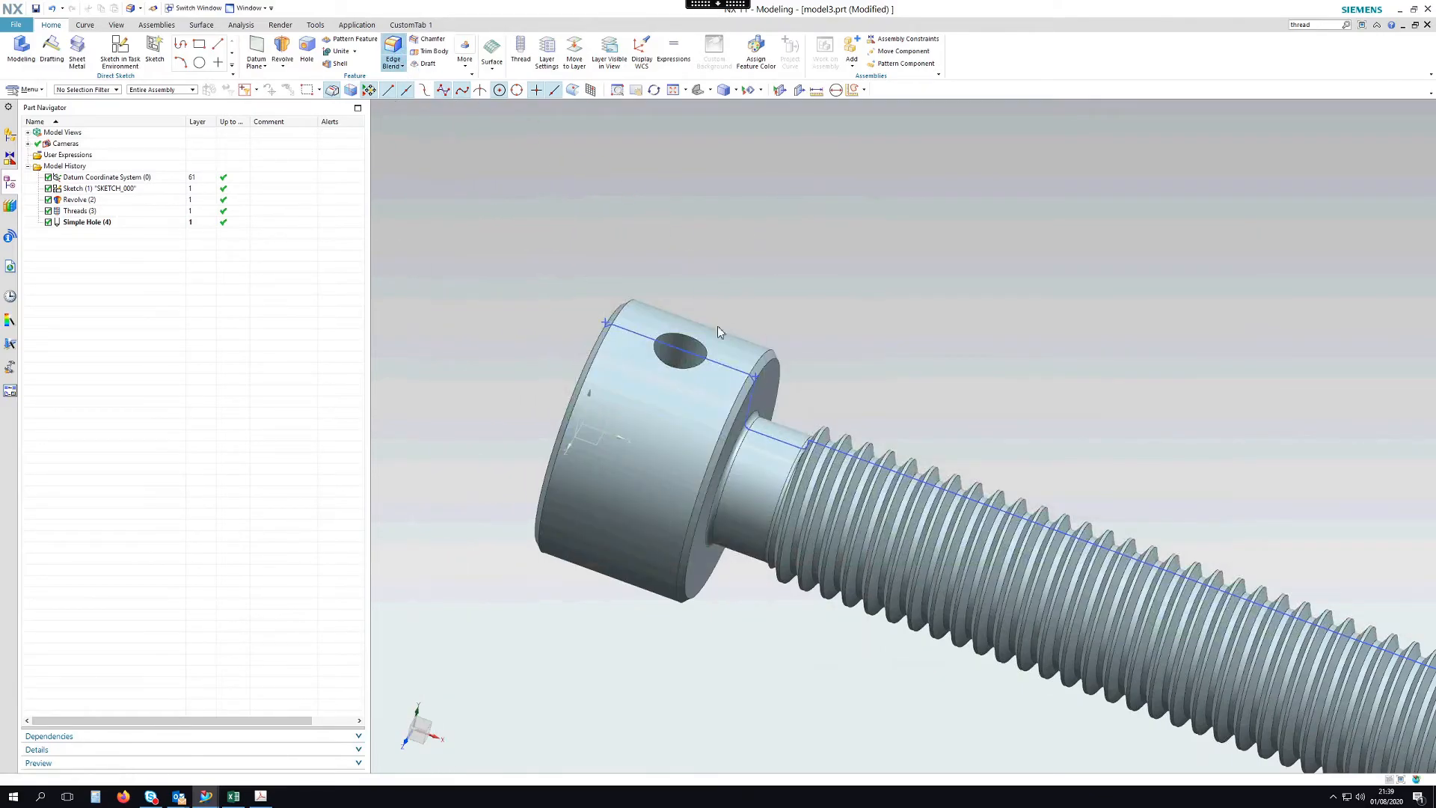
pyautogui.click(682, 335)
pyautogui.moveTo(738, 300); pyautogui.dragTo(657, 523, button='middle')
pyautogui.click(612, 502)
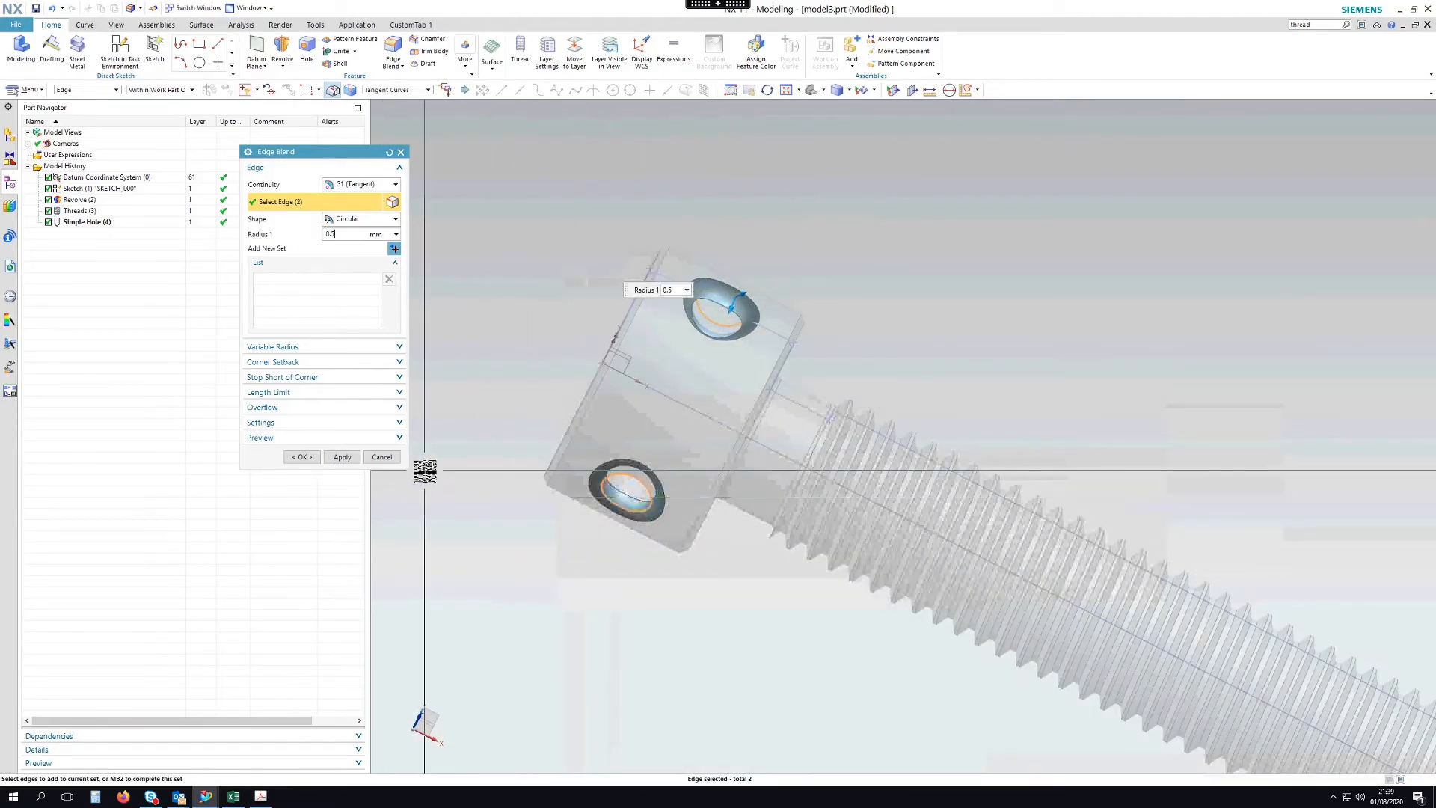
pyautogui.click(302, 457)
pyautogui.scroll(-3, 561, 320)
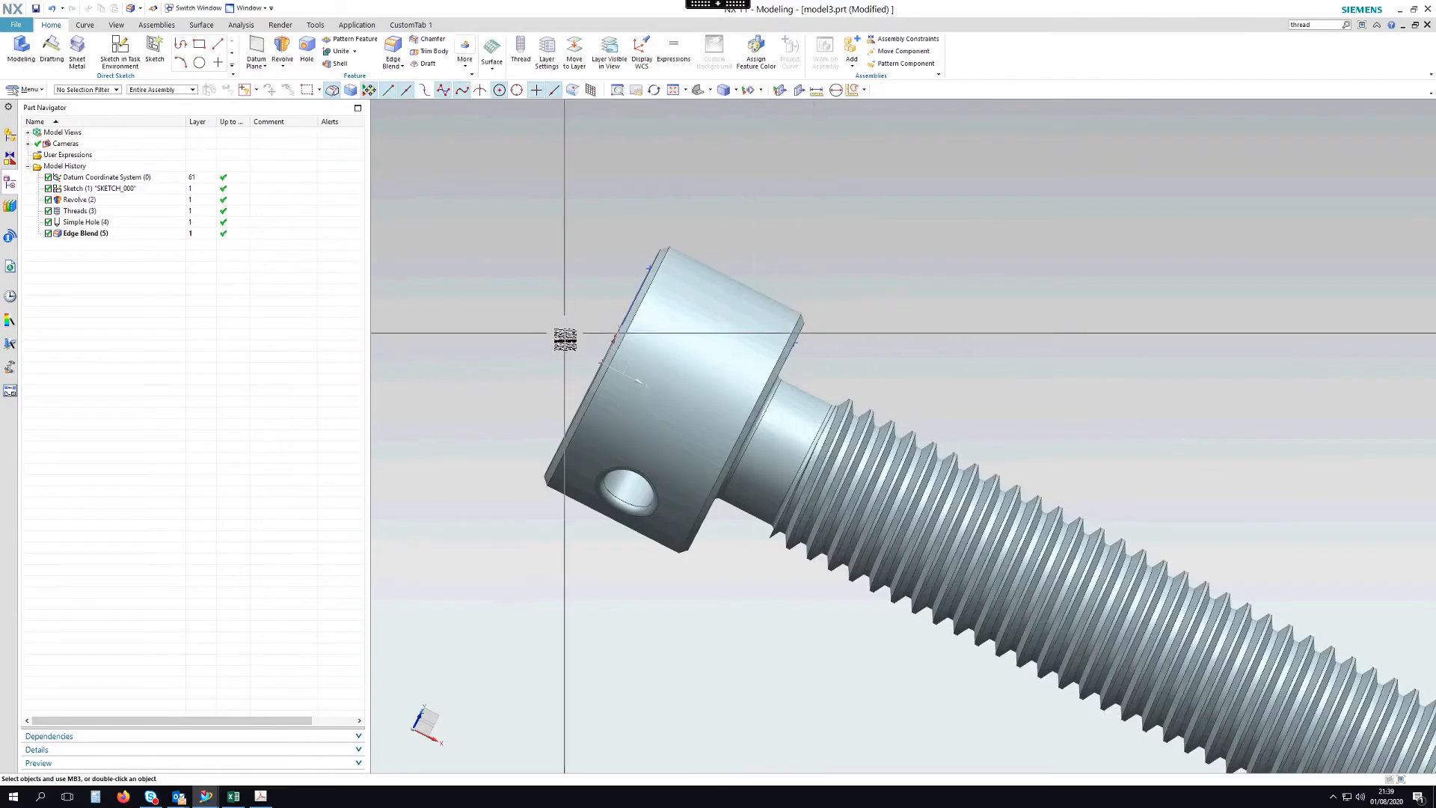
# Save the finished screw part model3.prt.
pyautogui.moveTo(567, 346); pyautogui.dragTo(779, 336, button='middle')
pyautogui.click(27, 30)
pyautogui.moveTo(30, 98)
pyautogui.click(183, 51)
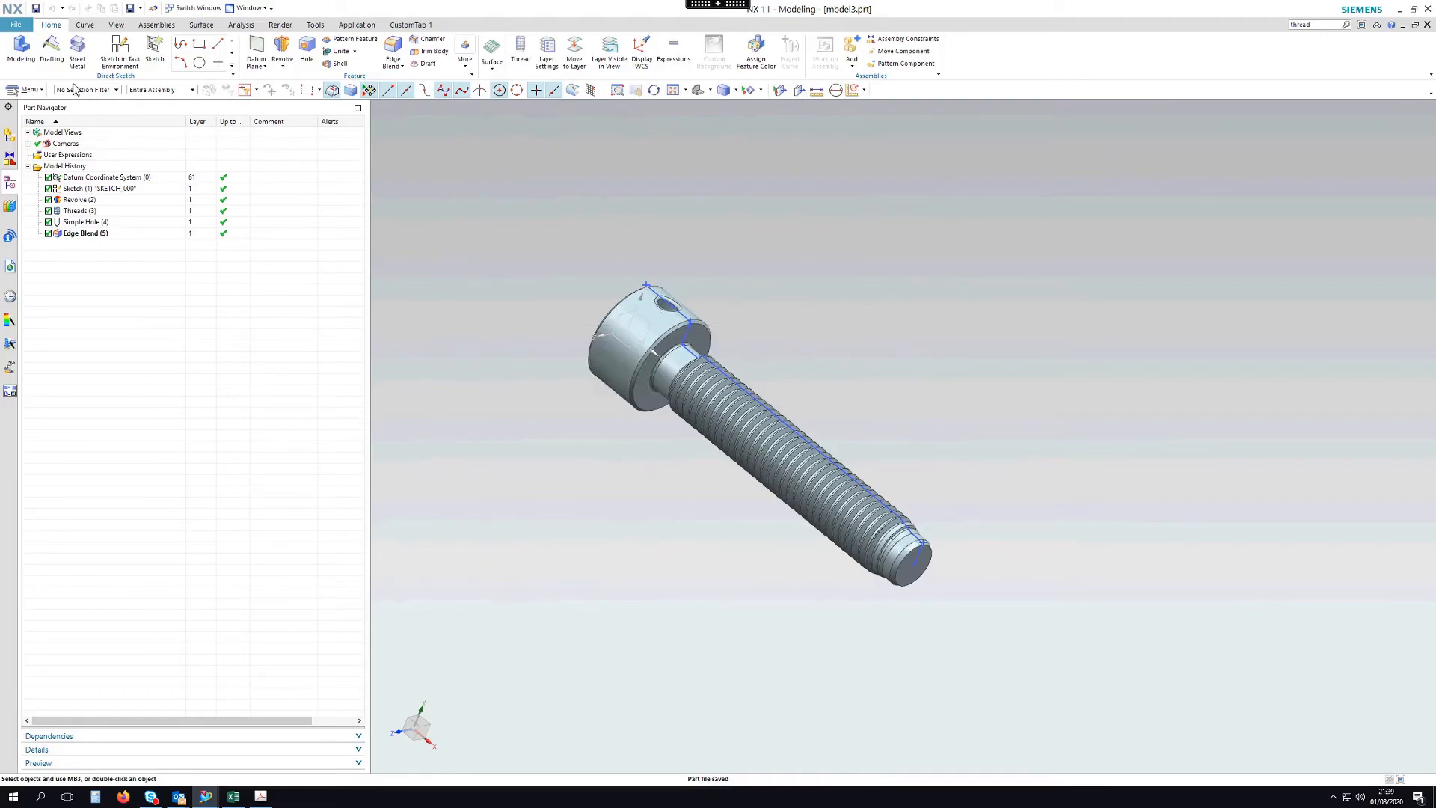
# Create a millimetre assembly file named assembly1.prt from the Assembly template, leaving it without components.
pyautogui.click(16, 26)
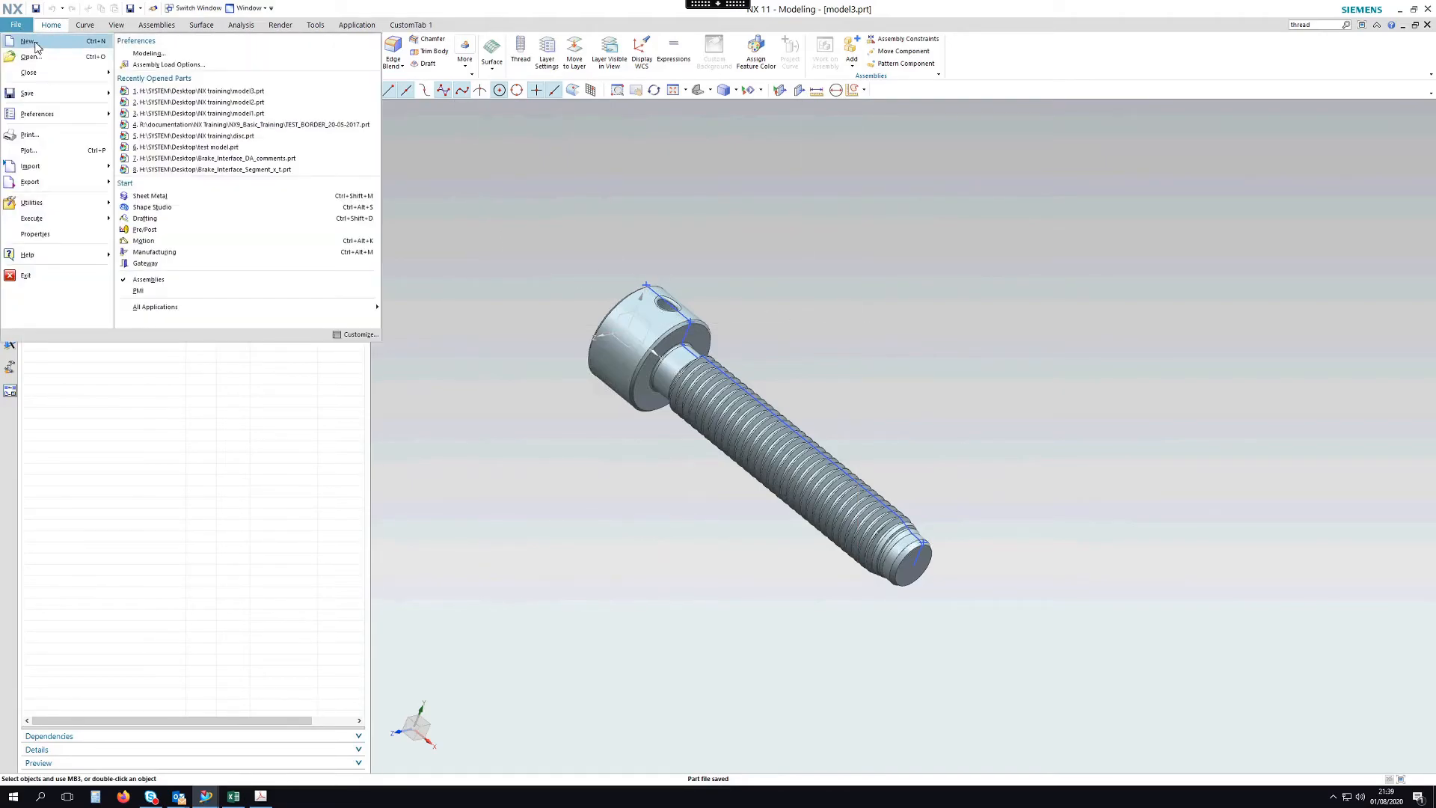
pyautogui.click(35, 46)
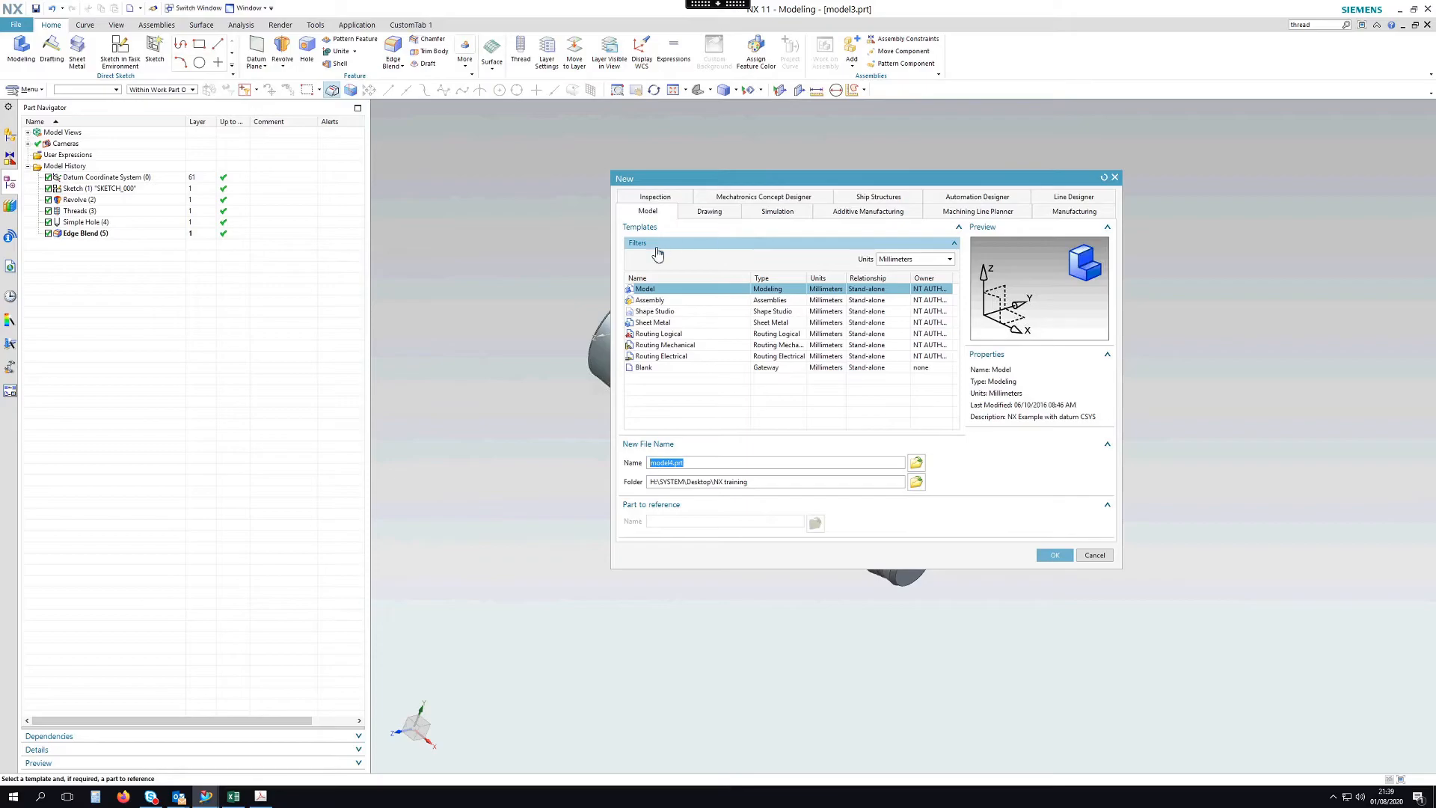
pyautogui.click(659, 303)
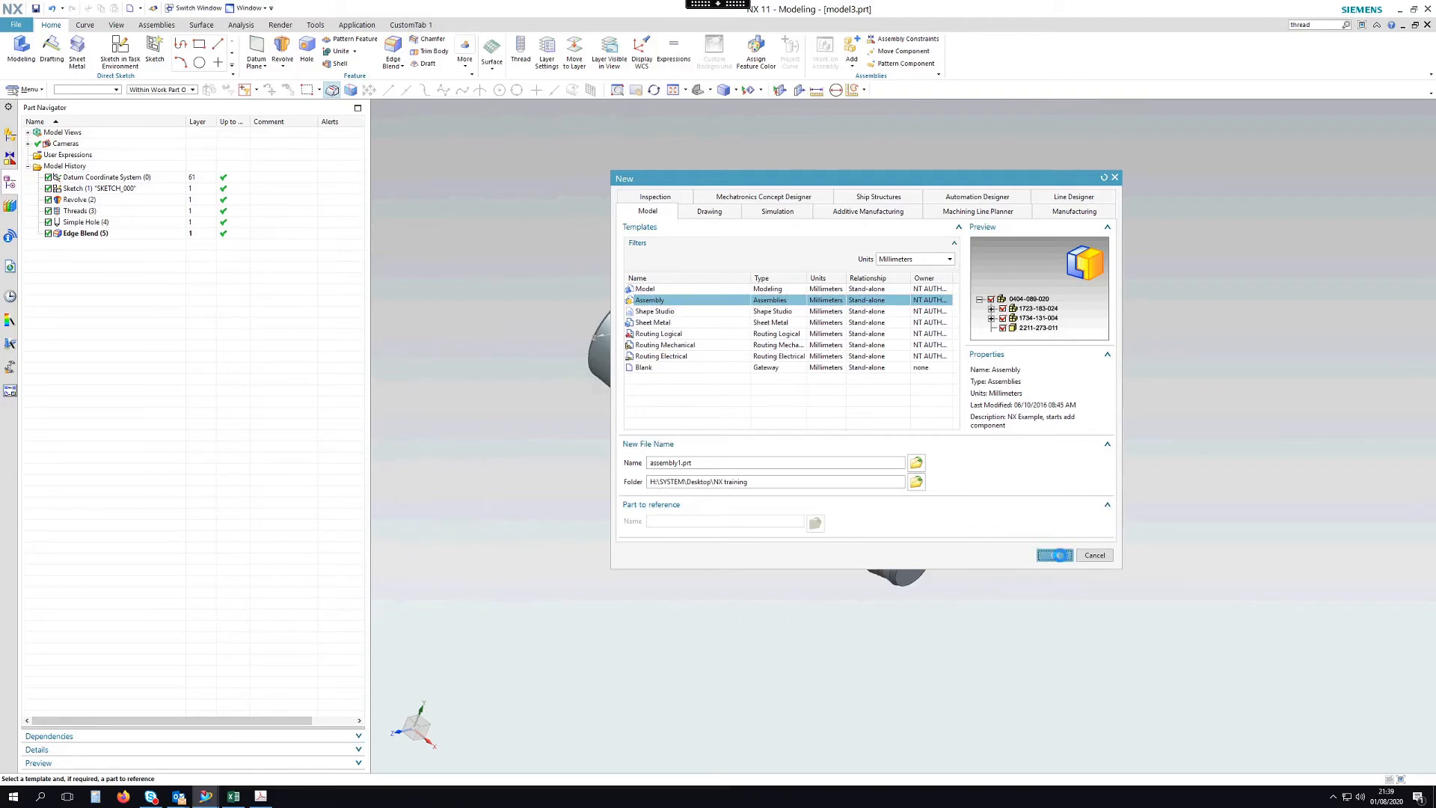
pyautogui.click(1058, 556)
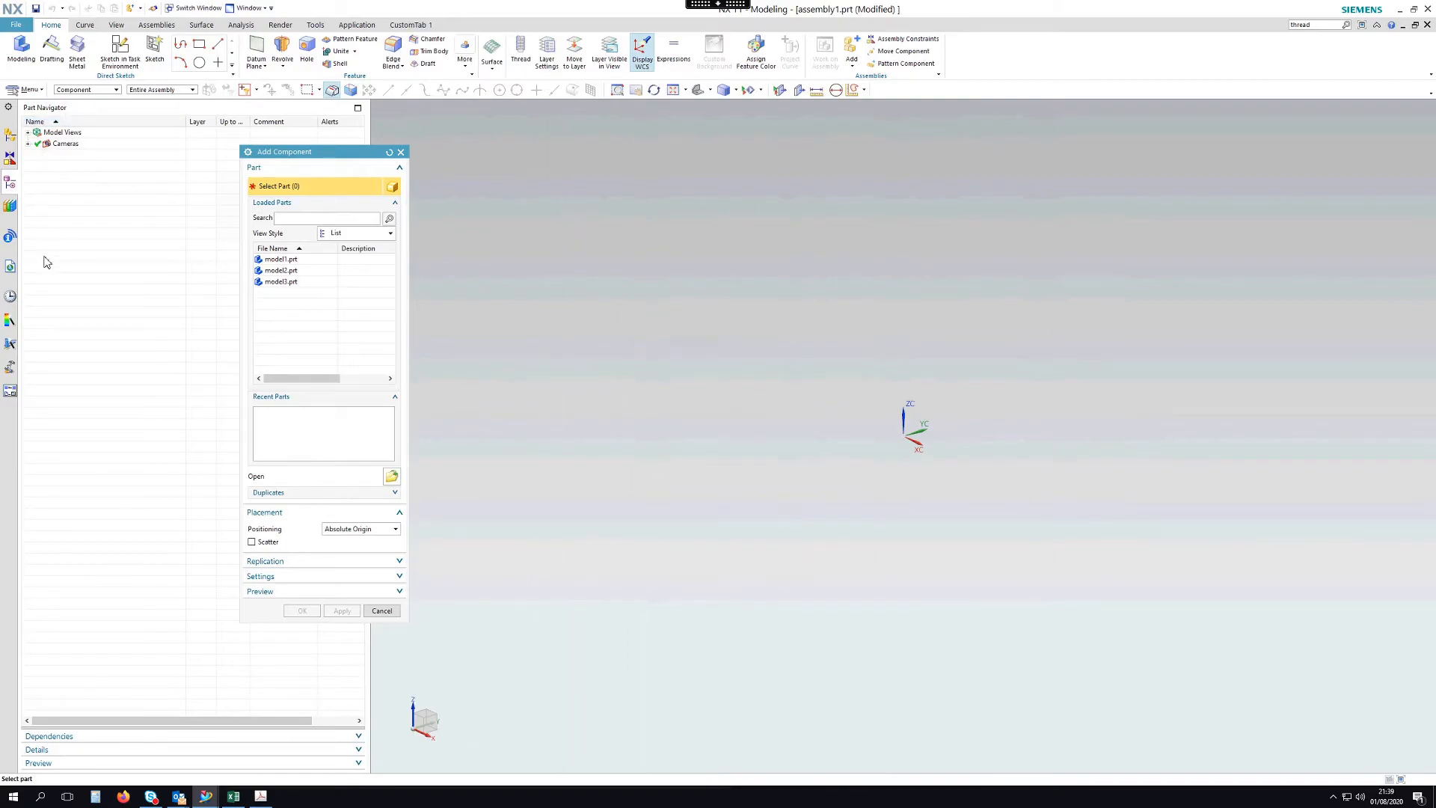
pyautogui.click(382, 611)
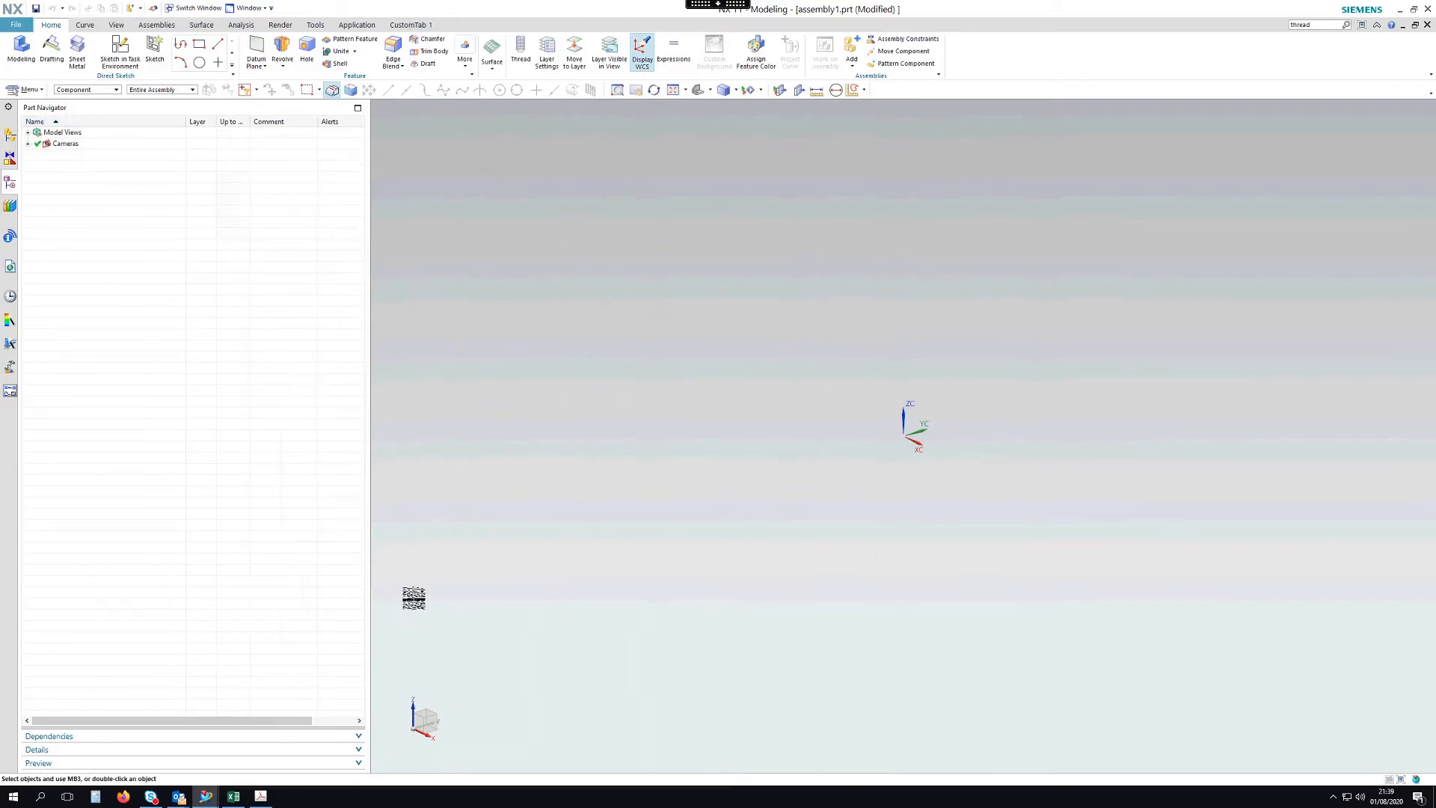
# Create a dynamic datum coordinate system at the WCS origin of the assembly.
pyautogui.click(264, 69)
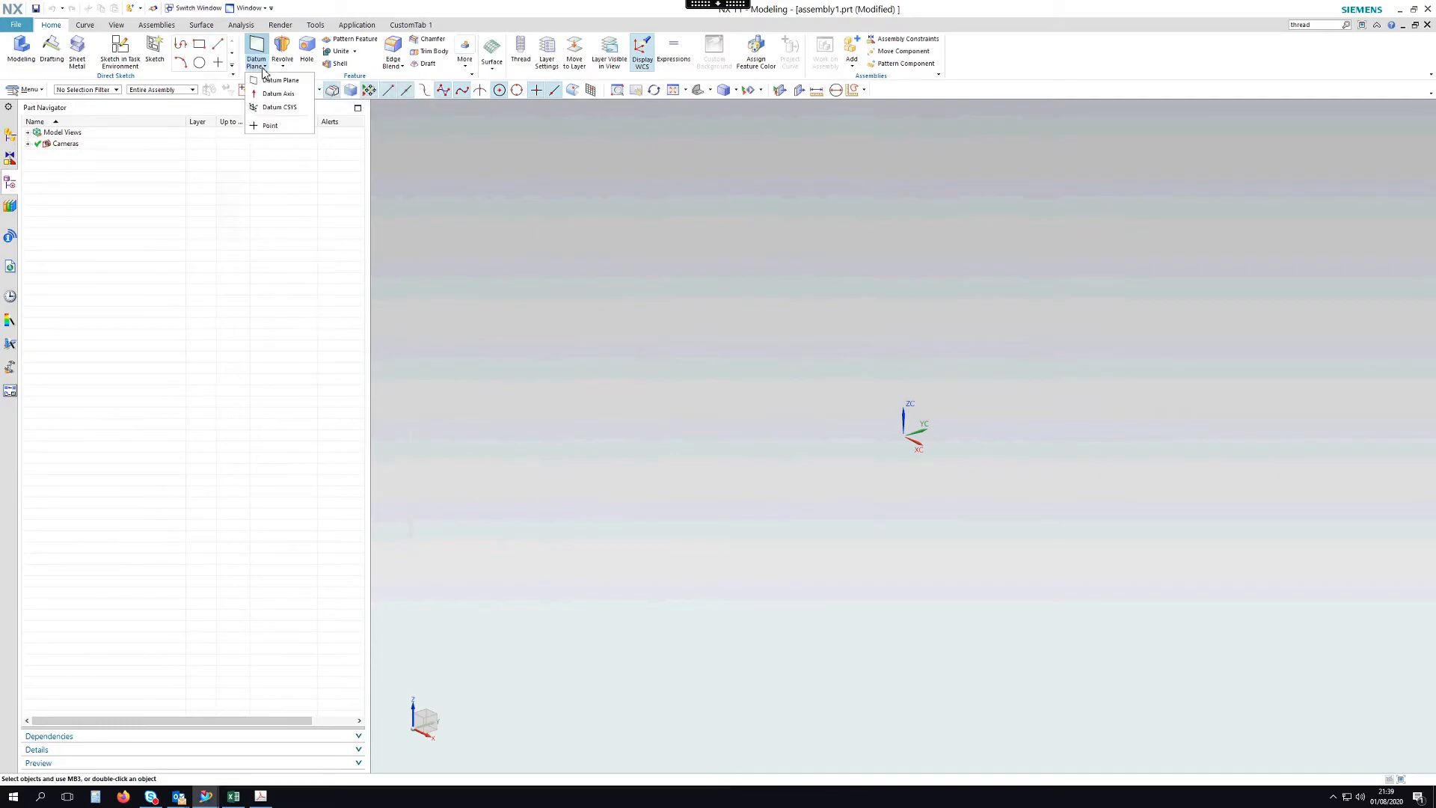
pyautogui.click(289, 110)
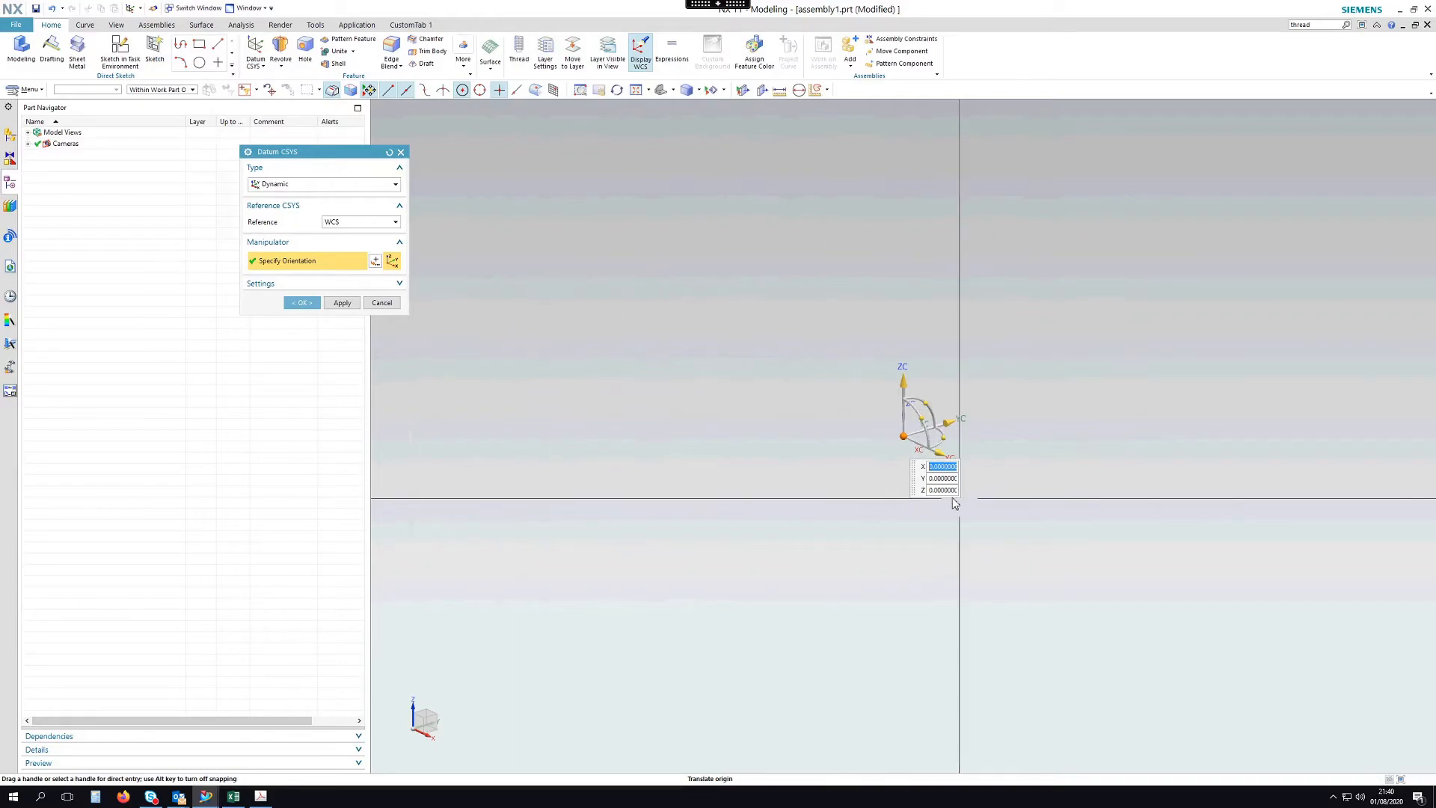
pyautogui.click(300, 303)
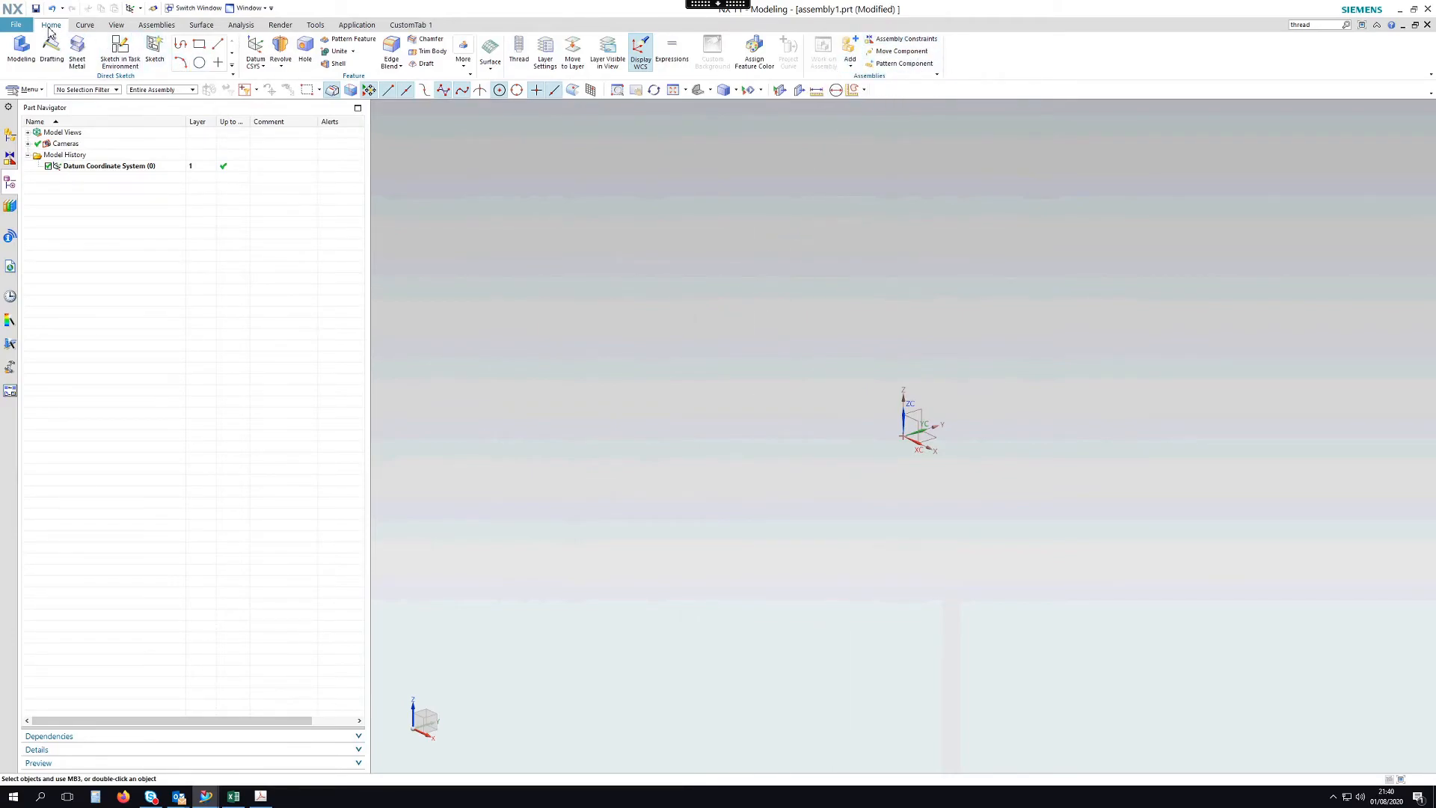
# Add the loaded part model1.prt as a component at the absolute origin and inspect it in the assembly structure.
pyautogui.click(156, 25)
pyautogui.click(149, 55)
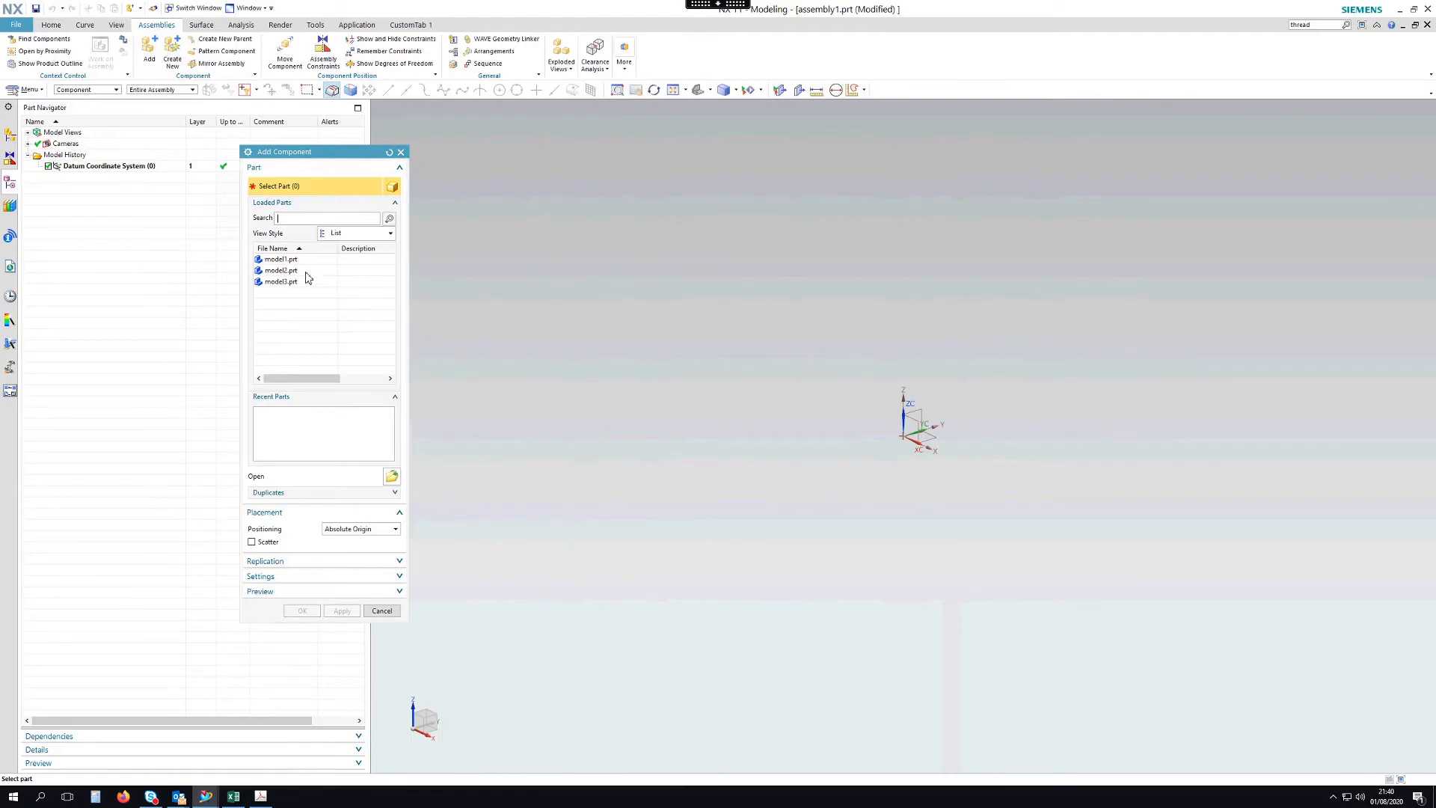
pyautogui.moveTo(302, 262); pyautogui.dragTo(538, 346)
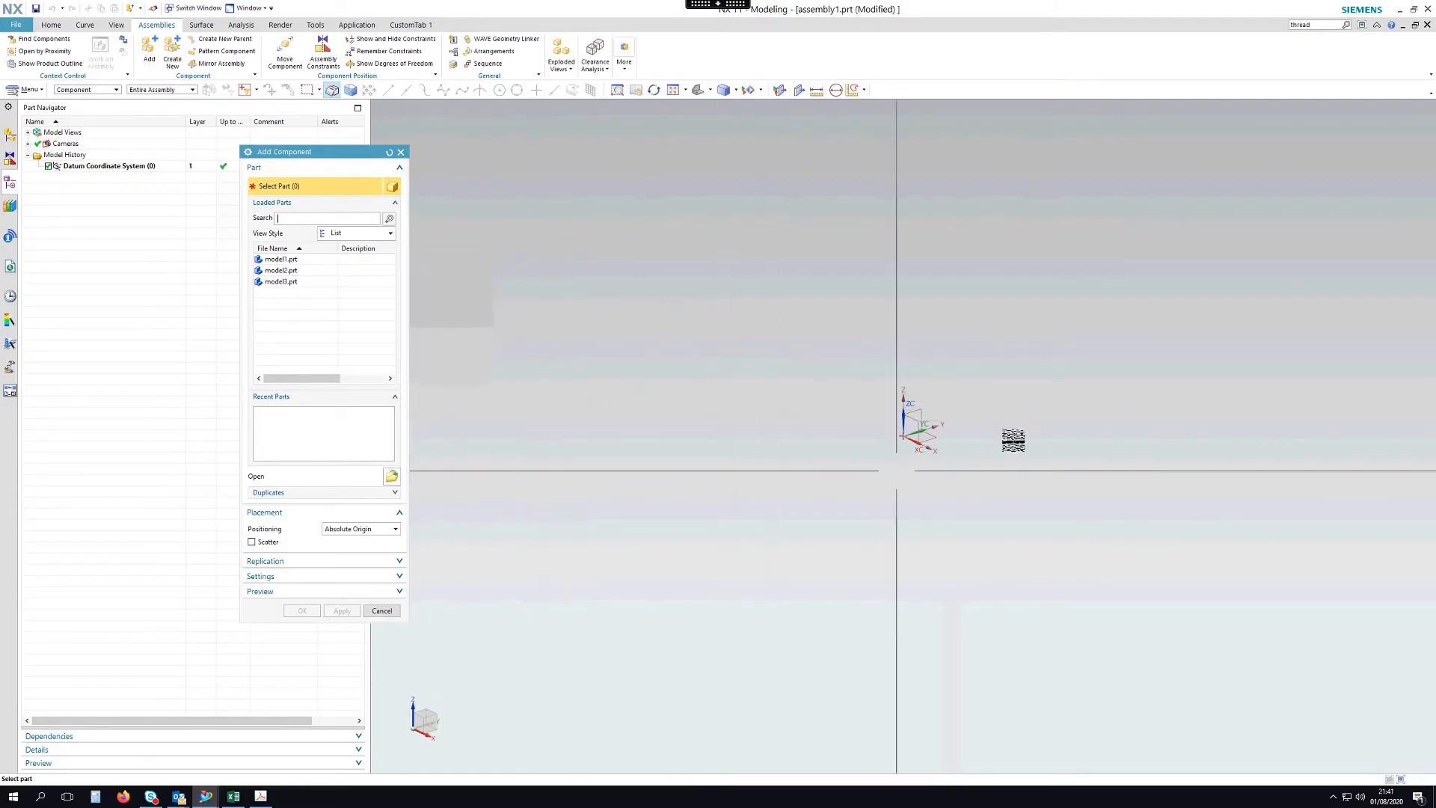
pyautogui.click(282, 259)
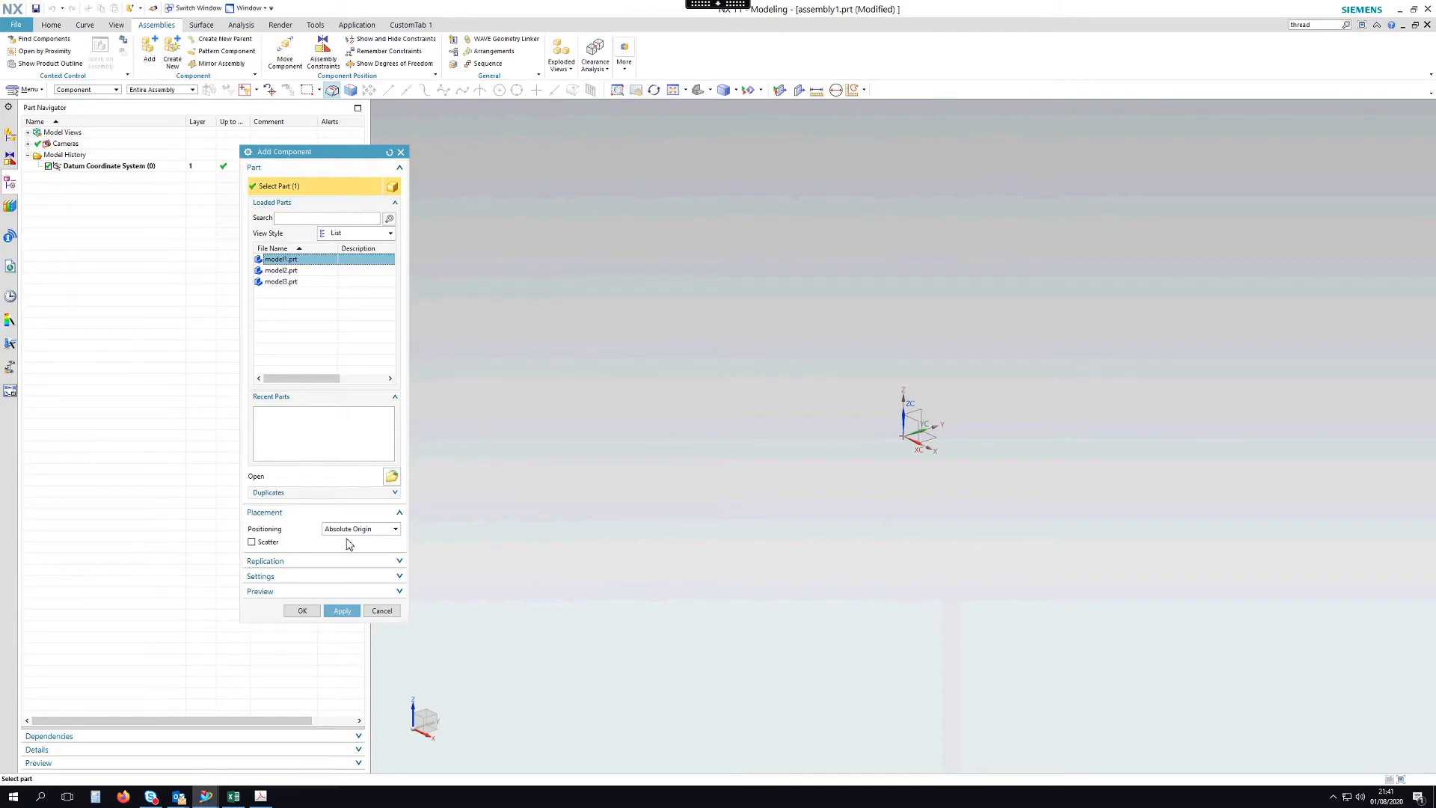
pyautogui.click(303, 611)
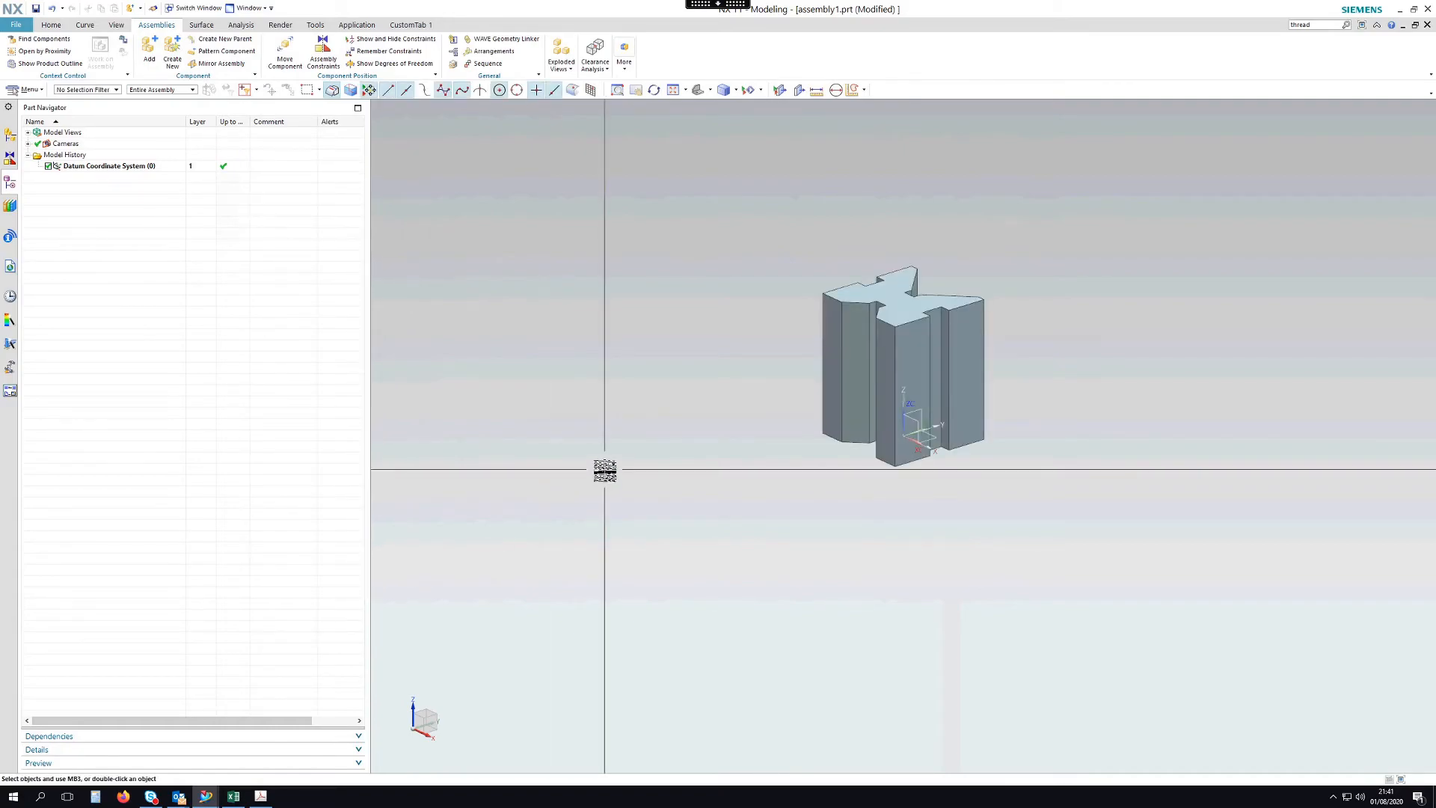
pyautogui.click(11, 136)
pyautogui.click(95, 156)
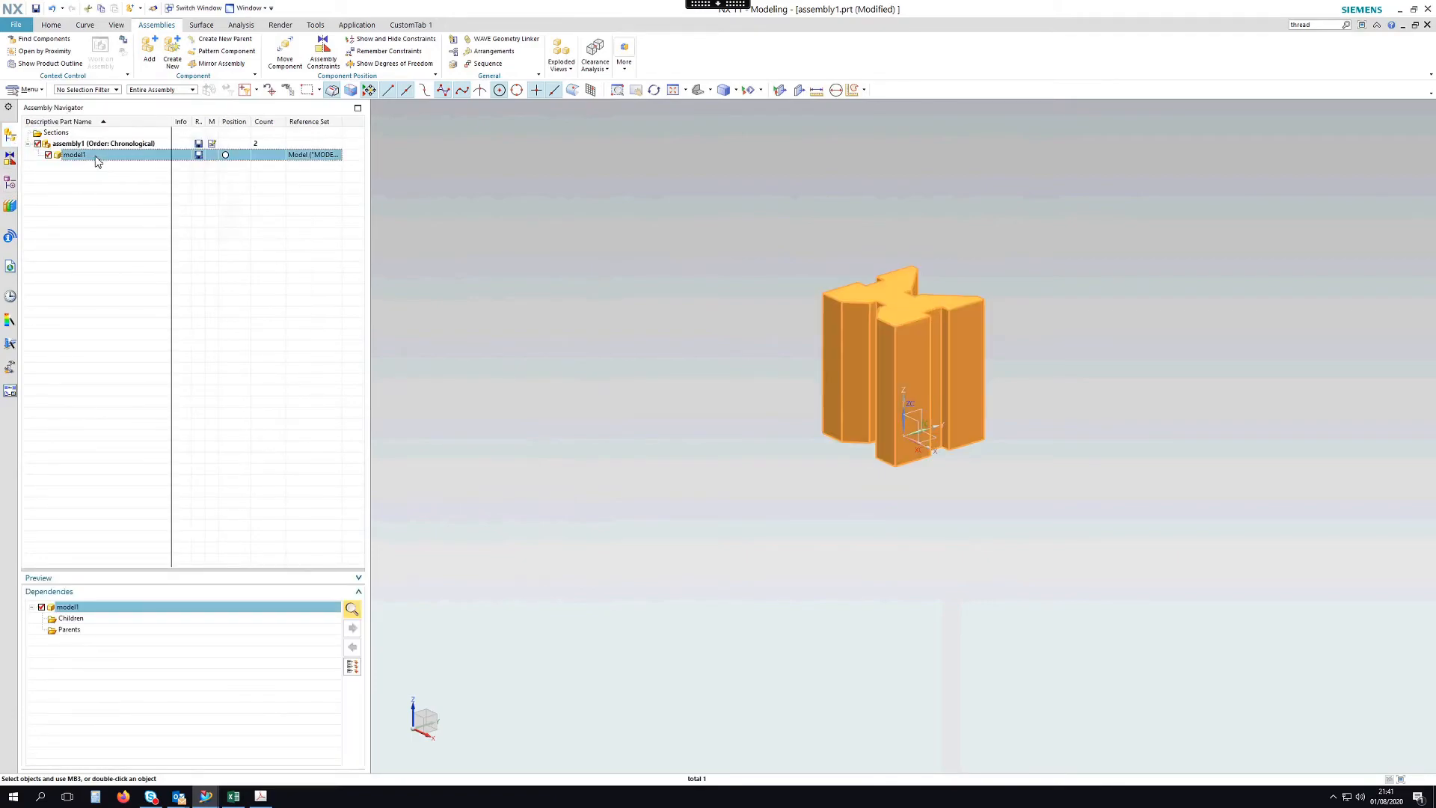
pyautogui.click(71, 145)
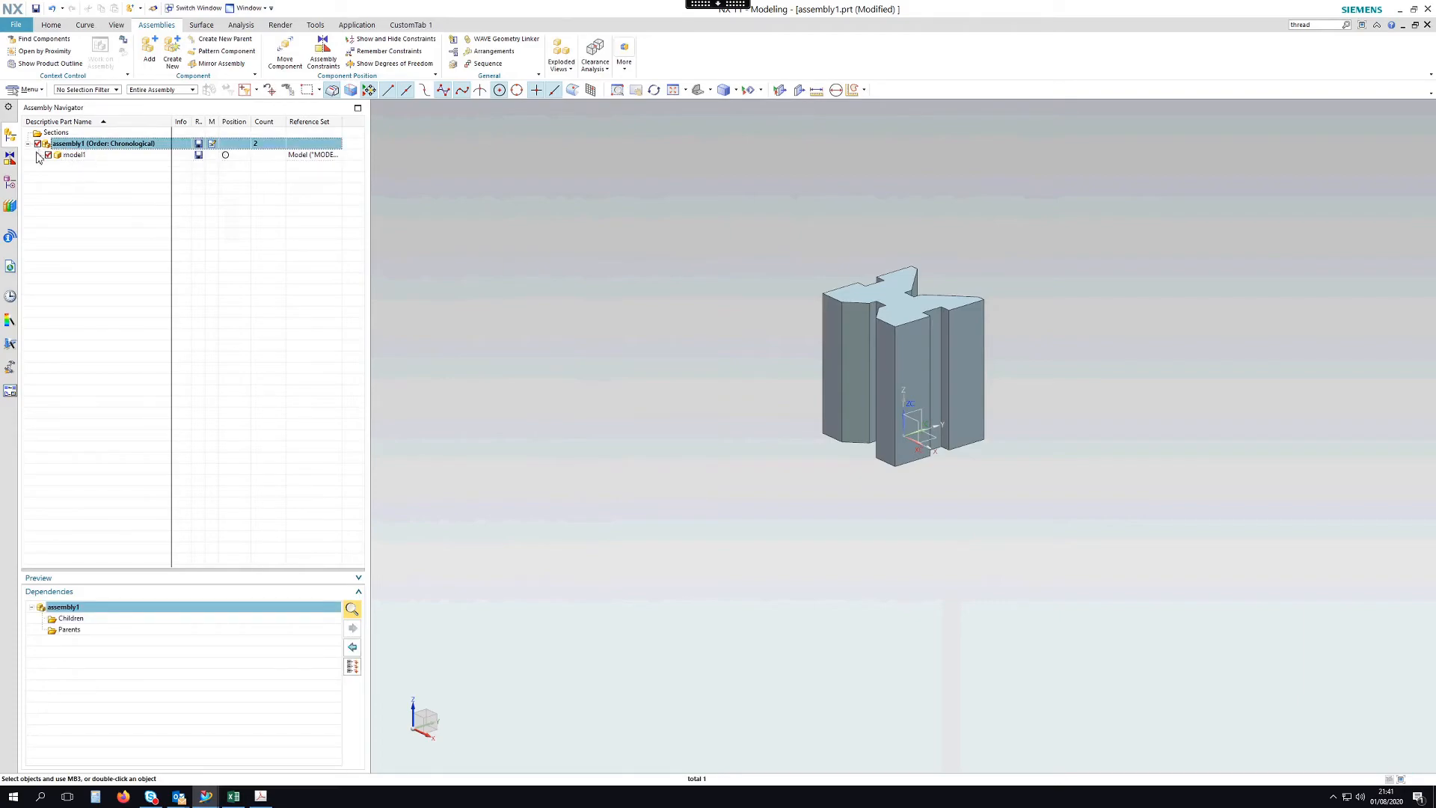
pyautogui.click(95, 157)
pyautogui.click(103, 189)
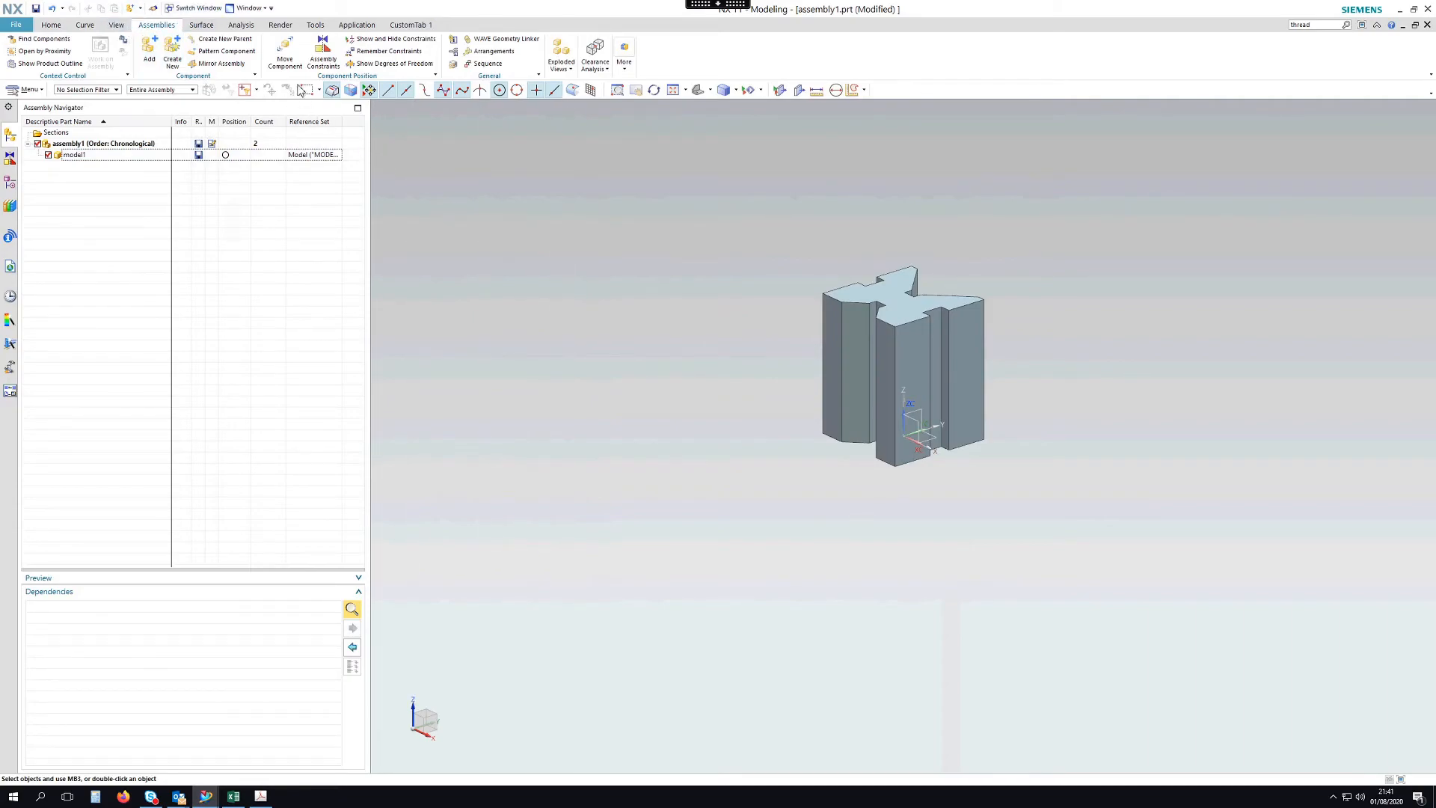
# Move the model1 component dynamically to about X -5, Y -31, Z 48 and rotate it so its V-groove faces up.
pyautogui.click(283, 50)
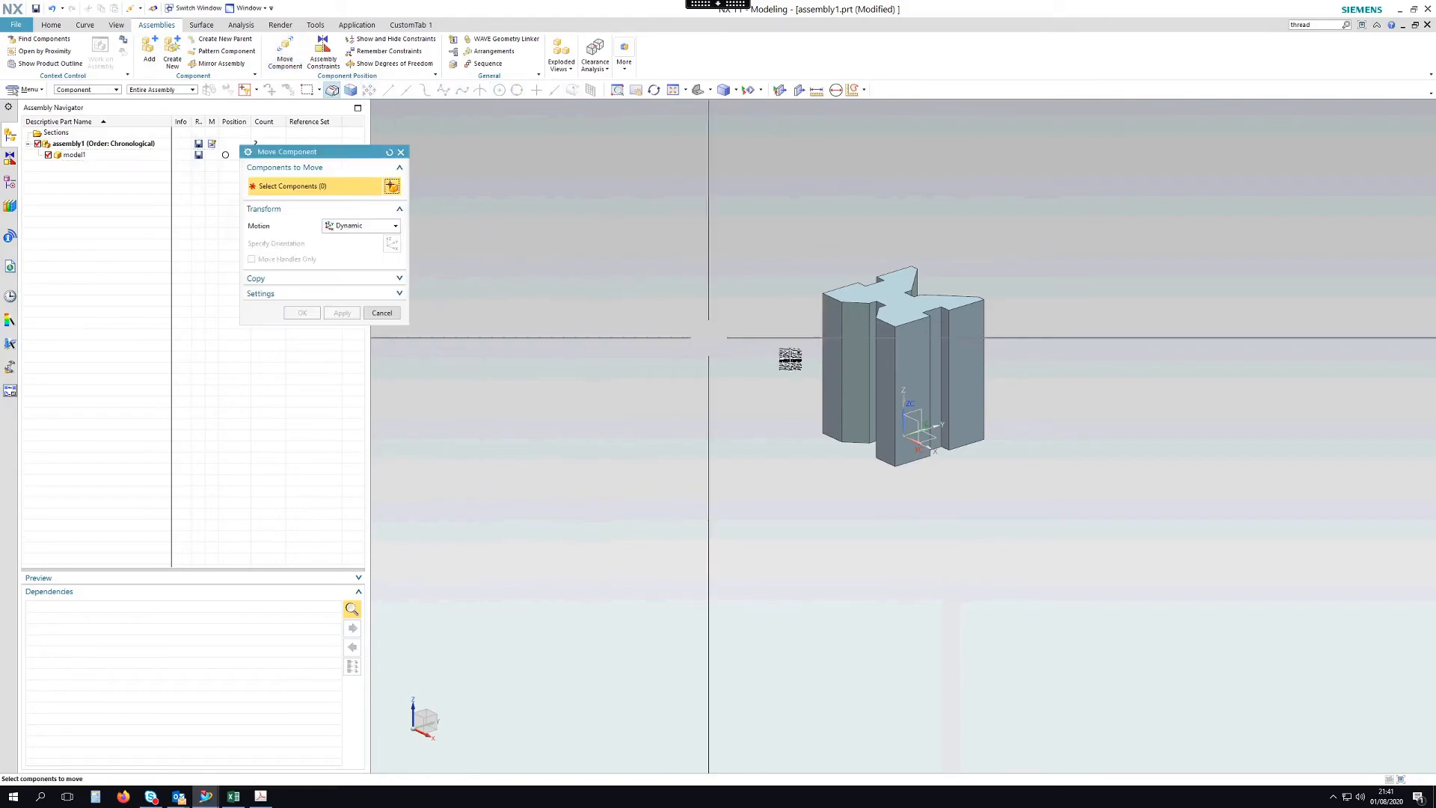
pyautogui.click(902, 321)
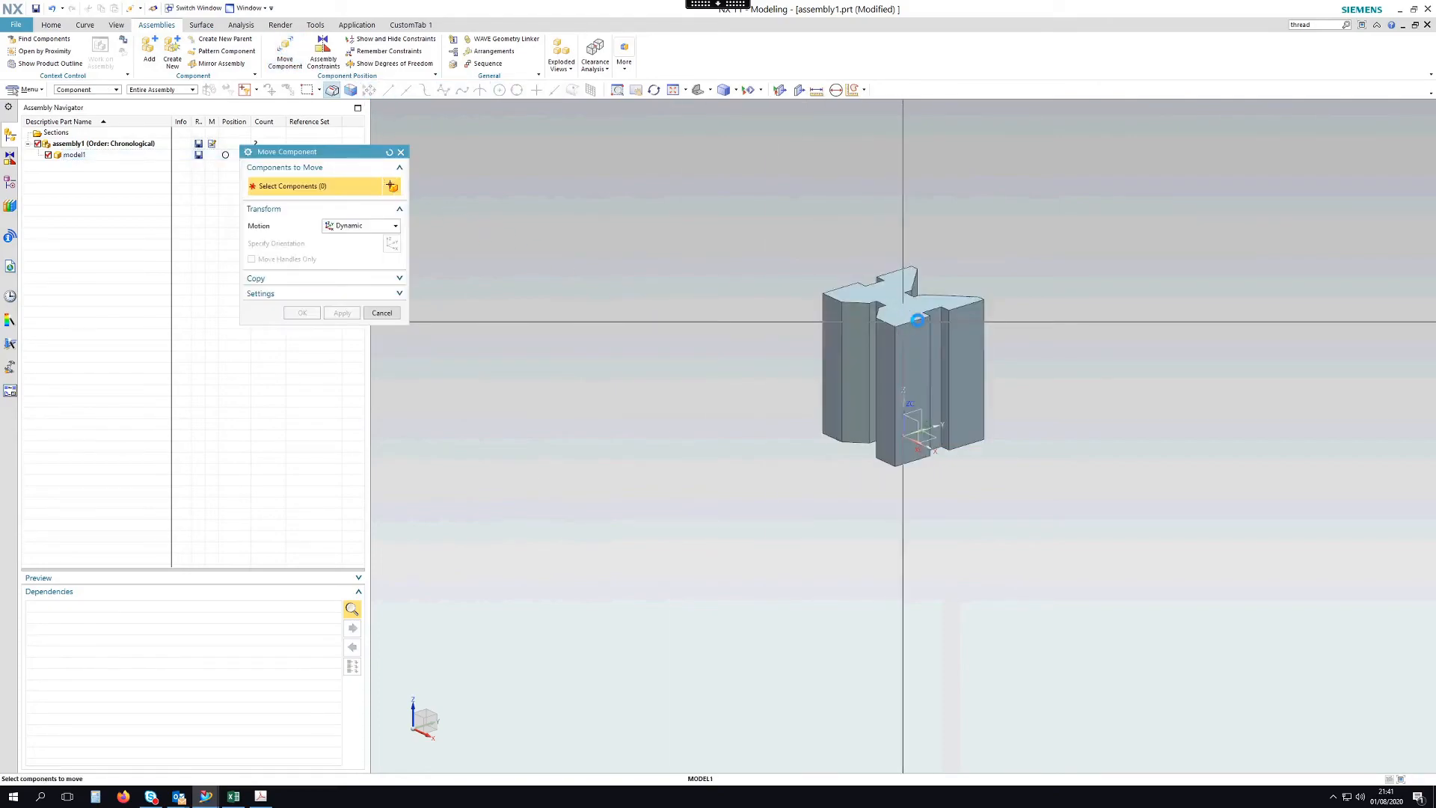
pyautogui.middleClick(1121, 241)
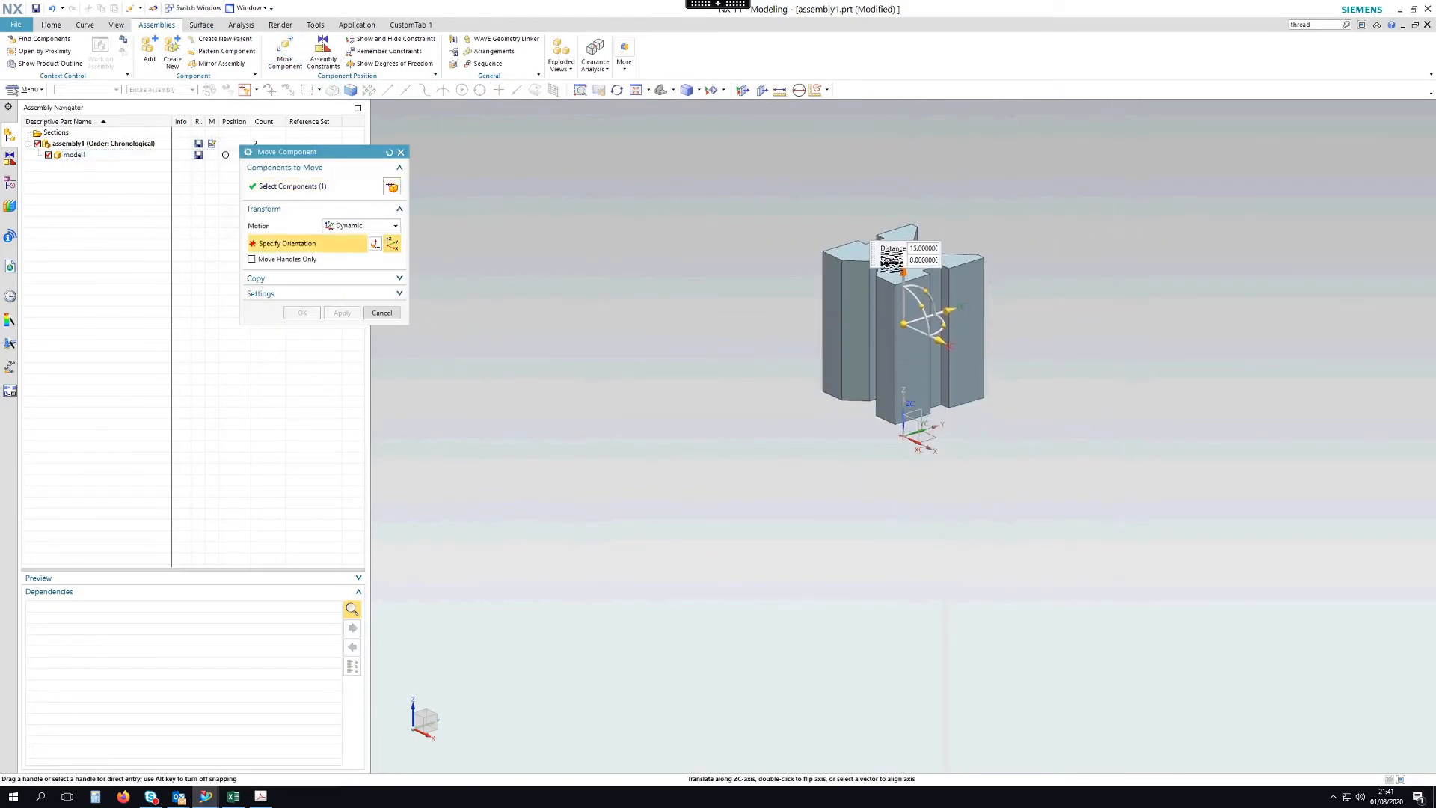
pyautogui.moveTo(891, 264); pyautogui.dragTo(893, 244)
pyautogui.moveTo(952, 288); pyautogui.dragTo(822, 303)
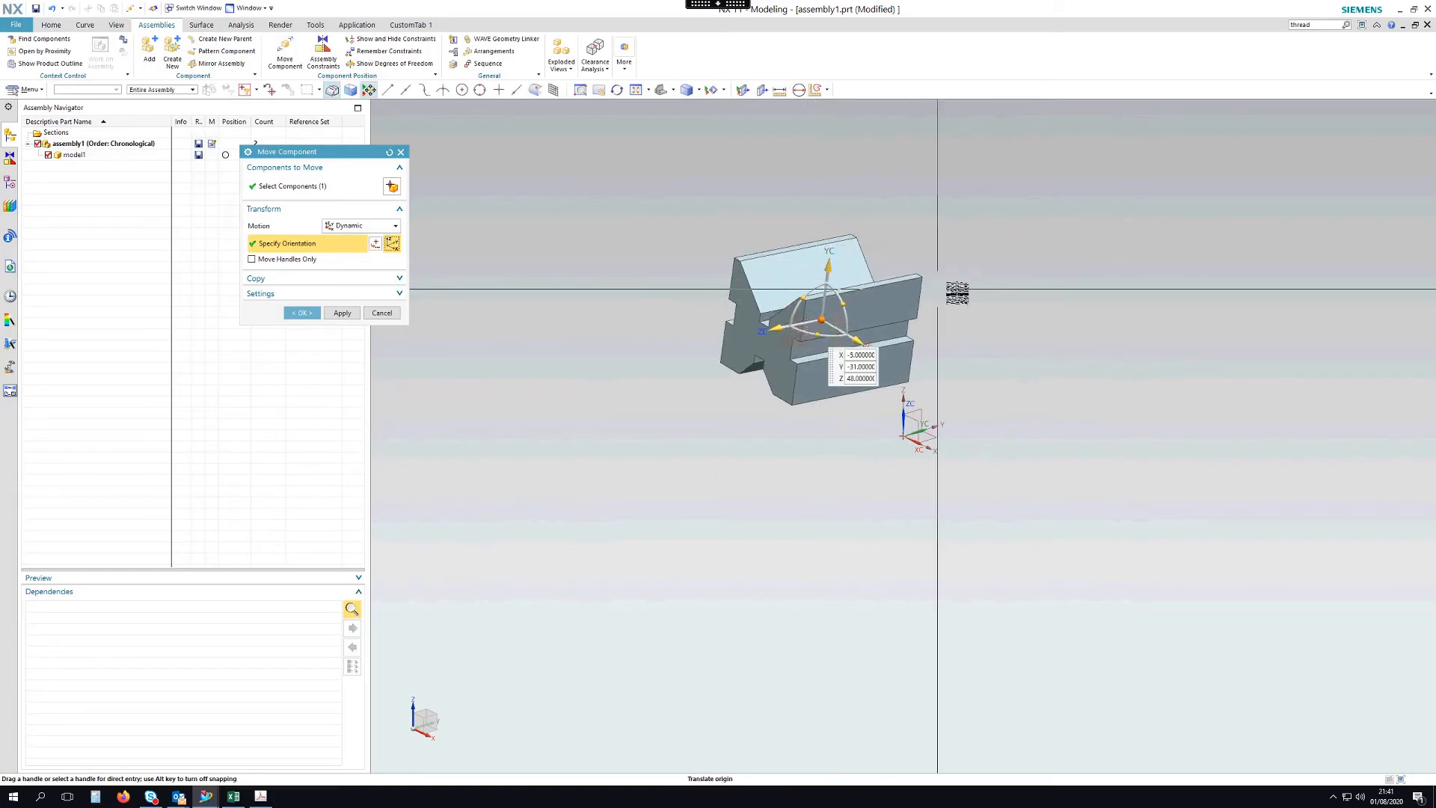
pyautogui.middleClick(1032, 295)
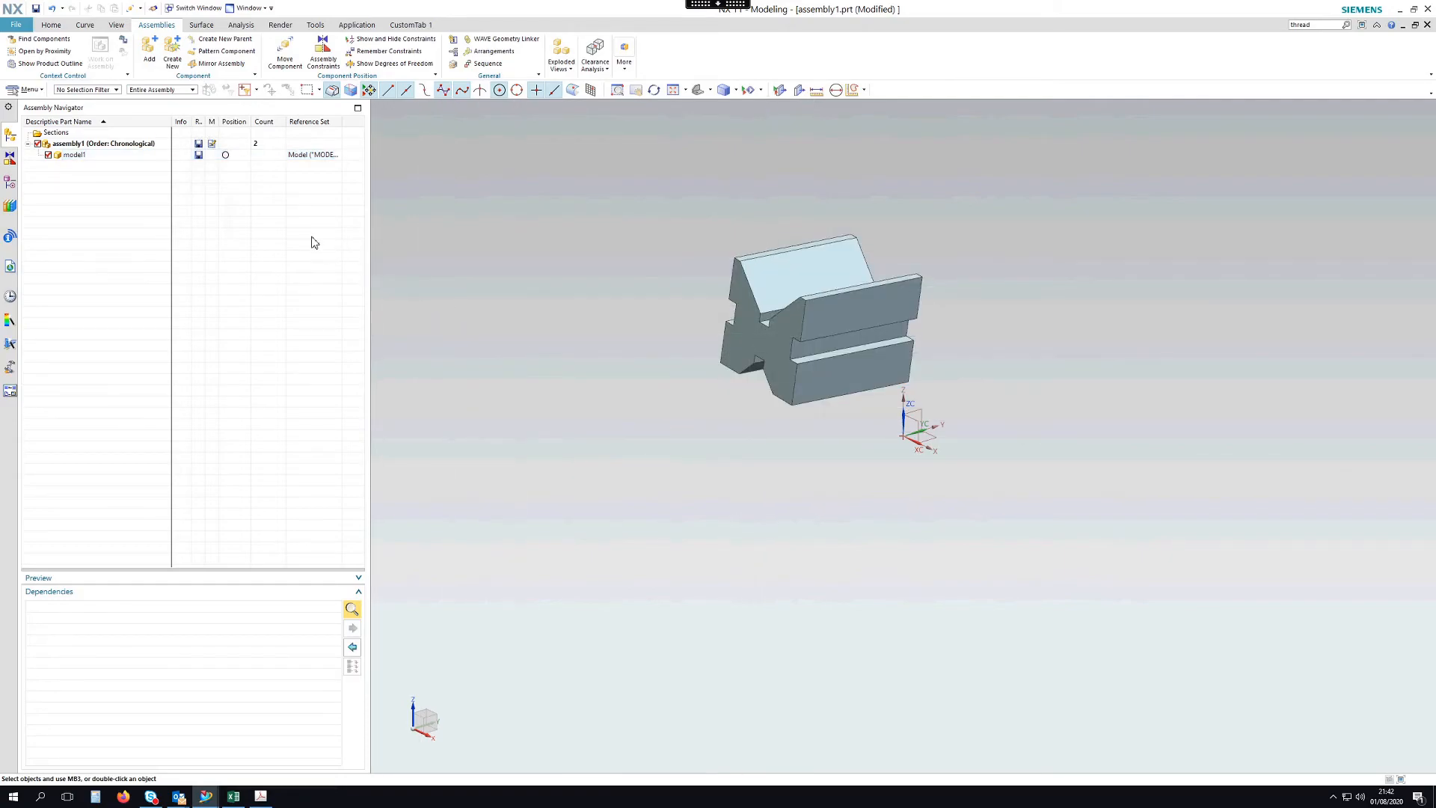
# Replace the model1 component's reference set with Entire Part and examine its sketch and datum geometry.
pyautogui.click(87, 157)
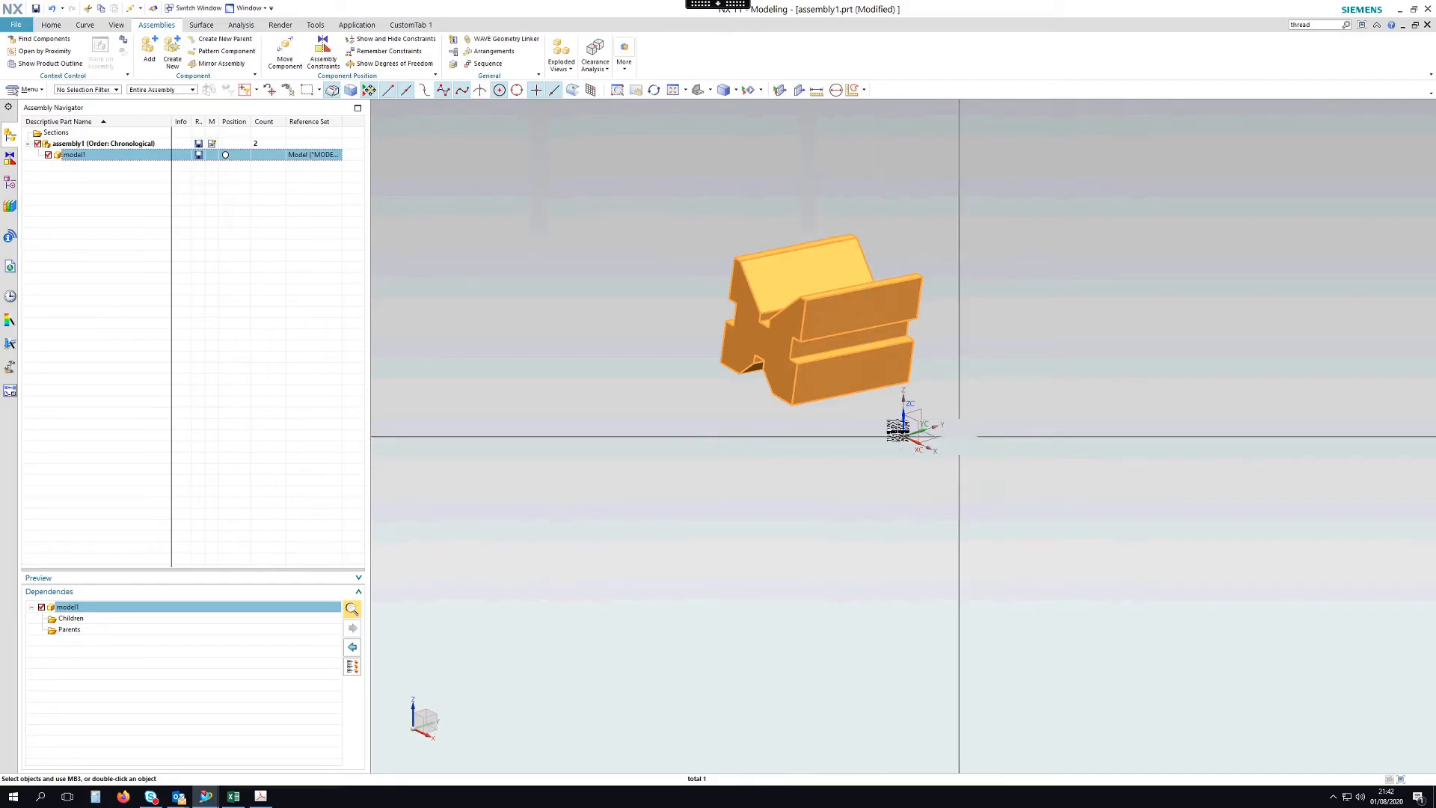
pyautogui.rightClick(126, 159)
pyautogui.moveTo(174, 210)
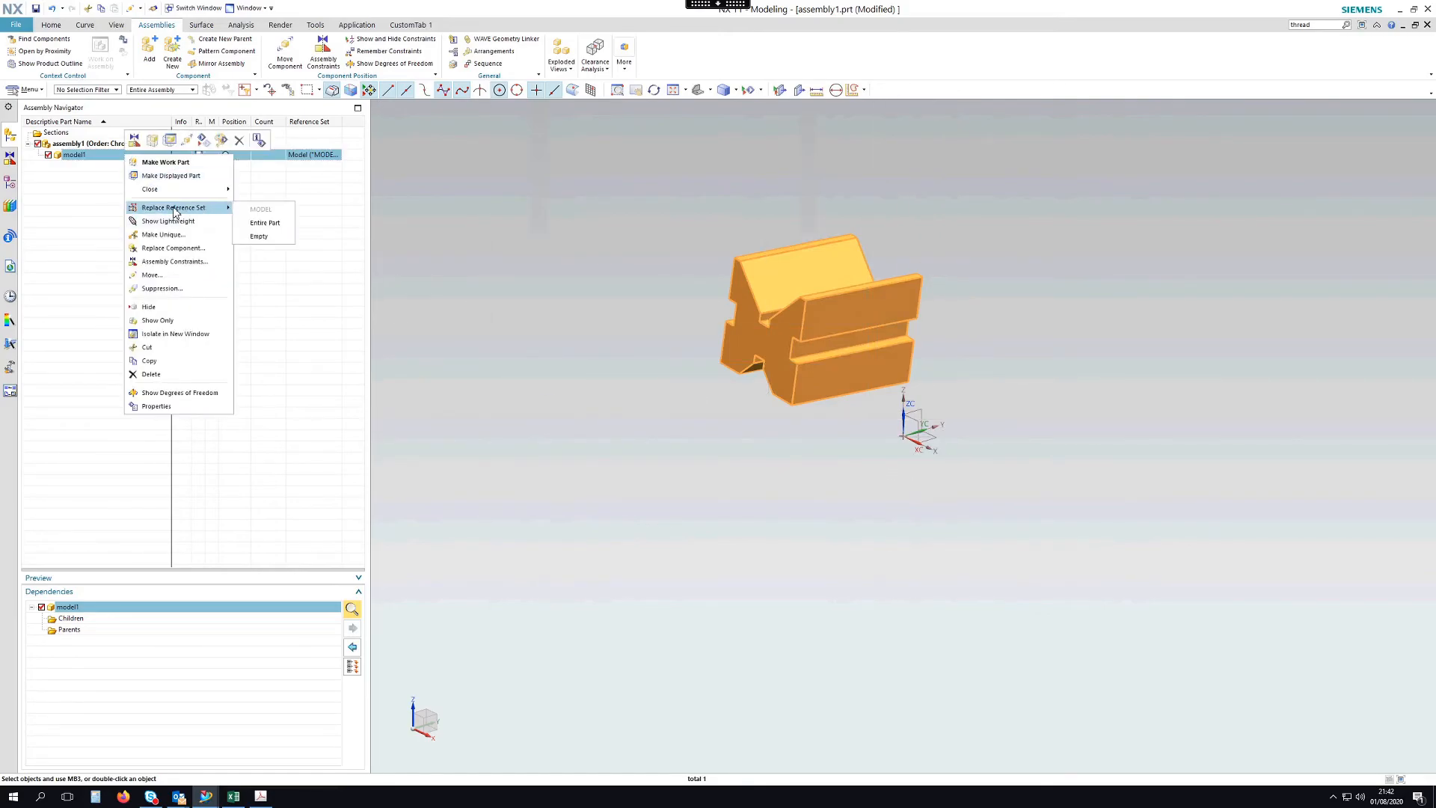
pyautogui.click(279, 224)
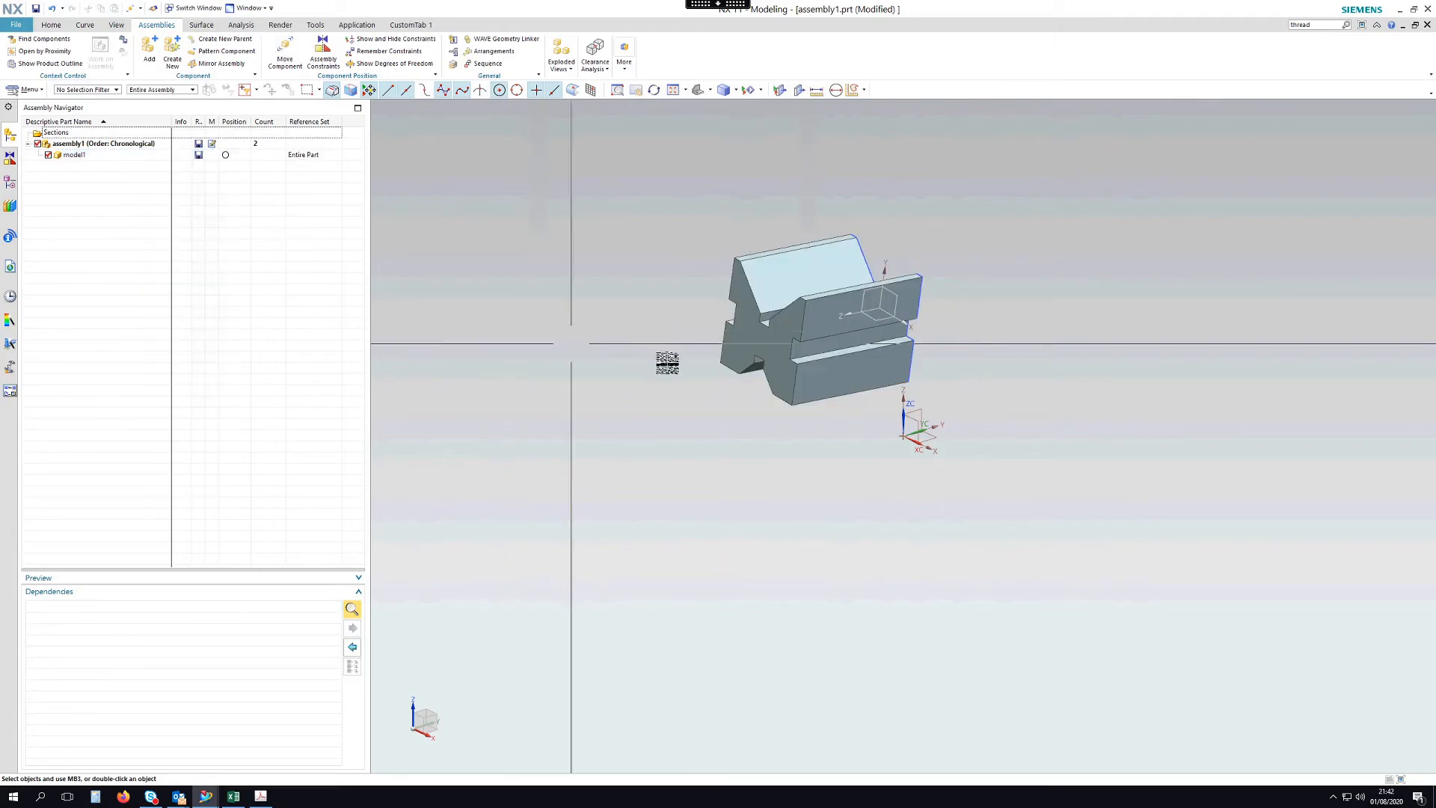
pyautogui.moveTo(987, 298); pyautogui.dragTo(907, 299, button='middle')
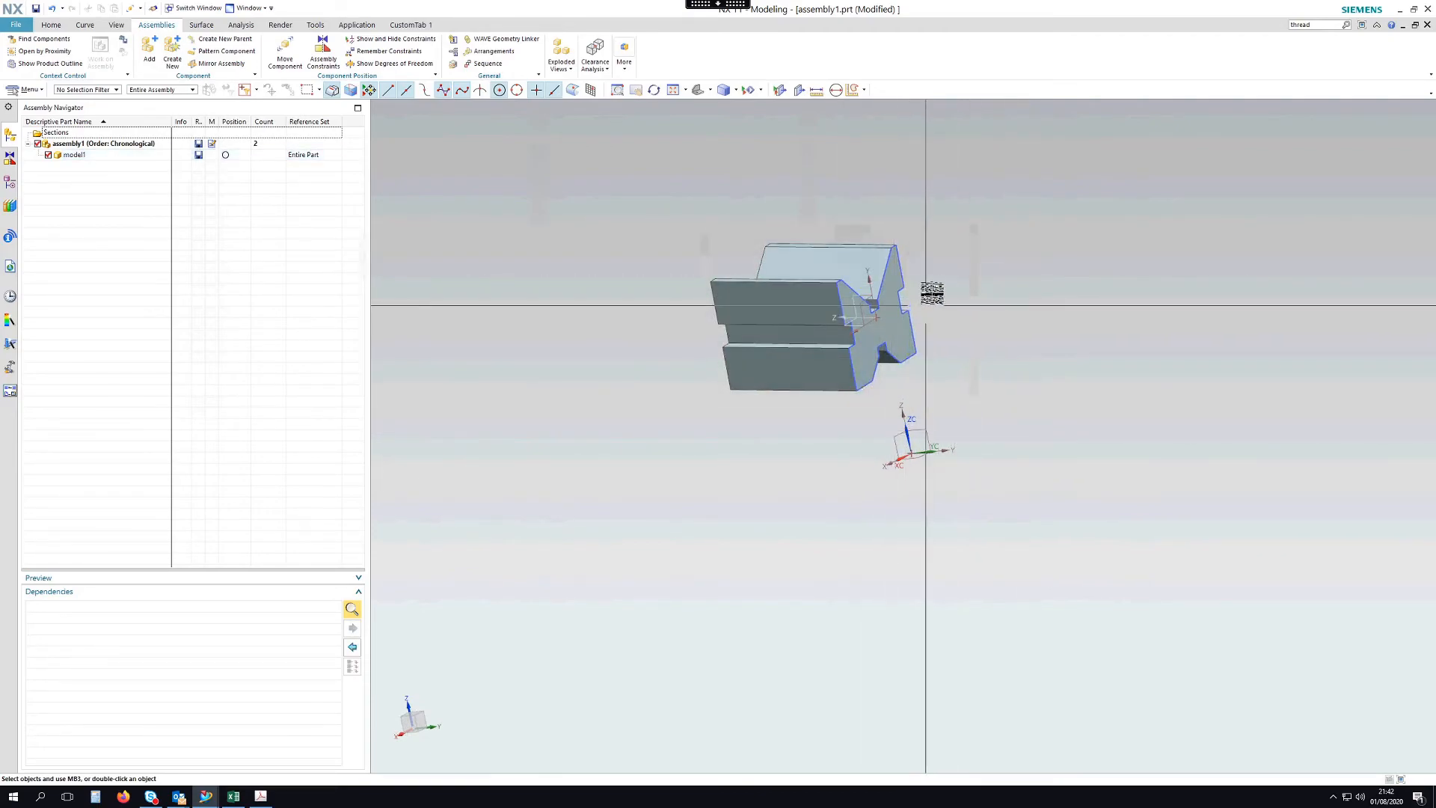
pyautogui.moveTo(545, 334); pyautogui.dragTo(630, 331, button='middle')
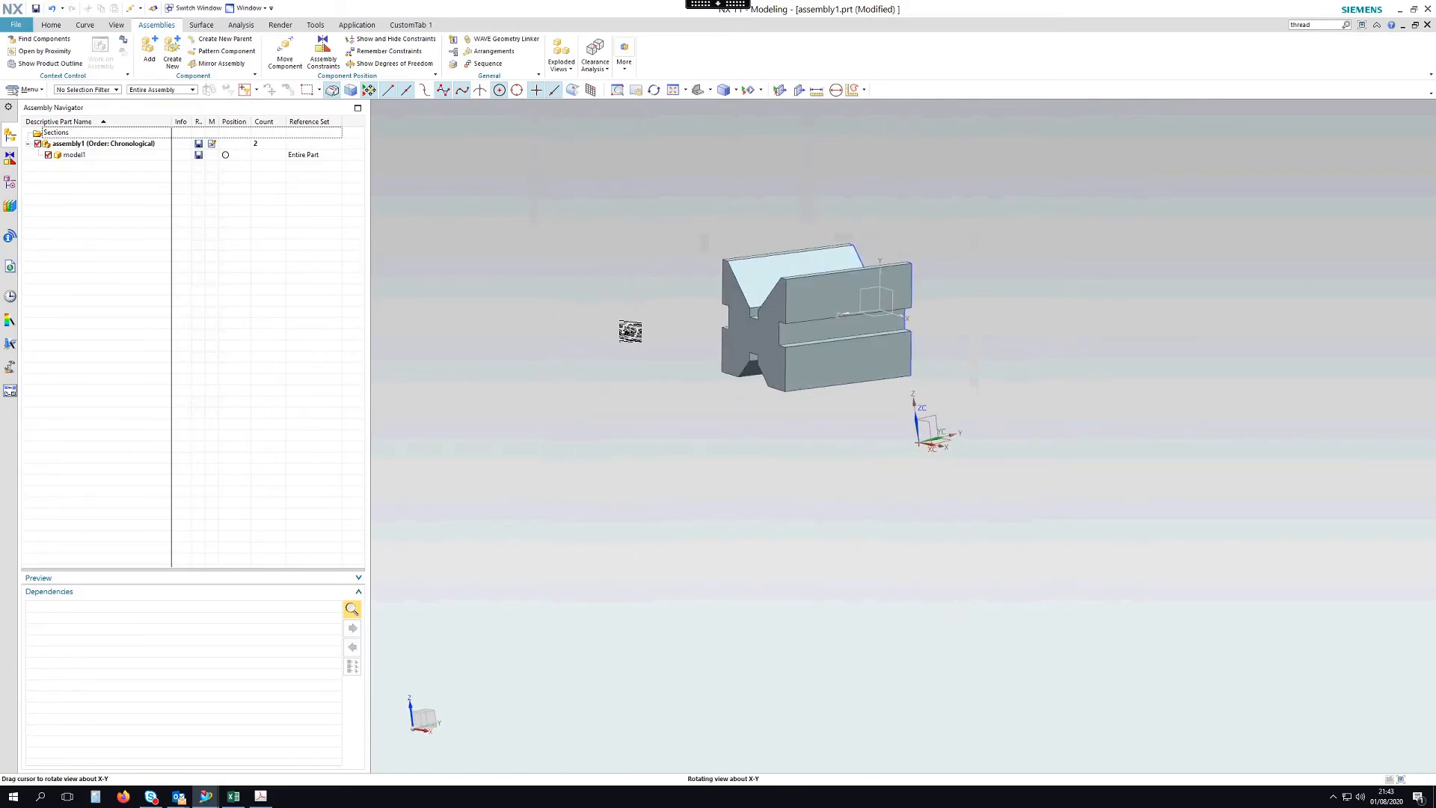
# Switch the model1 component's reference set back to MODEL.
pyautogui.click(137, 158)
pyautogui.rightClick(137, 159)
pyautogui.moveTo(210, 211)
pyautogui.click(270, 210)
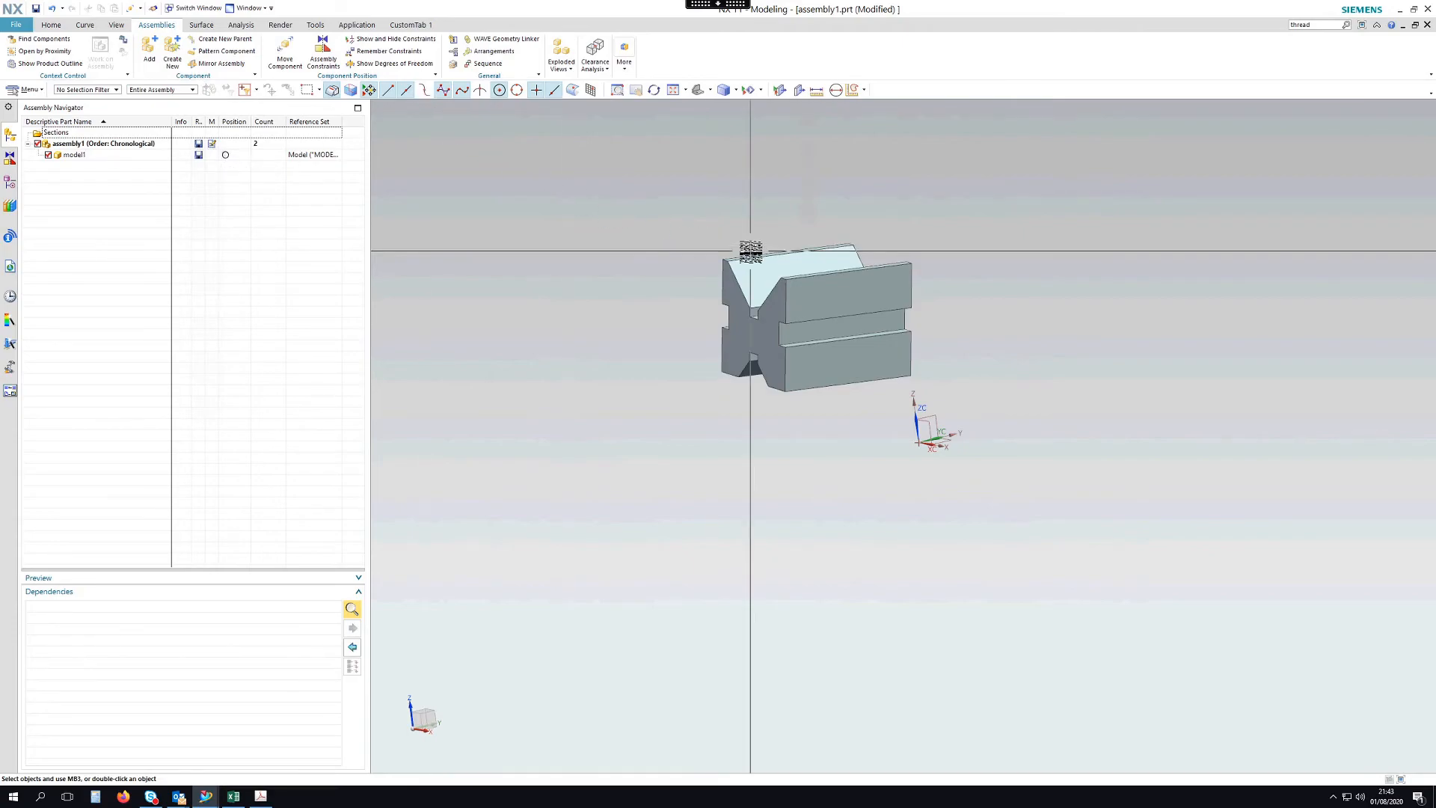
# Add a 2 to 1 Center constraint between the block's two opposite side faces and the assembly's datum coordinate system, and check its listing.
pyautogui.keyDown('shift'); pyautogui.moveTo(995, 228); pyautogui.dragTo(965, 243, button='middle'); pyautogui.keyUp('shift')
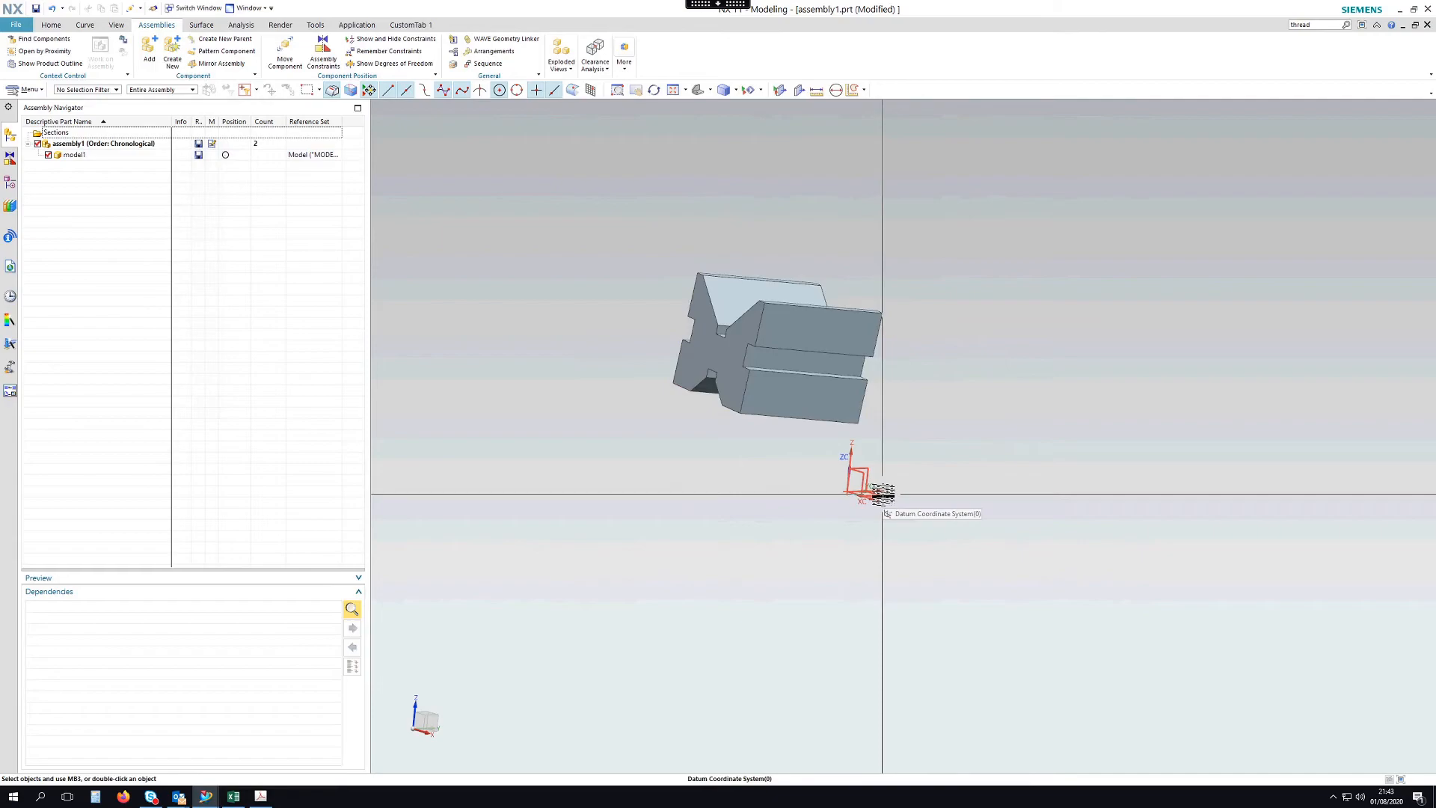
pyautogui.click(333, 61)
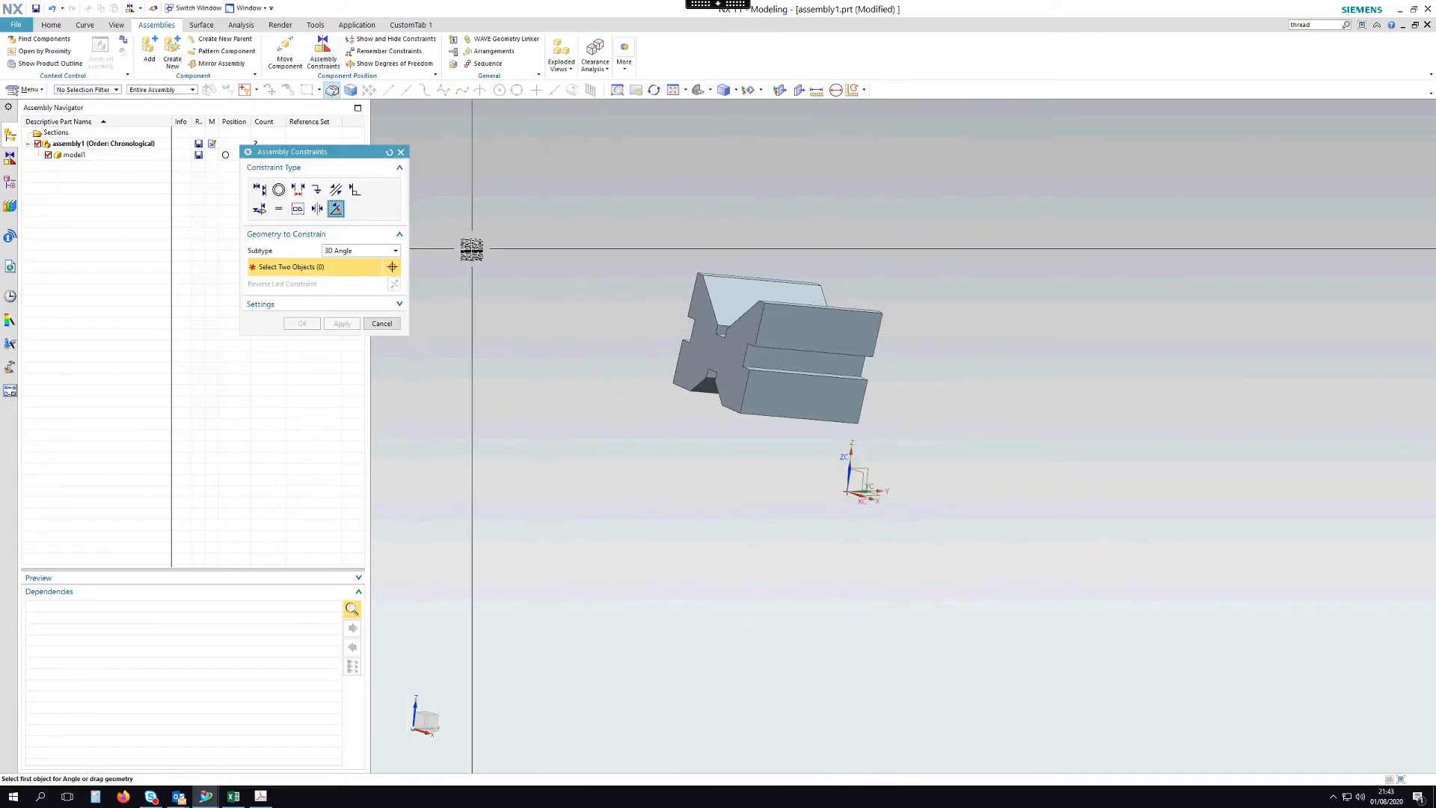
pyautogui.moveTo(353, 153); pyautogui.dragTo(483, 186)
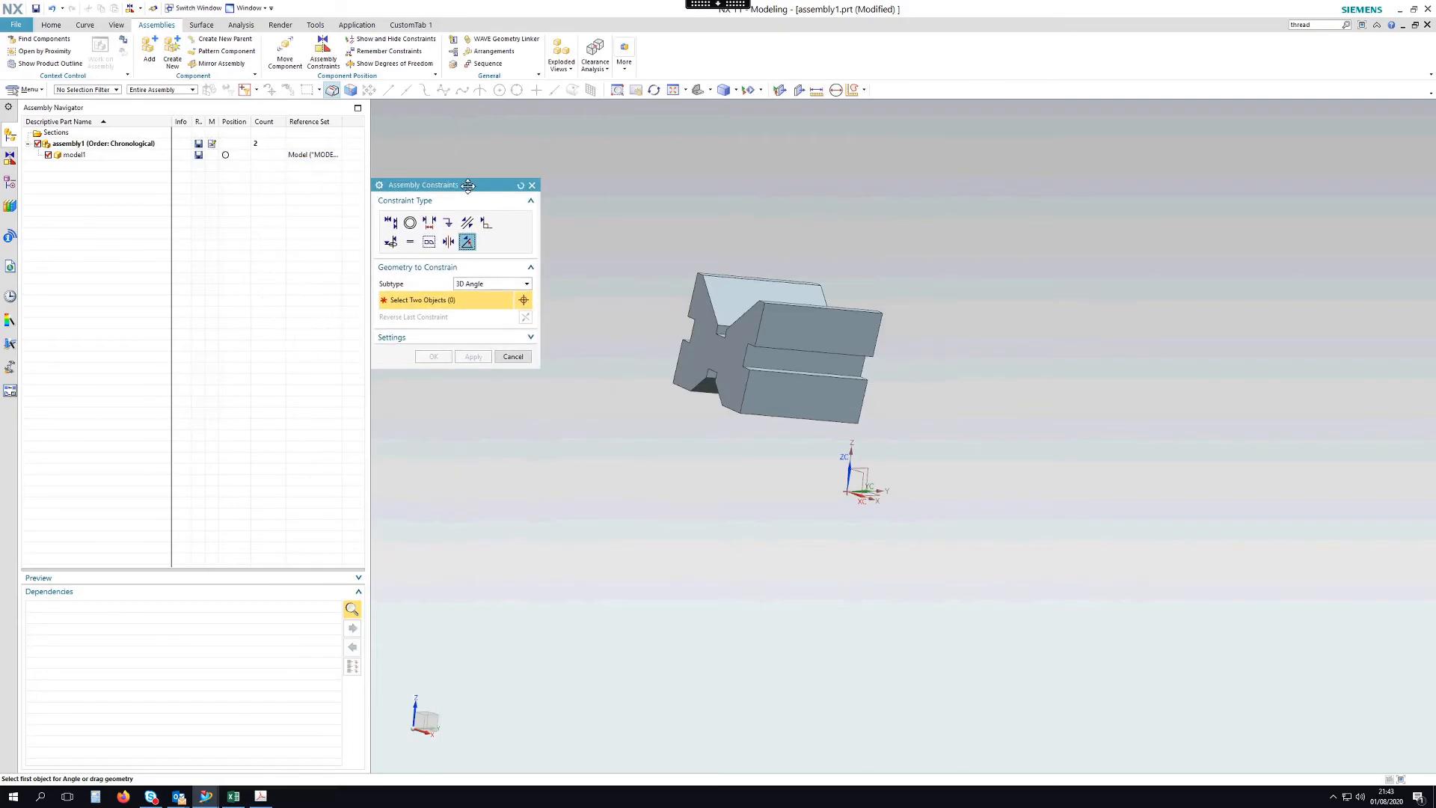
pyautogui.click(453, 244)
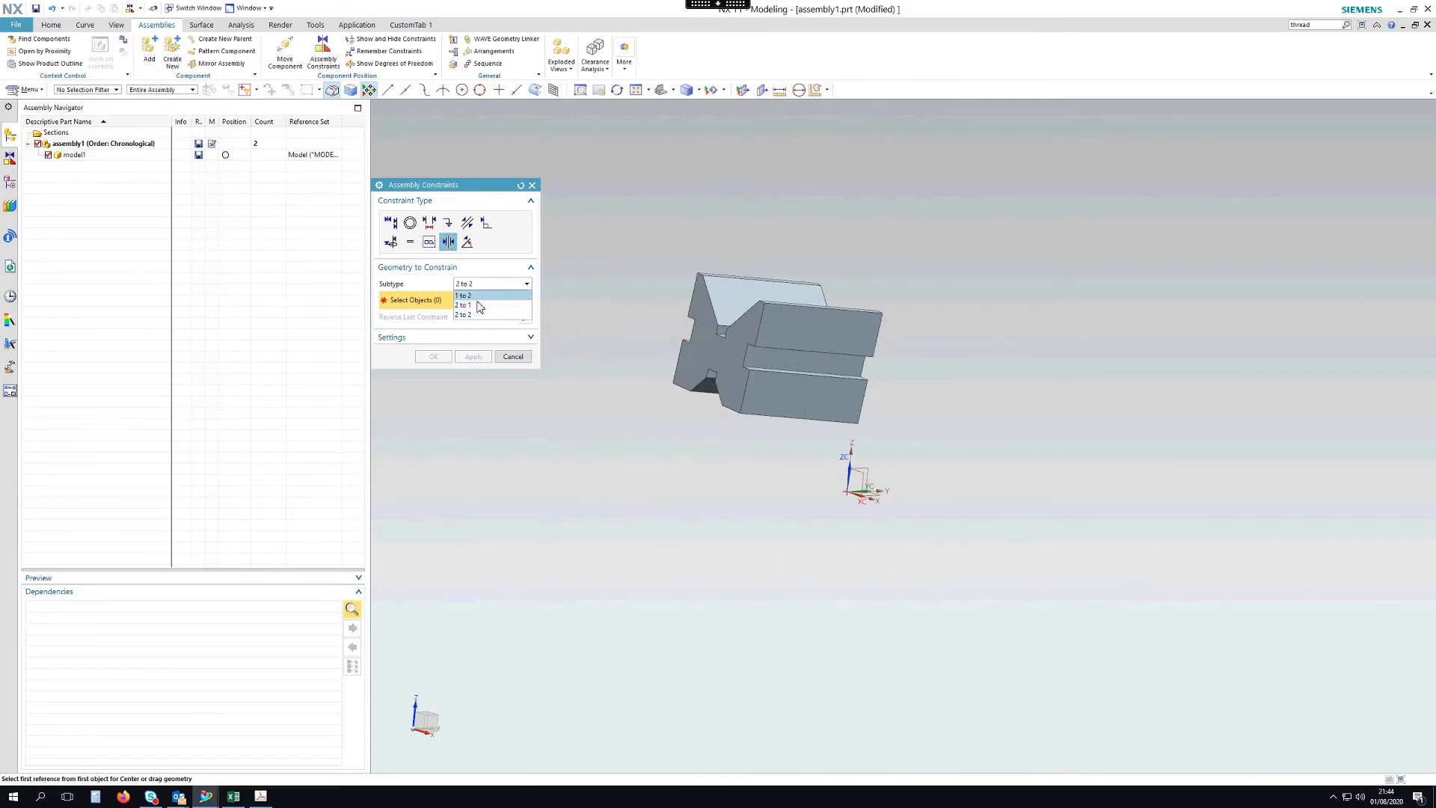
pyautogui.click(476, 306)
pyautogui.moveTo(705, 433); pyautogui.dragTo(809, 415, button='middle')
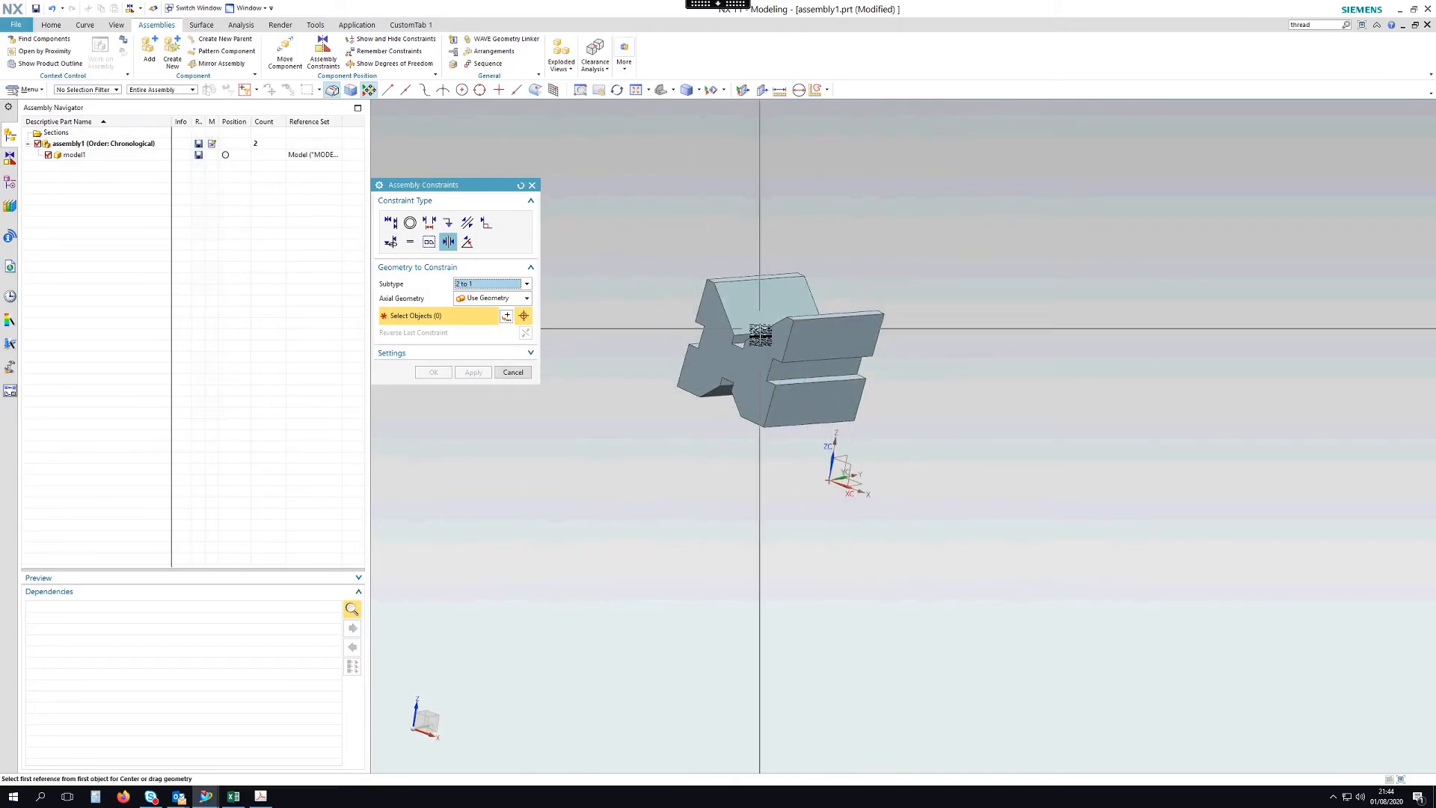
pyautogui.click(834, 332)
pyautogui.moveTo(726, 437); pyautogui.dragTo(812, 337, button='middle')
pyautogui.click(755, 295)
pyautogui.moveTo(963, 424); pyautogui.dragTo(878, 474, button='middle')
pyautogui.click(477, 375)
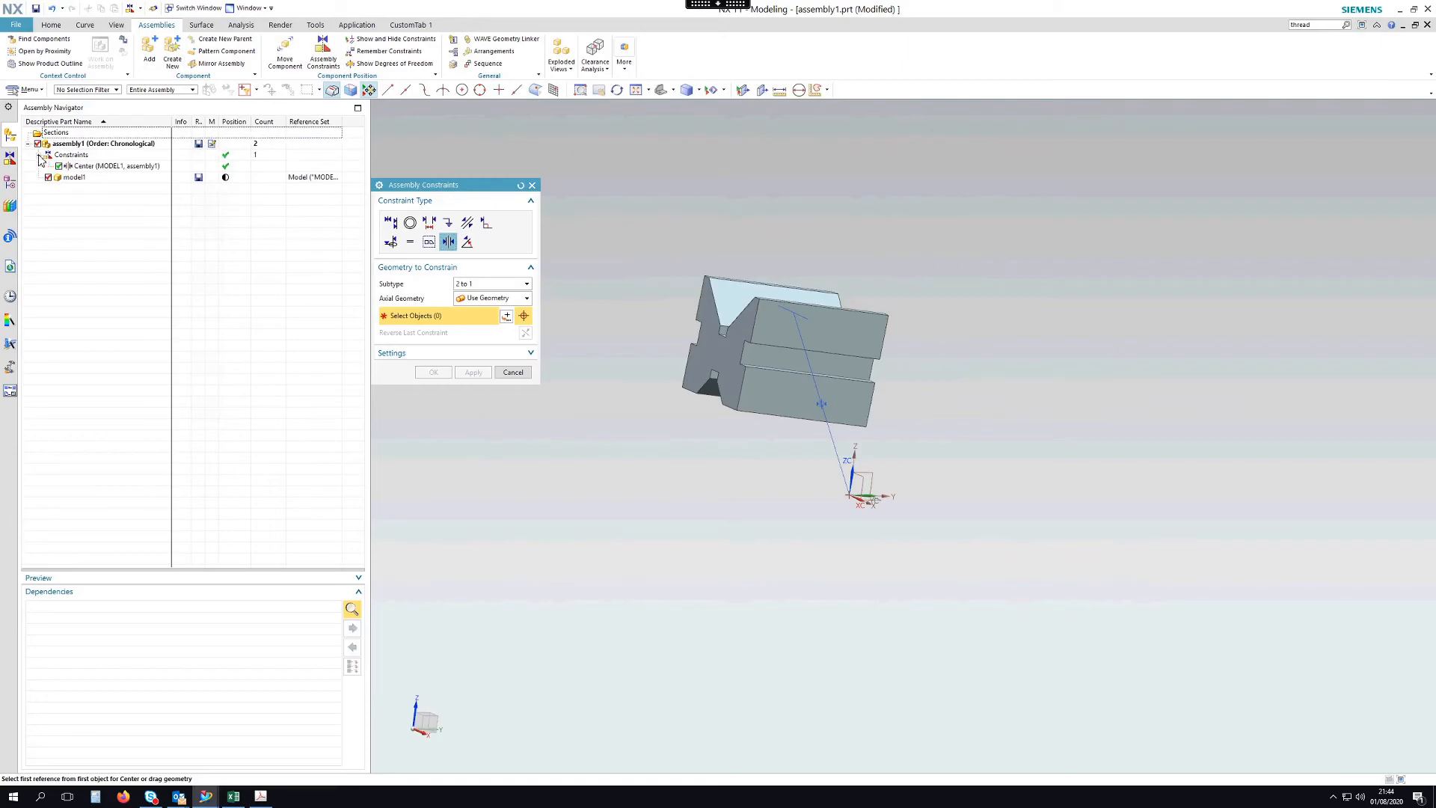
pyautogui.click(11, 159)
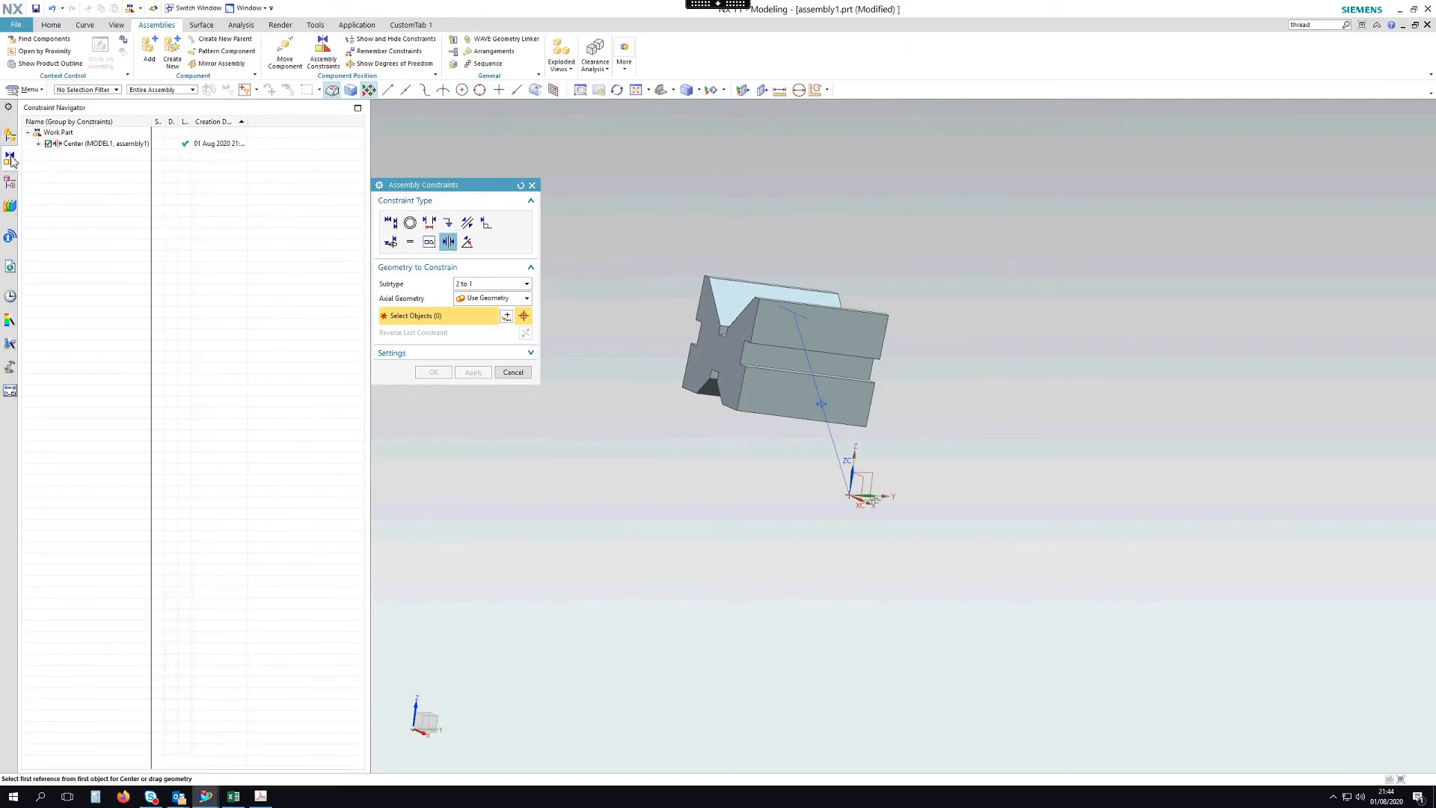
pyautogui.click(10, 136)
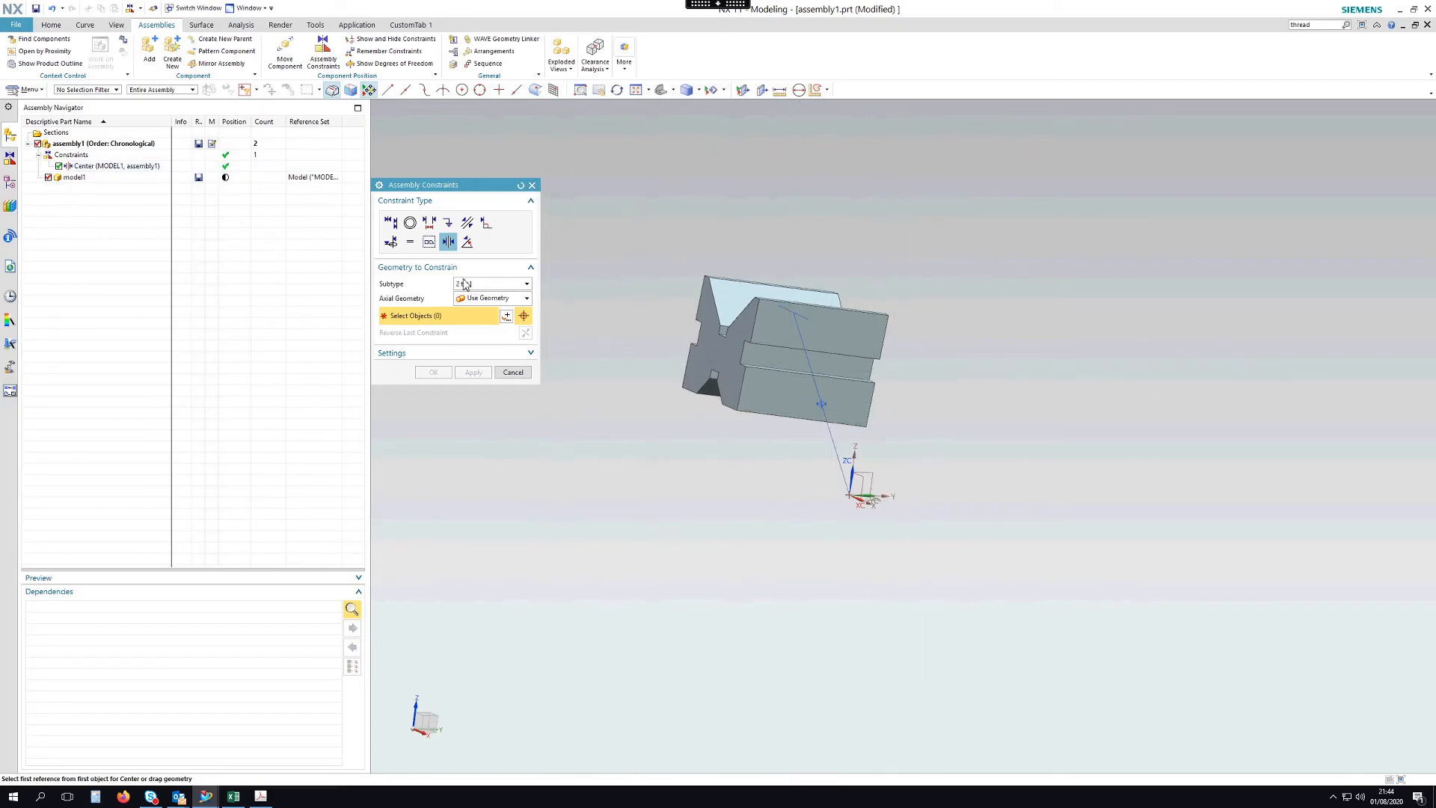
# Add a 2 to 1 Center constraint between the block's two V-profiled end faces and the assembly's datum coordinate system.
pyautogui.click(731, 356)
pyautogui.moveTo(997, 404); pyautogui.dragTo(949, 471, button='middle')
pyautogui.click(857, 372)
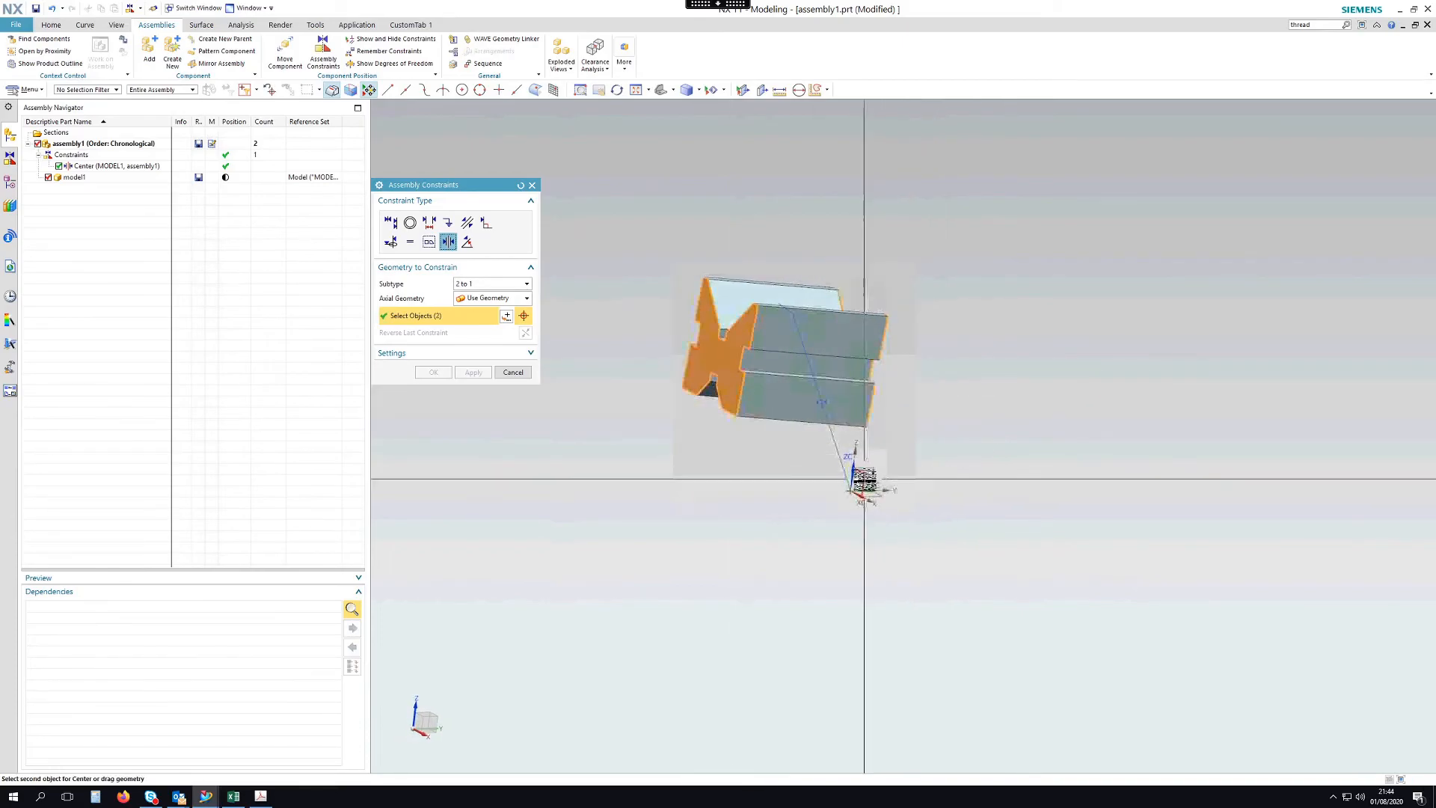
pyautogui.click(479, 377)
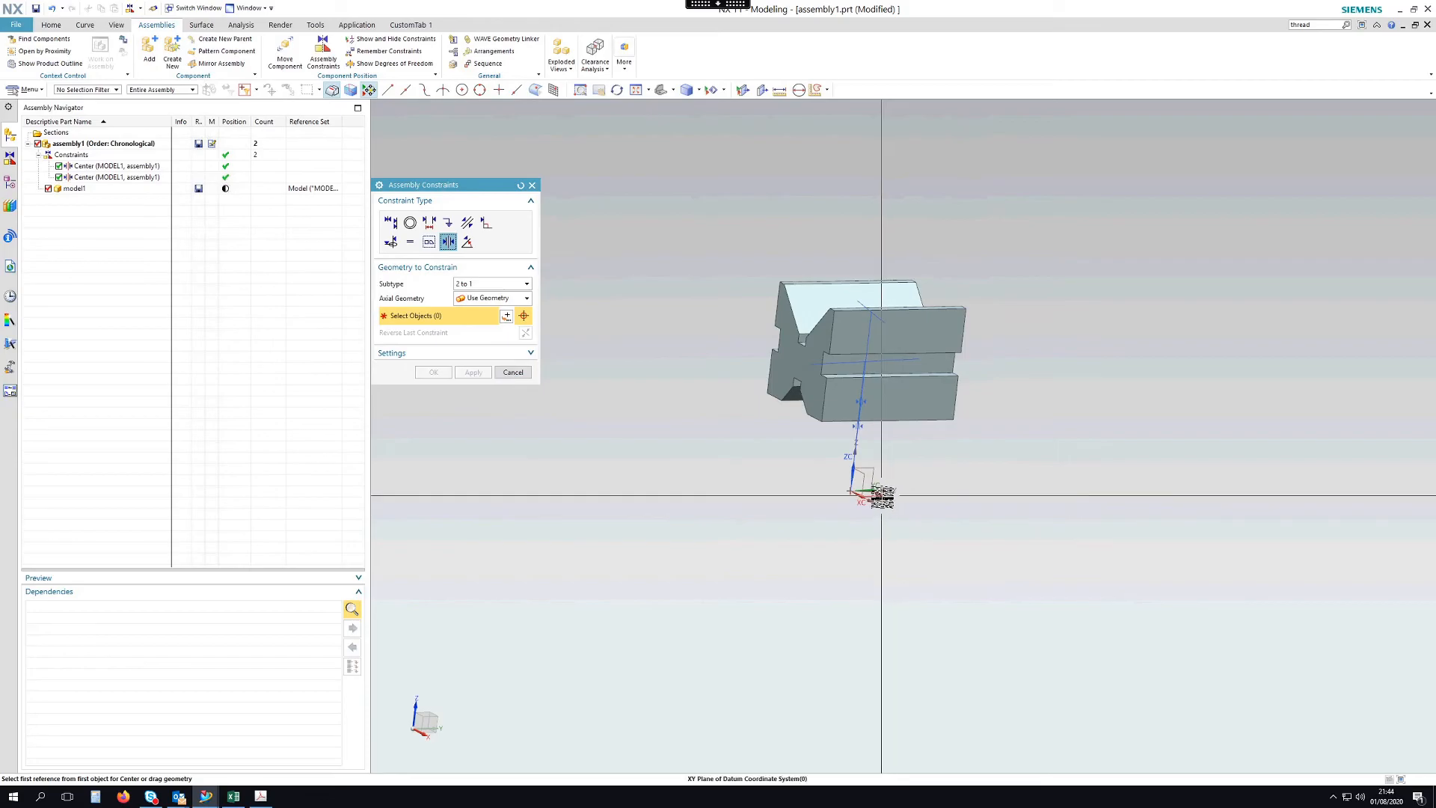
# Add a Touch constraint between the block's underside and the XY plane of the assembly's datum coordinate system.
pyautogui.click(392, 224)
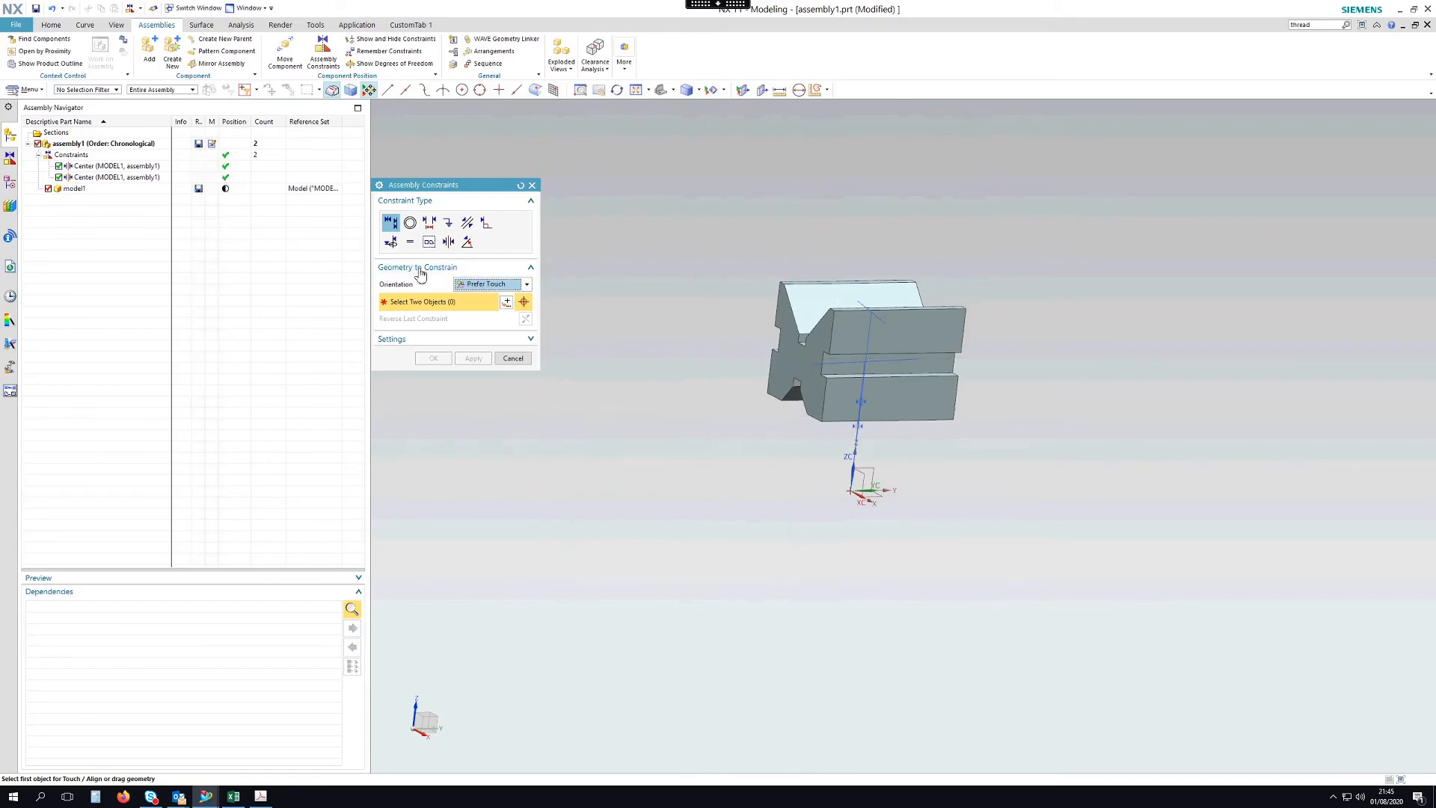
pyautogui.moveTo(920, 449); pyautogui.dragTo(920, 496, button='middle')
pyautogui.click(929, 417)
pyautogui.click(872, 487)
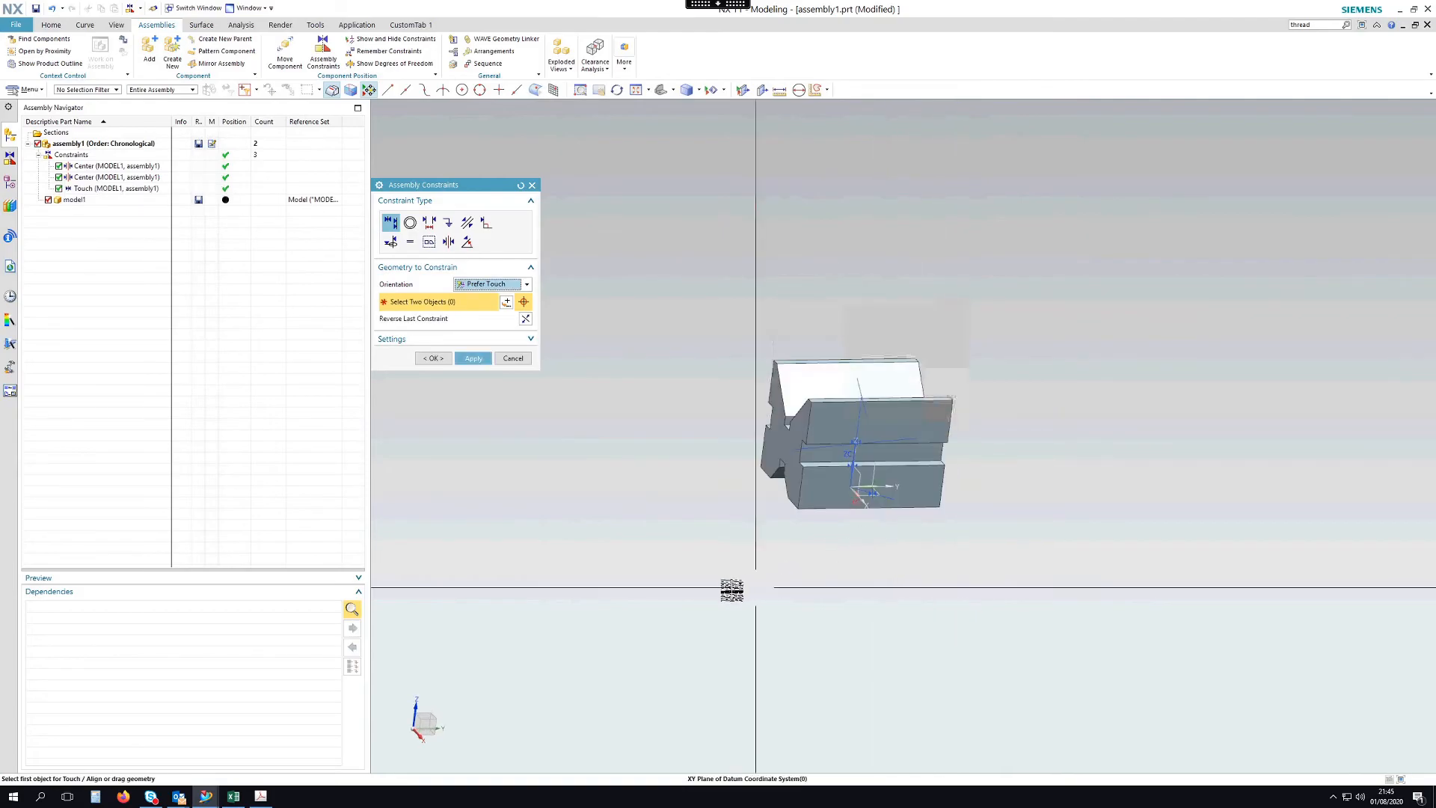
pyautogui.click(522, 361)
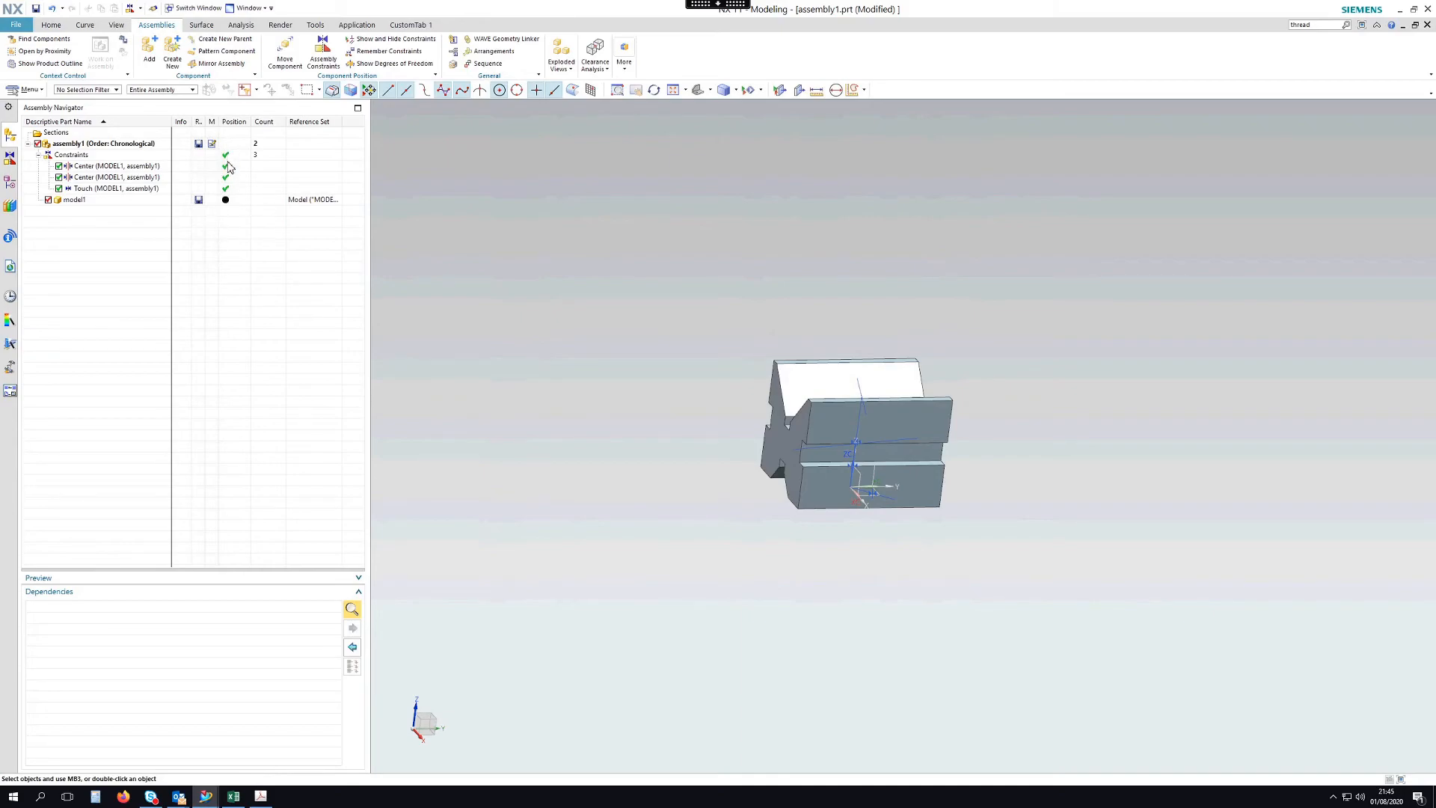
# Hide the two Center constraints and the Touch constraint between model1 and assembly1.
pyautogui.moveTo(637, 281); pyautogui.dragTo(849, 305, button='middle')
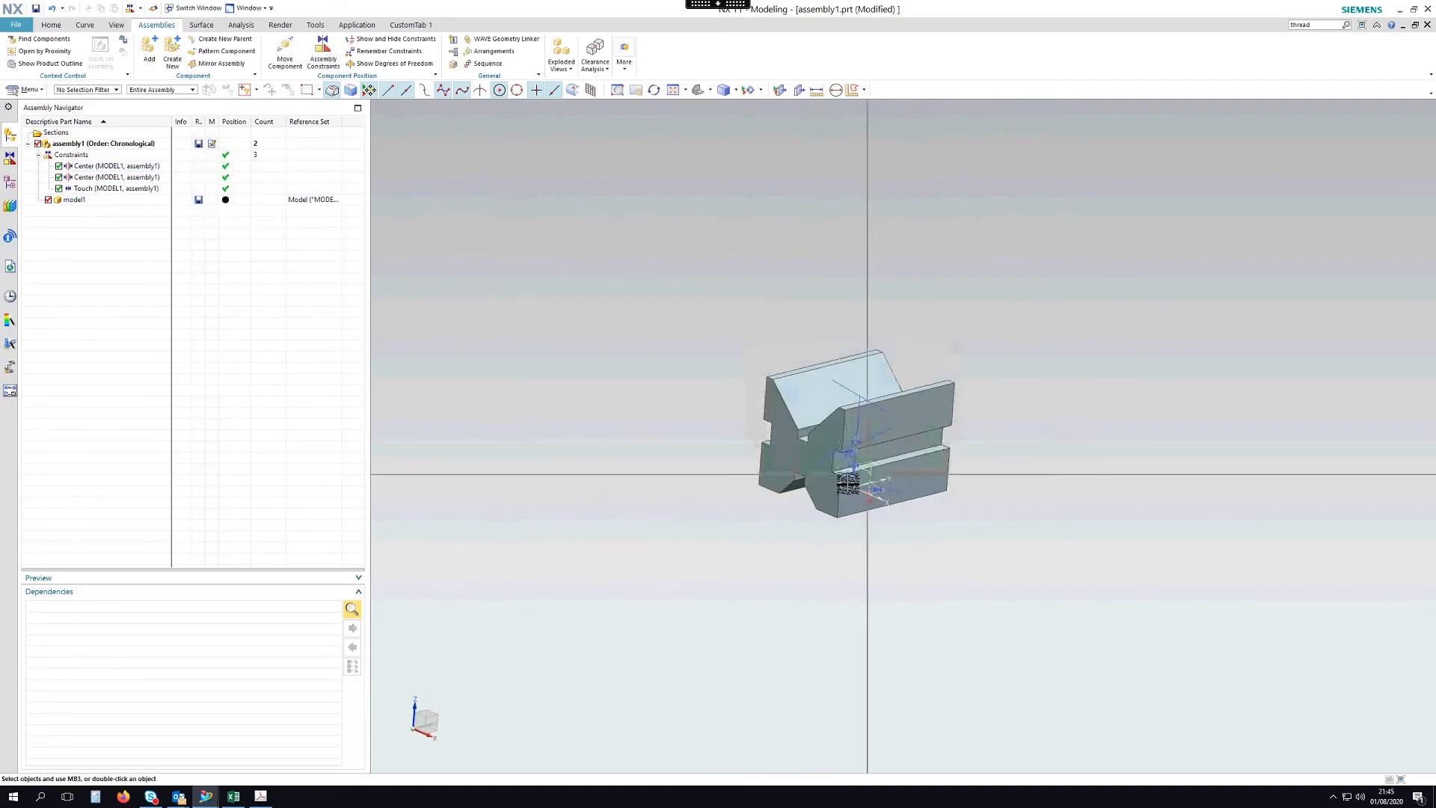
pyautogui.click(97, 167)
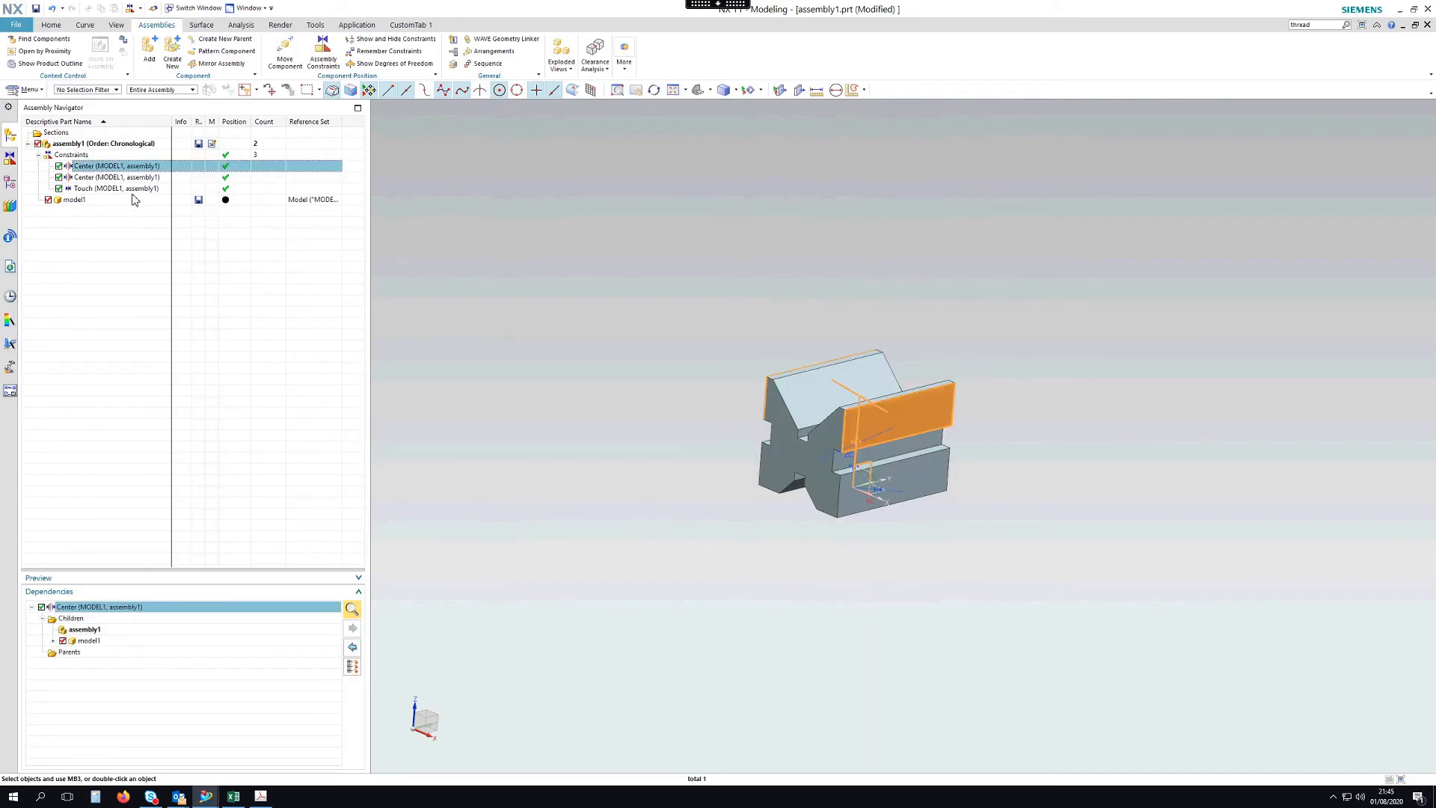
pyautogui.keyDown('shift'); pyautogui.click(131, 189); pyautogui.keyUp('shift')
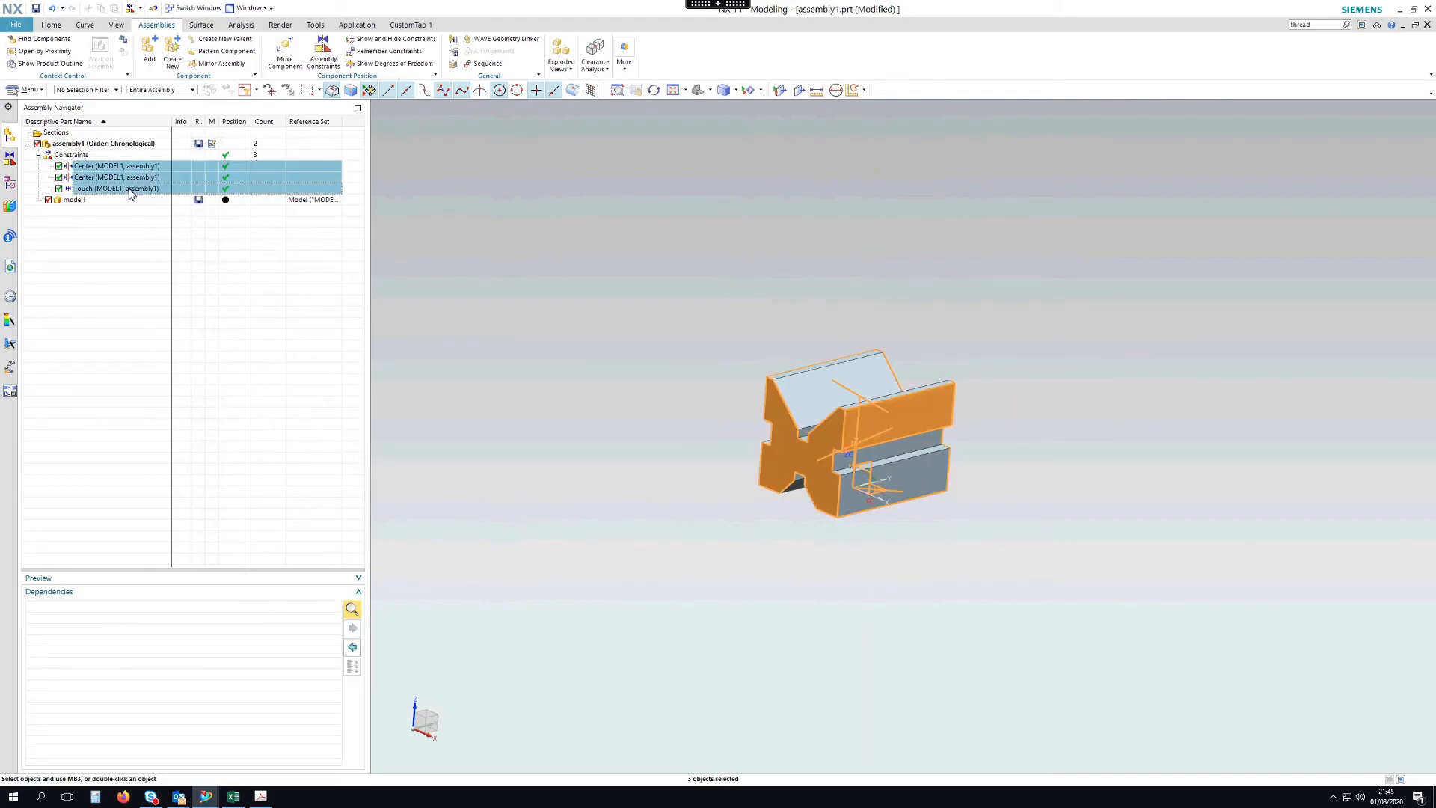
pyautogui.click(166, 211)
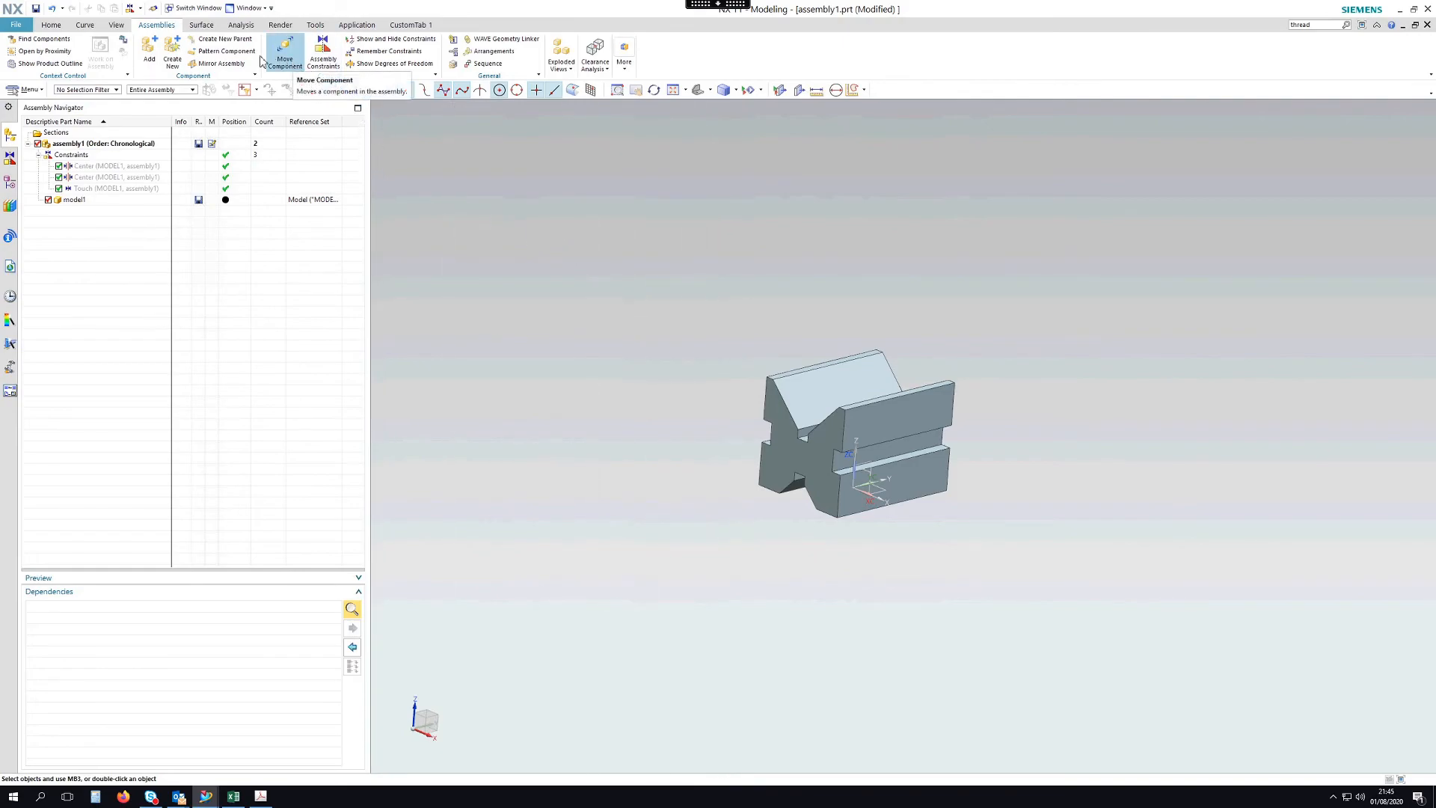
# Add the model2 clamp at the absolute origin and move it dynamically to X 0, Y 46.25, Z 65, standing upright.
pyautogui.click(149, 52)
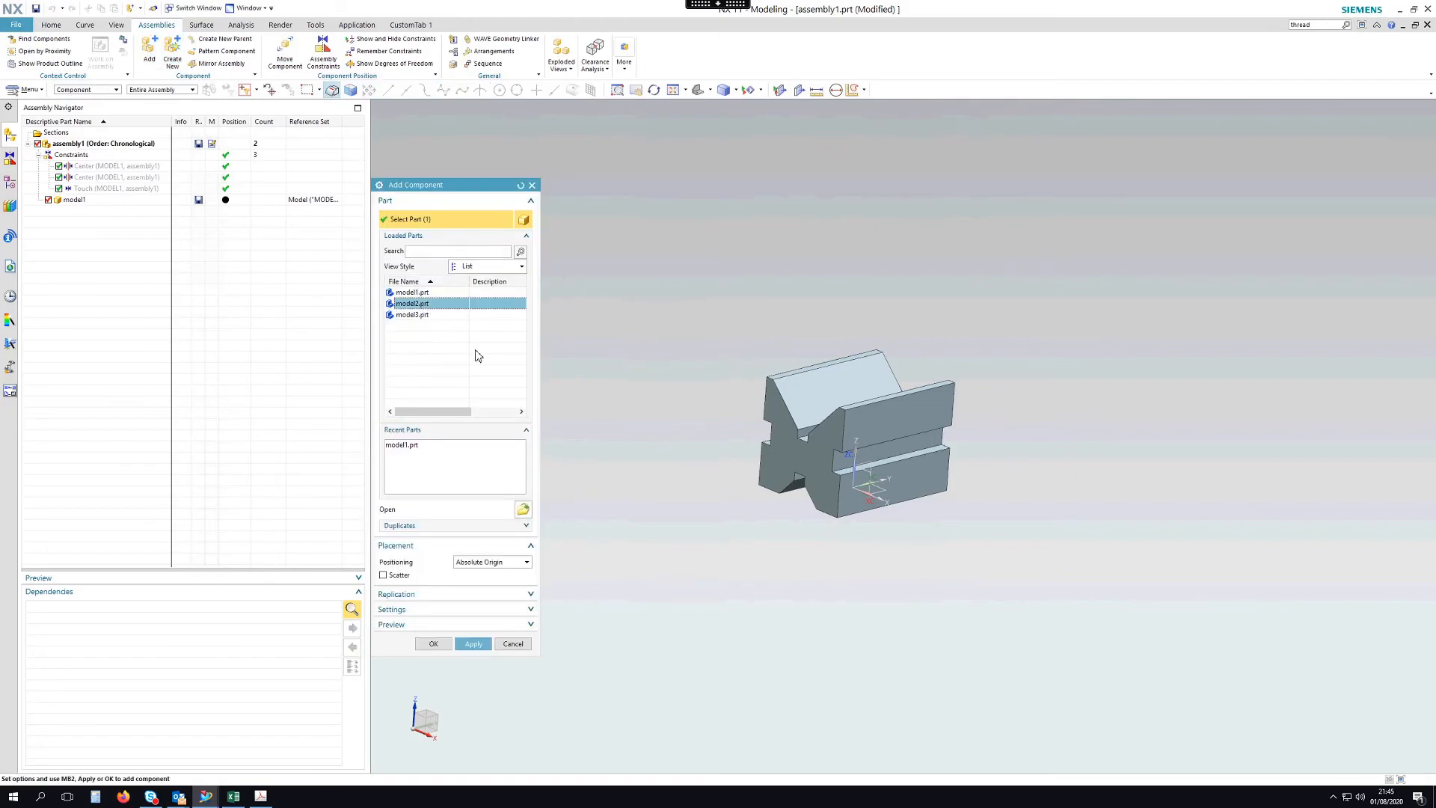
pyautogui.click(433, 644)
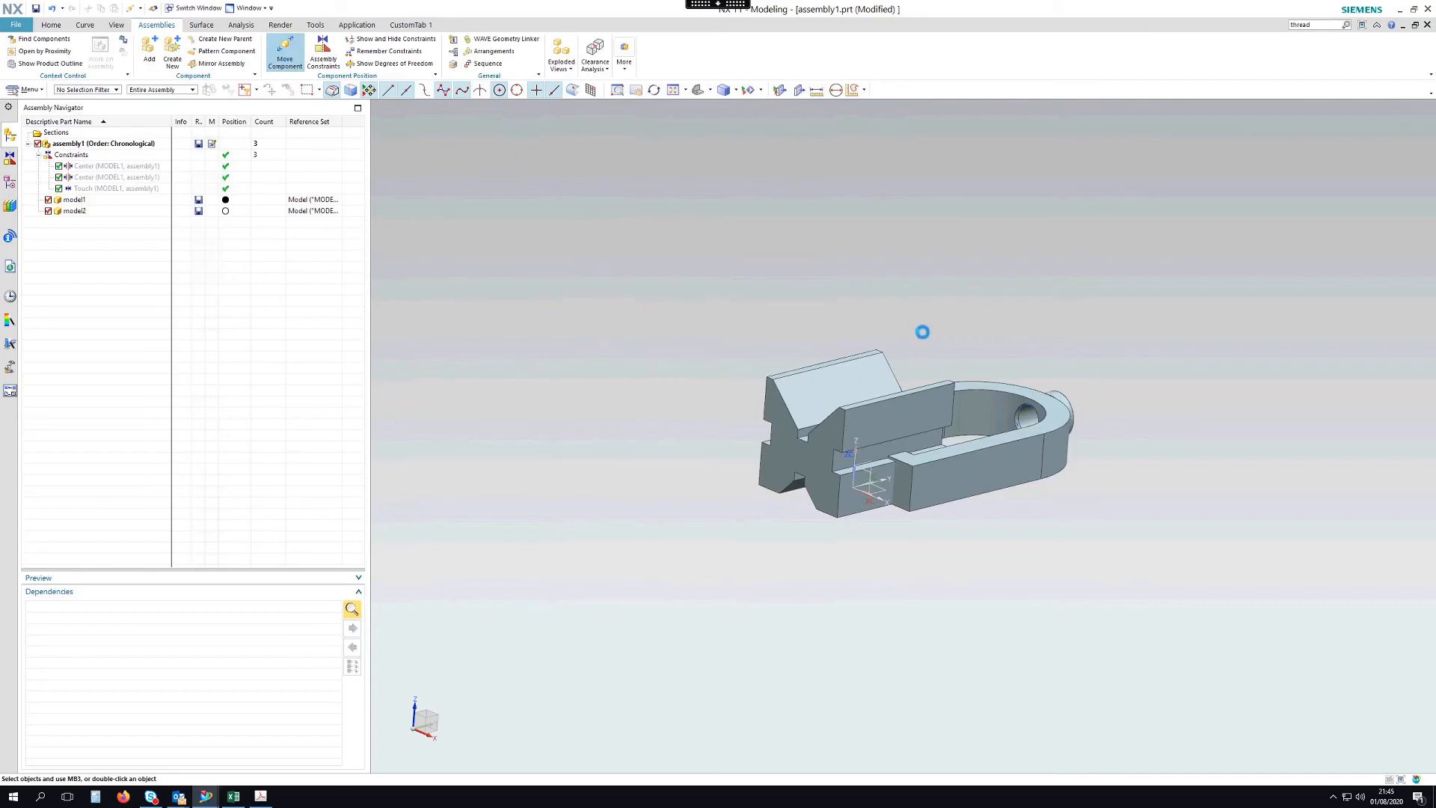
pyautogui.click(999, 396)
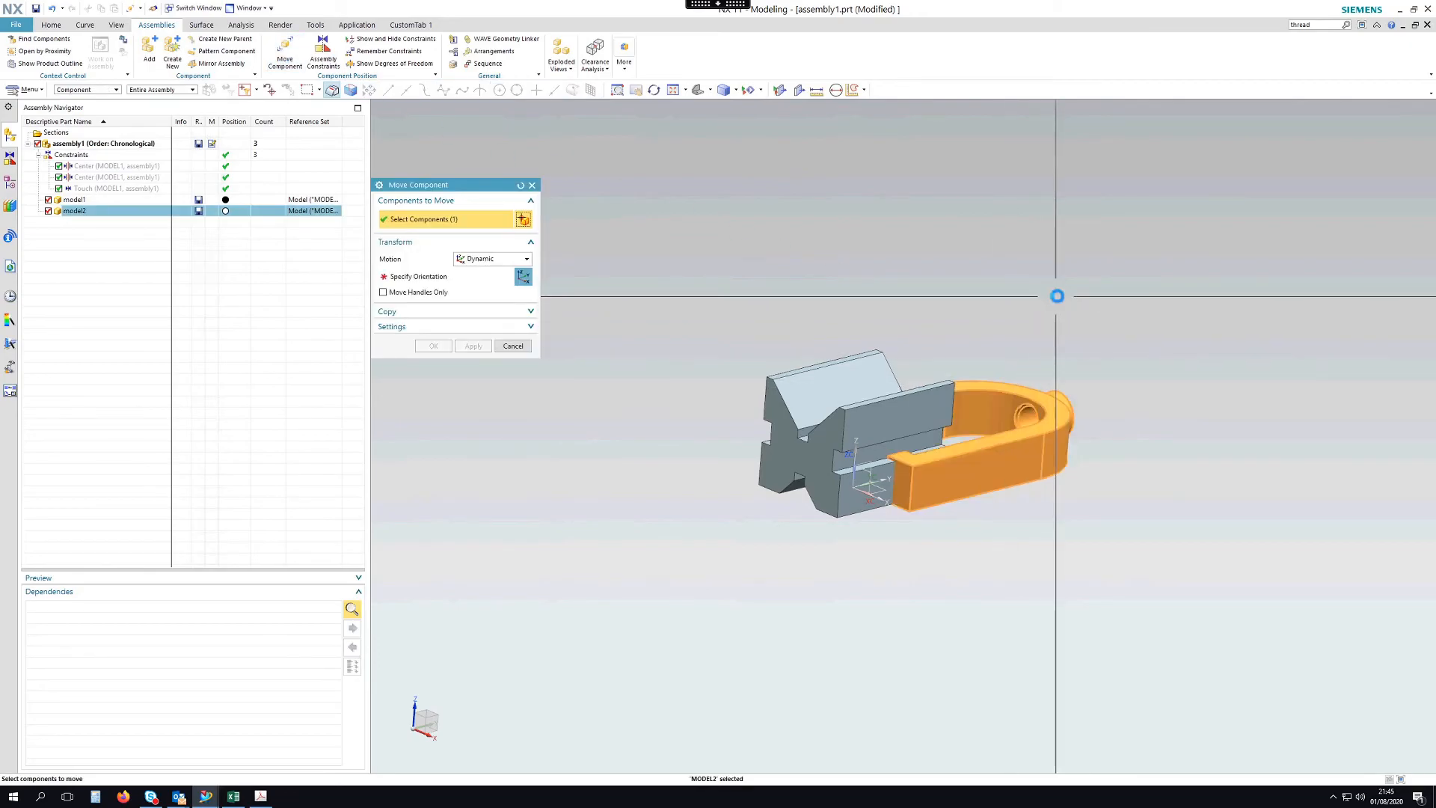
pyautogui.scroll(2, 1029, 330)
pyautogui.moveTo(954, 443); pyautogui.dragTo(941, 223)
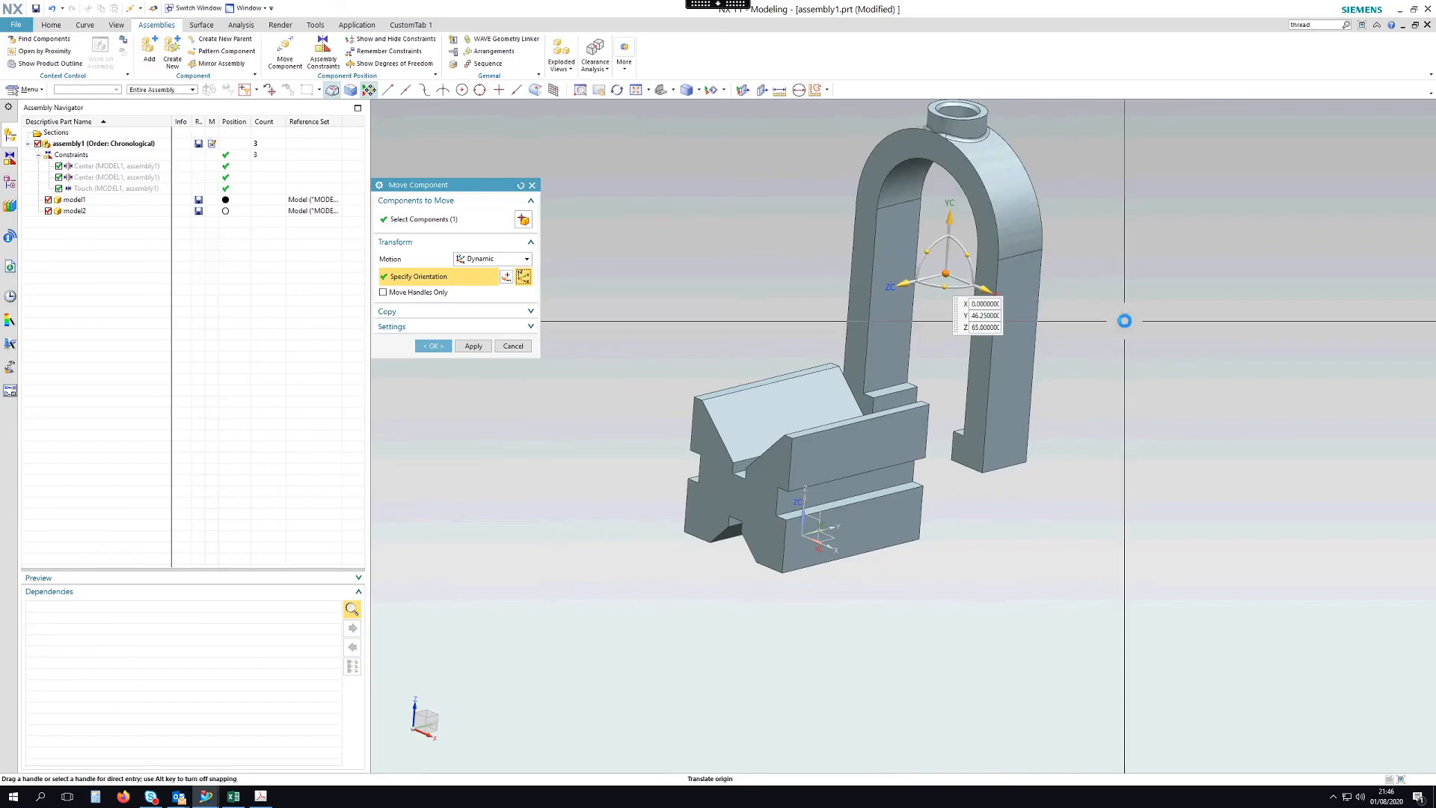
pyautogui.middleClick(932, 414)
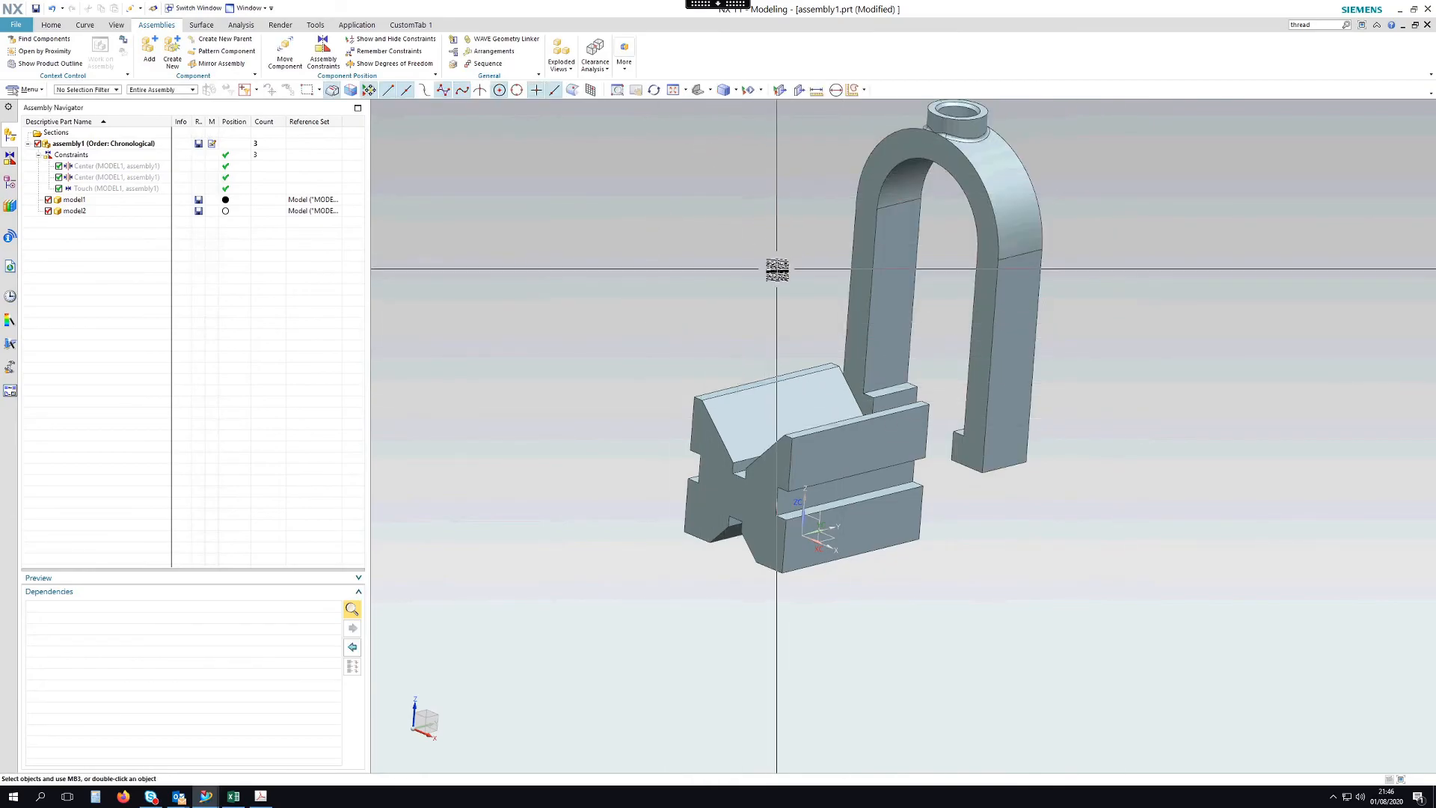
# Add a 2 to 2 Center constraint between the clamp's front and back faces and the block's two V-profiled end faces.
pyautogui.moveTo(781, 270)
pyautogui.mouseDown(button='middle')
pyautogui.moveTo(714, 234)
pyautogui.moveTo(783, 249)
pyautogui.mouseUp(button='middle')
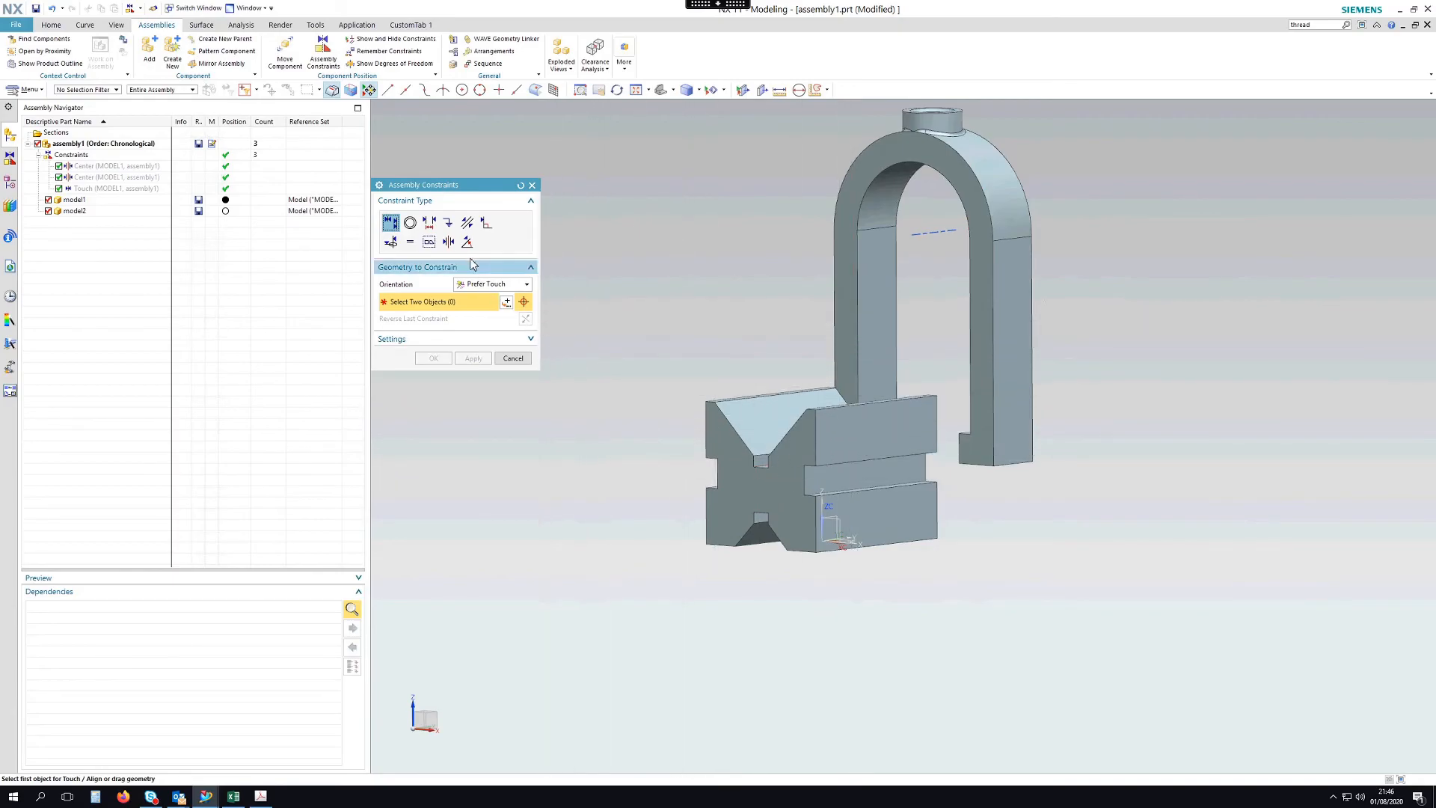
pyautogui.click(448, 241)
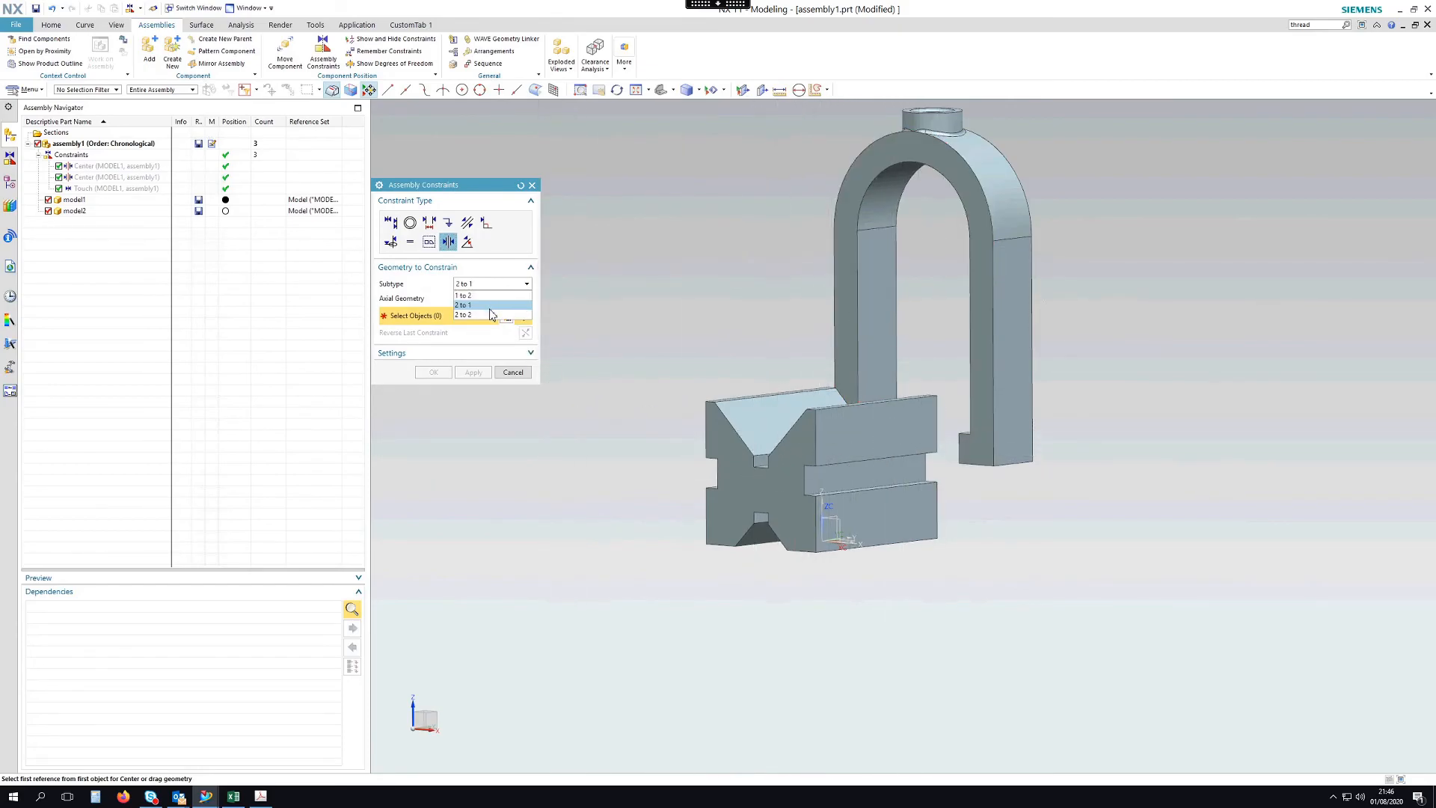
pyautogui.click(488, 315)
pyautogui.click(830, 313)
pyautogui.moveTo(1173, 330); pyautogui.dragTo(1077, 342, button='middle')
pyautogui.click(1032, 312)
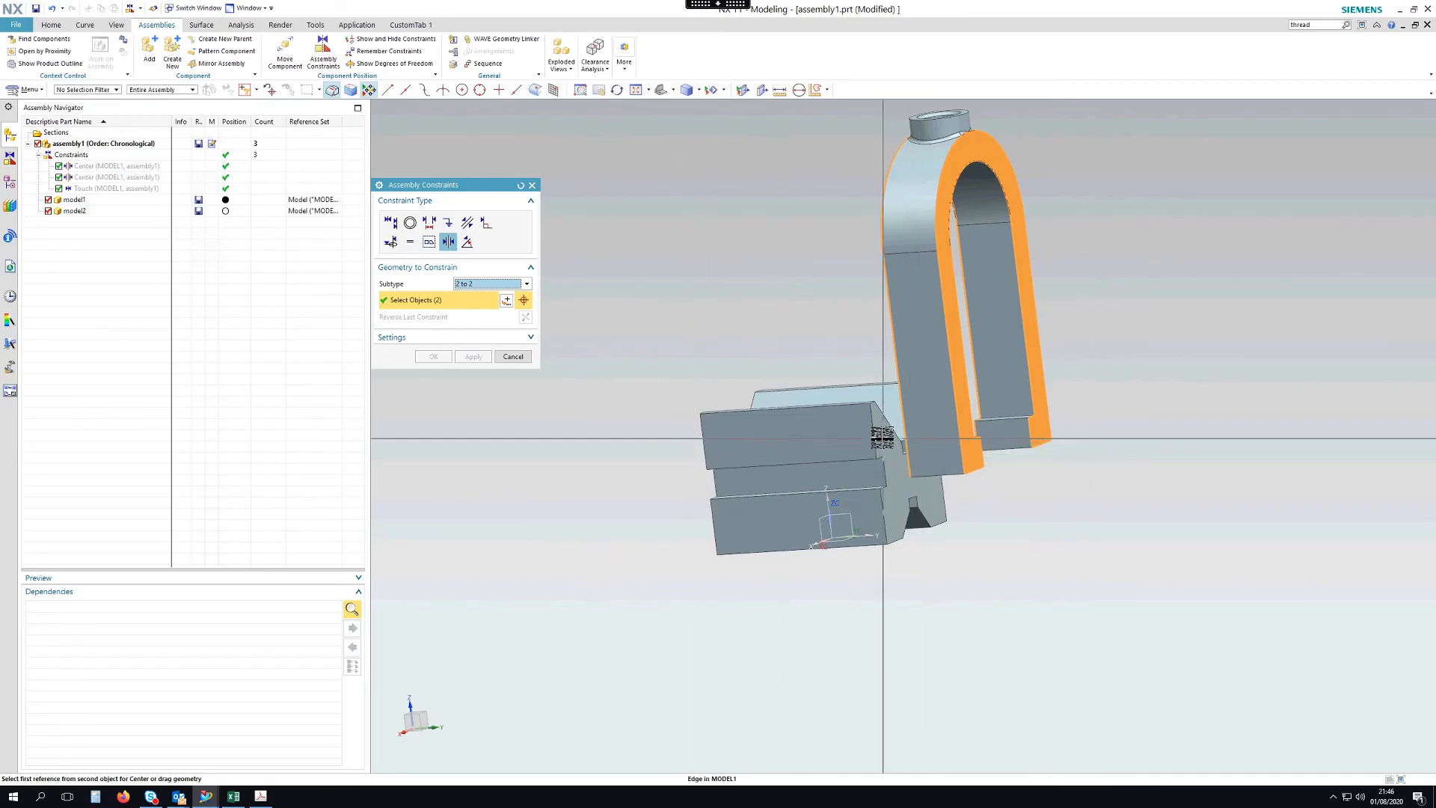
pyautogui.click(881, 435)
pyautogui.moveTo(657, 436); pyautogui.dragTo(729, 464, button='middle')
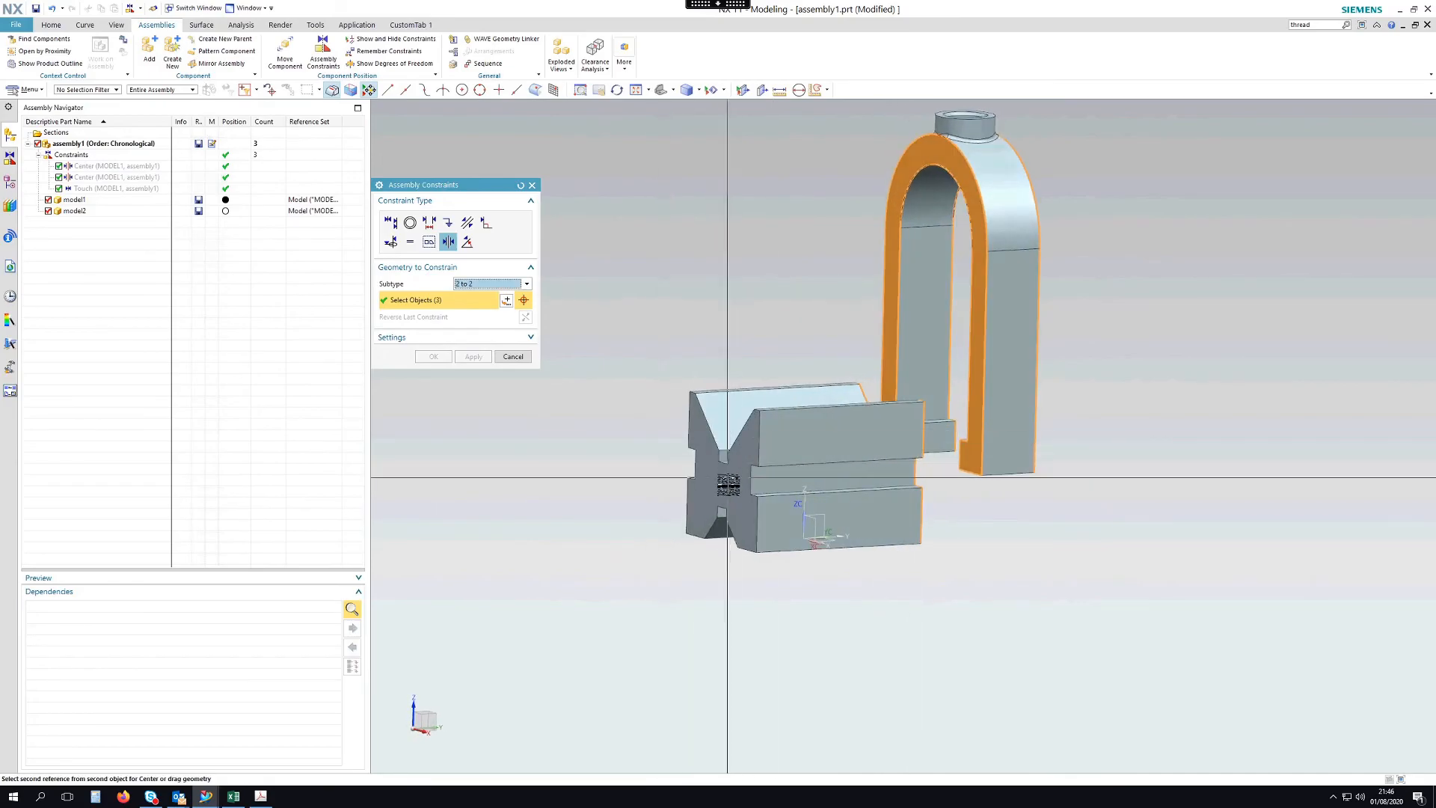
pyautogui.click(728, 484)
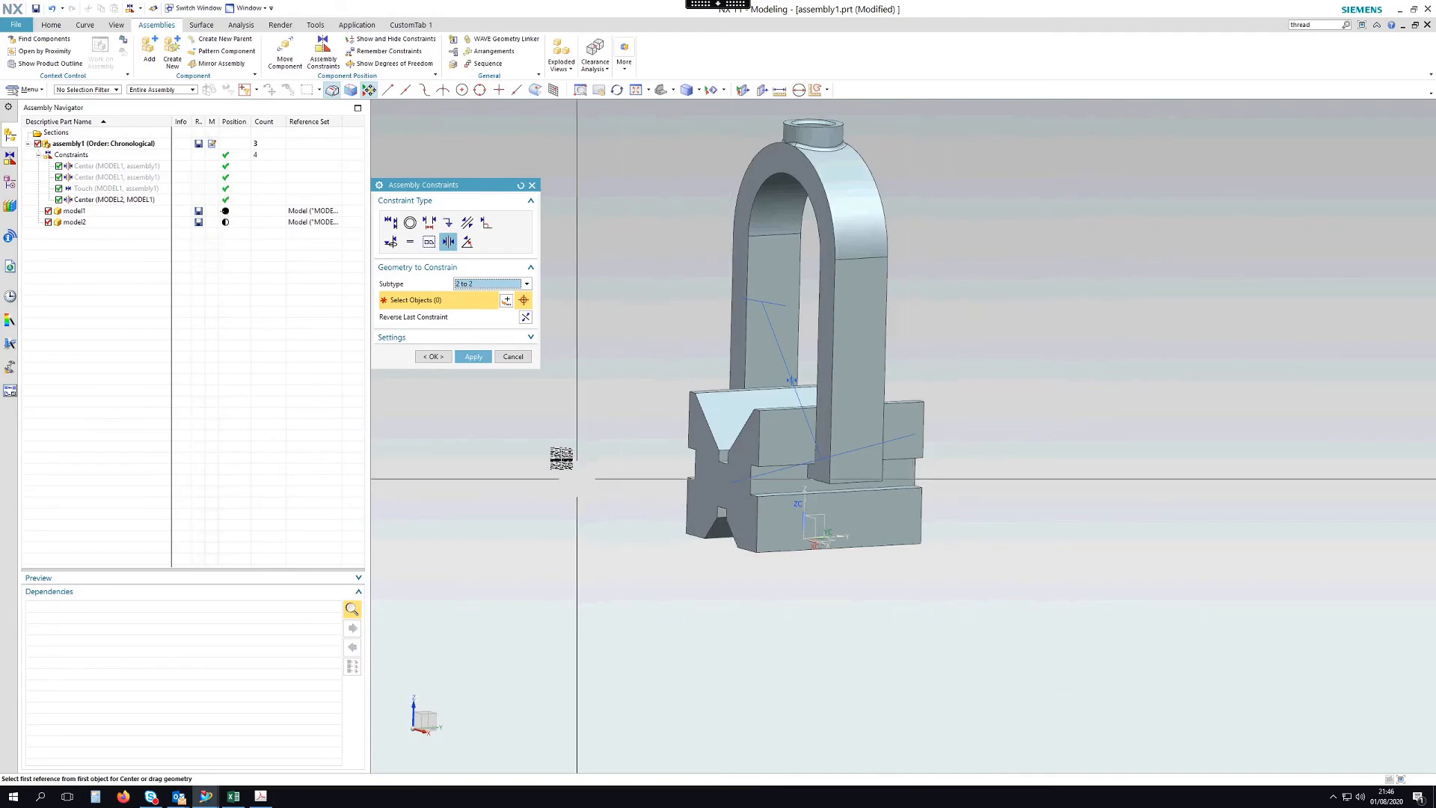
pyautogui.click(474, 357)
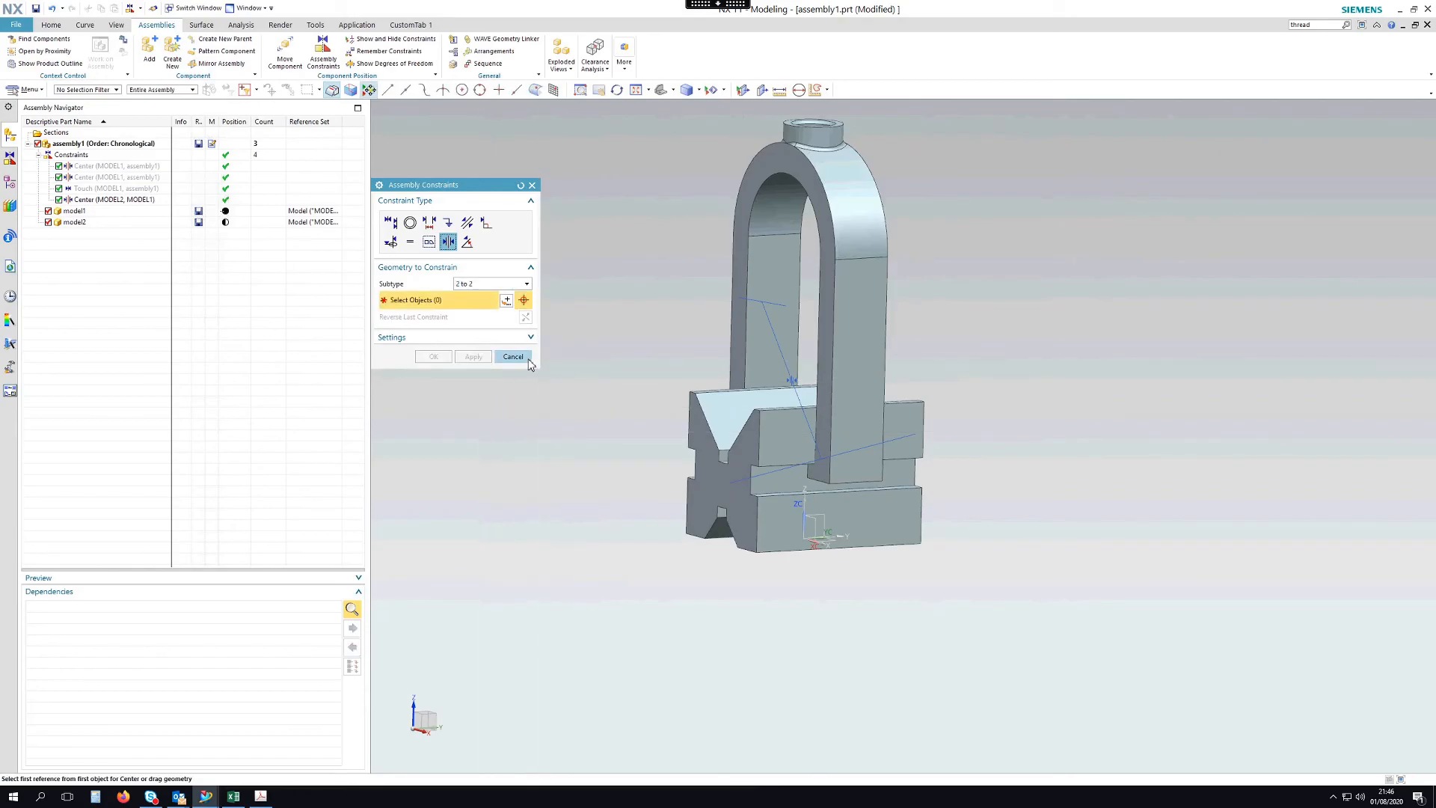
pyautogui.click(513, 357)
# Add a 2 to 2 Center constraint between the clamp legs' outer side faces and the block's two opposite side faces.
pyautogui.moveTo(526, 359); pyautogui.dragTo(1006, 362, button='middle')
pyautogui.moveTo(975, 449)
pyautogui.mouseDown(button='middle')
pyautogui.moveTo(1032, 388)
pyautogui.moveTo(1068, 385)
pyautogui.moveTo(967, 423)
pyautogui.mouseUp(button='middle')
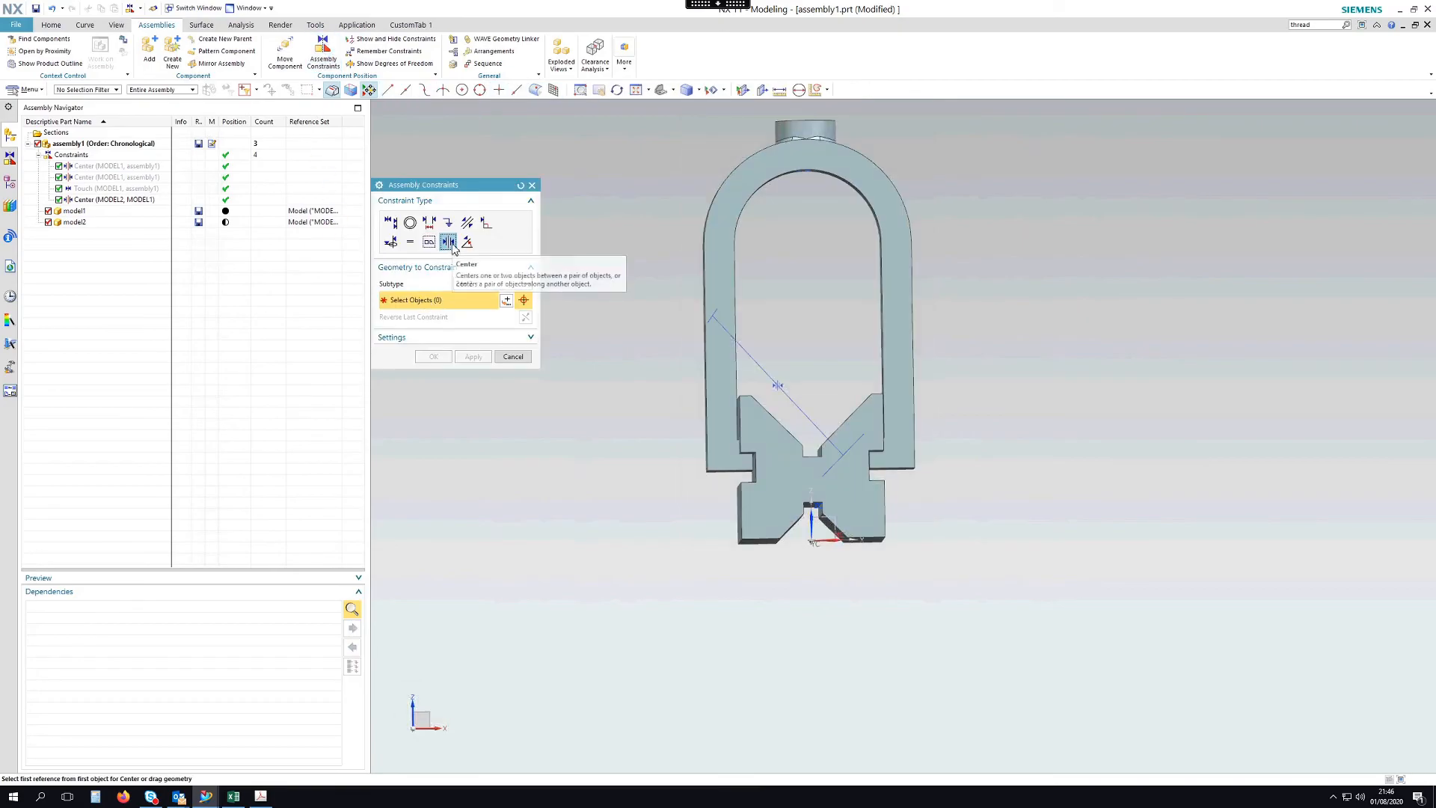
pyautogui.moveTo(680, 323); pyautogui.dragTo(731, 383, button='middle')
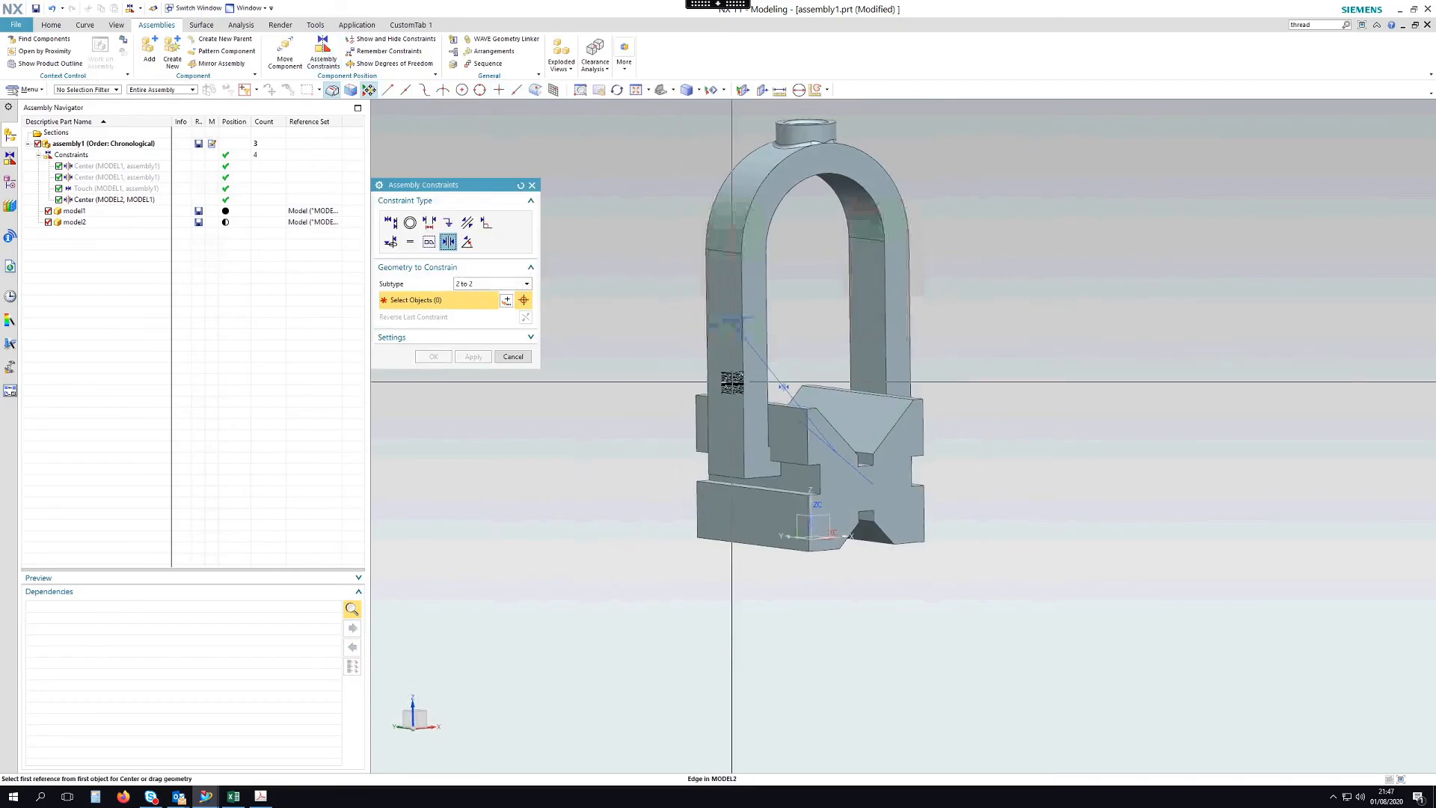
pyautogui.click(714, 358)
pyautogui.moveTo(989, 326); pyautogui.dragTo(913, 330, button='middle')
pyautogui.click(914, 330)
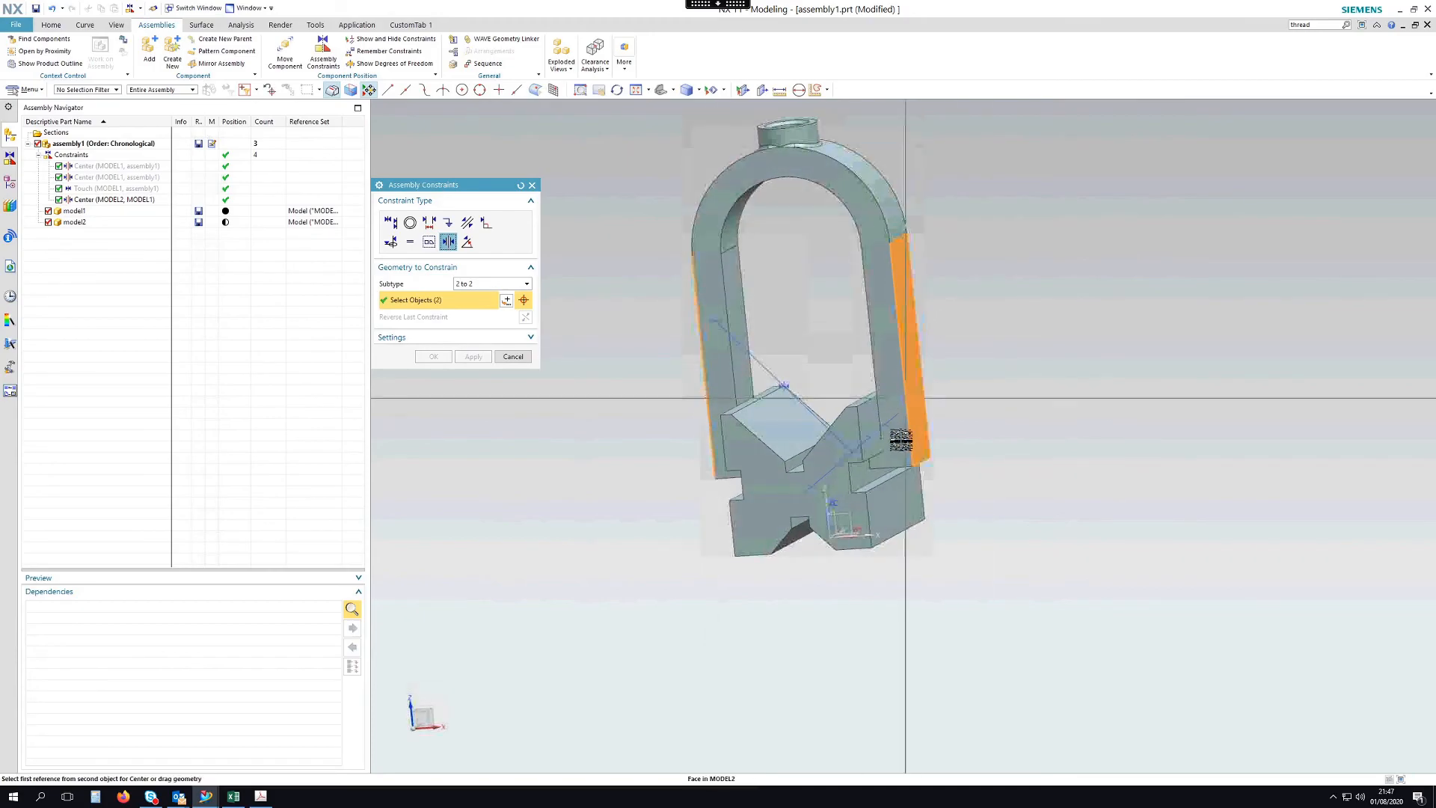
pyautogui.click(890, 509)
pyautogui.moveTo(705, 535); pyautogui.dragTo(763, 516, button='middle')
pyautogui.click(762, 516)
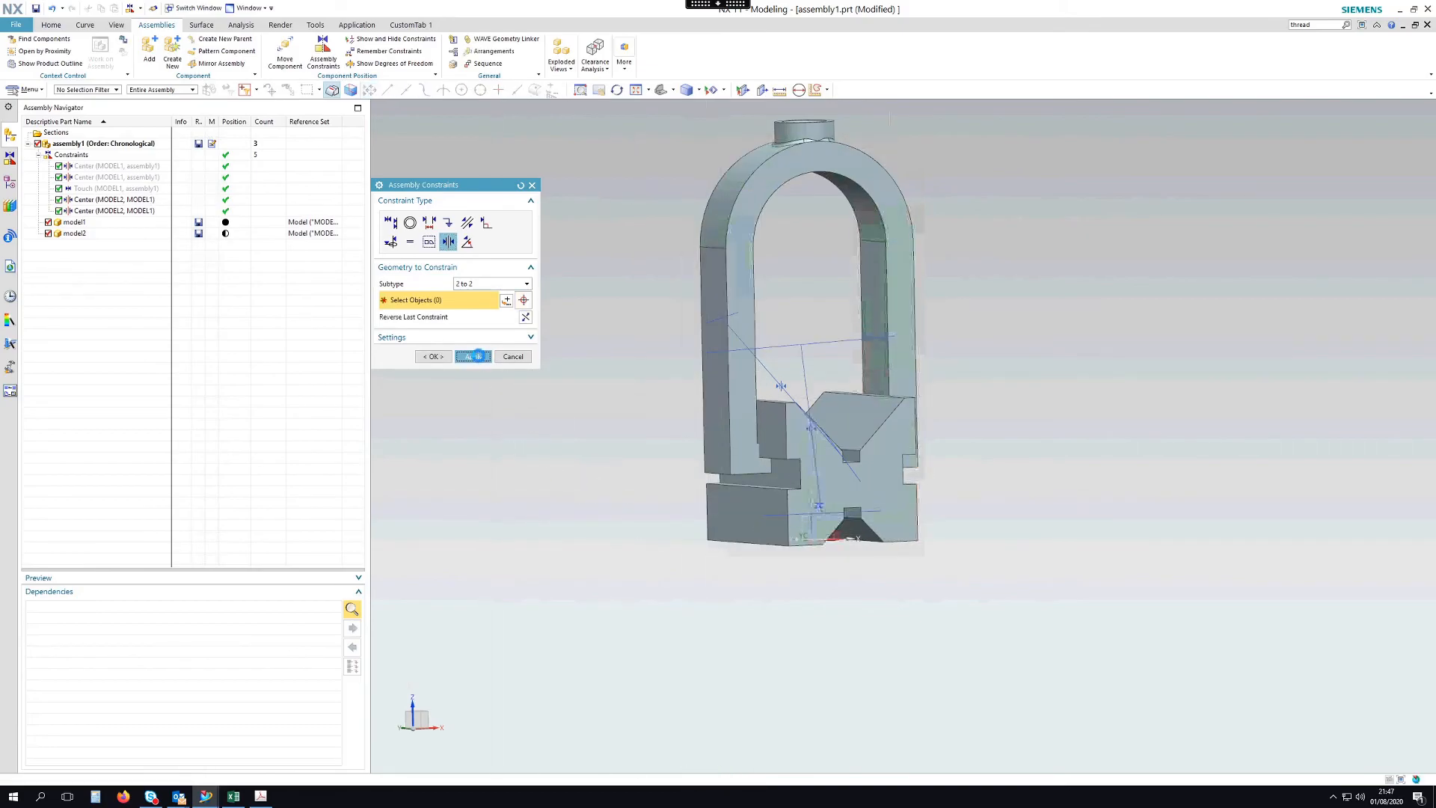
pyautogui.click(523, 360)
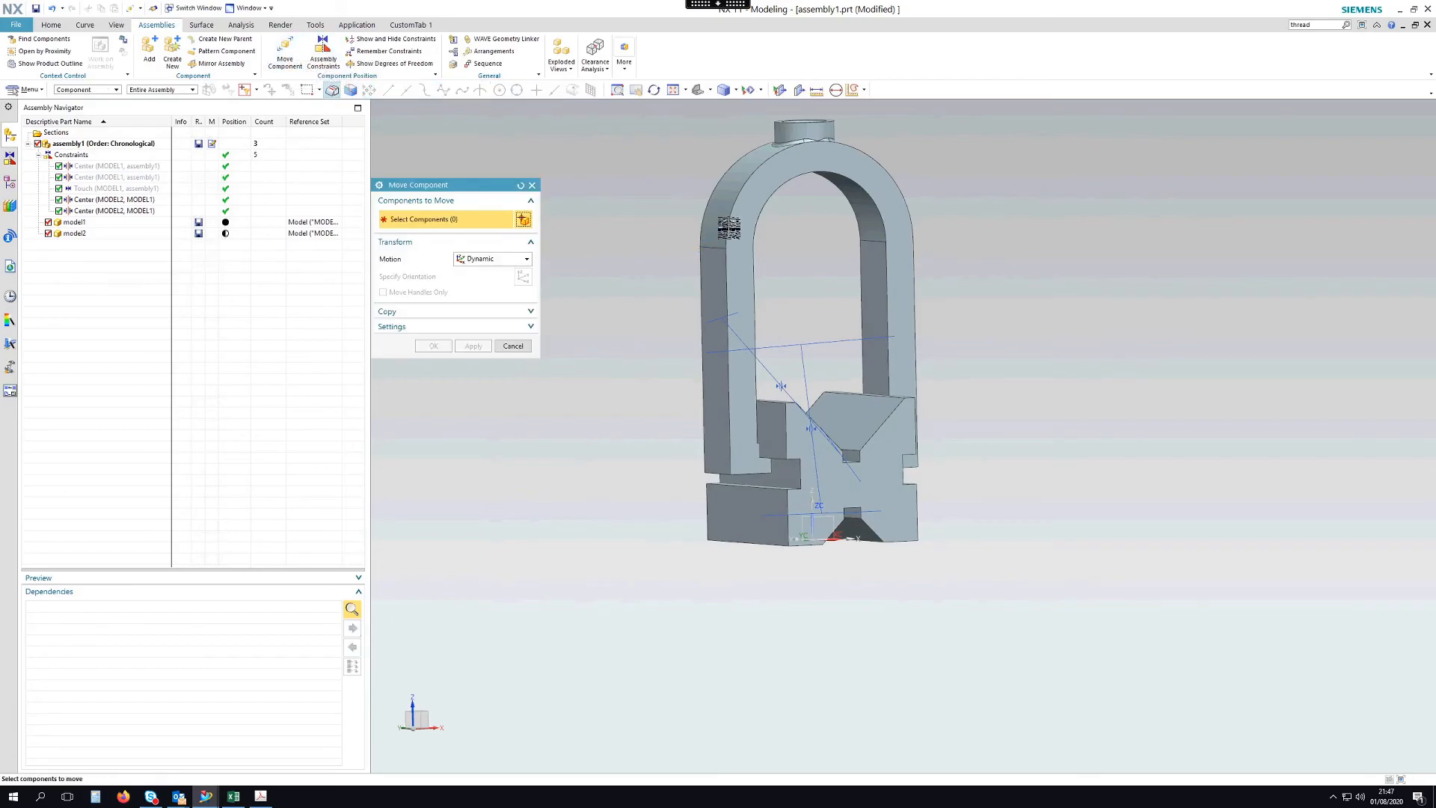
# Test the clamp's remaining freedom with dynamic moves and raise it along YC until its feet sit above the block's side grooves.
pyautogui.click(727, 226)
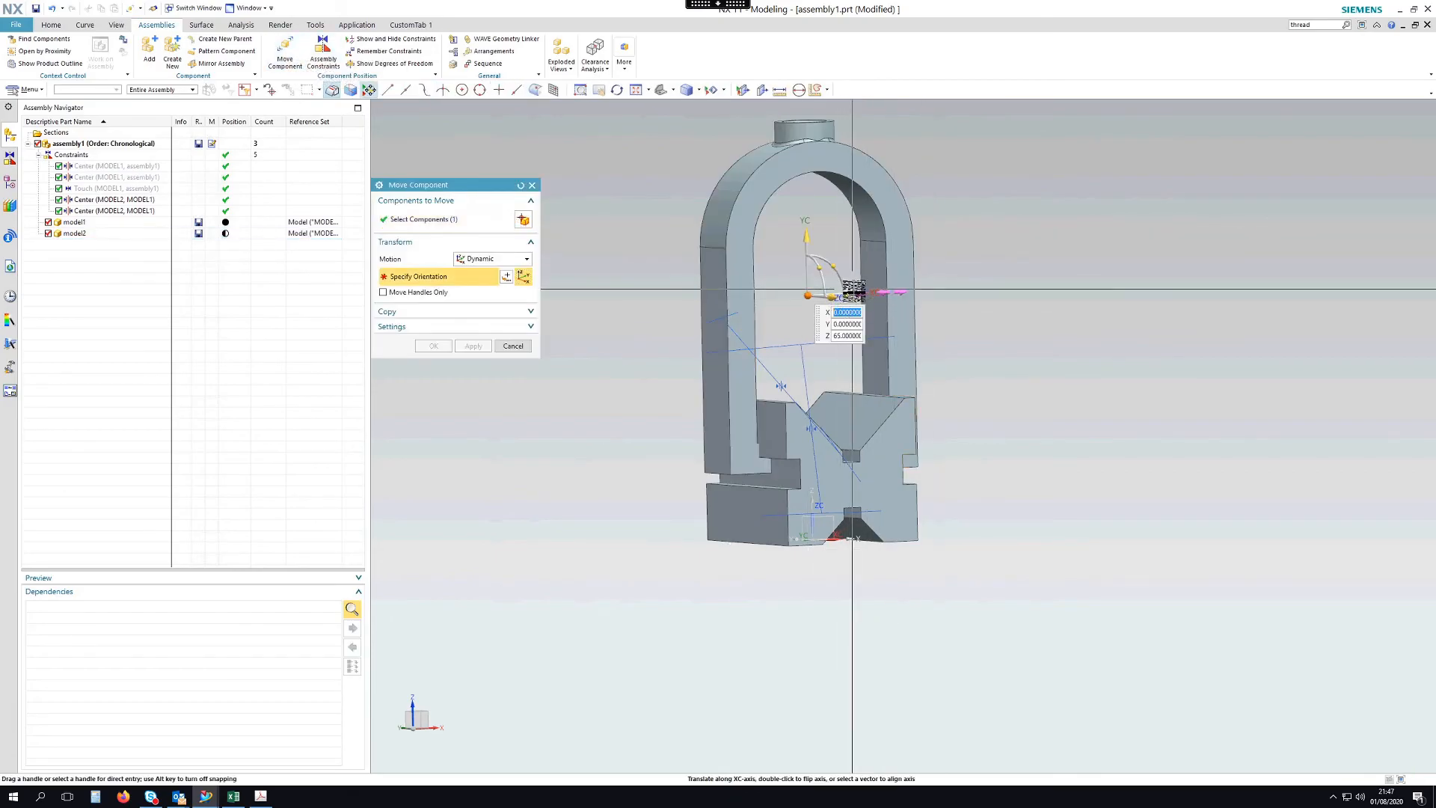
pyautogui.moveTo(861, 291); pyautogui.dragTo(984, 284)
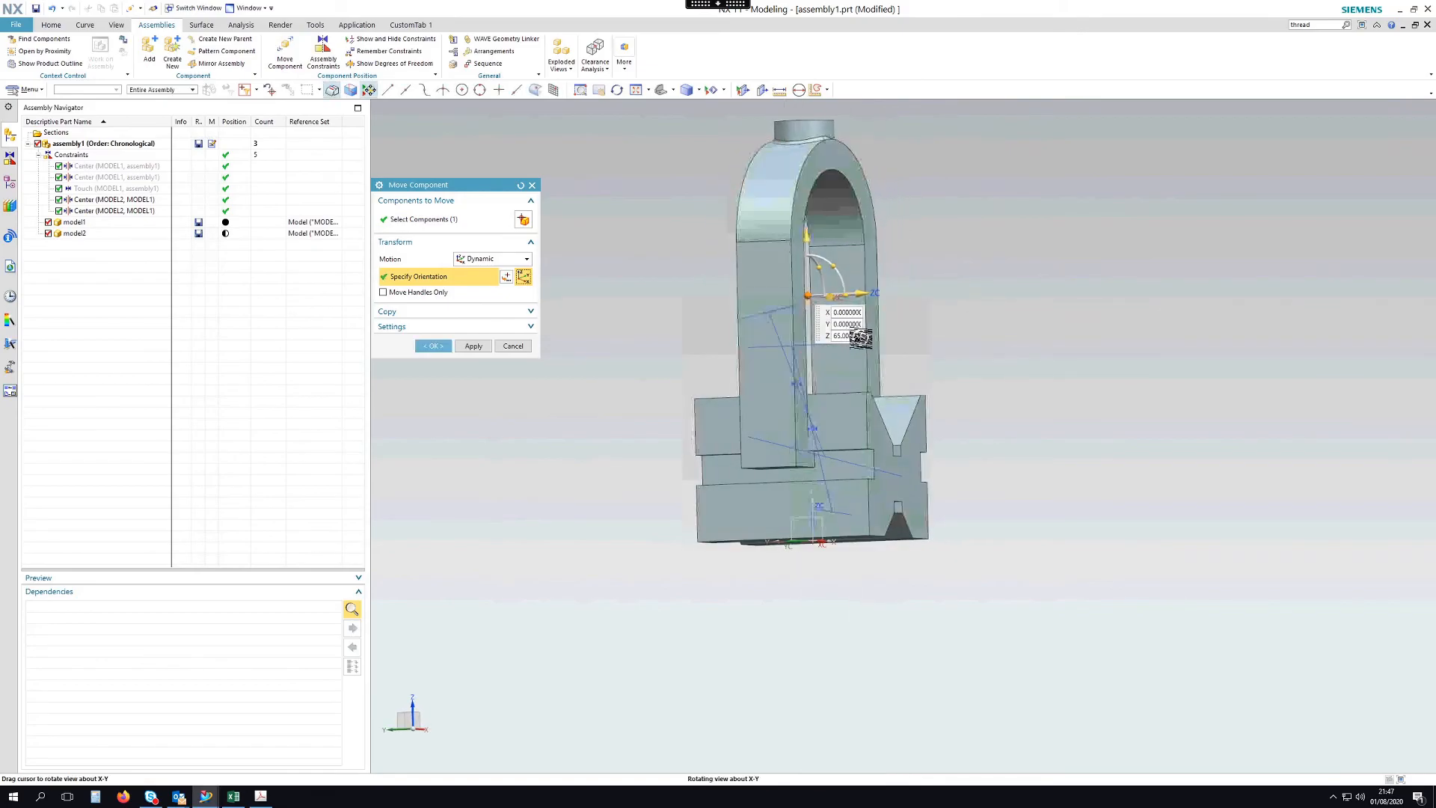
pyautogui.click(868, 291)
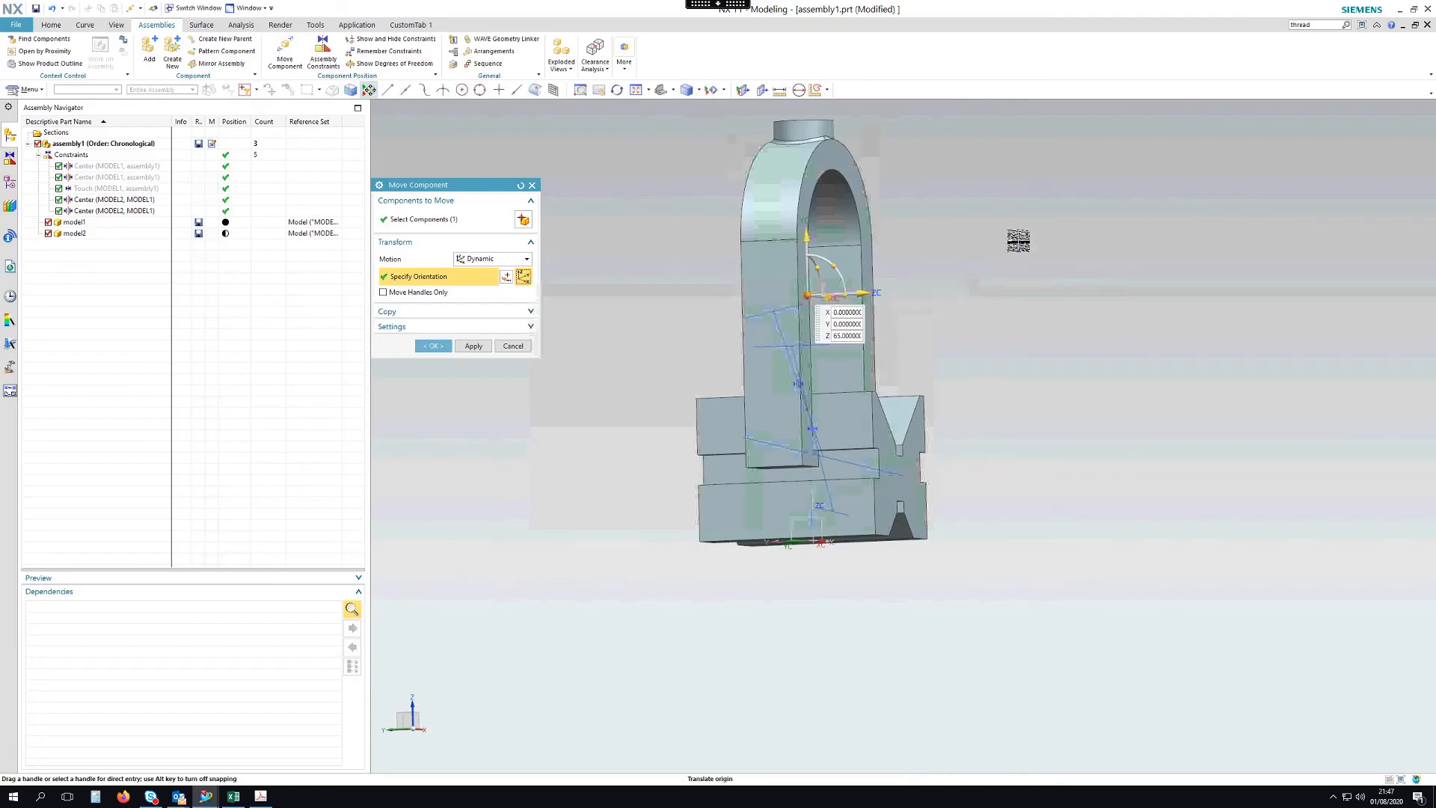
pyautogui.moveTo(1007, 251); pyautogui.dragTo(982, 230, button='middle')
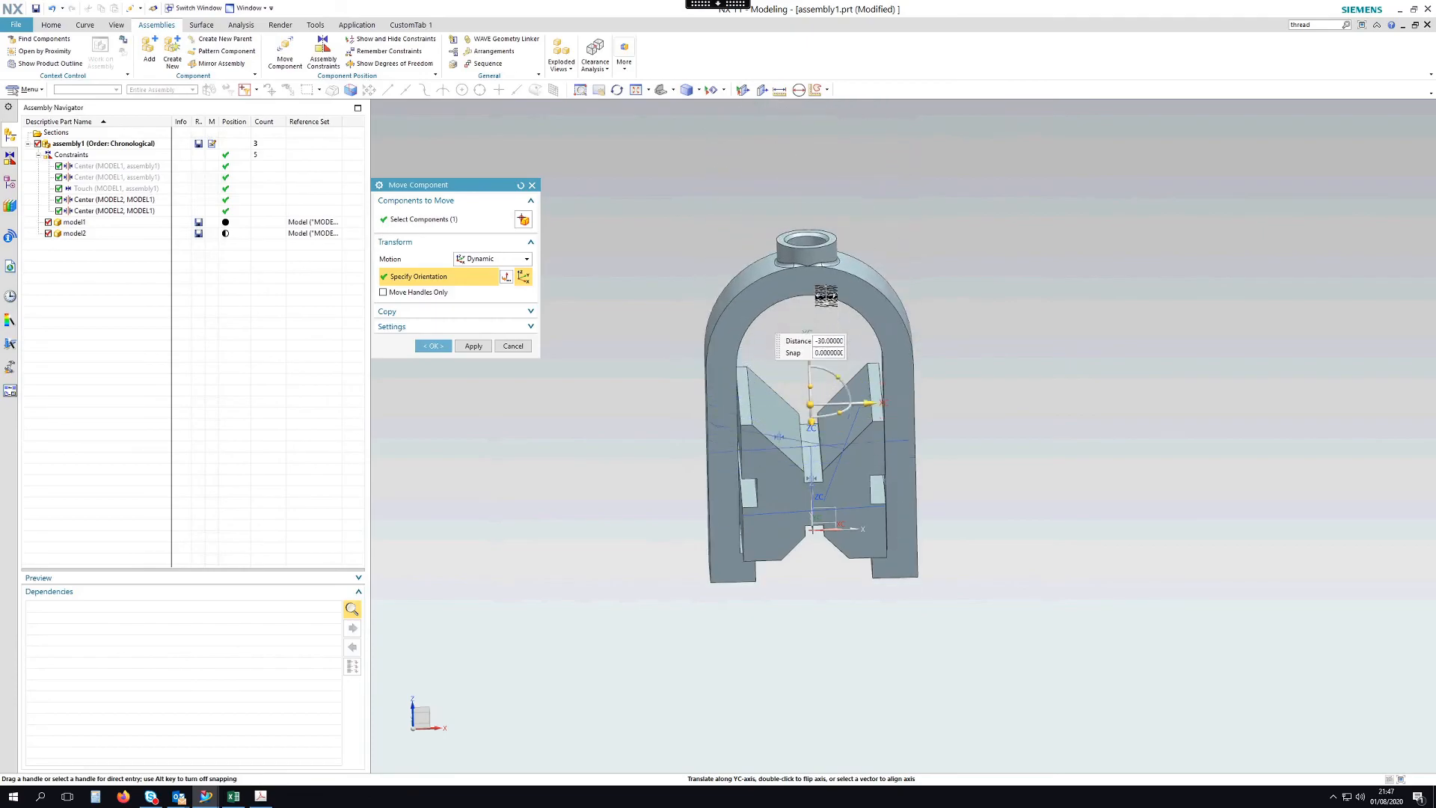
pyautogui.moveTo(825, 304); pyautogui.dragTo(825, 192)
pyautogui.middleClick(1039, 305)
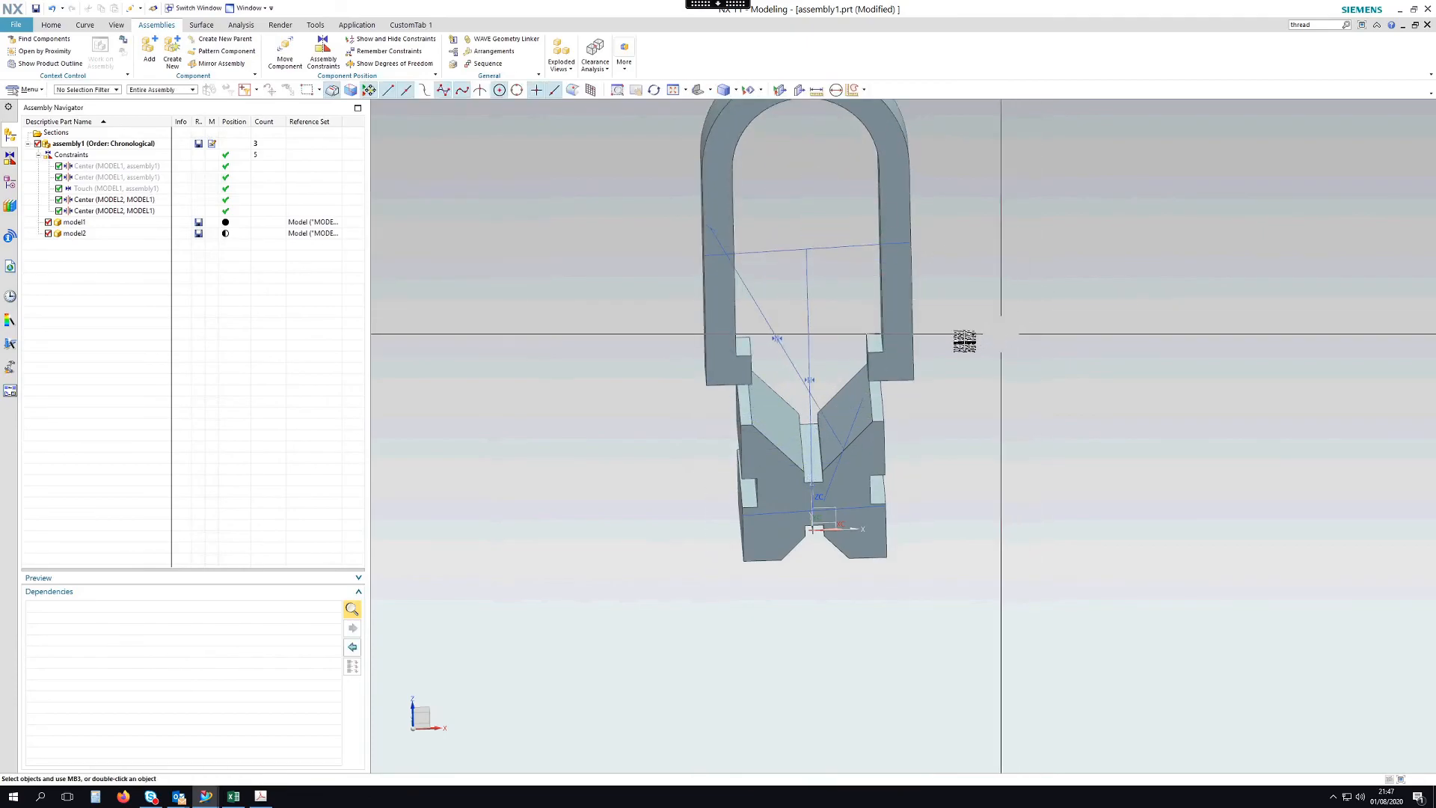
# Add a Touch constraint between the upper face of a clamp foot and the downward-facing face of the block's side groove.
pyautogui.keyDown('shift'); pyautogui.moveTo(954, 288); pyautogui.dragTo(939, 329, button='middle'); pyautogui.keyUp('shift')
pyautogui.moveTo(987, 419); pyautogui.dragTo(877, 448, button='middle')
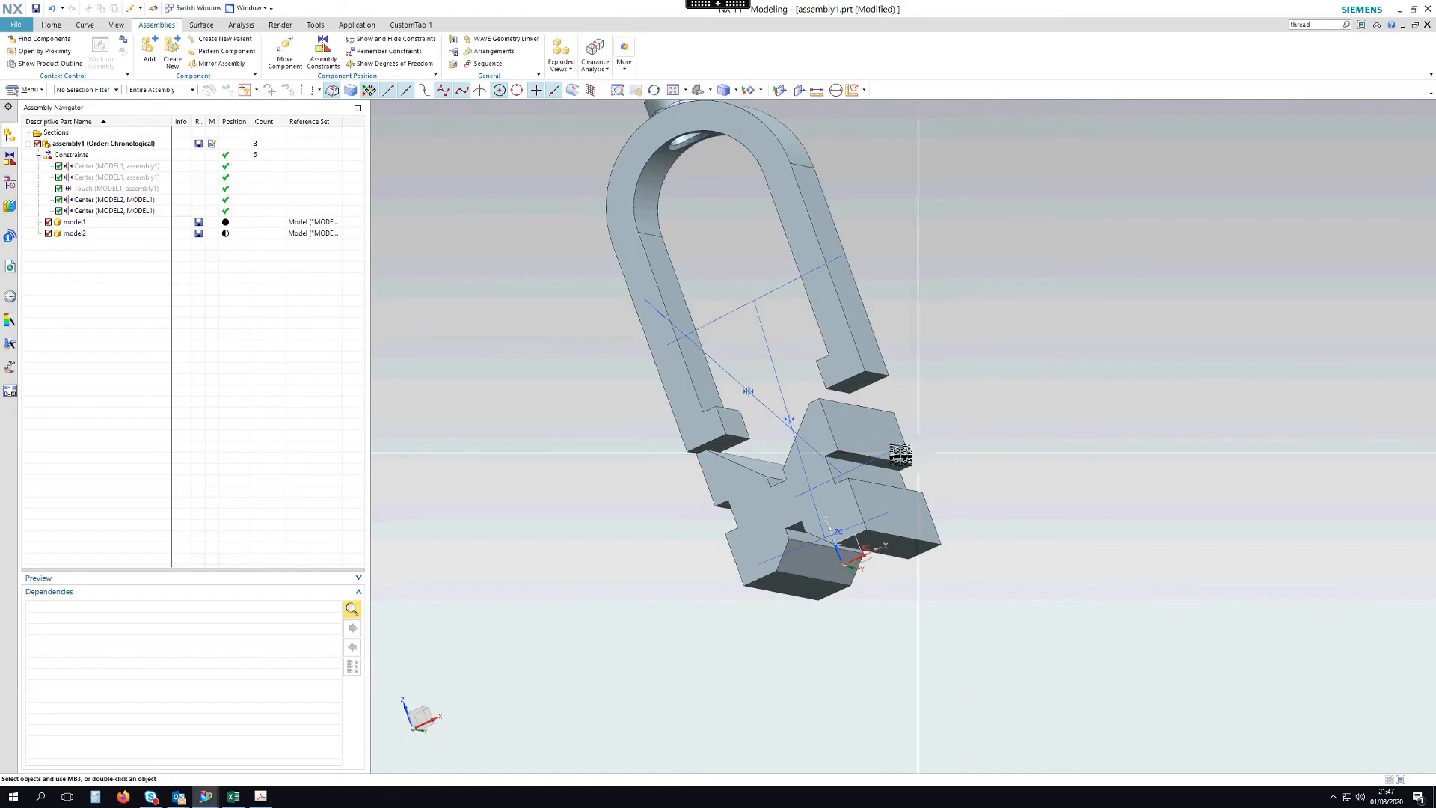
pyautogui.click(323, 53)
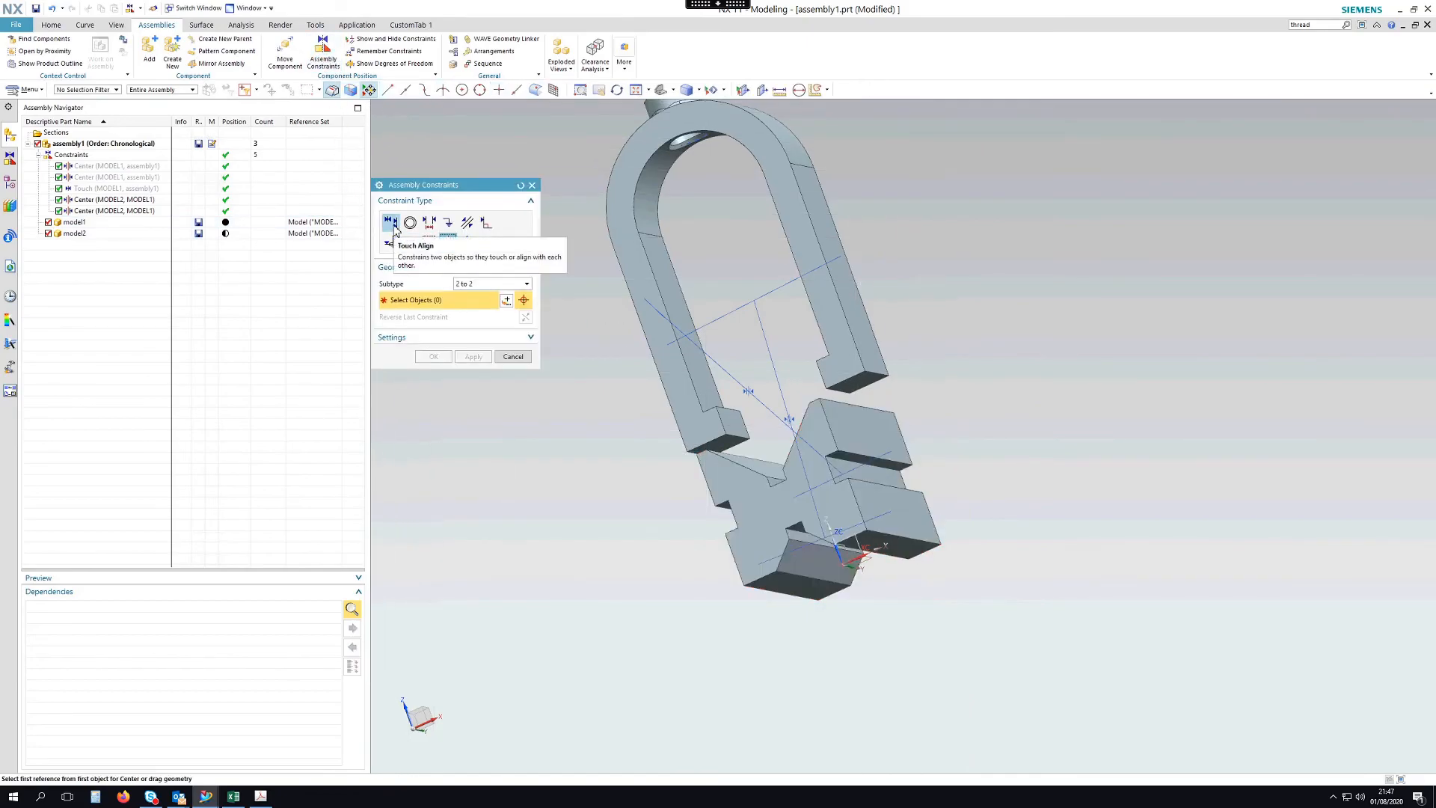
pyautogui.click(389, 222)
pyautogui.moveTo(818, 346); pyautogui.dragTo(838, 357, button='middle')
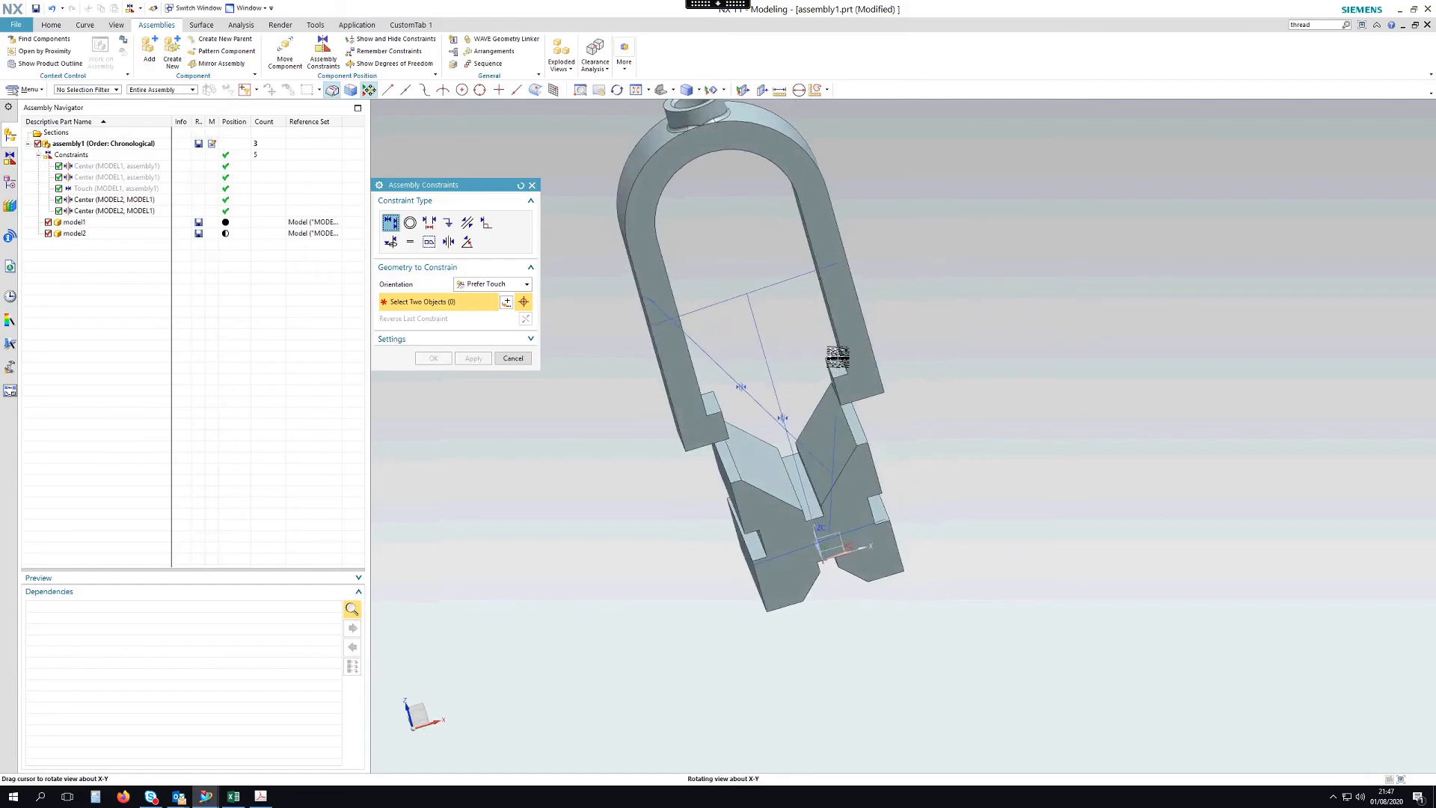
pyautogui.click(836, 365)
pyautogui.moveTo(977, 407); pyautogui.dragTo(895, 381, button='middle')
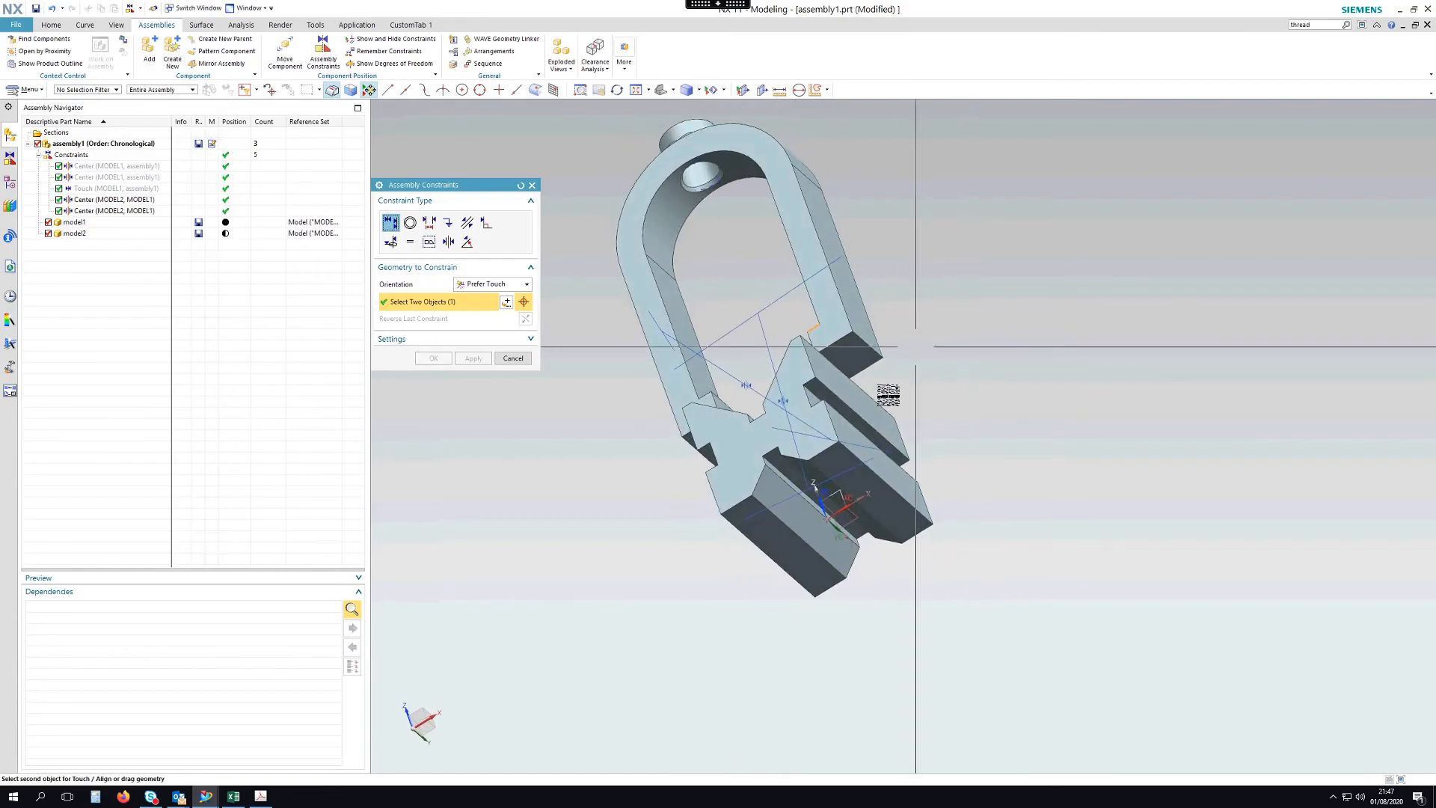
pyautogui.click(854, 416)
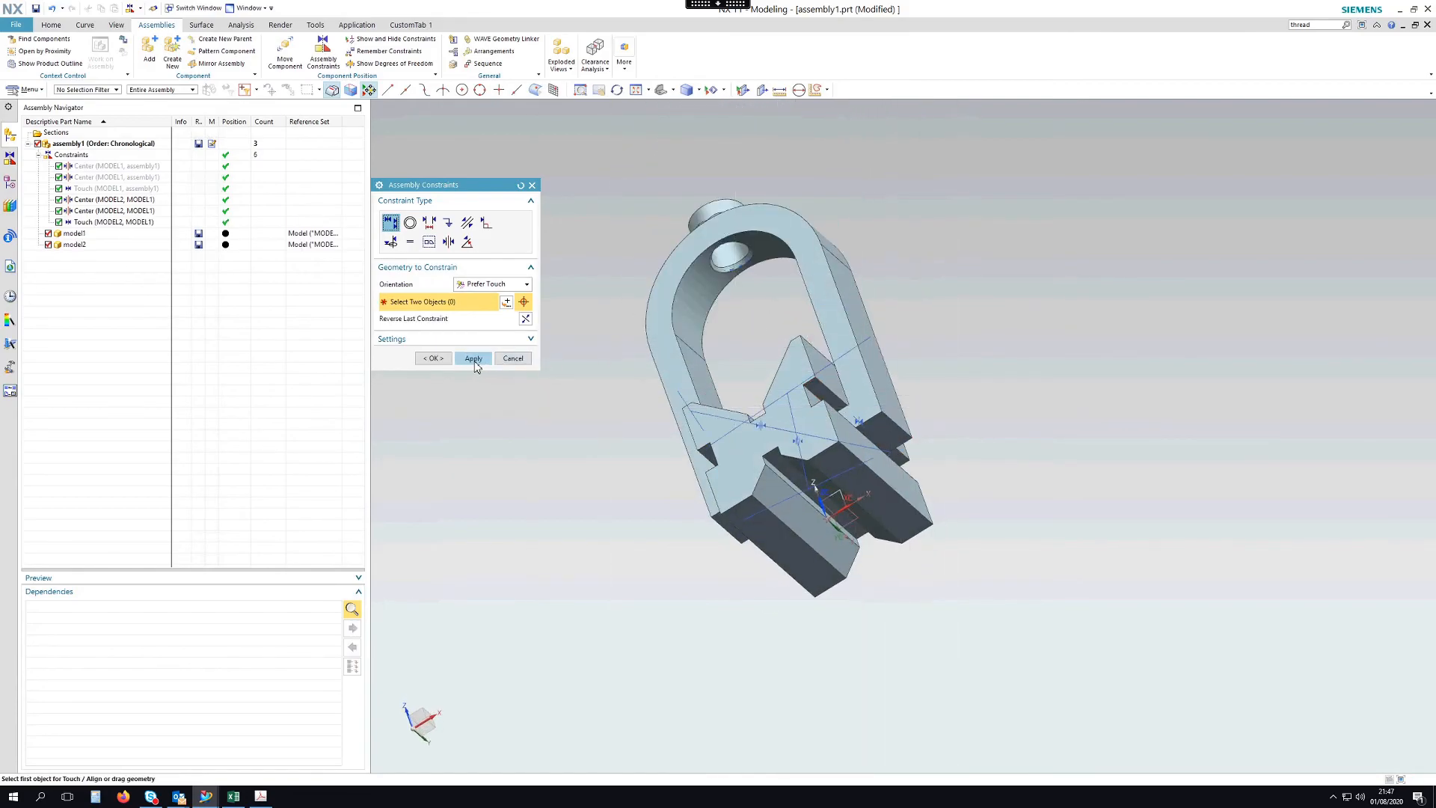
# Finish constraining the clamp and hide its two Center constraints and its Touch constraint with the block.
pyautogui.click(513, 358)
pyautogui.moveTo(897, 298); pyautogui.dragTo(875, 389, button='middle')
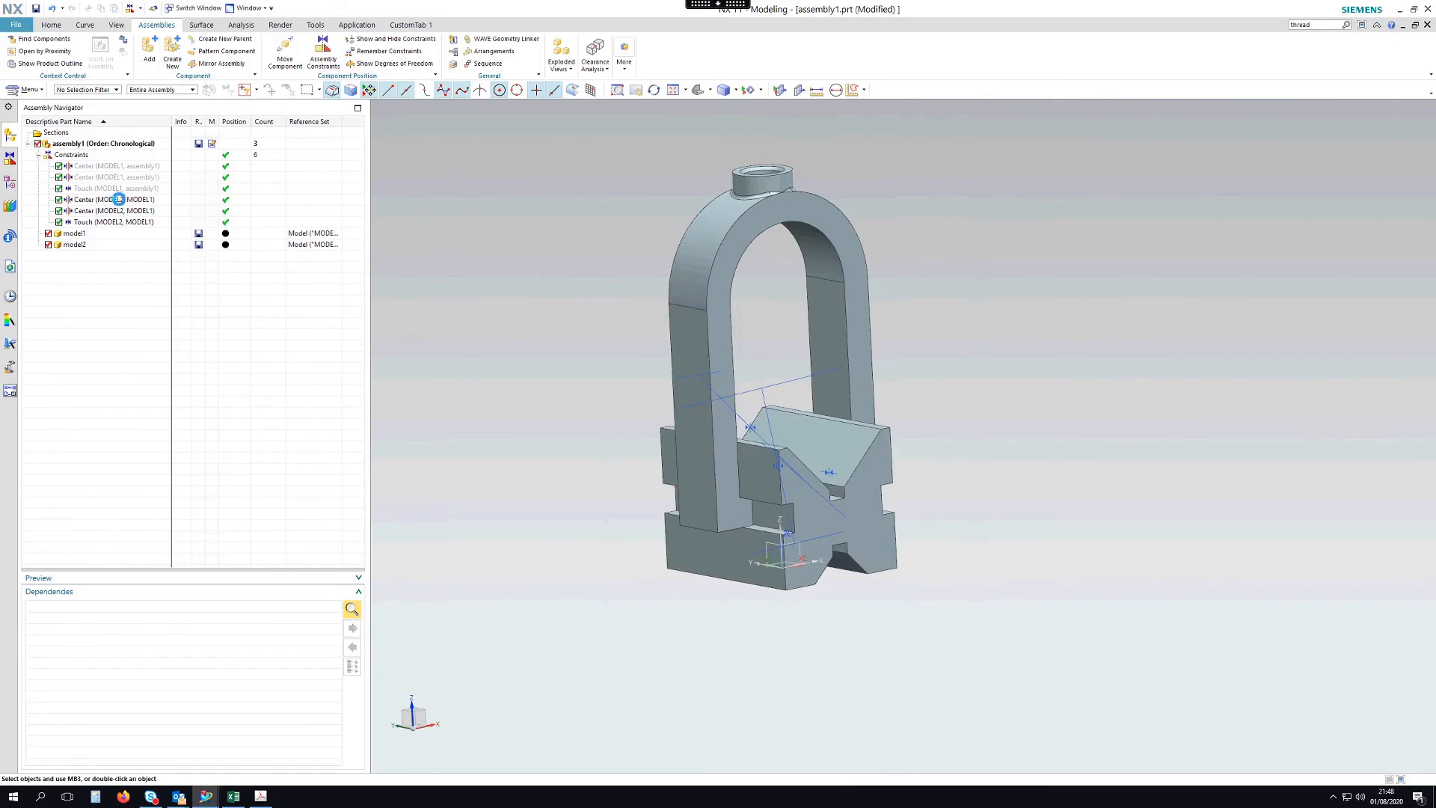
pyautogui.click(120, 202)
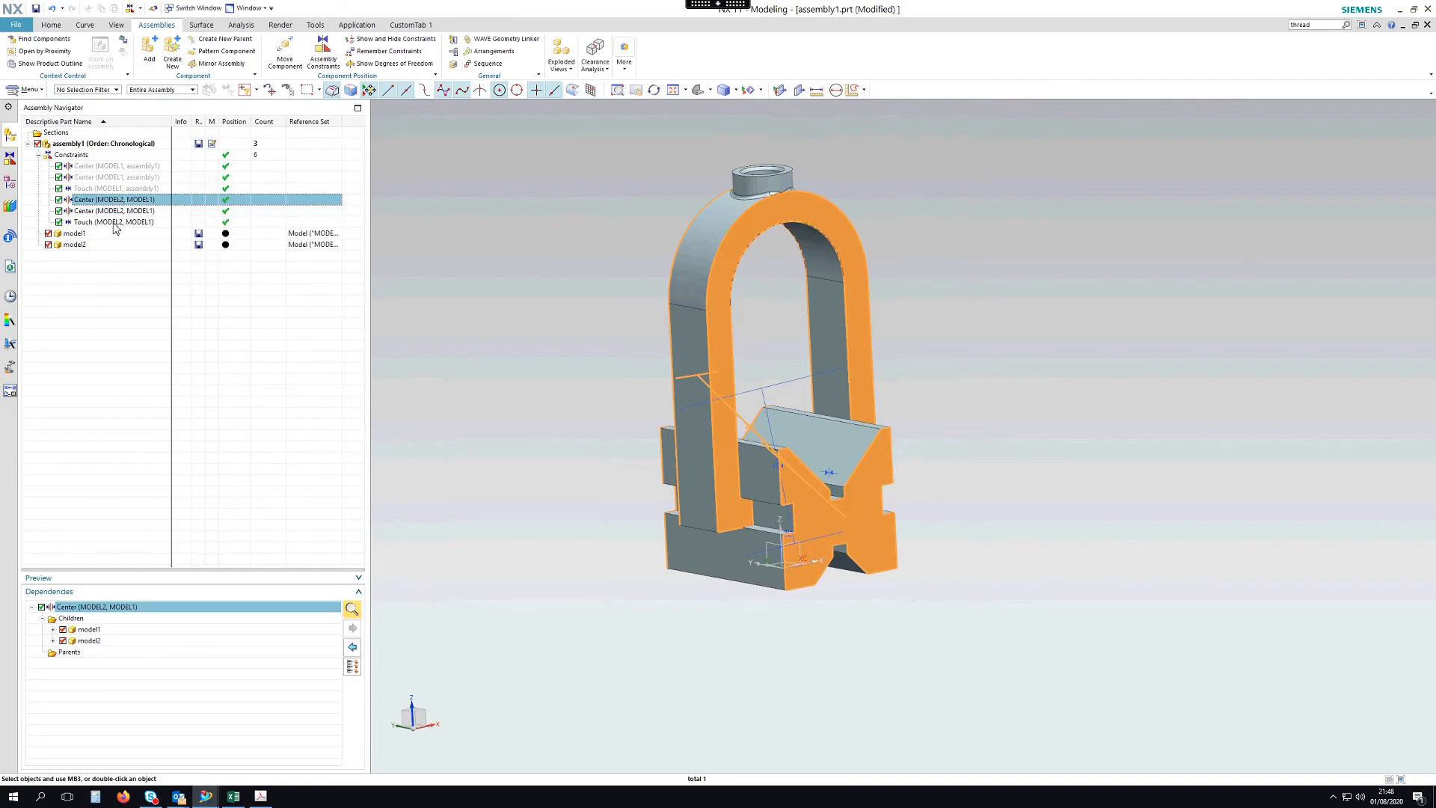
pyautogui.keyDown('shift'); pyautogui.click(115, 222); pyautogui.keyUp('shift')
pyautogui.rightClick(116, 227)
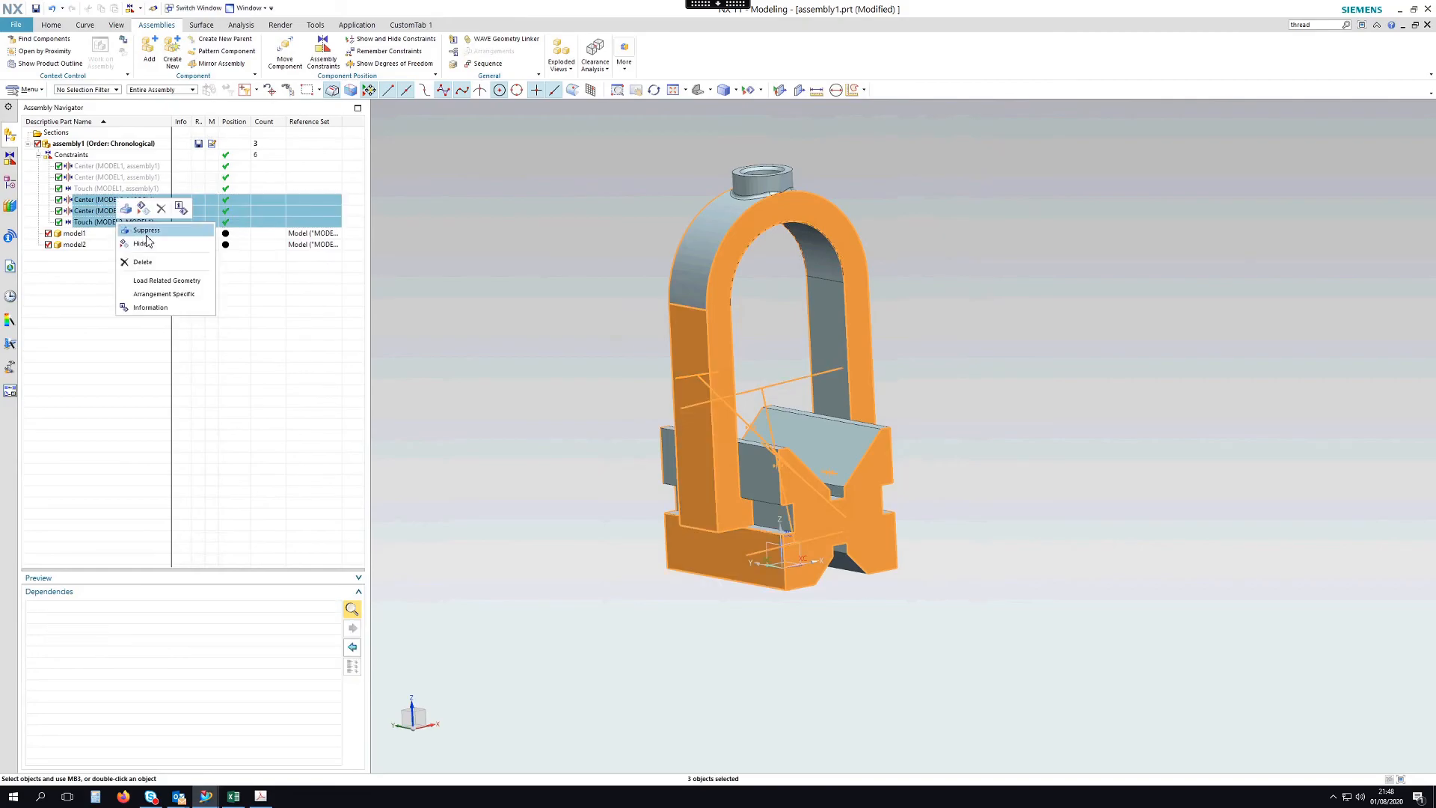
pyautogui.click(150, 245)
pyautogui.click(96, 317)
pyautogui.moveTo(1022, 266)
pyautogui.mouseDown(button='middle')
pyautogui.moveTo(1012, 248)
pyautogui.moveTo(962, 254)
pyautogui.moveTo(993, 266)
pyautogui.mouseUp(button='middle')
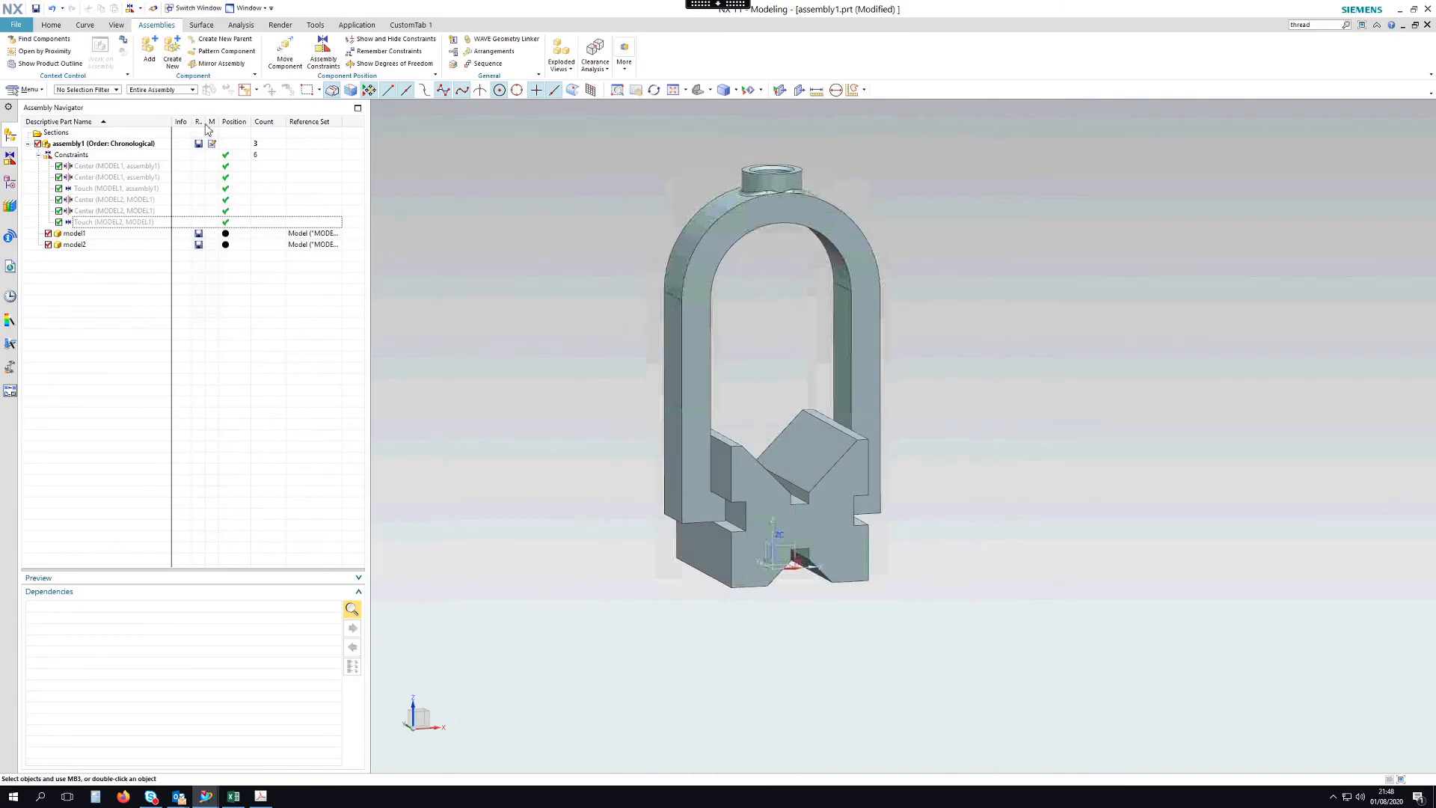
# Add the screw part model3.prt to the assembly, positioned at the Absolute Origin.
pyautogui.click(149, 54)
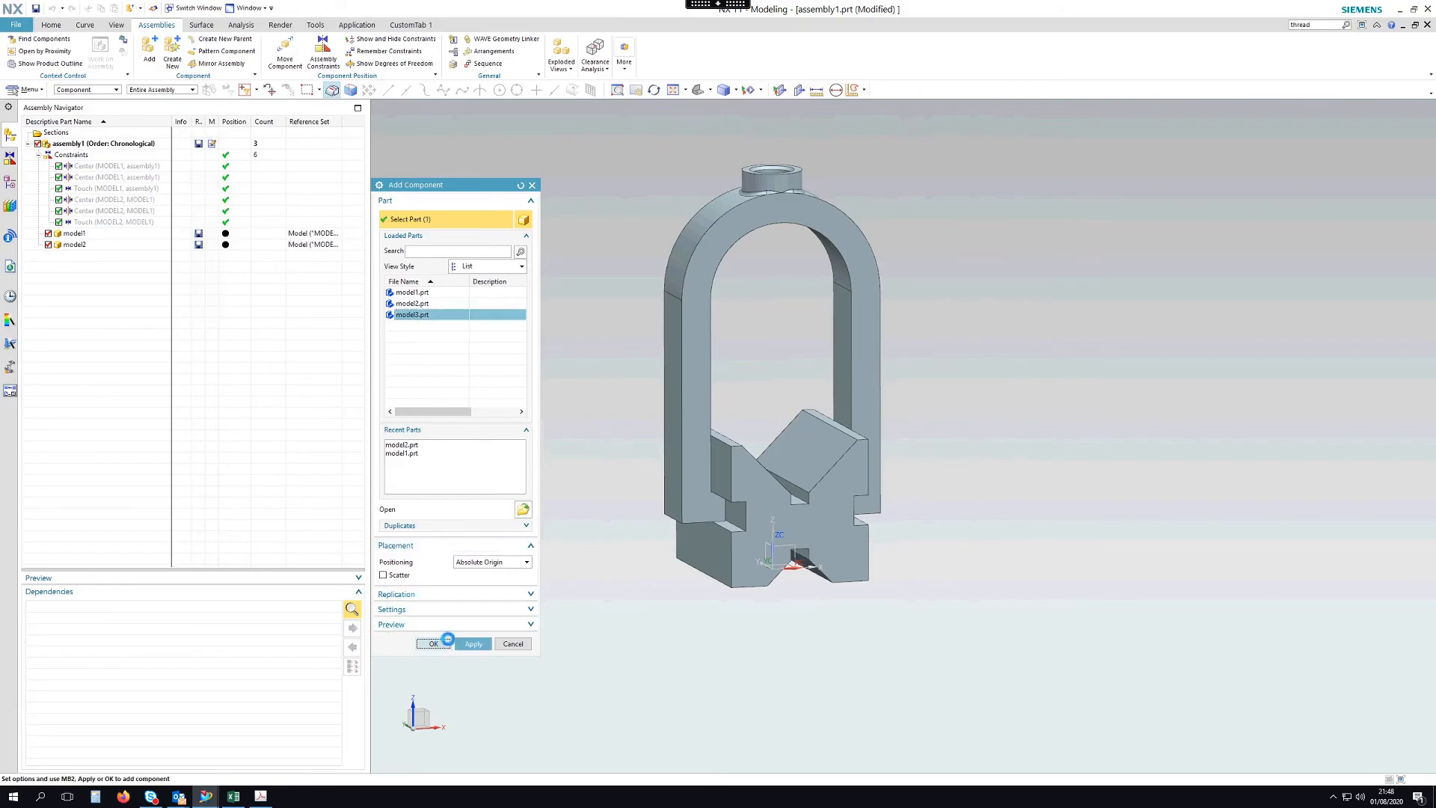
pyautogui.click(442, 642)
pyautogui.scroll(-2, 888, 673)
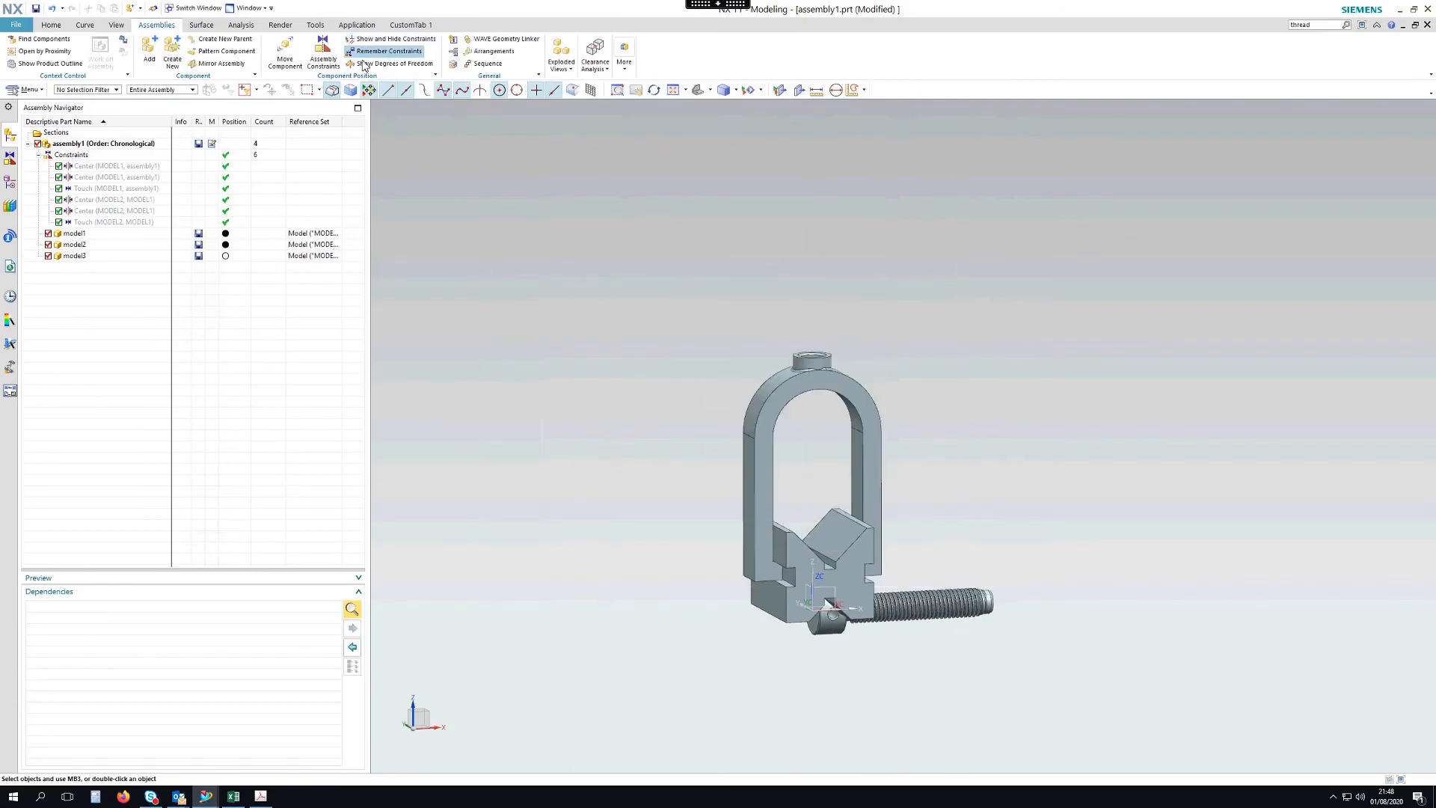
# Reposition the screw with a dynamic component move so it stands upright, head up, beside and above the clamp.
pyautogui.click(915, 602)
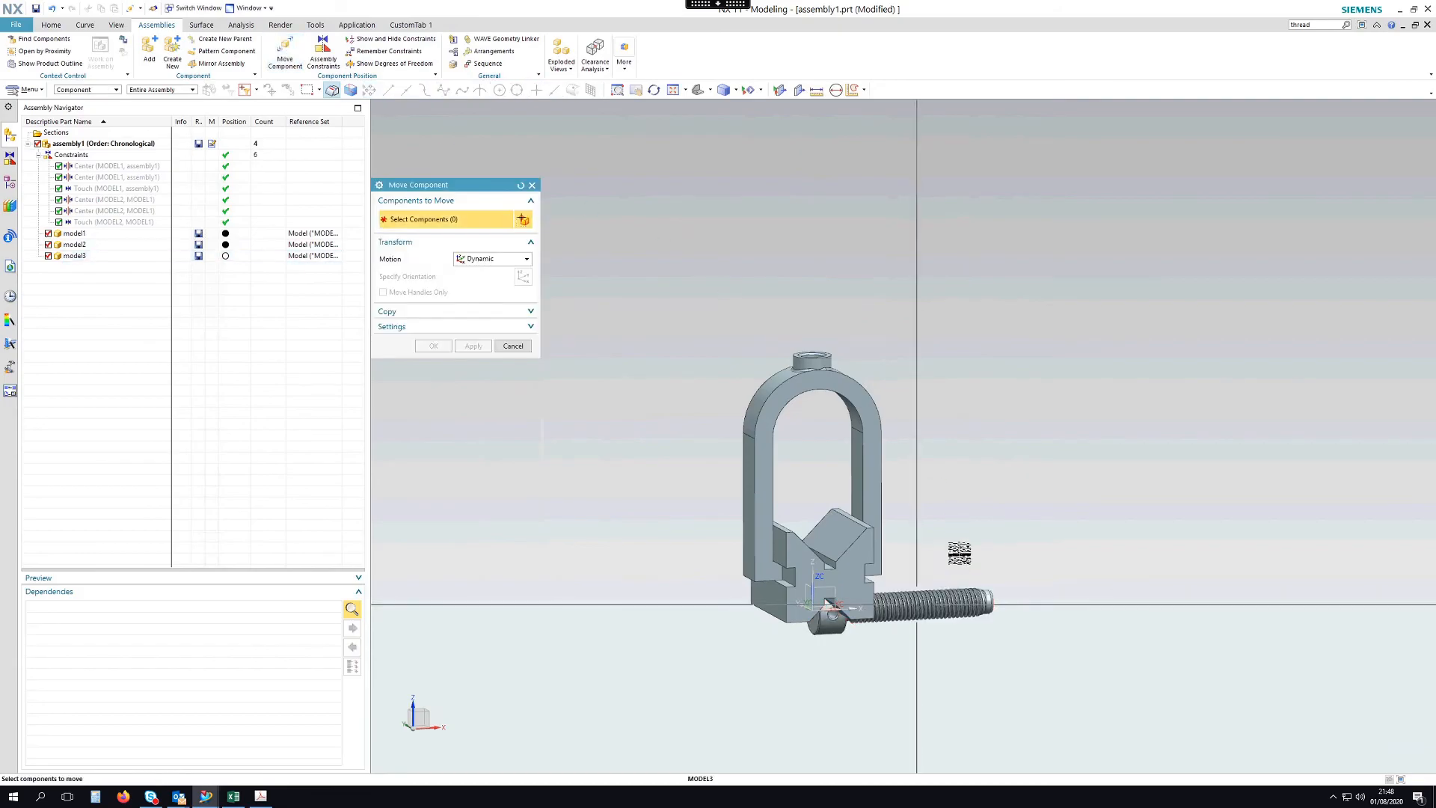
pyautogui.middleClick(973, 544)
pyautogui.moveTo(902, 552); pyautogui.dragTo(920, 337)
pyautogui.middleClick(994, 254)
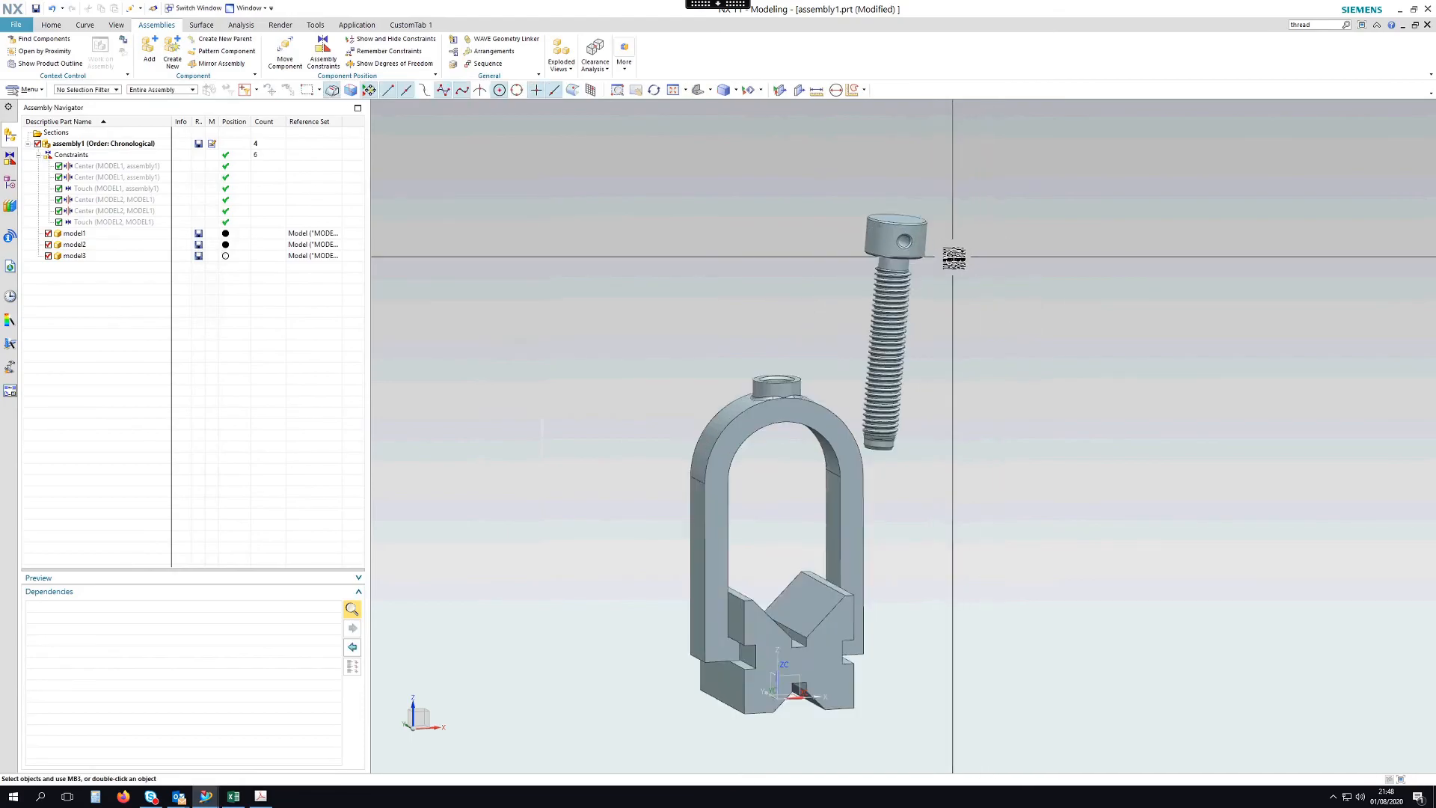
# Add a Touch/Align constraint between the screw shank's centerline and the centerline of the clamp's top boss hole.
pyautogui.scroll(3, 952, 250)
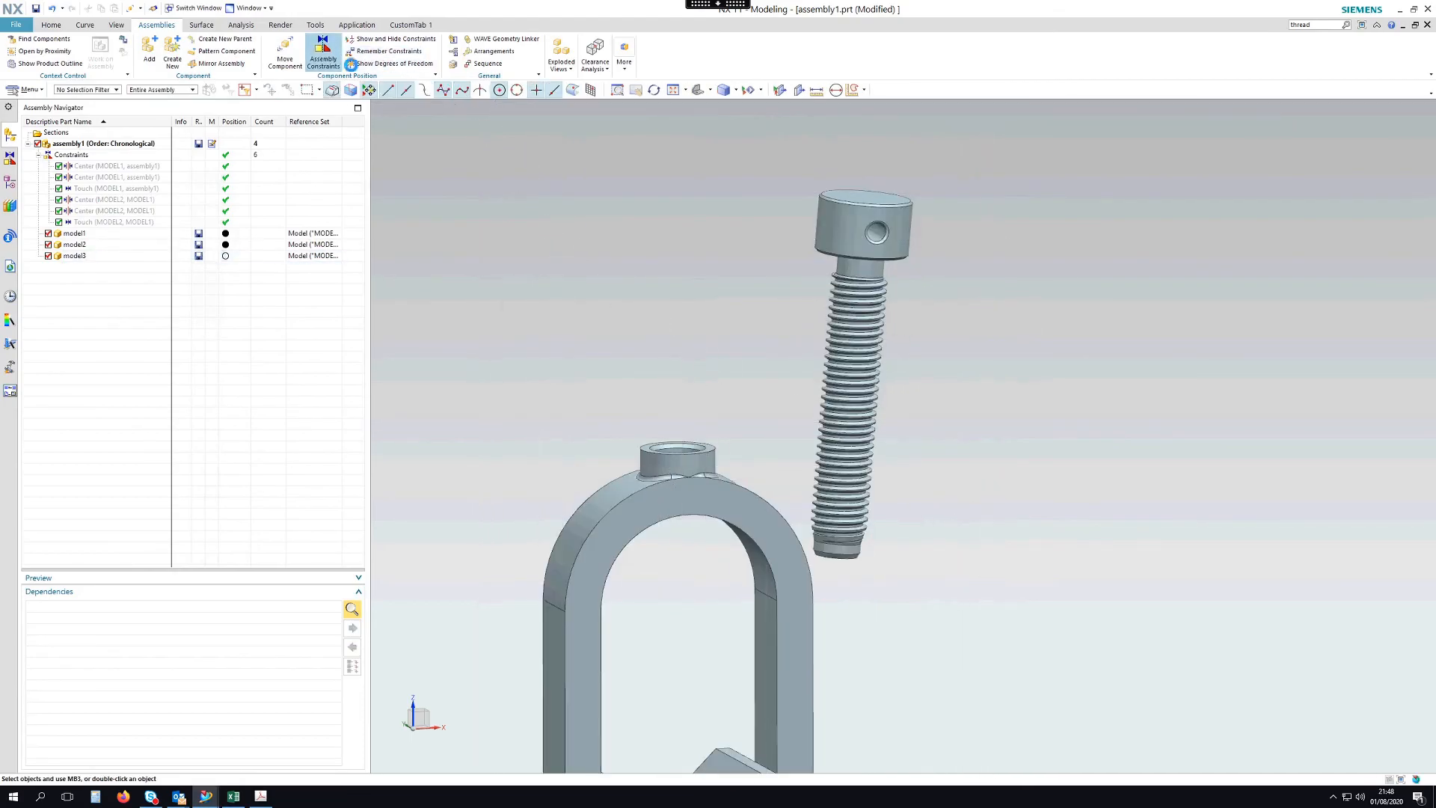
pyautogui.click(323, 54)
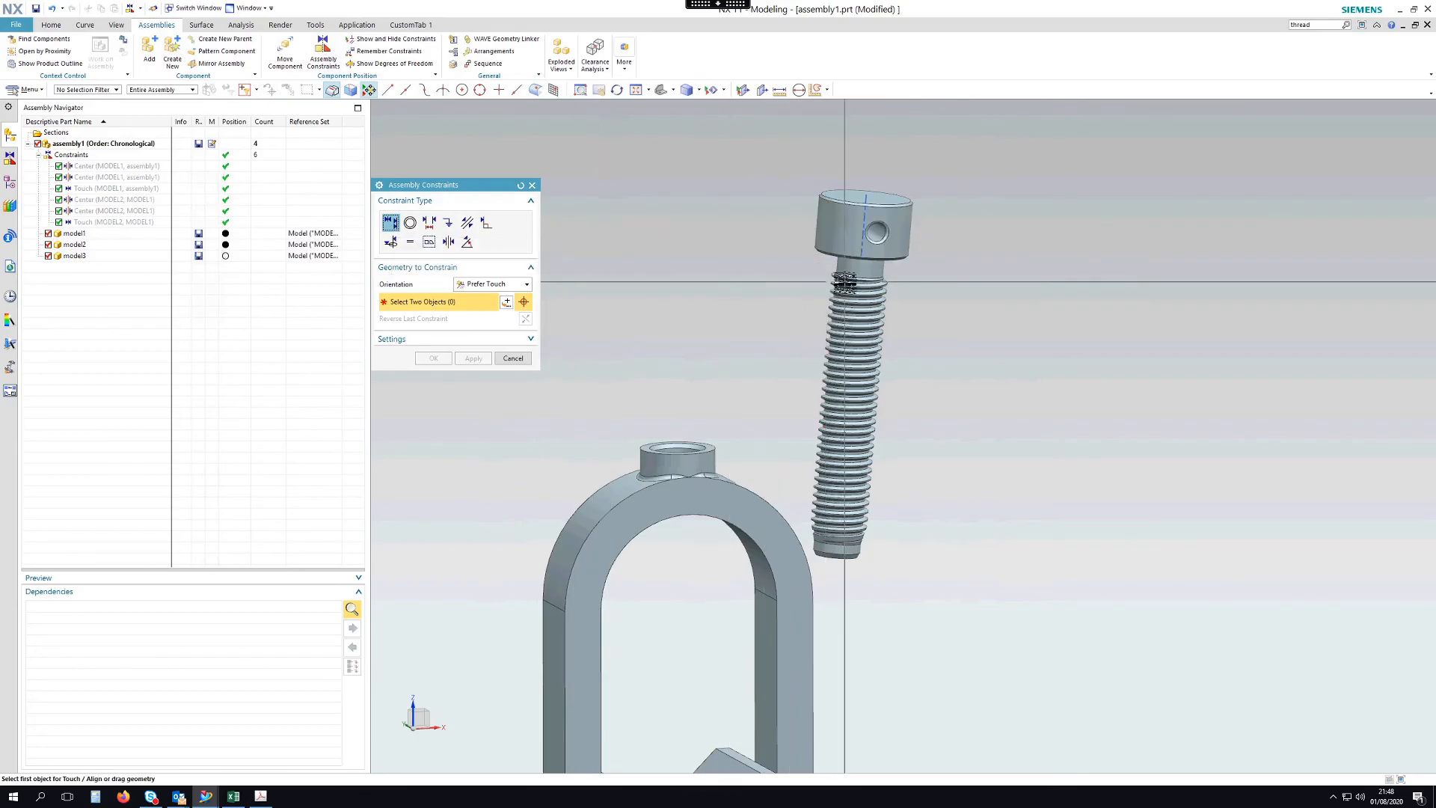
pyautogui.scroll(5, 858, 259)
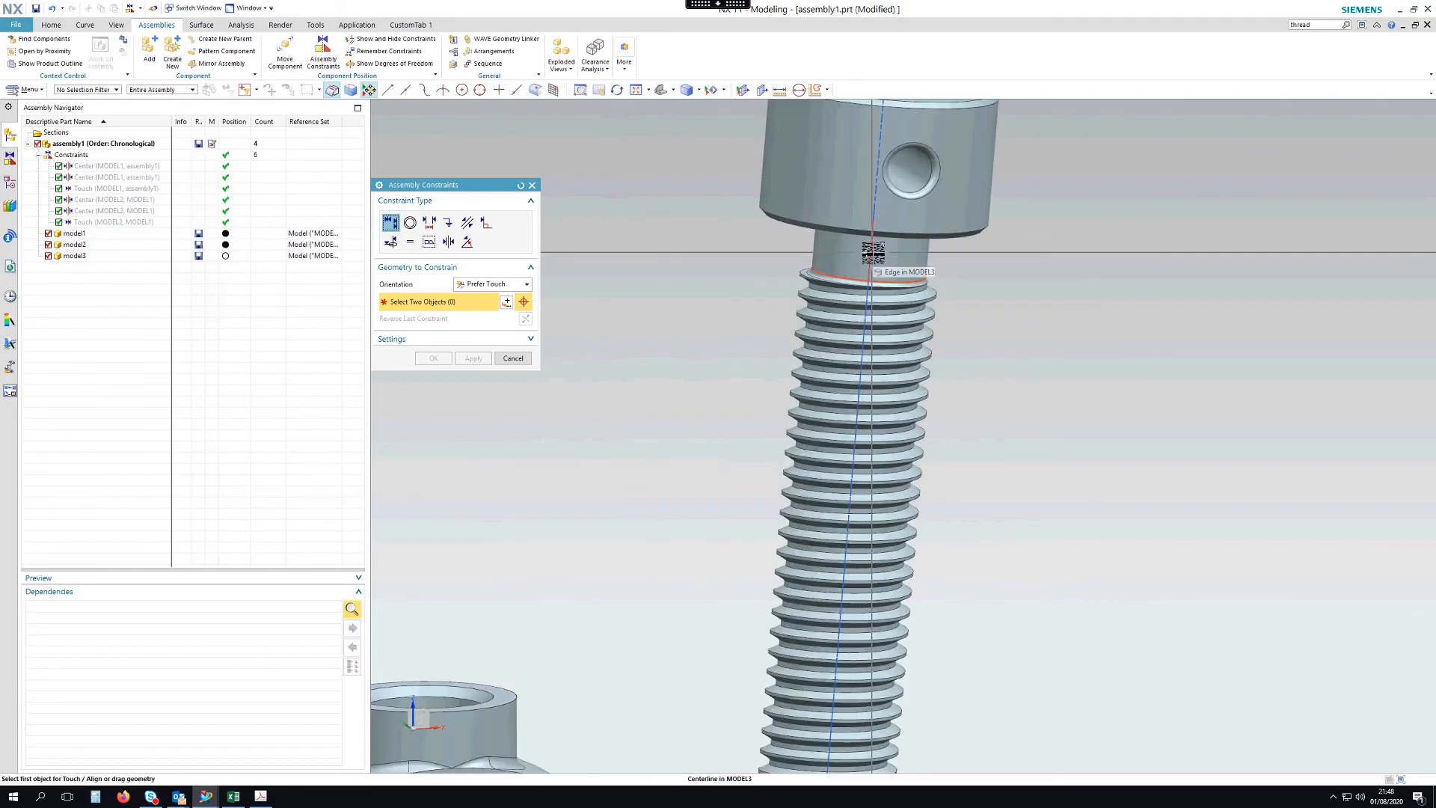
pyautogui.click(872, 253)
pyautogui.scroll(-5, 766, 346)
pyautogui.moveTo(766, 346); pyautogui.dragTo(676, 415, button='middle')
pyautogui.scroll(5, 676, 415)
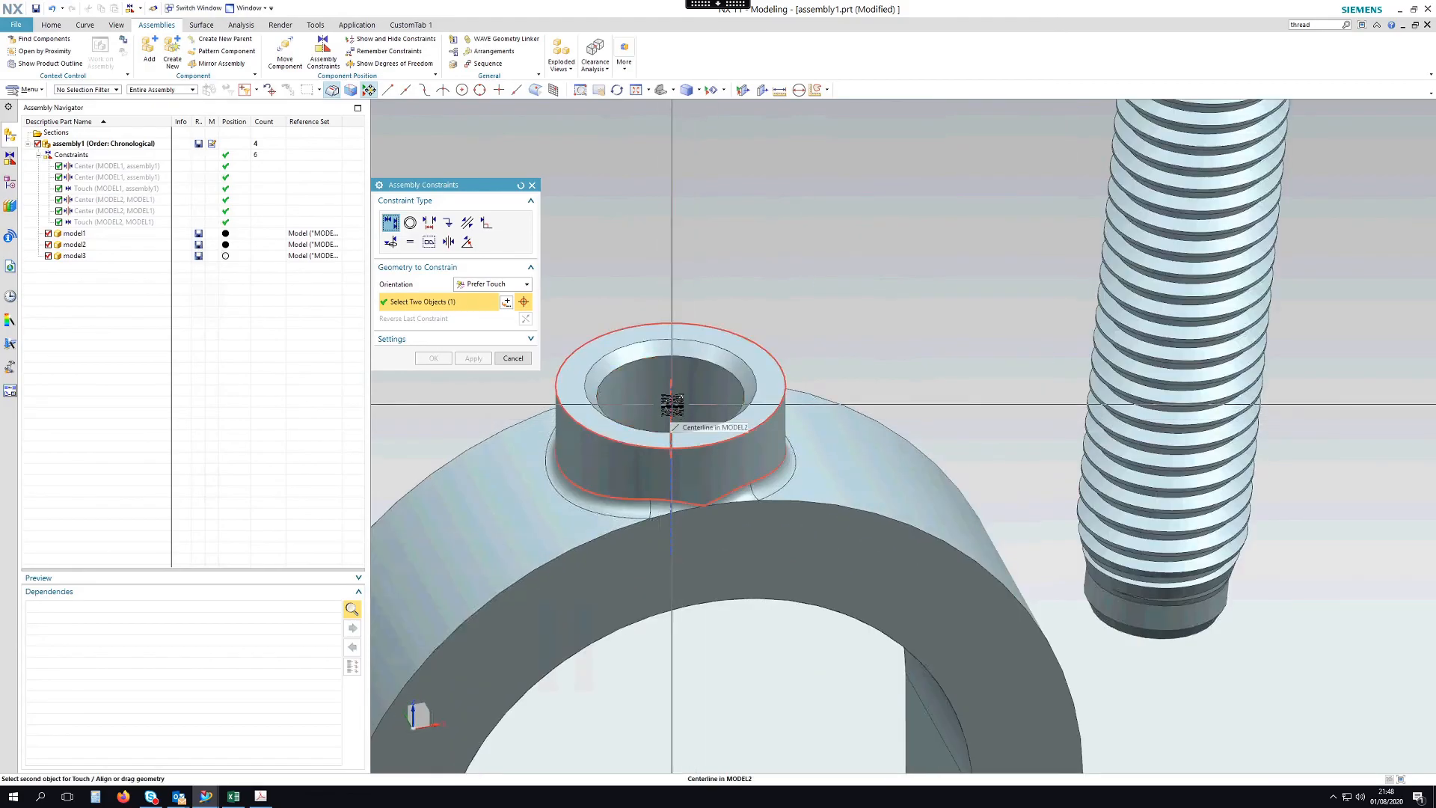
pyautogui.click(670, 408)
pyautogui.click(473, 358)
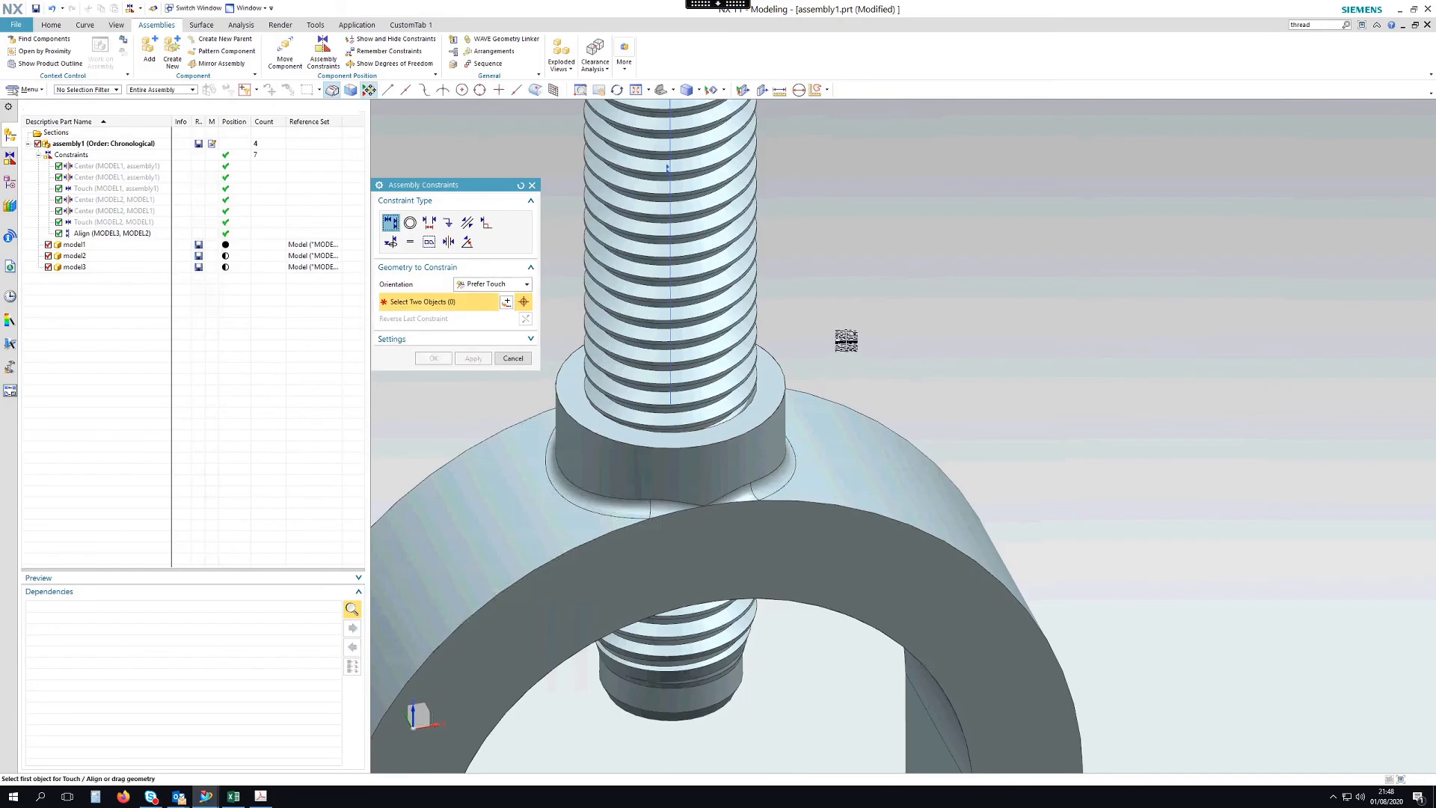
# Add a 5 mm Distance constraint between the screw's bottom end face and the block's narrow upper face beside the V-groove.
pyautogui.scroll(-5, 839, 339)
pyautogui.moveTo(939, 324); pyautogui.dragTo(768, 620, button='middle')
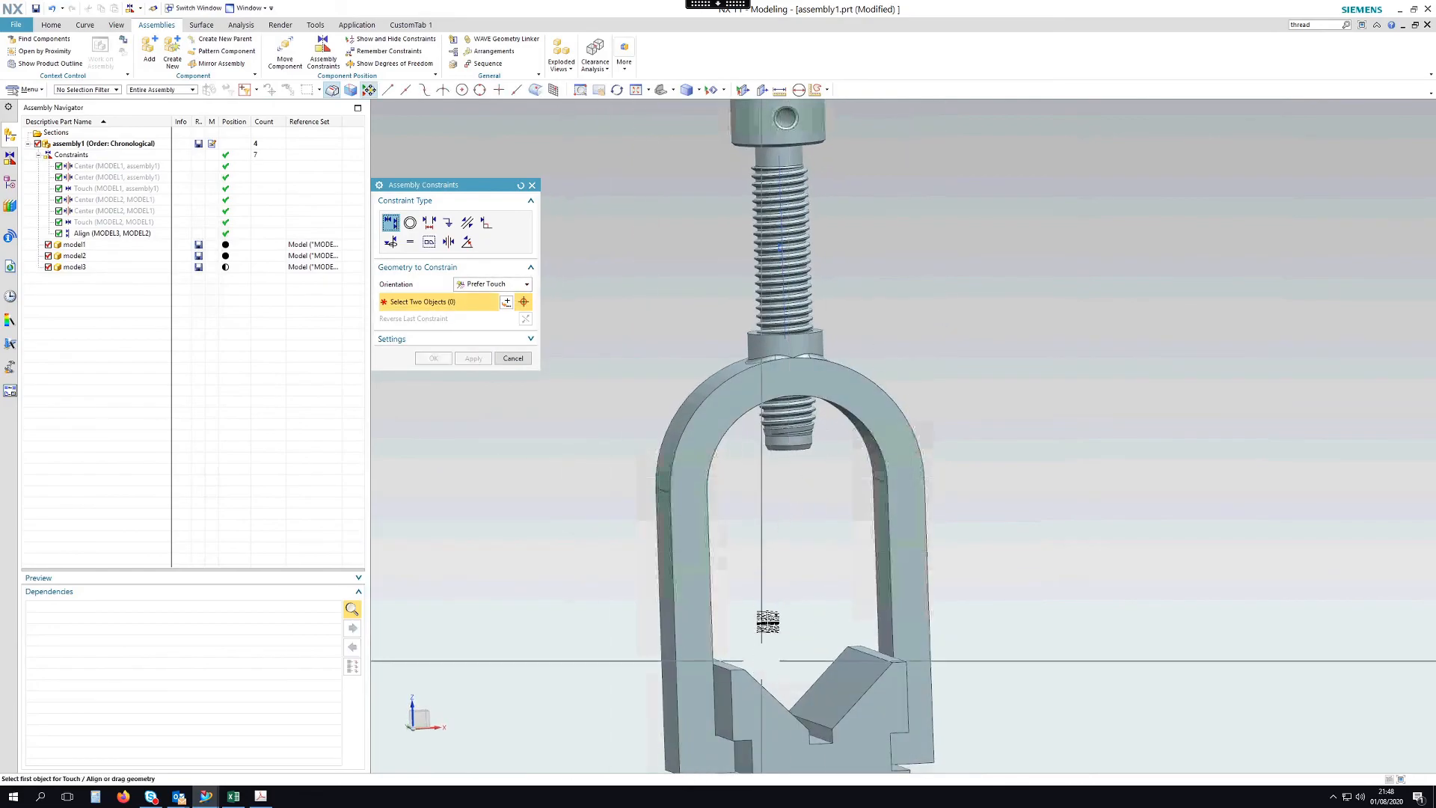
pyautogui.click(429, 224)
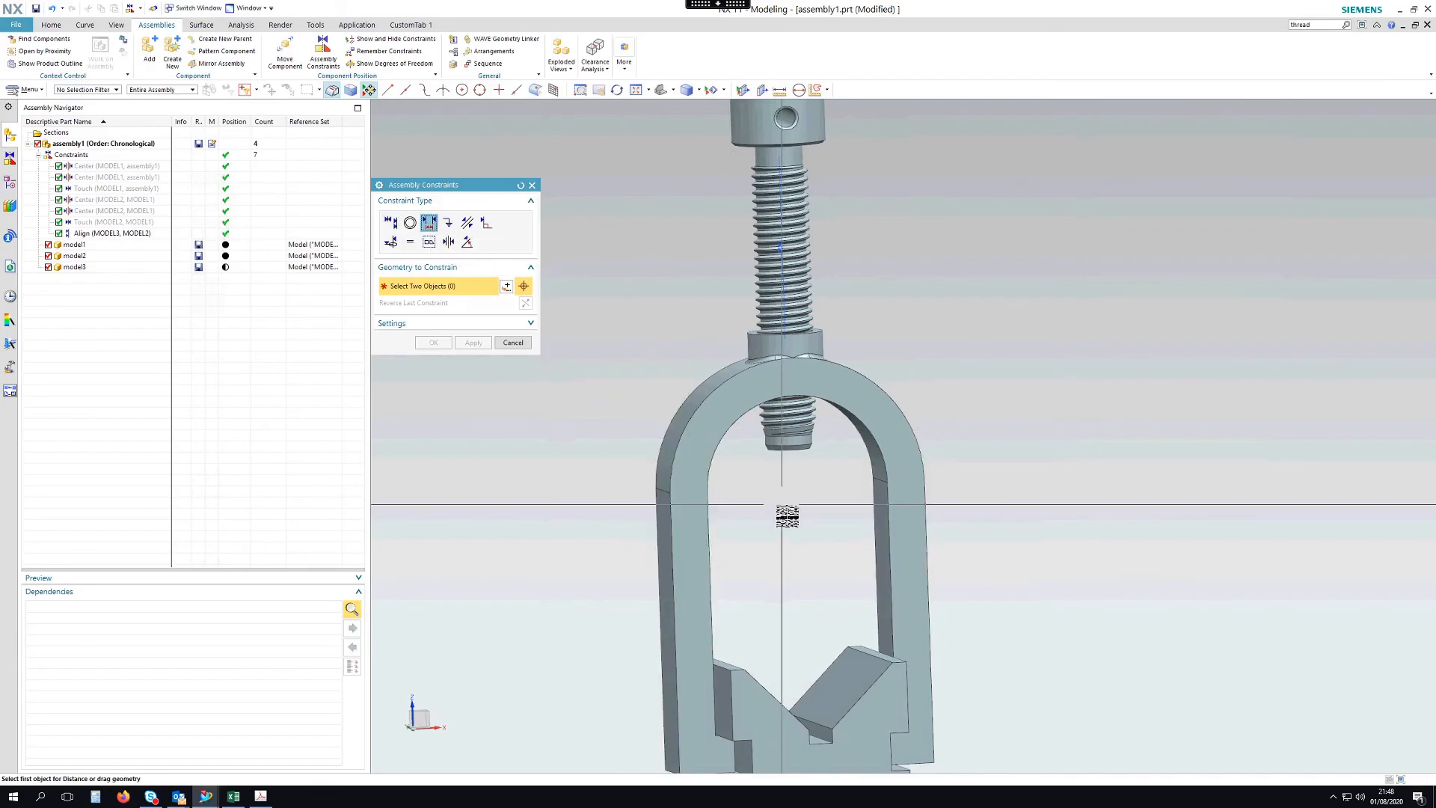
pyautogui.moveTo(782, 528); pyautogui.dragTo(785, 481, button='middle')
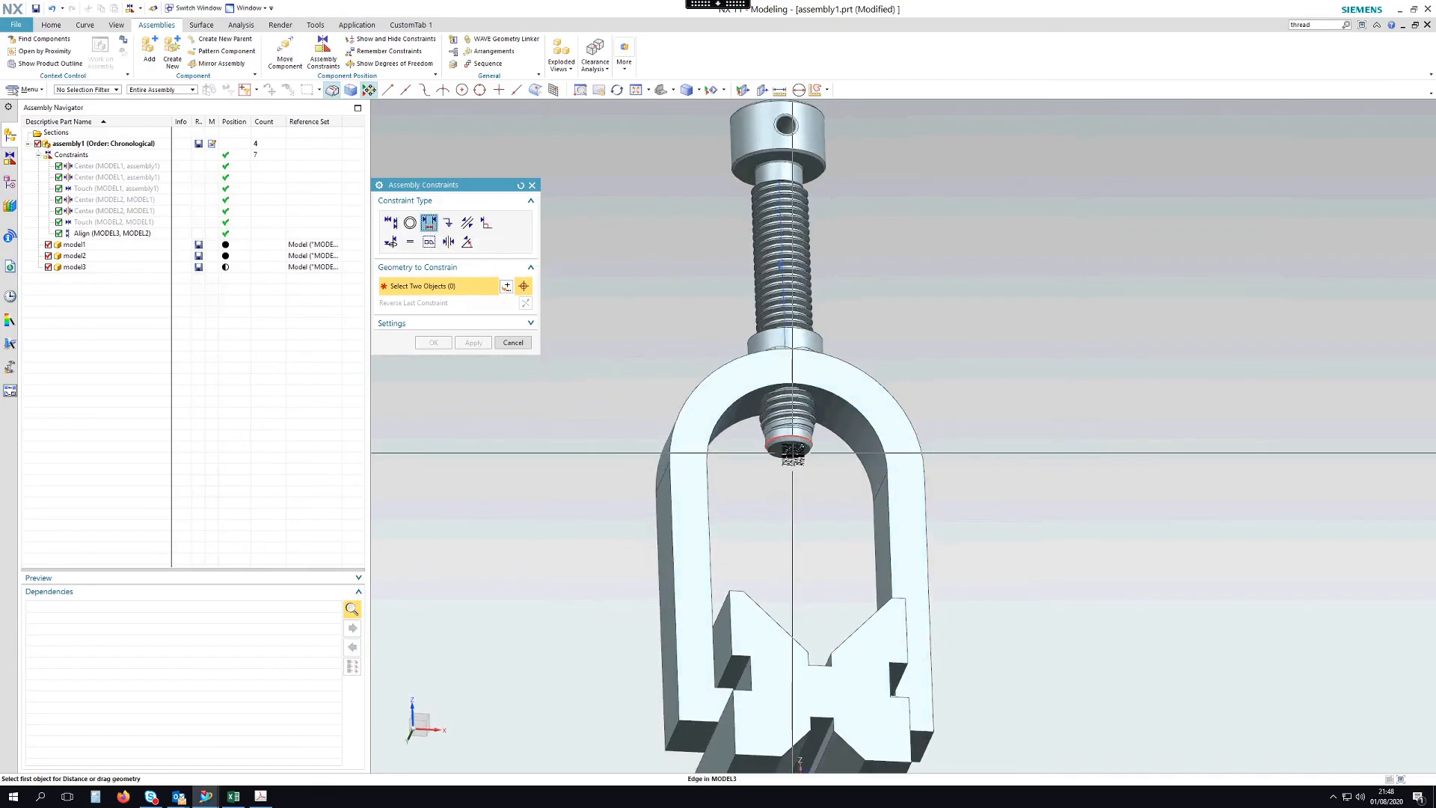
pyautogui.scroll(3, 792, 453)
pyautogui.click(799, 445)
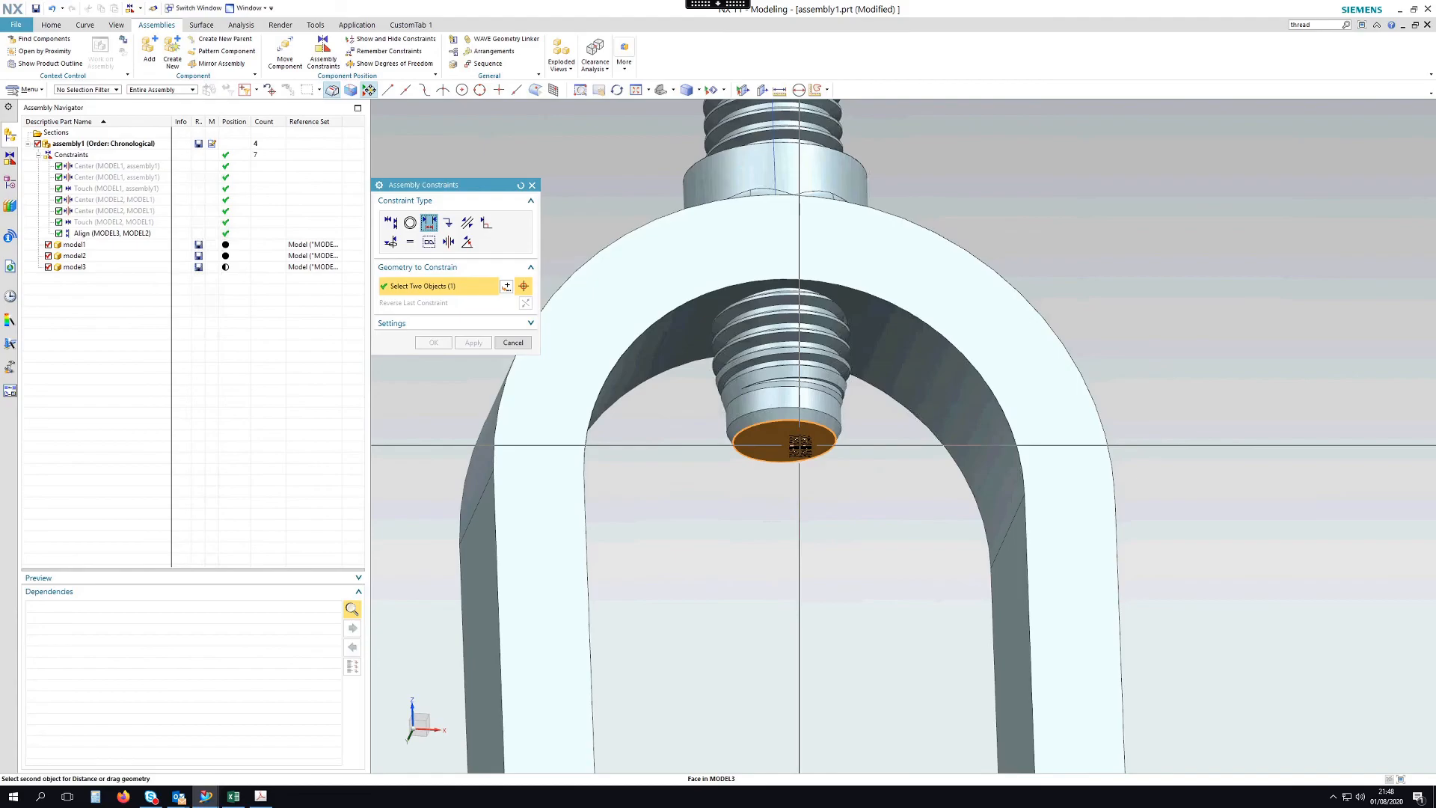
pyautogui.scroll(-3, 811, 471)
pyautogui.moveTo(824, 496); pyautogui.dragTo(781, 643, button='middle')
pyautogui.scroll(4, 745, 629)
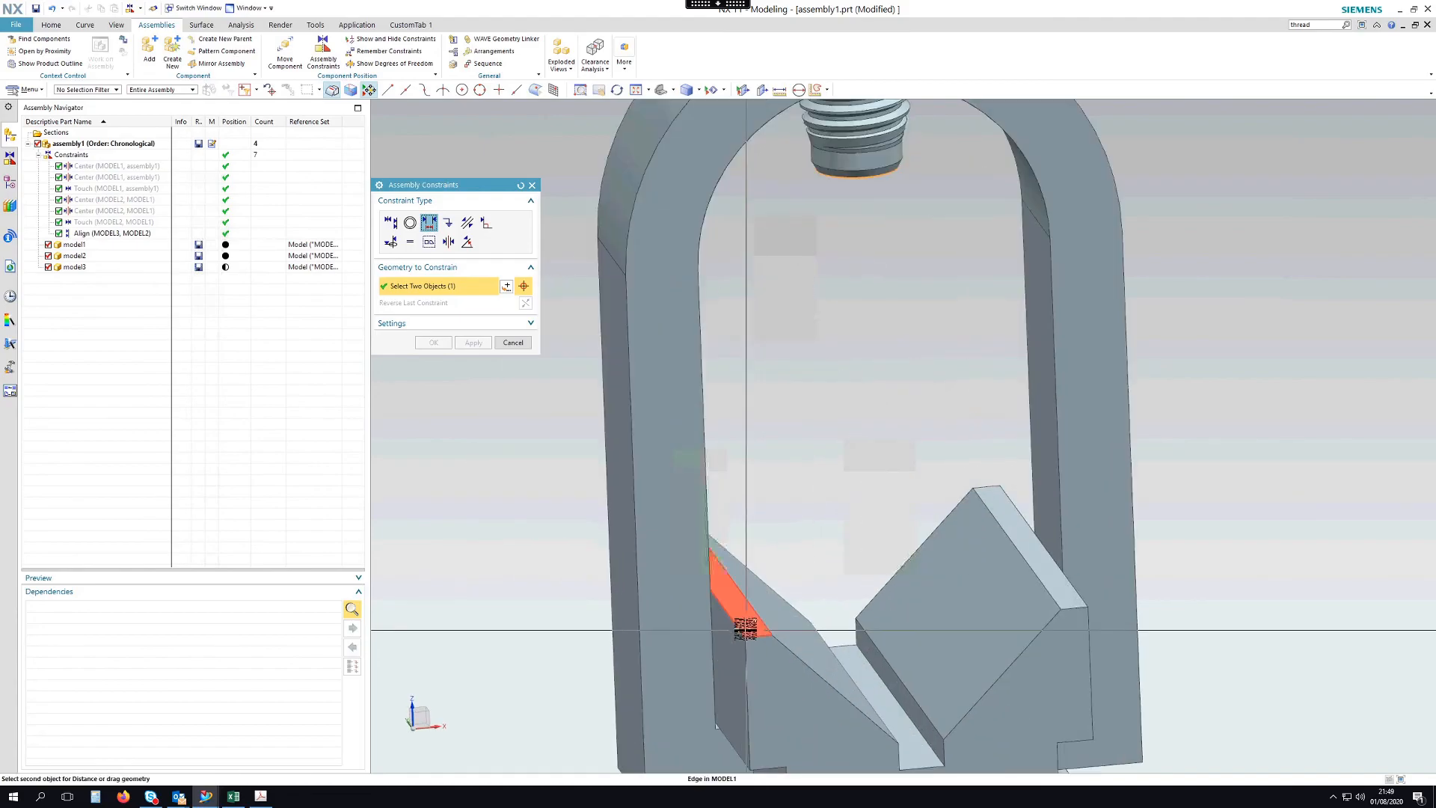
pyautogui.click(745, 629)
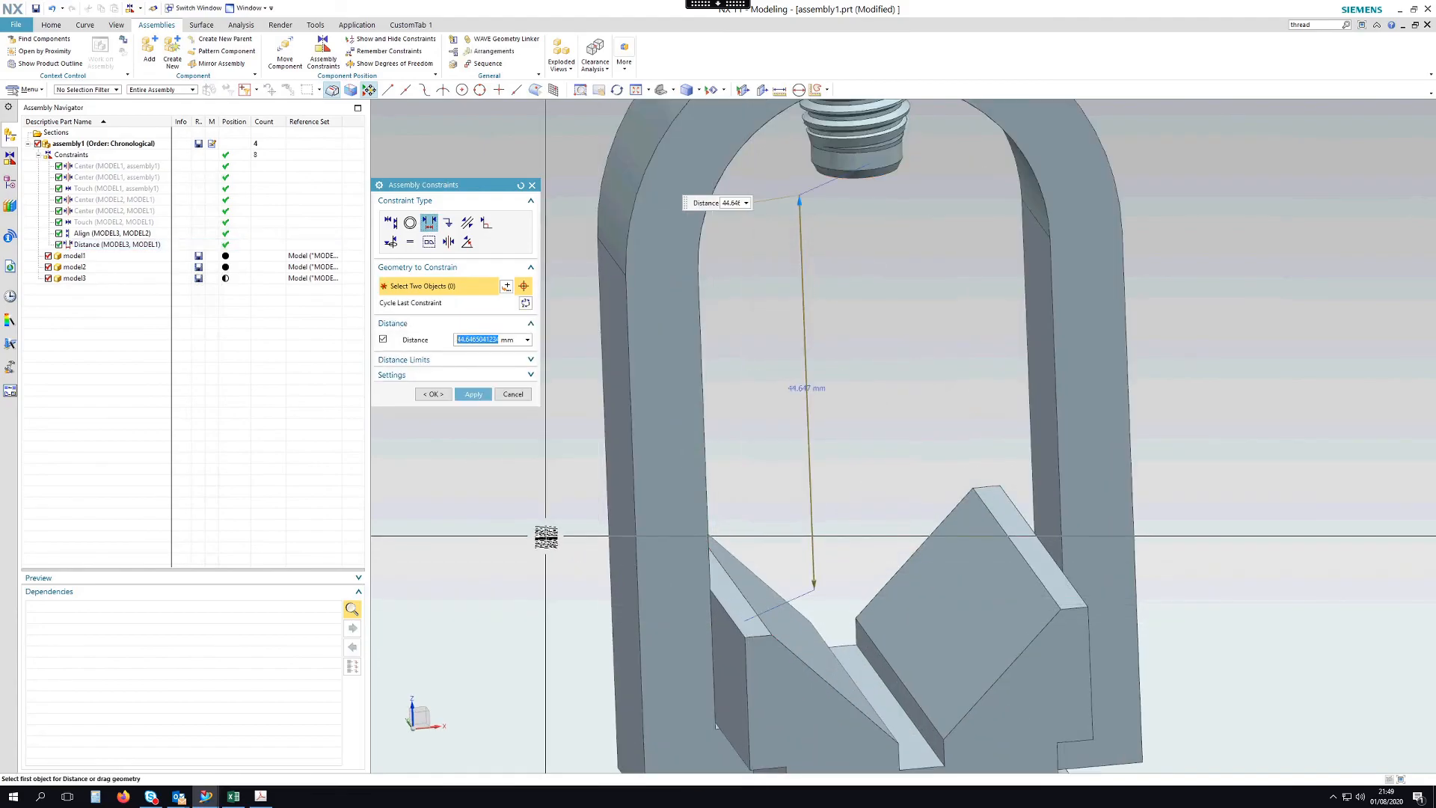
pyautogui.write('5')
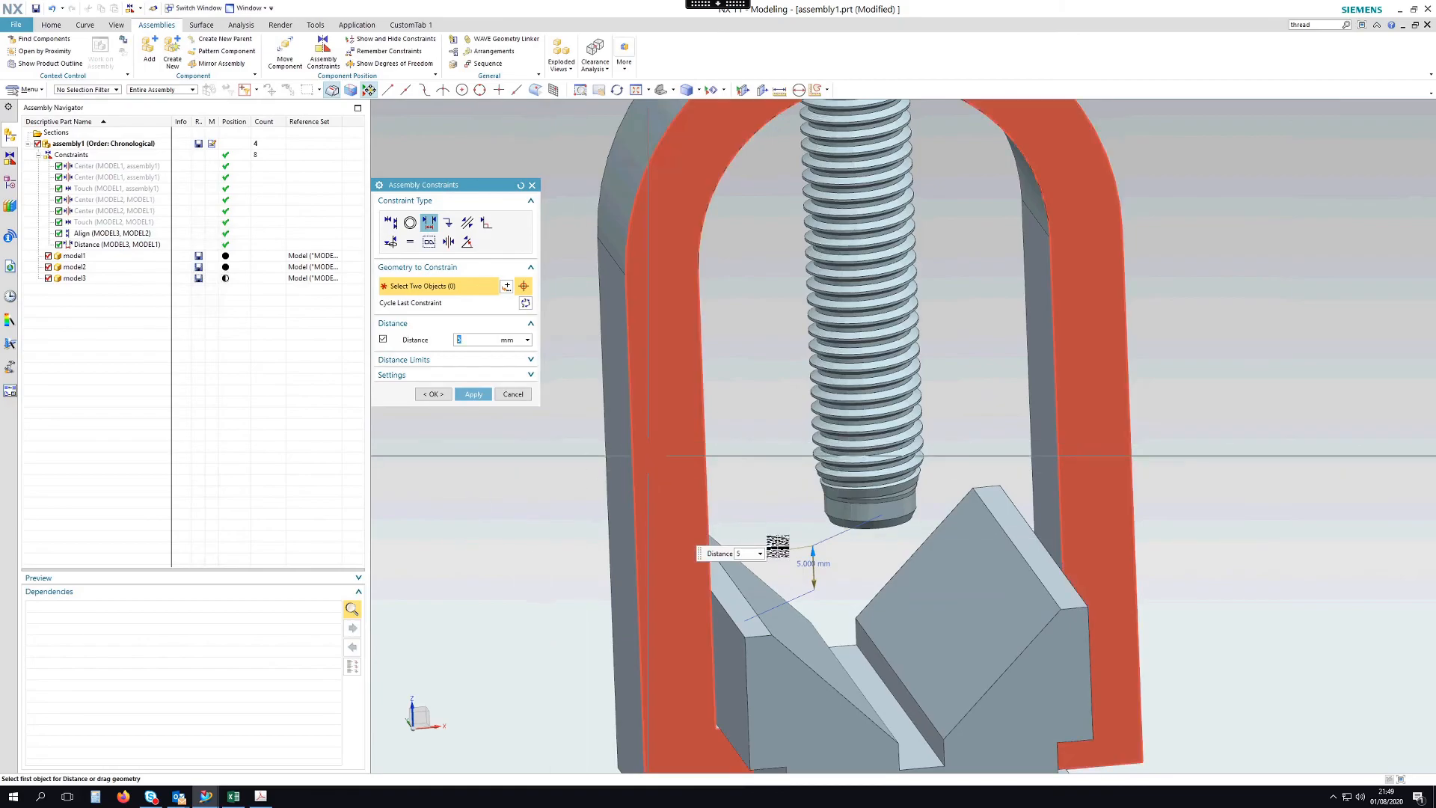
# Set the Distance constraint between the screw tip and the block to 0 mm and apply it.
pyautogui.scroll(-4, 1047, 487)
pyautogui.moveTo(1087, 380); pyautogui.dragTo(1015, 398, button='middle')
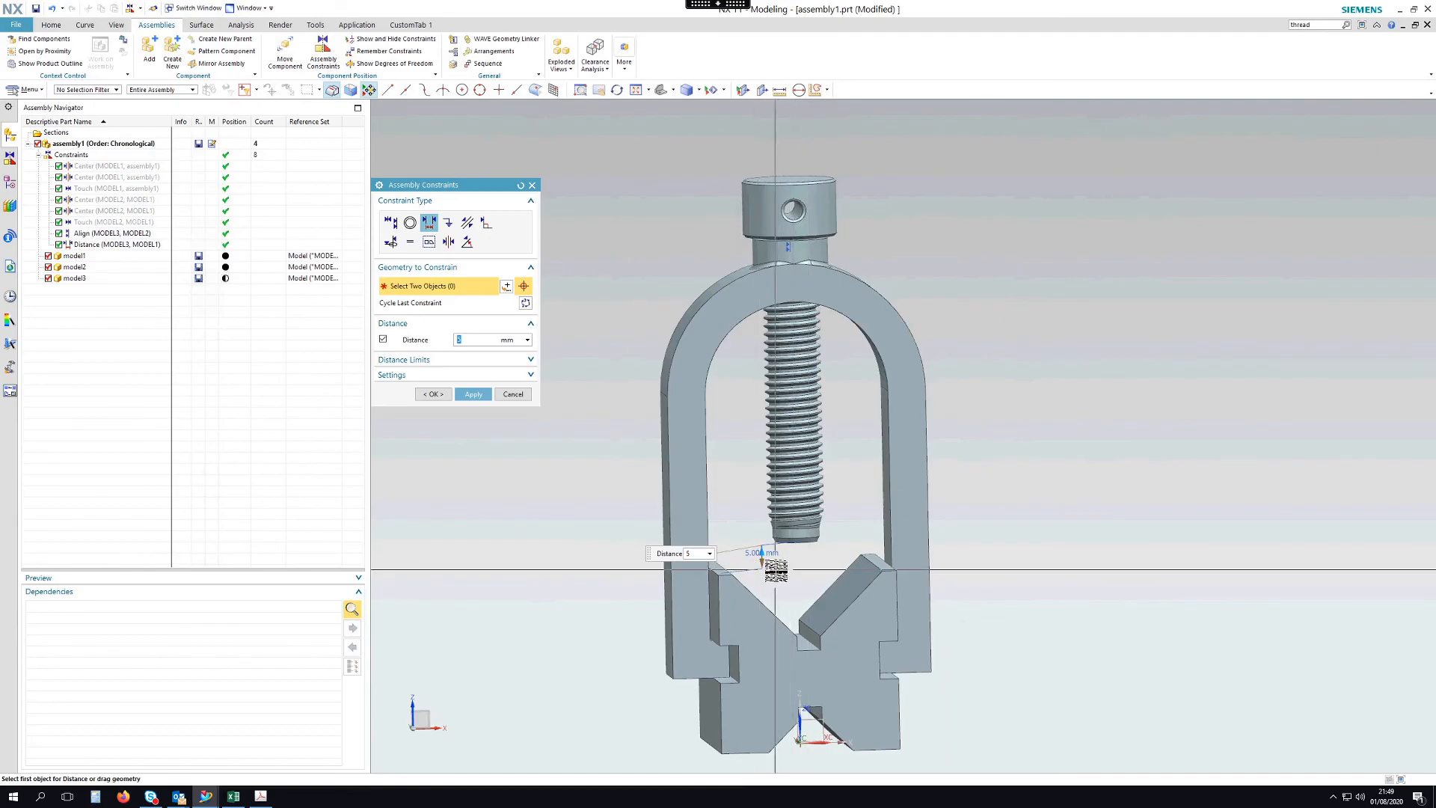
pyautogui.press('Return')
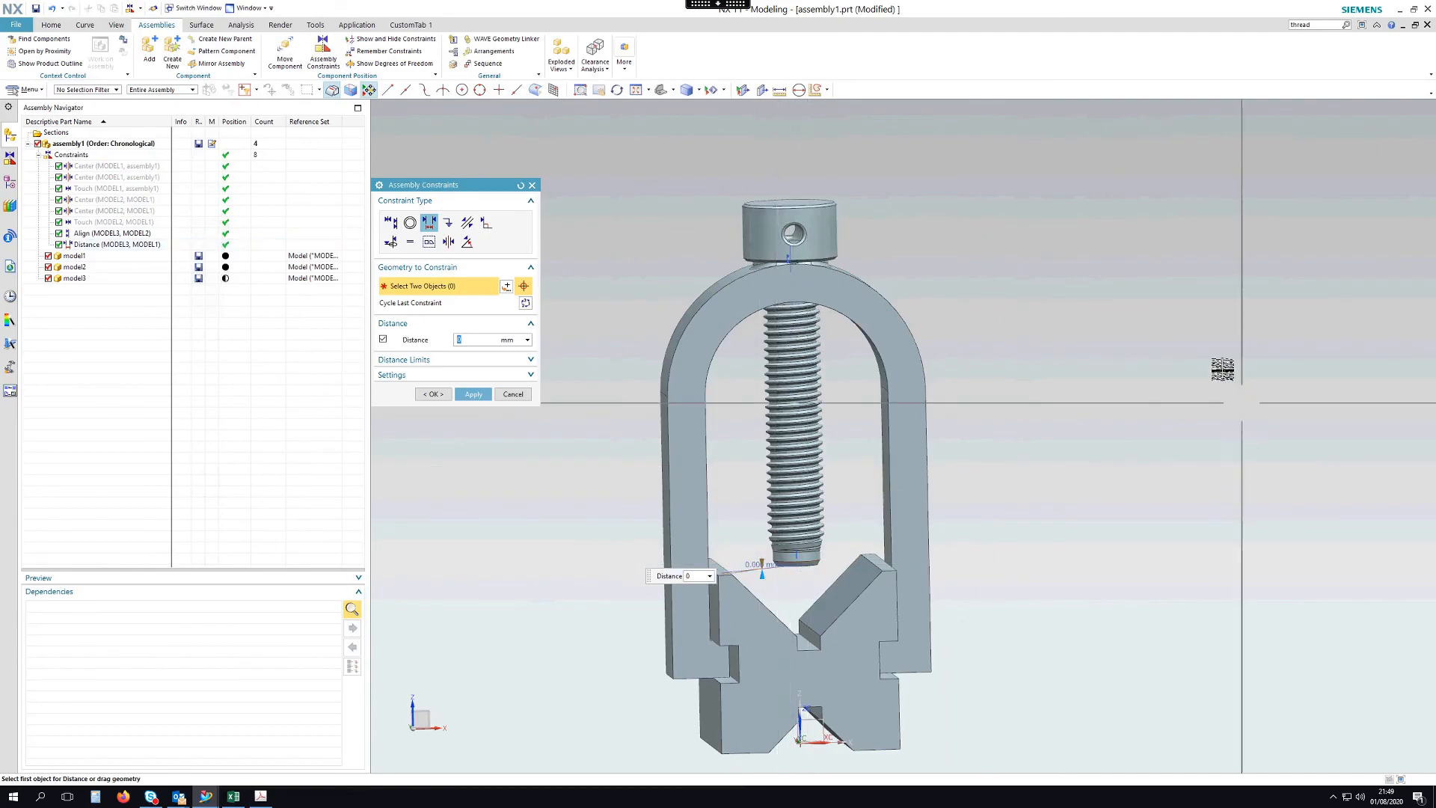
pyautogui.middleClick(1096, 366)
pyautogui.click(518, 345)
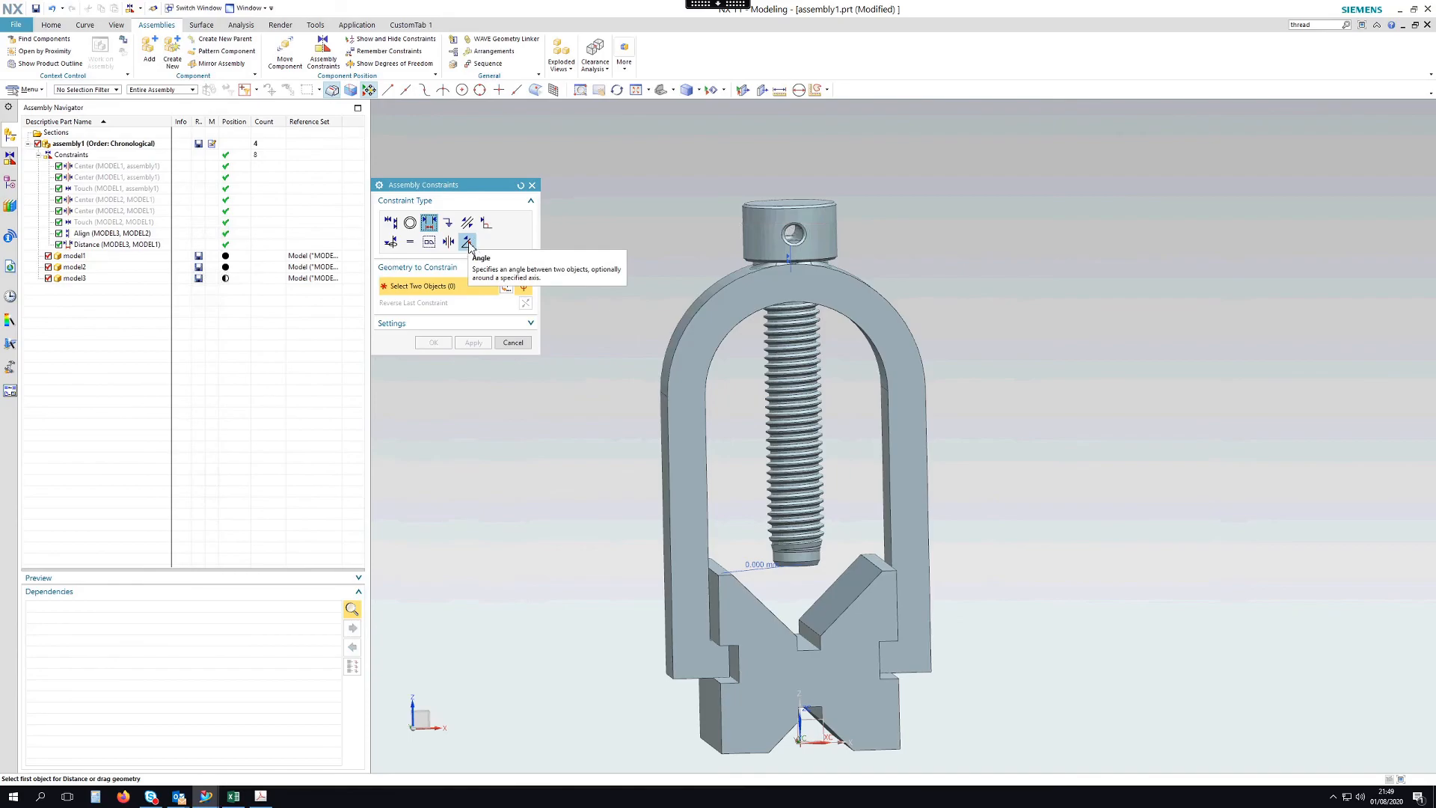
# Add a 3D Angle constraint between the screw head's cross-hole centerline and the block's side face, accepting the current angle.
pyautogui.click(467, 242)
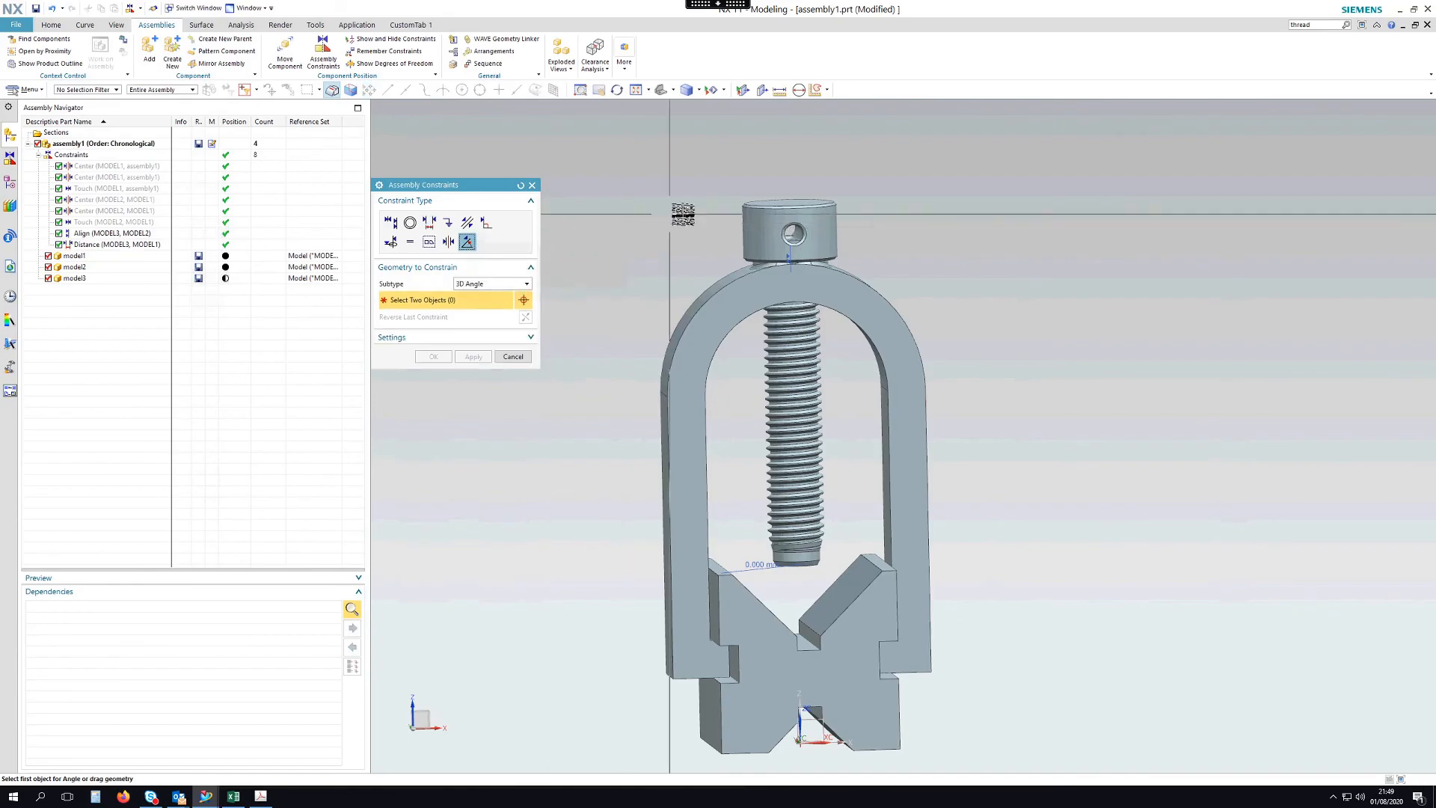
pyautogui.scroll(5, 818, 234)
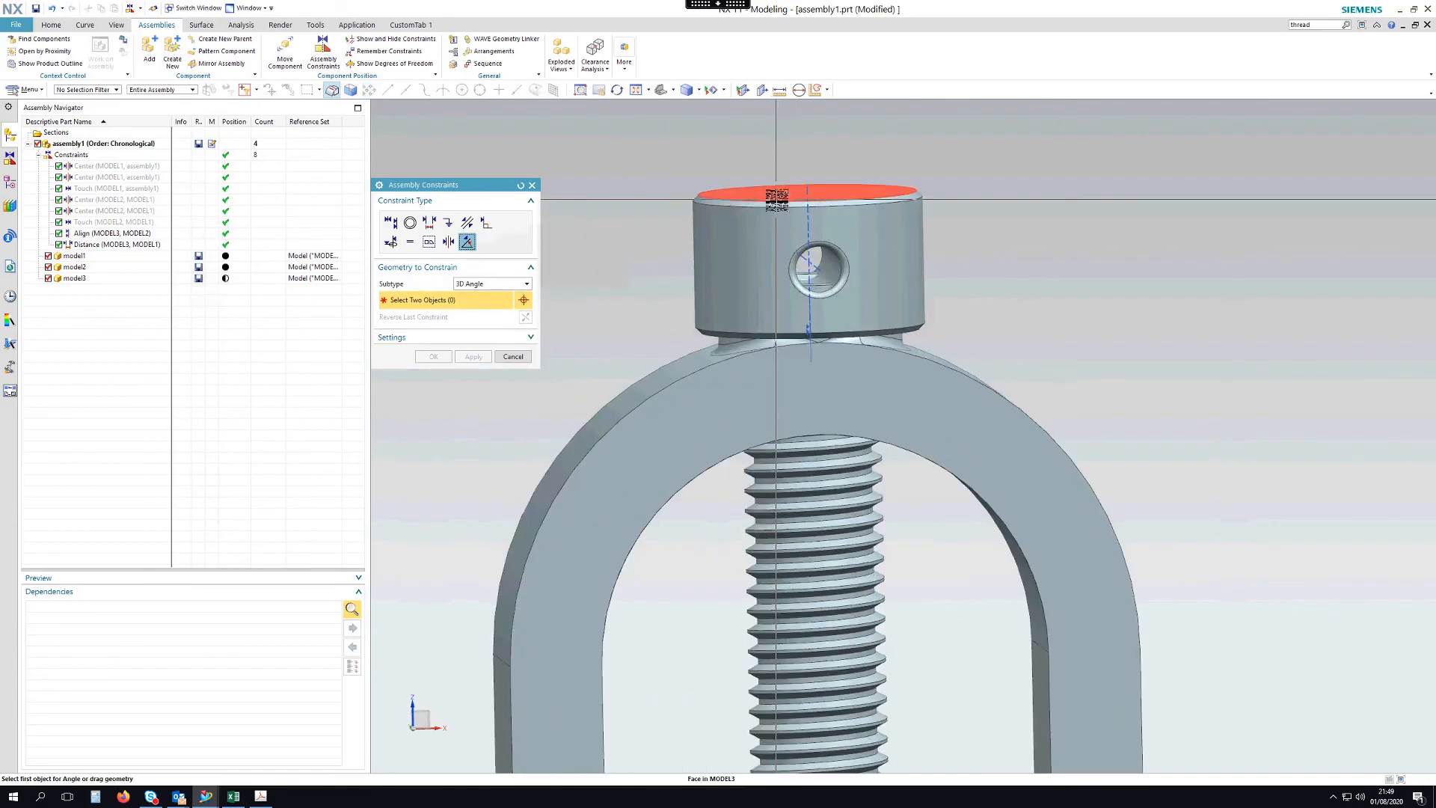
pyautogui.click(817, 267)
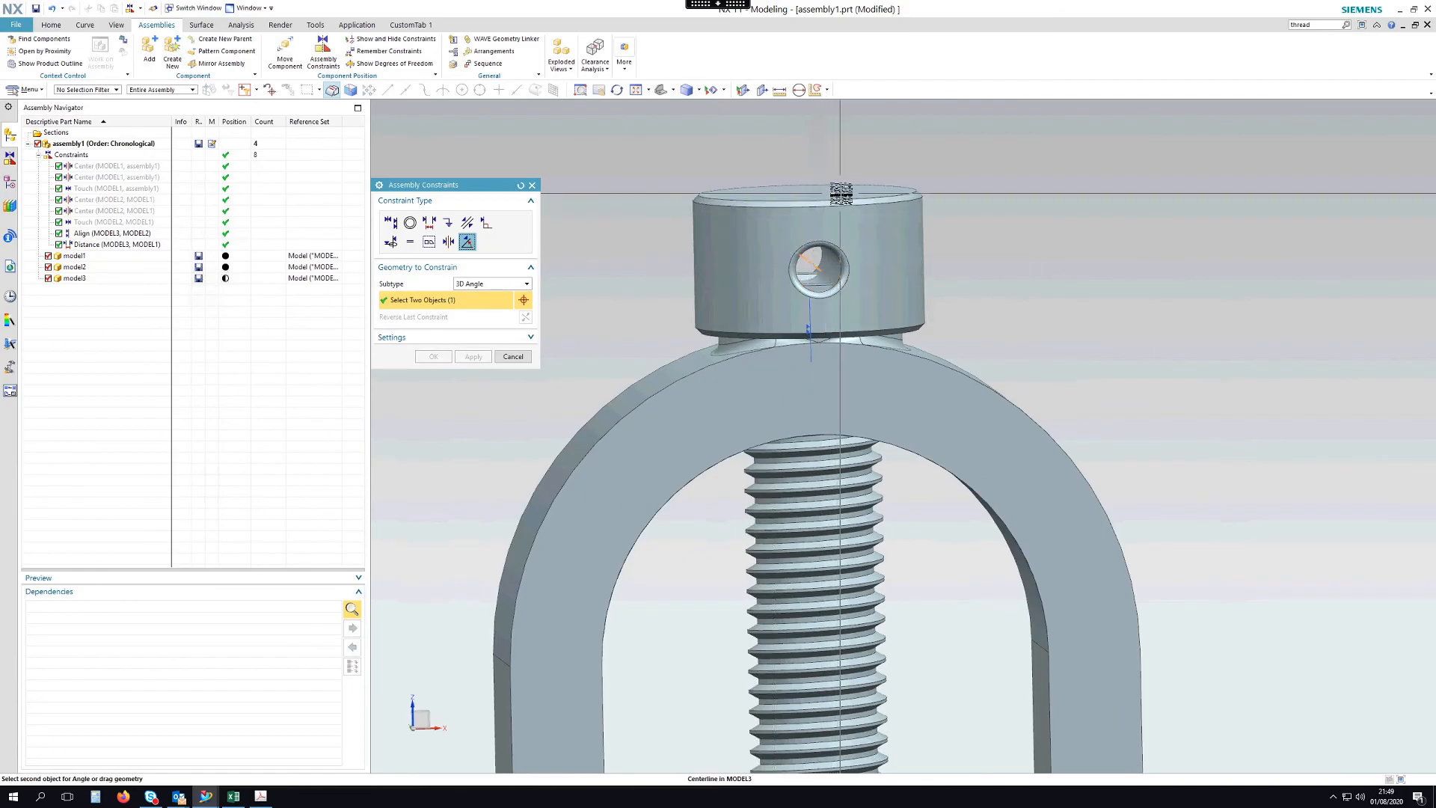
pyautogui.scroll(-5, 823, 269)
pyautogui.moveTo(785, 424); pyautogui.dragTo(813, 523, button='middle')
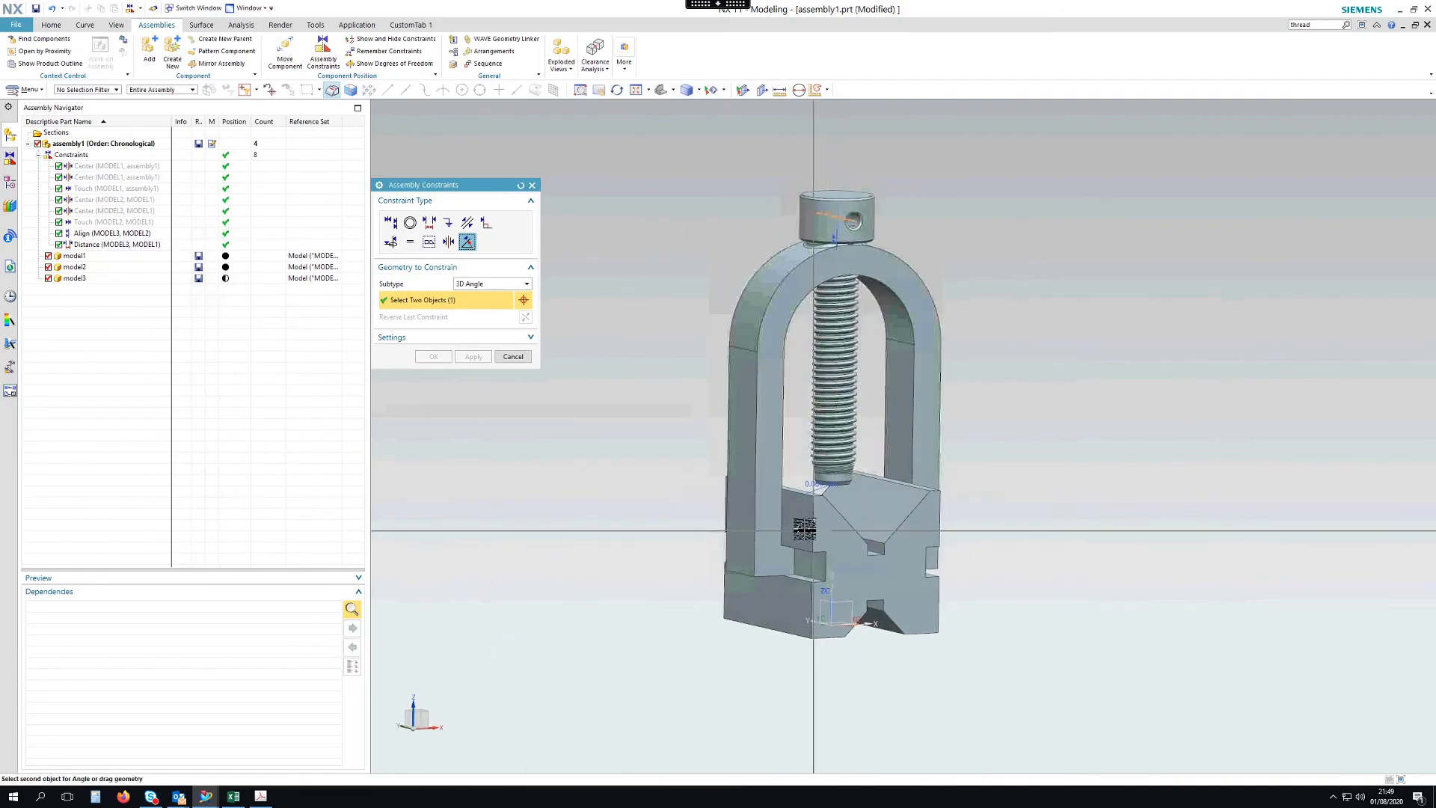
pyautogui.scroll(4, 807, 516)
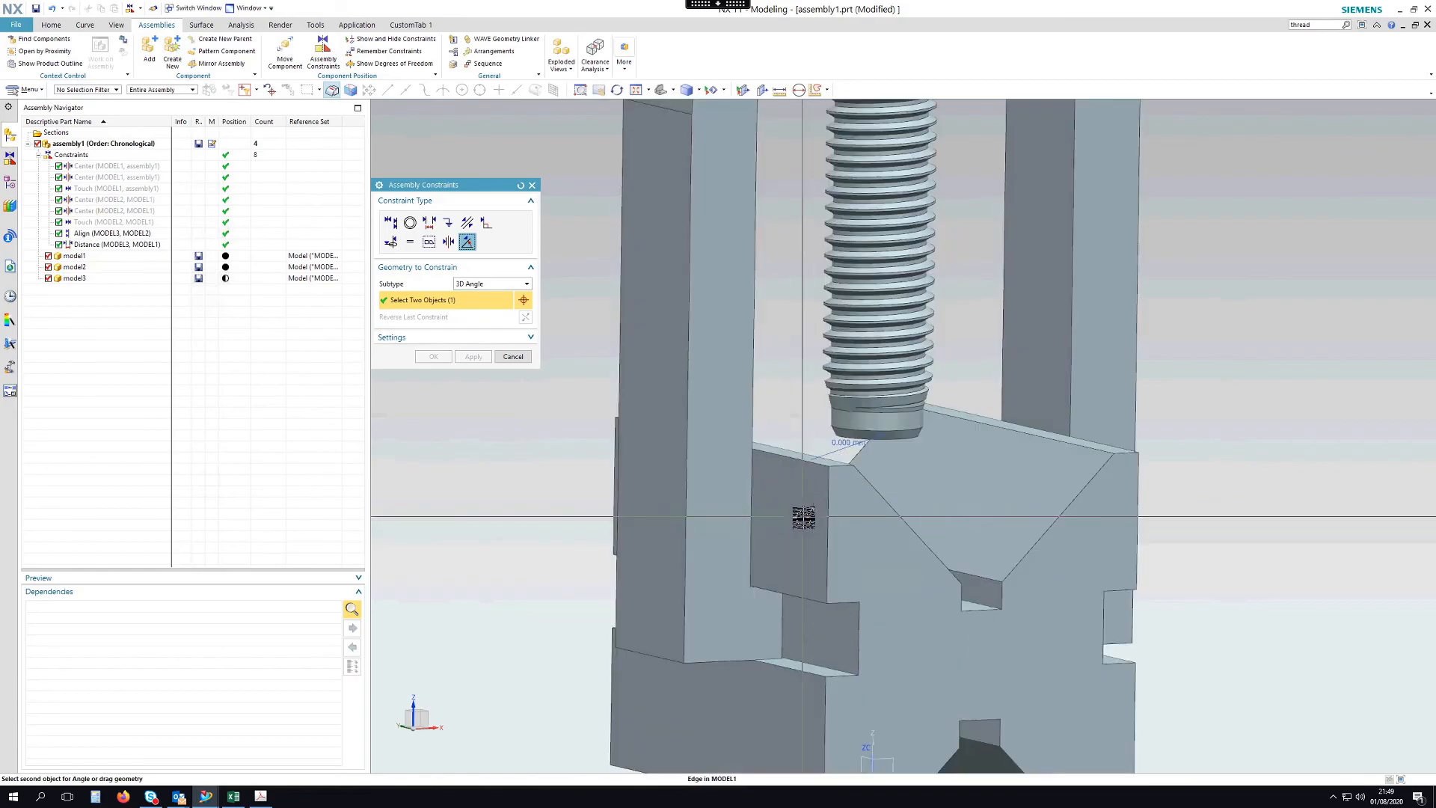
pyautogui.click(807, 533)
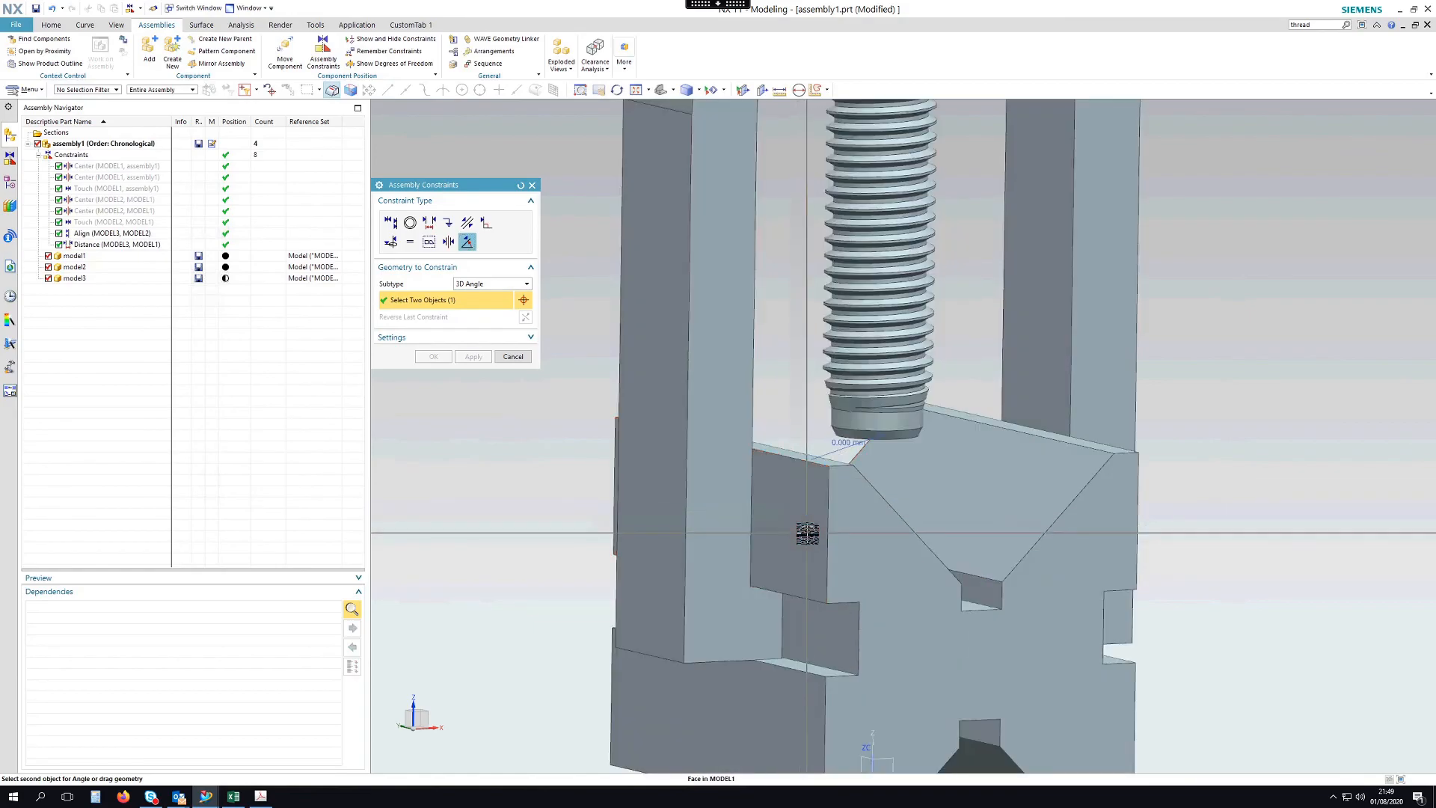
pyautogui.scroll(-4, 781, 503)
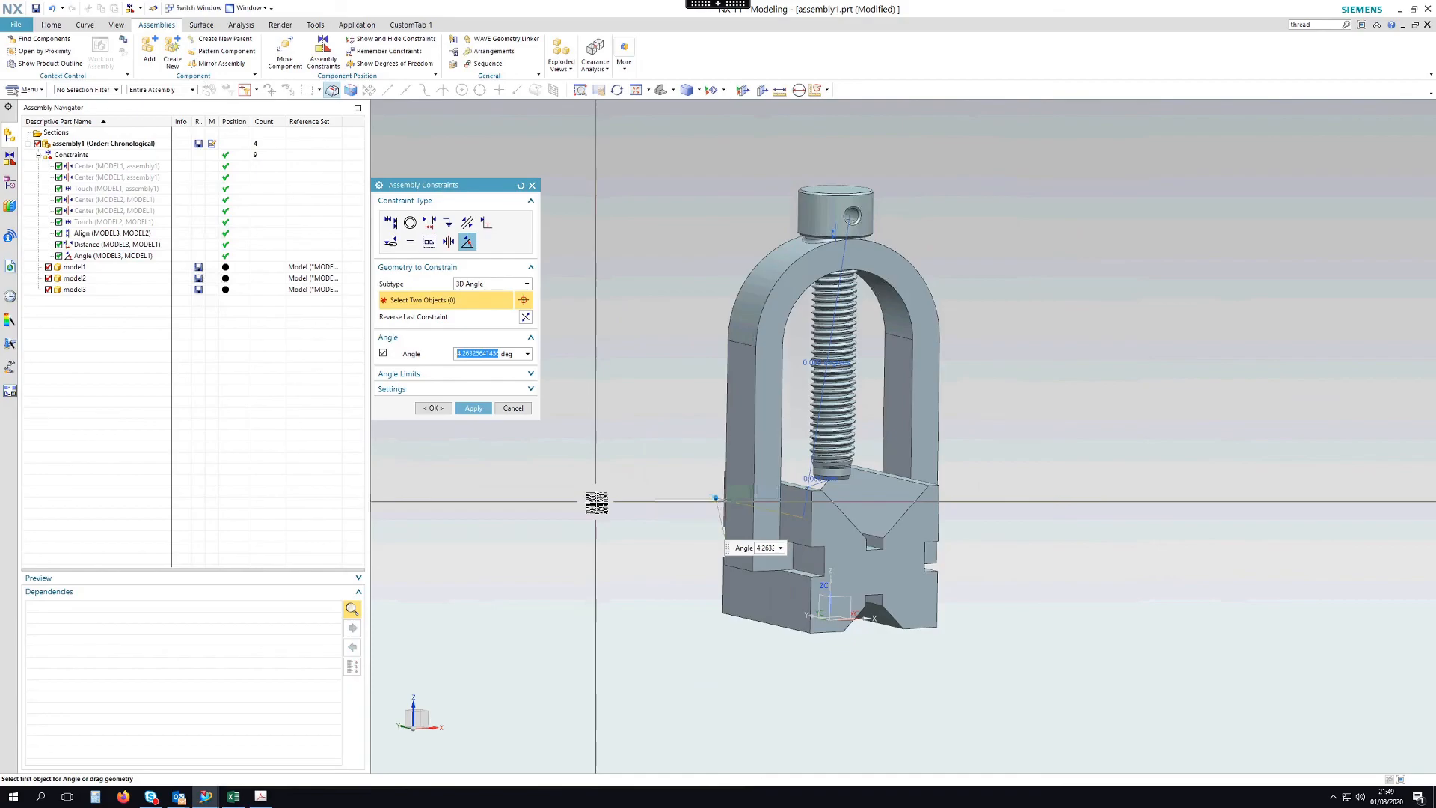
pyautogui.click(433, 408)
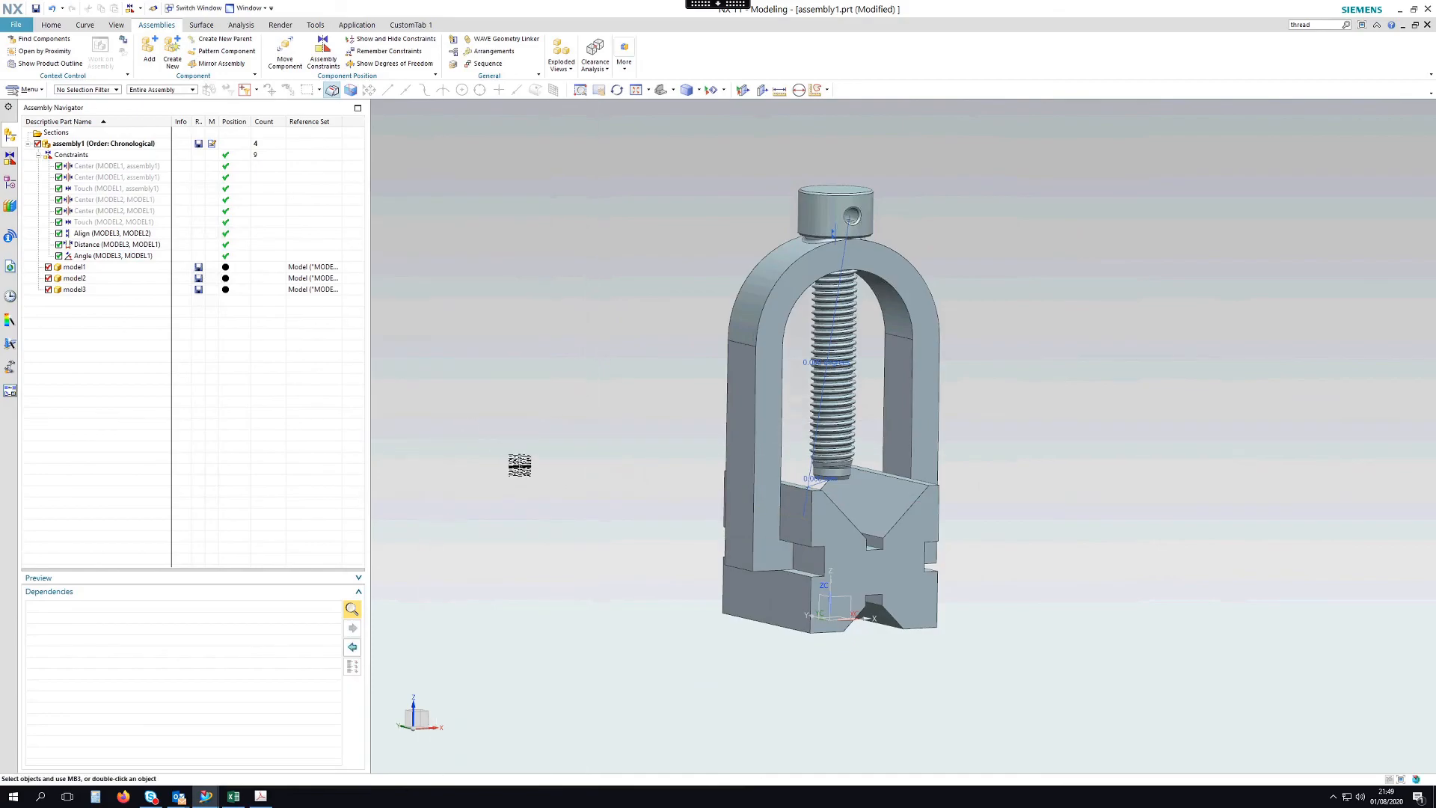
# Hide the screw's Align, Distance and Angle constraints.
pyautogui.click(117, 235)
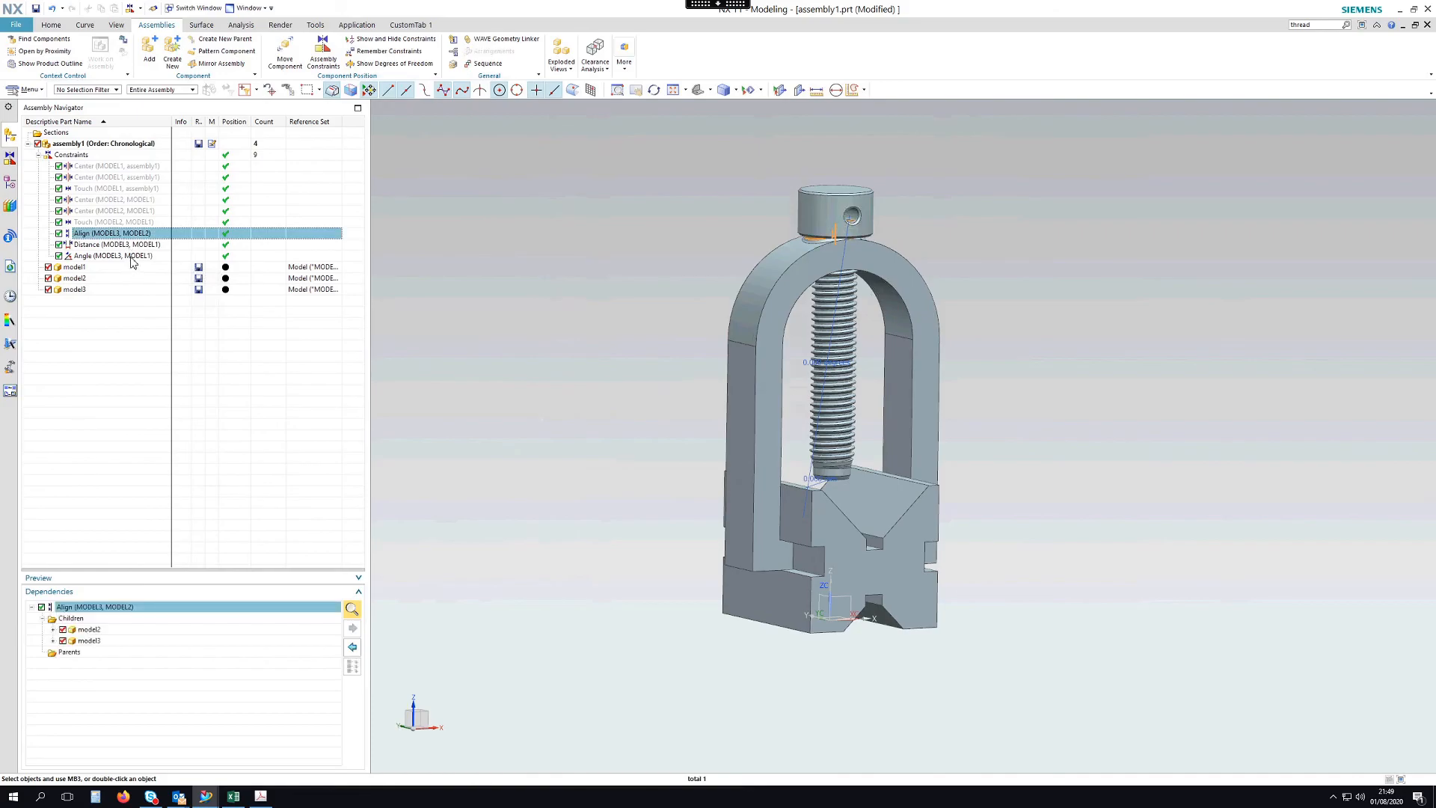
pyautogui.keyDown('shift'); pyautogui.click(131, 256); pyautogui.keyUp('shift')
pyautogui.rightClick(132, 257)
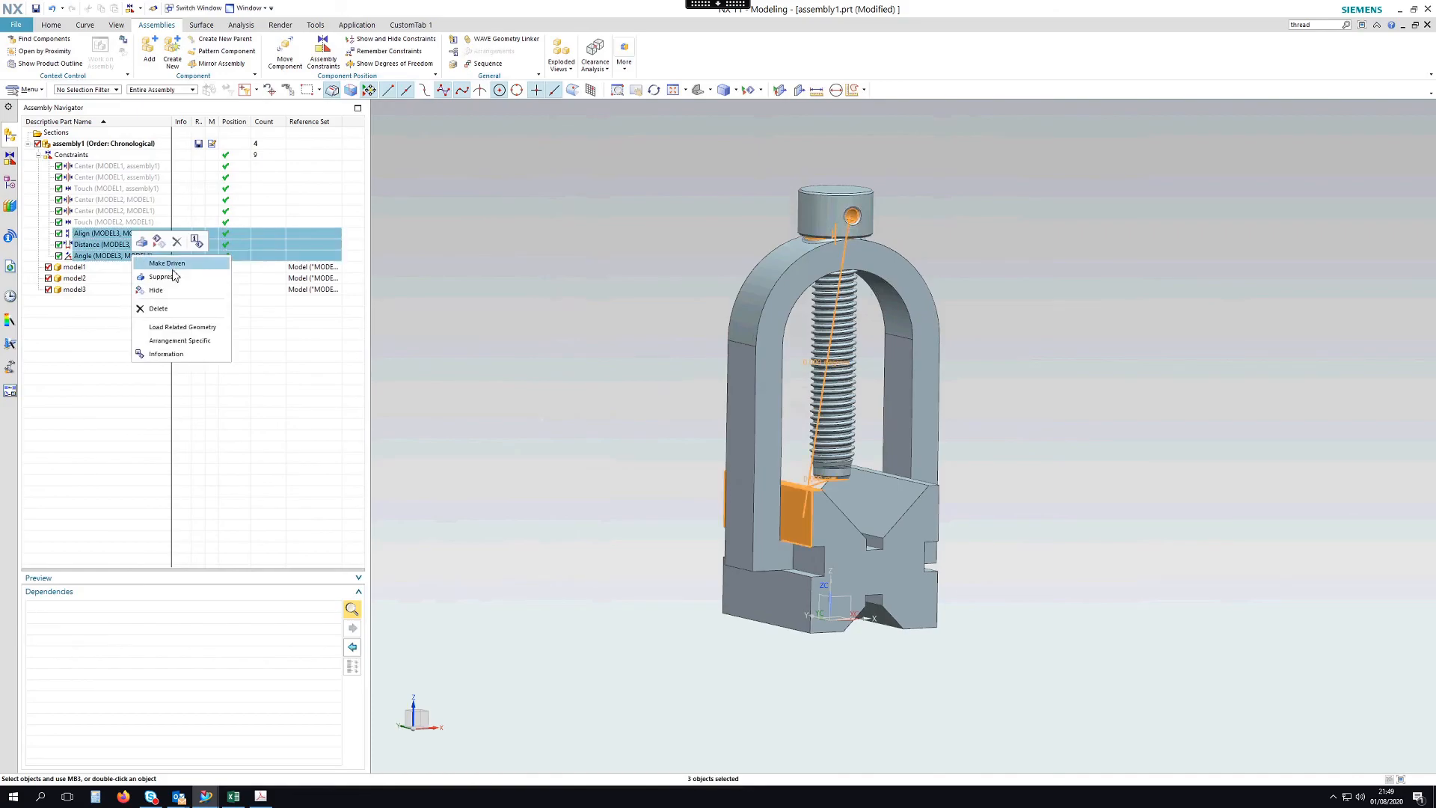
pyautogui.click(171, 292)
pyautogui.moveTo(1013, 426); pyautogui.dragTo(506, 375, button='middle')
pyautogui.click(199, 360)
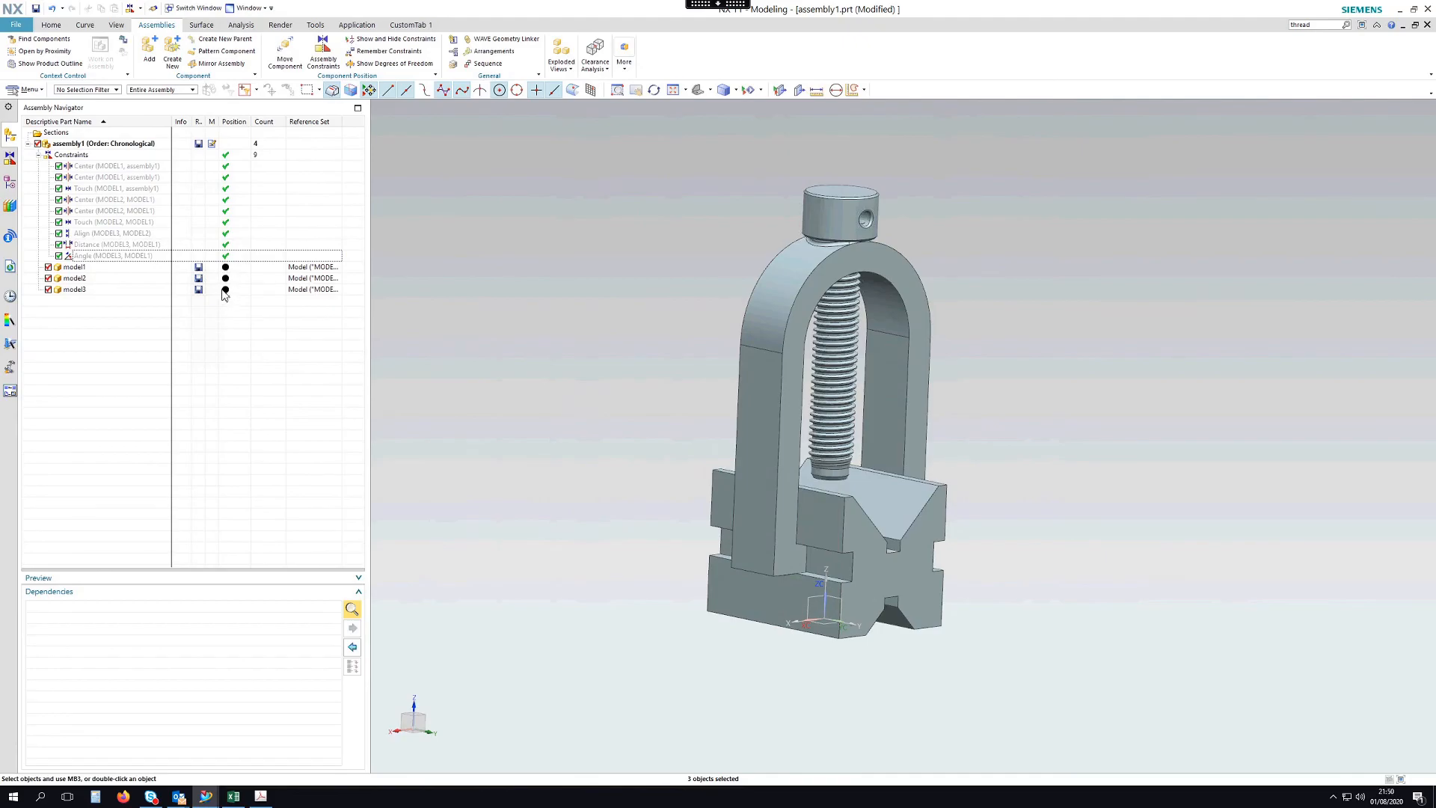
# Save the assembly together with its modified components.
pyautogui.click(14, 26)
pyautogui.moveTo(45, 100)
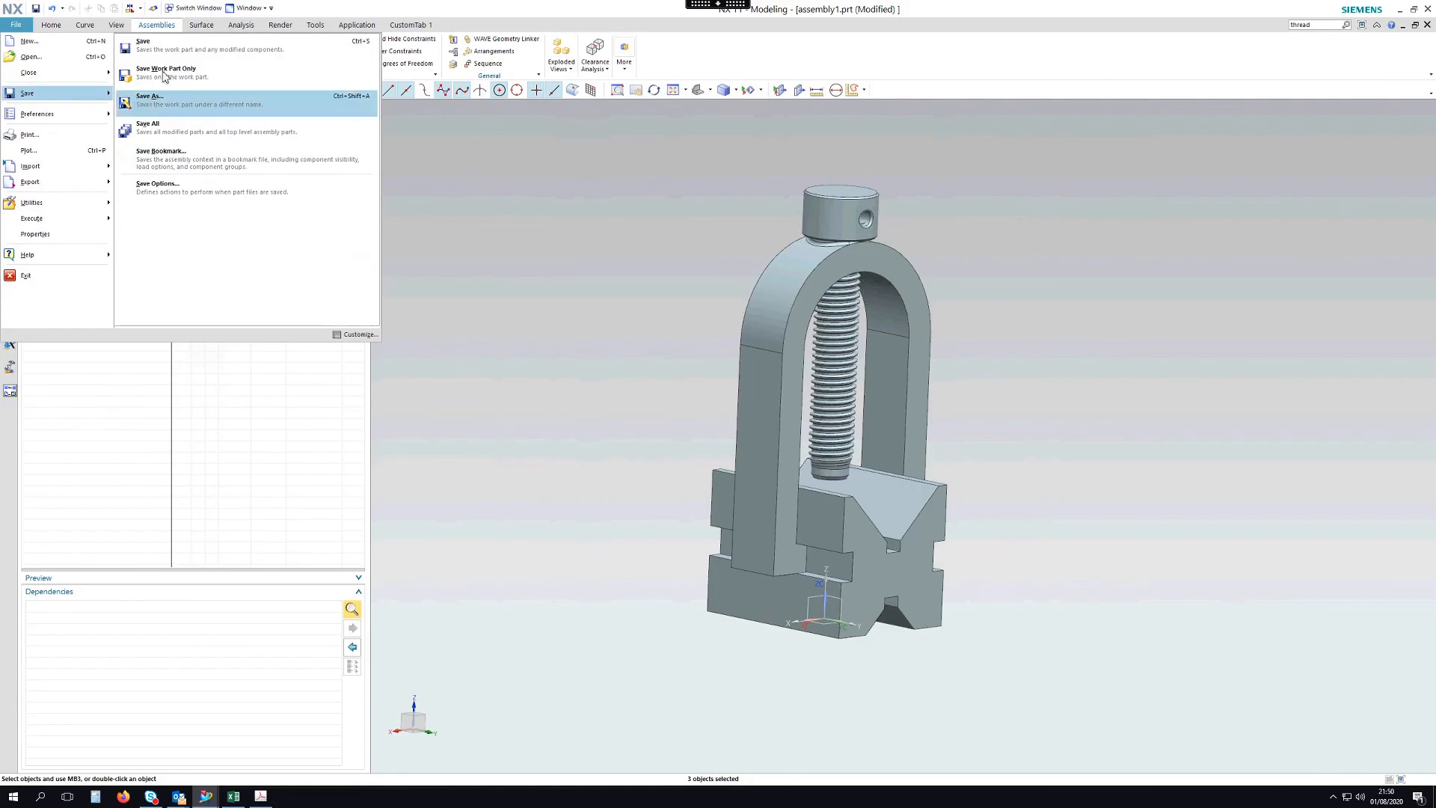
pyautogui.click(182, 54)
pyautogui.click(861, 337)
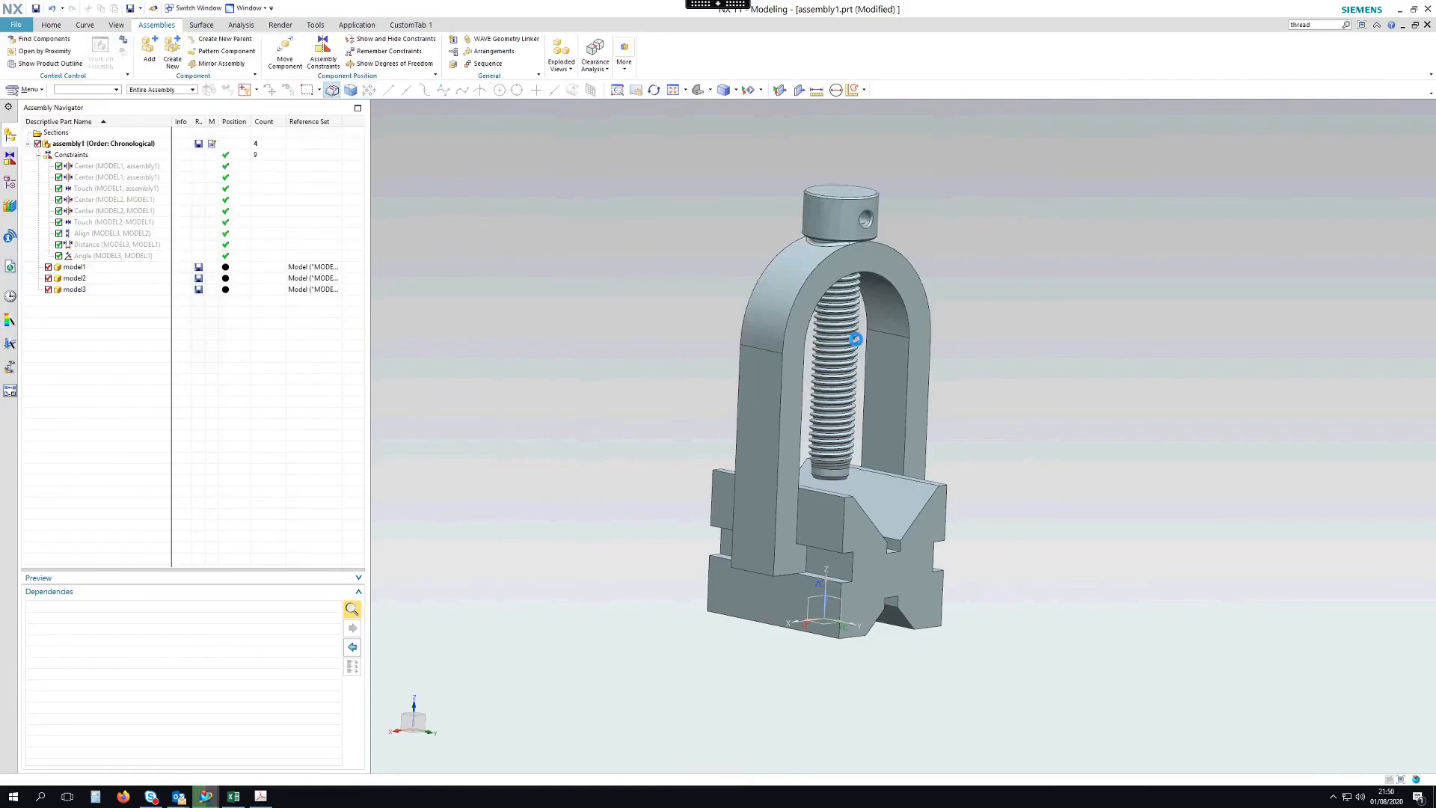
pyautogui.moveTo(1076, 311); pyautogui.dragTo(881, 344, button='middle')
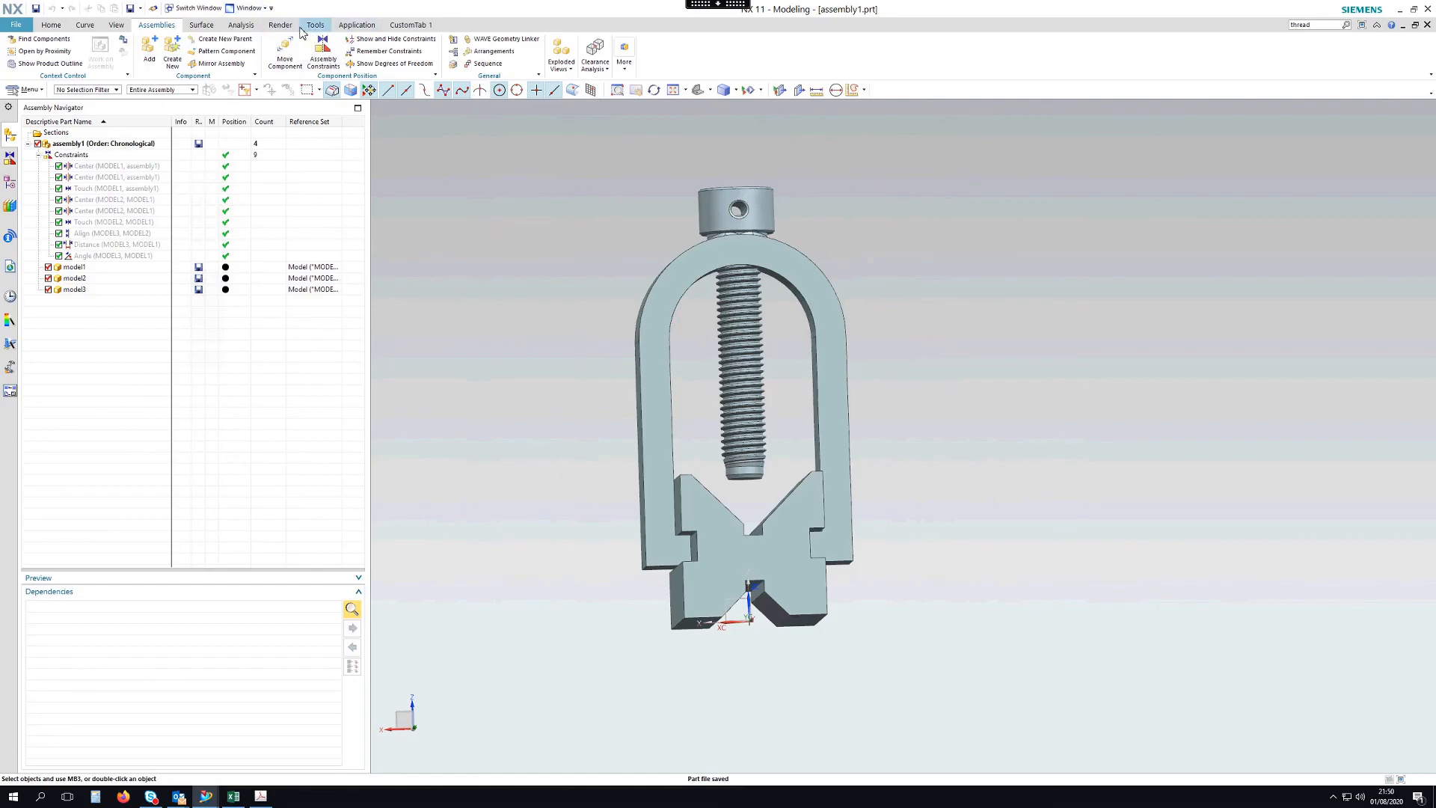
pyautogui.click(249, 9)
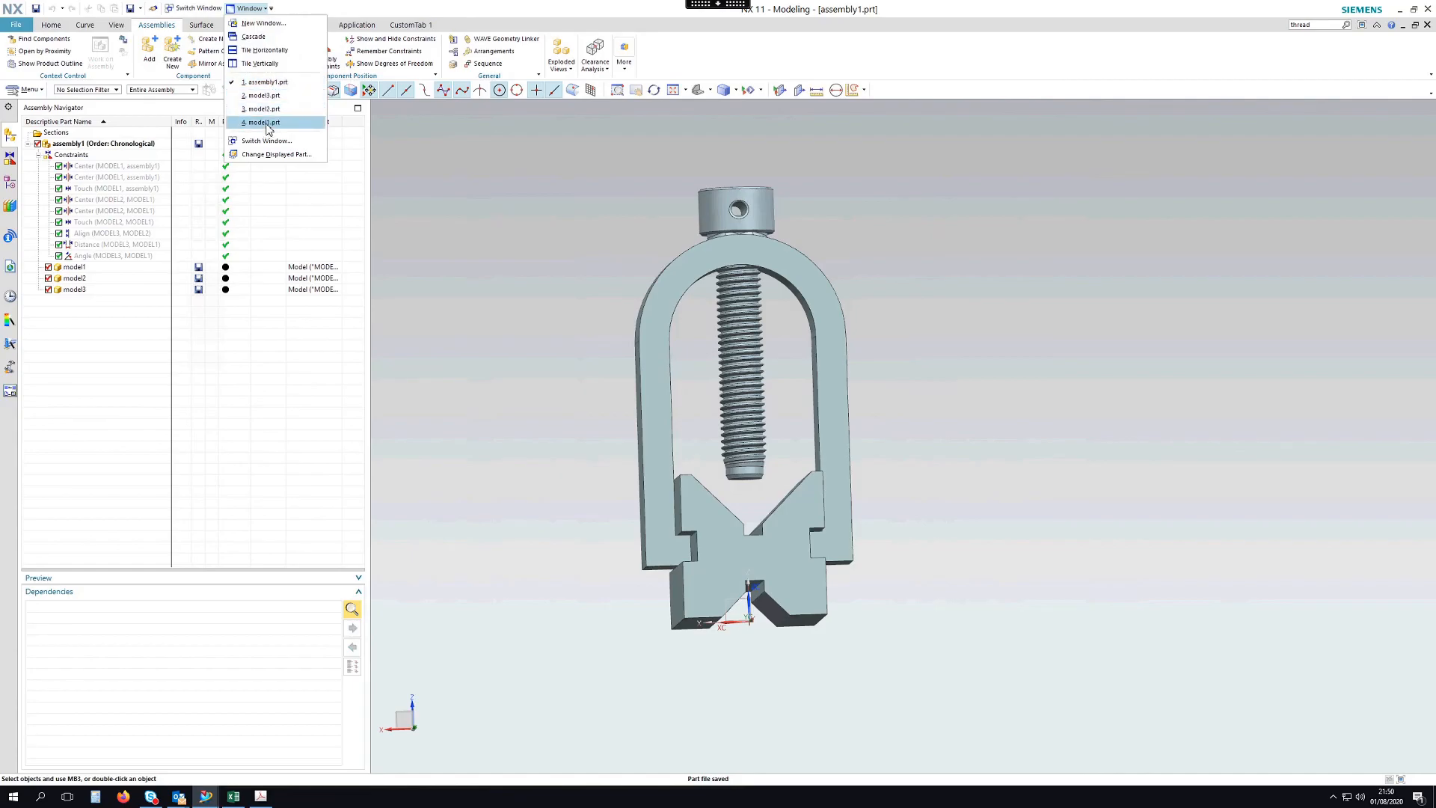
pyautogui.click(271, 375)
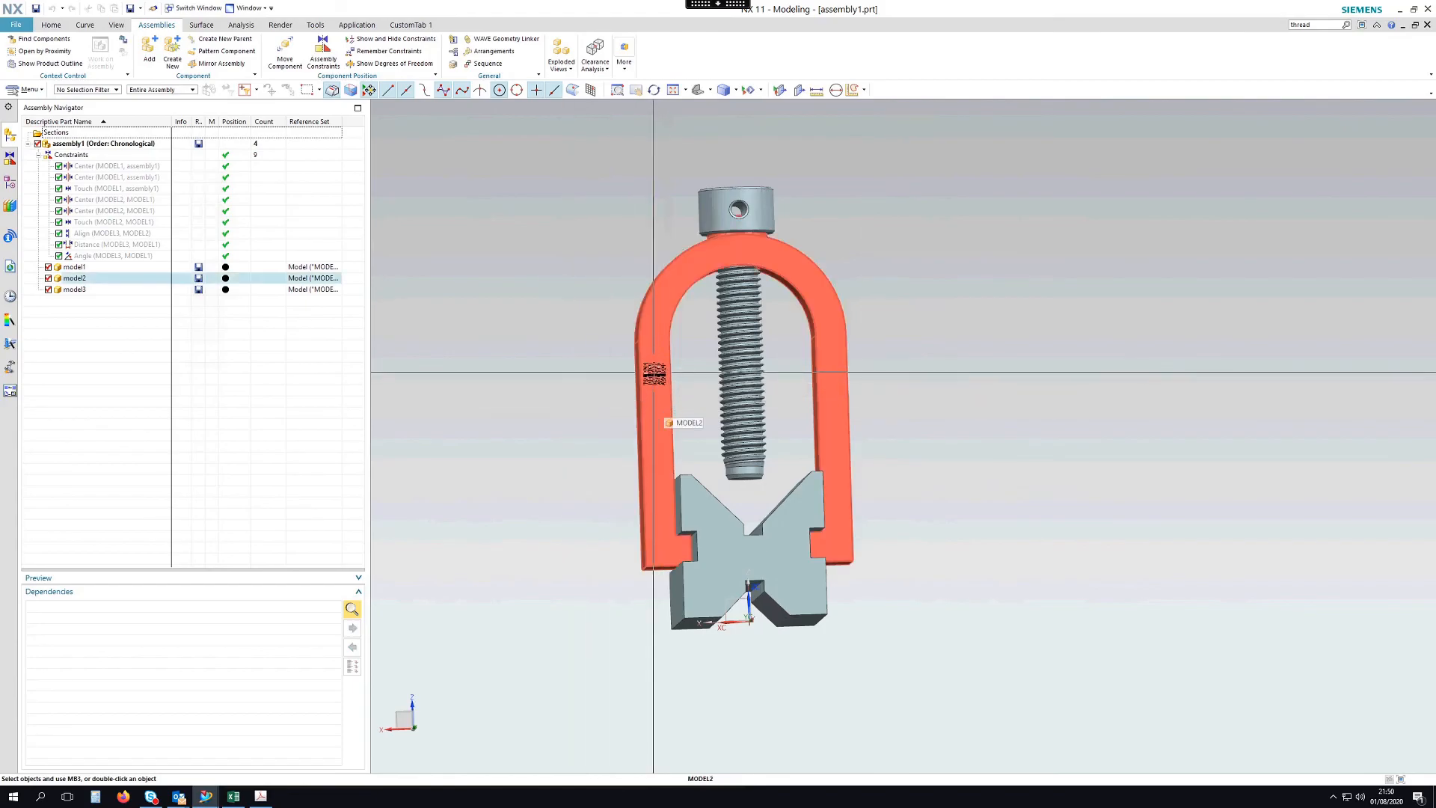
pyautogui.click(10, 191)
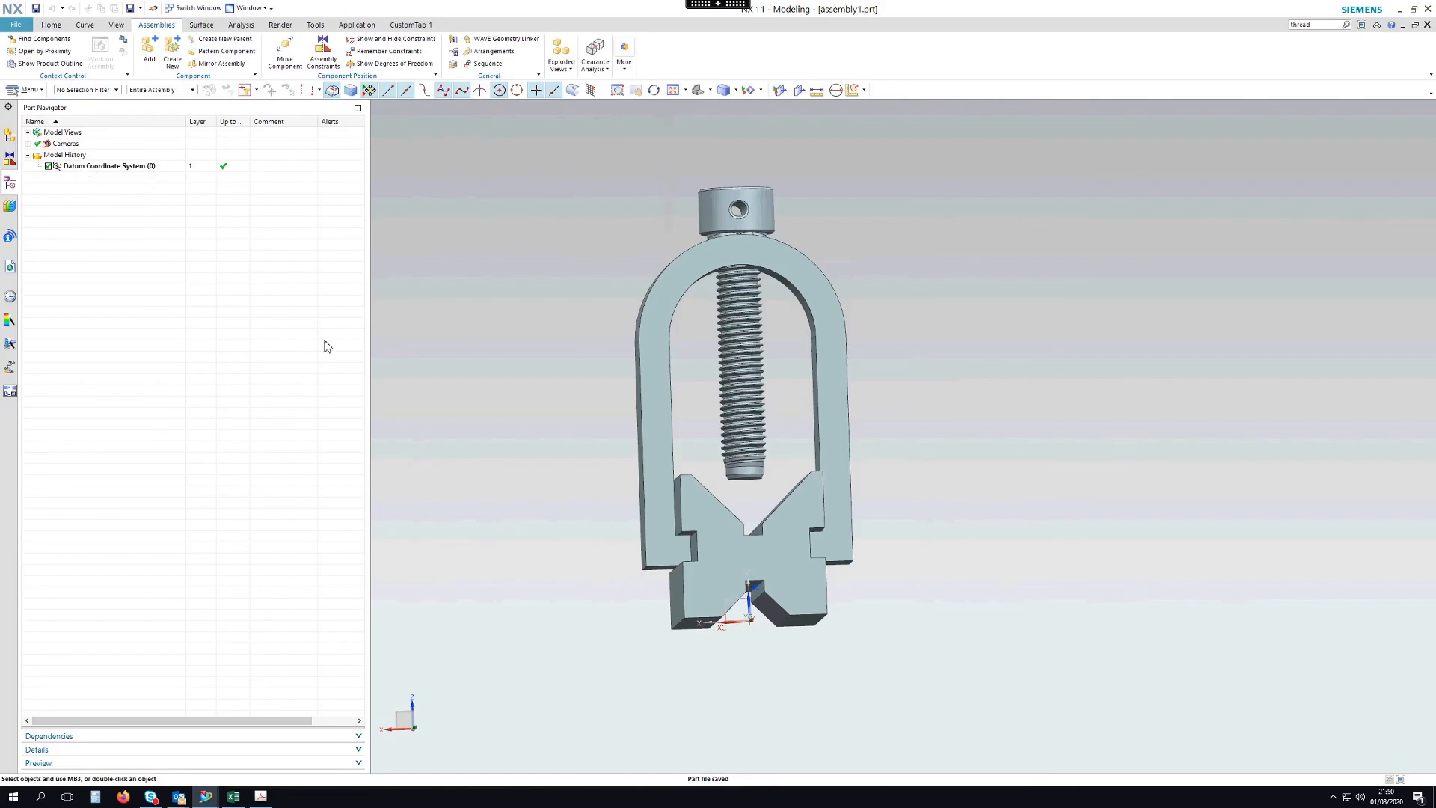
pyautogui.click(14, 155)
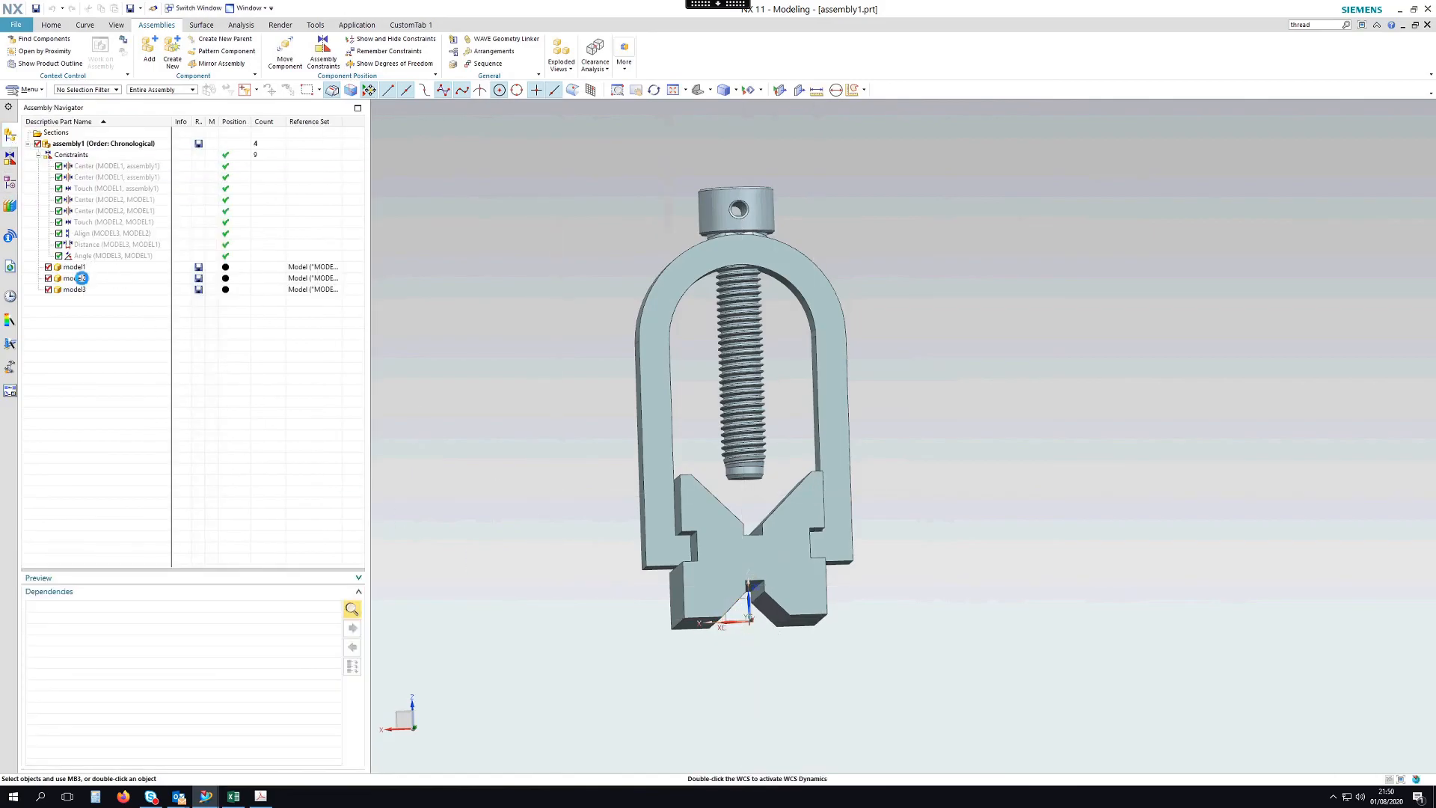
# Make the clamp component model2 the work part within the assembly and show its model history.
pyautogui.click(81, 278)
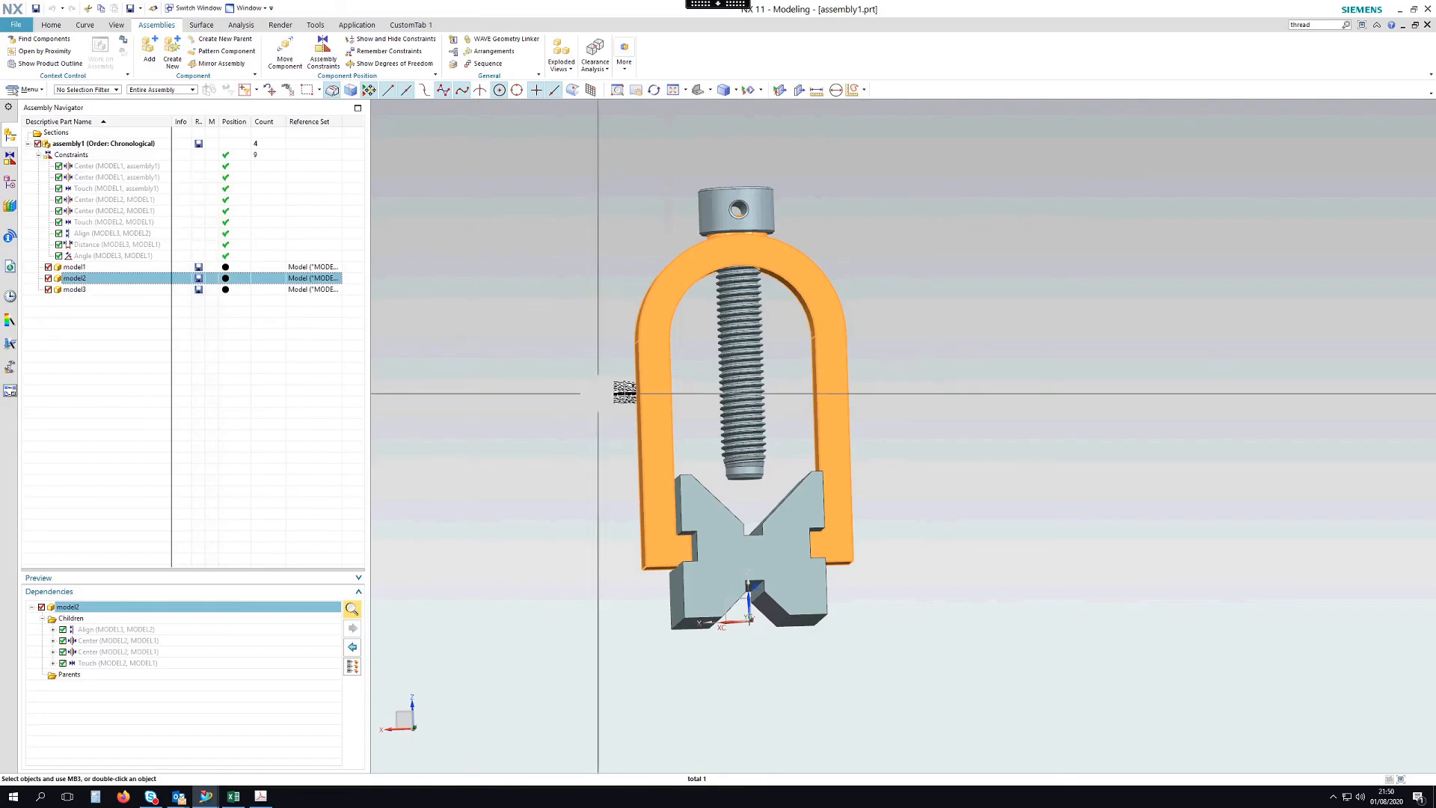
pyautogui.doubleClick(91, 283)
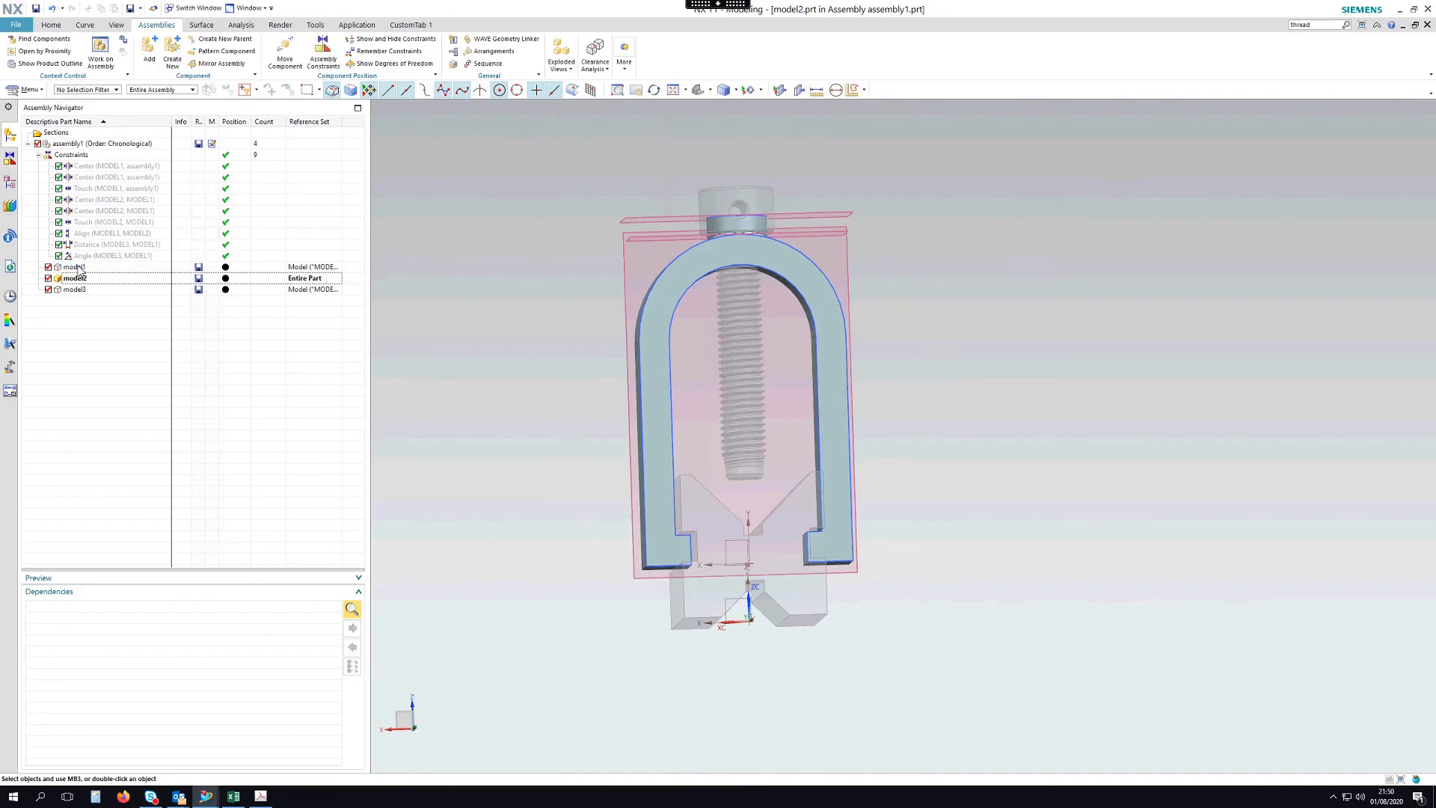
pyautogui.click(79, 267)
pyautogui.click(78, 290)
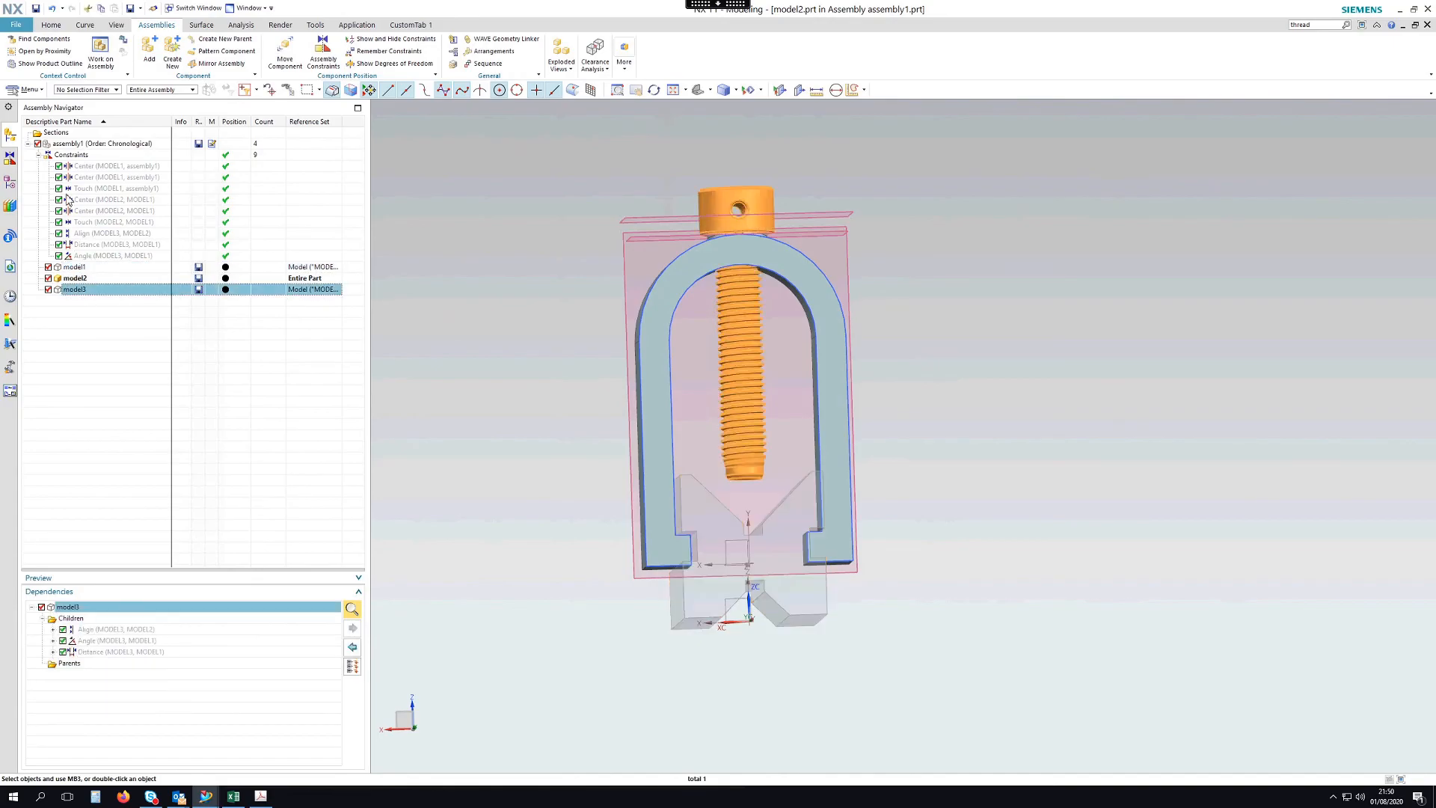
pyautogui.click(65, 145)
pyautogui.click(78, 269)
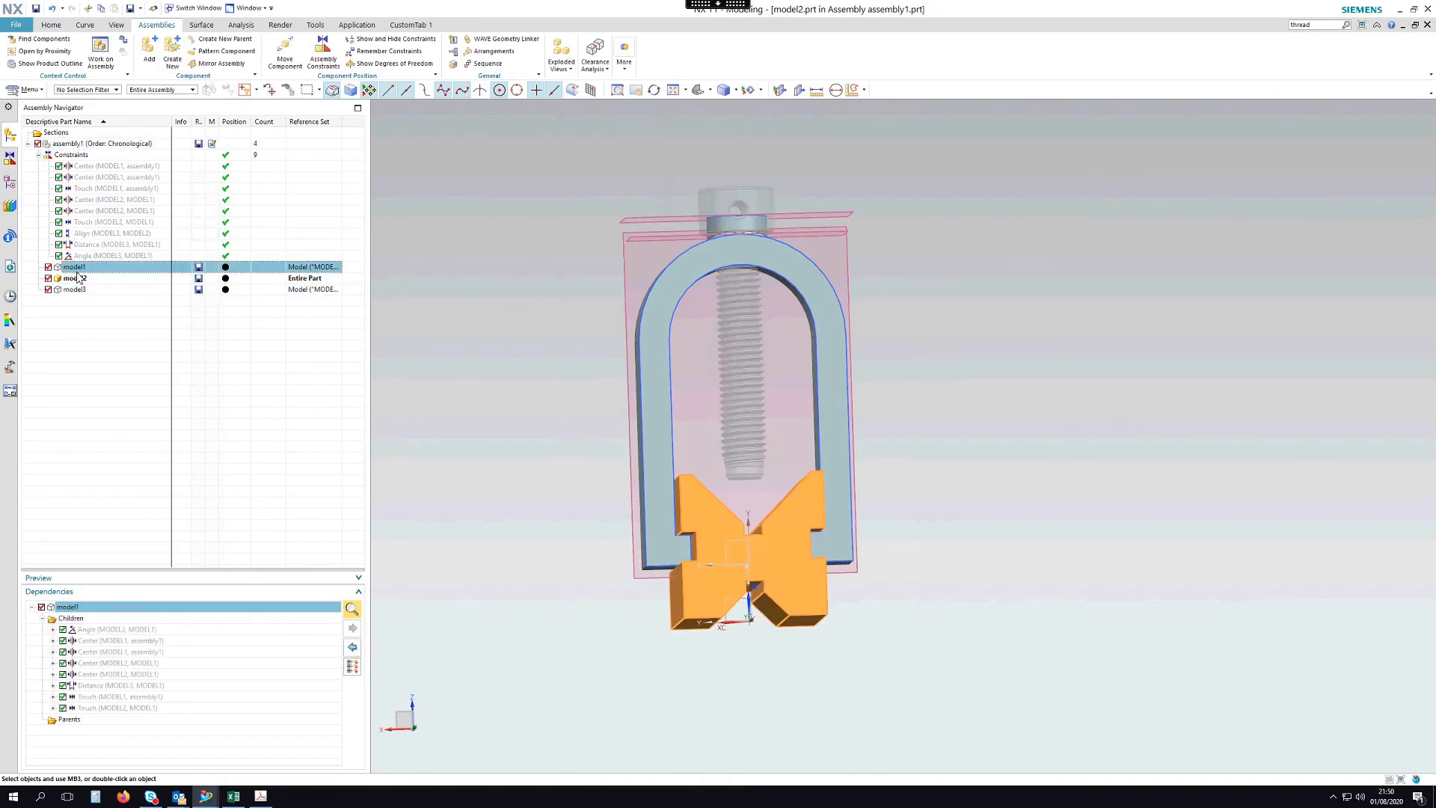
pyautogui.click(80, 333)
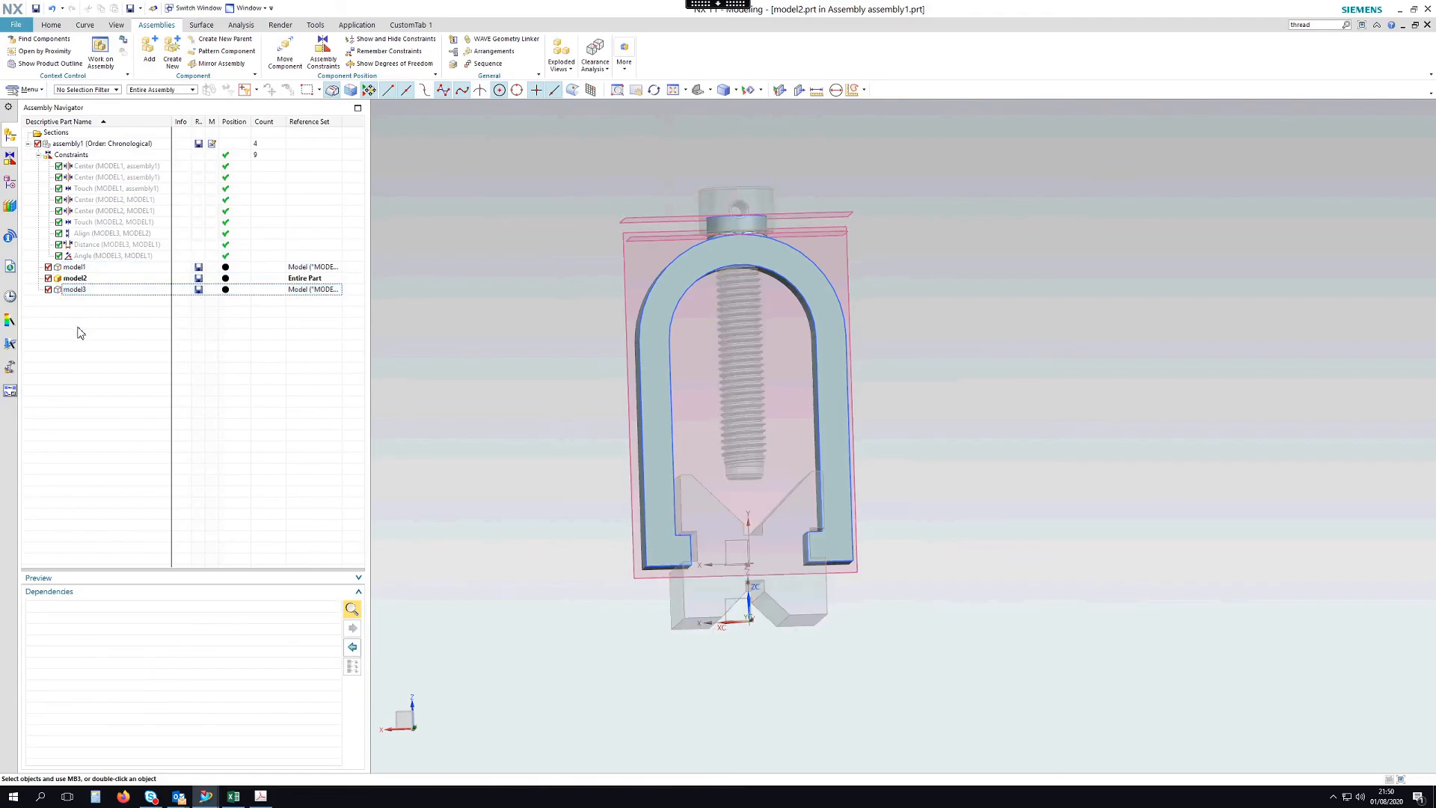
pyautogui.click(77, 280)
pyautogui.click(96, 334)
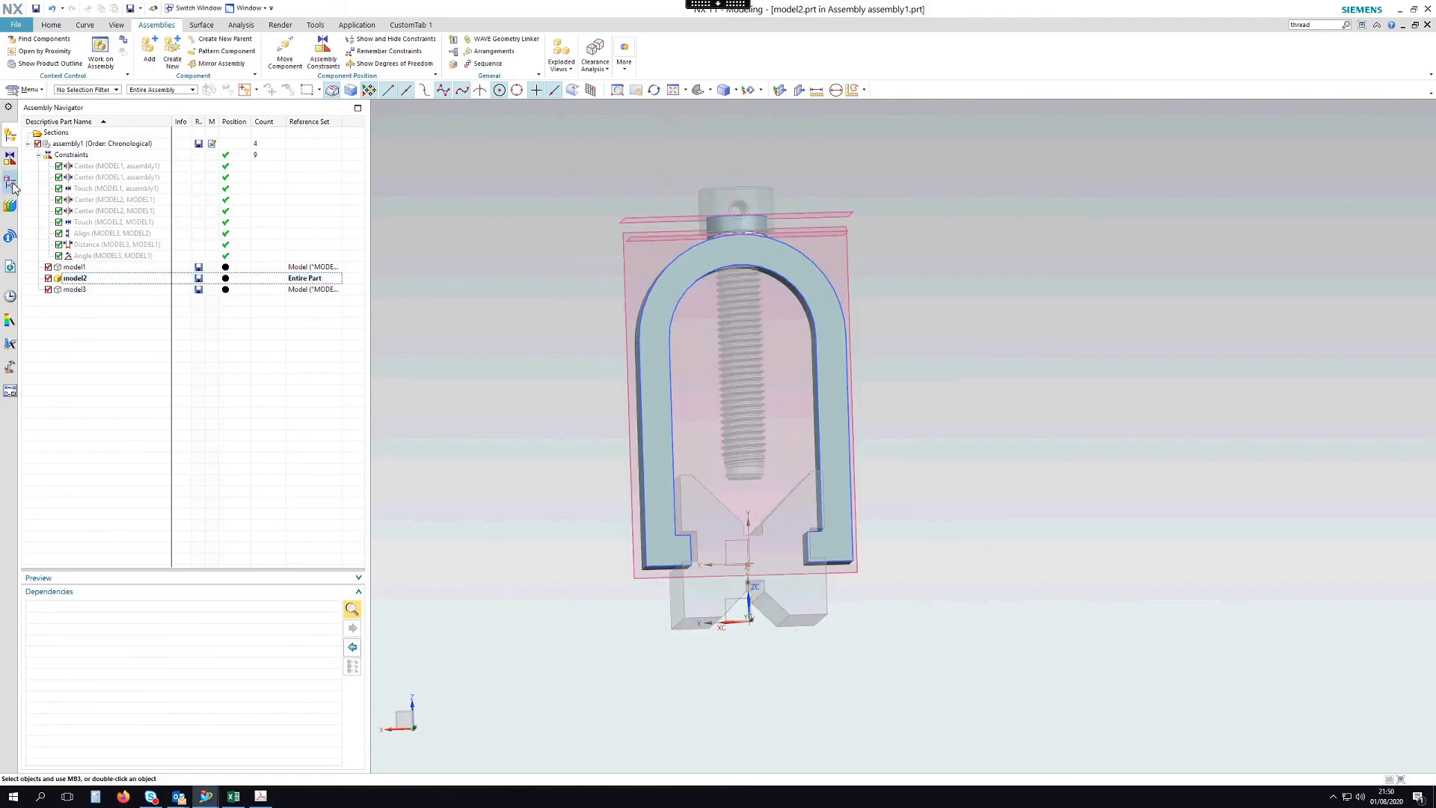
pyautogui.click(10, 184)
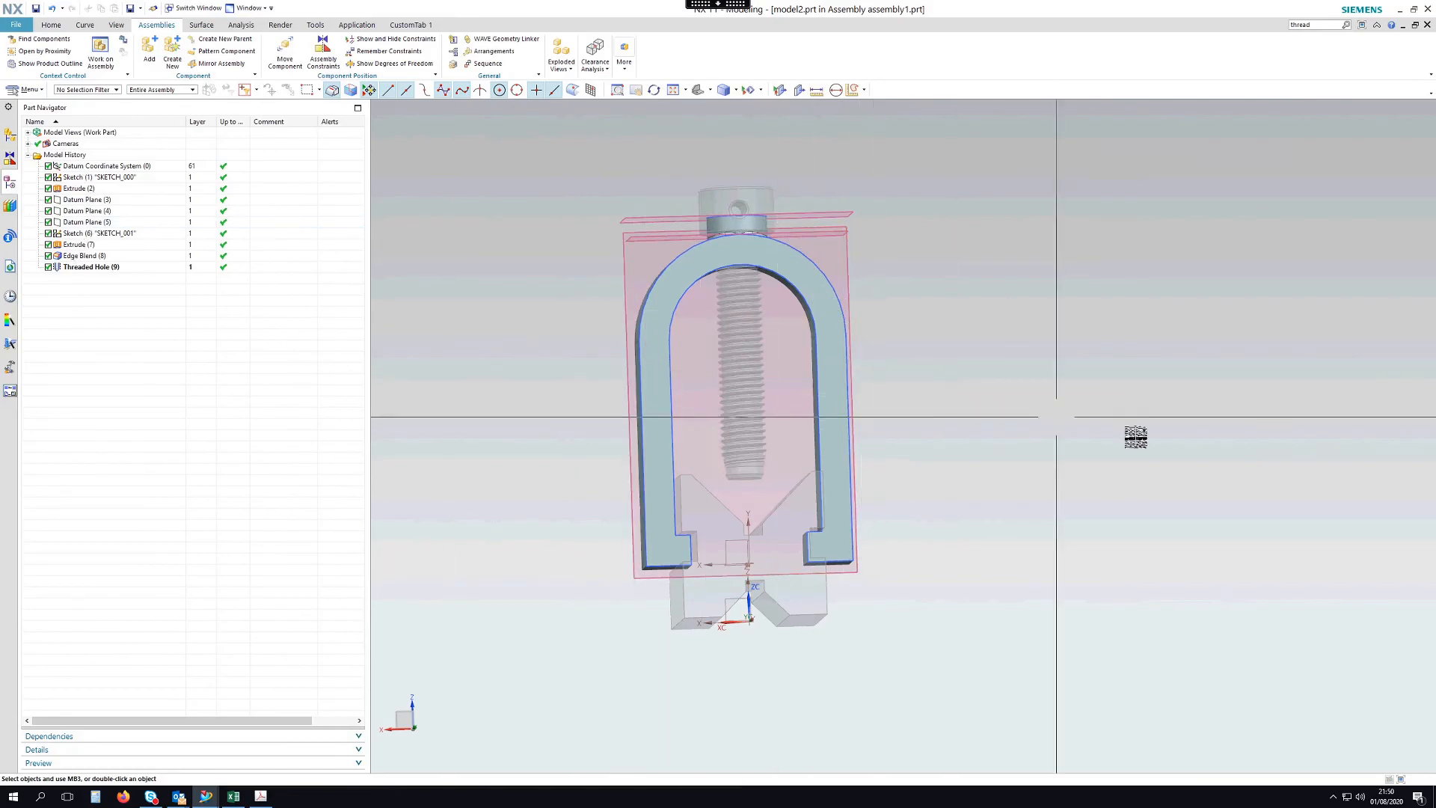
# Open the clamp's profile sketch, SKETCH_000, for editing in the context of the assembly.
pyautogui.moveTo(1071, 415)
pyautogui.mouseDown(button='middle')
pyautogui.moveTo(1020, 394)
pyautogui.moveTo(1057, 397)
pyautogui.moveTo(1050, 408)
pyautogui.mouseUp(button='middle')
pyautogui.doubleClick(840, 320)
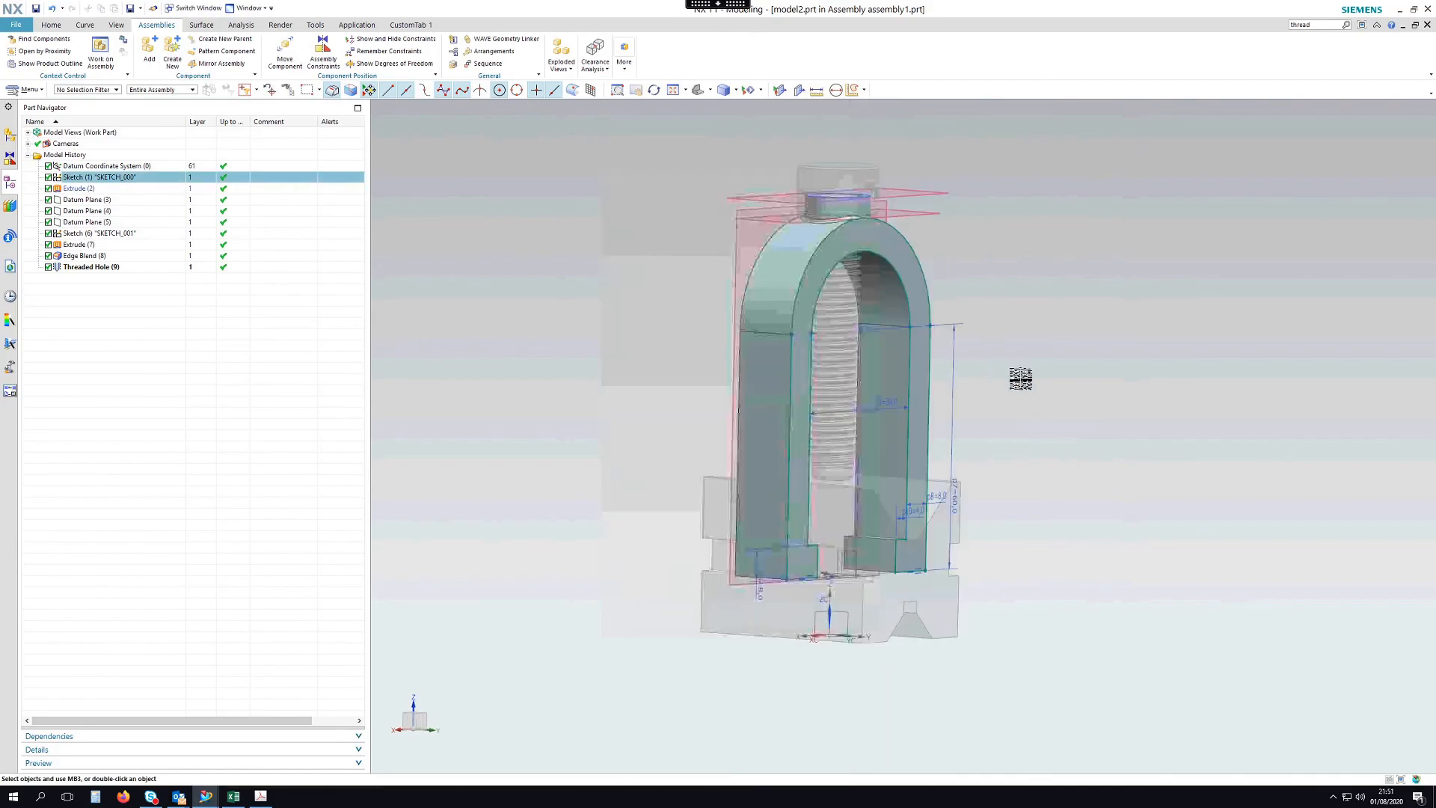
pyautogui.scroll(-2, 590, 323)
pyautogui.moveTo(603, 292); pyautogui.dragTo(642, 295, button='middle')
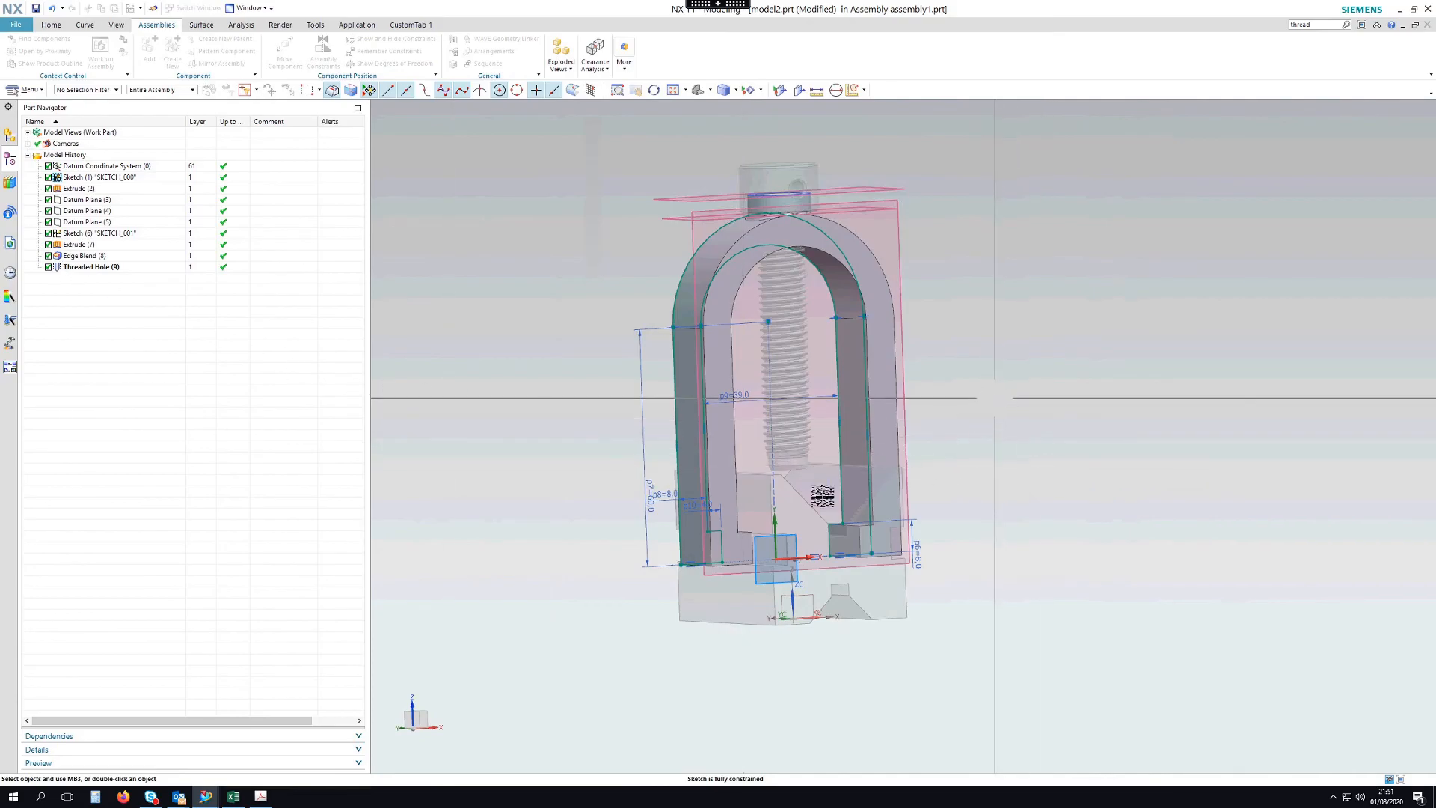
# Set the vertical dimension p7 of the clamp's leg to 45 mm, adjusting the geometry, and finish the sketch.
pyautogui.moveTo(647, 485); pyautogui.dragTo(657, 442)
pyautogui.doubleClick(657, 442)
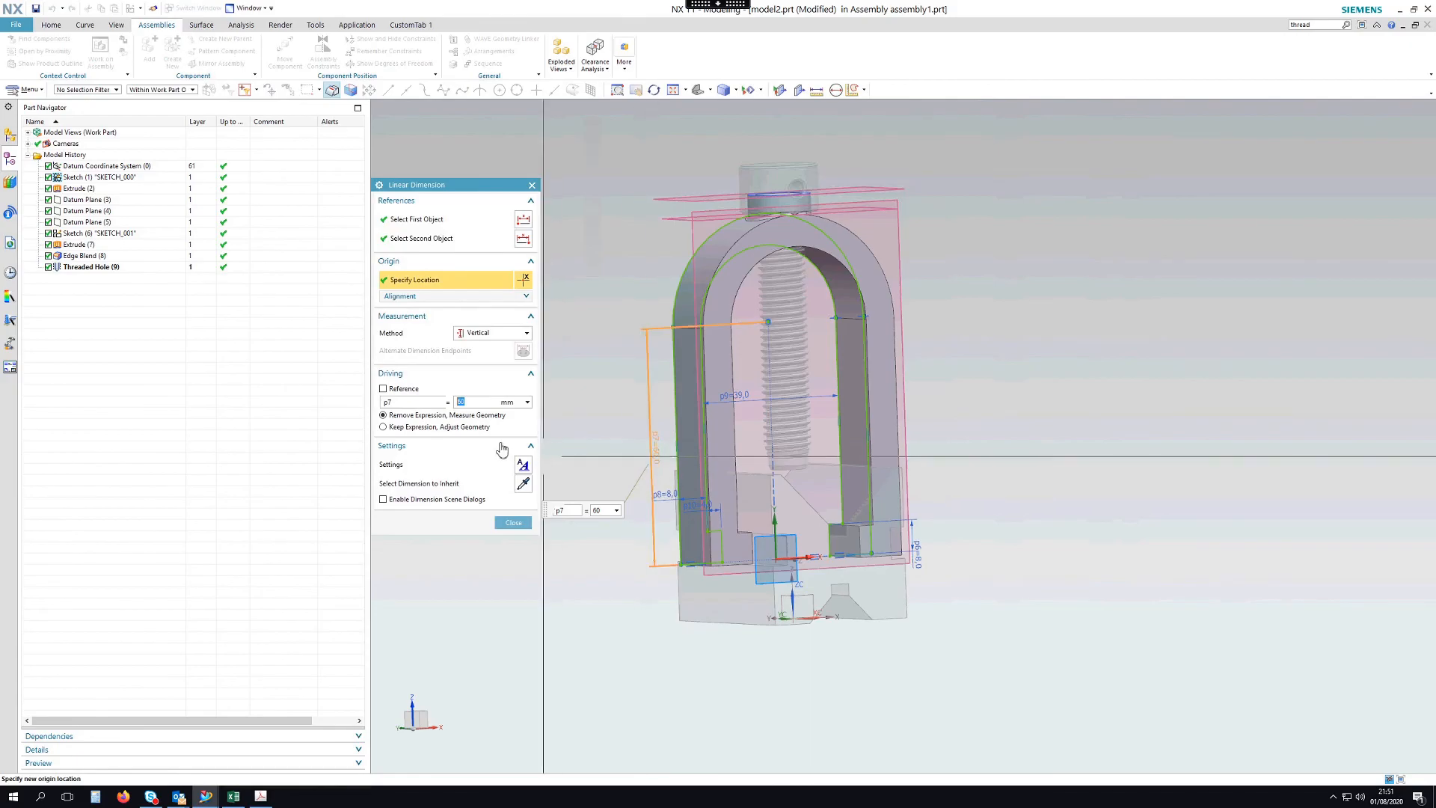
pyautogui.write('50')
pyautogui.click(497, 428)
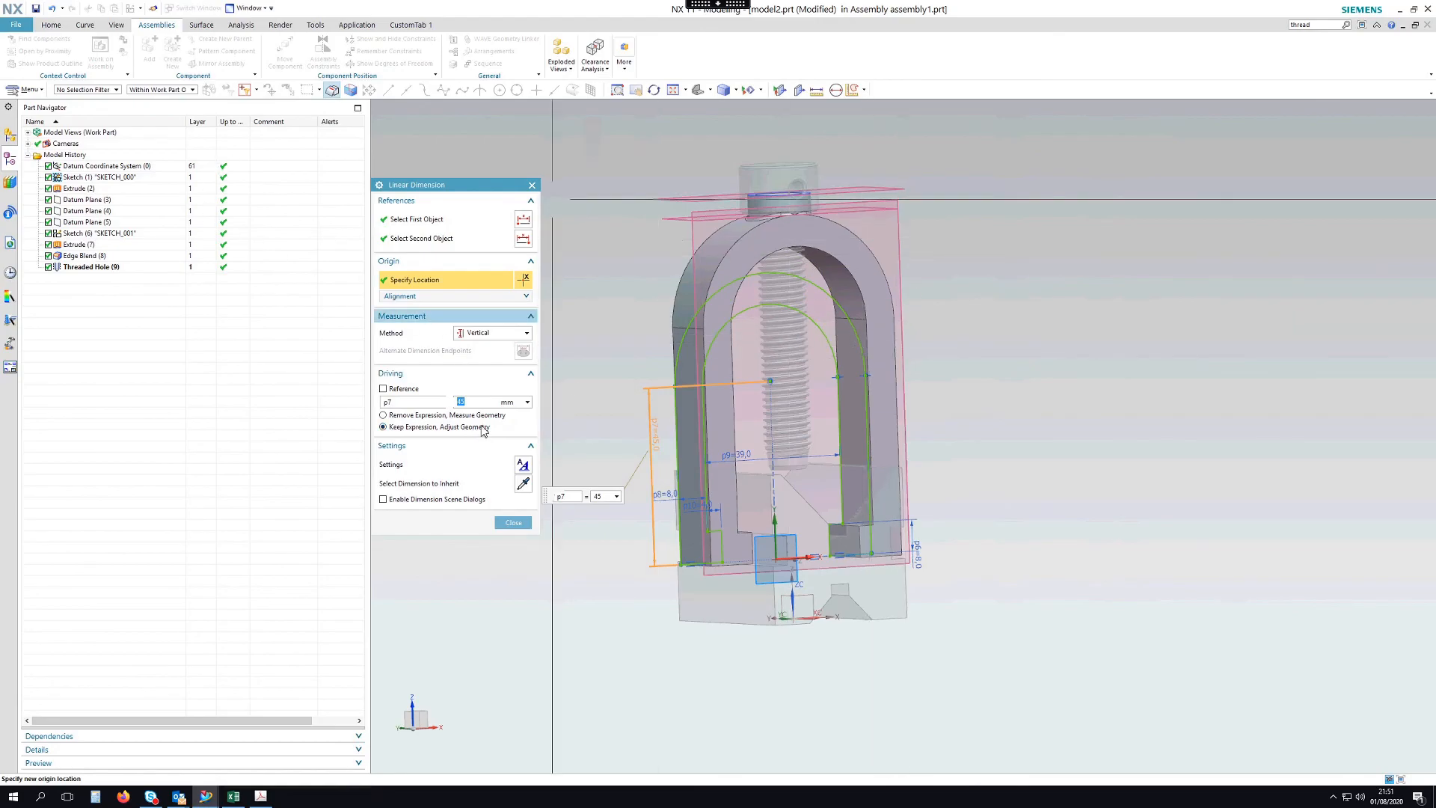
pyautogui.click(513, 522)
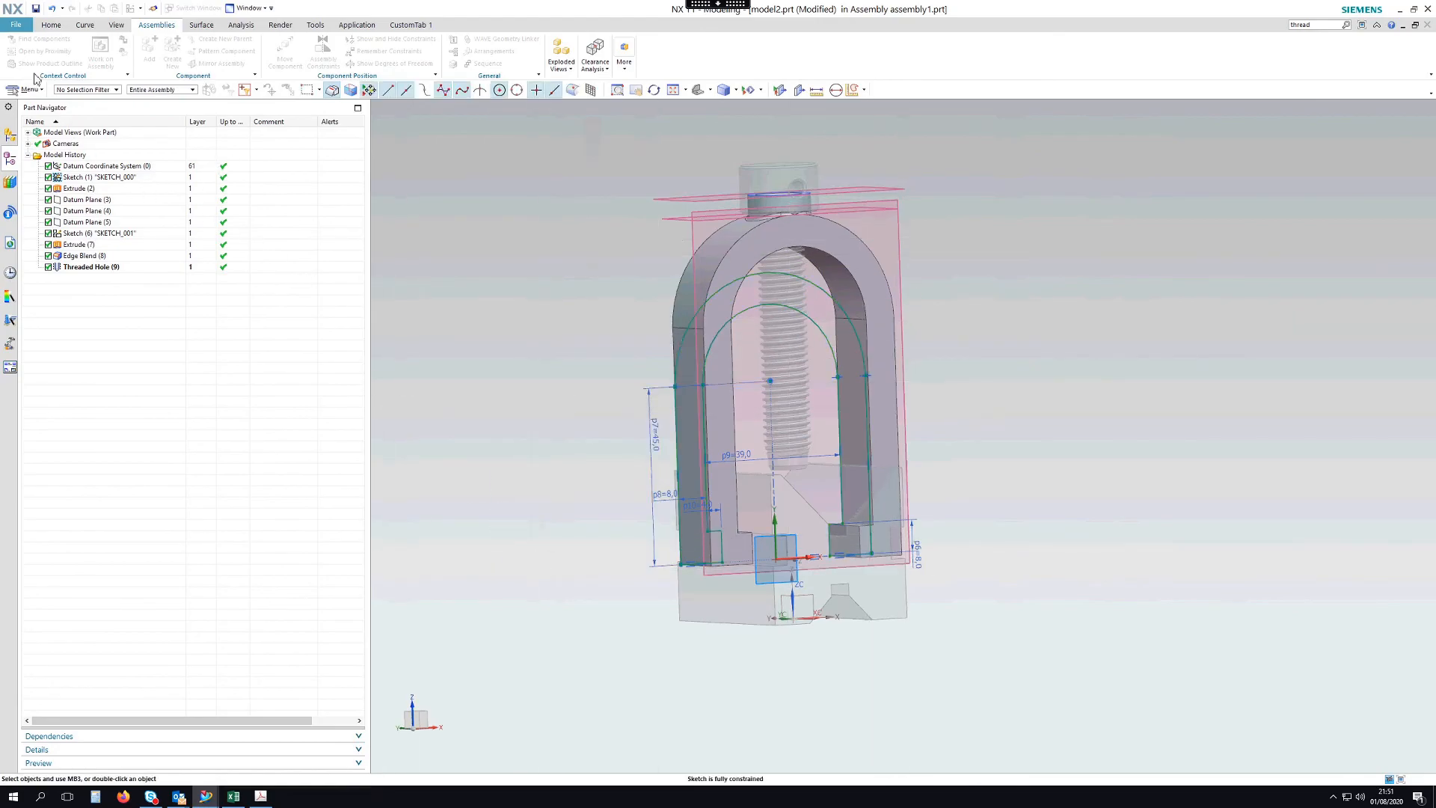
pyautogui.click(52, 27)
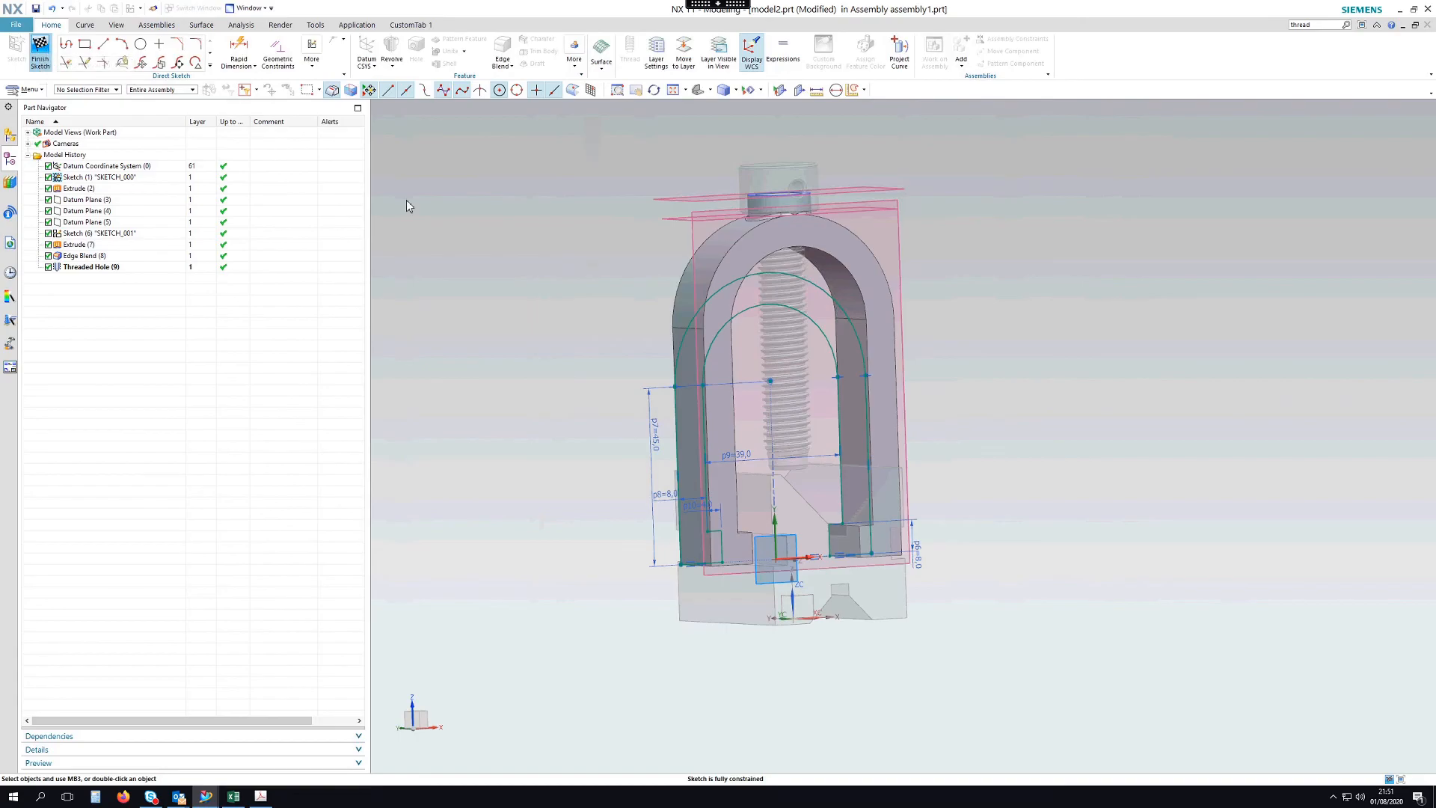
pyautogui.hotkey('ctrl', 'q')
pyautogui.moveTo(1041, 375)
pyautogui.mouseDown(button='middle')
pyautogui.moveTo(1019, 356)
pyautogui.moveTo(997, 366)
pyautogui.moveTo(1014, 374)
pyautogui.mouseUp(button='middle')
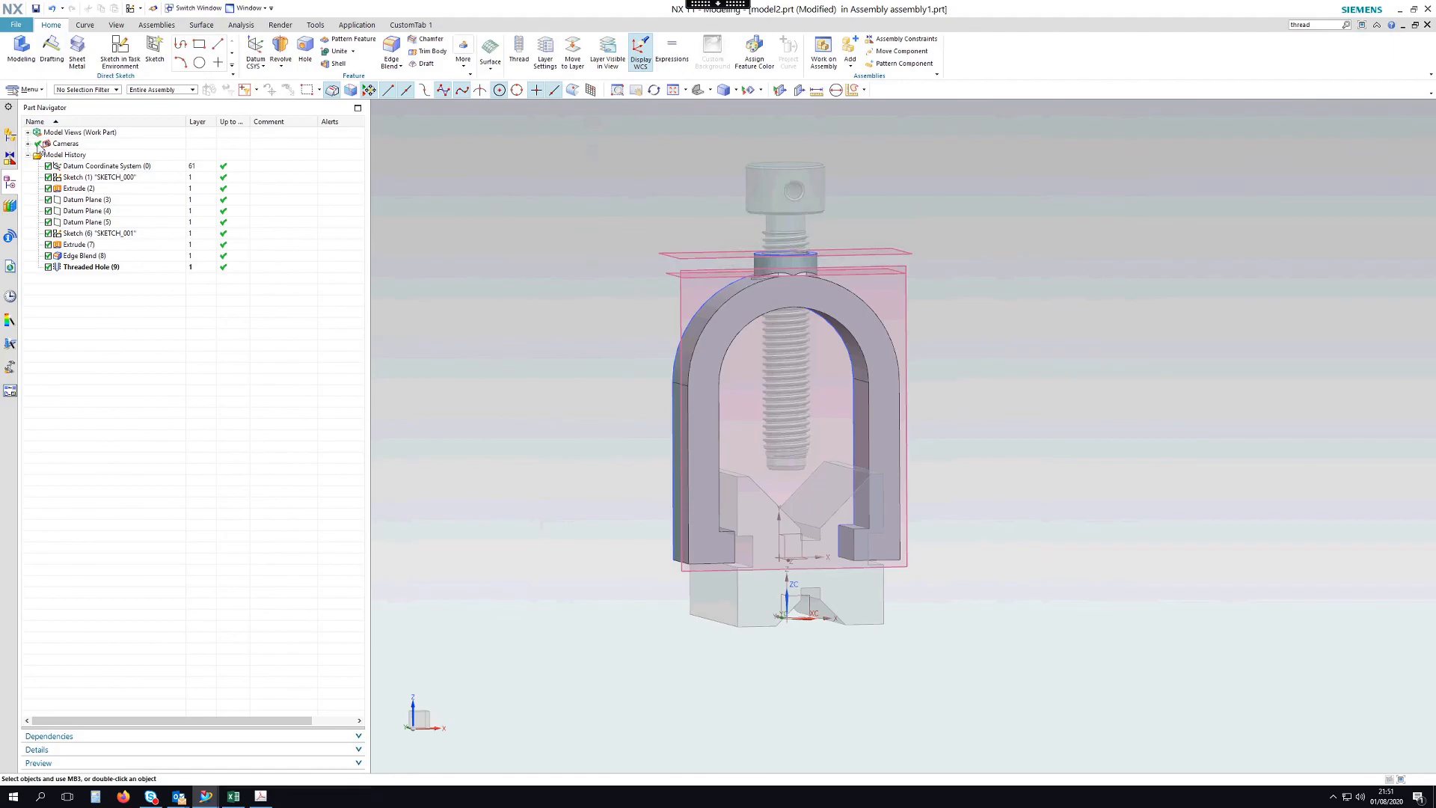
# Make the top-level assembly1 the work part again.
pyautogui.click(11, 136)
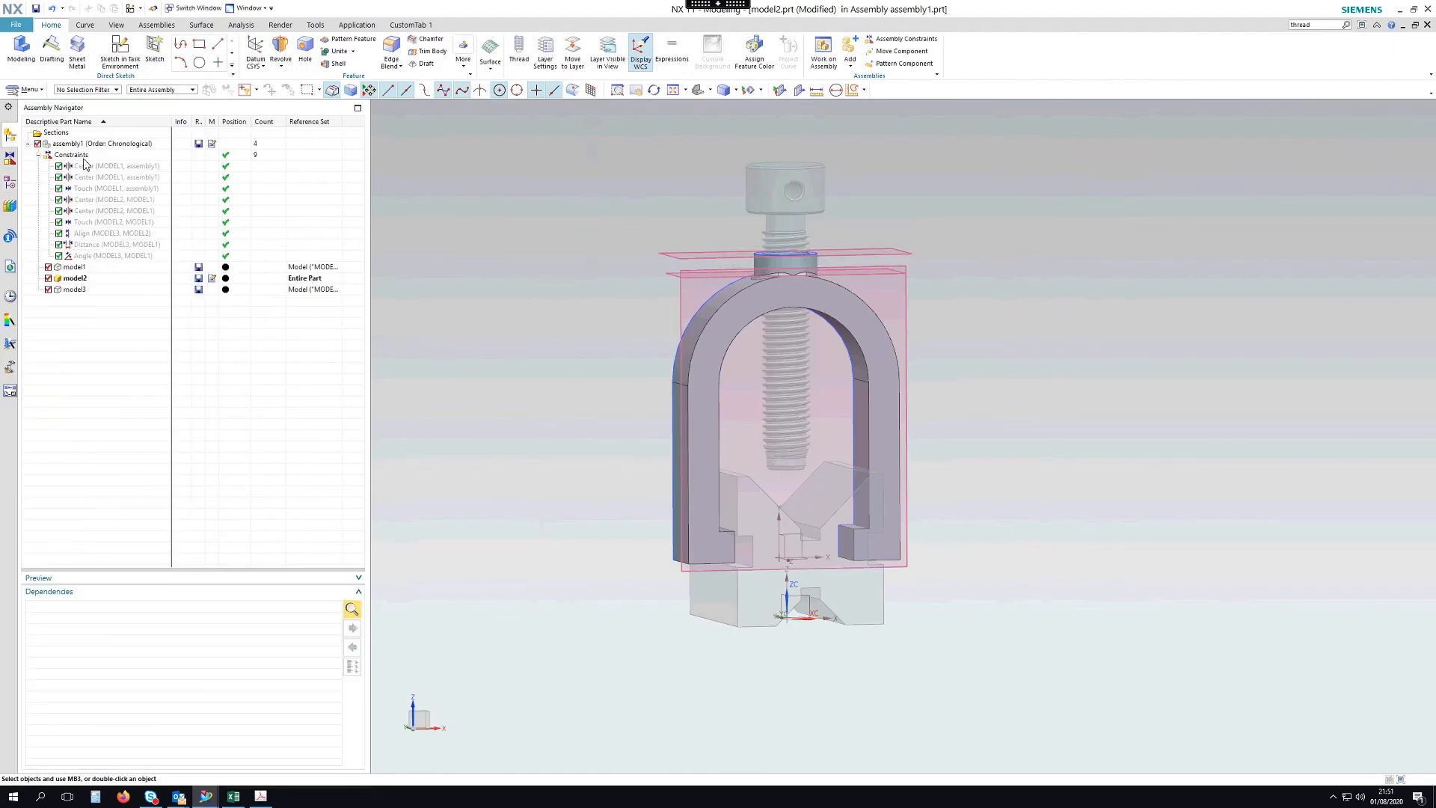
pyautogui.doubleClick(94, 142)
pyautogui.moveTo(968, 401)
pyautogui.mouseDown(button='middle')
pyautogui.moveTo(1147, 397)
pyautogui.moveTo(1126, 396)
pyautogui.mouseUp(button='middle')
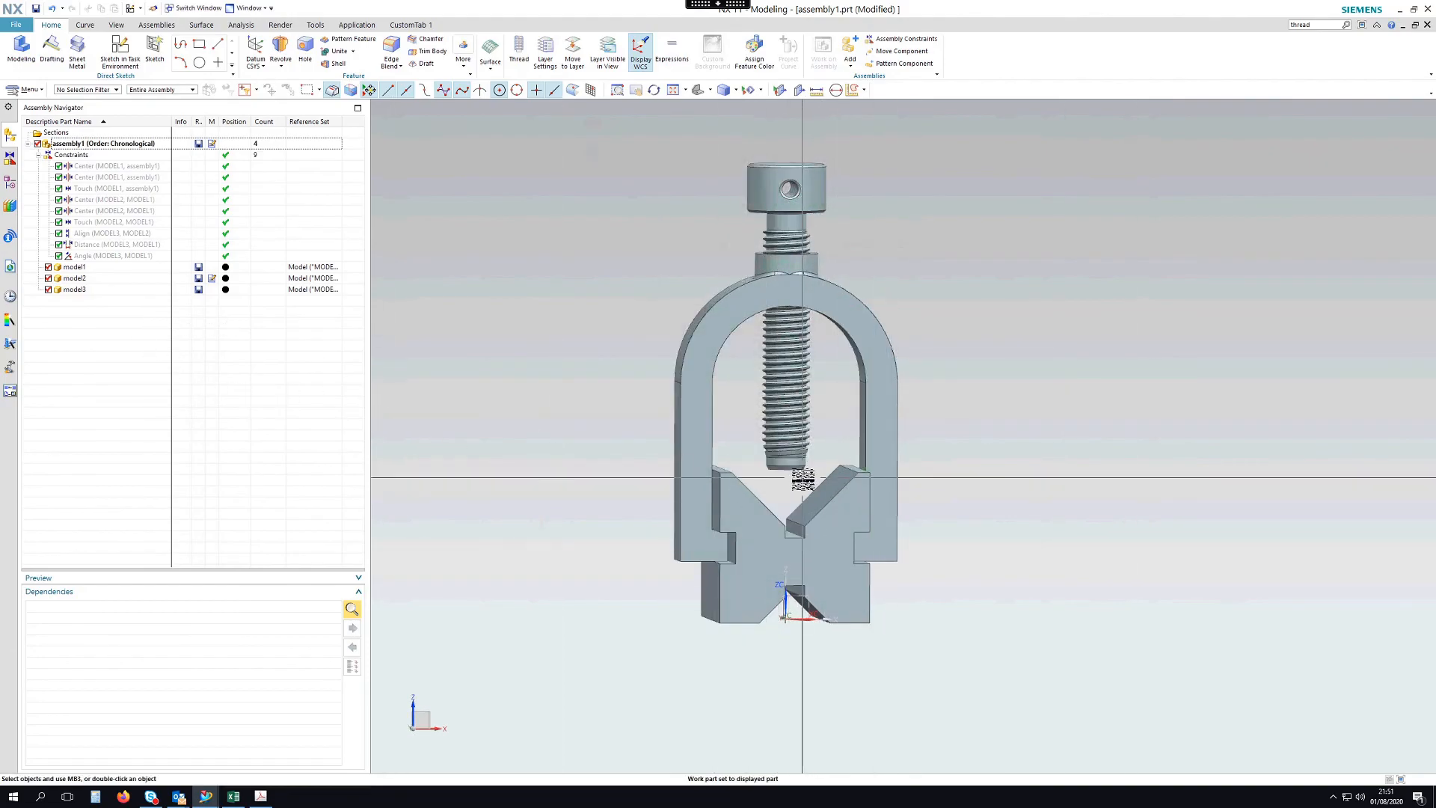
# Edit the Distance constraint between the screw tip and the block, trying -8 mm before setting it to 5 mm and accepting.
pyautogui.click(110, 245)
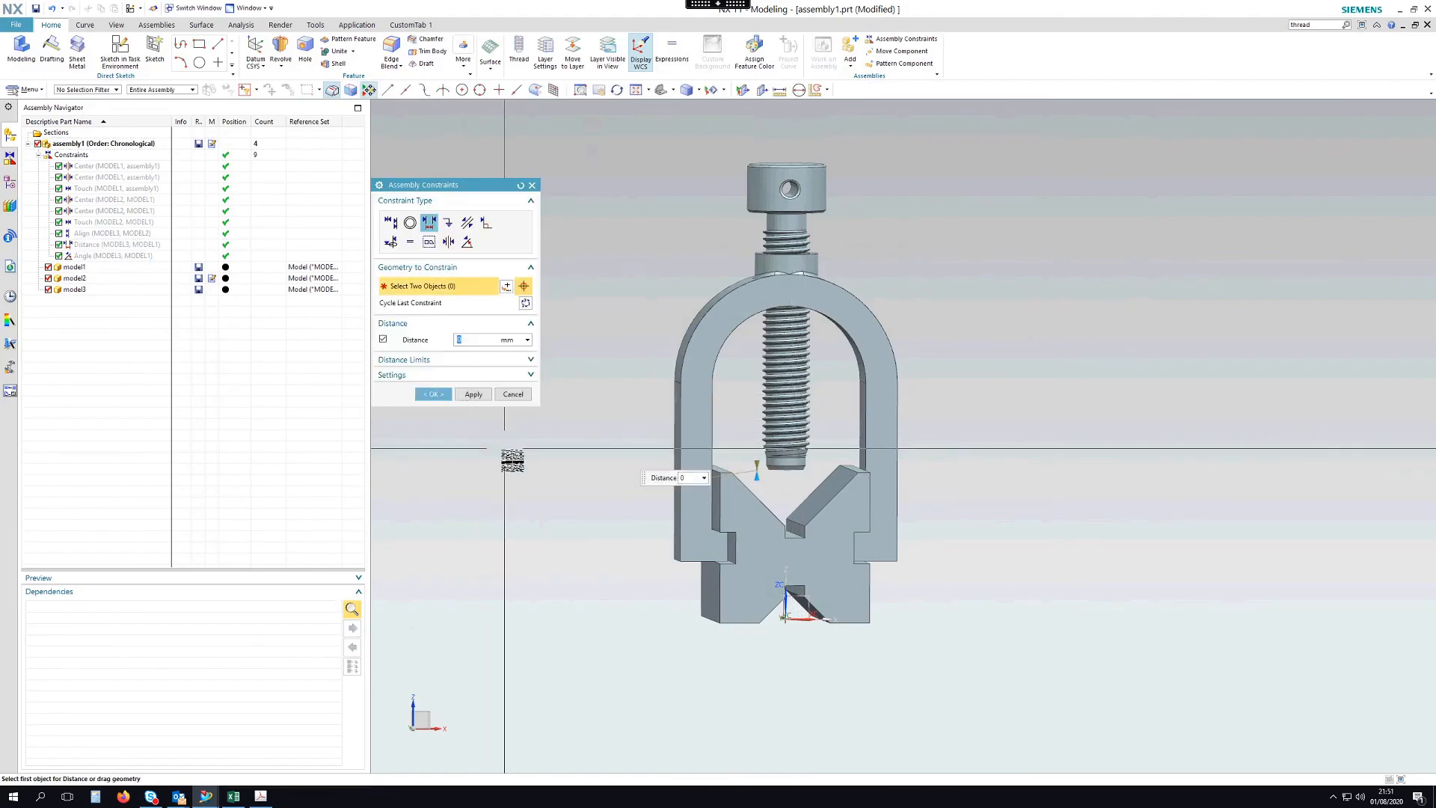
pyautogui.press('Return')
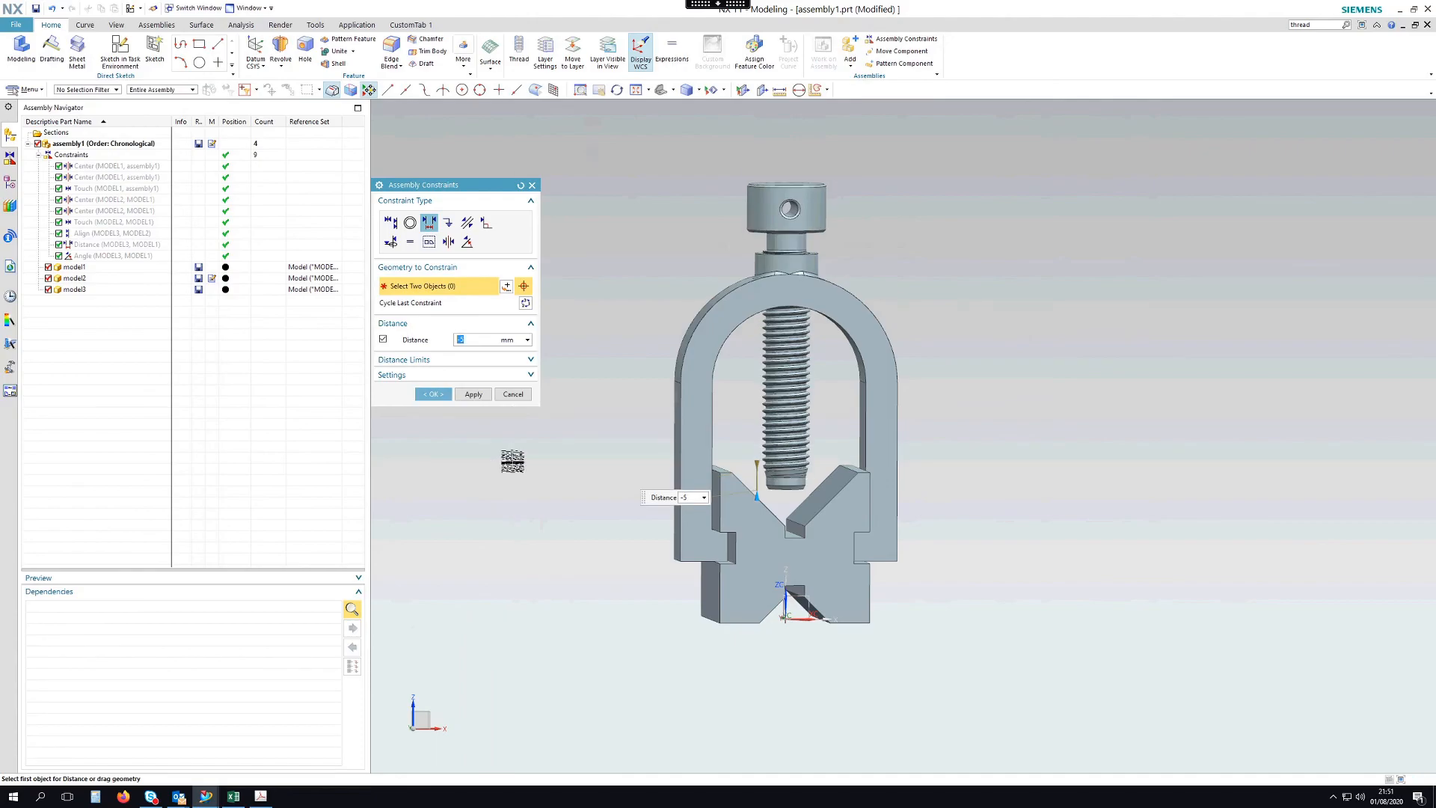
pyautogui.write('-8')
pyautogui.press('Return')
pyautogui.moveTo(513, 461); pyautogui.dragTo(1093, 513, button='middle')
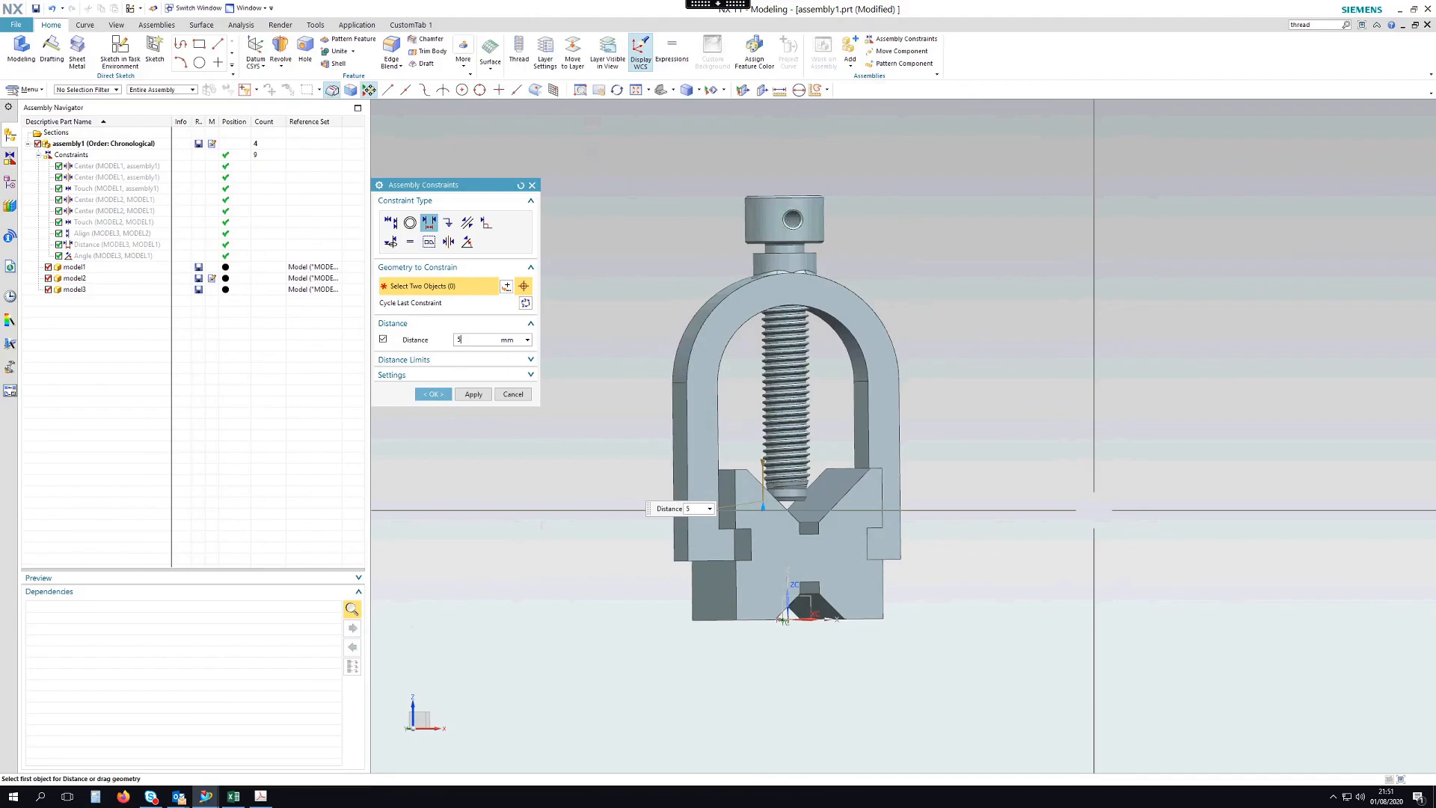
pyautogui.middleClick(1119, 383)
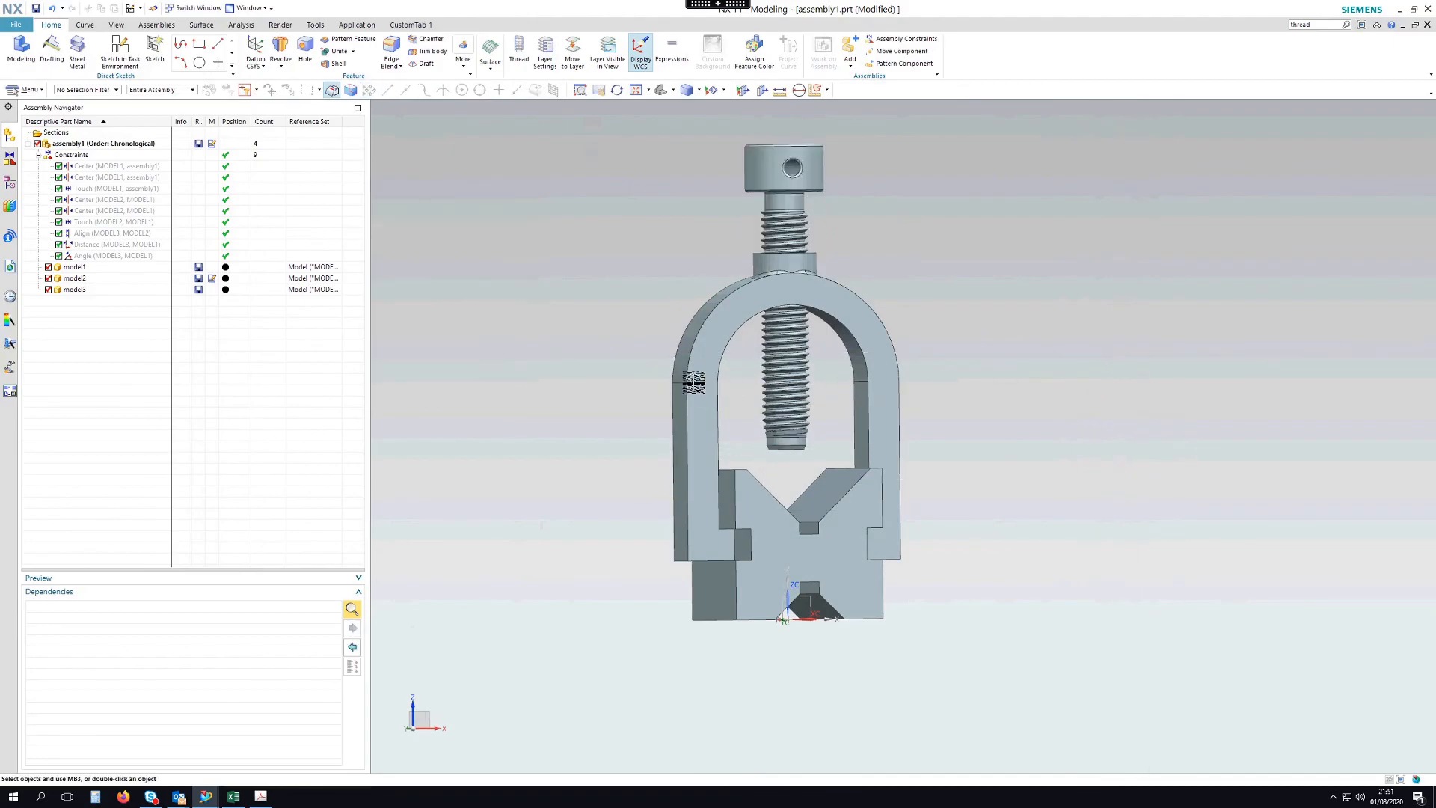
pyautogui.moveTo(647, 345); pyautogui.dragTo(583, 276, button='middle')
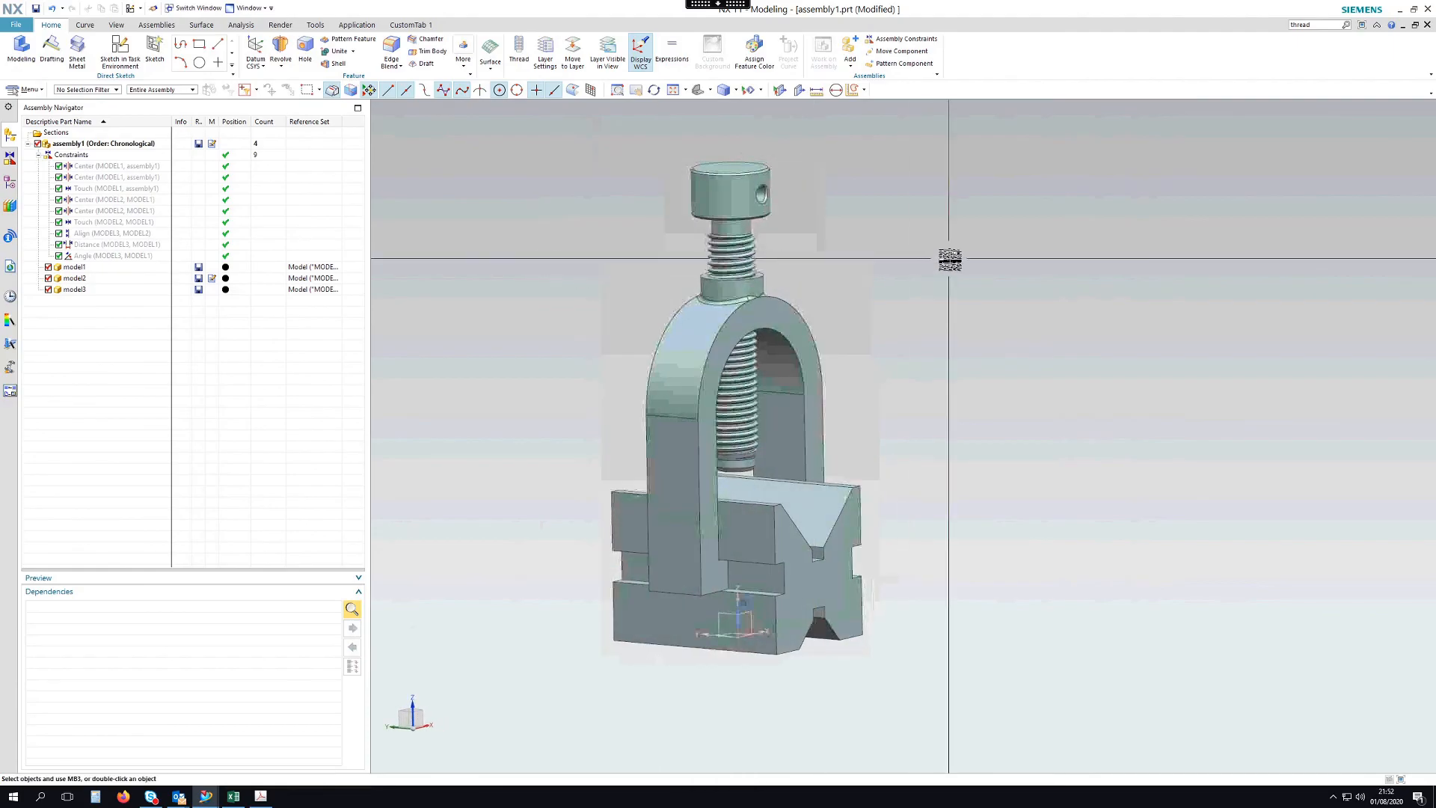